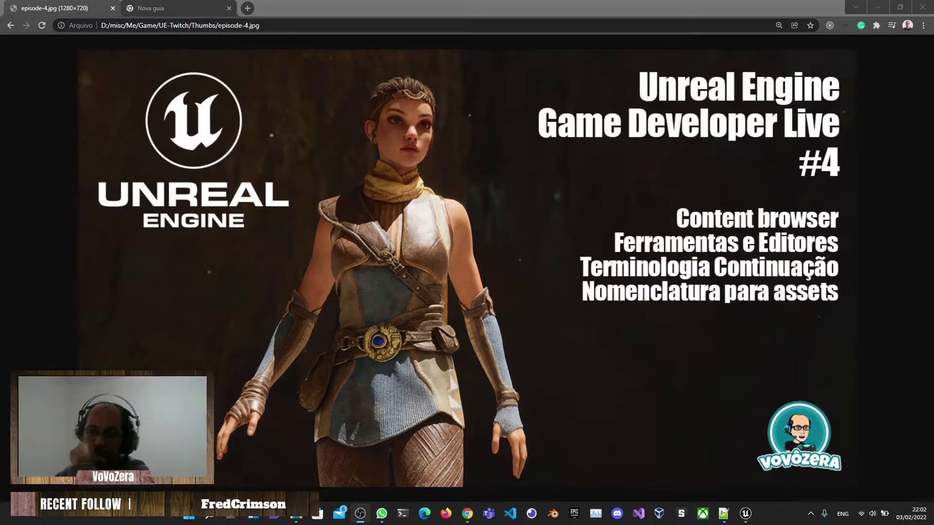
- Alternate between the browser and WhatsApp to read new messages, lowering the system volume once
{"action": "key", "text": "alt+Tab"}
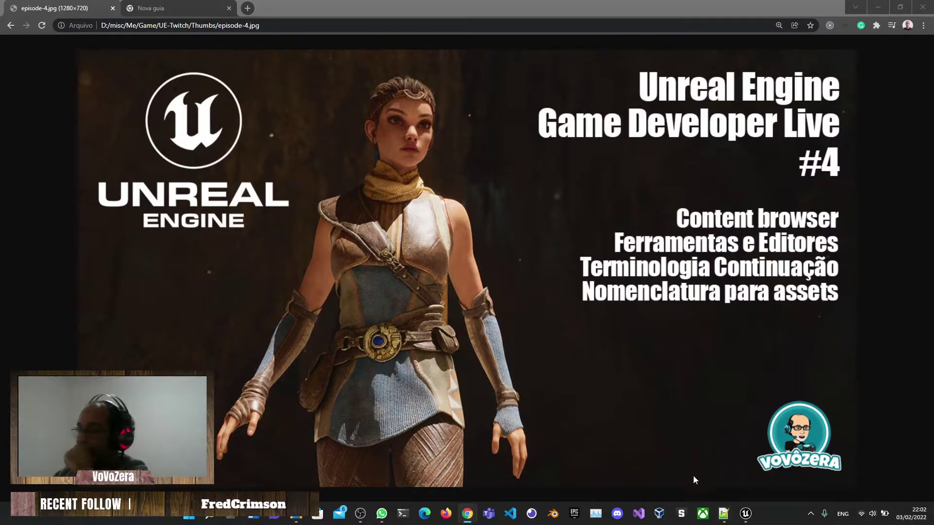
{"action": "mouse_move", "coordinate": [724, 514]}
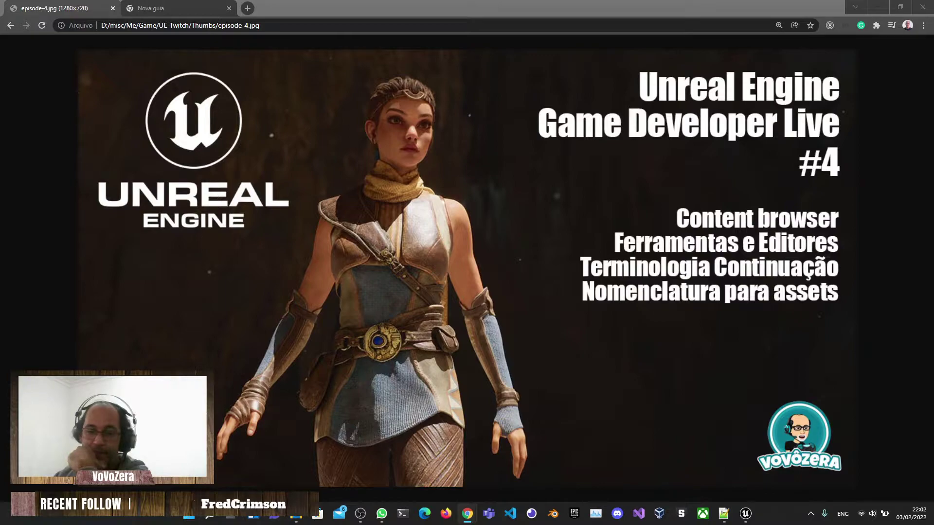
{"action": "left_click", "coordinate": [381, 514]}
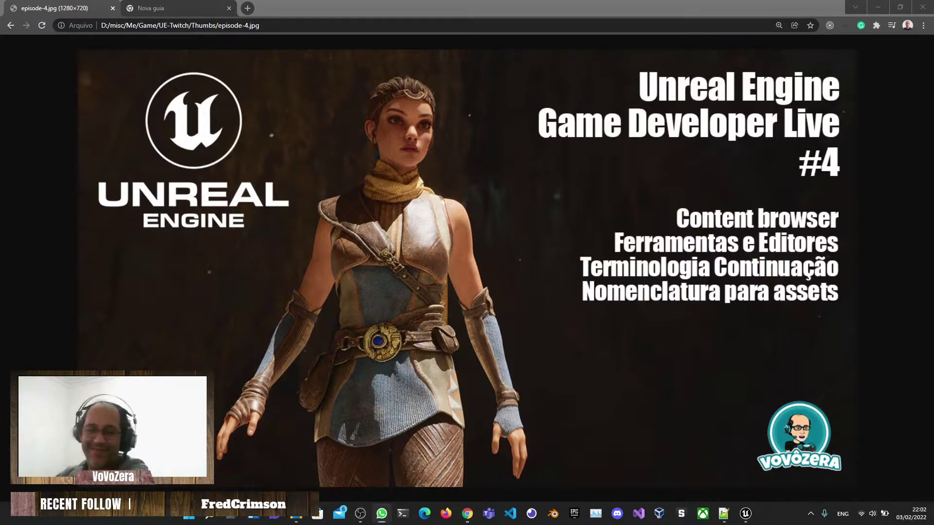
{"action": "key", "text": "alt+Tab"}
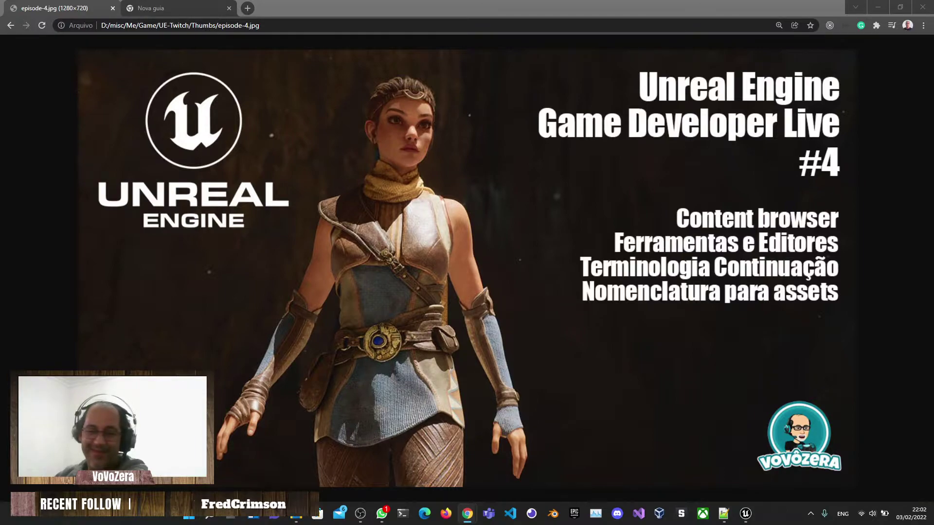
{"action": "key", "text": "alt+Tab"}
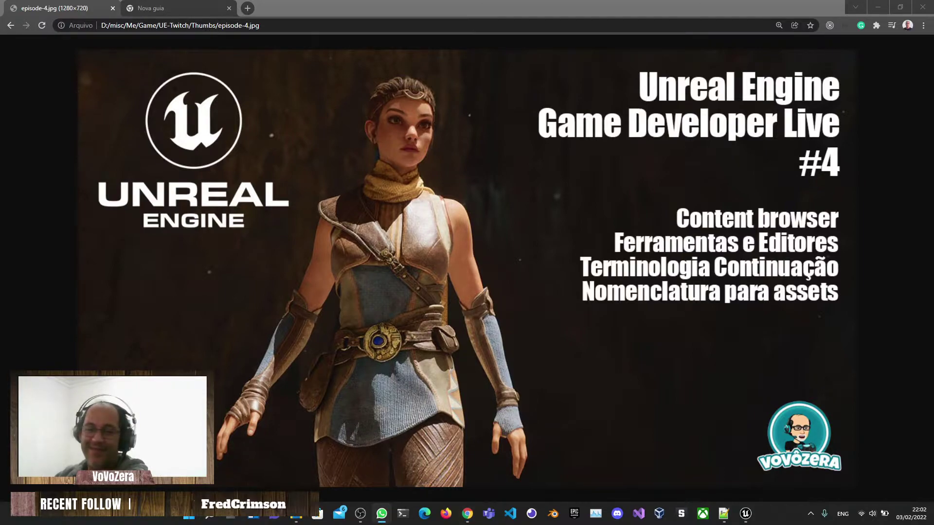
{"action": "key", "text": "alt+Tab"}
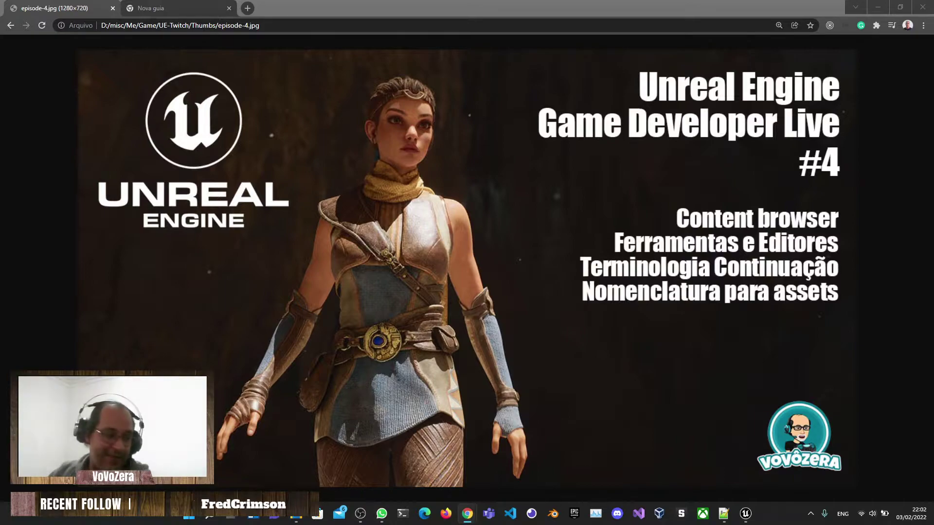
{"action": "key", "text": "XF86AudioLowerVolume"}
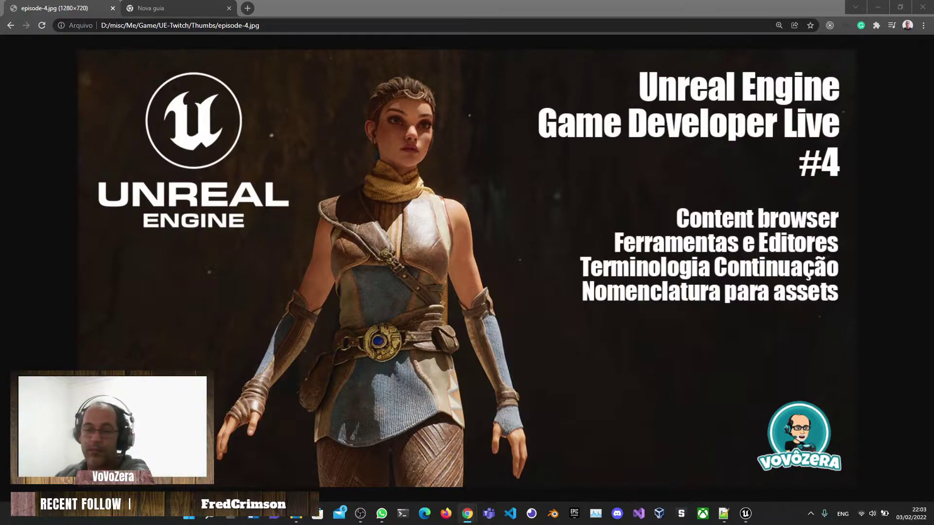
{"action": "key", "text": "alt+Tab"}
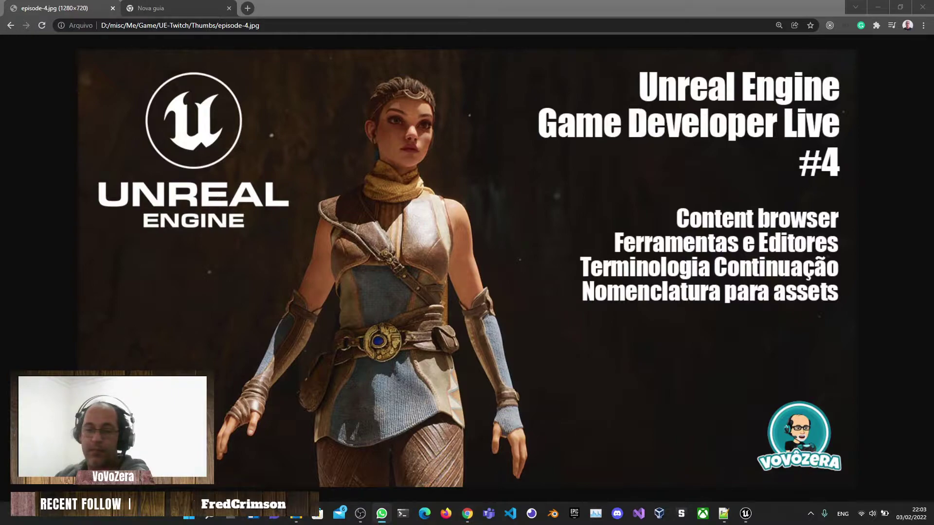
{"action": "key", "text": "alt+Tab"}
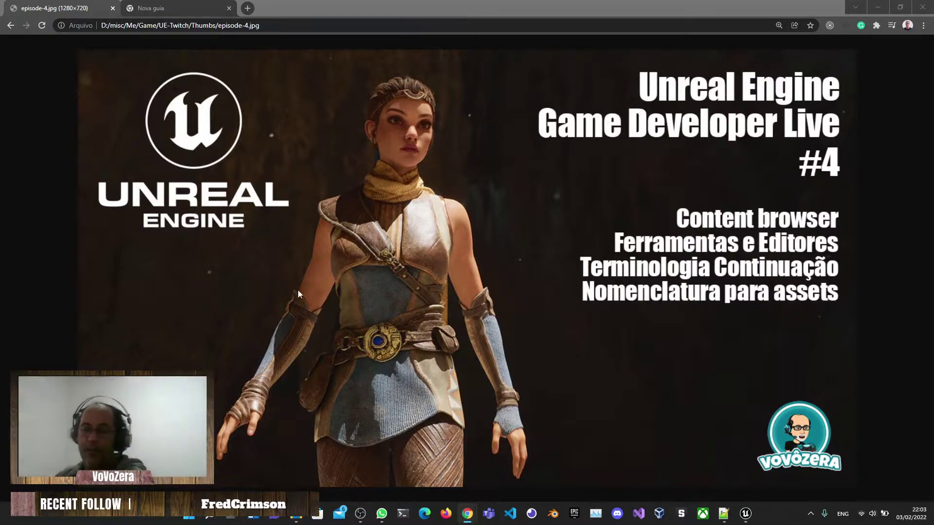
{"action": "left_click", "coordinate": [367, 307]}
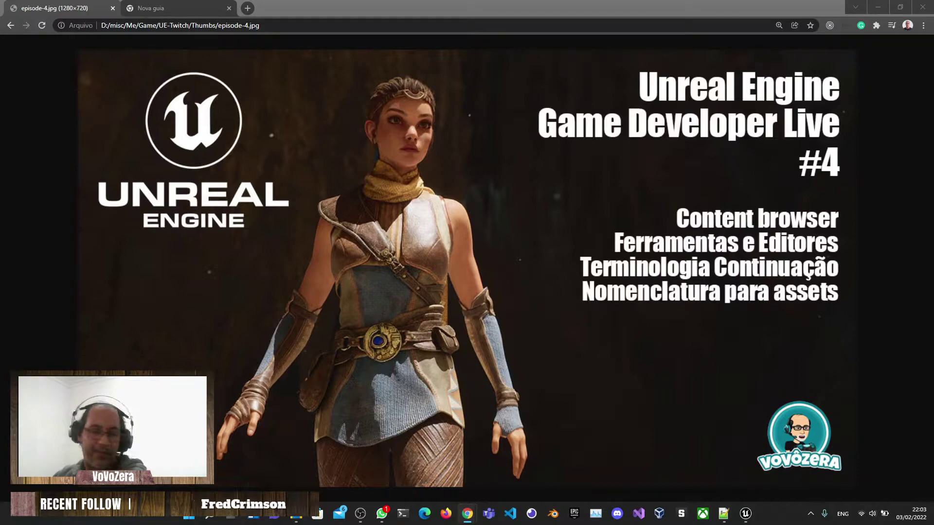
{"action": "left_click", "coordinate": [382, 514]}
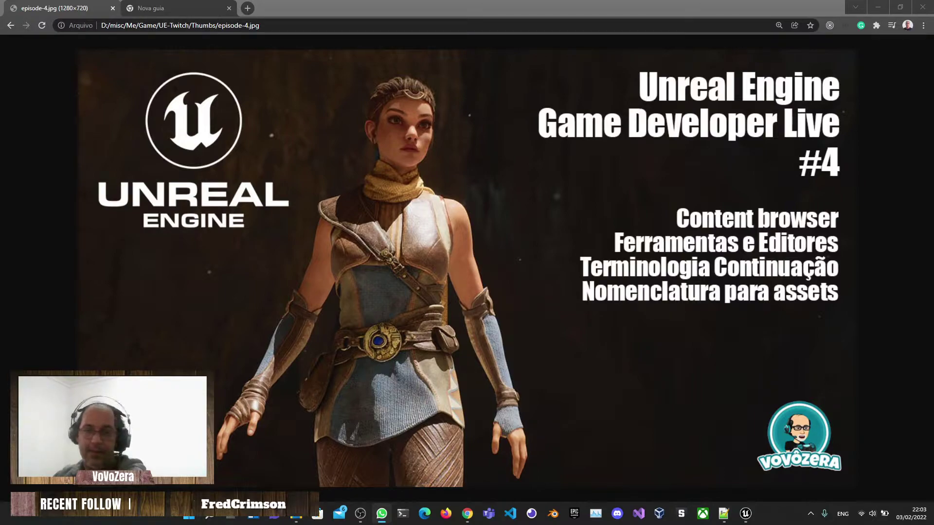
{"action": "key", "text": "alt+Tab"}
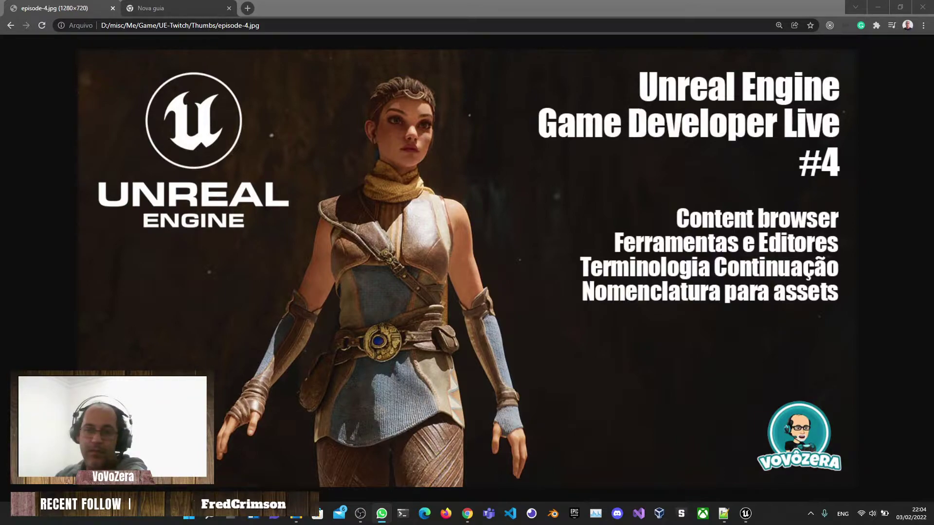
{"action": "key", "text": "alt+Tab"}
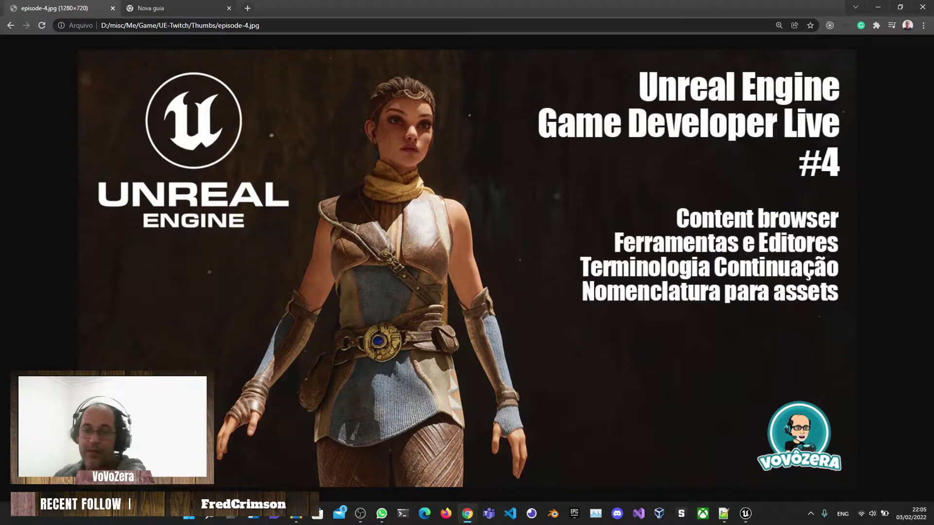
{"action": "key", "text": "alt+Tab"}
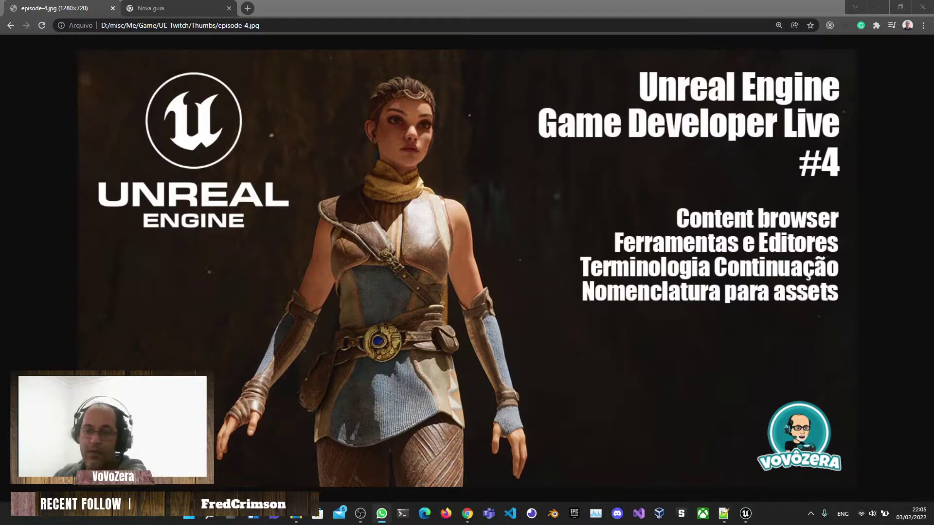
{"action": "key", "text": "alt+Tab"}
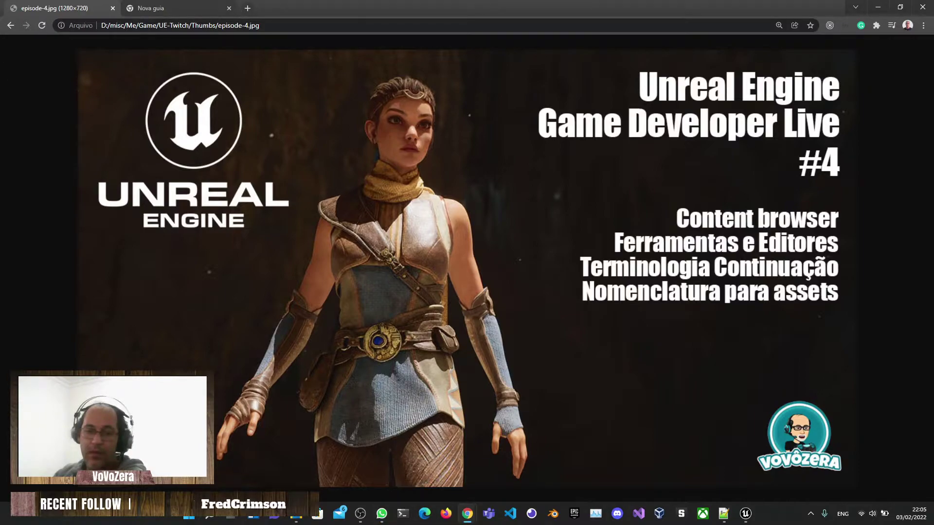
{"action": "key", "text": "alt+Tab"}
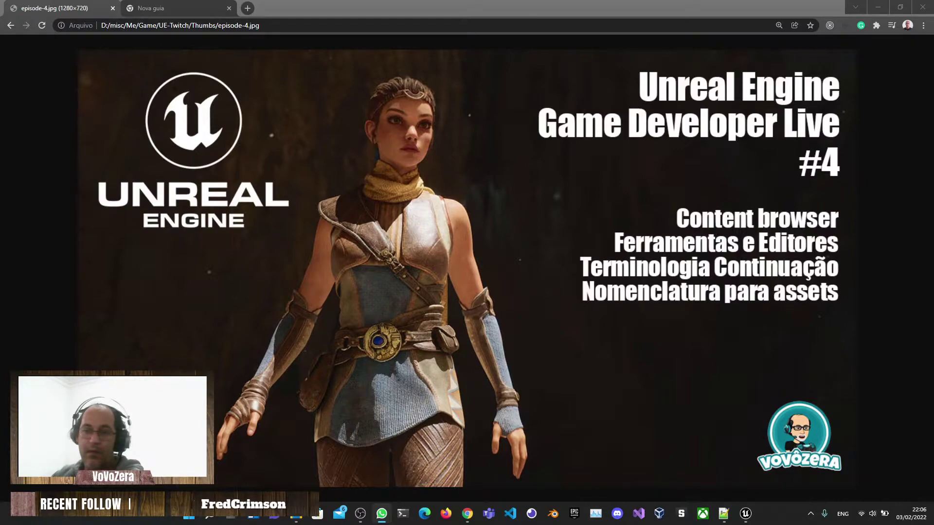
{"action": "key", "text": "alt+Tab"}
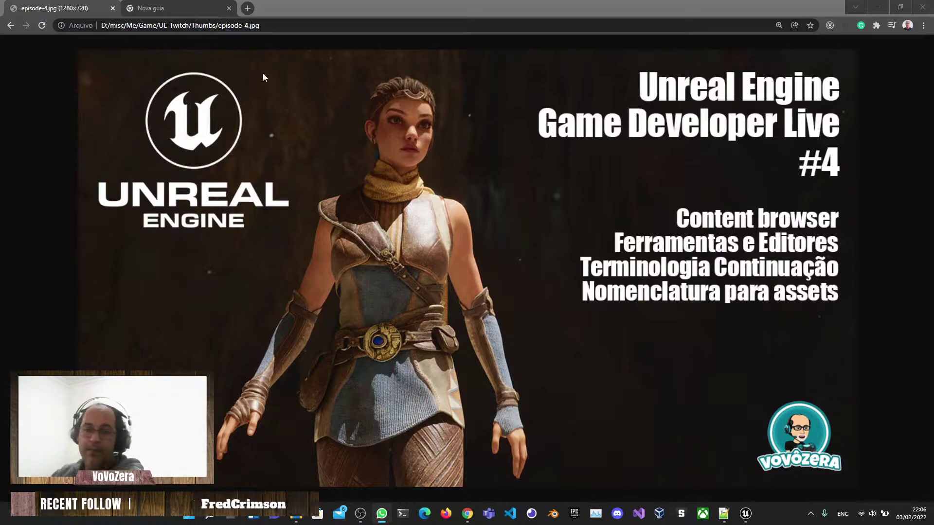
{"action": "key", "text": "alt+Tab"}
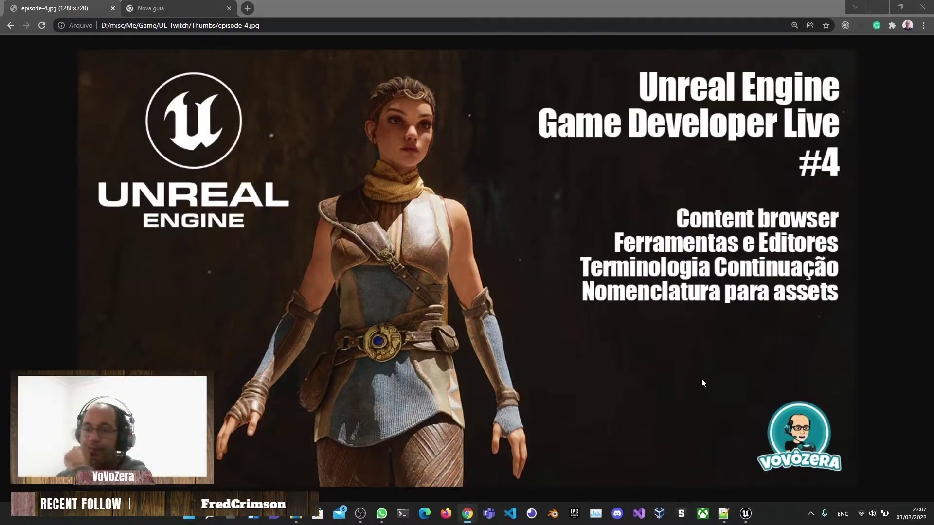
{"action": "left_click", "coordinate": [662, 340]}
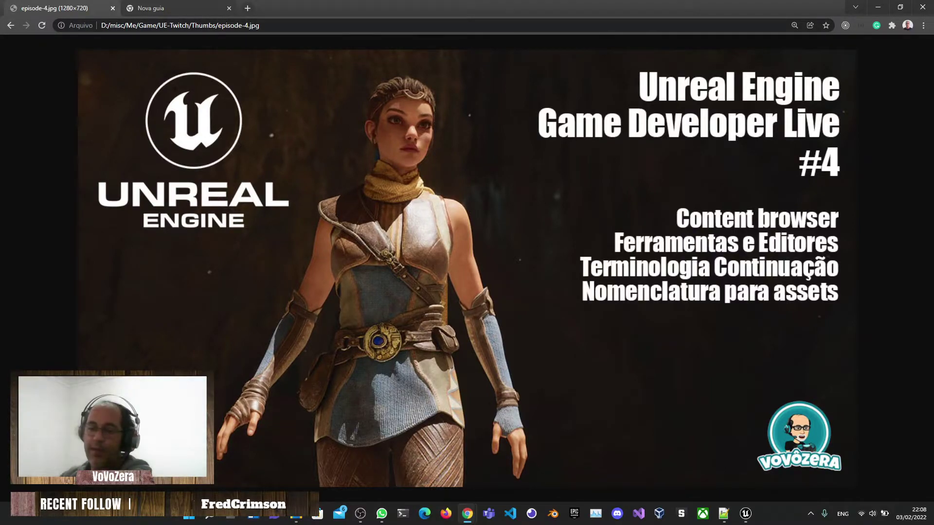
- Bring the Unreal Engine editor showing the MyMap level to the front
{"action": "key", "text": "alt+Tab"}
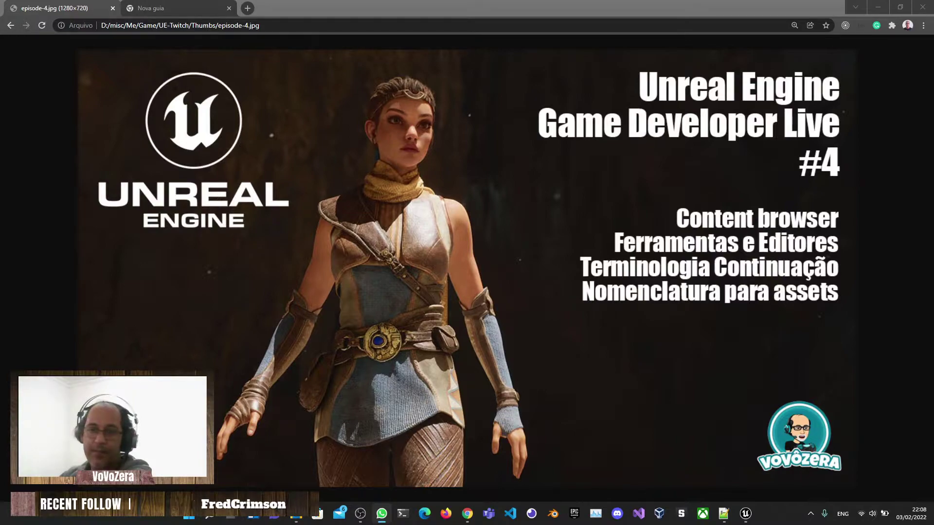
{"action": "key", "text": "alt+Tab"}
{"action": "key", "text": "alt+Tab"}
{"action": "key", "text": "alt+Tab"}
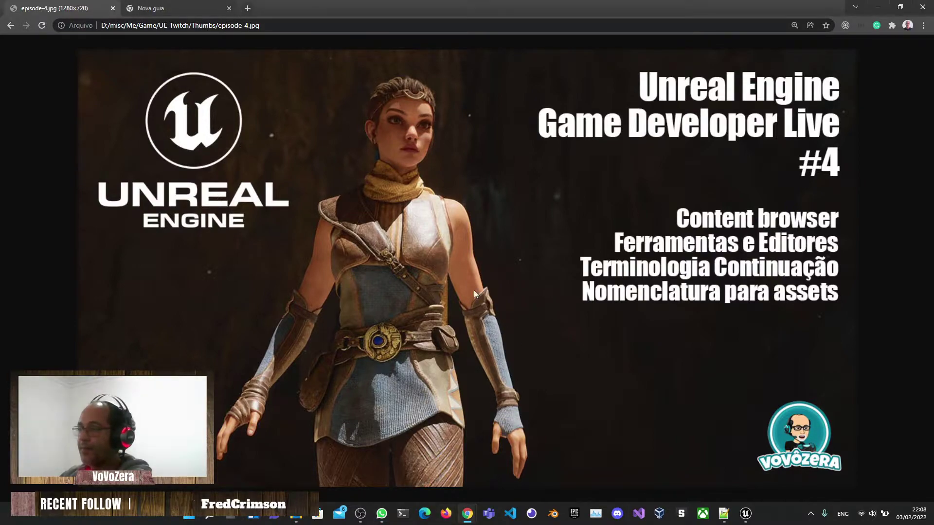
{"action": "left_click", "coordinate": [746, 515]}
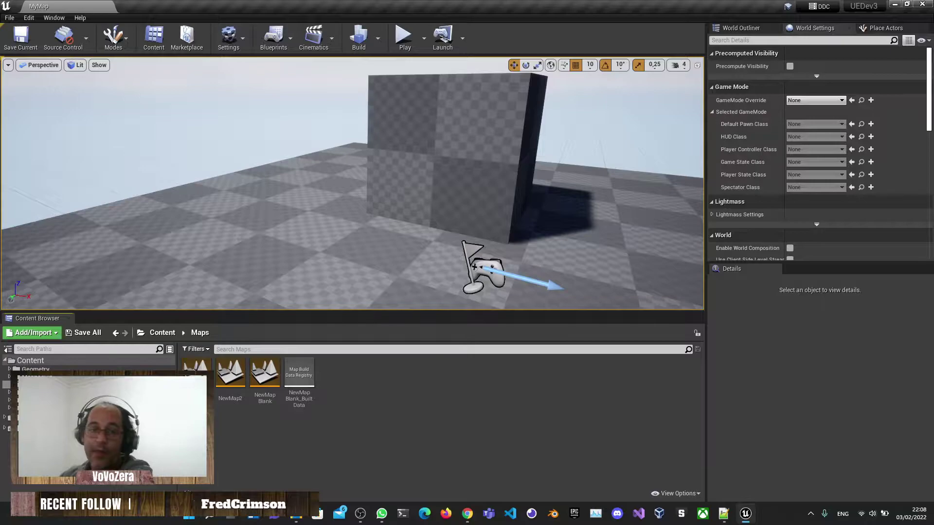
{"action": "key", "text": "alt+Tab"}
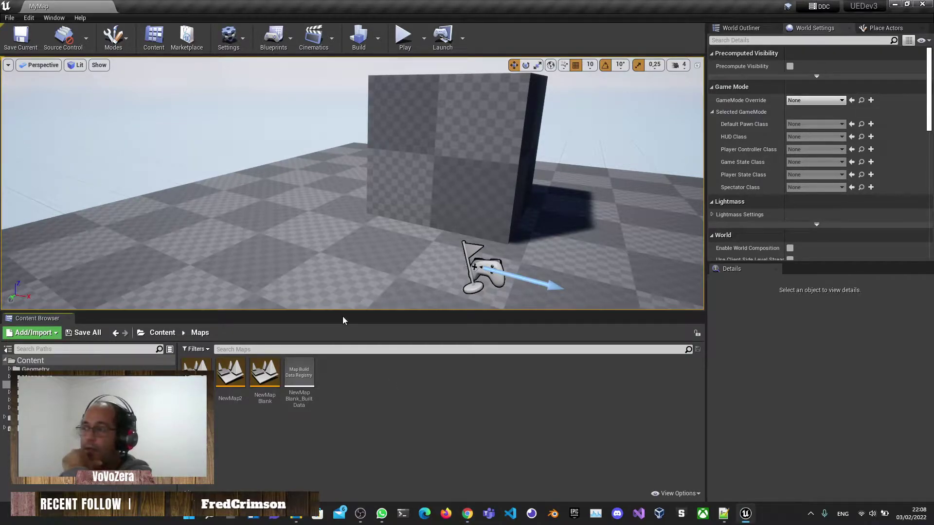
- Enlarge the Content Browser, look through the ThirdPerson and ThirdPersonBP folders, then return to the Content root
{"action": "left_click_drag", "start_coordinate": [344, 311], "coordinate": [353, 141]}
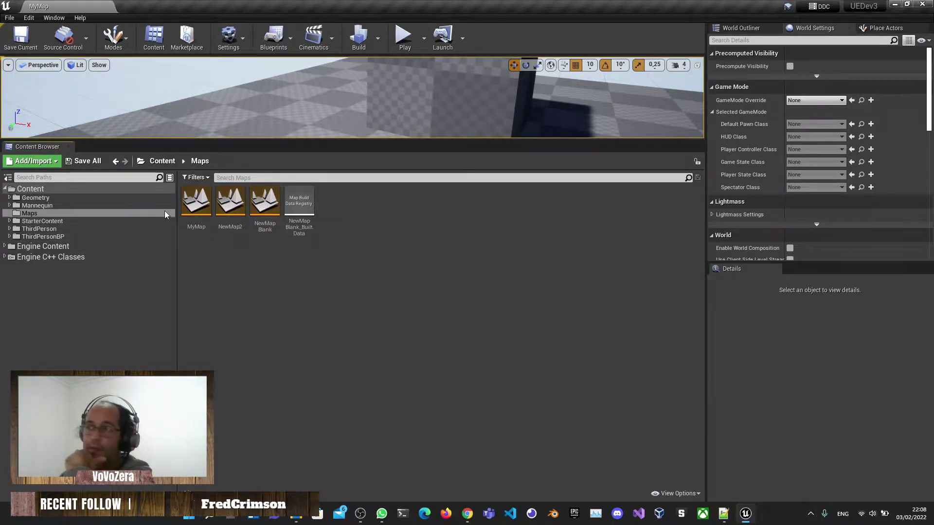
{"action": "left_click", "coordinate": [43, 189]}
{"action": "left_click", "coordinate": [225, 178]}
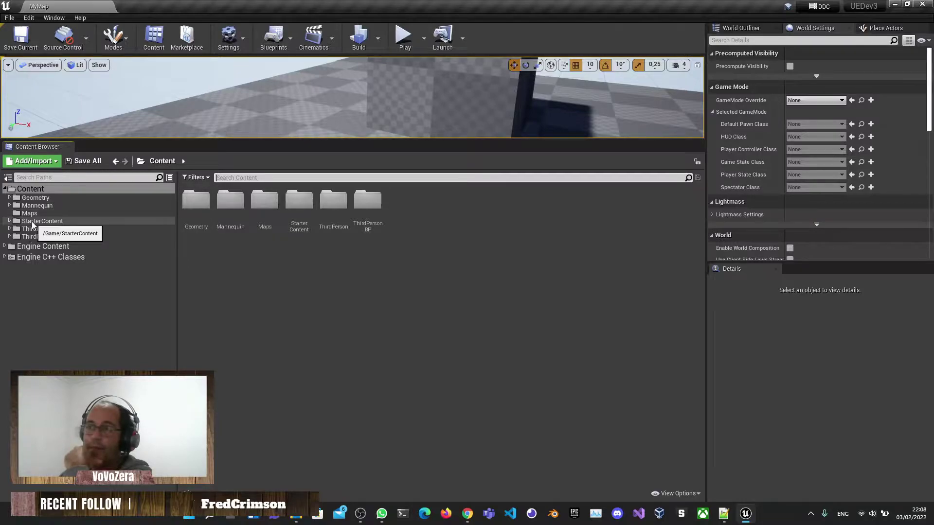
{"action": "left_click", "coordinate": [47, 229]}
{"action": "left_click", "coordinate": [50, 237]}
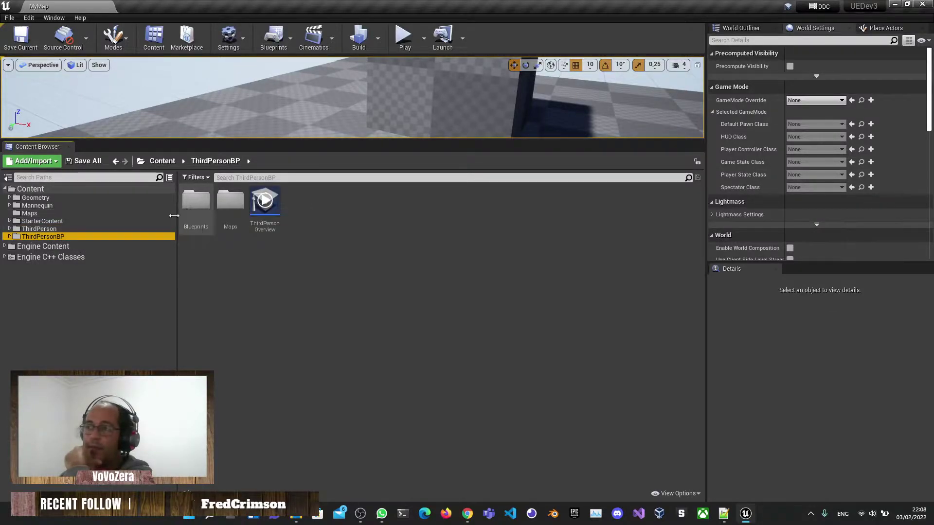
{"action": "left_click", "coordinate": [255, 179]}
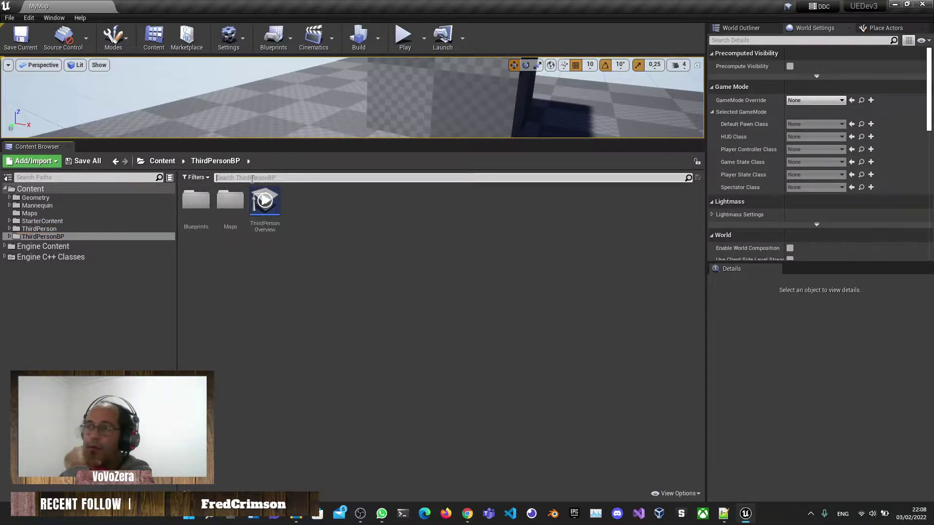
{"action": "left_click", "coordinate": [44, 190]}
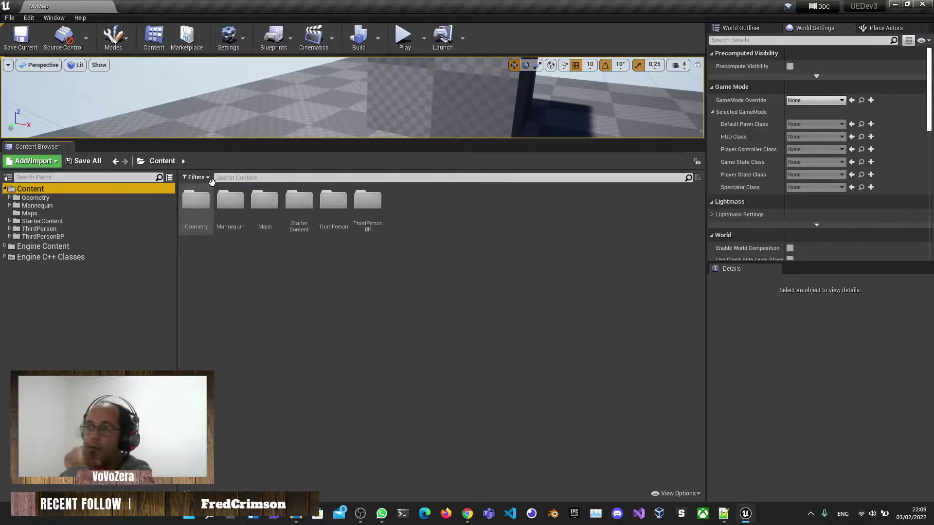
{"action": "left_click", "coordinate": [241, 178]}
{"action": "type", "text": "a"}
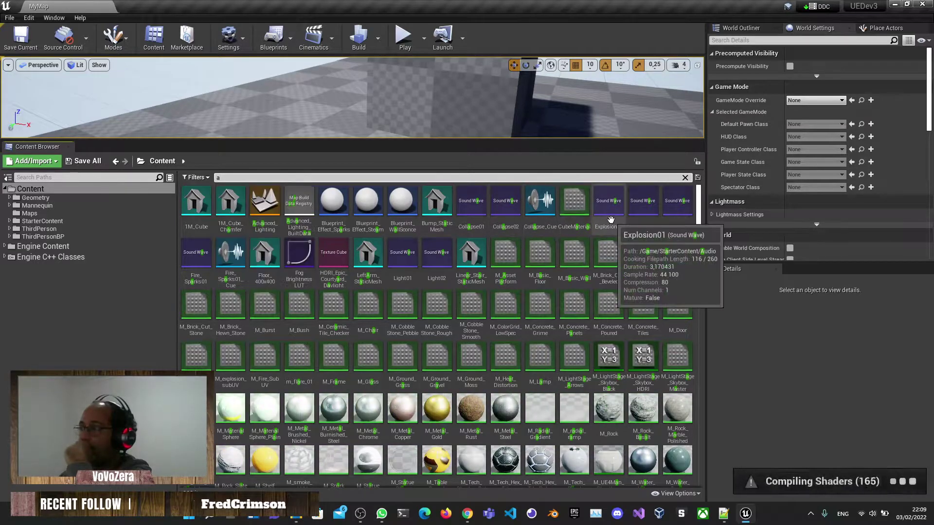
{"action": "left_click", "coordinate": [608, 205]}
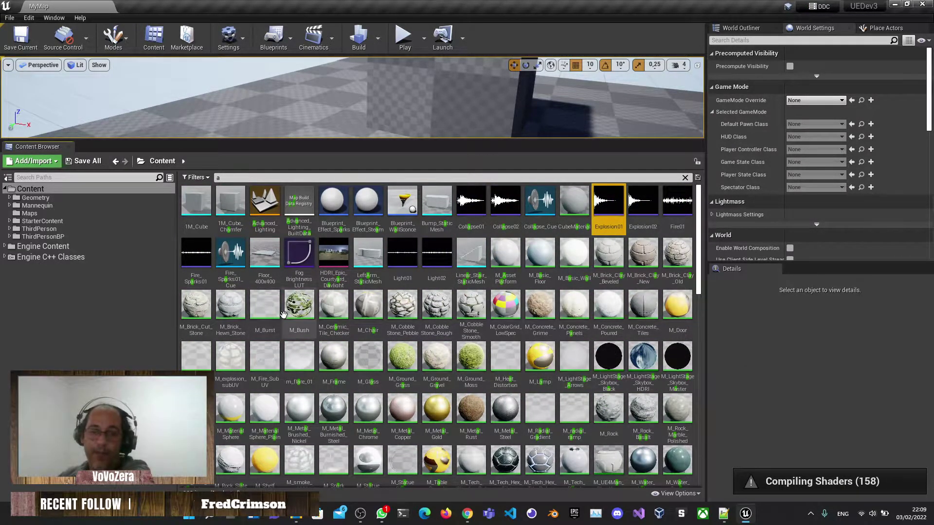
{"action": "left_click", "coordinate": [677, 493]}
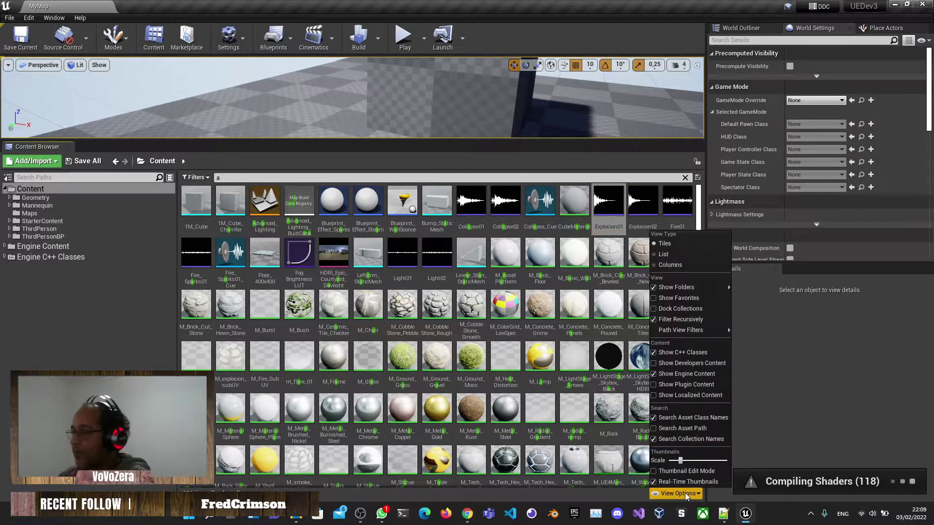
{"action": "left_click", "coordinate": [708, 309]}
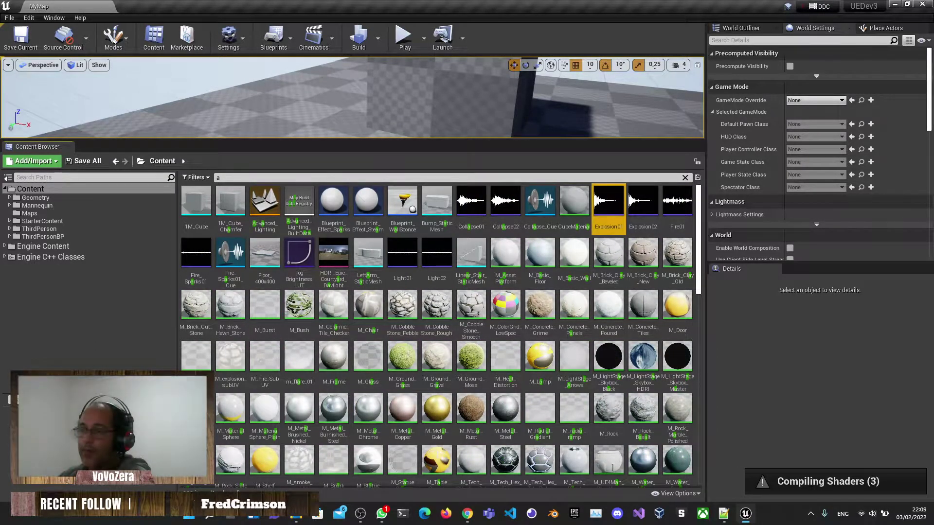
{"action": "left_click", "coordinate": [97, 354]}
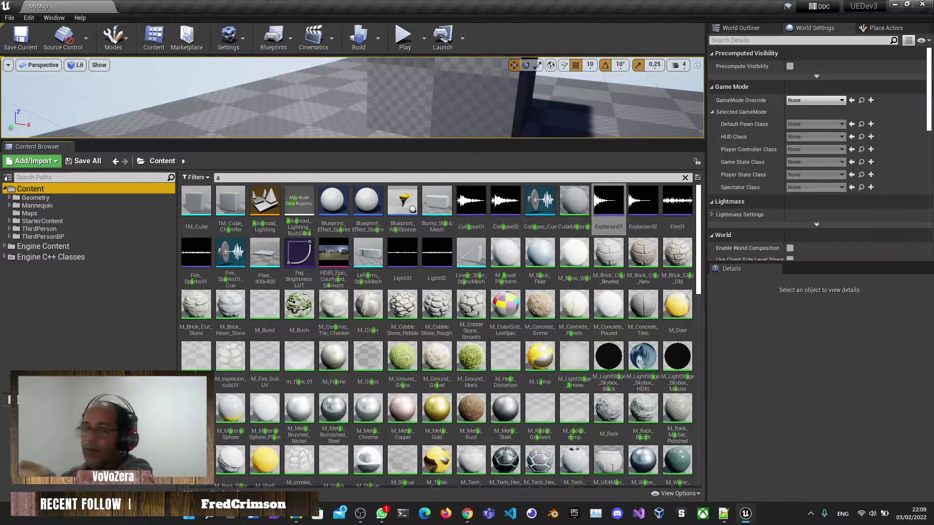
{"action": "left_click", "coordinate": [467, 514]}
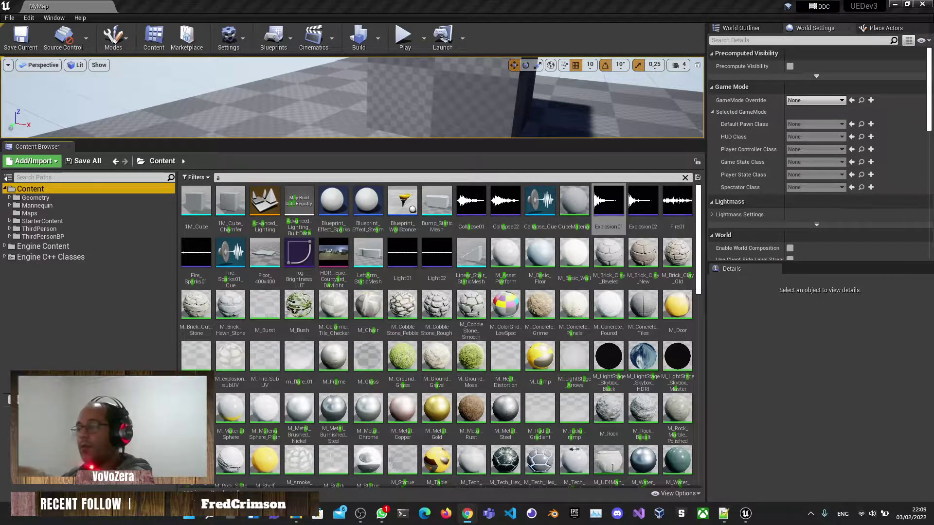
{"action": "mouse_move", "coordinate": [482, 320]}
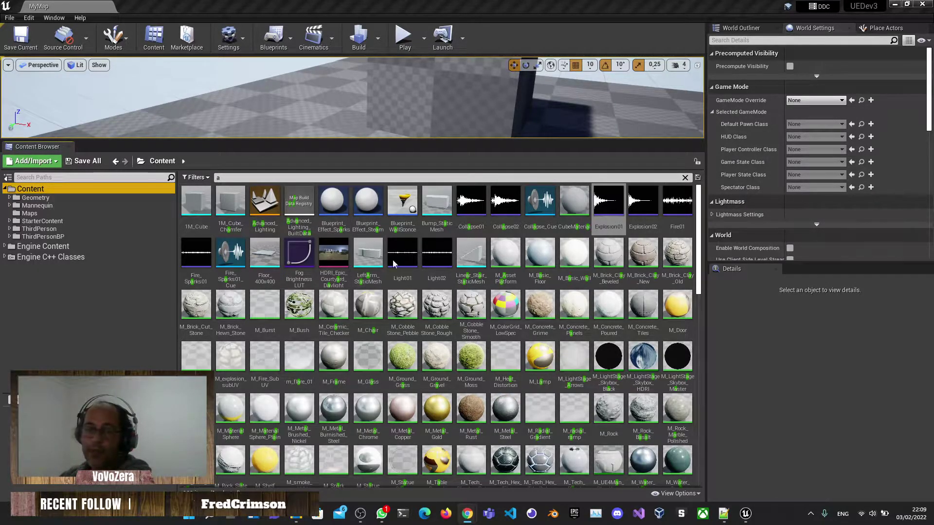
{"action": "mouse_move", "coordinate": [214, 236]}
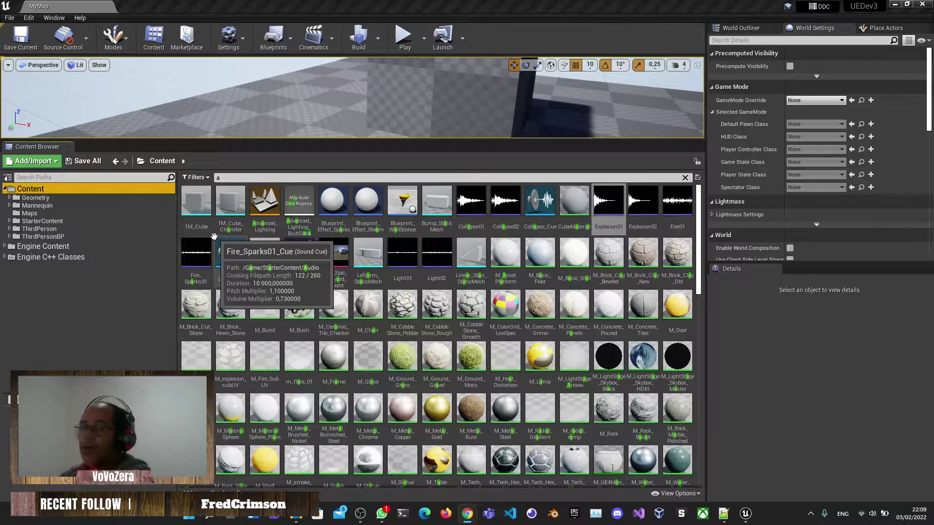
- Add Material, Static Mesh, Texture, Skeletal Mesh, Particle System and Level type filters to the Content Browser
{"action": "left_click", "coordinate": [207, 179]}
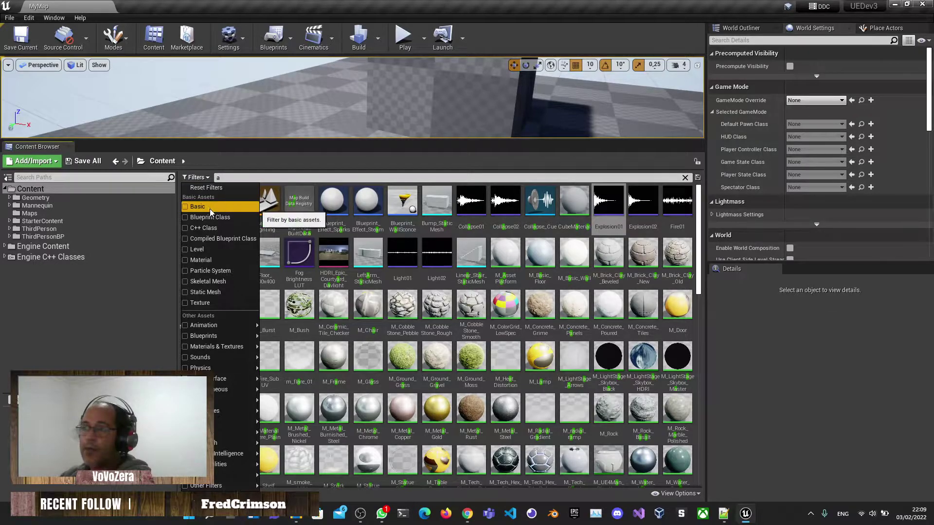
{"action": "left_click", "coordinate": [220, 261]}
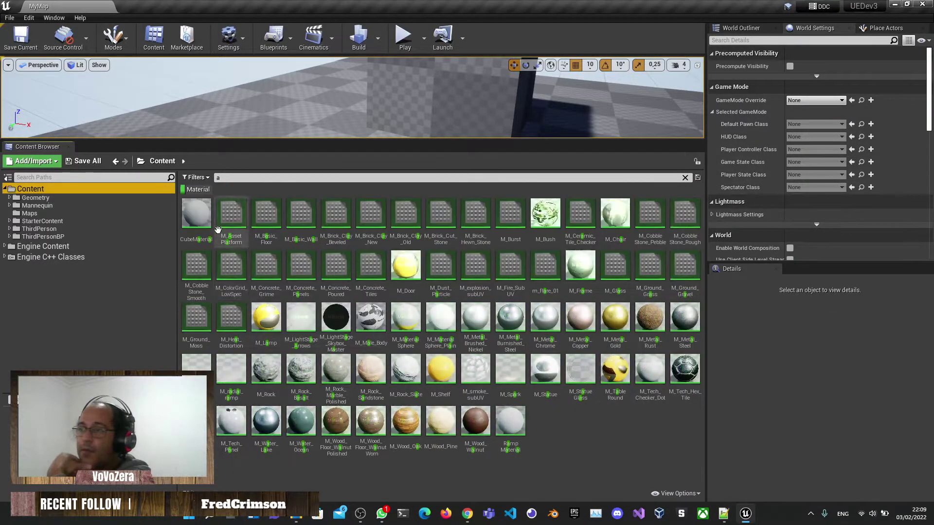
{"action": "left_click", "coordinate": [203, 178]}
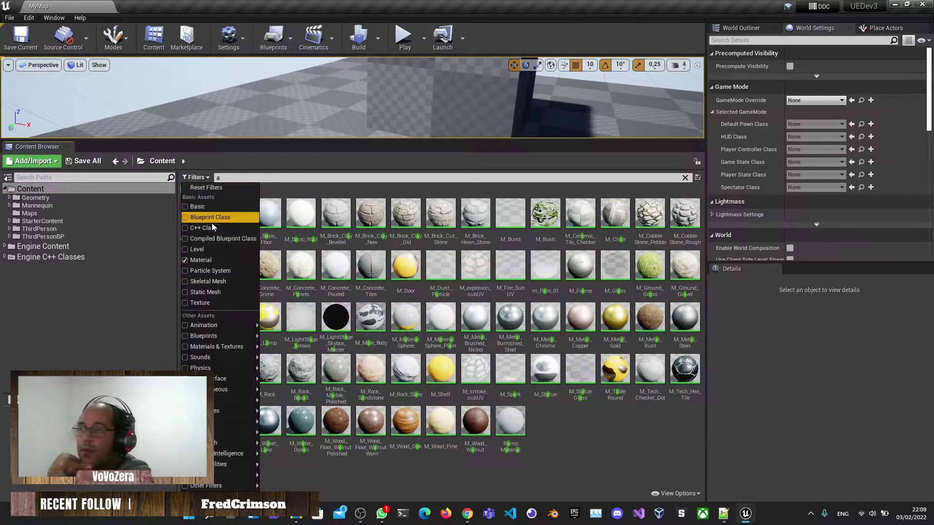
{"action": "left_click", "coordinate": [214, 293]}
{"action": "left_click", "coordinate": [197, 178]}
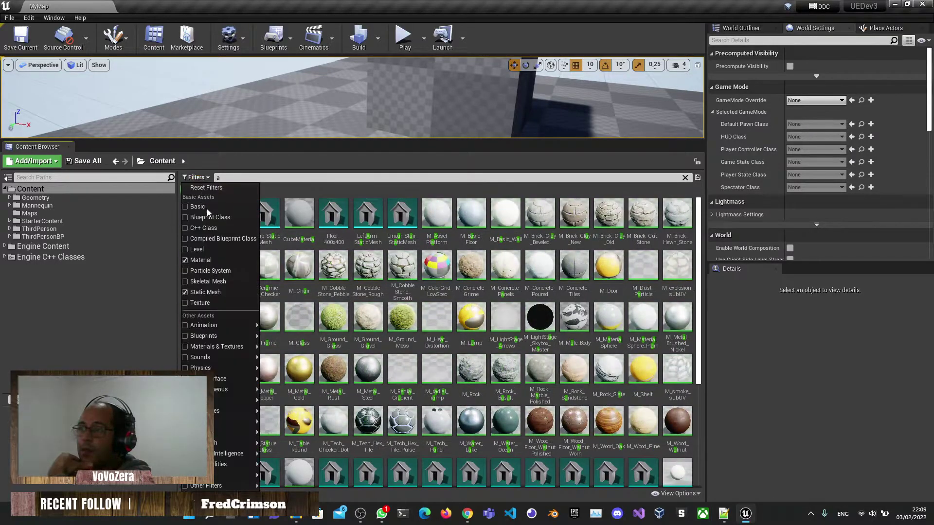
{"action": "left_click", "coordinate": [208, 302]}
{"action": "left_click", "coordinate": [198, 178]}
{"action": "left_click", "coordinate": [209, 282]}
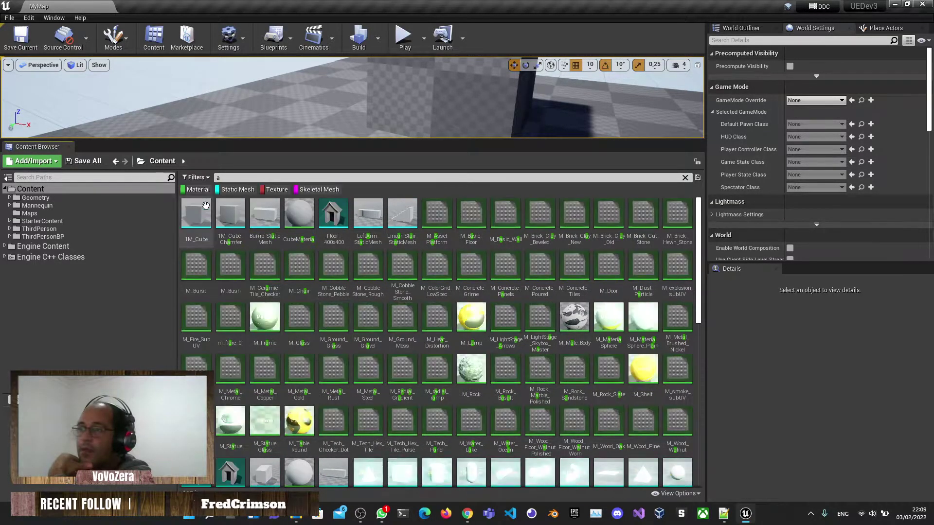
{"action": "left_click", "coordinate": [197, 177]}
{"action": "left_click", "coordinate": [214, 272]}
{"action": "left_click", "coordinate": [205, 179]}
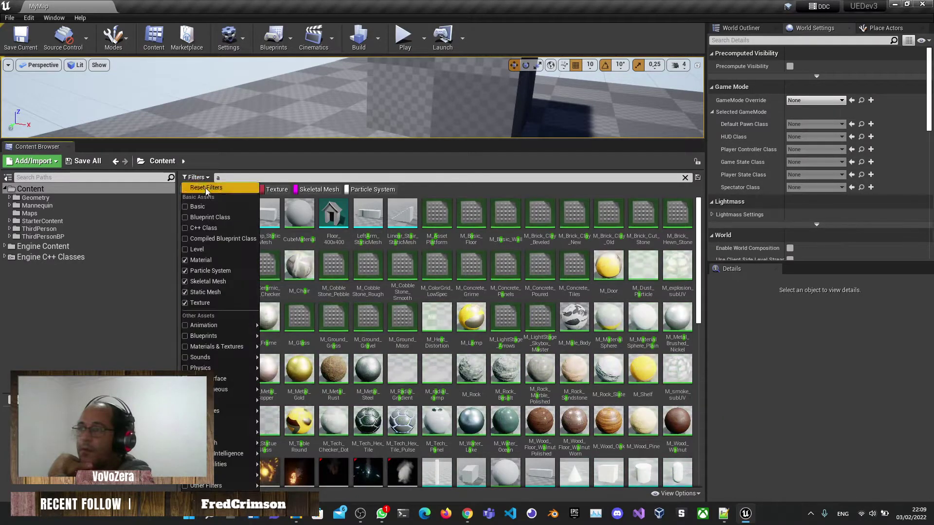
{"action": "left_click", "coordinate": [208, 250]}
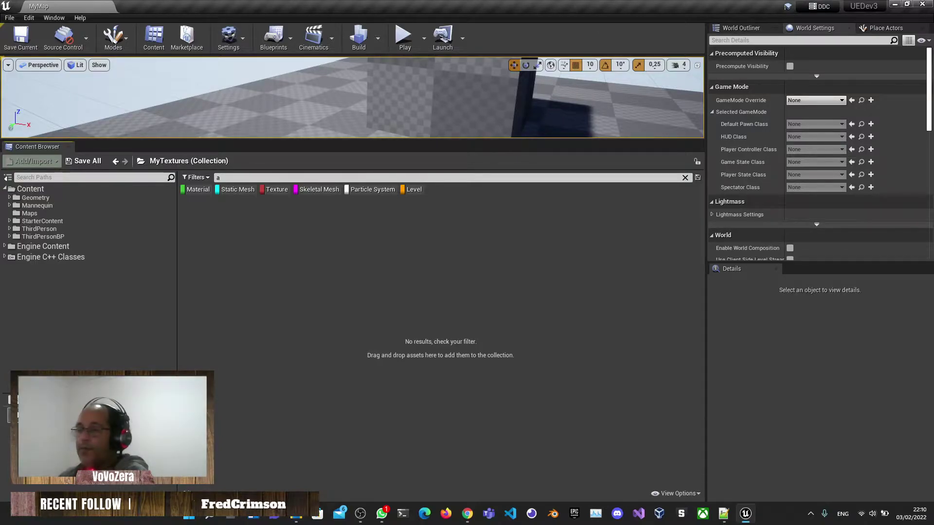
- Switch back and forth between the Content folder's filtered assets and the MyTextures collection
{"action": "left_click", "coordinate": [32, 188]}
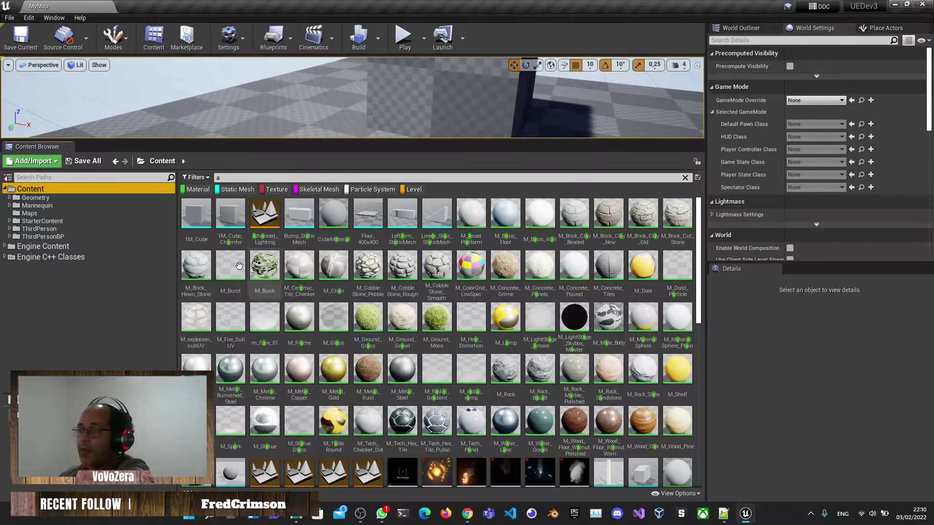
{"action": "scroll", "coordinate": [471, 312], "scroll_direction": "down", "scroll_amount": 3}
{"action": "scroll", "coordinate": [481, 395], "scroll_direction": "down", "scroll_amount": 9}
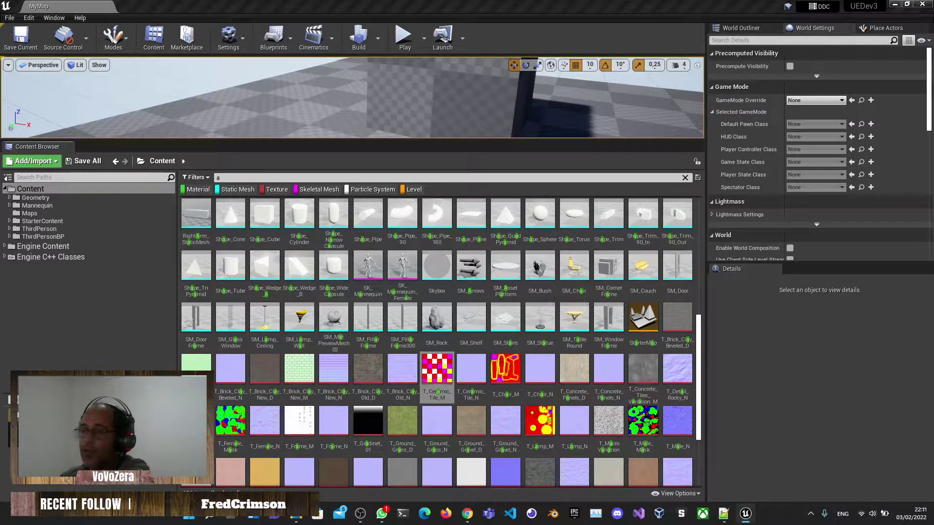
{"action": "key", "text": "alt+Left"}
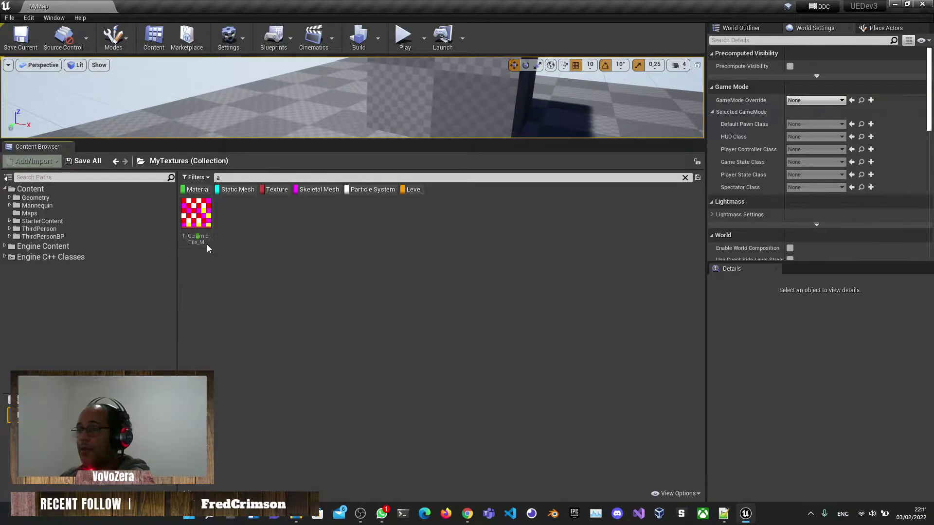
{"action": "left_click", "coordinate": [30, 189]}
{"action": "scroll", "coordinate": [438, 316], "scroll_direction": "down", "scroll_amount": 3}
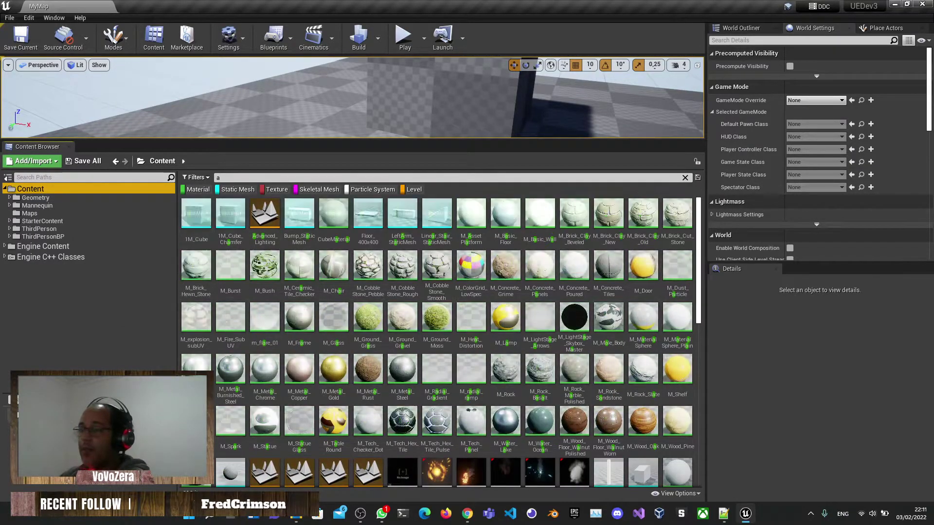
{"action": "key", "text": "alt+Left"}
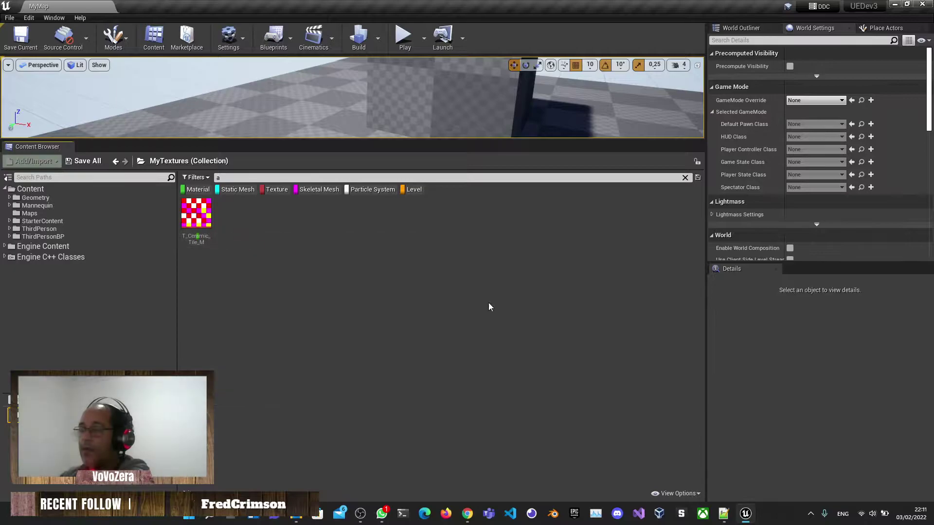
{"action": "left_click", "coordinate": [48, 189]}
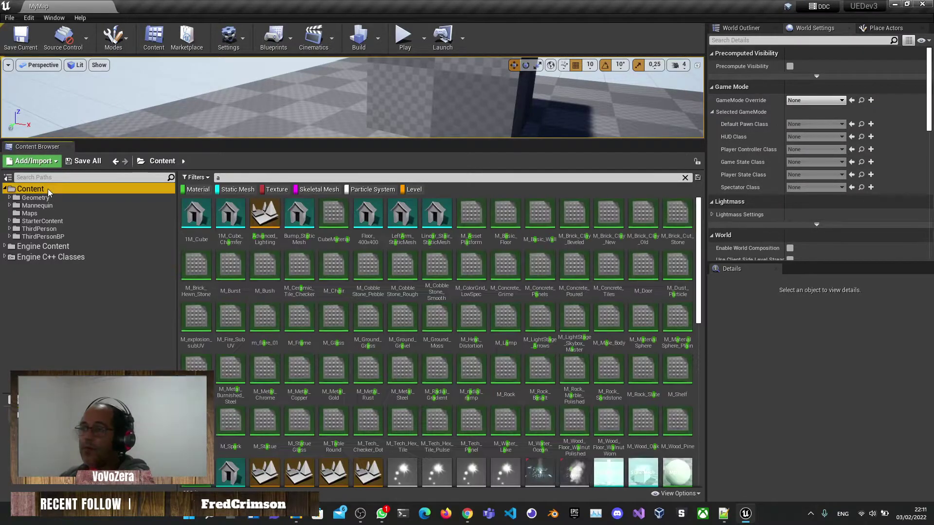
{"action": "scroll", "coordinate": [438, 316], "scroll_direction": "down", "scroll_amount": 3}
{"action": "key", "text": "alt+Left"}
- Inspect the MyTextures collection and T_Ceramic_Tile_M context menus, then return to the Content folder
{"action": "right_click", "coordinate": [58, 314]}
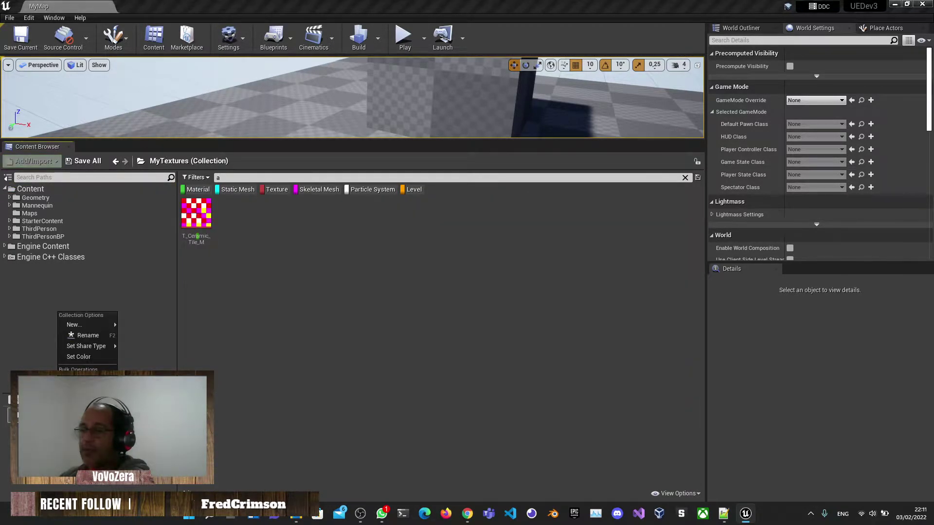
{"action": "key", "text": "Escape"}
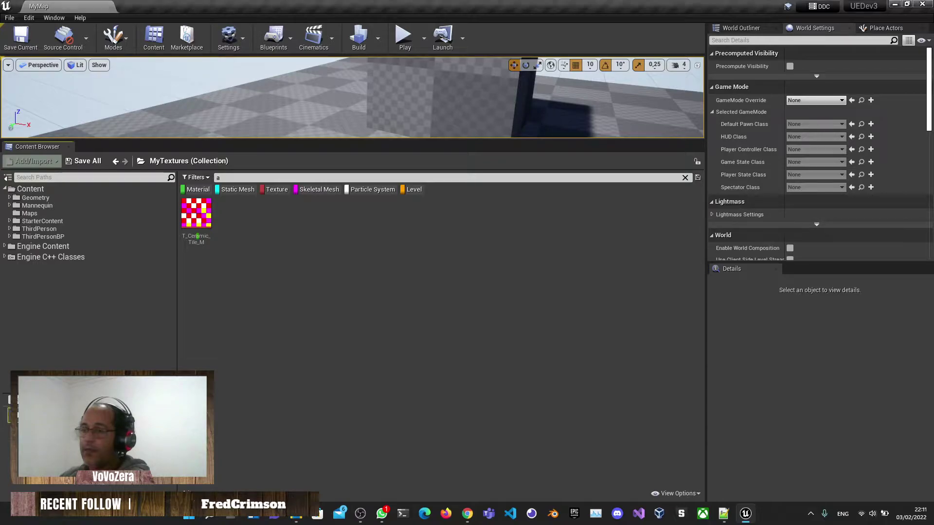
{"action": "right_click", "coordinate": [56, 311]}
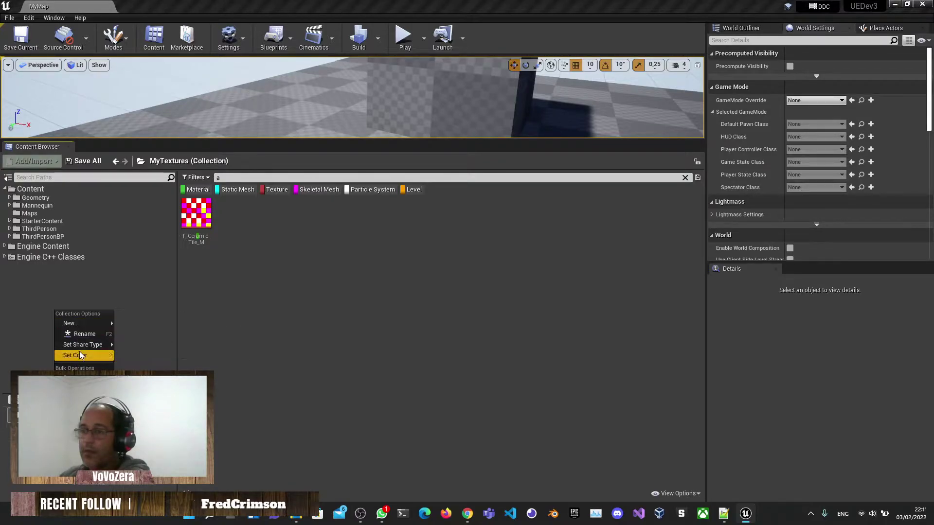
{"action": "left_click", "coordinate": [130, 336]}
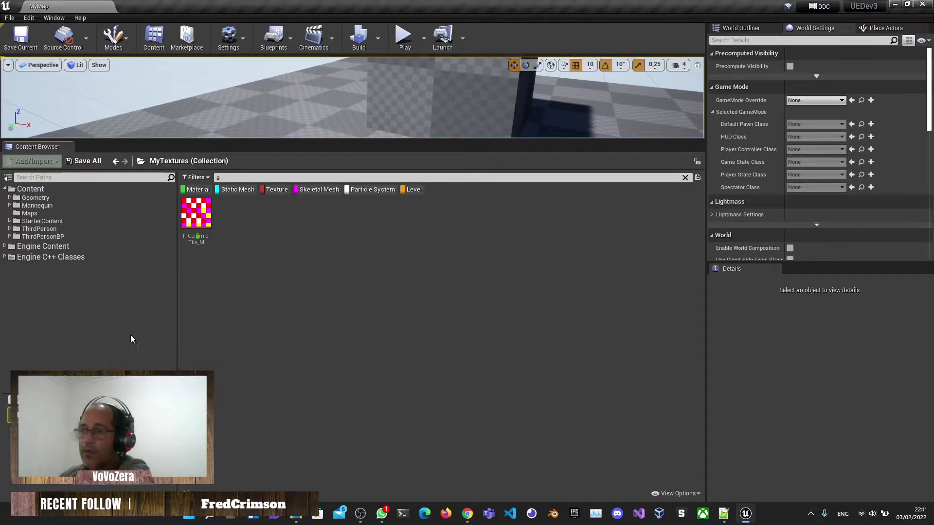
{"action": "right_click", "coordinate": [200, 214]}
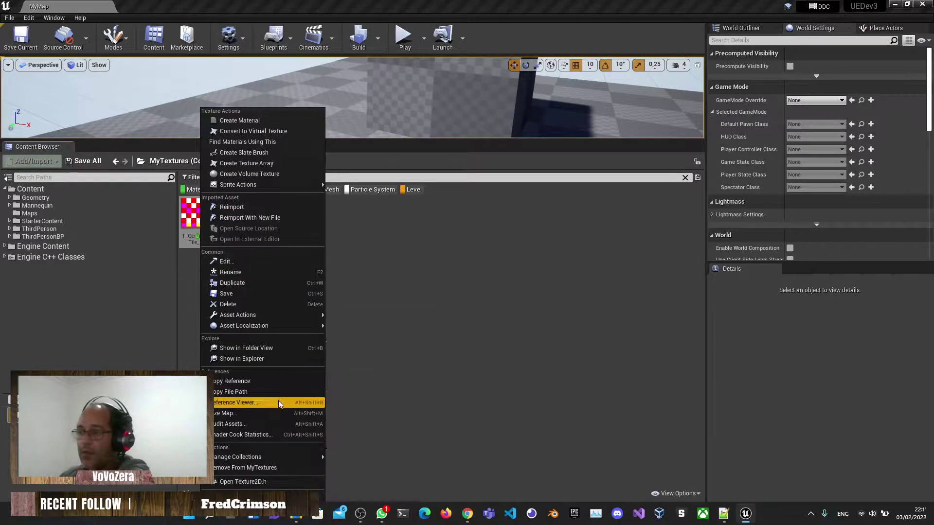
{"action": "left_click", "coordinate": [267, 468]}
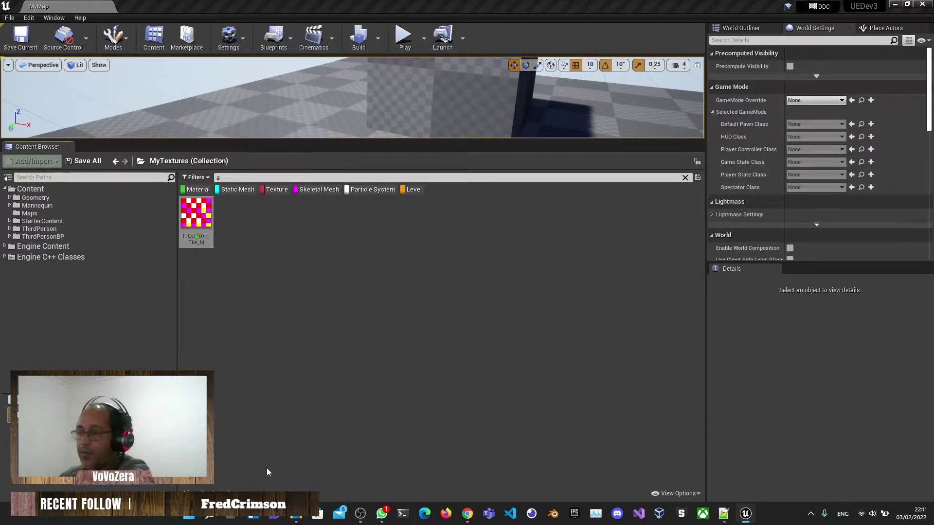
{"action": "left_click", "coordinate": [30, 190]}
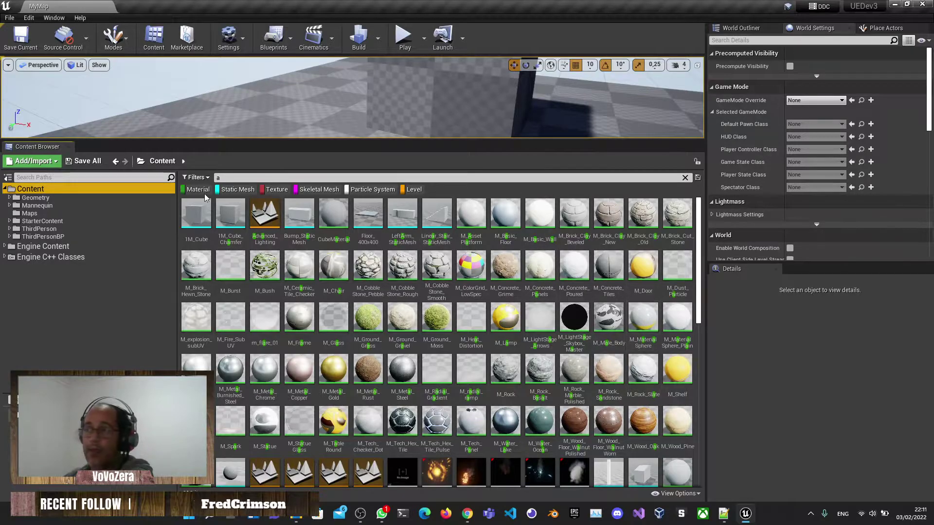
- Add a new empty local collection named NewCollection
{"action": "left_click", "coordinate": [196, 177]}
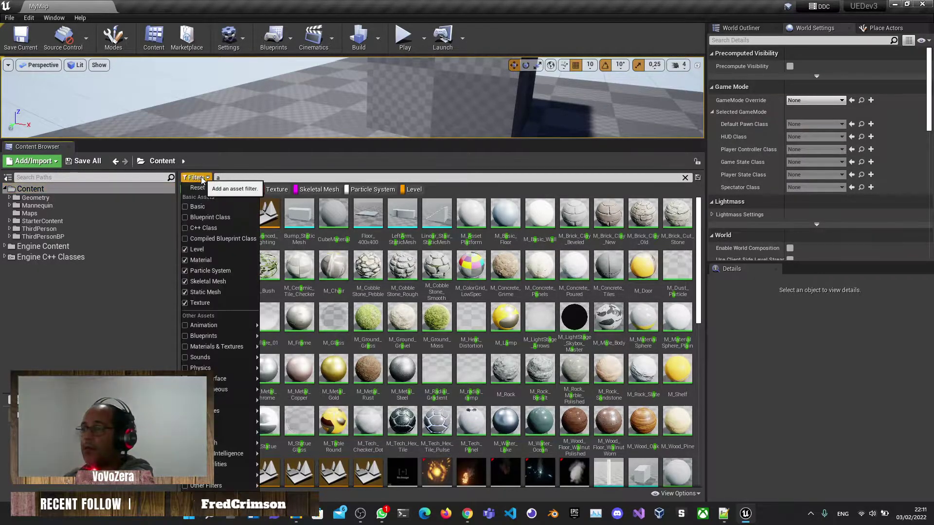
{"action": "mouse_move", "coordinate": [219, 325]}
{"action": "left_click", "coordinate": [428, 191]}
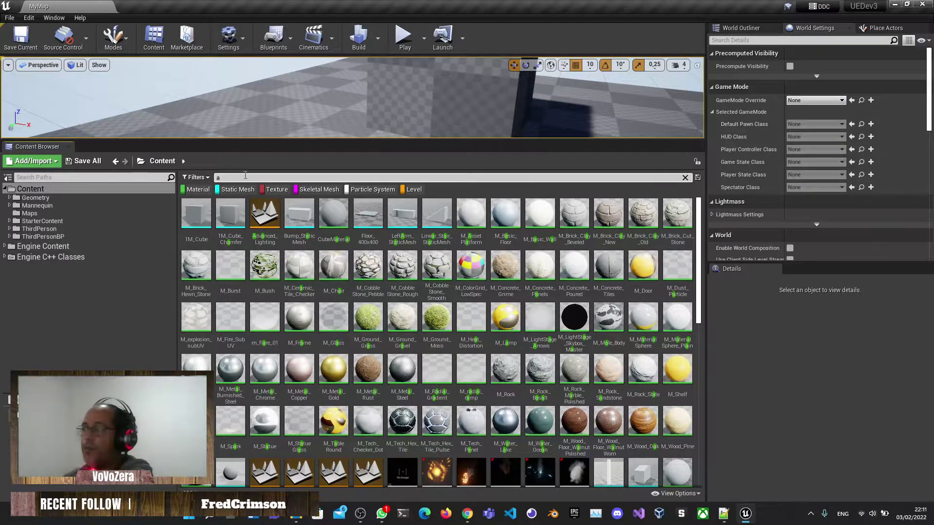
{"action": "left_click", "coordinate": [698, 179]}
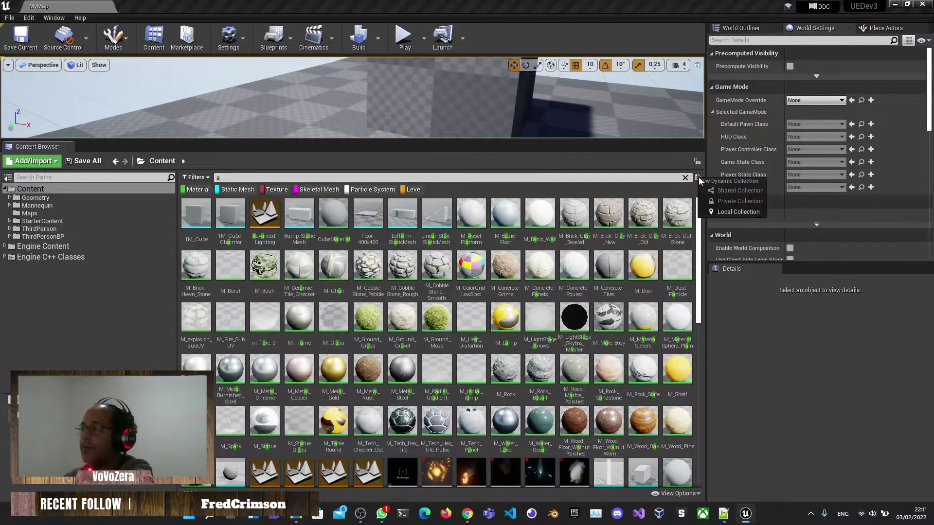
{"action": "left_click", "coordinate": [645, 193]}
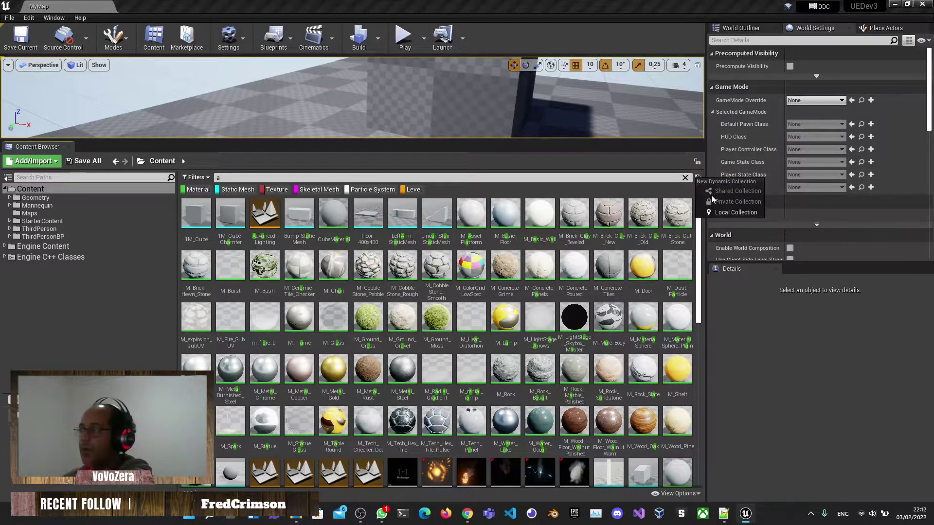
{"action": "left_click", "coordinate": [720, 212]}
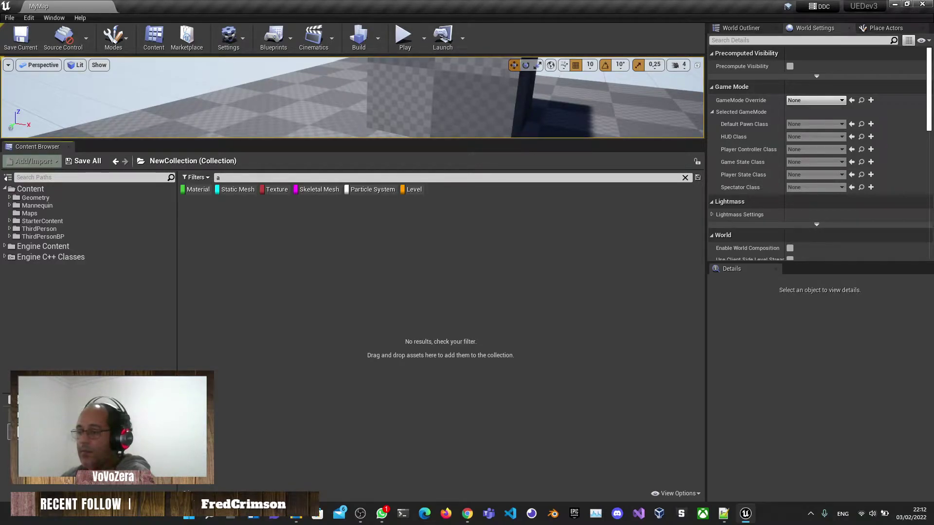
- Open the MyGlobalFilter collection and search it for 'a'
{"action": "left_click", "coordinate": [49, 415]}
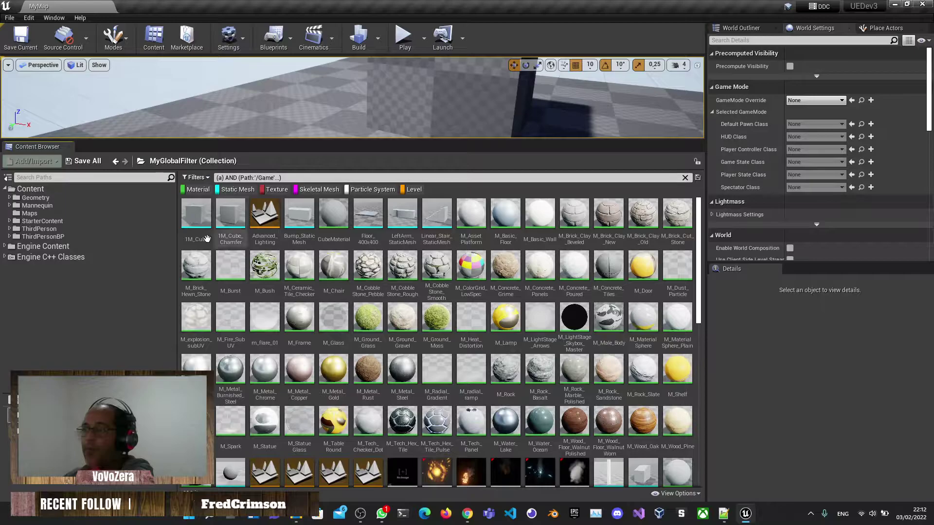
{"action": "left_click", "coordinate": [305, 178]}
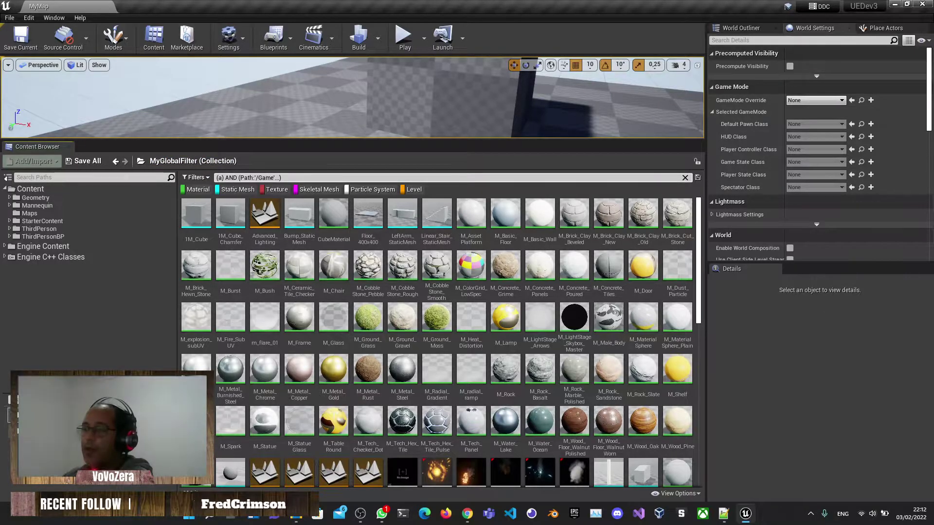
{"action": "key", "text": "ctrl+a"}
{"action": "type", "text": "a"}
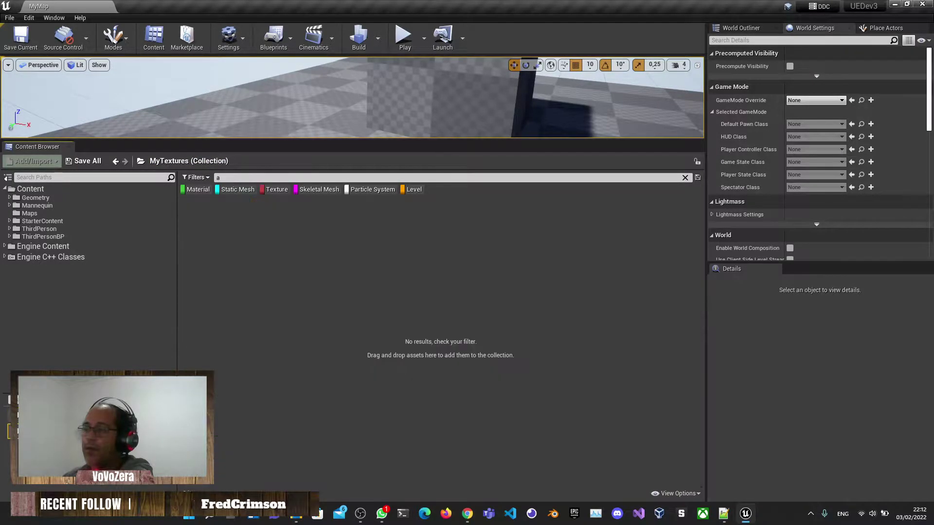
{"action": "key", "text": "Return"}
{"action": "scroll", "coordinate": [419, 404], "scroll_direction": "down", "scroll_amount": 10}
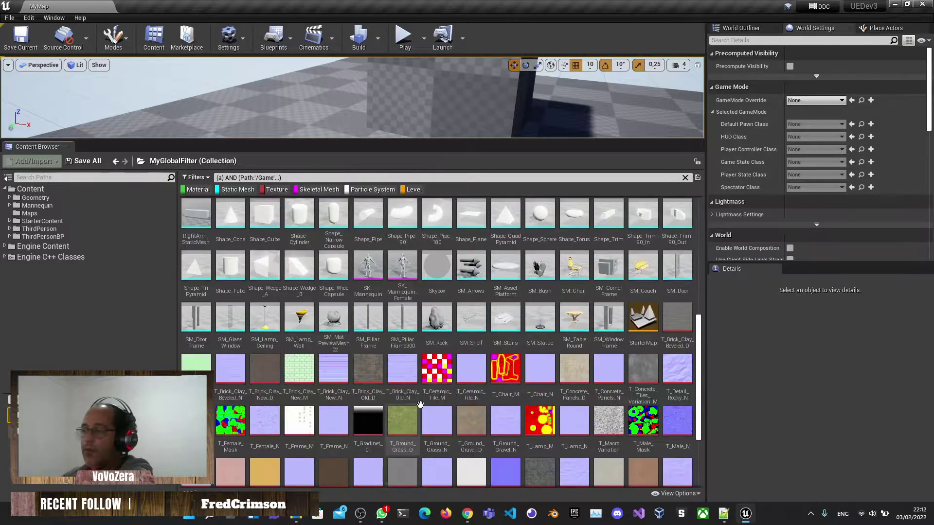
- Re-enter the 'a' search and apply it to the whole Content folder
{"action": "left_click", "coordinate": [281, 178]}
{"action": "key", "text": "ctrl+a"}
{"action": "type", "text": "a"}
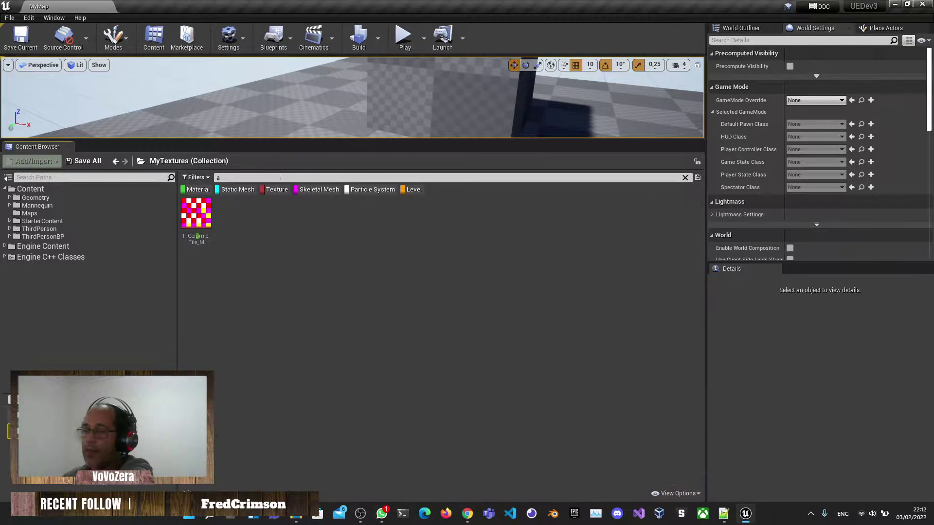
{"action": "key", "text": "Return"}
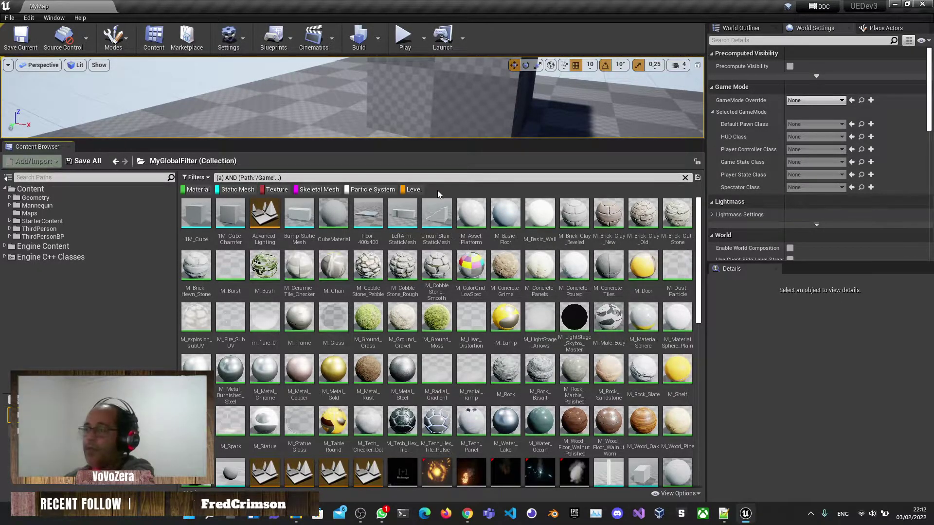
{"action": "left_click", "coordinate": [46, 189]}
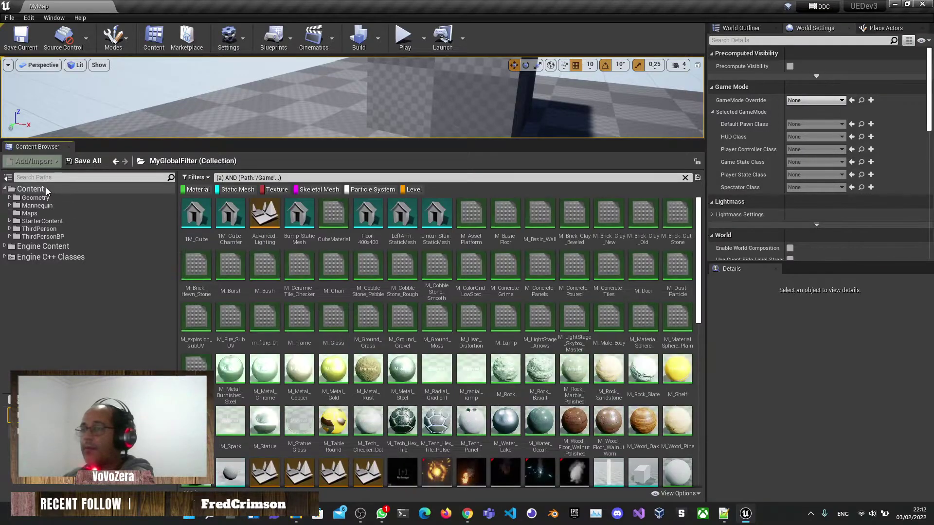
{"action": "left_click", "coordinate": [242, 177]}
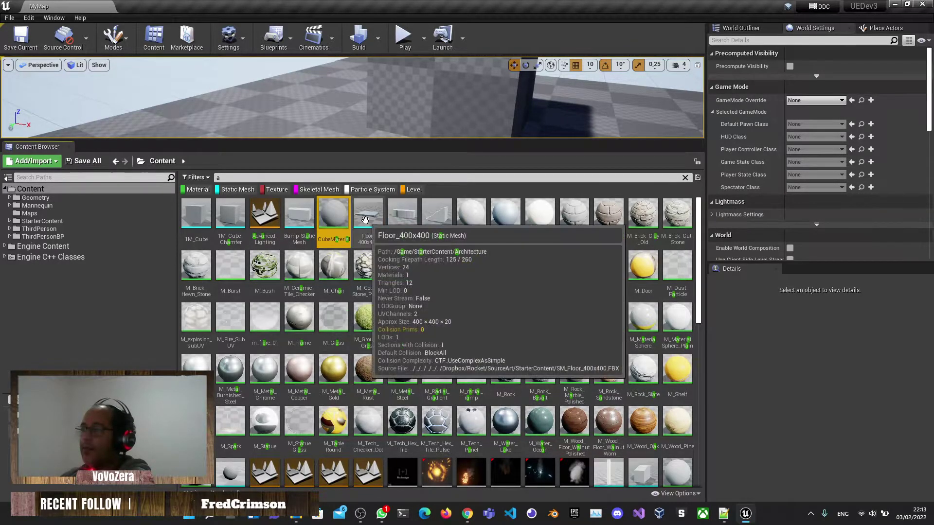
- Select a material in the 'a' search results and scroll through the asset grid
{"action": "left_click", "coordinate": [367, 258]}
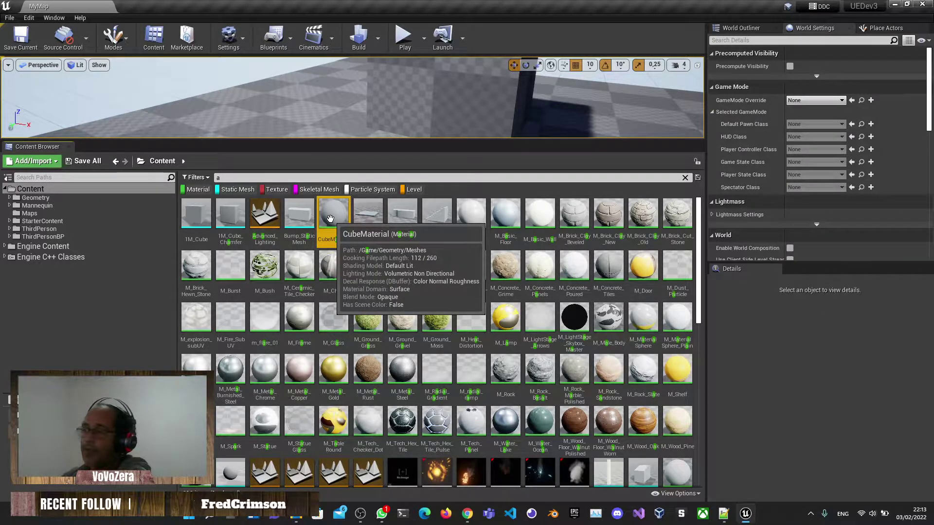
{"action": "scroll", "coordinate": [370, 462], "scroll_direction": "down", "scroll_amount": 1}
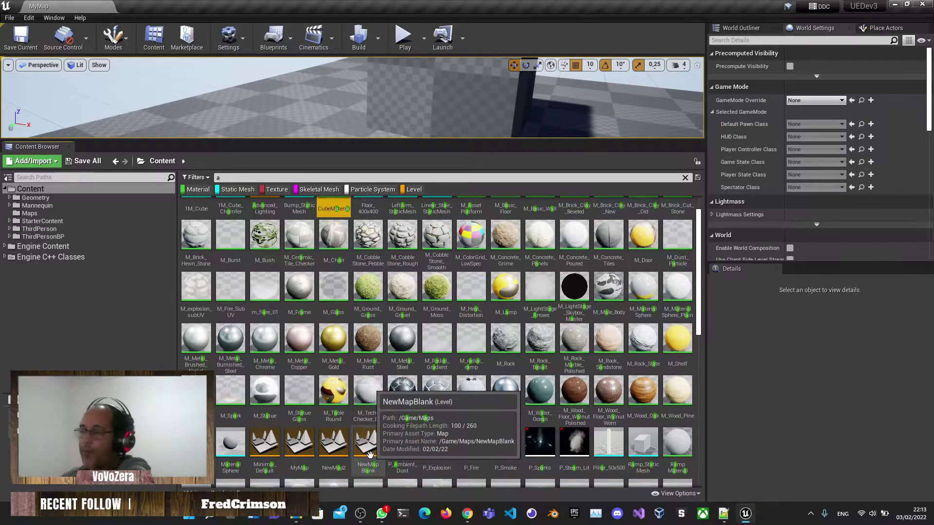
{"action": "scroll", "coordinate": [335, 302], "scroll_direction": "up", "scroll_amount": 1}
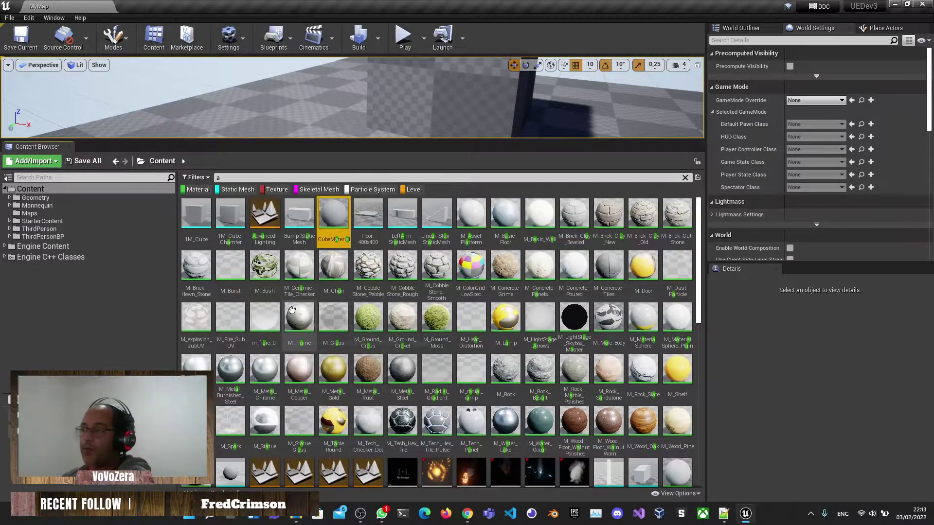
{"action": "scroll", "coordinate": [291, 350], "scroll_direction": "down", "scroll_amount": 1}
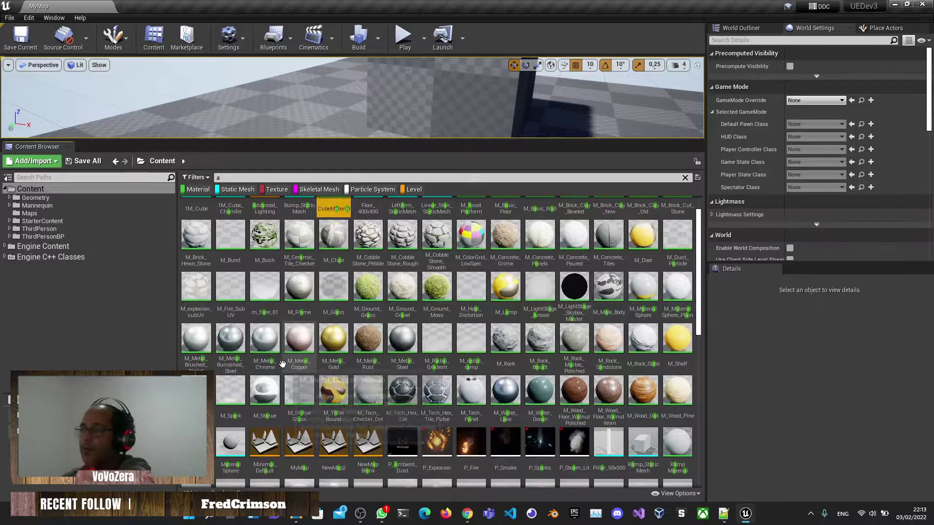
{"action": "scroll", "coordinate": [253, 316], "scroll_direction": "up", "scroll_amount": 1}
- Add a Blueprint Class asset filter and scroll through the updated results
{"action": "left_click", "coordinate": [197, 179]}
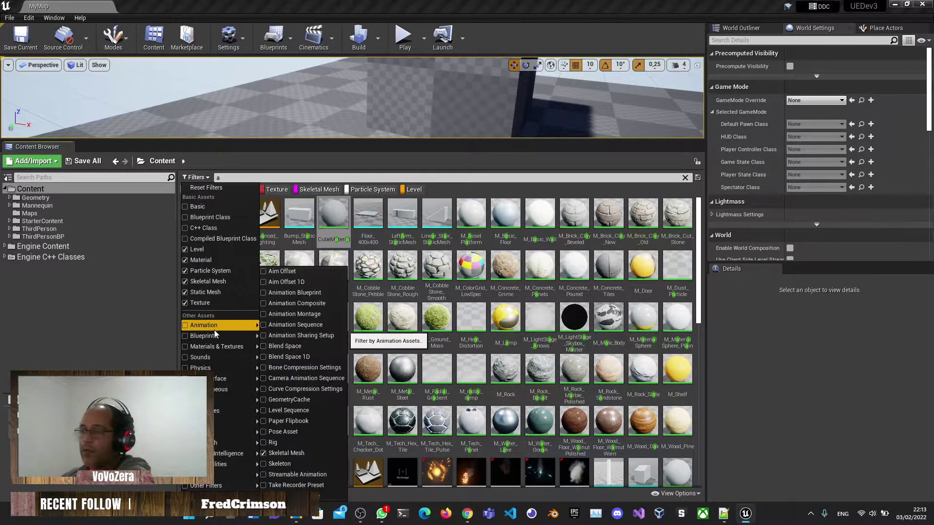
{"action": "mouse_move", "coordinate": [214, 335]}
{"action": "left_click", "coordinate": [292, 336]}
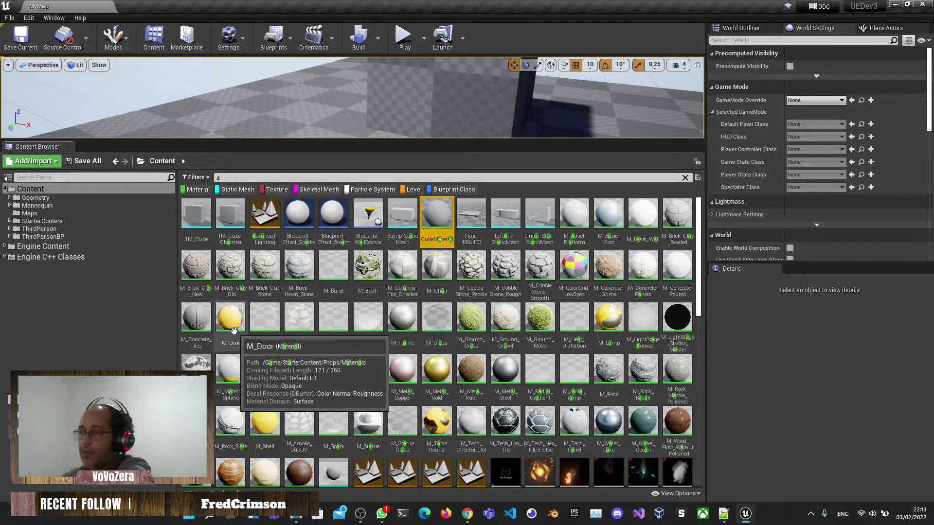
{"action": "scroll", "coordinate": [614, 416], "scroll_direction": "down", "scroll_amount": 5}
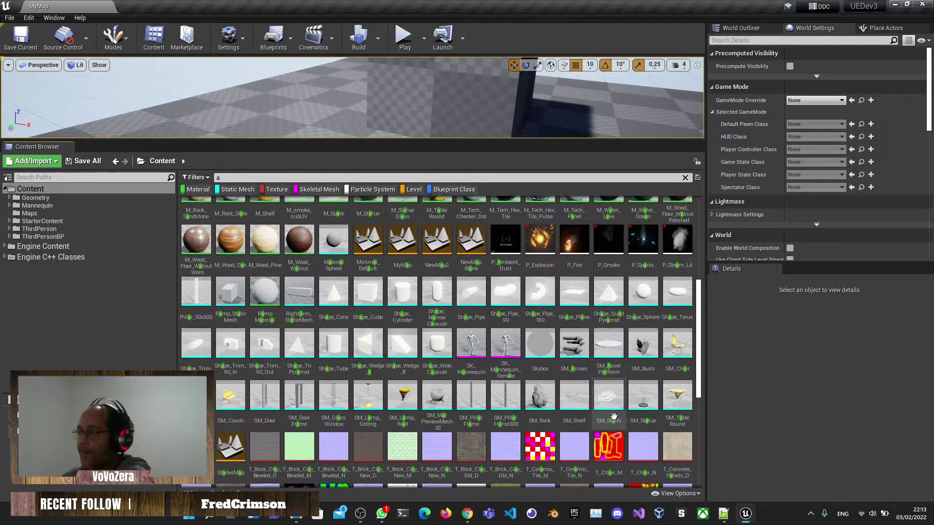
{"action": "scroll", "coordinate": [614, 417], "scroll_direction": "down", "scroll_amount": 2}
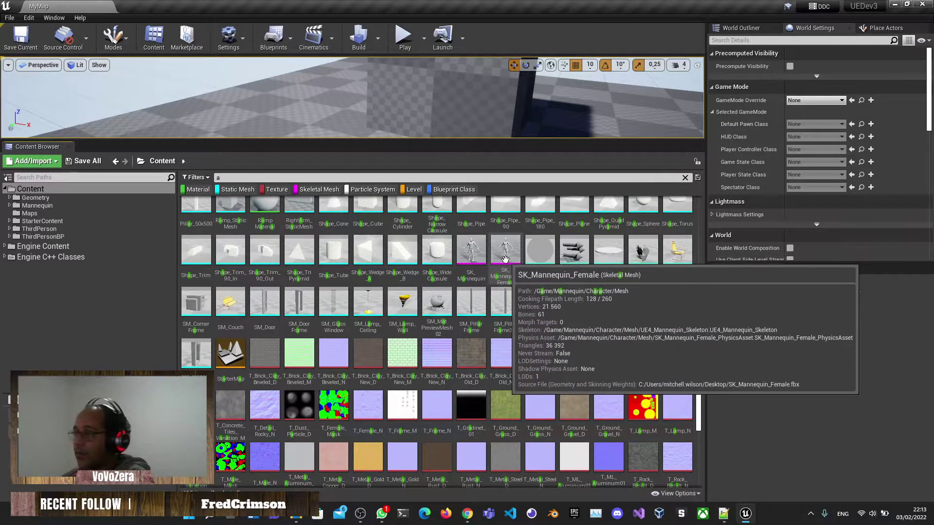
{"action": "scroll", "coordinate": [393, 482], "scroll_direction": "down", "scroll_amount": 2}
{"action": "scroll", "coordinate": [392, 482], "scroll_direction": "down", "scroll_amount": 1}
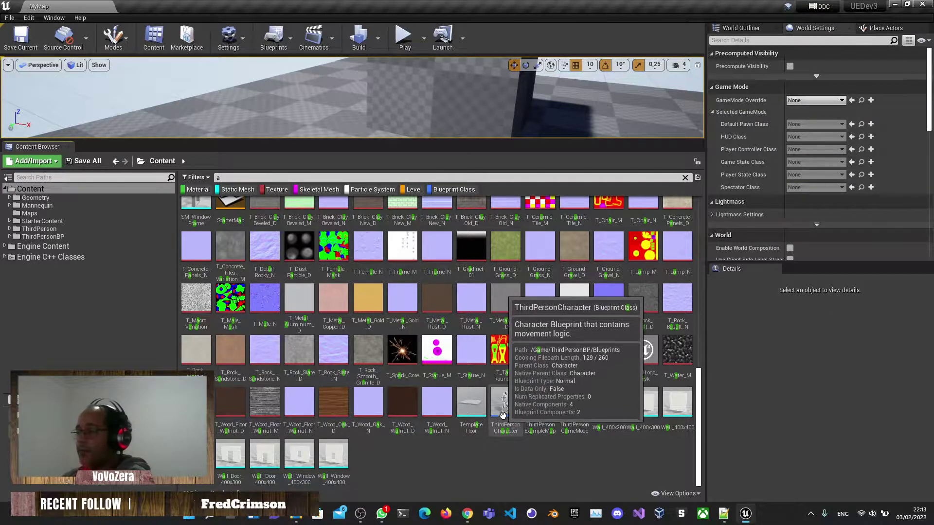
{"action": "scroll", "coordinate": [503, 428], "scroll_direction": "up", "scroll_amount": 5}
{"action": "scroll", "coordinate": [507, 446], "scroll_direction": "up", "scroll_amount": 4}
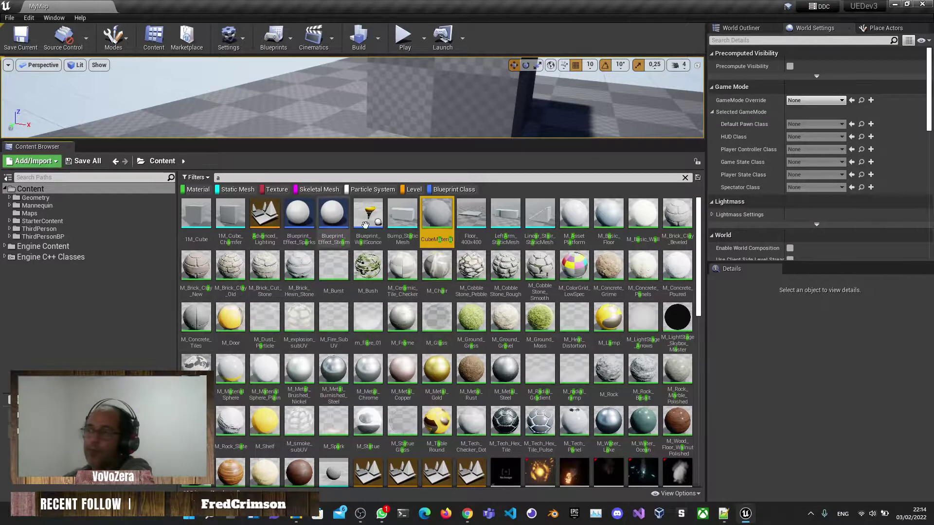
{"action": "scroll", "coordinate": [345, 442], "scroll_direction": "down", "scroll_amount": 5}
{"action": "scroll", "coordinate": [345, 442], "scroll_direction": "down", "scroll_amount": 2}
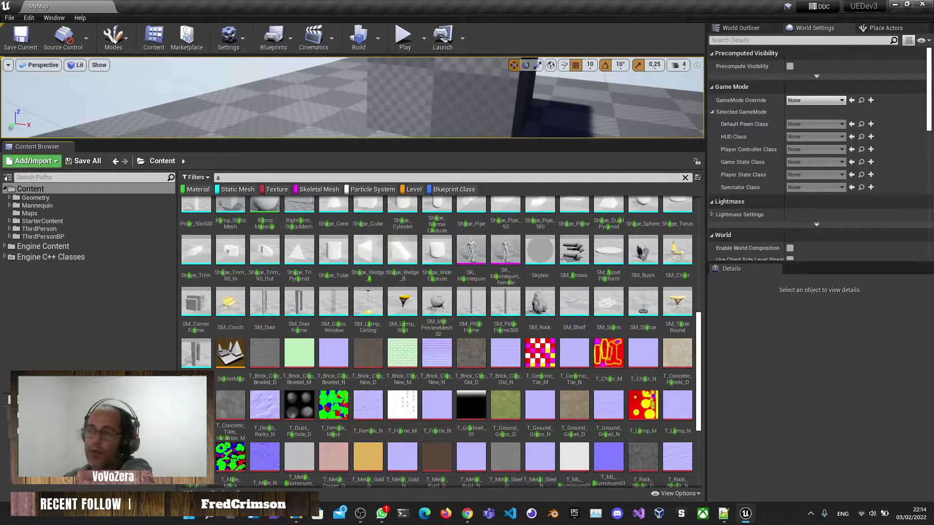
- Browse the Geometry folder and then the Mannequin > Animations subfolder
{"action": "left_click", "coordinate": [112, 197]}
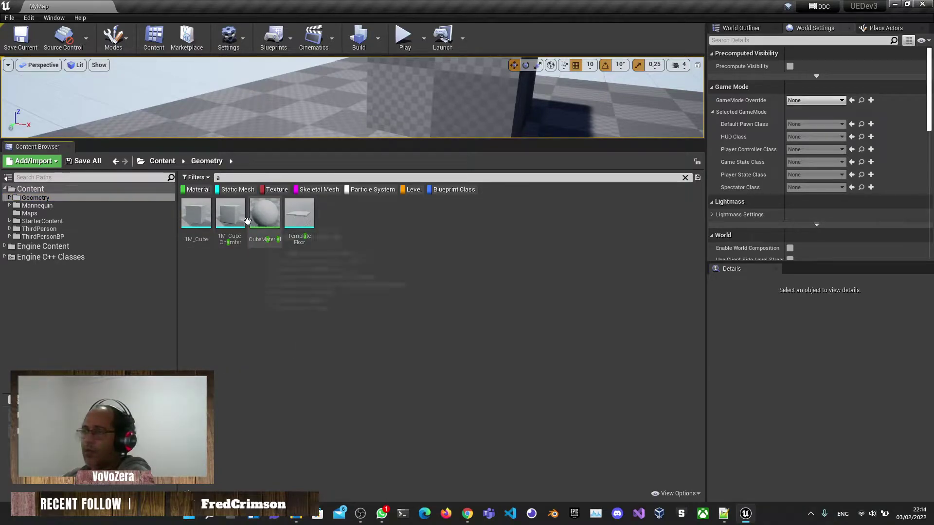
{"action": "left_click", "coordinate": [32, 206]}
{"action": "double_click", "coordinate": [31, 206]}
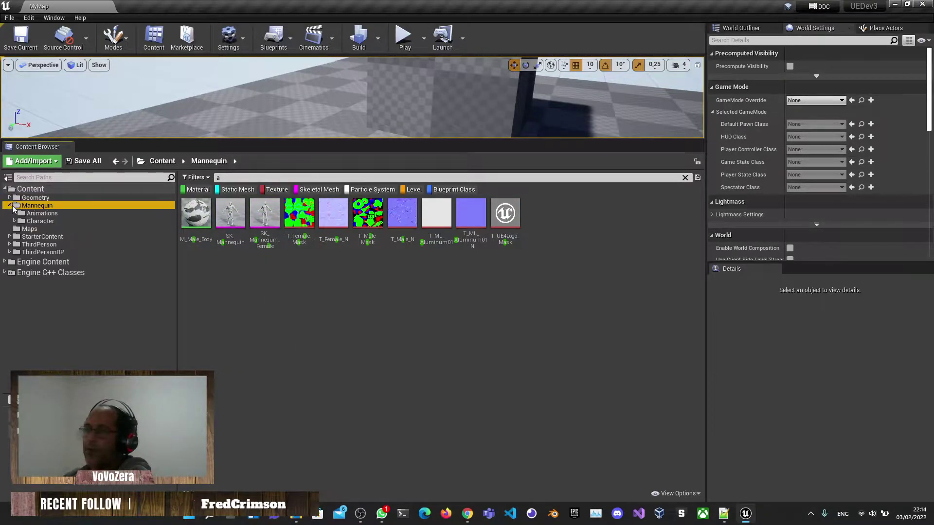
{"action": "left_click", "coordinate": [39, 213]}
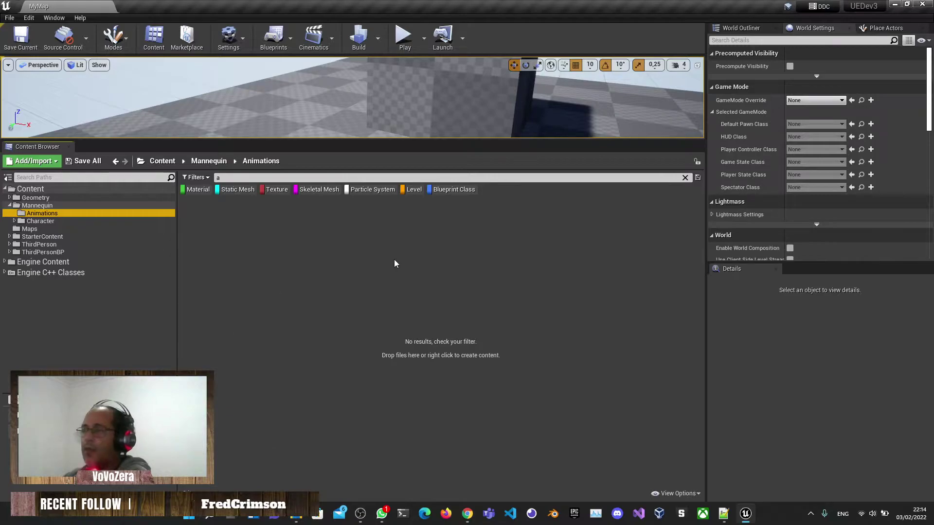
- Reset filters, filter to Animation types across Content, and select the twelve listed assets
{"action": "left_click", "coordinate": [207, 178]}
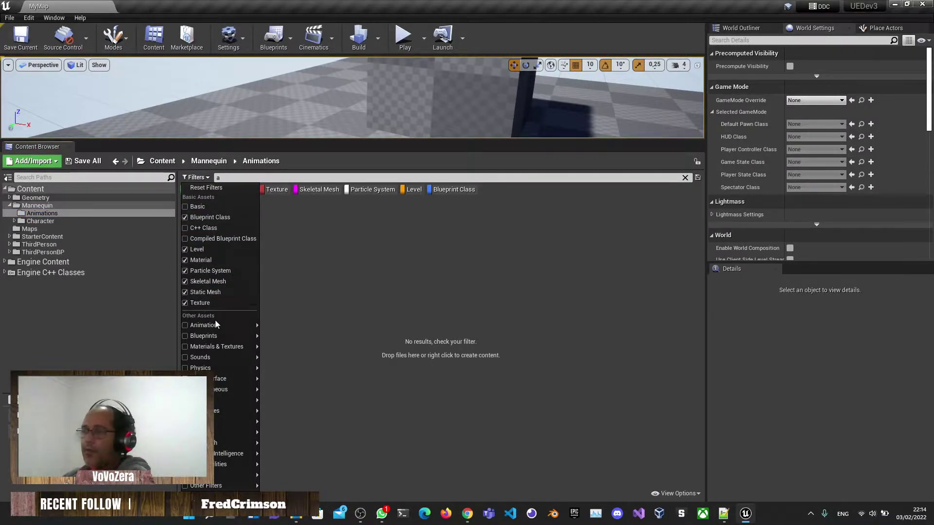
{"action": "left_click", "coordinate": [206, 188]}
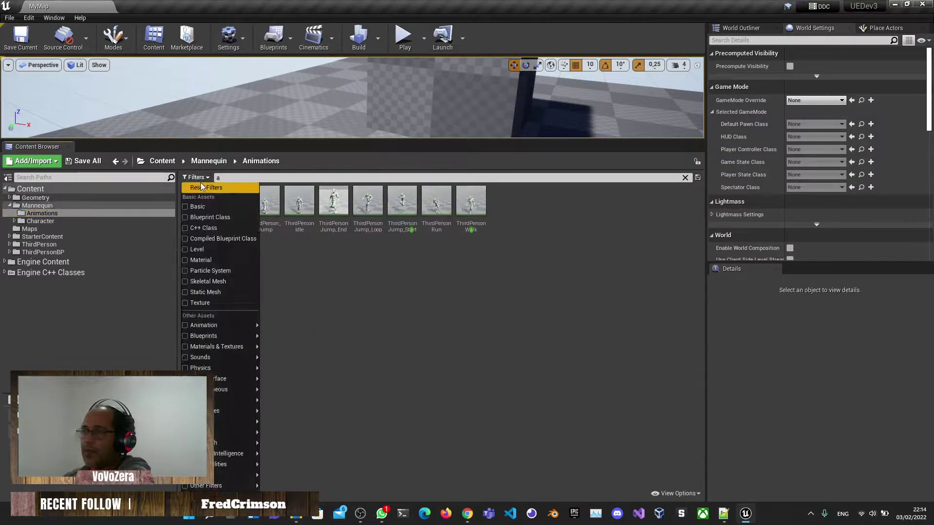
{"action": "left_click", "coordinate": [198, 177]}
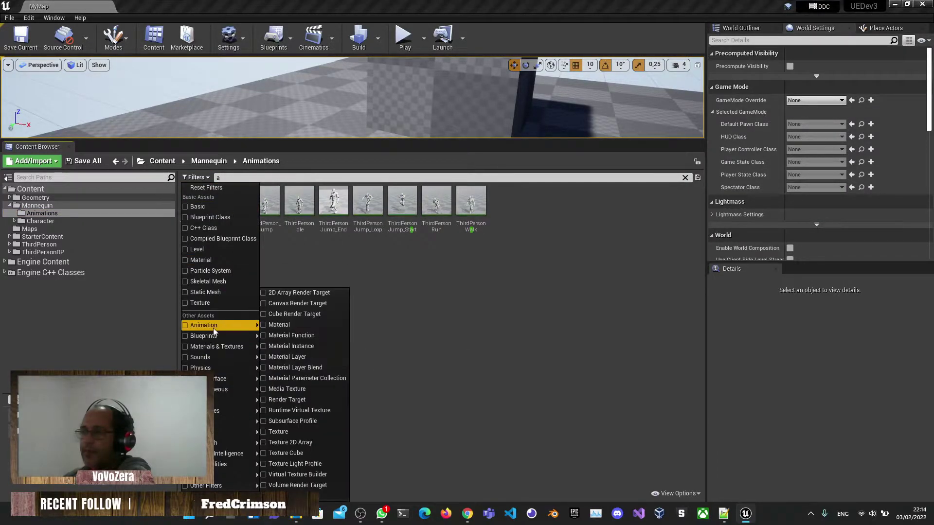
{"action": "left_click", "coordinate": [185, 324]}
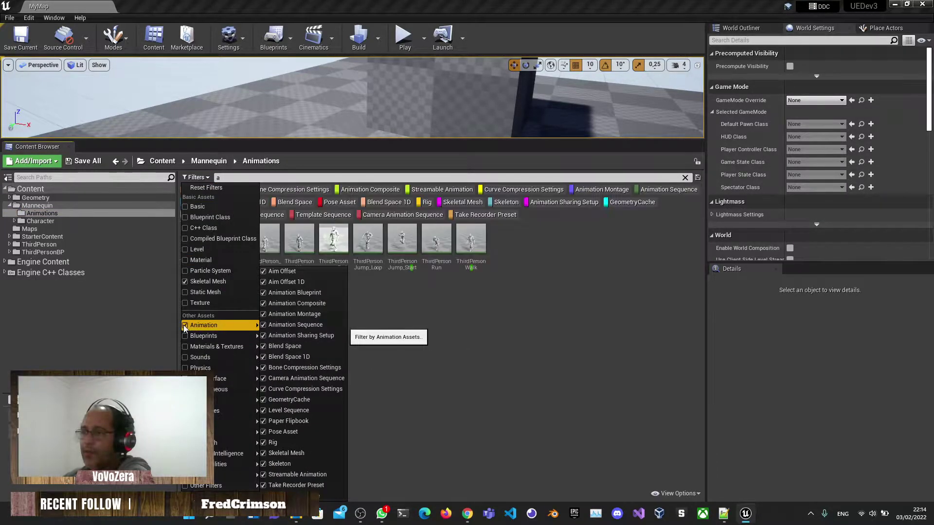
{"action": "left_click", "coordinate": [496, 293]}
{"action": "left_click", "coordinate": [51, 190]}
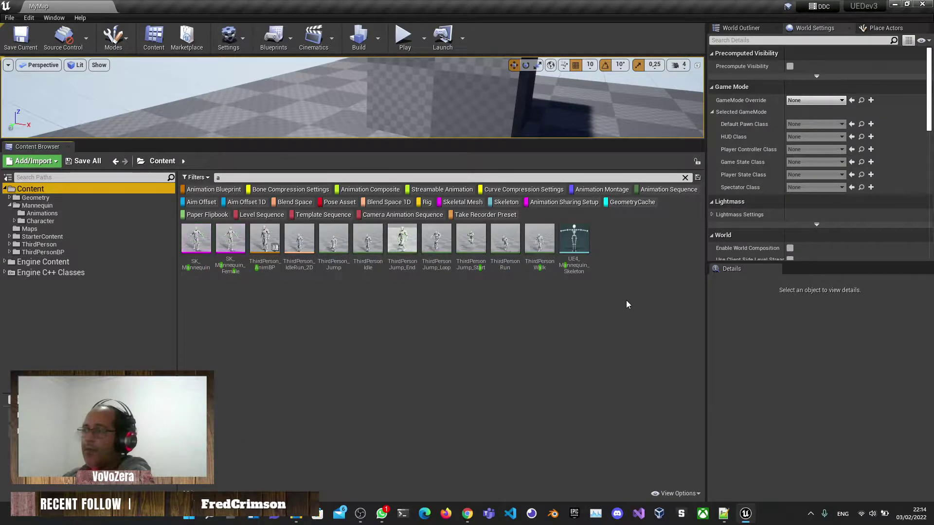
{"action": "left_click", "coordinate": [203, 238]}
{"action": "key", "text": "ctrl+a"}
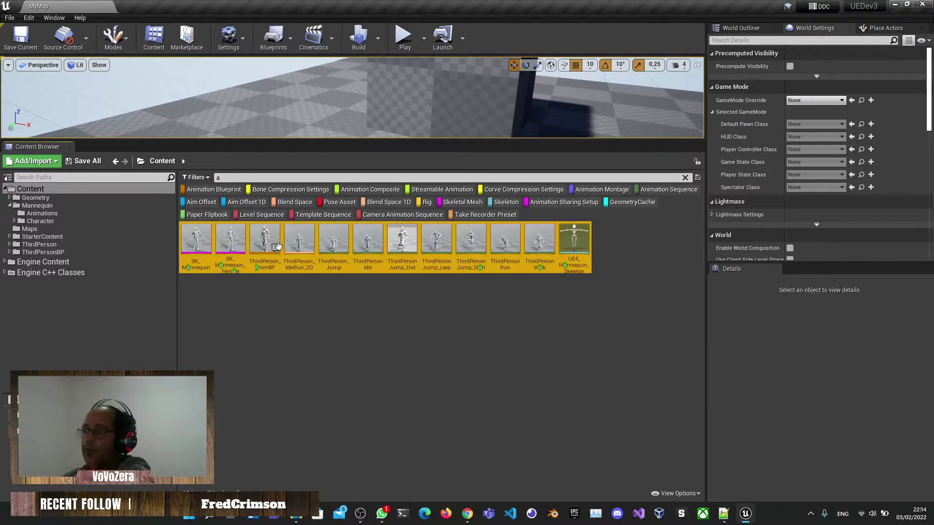
{"action": "left_click", "coordinate": [198, 234]}
- Create a MyAnimations collection and add the twelve mannequin and animation assets to it
{"action": "right_click", "coordinate": [198, 234]}
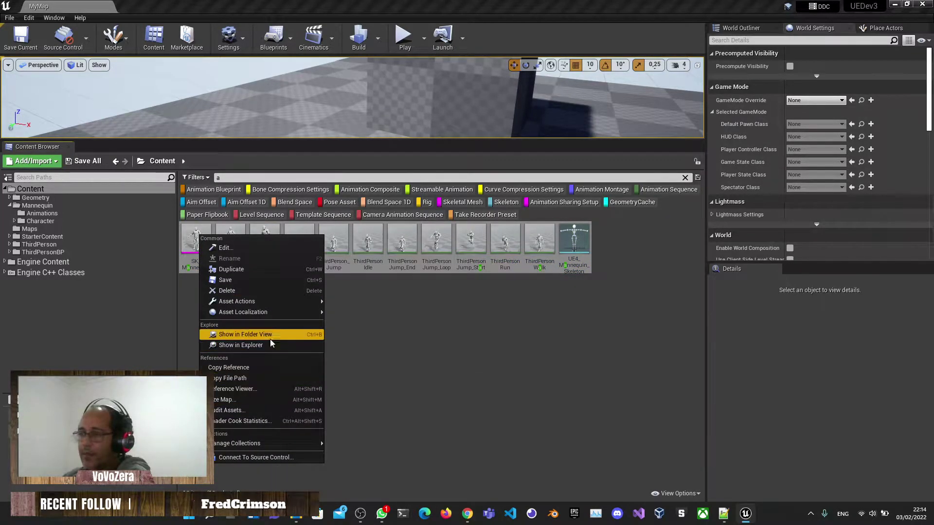
{"action": "mouse_move", "coordinate": [261, 314]}
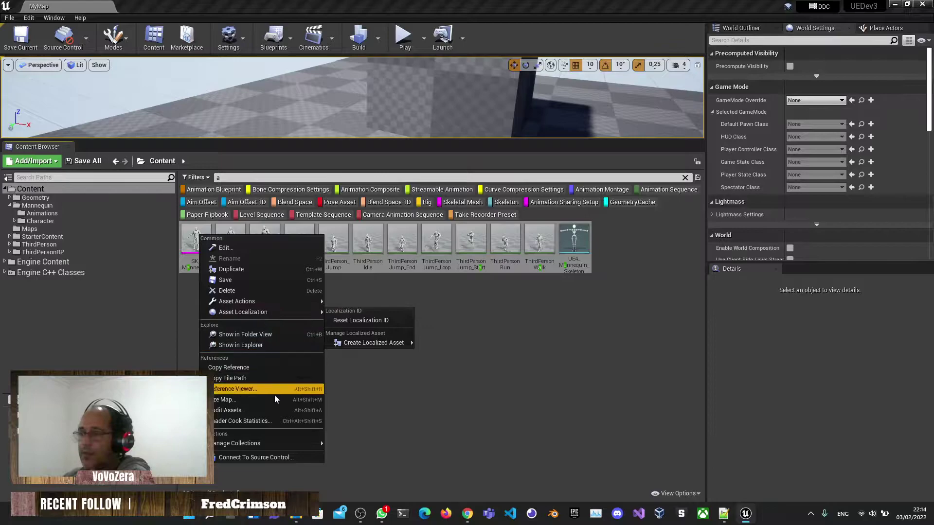
{"action": "mouse_move", "coordinate": [265, 443]}
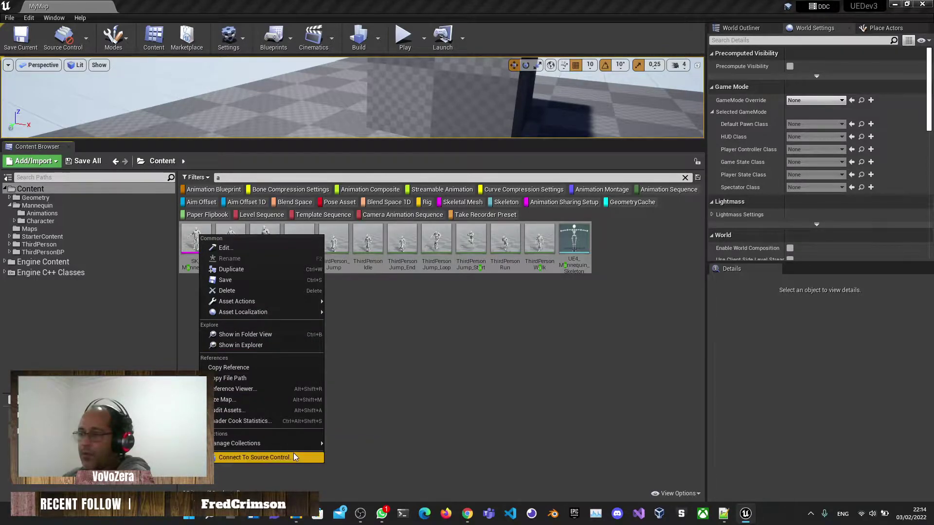
{"action": "right_click", "coordinate": [122, 400]}
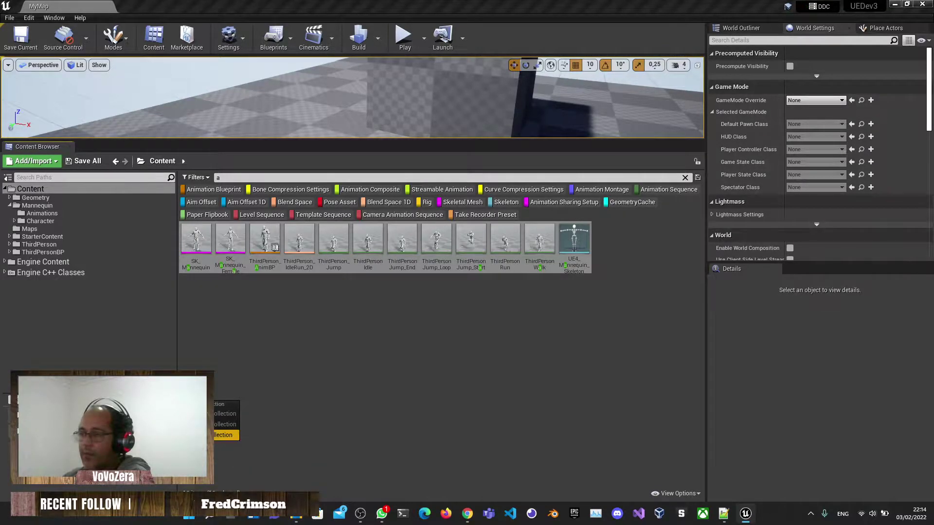
{"action": "left_click", "coordinate": [224, 435]}
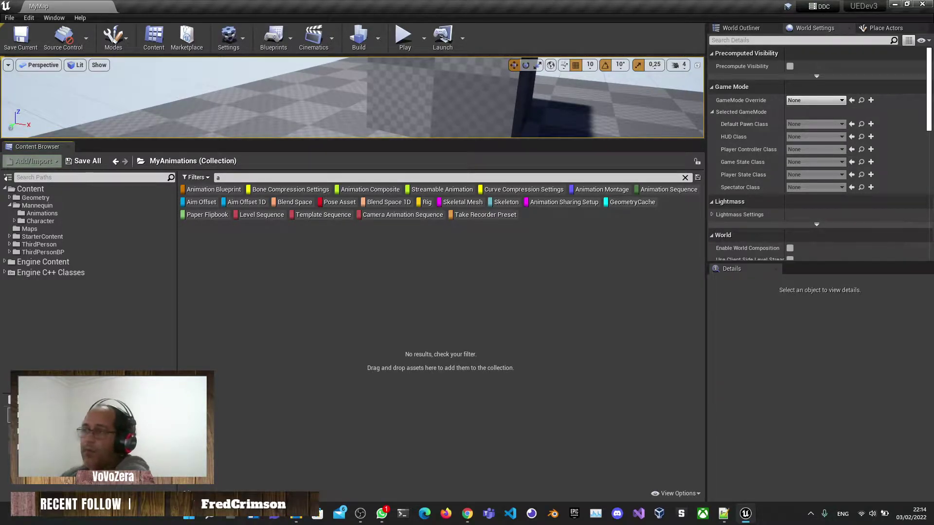
{"action": "left_click", "coordinate": [112, 161]}
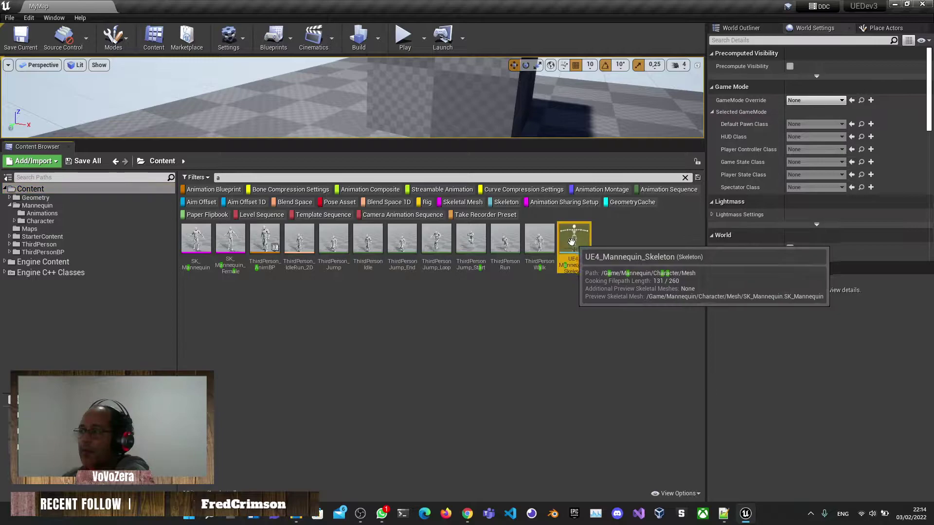
{"action": "left_click", "coordinate": [213, 245], "text": "shift"}
{"action": "left_click_drag", "start_coordinate": [213, 246], "coordinate": [214, 433]}
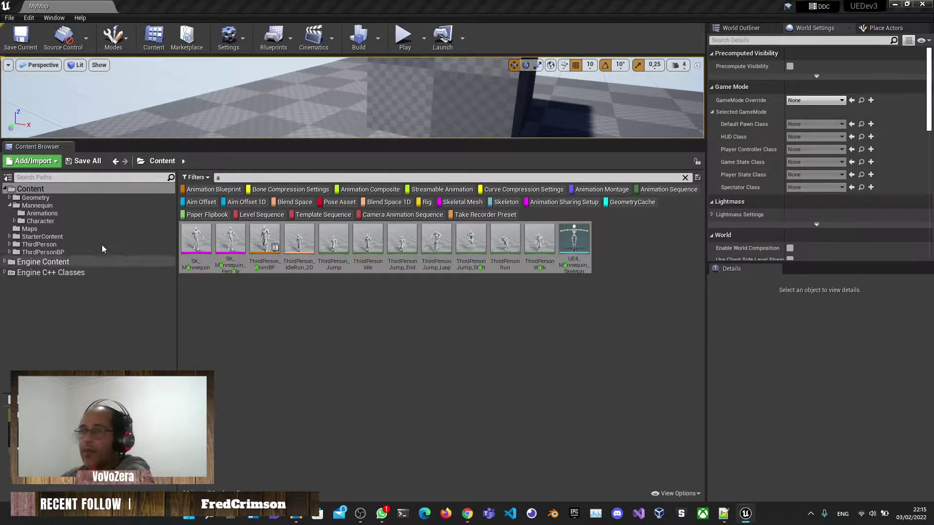
- Check MyAnimations, clear the search text, and browse the MyGlobalFilter and MyAnimations collections
{"action": "left_click", "coordinate": [39, 415]}
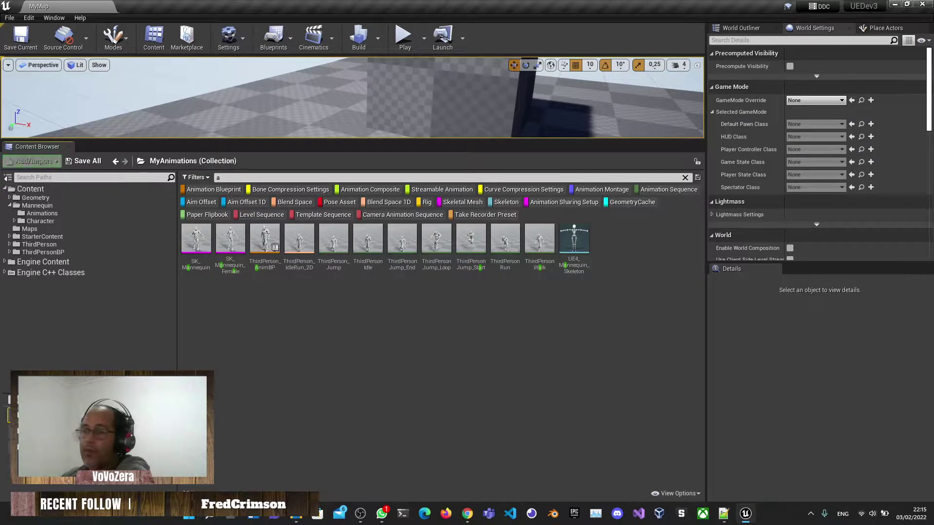
{"action": "key", "text": "alt+Left"}
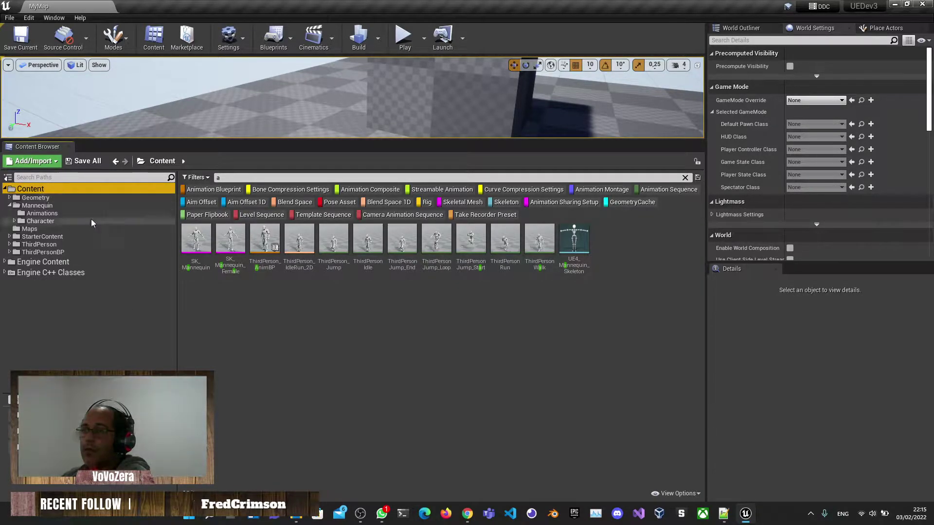
{"action": "left_click", "coordinate": [226, 179]}
{"action": "key", "text": "BackSpace"}
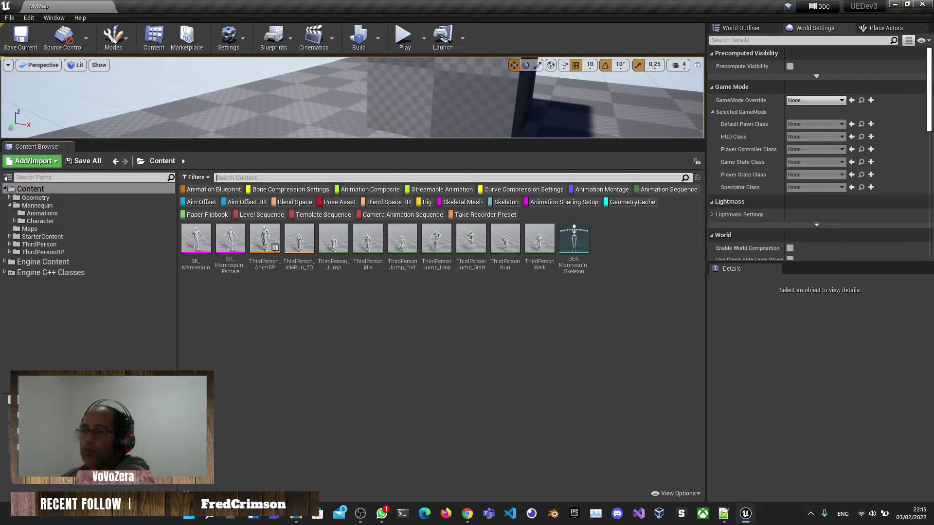
{"action": "left_click", "coordinate": [29, 430]}
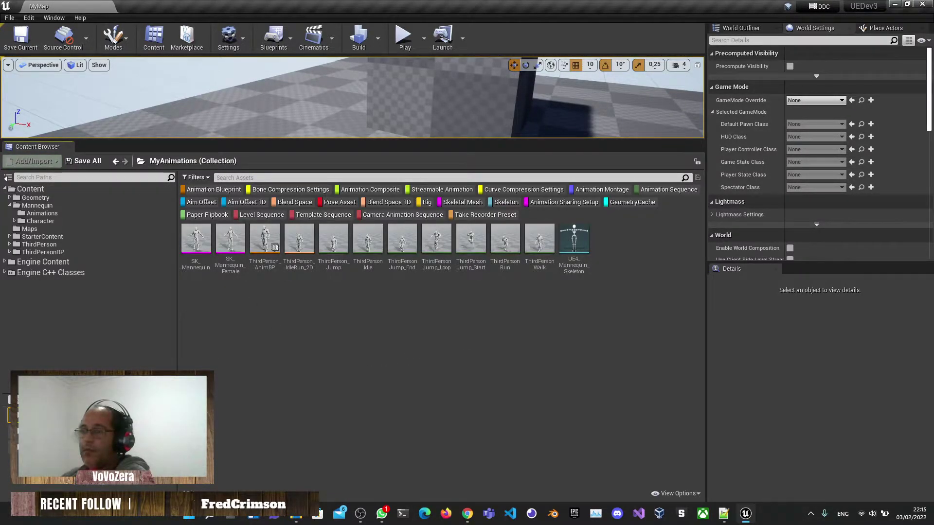
{"action": "left_click", "coordinate": [29, 431]}
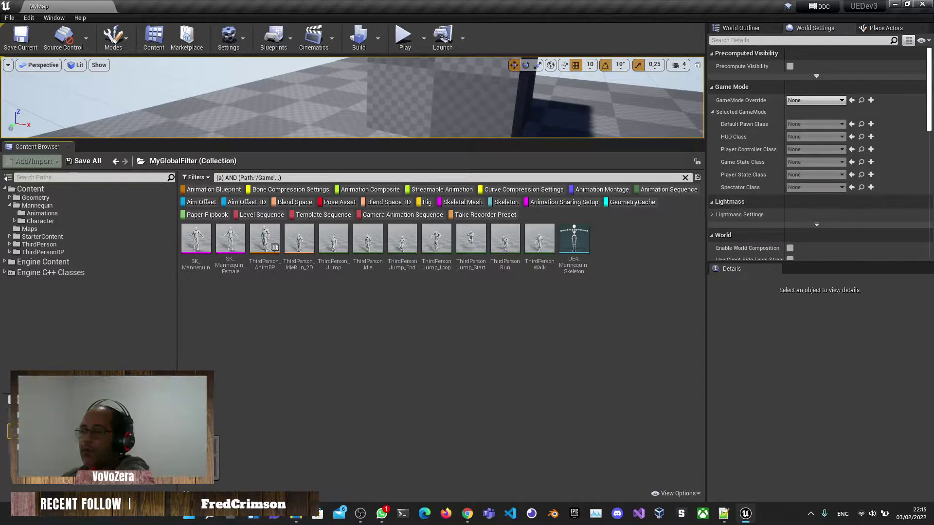
{"action": "left_click", "coordinate": [41, 190]}
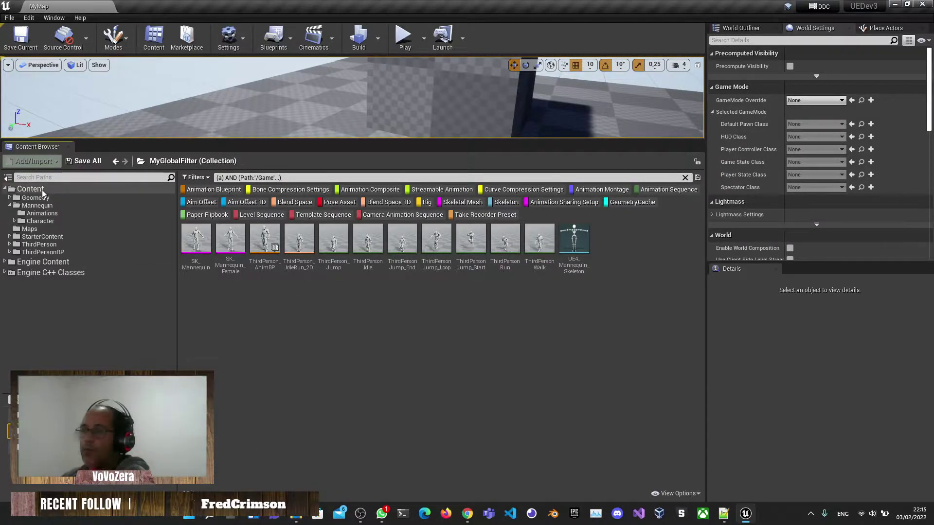
{"action": "left_click", "coordinate": [29, 423]}
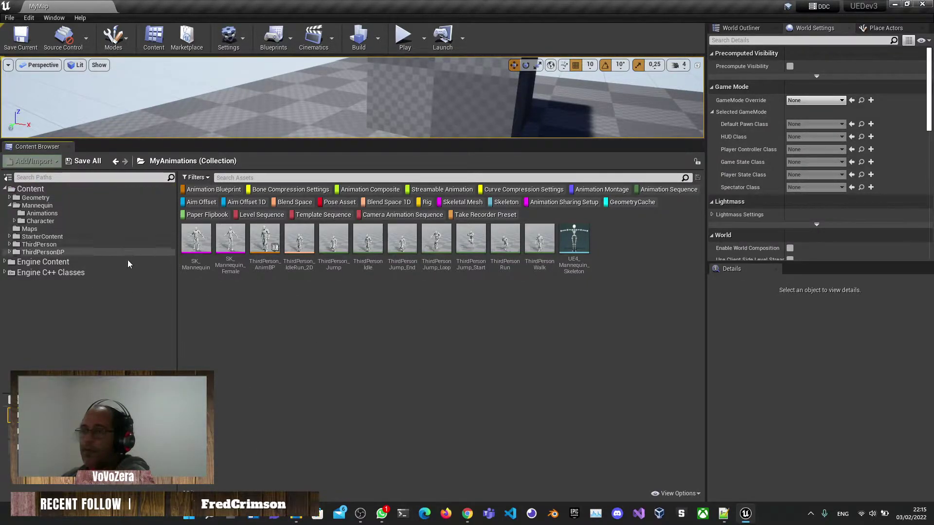
- Reset all asset filters, cycle through the three collections, then open the Mannequin > Character folder
{"action": "left_click", "coordinate": [30, 447]}
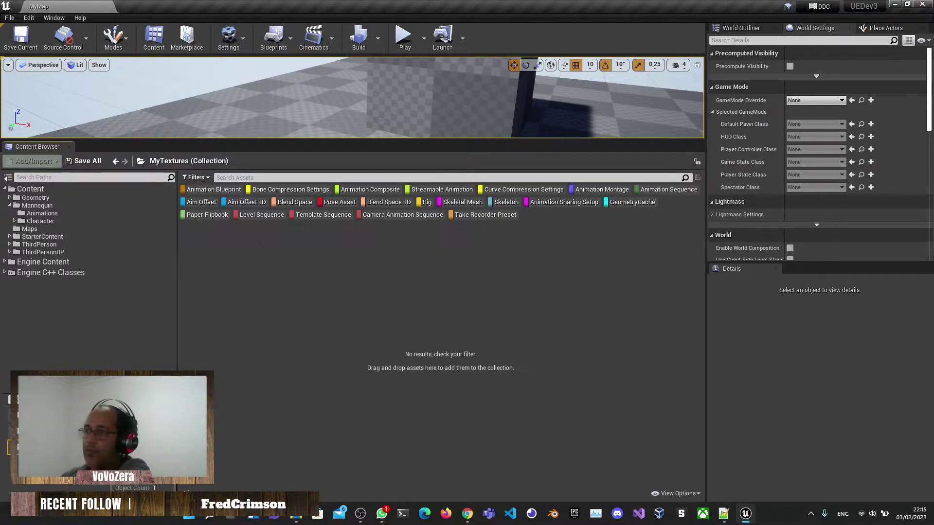
{"action": "left_click", "coordinate": [197, 178]}
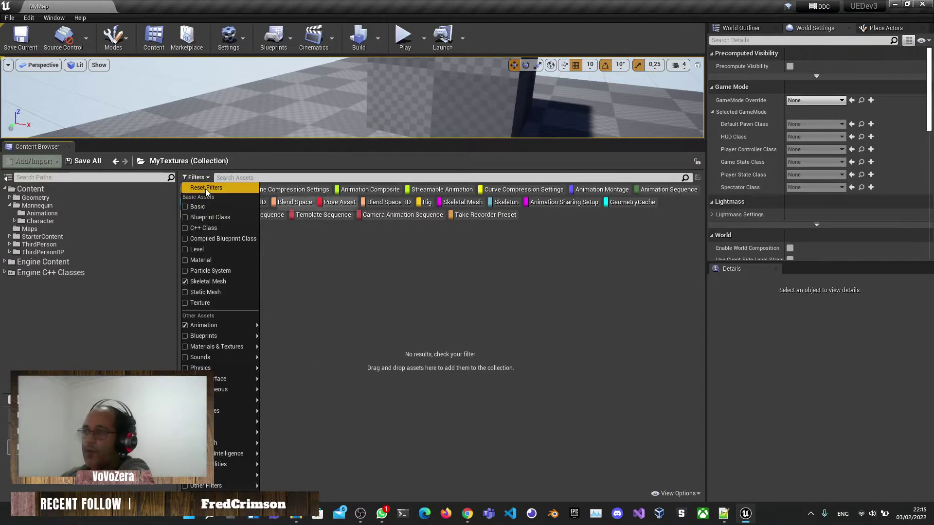
{"action": "left_click", "coordinate": [206, 189]}
{"action": "left_click", "coordinate": [29, 415]}
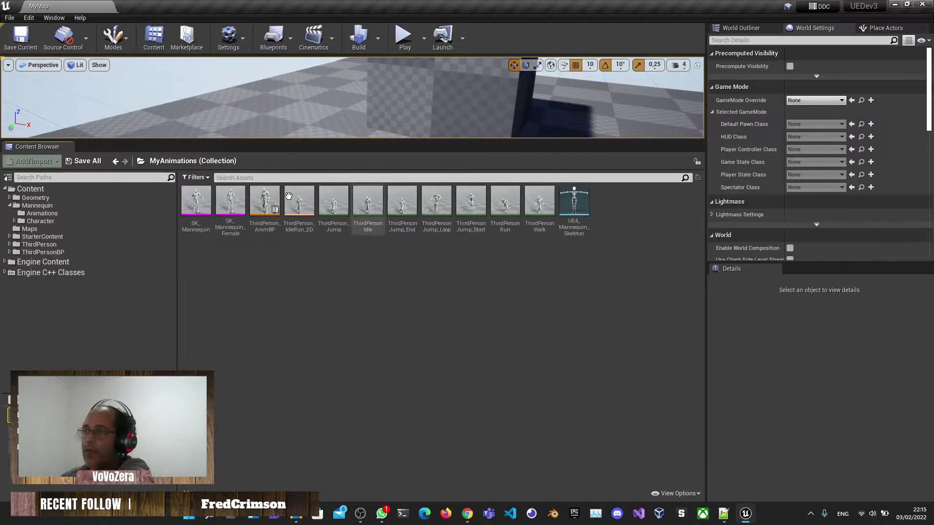
{"action": "left_click", "coordinate": [29, 415]}
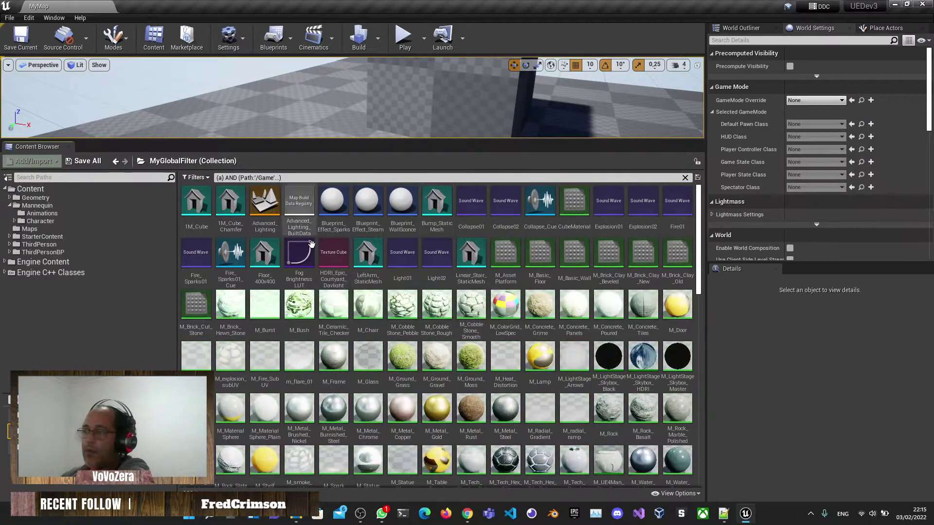
{"action": "left_click", "coordinate": [29, 447]}
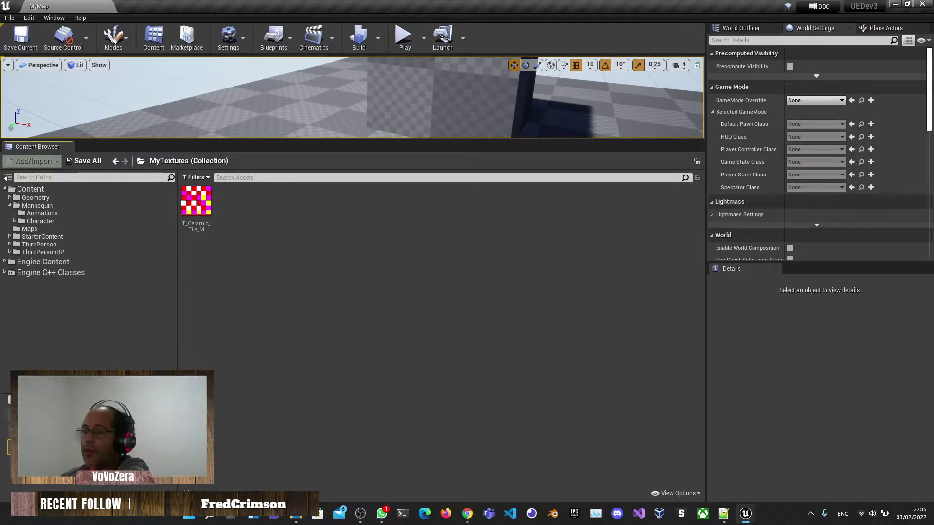
{"action": "left_click", "coordinate": [29, 415]}
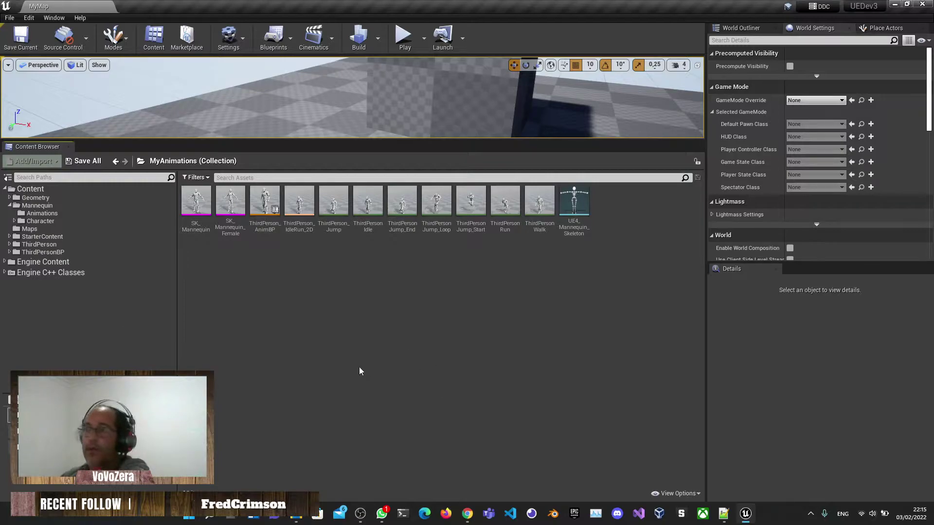
{"action": "left_click", "coordinate": [40, 221]}
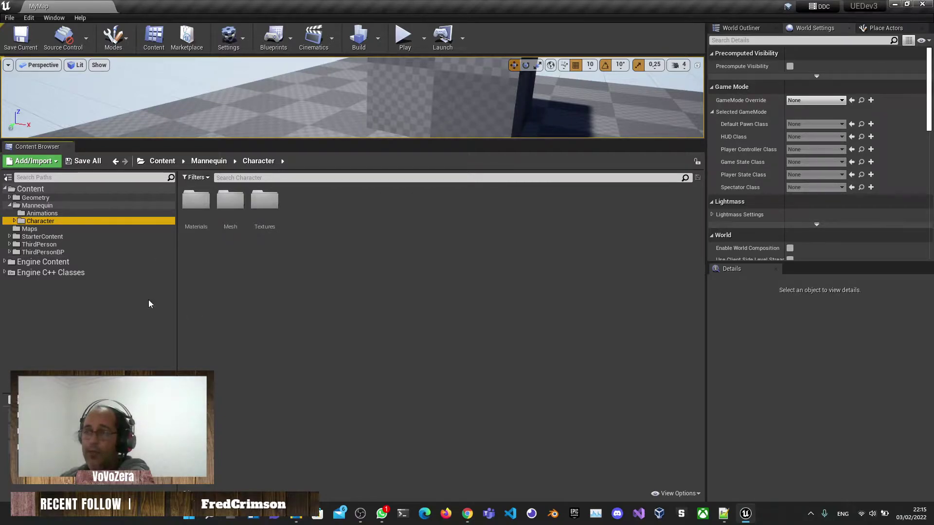
- Hide and re-show the folder tree, then drag the Thumbnails Scale slider in View Options
{"action": "left_click", "coordinate": [7, 177]}
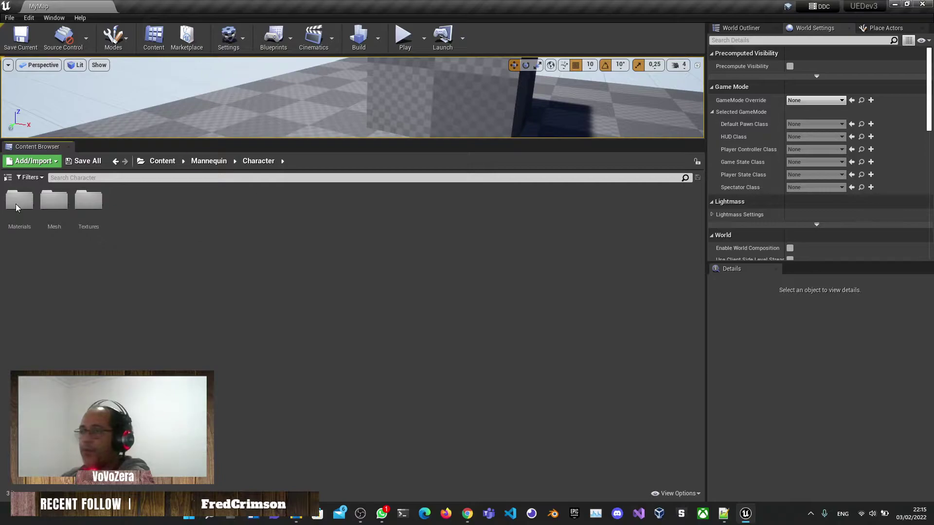
{"action": "left_click", "coordinate": [8, 180]}
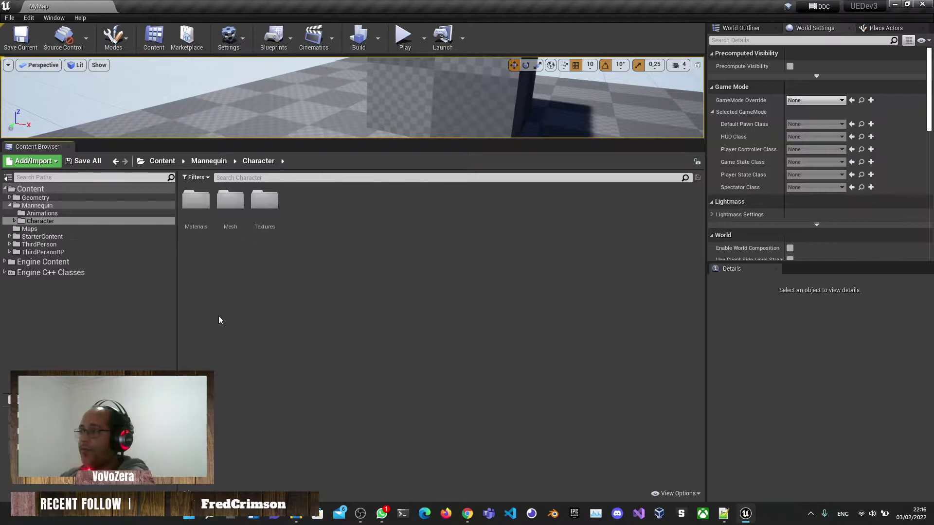
{"action": "left_click", "coordinate": [689, 494]}
{"action": "mouse_move", "coordinate": [678, 461]}
{"action": "left_mouse_down"}
{"action": "mouse_move", "coordinate": [711, 461]}
{"action": "mouse_move", "coordinate": [671, 460]}
{"action": "mouse_move", "coordinate": [705, 461]}
{"action": "mouse_move", "coordinate": [680, 460]}
{"action": "left_mouse_up"}
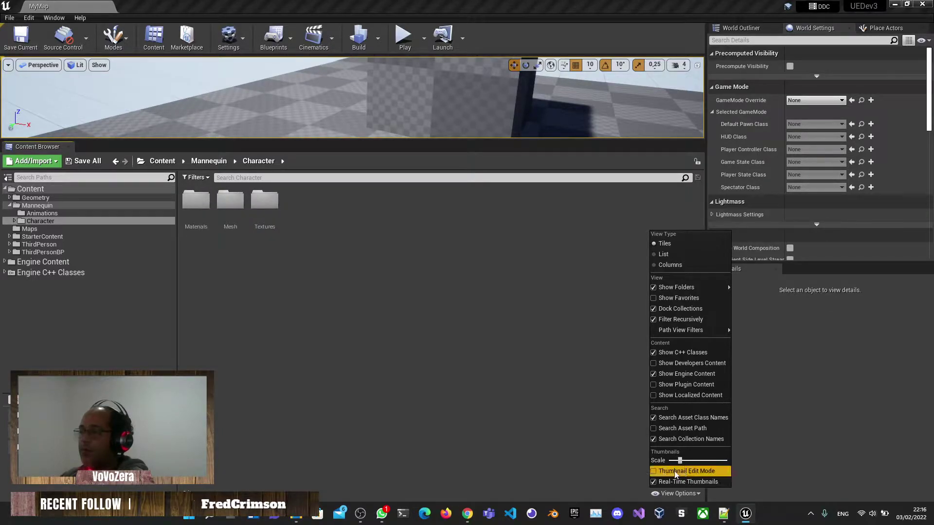
- Toggle thumbnail edit mode, then open Mannequin/Character/Textures and select T_Male_Mask
{"action": "left_click", "coordinate": [654, 471]}
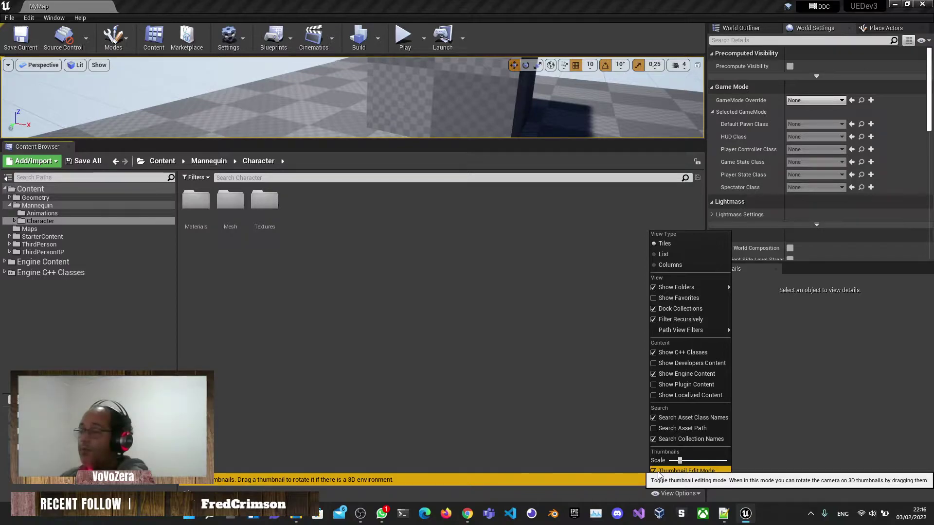
{"action": "left_click", "coordinate": [657, 472]}
{"action": "left_click", "coordinate": [553, 403]}
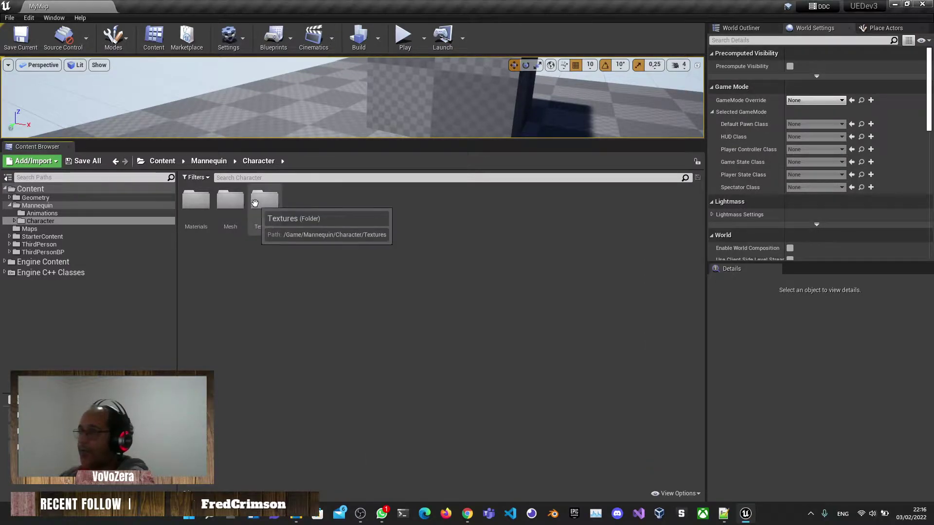
{"action": "double_click", "coordinate": [264, 200]}
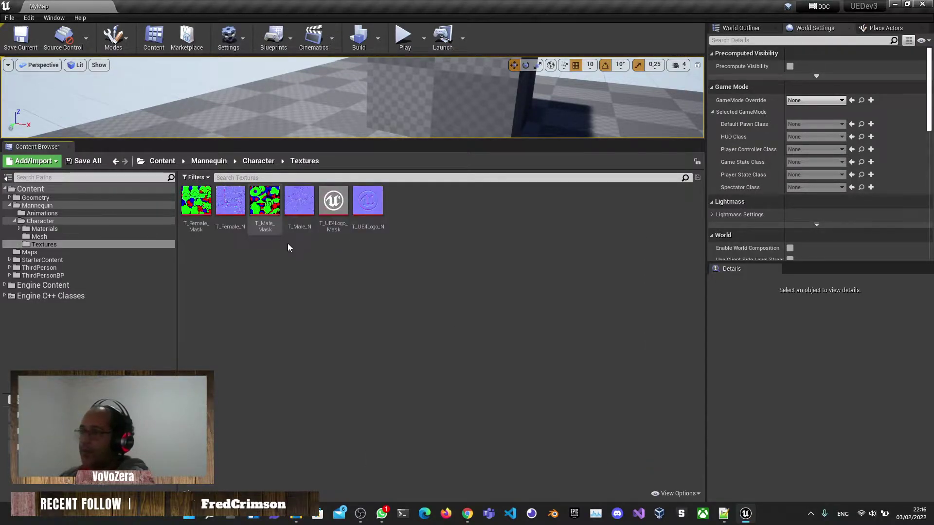
{"action": "left_click", "coordinate": [265, 205]}
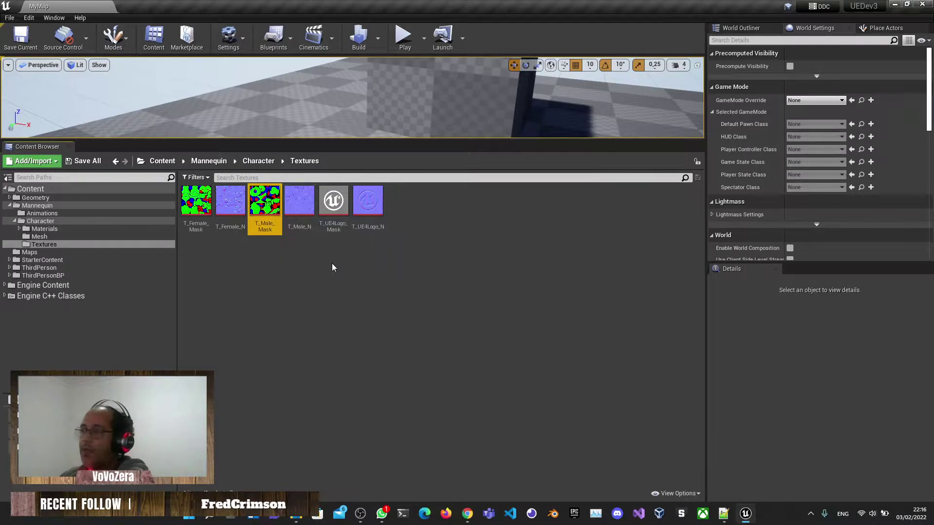
- Toggle thumbnail edit mode on and off again, then deselect the texture
{"action": "left_click", "coordinate": [681, 493]}
{"action": "left_click", "coordinate": [657, 471]}
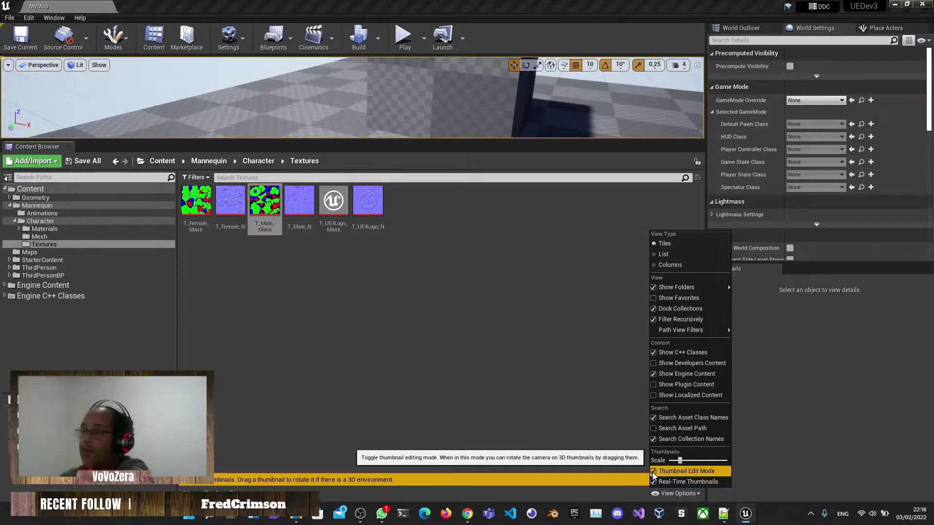
{"action": "left_click", "coordinate": [655, 472]}
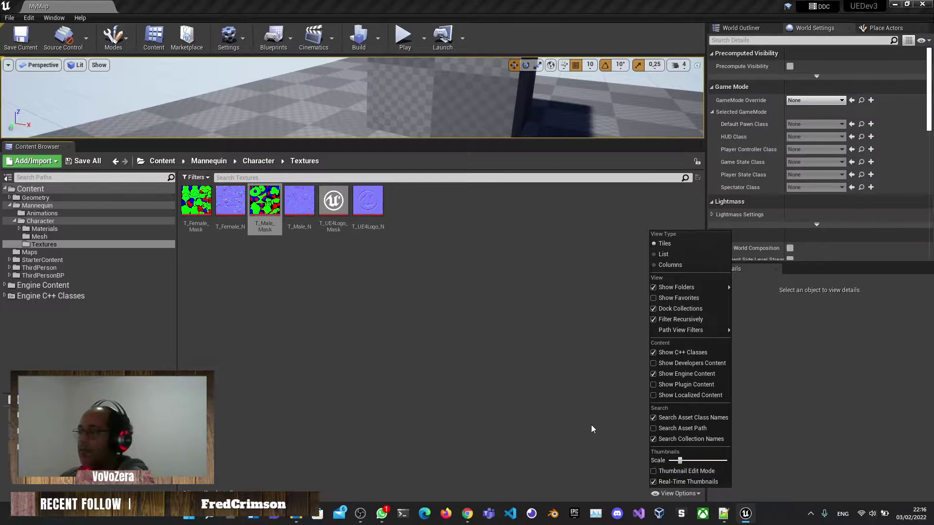
{"action": "left_click", "coordinate": [552, 385]}
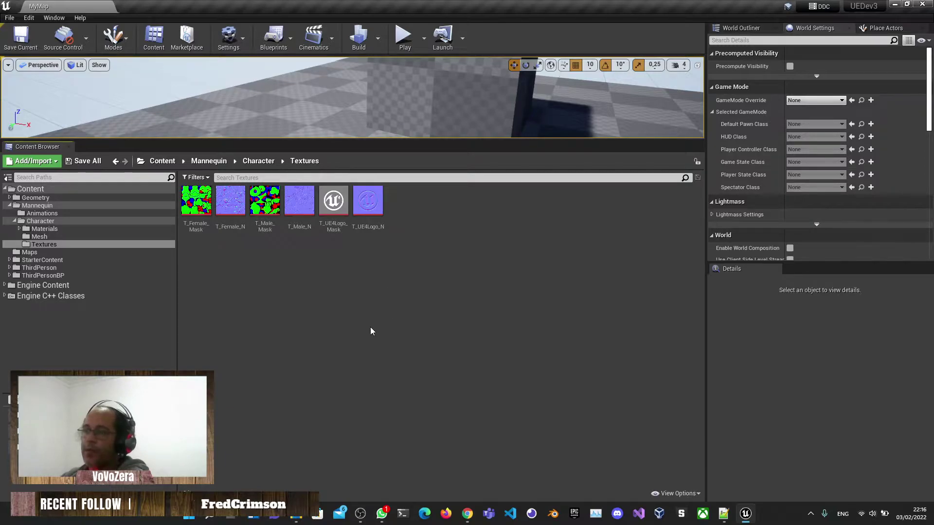
- Apply the Niagara FX asset filter and go to the Content root folder
{"action": "left_click", "coordinate": [196, 177]}
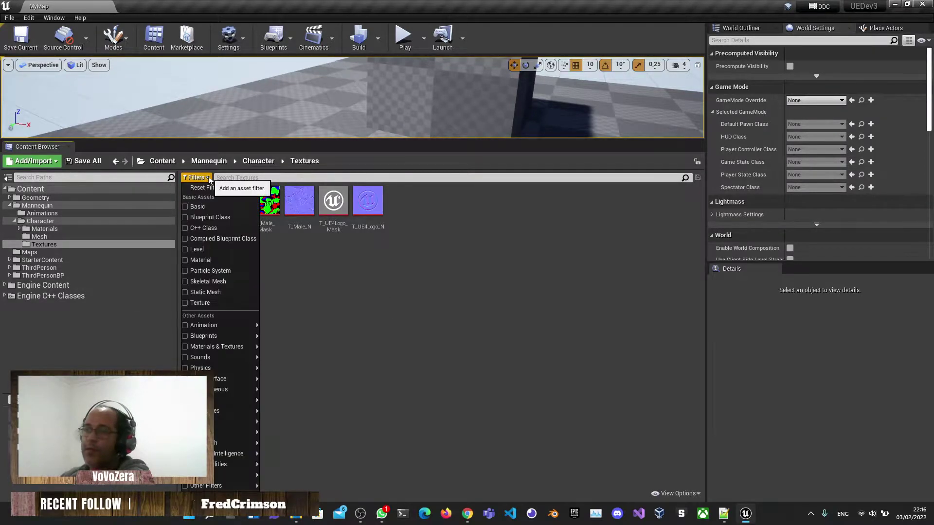
{"action": "left_click", "coordinate": [202, 432]}
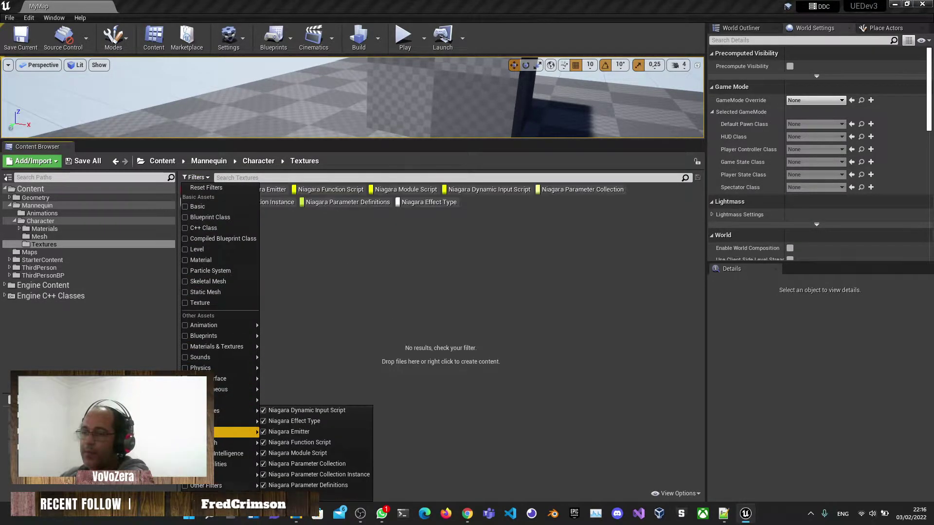
{"action": "left_click", "coordinate": [308, 351]}
{"action": "left_click", "coordinate": [50, 188]}
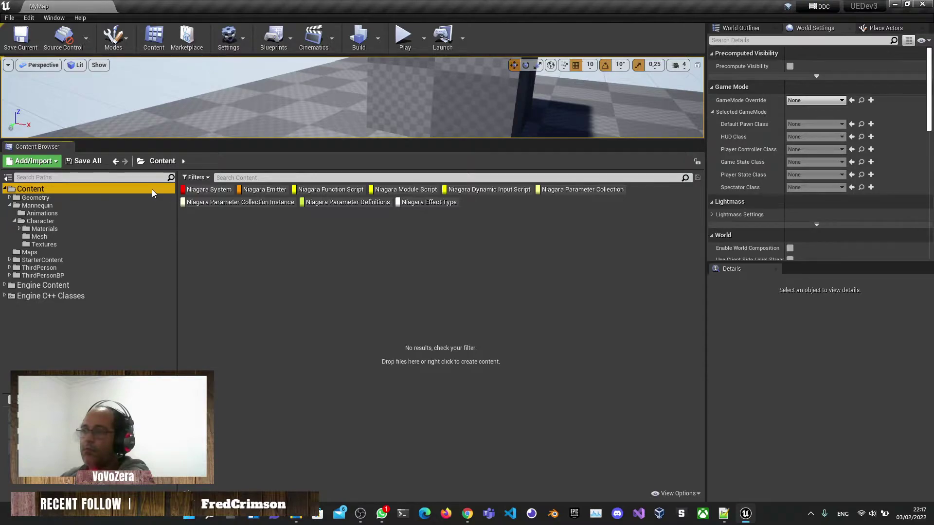
- Reset all asset filters, look into StarterContent, then return to the Content root
{"action": "left_click", "coordinate": [196, 177]}
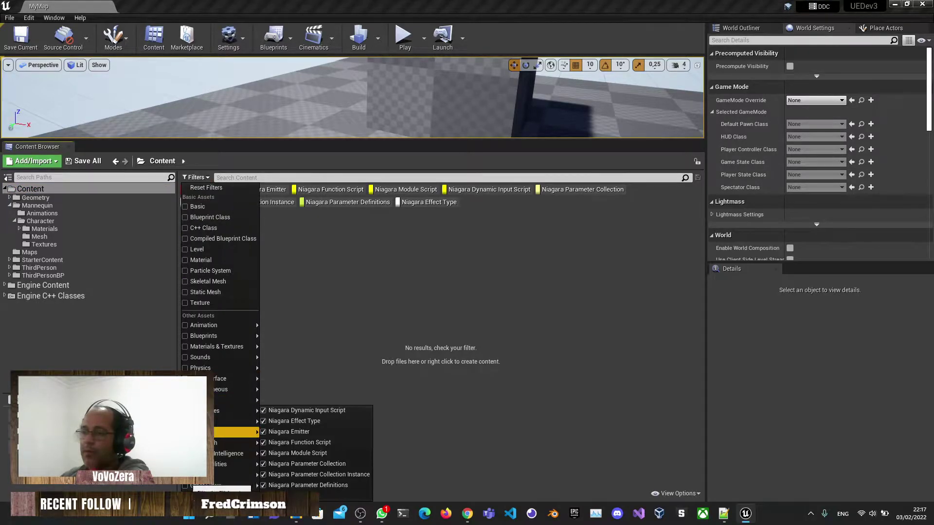
{"action": "left_click", "coordinate": [219, 432]}
{"action": "left_click", "coordinate": [303, 296]}
{"action": "left_click", "coordinate": [66, 259]}
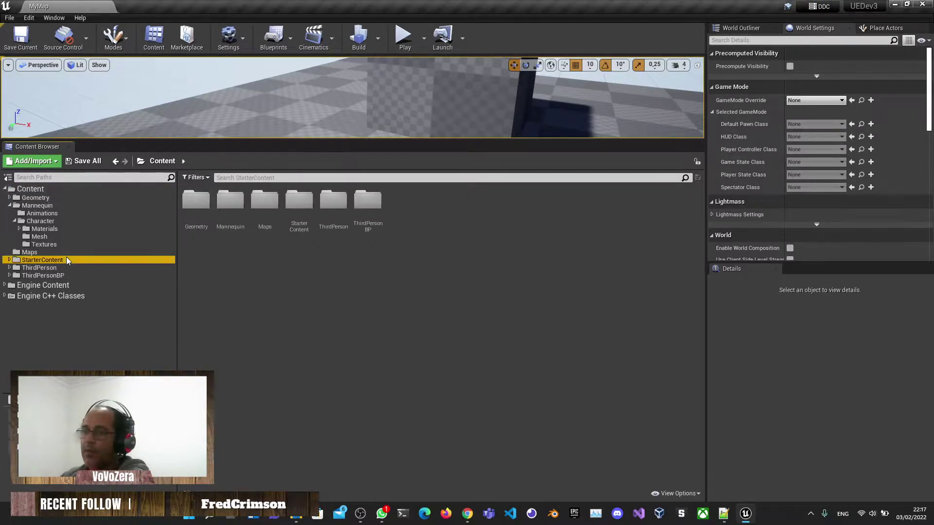
{"action": "left_click", "coordinate": [267, 260]}
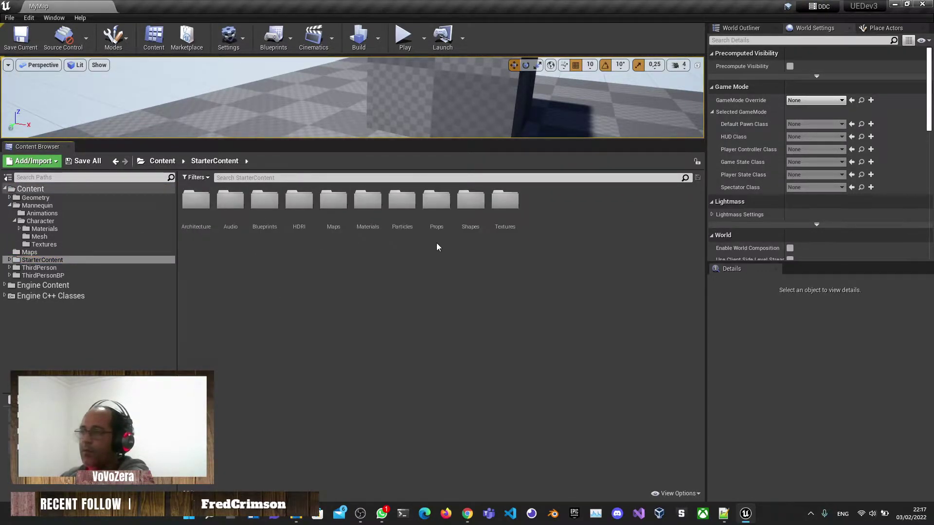
{"action": "left_click", "coordinate": [47, 196]}
{"action": "left_click", "coordinate": [48, 189]}
- Reopen the asset type filters list and browse its submenus
{"action": "left_click", "coordinate": [197, 178]}
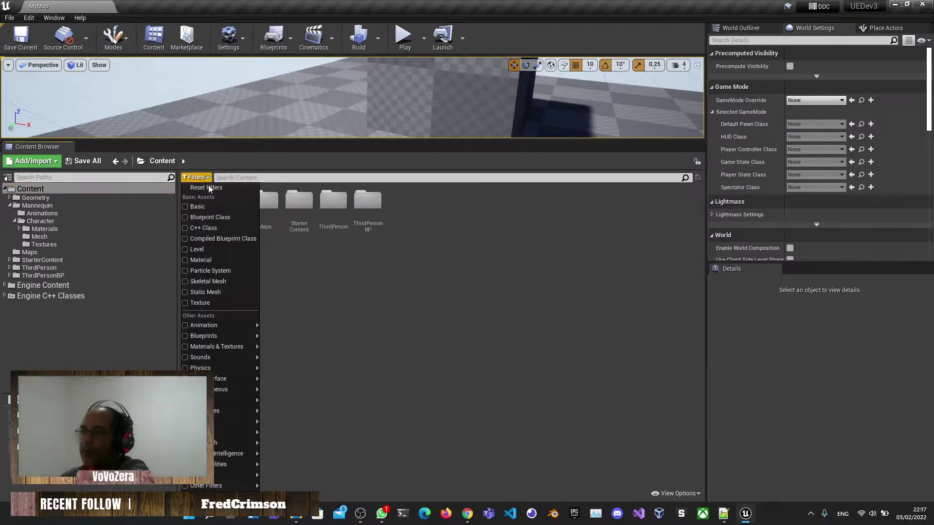
{"action": "mouse_move", "coordinate": [214, 400]}
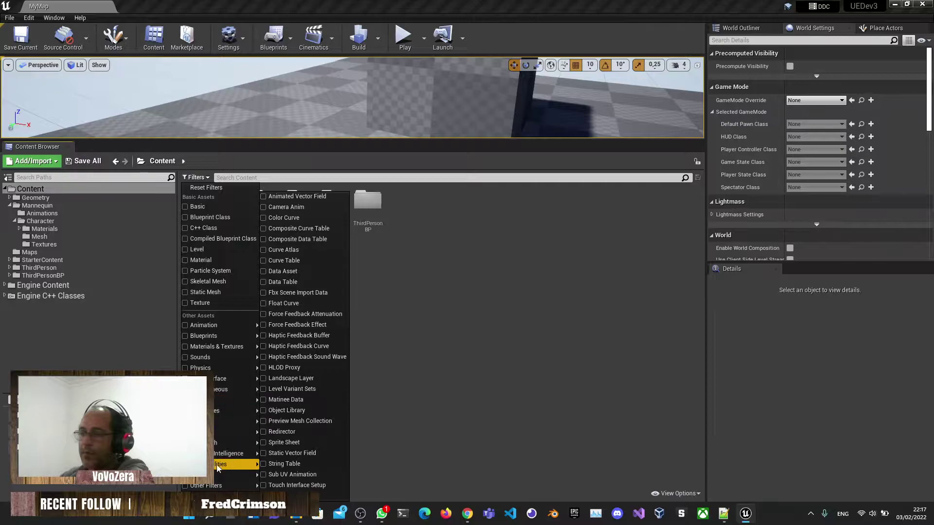
{"action": "mouse_move", "coordinate": [233, 432]}
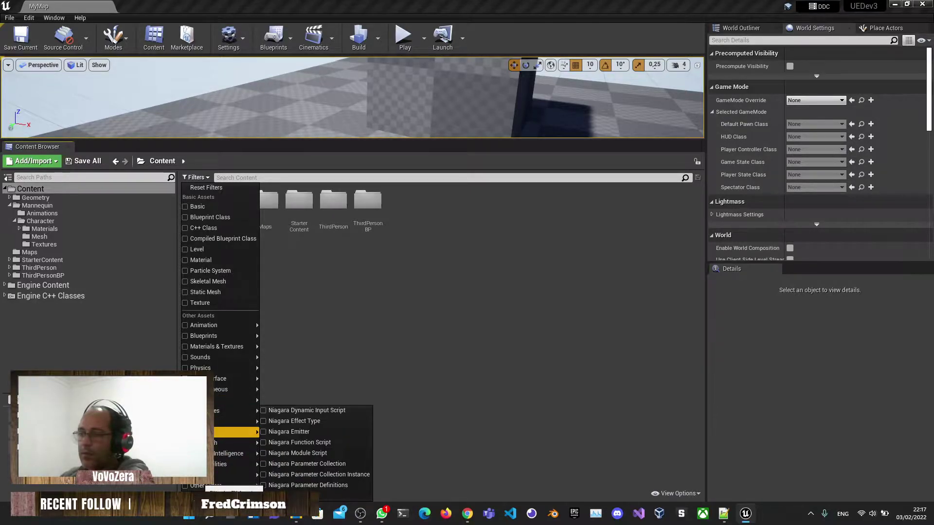
{"action": "mouse_move", "coordinate": [214, 371]}
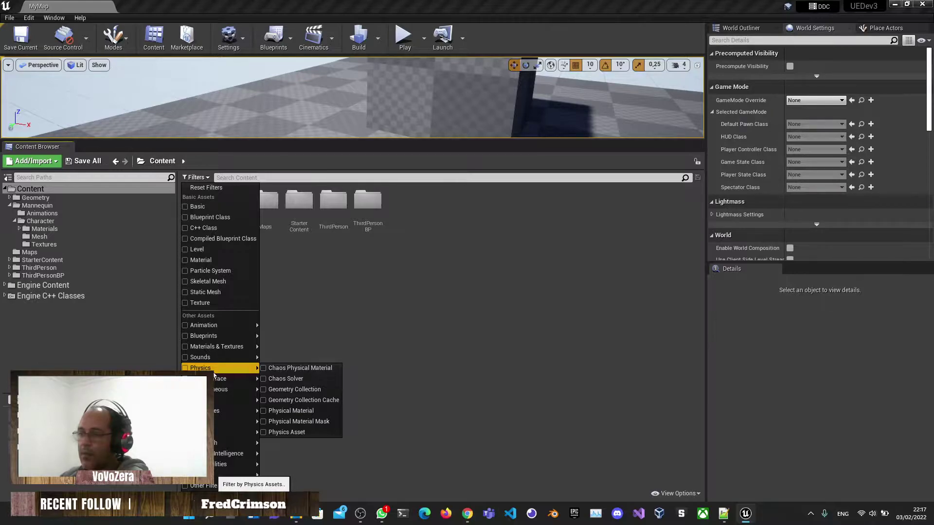
- Filter to Particle System assets, open P_Explosion, and dock its editor beside MyMap
{"action": "left_click", "coordinate": [185, 272]}
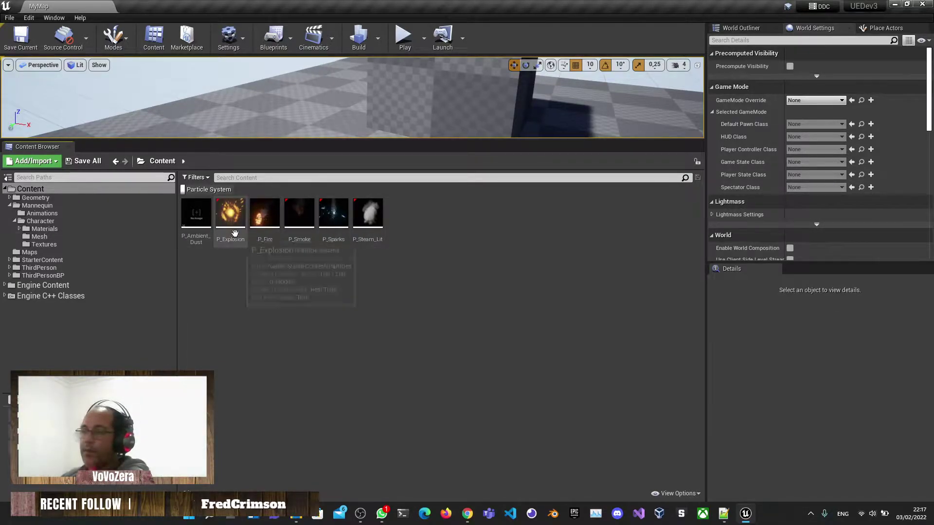
{"action": "double_click", "coordinate": [231, 214]}
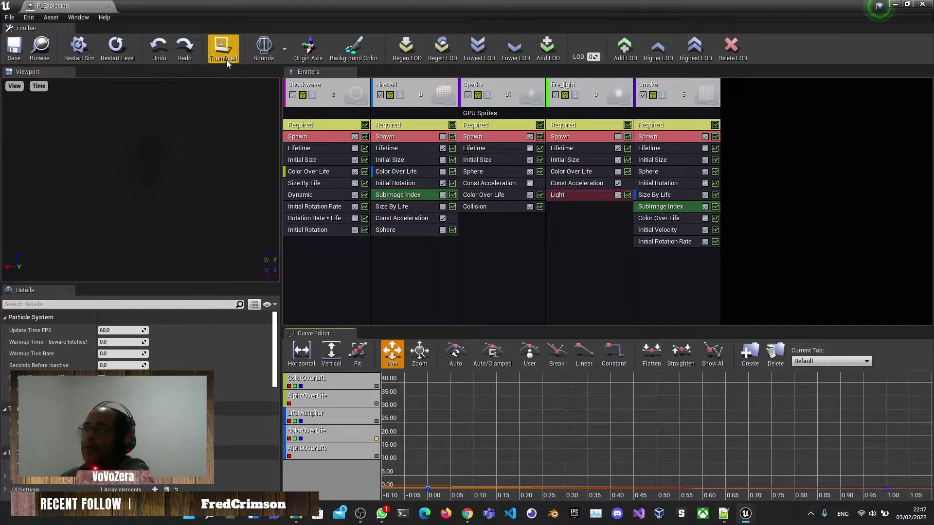
{"action": "left_click_drag", "start_coordinate": [54, 6], "coordinate": [145, 7]}
{"action": "left_click", "coordinate": [49, 6]}
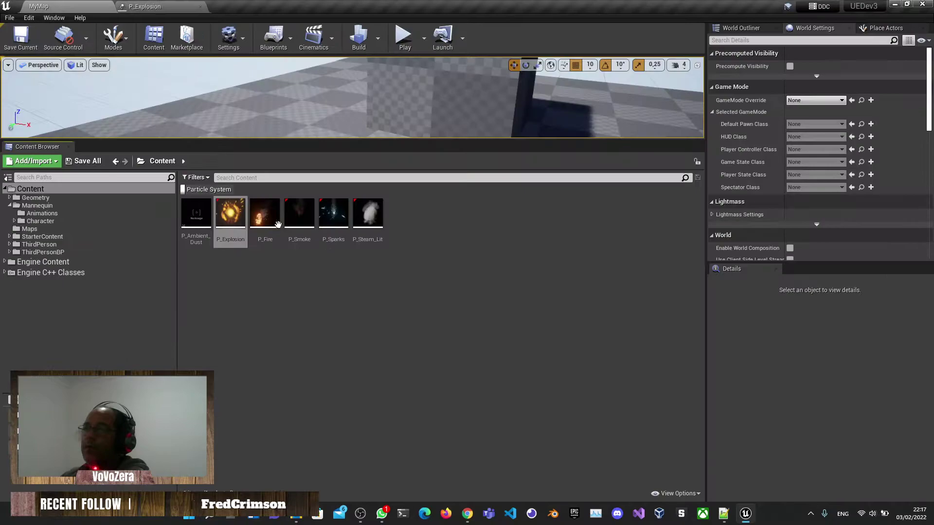
- Capture the playing explosion as P_Explosion's thumbnail and check it in the level editor
{"action": "double_click", "coordinate": [231, 214]}
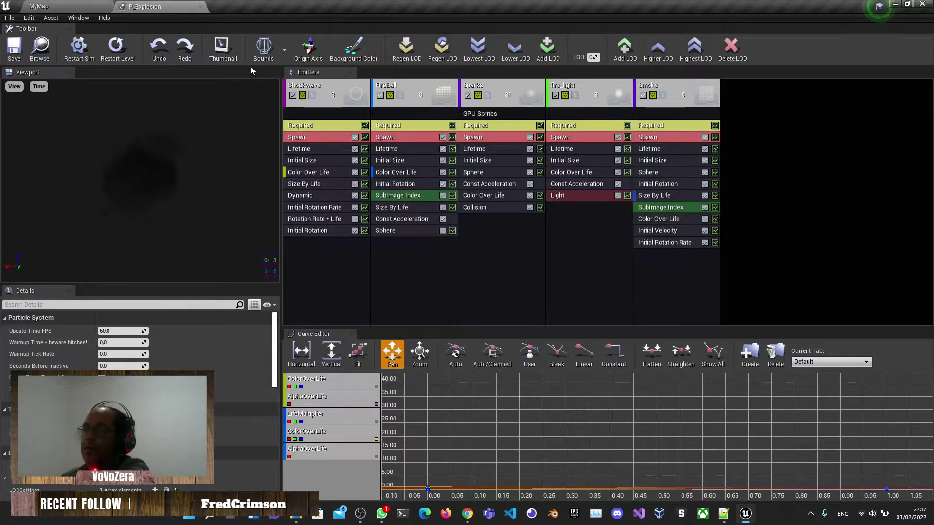
{"action": "left_click", "coordinate": [213, 50]}
{"action": "left_click", "coordinate": [217, 46]}
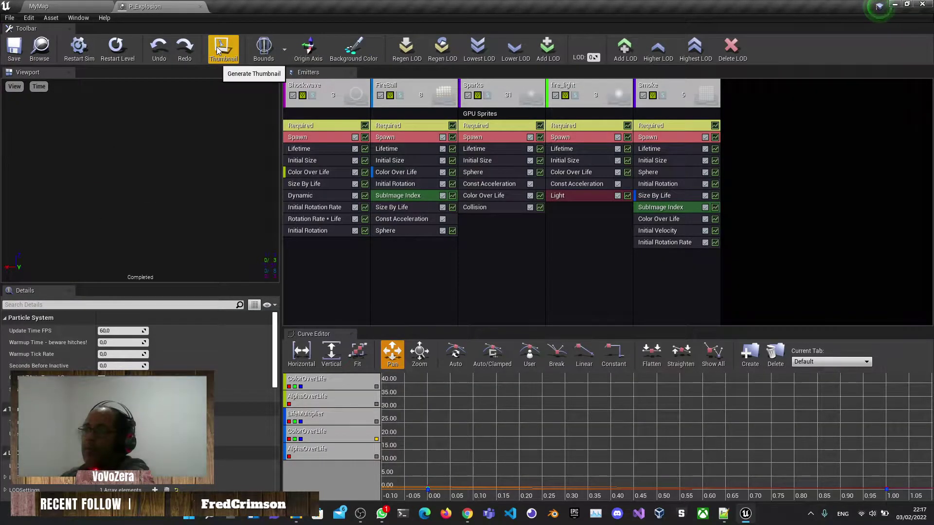
{"action": "left_click", "coordinate": [33, 4]}
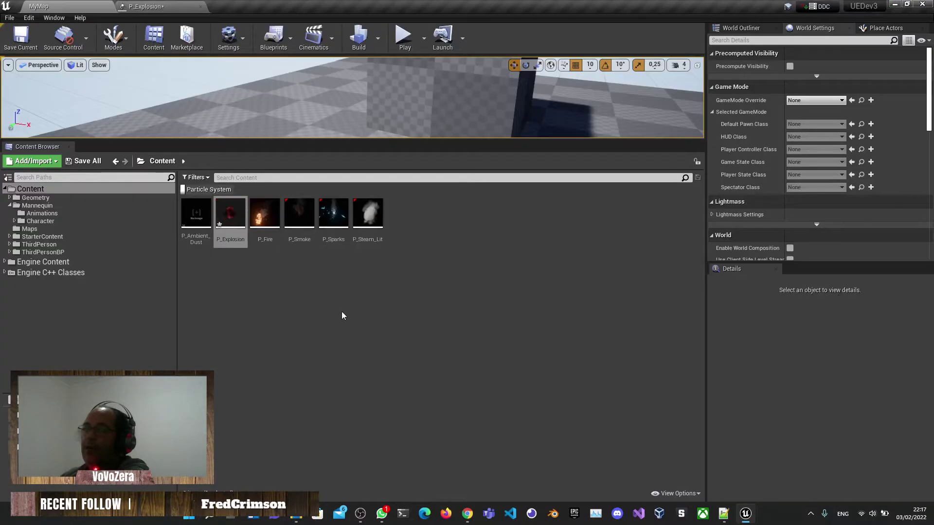
{"action": "left_click", "coordinate": [138, 7]}
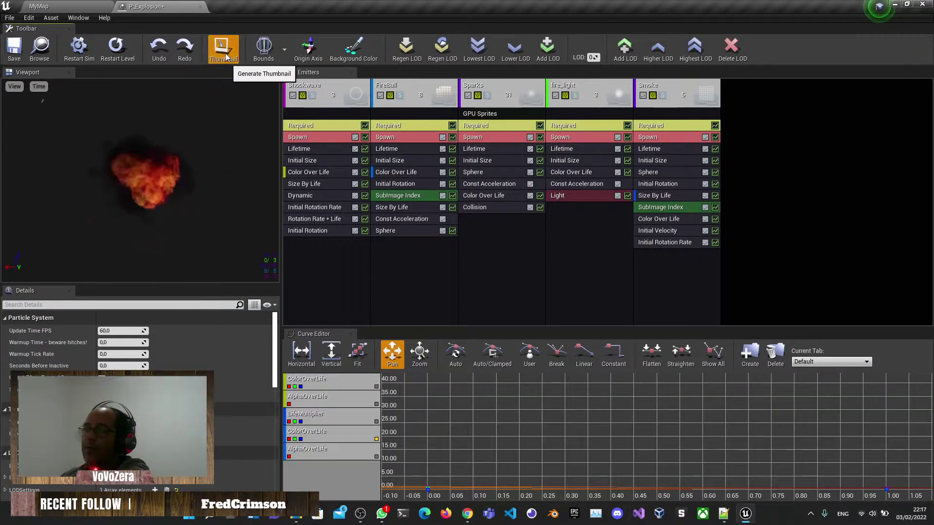
- Regenerate P_Explosion's thumbnail and compare it in the level editor's asset list
{"action": "left_click", "coordinate": [73, 7]}
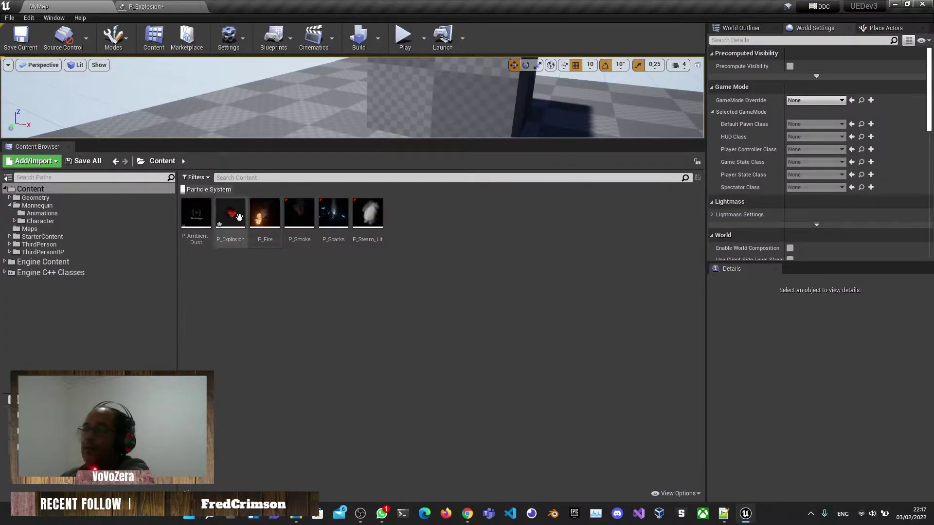
{"action": "left_click", "coordinate": [154, 7]}
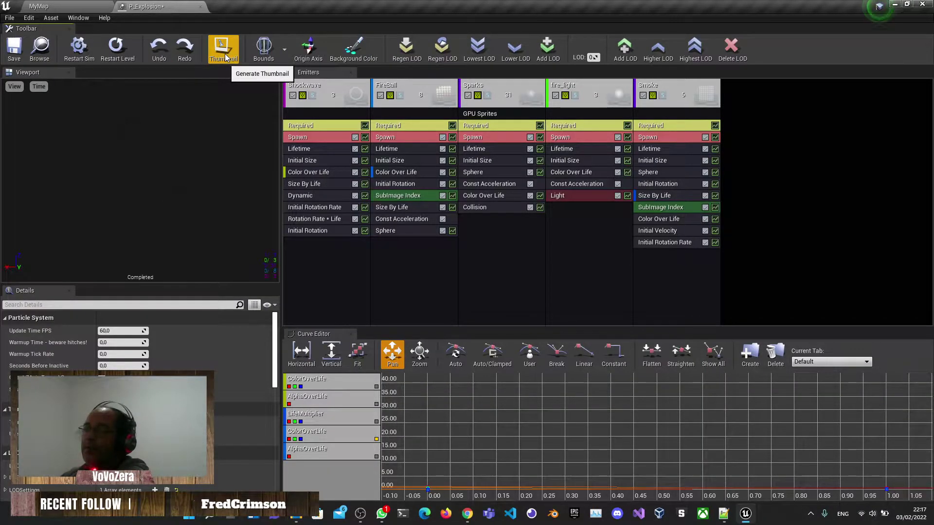
{"action": "left_click", "coordinate": [224, 48]}
{"action": "left_click", "coordinate": [73, 6]}
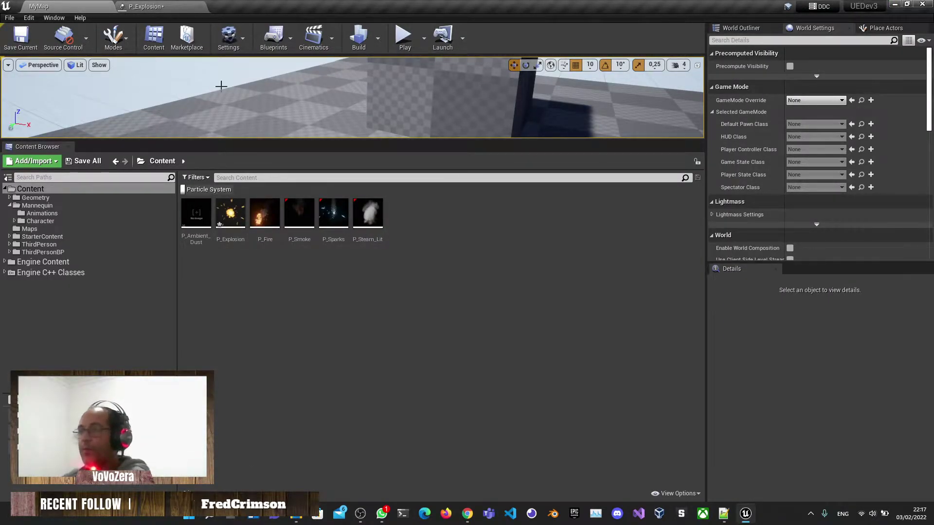
{"action": "left_click", "coordinate": [159, 6]}
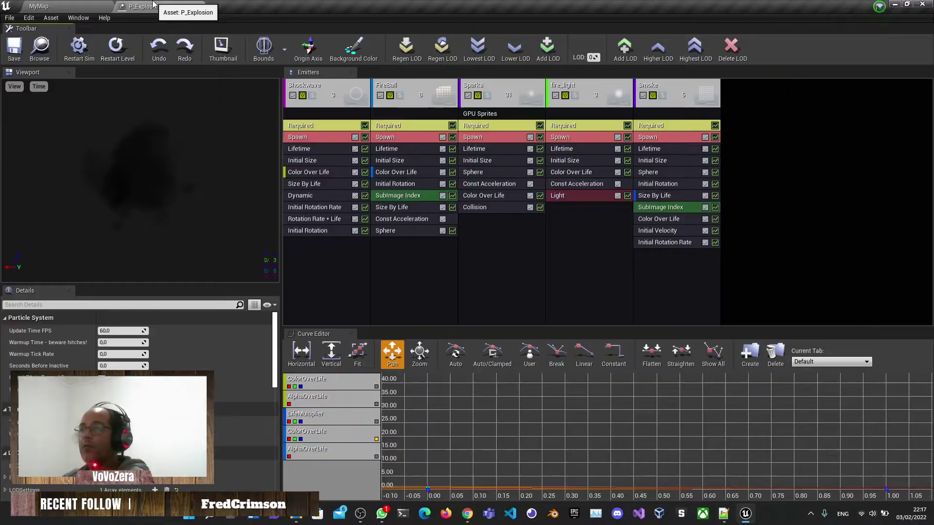
{"action": "left_click", "coordinate": [59, 5]}
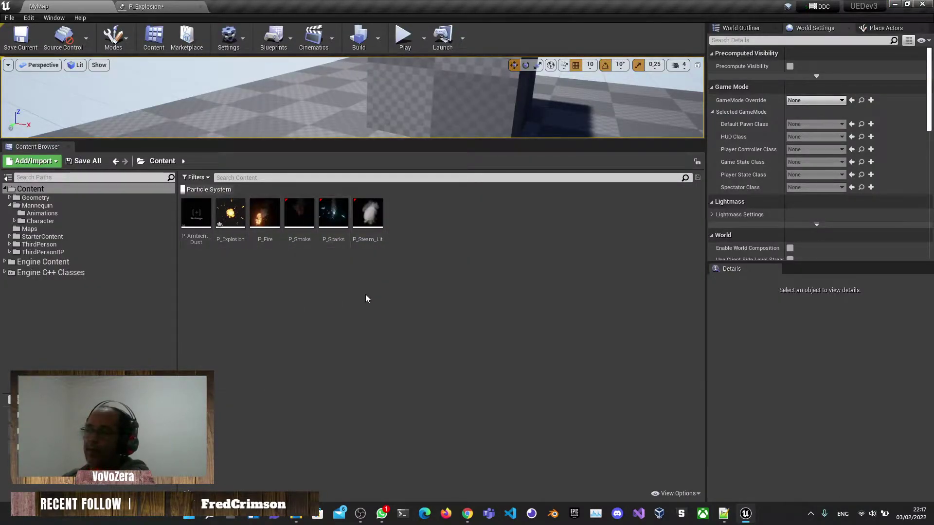
{"action": "mouse_move", "coordinate": [231, 239]}
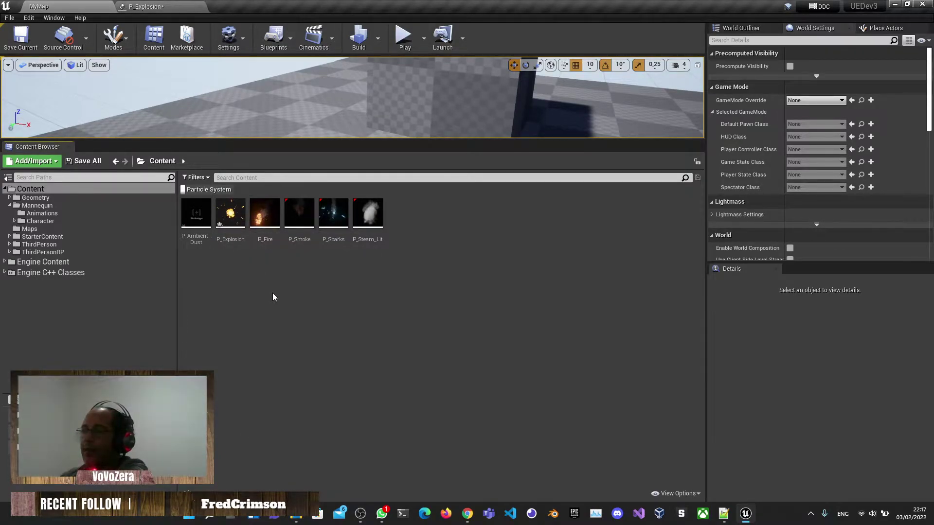
{"action": "left_click", "coordinate": [261, 275]}
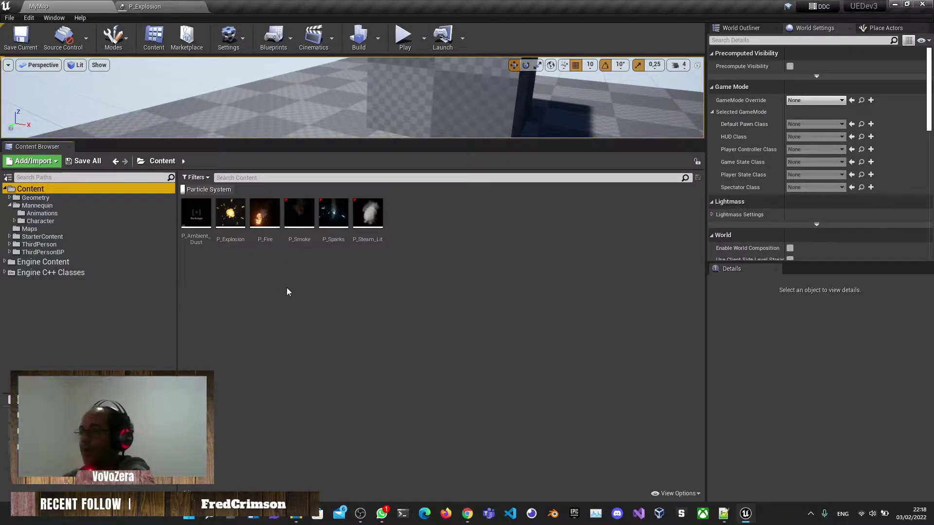
- Reopen P_Explosion through its context menu's Edit..., then close its Cascade editor tab
{"action": "mouse_move", "coordinate": [237, 214]}
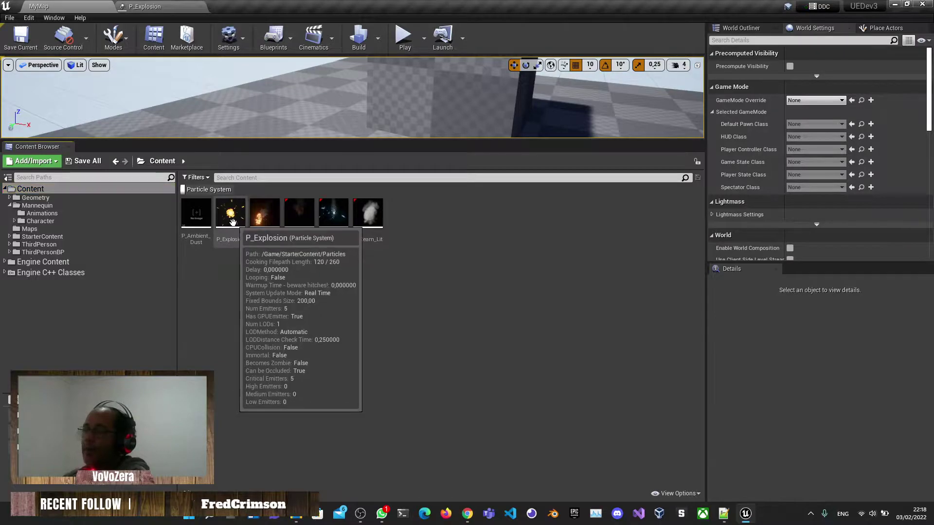
{"action": "right_click", "coordinate": [231, 222]}
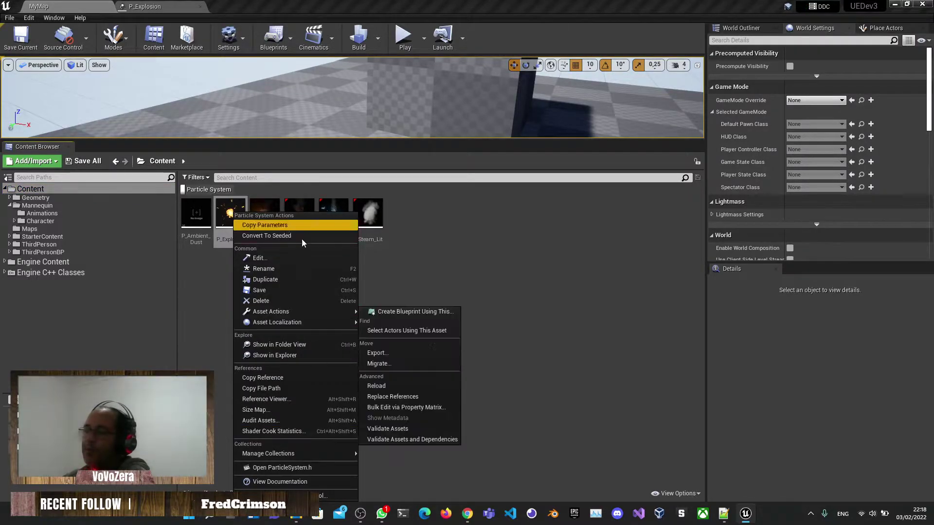
{"action": "mouse_move", "coordinate": [292, 311]}
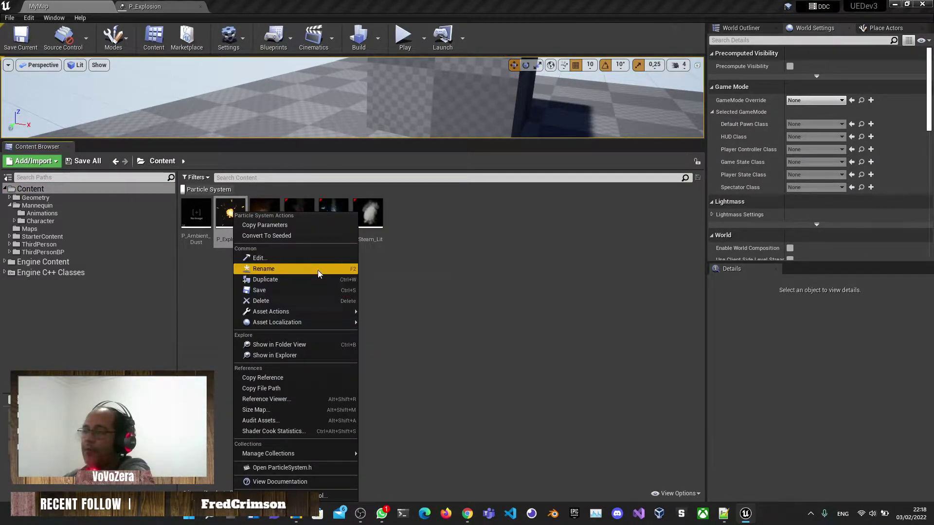
{"action": "left_click", "coordinate": [311, 259]}
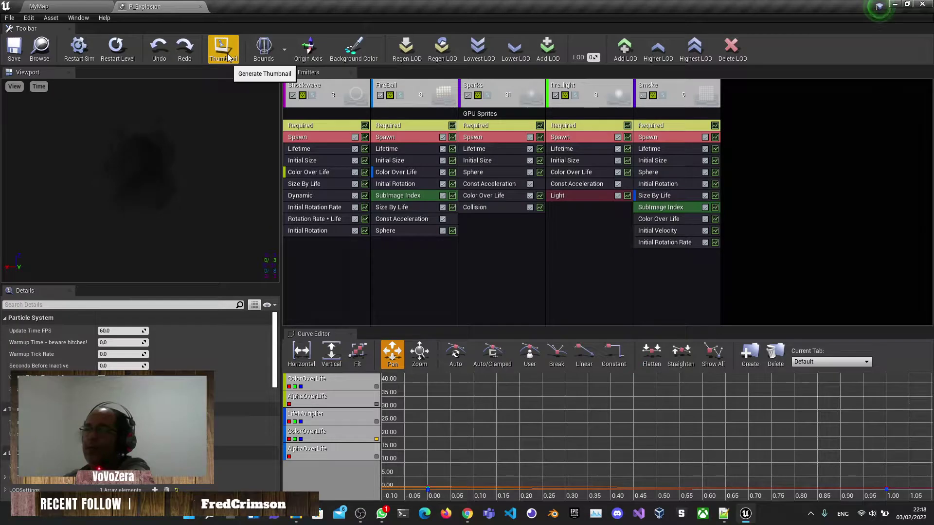
{"action": "left_click", "coordinate": [201, 6]}
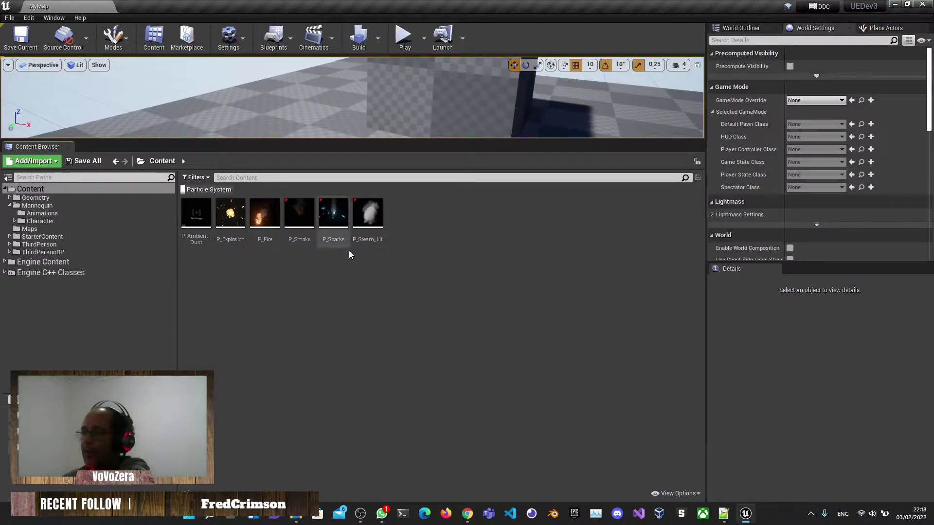
- Deselect P_Explosion and switch the asset filter from Particle System to Material
{"action": "left_click", "coordinate": [220, 212]}
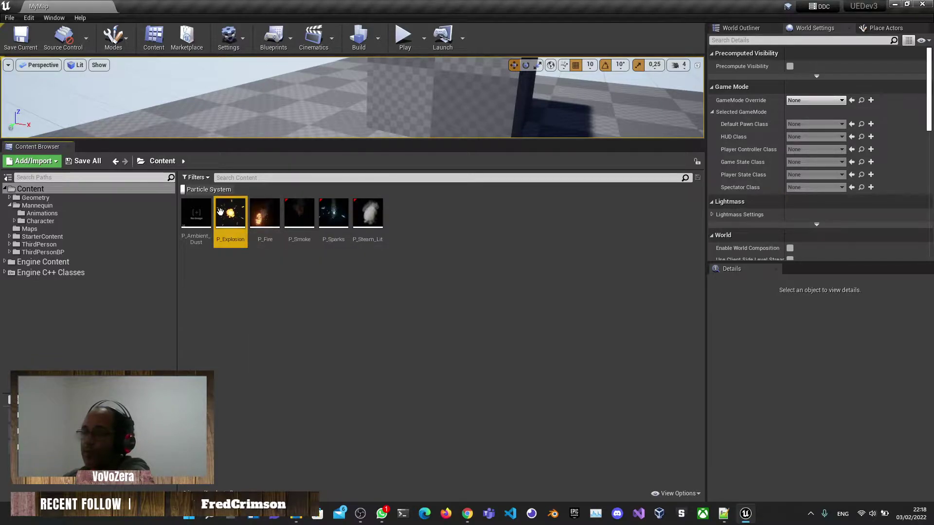
{"action": "left_click", "coordinate": [346, 318]}
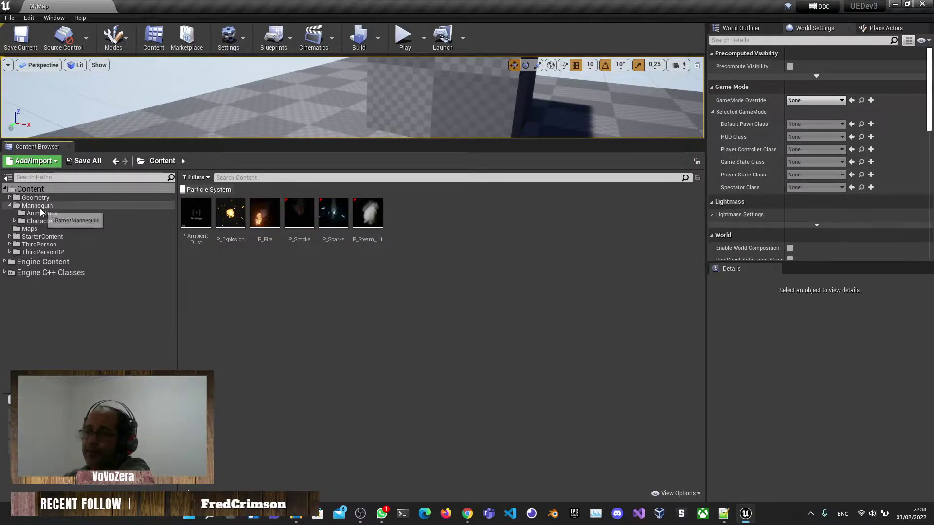
{"action": "left_click", "coordinate": [205, 179]}
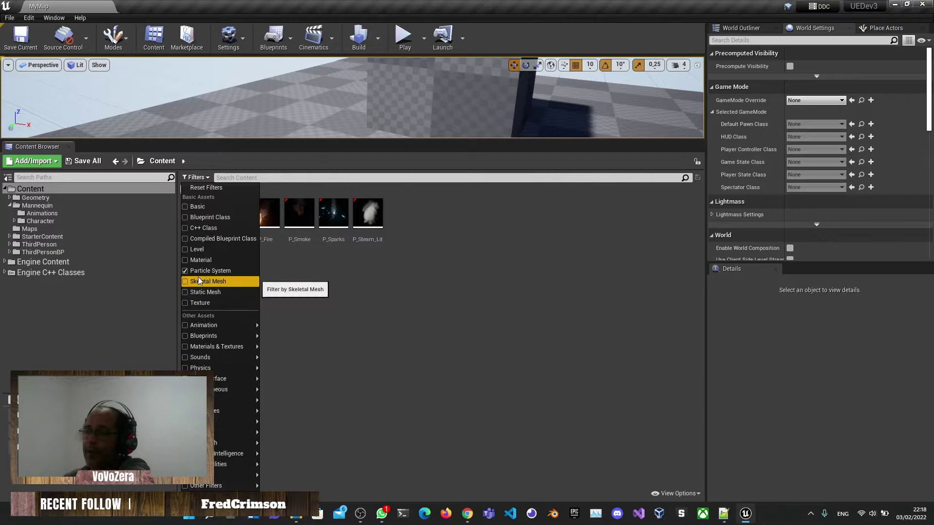
{"action": "left_click", "coordinate": [186, 271]}
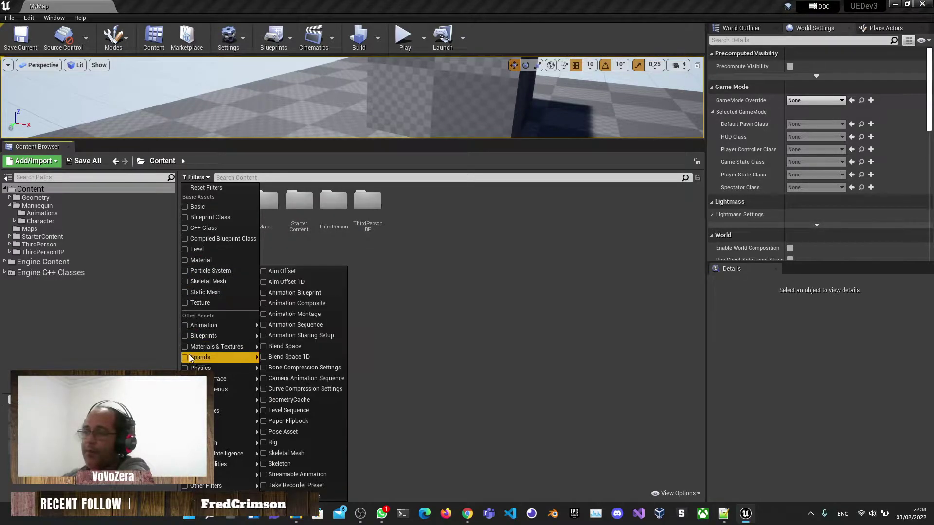
{"action": "mouse_move", "coordinate": [207, 443]}
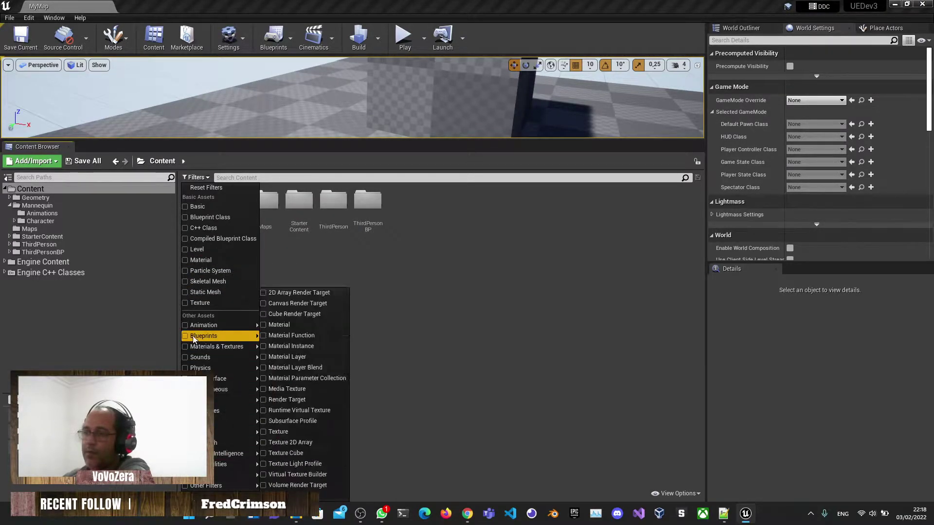
{"action": "left_click", "coordinate": [186, 260]}
{"action": "left_click", "coordinate": [604, 445]}
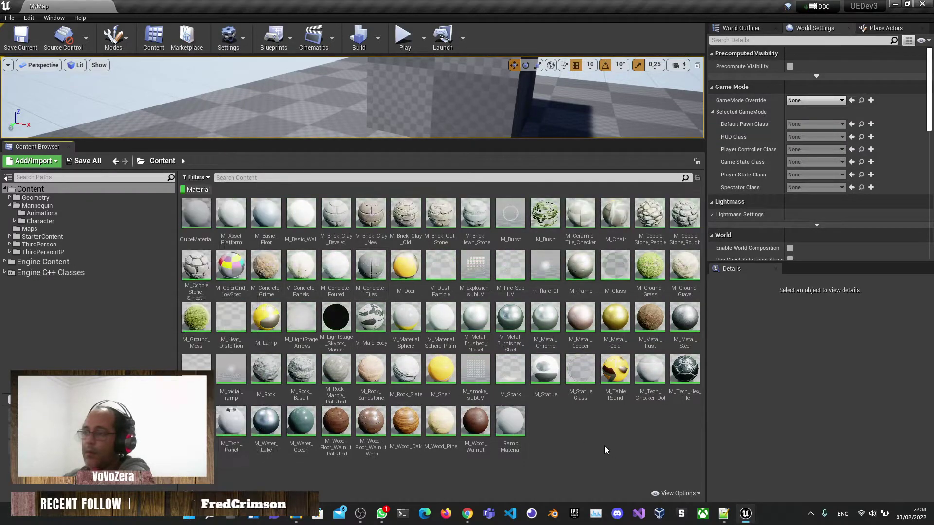
{"action": "double_click", "coordinate": [197, 272]}
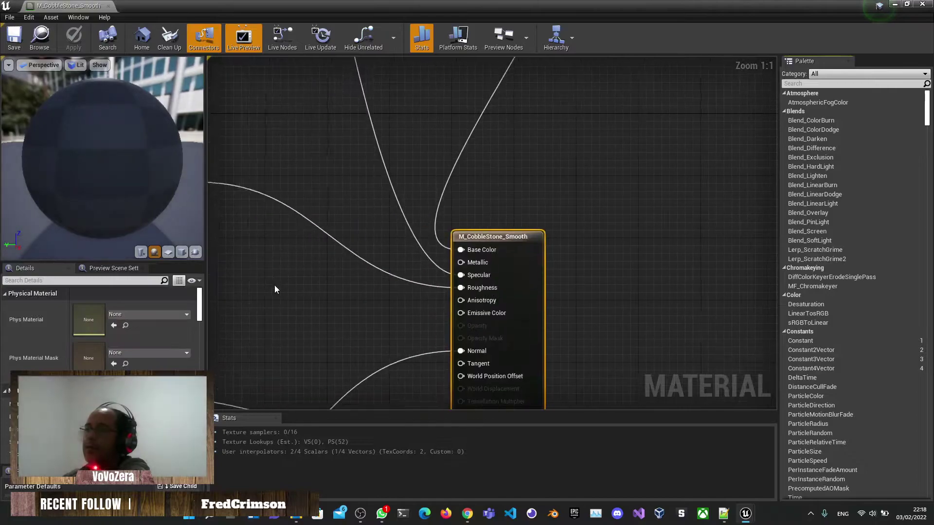
{"action": "left_click", "coordinate": [129, 3]}
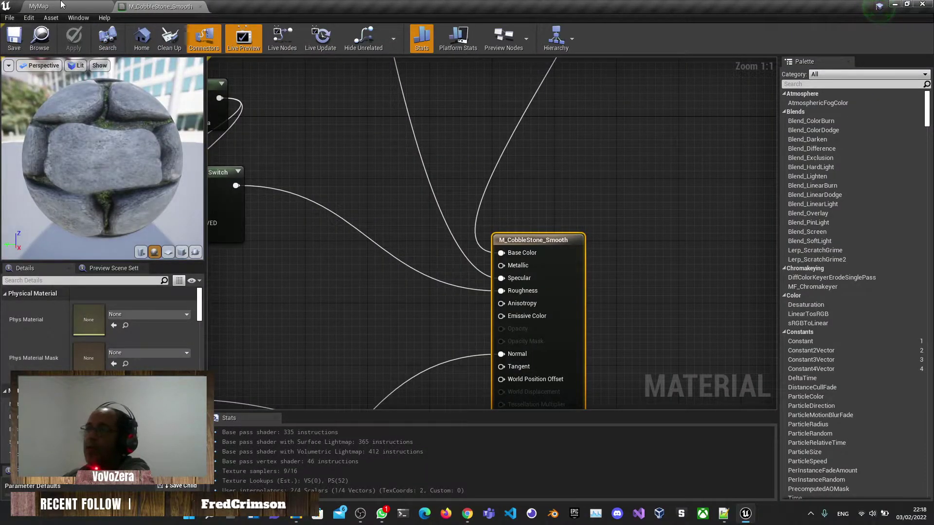
{"action": "left_click", "coordinate": [39, 6]}
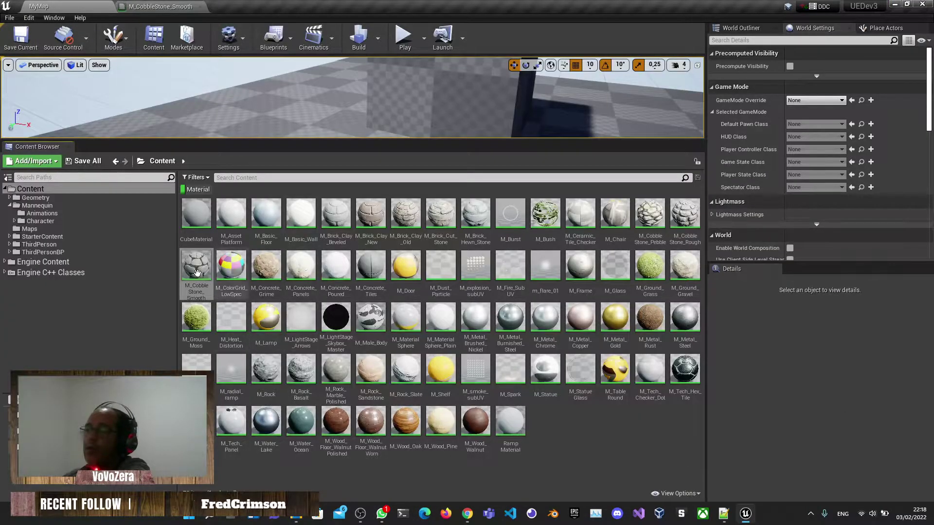
{"action": "left_click", "coordinate": [190, 6]}
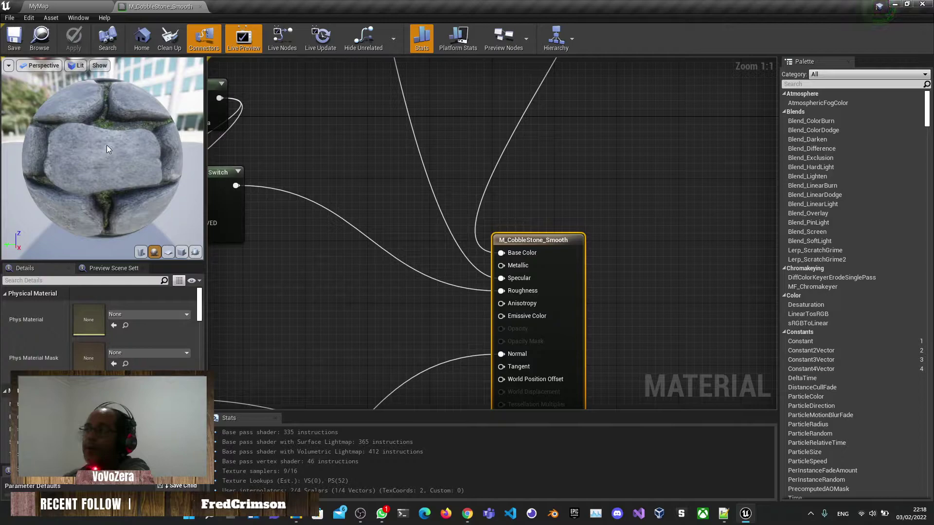
{"action": "scroll", "coordinate": [458, 180], "scroll_direction": "down", "scroll_amount": 9}
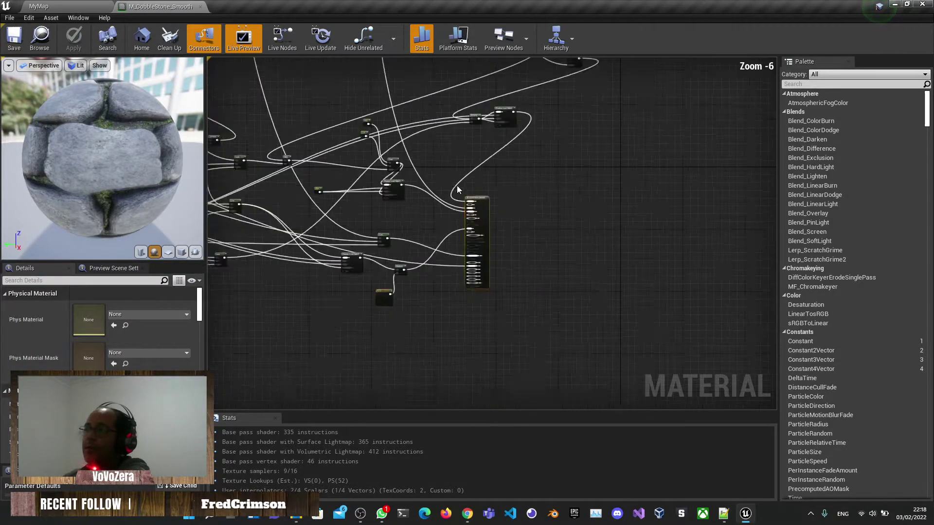
{"action": "right_click_drag", "start_coordinate": [457, 185], "coordinate": [516, 160]}
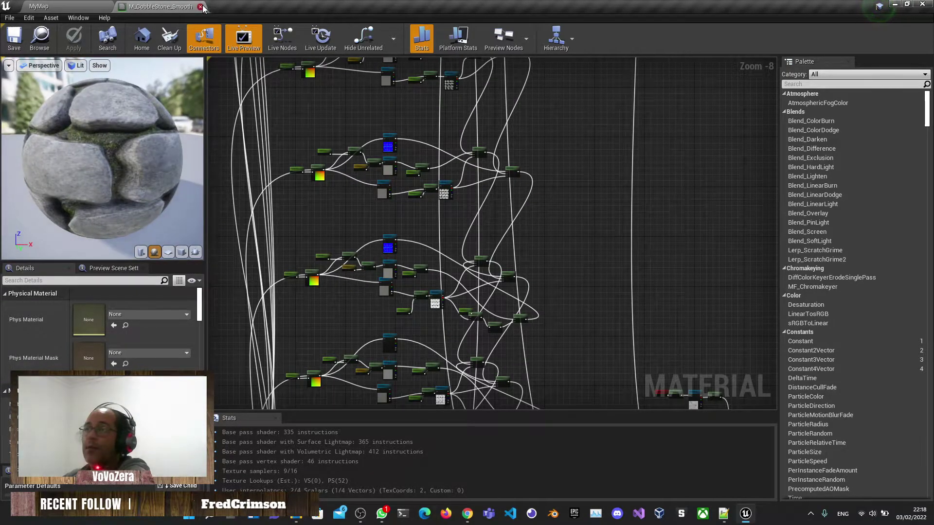
{"action": "left_click", "coordinate": [922, 4]}
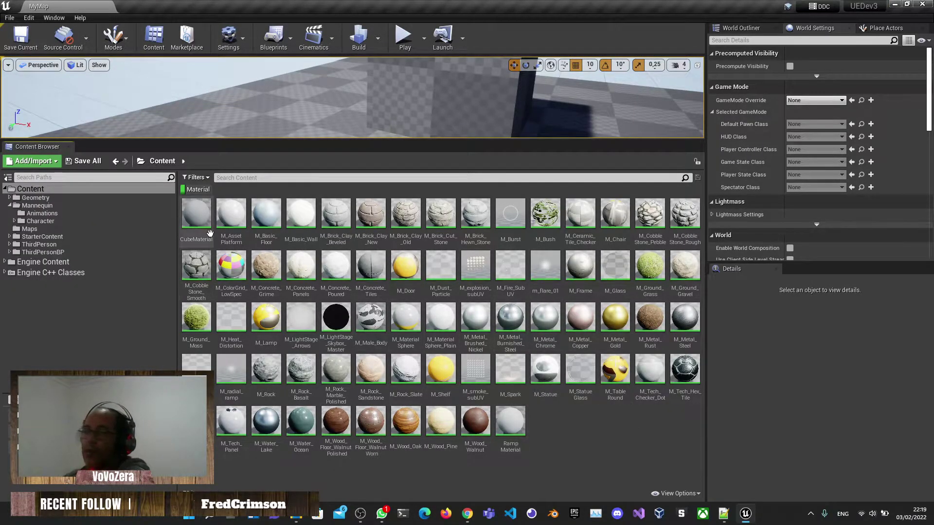
- Uncheck the Material filter at the Content root and drag the splitter down to enlarge the viewport
{"action": "left_click", "coordinate": [39, 214]}
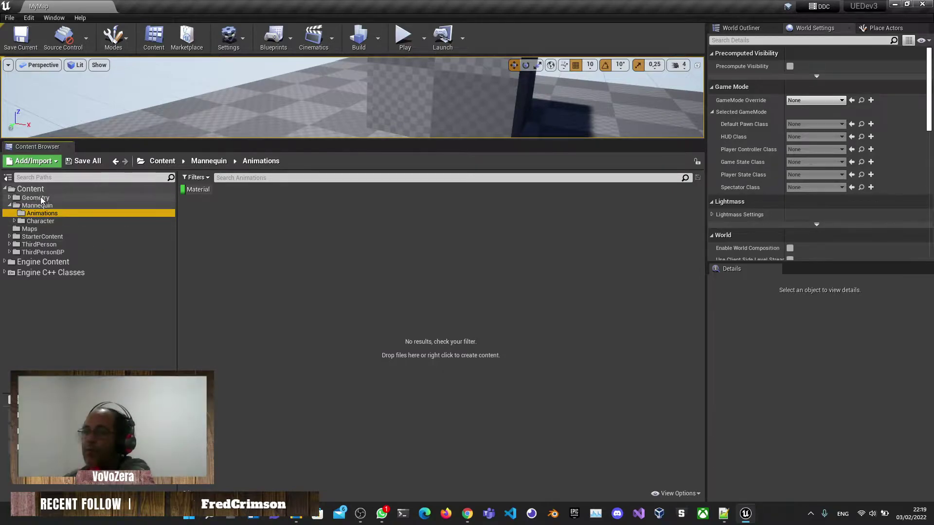
{"action": "left_click", "coordinate": [30, 189]}
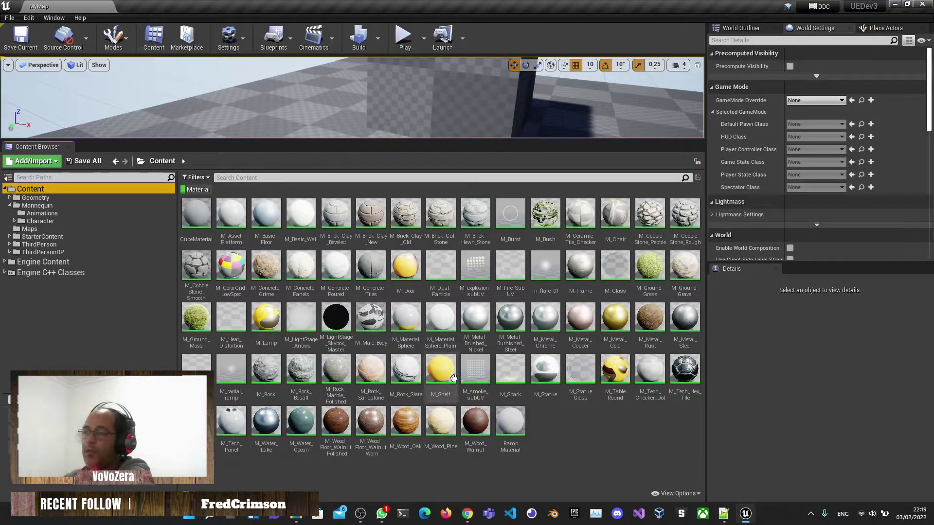
{"action": "left_click", "coordinate": [195, 177]}
{"action": "left_click", "coordinate": [208, 272]}
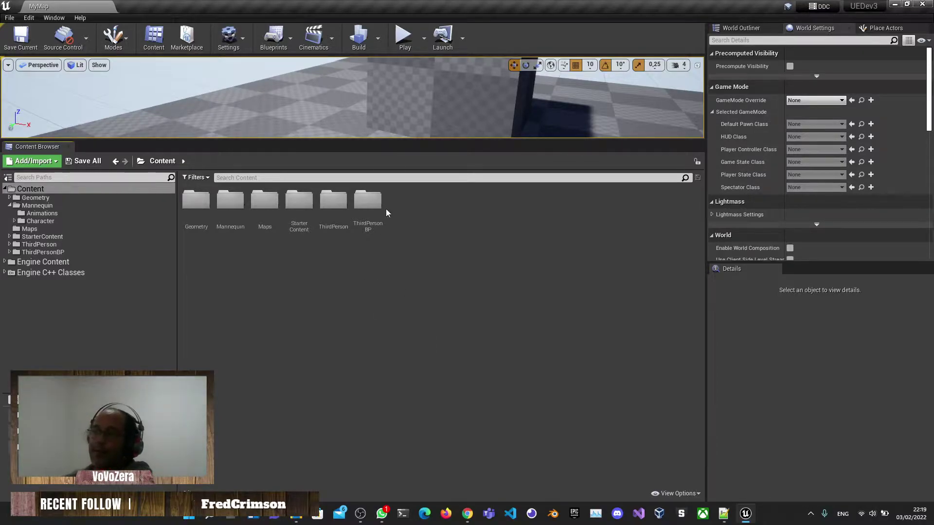
{"action": "left_click_drag", "start_coordinate": [378, 141], "coordinate": [383, 183]}
{"action": "left_click_drag", "start_coordinate": [385, 218], "coordinate": [385, 241]}
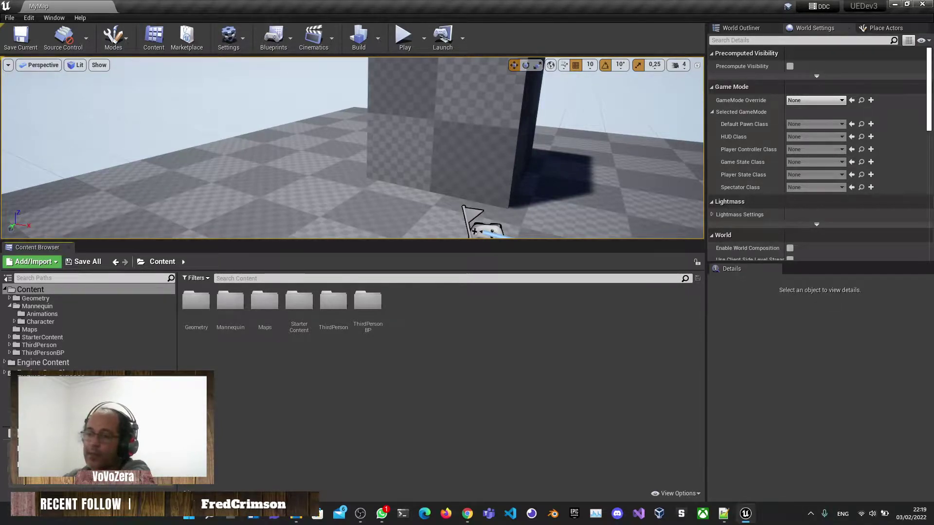
- Turn off Dock Collections and toggle the sources folder tree off and back on
{"action": "left_click", "coordinate": [680, 493]}
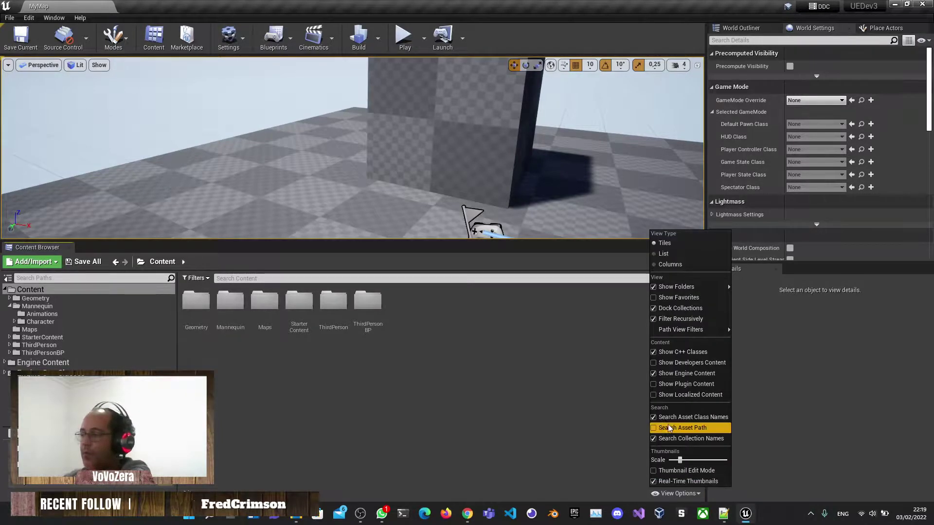
{"action": "left_click", "coordinate": [683, 310]}
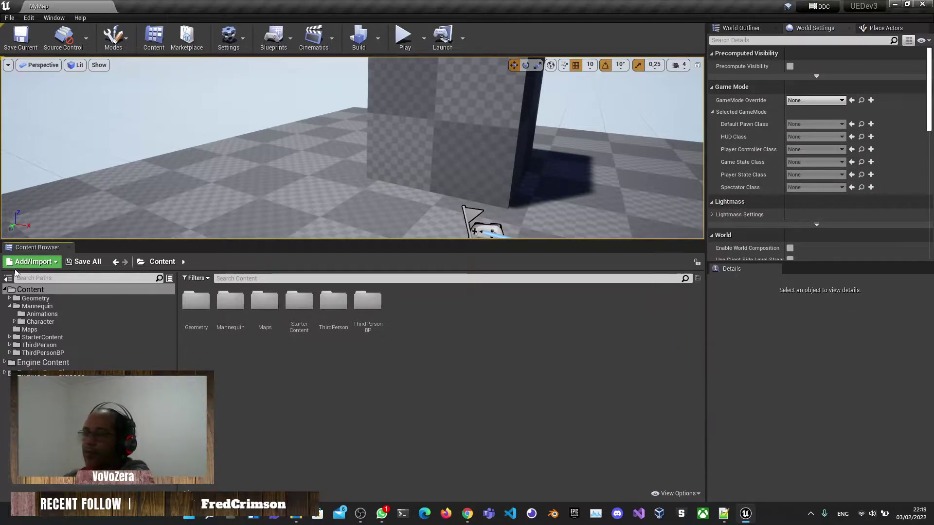
{"action": "left_click", "coordinate": [9, 279]}
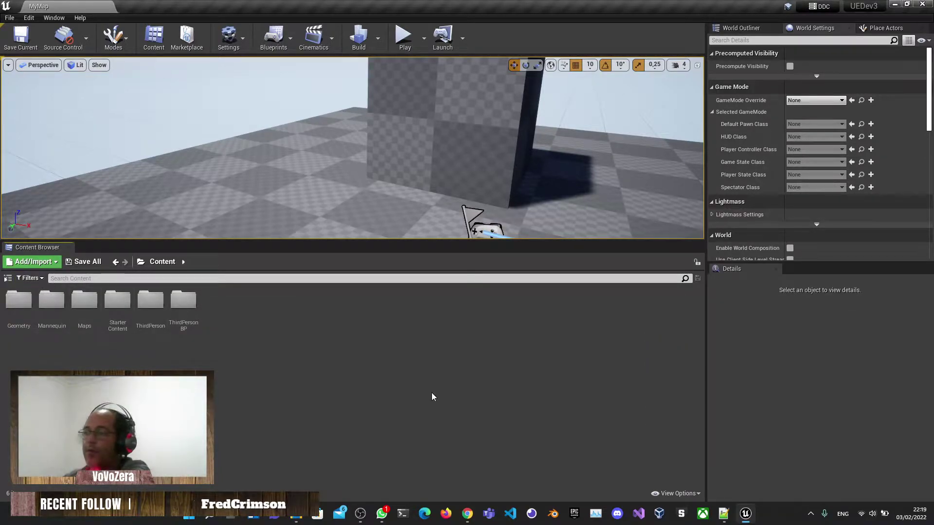
{"action": "left_click", "coordinate": [694, 495]}
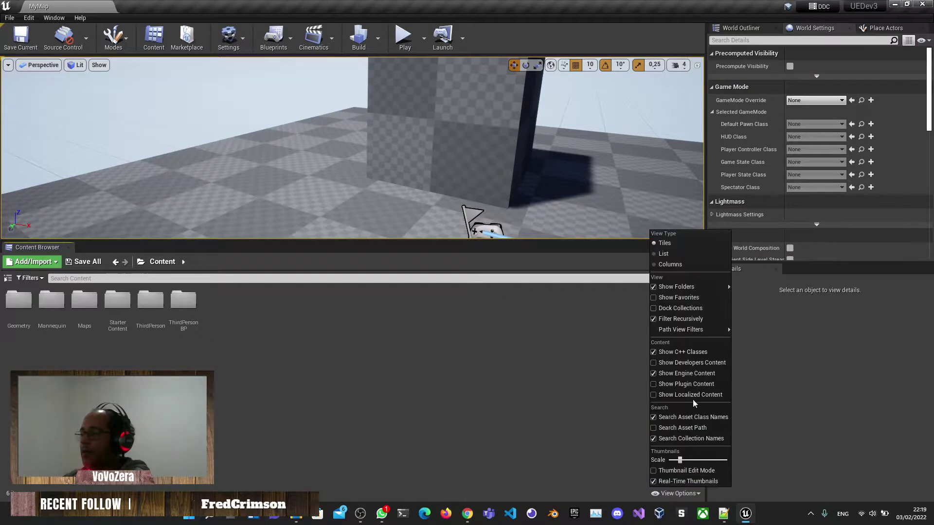
{"action": "left_click", "coordinate": [701, 375]}
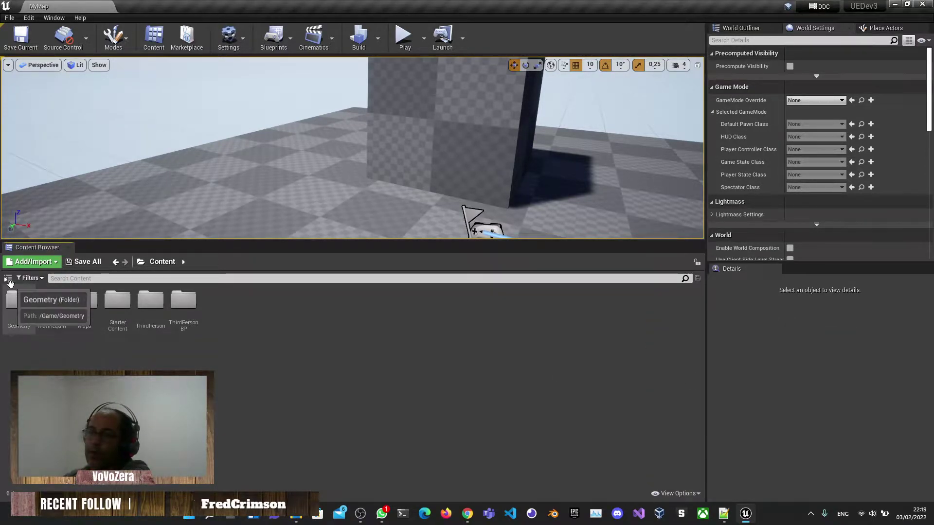
{"action": "left_click", "coordinate": [7, 278]}
{"action": "left_click", "coordinate": [8, 279]}
{"action": "left_click", "coordinate": [7, 279]}
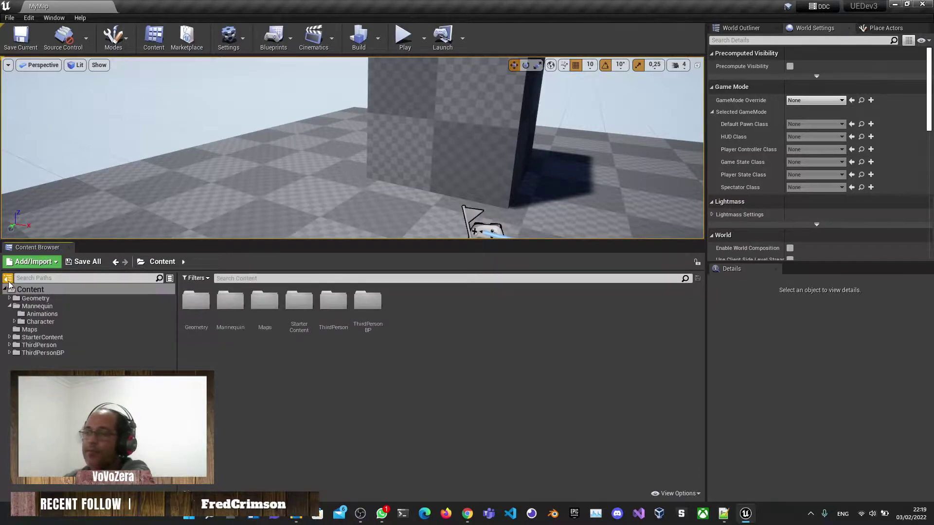
- Re-enable Show Engine Content in the Content Browser's View Options
{"action": "left_click", "coordinate": [684, 486]}
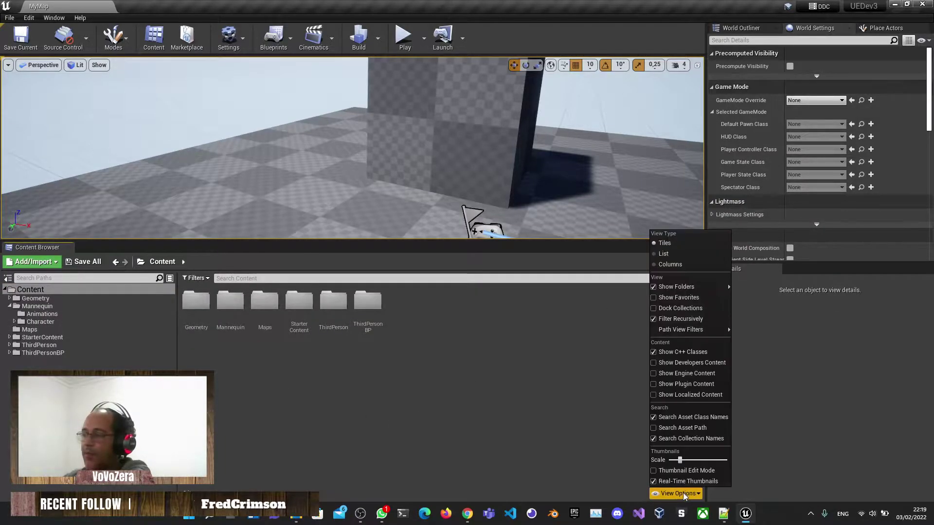
{"action": "left_click", "coordinate": [680, 338]}
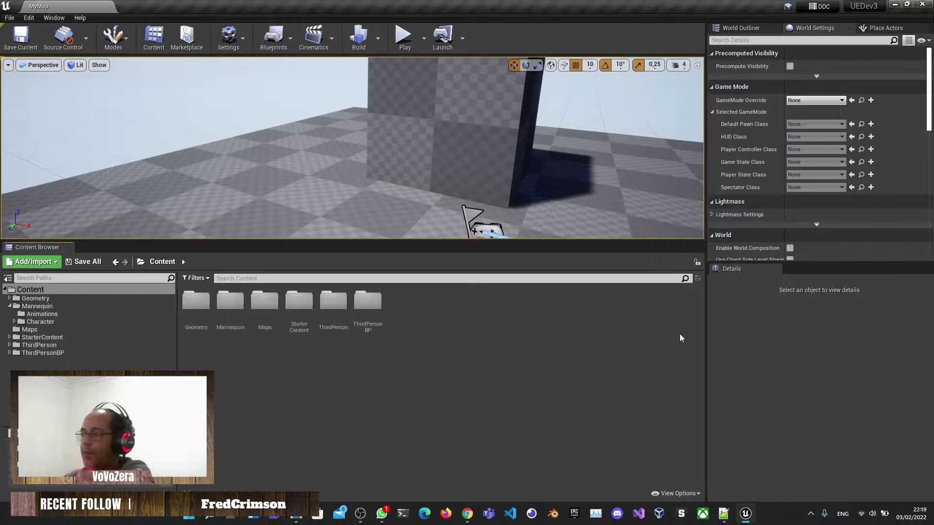
{"action": "left_click", "coordinate": [689, 495]}
{"action": "left_click", "coordinate": [686, 373]}
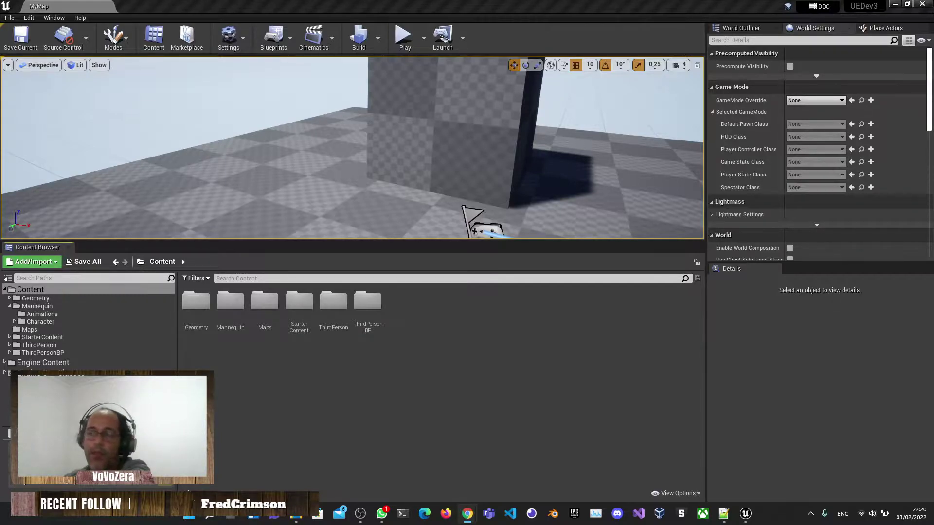
- Return to the Content root folder, dismissing the stray context menus
{"action": "right_click", "coordinate": [29, 315]}
{"action": "key", "text": "Escape"}
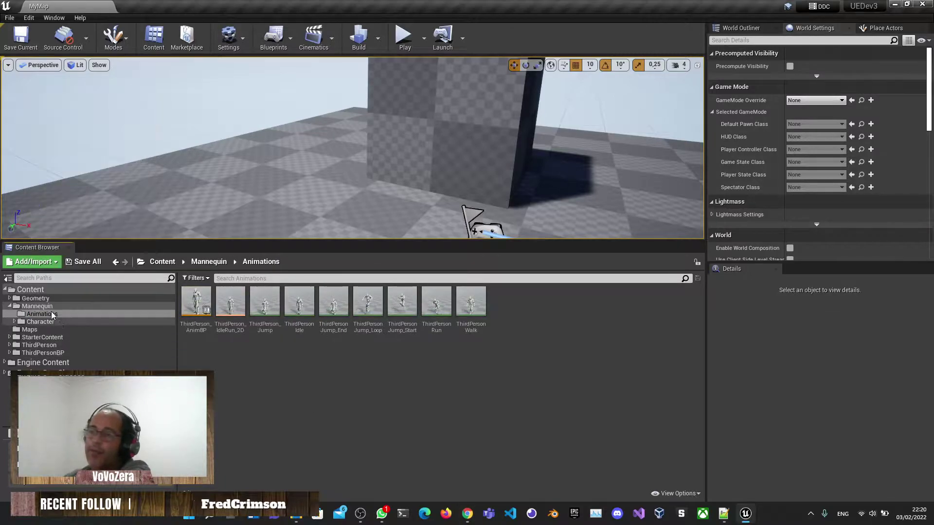
{"action": "left_click", "coordinate": [30, 289]}
{"action": "right_click", "coordinate": [272, 386]}
{"action": "left_click", "coordinate": [275, 387]}
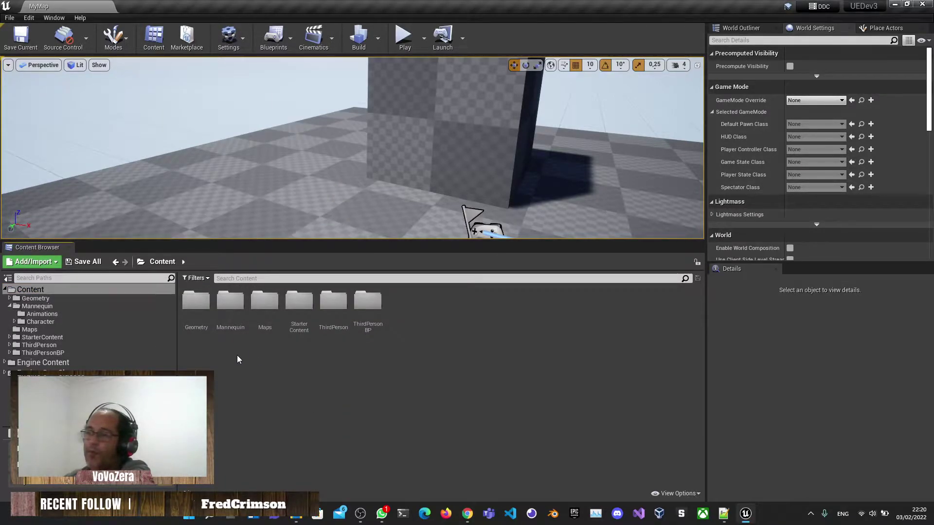
- Create a new folder named MyFolder in the Content root
{"action": "right_click", "coordinate": [237, 356]}
{"action": "left_click", "coordinate": [277, 62]}
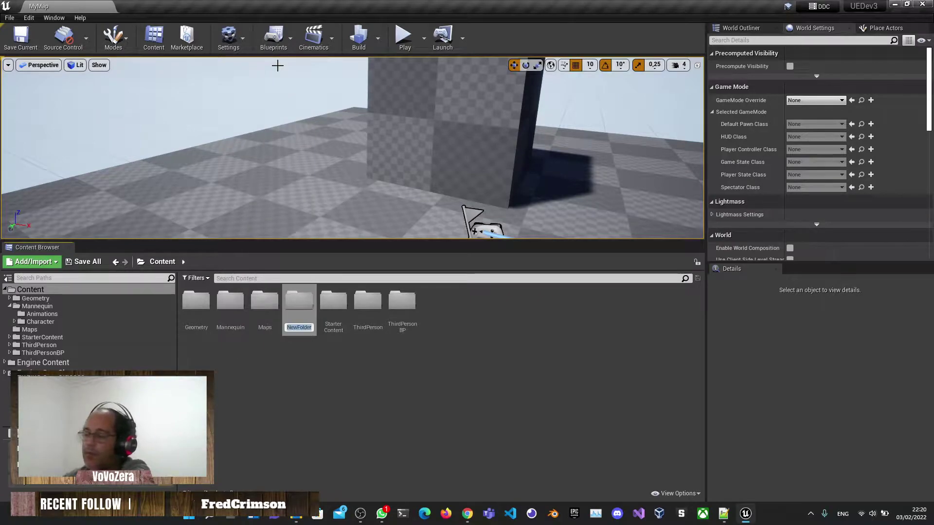
{"action": "type", "text": "MyFolder"}
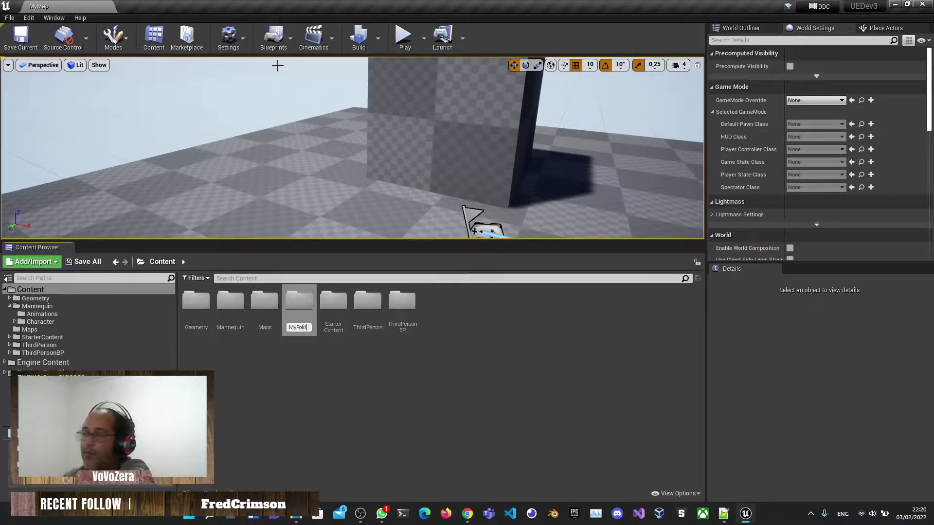
{"action": "key", "text": "Return"}
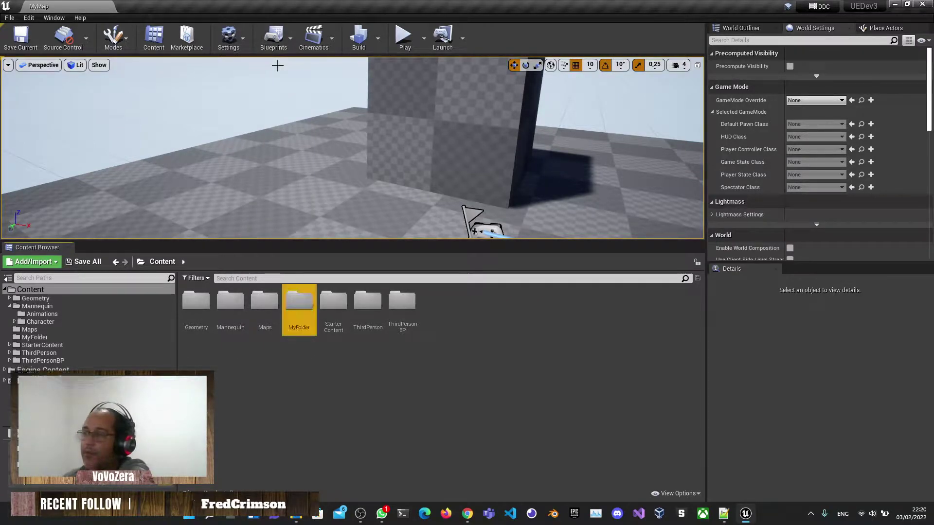
{"action": "right_click", "coordinate": [282, 393]}
- Create an Actor-based NewBlueprint and try copying it into MyFolder, cancelling the save prompt
{"action": "left_click", "coordinate": [334, 148]}
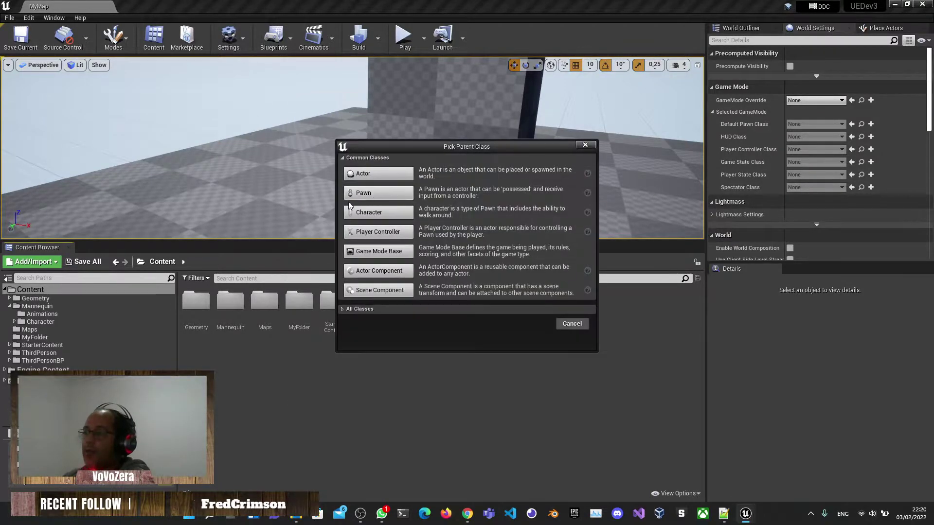
{"action": "left_click", "coordinate": [377, 174]}
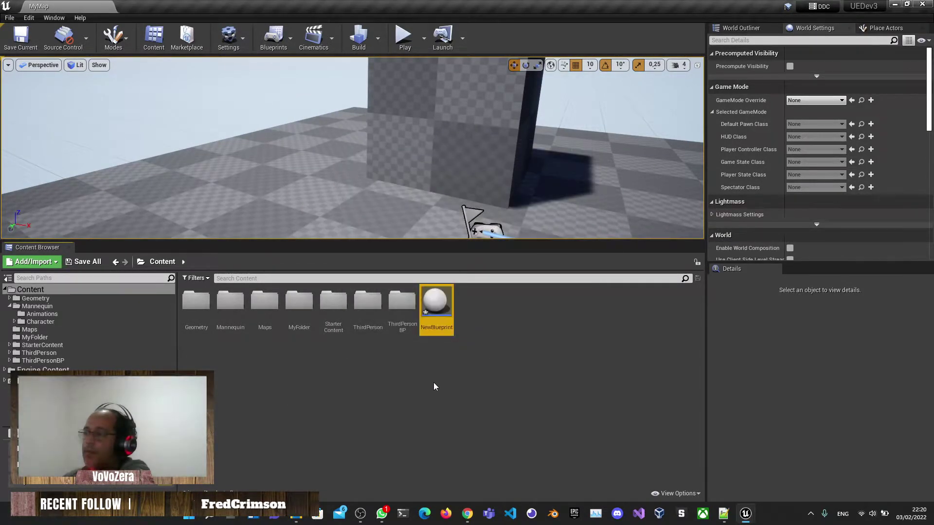
{"action": "left_click_drag", "start_coordinate": [439, 309], "coordinate": [303, 315]}
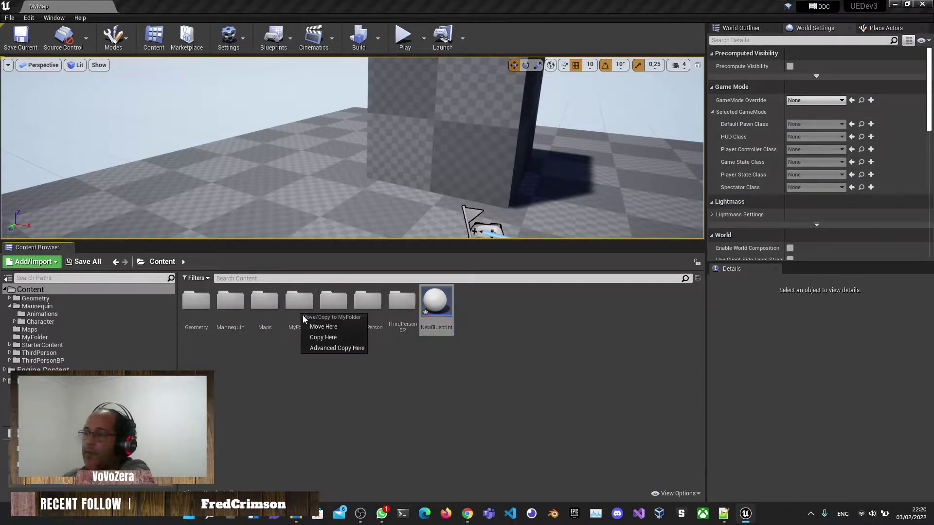
{"action": "left_click", "coordinate": [334, 348]}
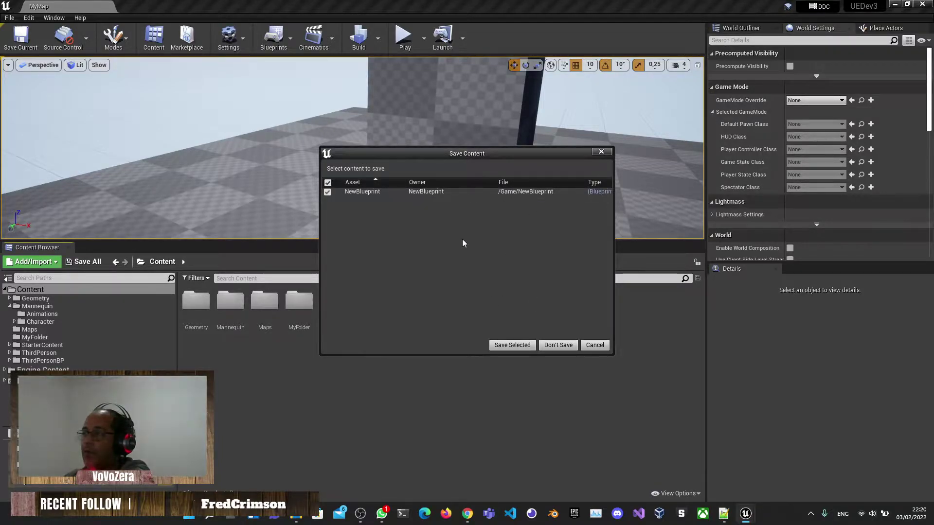
{"action": "left_click", "coordinate": [594, 344]}
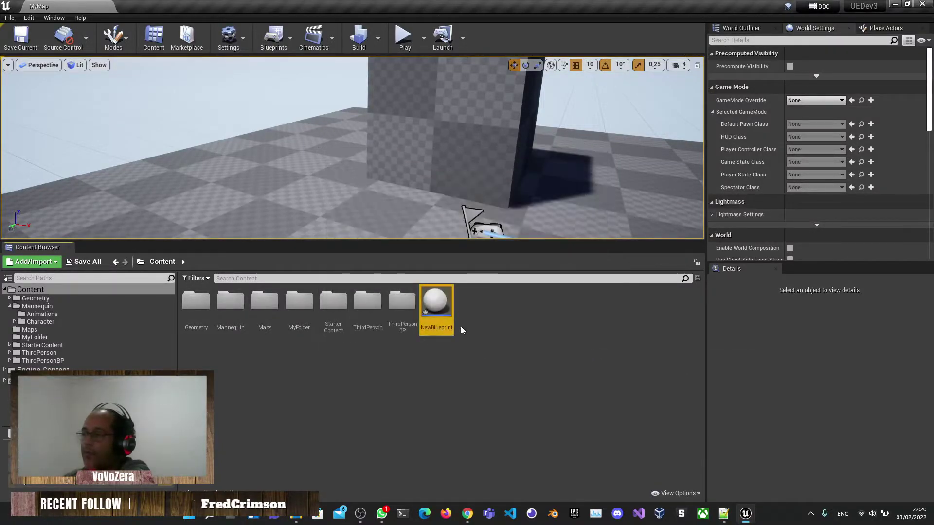
- Move NewBlueprint into MyFolder, copy it into Mannequin, and return to the Content root
{"action": "left_click_drag", "start_coordinate": [435, 305], "coordinate": [306, 316]}
{"action": "left_click", "coordinate": [325, 323]}
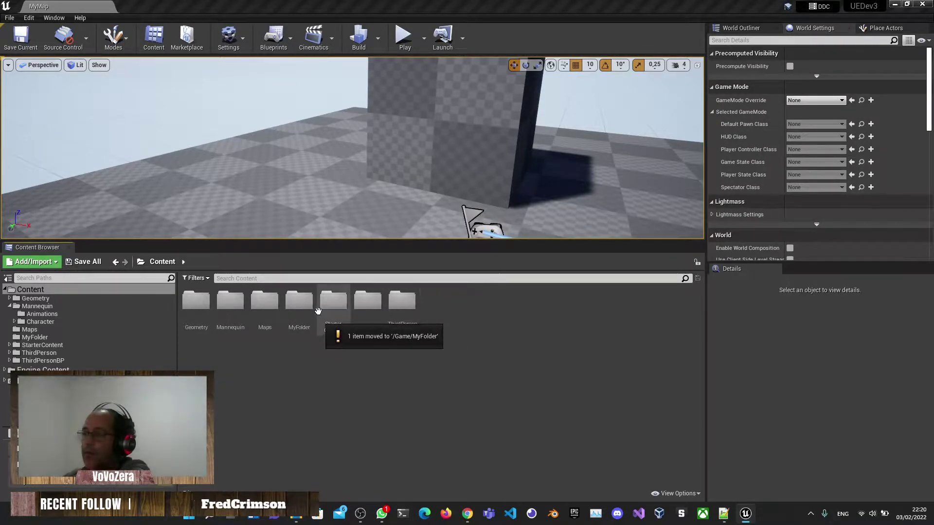
{"action": "double_click", "coordinate": [299, 301]}
{"action": "left_click", "coordinate": [195, 301]}
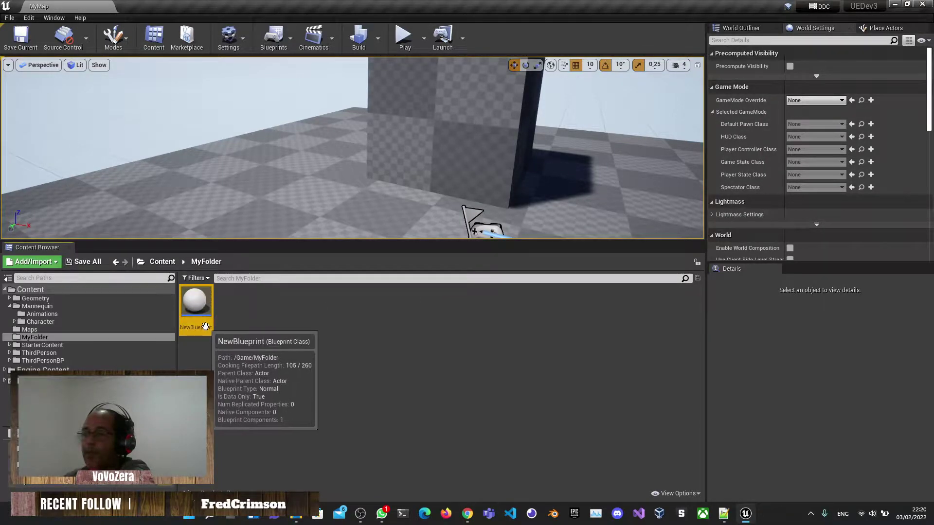
{"action": "left_click_drag", "start_coordinate": [195, 302], "coordinate": [52, 306]}
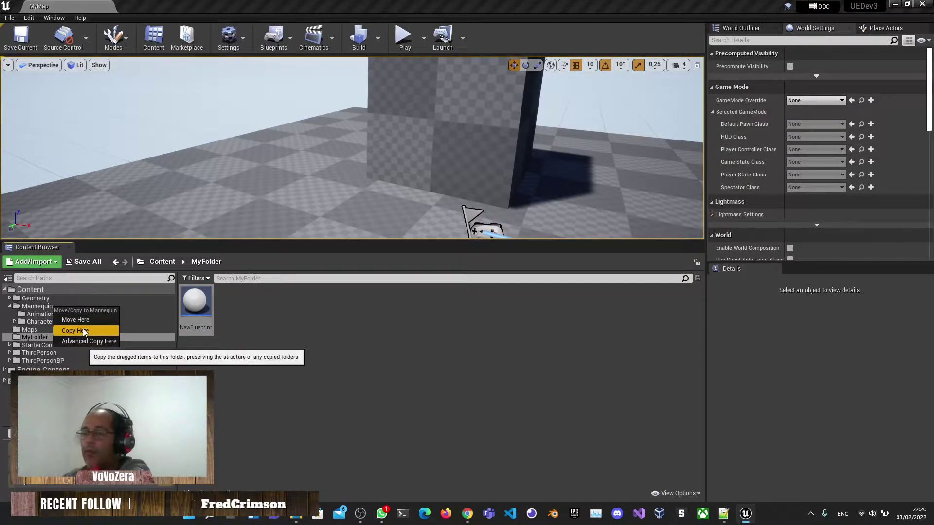
{"action": "left_click", "coordinate": [86, 331]}
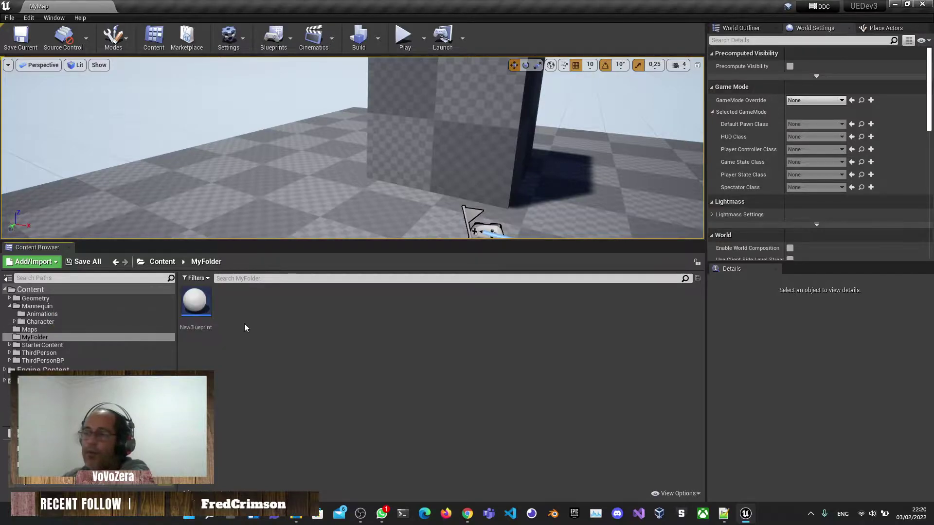
{"action": "left_click", "coordinate": [39, 291]}
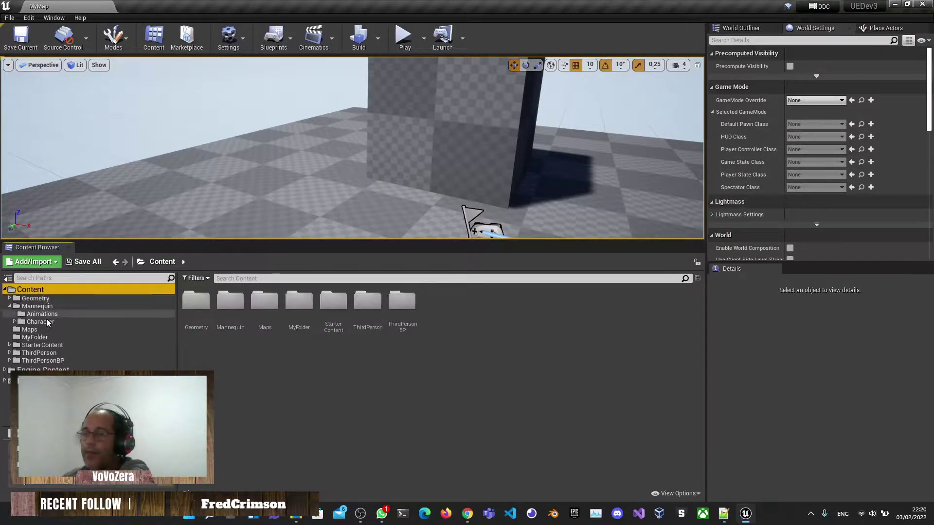
- Try deleting MyFolder, then cancel when asked to delete its assets
{"action": "left_click", "coordinate": [312, 316]}
{"action": "key", "text": "Delete"}
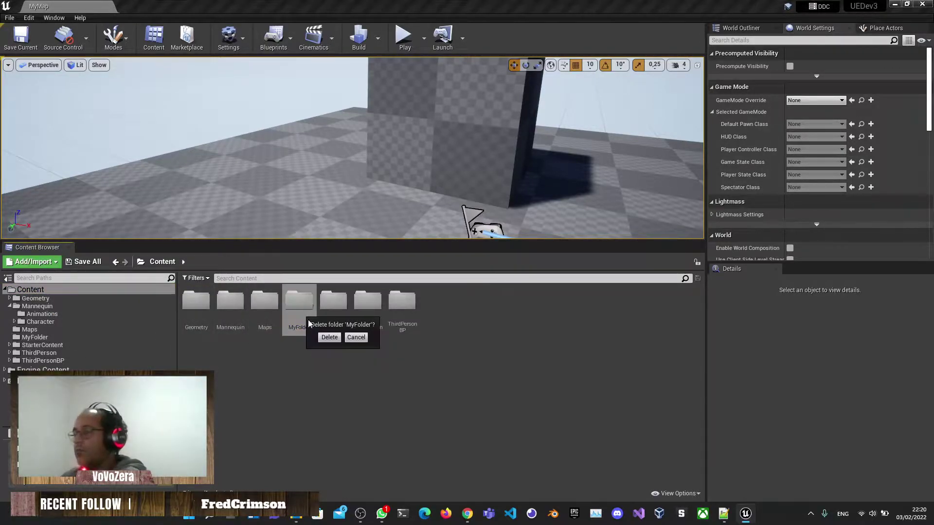
{"action": "left_click", "coordinate": [329, 337]}
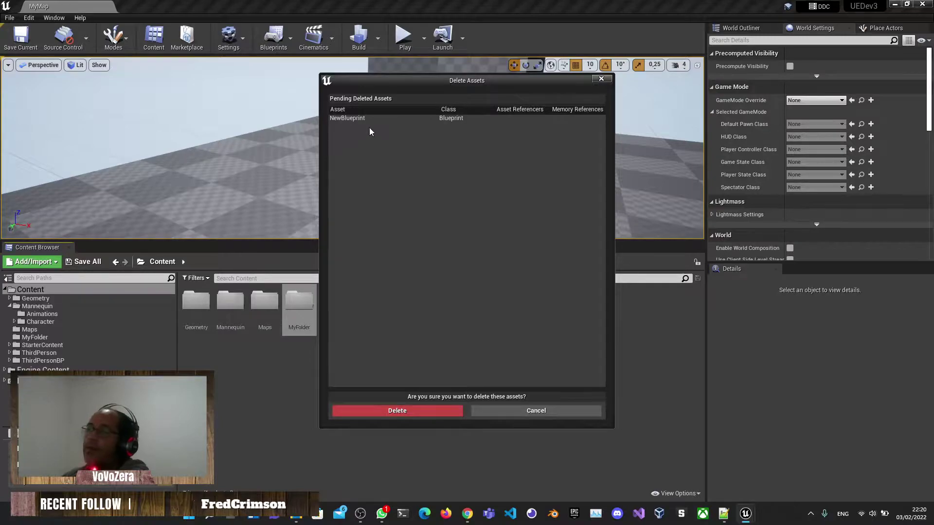
{"action": "left_click", "coordinate": [488, 409]}
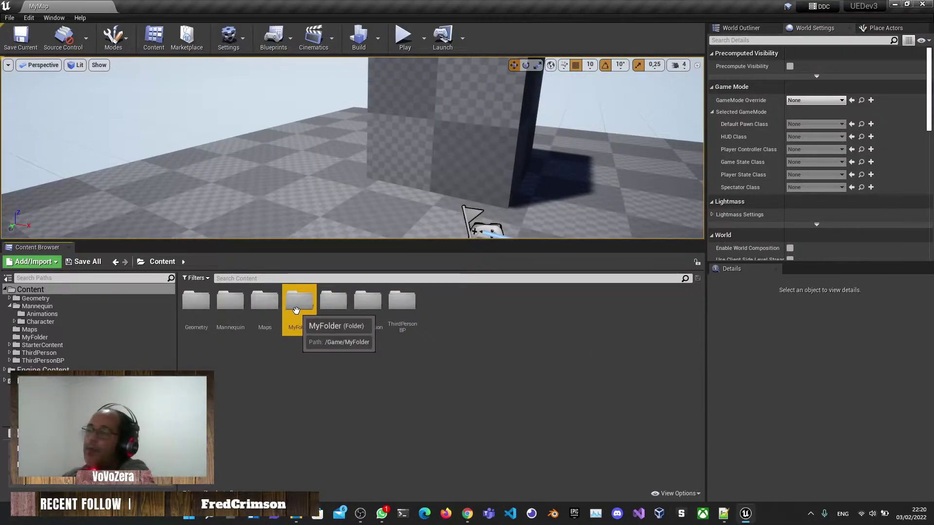
- Open MyFolder and delete NewBlueprint from it
{"action": "double_click", "coordinate": [296, 310]}
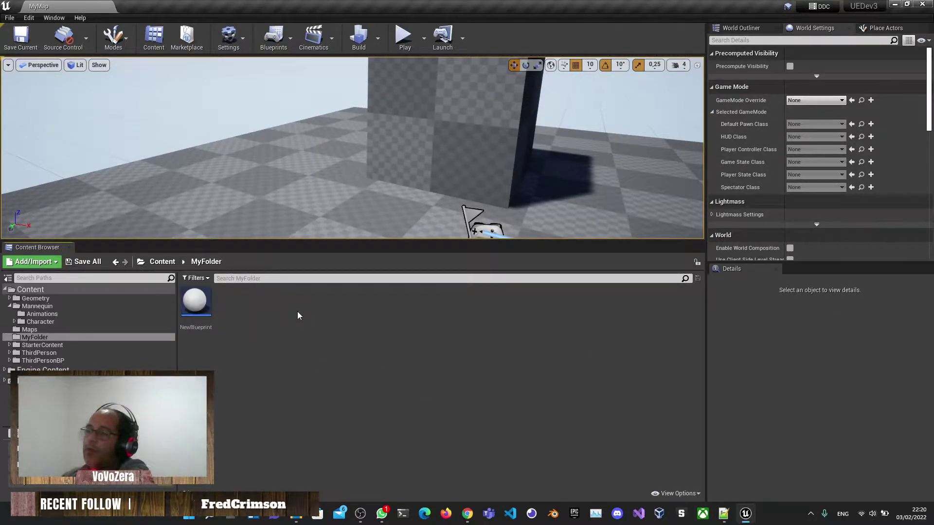
{"action": "left_click", "coordinate": [194, 306]}
{"action": "key", "text": "Delete"}
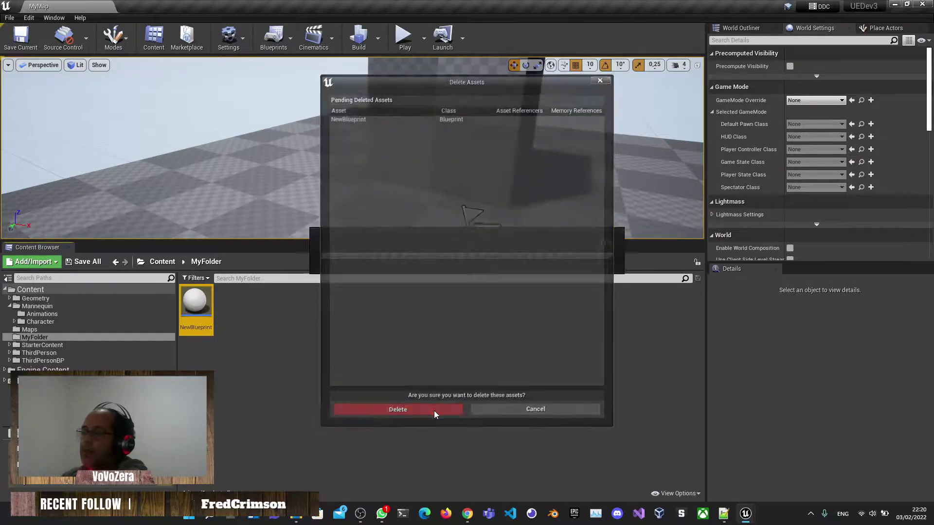
{"action": "left_click", "coordinate": [434, 410]}
{"action": "right_click", "coordinate": [228, 314]}
- Create material NewMaterial in MyFolder and a material instance NewMaterial_Inst from it
{"action": "left_click", "coordinate": [270, 115]}
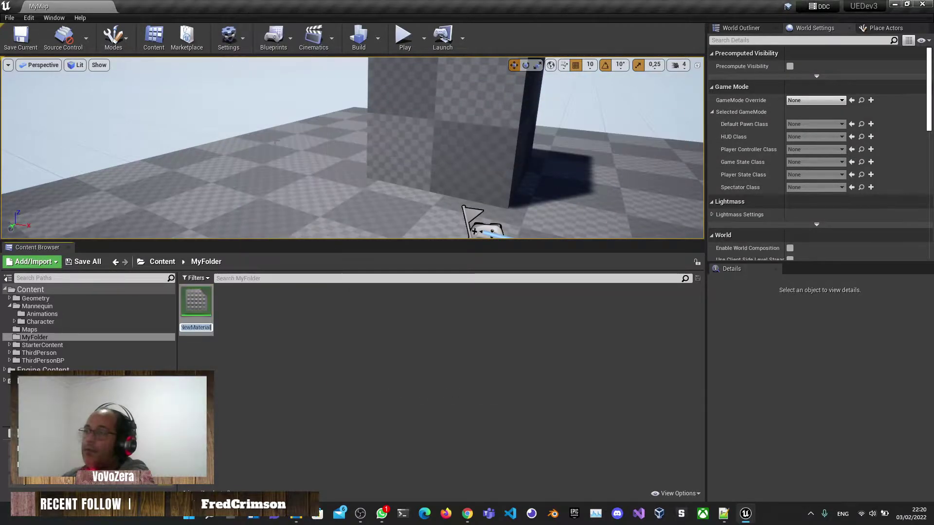
{"action": "left_click", "coordinate": [271, 339]}
{"action": "right_click", "coordinate": [196, 300]}
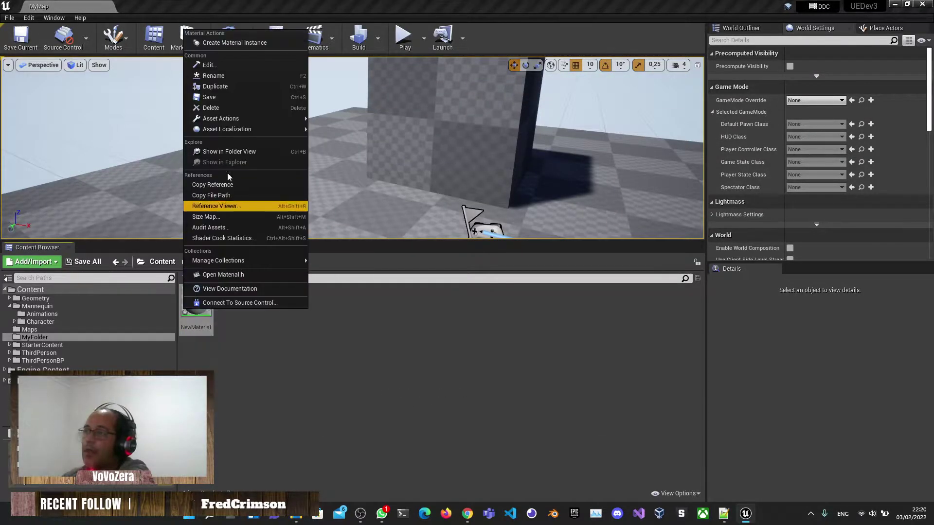
{"action": "left_click", "coordinate": [225, 43]}
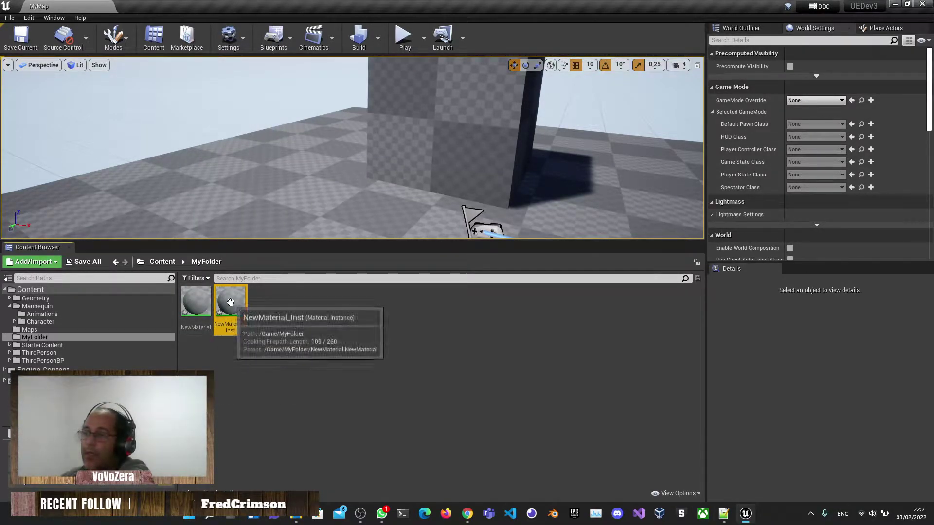
- Move NewMaterial to the Content root and confirm NewMaterial_Inst stayed in MyFolder
{"action": "left_click_drag", "start_coordinate": [203, 304], "coordinate": [48, 288]}
{"action": "left_click", "coordinate": [81, 303]}
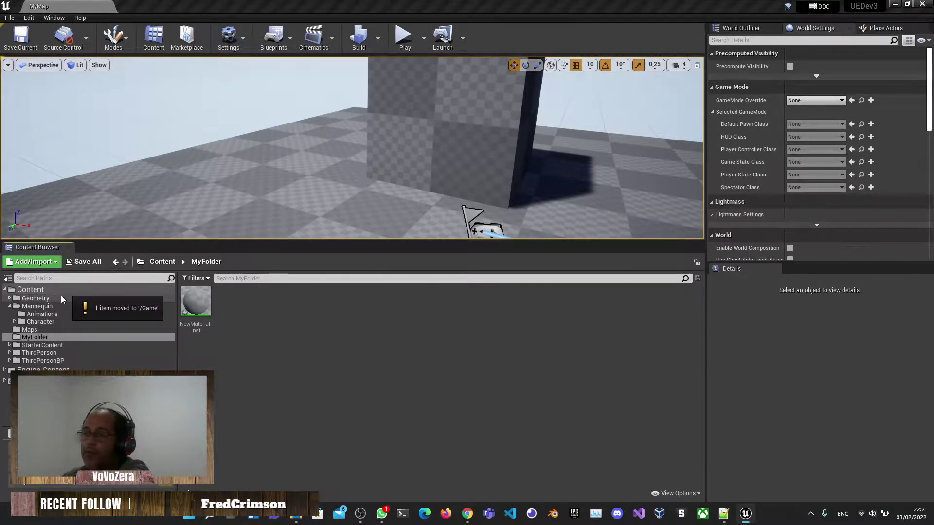
{"action": "left_click", "coordinate": [85, 292]}
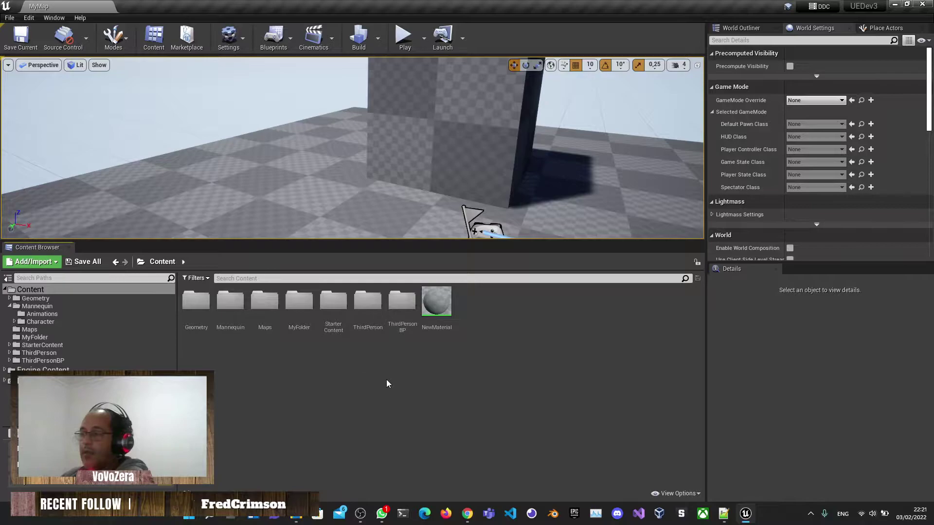
{"action": "left_click", "coordinate": [436, 302]}
{"action": "double_click", "coordinate": [300, 304]}
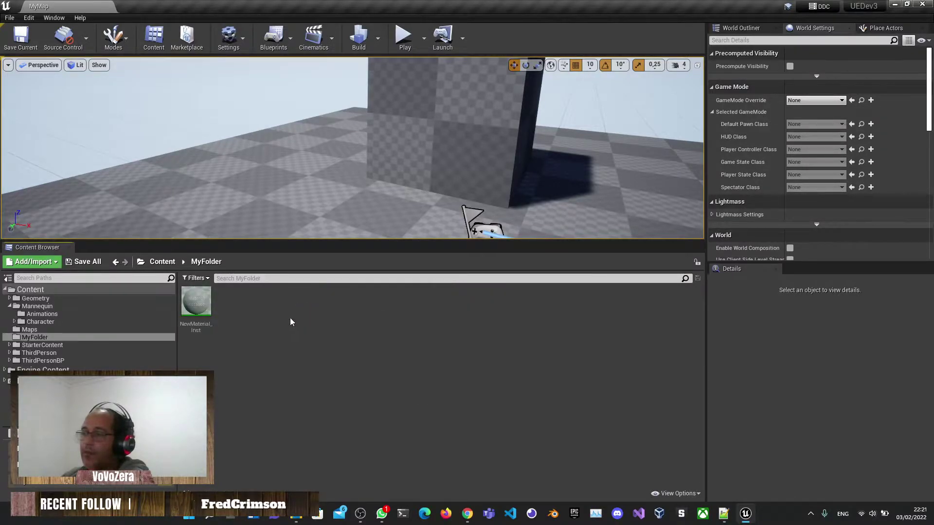
{"action": "left_click", "coordinate": [30, 290]}
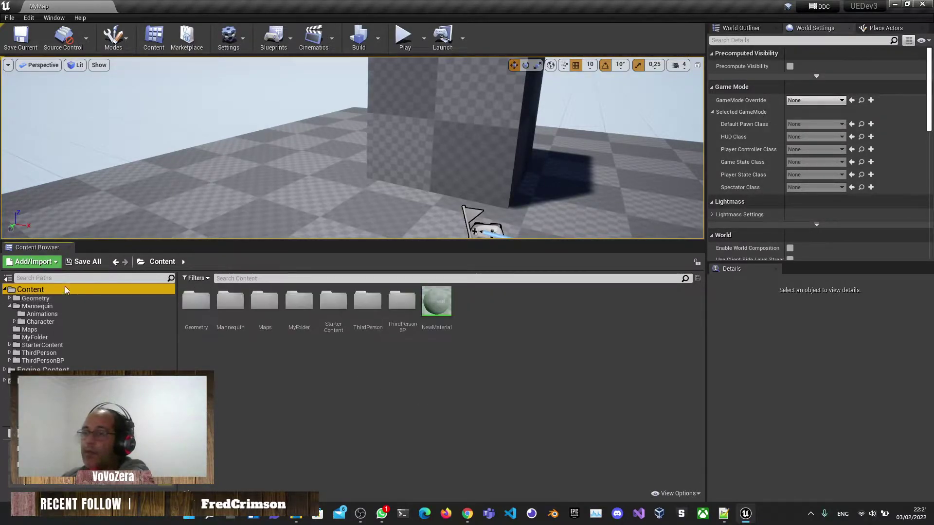
{"action": "left_click", "coordinate": [299, 304]}
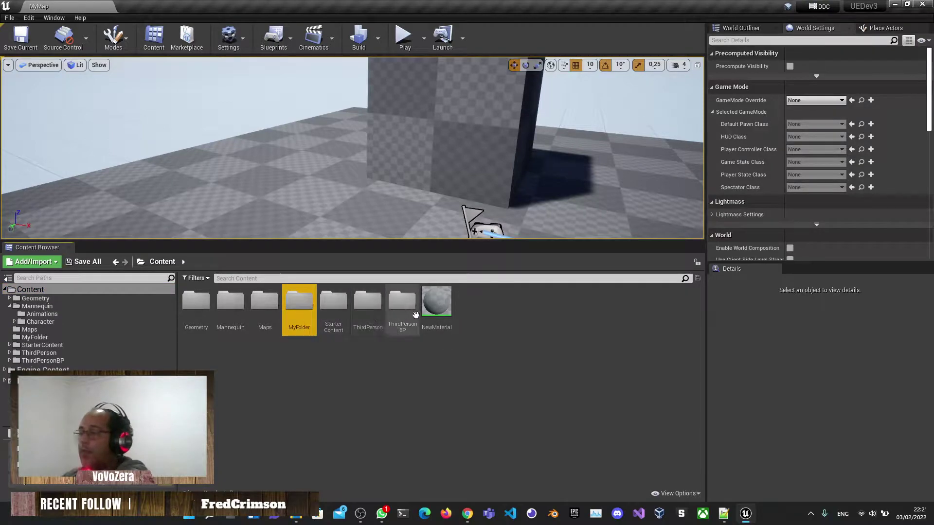
- Try deleting NewMaterial, see its still-referenced warning, and cancel
{"action": "left_click", "coordinate": [438, 304]}
{"action": "key", "text": "Delete"}
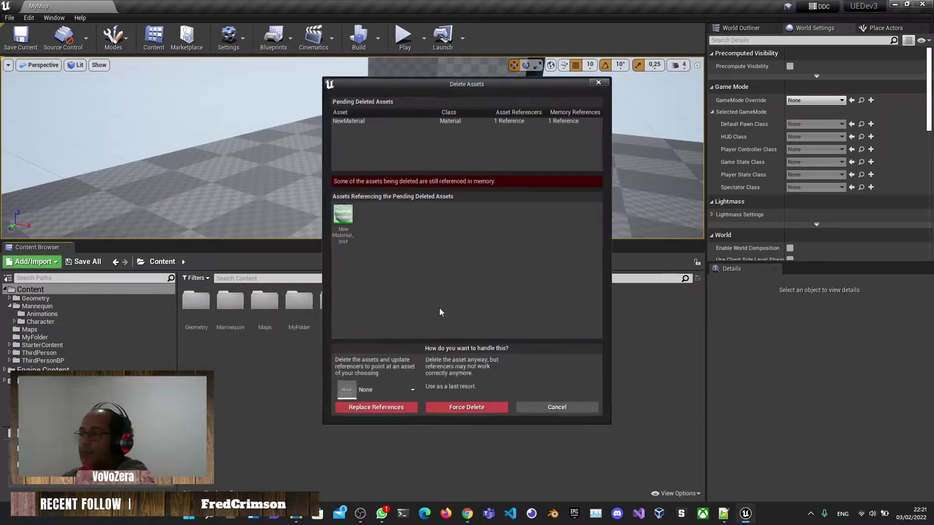
{"action": "mouse_move", "coordinate": [347, 223]}
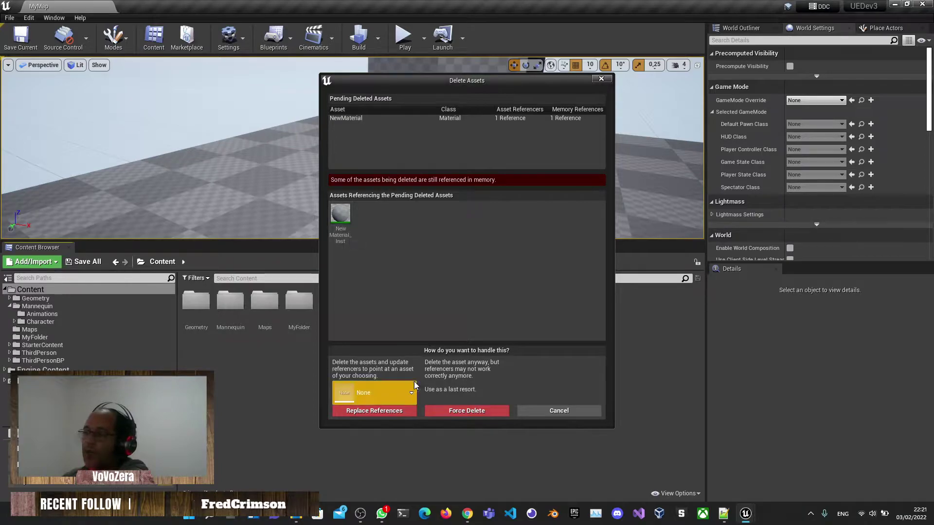
{"action": "left_click", "coordinate": [557, 412]}
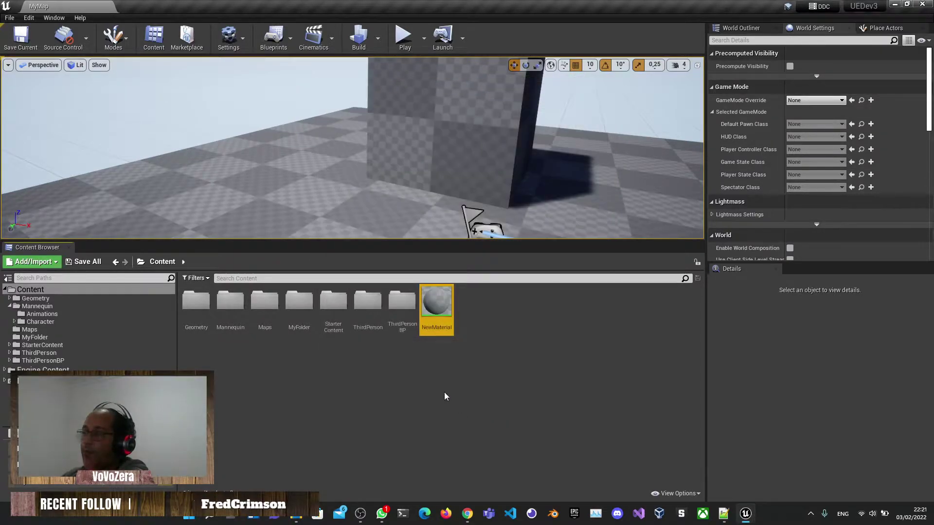
- Create another material instance, NewMaterial_Inst, from NewMaterial in Content
{"action": "right_click", "coordinate": [452, 321]}
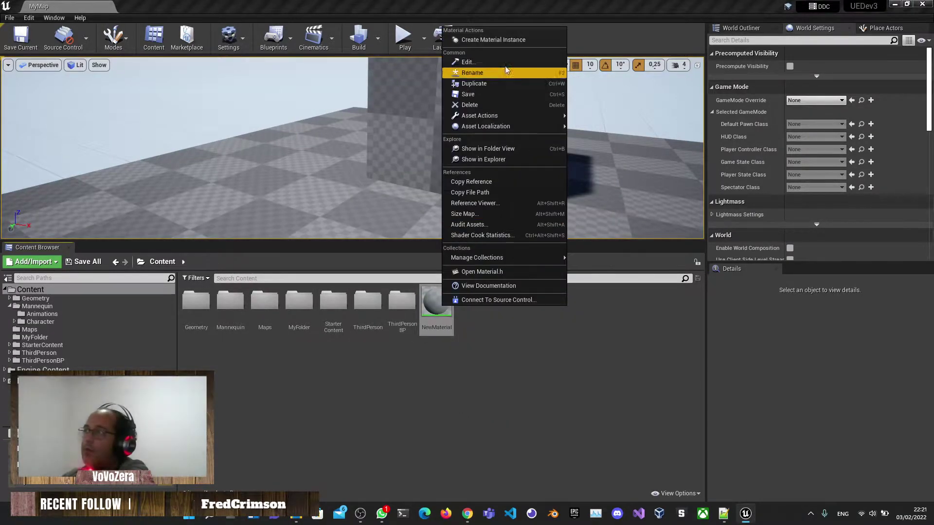
{"action": "left_click", "coordinate": [491, 37]}
{"action": "key", "text": "Return"}
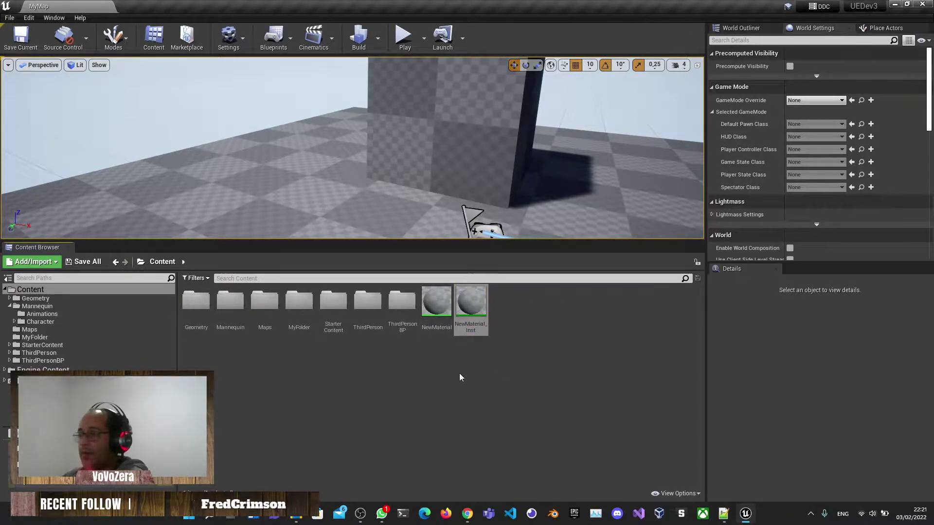
- Delete NewMaterial again, browse the replacement asset list without choosing, then cancel
{"action": "left_click", "coordinate": [436, 309]}
{"action": "key", "text": "Delete"}
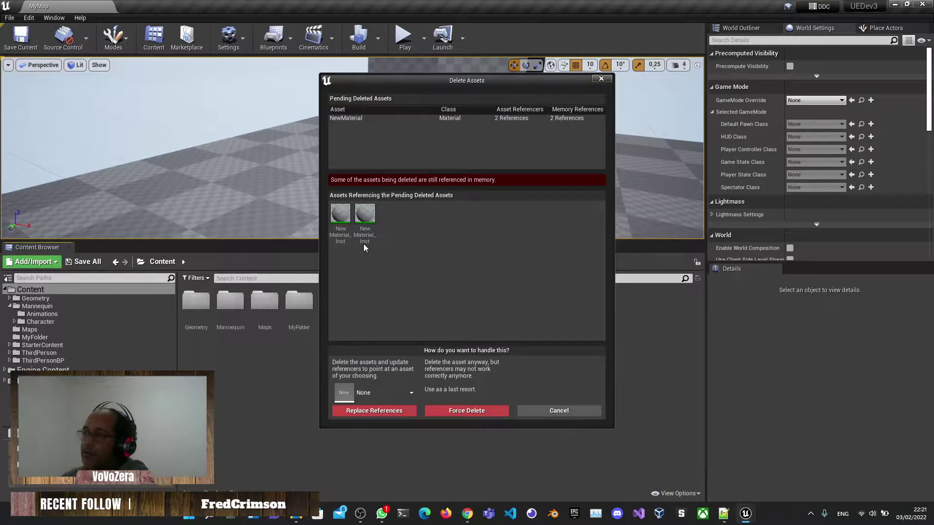
{"action": "left_click", "coordinate": [398, 391]}
{"action": "left_click", "coordinate": [412, 236]}
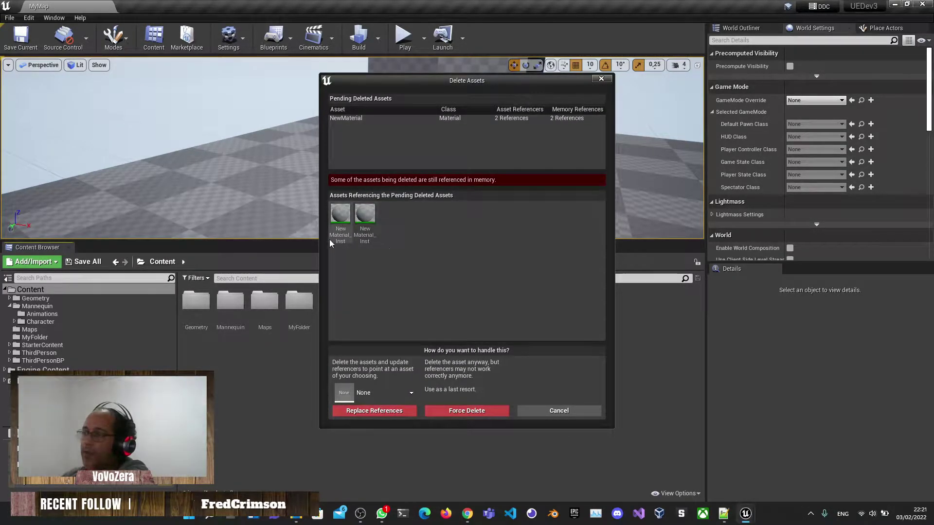
{"action": "left_click", "coordinate": [398, 392]}
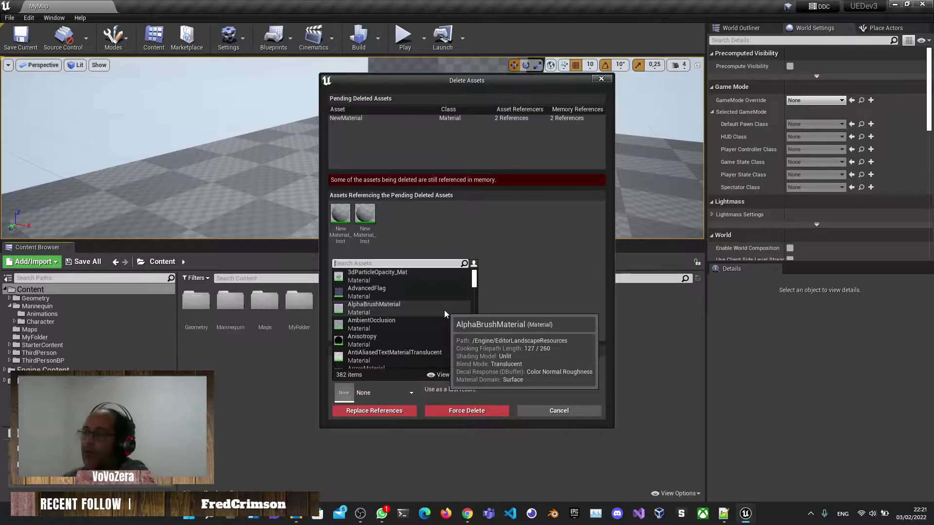
{"action": "left_click", "coordinate": [428, 238]}
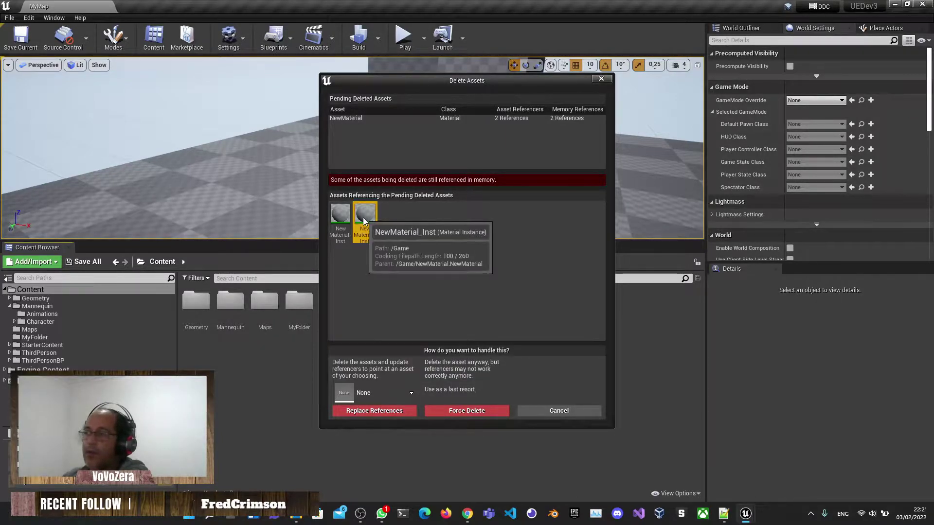
{"action": "left_click", "coordinate": [341, 214]}
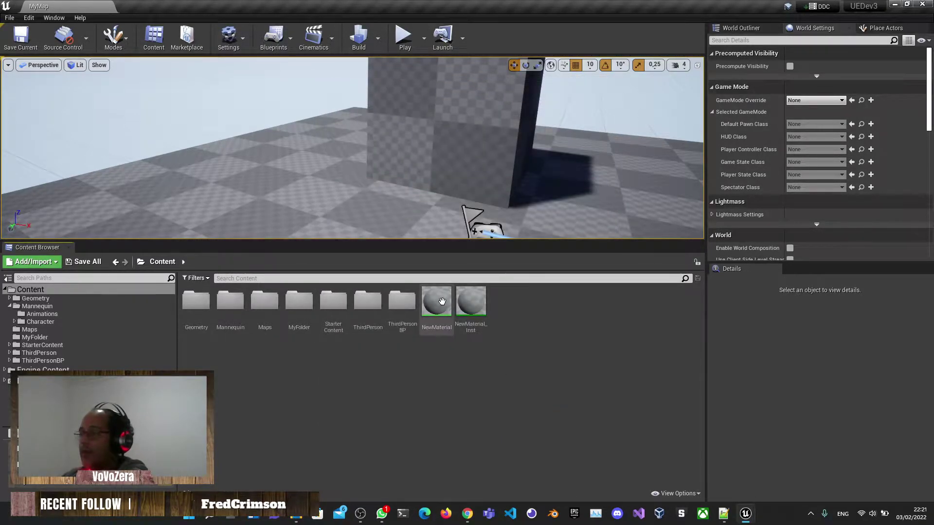
- Create a Particle System in Content, then delete it
{"action": "right_click", "coordinate": [499, 349]}
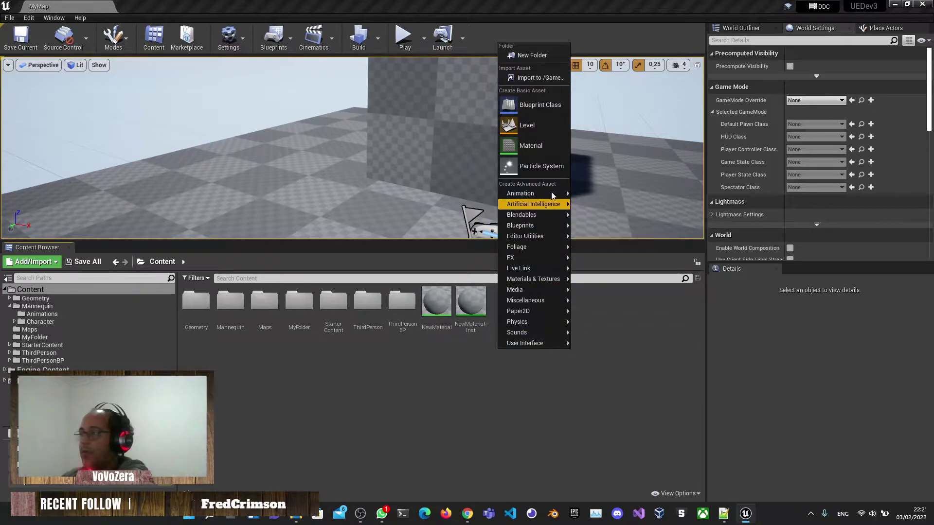
{"action": "left_click", "coordinate": [546, 160]}
{"action": "key", "text": "Delete"}
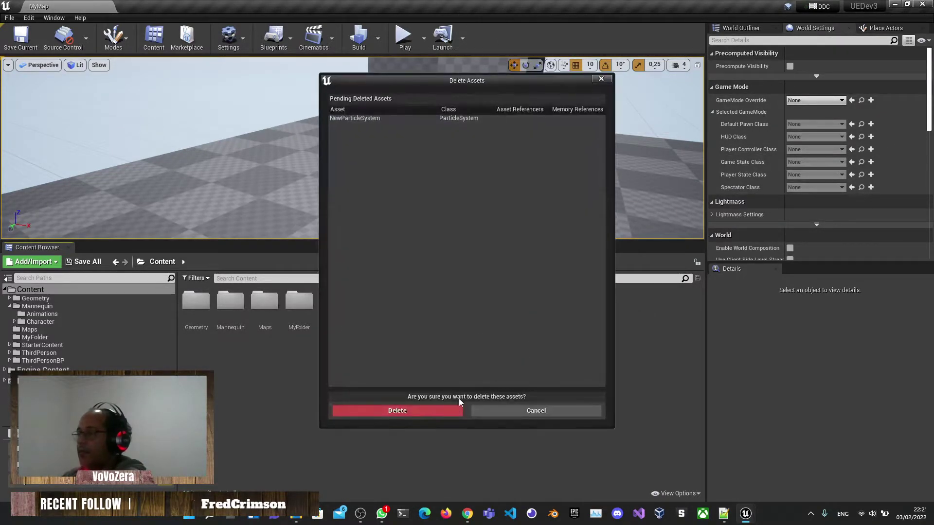
{"action": "left_click", "coordinate": [445, 405]}
- Create a new material named NewMaterial1 in Content
{"action": "right_click", "coordinate": [453, 408]}
{"action": "left_click", "coordinate": [485, 204]}
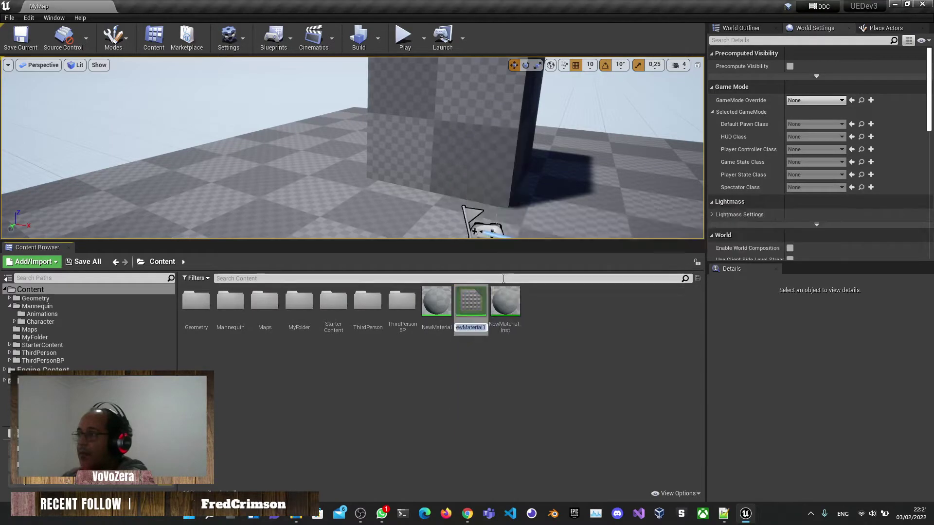
{"action": "key", "text": "Return"}
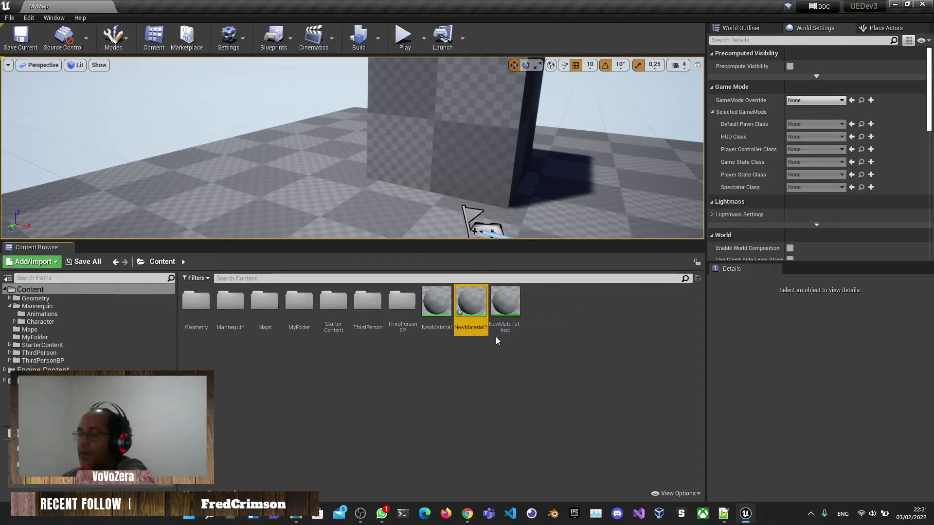
- Delete NewMaterial_Inst and create instance NewMaterial1_Inst from NewMaterial1
{"action": "left_click", "coordinate": [508, 314]}
{"action": "key", "text": "Delete"}
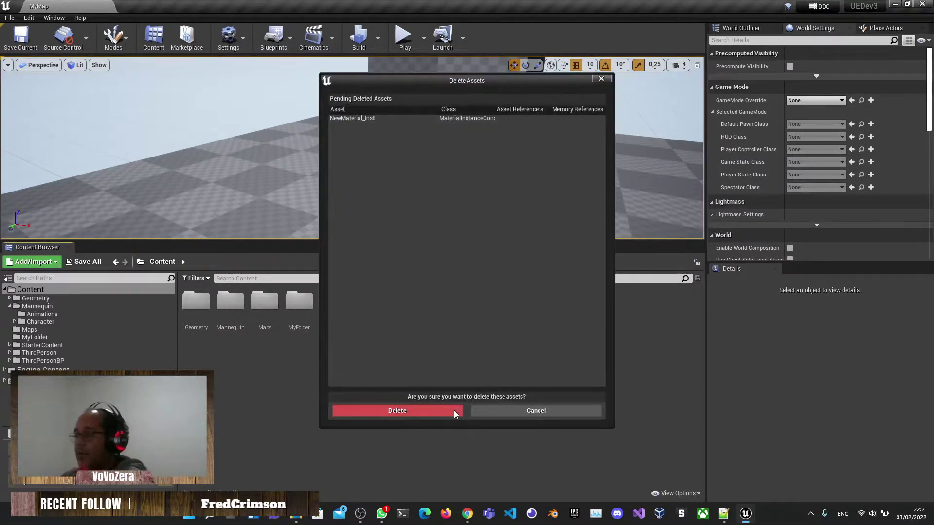
{"action": "left_click", "coordinate": [454, 410]}
{"action": "right_click", "coordinate": [476, 304]}
{"action": "left_click", "coordinate": [519, 35]}
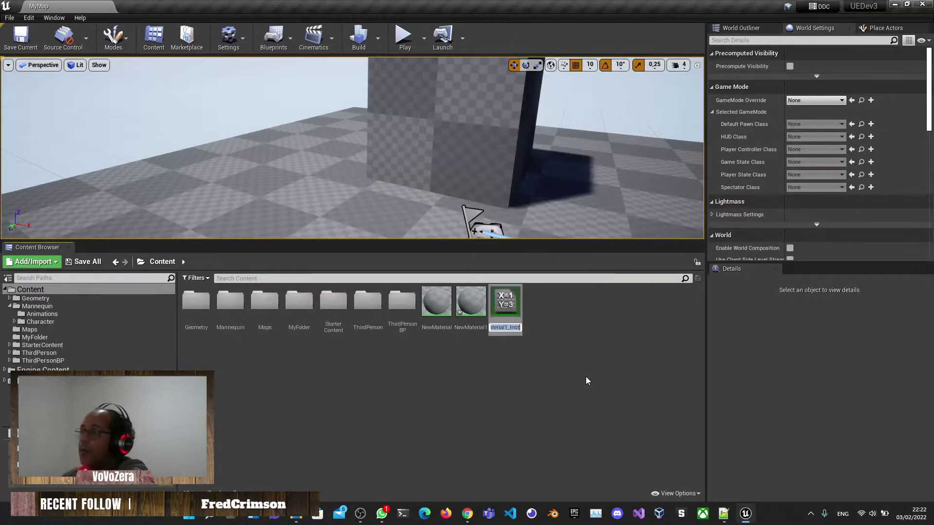
{"action": "key", "text": "Return"}
- Delete NewMaterial, replacing its references with NewMaterial1, and save the changed assets
{"action": "left_click", "coordinate": [436, 304]}
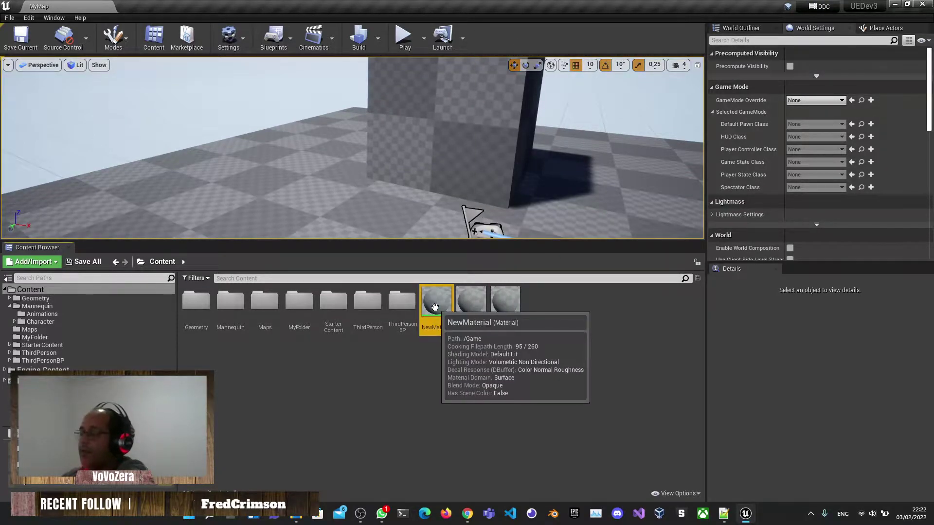
{"action": "key", "text": "Delete"}
{"action": "left_click", "coordinate": [400, 393]}
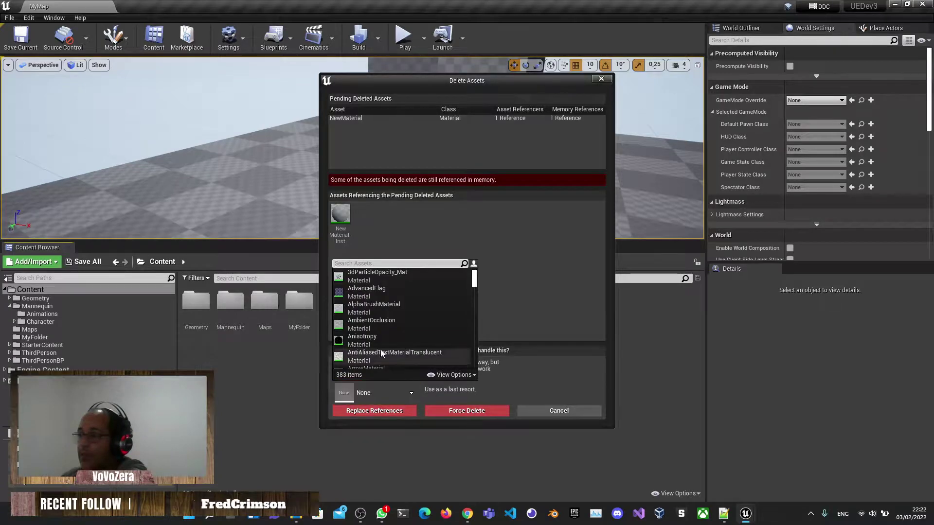
{"action": "type", "text": "N"}
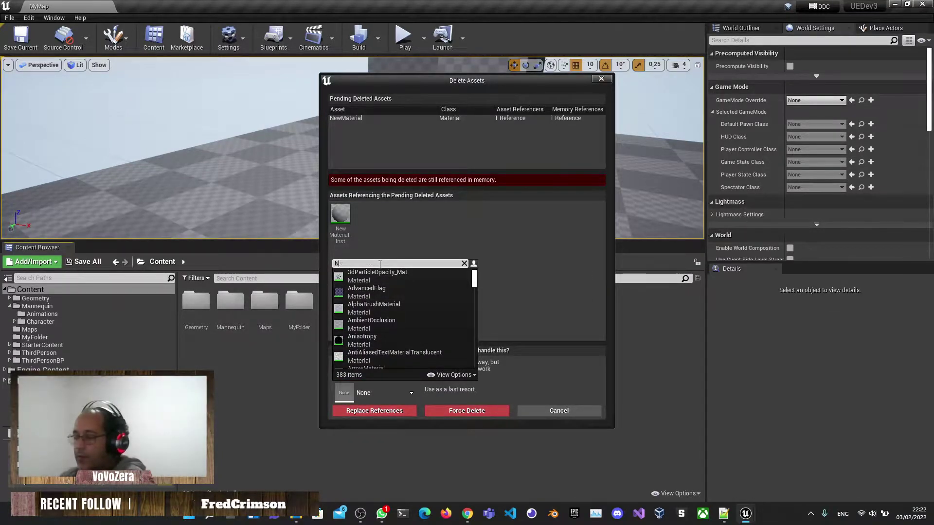
{"action": "type", "text": "ewMa"}
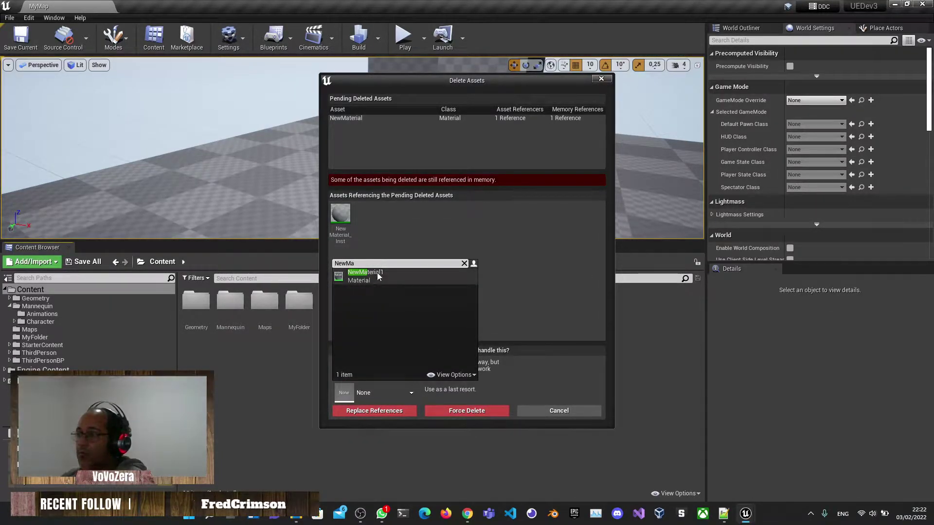
{"action": "left_click", "coordinate": [377, 272]}
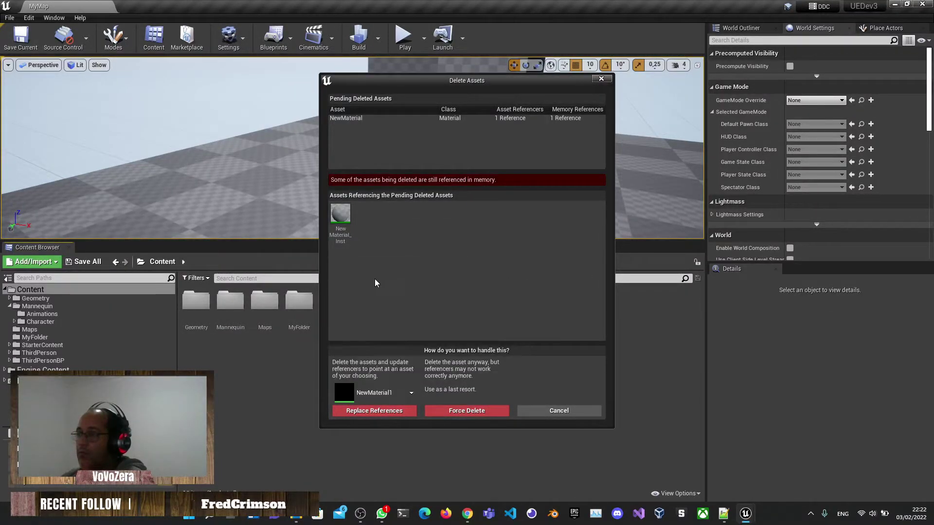
{"action": "left_click", "coordinate": [401, 393]}
{"action": "left_click", "coordinate": [352, 212]}
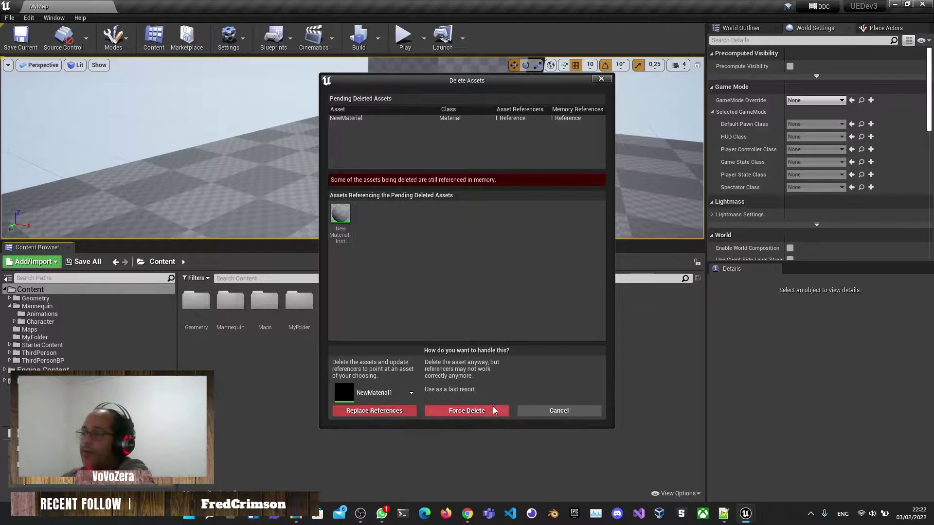
{"action": "left_click", "coordinate": [382, 411]}
{"action": "left_click", "coordinate": [526, 289]}
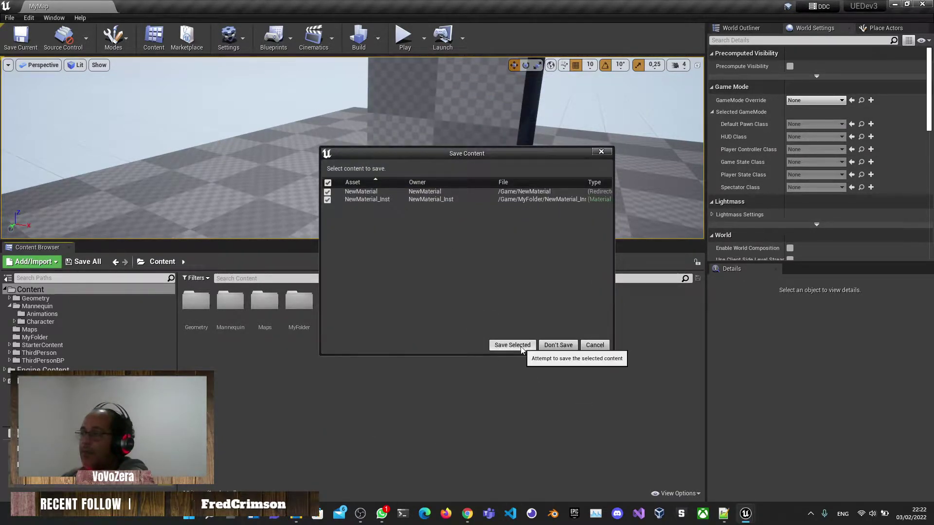
{"action": "left_click", "coordinate": [522, 345]}
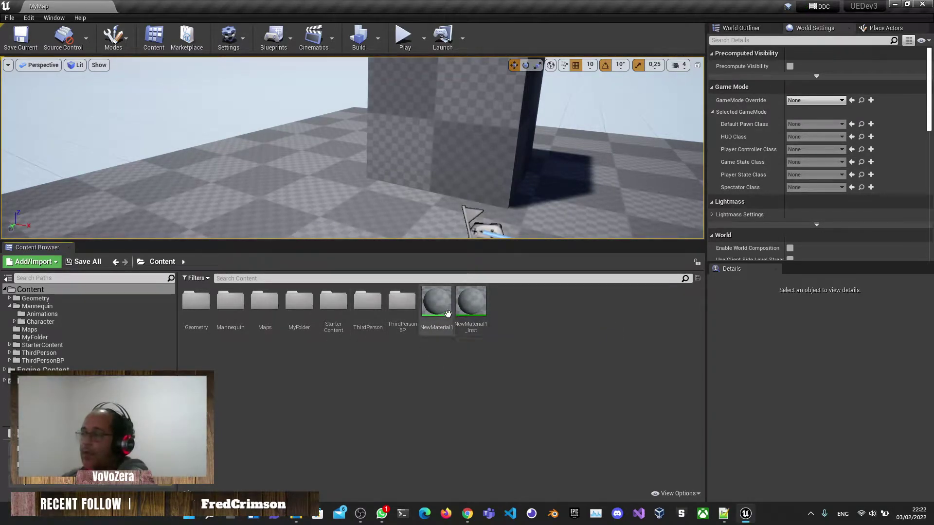
- Check the instance inside MyFolder, then return to the Content root
{"action": "double_click", "coordinate": [298, 302]}
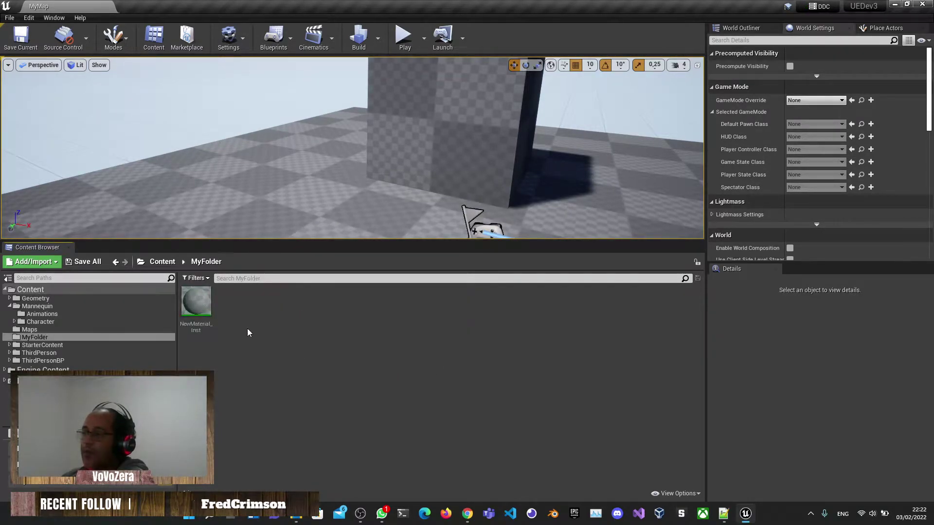
{"action": "left_click", "coordinate": [196, 304]}
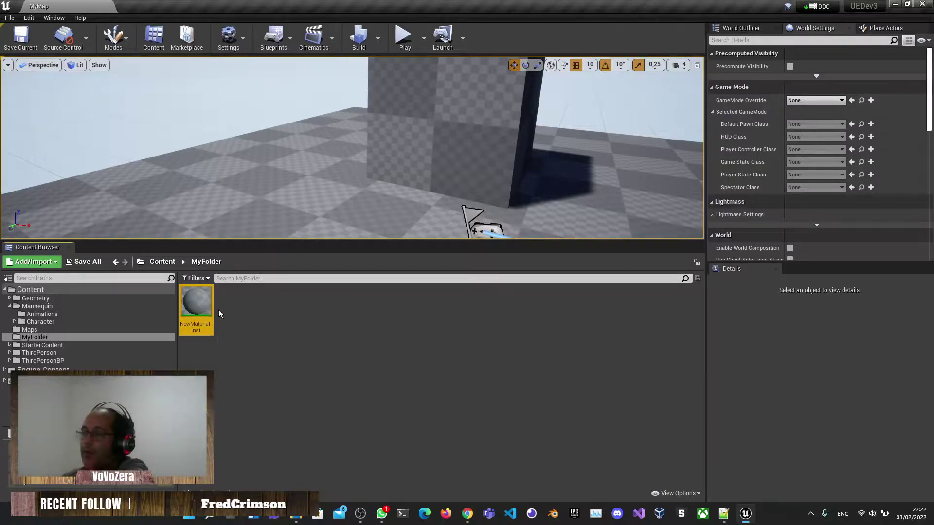
{"action": "left_click", "coordinate": [31, 289]}
{"action": "left_click", "coordinate": [520, 362]}
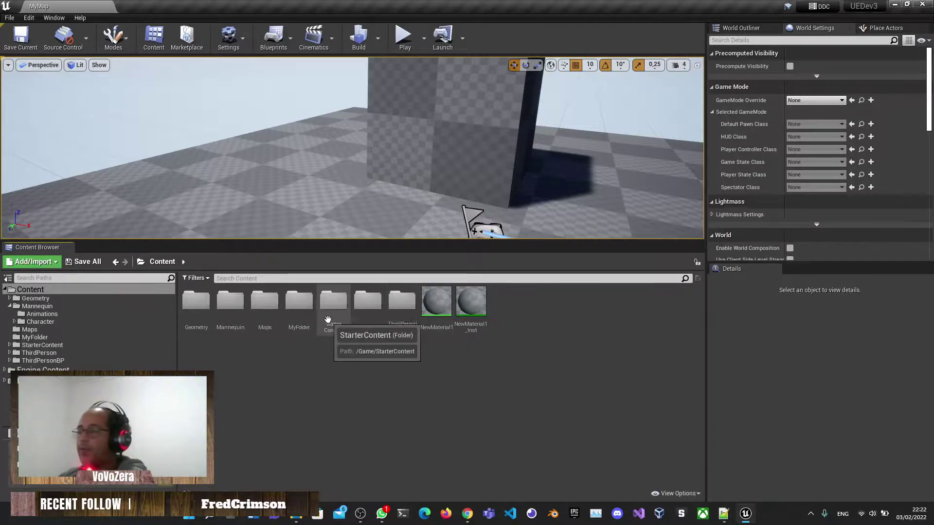
- Delete MyFolder together with its contents
{"action": "left_click", "coordinate": [299, 303]}
{"action": "key", "text": "Delete"}
{"action": "left_click", "coordinate": [330, 345]}
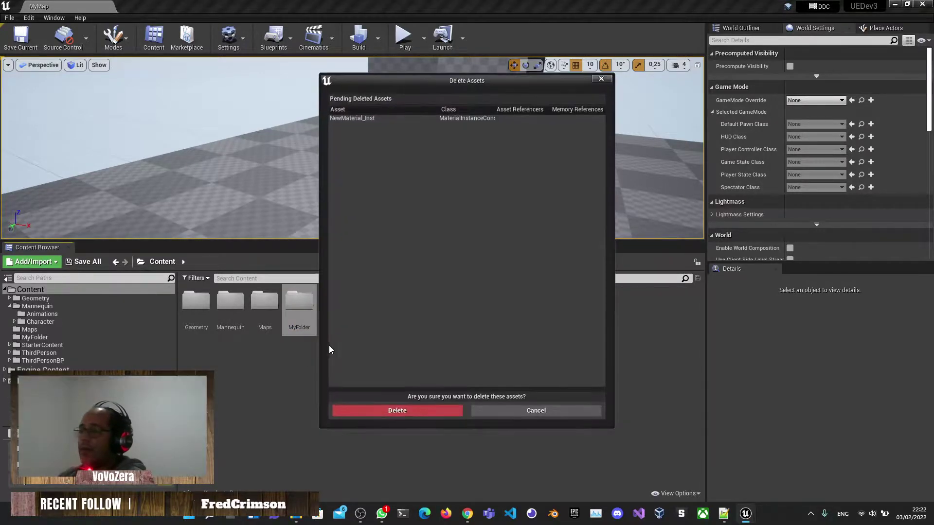
{"action": "left_click", "coordinate": [396, 411]}
- Delete NewMaterial1 and NewMaterial1_Inst from Content
{"action": "left_click", "coordinate": [405, 308]}
{"action": "left_click", "coordinate": [440, 306], "text": "ctrl"}
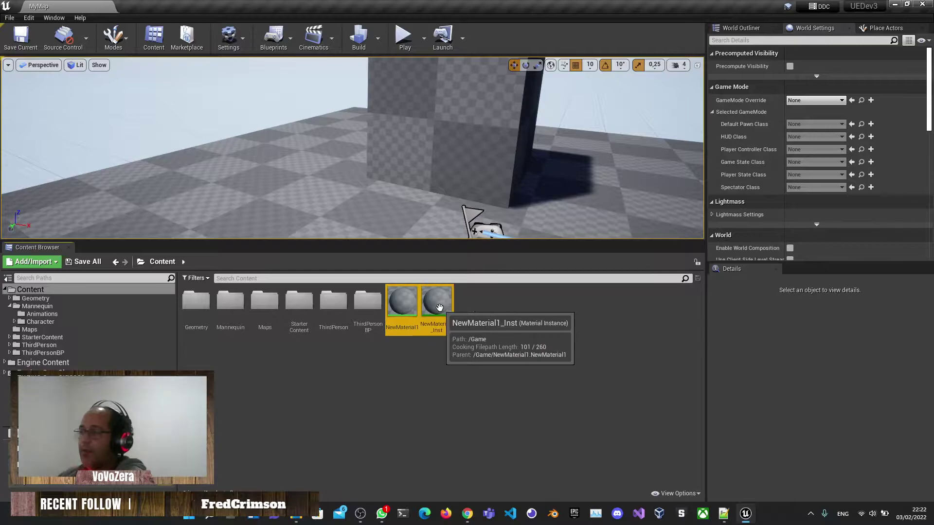
{"action": "key", "text": "Delete"}
{"action": "left_click", "coordinate": [442, 411]}
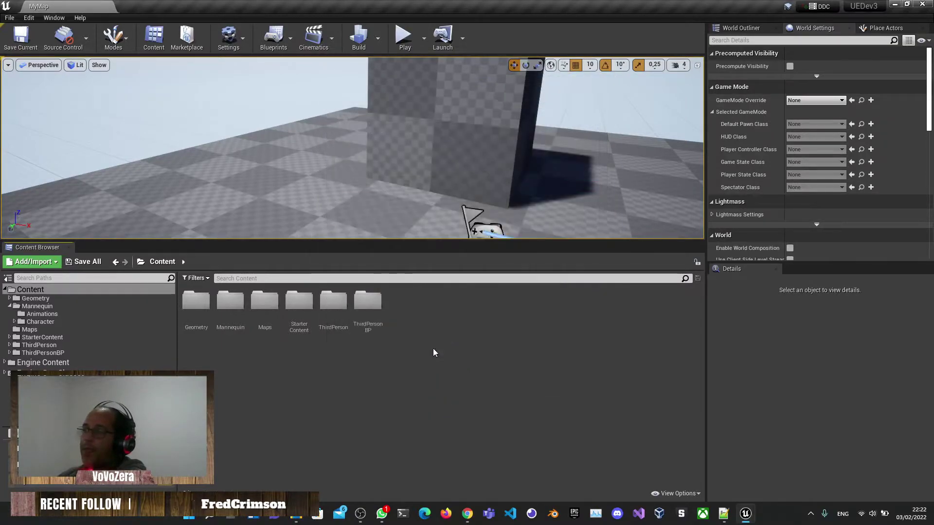
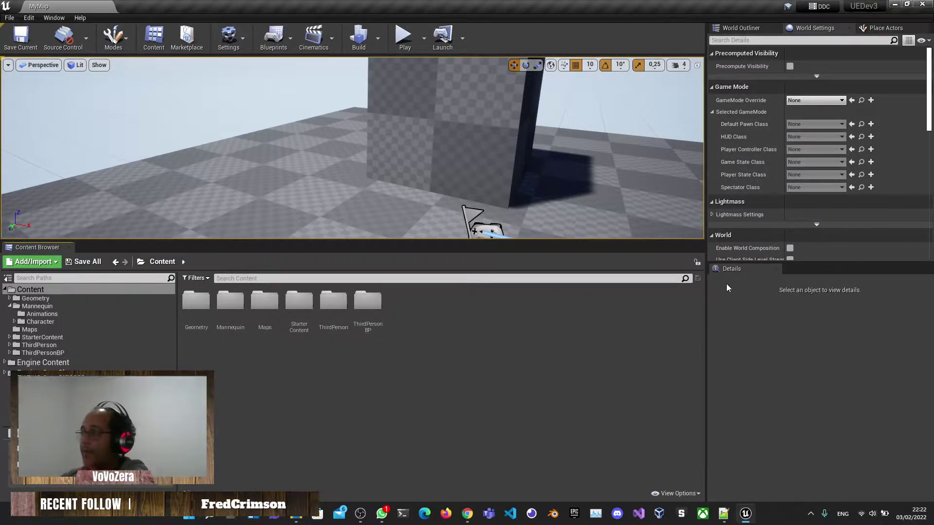
- Select the first box brush and Alt-drag a duplicate, Box2, to its right
{"action": "left_click", "coordinate": [452, 140]}
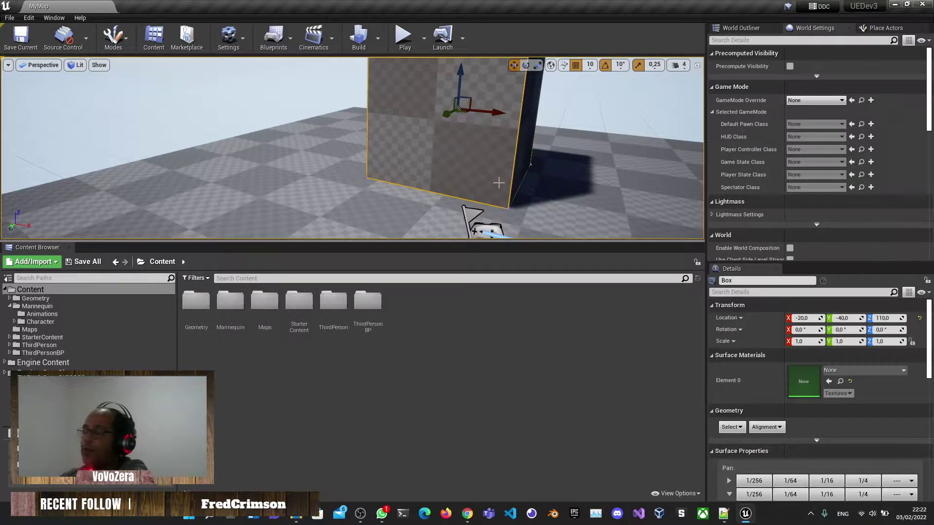
{"action": "key", "text": "f"}
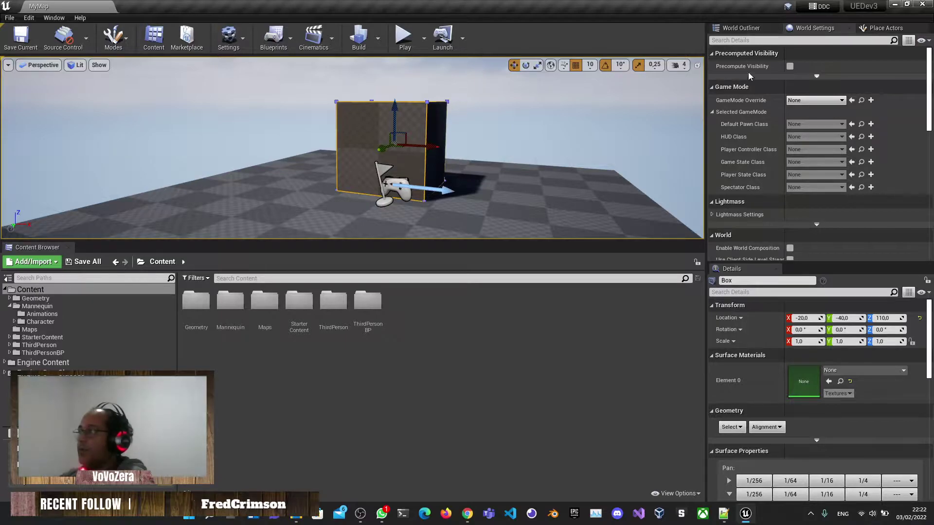
{"action": "left_click", "coordinate": [741, 28]}
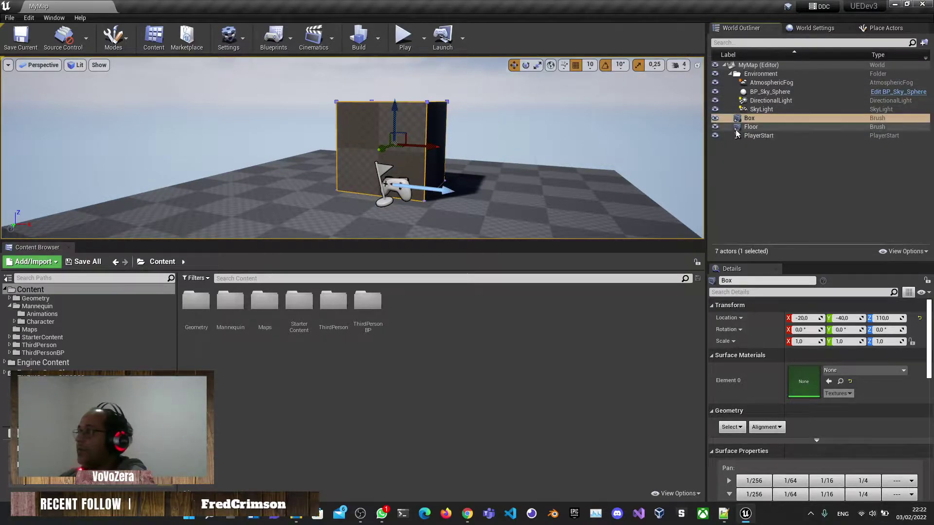
{"action": "left_click_drag", "start_coordinate": [428, 146], "coordinate": [676, 187], "text": "alt"}
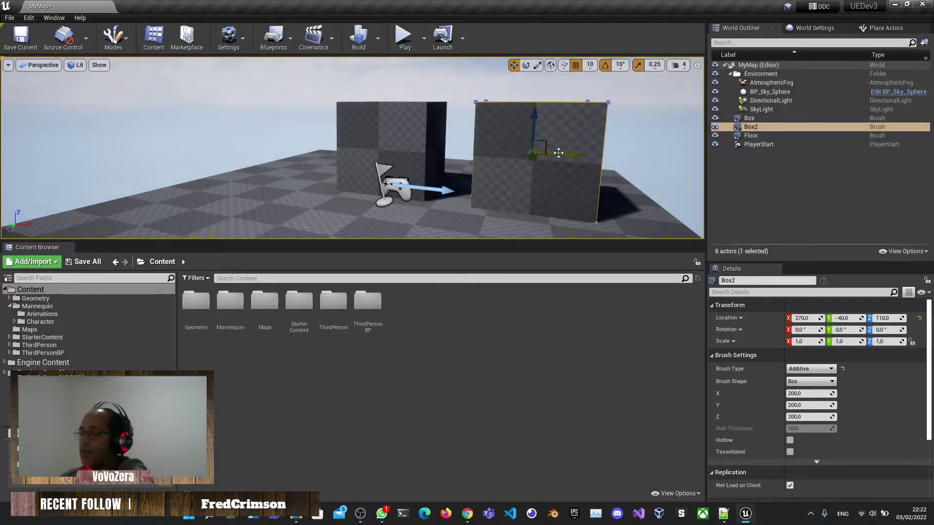
- Scale Box2 to 0.75, undoing the too-small attempt, and lower it toward the floor
{"action": "left_click", "coordinate": [575, 146]}
{"action": "key", "text": "space"}
{"action": "key", "text": "space"}
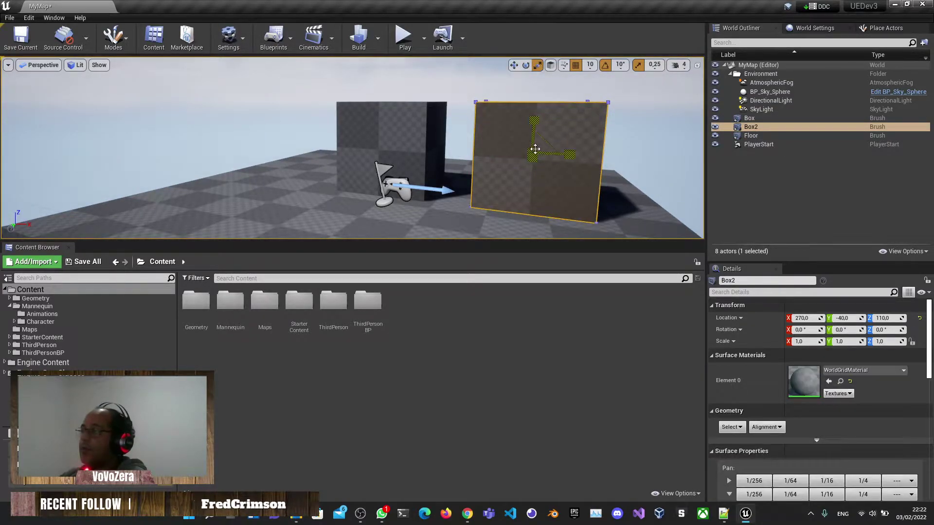
{"action": "right_click_drag", "start_coordinate": [528, 155], "coordinate": [528, 163]}
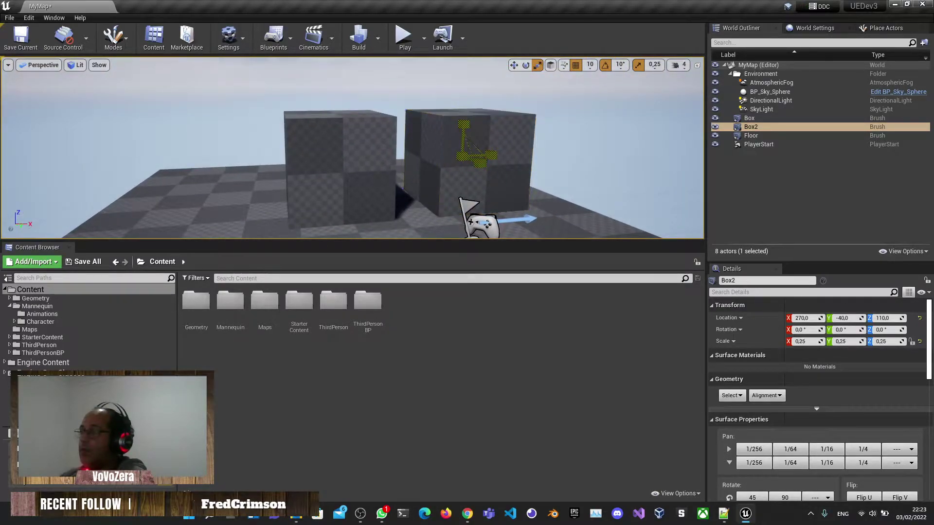
{"action": "left_click_drag", "start_coordinate": [460, 158], "coordinate": [455, 160]}
{"action": "key", "text": "ctrl+z"}
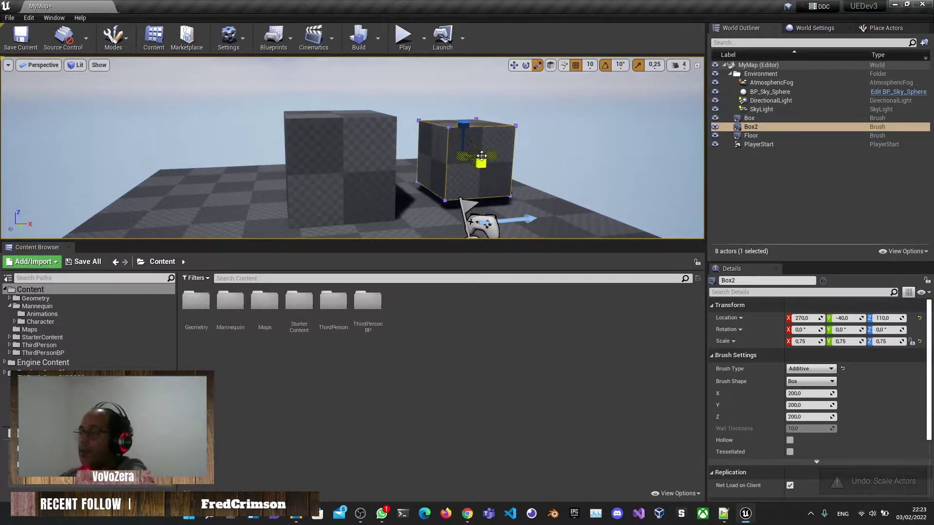
{"action": "left_click_drag", "start_coordinate": [465, 136], "coordinate": [516, 169]}
{"action": "right_click_drag", "start_coordinate": [529, 189], "coordinate": [384, 153]}
{"action": "left_click", "coordinate": [272, 146]}
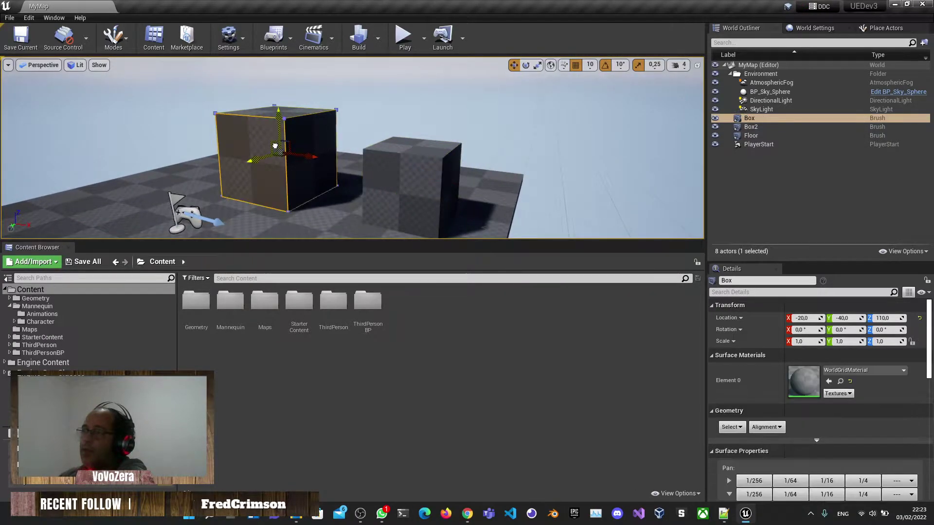
{"action": "right_click", "coordinate": [276, 133]}
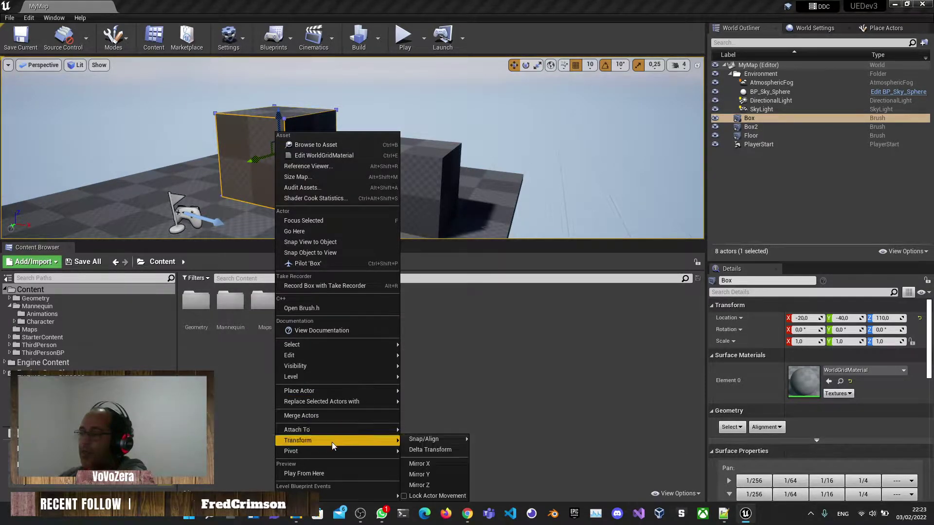
{"action": "mouse_move", "coordinate": [320, 387]}
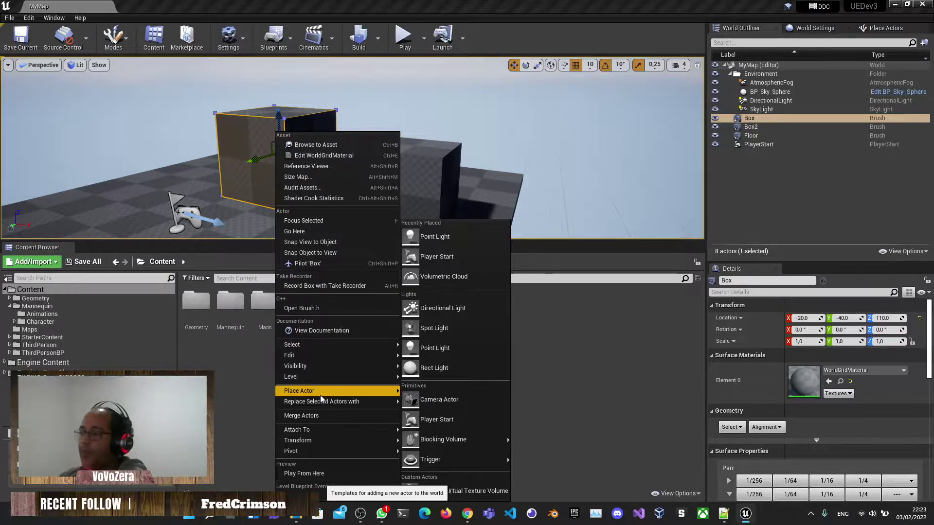
{"action": "left_click", "coordinate": [578, 347]}
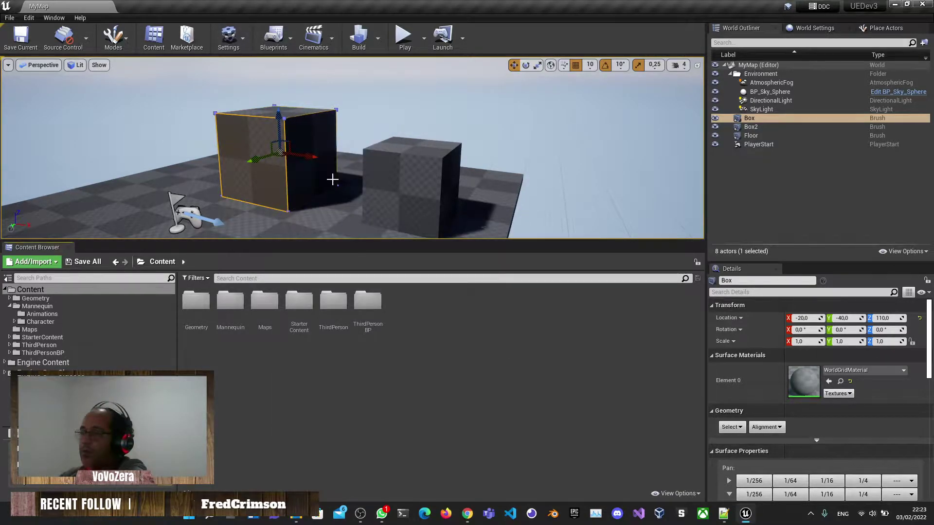
{"action": "right_click", "coordinate": [379, 184]}
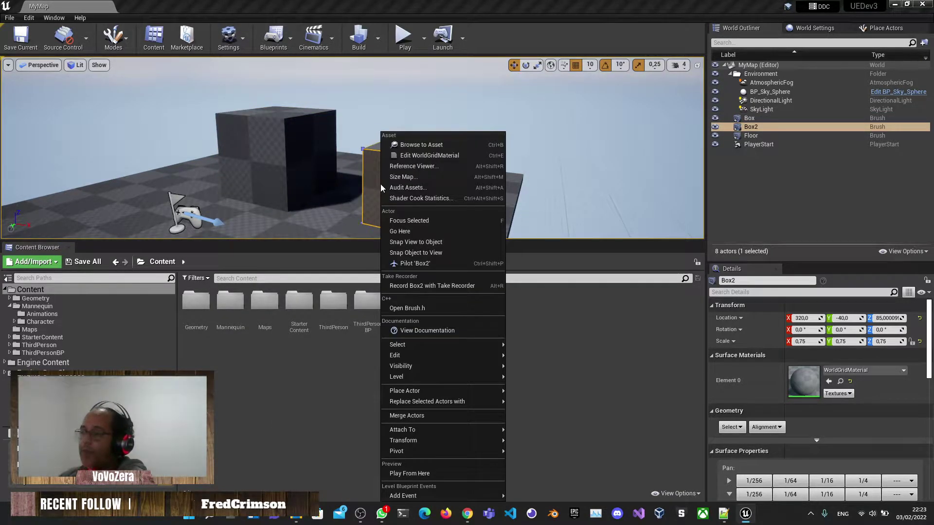
{"action": "mouse_move", "coordinate": [448, 392]}
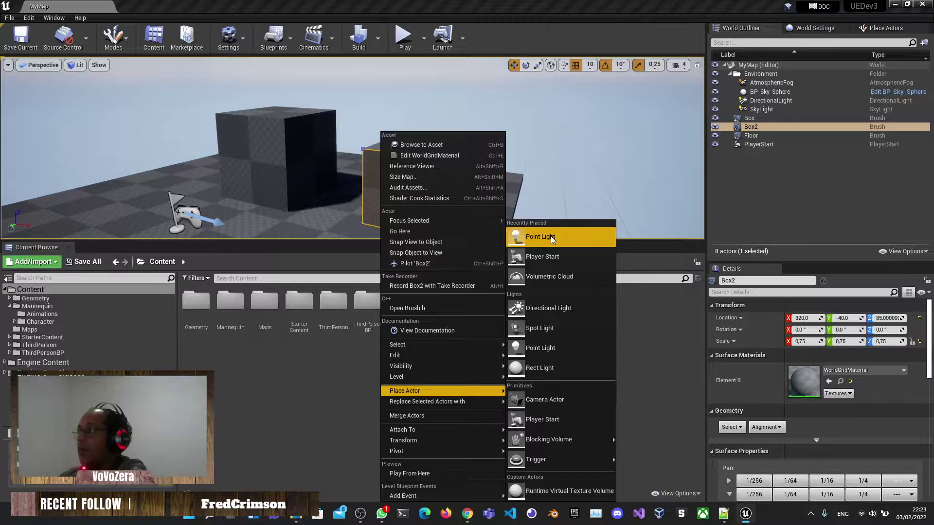
{"action": "key", "text": "Escape"}
{"action": "key", "text": "Escape"}
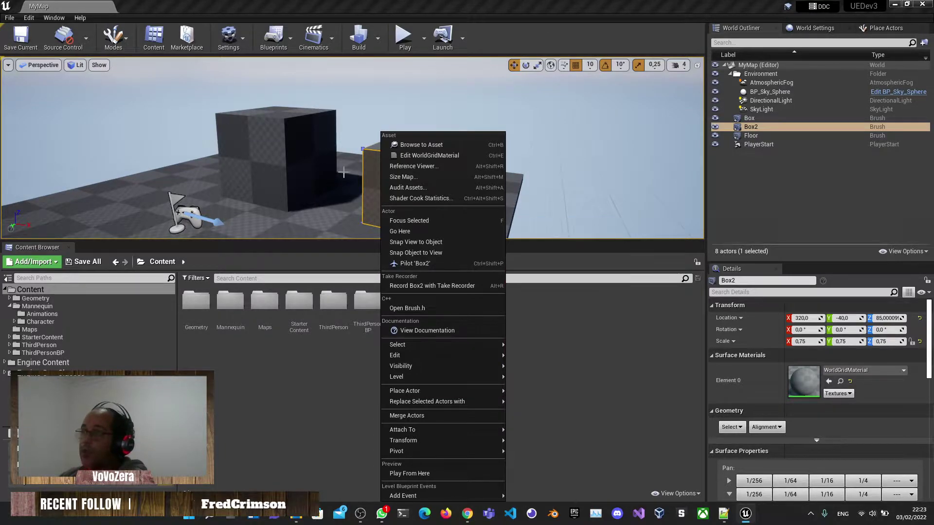
- Raise Box2 above the first box and shift it along its Y axis
{"action": "key", "text": "f"}
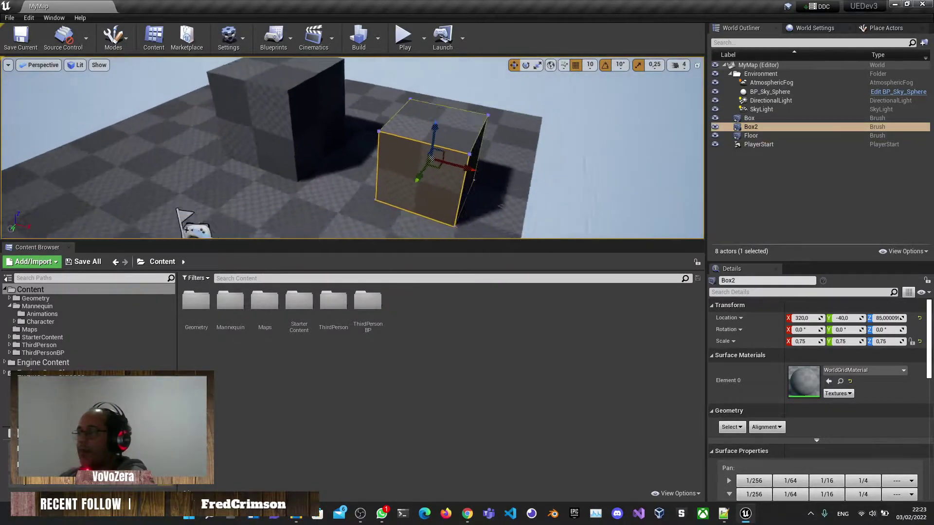
{"action": "left_click_drag", "start_coordinate": [354, 158], "coordinate": [336, 148]}
{"action": "mouse_move", "coordinate": [370, 111]}
{"action": "left_mouse_down"}
{"action": "mouse_move", "coordinate": [367, 73]}
{"action": "mouse_move", "coordinate": [380, 97]}
{"action": "mouse_move", "coordinate": [338, 88]}
{"action": "mouse_move", "coordinate": [341, 125]}
{"action": "left_mouse_up"}
{"action": "key", "text": "f"}
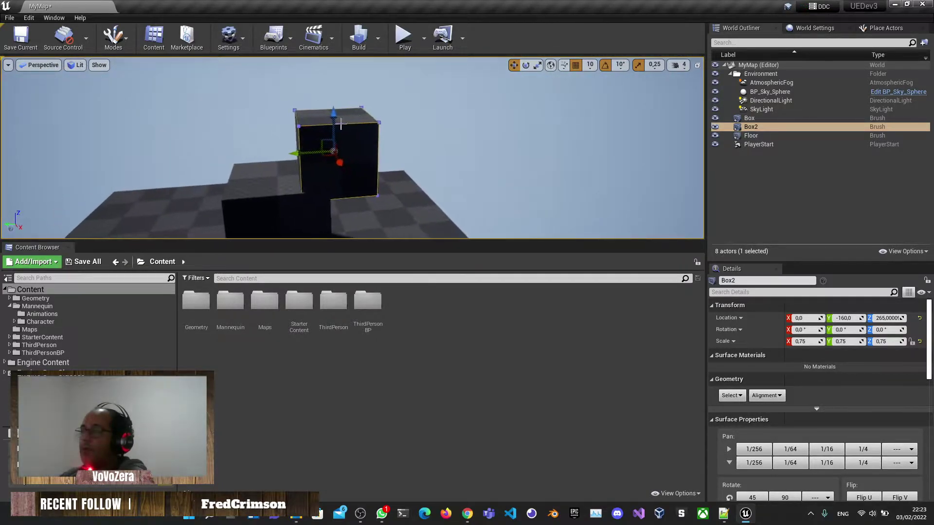
{"action": "left_click_drag", "start_coordinate": [233, 162], "coordinate": [230, 162]}
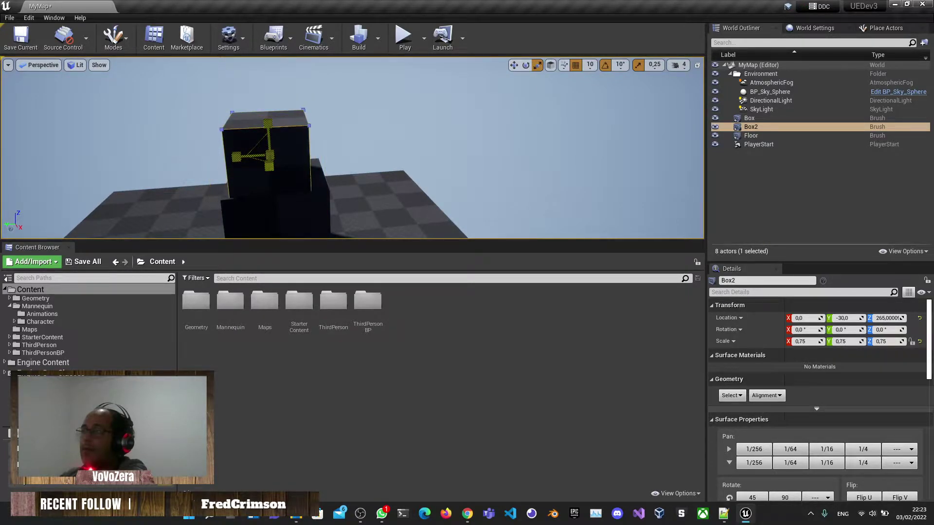
- Set grid snapping to 1, scale Box2 to about 0.51 without scale snapping, and raise it higher
{"action": "left_click", "coordinate": [590, 65]}
{"action": "left_click", "coordinate": [598, 90]}
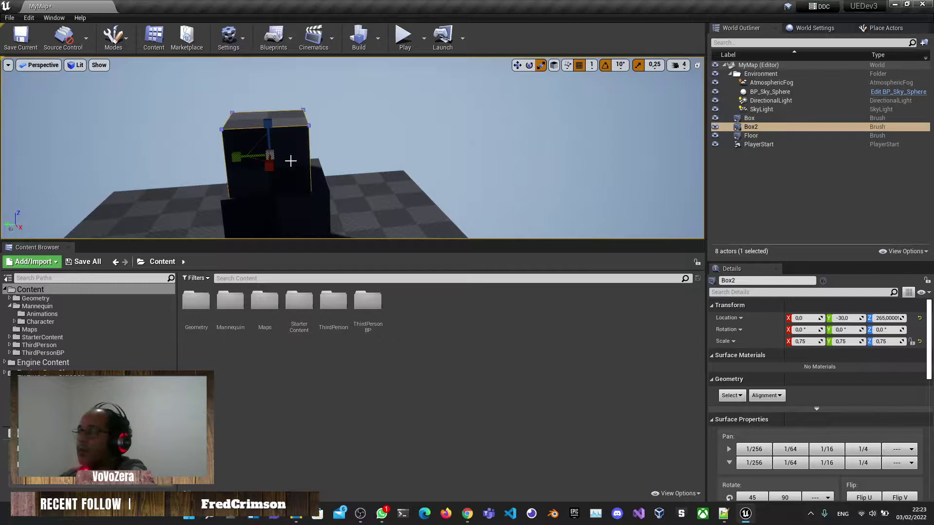
{"action": "left_click_drag", "start_coordinate": [236, 156], "coordinate": [237, 156]}
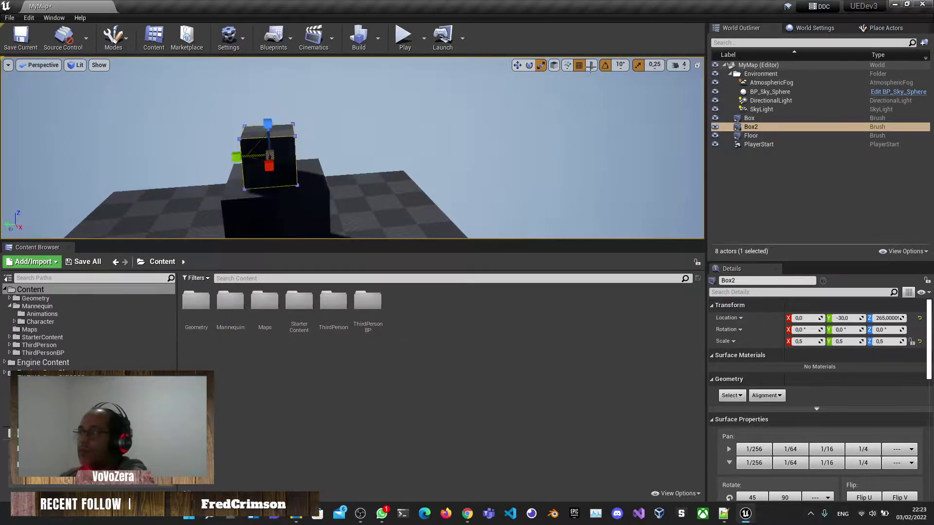
{"action": "left_click", "coordinate": [635, 68]}
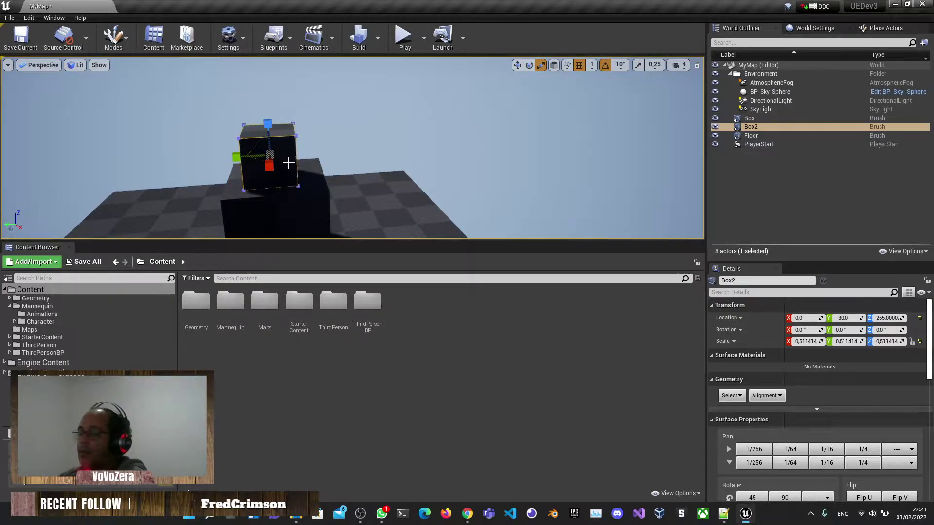
{"action": "right_click_drag", "start_coordinate": [288, 163], "coordinate": [290, 137]}
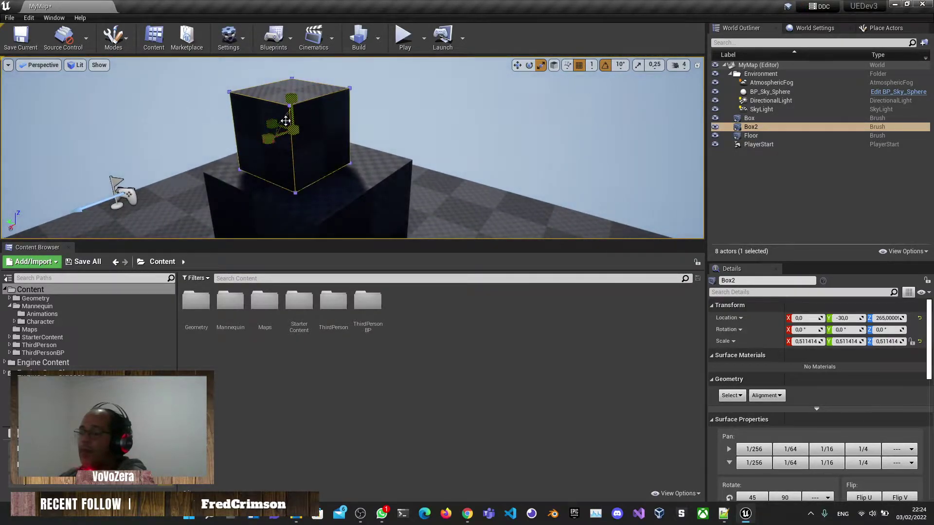
{"action": "left_click_drag", "start_coordinate": [294, 114], "coordinate": [294, 65]}
{"action": "right_click_drag", "start_coordinate": [297, 68], "coordinate": [316, 53]}
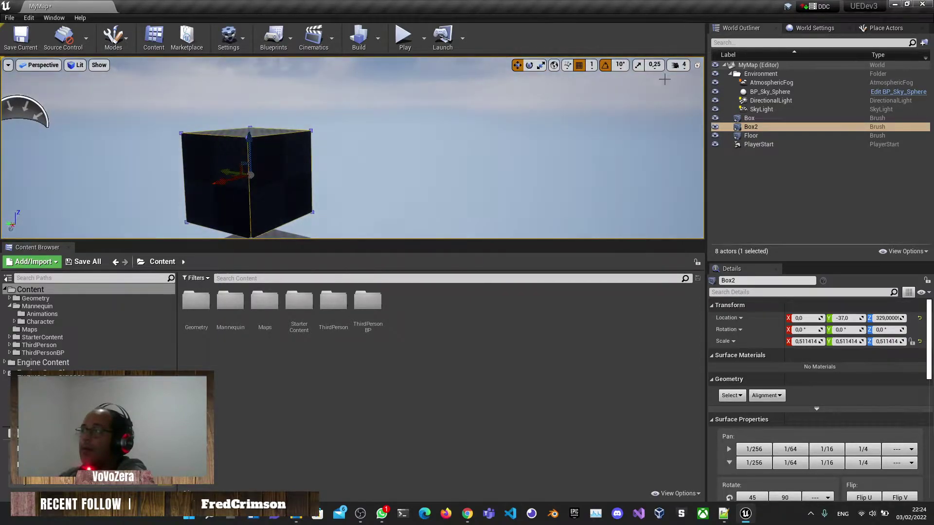
{"action": "left_click", "coordinate": [638, 65]}
- Nudge Box2 along X and Y to centre it above the first box at Z 329
{"action": "right_click_drag", "start_coordinate": [462, 146], "coordinate": [423, 137]}
{"action": "left_click_drag", "start_coordinate": [417, 118], "coordinate": [452, 130]}
{"action": "right_click_drag", "start_coordinate": [452, 130], "coordinate": [445, 148]}
{"action": "left_click_drag", "start_coordinate": [284, 120], "coordinate": [285, 121]}
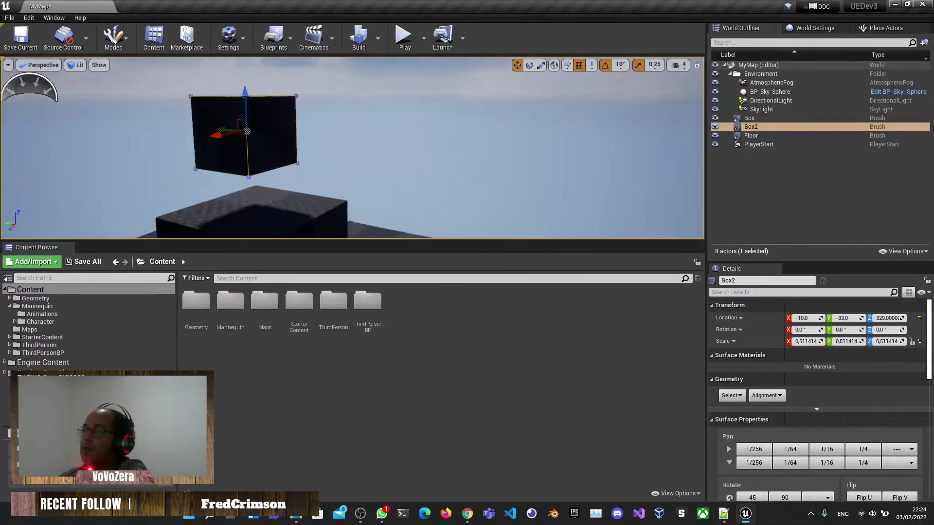
{"action": "right_click_drag", "start_coordinate": [120, 231], "coordinate": [149, 224]}
- Try placing a separate spot light and deleting Box2, then undo both changes
{"action": "right_click", "coordinate": [399, 89]}
{"action": "mouse_move", "coordinate": [452, 323]}
{"action": "mouse_move", "coordinate": [438, 346]}
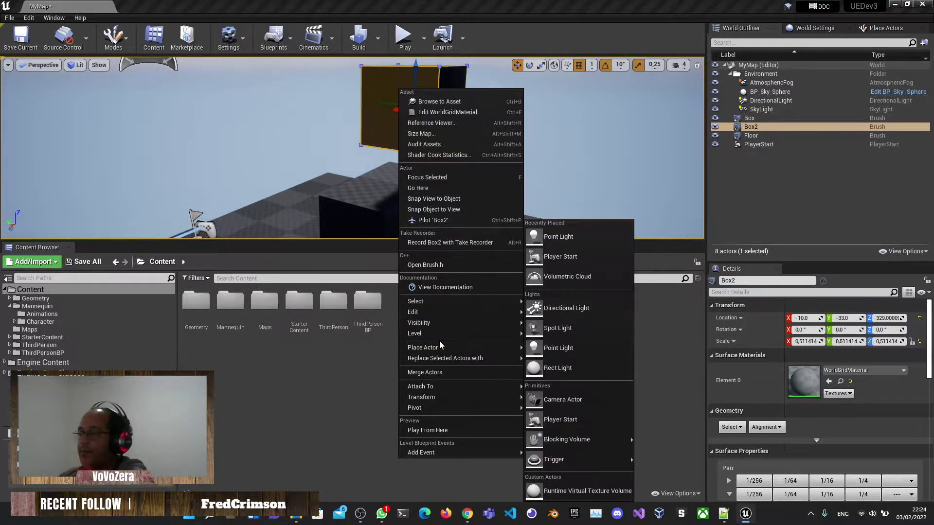
{"action": "left_click", "coordinate": [563, 331]}
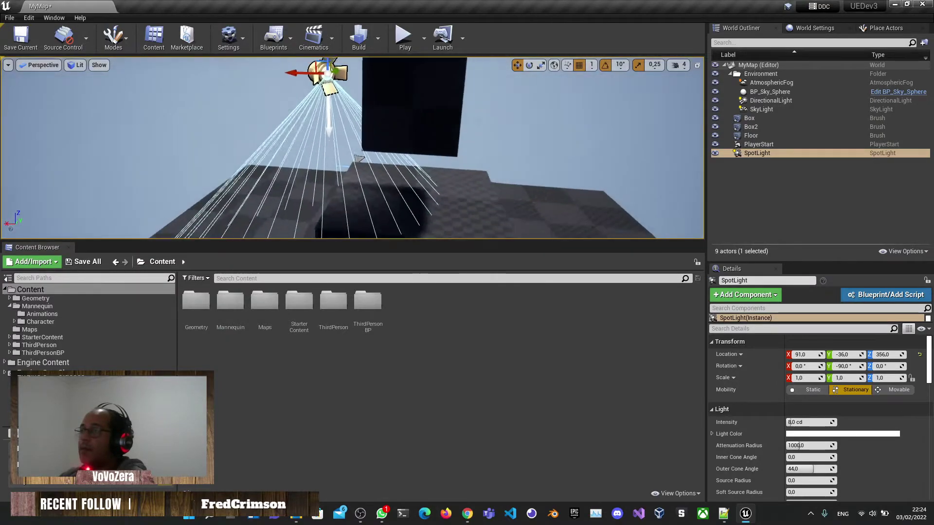
{"action": "left_click", "coordinate": [396, 109]}
{"action": "key", "text": "Delete"}
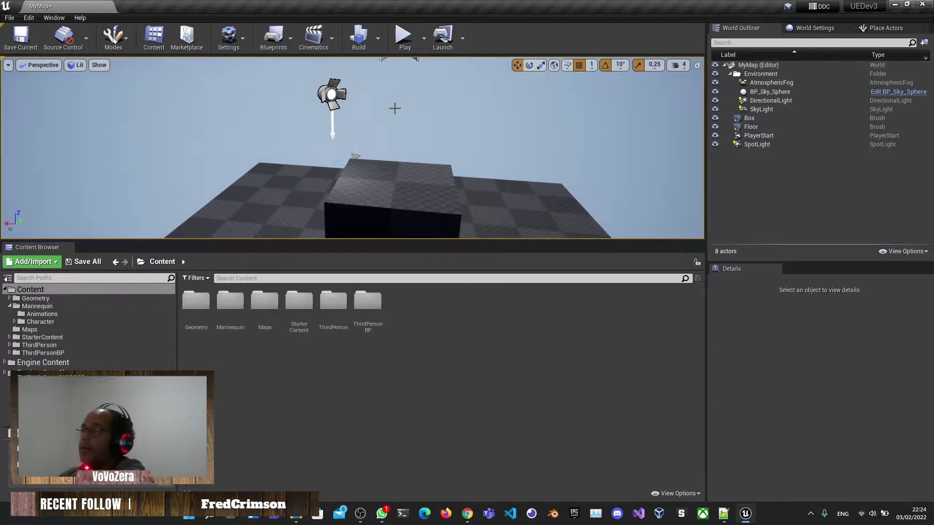
{"action": "key", "text": "ctrl+z"}
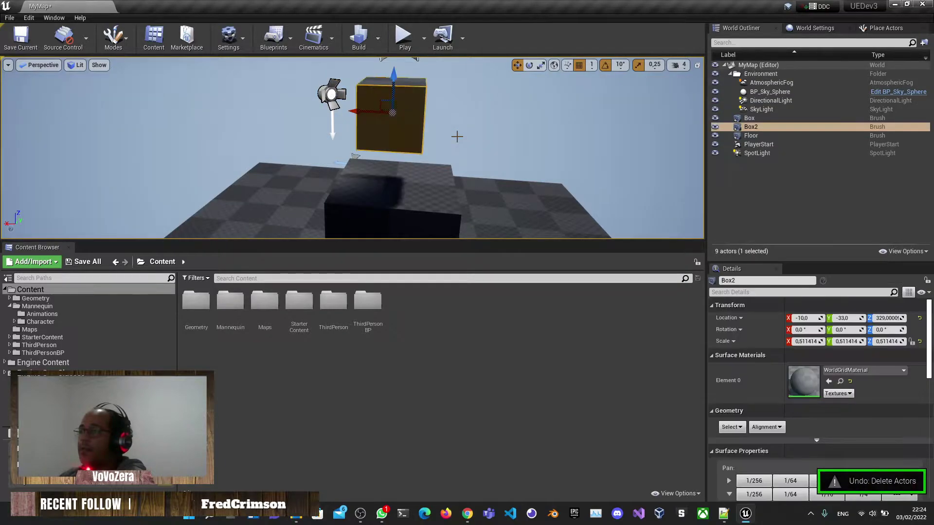
{"action": "key", "text": "ctrl+z"}
{"action": "key", "text": "ctrl+z"}
- Replace Box2 with a Spot Light shining down onto the first box
{"action": "right_click", "coordinate": [394, 120]}
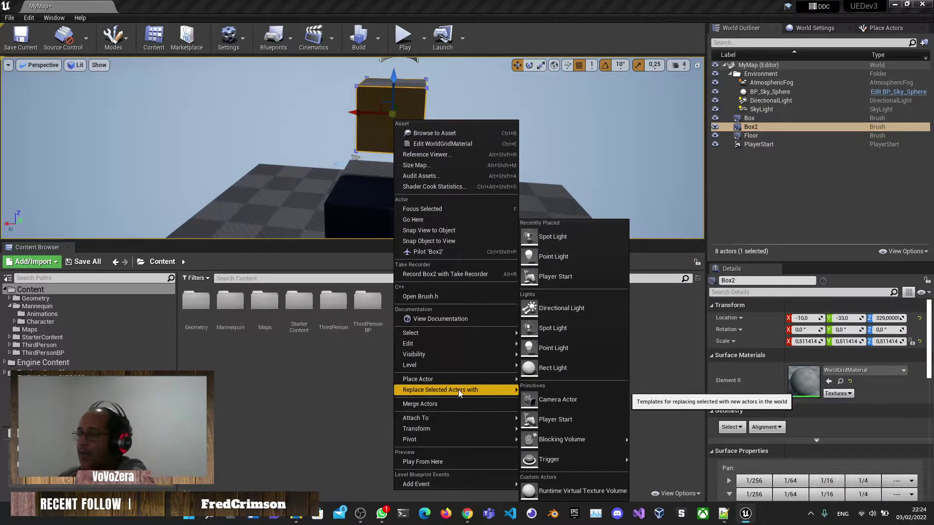
{"action": "left_click", "coordinate": [558, 327]}
{"action": "right_click_drag", "start_coordinate": [535, 205], "coordinate": [516, 194]}
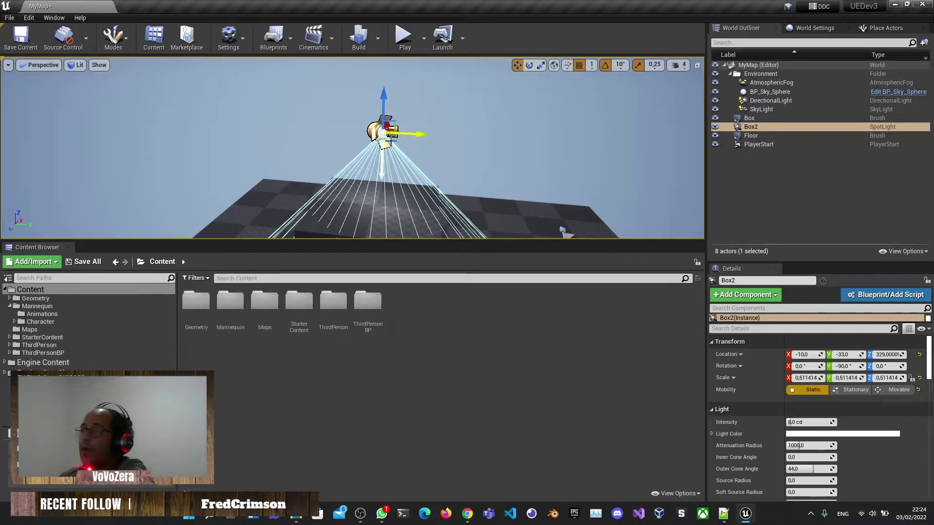
{"action": "right_click", "coordinate": [380, 136]}
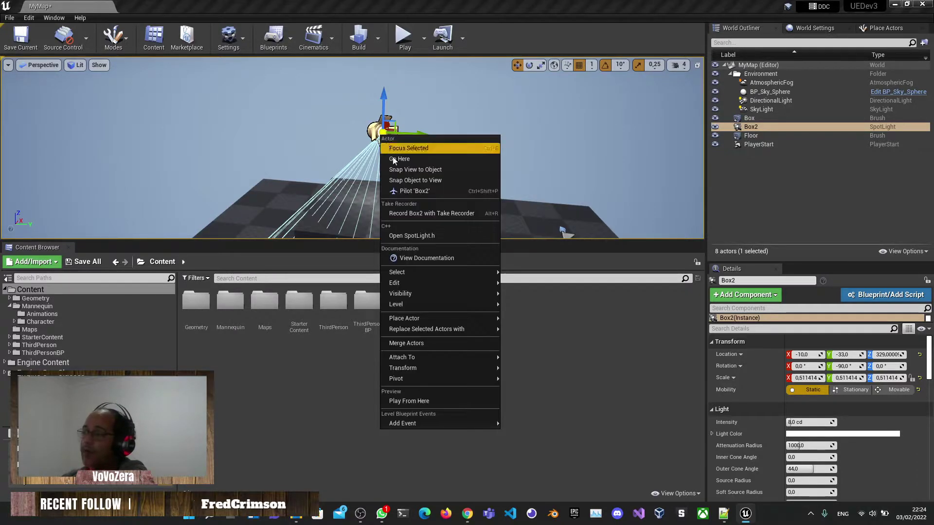
{"action": "mouse_move", "coordinate": [424, 331]}
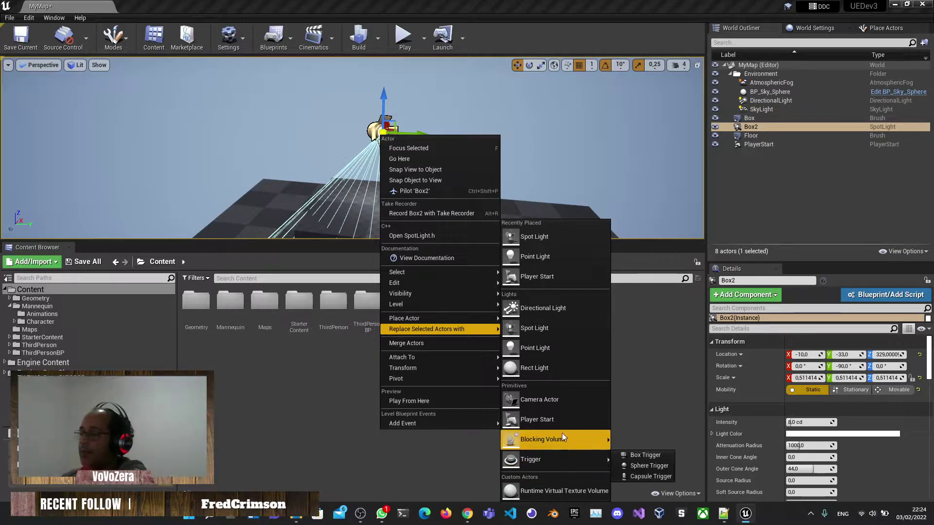
{"action": "left_click", "coordinate": [555, 400]}
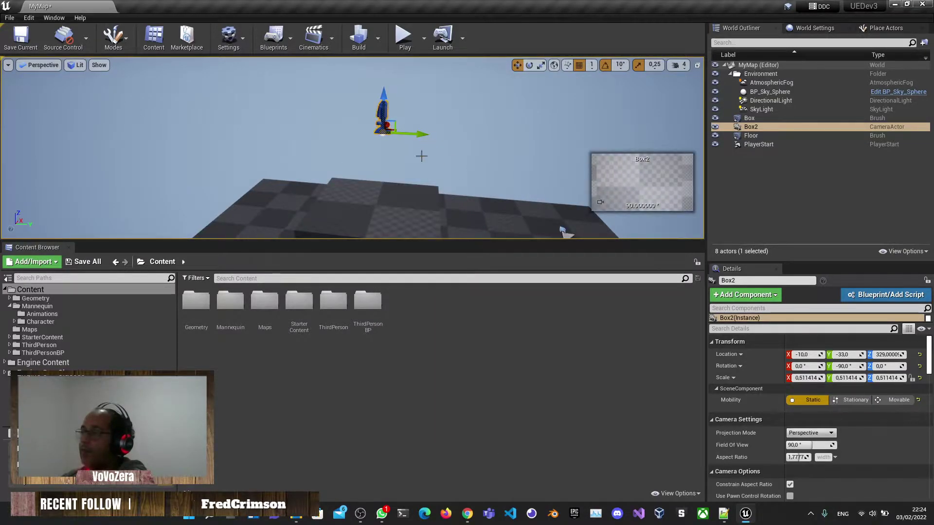
{"action": "right_click_drag", "start_coordinate": [421, 153], "coordinate": [418, 131]}
{"action": "key", "text": "ctrl+z"}
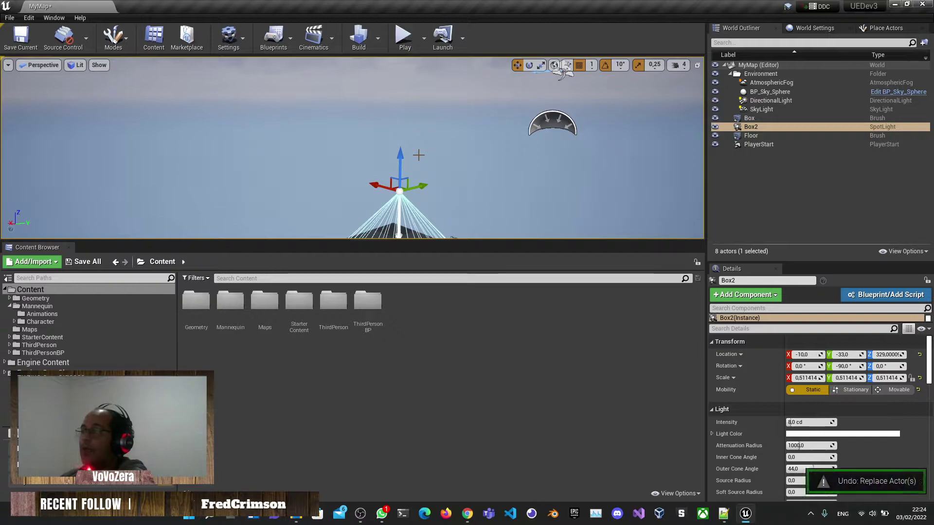
{"action": "right_click", "coordinate": [749, 127]}
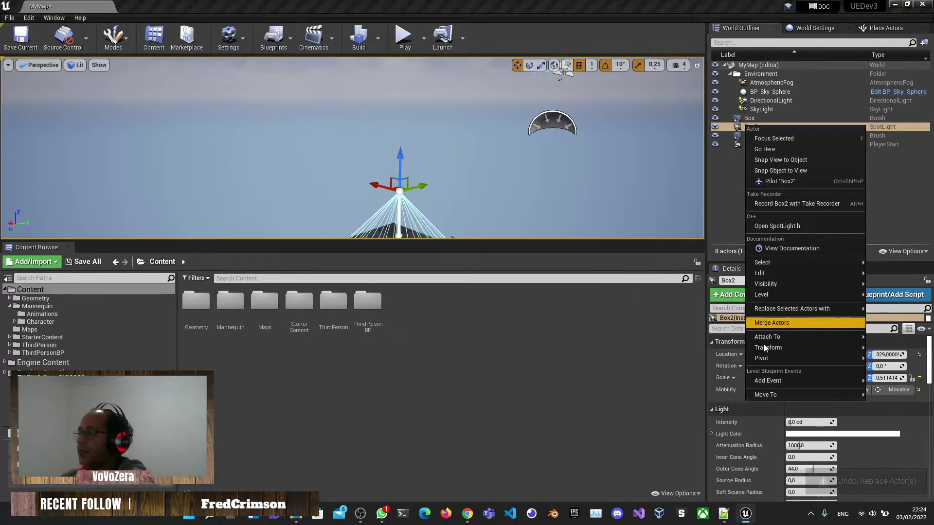
{"action": "mouse_move", "coordinate": [766, 308]}
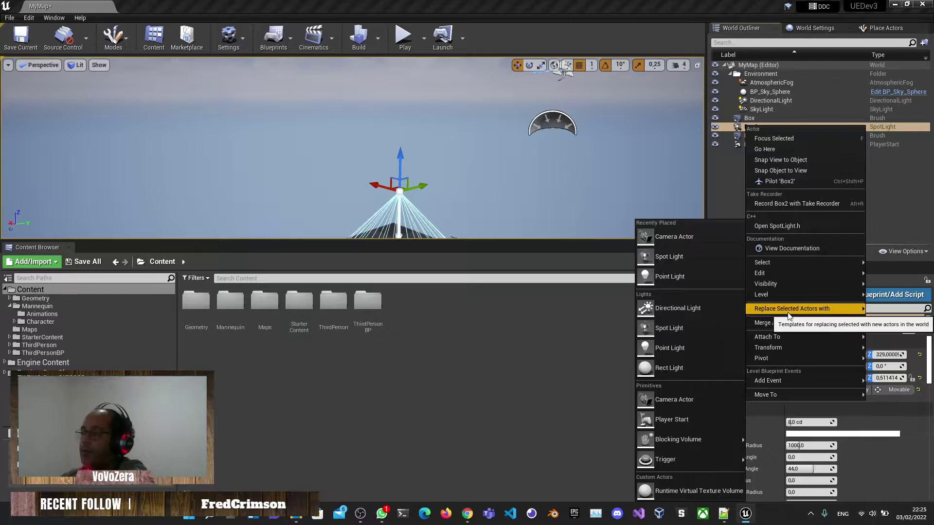
{"action": "left_click", "coordinate": [465, 345]}
{"action": "scroll", "coordinate": [468, 193], "scroll_direction": "up", "scroll_amount": 2}
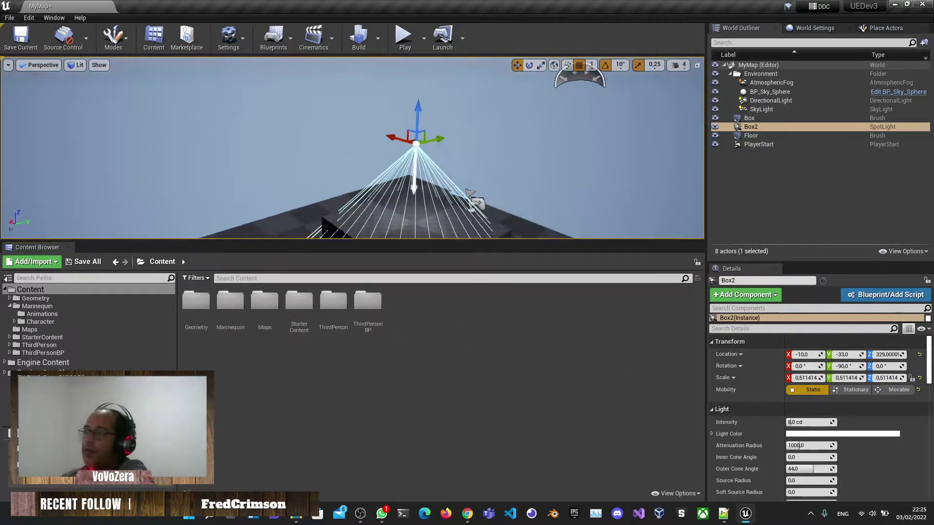
{"action": "scroll", "coordinate": [466, 192], "scroll_direction": "down", "scroll_amount": 2}
{"action": "left_click", "coordinate": [360, 186]}
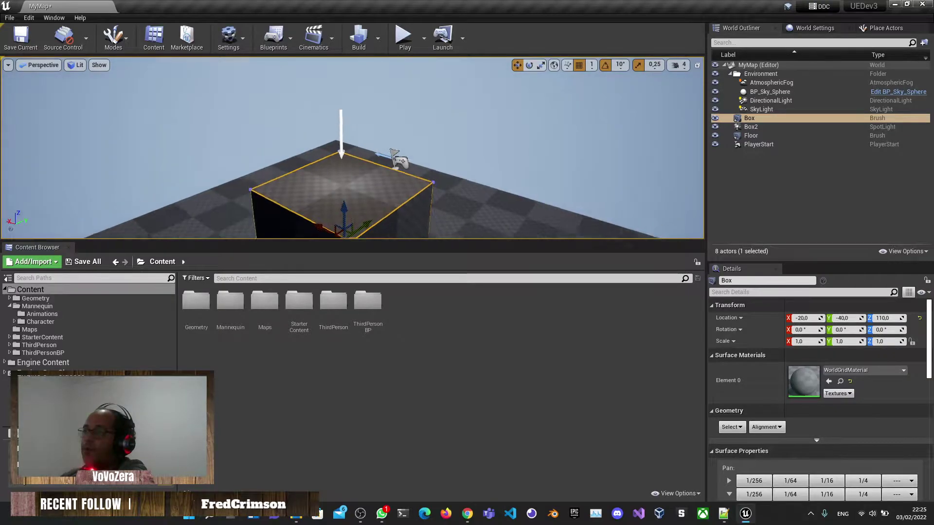
{"action": "right_click_drag", "start_coordinate": [360, 187], "coordinate": [360, 166]}
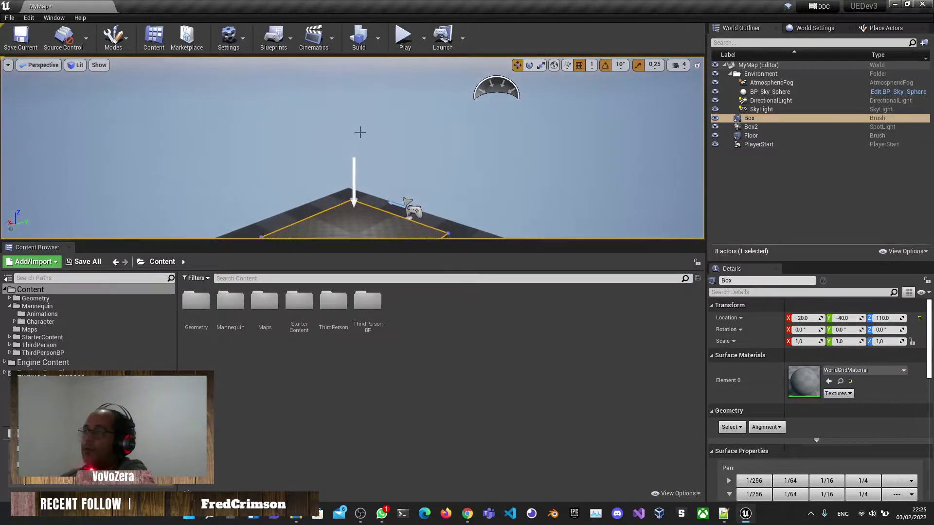
{"action": "right_click", "coordinate": [754, 126]}
{"action": "left_click", "coordinate": [748, 120]}
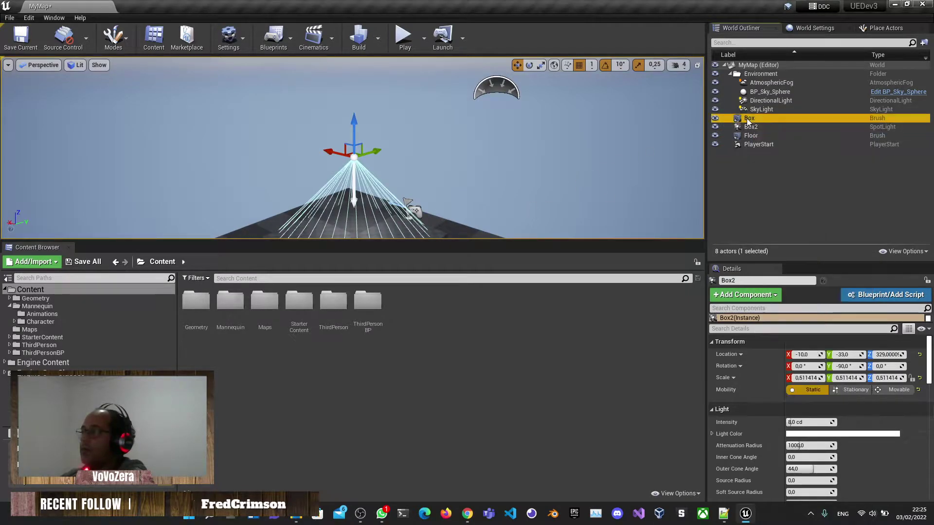
{"action": "right_click", "coordinate": [748, 121]}
{"action": "mouse_move", "coordinate": [809, 306]}
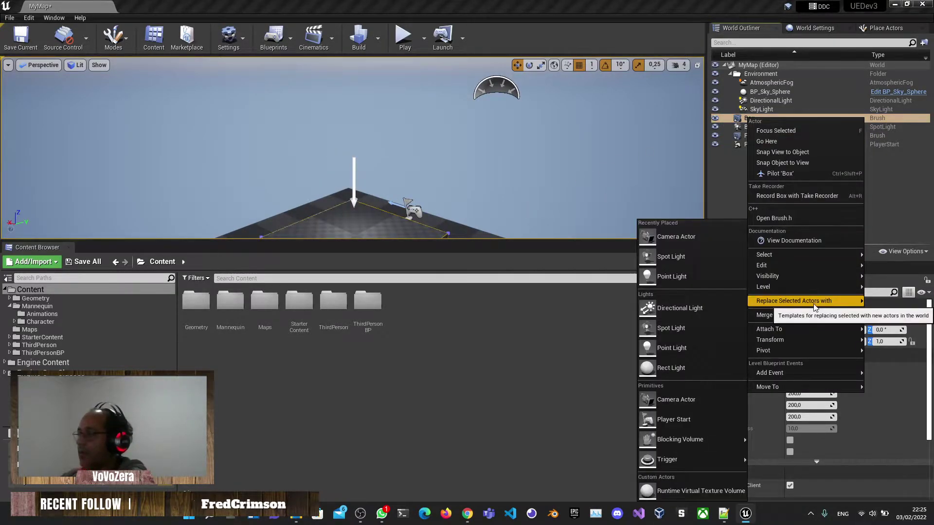
{"action": "mouse_move", "coordinate": [803, 258]}
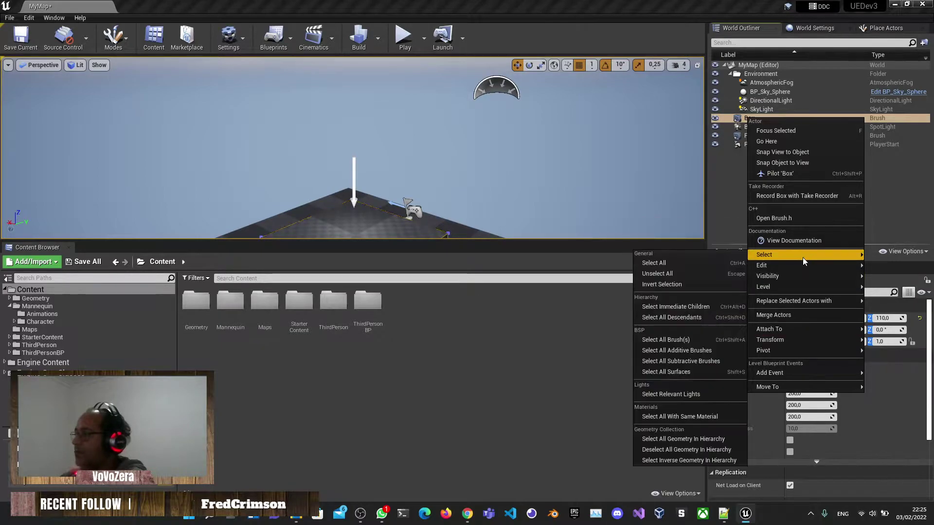
{"action": "mouse_move", "coordinate": [804, 286]}
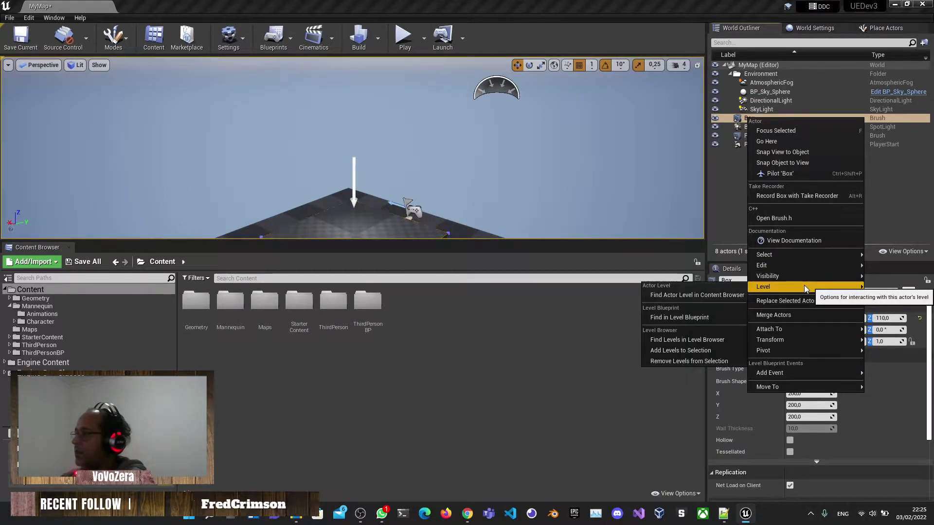
{"action": "mouse_move", "coordinate": [789, 387]}
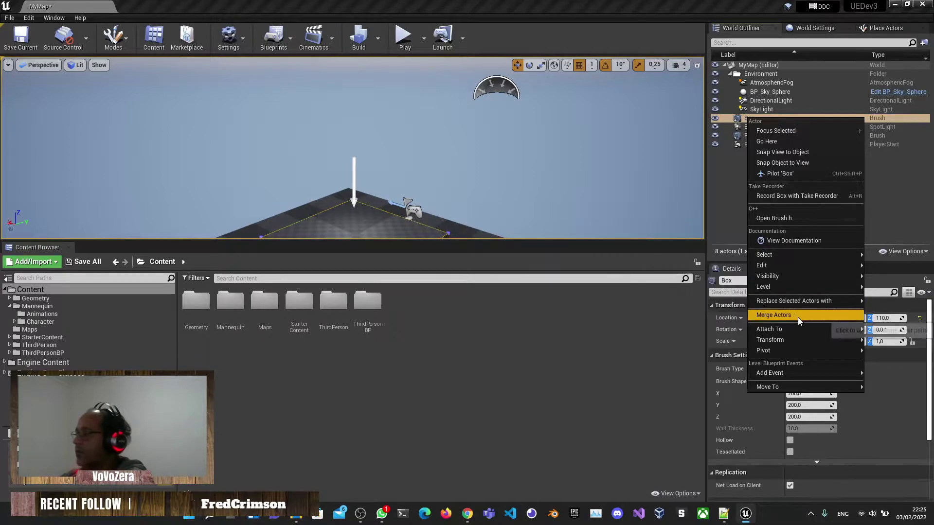
{"action": "key", "text": "Escape"}
{"action": "key", "text": "f"}
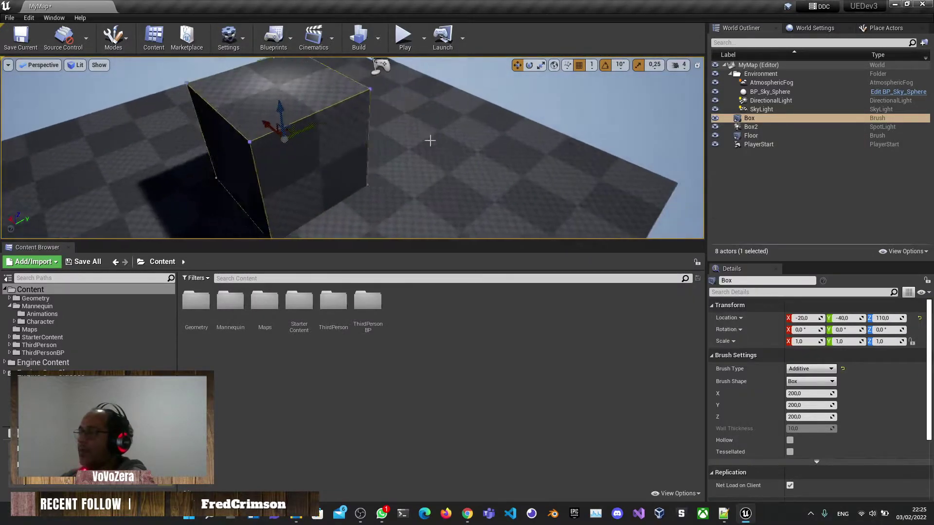
{"action": "left_click", "coordinate": [298, 114]}
{"action": "right_click_drag", "start_coordinate": [298, 115], "coordinate": [311, 146]}
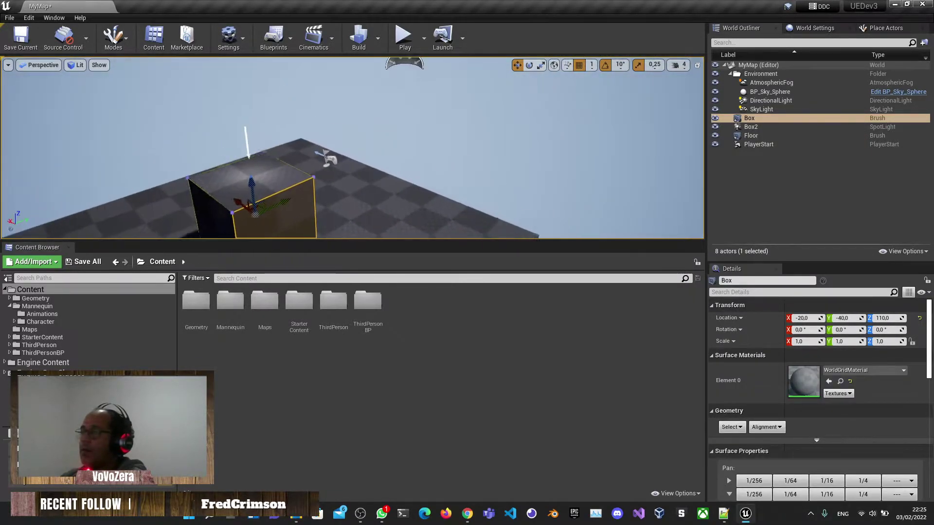
{"action": "left_click", "coordinate": [250, 126]}
- Move spot light Box2 across the floor and add Box3 to the selection
{"action": "left_click", "coordinate": [251, 140]}
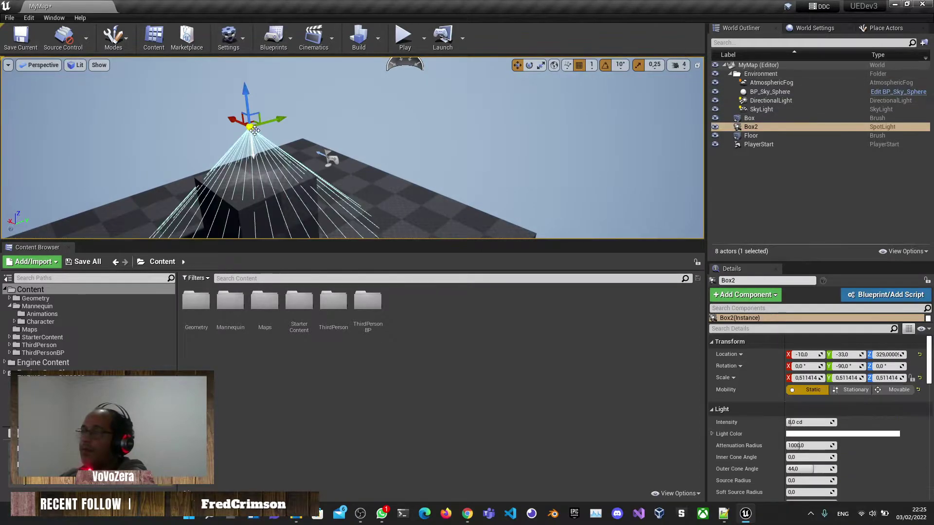
{"action": "right_click_drag", "start_coordinate": [251, 140], "coordinate": [331, 151]}
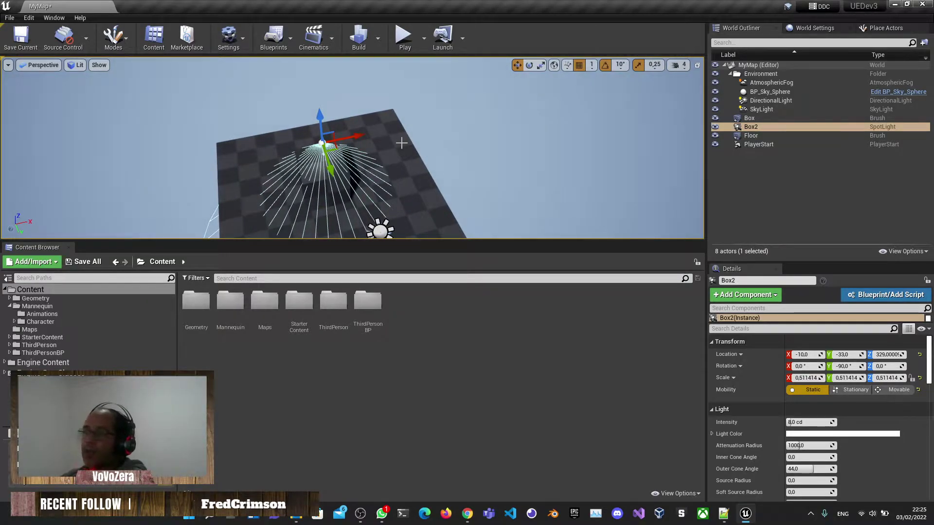
{"action": "left_click_drag", "start_coordinate": [354, 142], "coordinate": [444, 194]}
{"action": "left_click", "coordinate": [388, 76], "text": "ctrl"}
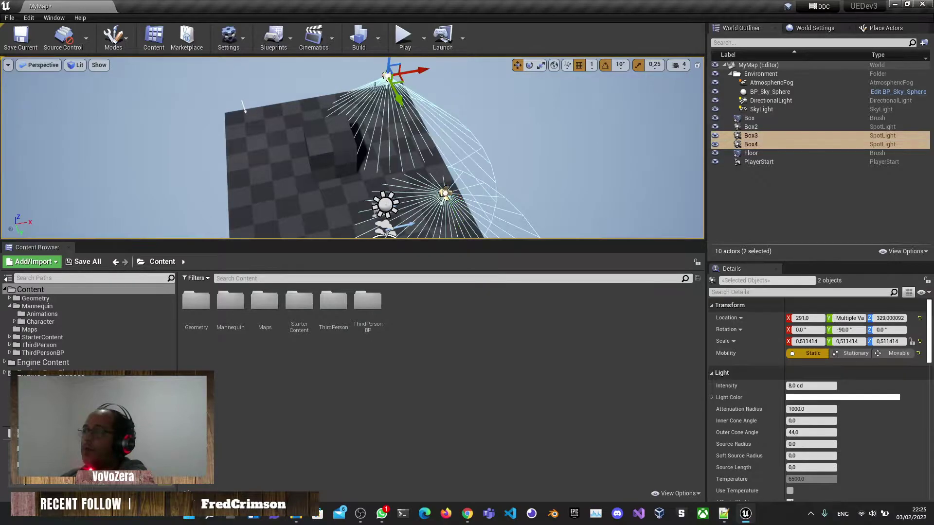
- Replace the three selected spot lights Box2, Box3 and Box4 with Box Triggers
{"action": "left_click", "coordinate": [751, 126], "text": "ctrl"}
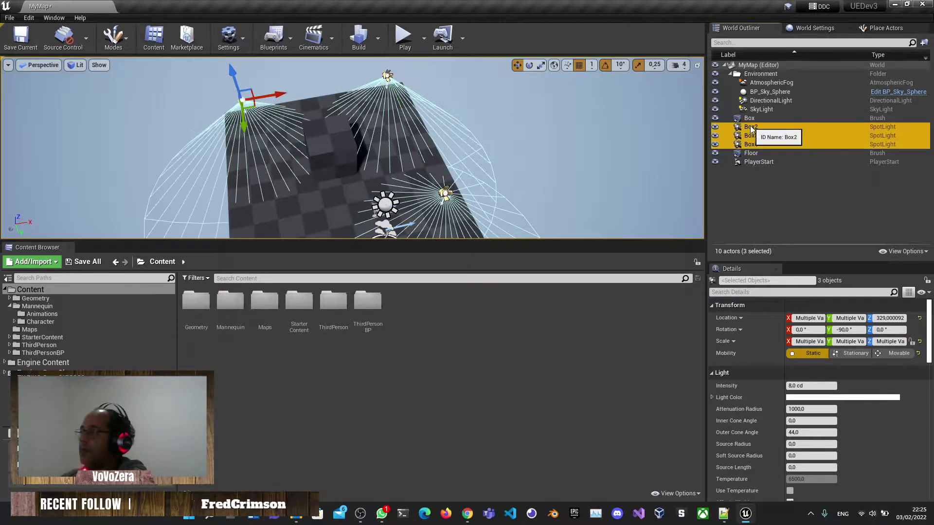
{"action": "right_click", "coordinate": [751, 126]}
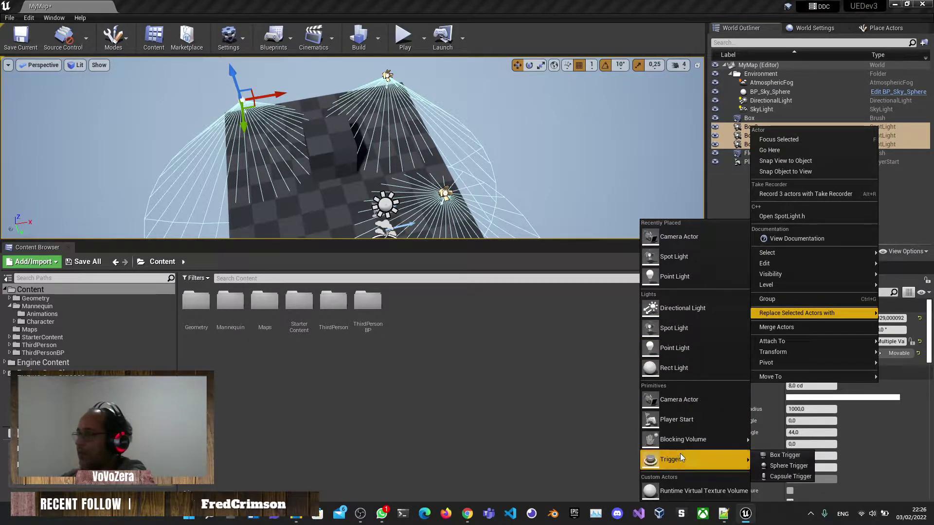
{"action": "mouse_move", "coordinate": [687, 466]}
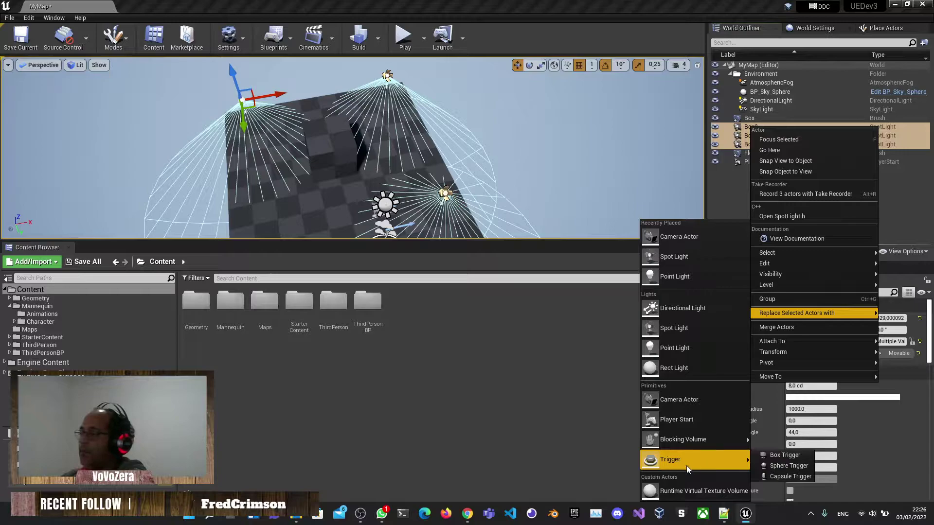
{"action": "left_click", "coordinate": [796, 458]}
{"action": "key", "text": "f"}
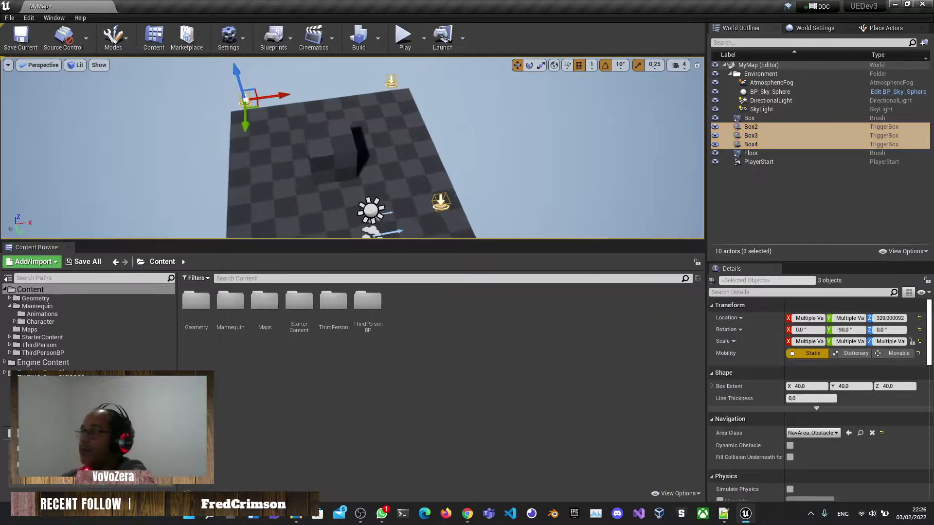
{"action": "right_click_drag", "start_coordinate": [531, 168], "coordinate": [529, 168]}
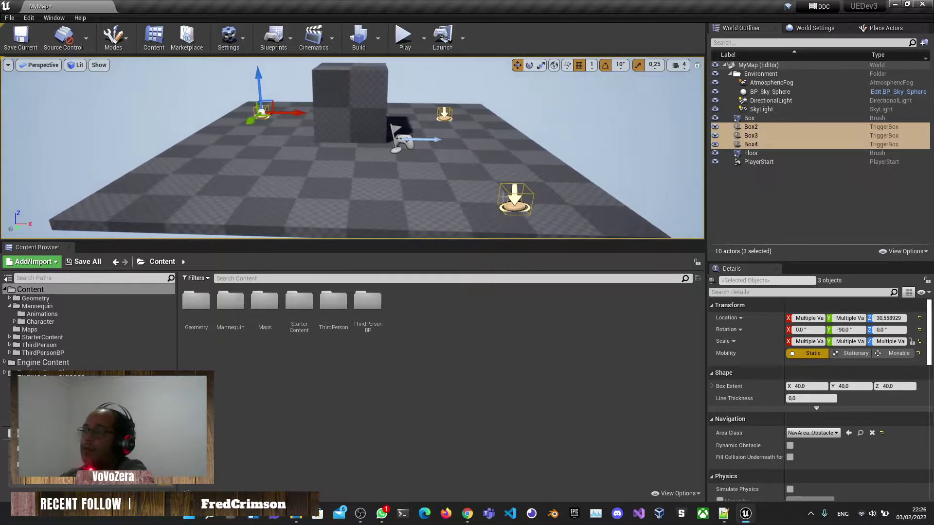
- Reselect the Box2, Box3 and Box4 trigger boxes in the World Outliner
{"action": "left_click", "coordinate": [507, 194]}
{"action": "left_click", "coordinate": [516, 199]}
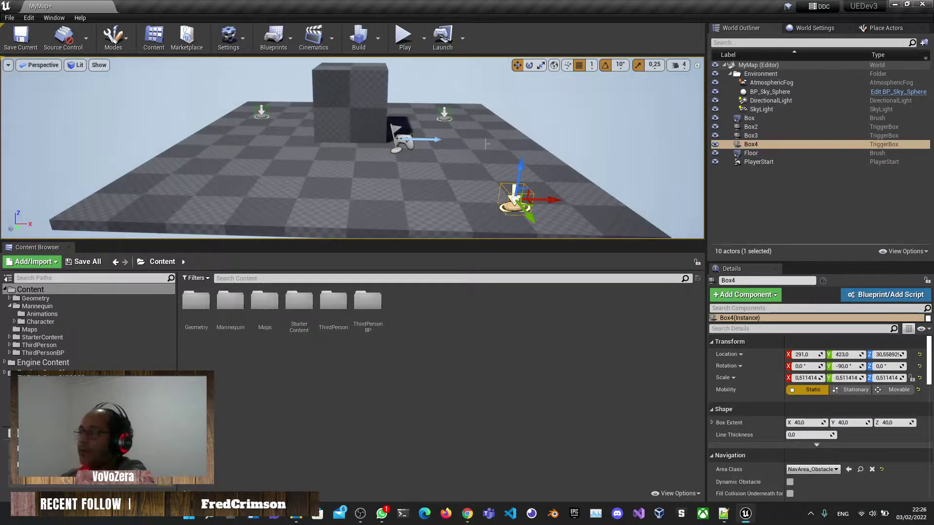
{"action": "left_click", "coordinate": [791, 126]}
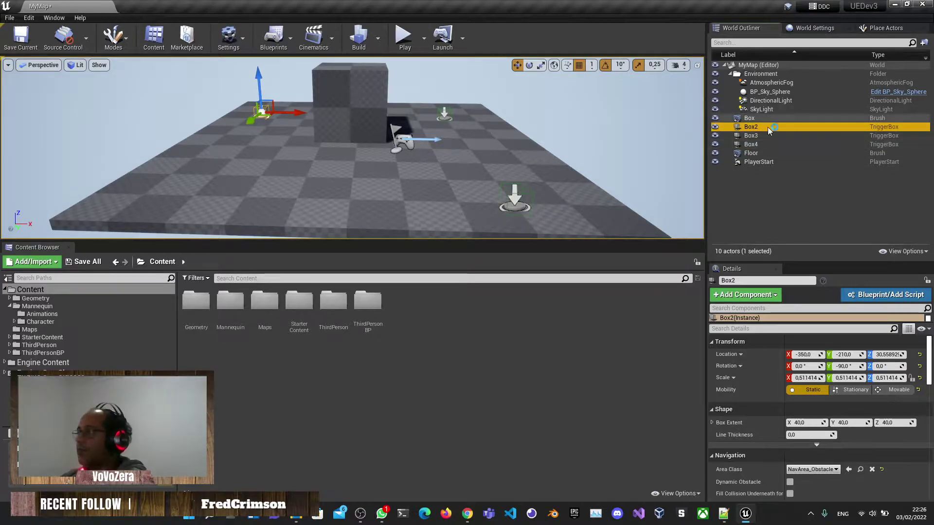
{"action": "left_click", "coordinate": [760, 144], "text": "shift"}
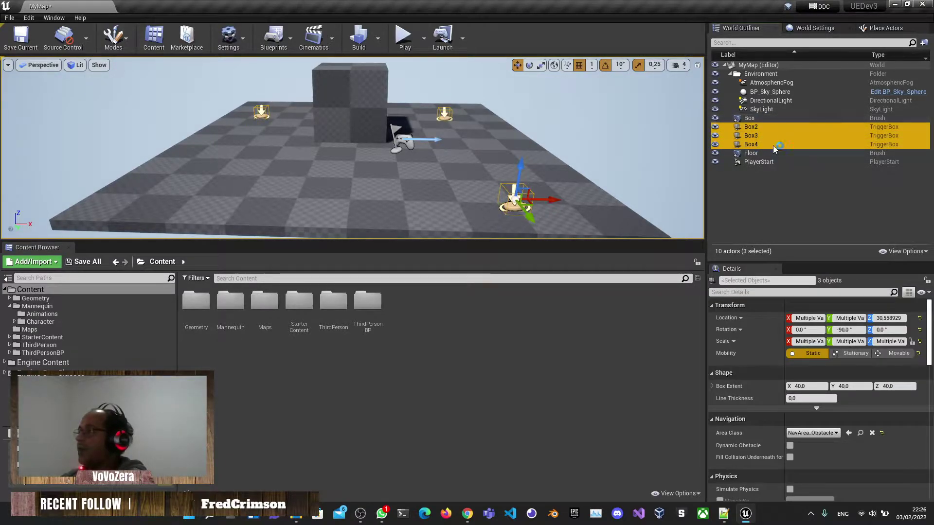
{"action": "left_click", "coordinate": [745, 129]}
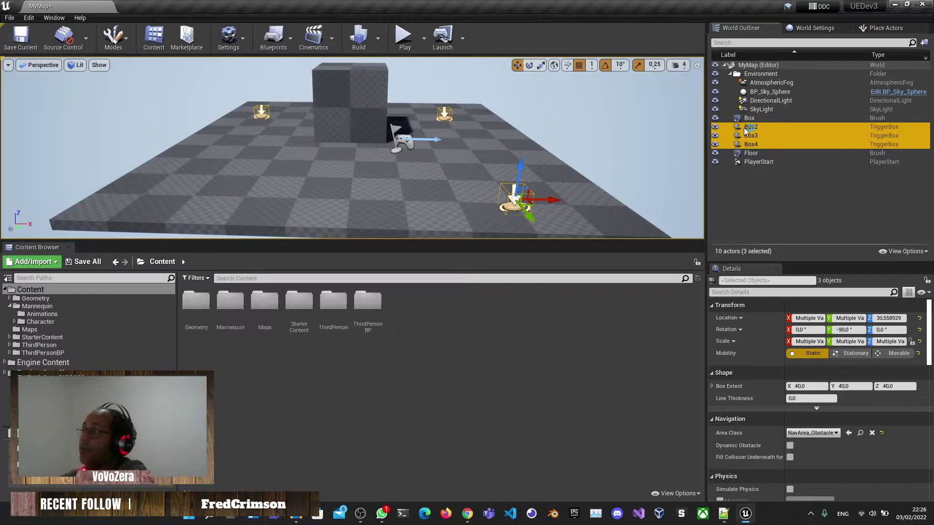
- Create an outliner folder named 'Triggers' and move Box2, Box3 and Box4 into it
{"action": "right_click", "coordinate": [752, 174]}
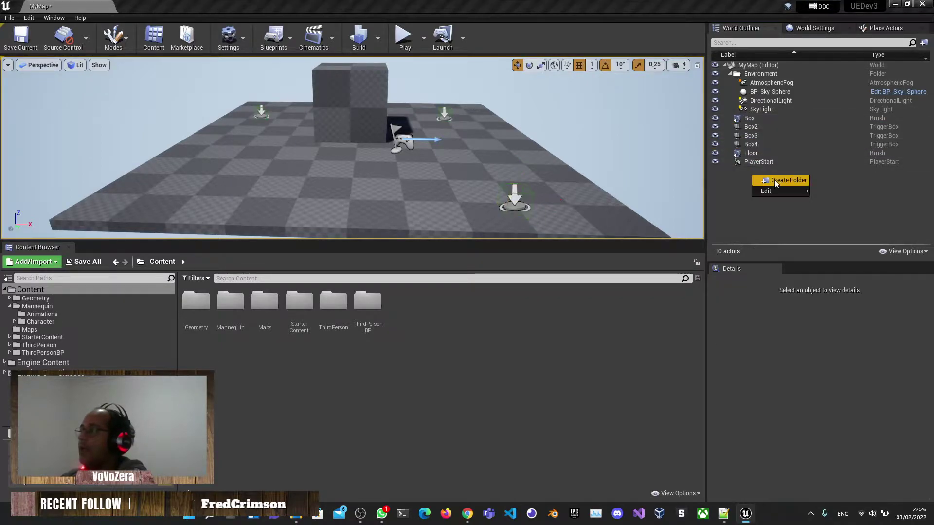
{"action": "left_click", "coordinate": [778, 179]}
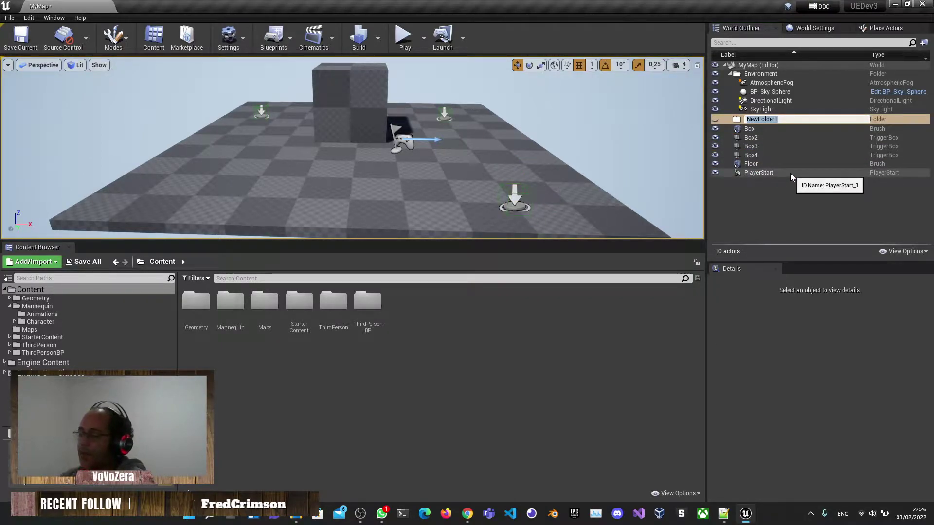
{"action": "type", "text": "Triggers"}
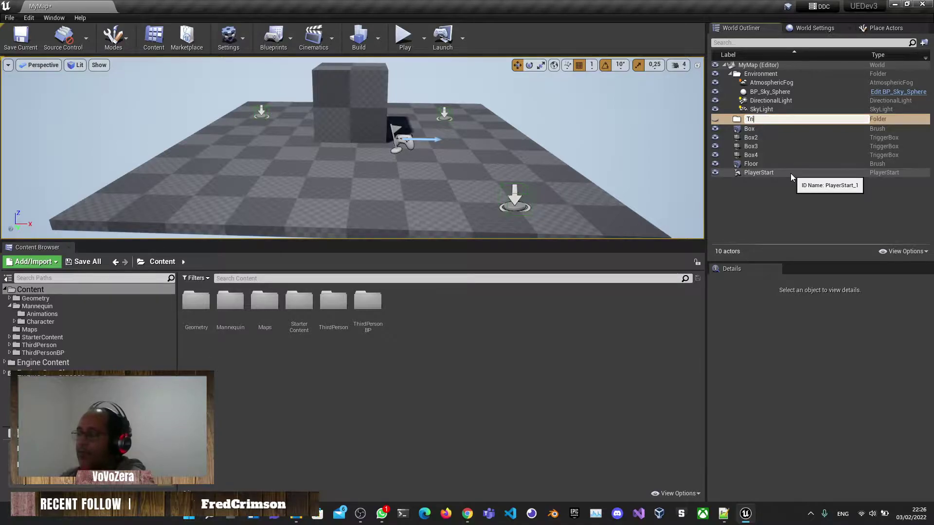
{"action": "key", "text": "Return"}
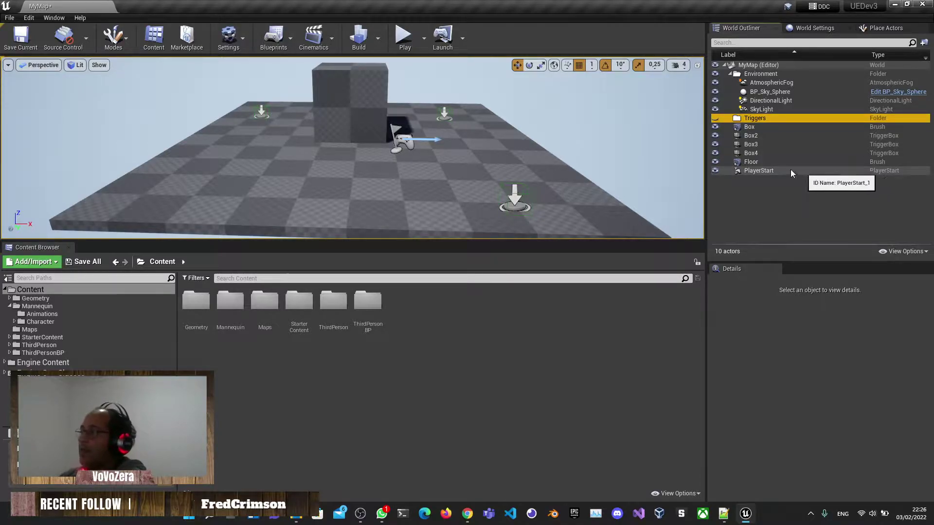
{"action": "left_click", "coordinate": [751, 153]}
{"action": "left_click", "coordinate": [751, 136], "text": "shift"}
{"action": "left_click_drag", "start_coordinate": [752, 136], "coordinate": [738, 120]}
- Select Box2 alone, try Ctrl+A and undo it, then add Box3 and Box4
{"action": "left_click", "coordinate": [762, 128]}
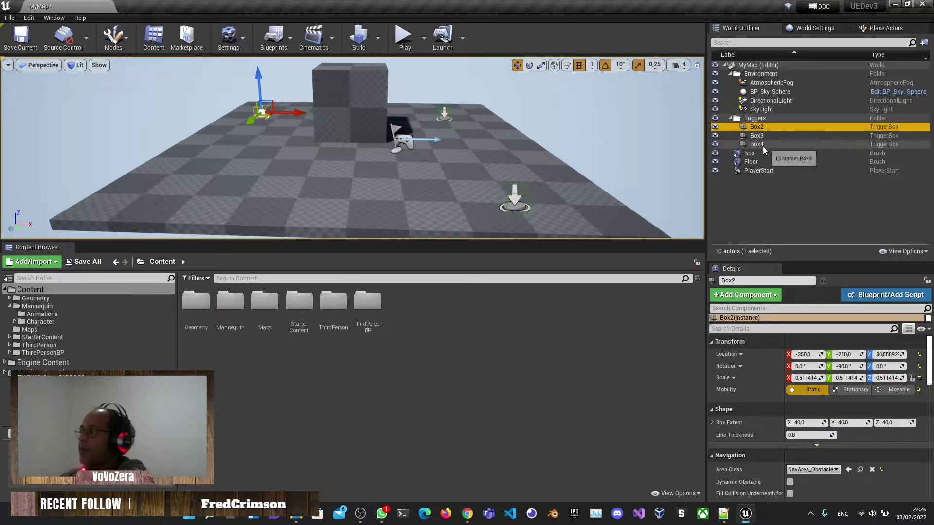
{"action": "left_click", "coordinate": [760, 121]}
{"action": "left_click", "coordinate": [757, 127]}
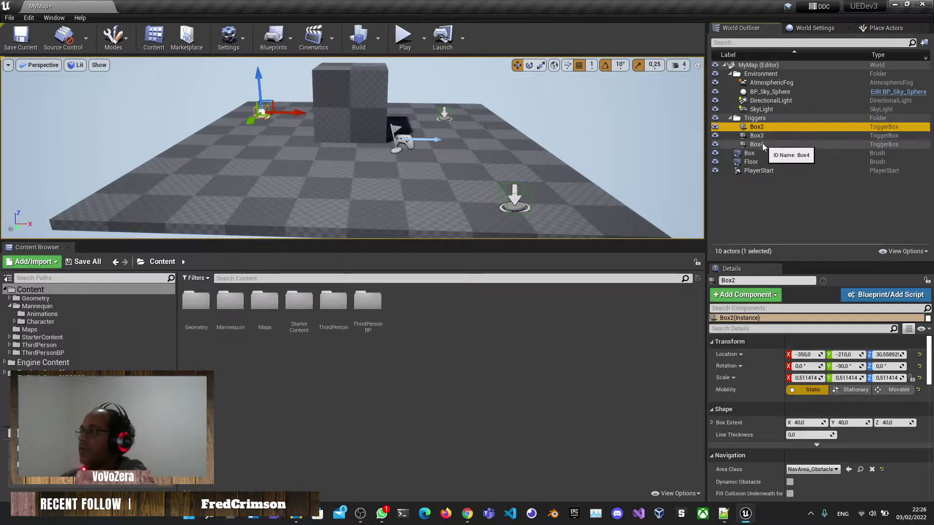
{"action": "left_click", "coordinate": [762, 144], "text": "shift"}
{"action": "left_click", "coordinate": [763, 128]}
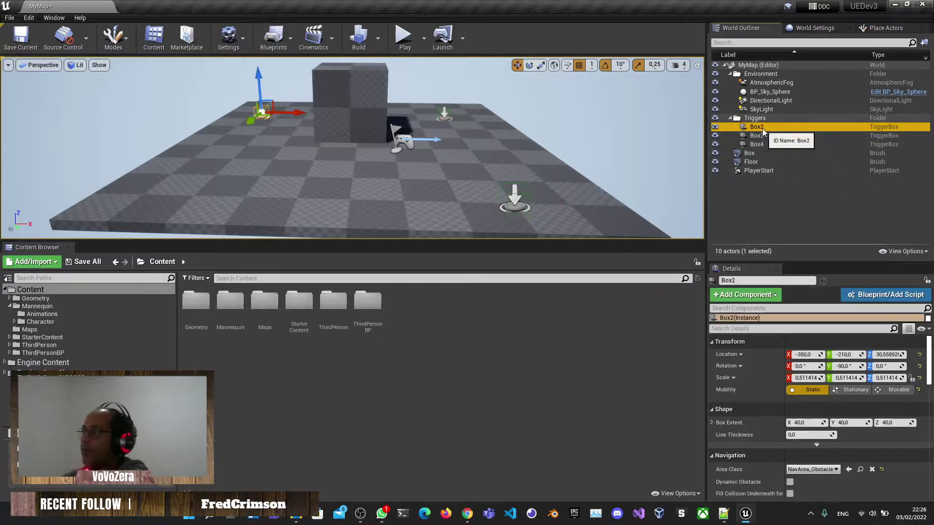
{"action": "key", "text": "ctrl+a"}
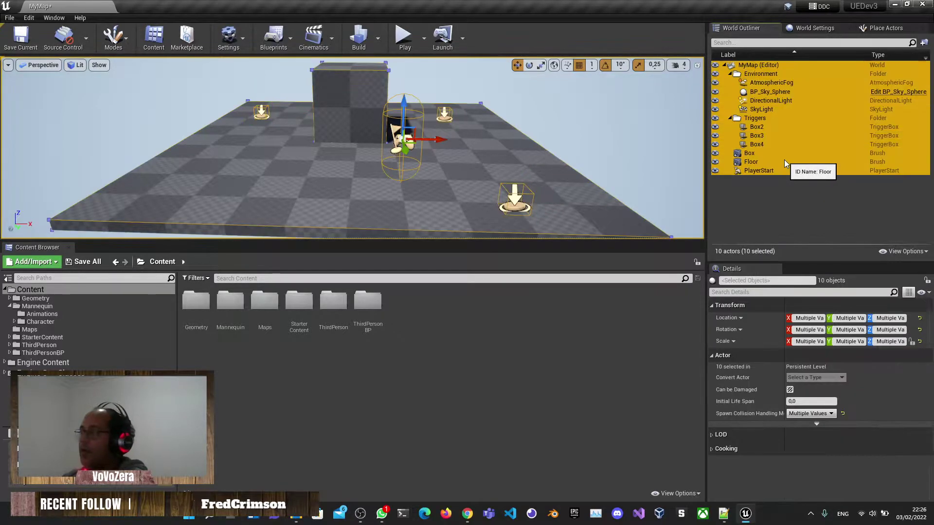
{"action": "key", "text": "ctrl+z"}
{"action": "left_click", "coordinate": [764, 144], "text": "shift"}
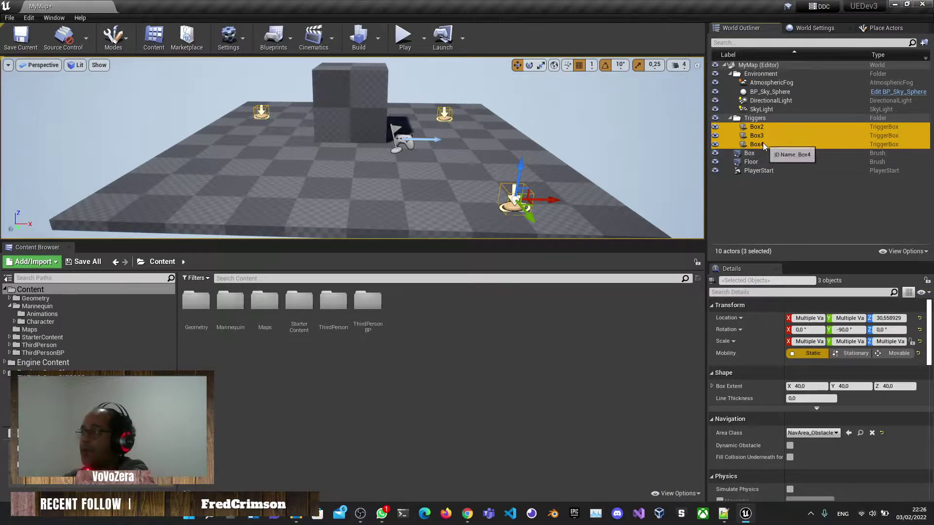
- Convert the three trigger boxes to Point Lights, delete them, and fly the camera toward the Box
{"action": "right_click", "coordinate": [762, 142]}
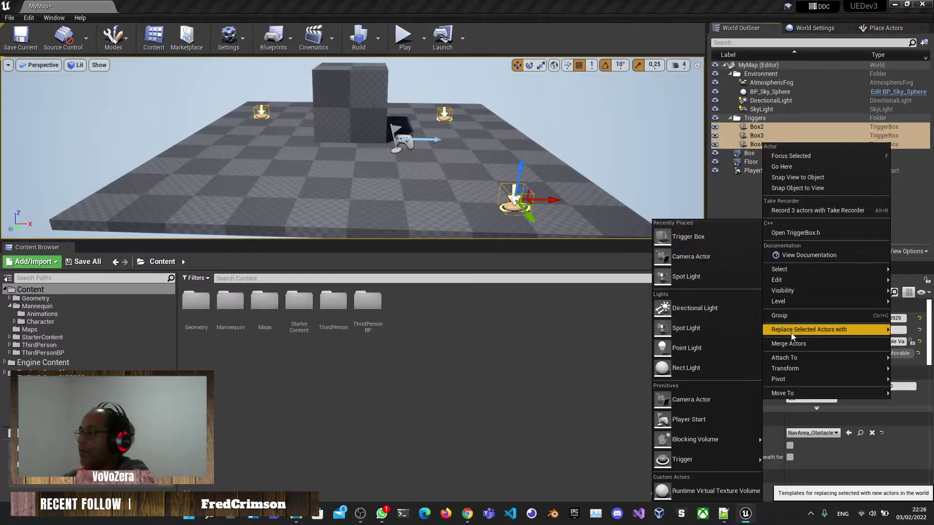
{"action": "left_click", "coordinate": [699, 350]}
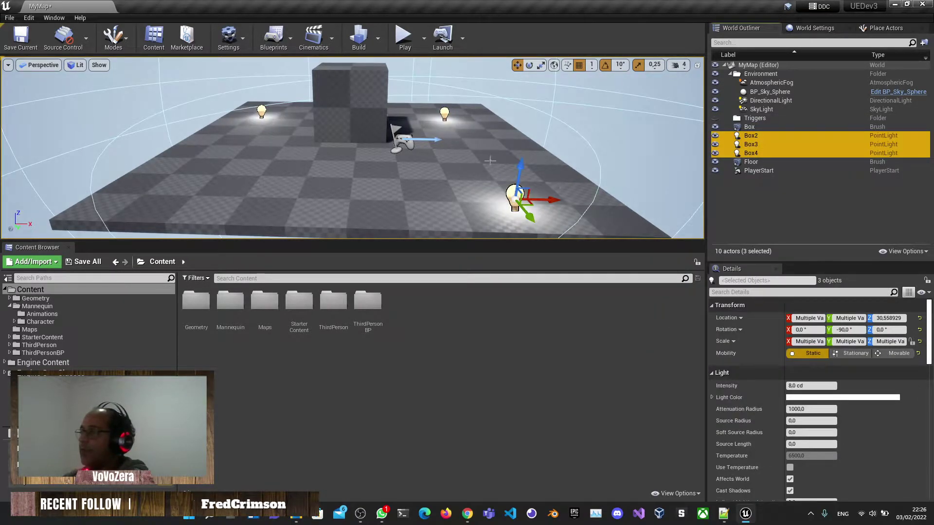
{"action": "key", "text": "Delete"}
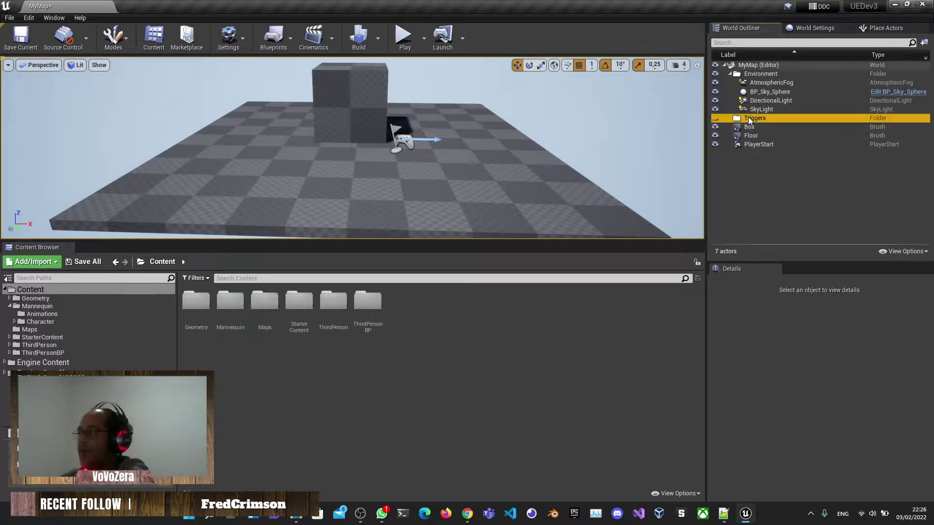
{"action": "right_click_drag", "start_coordinate": [562, 176], "coordinate": [404, 101]}
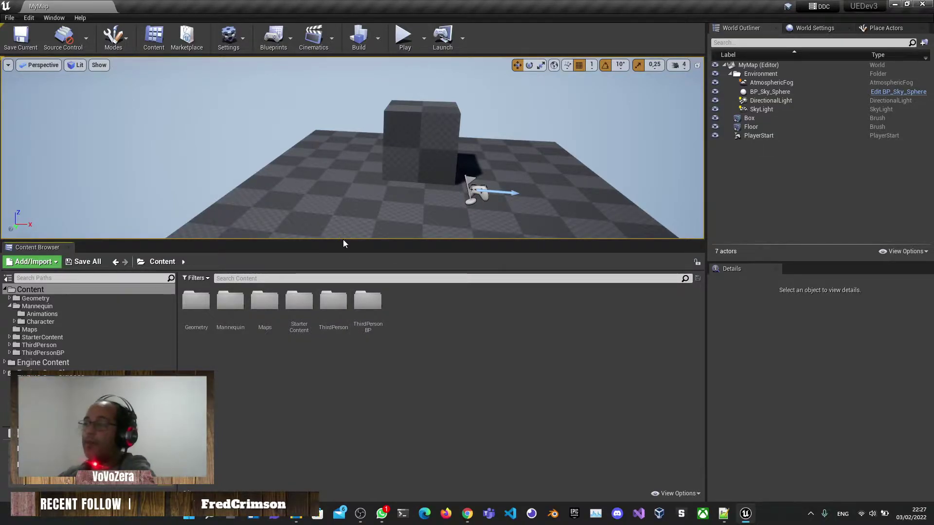
- Make the 3D viewport taller and select the Box brush
{"action": "left_click_drag", "start_coordinate": [337, 247], "coordinate": [338, 279]}
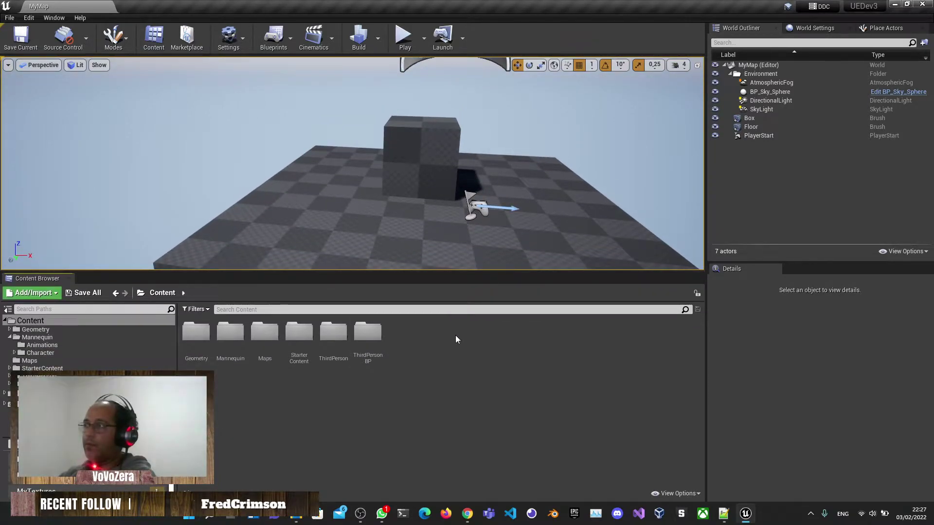
{"action": "left_click_drag", "start_coordinate": [423, 156], "coordinate": [443, 158]}
{"action": "left_click", "coordinate": [444, 158]}
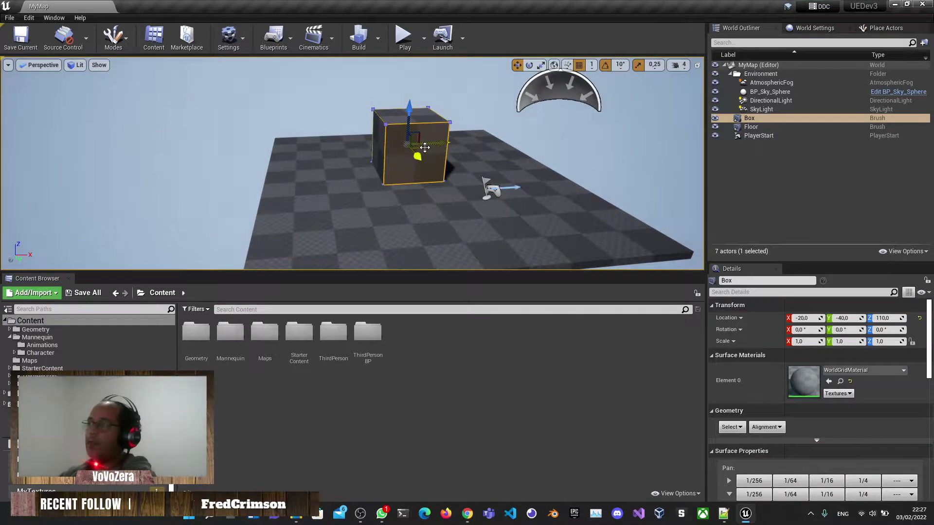
{"action": "key", "text": "alt+Tab"}
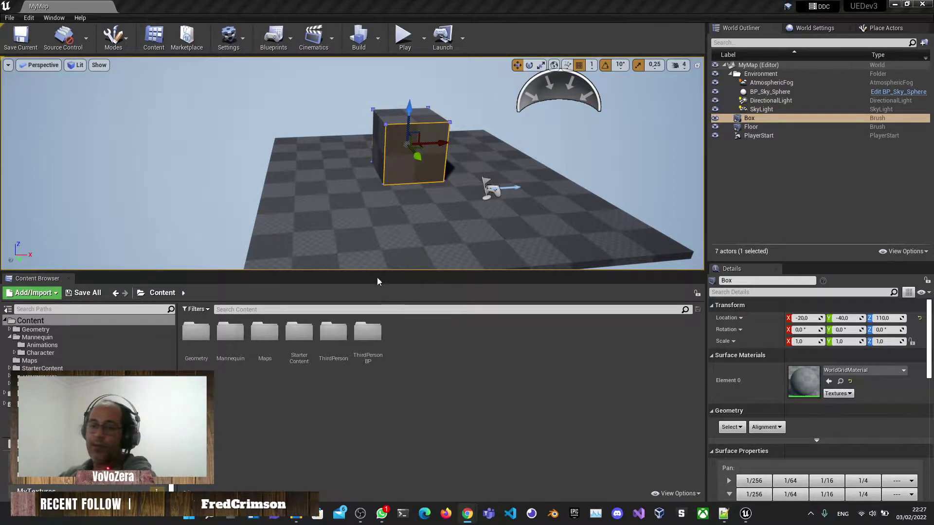
- Enlarge the viewport further and orbit the camera close around the Box and its floor shadow
{"action": "right_click_drag", "start_coordinate": [417, 156], "coordinate": [399, 139]}
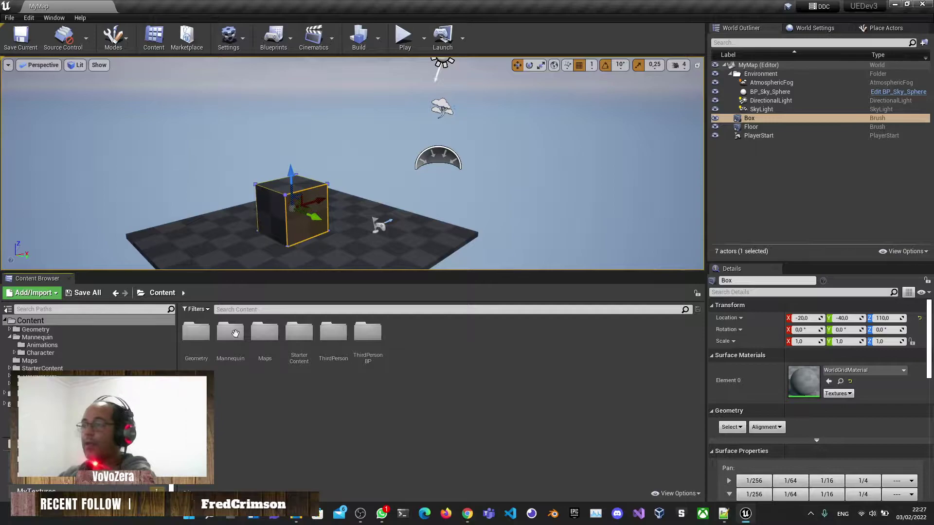
{"action": "right_click_drag", "start_coordinate": [341, 159], "coordinate": [411, 172]}
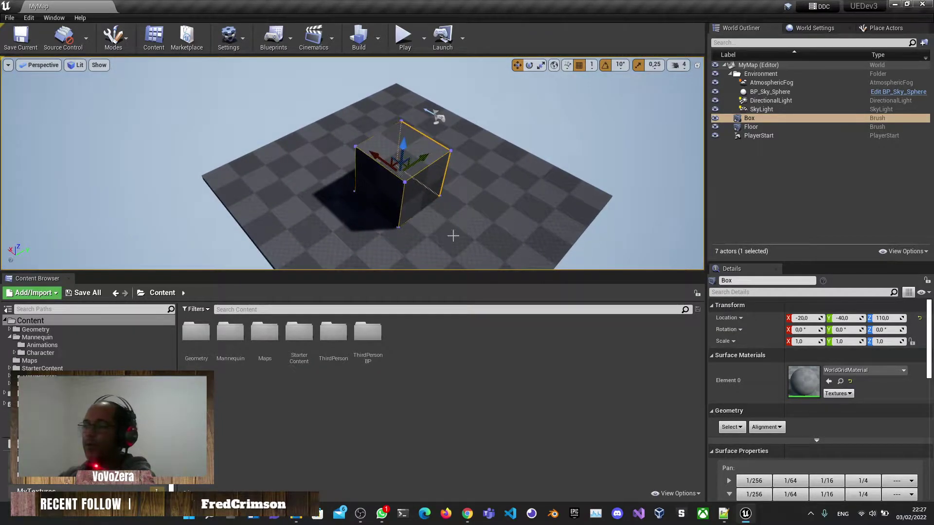
{"action": "left_click_drag", "start_coordinate": [452, 271], "coordinate": [444, 327]}
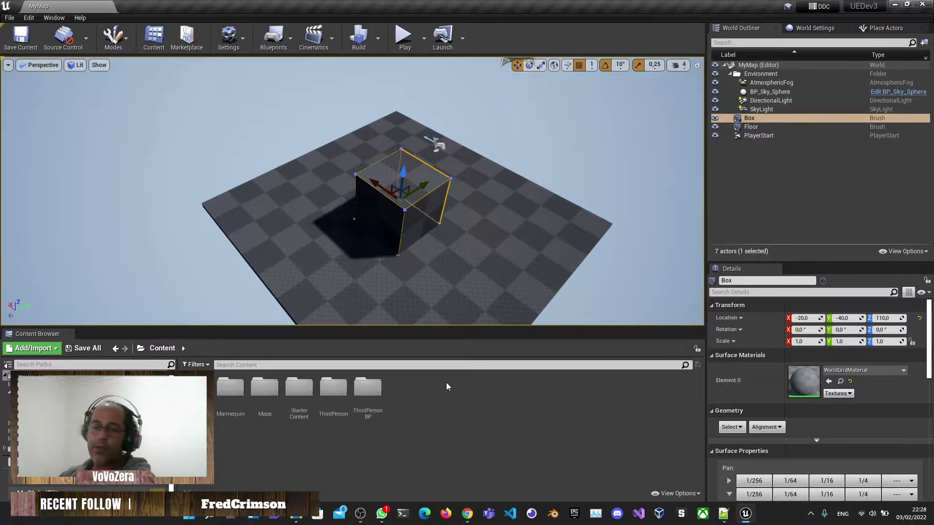
{"action": "right_click_drag", "start_coordinate": [437, 273], "coordinate": [539, 260]}
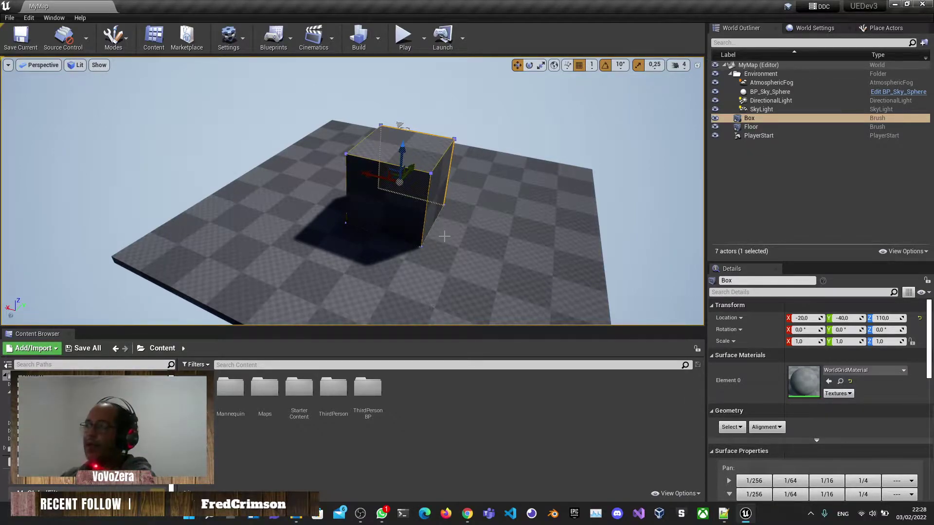
{"action": "mouse_move", "coordinate": [444, 236]}
{"action": "right_mouse_down"}
{"action": "mouse_move", "coordinate": [343, 239]}
{"action": "mouse_move", "coordinate": [443, 239]}
{"action": "right_mouse_up"}
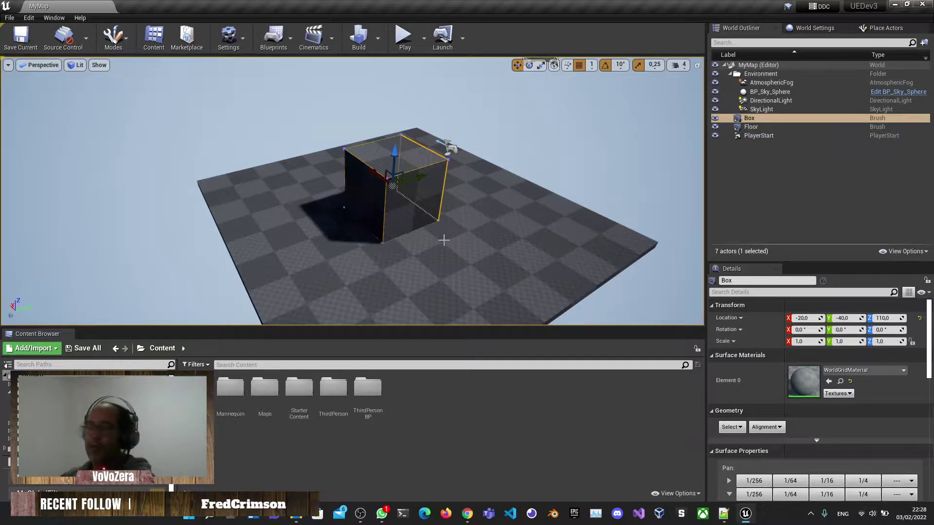
{"action": "right_click_drag", "start_coordinate": [493, 240], "coordinate": [458, 241]}
{"action": "right_click_drag", "start_coordinate": [388, 140], "coordinate": [387, 140]}
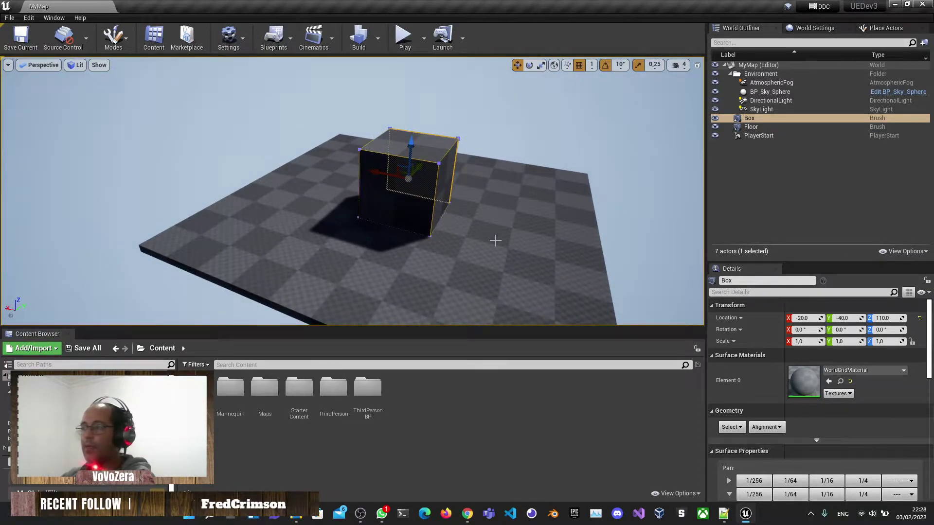
{"action": "right_click_drag", "start_coordinate": [495, 240], "coordinate": [342, 125]}
{"action": "mouse_move", "coordinate": [554, 196]}
{"action": "right_mouse_down"}
{"action": "mouse_move", "coordinate": [515, 192]}
{"action": "mouse_move", "coordinate": [554, 196]}
{"action": "right_mouse_up"}
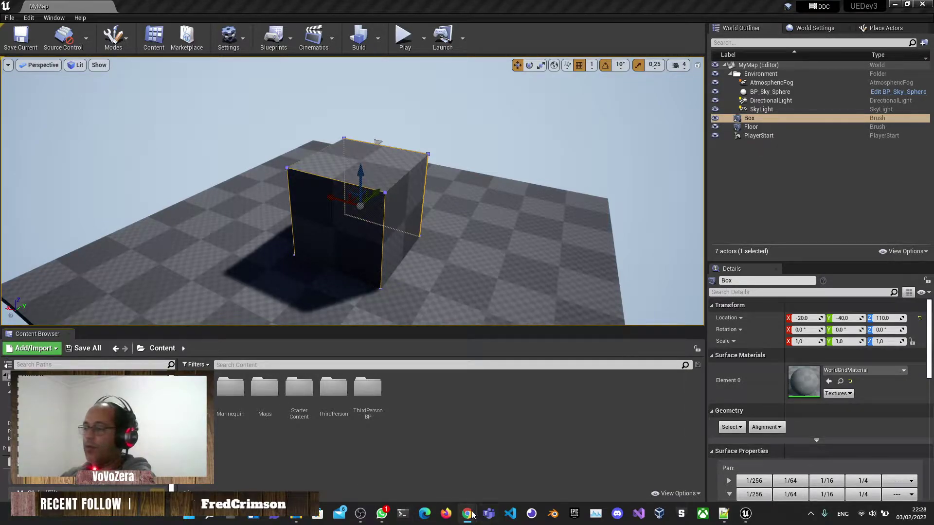
{"action": "mouse_move", "coordinate": [471, 515]}
{"action": "left_click", "coordinate": [519, 459]}
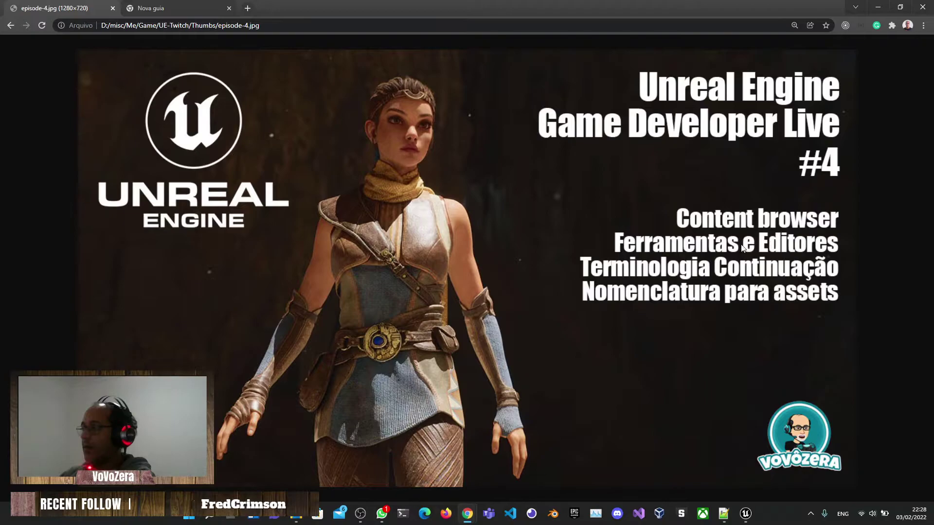
{"action": "left_click", "coordinate": [880, 11]}
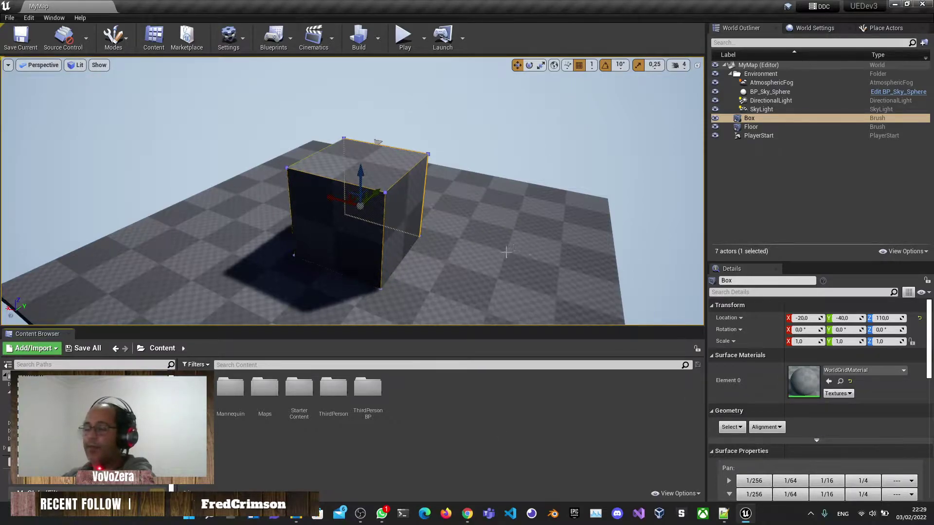
- Pull the camera back over the Box and browse the editor modes list
{"action": "right_click_drag", "start_coordinate": [506, 252], "coordinate": [478, 242]}
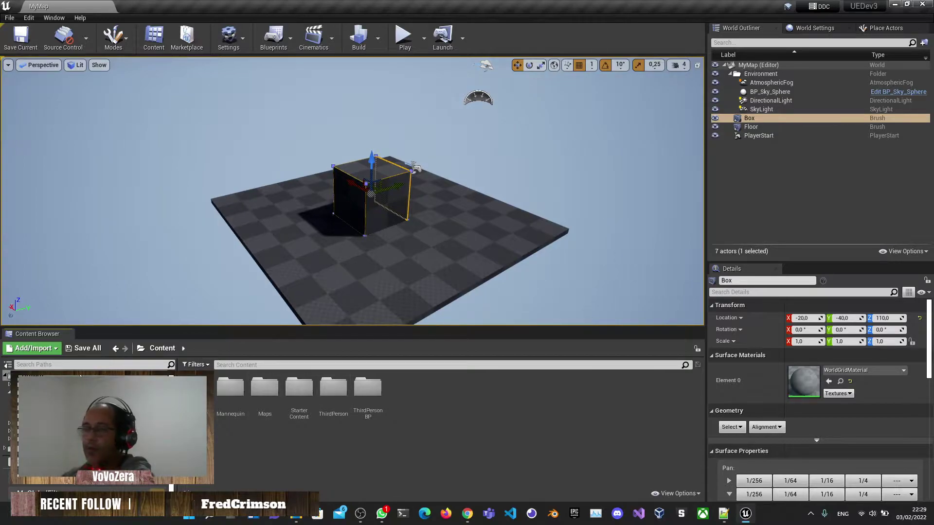
{"action": "right_click_drag", "start_coordinate": [451, 226], "coordinate": [452, 205]}
{"action": "right_click_drag", "start_coordinate": [382, 217], "coordinate": [382, 194]}
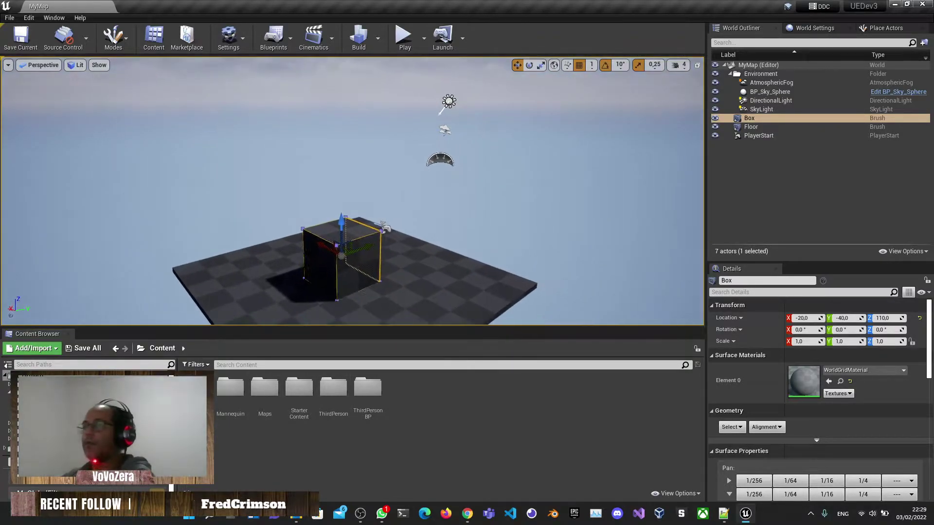
{"action": "left_click", "coordinate": [128, 39]}
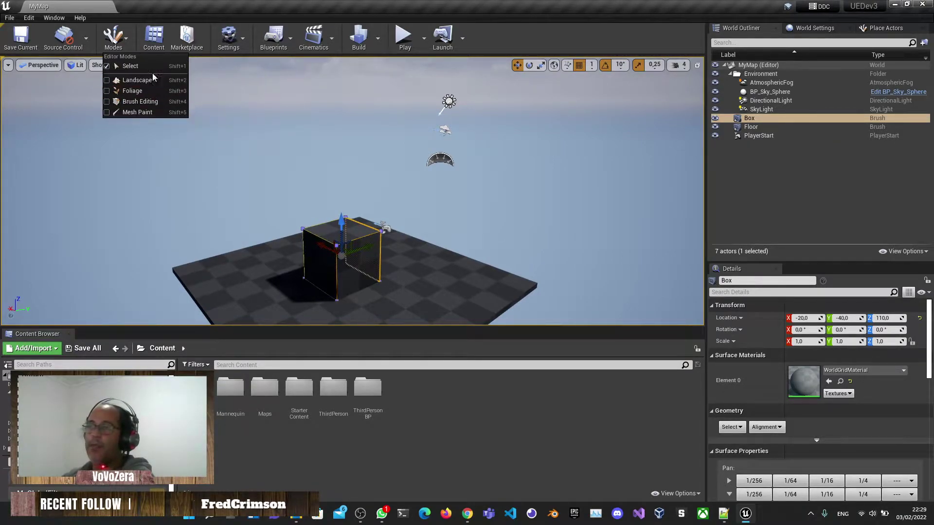
{"action": "left_click", "coordinate": [467, 513]}
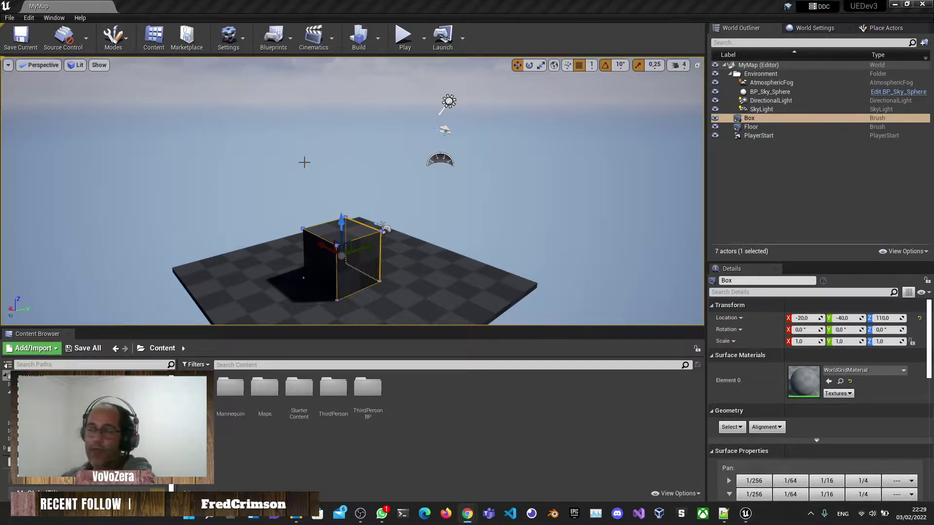
{"action": "right_click_drag", "start_coordinate": [304, 162], "coordinate": [394, 156]}
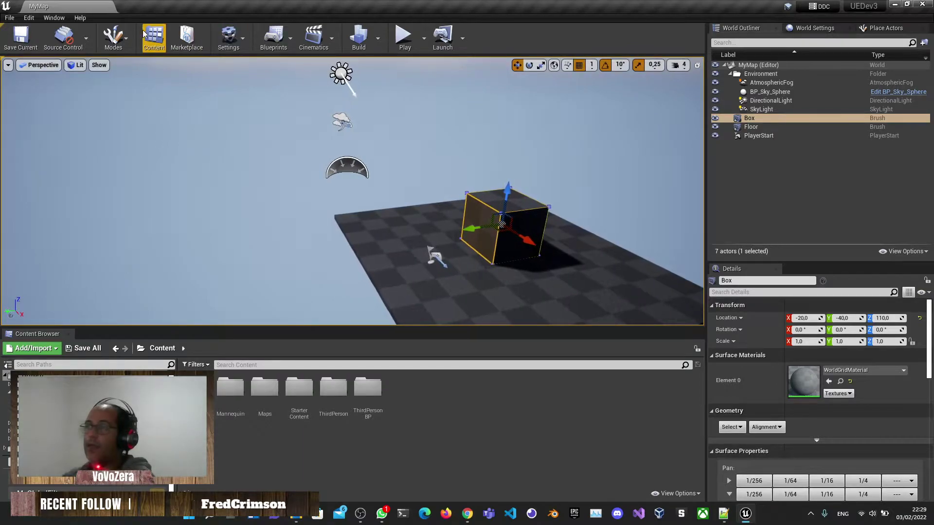
{"action": "left_click", "coordinate": [128, 41]}
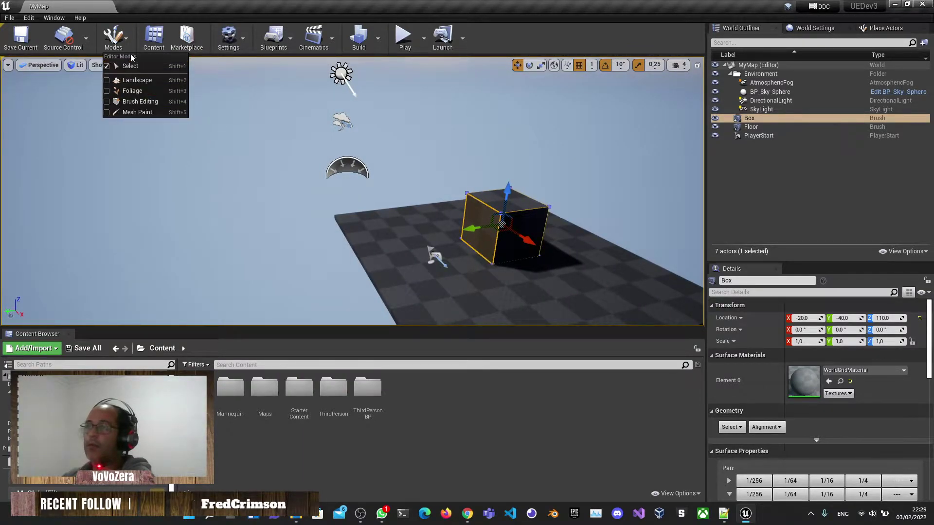
{"action": "right_click_drag", "start_coordinate": [292, 160], "coordinate": [346, 184]}
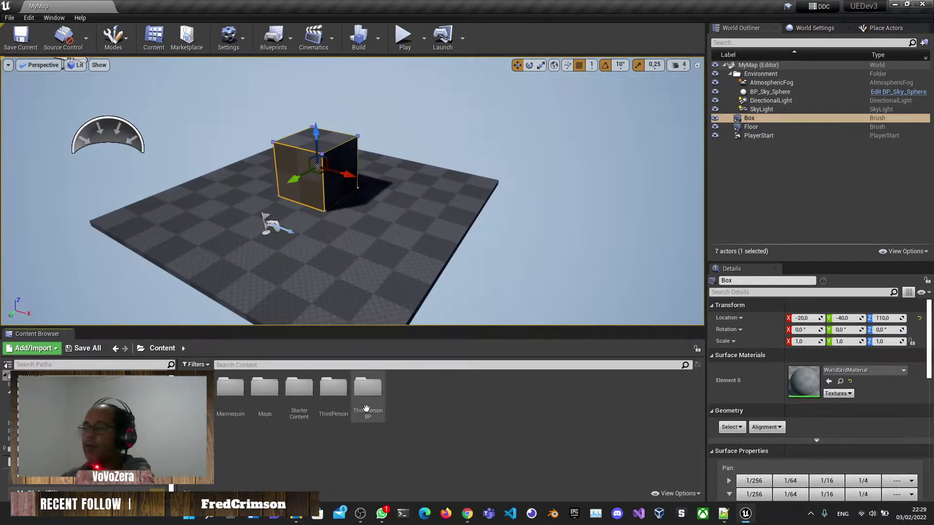
- Create an Actor Blueprint Class, NewBlueprint, in Content and request its deletion
{"action": "right_click", "coordinate": [339, 441]}
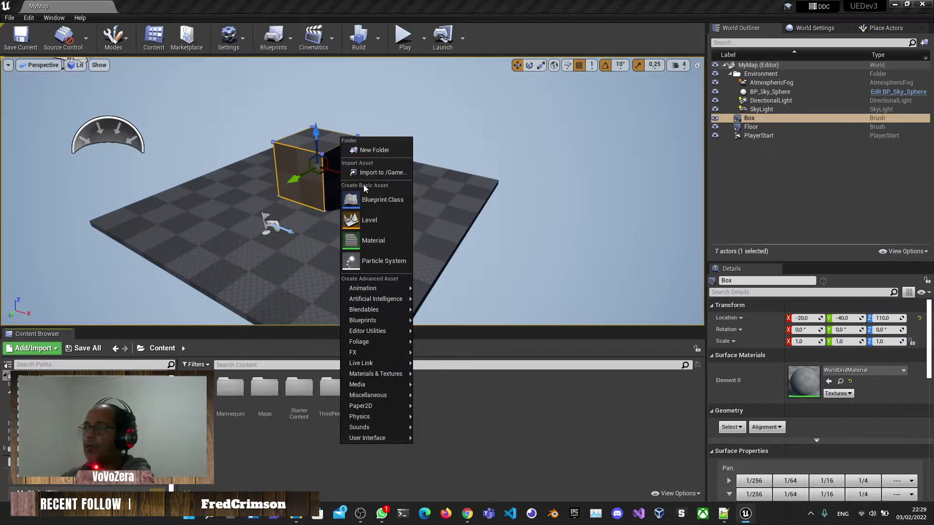
{"action": "left_click", "coordinate": [385, 198]}
{"action": "left_click", "coordinate": [380, 173]}
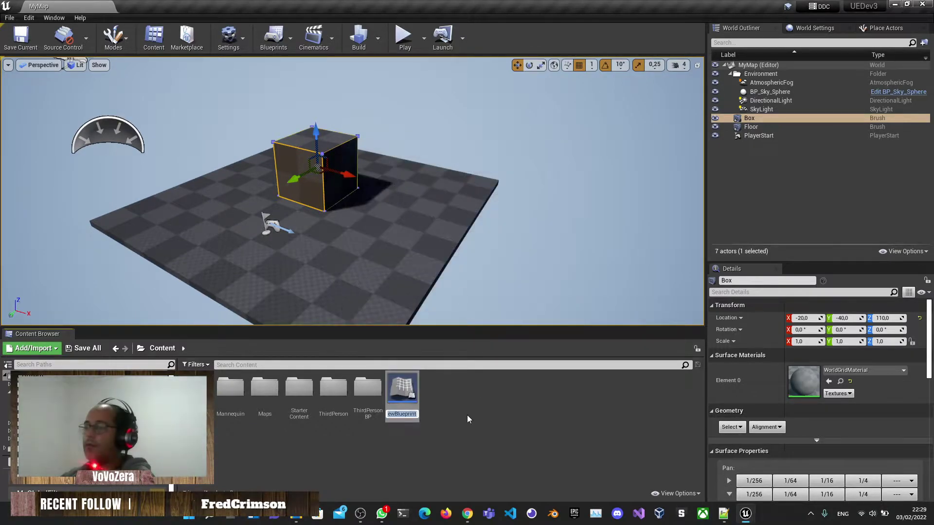
{"action": "key", "text": "Delete"}
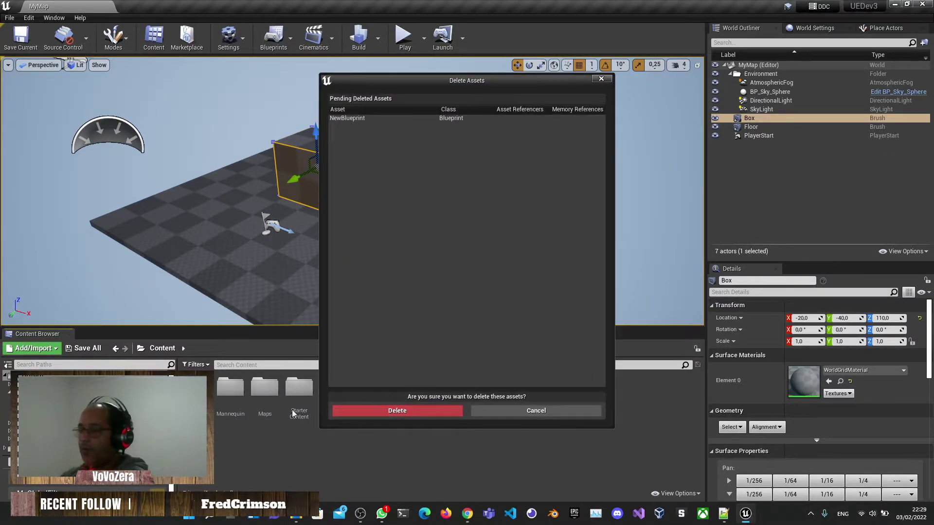
- Confirm deleting NewBlueprint and create a new Blueprints folder under Content
{"action": "left_click", "coordinate": [372, 411]}
{"action": "double_click", "coordinate": [230, 390]}
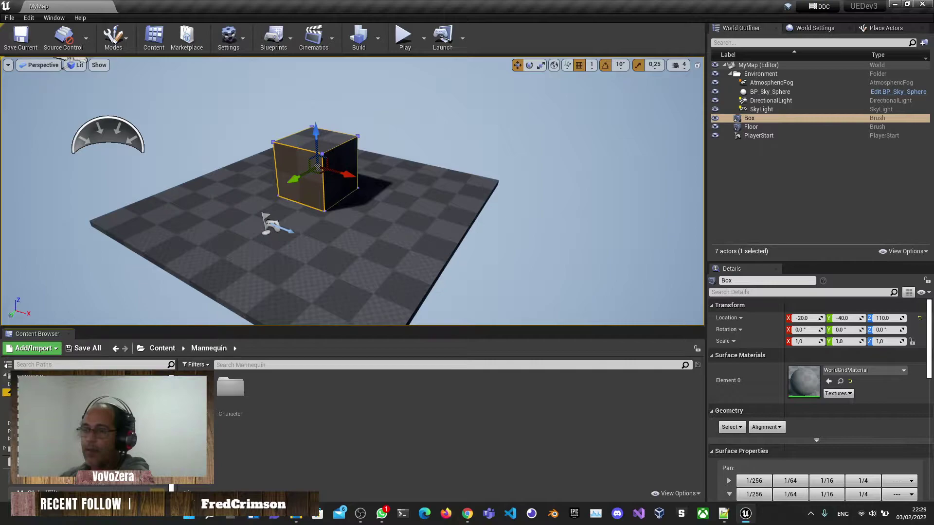
{"action": "left_click", "coordinate": [7, 378]}
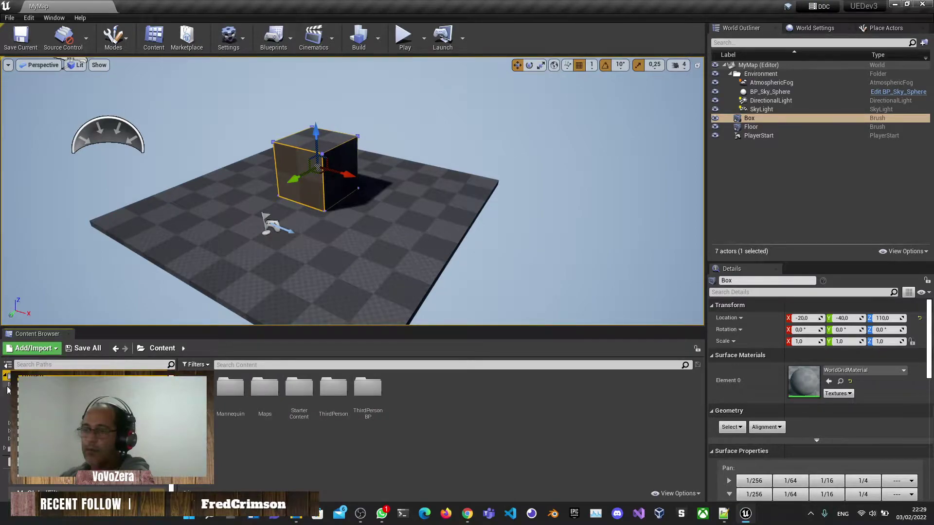
{"action": "right_click", "coordinate": [41, 374]}
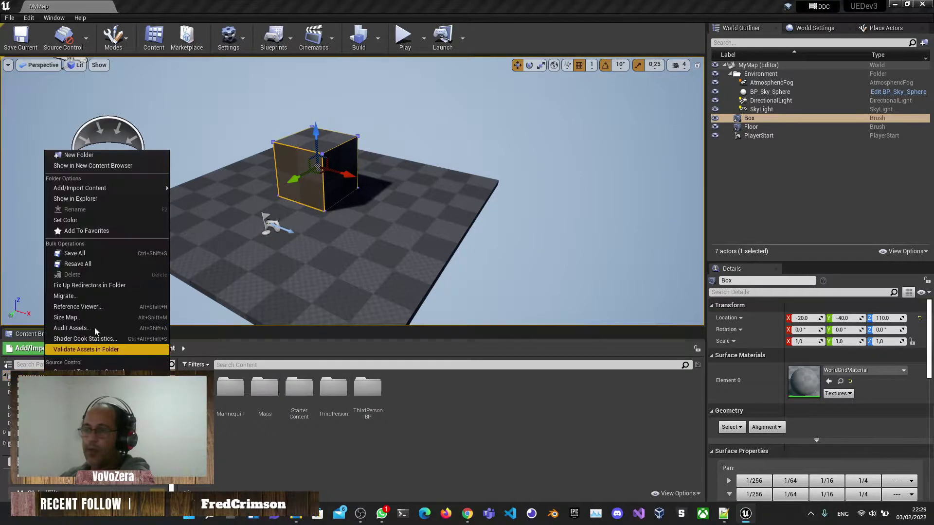
{"action": "left_click", "coordinate": [68, 156]}
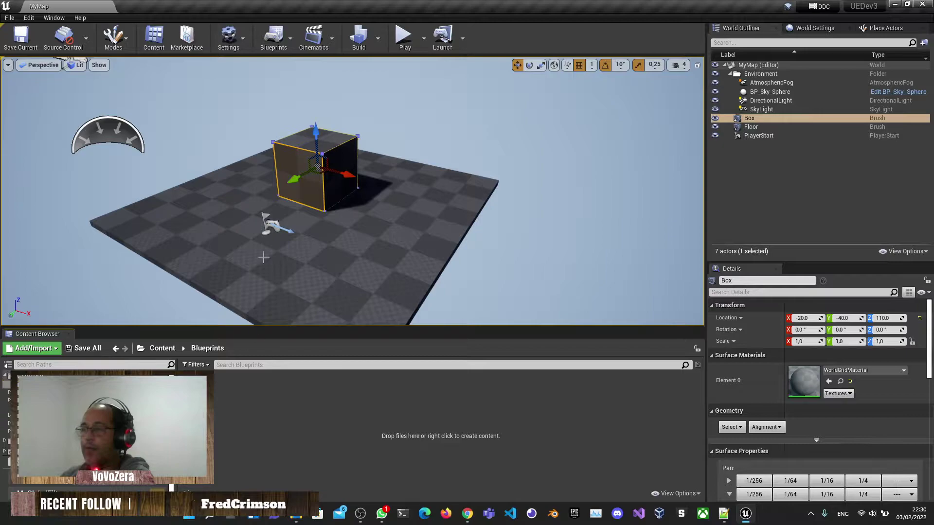
- Start a new Actor Blueprint Class inside the Blueprints folder
{"action": "right_click", "coordinate": [230, 438]}
{"action": "left_click", "coordinate": [263, 208]}
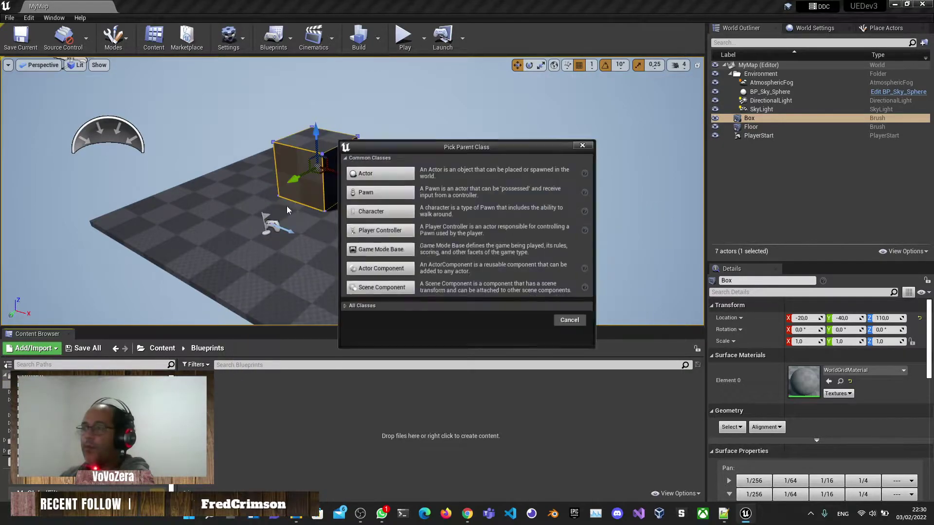
{"action": "left_click", "coordinate": [378, 181]}
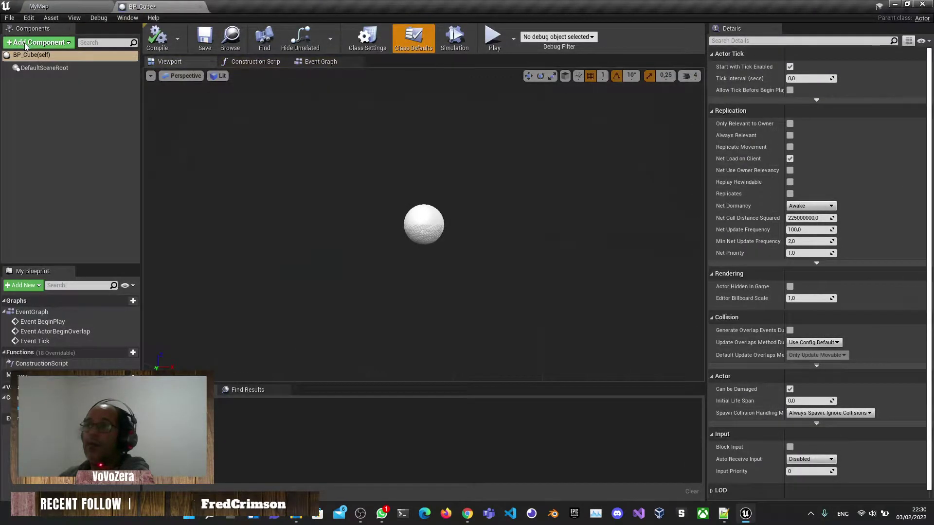
- Add a Cube component to BP_Cube and compile the blueprint
{"action": "left_click", "coordinate": [26, 43]}
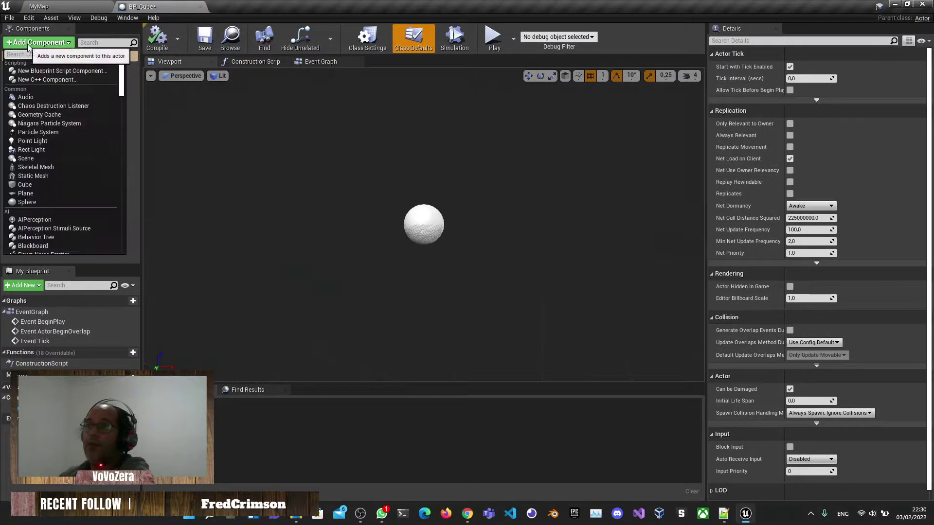
{"action": "type", "text": "cube"}
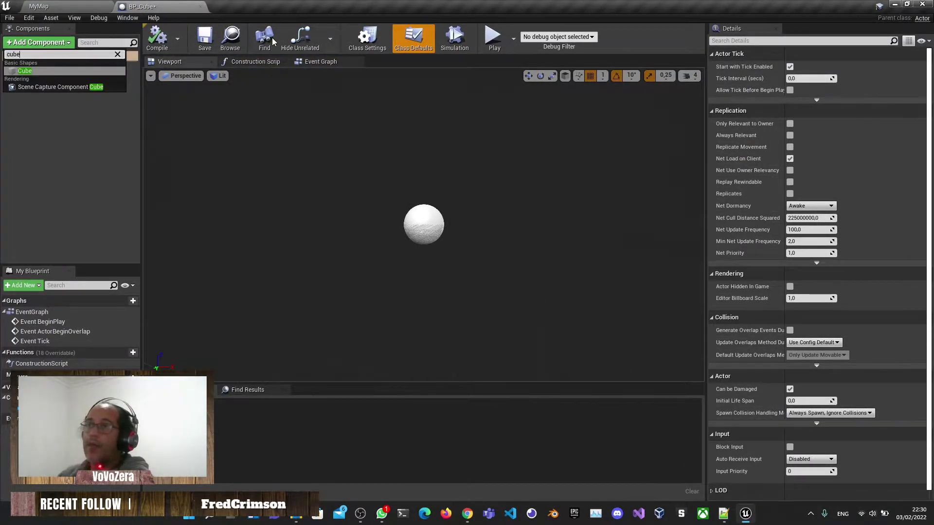
{"action": "left_click", "coordinate": [25, 71]}
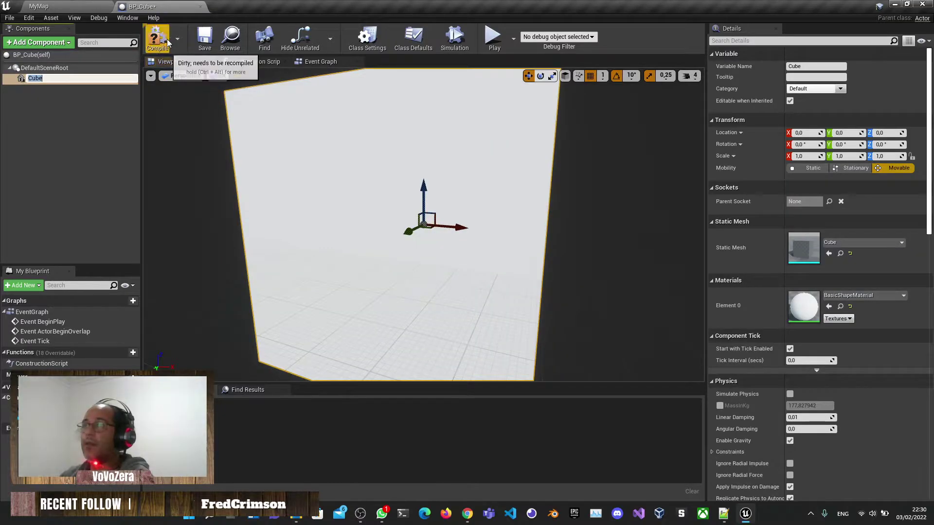
{"action": "left_click", "coordinate": [157, 37]}
- Place a BP_Cube instance on the MyMap floor and reopen the blueprint
{"action": "left_click", "coordinate": [200, 7]}
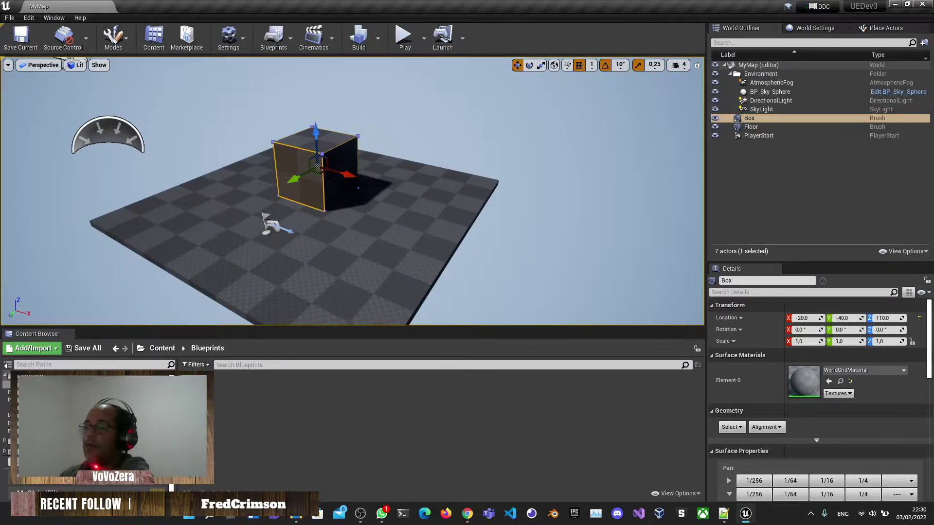
{"action": "left_click_drag", "start_coordinate": [333, 353], "coordinate": [331, 209]}
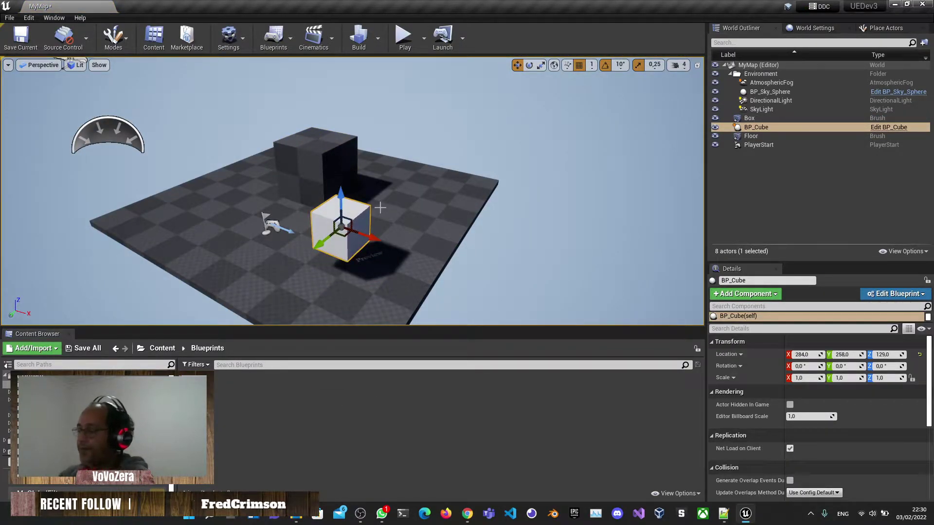
{"action": "key", "text": "End"}
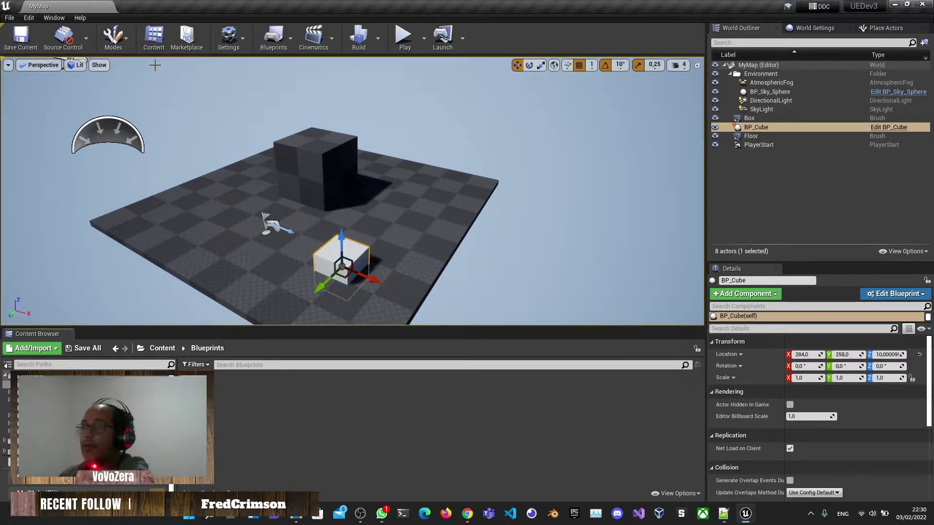
{"action": "double_click", "coordinate": [199, 386]}
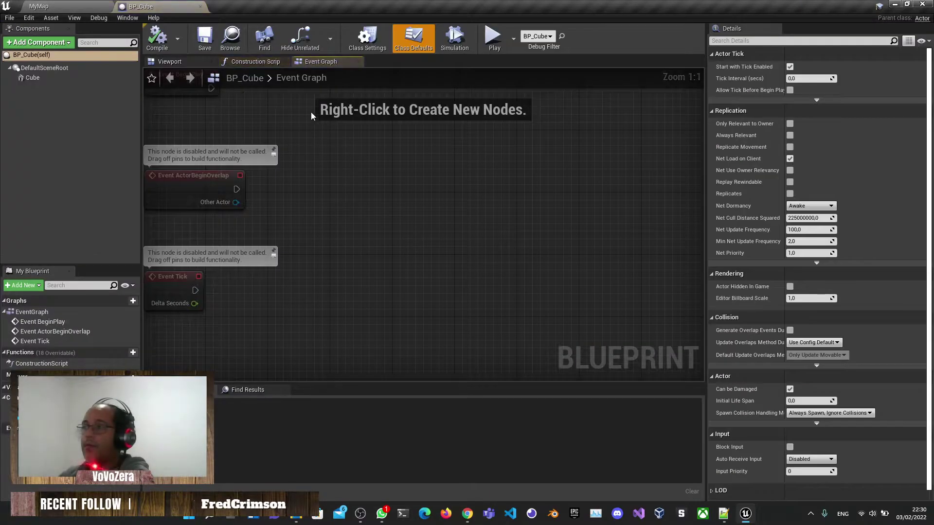
- Raise BP_Cube's Cube component to Z 50 with 50-unit grid snapping, then compile
{"action": "left_click", "coordinate": [180, 62]}
{"action": "left_click", "coordinate": [467, 238]}
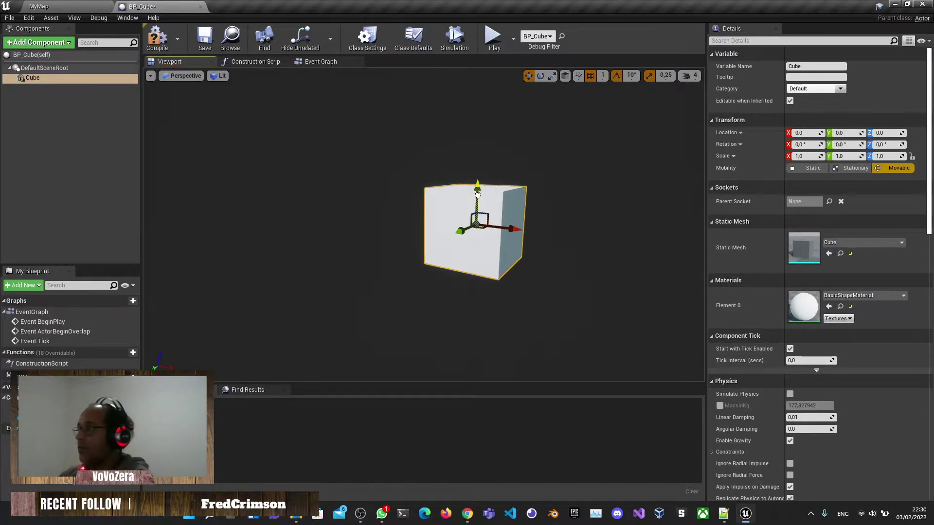
{"action": "left_click_drag", "start_coordinate": [477, 195], "coordinate": [478, 178]}
{"action": "left_click", "coordinate": [603, 76]}
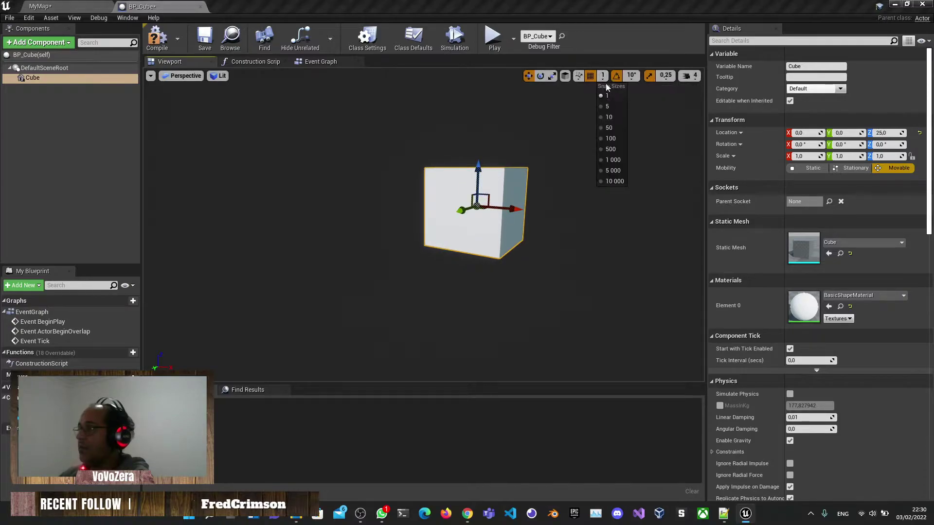
{"action": "left_click", "coordinate": [610, 129]}
{"action": "key", "text": "ctrl+z"}
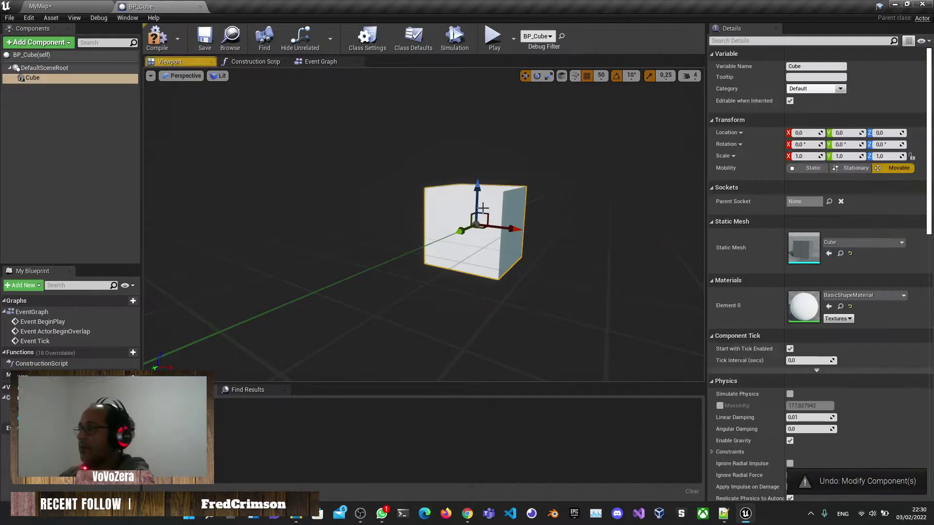
{"action": "left_click_drag", "start_coordinate": [482, 208], "coordinate": [486, 171]}
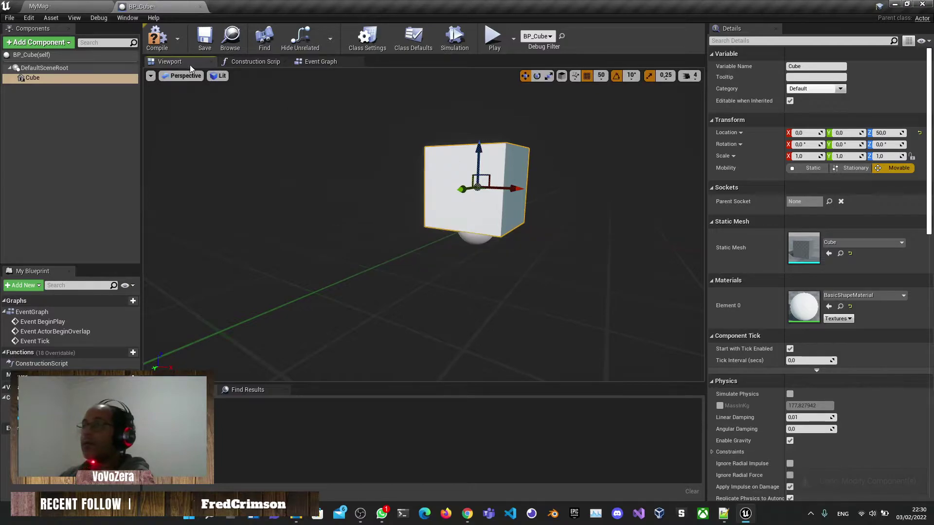
{"action": "left_click", "coordinate": [157, 38]}
- Back in MyMap, frame and orbit the view around the BP_Cube instance
{"action": "left_click", "coordinate": [40, 6]}
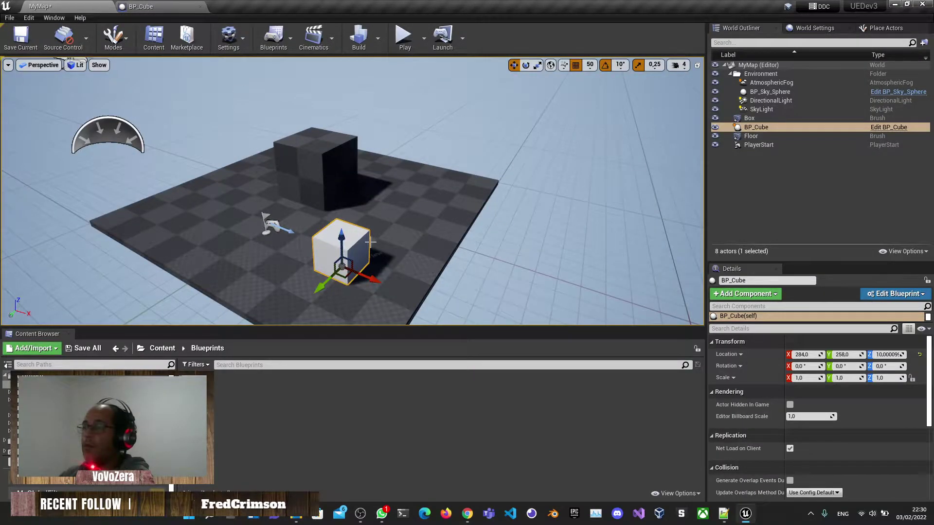
{"action": "key", "text": "f"}
{"action": "right_click_drag", "start_coordinate": [349, 242], "coordinate": [349, 242]}
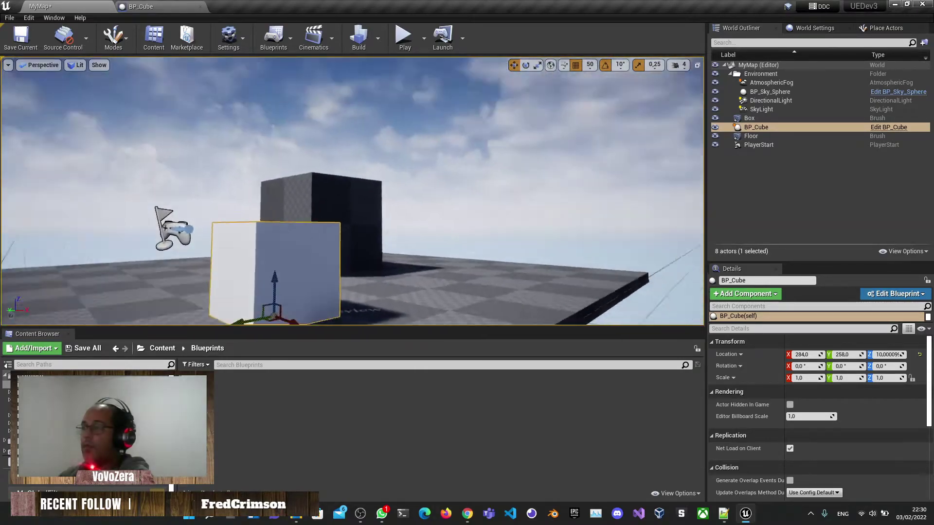
{"action": "right_click_drag", "start_coordinate": [409, 215], "coordinate": [409, 215]}
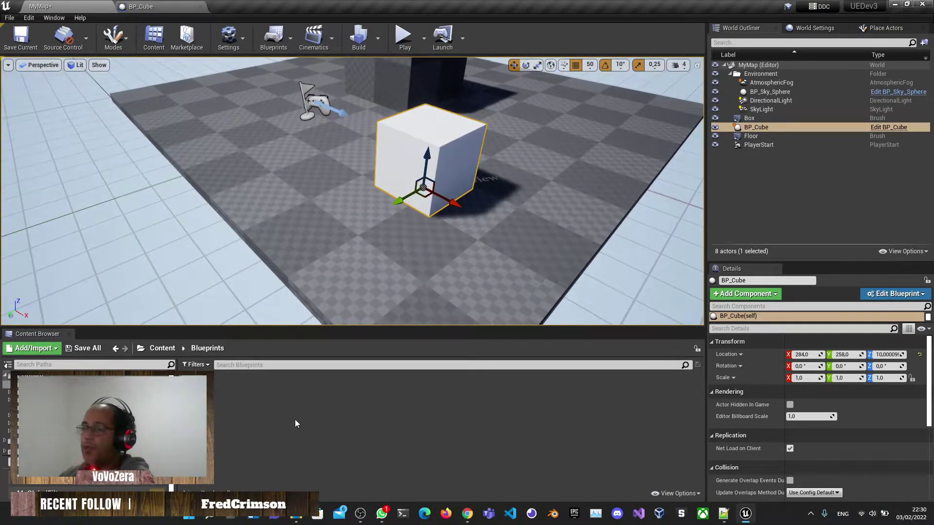
{"action": "left_click", "coordinate": [32, 379]}
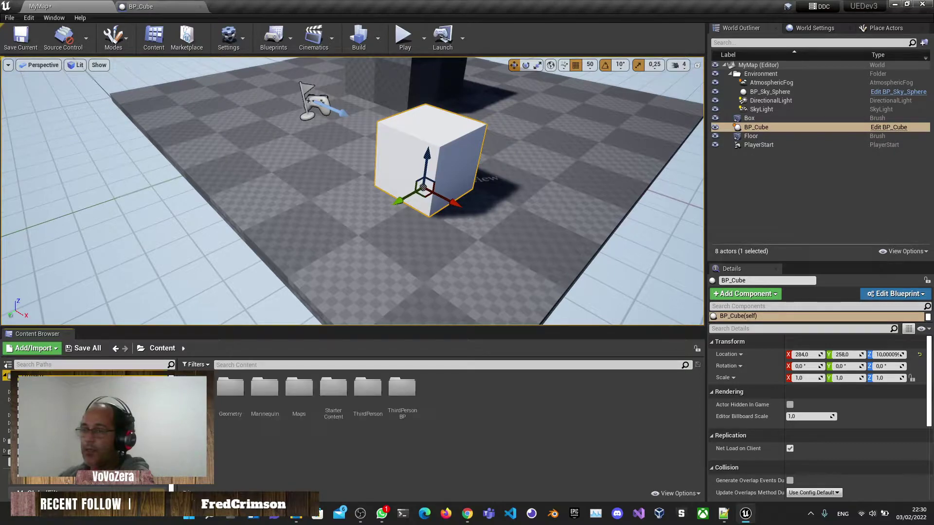
{"action": "type", "text": "cube"}
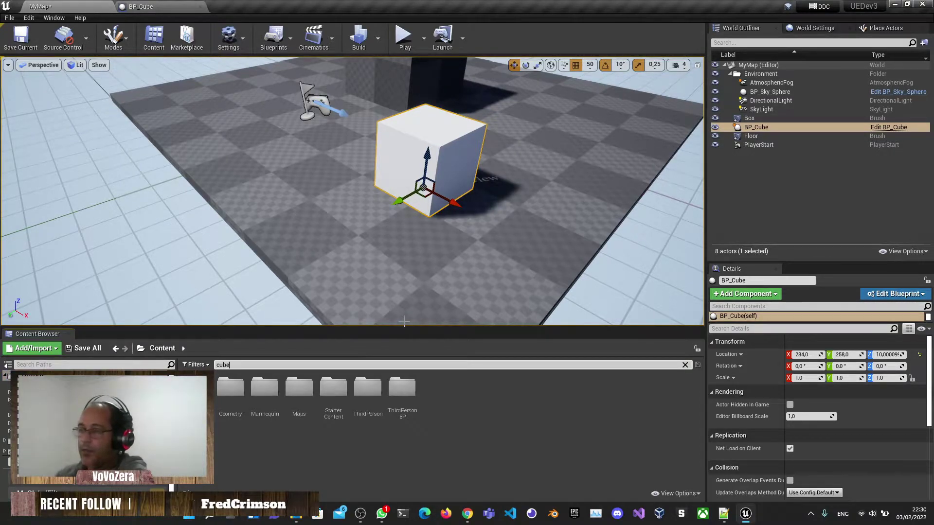
{"action": "left_click", "coordinate": [470, 442]}
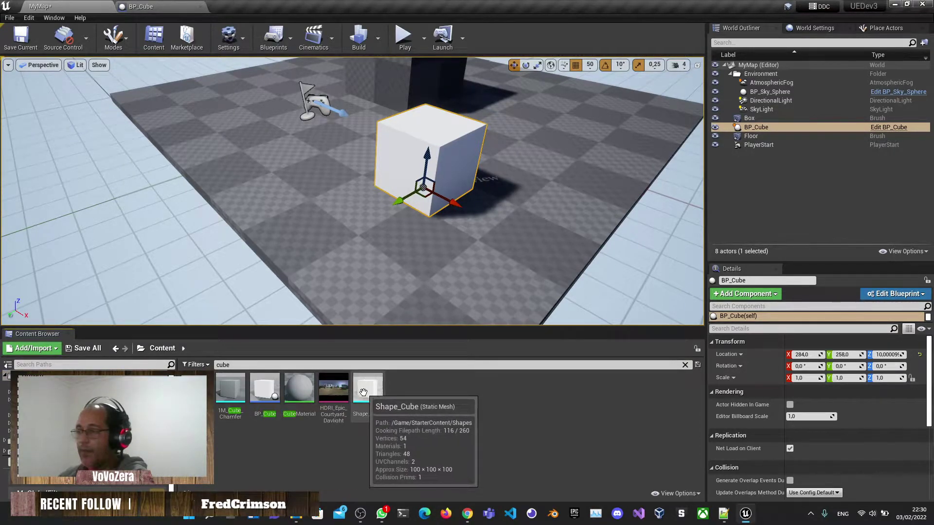
{"action": "left_click_drag", "start_coordinate": [368, 388], "coordinate": [486, 227]}
{"action": "left_click_drag", "start_coordinate": [452, 264], "coordinate": [491, 255]}
{"action": "left_click", "coordinate": [449, 172]}
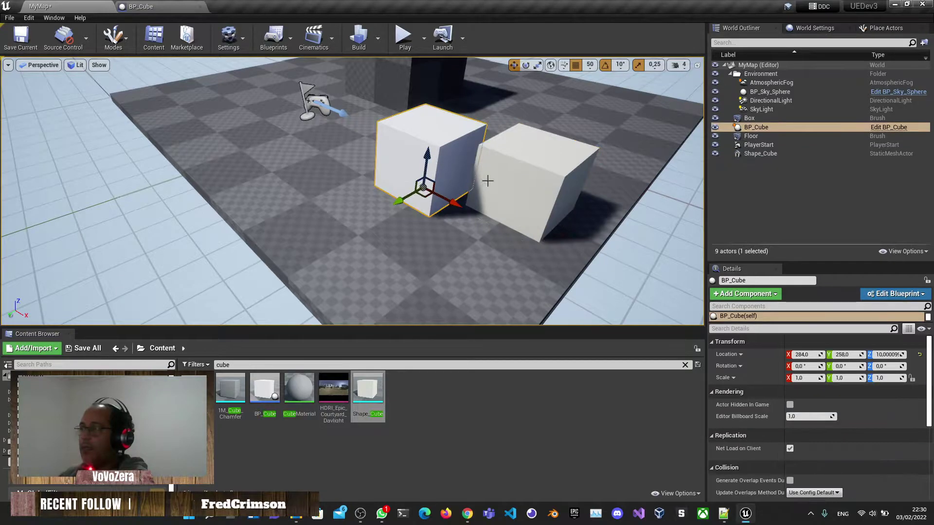
{"action": "left_click", "coordinate": [589, 65]}
{"action": "left_click", "coordinate": [591, 100]}
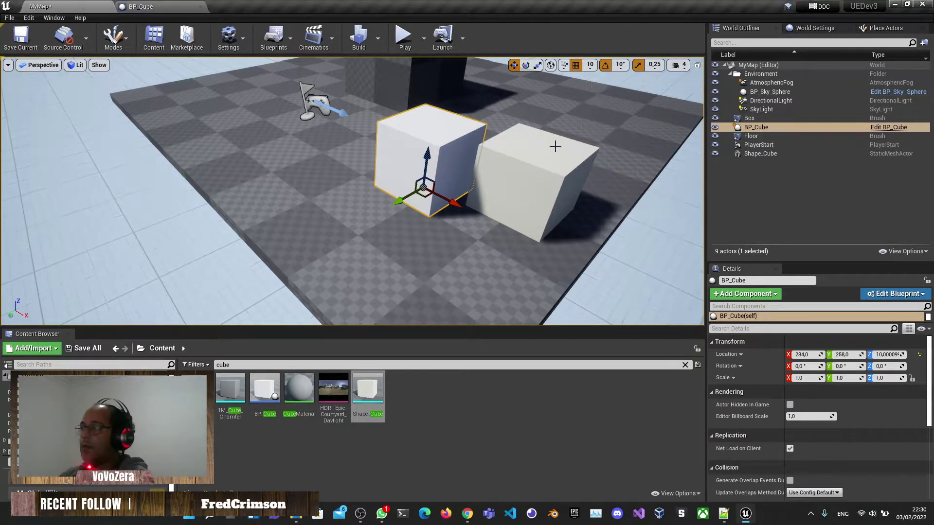
{"action": "left_click", "coordinate": [522, 210]}
{"action": "left_click_drag", "start_coordinate": [509, 219], "coordinate": [484, 238]}
{"action": "right_click_drag", "start_coordinate": [484, 238], "coordinate": [313, 211]}
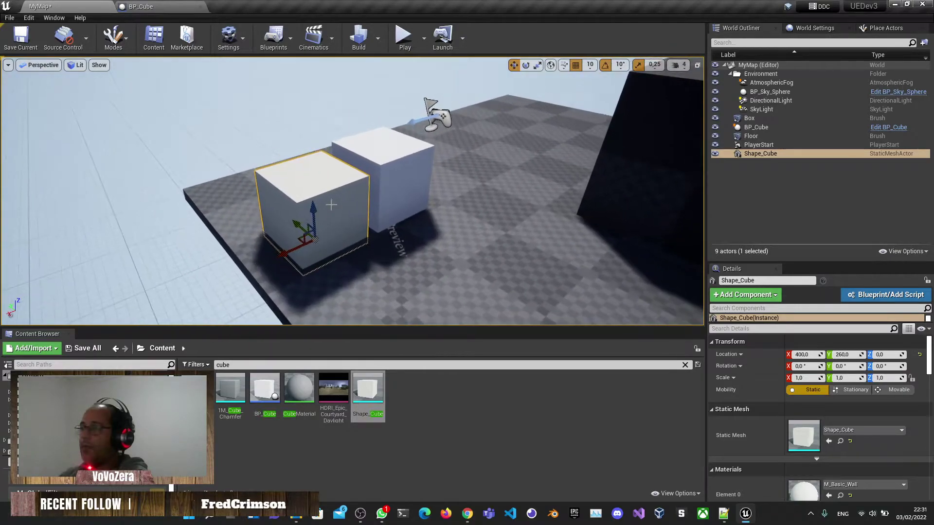
{"action": "left_click_drag", "start_coordinate": [313, 212], "coordinate": [330, 199]}
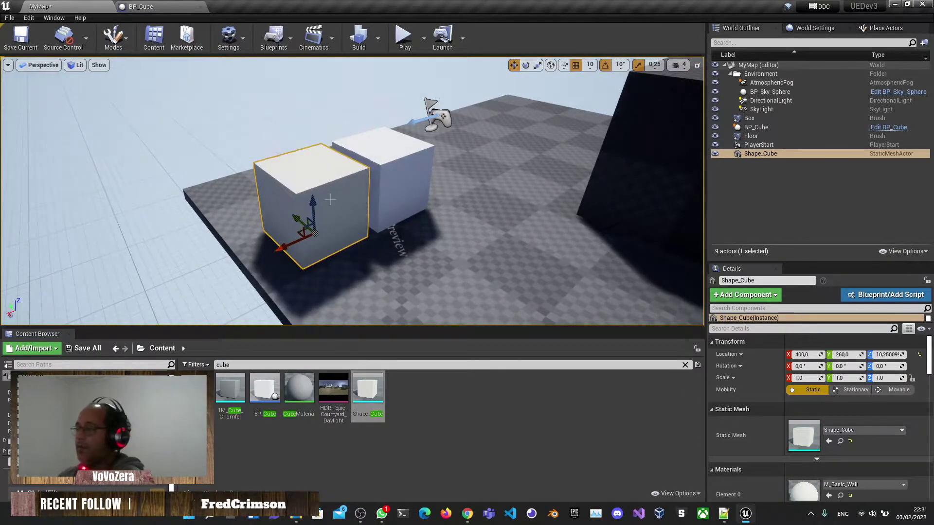
{"action": "left_click", "coordinate": [408, 185]}
{"action": "key", "text": "ctrl+s"}
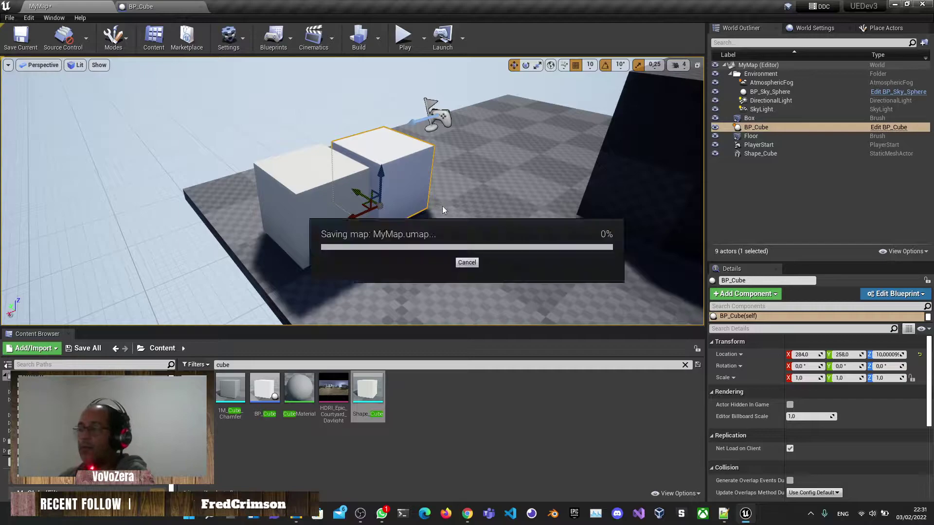
{"action": "right_click_drag", "start_coordinate": [442, 205], "coordinate": [413, 215]}
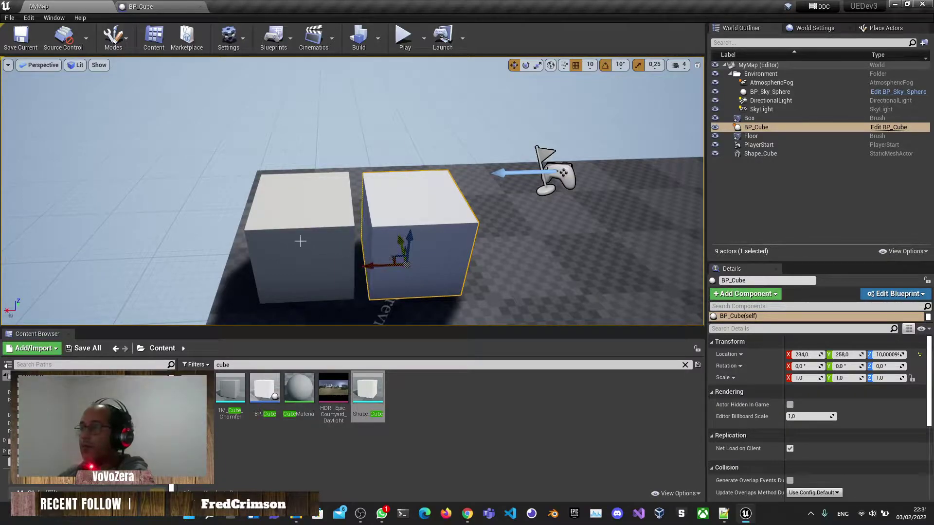
{"action": "left_click", "coordinate": [141, 7]}
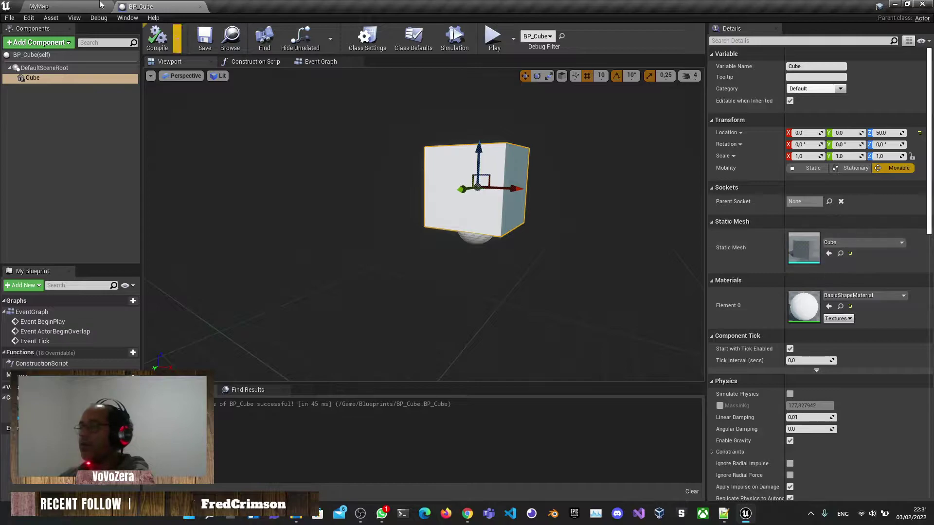
{"action": "left_click", "coordinate": [64, 6]}
{"action": "left_click", "coordinate": [299, 214]}
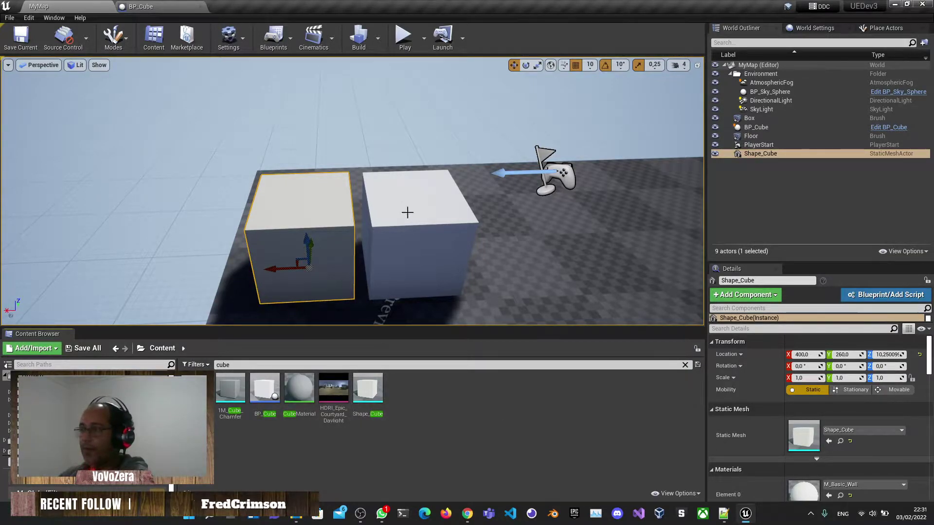
{"action": "left_click_drag", "start_coordinate": [407, 212], "coordinate": [263, 200], "text": "alt"}
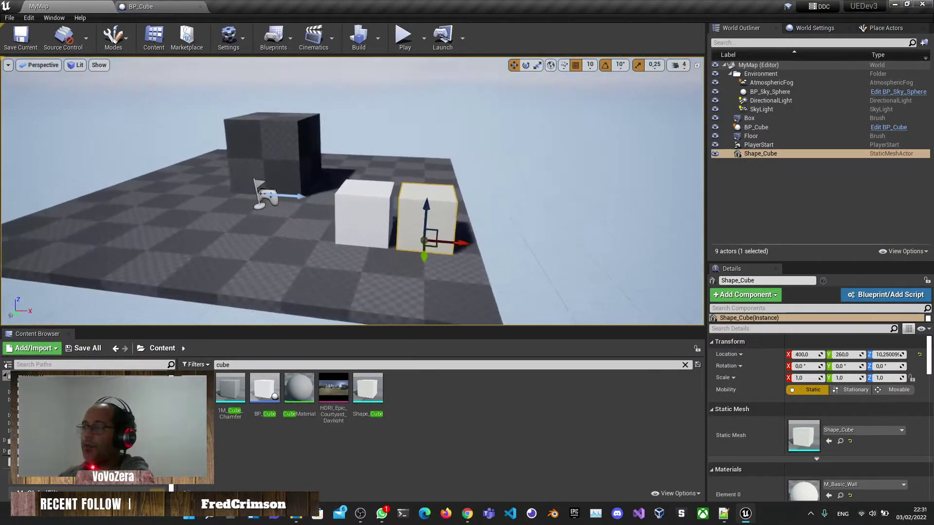
{"action": "scroll", "coordinate": [368, 215], "scroll_direction": "up", "scroll_amount": 3}
{"action": "left_click", "coordinate": [369, 215]}
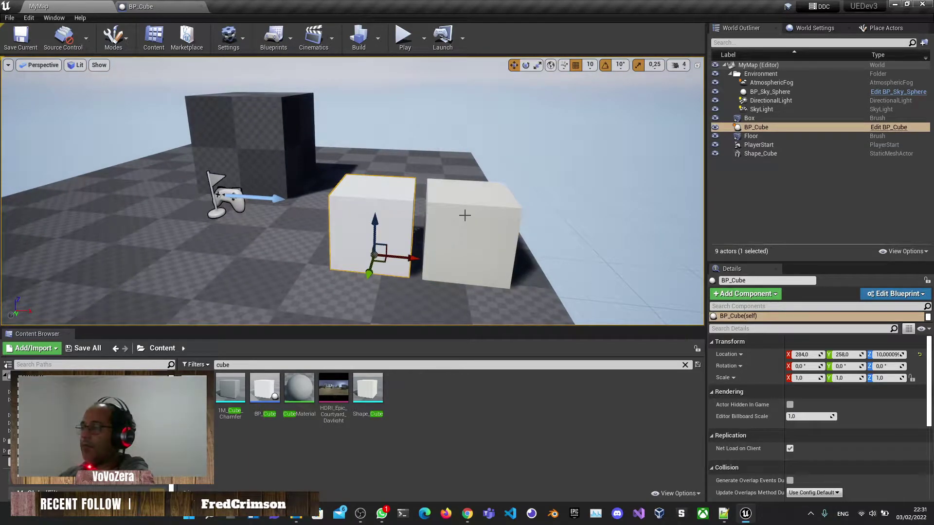
{"action": "left_click", "coordinate": [464, 215]}
{"action": "left_click", "coordinate": [368, 198]}
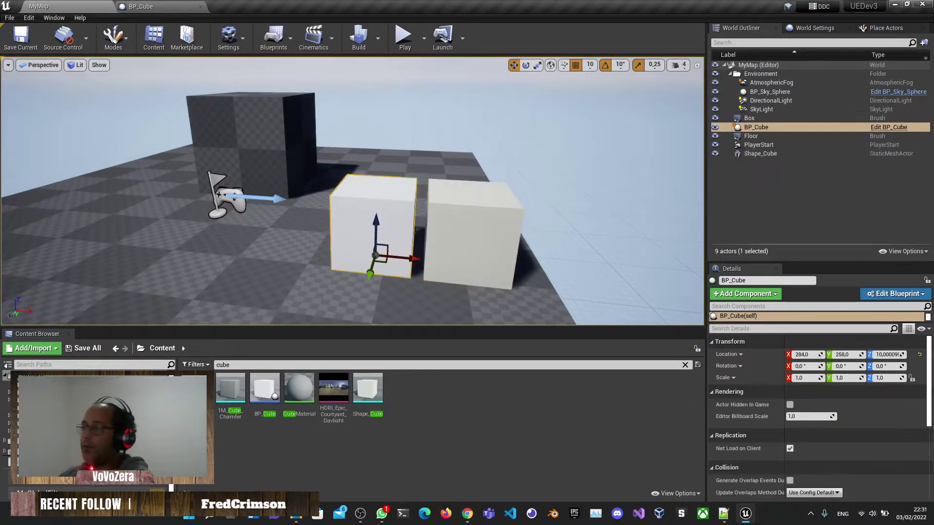
{"action": "left_click", "coordinate": [462, 202]}
{"action": "left_click", "coordinate": [398, 203]}
{"action": "left_click", "coordinate": [483, 202]}
{"action": "right_click_drag", "start_coordinate": [403, 148], "coordinate": [441, 141]}
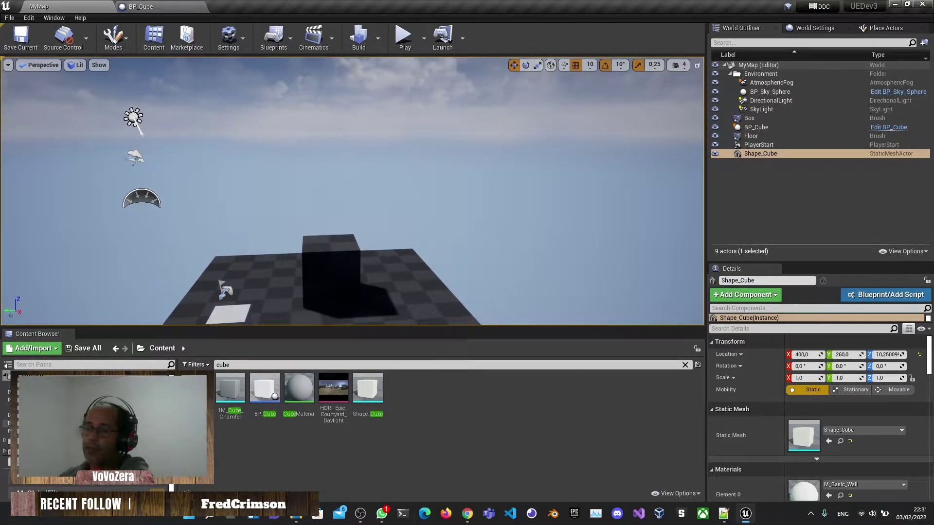
- Place a ThirdPersonCharacter from ThirdPersonBP/Blueprints and drop it onto the floor
{"action": "left_click", "coordinate": [9, 431]}
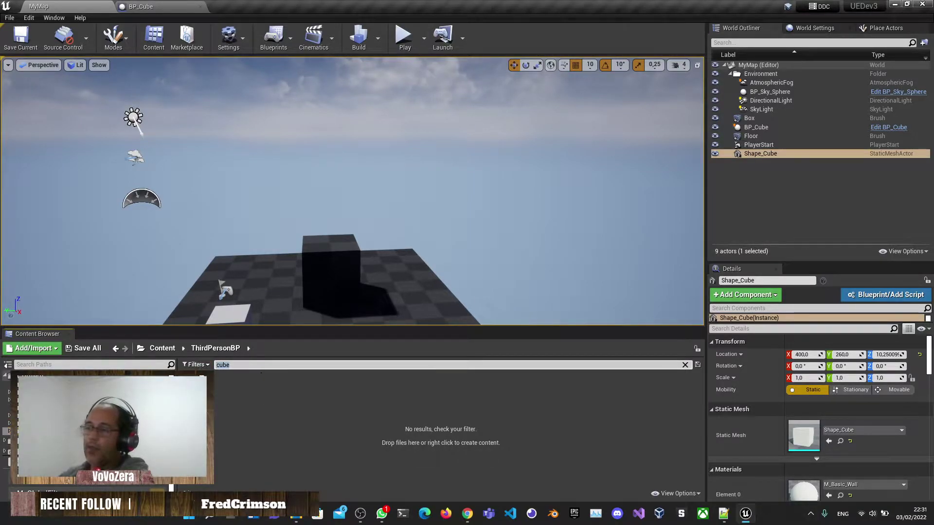
{"action": "key", "text": "BackSpace"}
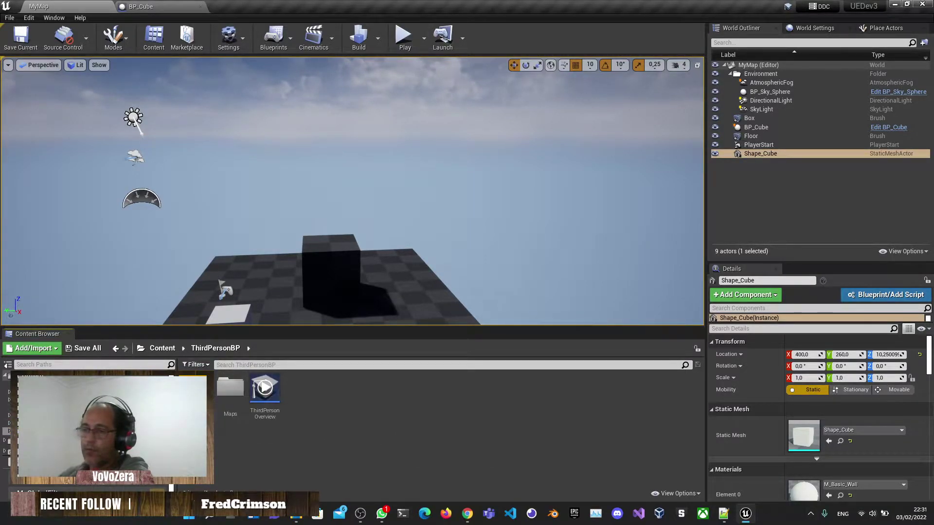
{"action": "double_click", "coordinate": [230, 387]}
{"action": "left_click_drag", "start_coordinate": [223, 288], "coordinate": [387, 105]}
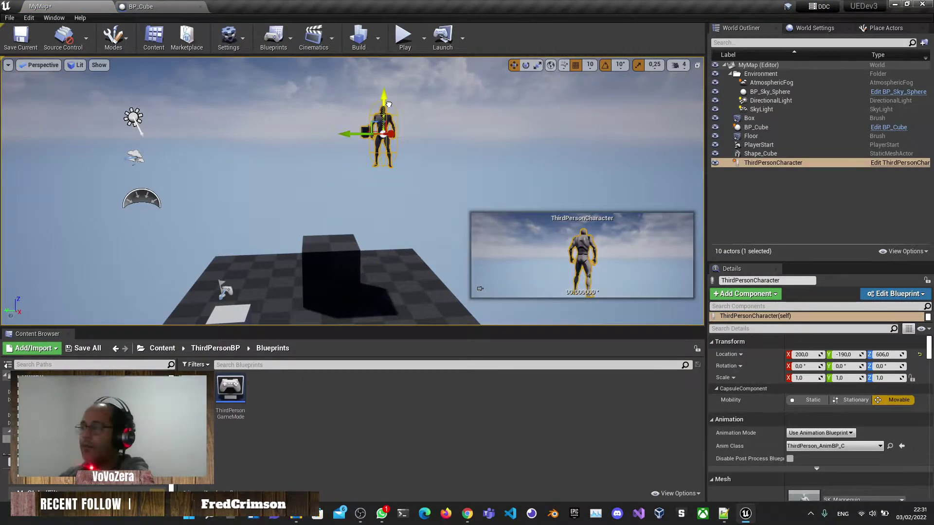
{"action": "right_click_drag", "start_coordinate": [255, 175], "coordinate": [254, 174]}
{"action": "right_click_drag", "start_coordinate": [382, 139], "coordinate": [382, 140]}
{"action": "key", "text": "End"}
- Try lowering the floor and dropping the character onto it, then undo both moves
{"action": "left_click", "coordinate": [333, 216]}
{"action": "left_click_drag", "start_coordinate": [260, 178], "coordinate": [243, 287]}
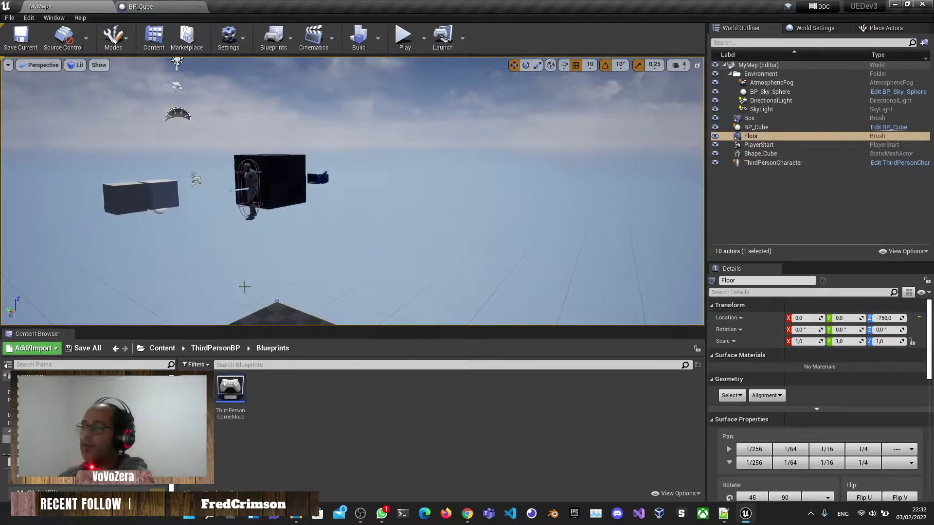
{"action": "left_click", "coordinate": [246, 185]}
{"action": "key", "text": "End"}
{"action": "key", "text": "ctrl+z"}
{"action": "key", "text": "ctrl+z"}
{"action": "key", "text": "ctrl+z"}
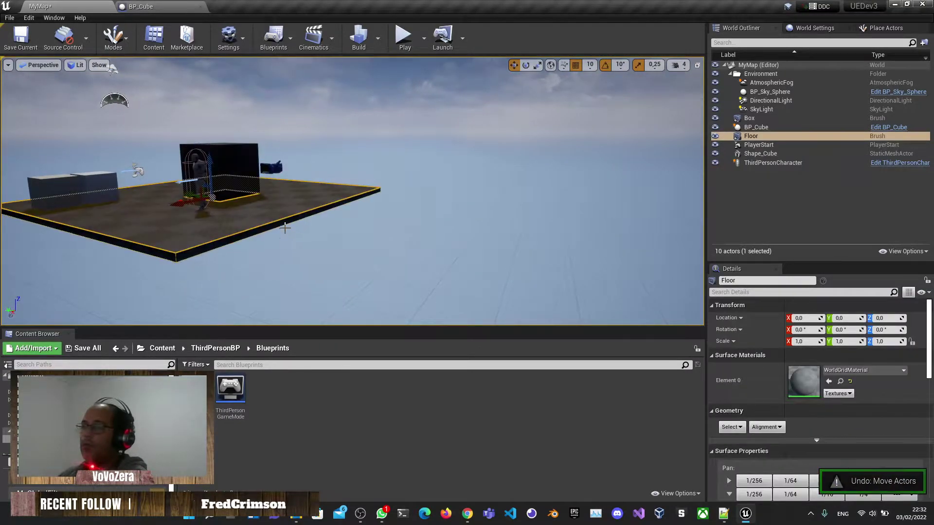
- Orbit the view around the cube and character, then select the Shape_Cube and BP_Cube boxes
{"action": "right_click_drag", "start_coordinate": [293, 237], "coordinate": [293, 237]}
{"action": "right_click_drag", "start_coordinate": [356, 196], "coordinate": [357, 196]}
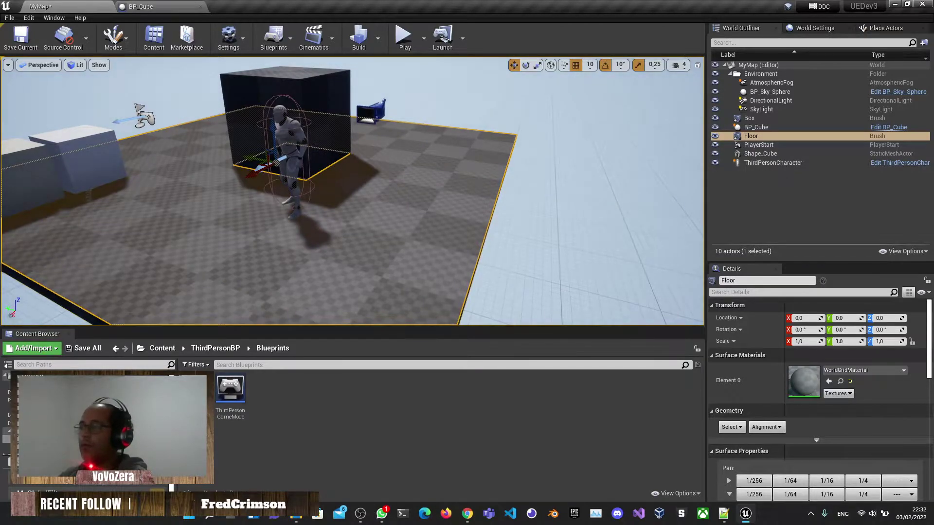
{"action": "left_click", "coordinate": [583, 194]}
{"action": "right_click_drag", "start_coordinate": [584, 195], "coordinate": [584, 194]}
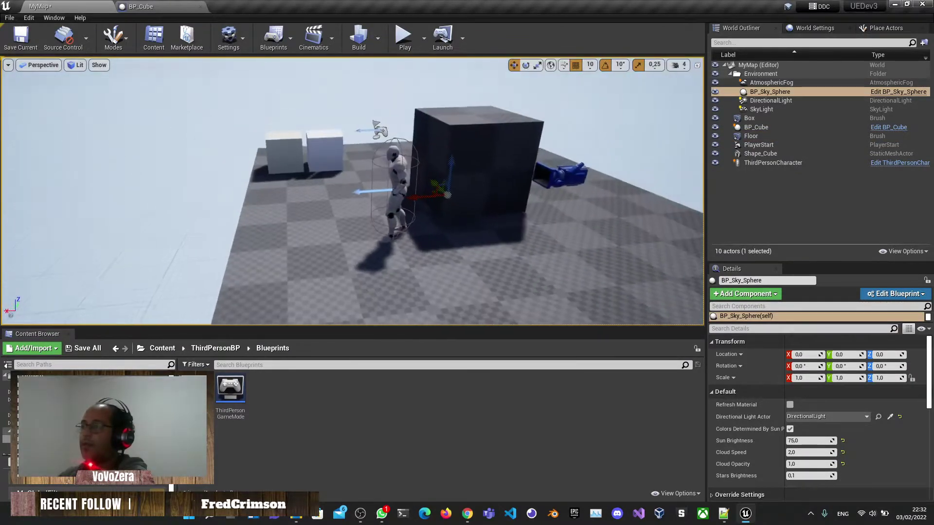
{"action": "right_click_drag", "start_coordinate": [401, 152], "coordinate": [401, 151]}
{"action": "left_click", "coordinate": [401, 151]}
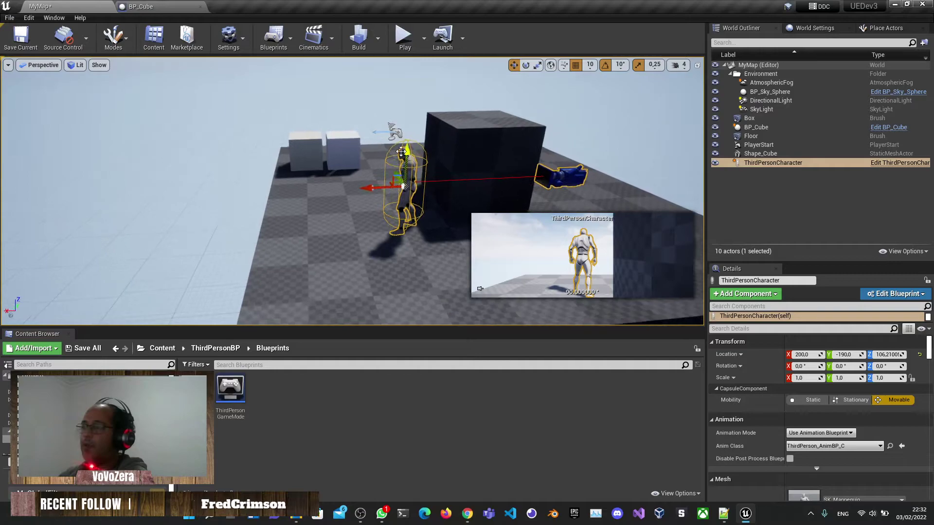
{"action": "key", "text": "ctrl+z"}
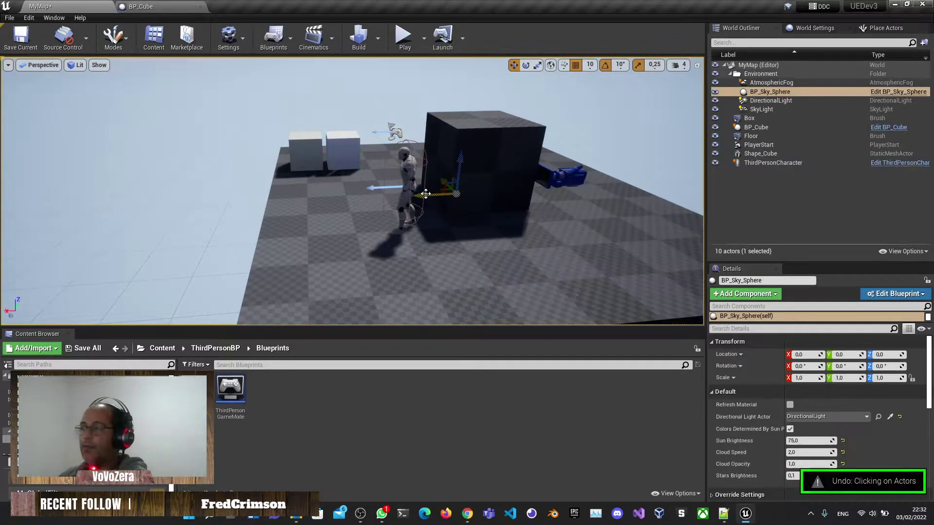
{"action": "right_click_drag", "start_coordinate": [425, 194], "coordinate": [425, 194]}
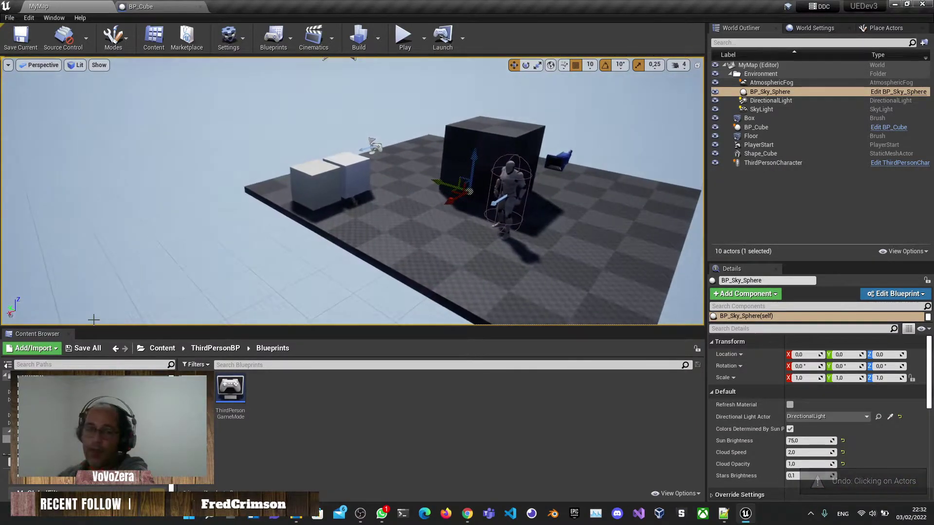
{"action": "right_click_drag", "start_coordinate": [276, 258], "coordinate": [276, 257]}
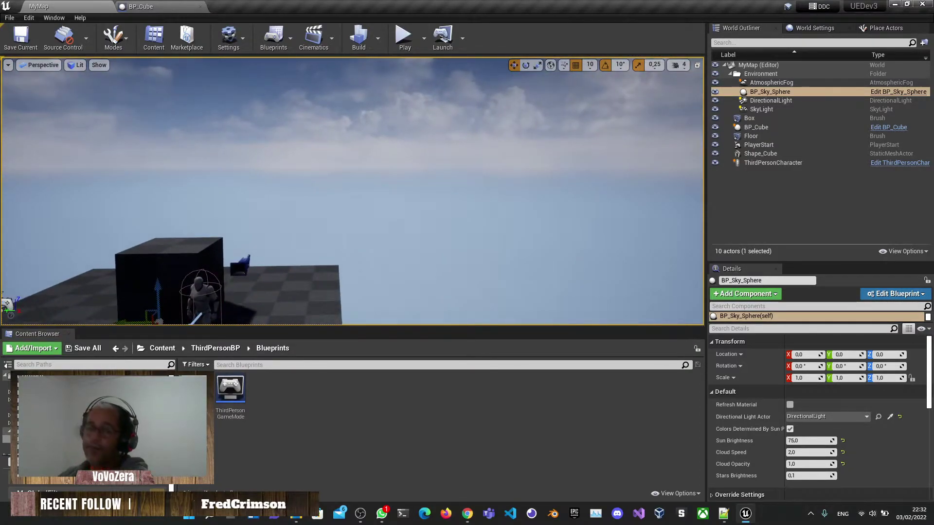
{"action": "right_click_drag", "start_coordinate": [296, 190], "coordinate": [296, 190]}
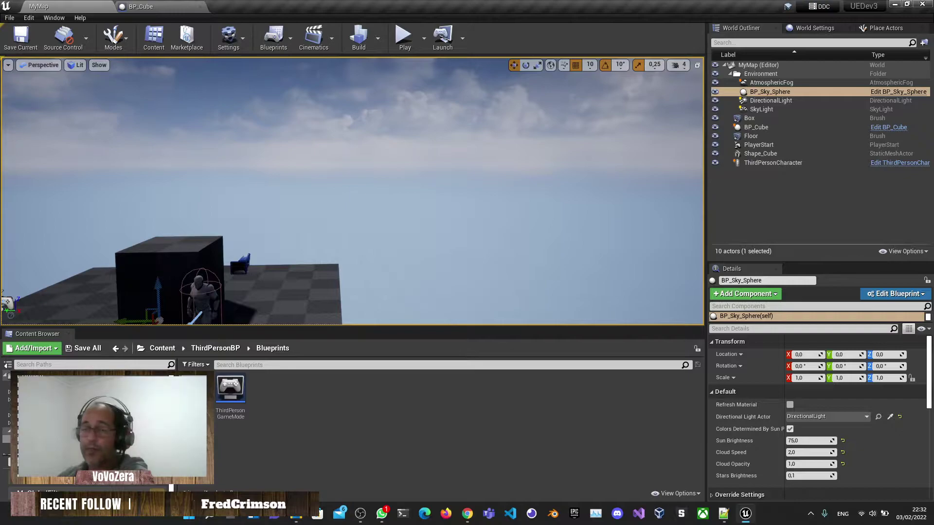
{"action": "key", "text": "f"}
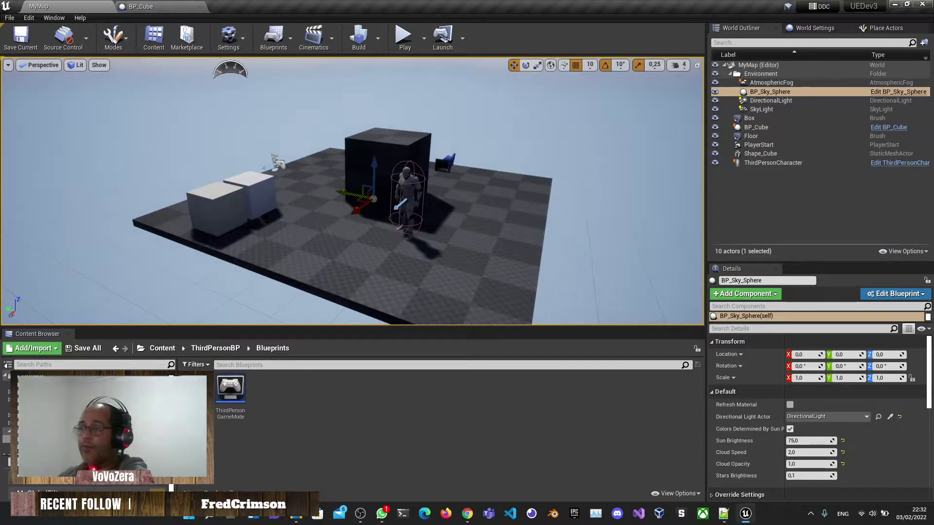
{"action": "left_click", "coordinate": [232, 204]}
{"action": "left_click", "coordinate": [260, 179]}
- Open BP_Cube's Cube static mesh in the Static Mesh Editor and orbit its preview
{"action": "left_click", "coordinate": [165, 6]}
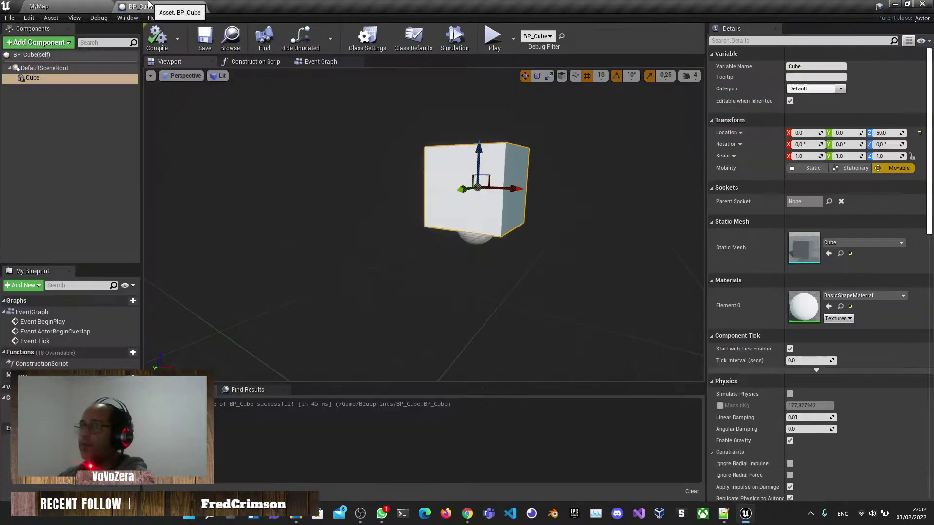
{"action": "double_click", "coordinate": [802, 247]}
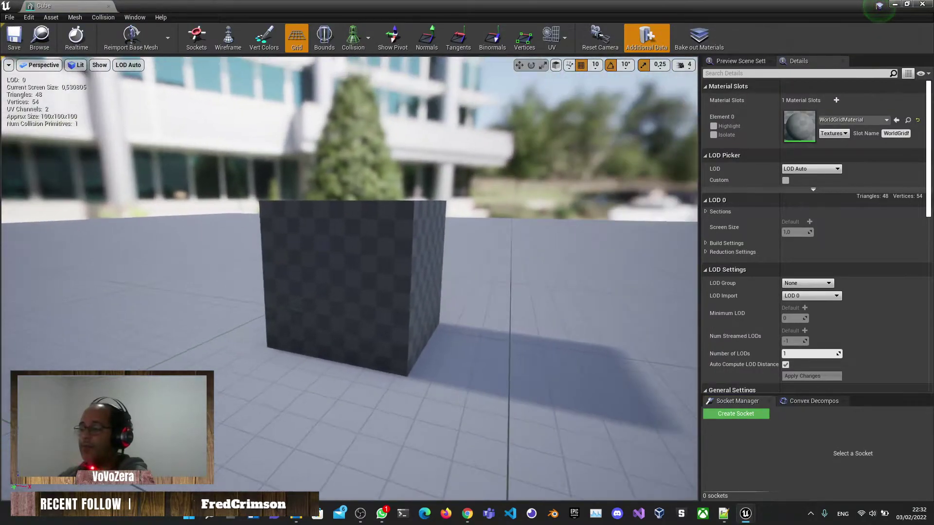
{"action": "right_click_drag", "start_coordinate": [350, 272], "coordinate": [349, 183]}
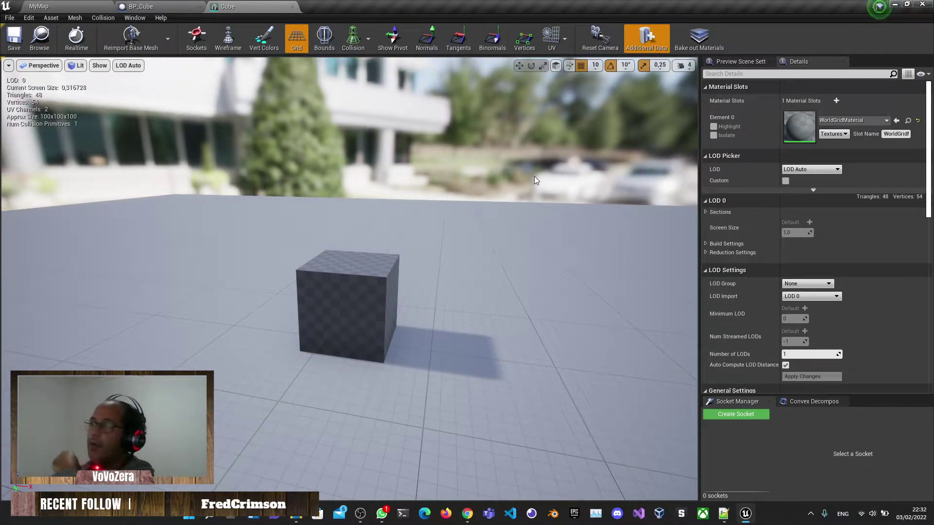
- In MyMap, pick the Box brush from editor modes and expand its advanced Brush Settings
{"action": "left_click", "coordinate": [87, 4]}
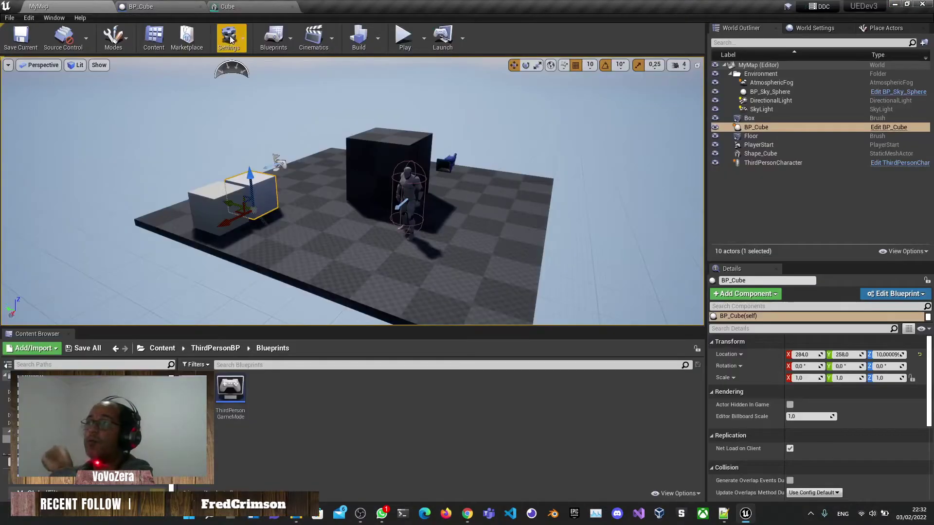
{"action": "left_click", "coordinate": [127, 51]}
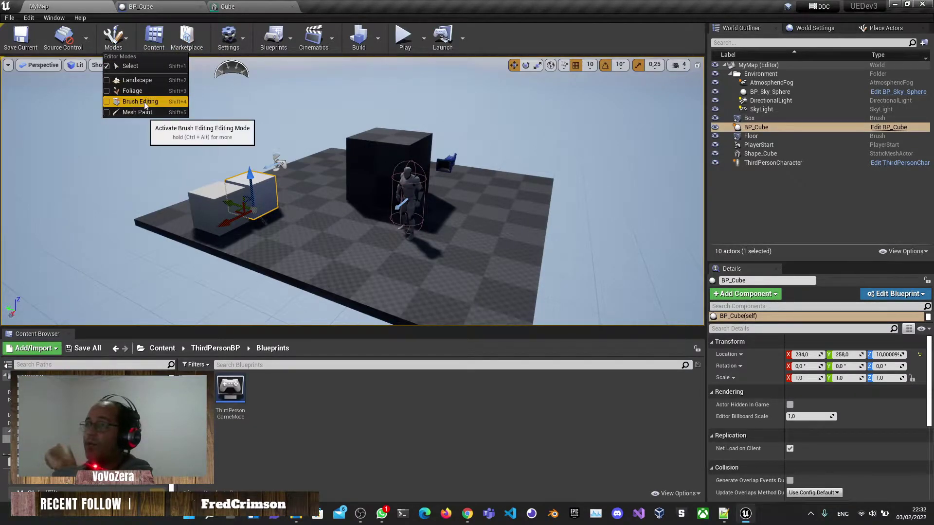
{"action": "left_click", "coordinate": [382, 163]}
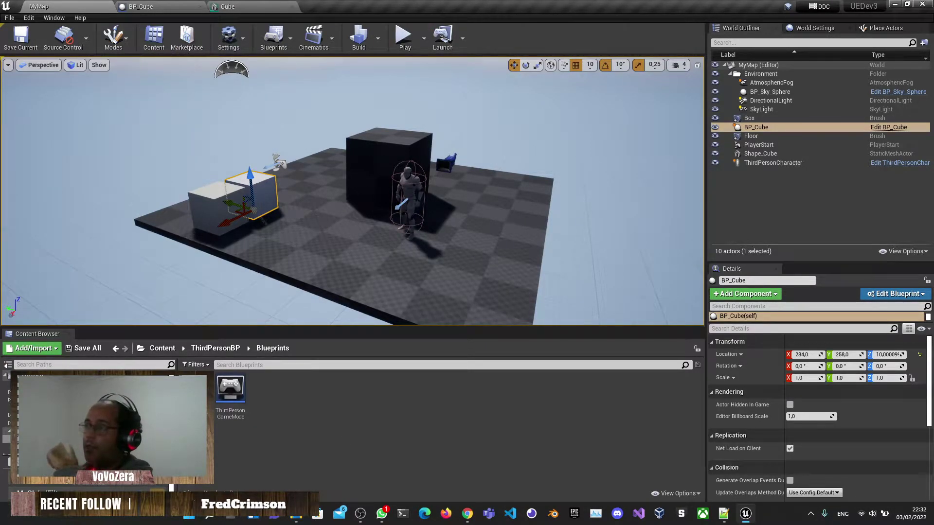
{"action": "left_click", "coordinate": [382, 163]}
{"action": "scroll", "coordinate": [837, 399], "scroll_direction": "down", "scroll_amount": 5}
{"action": "scroll", "coordinate": [868, 438], "scroll_direction": "down", "scroll_amount": 6}
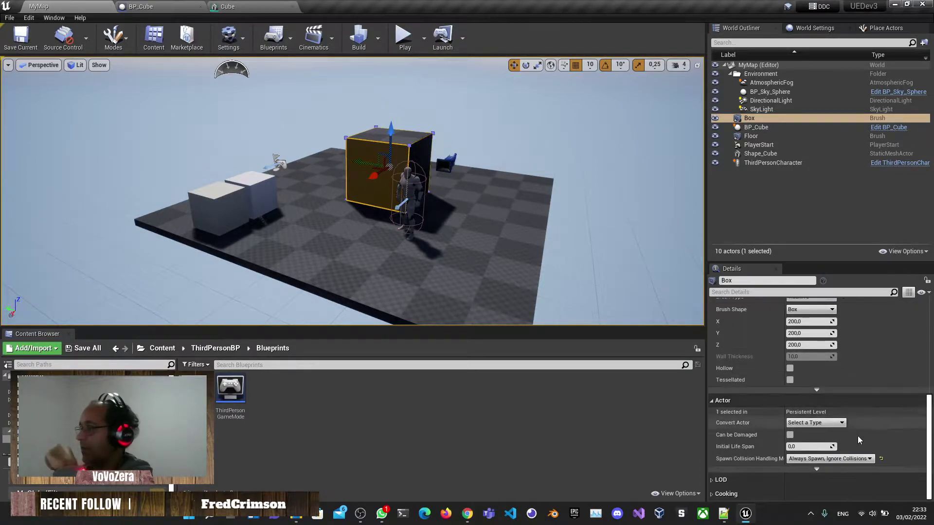
{"action": "left_click", "coordinate": [817, 469]}
{"action": "scroll", "coordinate": [846, 457], "scroll_direction": "up", "scroll_amount": 3}
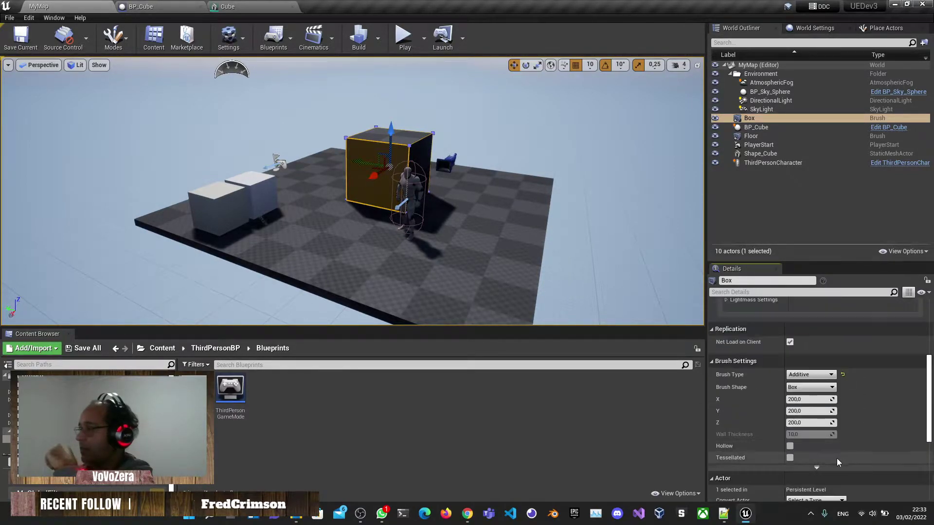
{"action": "left_click", "coordinate": [835, 467]}
{"action": "scroll", "coordinate": [856, 448], "scroll_direction": "down", "scroll_amount": 2}
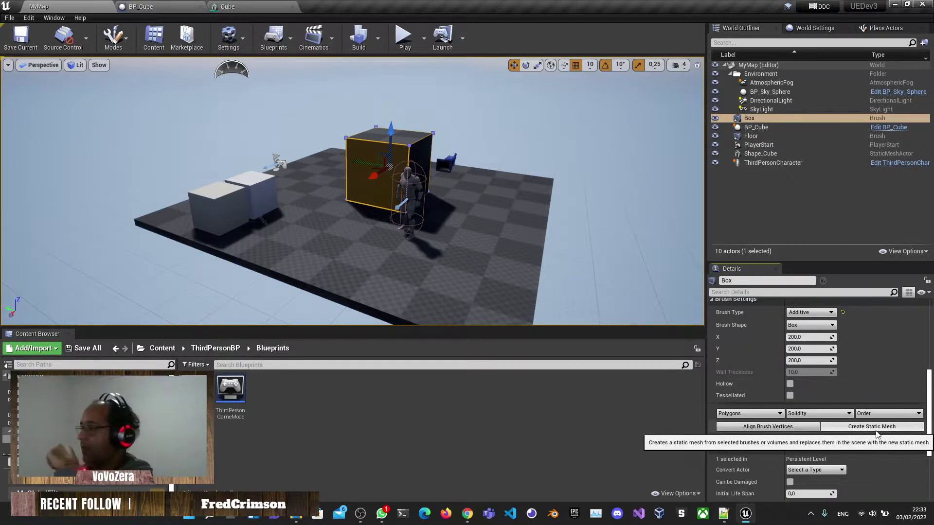
- Switch between MyMap and the Cube mesh editor, ending on the Cube static mesh editor
{"action": "left_click", "coordinate": [229, 6]}
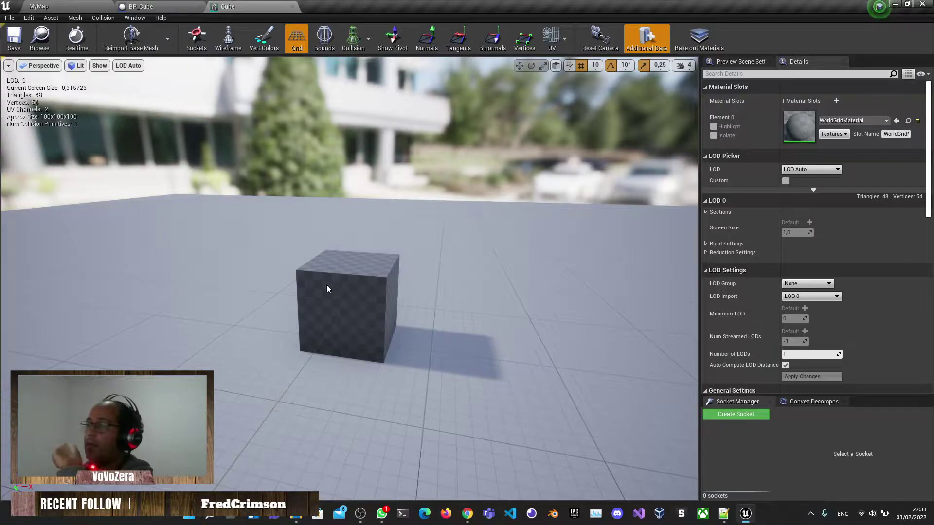
{"action": "left_click", "coordinate": [59, 6]}
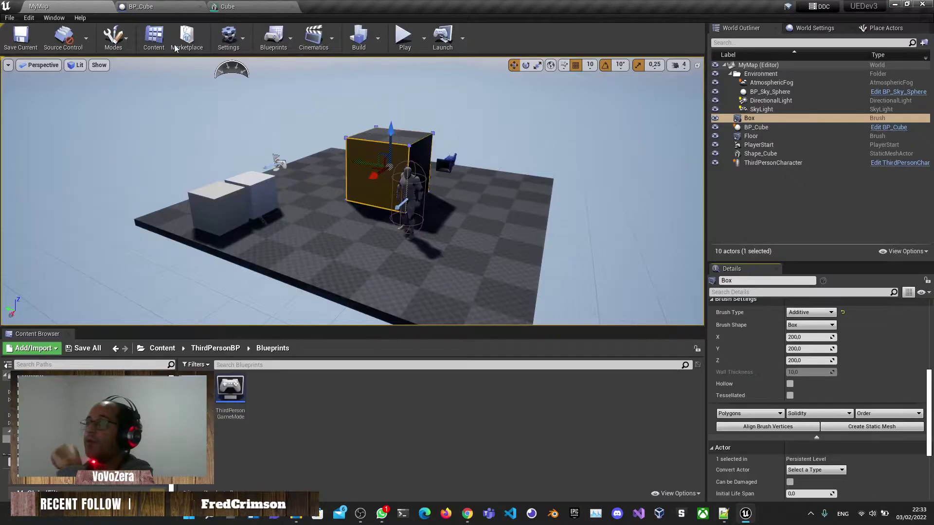
{"action": "left_click", "coordinate": [109, 42]}
{"action": "left_click", "coordinate": [249, 7]}
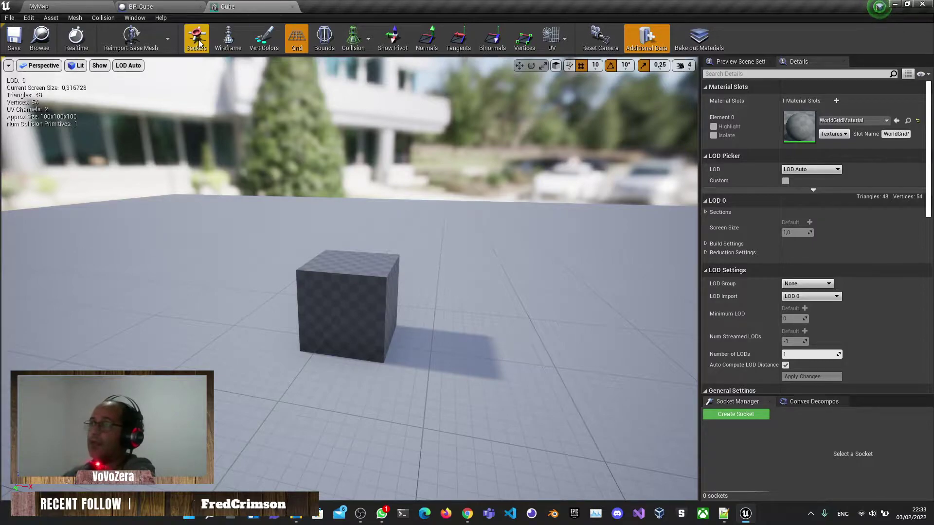
- Toggle the Cube preview's wireframe, sockets and vertex colours back off, and expand the LOD Picker options
{"action": "left_click", "coordinate": [228, 39]}
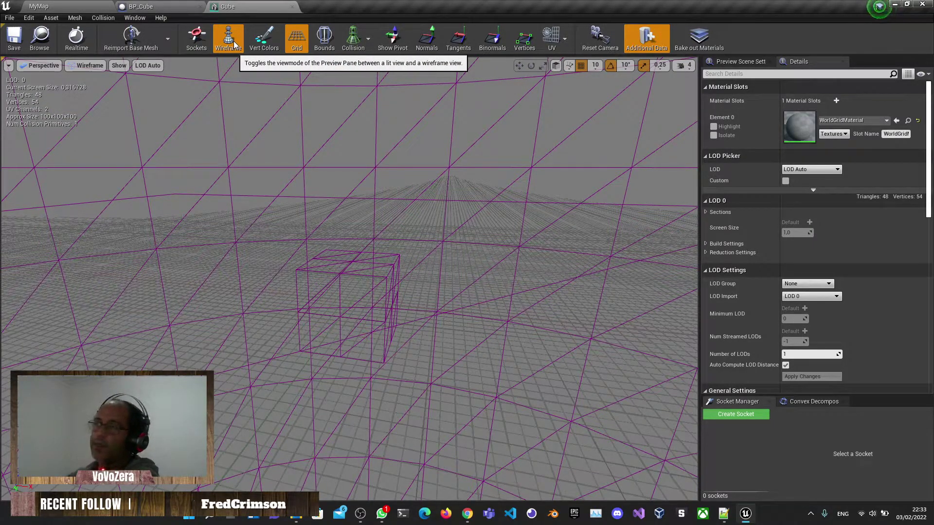
{"action": "key", "text": "alt+Tab"}
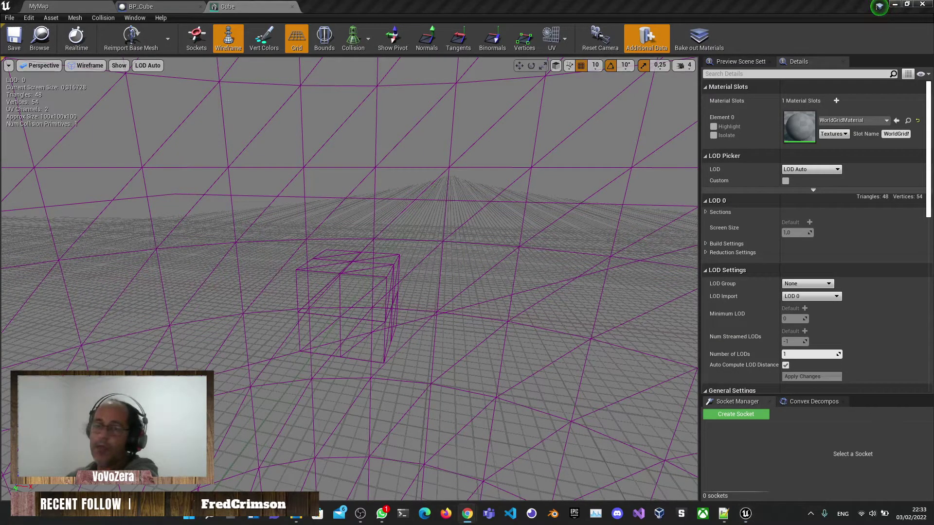
{"action": "left_click", "coordinate": [196, 38]}
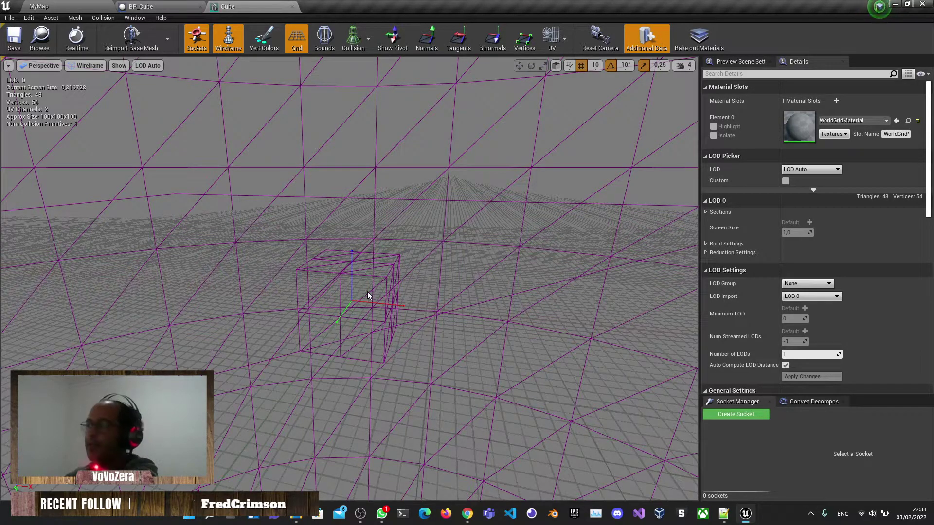
{"action": "left_click", "coordinate": [201, 43]}
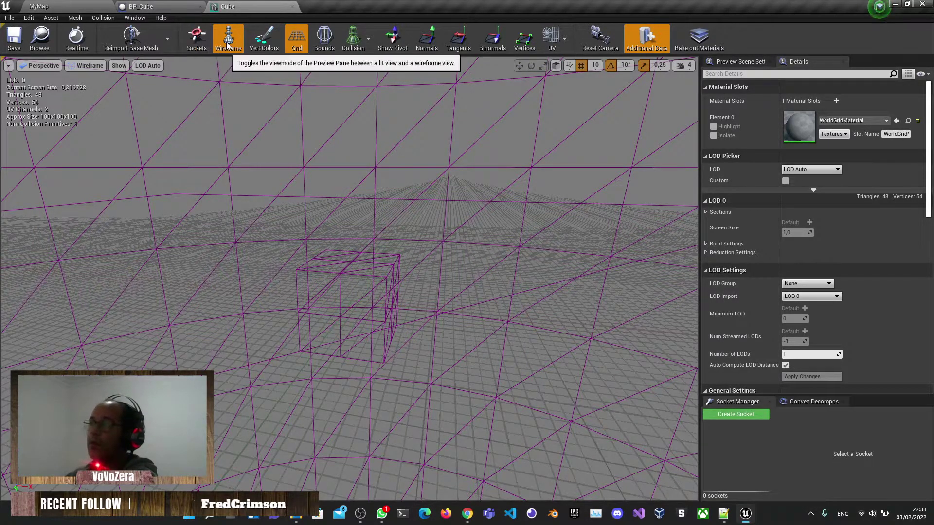
{"action": "left_click", "coordinate": [228, 39]}
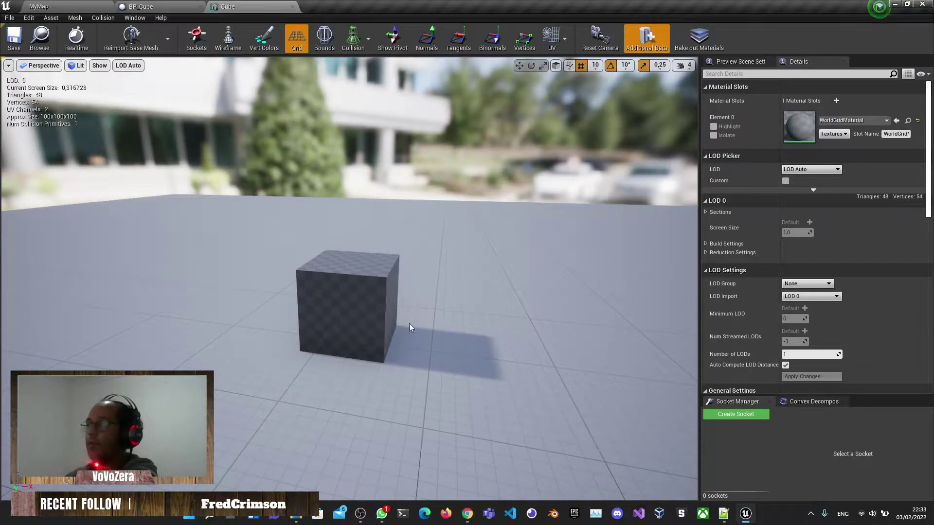
{"action": "left_click", "coordinate": [273, 42]}
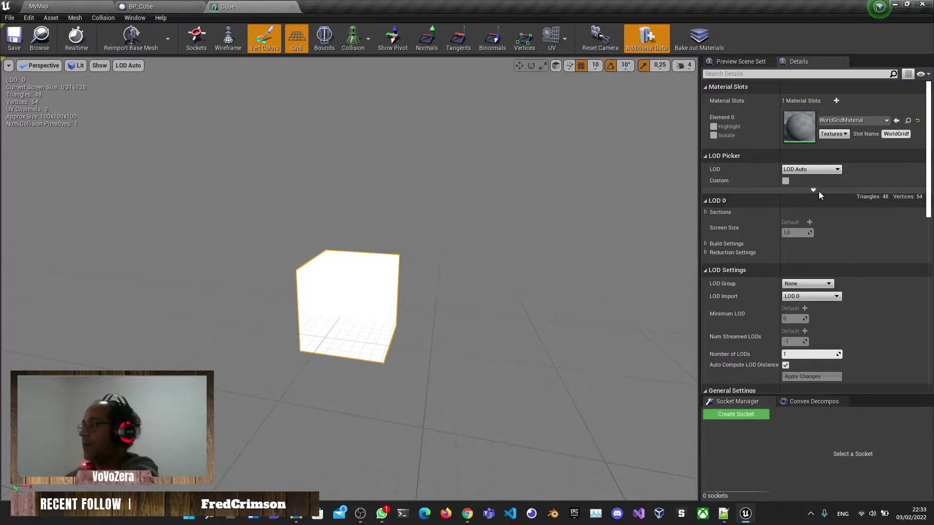
{"action": "left_click", "coordinate": [815, 190]}
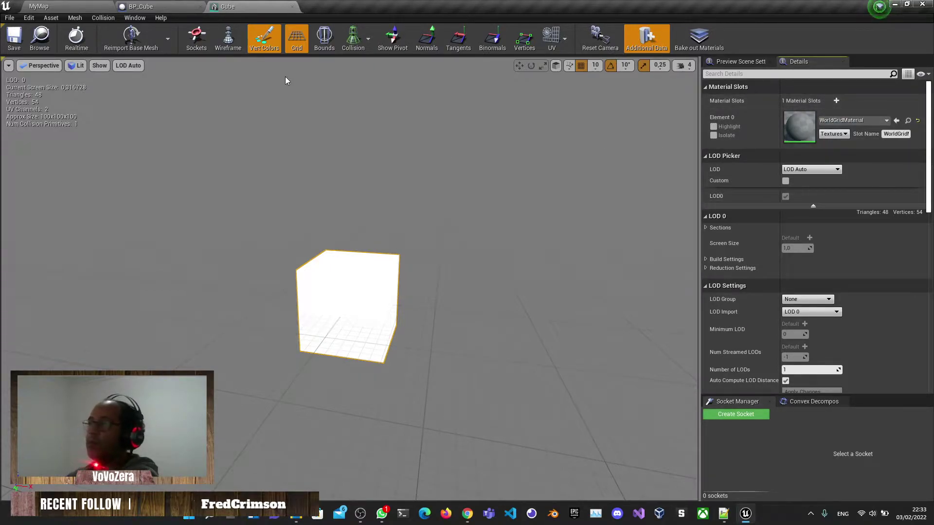
{"action": "left_click", "coordinate": [264, 37]}
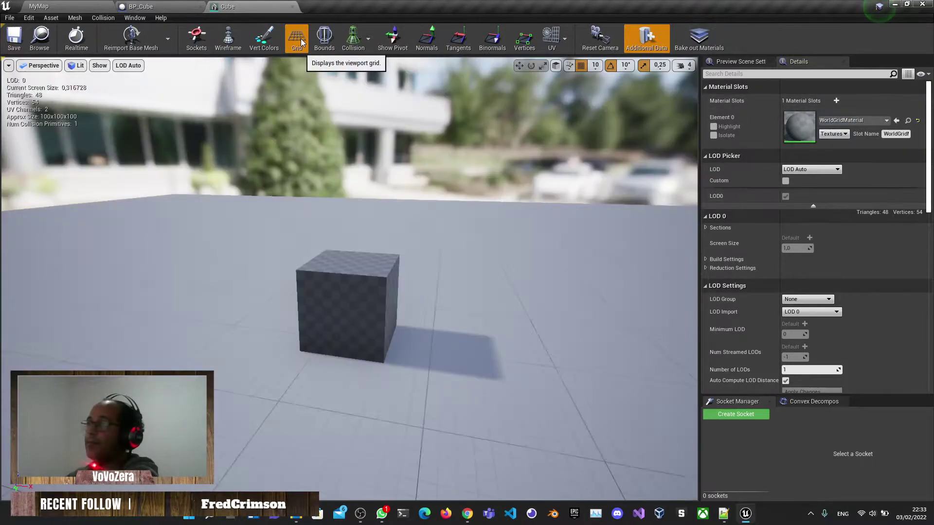
- Toggle the cube's bounds on and off, then show its simple collision shape
{"action": "left_click", "coordinate": [330, 44]}
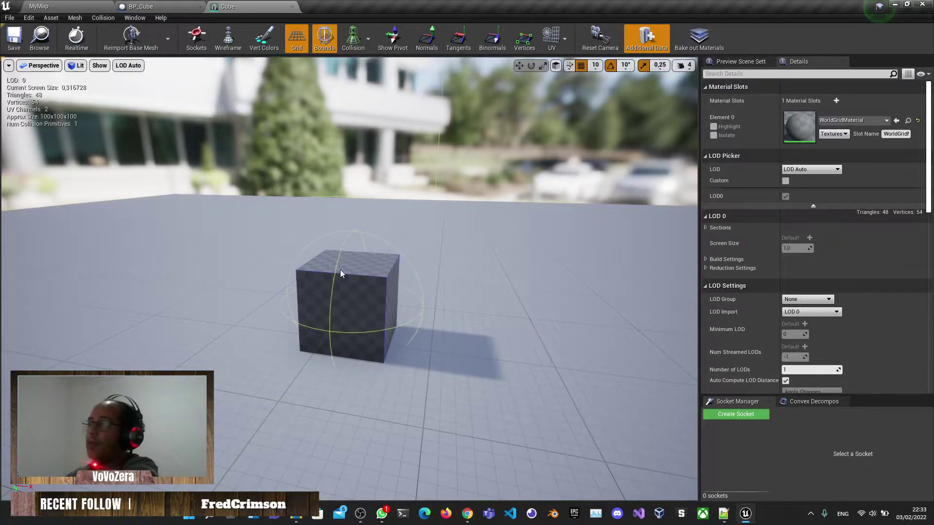
{"action": "left_click", "coordinate": [328, 49]}
{"action": "left_click", "coordinate": [369, 39]}
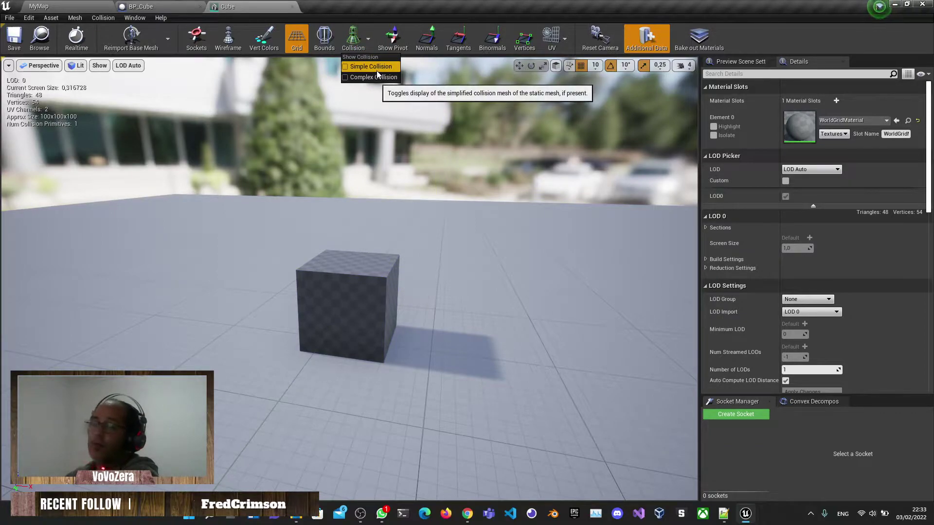
{"action": "left_click", "coordinate": [376, 71]}
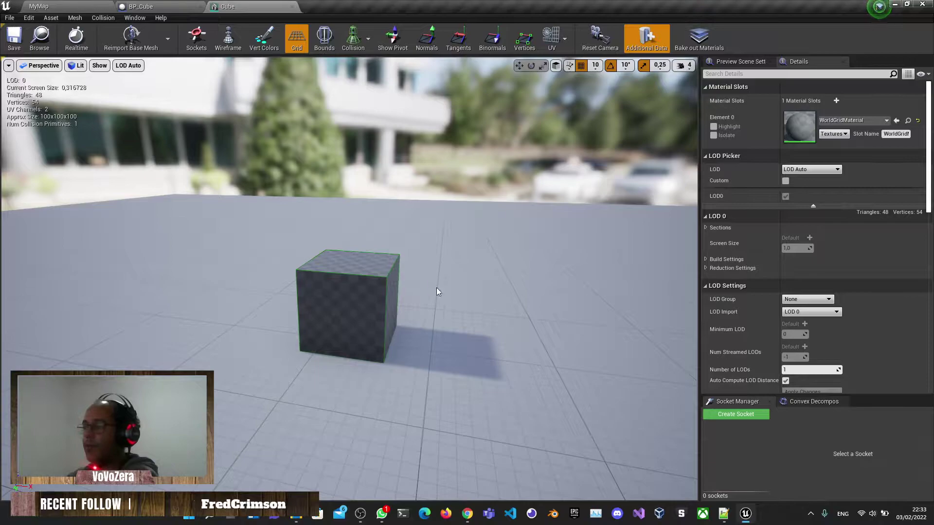
{"action": "mouse_move", "coordinate": [436, 290]}
{"action": "left_mouse_down"}
{"action": "mouse_move", "coordinate": [414, 296]}
{"action": "mouse_move", "coordinate": [438, 287]}
{"action": "left_mouse_up"}
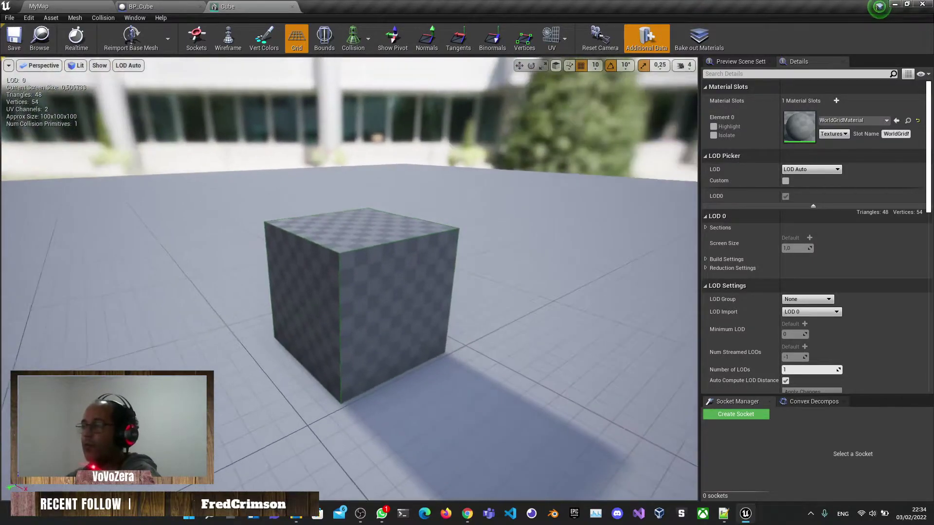
{"action": "mouse_move", "coordinate": [348, 117]}
{"action": "left_mouse_down"}
{"action": "mouse_move", "coordinate": [348, 126]}
{"action": "mouse_move", "coordinate": [348, 117]}
{"action": "left_mouse_up"}
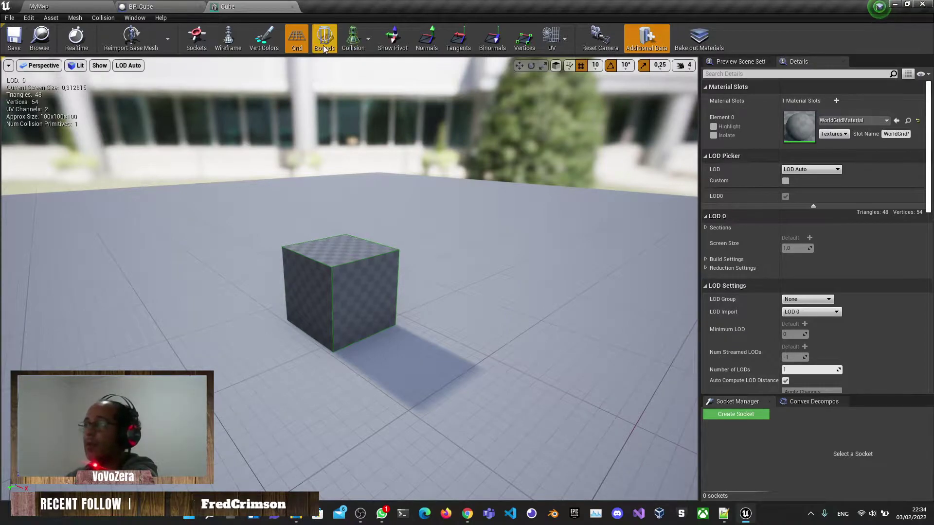
- Hide simple collision, briefly show complex collision, then display the mesh's pivot axes
{"action": "left_click", "coordinate": [354, 39]}
{"action": "left_click", "coordinate": [358, 66]}
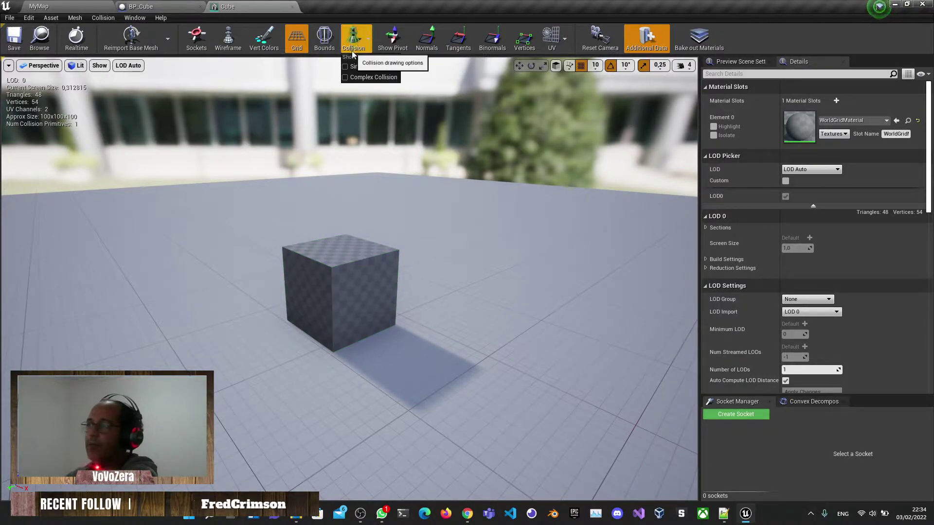
{"action": "left_click", "coordinate": [346, 78]}
{"action": "mouse_move", "coordinate": [344, 223]}
{"action": "left_mouse_down"}
{"action": "mouse_move", "coordinate": [338, 220]}
{"action": "mouse_move", "coordinate": [361, 174]}
{"action": "mouse_move", "coordinate": [355, 185]}
{"action": "mouse_move", "coordinate": [370, 185]}
{"action": "mouse_move", "coordinate": [341, 180]}
{"action": "mouse_move", "coordinate": [352, 216]}
{"action": "left_mouse_up"}
{"action": "left_click", "coordinate": [353, 38]}
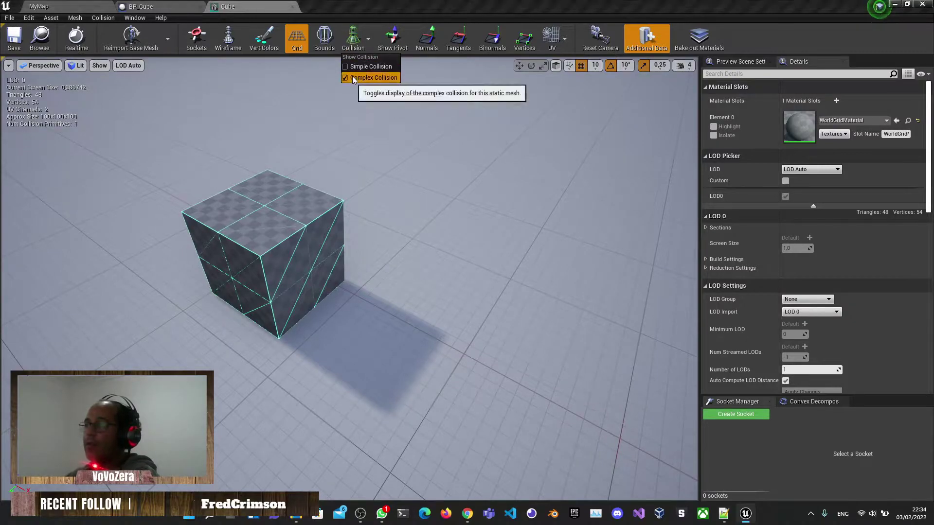
{"action": "left_click", "coordinate": [353, 78]}
{"action": "left_click", "coordinate": [392, 39]}
{"action": "left_click_drag", "start_coordinate": [395, 126], "coordinate": [387, 201]}
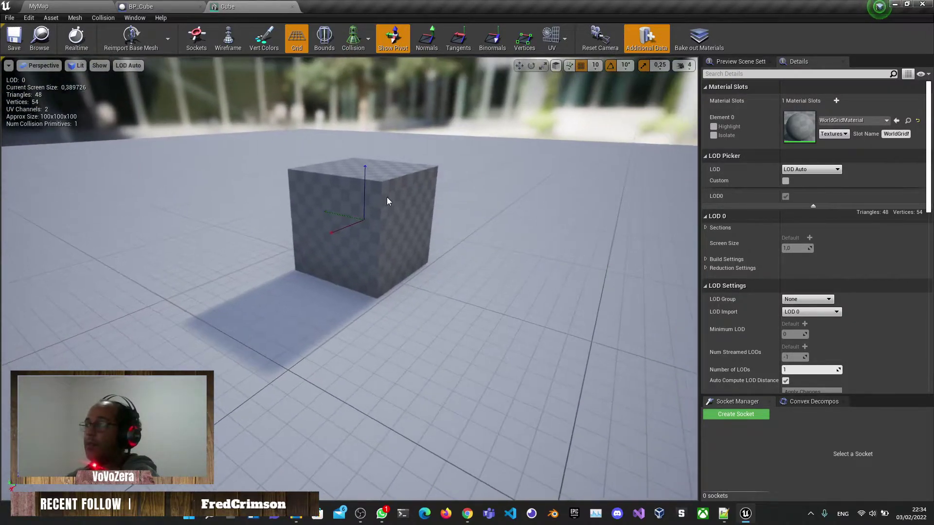
- Hide the pivot and try the normals and tangents overlays, leaving tangents off
{"action": "left_click", "coordinate": [393, 39]}
{"action": "left_click", "coordinate": [426, 39]}
{"action": "left_click", "coordinate": [458, 39]}
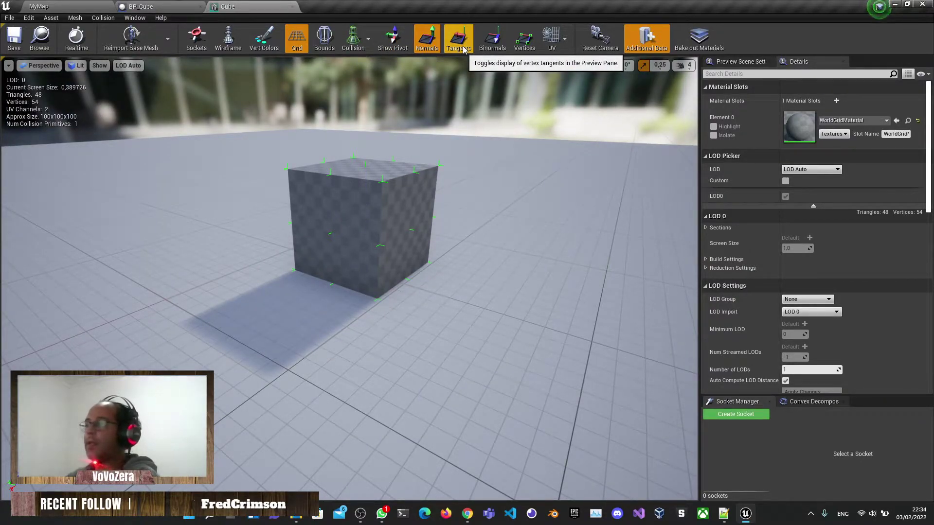
{"action": "left_click", "coordinate": [463, 47]}
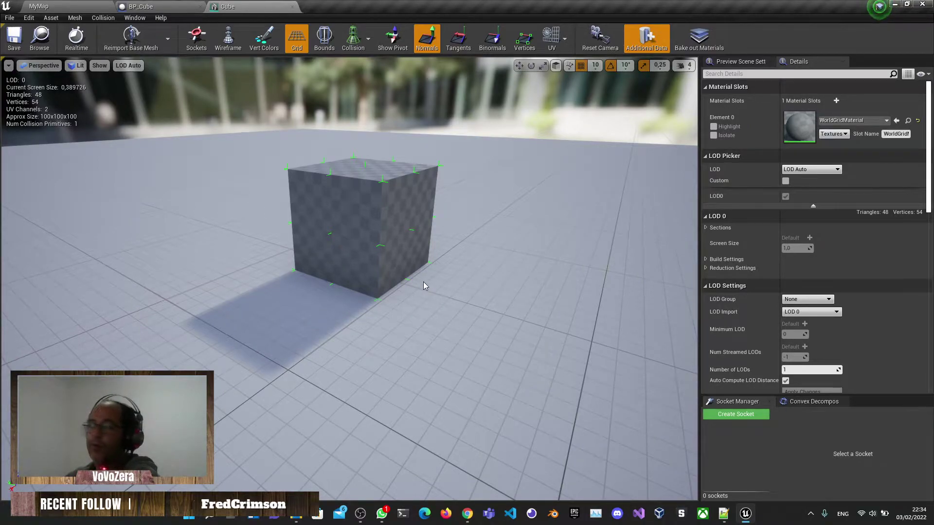
{"action": "left_click", "coordinate": [458, 42]}
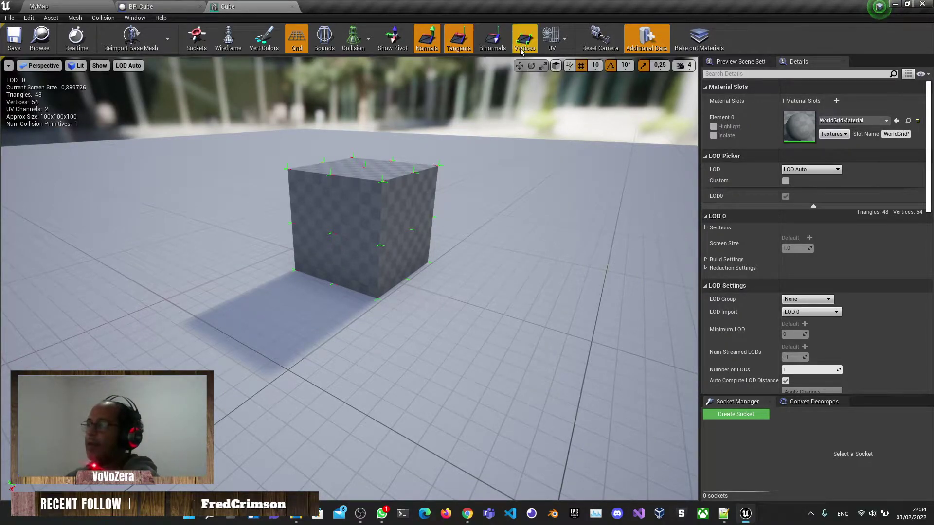
{"action": "left_click", "coordinate": [459, 48]}
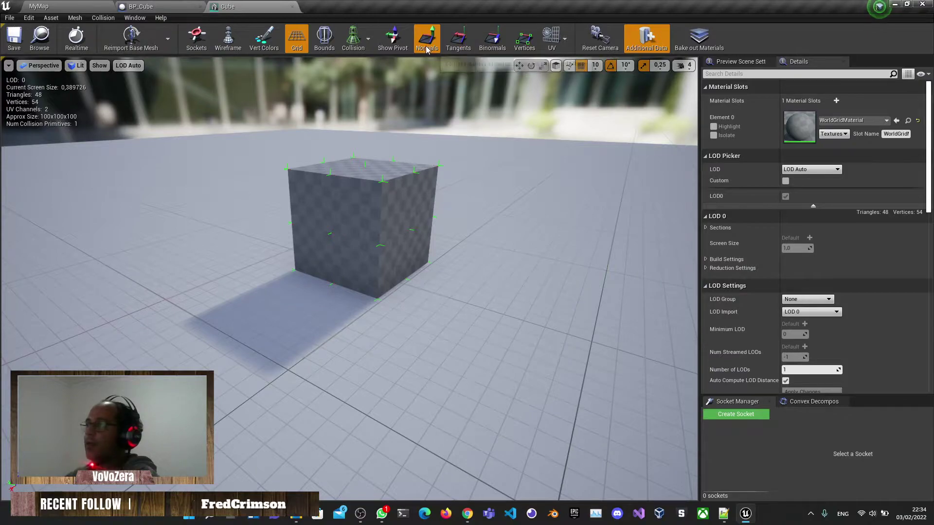
- Preview UV channels 0 and 1, set the UV overlay to None, and reset the camera
{"action": "left_click", "coordinate": [553, 37]}
{"action": "left_click", "coordinate": [562, 78]}
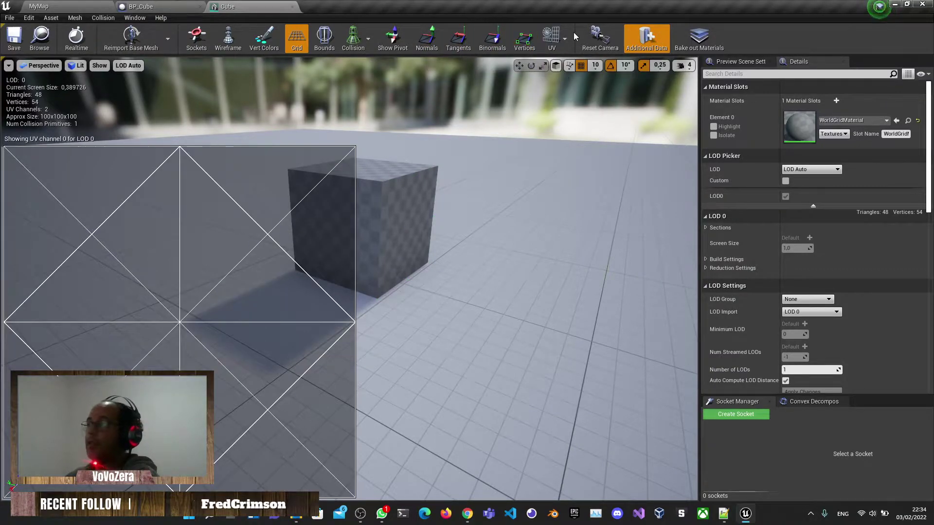
{"action": "left_click", "coordinate": [564, 38]}
{"action": "left_click", "coordinate": [557, 84]}
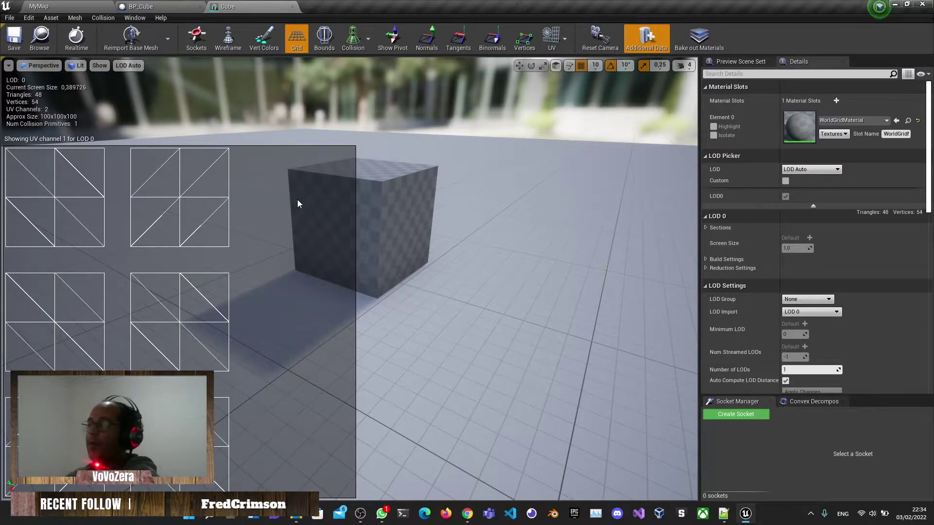
{"action": "left_click", "coordinate": [553, 38]}
{"action": "left_click", "coordinate": [564, 97]}
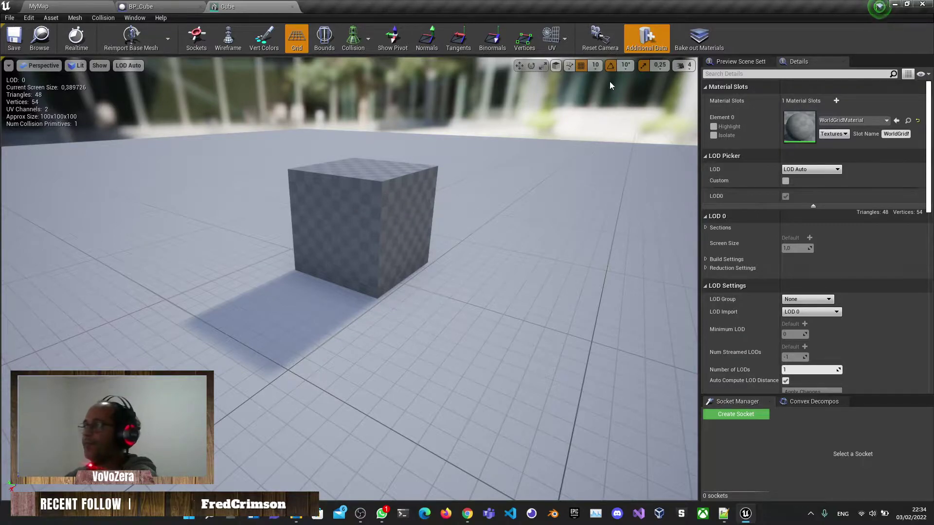
{"action": "left_click", "coordinate": [600, 37]}
{"action": "scroll", "coordinate": [389, 184], "scroll_direction": "down", "scroll_amount": 5}
- Attempt Reimport Base Mesh on the Cube mesh, then return to the MyMap level
{"action": "scroll", "coordinate": [353, 217], "scroll_direction": "up", "scroll_amount": 2}
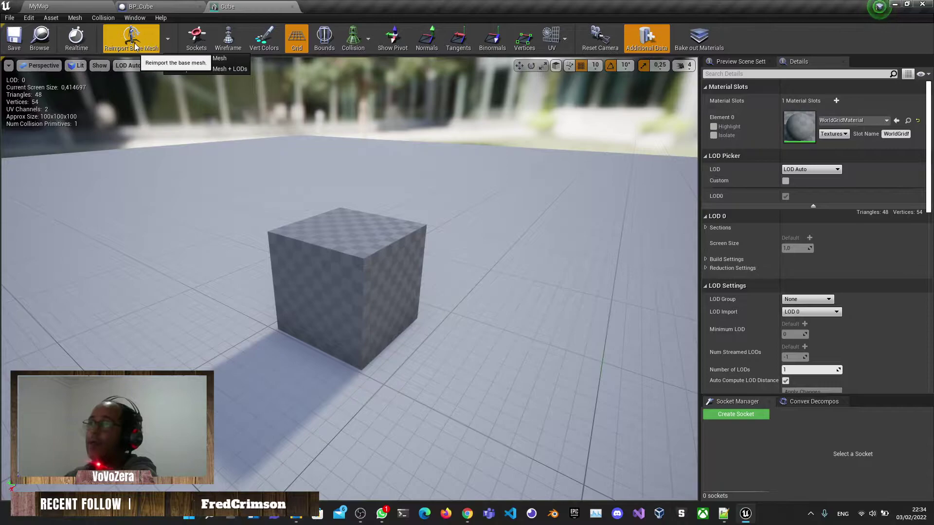
{"action": "left_click", "coordinate": [200, 58]}
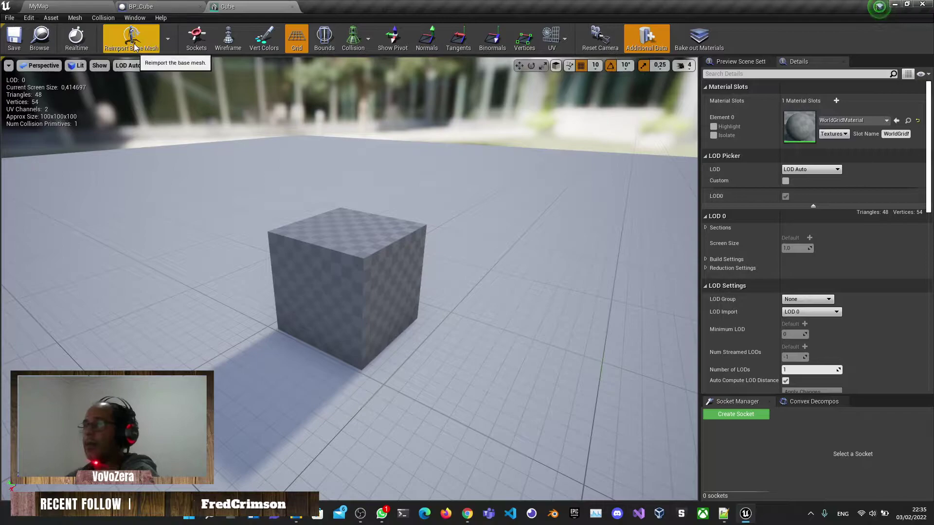
{"action": "key", "text": "ctrl+Tab"}
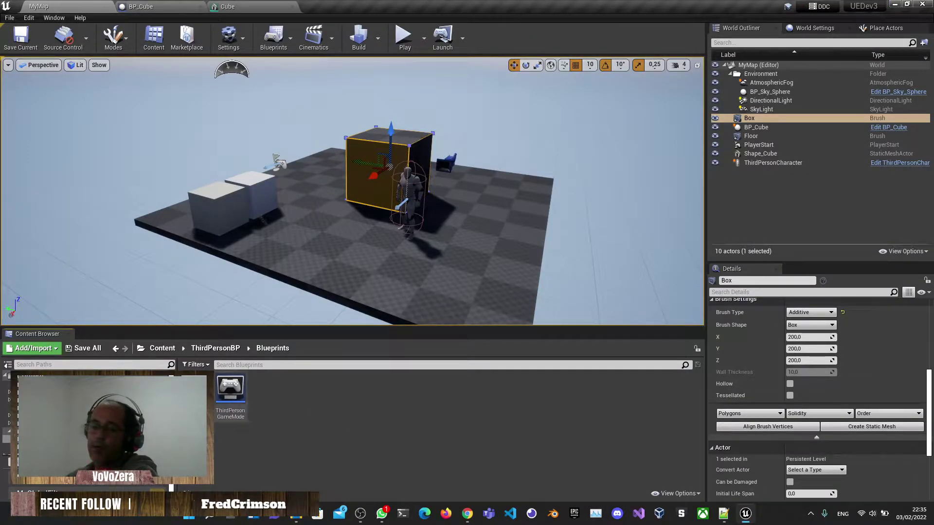
{"action": "key", "text": "ctrl+Tab"}
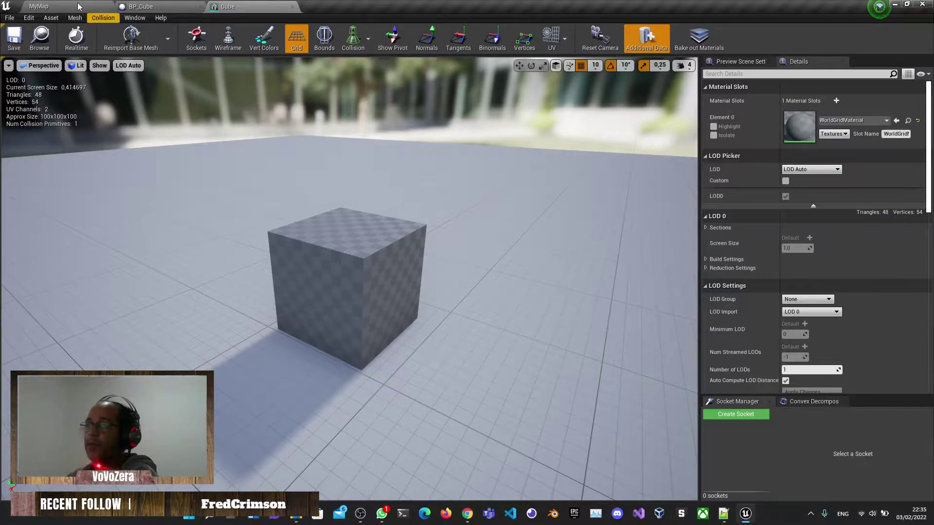
{"action": "key", "text": "ctrl+Tab"}
{"action": "right_click", "coordinate": [378, 160]}
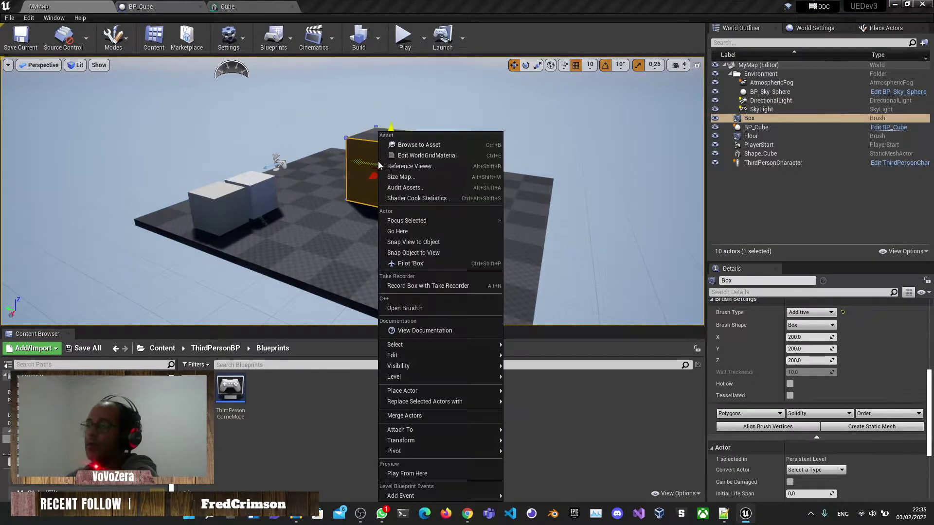
{"action": "left_click", "coordinate": [253, 194]}
{"action": "left_click", "coordinate": [210, 207]}
{"action": "right_click", "coordinate": [228, 204]}
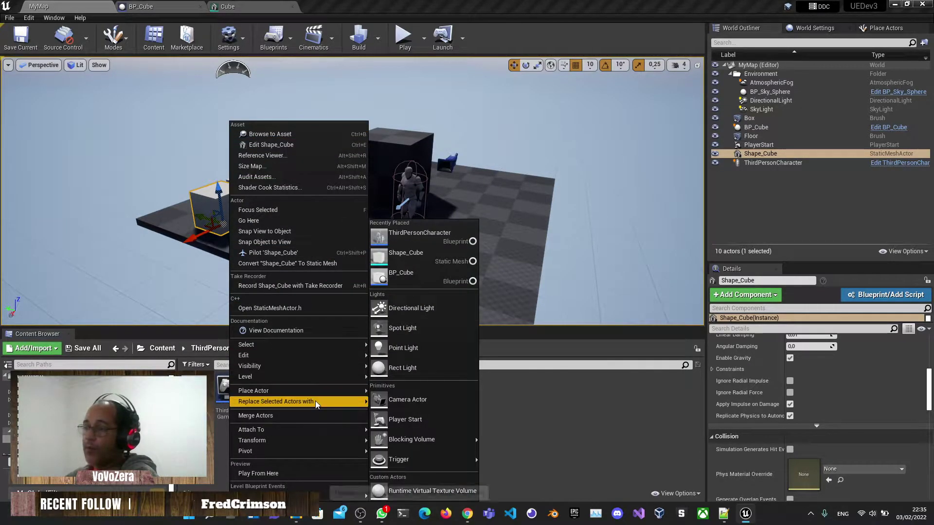
{"action": "left_click", "coordinate": [250, 280]}
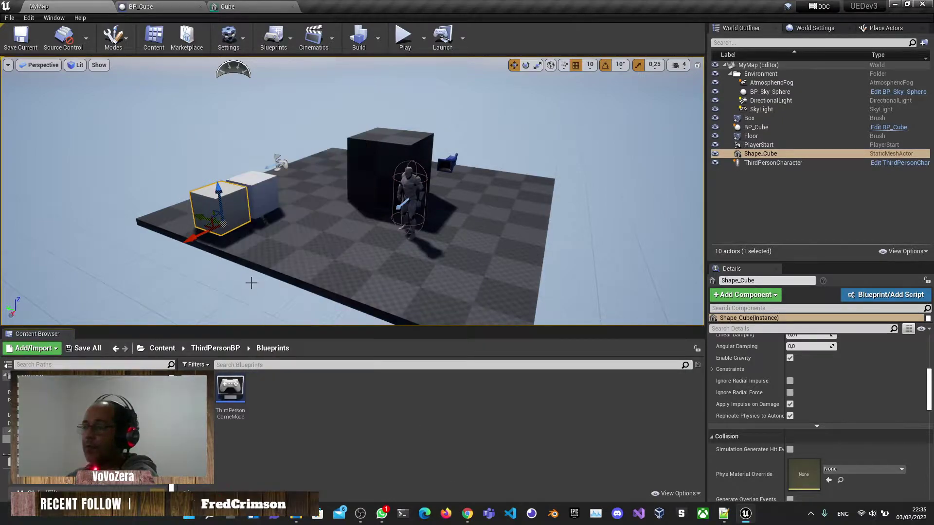
{"action": "left_click", "coordinate": [228, 6]}
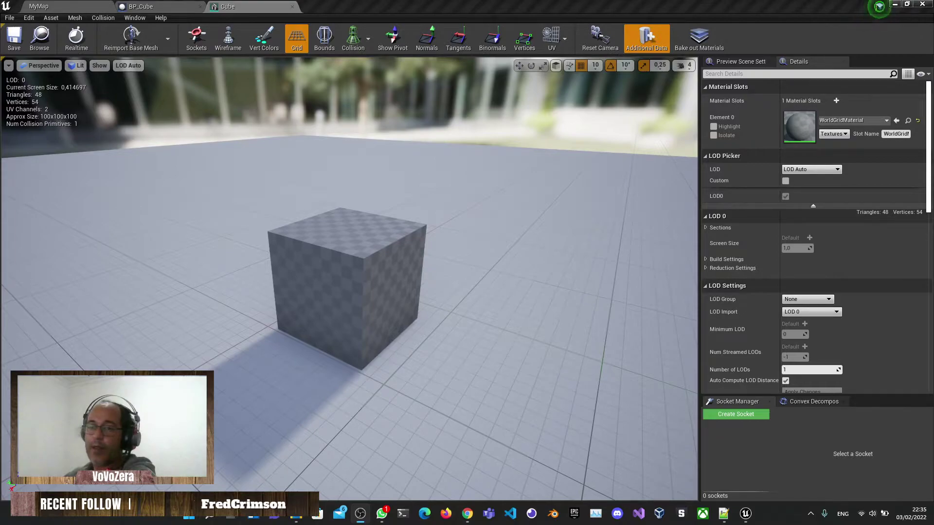
{"action": "key", "text": "alt+Tab"}
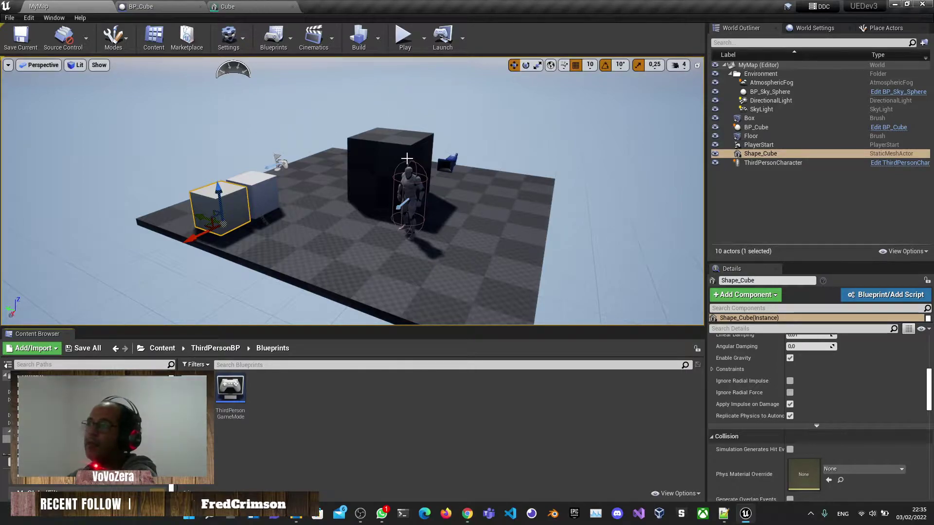
- Select Shape_Cube in the level and browse to its asset in the Content Browser with Ctrl+B
{"action": "left_click", "coordinate": [390, 146]}
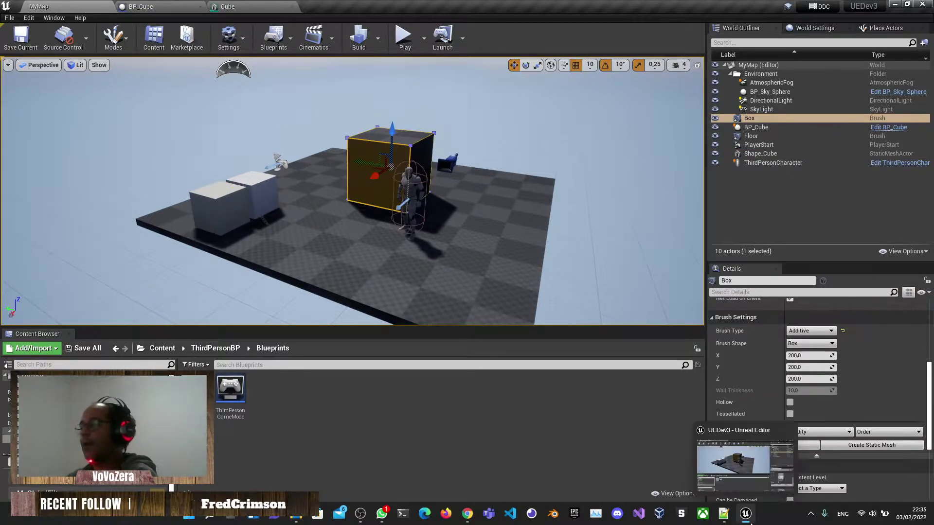
{"action": "left_click", "coordinate": [263, 5]}
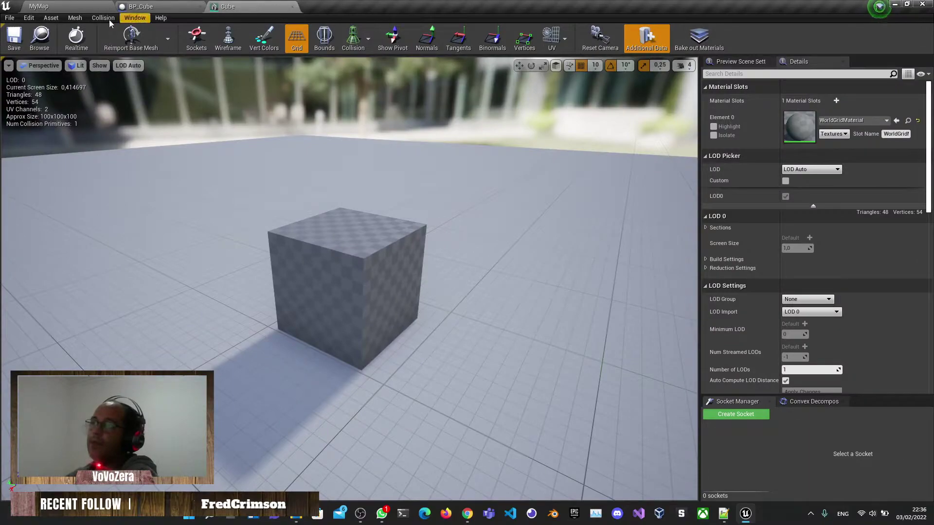
{"action": "left_click", "coordinate": [39, 6]}
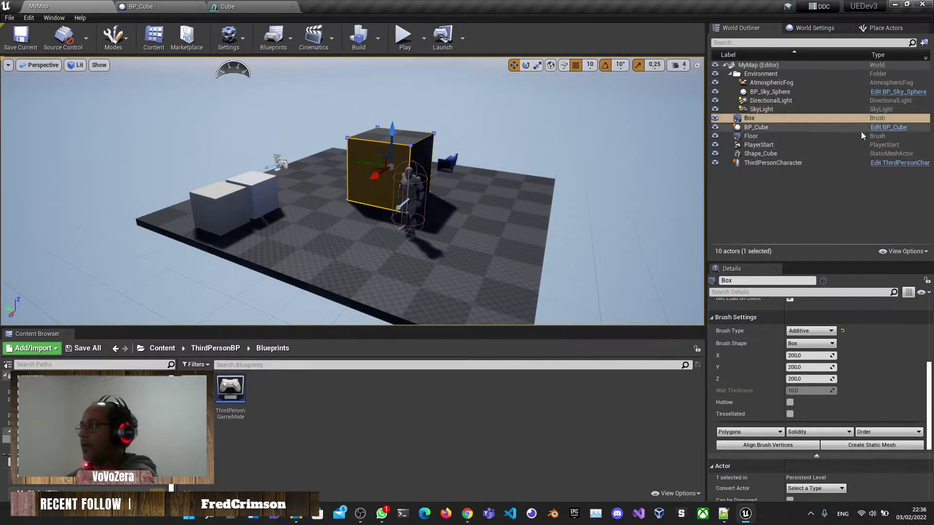
{"action": "left_click", "coordinate": [769, 154]}
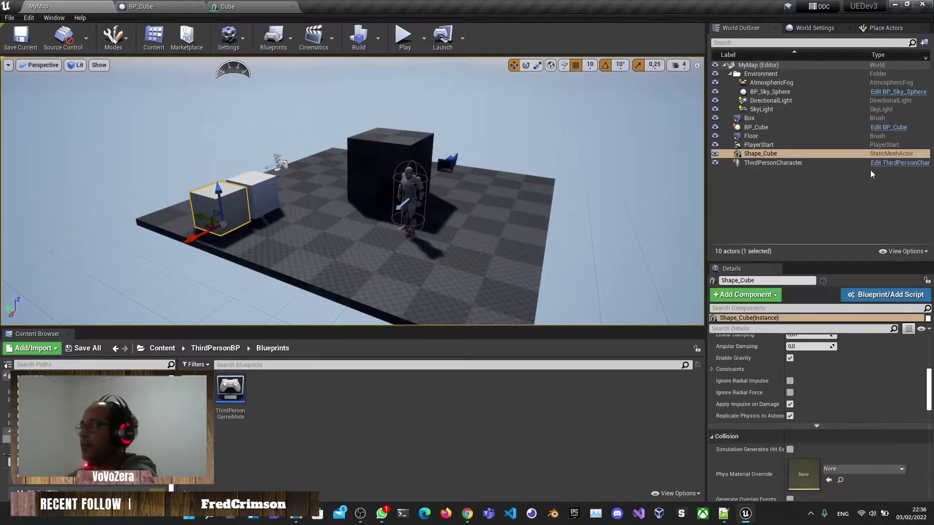
{"action": "left_click", "coordinate": [882, 156]}
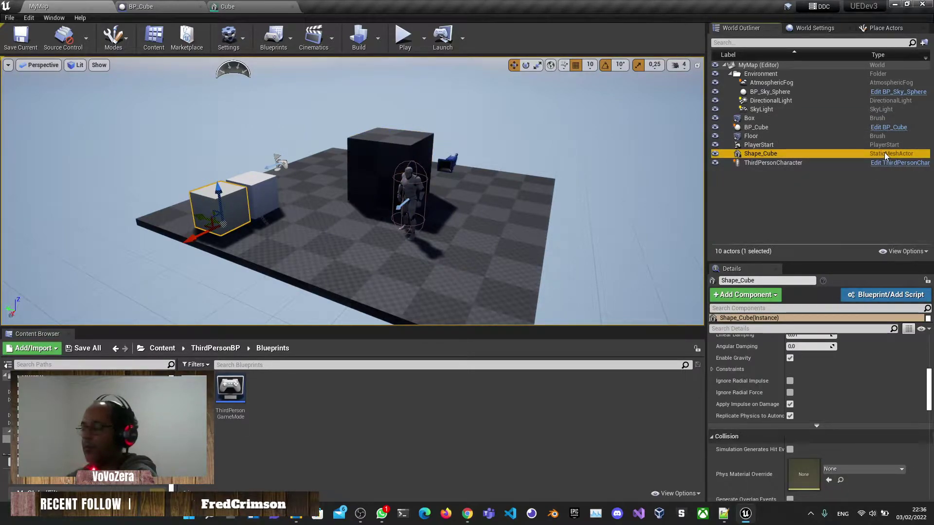
{"action": "key", "text": "ctrl+b"}
- Open Shape_Cube in the mesh editor, close the Cube editor, and cancel a base-mesh reimport
{"action": "double_click", "coordinate": [238, 395]}
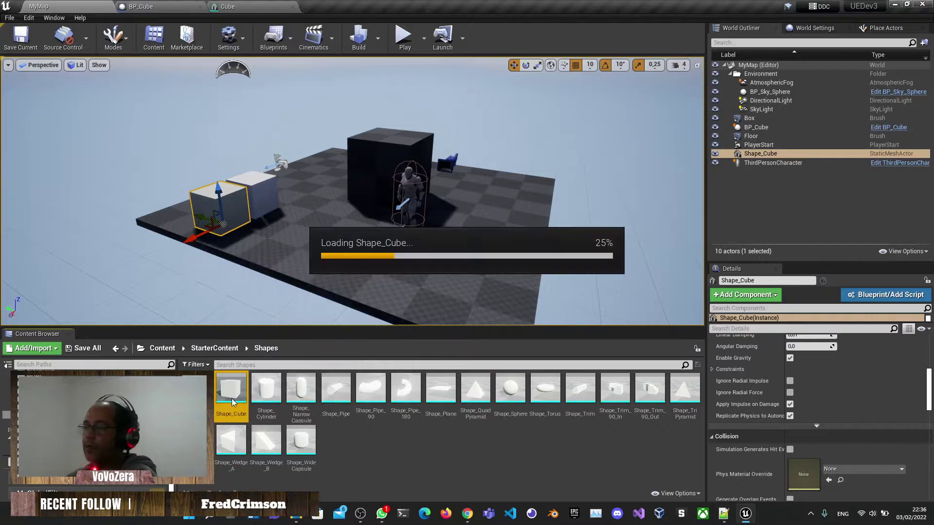
{"action": "left_click", "coordinate": [294, 7]}
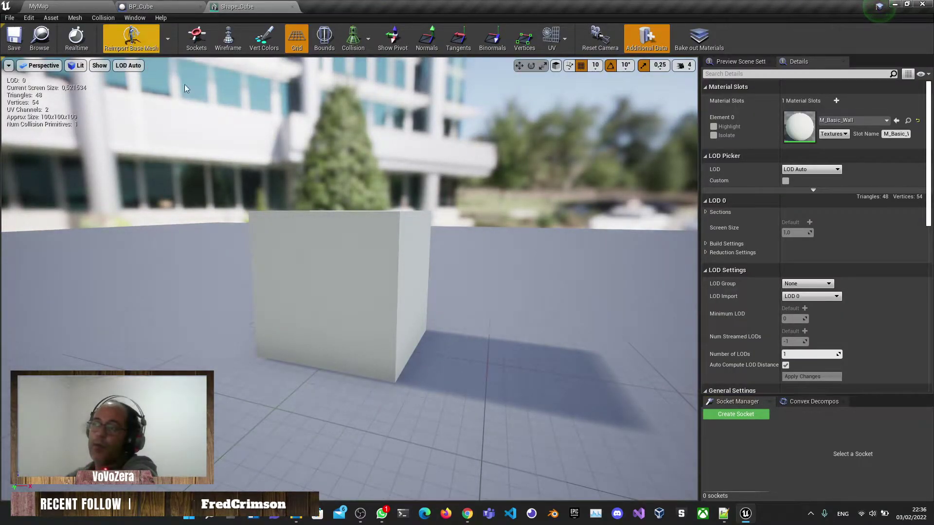
{"action": "left_click", "coordinate": [130, 36]}
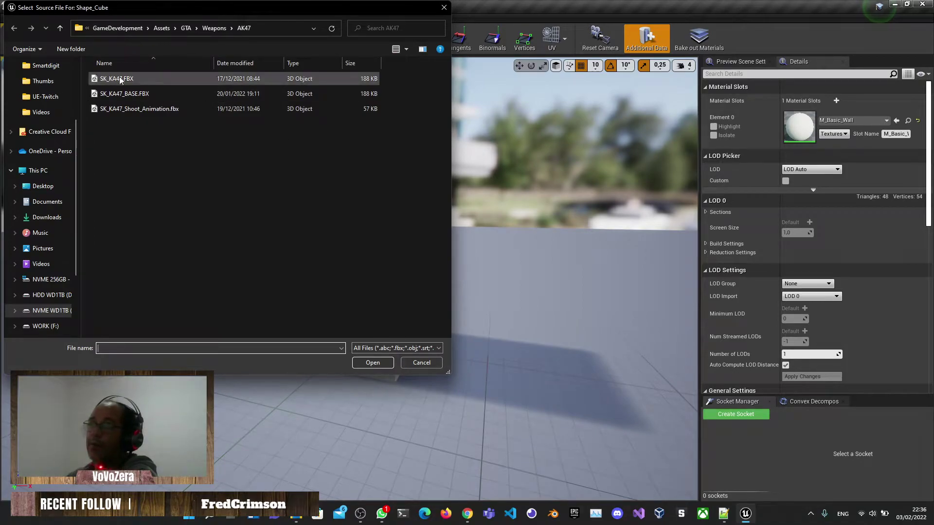
{"action": "left_click", "coordinate": [422, 363]}
{"action": "right_click_drag", "start_coordinate": [401, 261], "coordinate": [449, 259]}
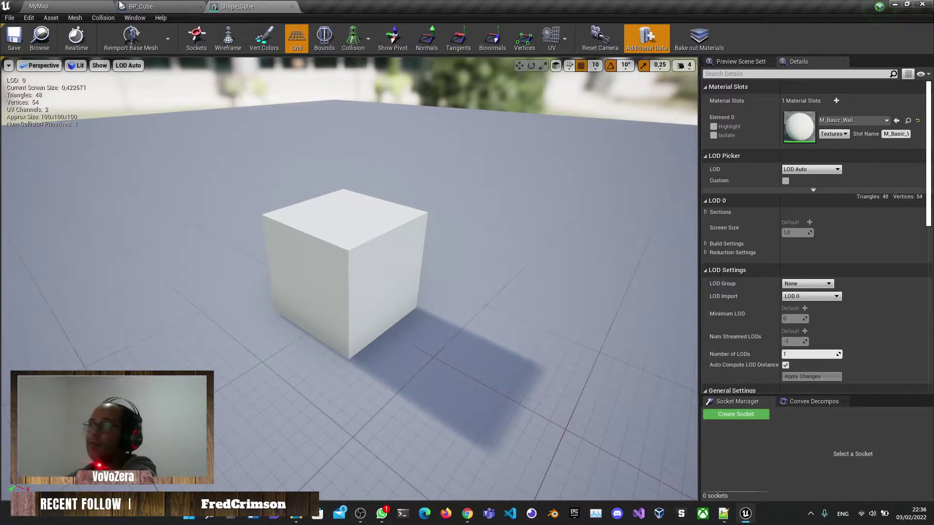
- Check the BP_Cube and MyMap tabs, select the dark Box brush, then return to Shape_Cube
{"action": "left_click", "coordinate": [175, 6]}
{"action": "left_click", "coordinate": [240, 7]}
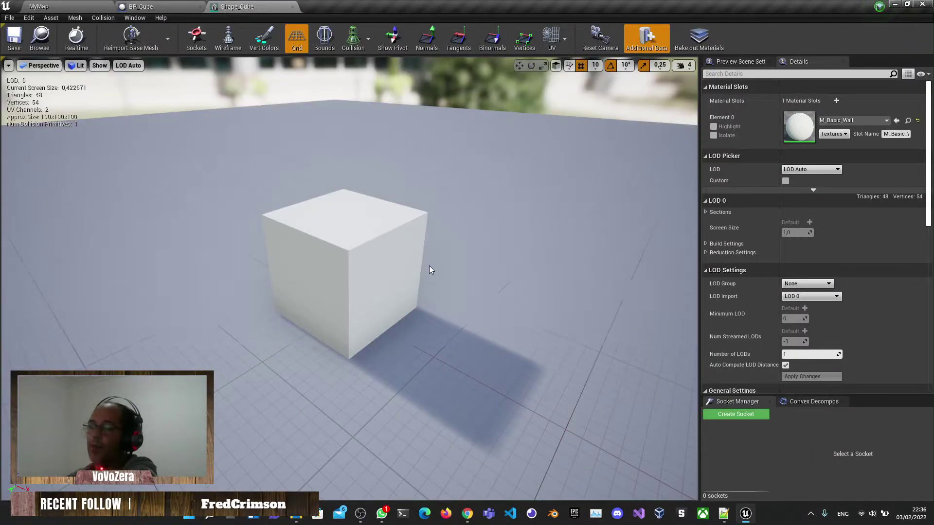
{"action": "left_click", "coordinate": [39, 5]}
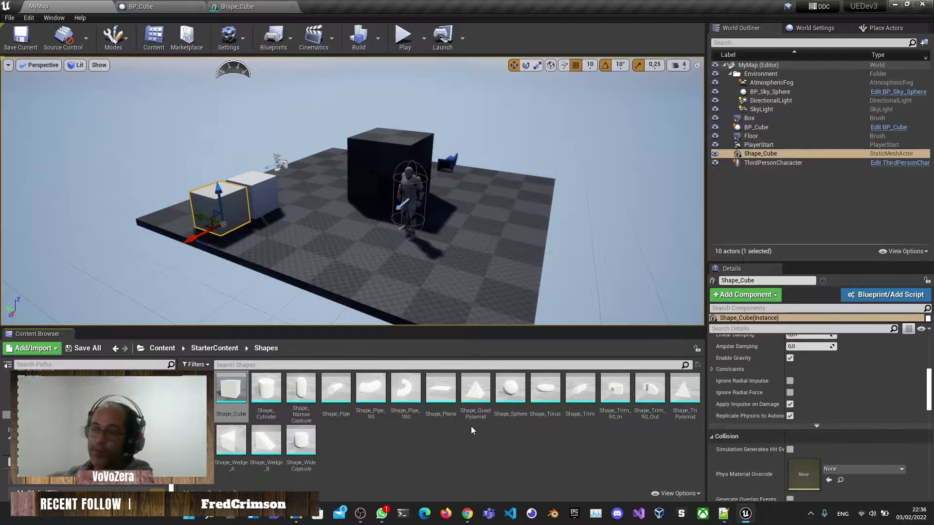
{"action": "left_click", "coordinate": [385, 154]}
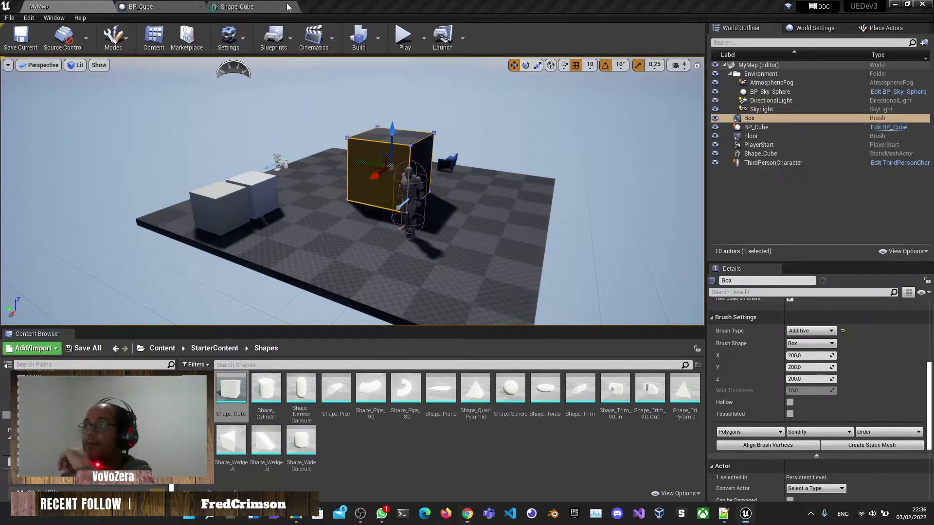
{"action": "left_click", "coordinate": [262, 7]}
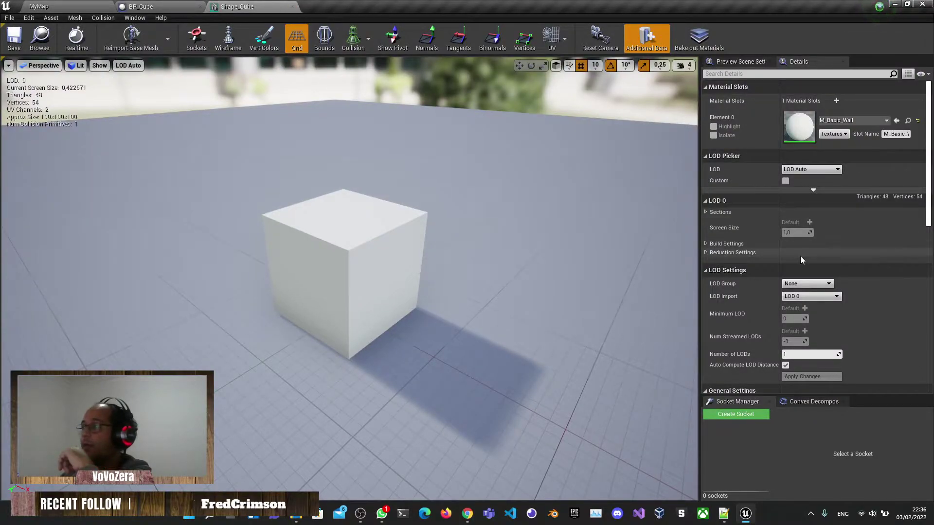
- Expand Reduction and Build Settings and review the Details, keeping LOD Group at None
{"action": "left_click", "coordinate": [705, 253]}
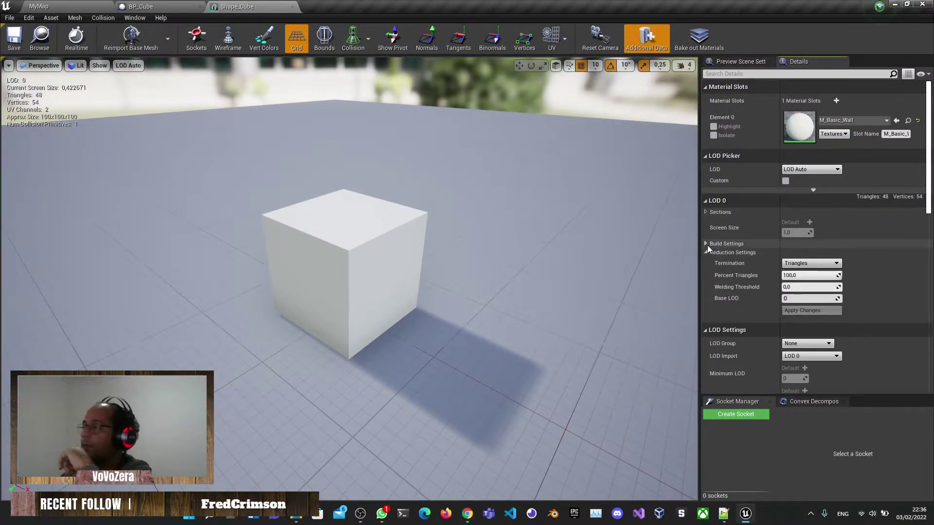
{"action": "left_click", "coordinate": [706, 245]}
{"action": "scroll", "coordinate": [793, 329], "scroll_direction": "down", "scroll_amount": 15}
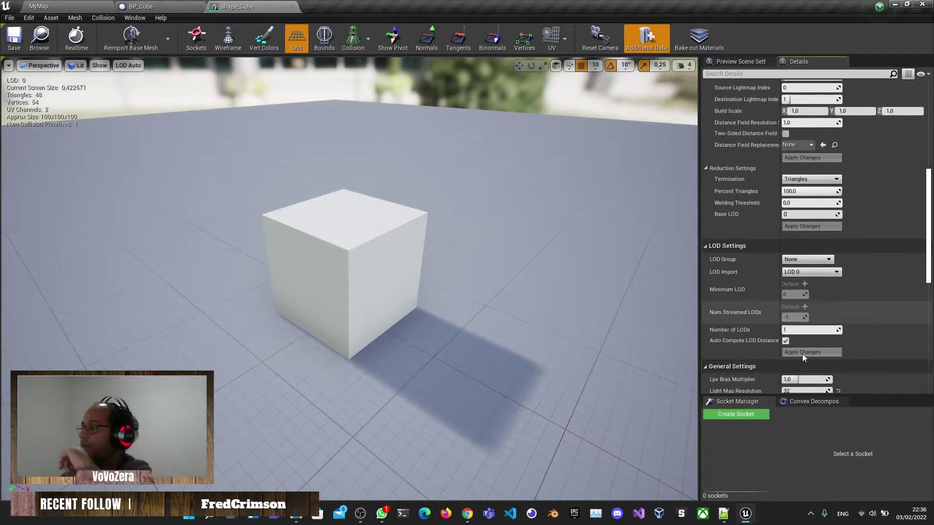
{"action": "scroll", "coordinate": [826, 365], "scroll_direction": "down", "scroll_amount": 3}
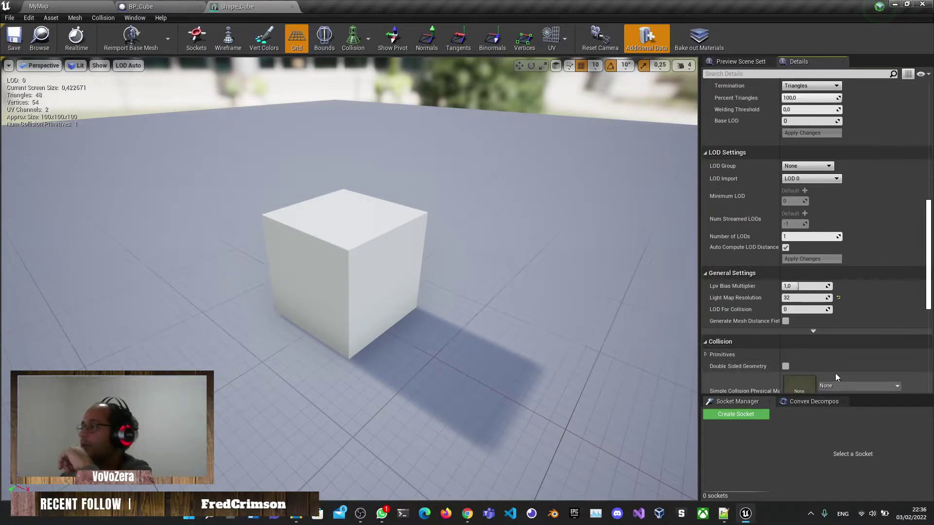
{"action": "left_click", "coordinate": [806, 167]}
{"action": "left_click", "coordinate": [806, 168]}
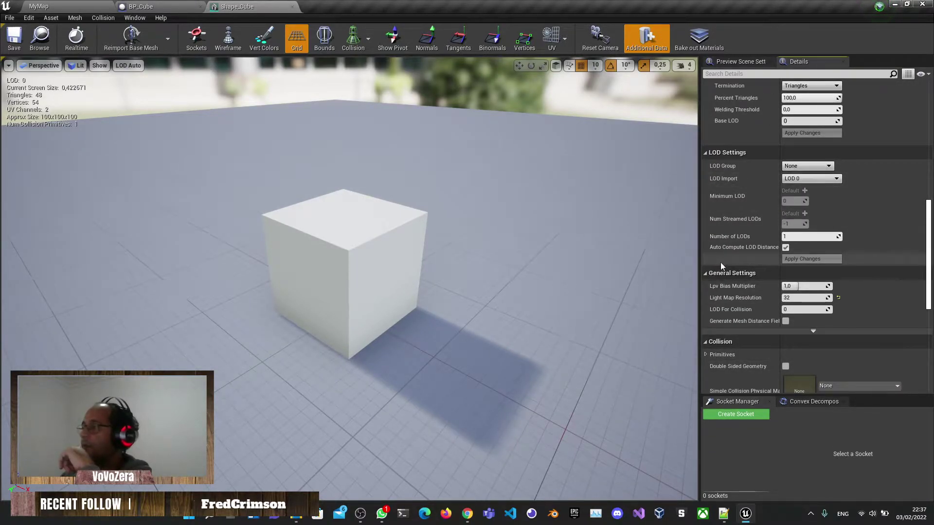
{"action": "scroll", "coordinate": [720, 262], "scroll_direction": "down", "scroll_amount": 3}
{"action": "scroll", "coordinate": [747, 280], "scroll_direction": "down", "scroll_amount": 5}
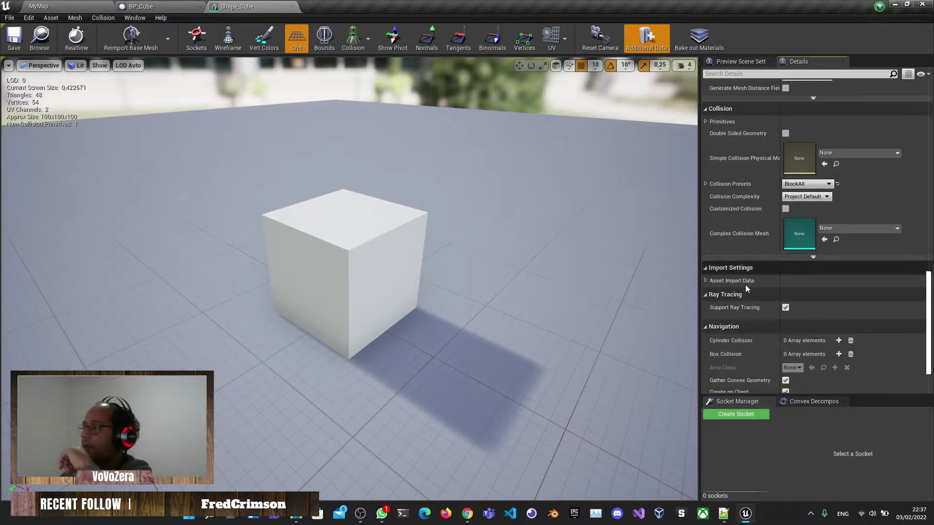
{"action": "scroll", "coordinate": [734, 282], "scroll_direction": "up", "scroll_amount": 15}
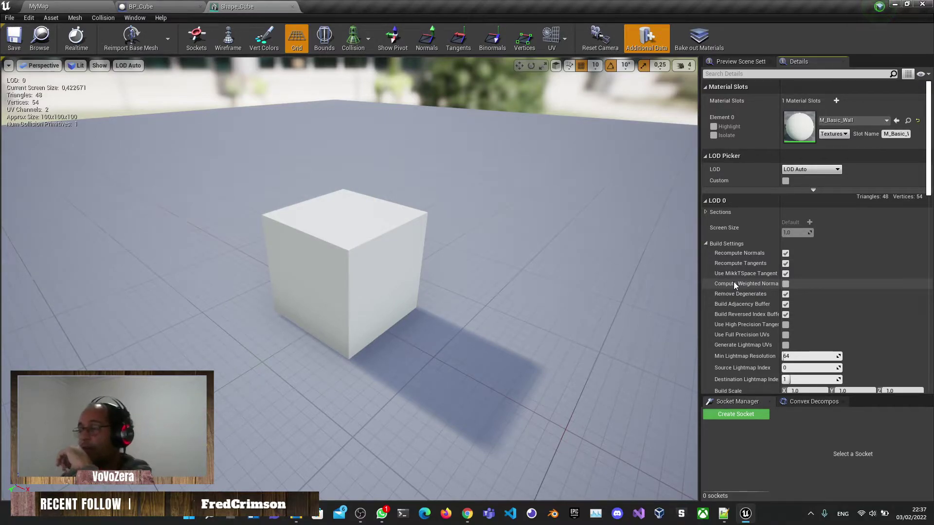
- Add three more material slots to Shape_Cube, making four in total
{"action": "left_click", "coordinate": [836, 101]}
{"action": "left_click", "coordinate": [836, 101]}
{"action": "left_click", "coordinate": [836, 101]}
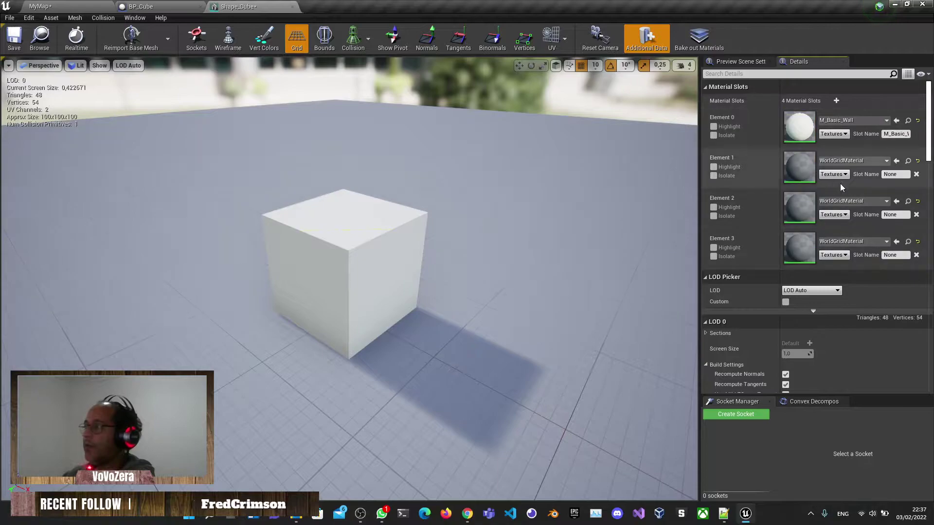
- Delete the three extra WorldGridMaterial slots, confirming the warning, leaving only M_Basic_Wall
{"action": "left_click", "coordinate": [917, 175]}
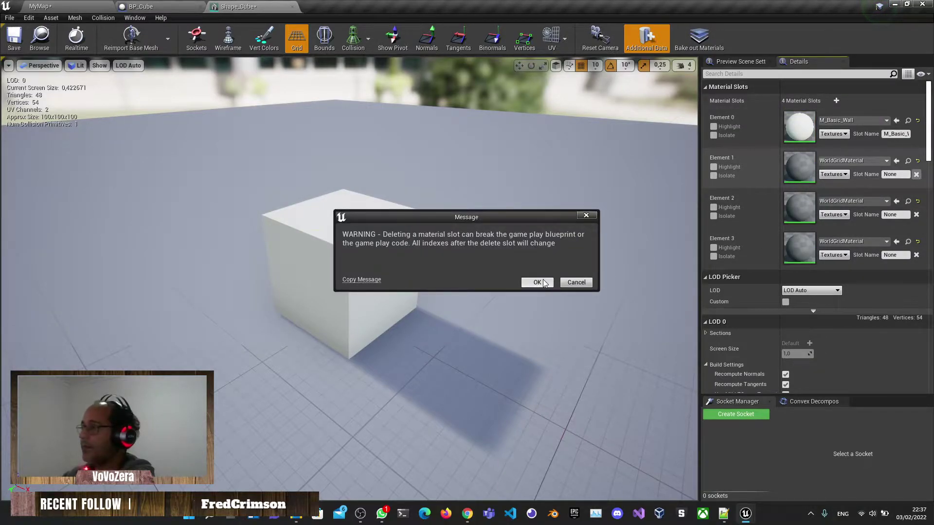
{"action": "left_click", "coordinate": [537, 283]}
{"action": "left_click", "coordinate": [917, 215]}
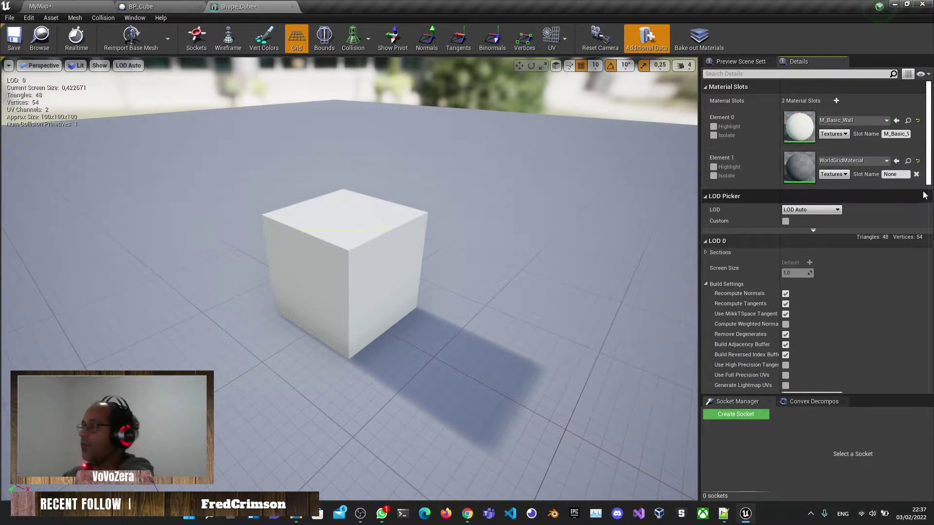
{"action": "left_click", "coordinate": [916, 174]}
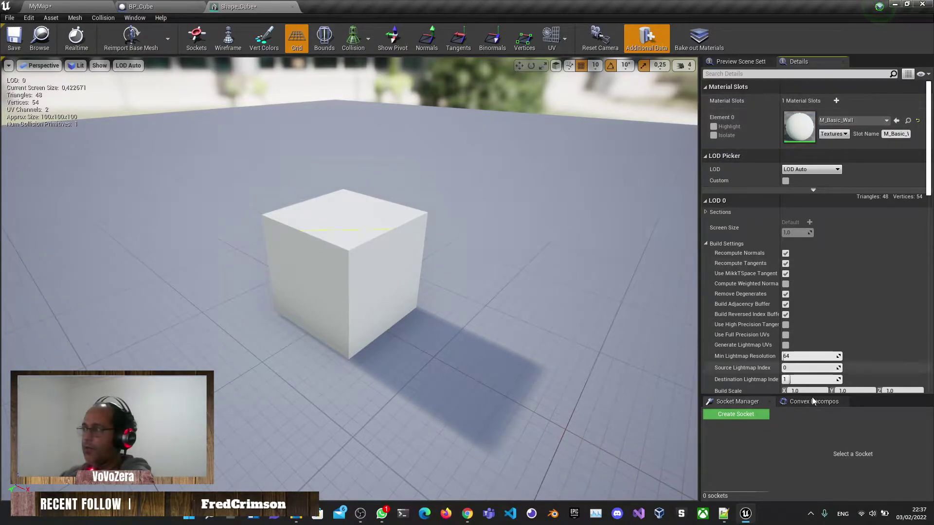
{"action": "left_click", "coordinate": [785, 274]}
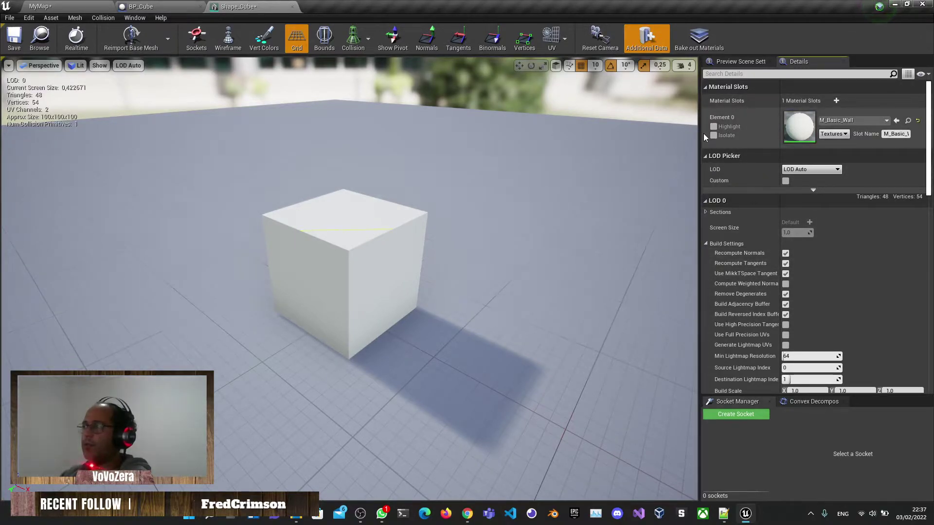
- Close the Shape_Cube editor and open M_AssetPlatform from the StarterContent Materials folder
{"action": "left_click", "coordinate": [291, 6]}
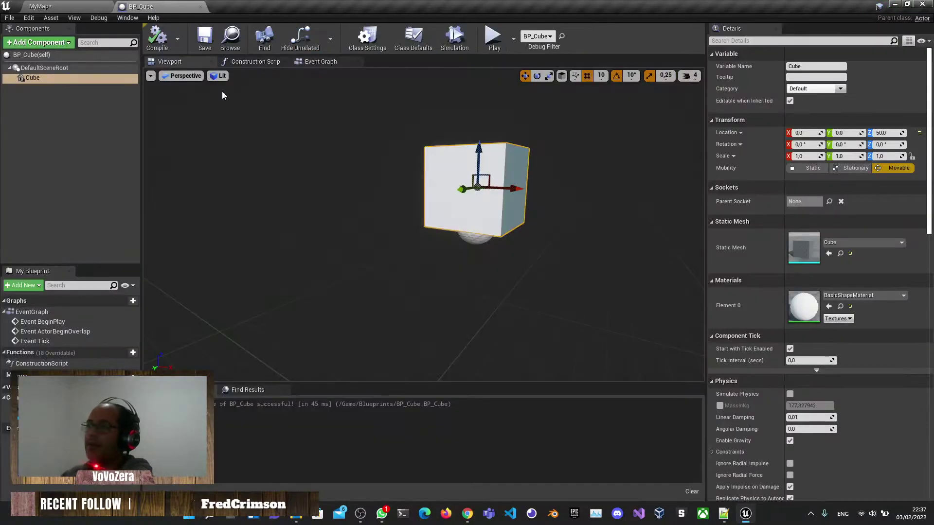
{"action": "left_click", "coordinate": [71, 5]}
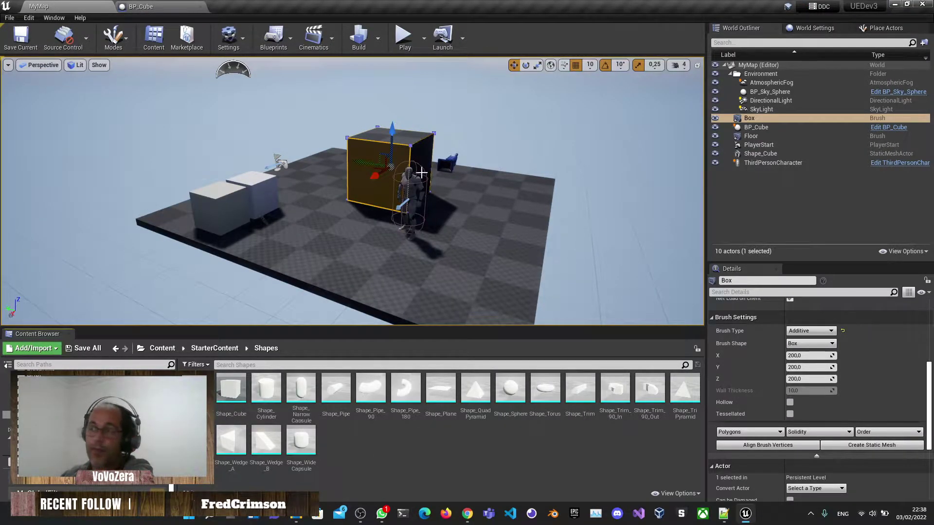
{"action": "left_click", "coordinate": [44, 423]}
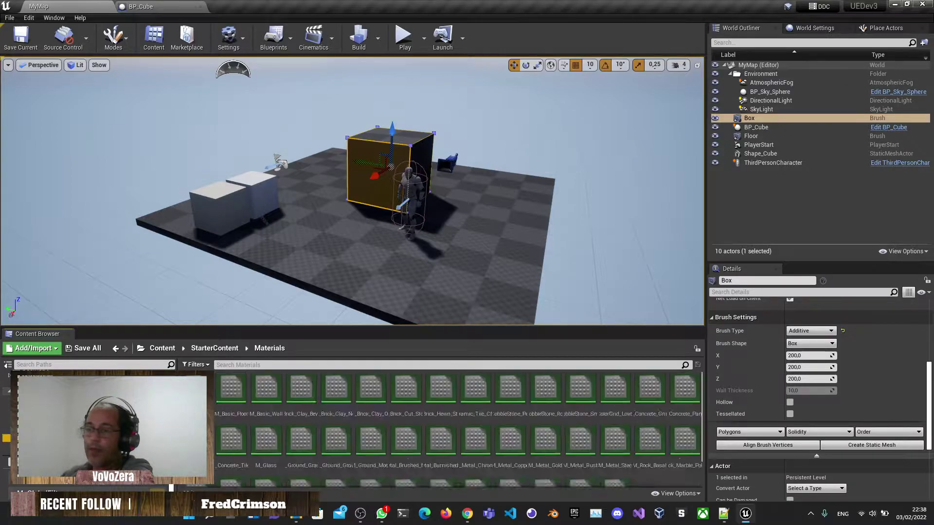
{"action": "double_click", "coordinate": [199, 389]}
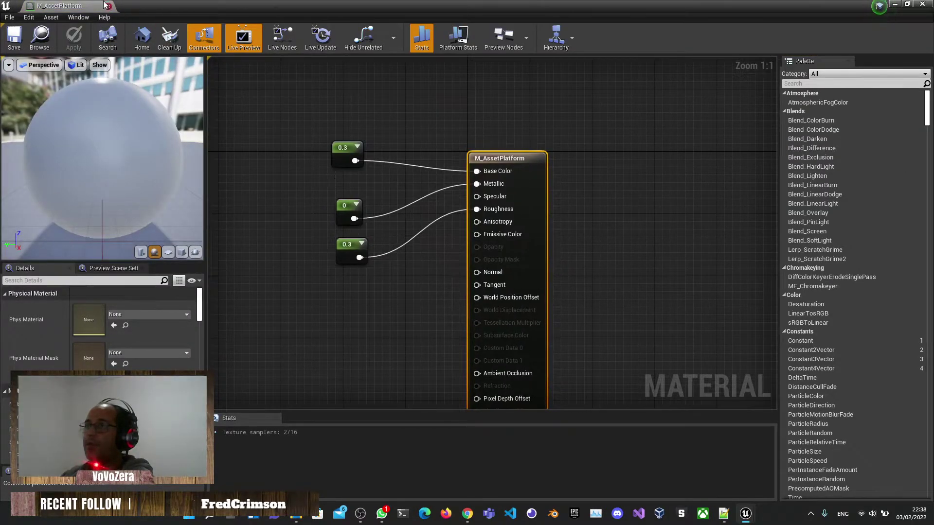
- Frame the three constant nodes (0.3, 0, 0.3), marquee-select them and delete them
{"action": "scroll", "coordinate": [384, 143], "scroll_direction": "down", "scroll_amount": 4}
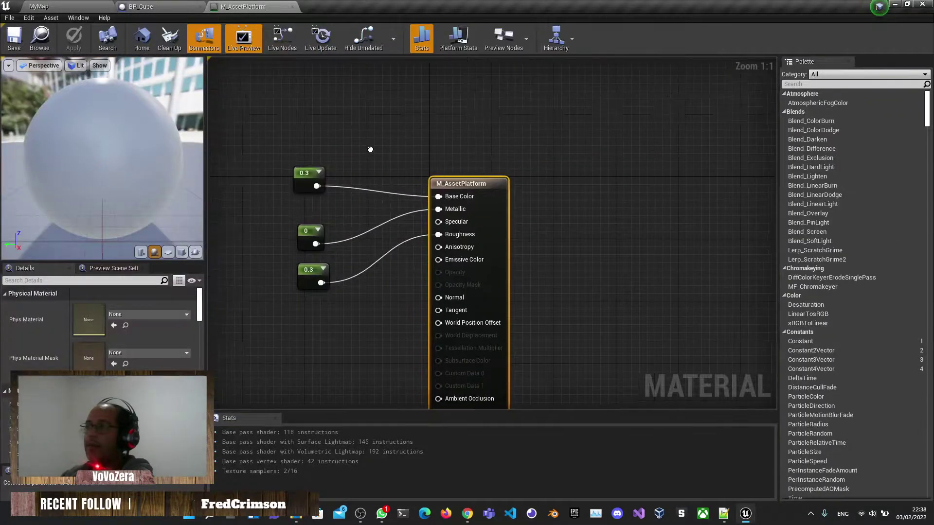
{"action": "scroll", "coordinate": [524, 145], "scroll_direction": "up", "scroll_amount": 3}
{"action": "right_click_drag", "start_coordinate": [524, 149], "coordinate": [436, 166]}
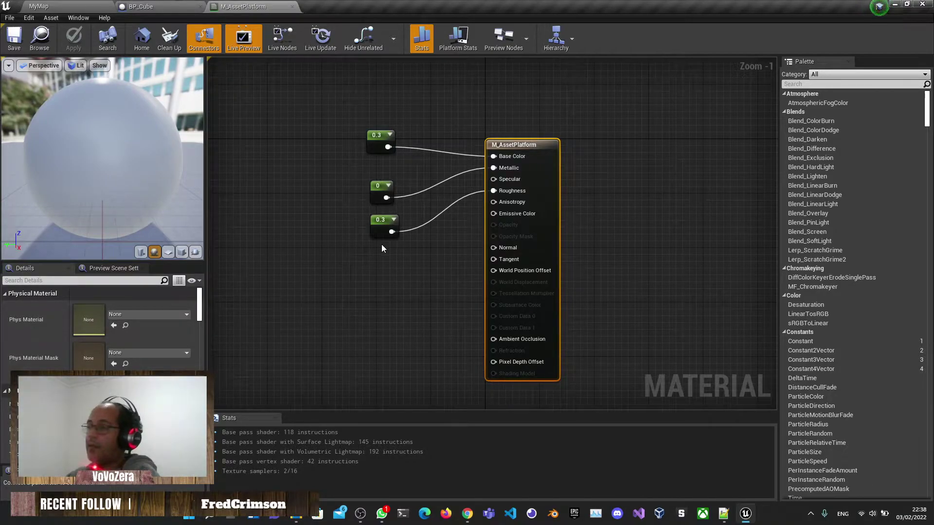
{"action": "mouse_move", "coordinate": [457, 265]}
{"action": "right_mouse_down"}
{"action": "mouse_move", "coordinate": [485, 223]}
{"action": "mouse_move", "coordinate": [457, 253]}
{"action": "right_mouse_up"}
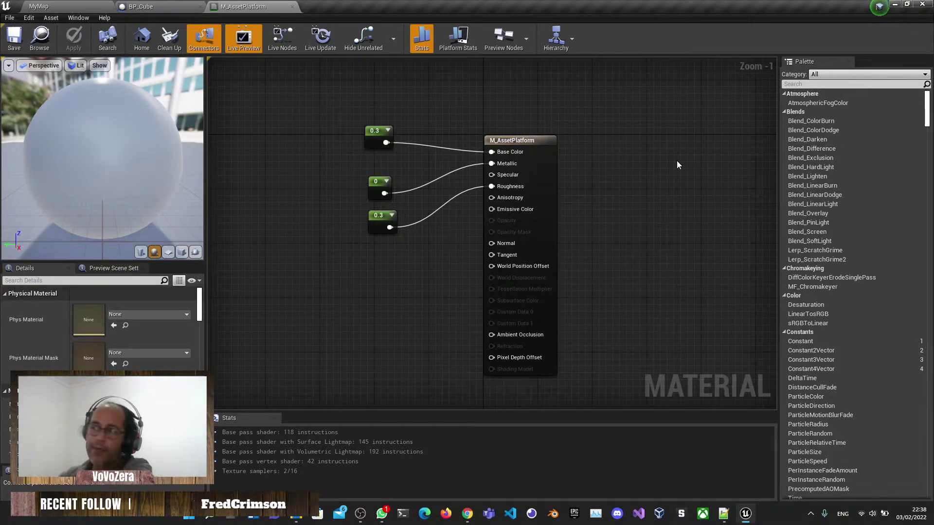
{"action": "right_click_drag", "start_coordinate": [649, 189], "coordinate": [665, 216]}
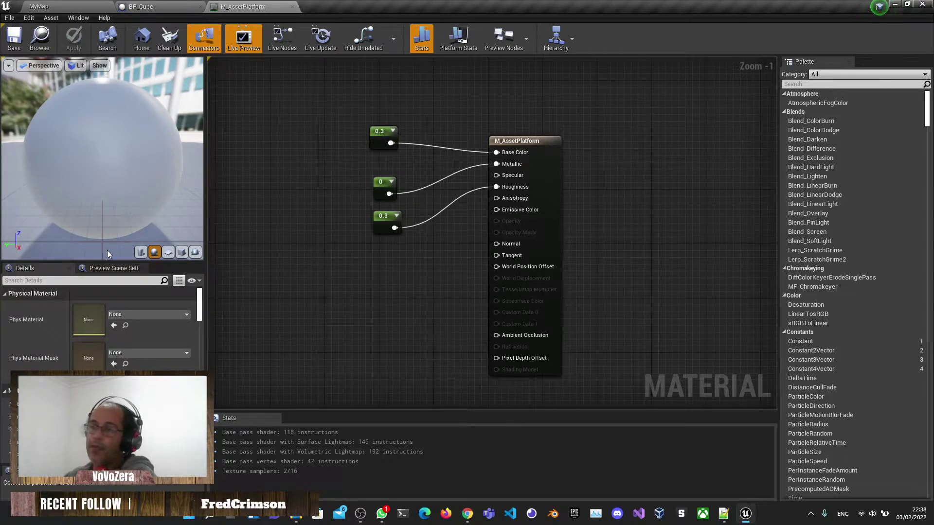
{"action": "right_click_drag", "start_coordinate": [427, 326], "coordinate": [646, 242]}
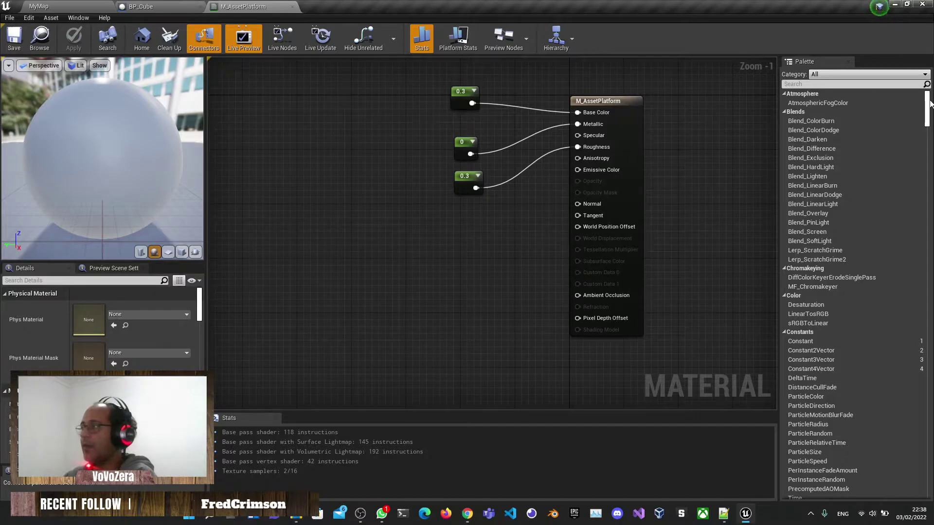
{"action": "mouse_move", "coordinate": [929, 104]}
{"action": "left_mouse_down"}
{"action": "mouse_move", "coordinate": [926, 399]}
{"action": "mouse_move", "coordinate": [909, 500]}
{"action": "mouse_move", "coordinate": [926, 96]}
{"action": "left_mouse_up"}
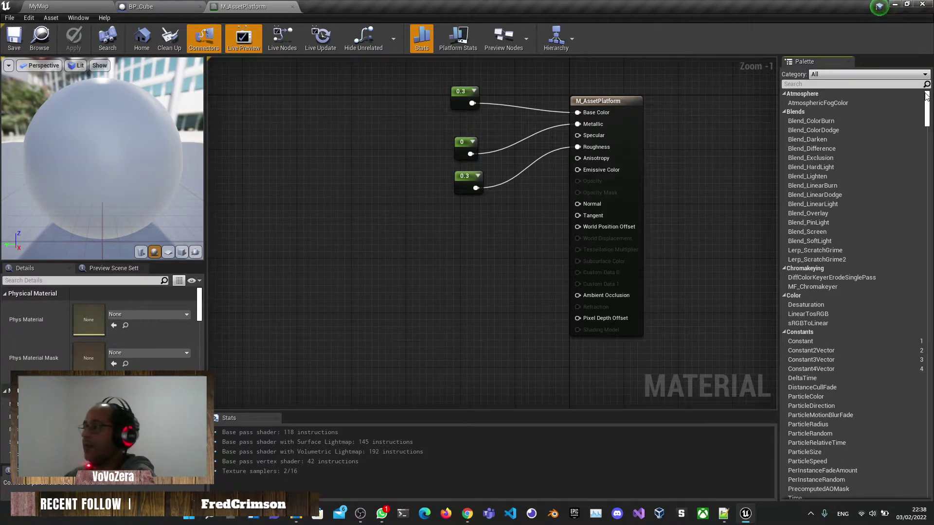
{"action": "right_click_drag", "start_coordinate": [395, 168], "coordinate": [369, 224]}
{"action": "left_click_drag", "start_coordinate": [396, 106], "coordinate": [448, 293]}
{"action": "key", "text": "Delete"}
- Recentre the graph on the M_AssetPlatform result node and apply the material
{"action": "right_click_drag", "start_coordinate": [436, 250], "coordinate": [441, 276]}
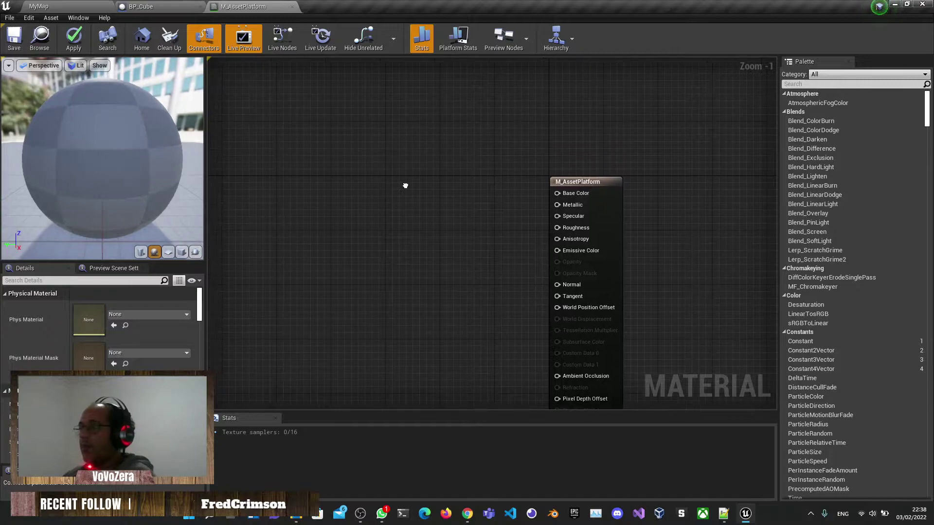
{"action": "right_click_drag", "start_coordinate": [608, 196], "coordinate": [589, 161]}
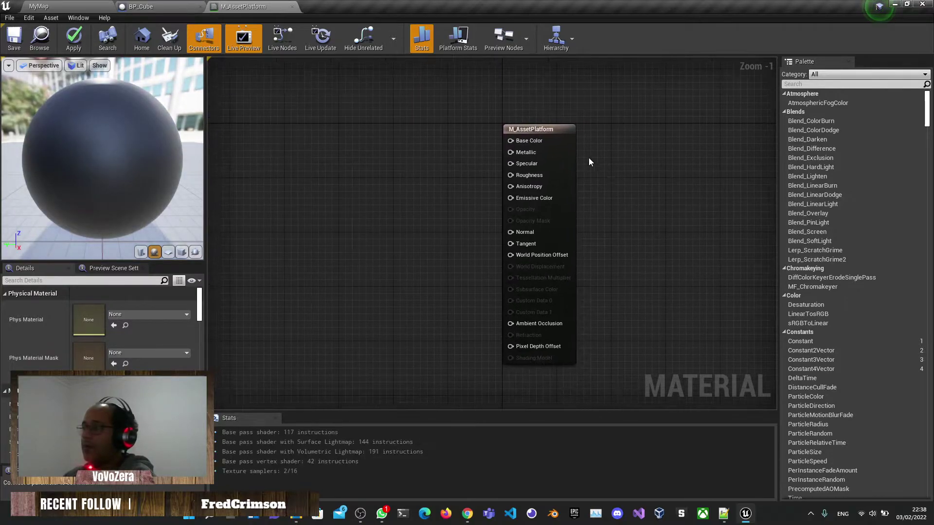
{"action": "left_click", "coordinate": [558, 132]}
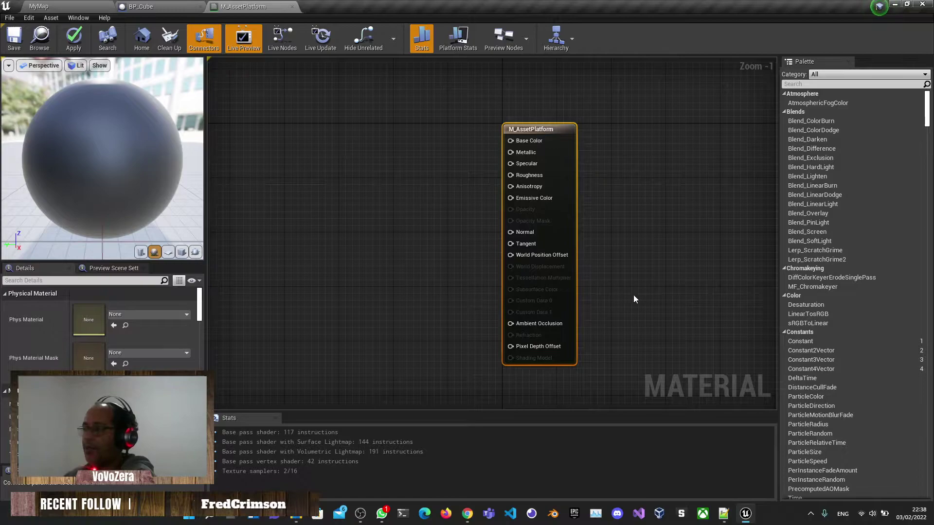
{"action": "right_click_drag", "start_coordinate": [572, 315], "coordinate": [579, 250]}
{"action": "right_click_drag", "start_coordinate": [509, 87], "coordinate": [501, 137]}
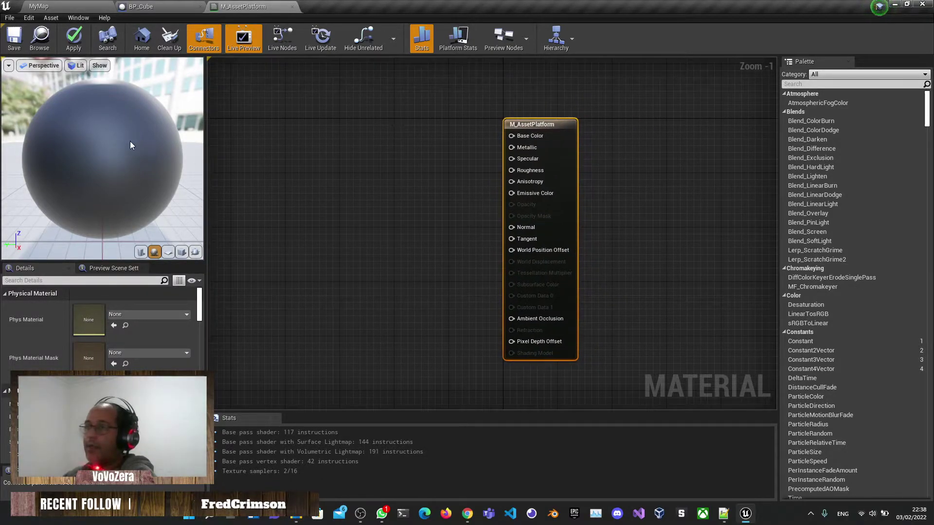
{"action": "left_click", "coordinate": [74, 38]}
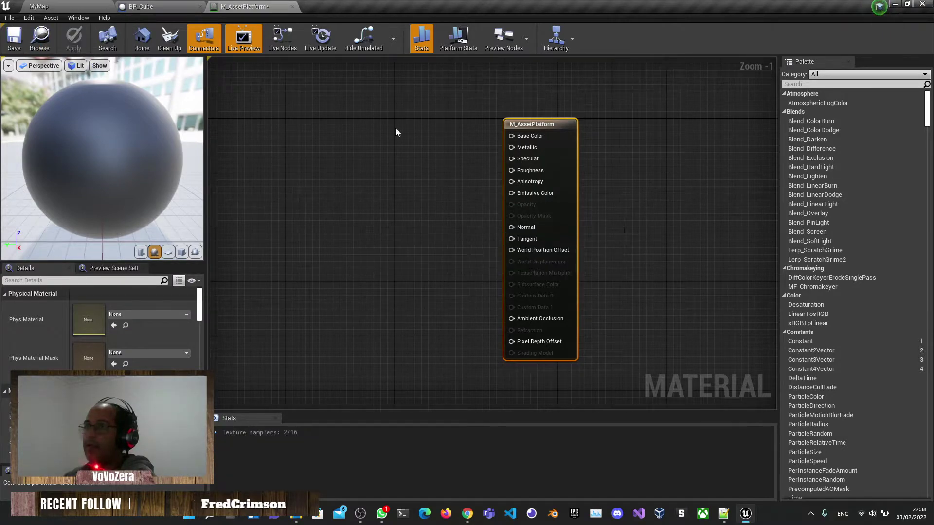
- Add a Constant3Vector wired into Base Color and apply it while still black
{"action": "right_click_drag", "start_coordinate": [445, 144], "coordinate": [542, 152]}
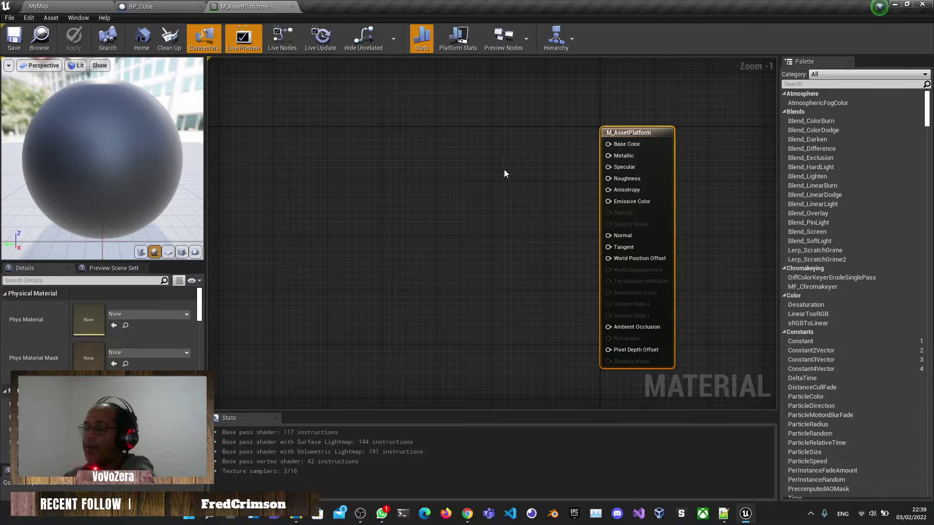
{"action": "key", "text": "3"}
{"action": "left_click", "coordinate": [421, 176]}
{"action": "left_click_drag", "start_coordinate": [433, 175], "coordinate": [607, 145]}
{"action": "double_click", "coordinate": [418, 168]}
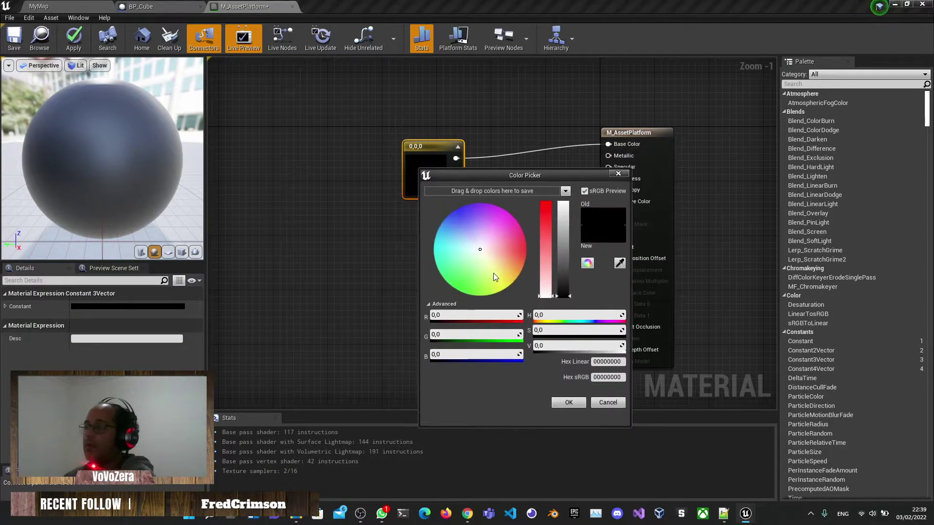
{"action": "left_click", "coordinate": [557, 402]}
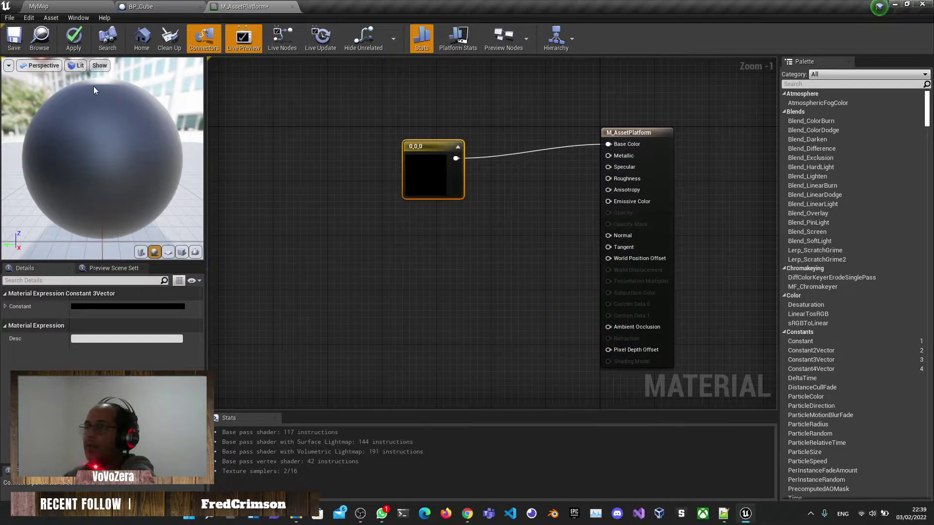
{"action": "left_click", "coordinate": [78, 48]}
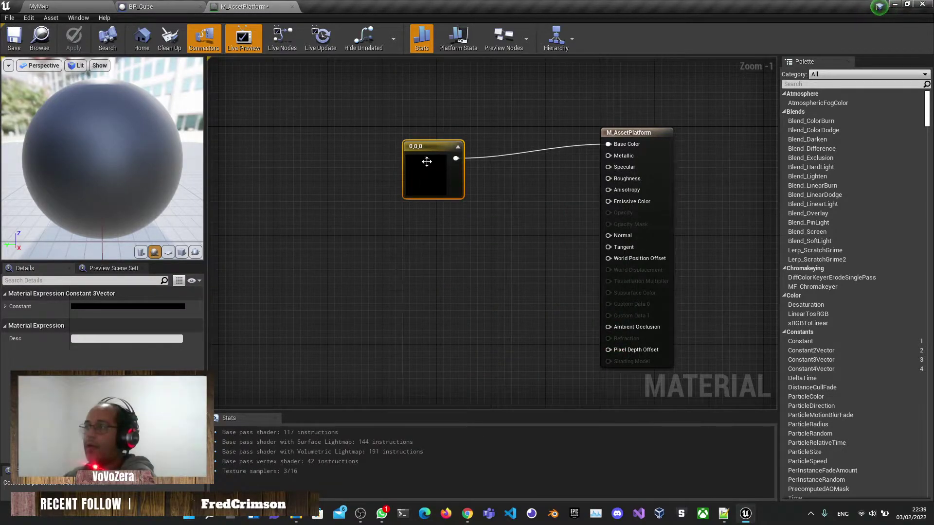
- Set the colour constant to pure red (1,0,0) in the Color Picker
{"action": "left_click_drag", "start_coordinate": [426, 146], "coordinate": [433, 140]}
{"action": "double_click", "coordinate": [429, 182]}
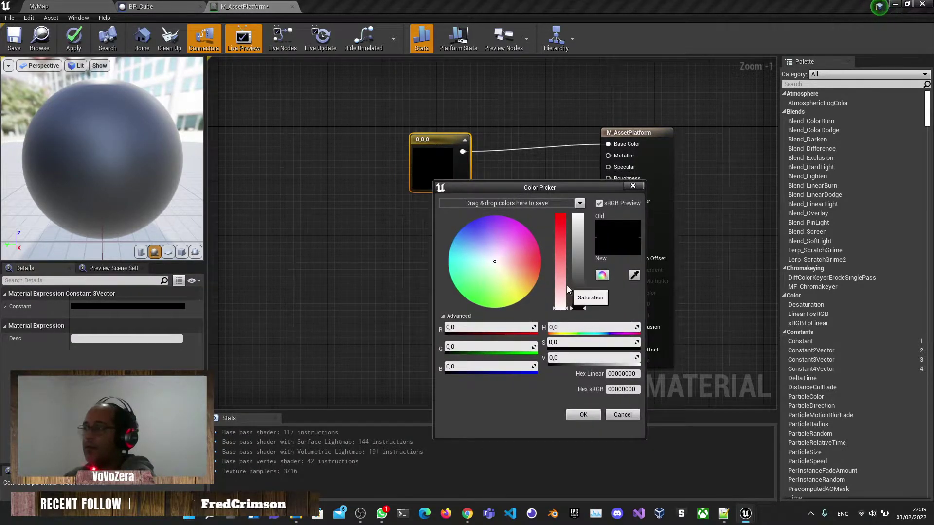
{"action": "left_click", "coordinate": [583, 414]}
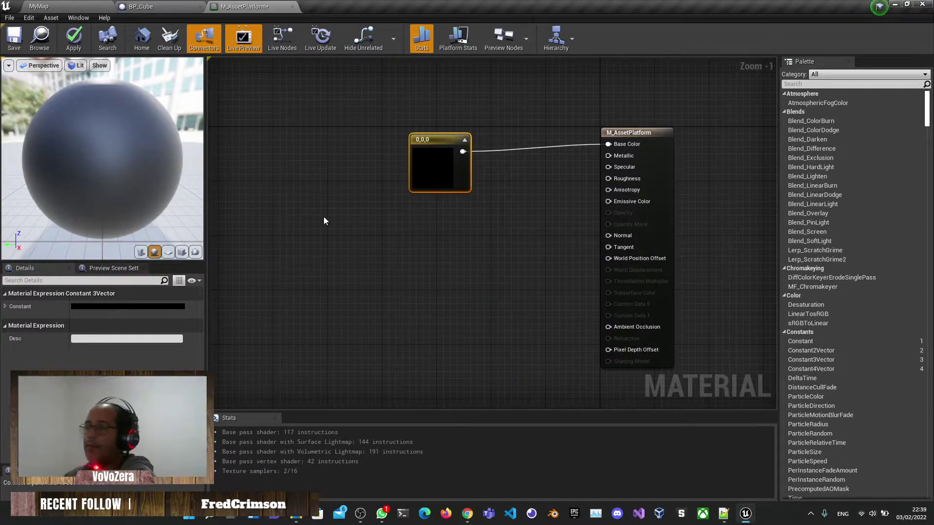
{"action": "left_click", "coordinate": [136, 306]}
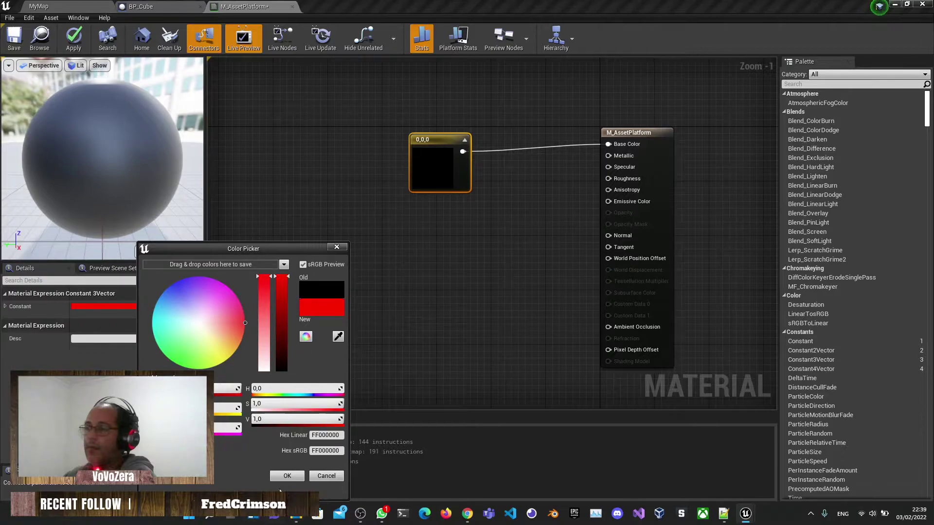
{"action": "left_click", "coordinate": [287, 476]}
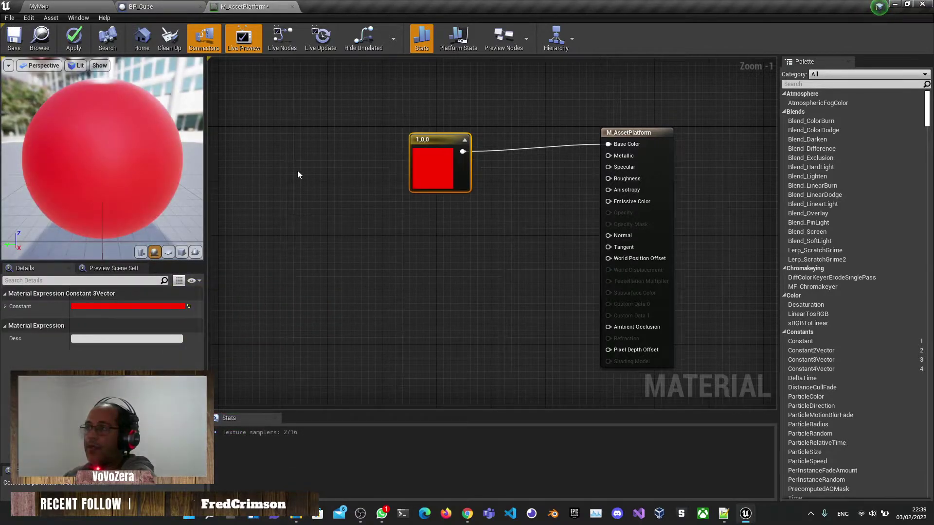
{"action": "right_click_drag", "start_coordinate": [503, 205], "coordinate": [439, 213]}
{"action": "left_click_drag", "start_coordinate": [380, 146], "coordinate": [393, 126]}
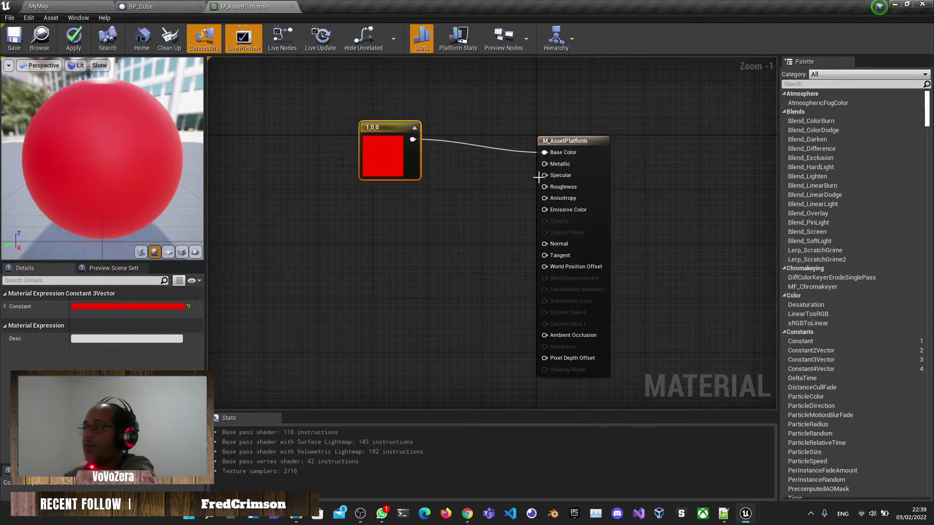
- Add two Constant nodes wired into Metallic and Roughness, stacked one below the other
{"action": "key", "text": "1"}
{"action": "left_click", "coordinate": [342, 266]}
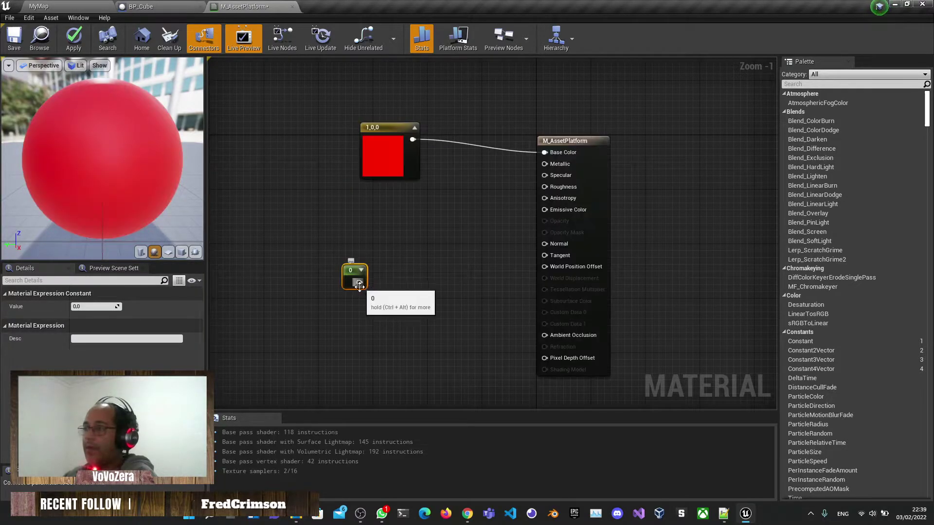
{"action": "left_click_drag", "start_coordinate": [359, 282], "coordinate": [361, 210]}
{"action": "key", "text": "1"}
{"action": "left_click", "coordinate": [378, 286]}
{"action": "left_click_drag", "start_coordinate": [392, 309], "coordinate": [545, 187]}
{"action": "left_click_drag", "start_coordinate": [383, 302], "coordinate": [359, 242]}
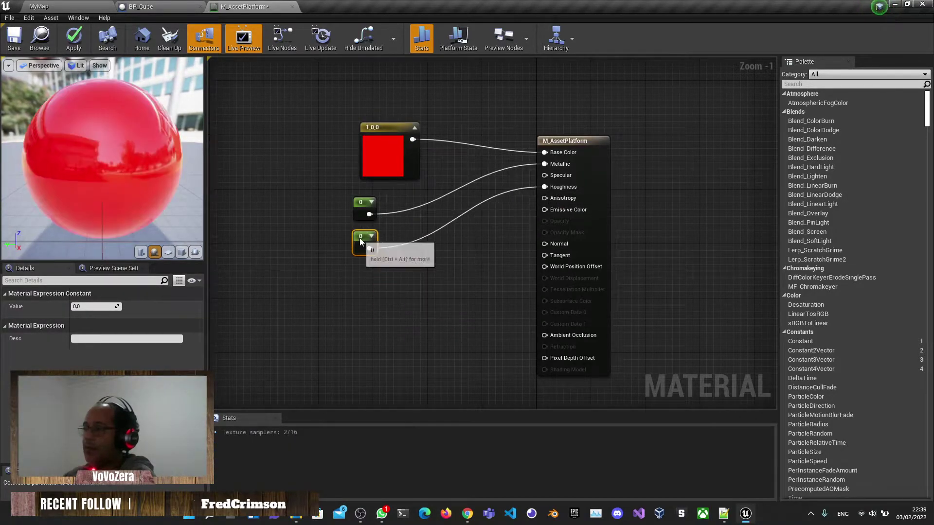
{"action": "left_click_drag", "start_coordinate": [369, 204], "coordinate": [391, 204]}
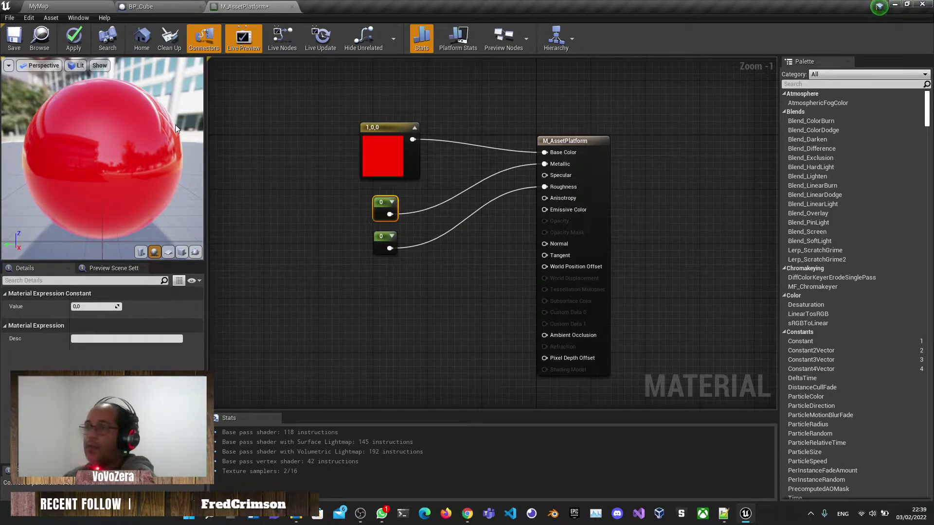
- Try Metallic 0.5 and Roughness 0.8, then return Roughness to 0, inspecting the preview sphere
{"action": "left_click_drag", "start_coordinate": [83, 302], "coordinate": [130, 299]}
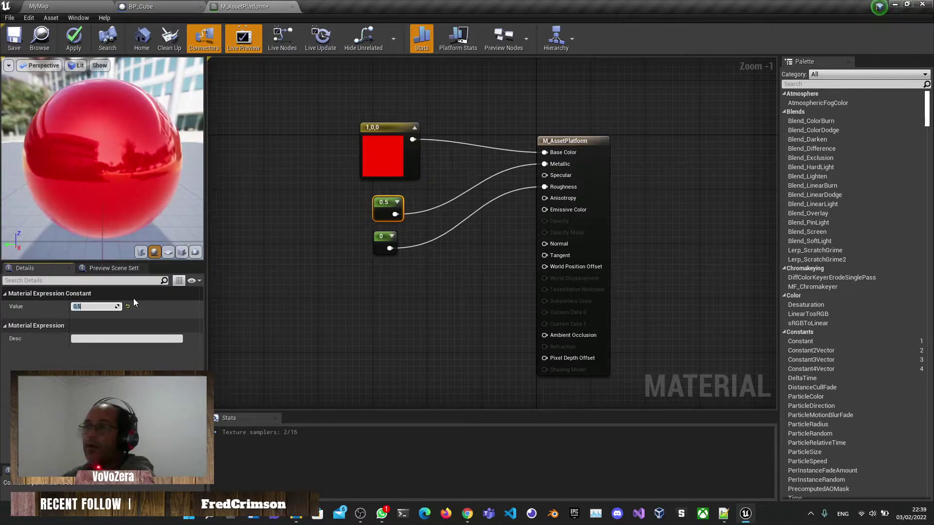
{"action": "left_click_drag", "start_coordinate": [16, 158], "coordinate": [88, 160]}
{"action": "left_click", "coordinate": [380, 237]}
{"action": "left_click", "coordinate": [80, 306]}
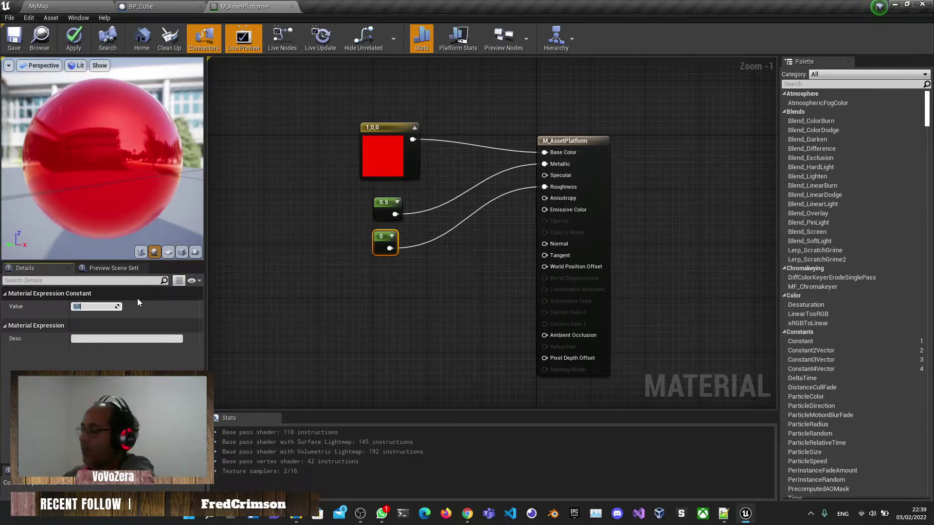
{"action": "type", "text": "0.8"}
{"action": "key", "text": "Return"}
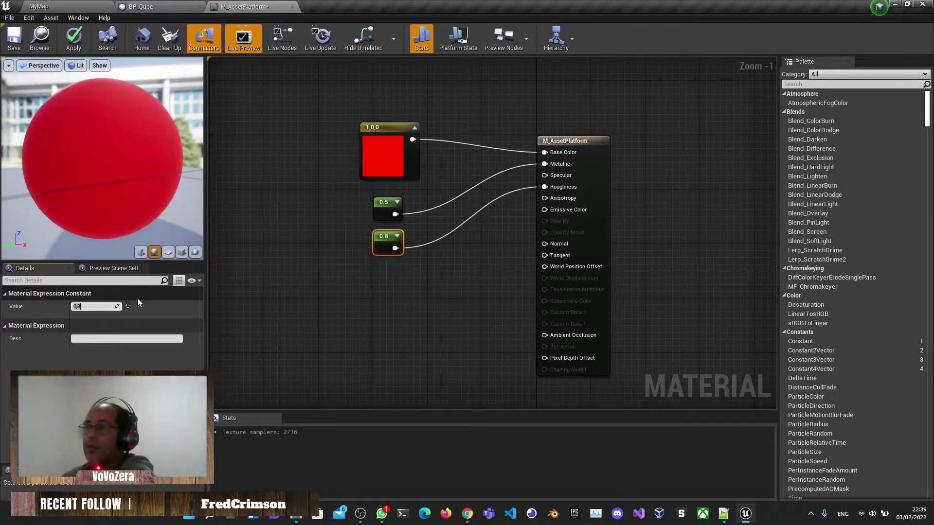
{"action": "left_click_drag", "start_coordinate": [30, 108], "coordinate": [146, 112]}
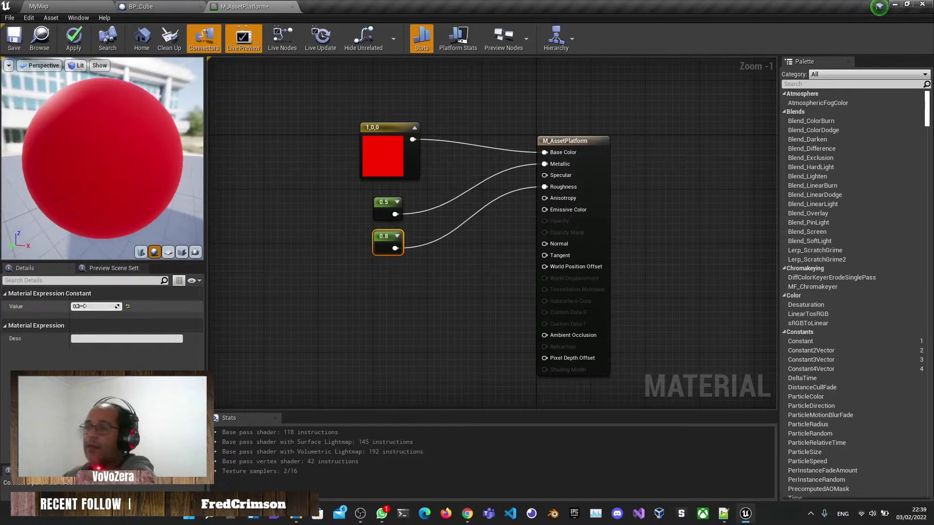
{"action": "type", "text": "0"}
{"action": "key", "text": "Return"}
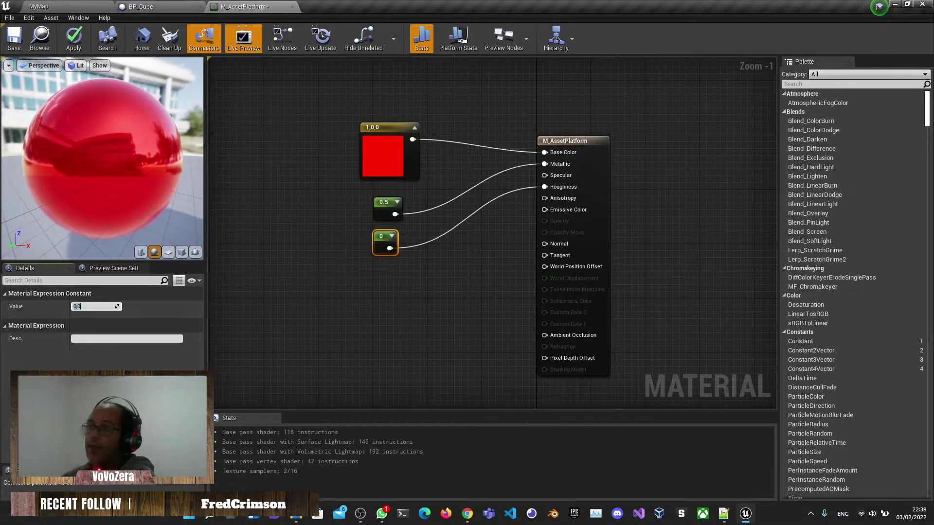
{"action": "left_click_drag", "start_coordinate": [80, 122], "coordinate": [193, 130]}
- Set Metallic to 1, then settle on 0.8, and inspect the glossy red sphere
{"action": "left_click", "coordinate": [387, 209]}
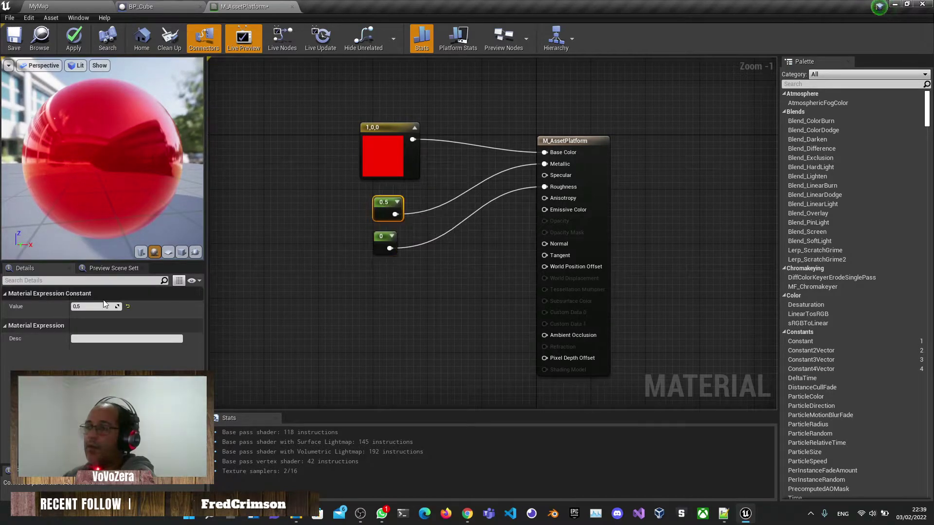
{"action": "left_click", "coordinate": [80, 306]}
{"action": "type", "text": "1"}
{"action": "key", "text": "Return"}
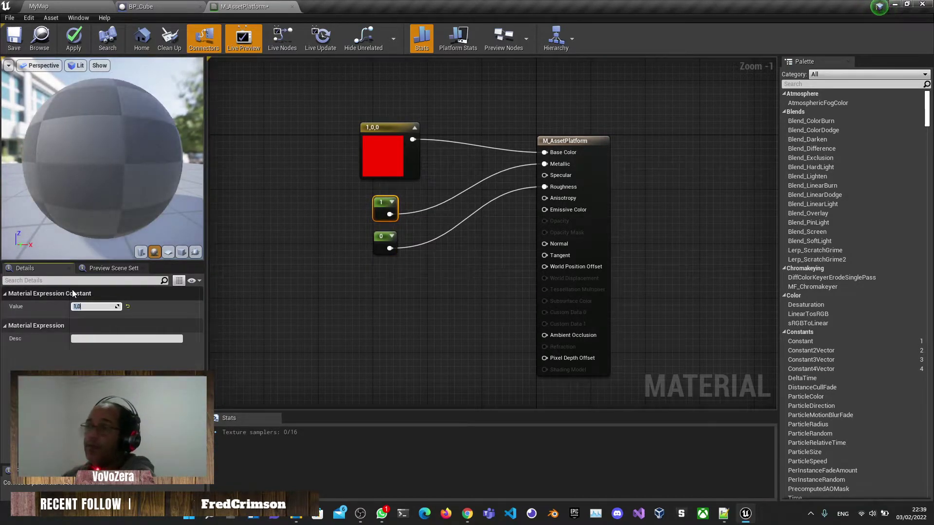
{"action": "left_click_drag", "start_coordinate": [75, 130], "coordinate": [39, 131]}
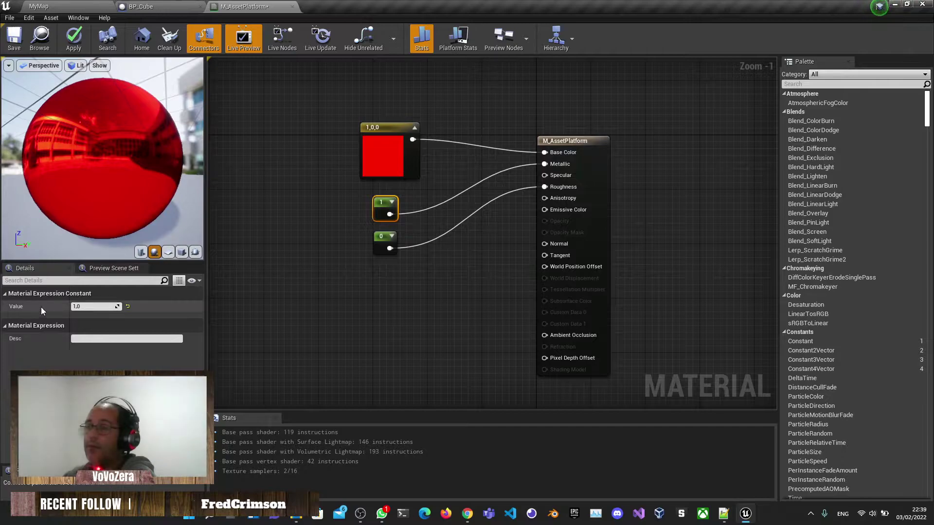
{"action": "left_click", "coordinate": [82, 306]}
{"action": "type", "text": "0.8"}
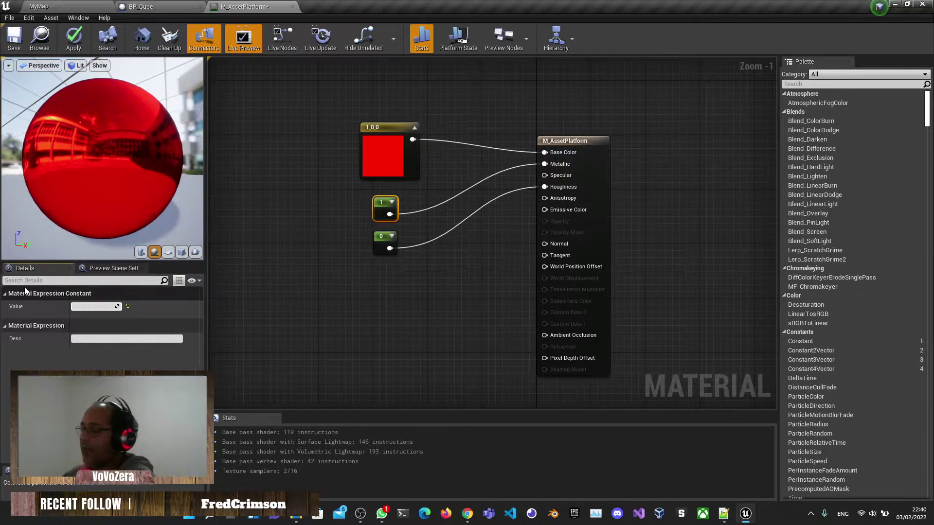
{"action": "key", "text": "Return"}
{"action": "left_click_drag", "start_coordinate": [138, 151], "coordinate": [49, 156]}
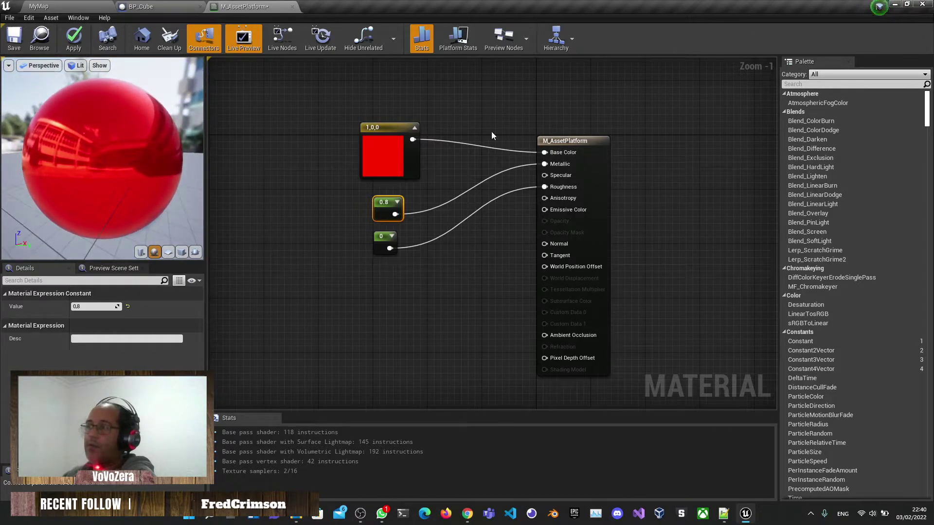
{"action": "left_click_drag", "start_coordinate": [589, 144], "coordinate": [517, 130]}
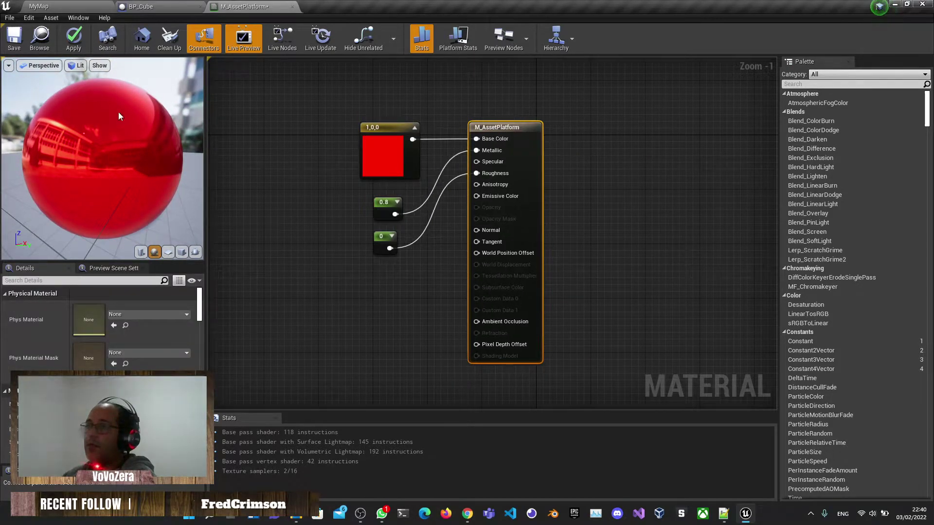
{"action": "left_click_drag", "start_coordinate": [119, 112], "coordinate": [54, 112]}
- Convert the red colour constant into a parameter named 'Color'
{"action": "right_click", "coordinate": [394, 133]}
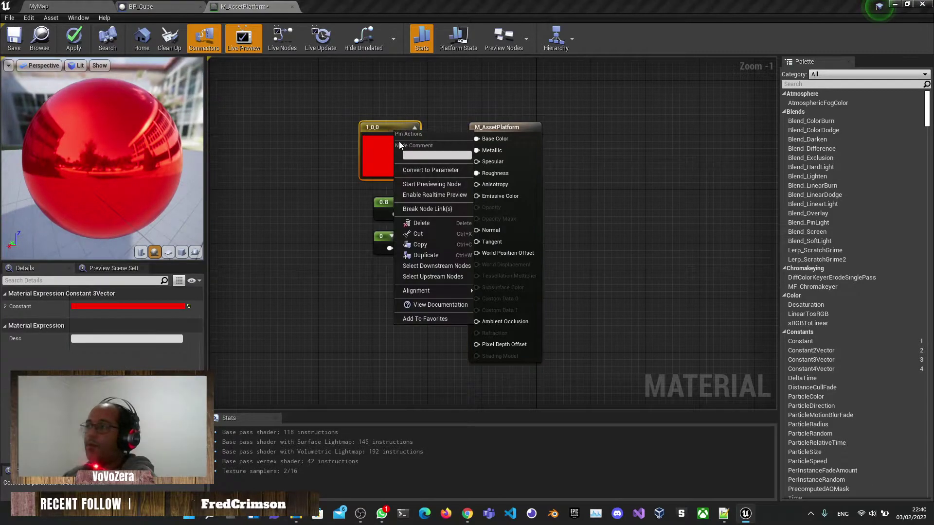
{"action": "left_click", "coordinate": [430, 181]}
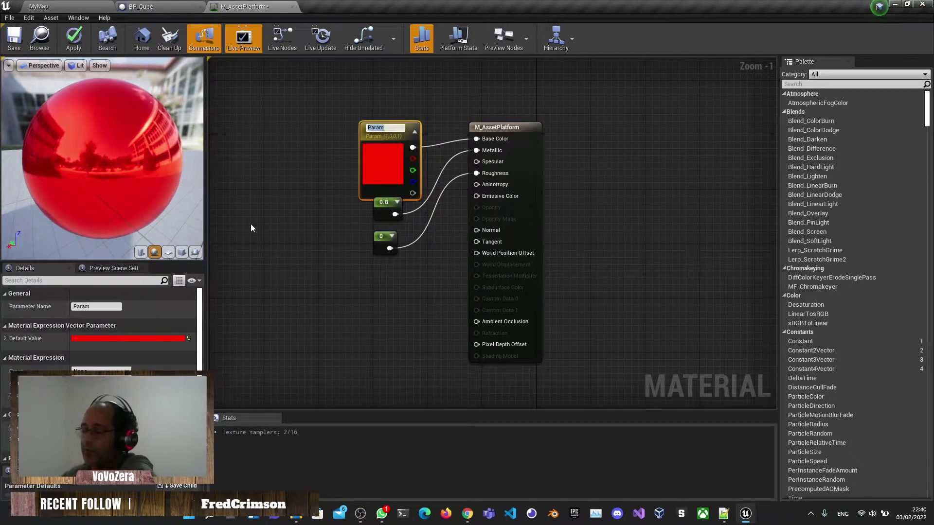
{"action": "type", "text": "Color"}
{"action": "key", "text": "Return"}
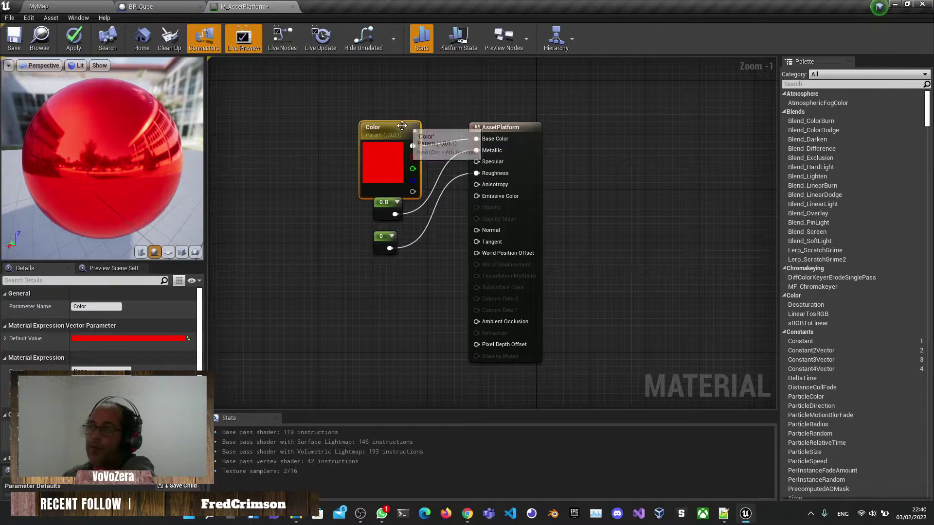
{"action": "left_click", "coordinate": [39, 5]}
{"action": "left_click", "coordinate": [244, 6]}
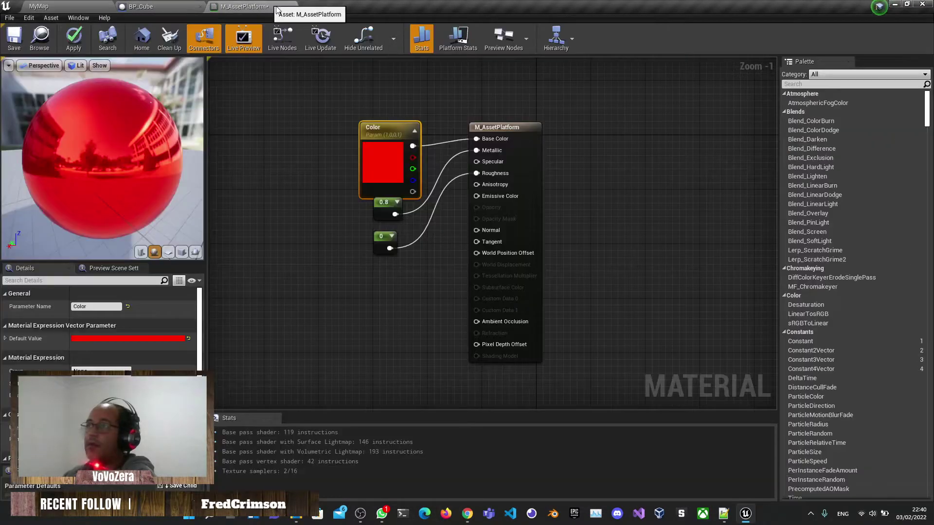
- Undo four times to restore the original 0.3, 0 and 0.3 constants
{"action": "left_click", "coordinate": [381, 343]}
{"action": "key", "text": "ctrl+z"}
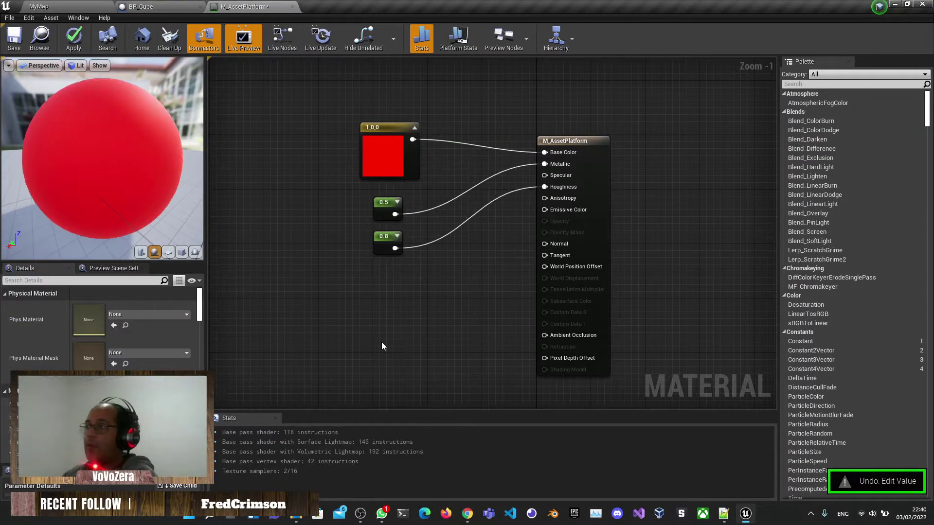
{"action": "key", "text": "ctrl+z"}
{"action": "key", "text": "ctrl+z"}
{"action": "key", "text": "ctrl+z"}
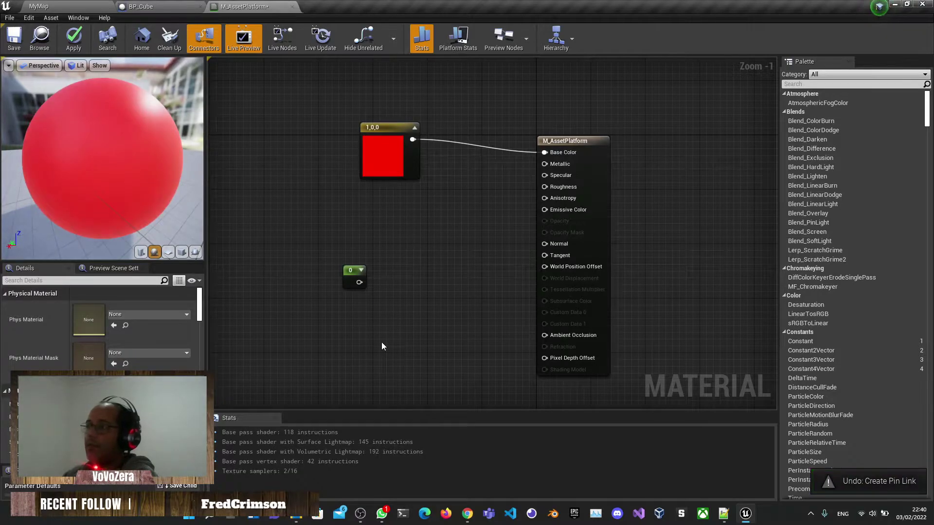
{"action": "key", "text": "ctrl+z"}
{"action": "key", "text": "ctrl+z"}
{"action": "key", "text": "ctrl+z"}
{"action": "key", "text": "ctrl+z"}
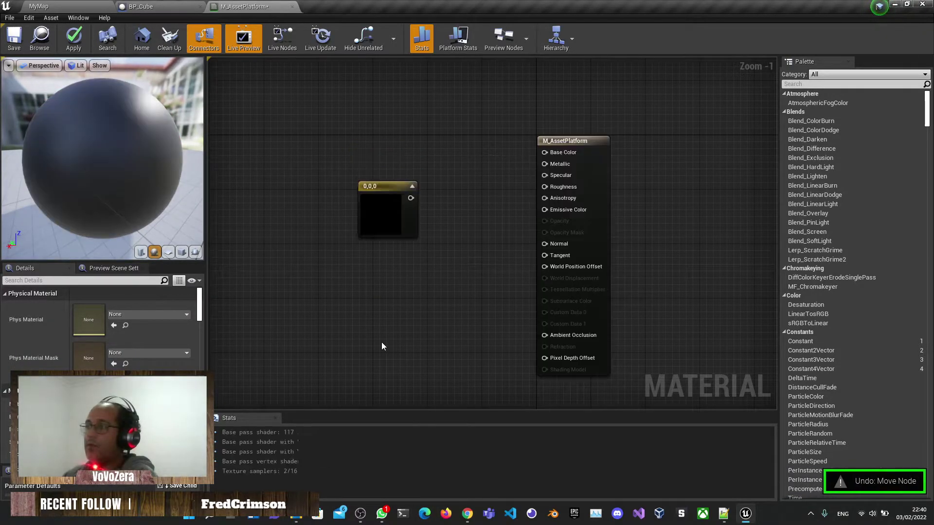
{"action": "key", "text": "ctrl+z"}
{"action": "key", "text": "ctrl+z"}
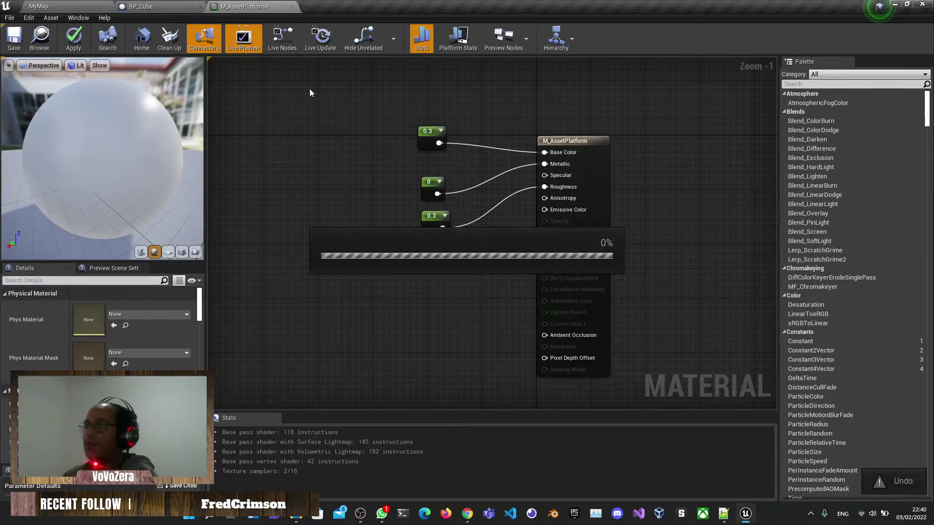
- Close and reopen M_AssetPlatform from the Content Browser to confirm the restored graph
{"action": "left_click", "coordinate": [292, 6]}
{"action": "left_click", "coordinate": [39, 6]}
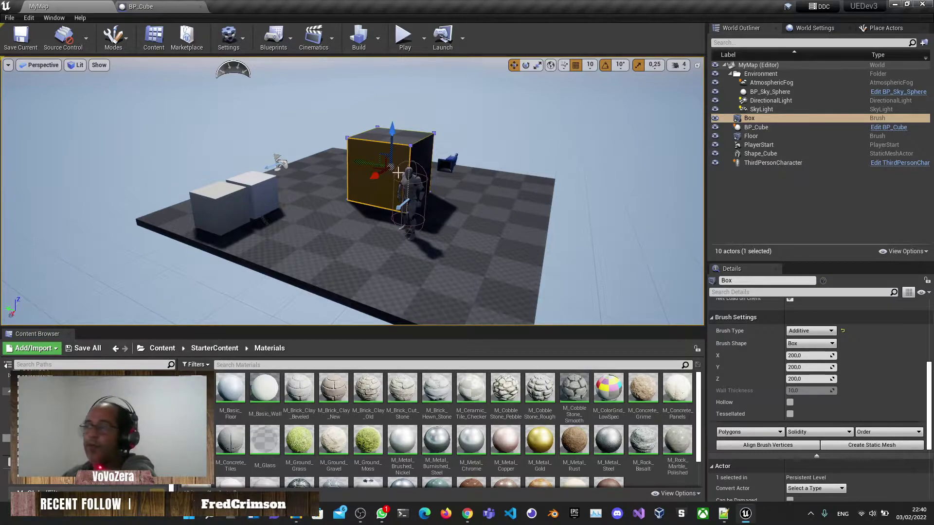
{"action": "double_click", "coordinate": [190, 418]}
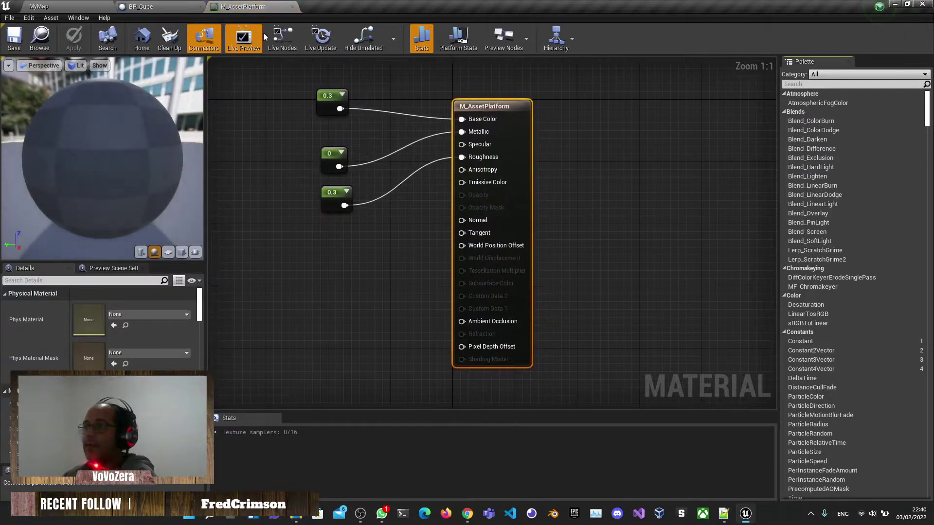
{"action": "right_click_drag", "start_coordinate": [288, 115], "coordinate": [339, 128]}
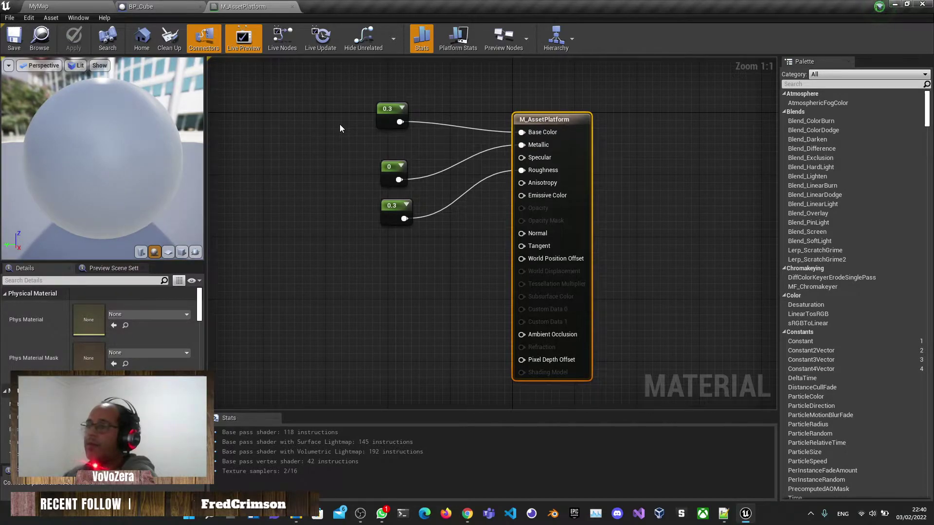
{"action": "right_click_drag", "start_coordinate": [339, 128], "coordinate": [437, 122]}
{"action": "right_click", "coordinate": [307, 131]}
{"action": "type", "text": "funcrt"}
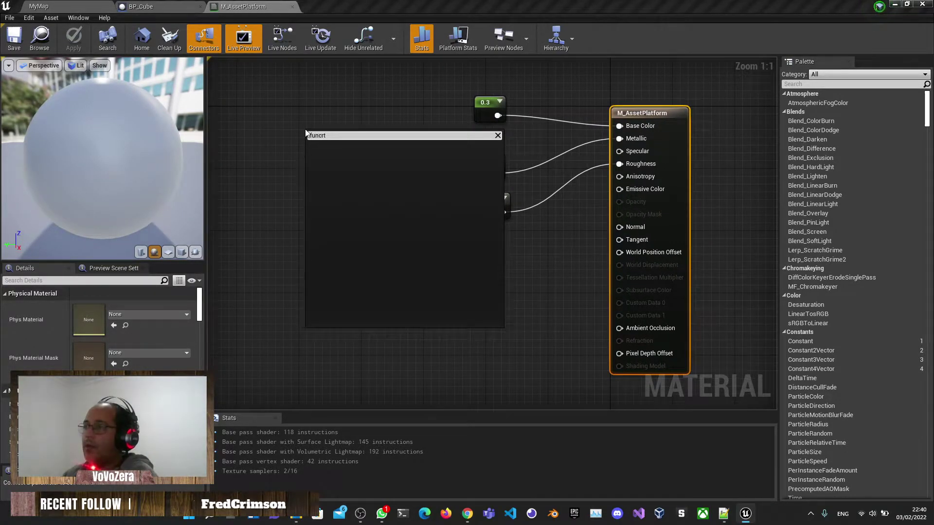
{"action": "key", "text": "Escape"}
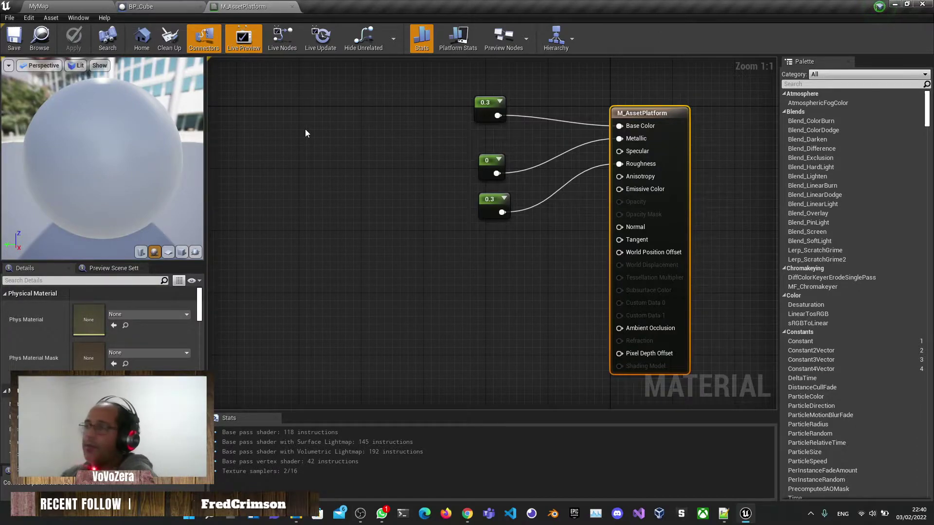
{"action": "right_click", "coordinate": [305, 130]}
{"action": "type", "text": "function"}
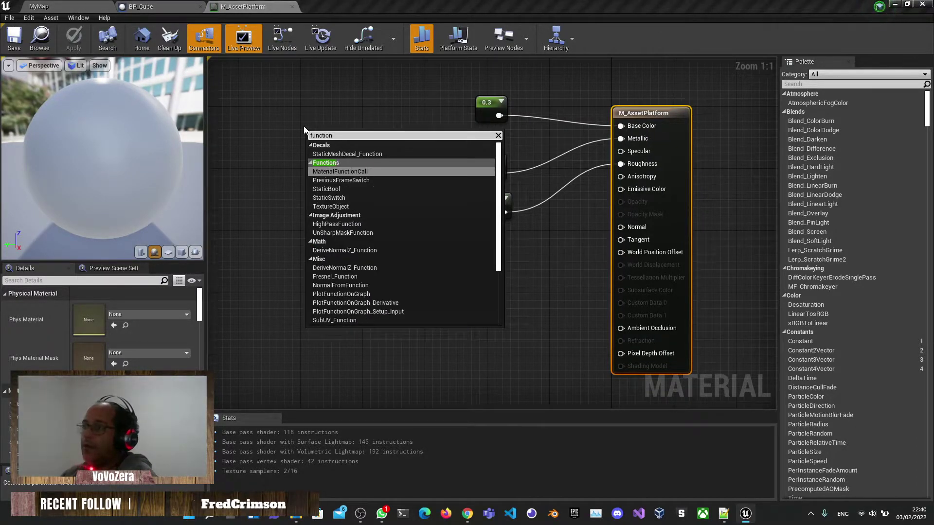
{"action": "left_click", "coordinate": [336, 172]}
{"action": "key", "text": "Delete"}
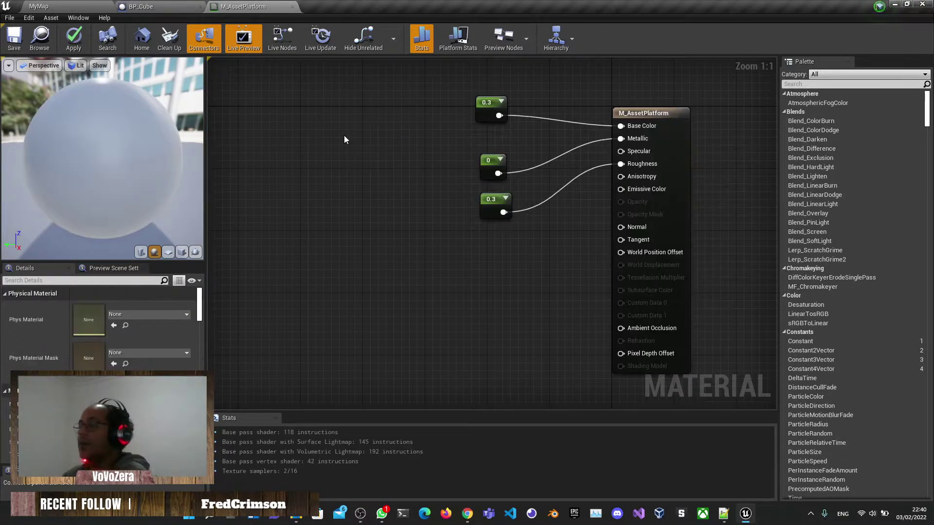
{"action": "left_click", "coordinate": [44, 4]}
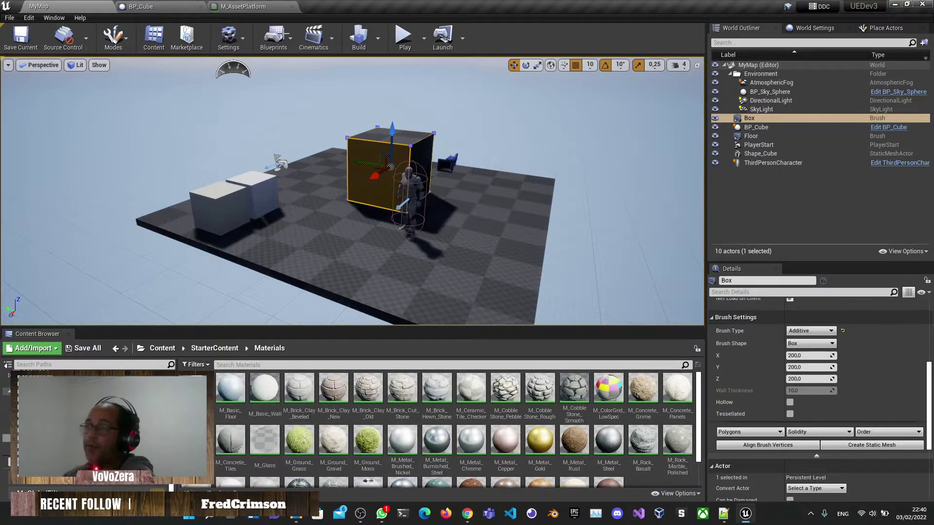
{"action": "left_click", "coordinate": [243, 6]}
{"action": "right_click_drag", "start_coordinate": [355, 214], "coordinate": [332, 207]}
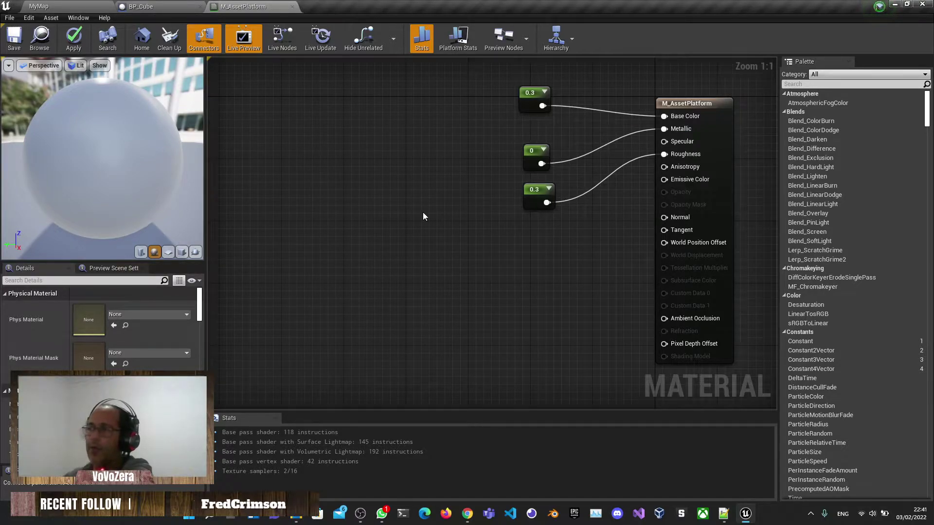
{"action": "right_click_drag", "start_coordinate": [476, 176], "coordinate": [437, 201]}
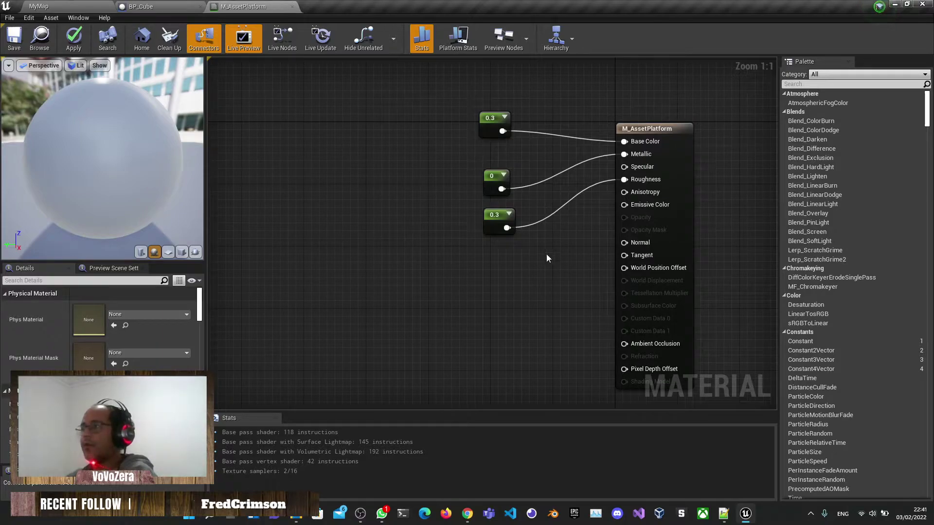
{"action": "right_click_drag", "start_coordinate": [398, 231], "coordinate": [366, 88]}
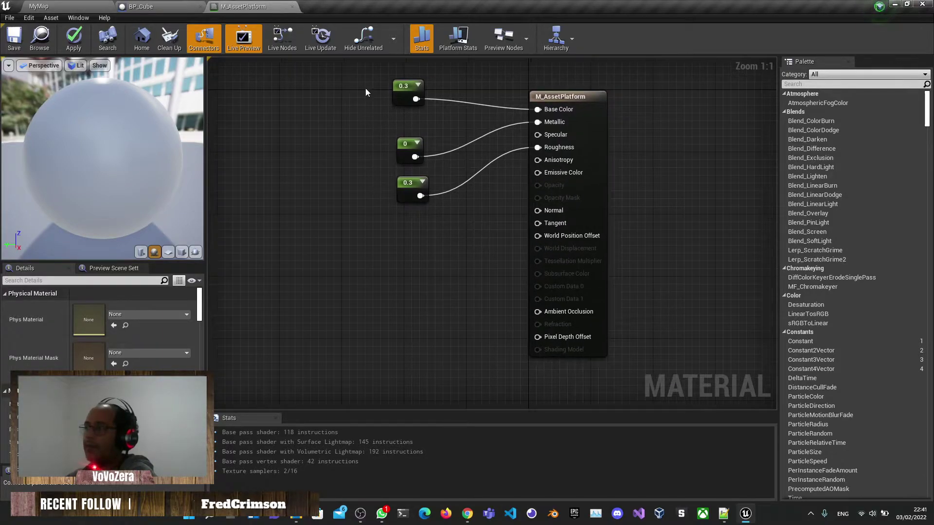
{"action": "left_click_drag", "start_coordinate": [433, 223], "coordinate": [433, 224]}
{"action": "right_click_drag", "start_coordinate": [394, 238], "coordinate": [444, 250]}
{"action": "right_click_drag", "start_coordinate": [340, 130], "coordinate": [392, 141]}
{"action": "left_click", "coordinate": [392, 142]}
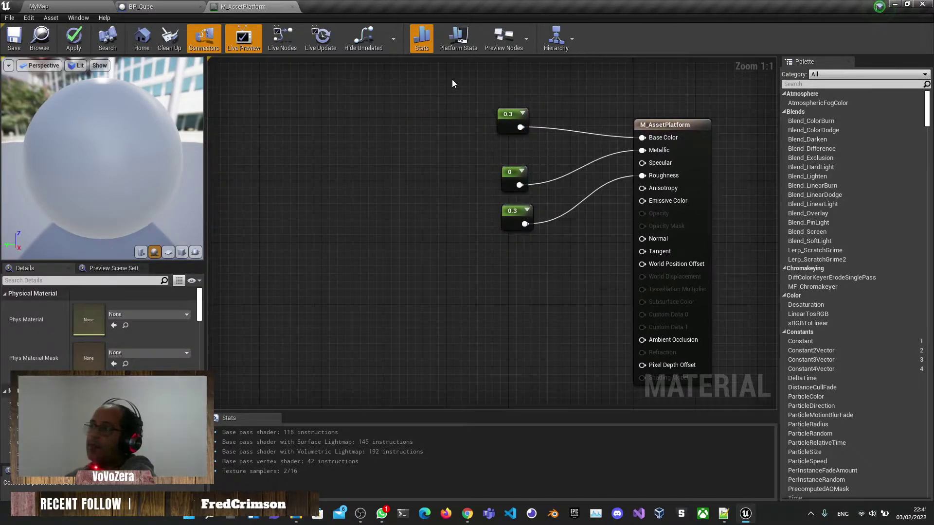
{"action": "left_click_drag", "start_coordinate": [563, 282], "coordinate": [563, 282]}
{"action": "left_click", "coordinate": [457, 284]}
{"action": "left_click", "coordinate": [645, 127]}
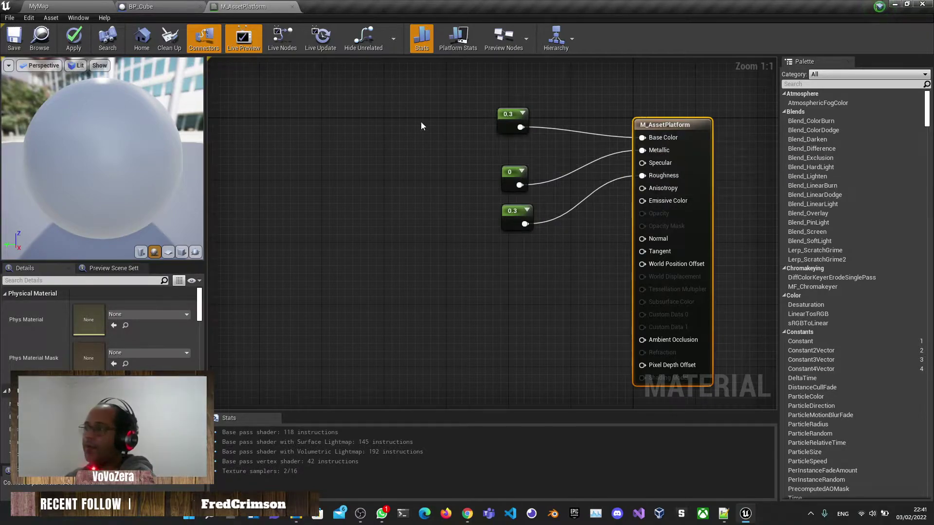
{"action": "left_click_drag", "start_coordinate": [442, 95], "coordinate": [550, 302]}
{"action": "left_click", "coordinate": [491, 313]}
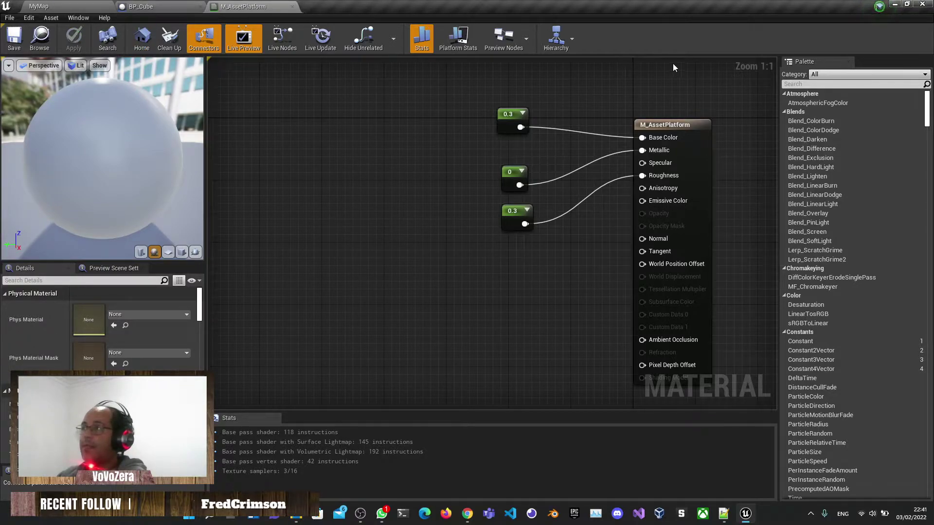
{"action": "left_click", "coordinate": [562, 43]}
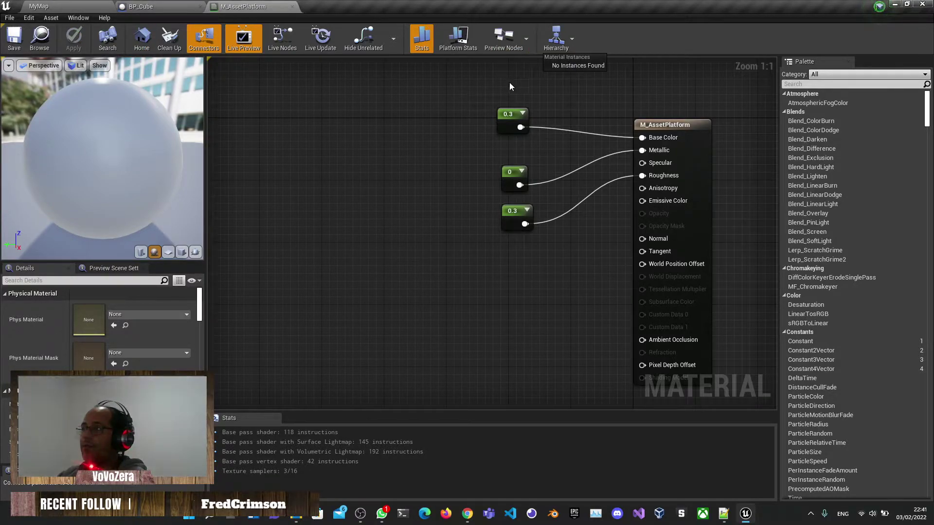
{"action": "scroll", "coordinate": [483, 88], "scroll_direction": "down", "scroll_amount": 6}
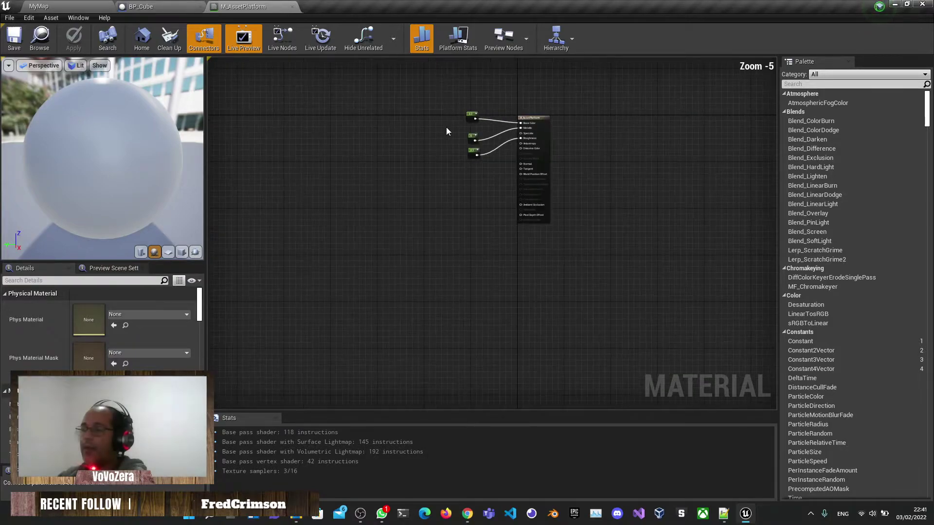
{"action": "scroll", "coordinate": [337, 144], "scroll_direction": "up", "scroll_amount": 5}
{"action": "key", "text": "Home"}
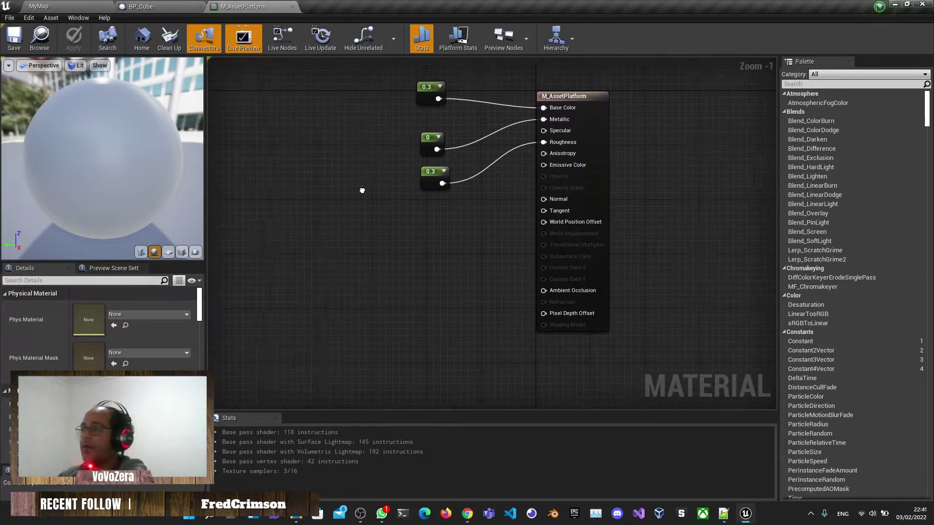
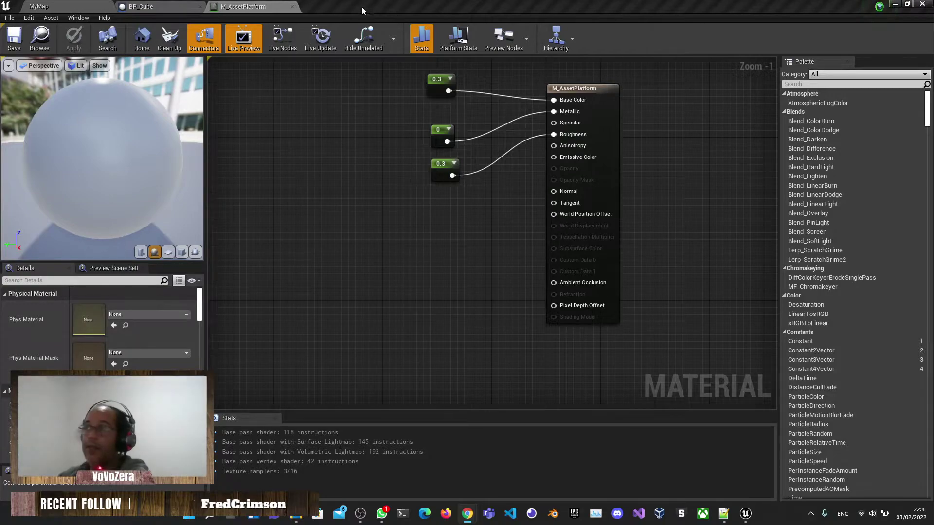
- Close the M_AssetPlatform material editor and switch back to the MyMap level editor tab
{"action": "left_click", "coordinate": [292, 8]}
{"action": "right_click_drag", "start_coordinate": [475, 150], "coordinate": [540, 160]}
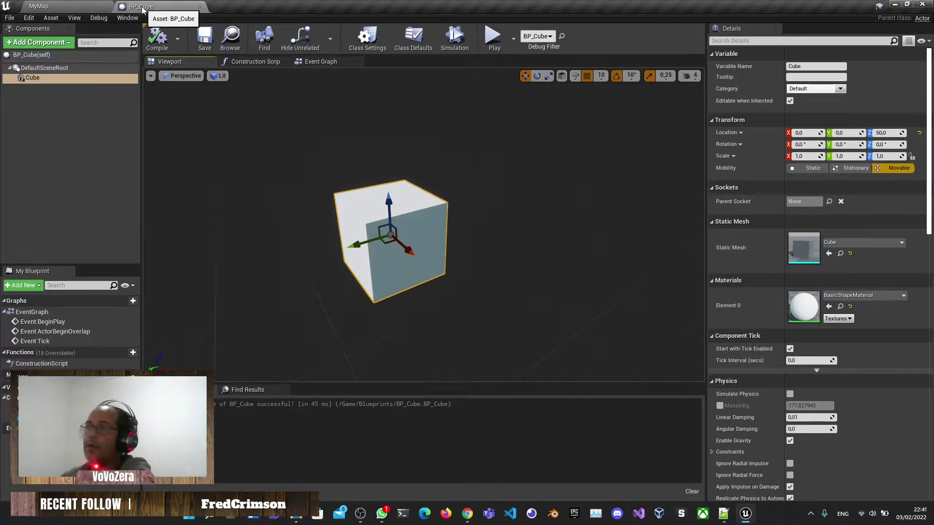
{"action": "left_click", "coordinate": [81, 5]}
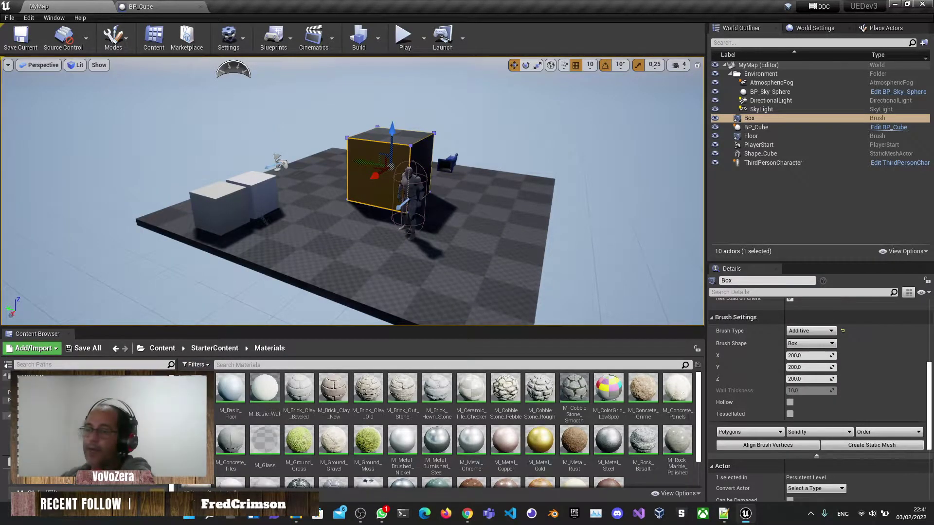
- In the Blueprints folder, create a Pawn blueprint and a Character blueprint
{"action": "left_click", "coordinate": [7, 384]}
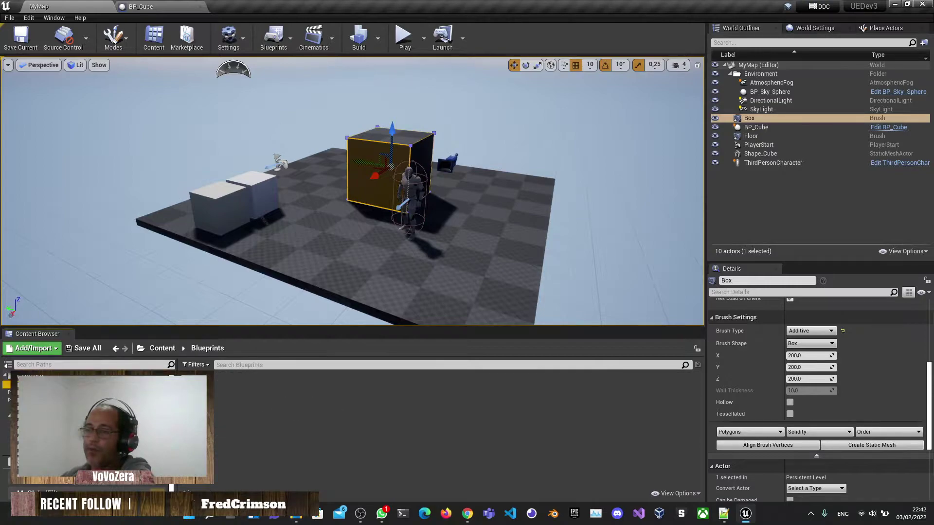
{"action": "right_click", "coordinate": [275, 399]}
{"action": "left_click", "coordinate": [324, 149]}
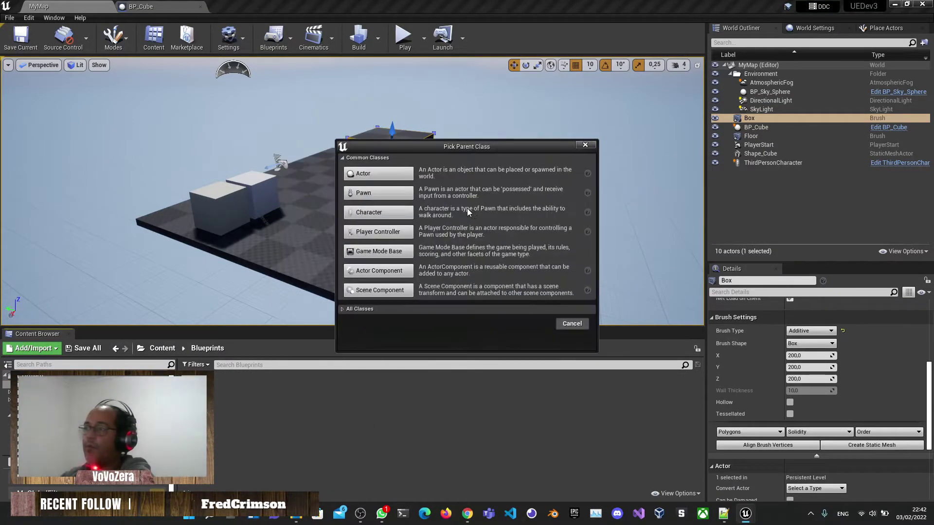
{"action": "left_click", "coordinate": [378, 193]}
{"action": "right_click", "coordinate": [333, 425]}
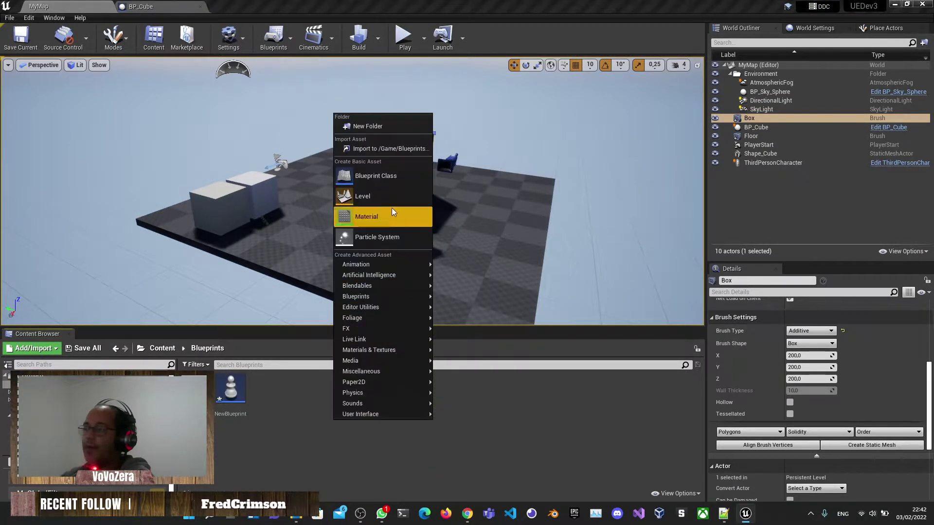
{"action": "left_click", "coordinate": [402, 189]}
{"action": "left_click", "coordinate": [377, 194]}
- Create a Player Controller blueprint and a Game Mode Base blueprint
{"action": "right_click", "coordinate": [378, 426]}
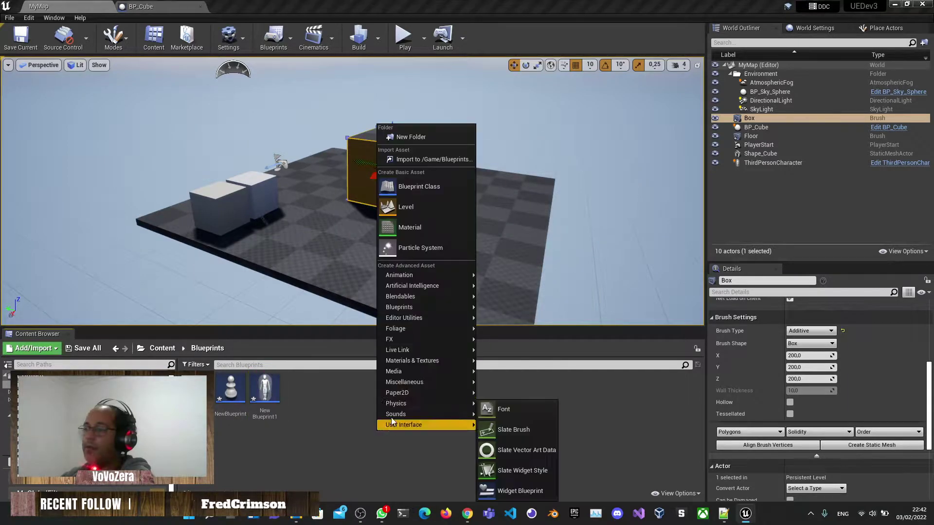
{"action": "left_click", "coordinate": [425, 200]}
{"action": "left_click", "coordinate": [378, 232]}
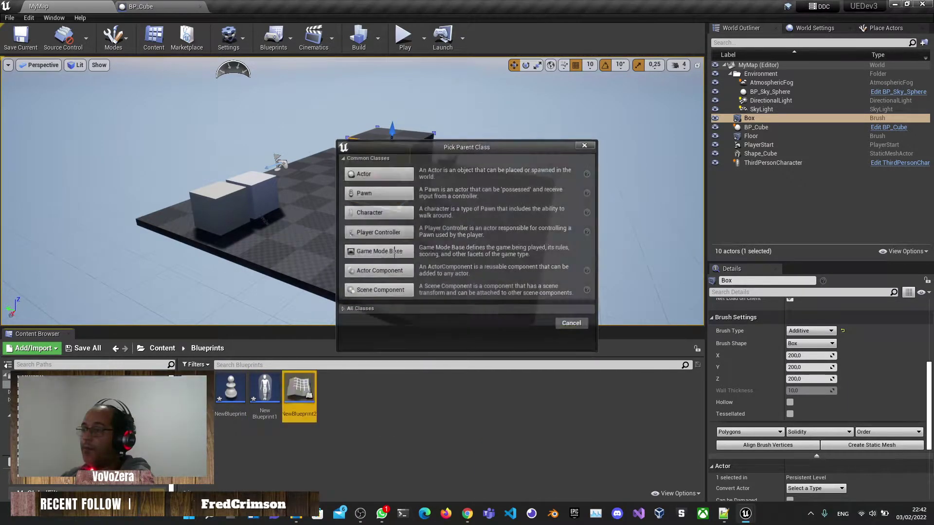
{"action": "right_click", "coordinate": [404, 419]}
{"action": "left_click", "coordinate": [421, 180]}
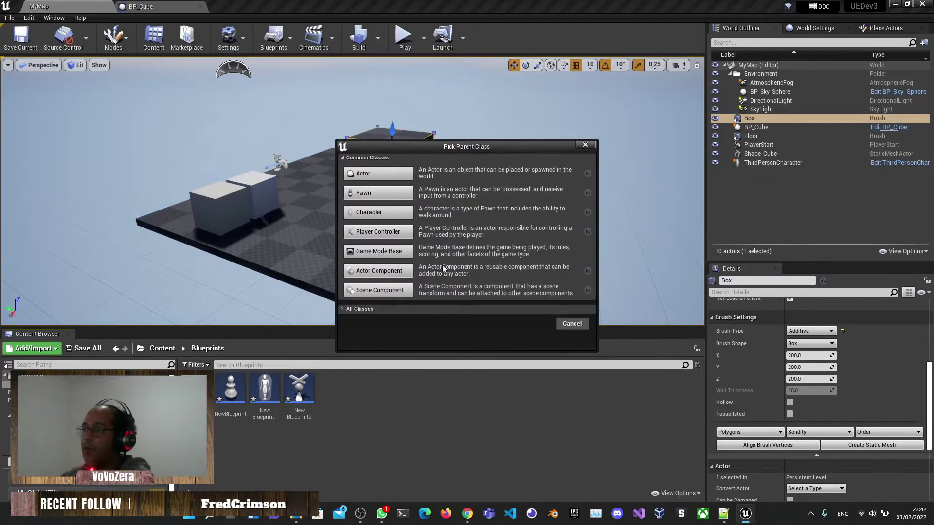
{"action": "left_click", "coordinate": [377, 251]}
- Create Actor Component and Scene Component blueprints, keeping the name NewBlueprint5, and cancel an extra class pick
{"action": "right_click", "coordinate": [403, 442]}
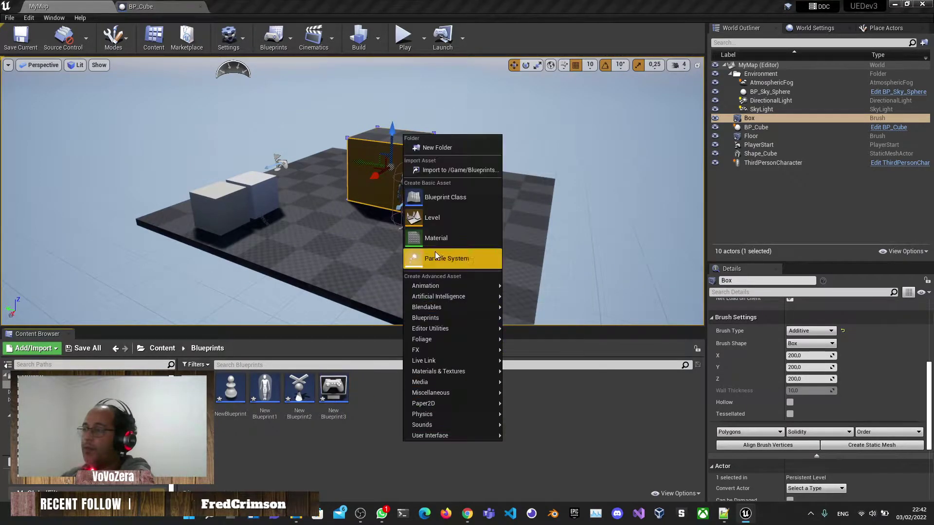
{"action": "left_click", "coordinate": [441, 200]}
{"action": "left_click", "coordinate": [390, 273]}
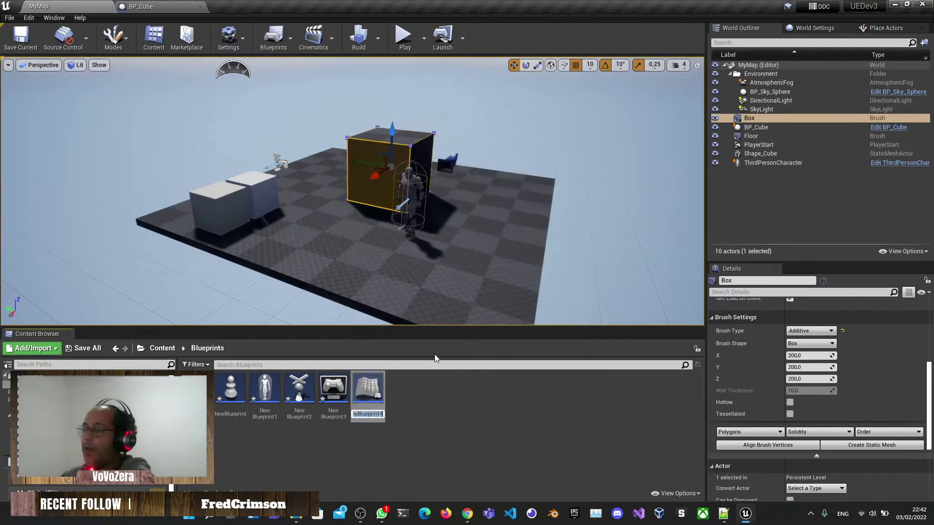
{"action": "right_click", "coordinate": [441, 416]}
{"action": "left_click", "coordinate": [489, 177]}
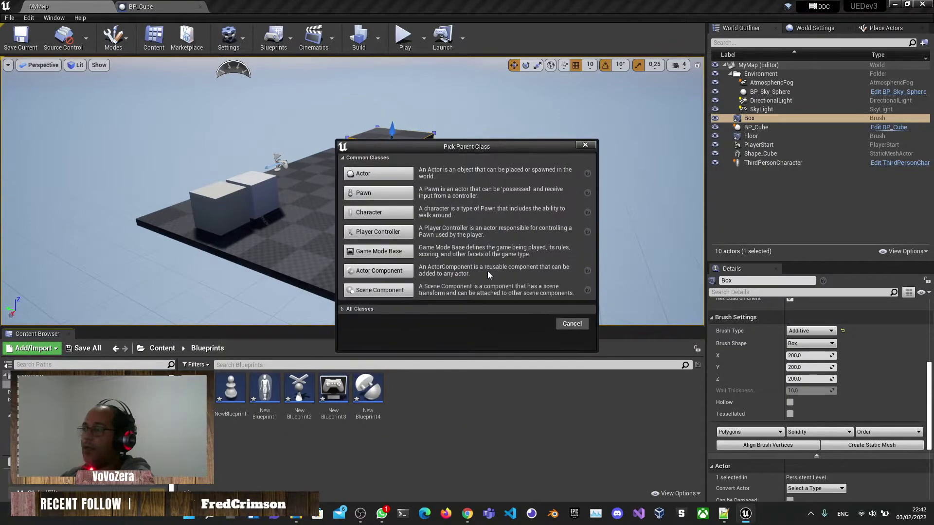
{"action": "left_click", "coordinate": [392, 290]}
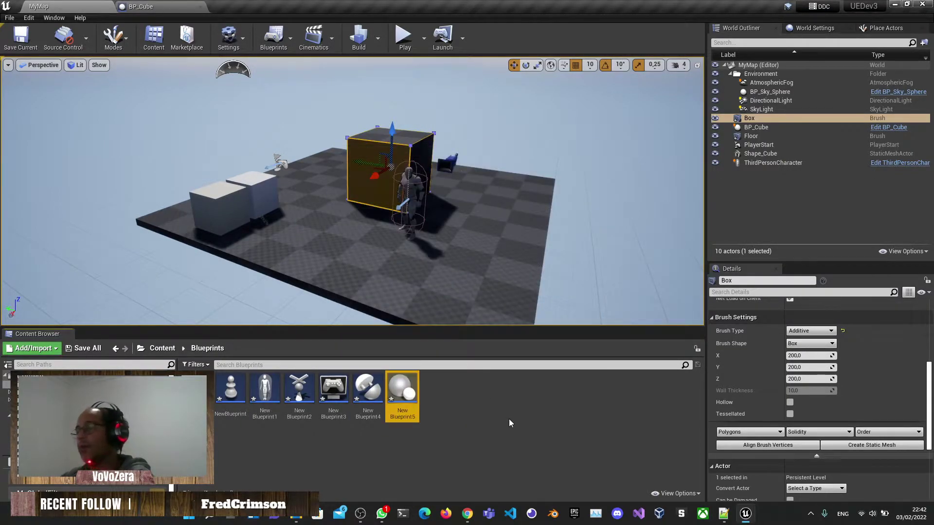
{"action": "left_click", "coordinate": [509, 419]}
{"action": "right_click", "coordinate": [453, 408]}
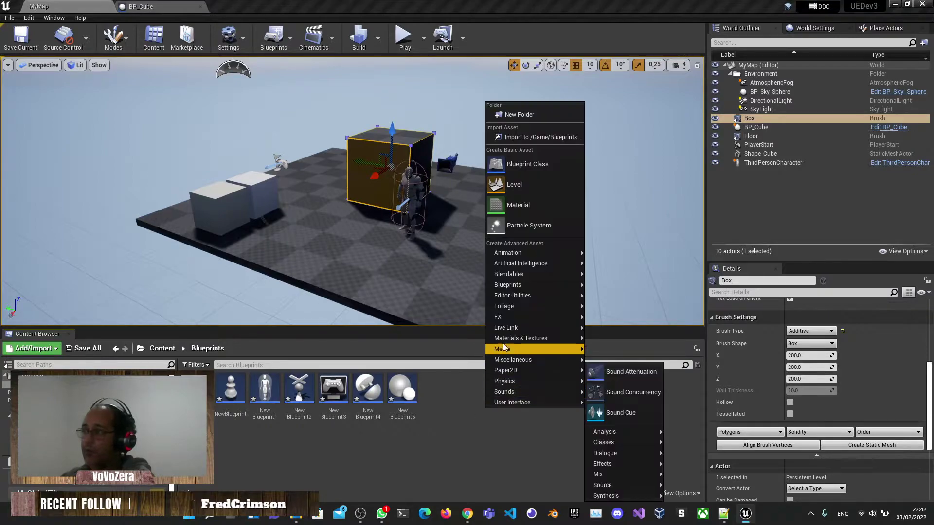
{"action": "left_click", "coordinate": [530, 180]}
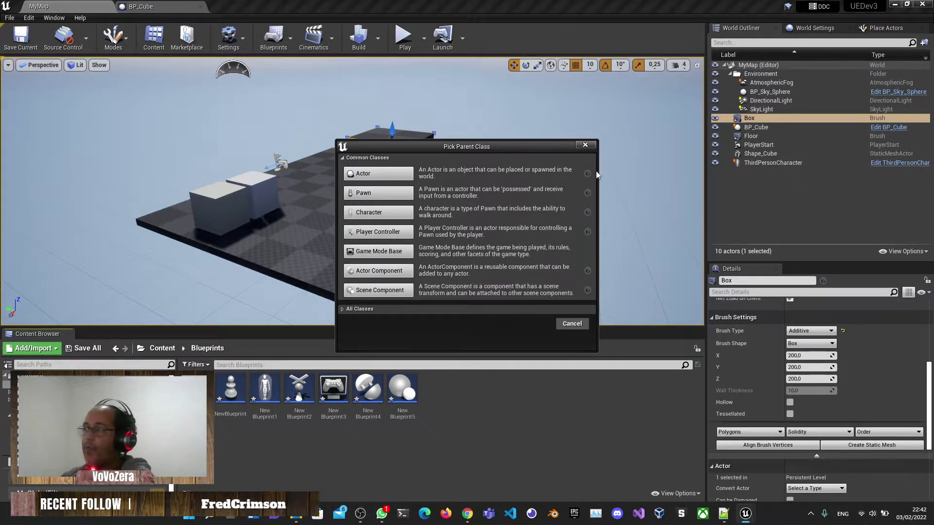
{"action": "left_click", "coordinate": [585, 144]}
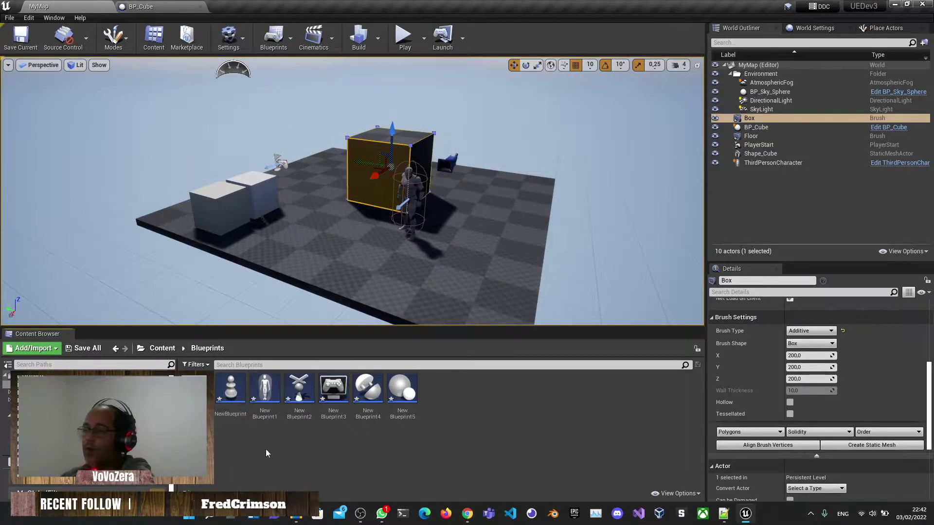
{"action": "mouse_move", "coordinate": [299, 394]}
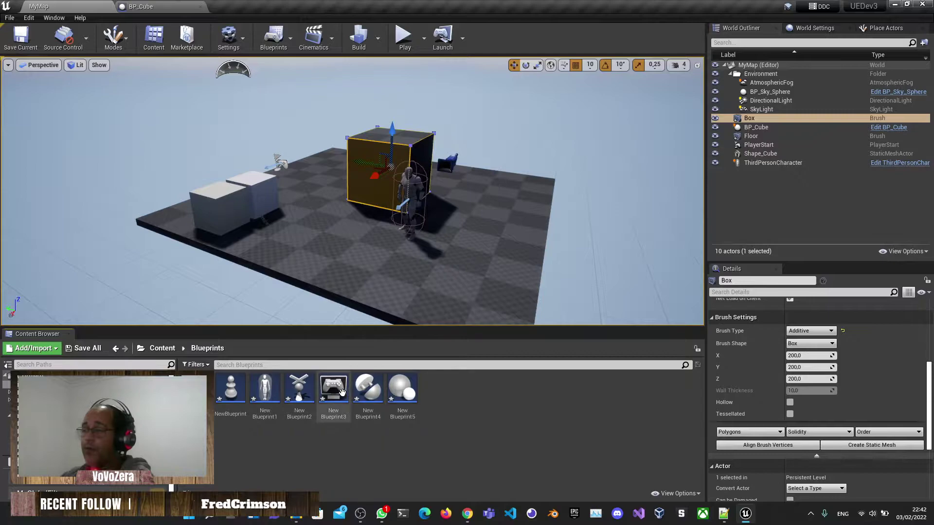
{"action": "mouse_move", "coordinate": [378, 400]}
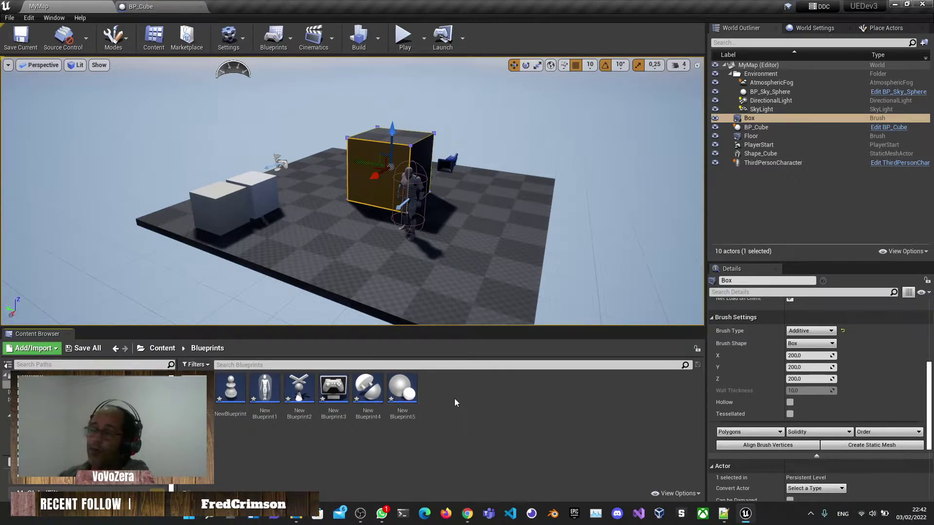
{"action": "mouse_move", "coordinate": [233, 390]}
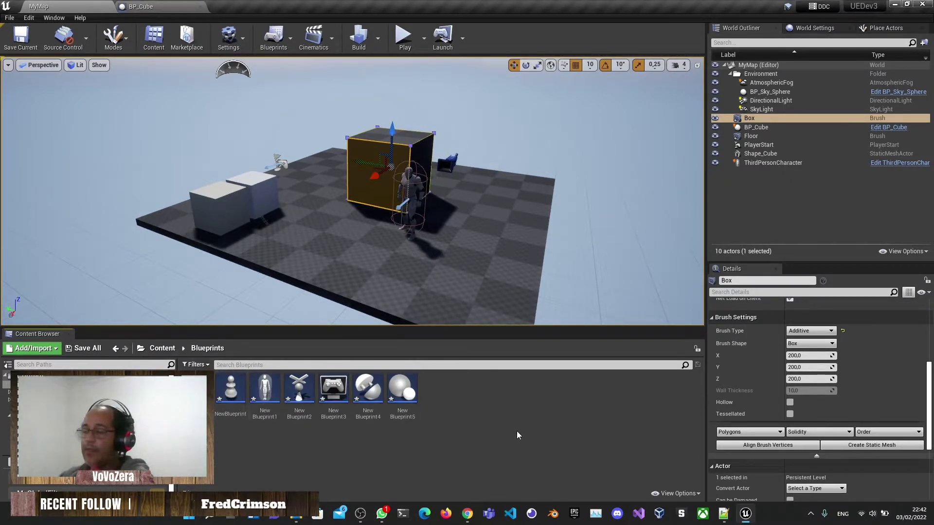
- Open NewBlueprint through NewBlueprint5 from the Content Browser, returning to MyMap between each
{"action": "double_click", "coordinate": [233, 391]}
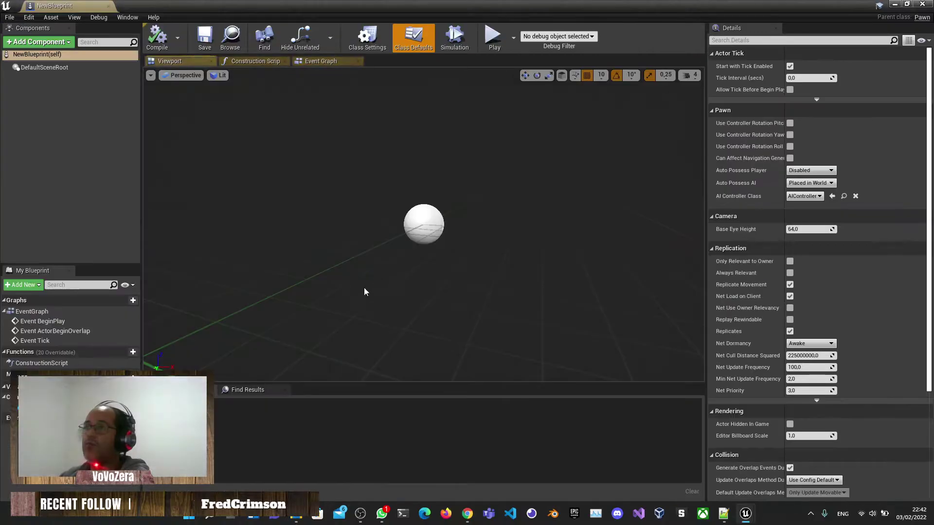
{"action": "left_click", "coordinate": [58, 6]}
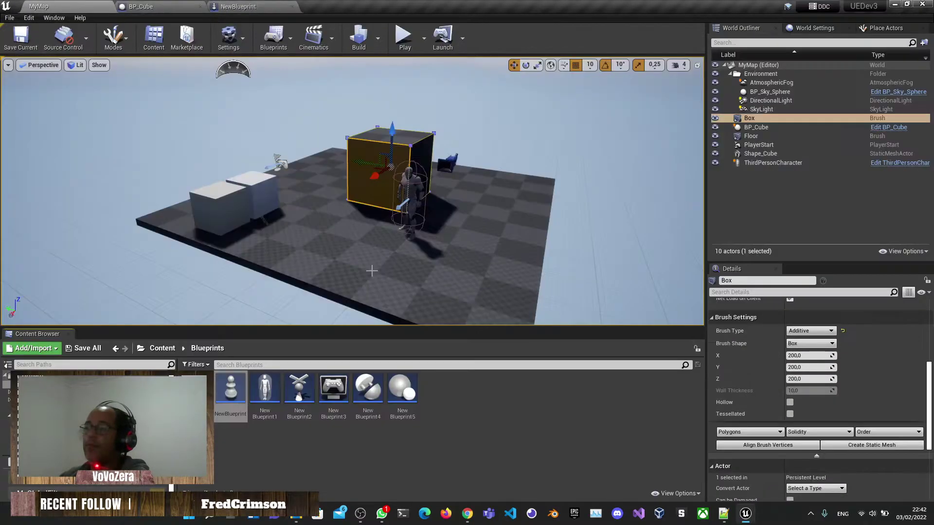
{"action": "double_click", "coordinate": [264, 389]}
{"action": "left_click", "coordinate": [55, 5]}
{"action": "double_click", "coordinate": [299, 388]}
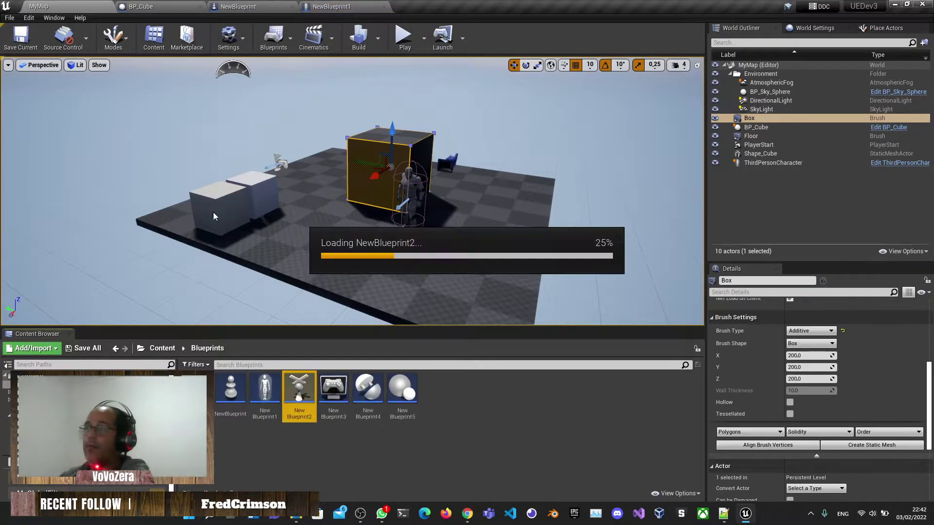
{"action": "left_click", "coordinate": [55, 5]}
{"action": "double_click", "coordinate": [333, 388]}
{"action": "left_click", "coordinate": [55, 6]}
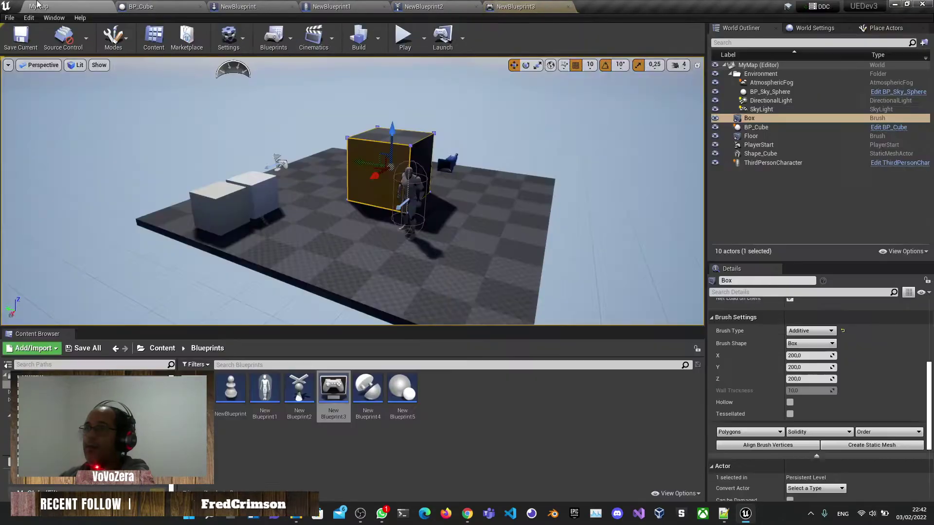
{"action": "double_click", "coordinate": [368, 388]}
{"action": "left_click", "coordinate": [67, 5]}
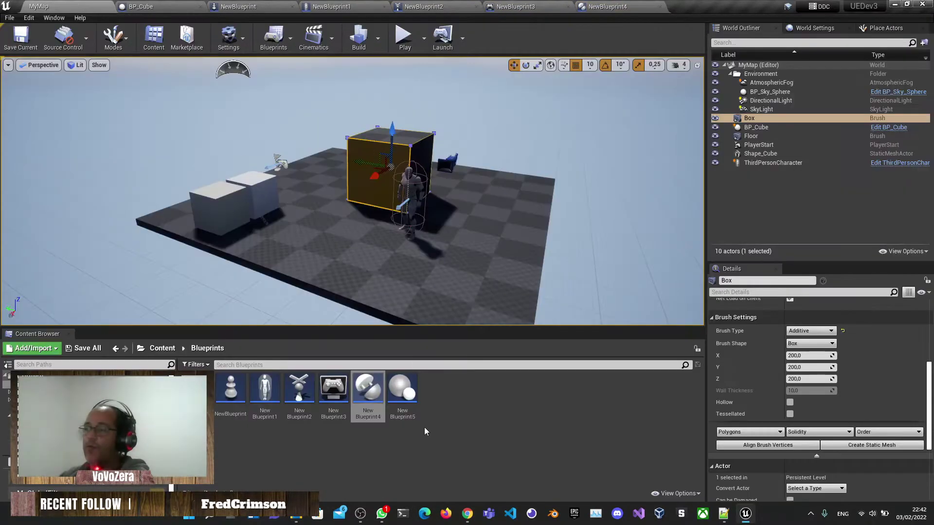
{"action": "double_click", "coordinate": [402, 388]}
- Flip between the BP_Cube and NewBlueprint editor tabs, settling on BP_Cube
{"action": "left_click", "coordinate": [160, 6]}
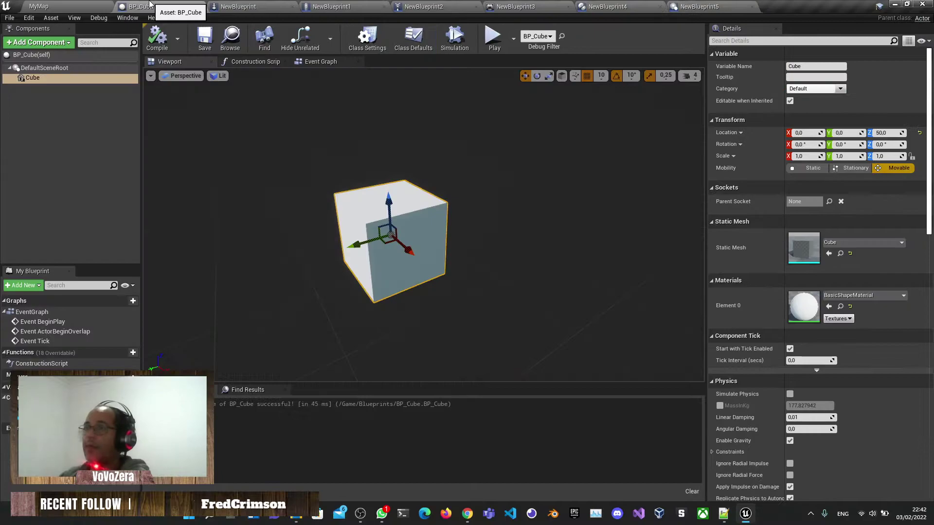
{"action": "left_click", "coordinate": [233, 6]}
{"action": "left_click", "coordinate": [194, 6]}
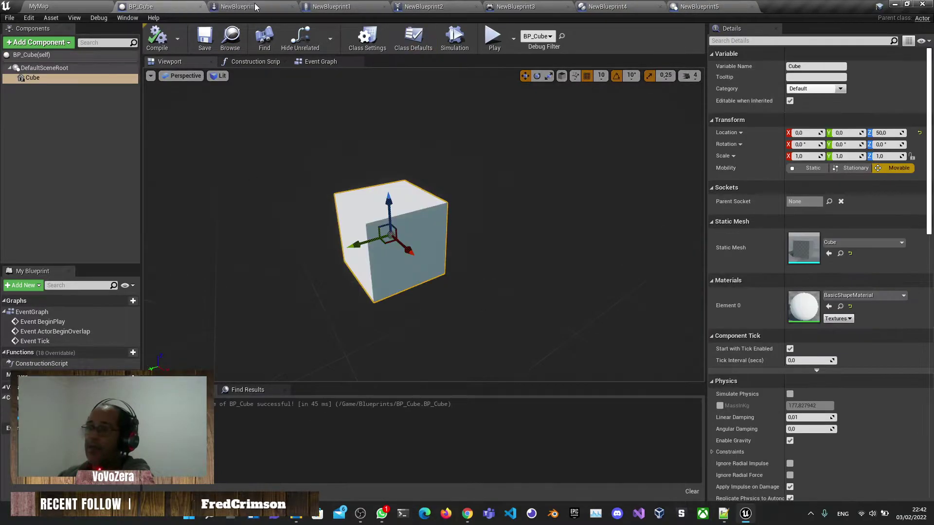
{"action": "left_click", "coordinate": [233, 6]}
{"action": "left_click", "coordinate": [166, 6]}
{"action": "left_click", "coordinate": [233, 6]}
{"action": "left_click", "coordinate": [162, 6]}
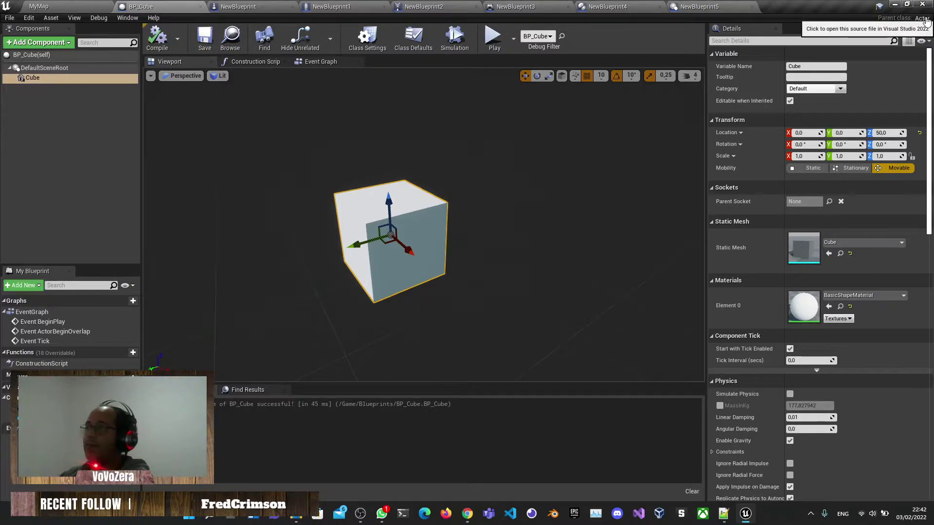
- Review the Pawn, Character, Player Controller and Game Mode Base blueprint editors
{"action": "left_click", "coordinate": [254, 5]}
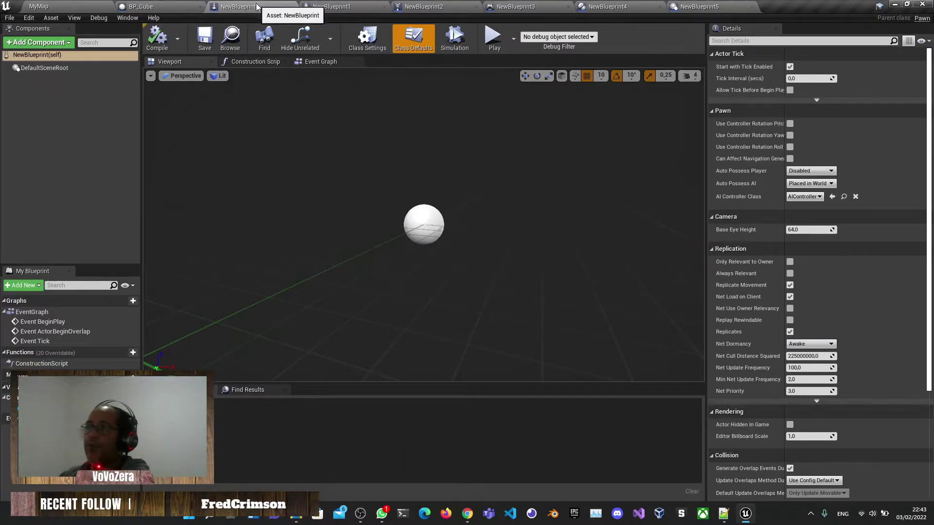
{"action": "left_click", "coordinate": [331, 6]}
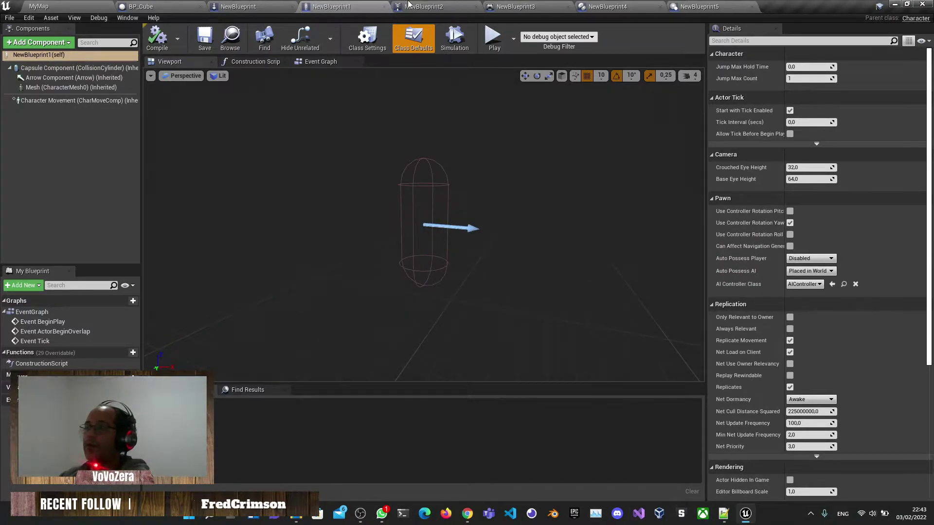
{"action": "left_click", "coordinate": [423, 6]}
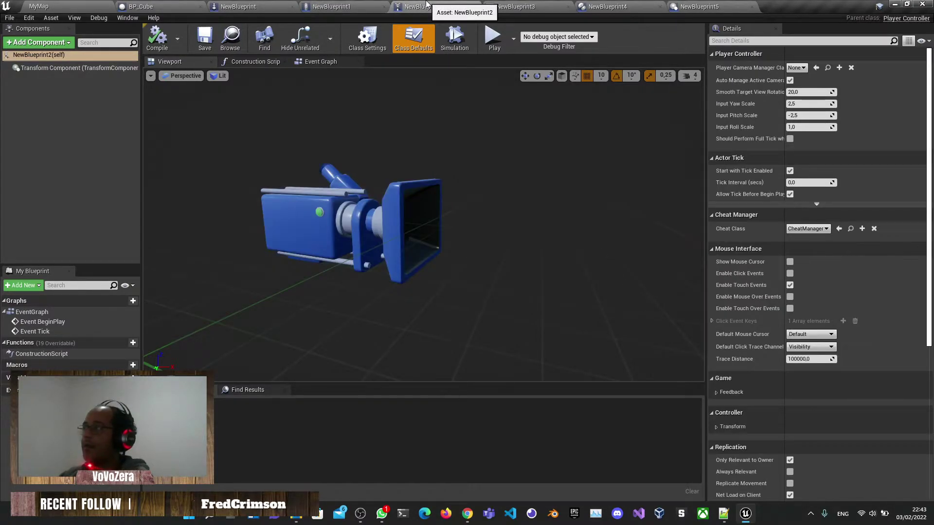
{"action": "left_click", "coordinate": [515, 6]}
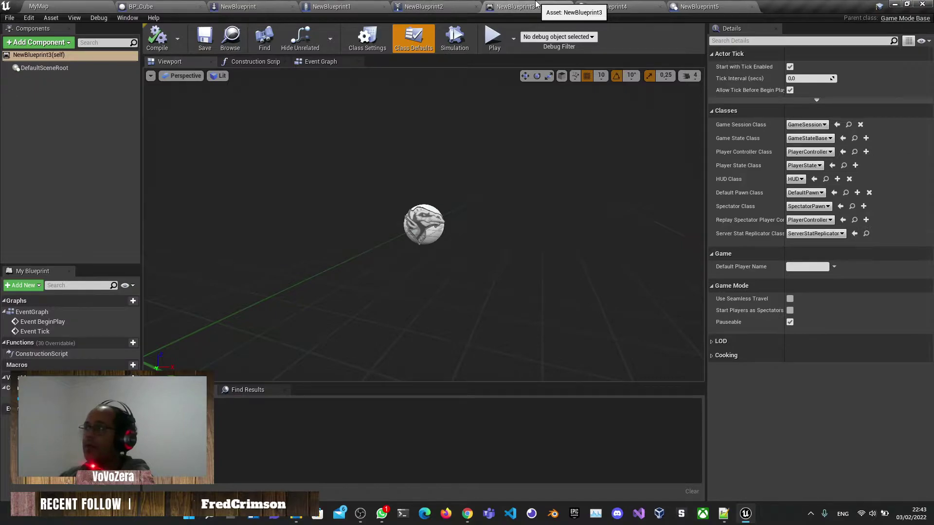
- Cycle through BP_Cube, NewBlueprint and NewBlueprint1, ending on the NewBlueprint2 Player Controller editor
{"action": "left_click", "coordinate": [167, 5]}
{"action": "left_click", "coordinate": [248, 6]}
{"action": "left_click", "coordinate": [333, 5]}
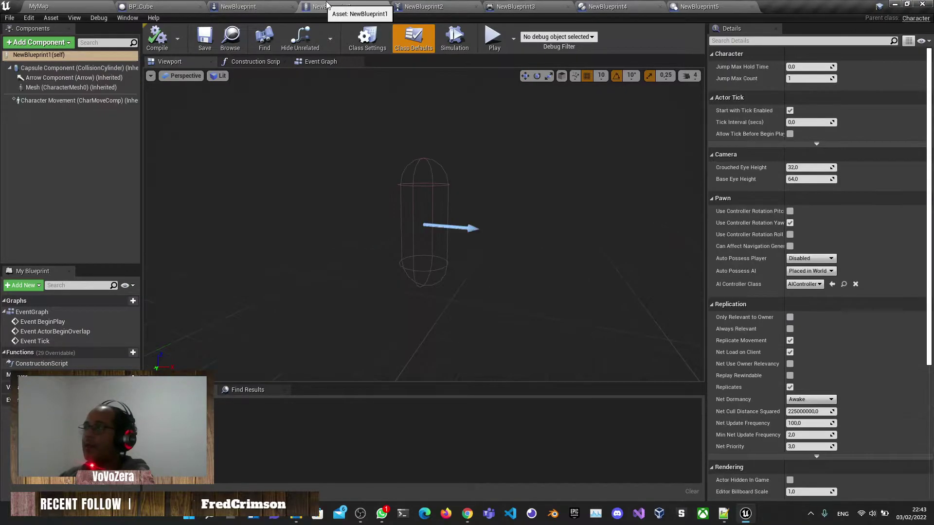
{"action": "left_click", "coordinate": [423, 6]}
{"action": "left_click", "coordinate": [141, 6]}
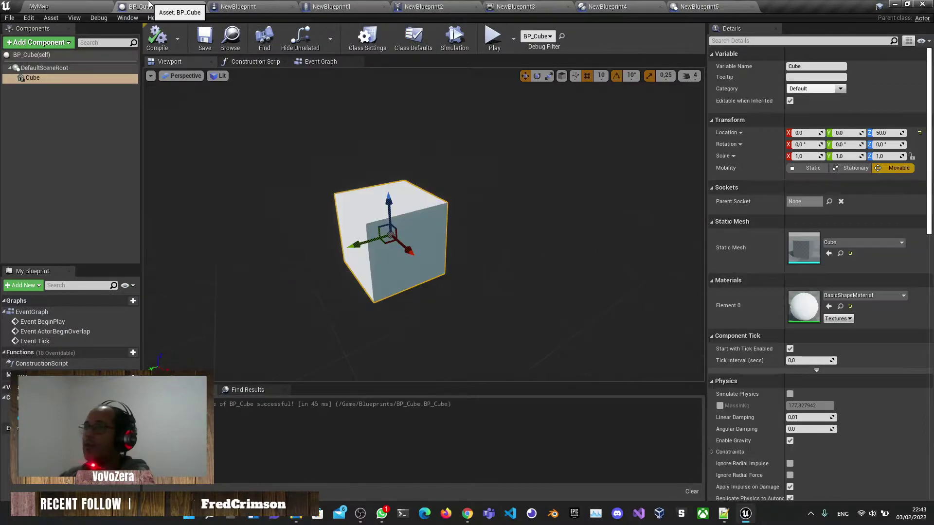
{"action": "left_click", "coordinate": [281, 6]}
{"action": "left_click", "coordinate": [366, 7]}
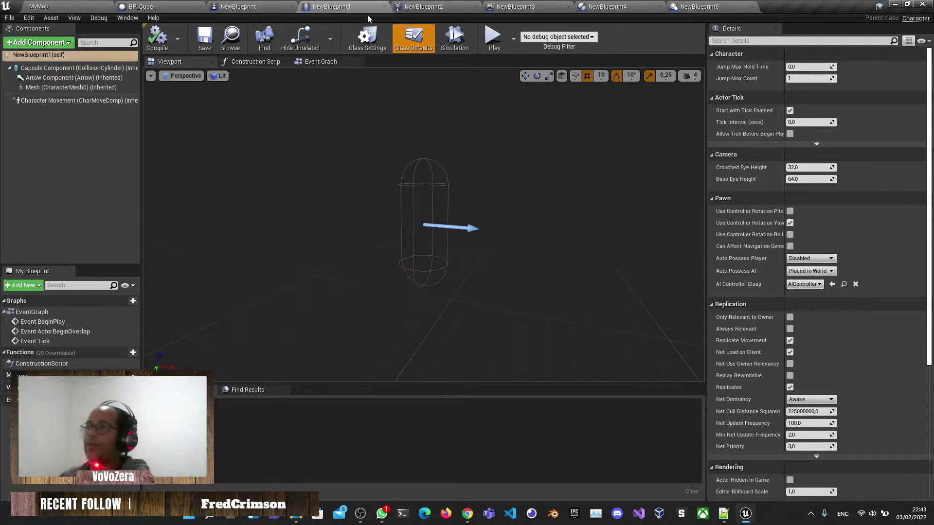
{"action": "left_click", "coordinate": [431, 7]}
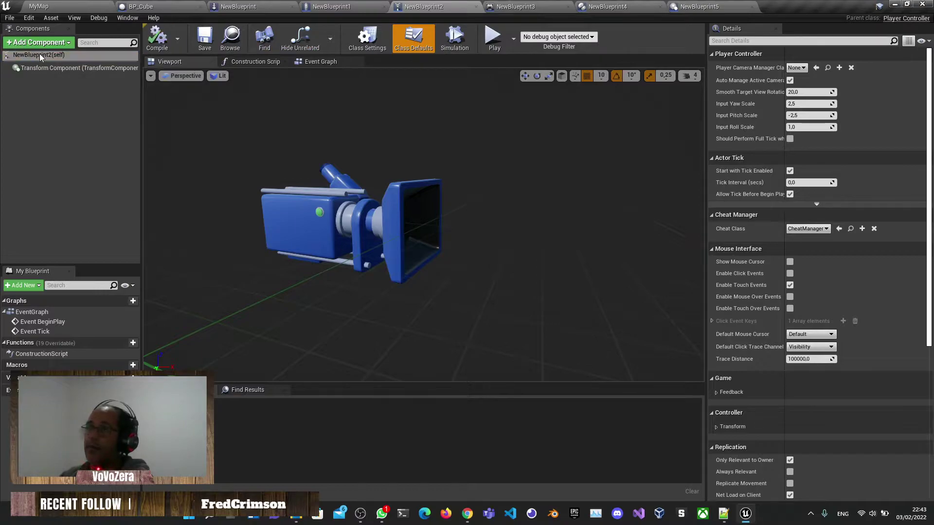
- Inspect BP_Cube's Class Defaults settings
{"action": "scroll", "coordinate": [778, 189], "scroll_direction": "down", "scroll_amount": 2}
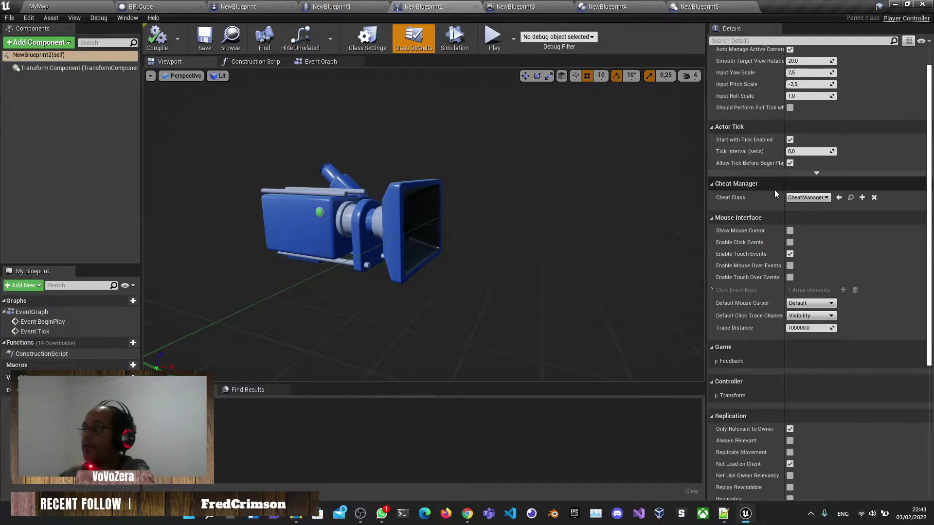
{"action": "scroll", "coordinate": [771, 195], "scroll_direction": "up", "scroll_amount": 2}
{"action": "scroll", "coordinate": [775, 267], "scroll_direction": "down", "scroll_amount": 8}
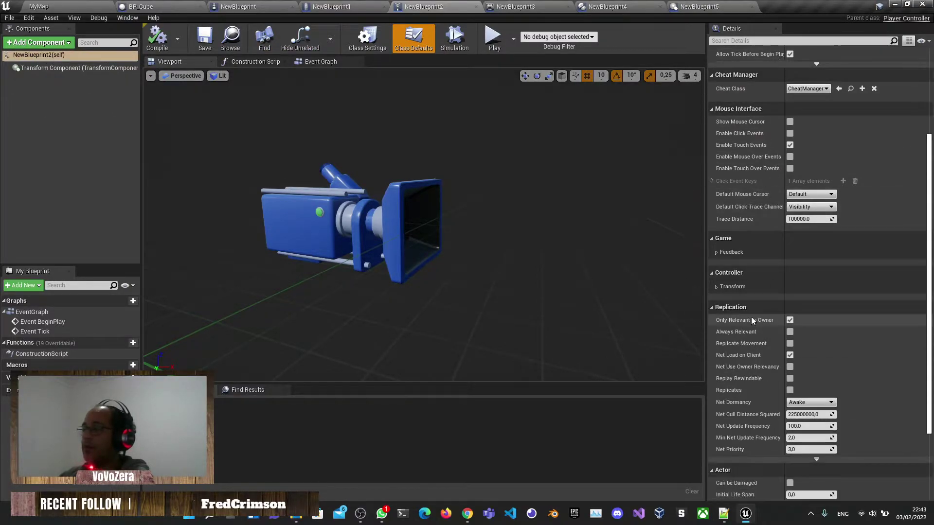
{"action": "scroll", "coordinate": [763, 330], "scroll_direction": "up", "scroll_amount": 8}
{"action": "left_click", "coordinate": [140, 6]}
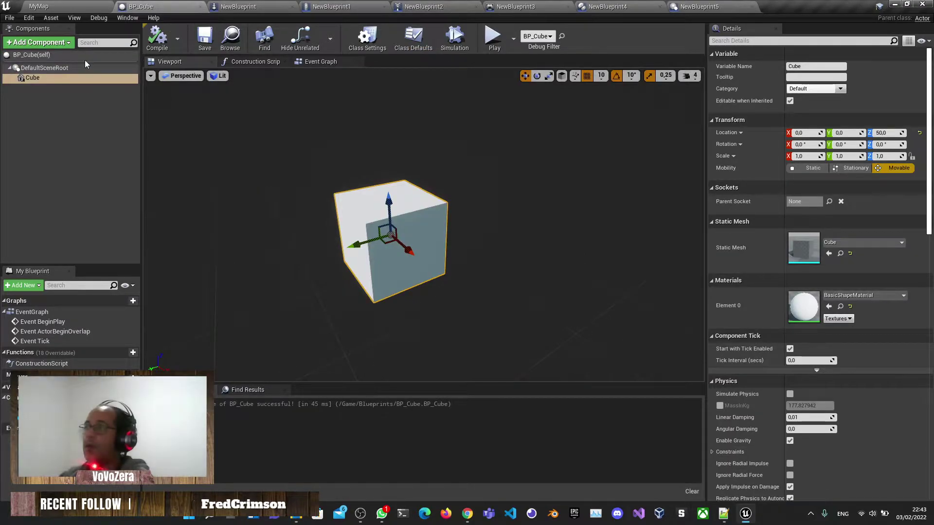
{"action": "left_click", "coordinate": [32, 55]}
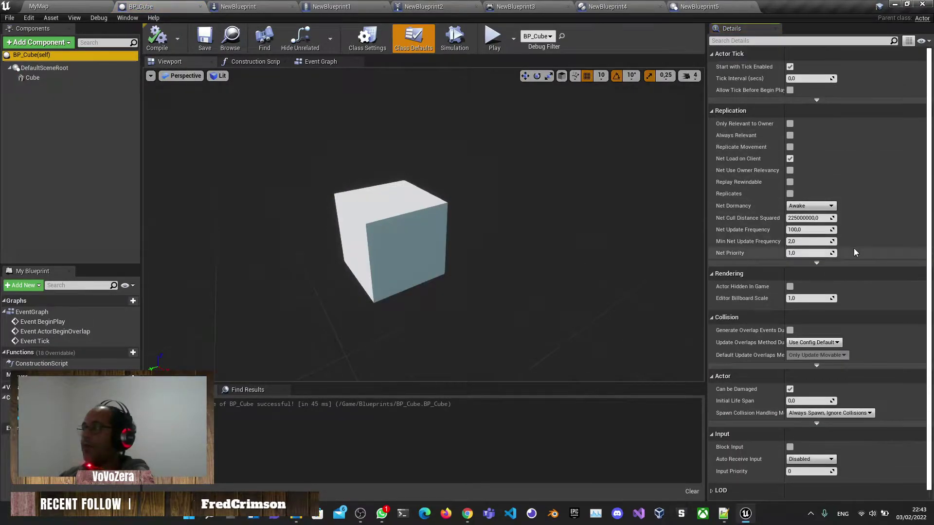
{"action": "scroll", "coordinate": [770, 127], "scroll_direction": "down", "scroll_amount": 1}
{"action": "scroll", "coordinate": [856, 287], "scroll_direction": "up", "scroll_amount": 1}
- Compare the NewBlueprint pawn and NewBlueprint1 character editors, ending on NewBlueprint2
{"action": "left_click", "coordinate": [234, 7]}
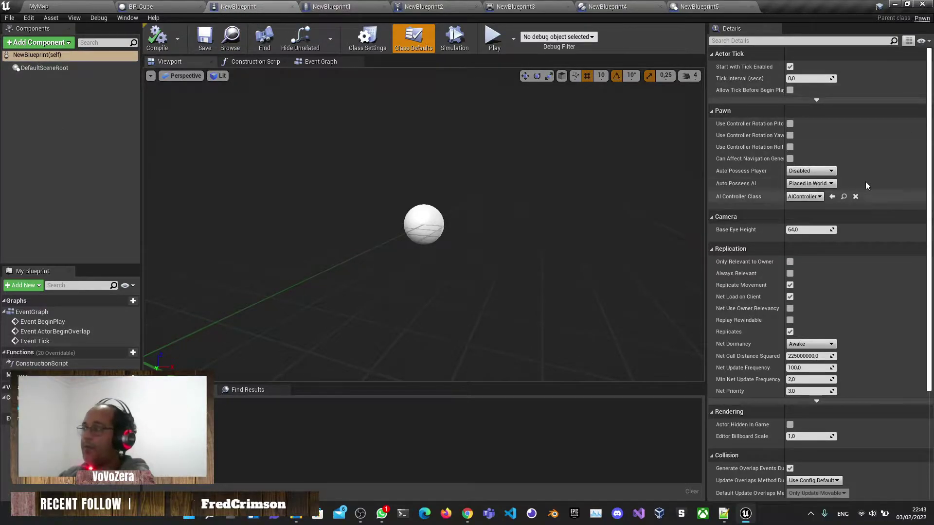
{"action": "left_click", "coordinate": [180, 6]}
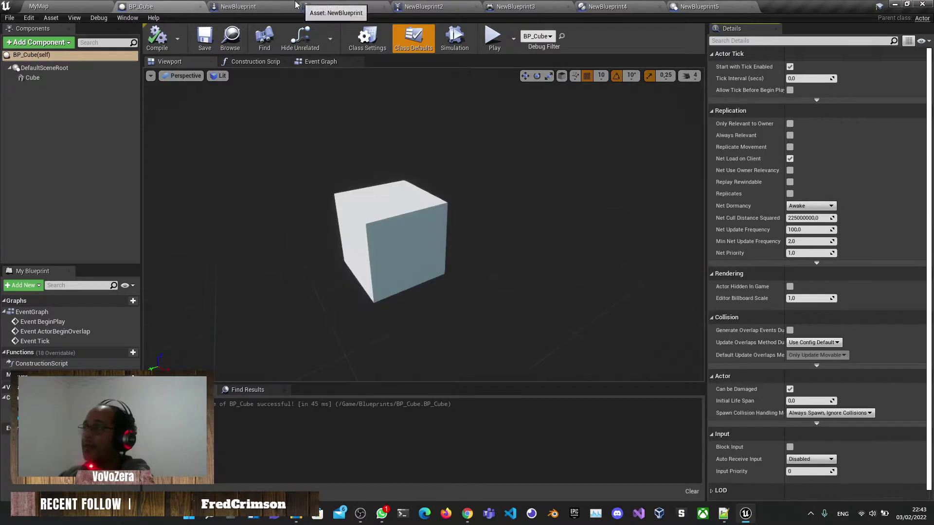
{"action": "left_click", "coordinate": [336, 6]}
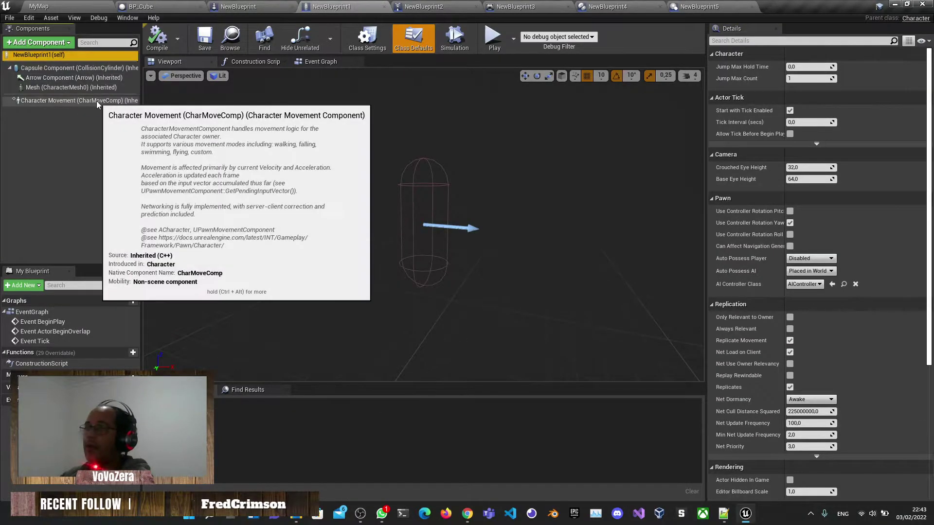
{"action": "left_click", "coordinate": [247, 5]}
{"action": "left_click", "coordinate": [320, 5]}
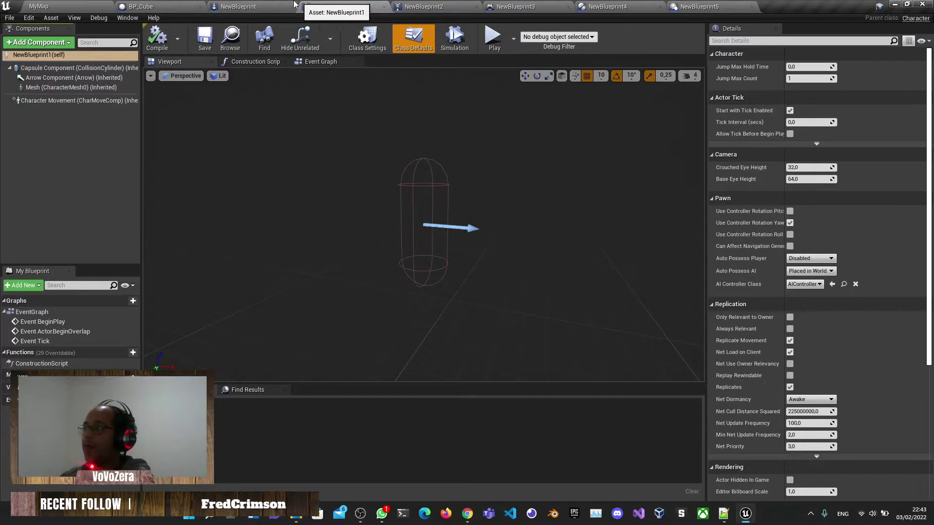
{"action": "left_click", "coordinate": [277, 5]}
{"action": "left_click", "coordinate": [312, 5]}
{"action": "left_click", "coordinate": [266, 5]}
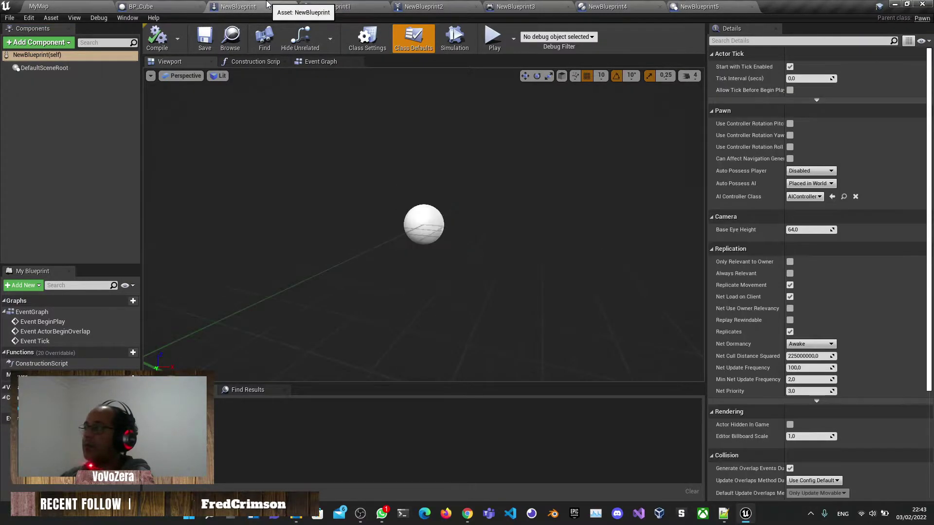
{"action": "left_click", "coordinate": [356, 5]}
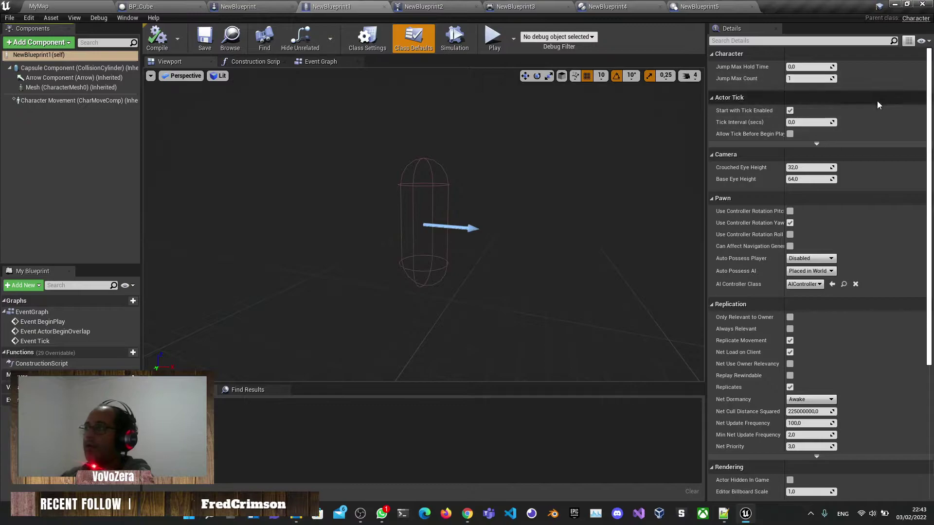
{"action": "left_click", "coordinate": [404, 5]}
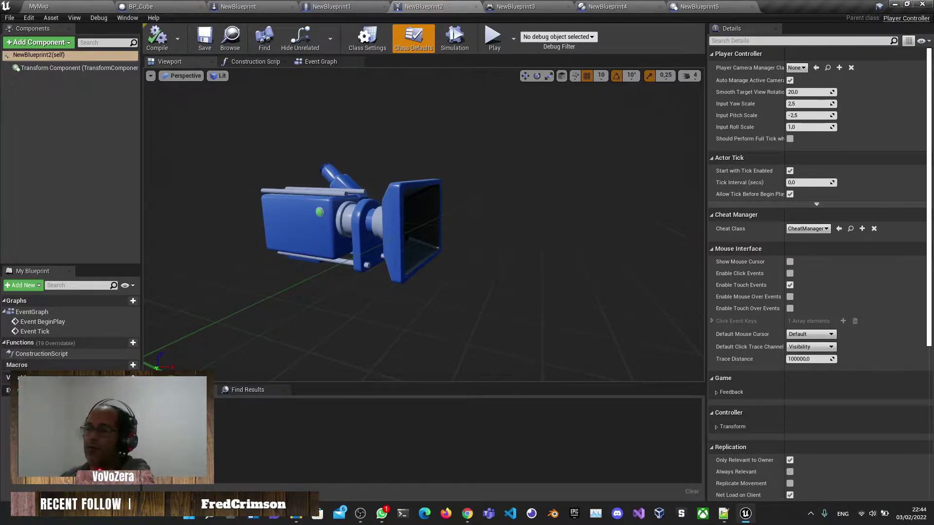
- Show the Event Graphs of NewBlueprint2 and then BP_Cube
{"action": "left_click", "coordinate": [329, 6]}
{"action": "left_click", "coordinate": [274, 5]}
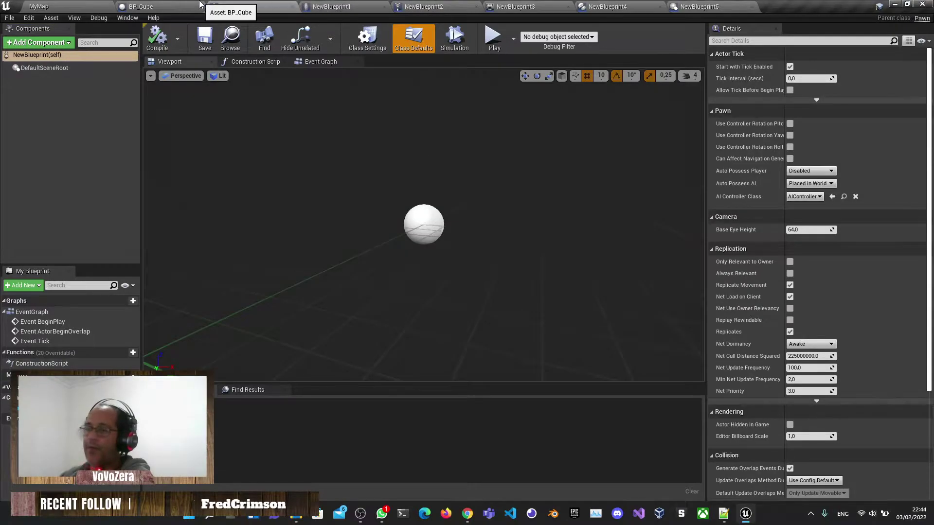
{"action": "left_click", "coordinate": [169, 5]}
{"action": "left_click", "coordinate": [240, 5]}
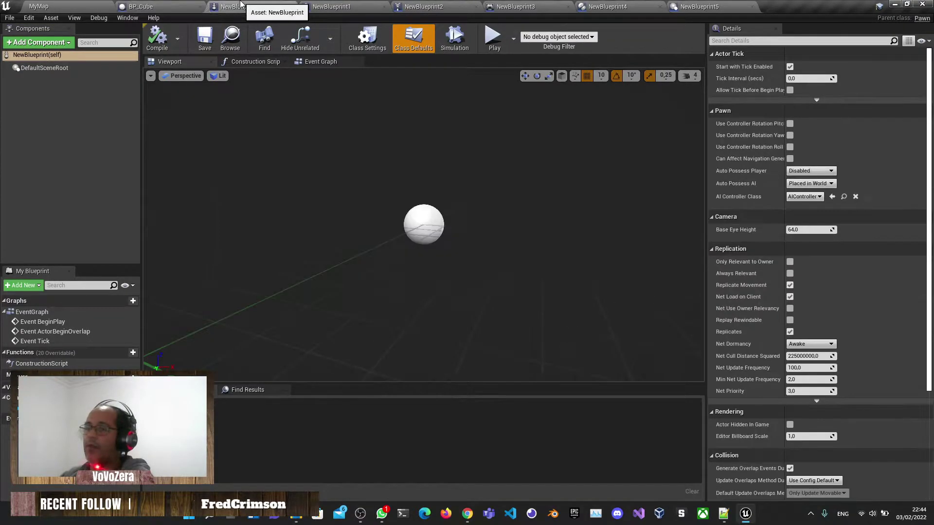
{"action": "left_click", "coordinate": [142, 5]}
{"action": "left_click", "coordinate": [423, 5]}
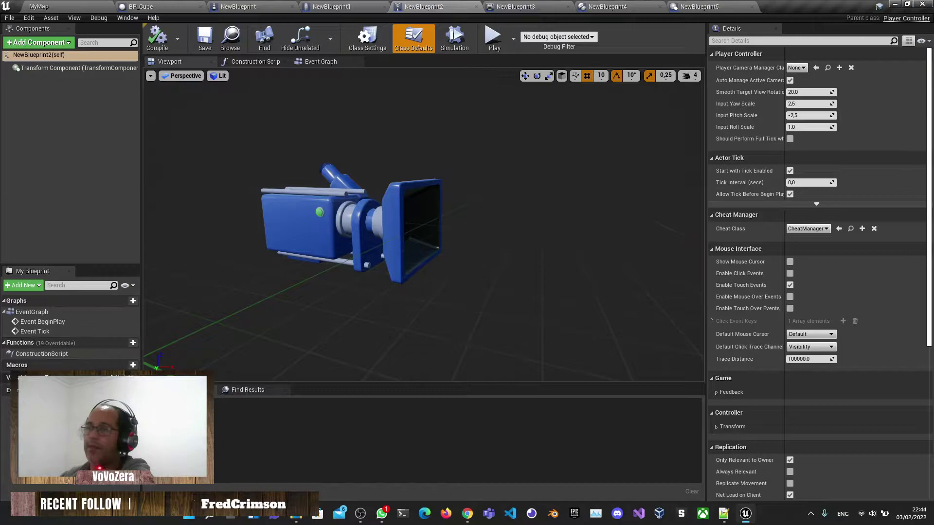
{"action": "left_click", "coordinate": [327, 62]}
{"action": "left_click", "coordinate": [142, 5]}
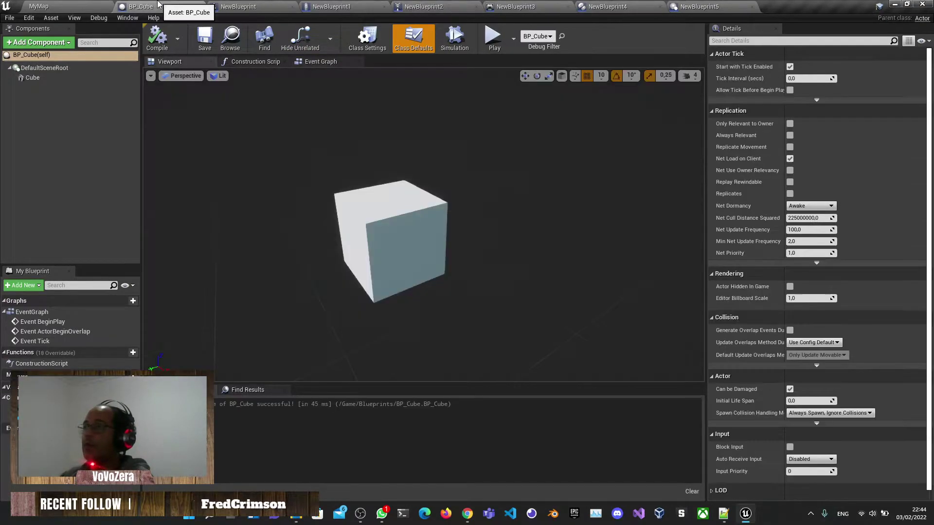
{"action": "left_click", "coordinate": [321, 62]}
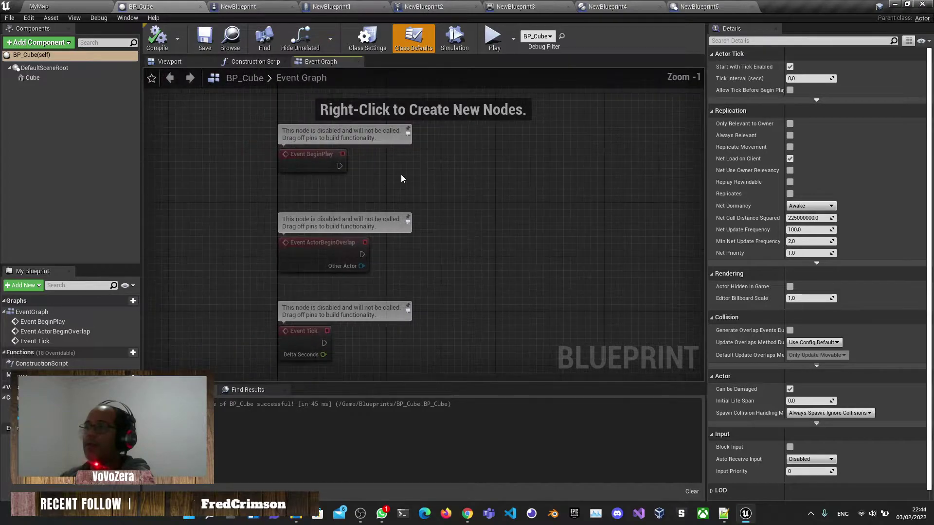
- Show the Event Graphs of NewBlueprint and NewBlueprint1, then move to NewBlueprint2
{"action": "left_click", "coordinate": [238, 7]}
{"action": "left_click", "coordinate": [322, 62]}
{"action": "left_click", "coordinate": [330, 6]}
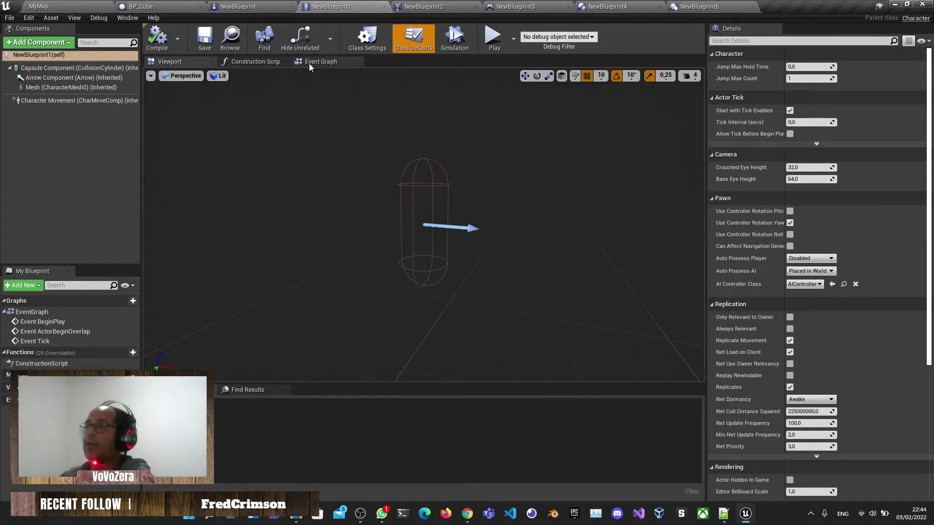
{"action": "left_click", "coordinate": [320, 62]}
{"action": "left_click", "coordinate": [424, 7]}
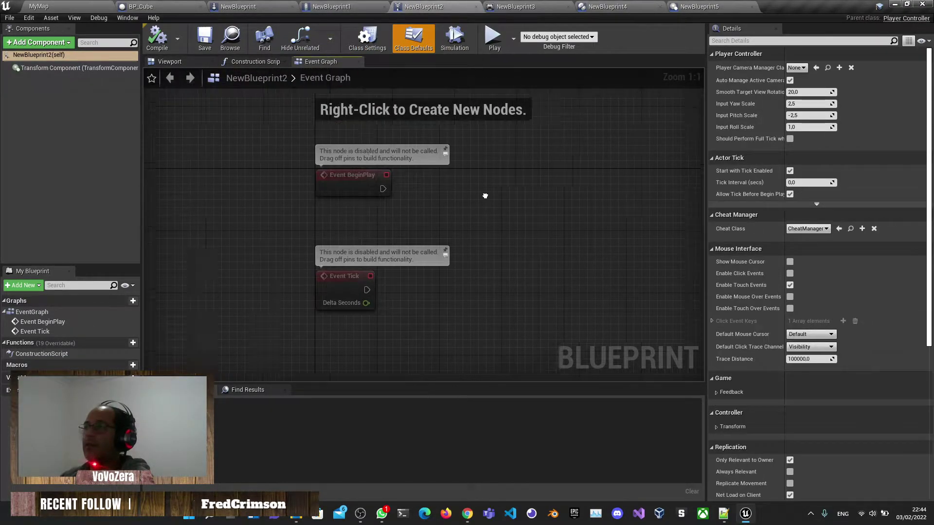
- Step through BP_Cube and the first new blueprints, opening NewBlueprint3's Event Graph
{"action": "left_click", "coordinate": [333, 7]}
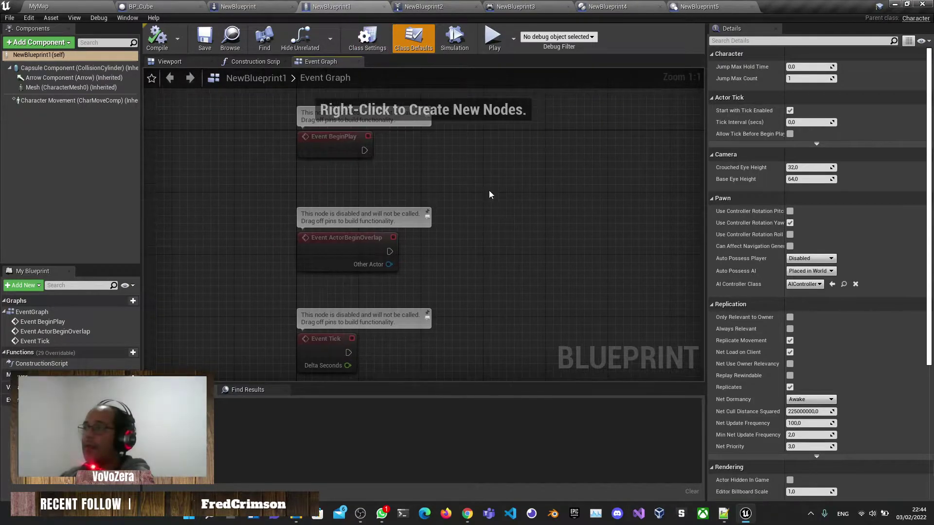
{"action": "left_click", "coordinate": [238, 7]}
{"action": "left_click", "coordinate": [158, 7]}
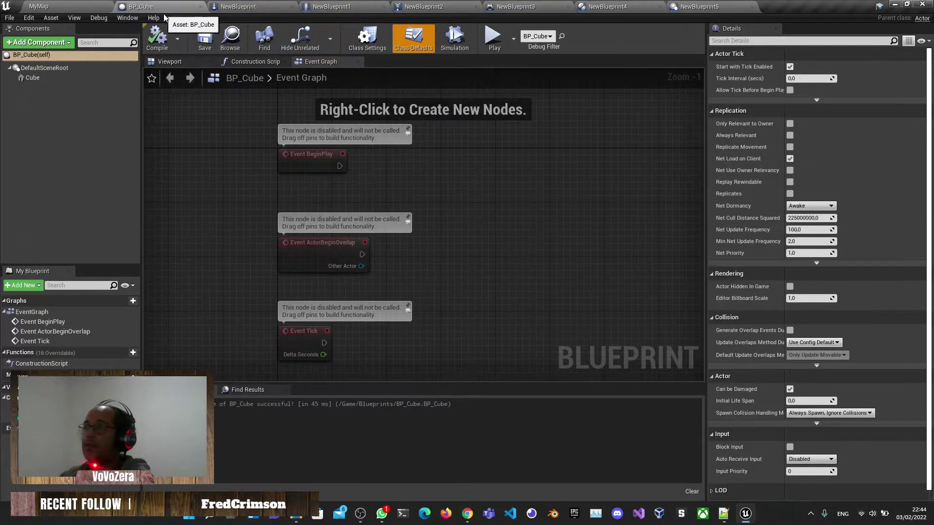
{"action": "left_click", "coordinate": [238, 7]}
{"action": "left_click", "coordinate": [332, 6]}
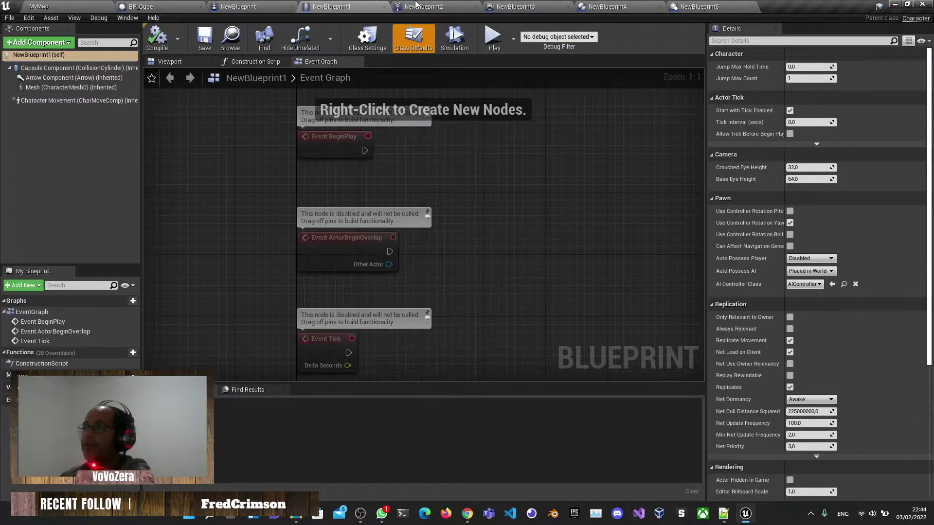
{"action": "left_click", "coordinate": [424, 7]}
{"action": "left_click", "coordinate": [507, 5]}
{"action": "left_click", "coordinate": [321, 61]}
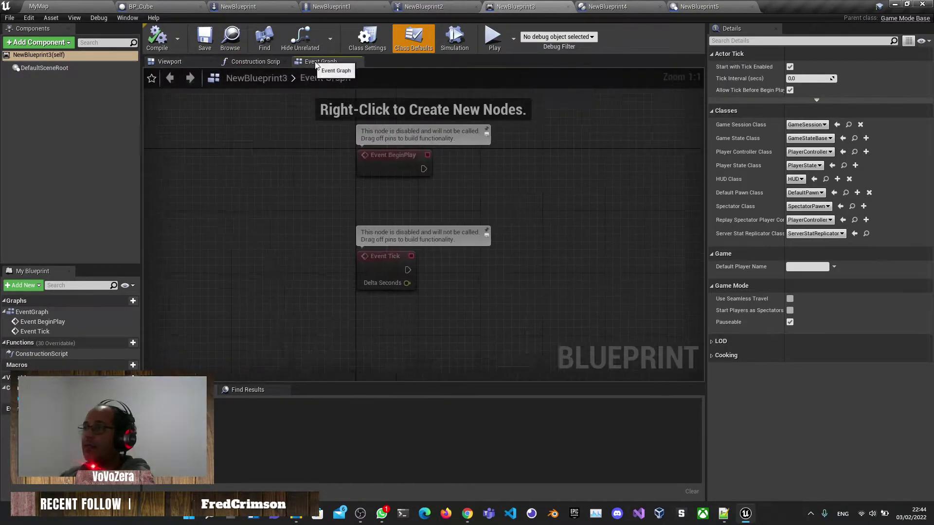
- View NewBlueprint4 and NewBlueprint5, selecting its Event BeginPlay node, then return to NewBlueprint2
{"action": "left_click", "coordinate": [603, 7]}
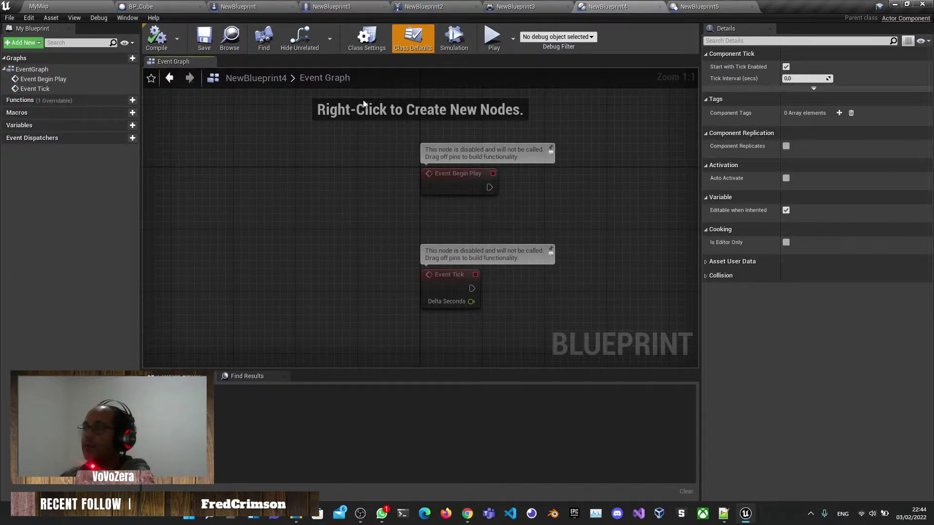
{"action": "left_click", "coordinate": [701, 7]}
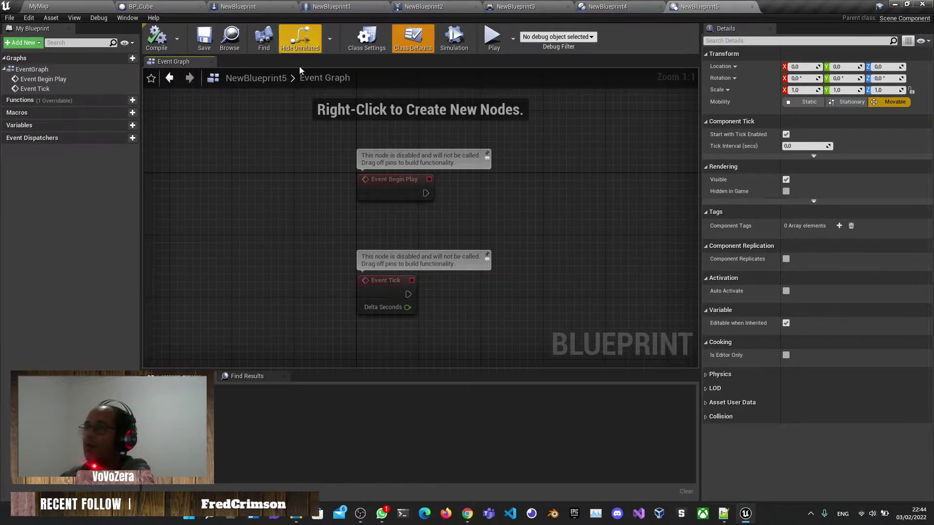
{"action": "left_click", "coordinate": [407, 188]}
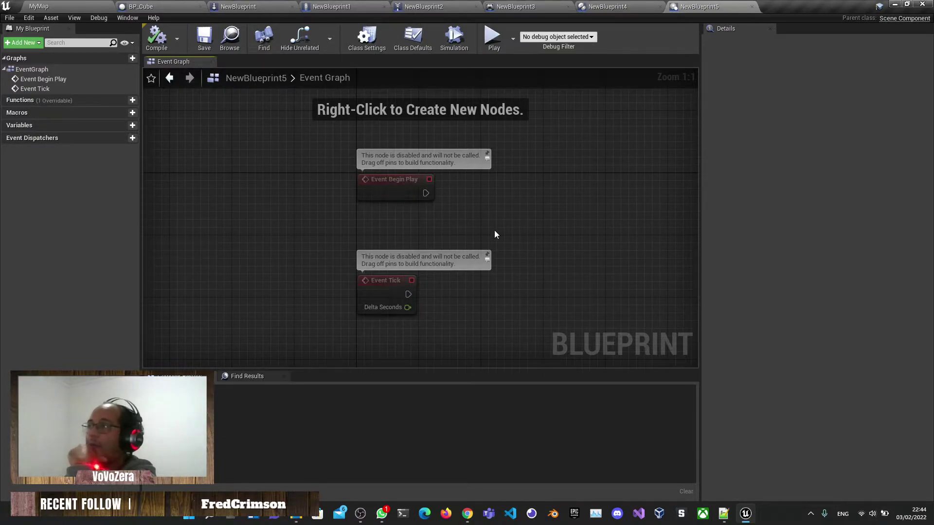
{"action": "left_click", "coordinate": [330, 7]}
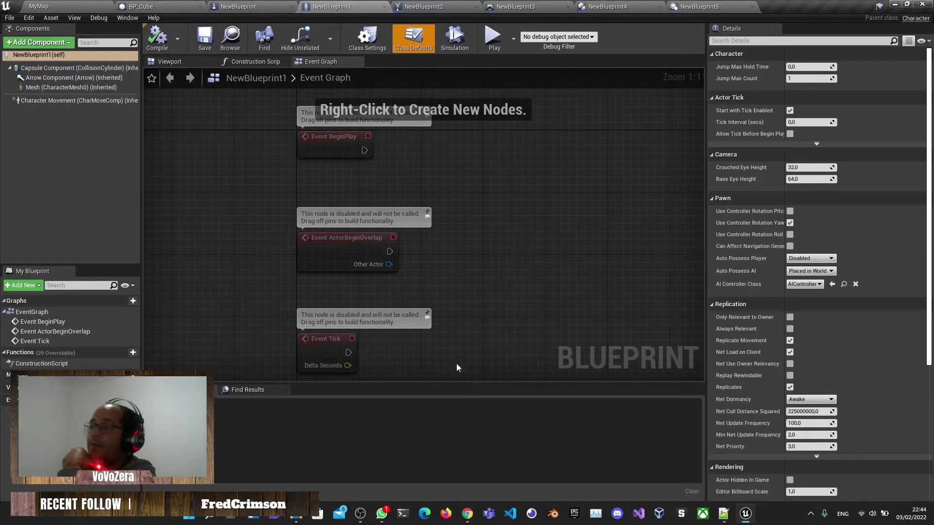
{"action": "left_click", "coordinate": [258, 6]}
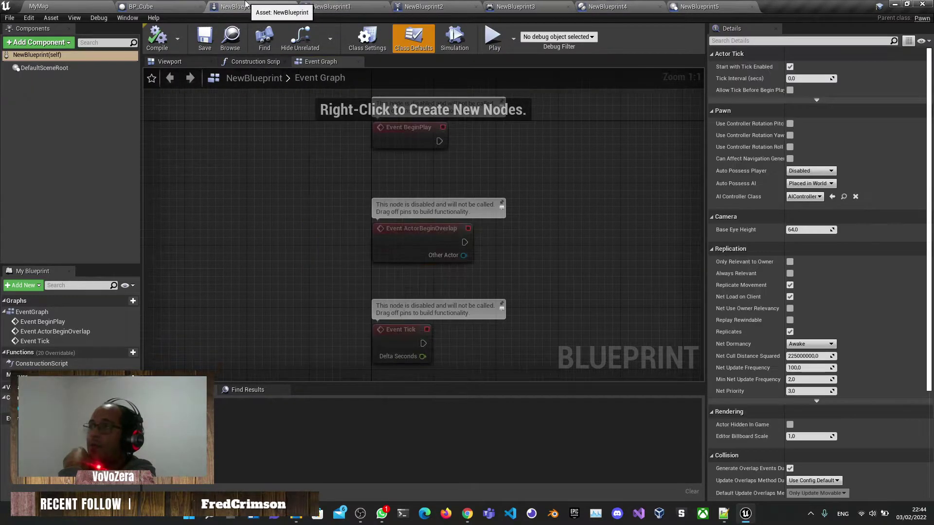
{"action": "left_click", "coordinate": [97, 7]}
{"action": "left_click", "coordinate": [146, 6]}
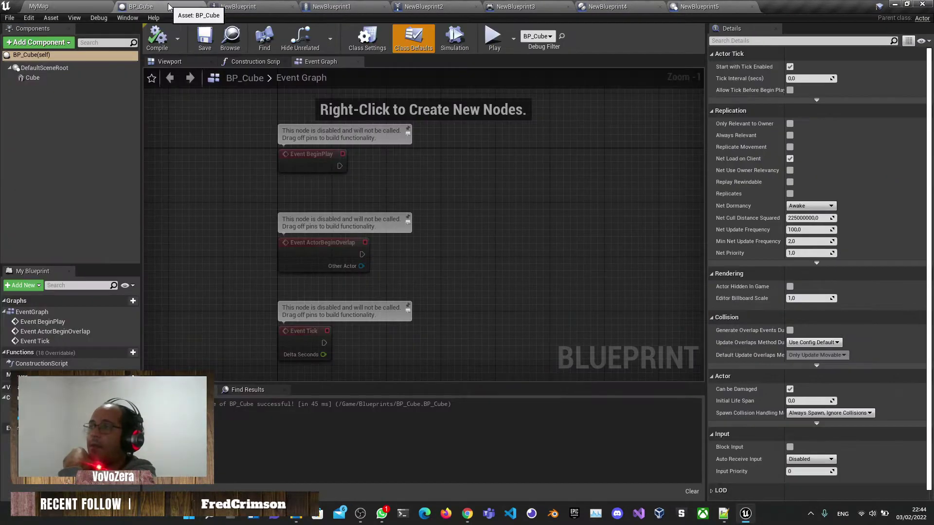
{"action": "left_click", "coordinate": [423, 6]}
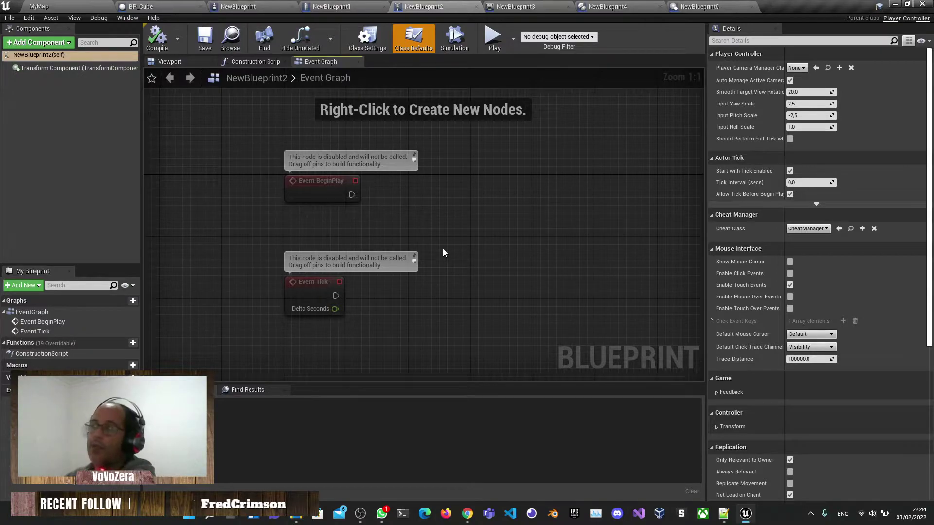
- Open NewBlueprint3's Viewport to preview its sphere
{"action": "left_click", "coordinate": [515, 6]}
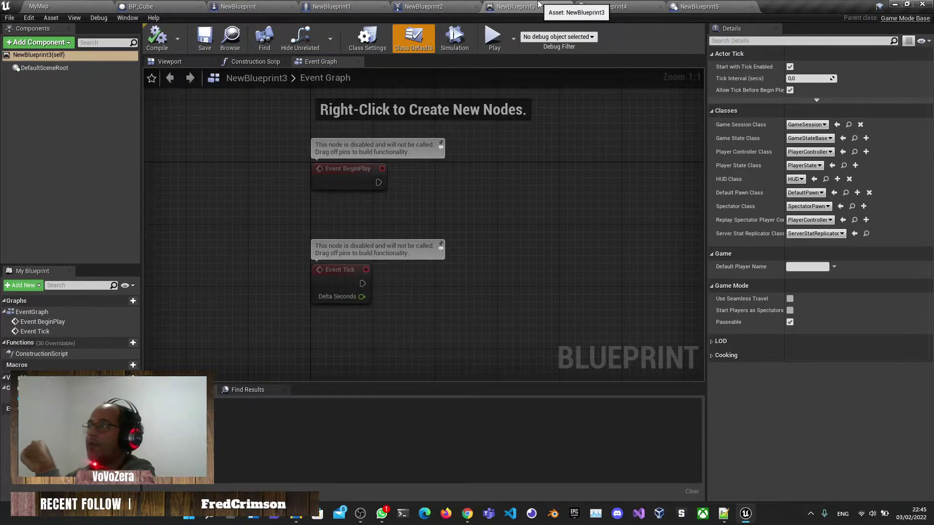
{"action": "left_click", "coordinate": [608, 6]}
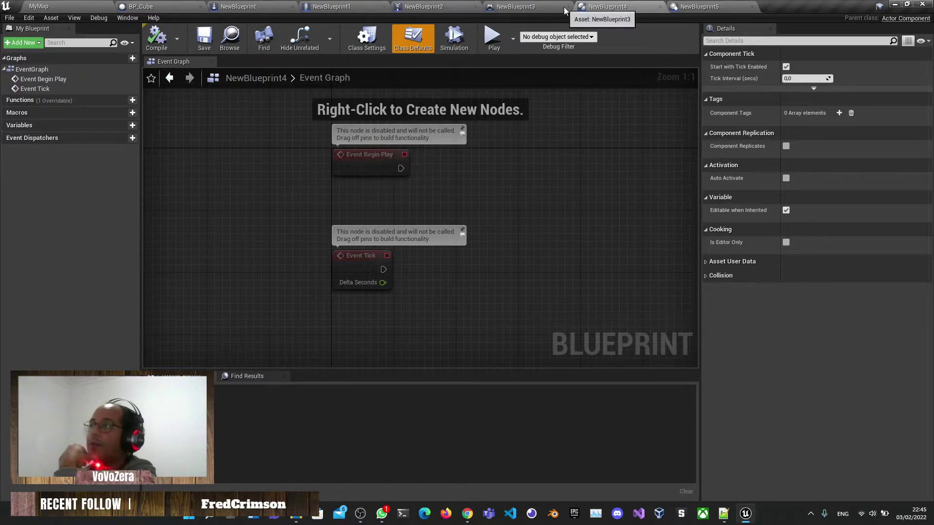
{"action": "left_click", "coordinate": [516, 6]}
{"action": "left_click", "coordinate": [185, 63]}
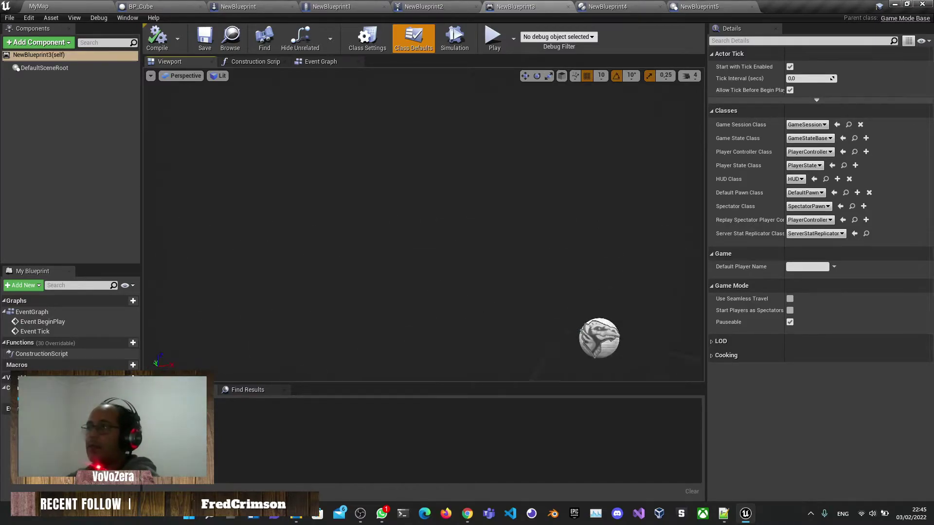
- Compare BP_Cube with the other blueprints and show the NewBlueprint pawn's Viewport preview
{"action": "left_click", "coordinate": [340, 5]}
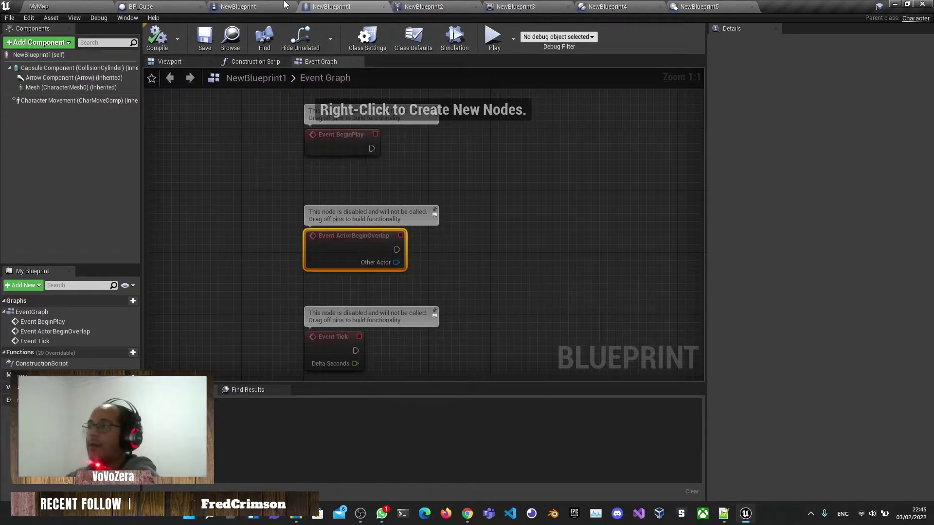
{"action": "left_click", "coordinate": [225, 6]}
{"action": "left_click", "coordinate": [201, 6]}
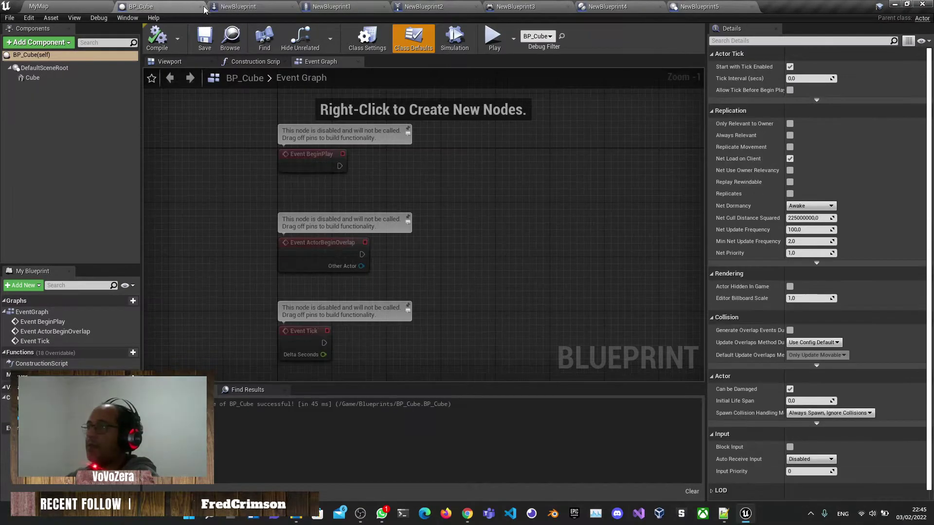
{"action": "left_click", "coordinate": [540, 6]}
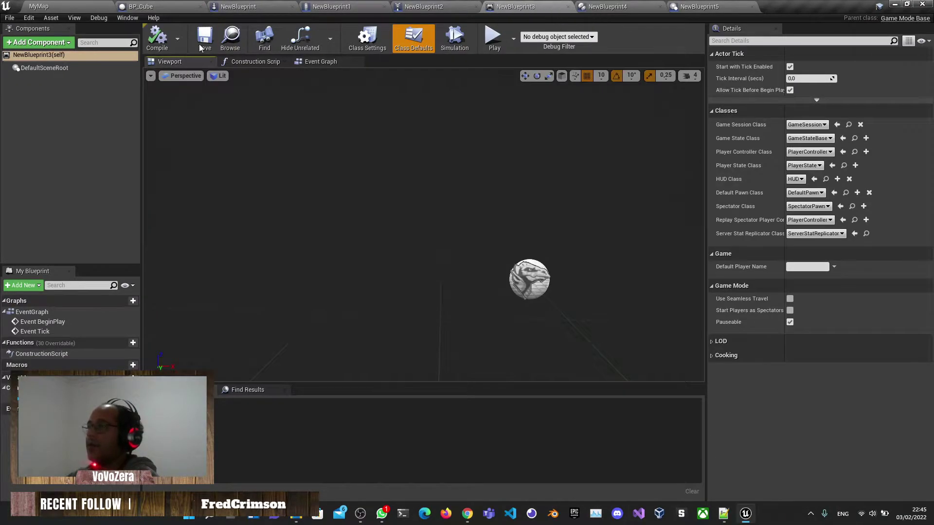
{"action": "left_click", "coordinate": [174, 5]}
{"action": "left_click", "coordinate": [233, 7]}
{"action": "left_click", "coordinate": [205, 62]}
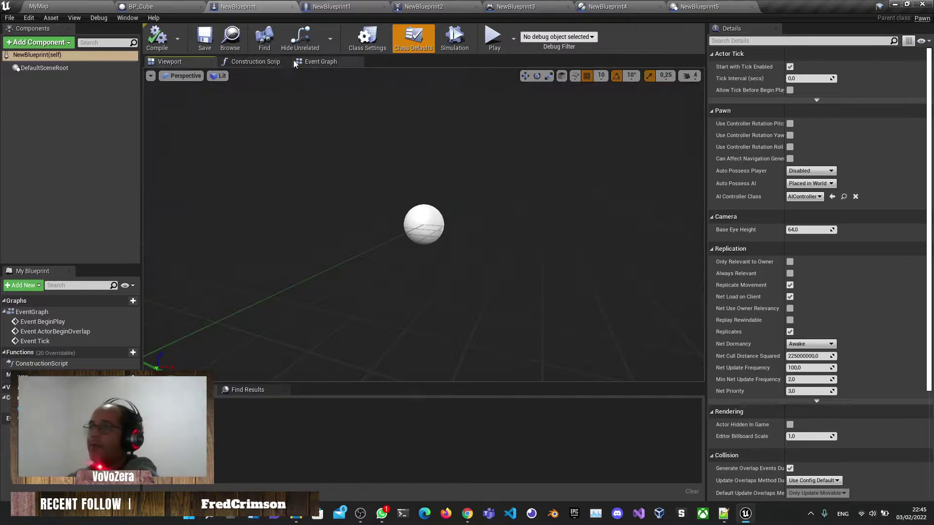
- Move through NewBlueprint2 and NewBlueprint3 to the NewBlueprint4 and NewBlueprint5 component blueprints
{"action": "left_click", "coordinate": [373, 6]}
{"action": "left_click", "coordinate": [452, 6]}
{"action": "left_click", "coordinate": [519, 5]}
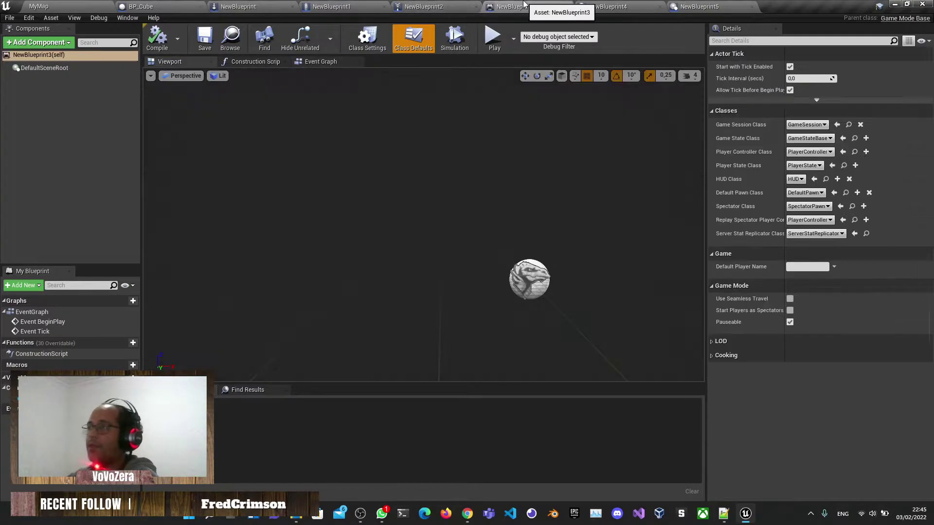
{"action": "left_click", "coordinate": [607, 6]}
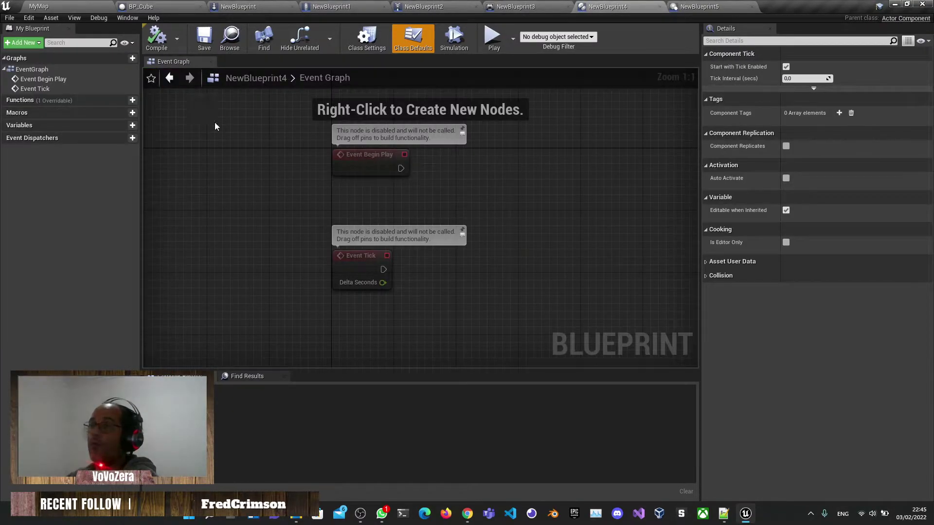
{"action": "left_click", "coordinate": [702, 5]}
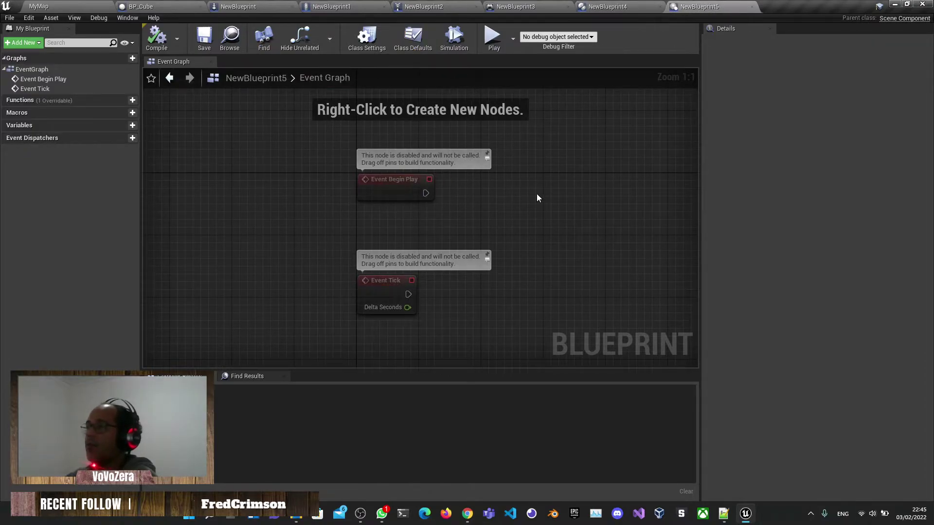
{"action": "left_click", "coordinate": [625, 5]}
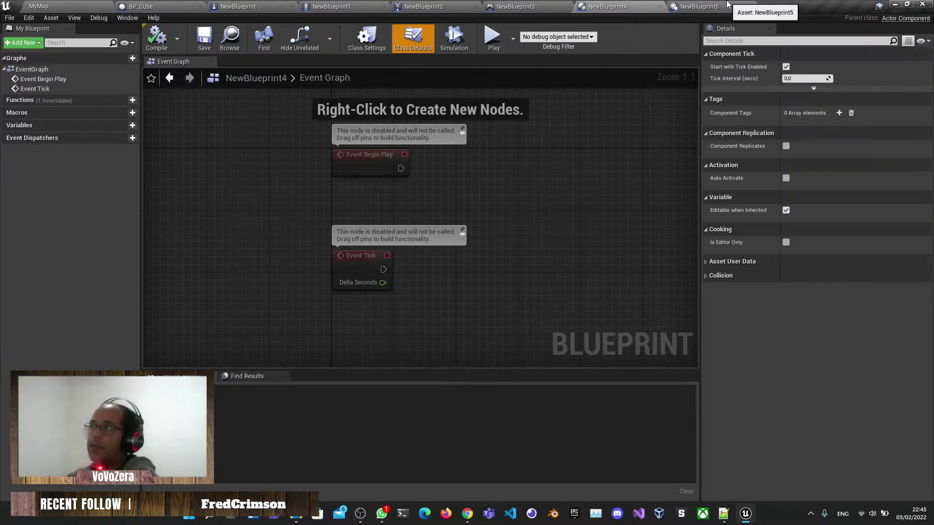
- Compare NewBlueprint5 with NewBlueprint4 side by side, ending on NewBlueprint4
{"action": "left_click", "coordinate": [699, 7]}
{"action": "left_click", "coordinate": [617, 6]}
{"action": "left_click", "coordinate": [699, 6]}
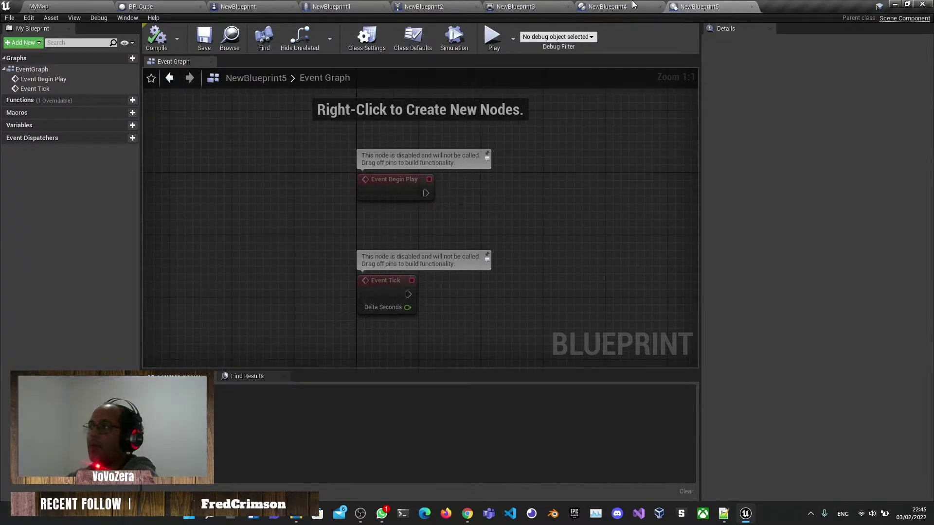
{"action": "left_click", "coordinate": [614, 6]}
{"action": "left_click", "coordinate": [672, 7]}
{"action": "left_click", "coordinate": [600, 5]}
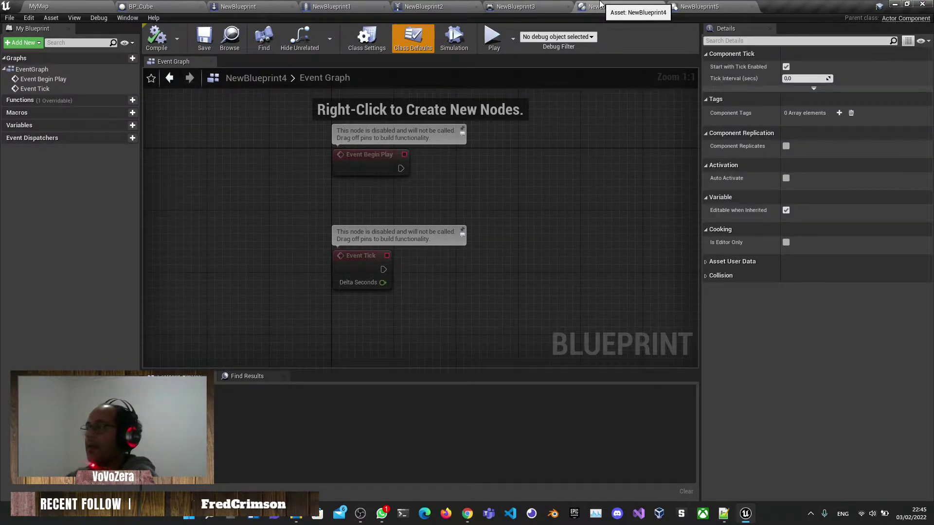
{"action": "left_click", "coordinate": [699, 6]}
{"action": "left_click", "coordinate": [582, 5]}
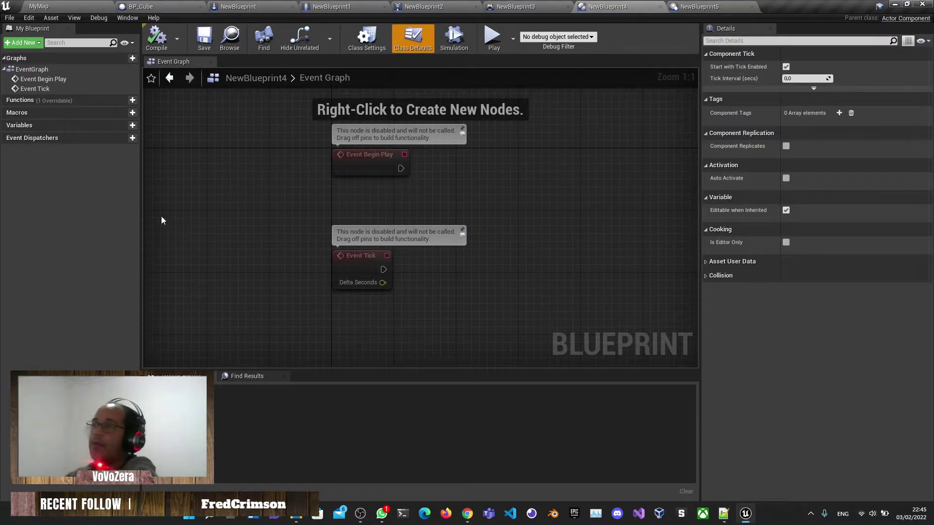
- Flick through the pawn, character and controller tabs, finishing on NewBlueprint4's Event Graph
{"action": "left_click", "coordinate": [244, 6]}
{"action": "left_click", "coordinate": [331, 6]}
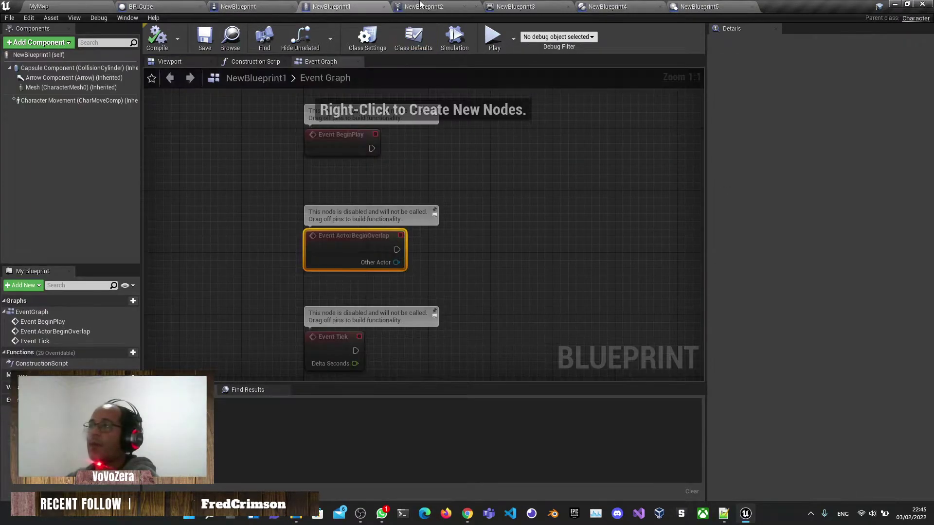
{"action": "left_click", "coordinate": [424, 6]}
{"action": "left_click", "coordinate": [608, 5]}
{"action": "left_click", "coordinate": [423, 6]}
{"action": "left_click", "coordinate": [331, 6]}
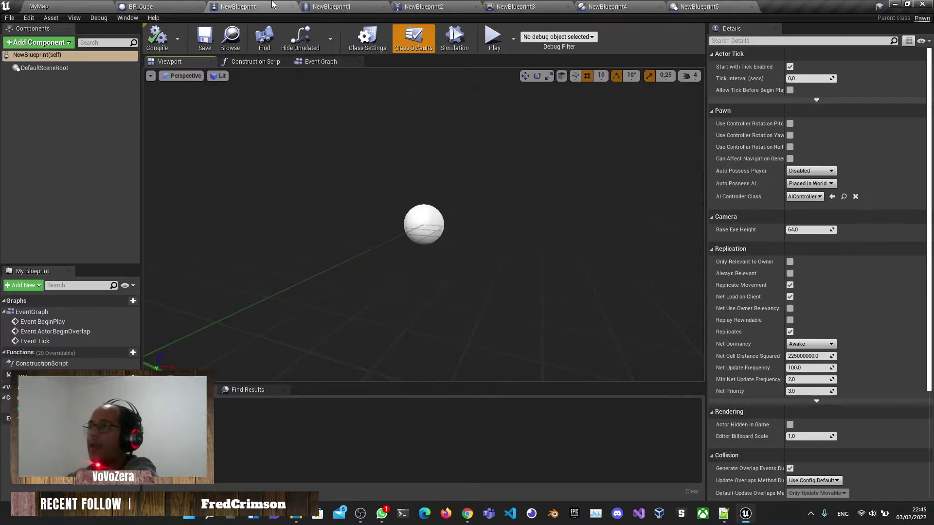
{"action": "left_click", "coordinate": [424, 6]}
{"action": "left_click", "coordinate": [608, 6]}
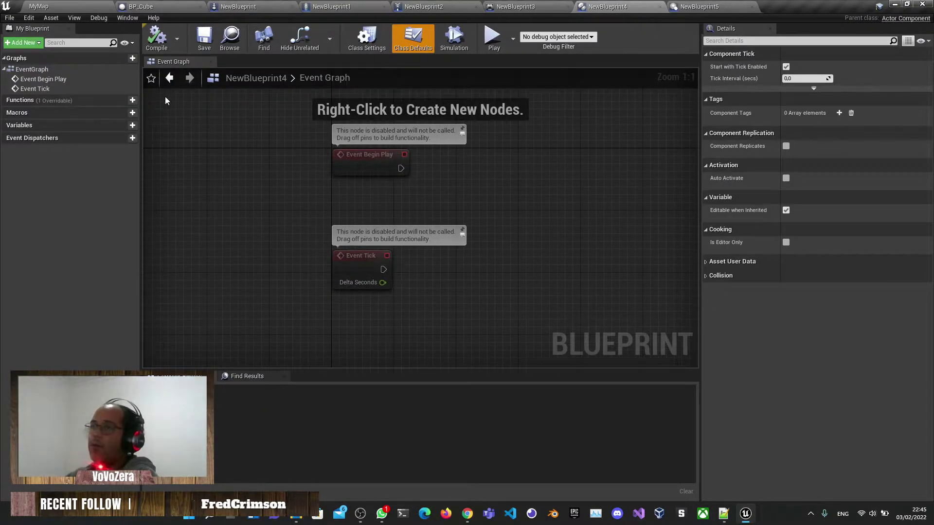
- Pan the NewBlueprint4 Event Graph around its event nodes, then bring up the NewBlueprint pawn blueprint
{"action": "right_click_drag", "start_coordinate": [550, 156], "coordinate": [461, 174]}
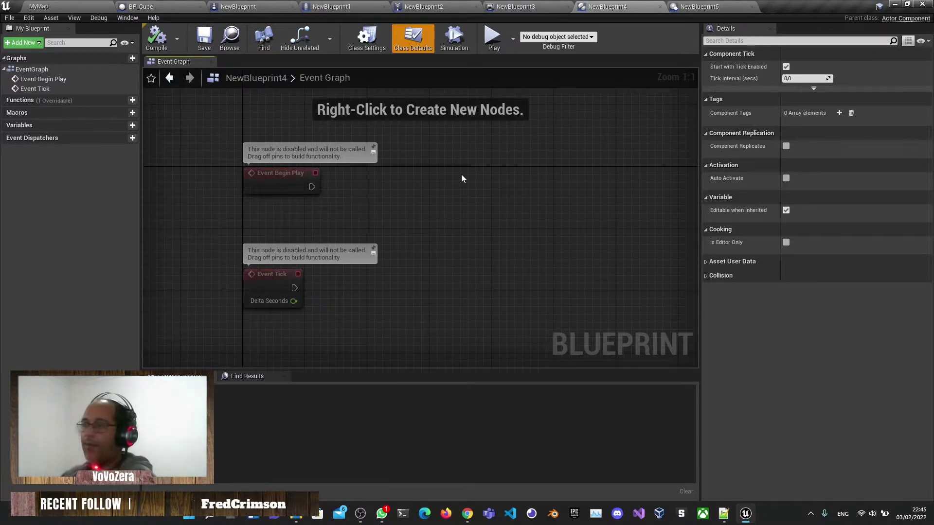
{"action": "left_click", "coordinate": [467, 513]}
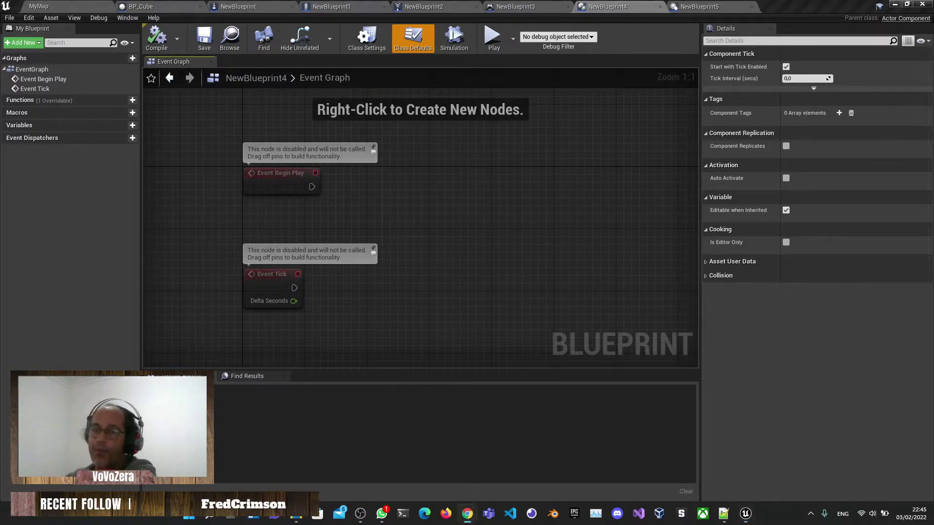
{"action": "right_click_drag", "start_coordinate": [481, 243], "coordinate": [467, 201]}
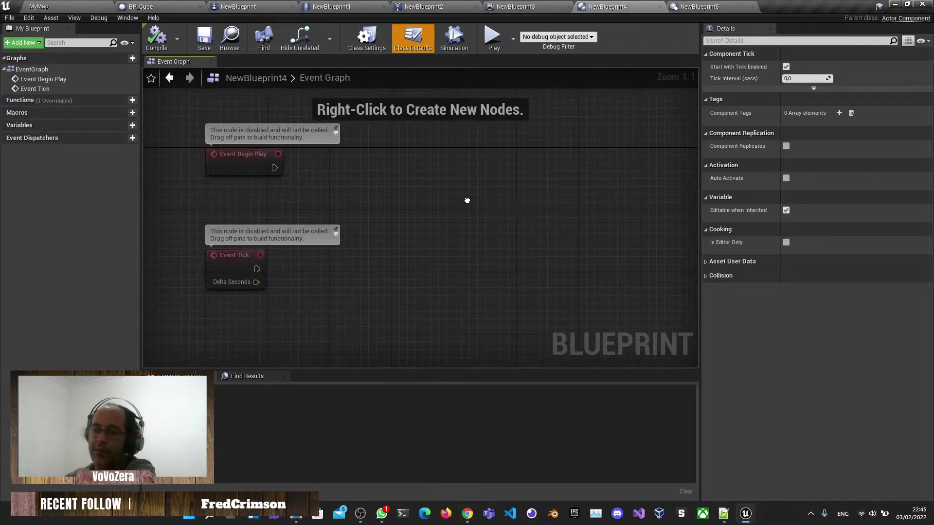
{"action": "right_click_drag", "start_coordinate": [487, 171], "coordinate": [435, 205]}
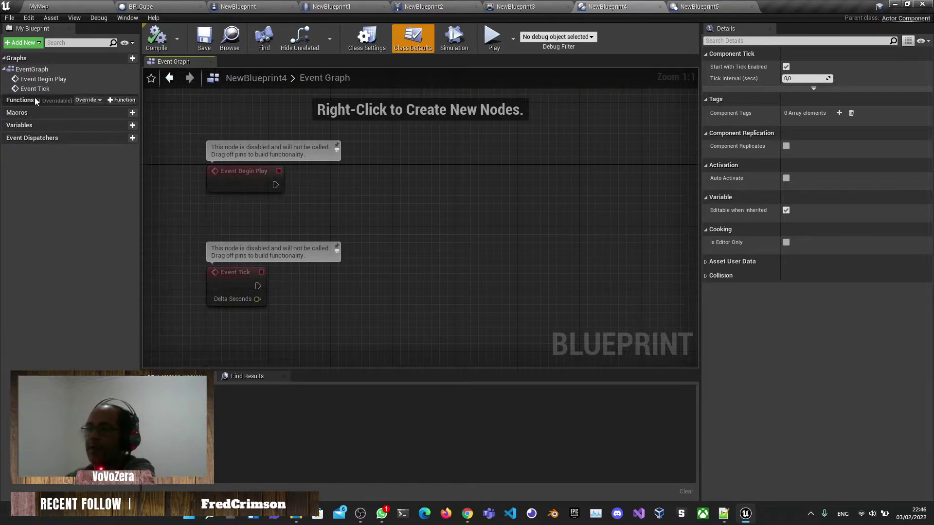
{"action": "right_click_drag", "start_coordinate": [406, 211], "coordinate": [435, 214]}
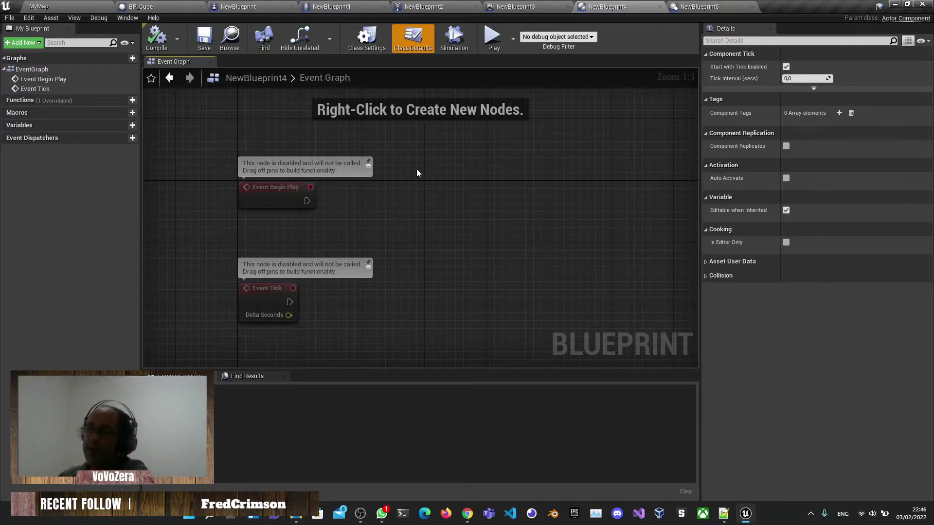
{"action": "left_click", "coordinate": [239, 7]}
- Open BP_Cube's Add Component list, scroll through it and search for 'ActorCo'
{"action": "left_click", "coordinate": [39, 42]}
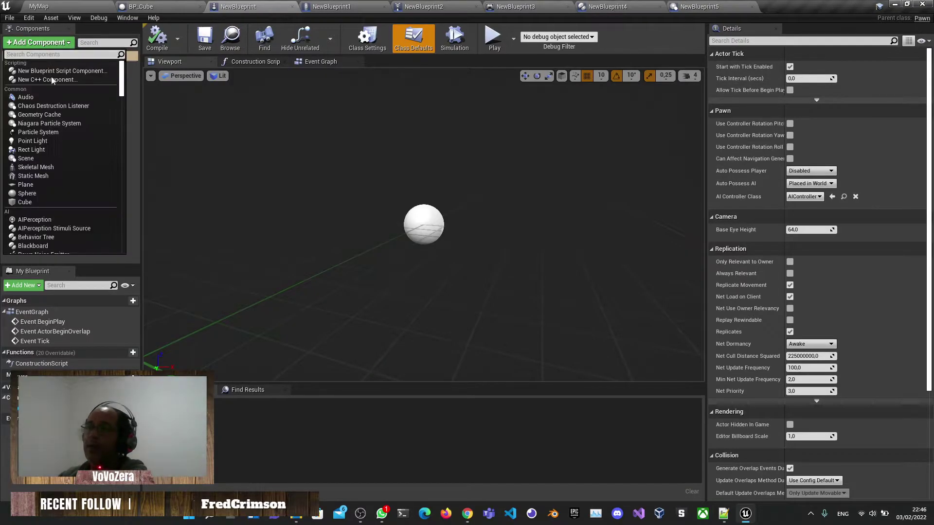
{"action": "left_click", "coordinate": [609, 7]}
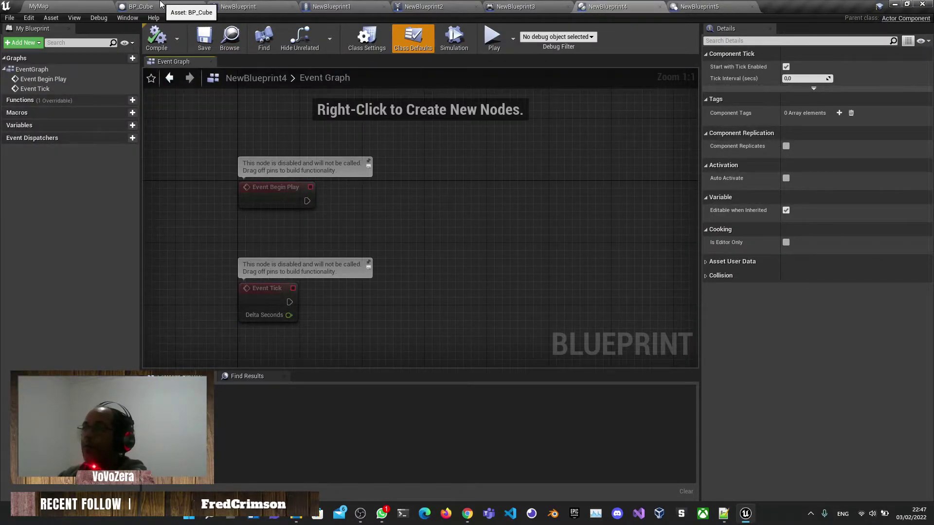
{"action": "left_click", "coordinate": [141, 6]}
{"action": "left_click", "coordinate": [45, 44]}
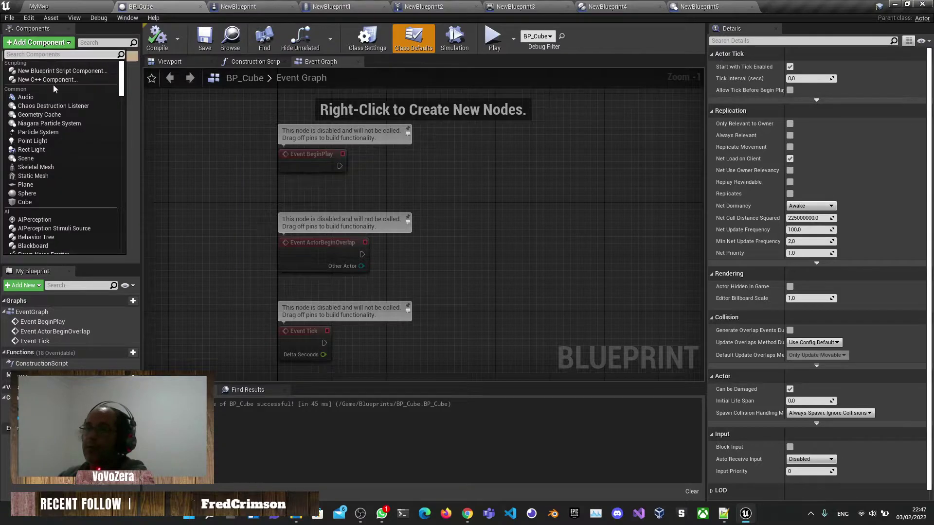
{"action": "scroll", "coordinate": [74, 165], "scroll_direction": "down", "scroll_amount": 10}
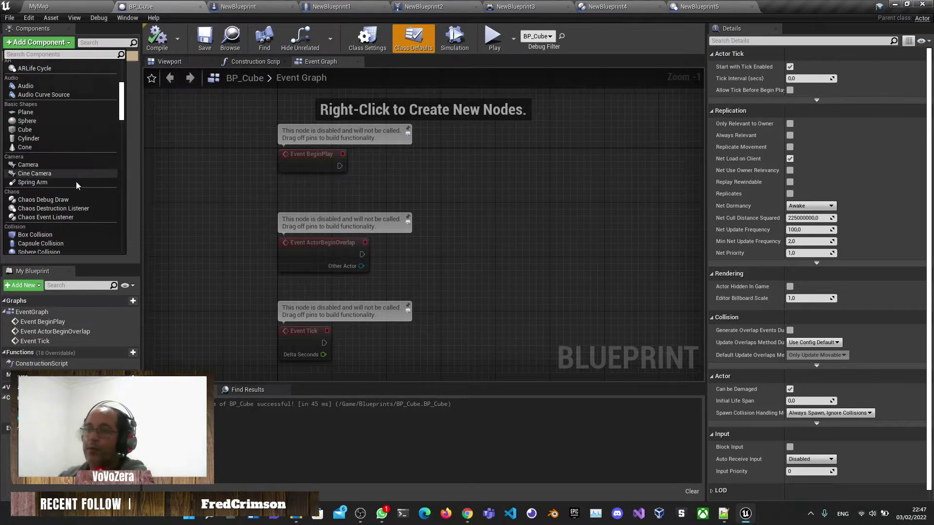
{"action": "scroll", "coordinate": [77, 191], "scroll_direction": "down", "scroll_amount": 12}
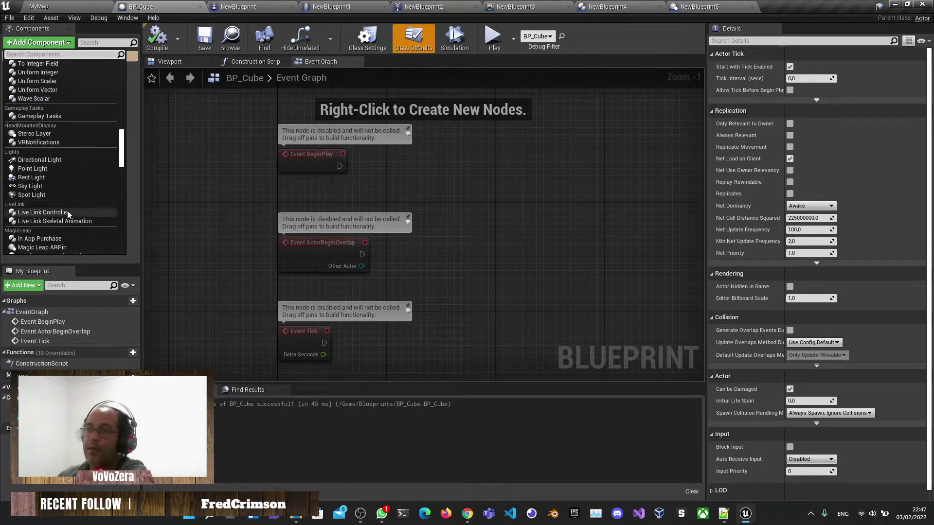
{"action": "scroll", "coordinate": [64, 228], "scroll_direction": "down", "scroll_amount": 12}
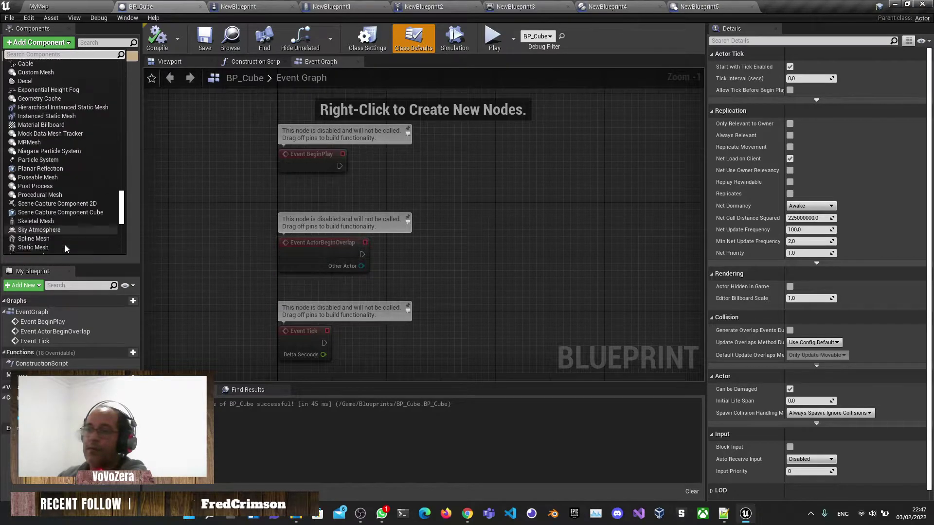
{"action": "scroll", "coordinate": [65, 244], "scroll_direction": "down", "scroll_amount": 6}
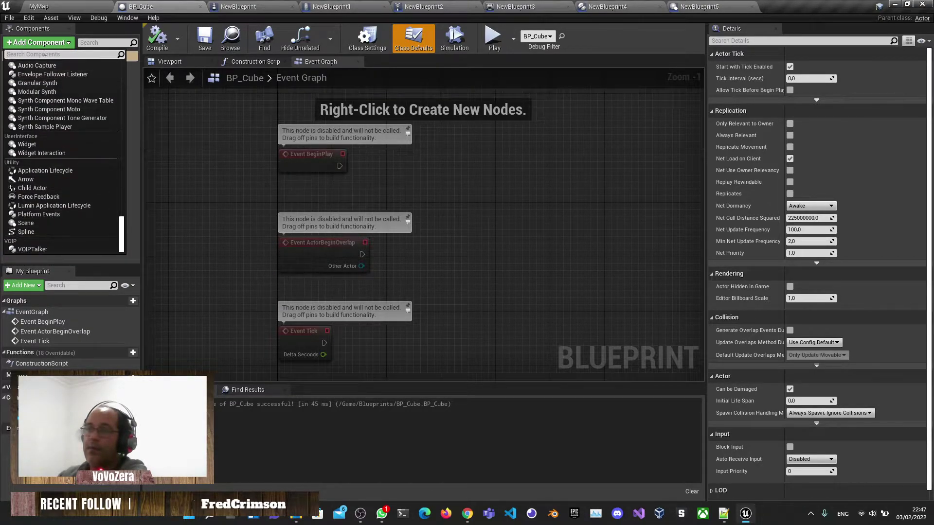
{"action": "type", "text": "A"}
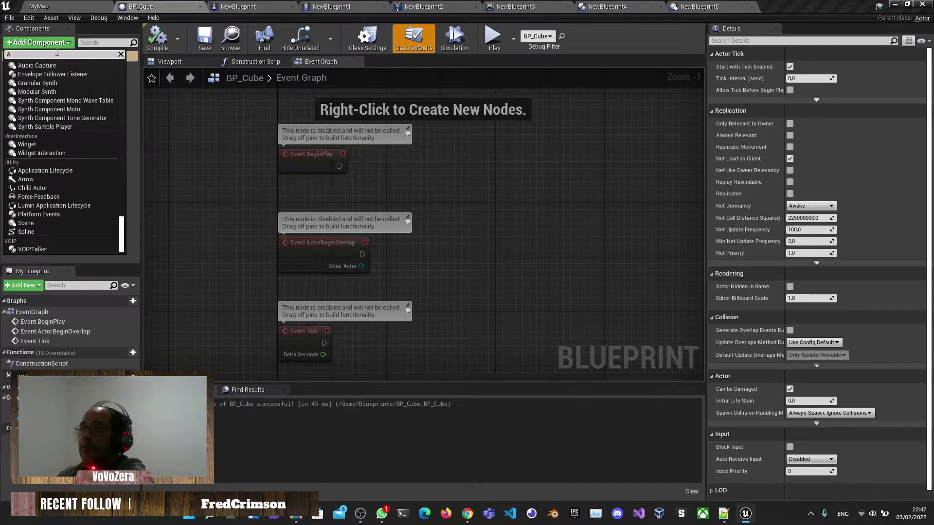
{"action": "type", "text": "ctorCom"}
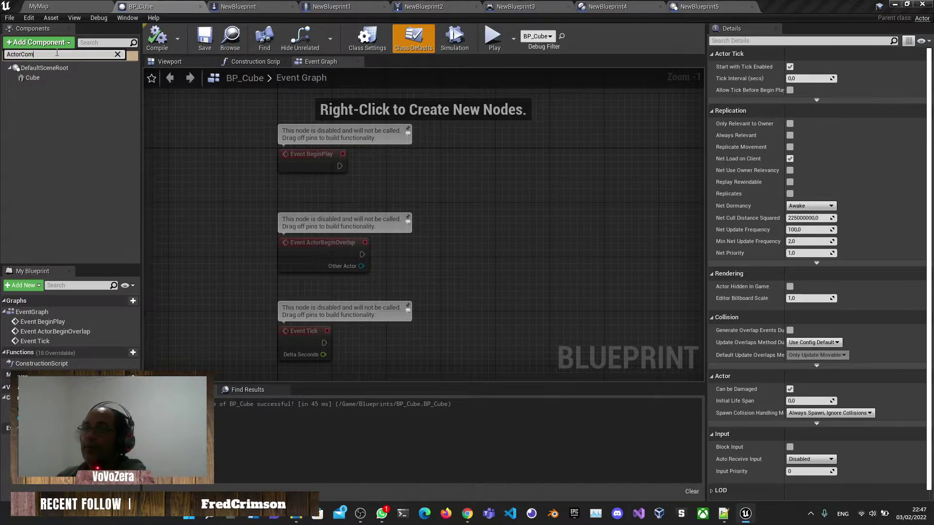
{"action": "key", "text": "BackSpace"}
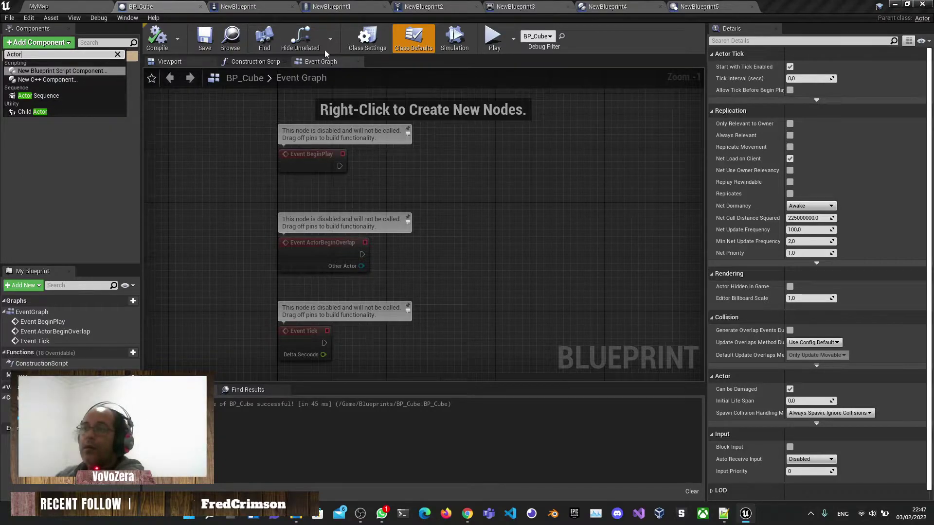
- Reopen BP_Cube's Add Component list and search 'NewB' to show New Blueprint 4 and 5
{"action": "left_click", "coordinate": [630, 6]}
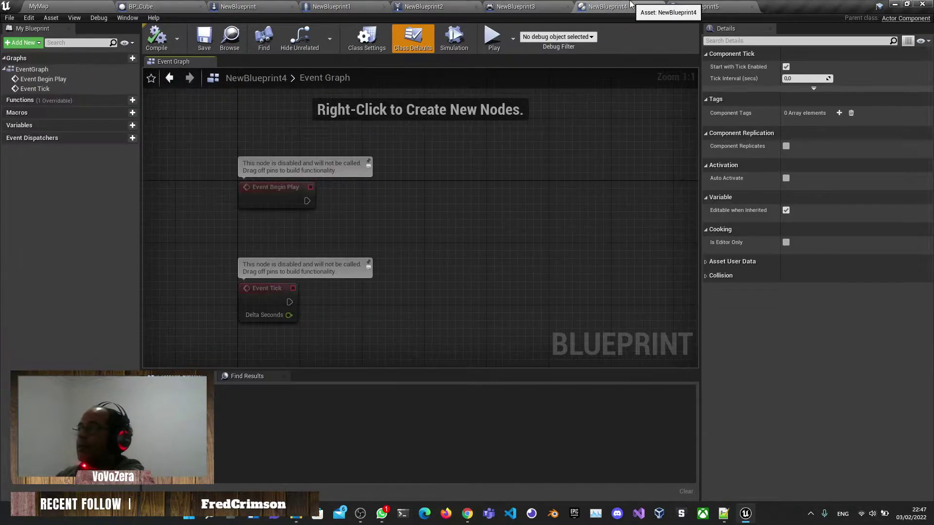
{"action": "left_click", "coordinate": [159, 7]}
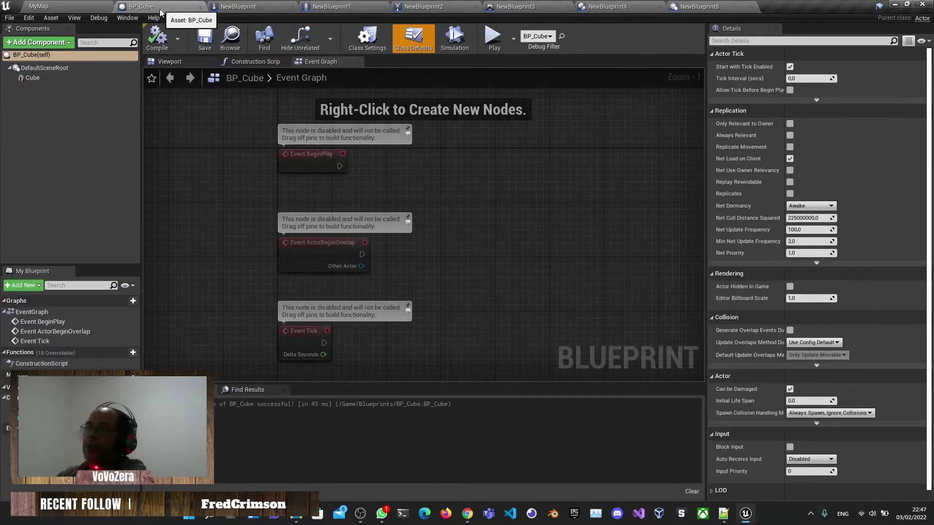
{"action": "left_click", "coordinate": [44, 42]}
{"action": "type", "text": "New"}
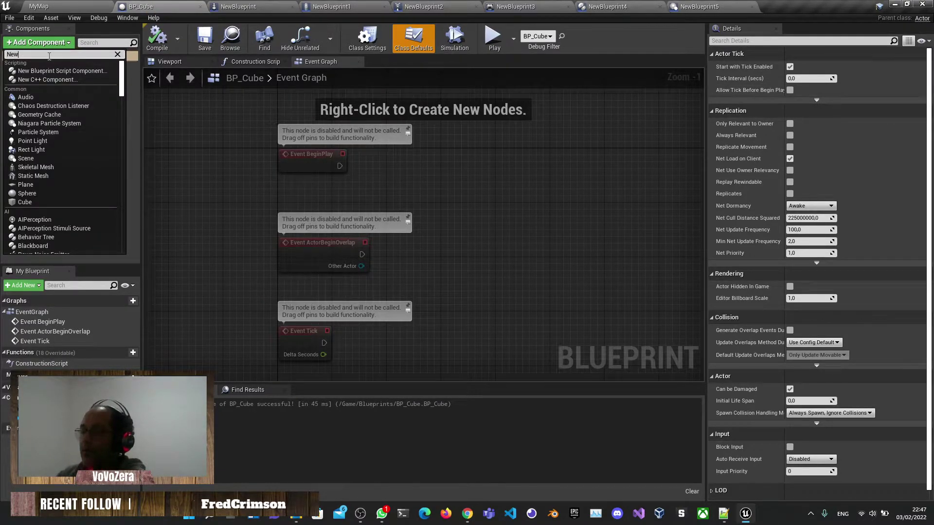
{"action": "type", "text": "Bl"}
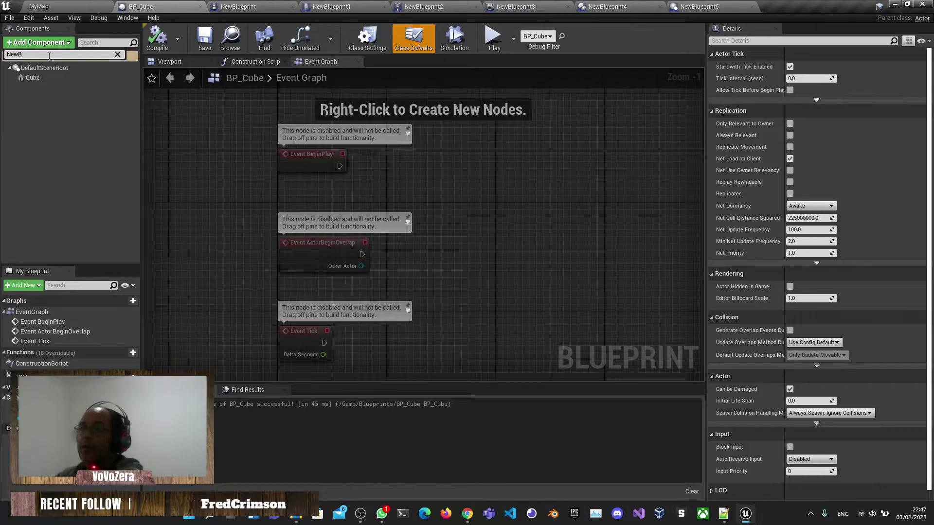
{"action": "key", "text": "BackSpace"}
{"action": "key", "text": "BackSpace"}
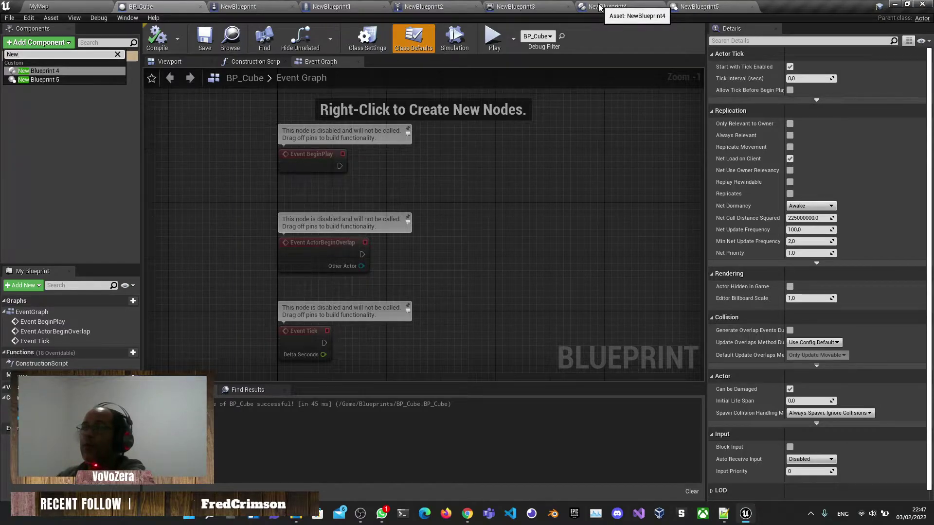
- Add a NewBlueprint4 component to BP_Cube and compile, then add an instance-editable variable in NewBlueprint4
{"action": "left_click", "coordinate": [28, 72]}
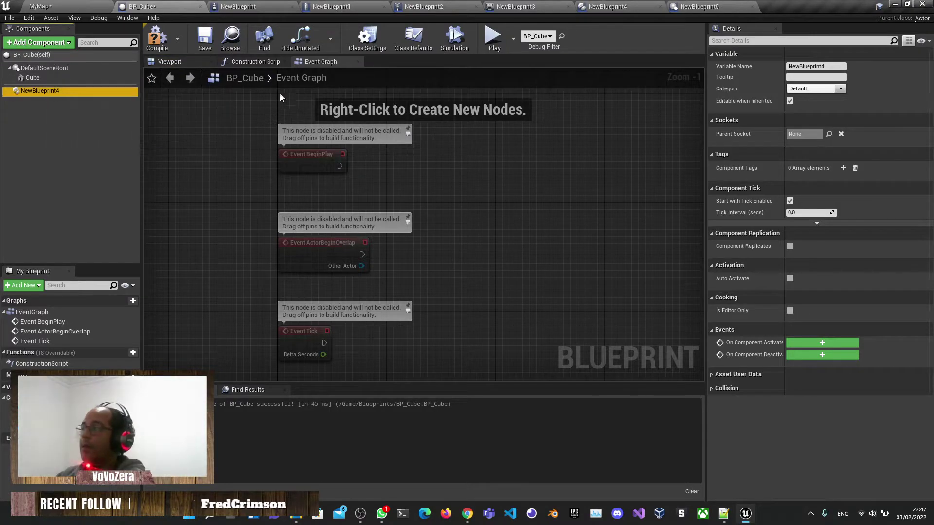
{"action": "left_click", "coordinate": [170, 46]}
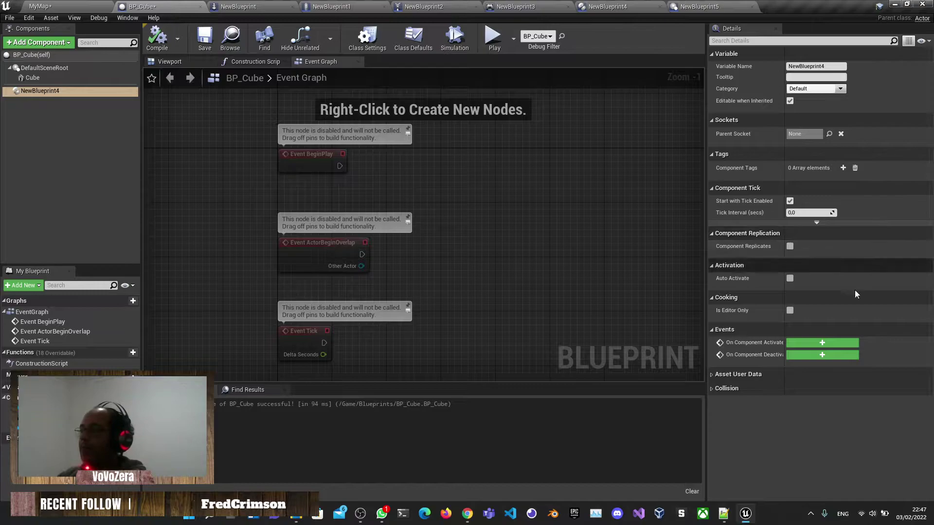
{"action": "left_click", "coordinate": [579, 7]}
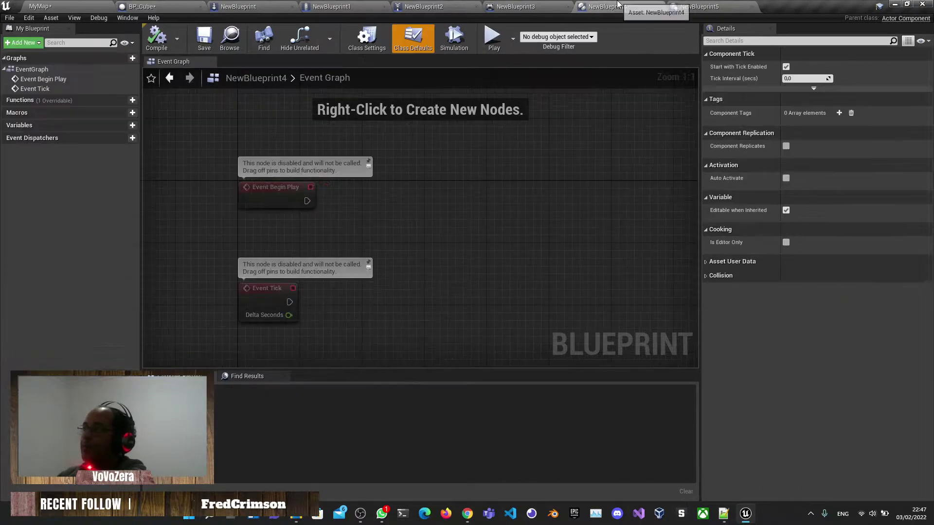
{"action": "left_click", "coordinate": [122, 125]}
{"action": "left_click", "coordinate": [98, 195]}
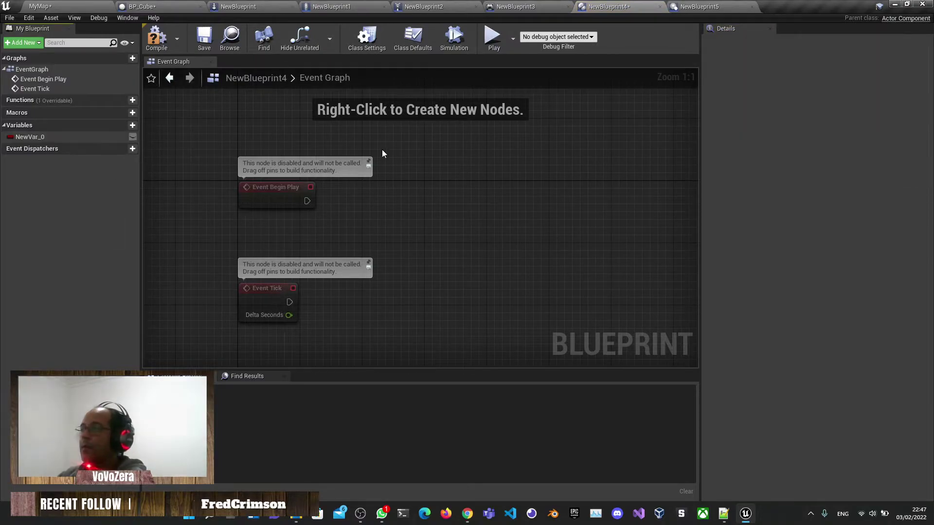
{"action": "left_click", "coordinate": [91, 138]}
{"action": "left_click", "coordinate": [132, 136]}
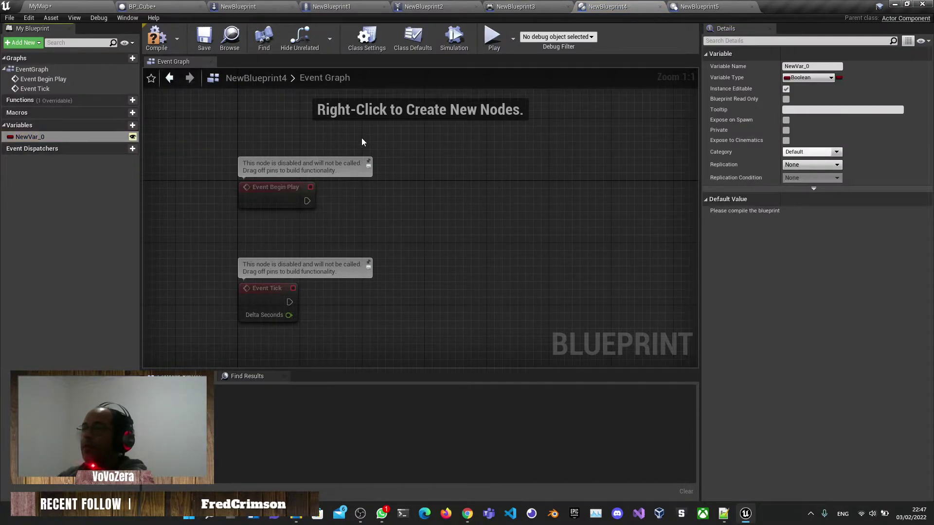
- Rename NewBlueprint4's new variable to MyVar and enable Expose on Spawn
{"action": "left_click", "coordinate": [172, 7]}
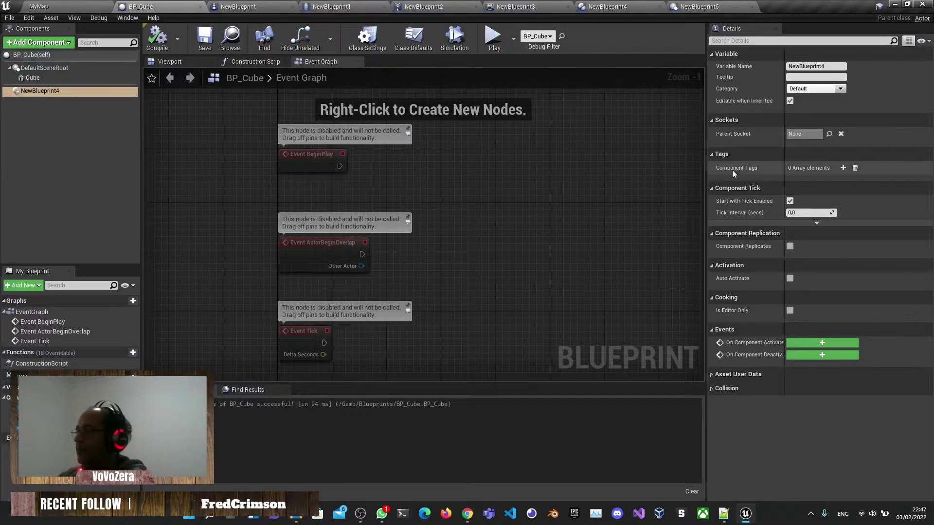
{"action": "left_click", "coordinate": [608, 6]}
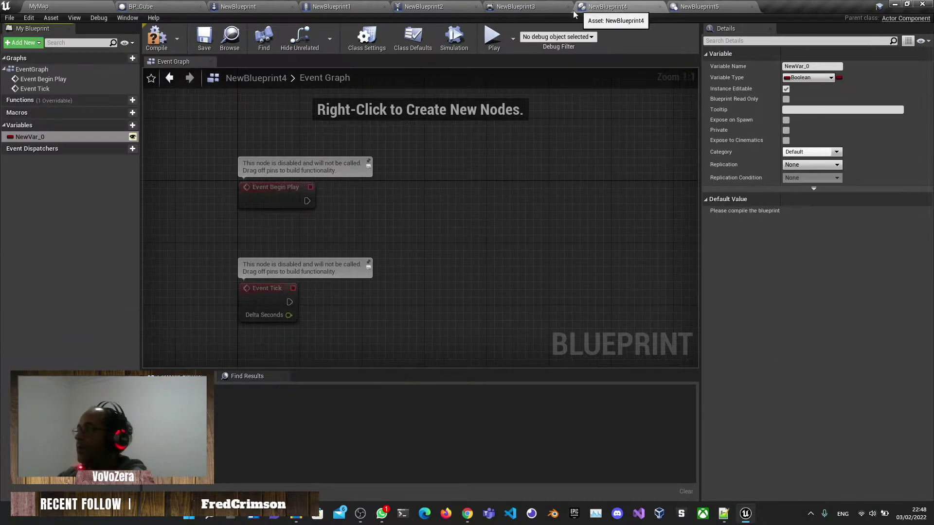
{"action": "left_click", "coordinate": [132, 125]}
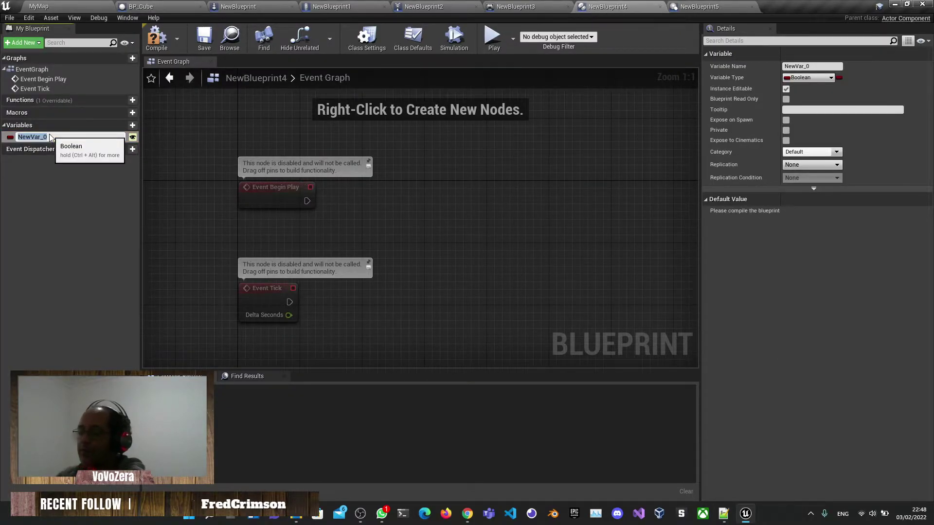
{"action": "type", "text": "MyVar"}
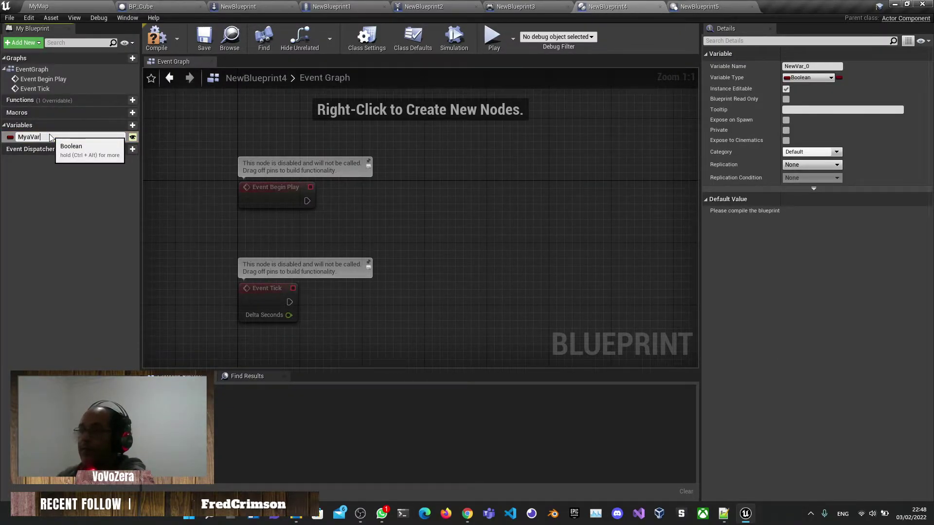
{"action": "key", "text": "Return"}
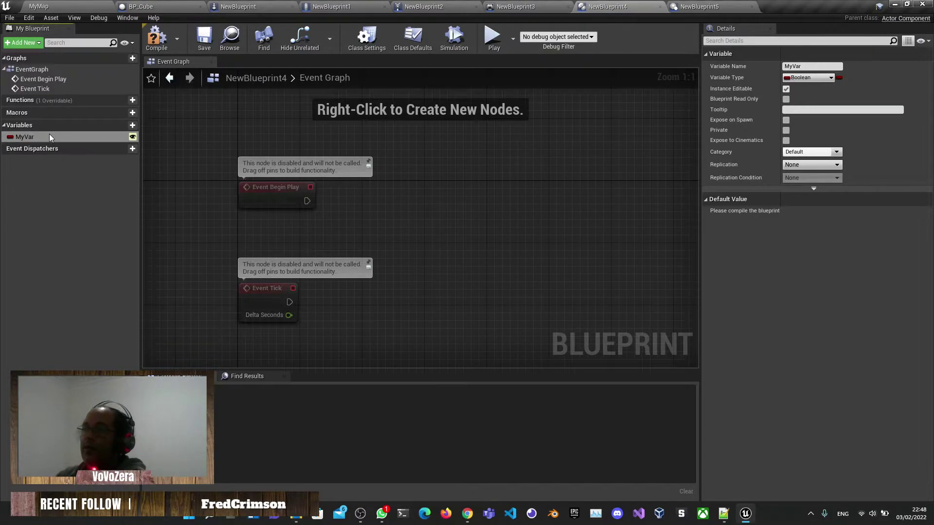
{"action": "left_click", "coordinate": [786, 120]}
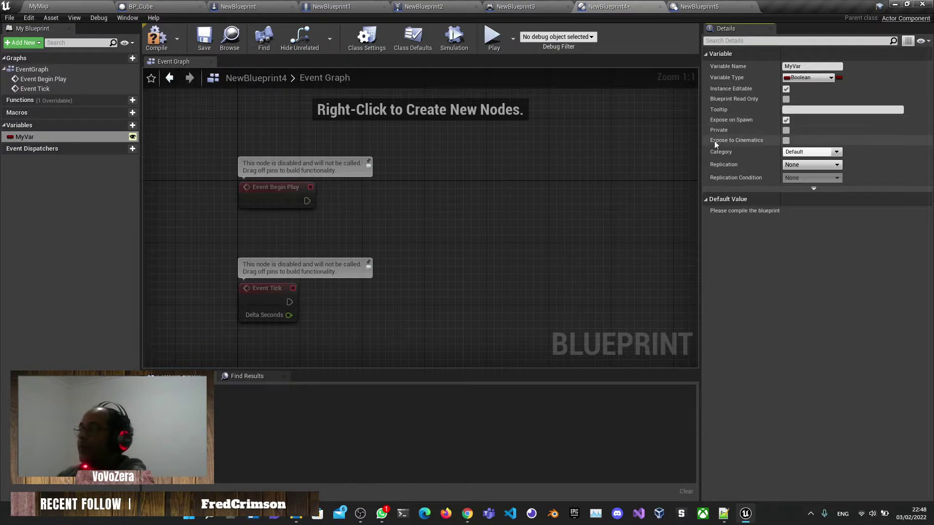
{"action": "left_click", "coordinate": [146, 7]}
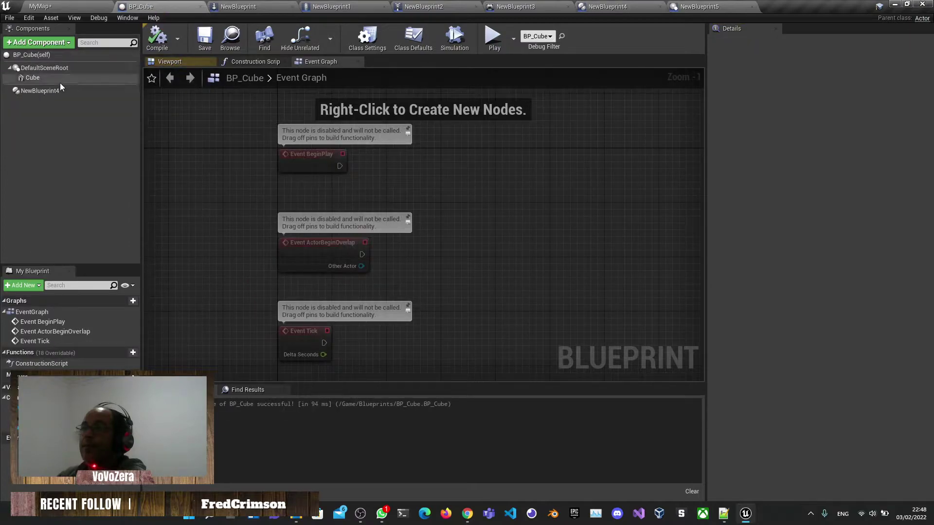
- Drag BP_Cube's NewBlueprint4 component into the Event Graph and add a Get My Var node from it
{"action": "left_click", "coordinate": [39, 91]}
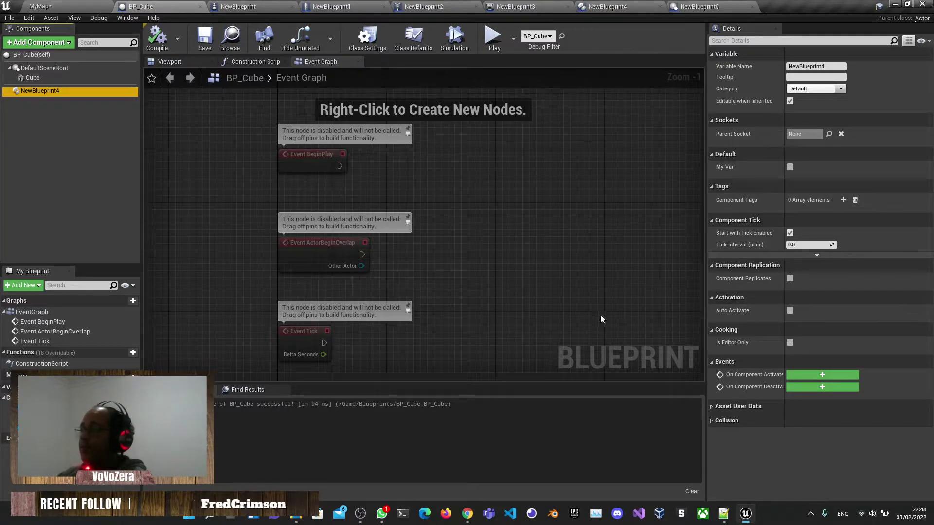
{"action": "left_click_drag", "start_coordinate": [73, 117], "coordinate": [150, 151]}
{"action": "left_click_drag", "start_coordinate": [446, 197], "coordinate": [550, 161]}
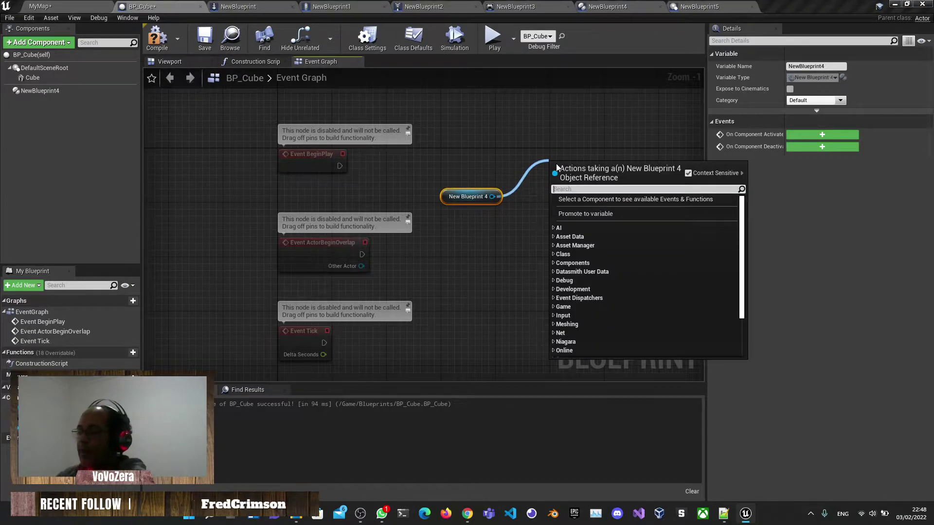
{"action": "type", "text": "get my"}
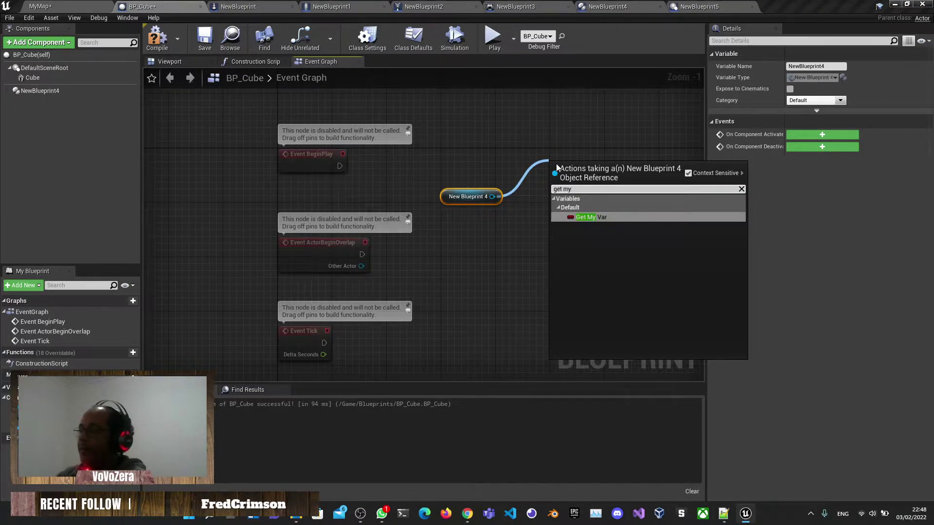
{"action": "key", "text": "Return"}
{"action": "left_click", "coordinate": [547, 146]}
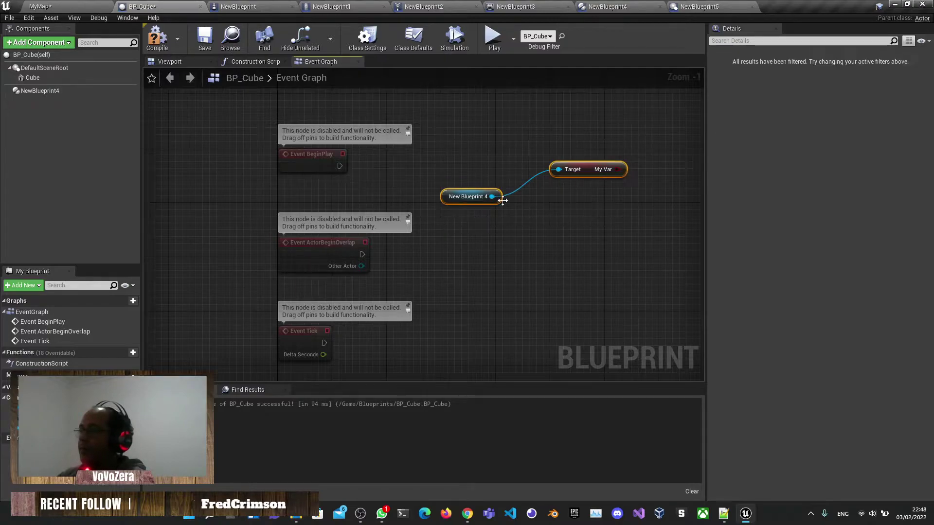
- Delete the New Blueprint 4 and My Var nodes from the graph and compile BP_Cube
{"action": "left_click_drag", "start_coordinate": [488, 227], "coordinate": [487, 224]}
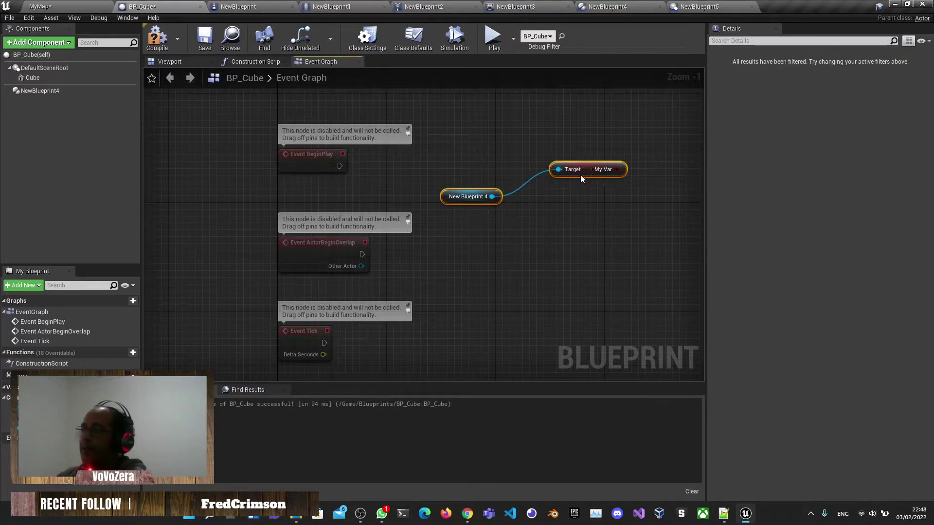
{"action": "left_click_drag", "start_coordinate": [584, 170], "coordinate": [551, 175]}
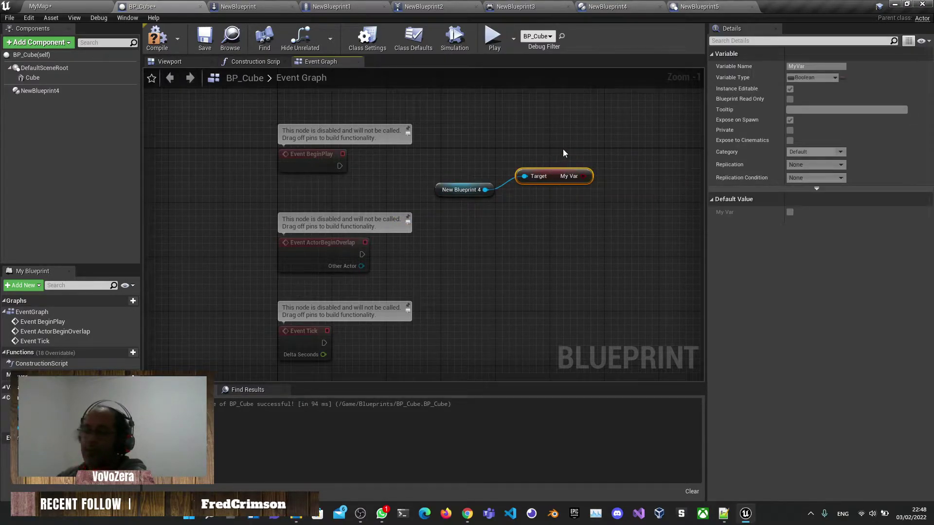
{"action": "left_click", "coordinate": [600, 188]}
{"action": "left_click_drag", "start_coordinate": [482, 194], "coordinate": [537, 235]}
{"action": "left_click", "coordinate": [475, 159]}
{"action": "left_click_drag", "start_coordinate": [475, 159], "coordinate": [570, 226]}
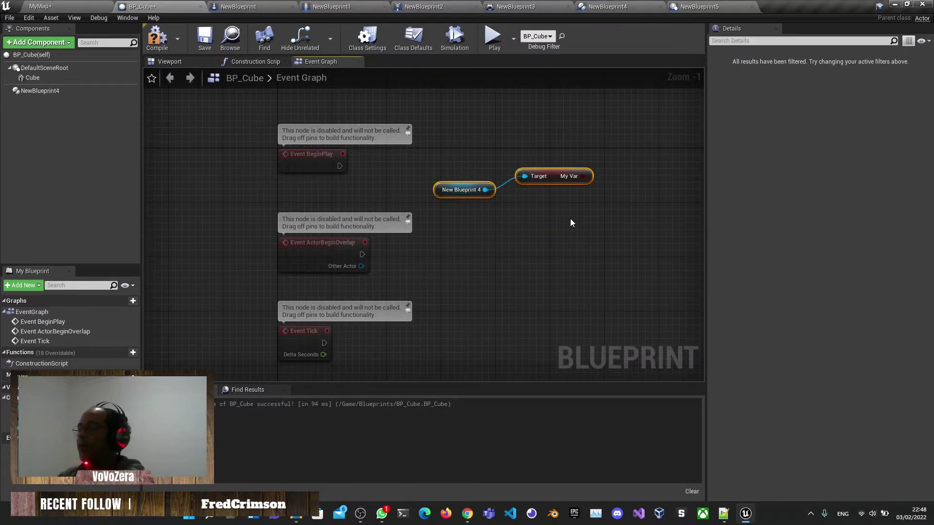
{"action": "key", "text": "Delete"}
{"action": "left_click", "coordinate": [170, 44]}
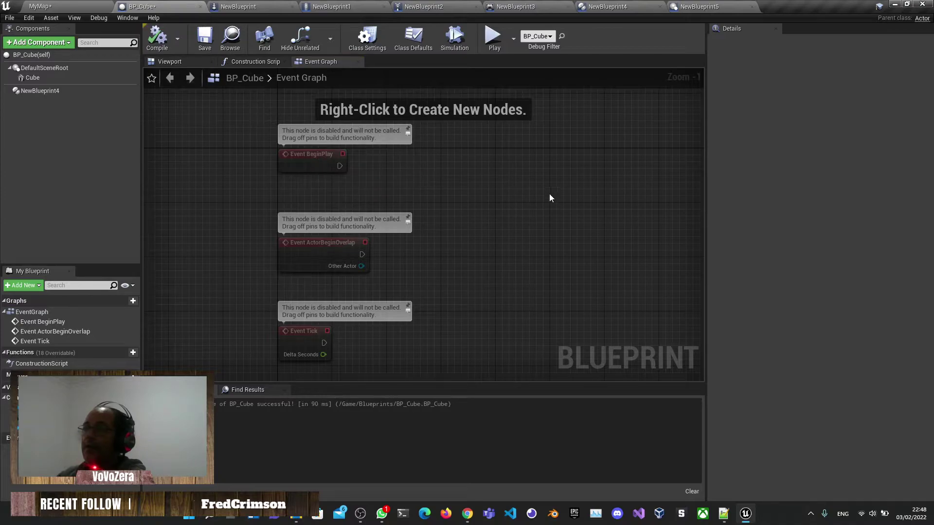
- Remove the NewBlueprint4 component from BP_Cube and recompile
{"action": "left_click", "coordinate": [40, 91]}
{"action": "key", "text": "Delete"}
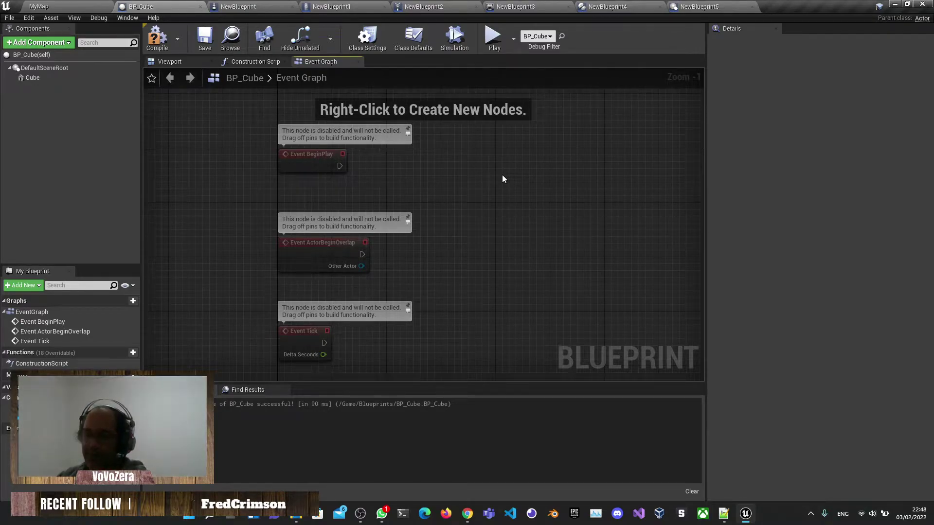
{"action": "left_click", "coordinate": [156, 38]}
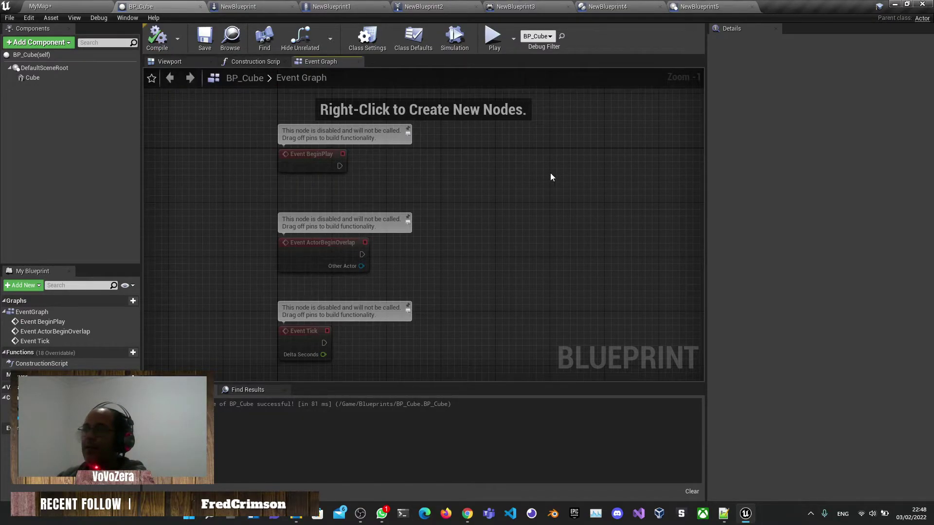
{"action": "left_click", "coordinate": [608, 6]}
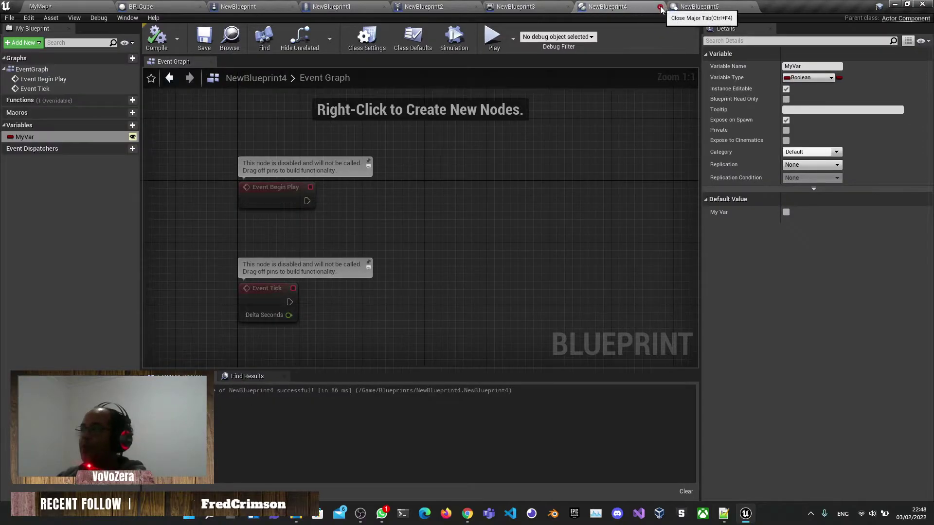
- Close the NewBlueprint4 and NewBlueprint5 editors and create a Widget Blueprint in the Blueprints folder
{"action": "left_click", "coordinate": [662, 7]}
{"action": "left_click", "coordinate": [661, 7]}
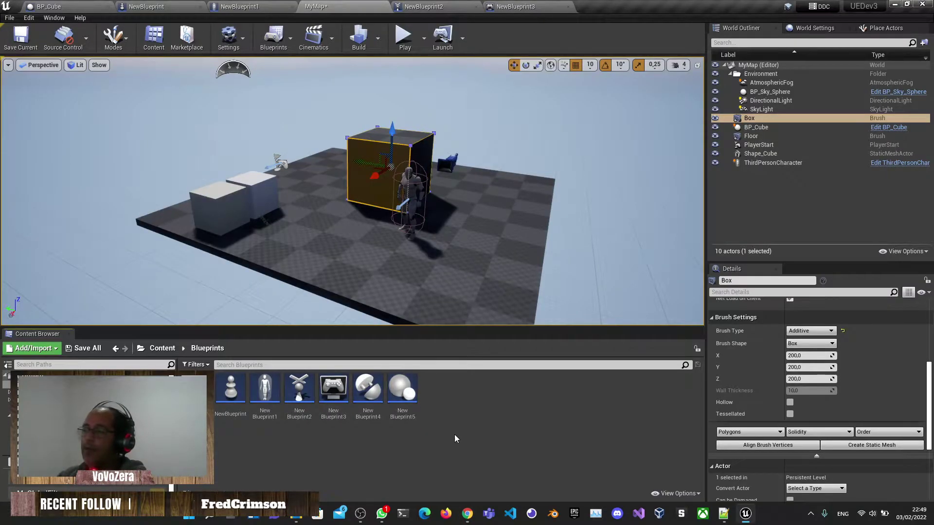
{"action": "right_click", "coordinate": [454, 434]}
{"action": "mouse_move", "coordinate": [504, 427]}
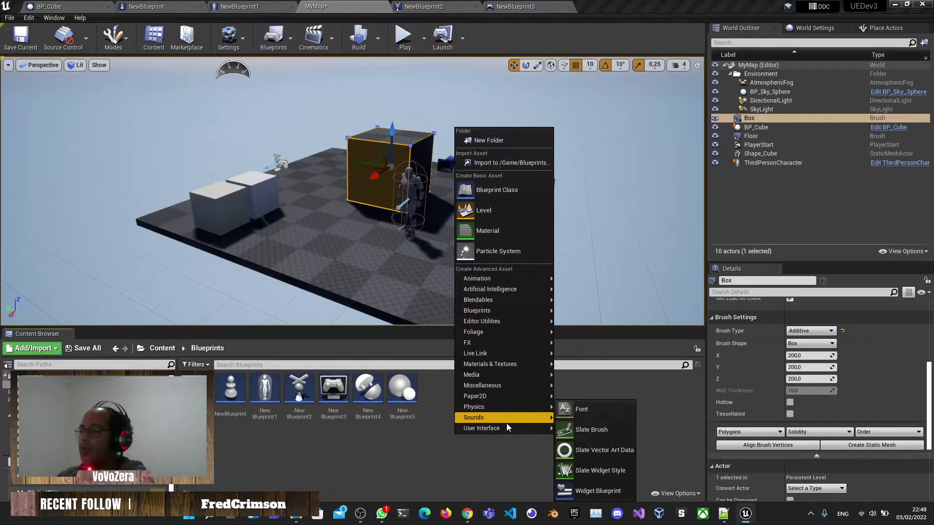
{"action": "left_click", "coordinate": [583, 491]}
- Open NewWidgetBlueprint and show its Event Graph with the event nodes panned left
{"action": "double_click", "coordinate": [436, 389]}
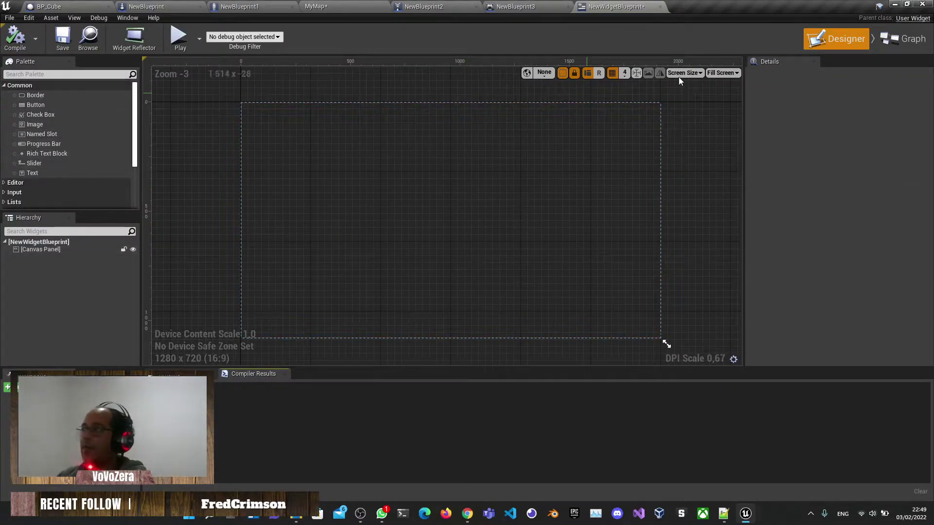
{"action": "left_click", "coordinate": [890, 43]}
{"action": "left_click", "coordinate": [844, 43]}
{"action": "left_click", "coordinate": [909, 43]}
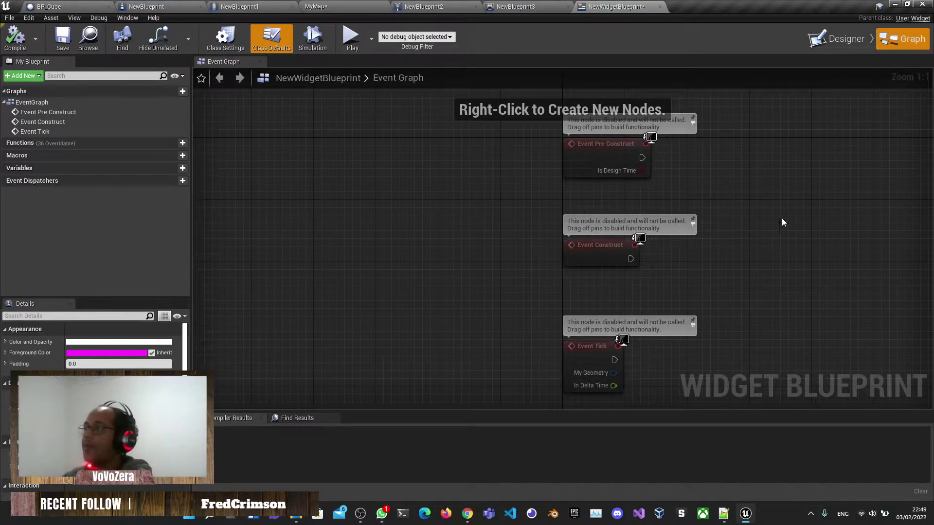
{"action": "right_click_drag", "start_coordinate": [781, 218], "coordinate": [530, 180]}
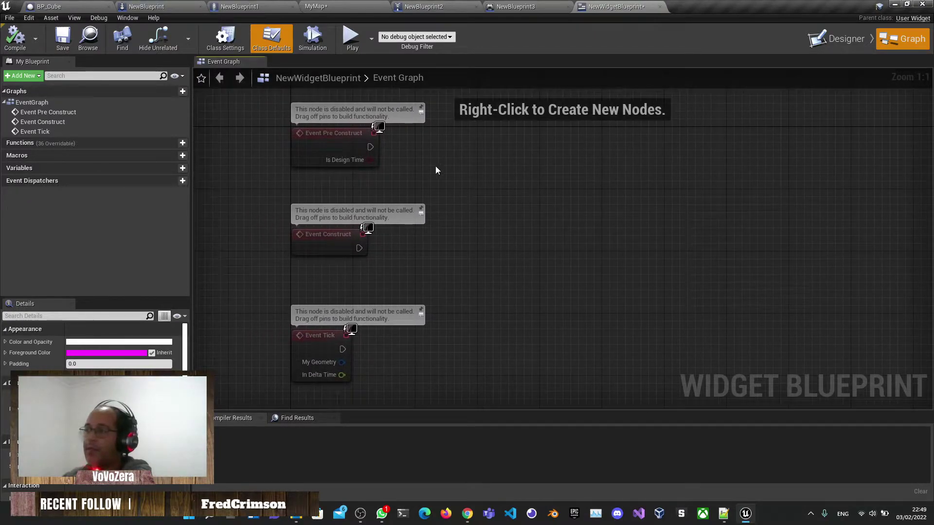
{"action": "right_click", "coordinate": [537, 159]}
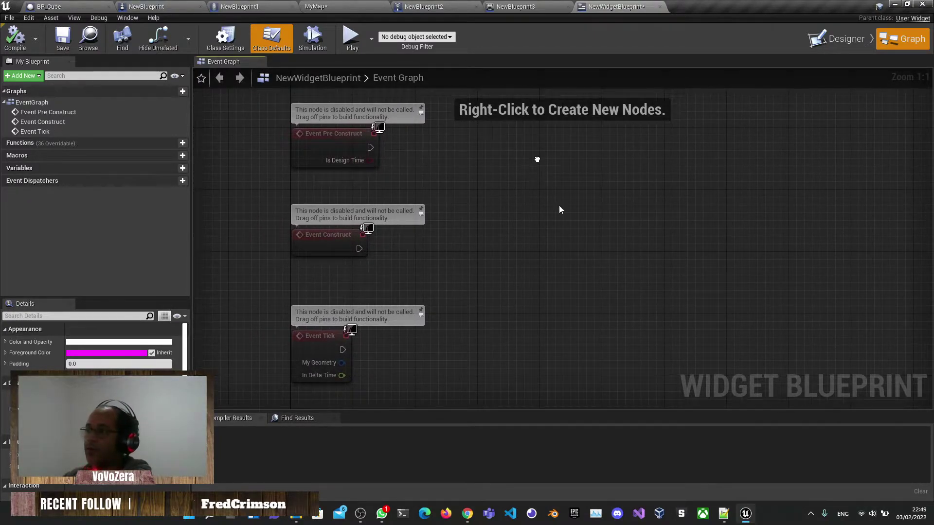
{"action": "left_click", "coordinate": [441, 202]}
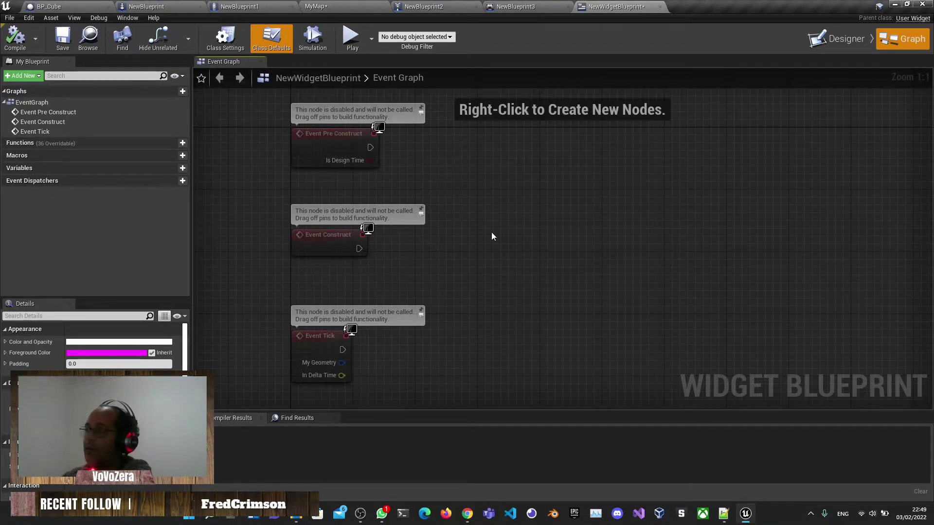
{"action": "right_click", "coordinate": [475, 171]}
{"action": "scroll", "coordinate": [567, 316], "scroll_direction": "down", "scroll_amount": 12}
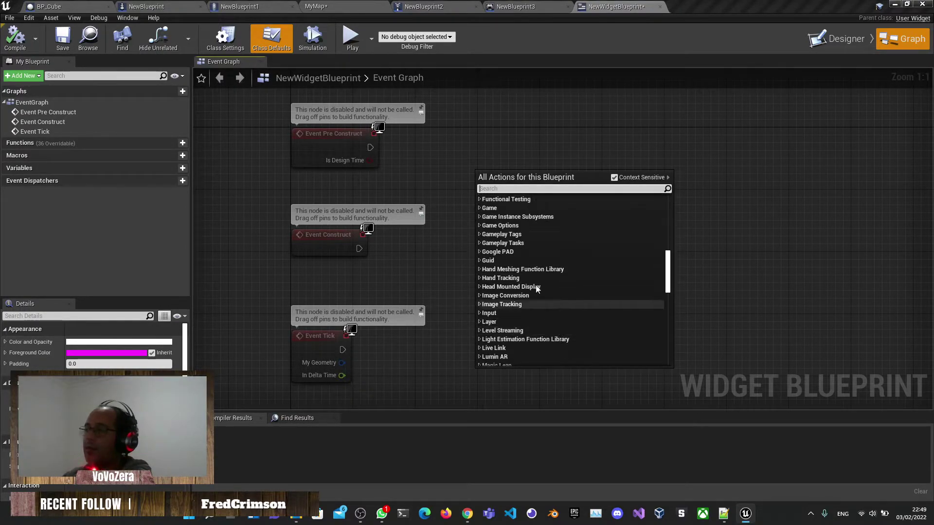
{"action": "left_click", "coordinate": [425, 127]}
{"action": "right_click", "coordinate": [565, 213]}
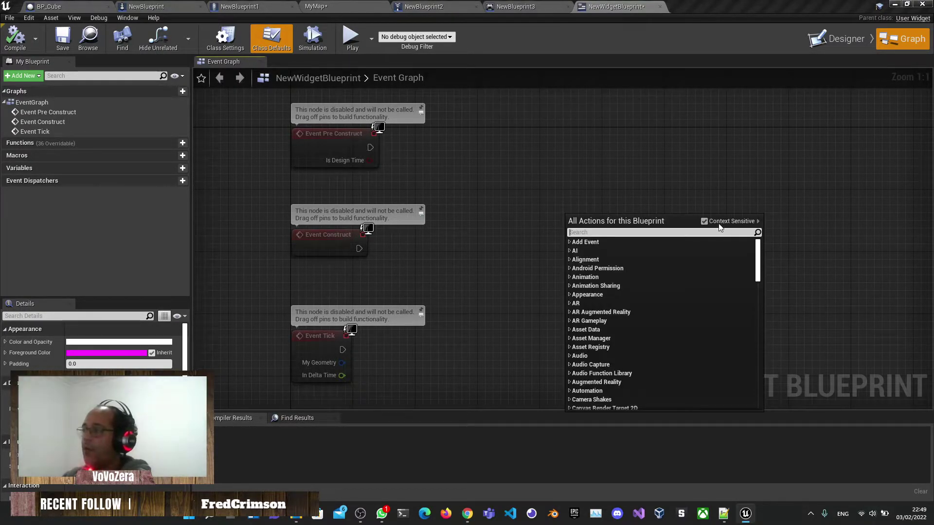
{"action": "left_click", "coordinate": [704, 222]}
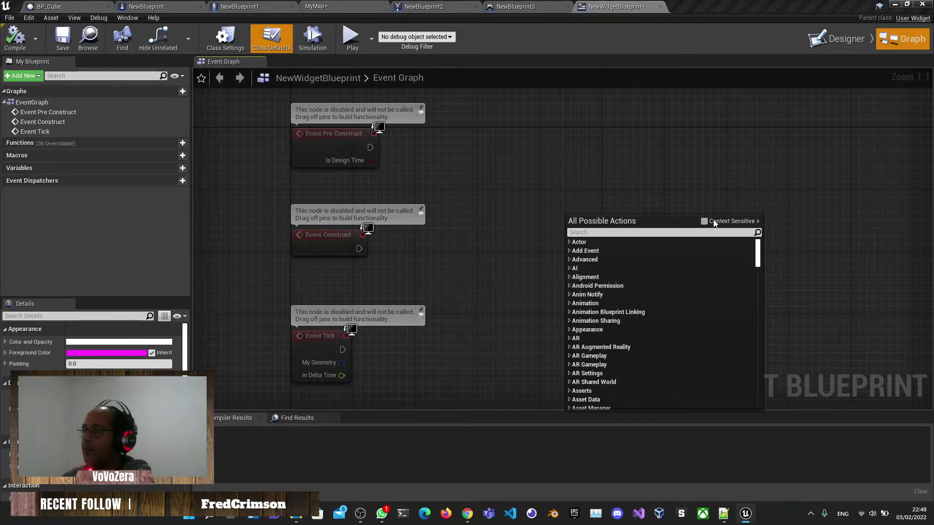
{"action": "mouse_move", "coordinate": [757, 242]}
{"action": "left_mouse_down"}
{"action": "mouse_move", "coordinate": [781, 414]}
{"action": "mouse_move", "coordinate": [751, 232]}
{"action": "left_mouse_up"}
{"action": "left_click", "coordinate": [705, 222]}
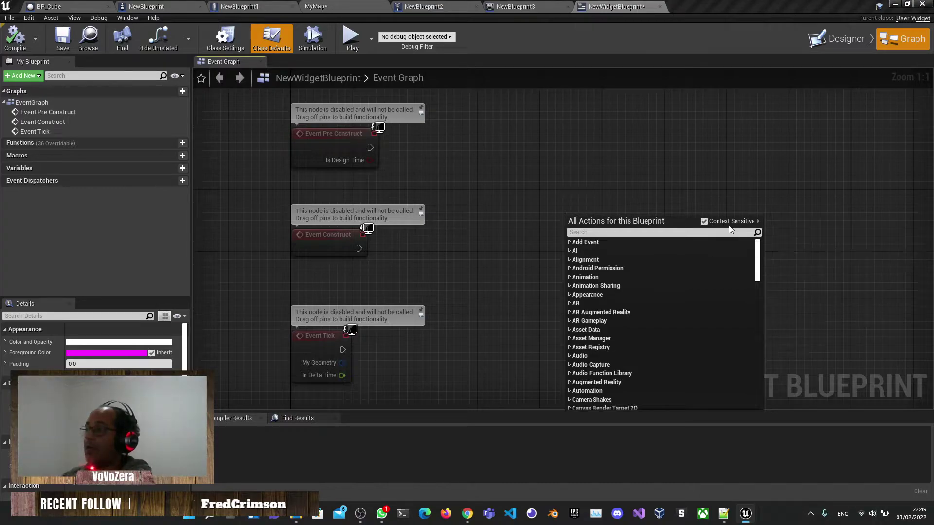
{"action": "left_click", "coordinate": [605, 231]}
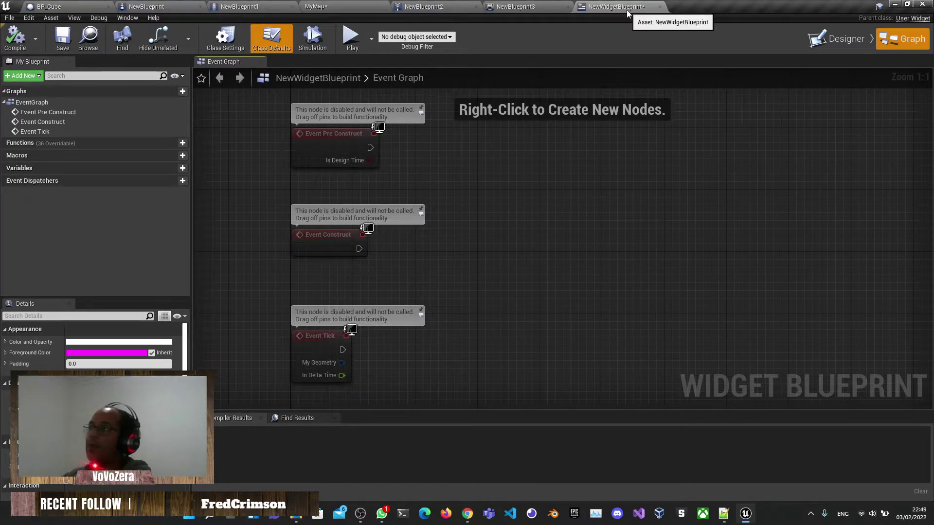
- Browse the node action list in NewBlueprint's Event Graph, then look over BP_Cube and NewBlueprint1 before returning to MyMap
{"action": "left_click", "coordinate": [144, 6]}
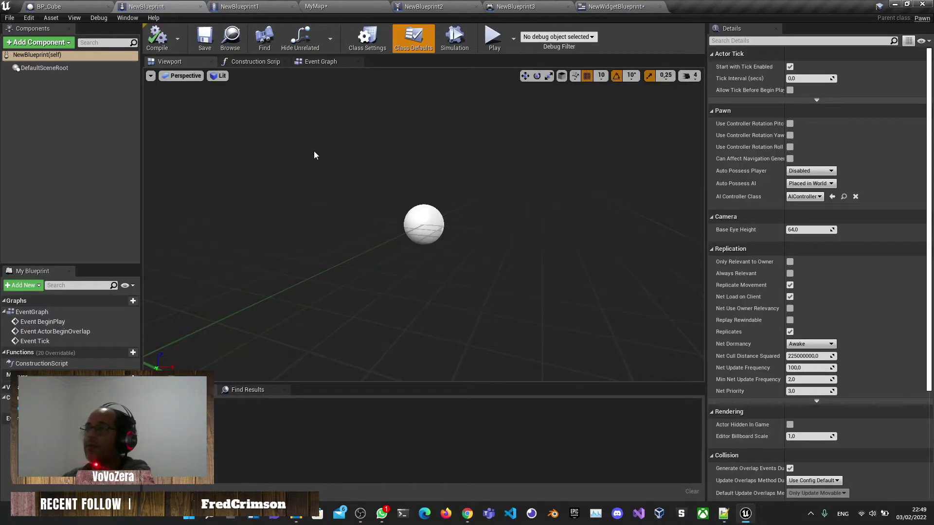
{"action": "left_click", "coordinate": [320, 61]}
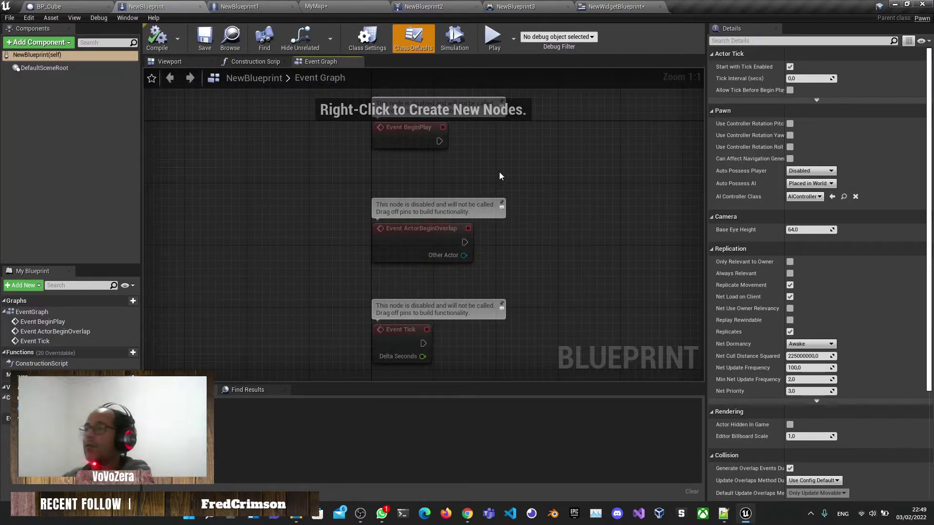
{"action": "right_click", "coordinate": [419, 191]}
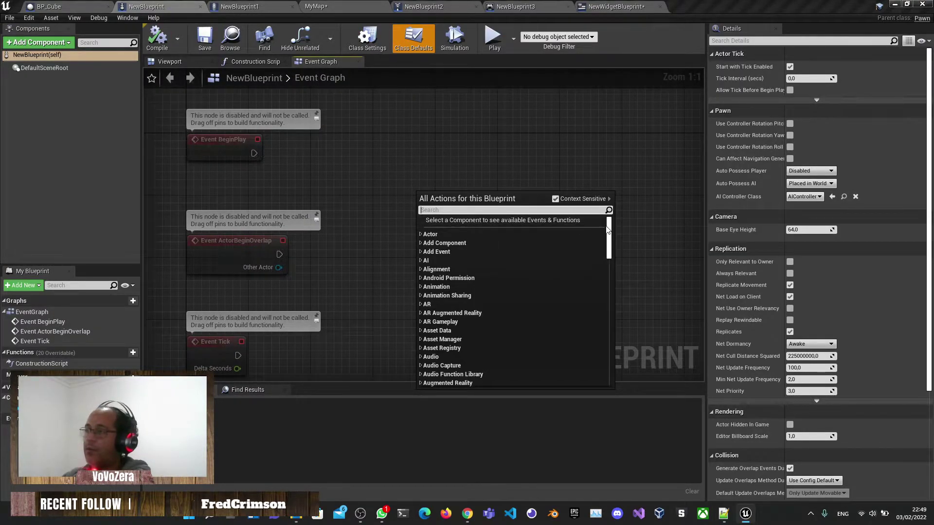
{"action": "mouse_move", "coordinate": [609, 230]}
{"action": "left_mouse_down"}
{"action": "mouse_move", "coordinate": [615, 378]}
{"action": "mouse_move", "coordinate": [614, 224]}
{"action": "left_mouse_up"}
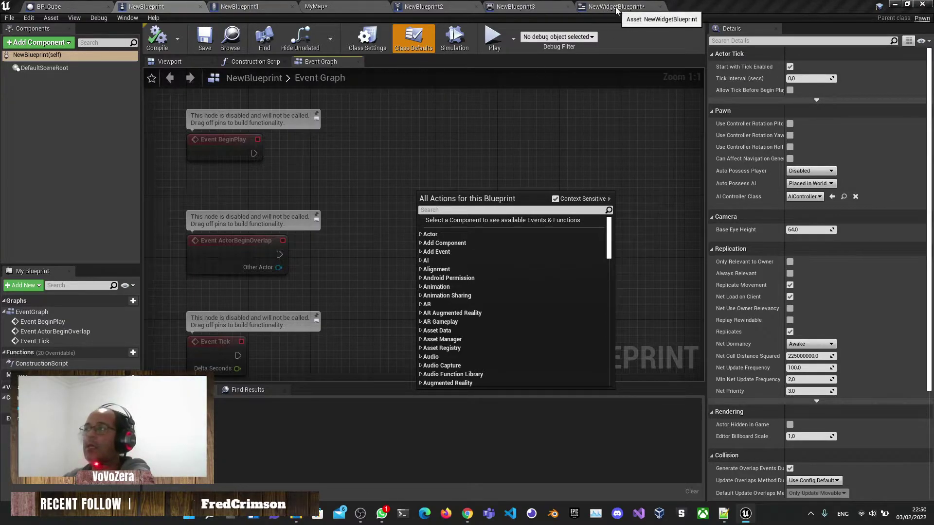
{"action": "left_click", "coordinate": [397, 168]}
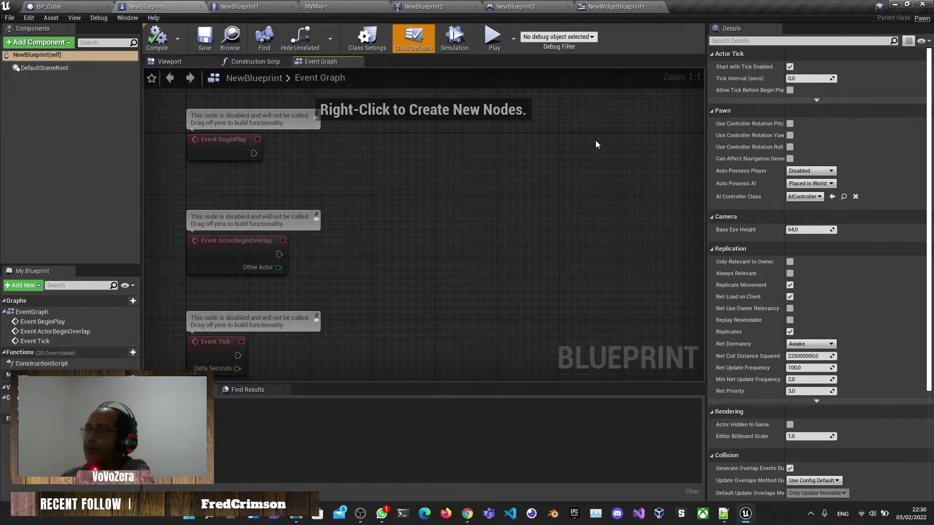
{"action": "left_click", "coordinate": [49, 6]}
{"action": "left_click", "coordinate": [240, 7]}
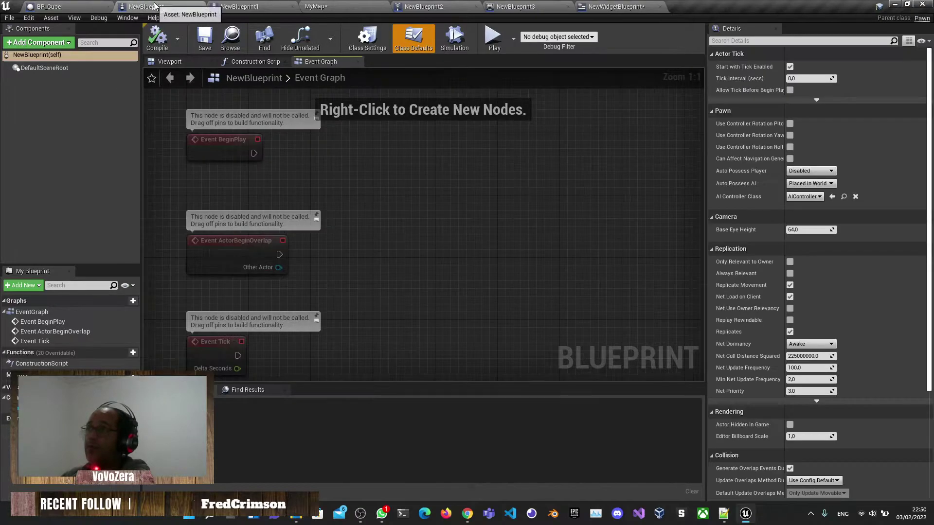
{"action": "left_click", "coordinate": [316, 7]}
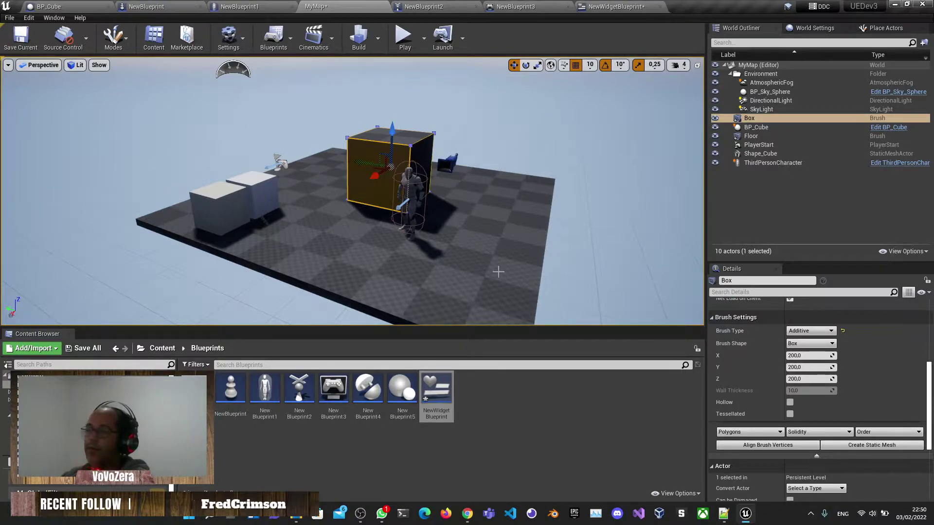
- Select Shape_Cube and BP_Cube in the level, then inspect NewBlueprint2's graph action list
{"action": "left_click", "coordinate": [231, 202]}
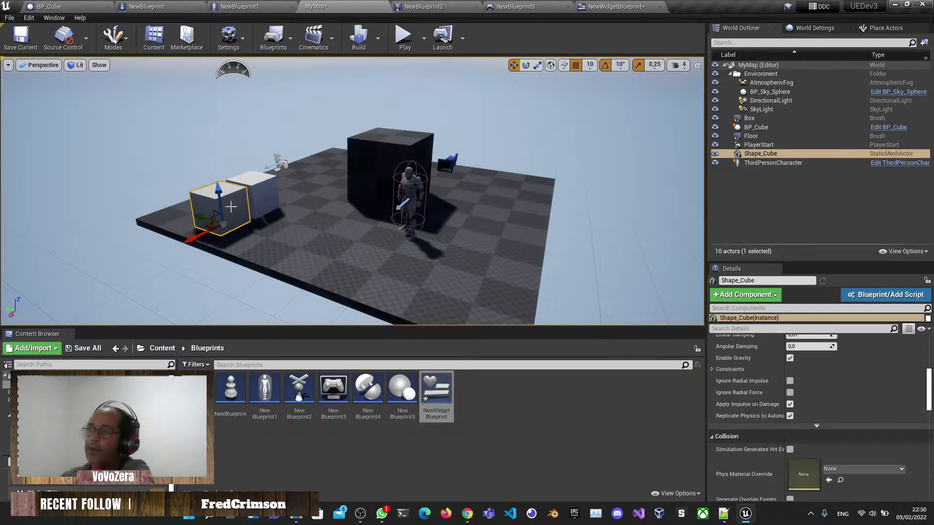
{"action": "left_click", "coordinate": [261, 199]}
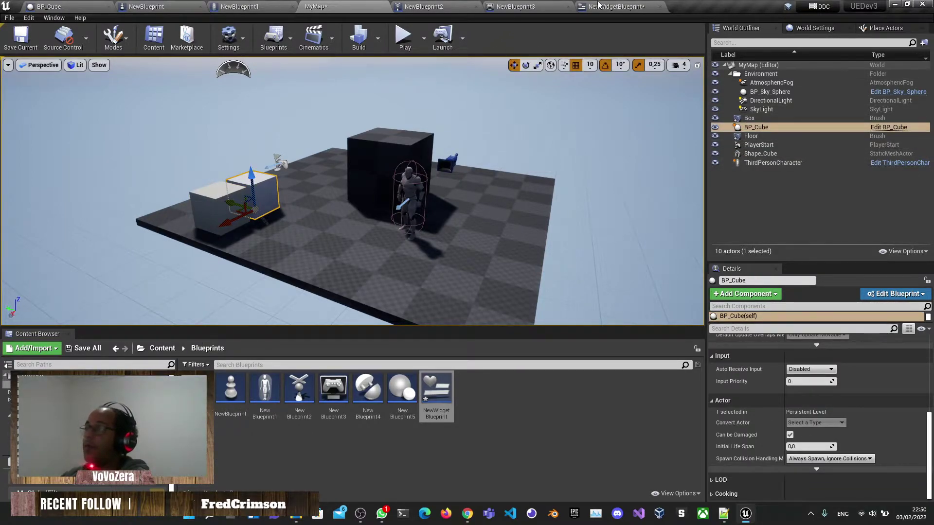
{"action": "left_click", "coordinate": [513, 6]}
{"action": "left_click", "coordinate": [428, 7]}
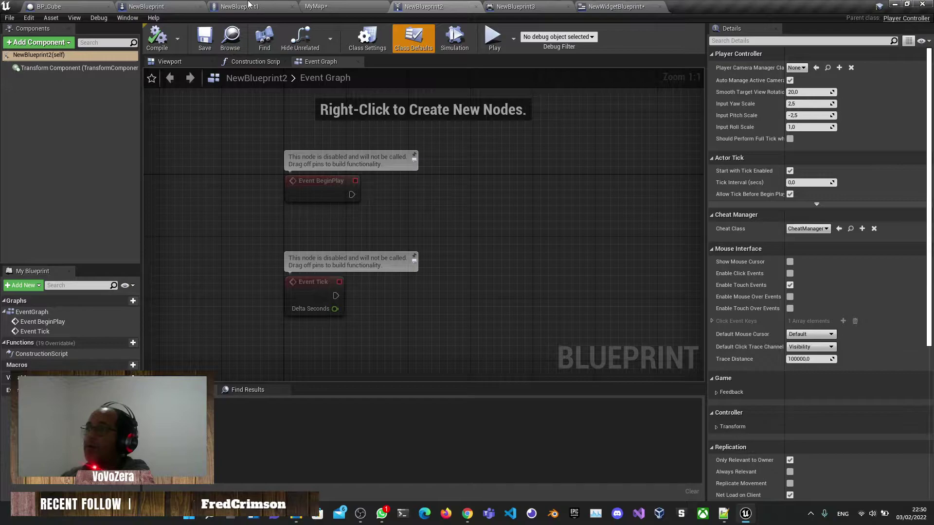
{"action": "right_click", "coordinate": [445, 182]}
{"action": "left_click", "coordinate": [340, 7]}
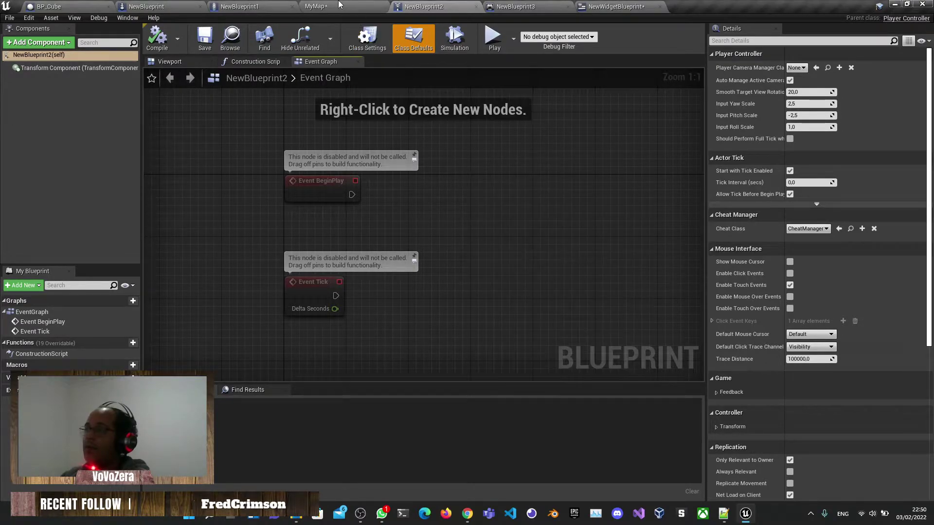
{"action": "left_click", "coordinate": [316, 7]}
- Inspect the node action lists in the NewBlueprint1 and NewBlueprint3 Event Graphs
{"action": "left_click", "coordinate": [238, 6]}
{"action": "right_click", "coordinate": [433, 165]}
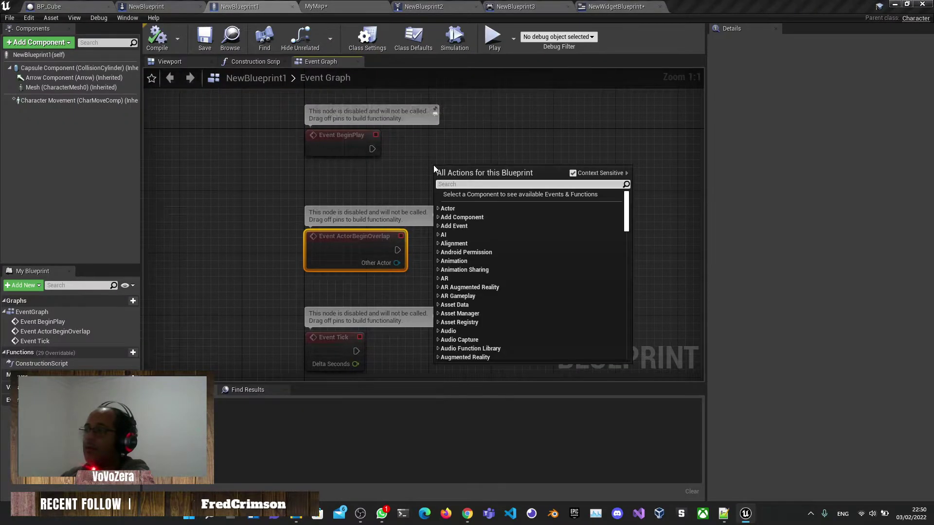
{"action": "left_click", "coordinate": [163, 6]}
{"action": "left_click", "coordinate": [516, 7]}
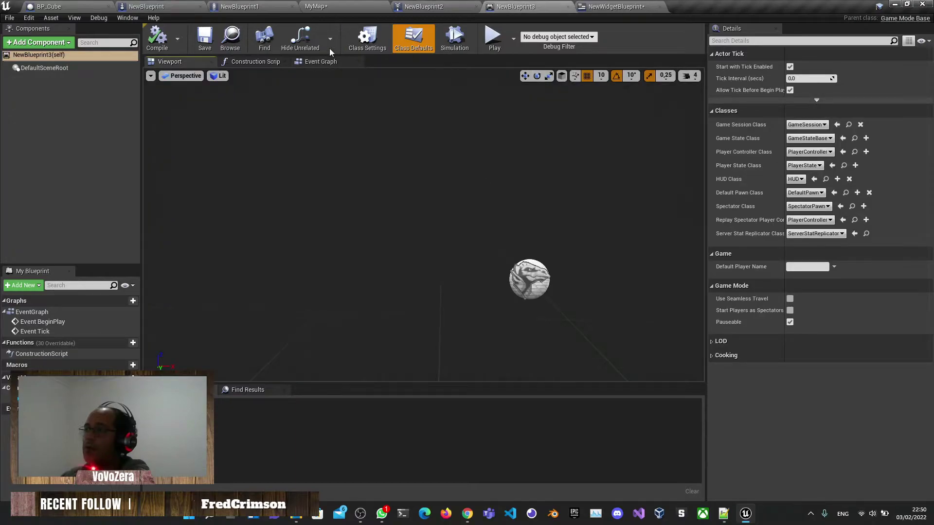
{"action": "left_click", "coordinate": [321, 61]}
{"action": "right_click", "coordinate": [517, 210]}
{"action": "left_click", "coordinate": [519, 187]}
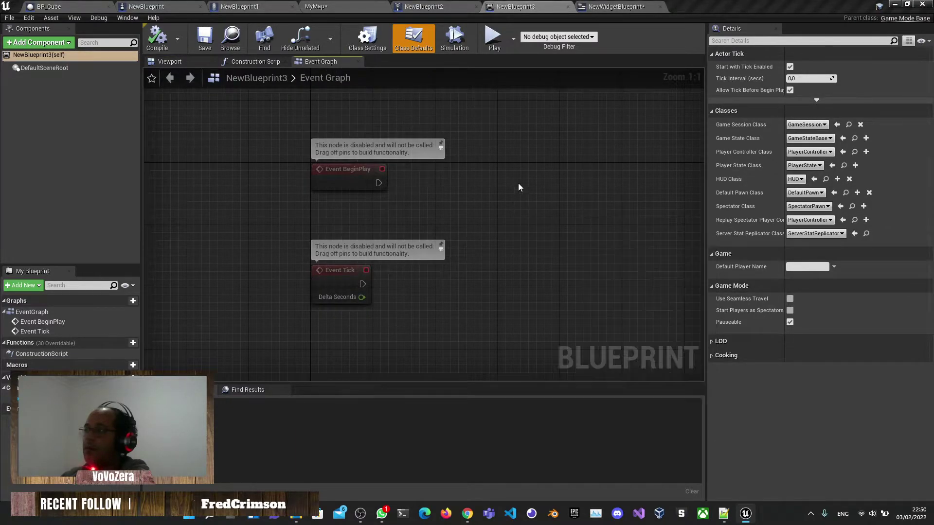
- Check the action lists in the widget and NewBlueprint graphs, then look over BP_Cube and return to MyMap
{"action": "left_click", "coordinate": [617, 7]}
{"action": "right_click", "coordinate": [491, 171]}
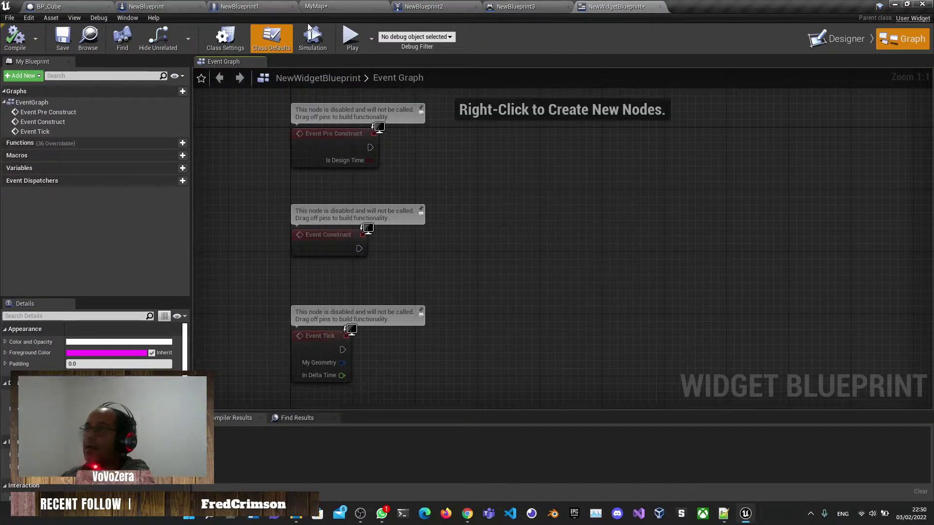
{"action": "left_click", "coordinate": [123, 5]}
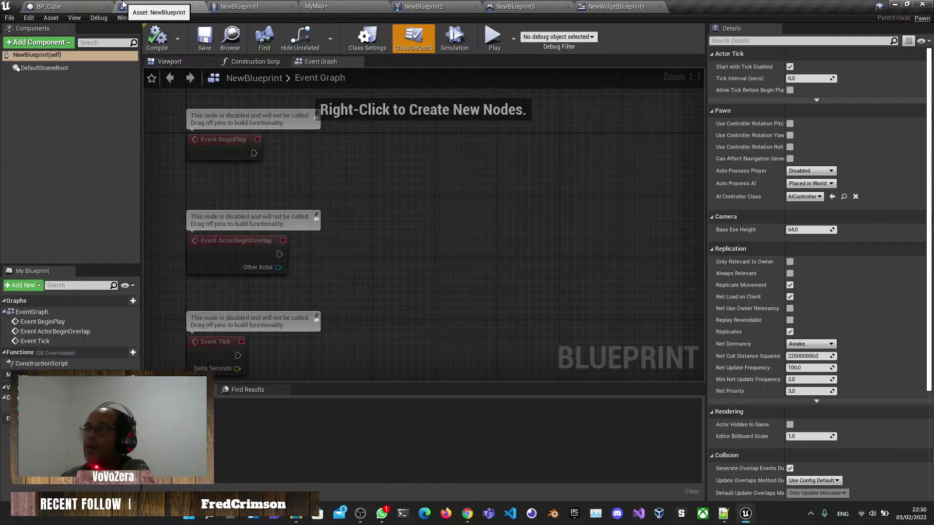
{"action": "right_click", "coordinate": [421, 175]}
{"action": "left_click", "coordinate": [401, 182]}
{"action": "left_click", "coordinate": [48, 7]}
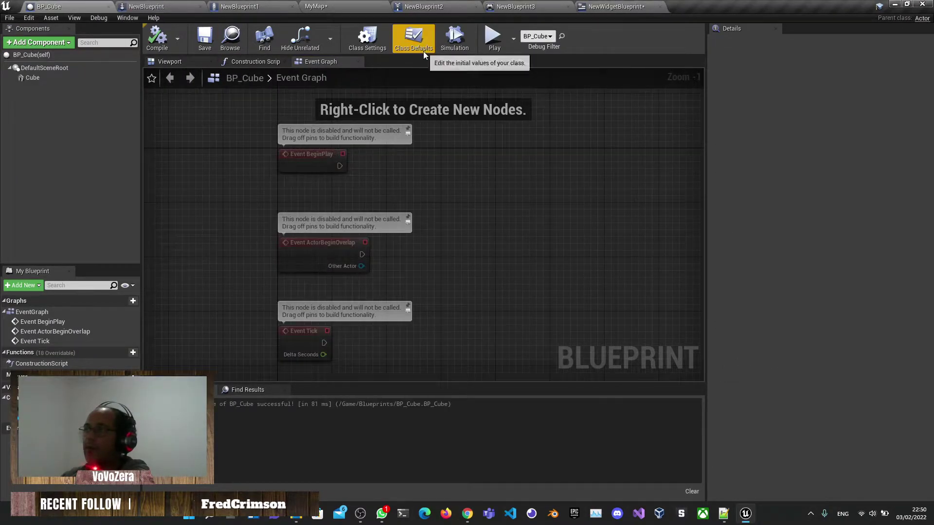
{"action": "left_click", "coordinate": [336, 5]}
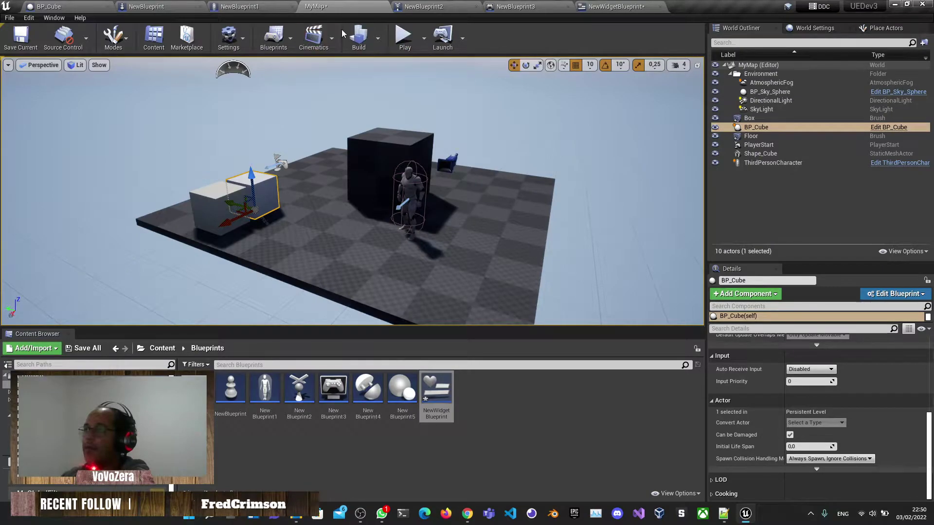
- Open the Level Blueprint from the Blueprints menu and place a BP_Cube reference node under Event BeginPlay
{"action": "left_click", "coordinate": [275, 36]}
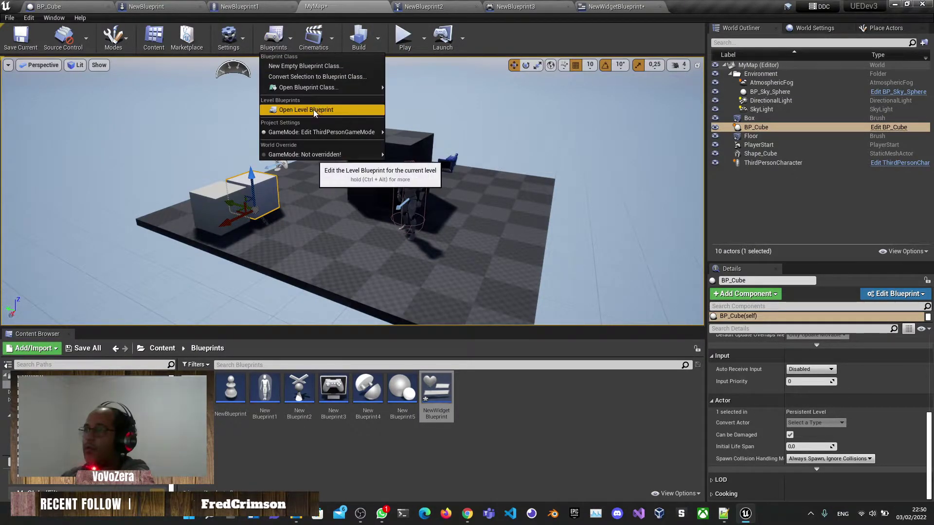
{"action": "left_click", "coordinate": [314, 110]}
{"action": "right_click_drag", "start_coordinate": [376, 266], "coordinate": [376, 189]}
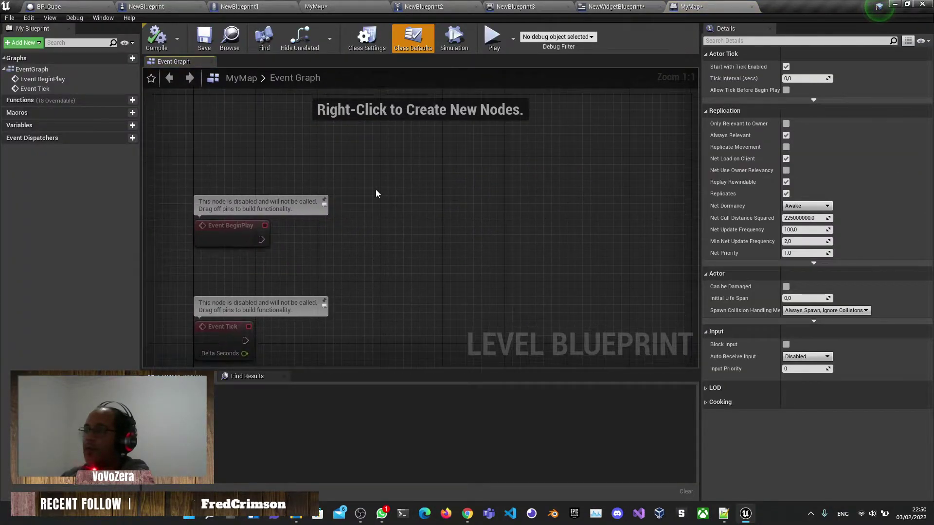
{"action": "right_click", "coordinate": [376, 188]}
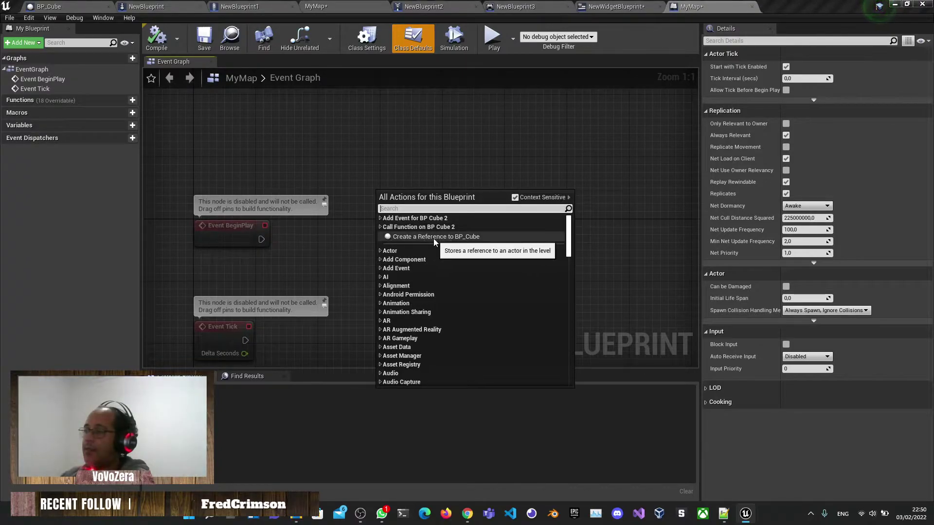
{"action": "left_click", "coordinate": [437, 237]}
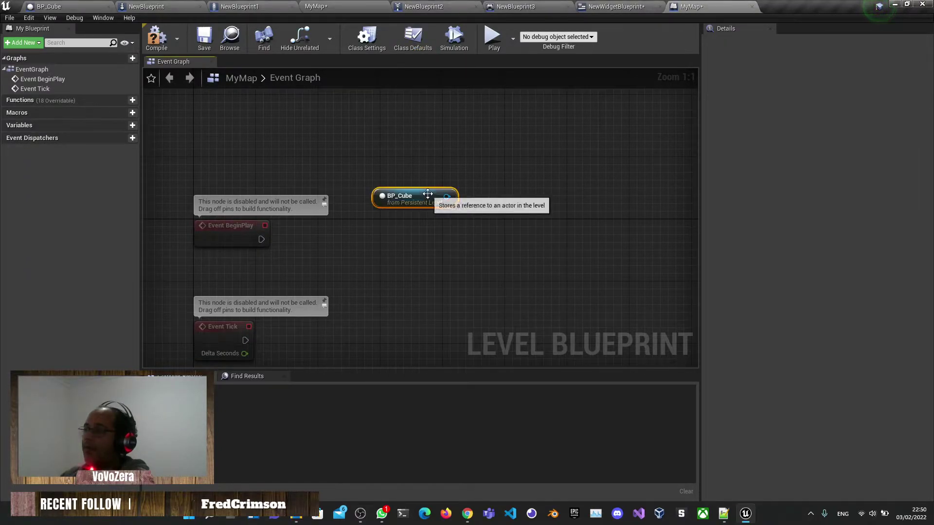
{"action": "left_click_drag", "start_coordinate": [433, 197], "coordinate": [308, 267]}
{"action": "left_click_drag", "start_coordinate": [360, 4], "coordinate": [44, 5]}
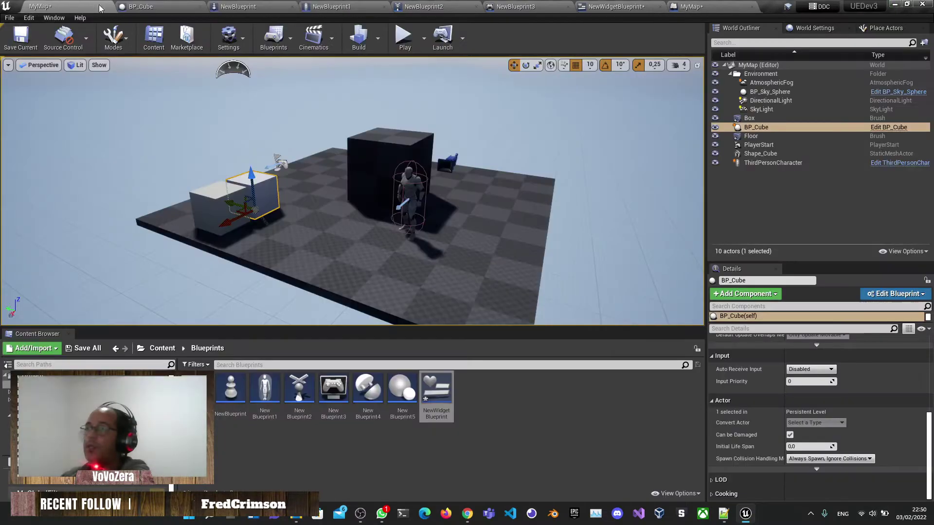
{"action": "left_click", "coordinate": [146, 7]}
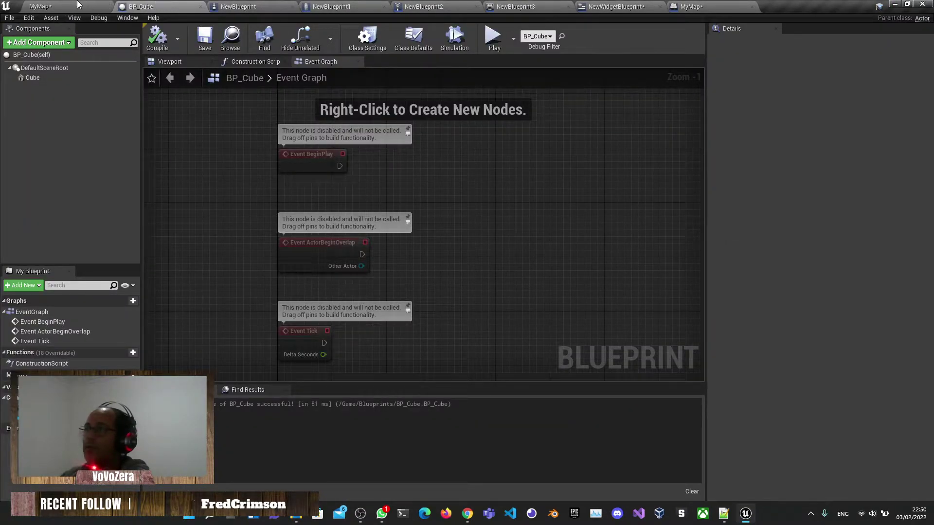
- Wire BeginPlay to Print String fed by BP_Cube's Get Display Name, then test it with Play
{"action": "left_click", "coordinate": [710, 6]}
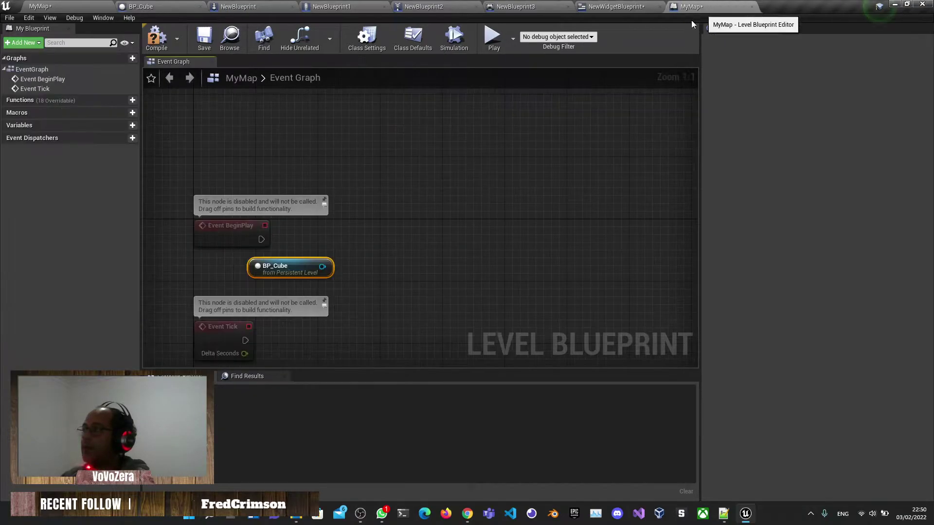
{"action": "left_click_drag", "start_coordinate": [309, 243], "coordinate": [246, 258]}
{"action": "left_click_drag", "start_coordinate": [276, 220], "coordinate": [497, 220]}
{"action": "type", "text": "print"}
{"action": "key", "text": "Return"}
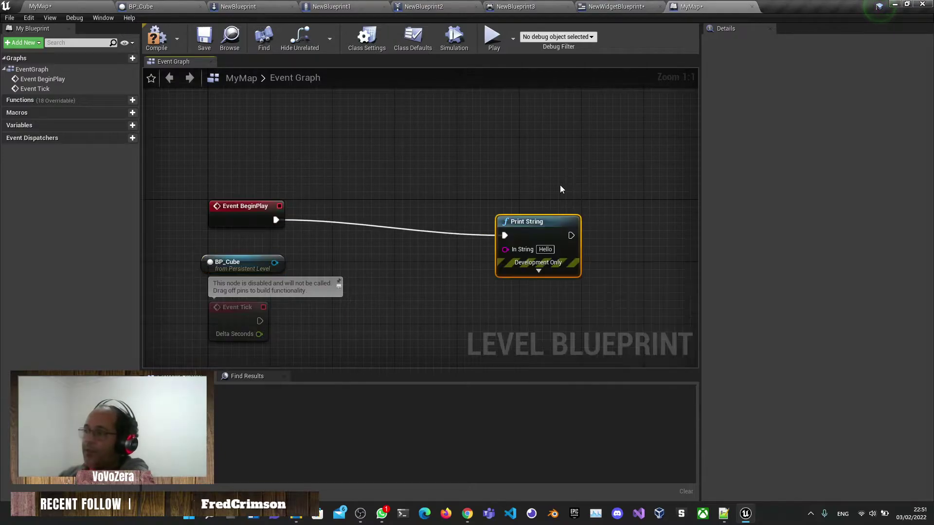
{"action": "left_click_drag", "start_coordinate": [274, 263], "coordinate": [506, 249]}
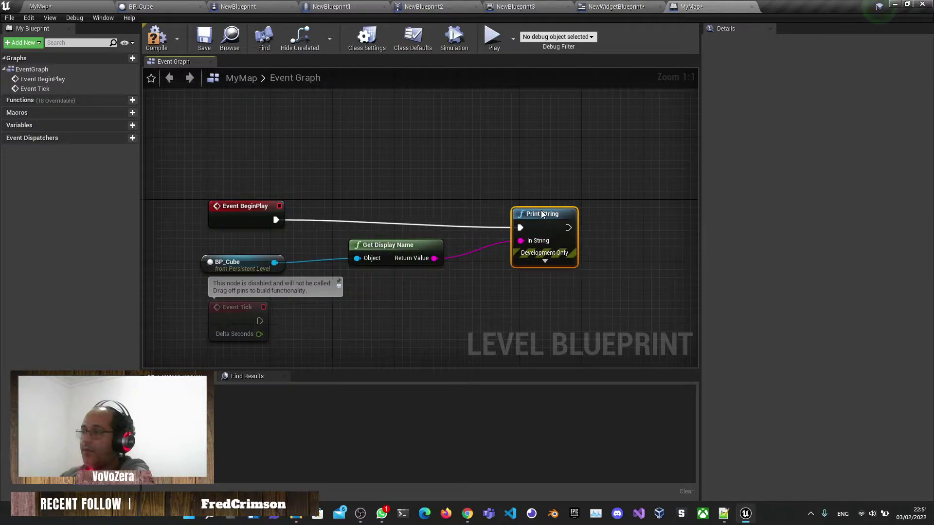
{"action": "left_click", "coordinate": [494, 38]}
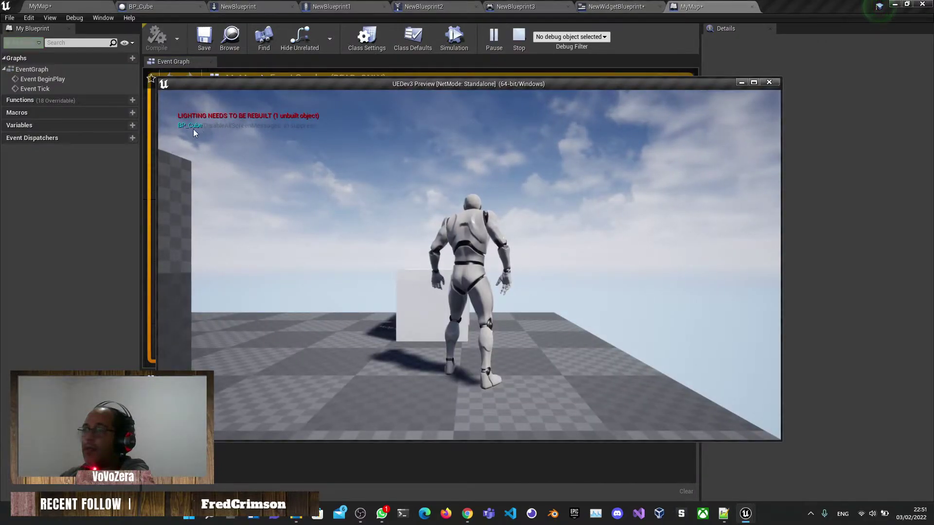
{"action": "left_click", "coordinate": [769, 82]}
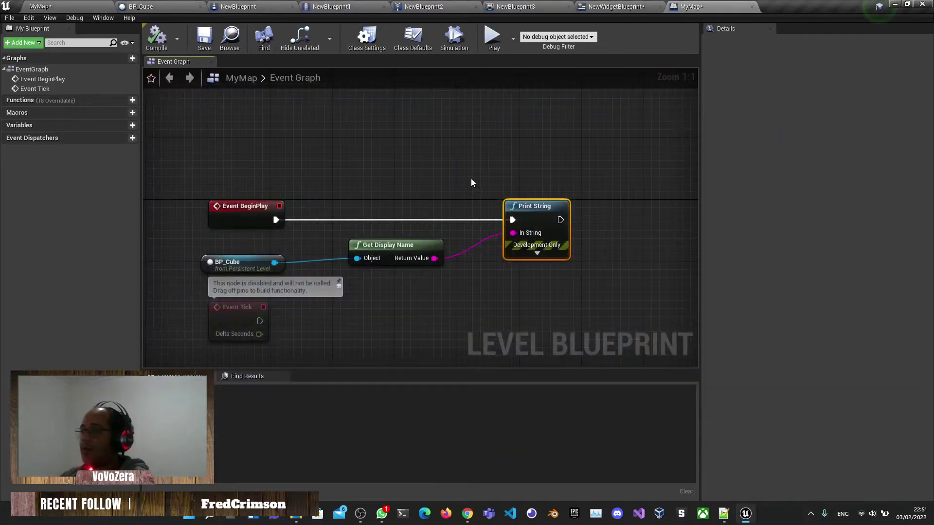
- Delete the Print String, Get Display Name and BP_Cube nodes and close the Level Blueprint window
{"action": "key", "text": "Delete"}
{"action": "left_click", "coordinate": [243, 265]}
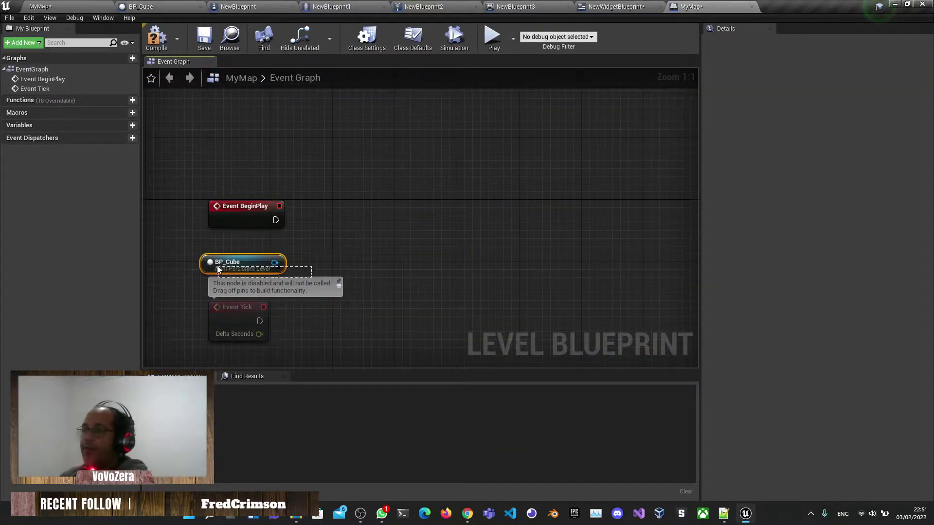
{"action": "key", "text": "Delete"}
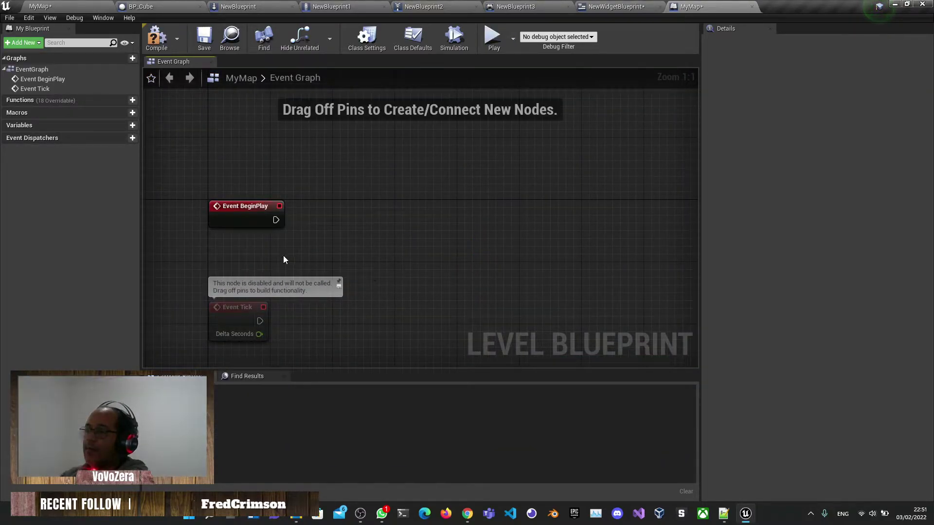
{"action": "left_click", "coordinate": [9, 6]}
{"action": "left_click", "coordinate": [24, 72]}
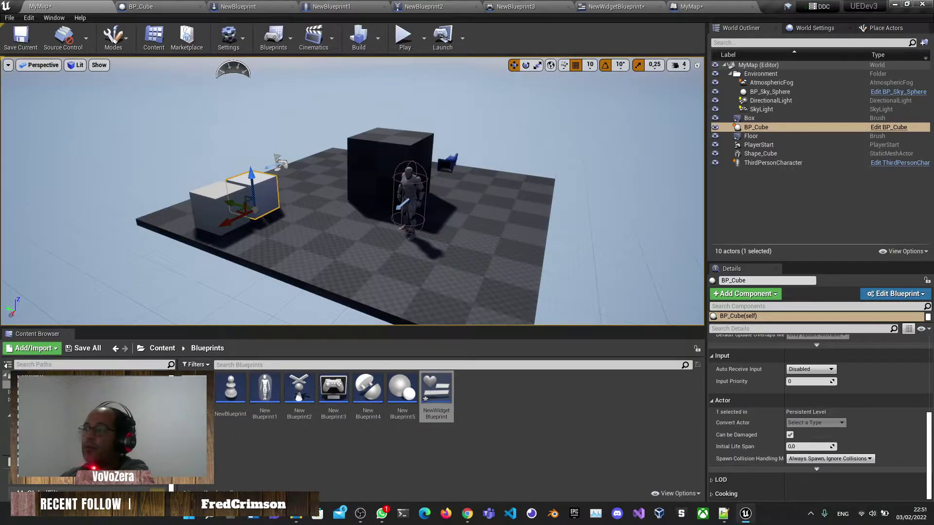
- Select the Box brush and BP_Cube in the level and view the Box's Level Blueprint actions
{"action": "left_click", "coordinate": [347, 181]}
{"action": "left_click", "coordinate": [262, 194]}
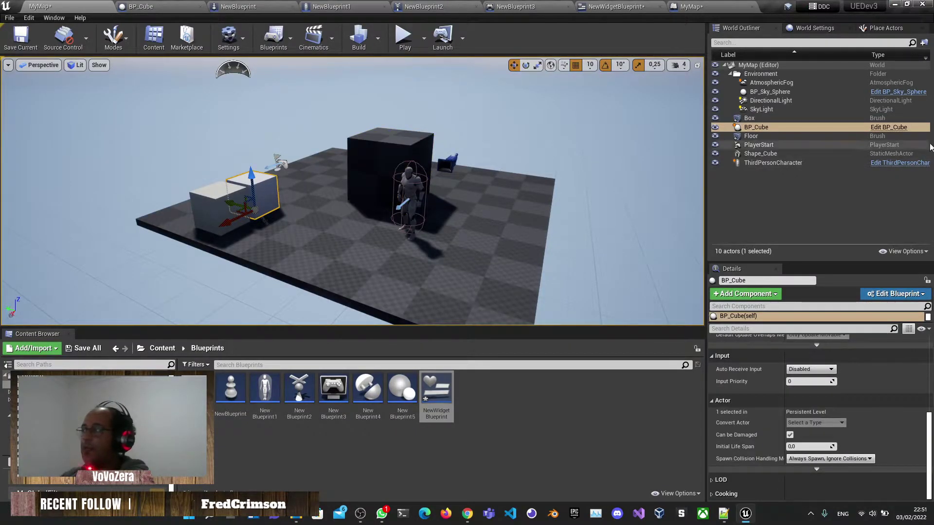
{"action": "left_click", "coordinate": [750, 118]}
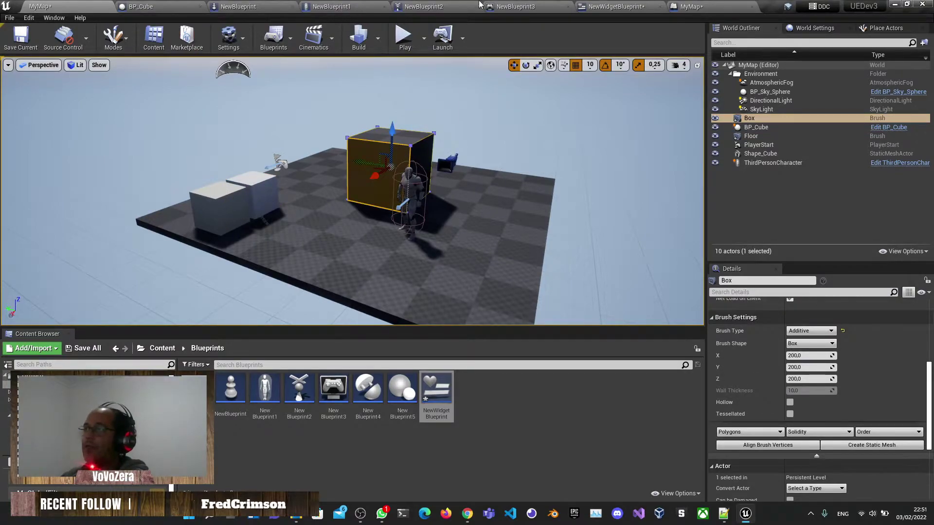
{"action": "left_click", "coordinate": [691, 7]}
{"action": "right_click", "coordinate": [374, 164]}
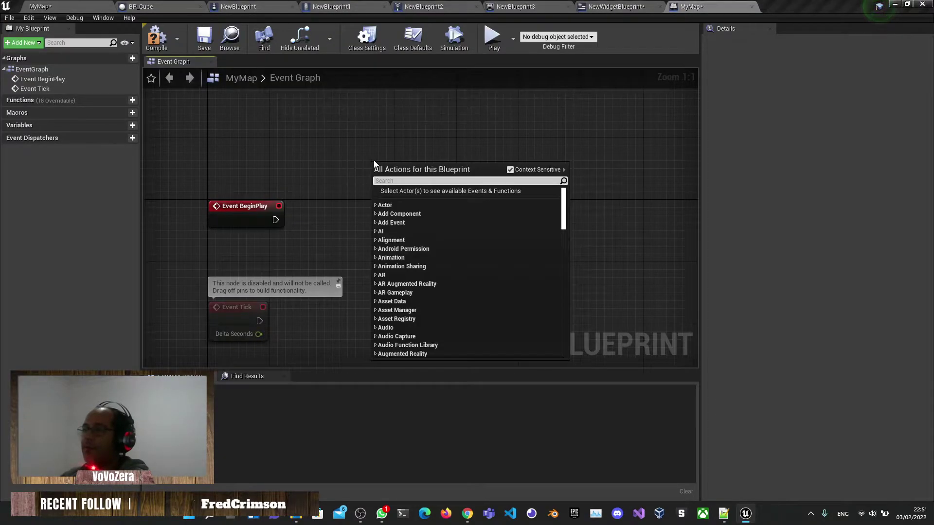
{"action": "left_click", "coordinate": [40, 6]}
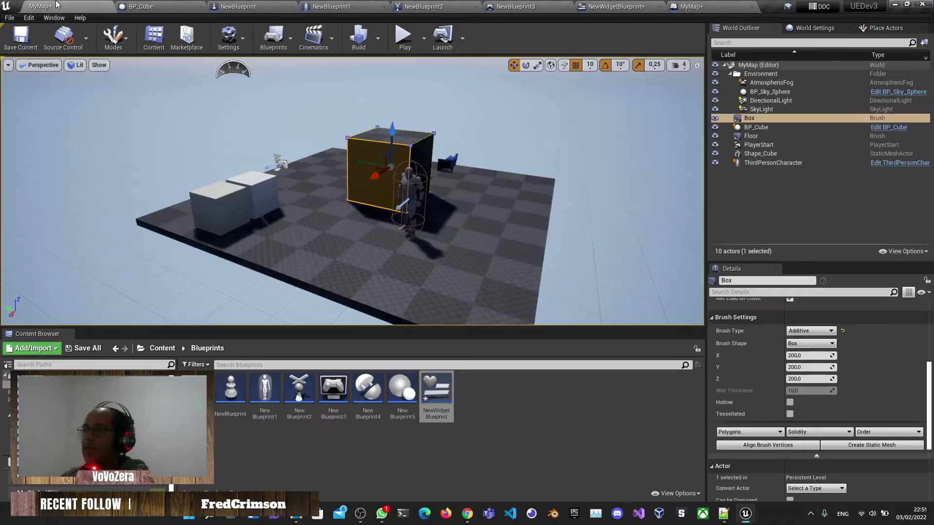
- Select ThirdPersonCharacter, view its Level Blueprint actions, then tilt the viewport and clear the Content Browser selection
{"action": "left_click", "coordinate": [410, 206]}
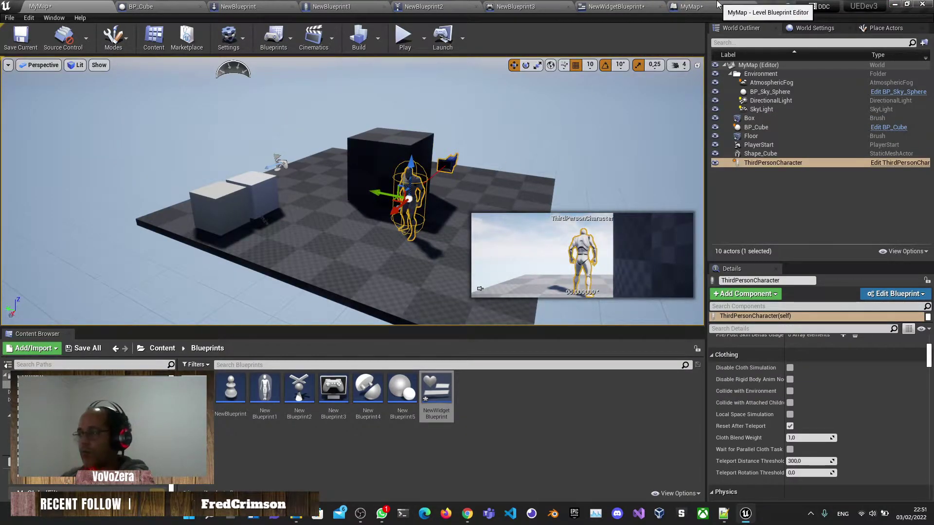
{"action": "left_click", "coordinate": [716, 5]}
{"action": "right_click", "coordinate": [430, 174]}
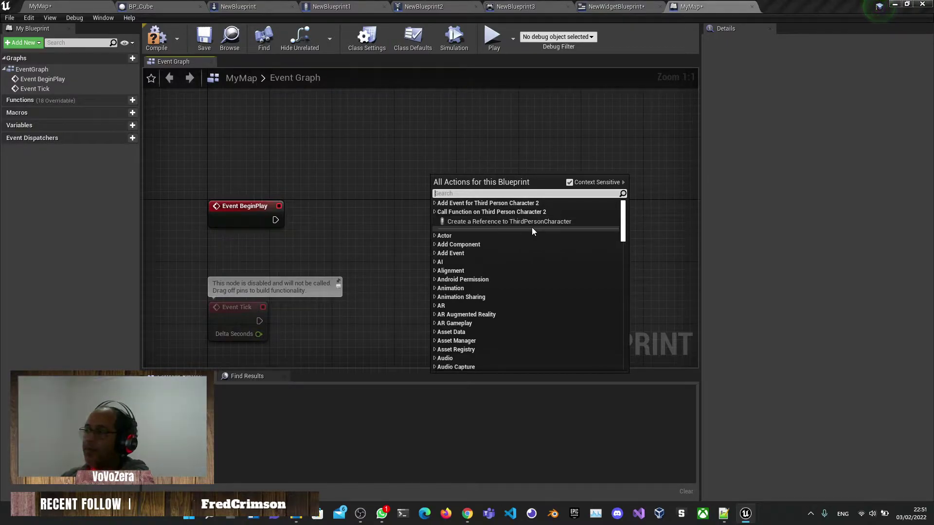
{"action": "key", "text": "Escape"}
{"action": "left_click", "coordinate": [39, 7]}
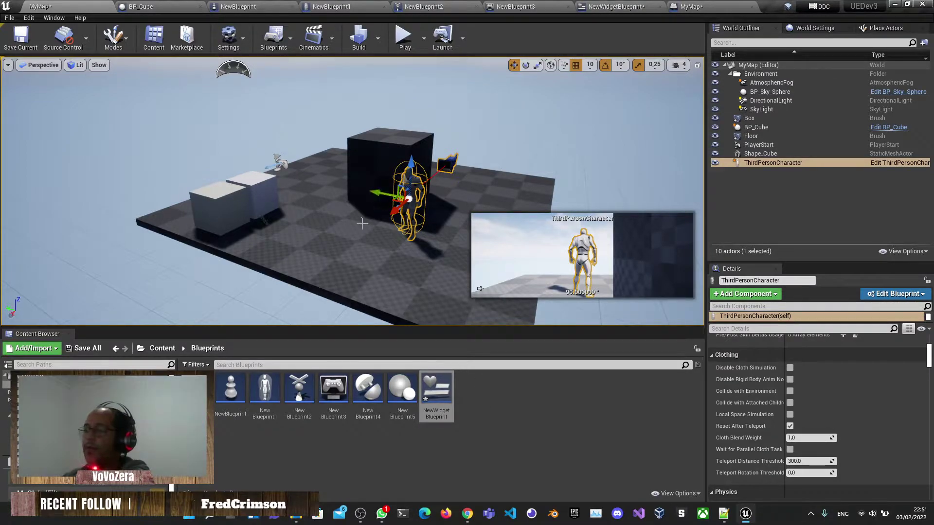
{"action": "right_click_drag", "start_coordinate": [362, 223], "coordinate": [337, 228]}
{"action": "left_click", "coordinate": [543, 438]}
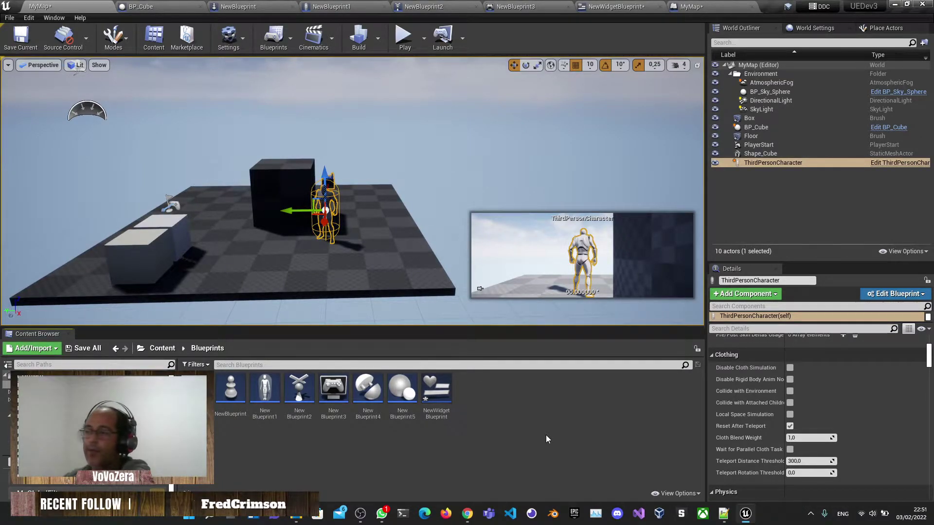
- Create a new Blueprint Interface asset, NewInterface, in the Blueprints folder
{"action": "right_click", "coordinate": [388, 451]}
{"action": "mouse_move", "coordinate": [445, 349]}
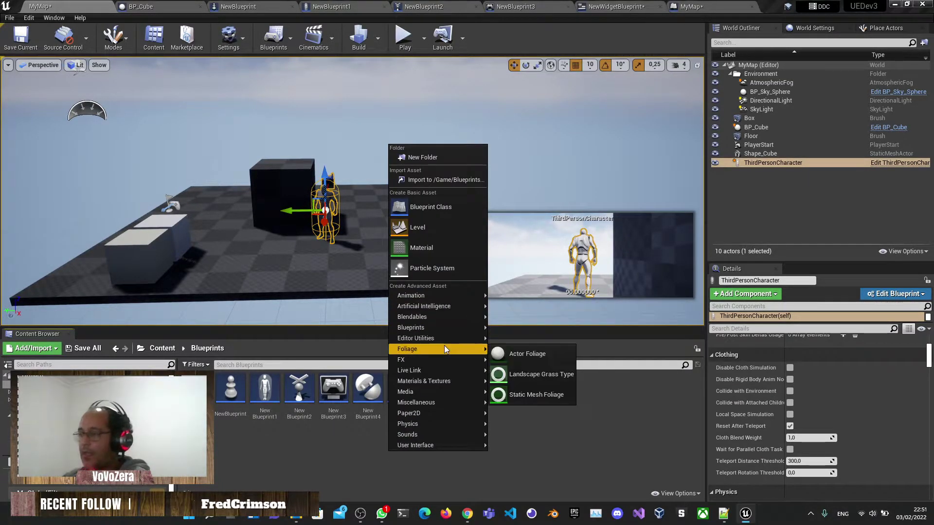
{"action": "mouse_move", "coordinate": [420, 392]}
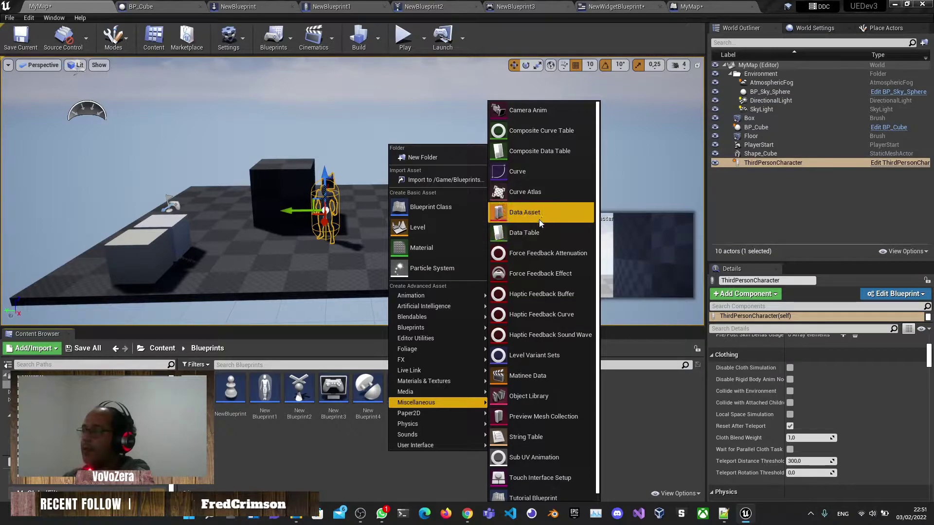
{"action": "left_click", "coordinate": [381, 453]}
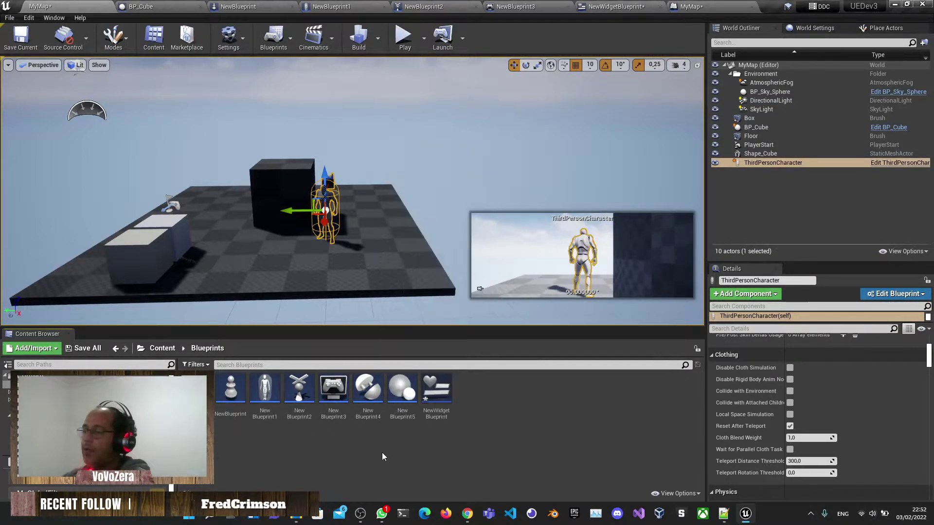
{"action": "right_click", "coordinate": [382, 452]}
{"action": "mouse_move", "coordinate": [426, 327]}
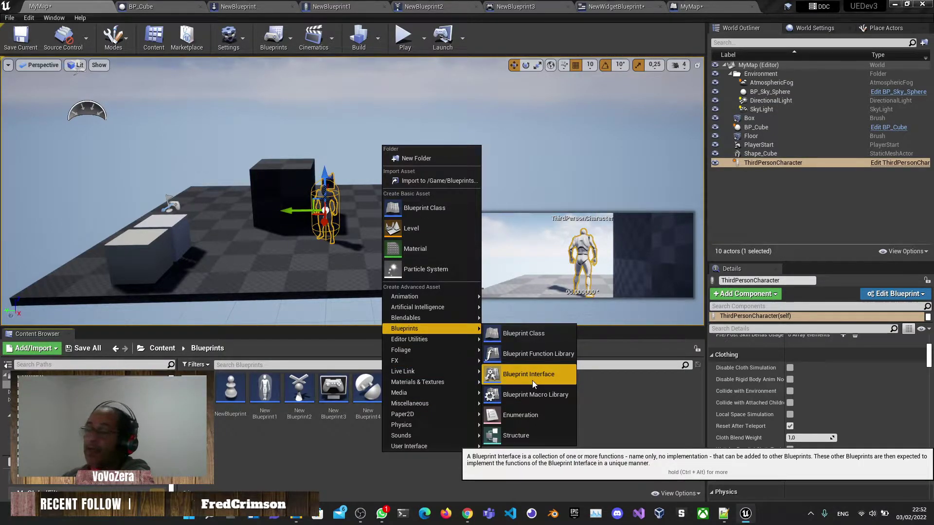
{"action": "left_click", "coordinate": [532, 375]}
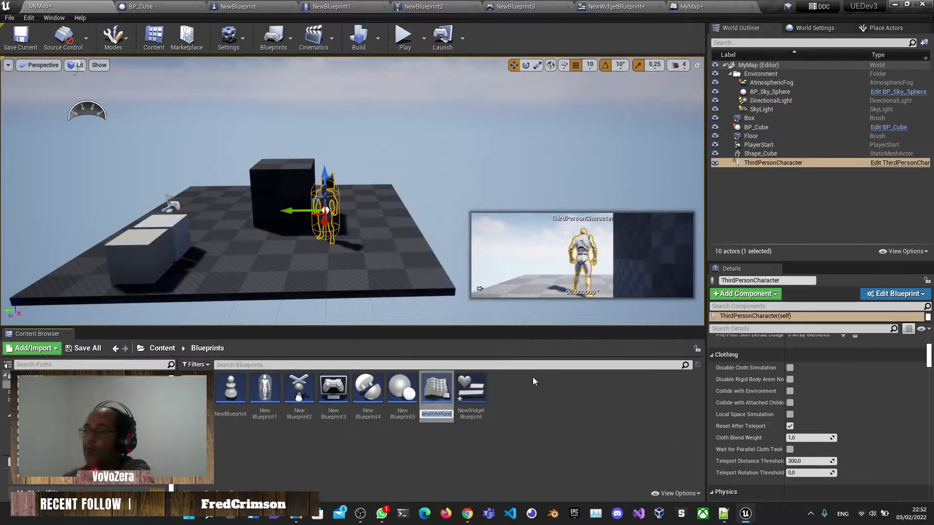
- Open NewInterface to inspect its default NewFunction_0, then bring up BP_Cube's Event Graph
{"action": "double_click", "coordinate": [436, 390]}
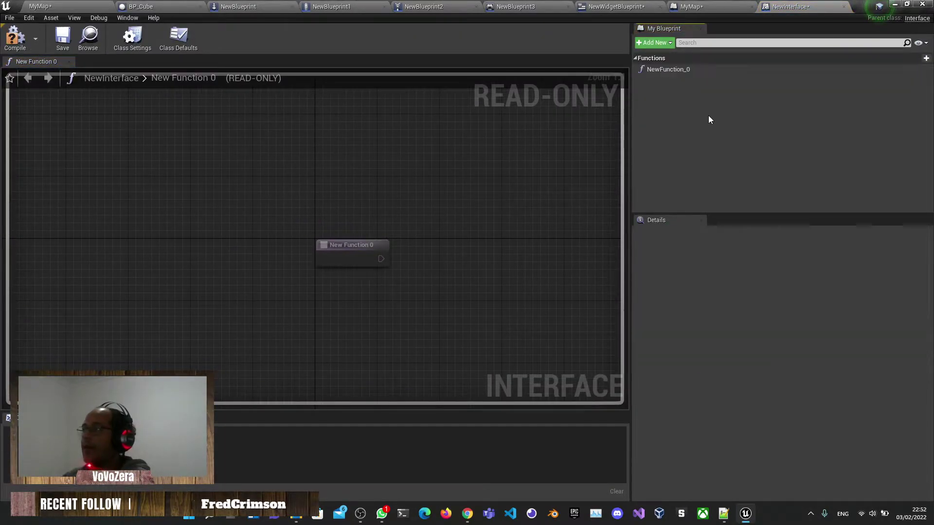
{"action": "left_click", "coordinate": [668, 69]}
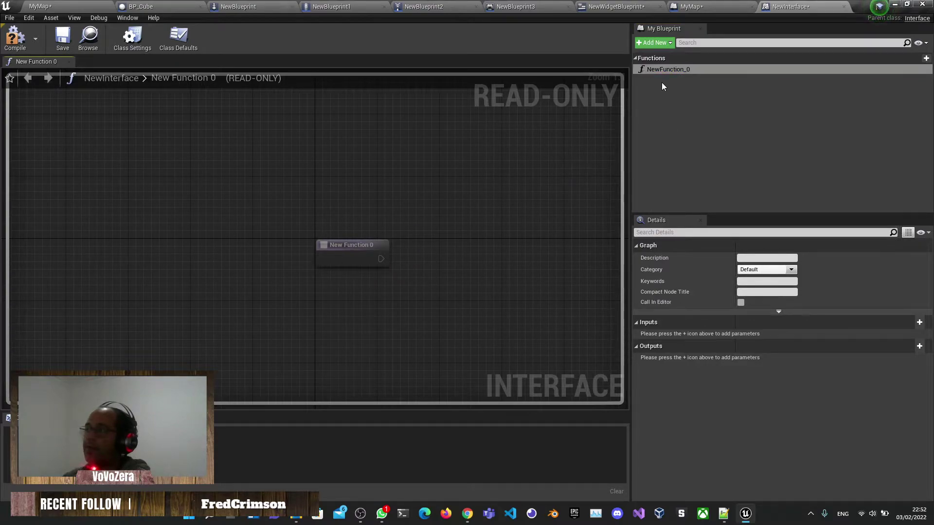
{"action": "left_click", "coordinate": [63, 5]}
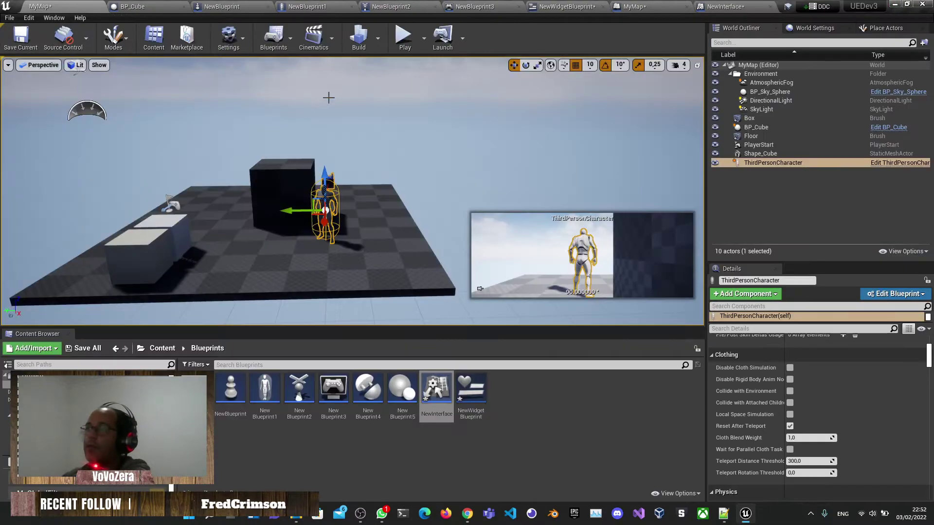
{"action": "left_click", "coordinate": [146, 6]}
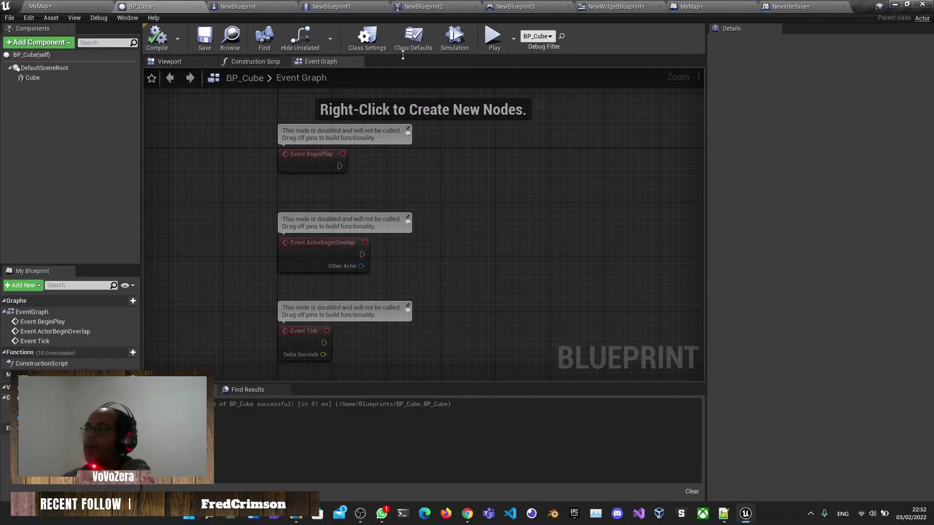
- Show BP_Cube's Class Settings, briefly checking the content browser in the level editor
{"action": "left_click", "coordinate": [367, 39]}
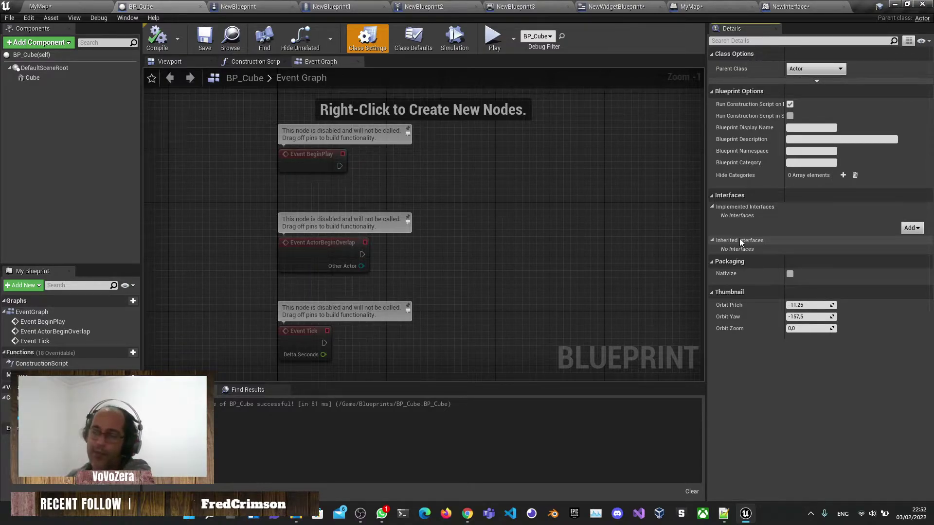
{"action": "right_click_drag", "start_coordinate": [666, 248], "coordinate": [464, 201]}
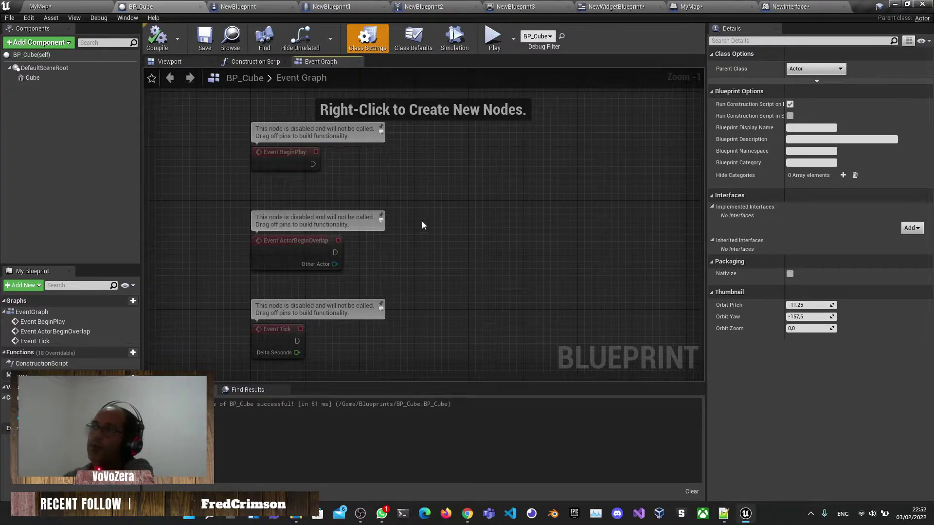
{"action": "key", "text": "alt+Tab"}
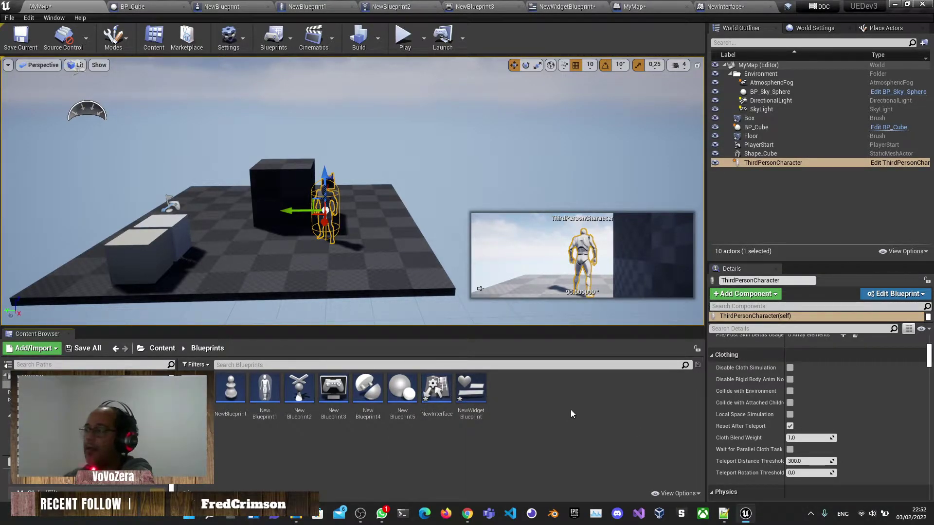
{"action": "right_click", "coordinate": [571, 409]}
{"action": "left_click", "coordinate": [544, 418]}
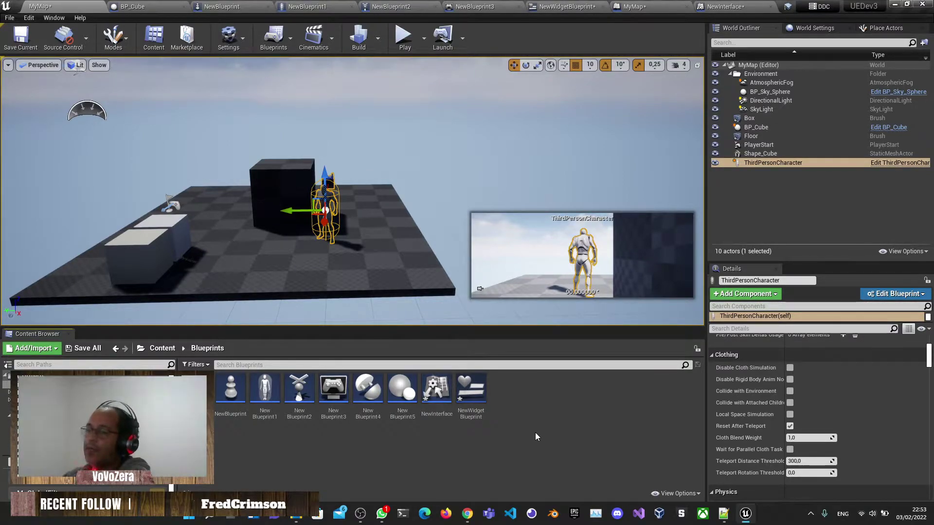
- Add NewInterface to BP_Cube's implemented interfaces via an 'interface' search, then return to MyMap
{"action": "left_click", "coordinate": [888, 127]}
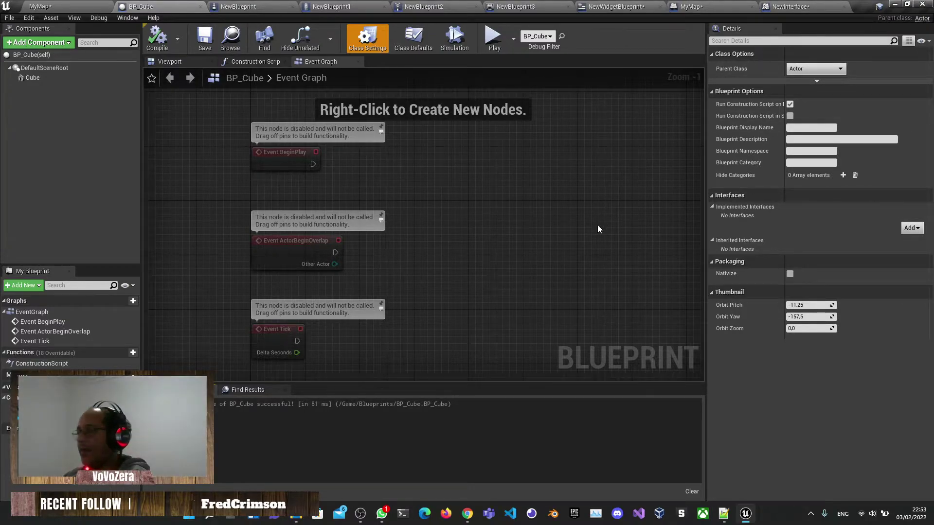
{"action": "right_click_drag", "start_coordinate": [598, 229], "coordinate": [546, 219]}
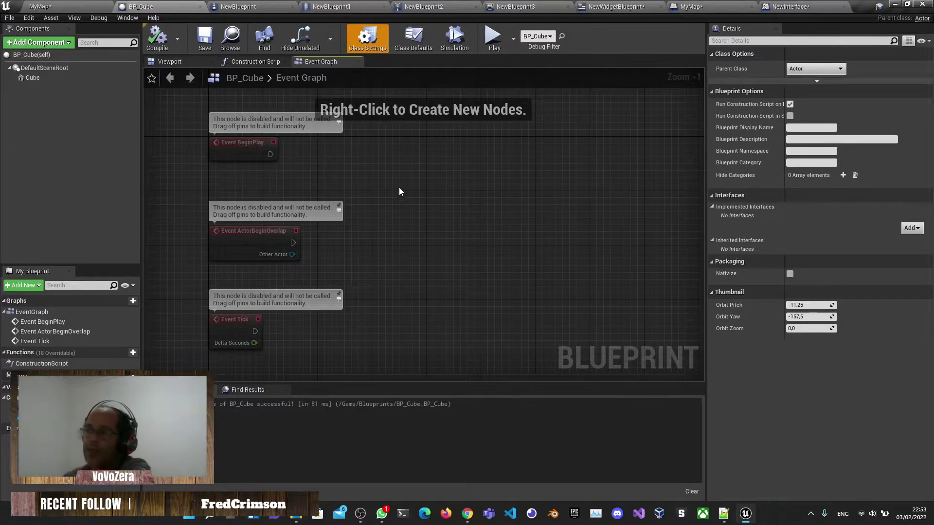
{"action": "left_click", "coordinate": [908, 227]}
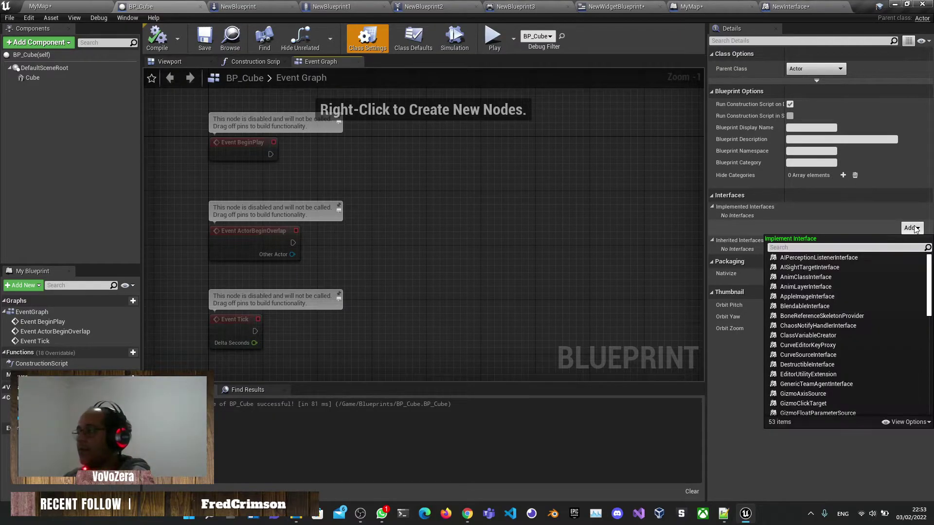
{"action": "scroll", "coordinate": [823, 334], "scroll_direction": "down", "scroll_amount": 3}
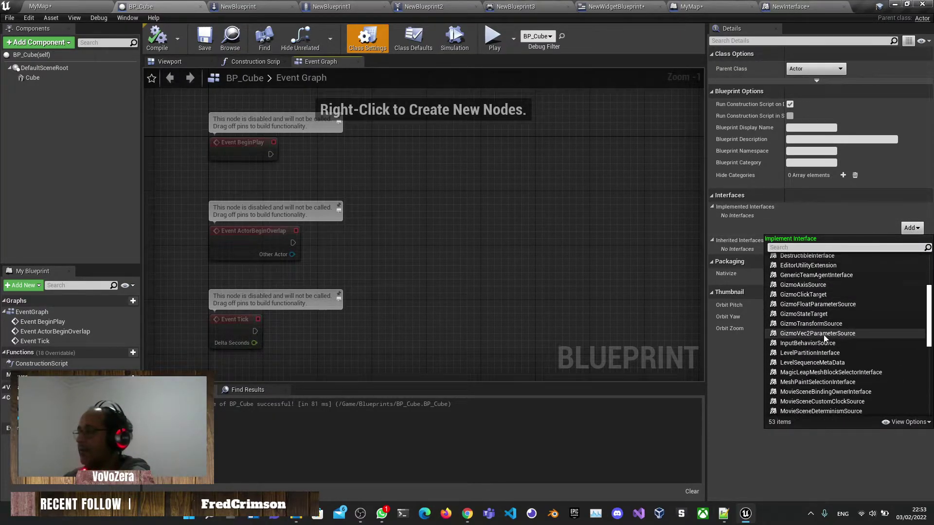
{"action": "type", "text": "iont"}
{"action": "key", "text": "BackSpace"}
{"action": "key", "text": "BackSpace"}
{"action": "key", "text": "BackSpace"}
{"action": "key", "text": "BackSpace"}
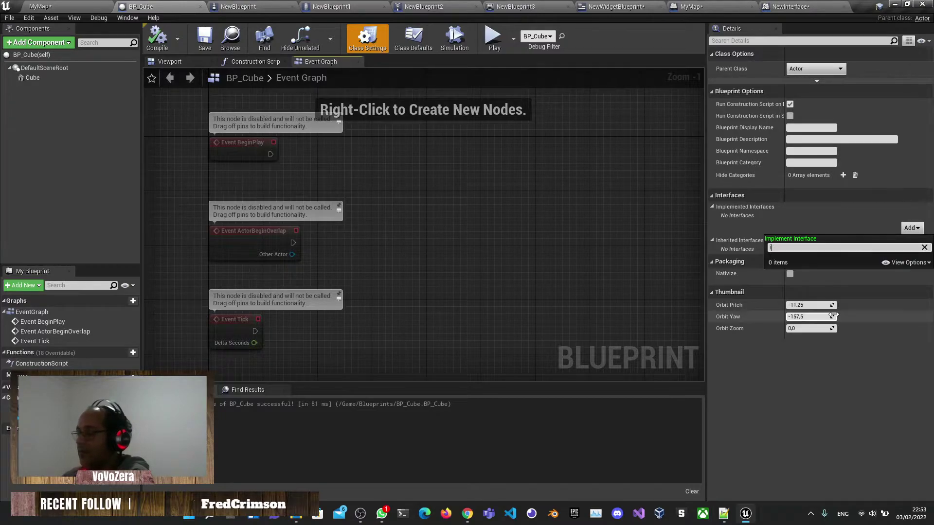
{"action": "type", "text": "interface"}
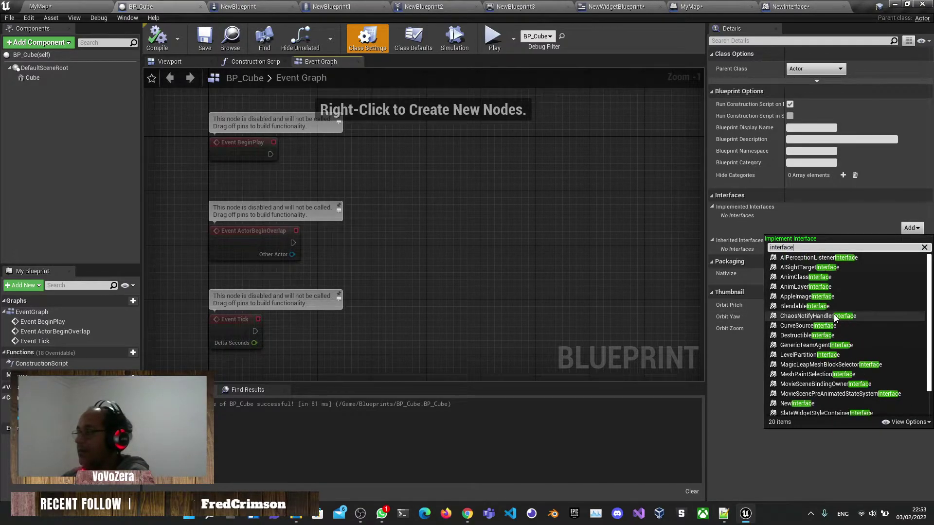
{"action": "scroll", "coordinate": [881, 300], "scroll_direction": "down", "scroll_amount": 2}
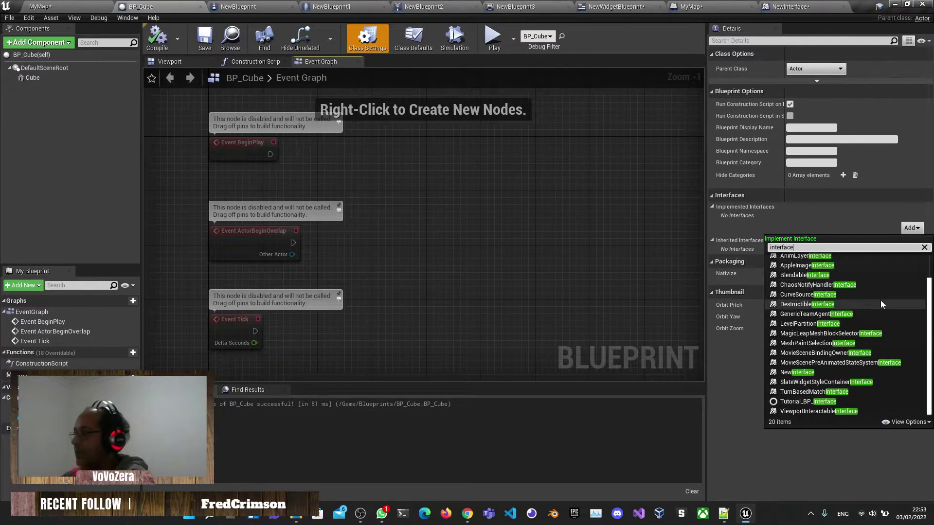
{"action": "left_click", "coordinate": [788, 373]}
{"action": "left_click", "coordinate": [49, 5]}
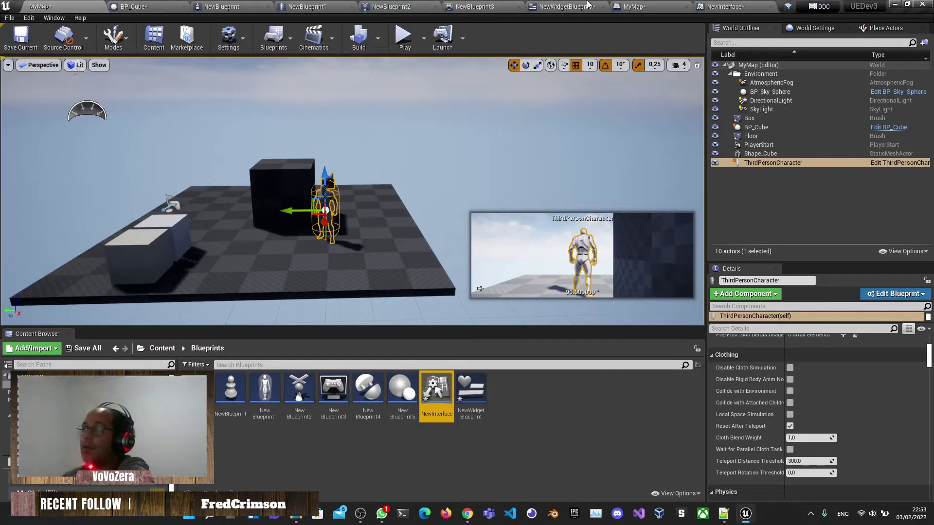
- Rename NewInterface's function NewFunction_0 to MyFunctionOnInterface
{"action": "left_click", "coordinate": [715, 5]}
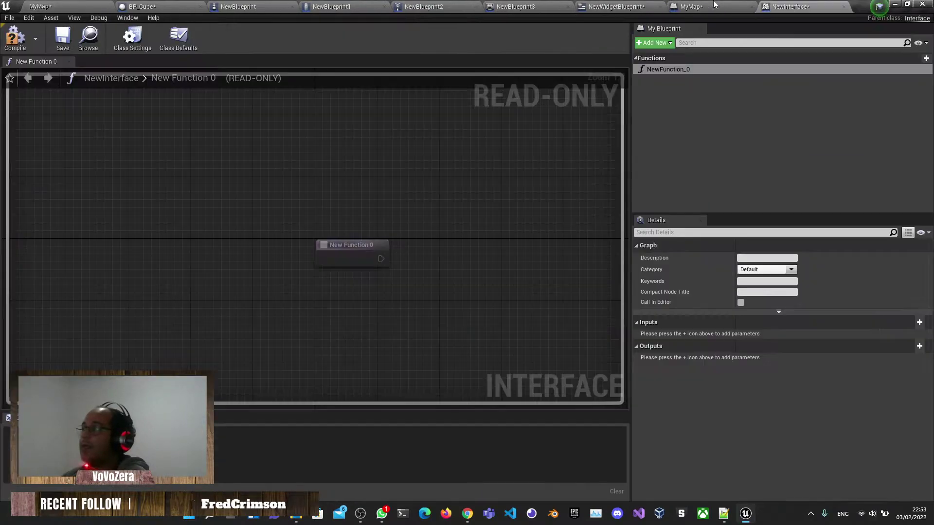
{"action": "left_click", "coordinate": [666, 68]}
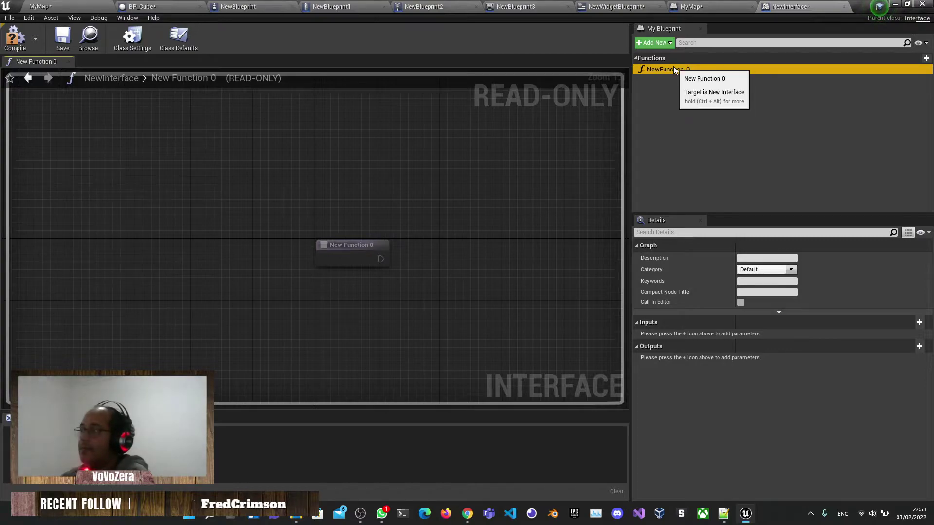
{"action": "key", "text": "F2"}
{"action": "type", "text": "MyFunct"}
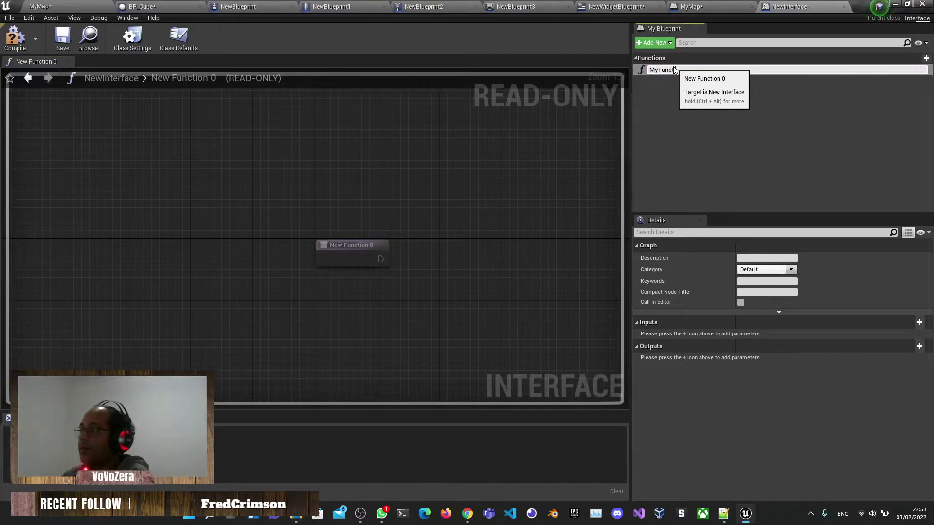
{"action": "type", "text": "ionOnInterface"}
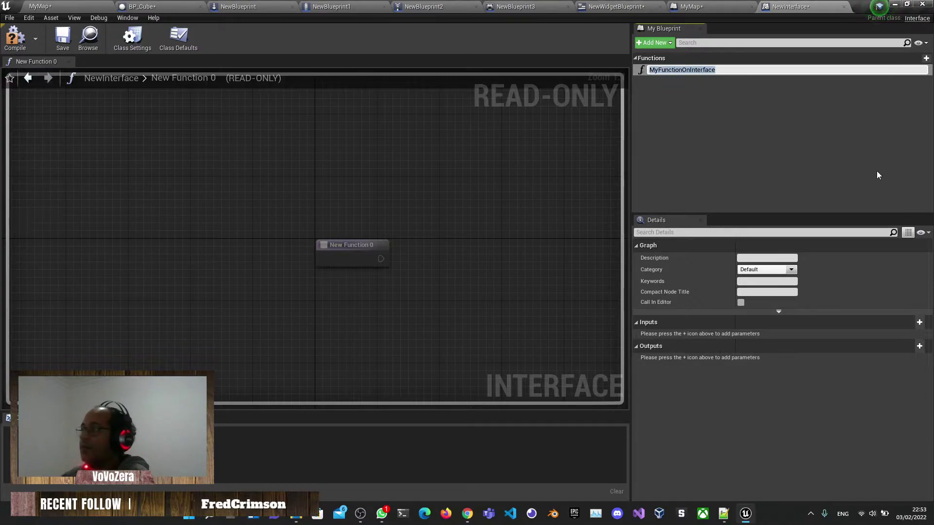
{"action": "key", "text": "Return"}
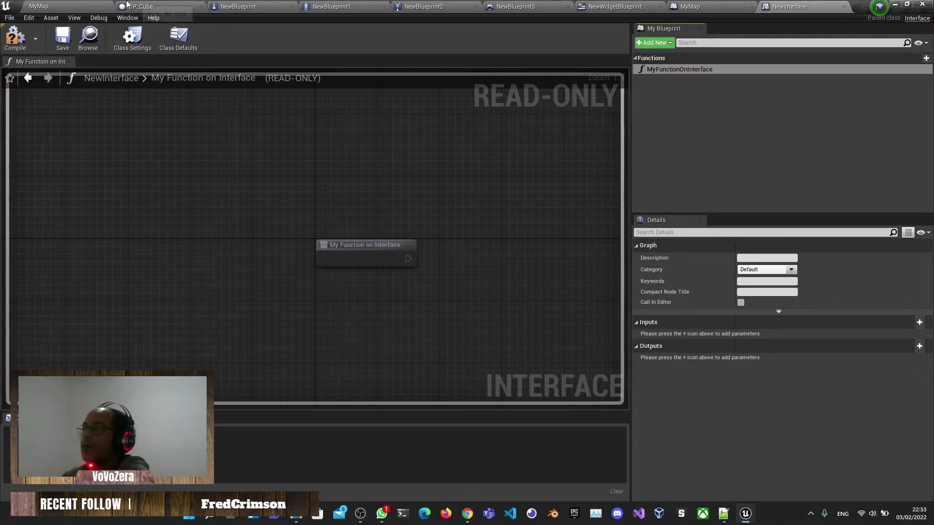
- In BP_Cube, show inherited variables and compile the blueprint
{"action": "left_click", "coordinate": [141, 6]}
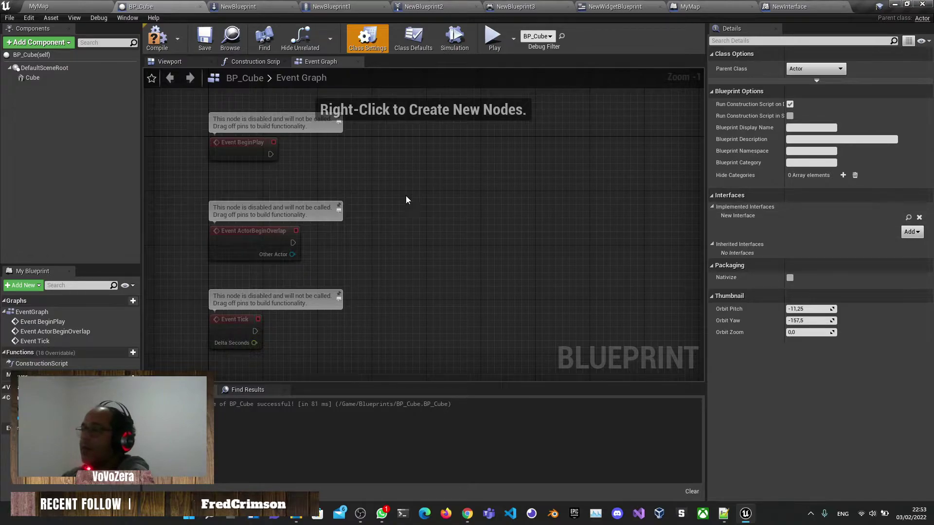
{"action": "right_click_drag", "start_coordinate": [406, 198], "coordinate": [412, 212]}
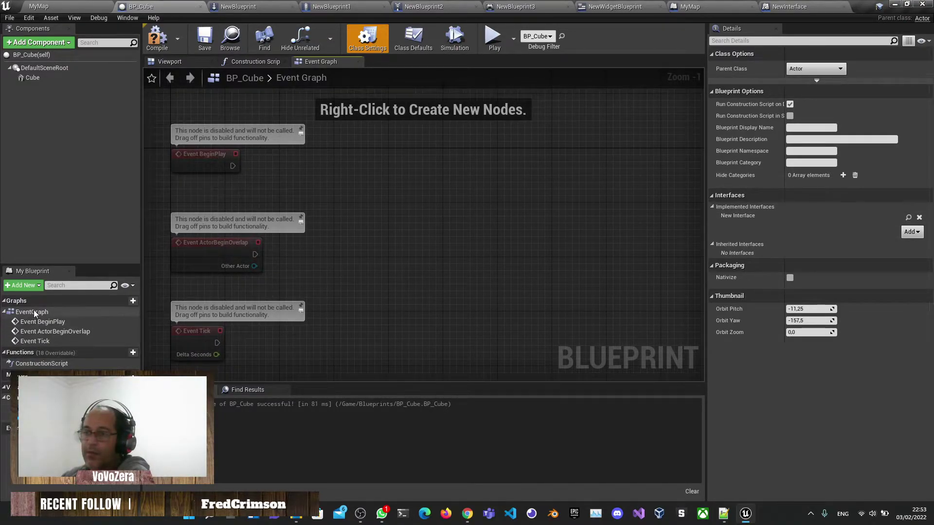
{"action": "left_click", "coordinate": [130, 286]}
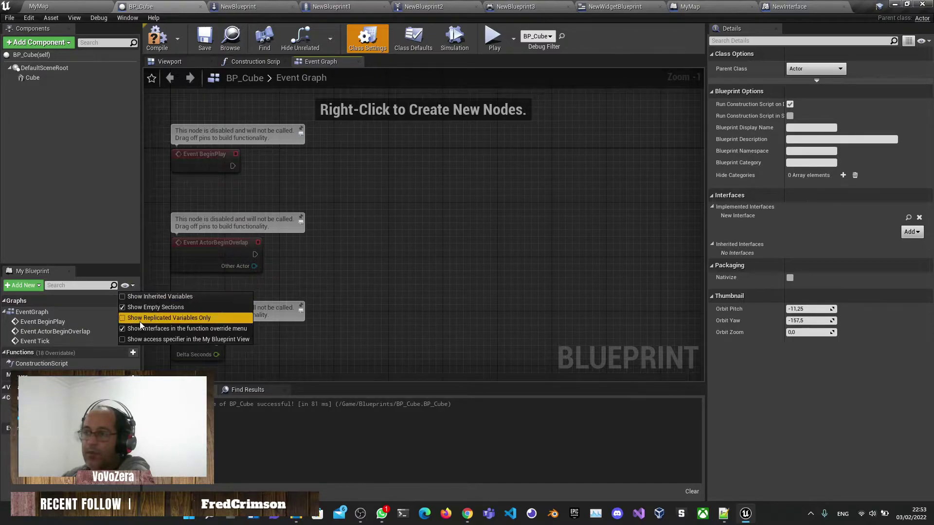
{"action": "left_click", "coordinate": [164, 298]}
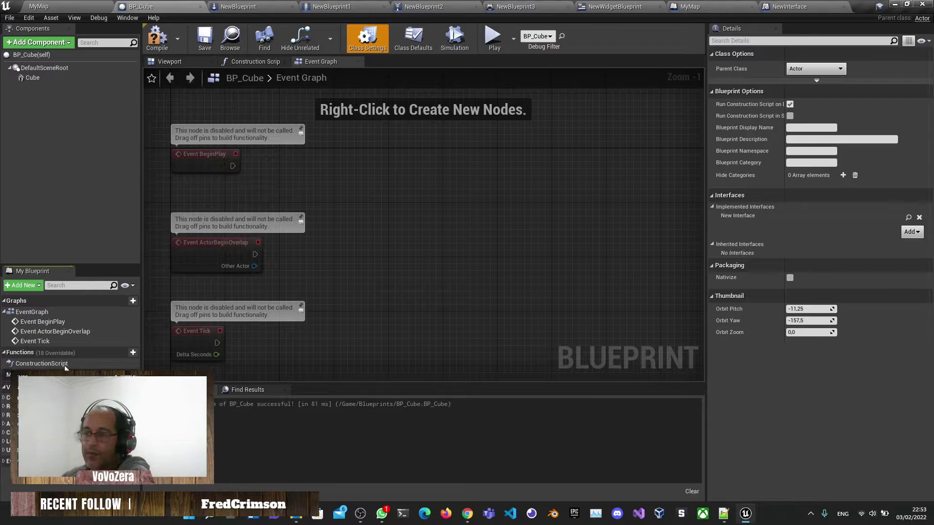
{"action": "left_click", "coordinate": [157, 39]}
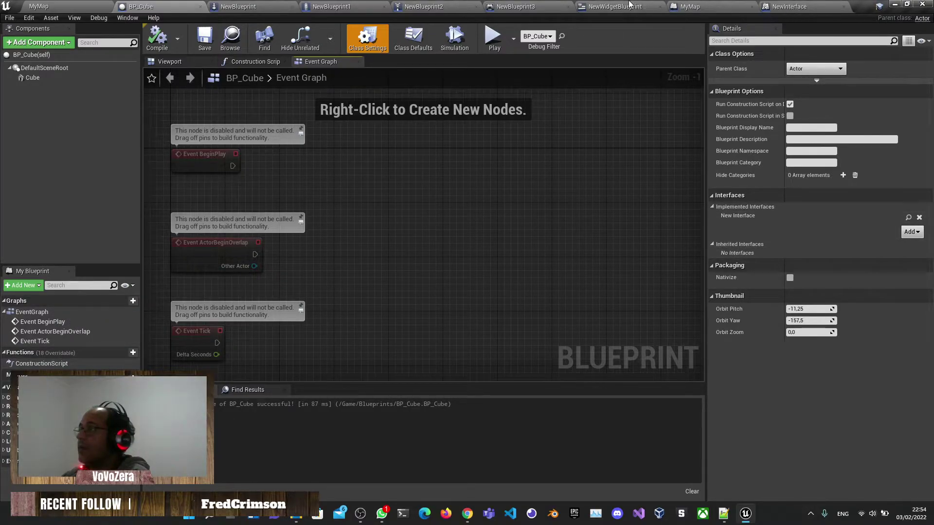
- Compile and save NewInterface, then return to BP_Cube's Event Graph
{"action": "left_click", "coordinate": [773, 6]}
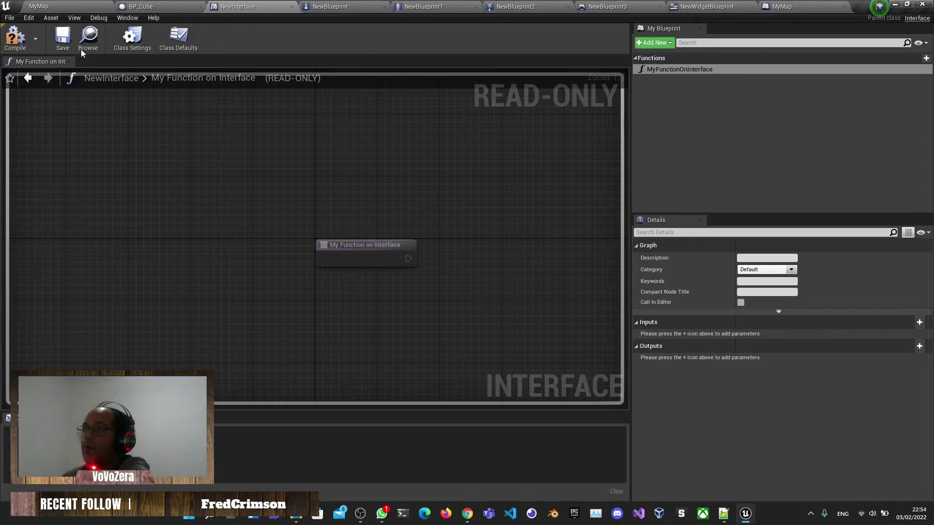
{"action": "left_click", "coordinate": [14, 44]}
{"action": "key", "text": "ctrl+s"}
{"action": "left_click", "coordinate": [141, 6]}
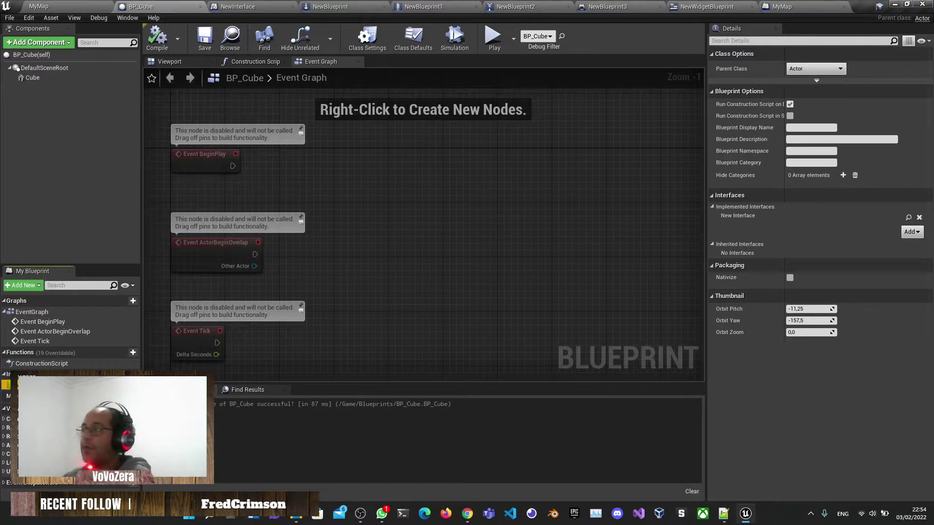
- Add the My Function on Interface event to BP_Cube and wire it into a Print String node
{"action": "left_click", "coordinate": [358, 233]}
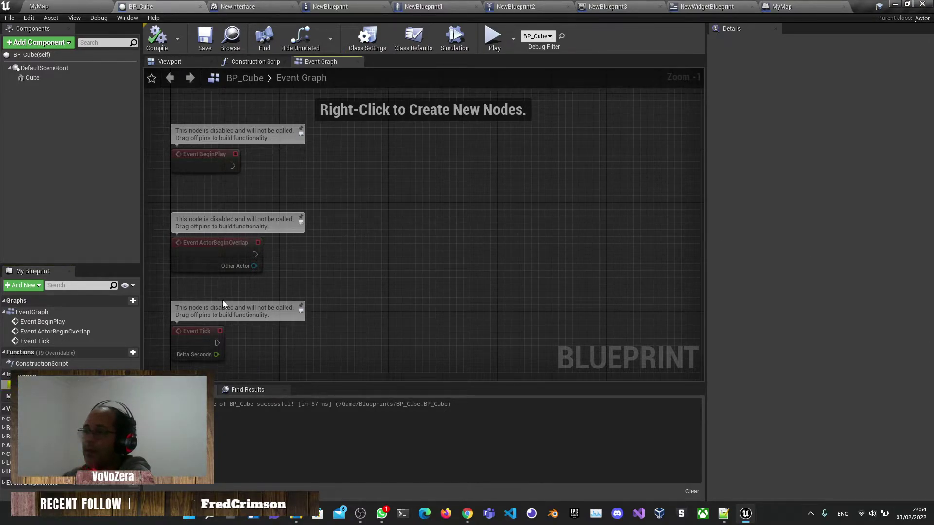
{"action": "double_click", "coordinate": [38, 384]}
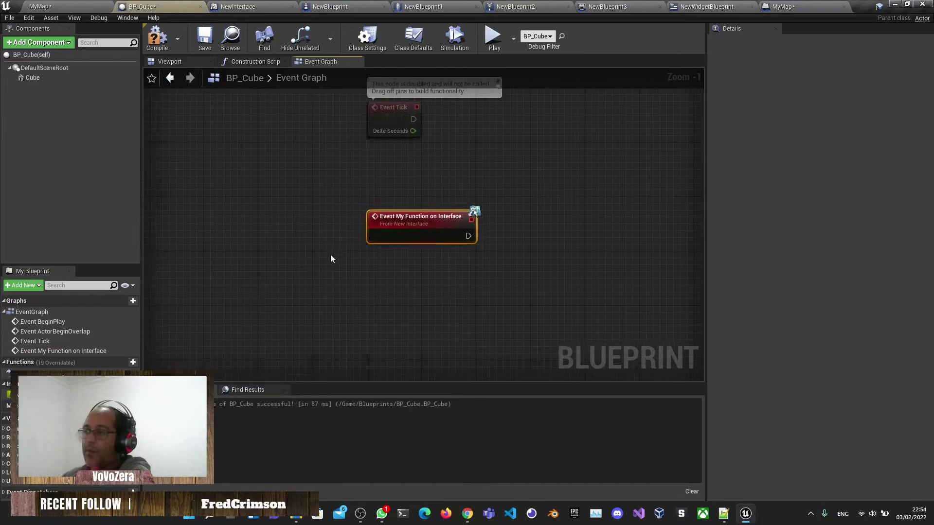
{"action": "left_click_drag", "start_coordinate": [481, 242], "coordinate": [462, 249]}
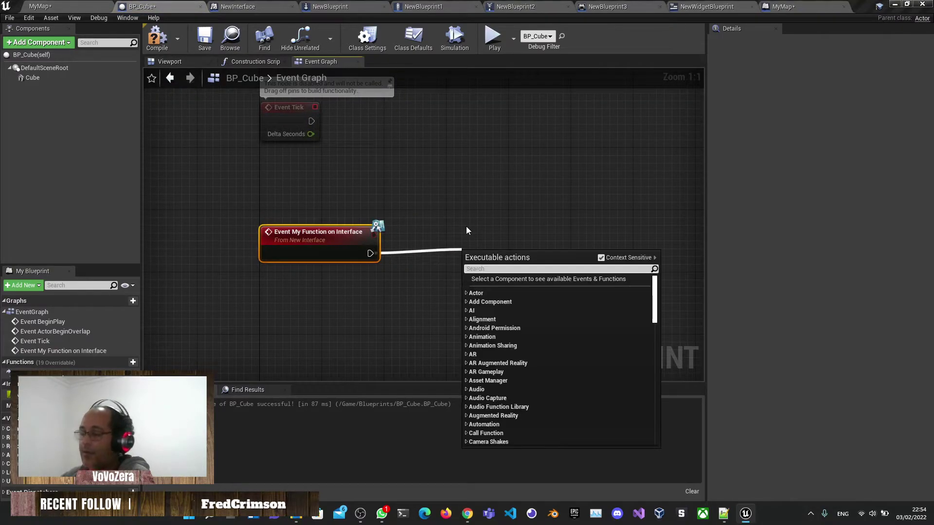
{"action": "type", "text": "print"}
{"action": "key", "text": "Return"}
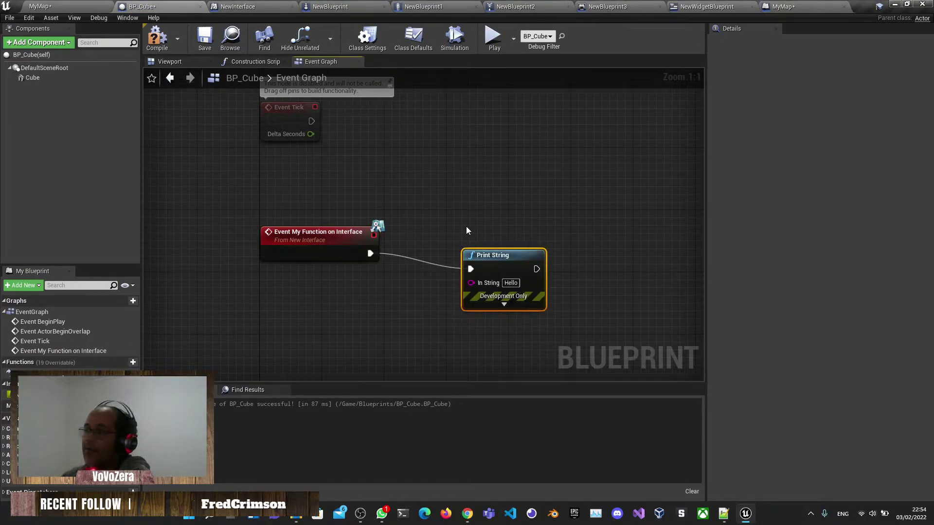
{"action": "left_click_drag", "start_coordinate": [501, 256], "coordinate": [501, 240]}
- Save and compile BP_Cube, then open the MyMap Level Blueprint's Class Settings
{"action": "key", "text": "ctrl+s"}
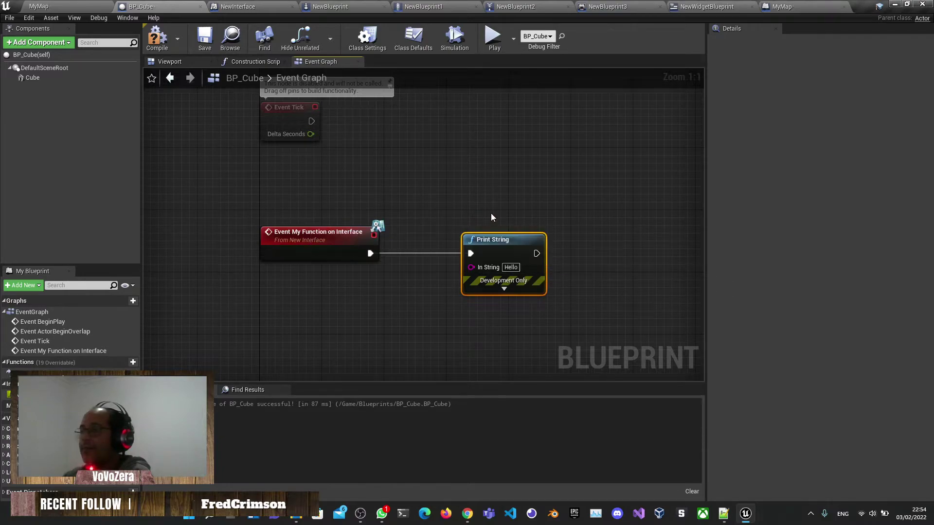
{"action": "left_click", "coordinate": [157, 38]}
{"action": "right_click_drag", "start_coordinate": [393, 147], "coordinate": [350, 194]}
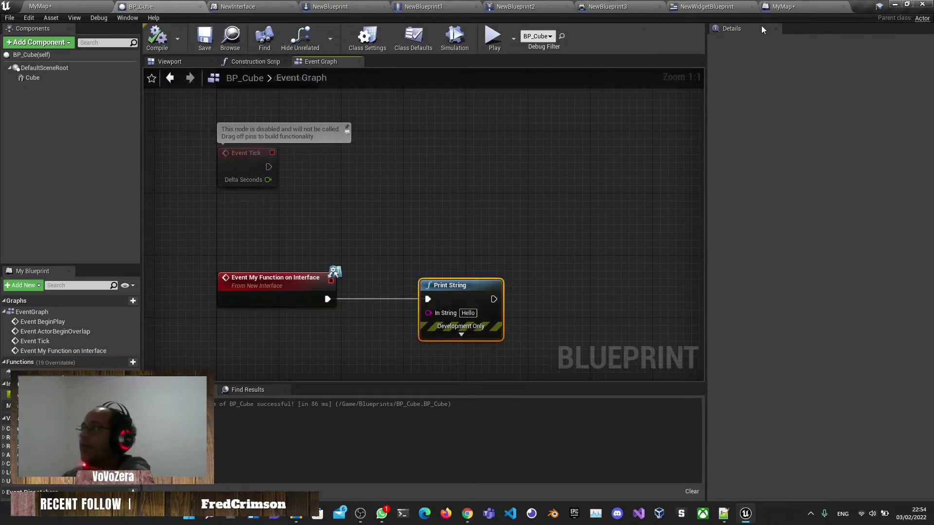
{"action": "left_click", "coordinate": [783, 6]}
{"action": "left_click", "coordinate": [368, 42]}
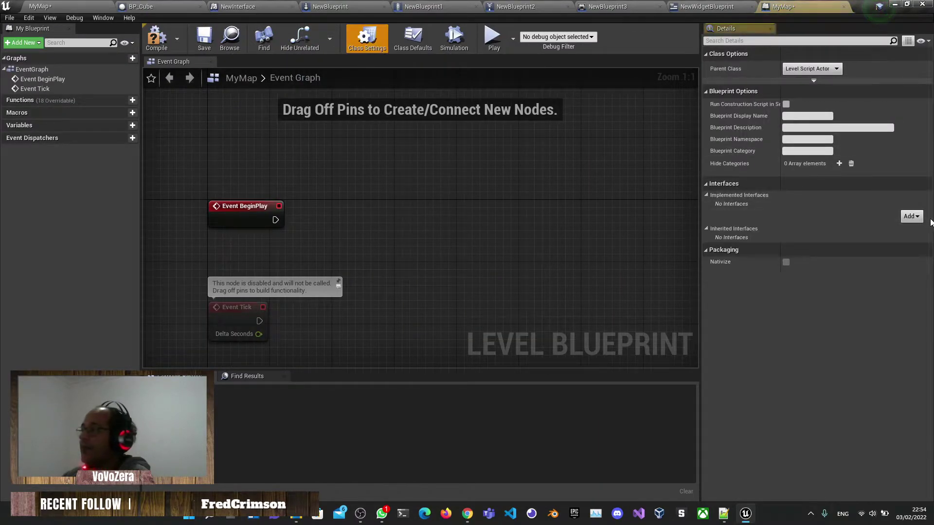
- Make the MyMap Level Blueprint implement NewInterface
{"action": "left_click", "coordinate": [910, 216]}
{"action": "type", "text": "bew"}
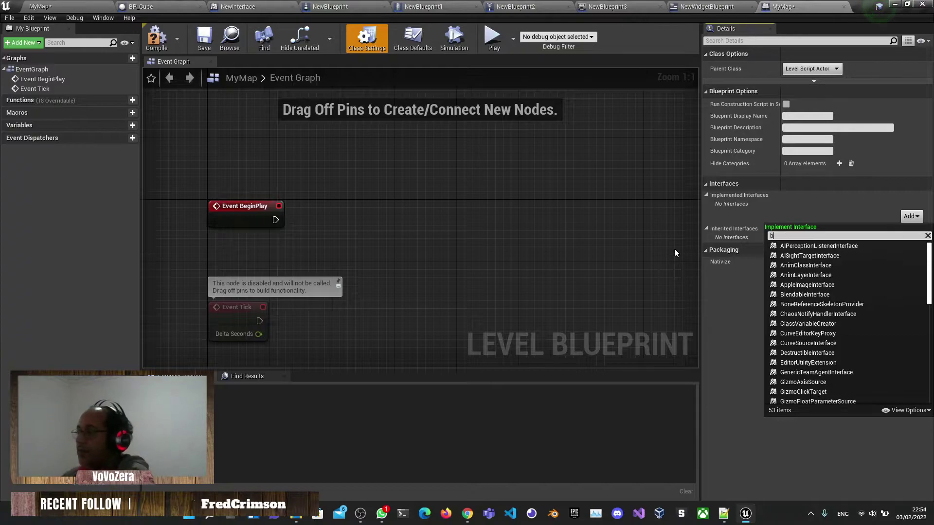
{"action": "key", "text": "BackSpace"}
{"action": "key", "text": "BackSpace"}
{"action": "key", "text": "BackSpace"}
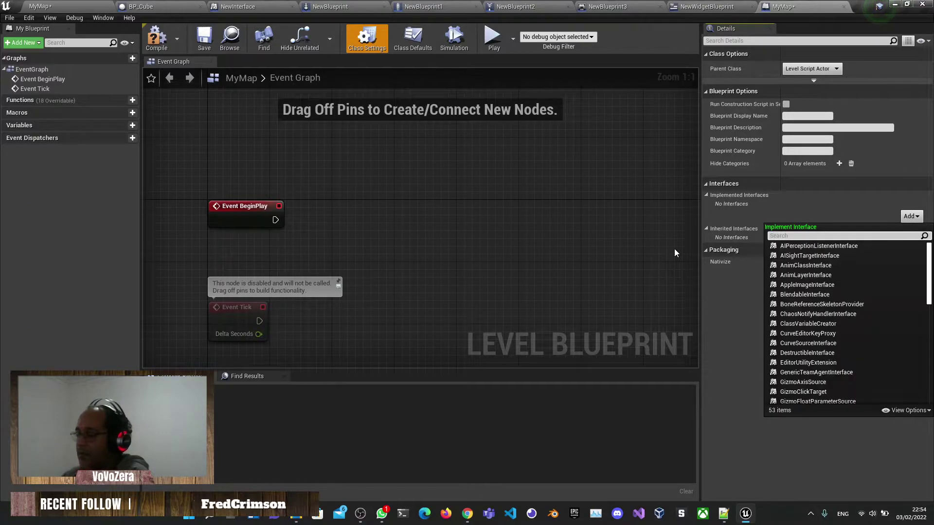
{"action": "type", "text": "new"}
{"action": "left_click", "coordinate": [786, 246]}
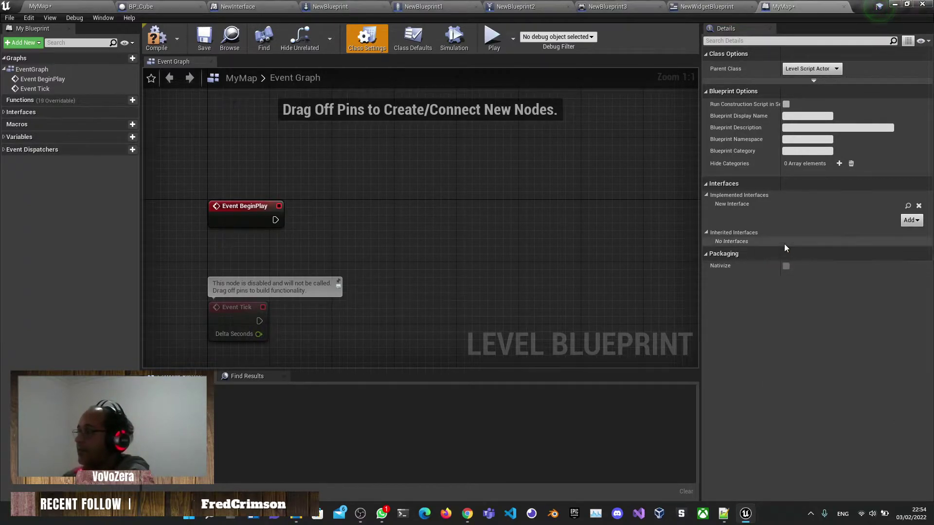
- Call My Function on Interface (Message) from BeginPlay and try playing the level
{"action": "left_click_drag", "start_coordinate": [275, 220], "coordinate": [370, 224]}
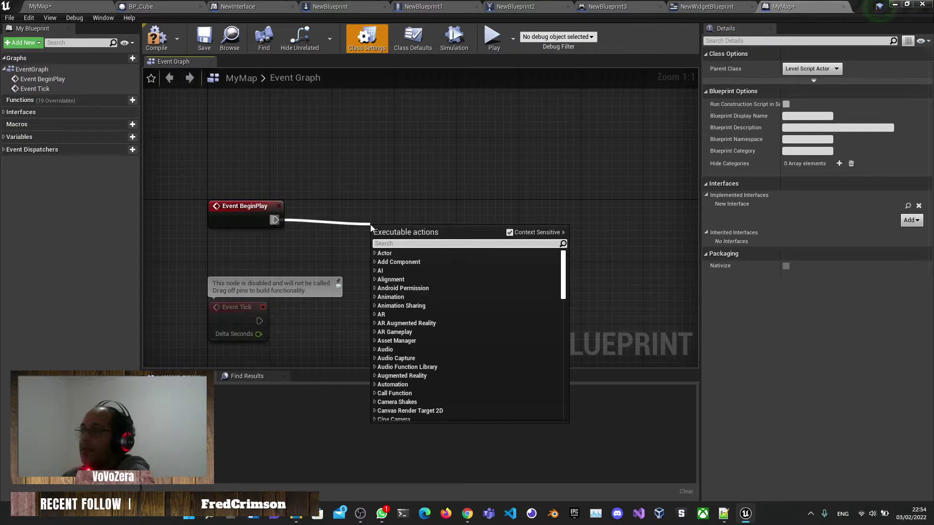
{"action": "type", "text": "MyFunctionOnInterface"}
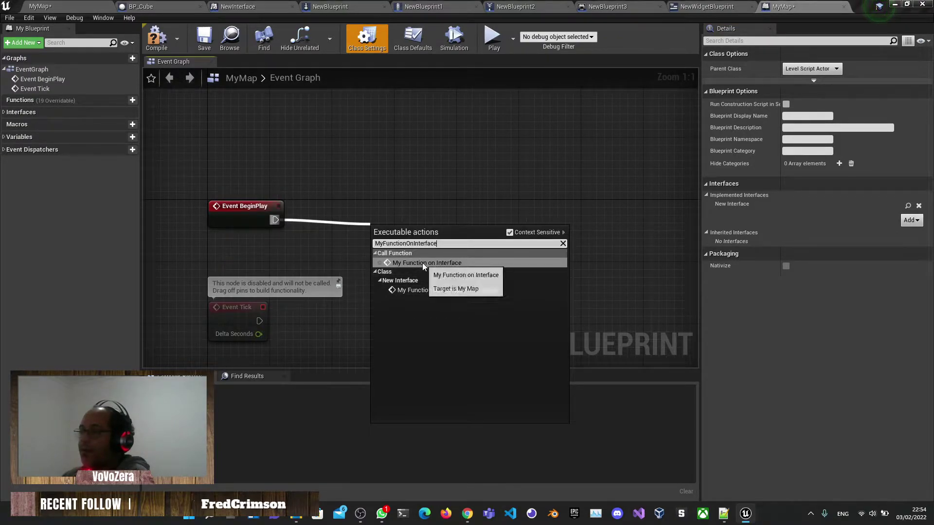
{"action": "left_click", "coordinate": [421, 288]}
{"action": "left_click_drag", "start_coordinate": [410, 228], "coordinate": [375, 201]}
{"action": "right_click_drag", "start_coordinate": [382, 181], "coordinate": [437, 170]}
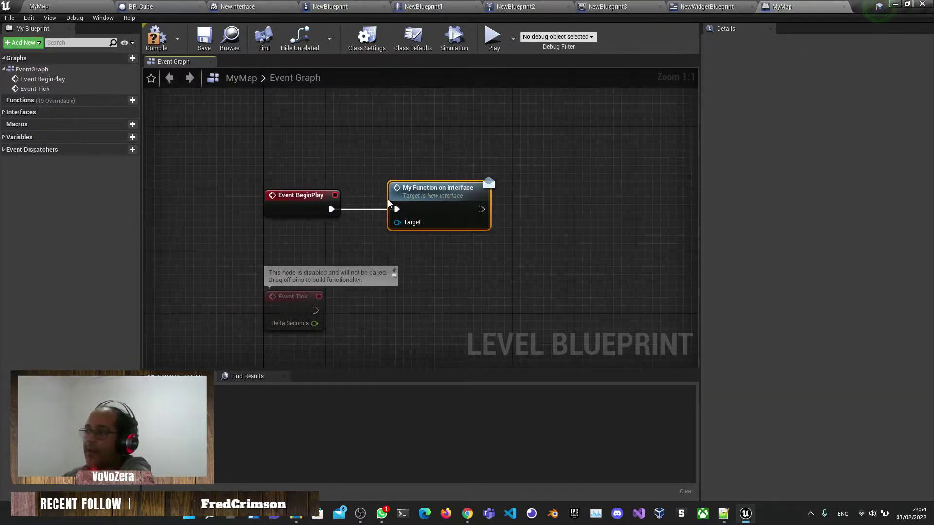
{"action": "left_click", "coordinate": [491, 47]}
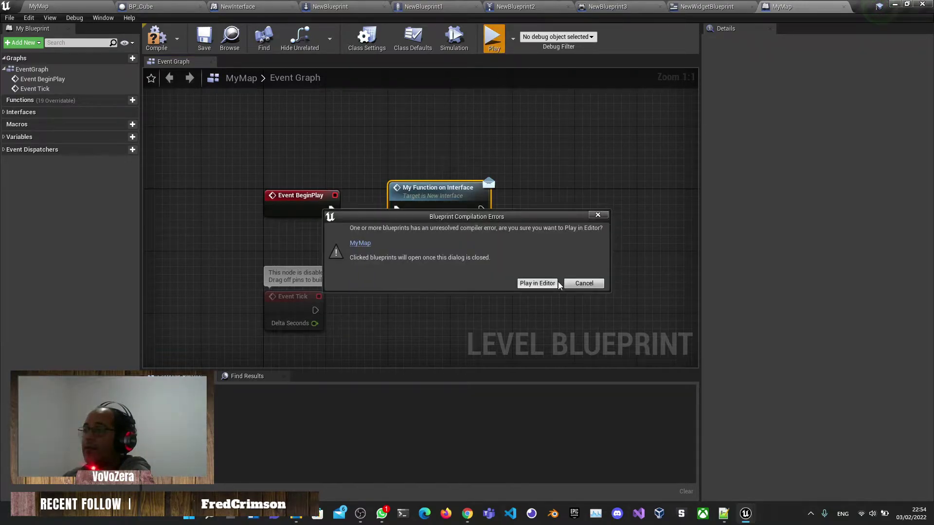
- Create a BP_Cube reference in the Level Blueprint and wire it into the interface call's Target
{"action": "key", "text": "Escape"}
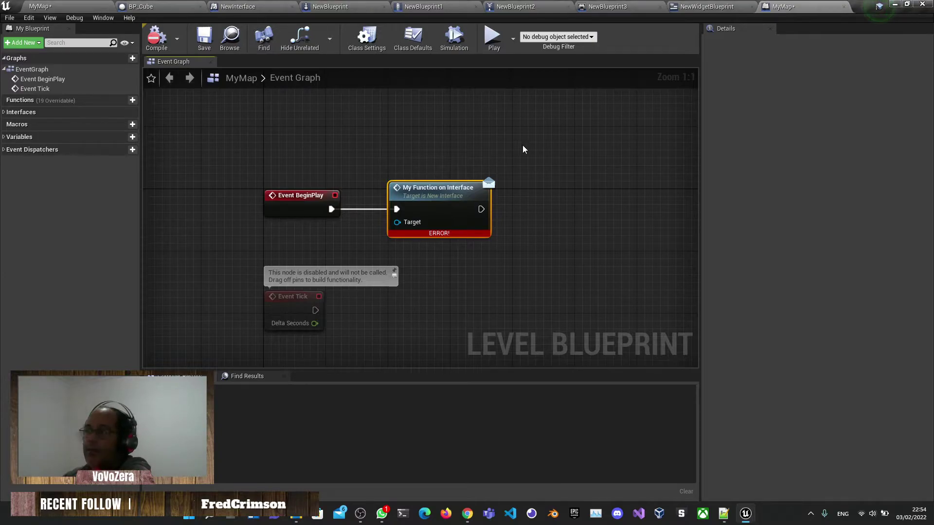
{"action": "left_click_drag", "start_coordinate": [397, 223], "coordinate": [202, 248]}
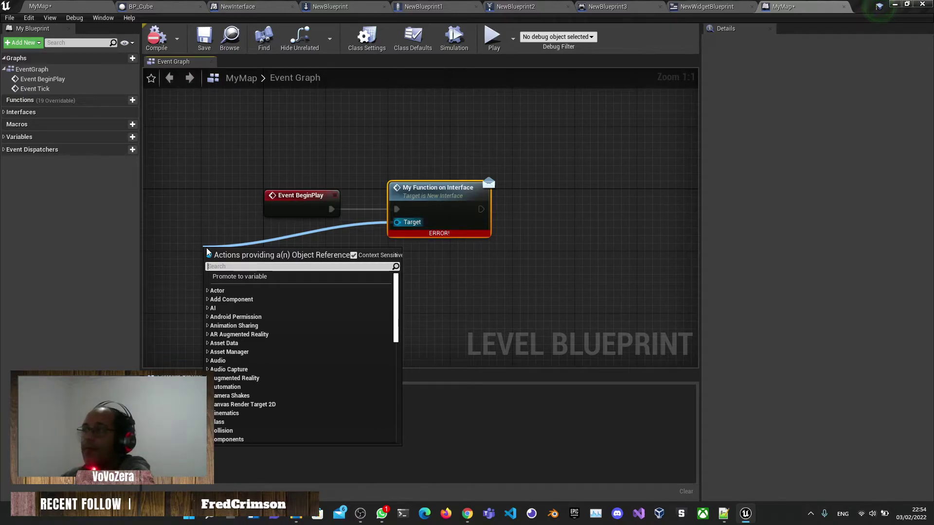
{"action": "left_click", "coordinate": [258, 143]}
{"action": "left_click", "coordinate": [63, 6]}
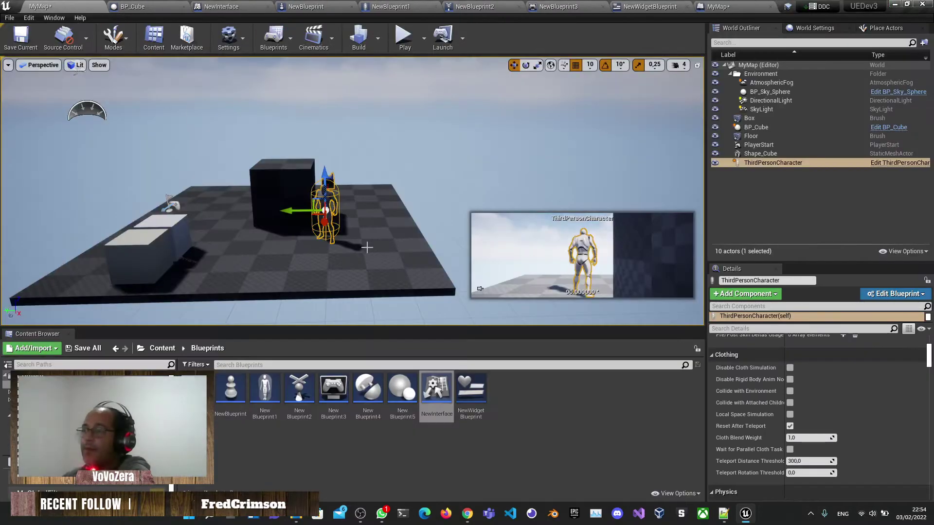
{"action": "left_click", "coordinate": [187, 221]}
{"action": "left_click", "coordinate": [137, 6]}
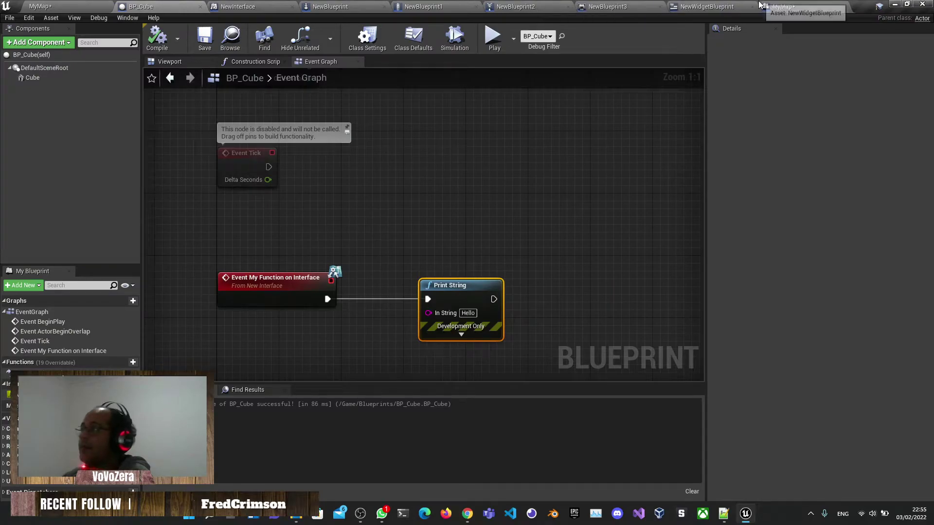
{"action": "left_click", "coordinate": [771, 6]}
{"action": "right_click", "coordinate": [408, 278]}
{"action": "left_click", "coordinate": [458, 312]}
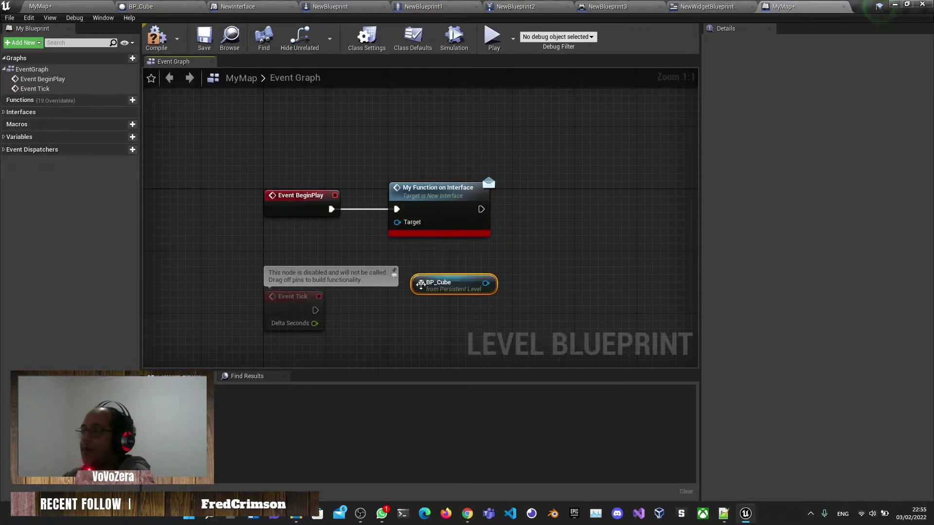
{"action": "left_click_drag", "start_coordinate": [447, 282], "coordinate": [402, 224]}
- Compile the Level Blueprint, test-play it to print Hello, and tidy the three nodes
{"action": "left_click", "coordinate": [157, 39]}
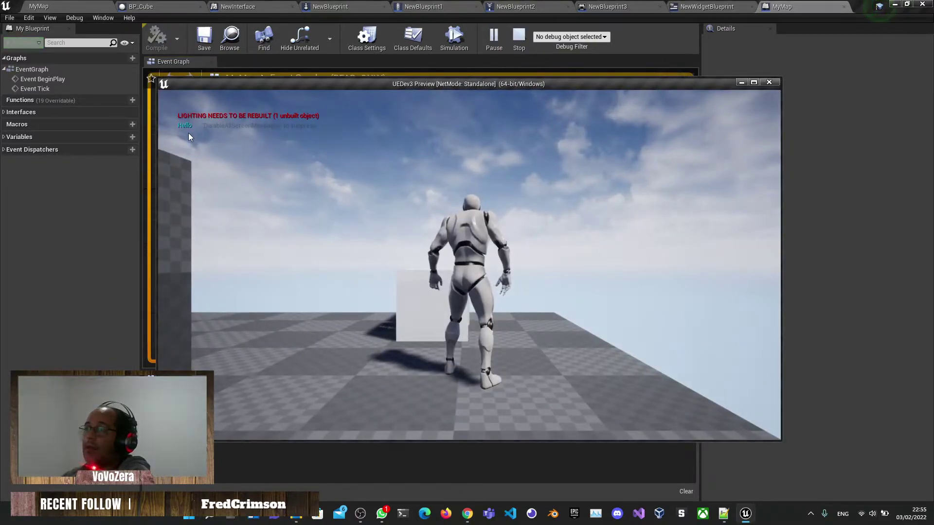
{"action": "key", "text": "Escape"}
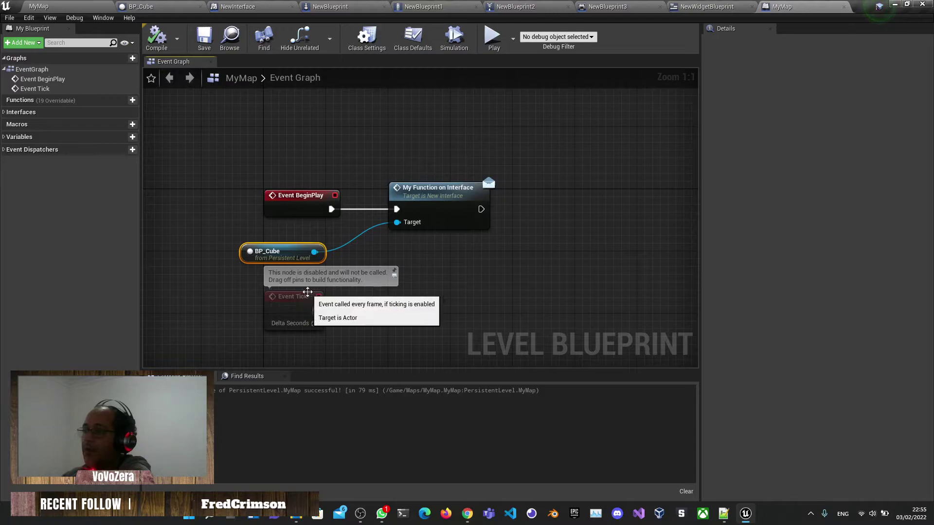
{"action": "left_click_drag", "start_coordinate": [295, 255], "coordinate": [318, 248]}
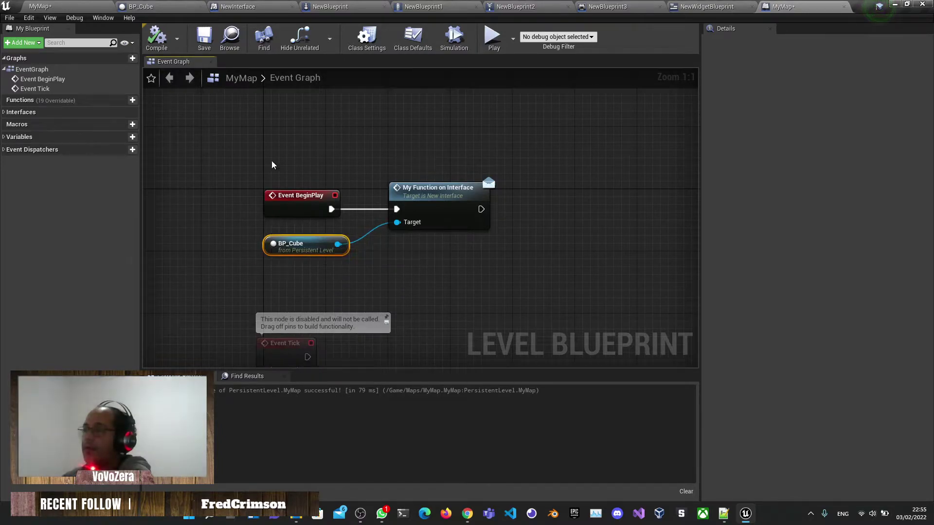
{"action": "left_click_drag", "start_coordinate": [271, 162], "coordinate": [463, 175]}
{"action": "left_click", "coordinate": [588, 199]}
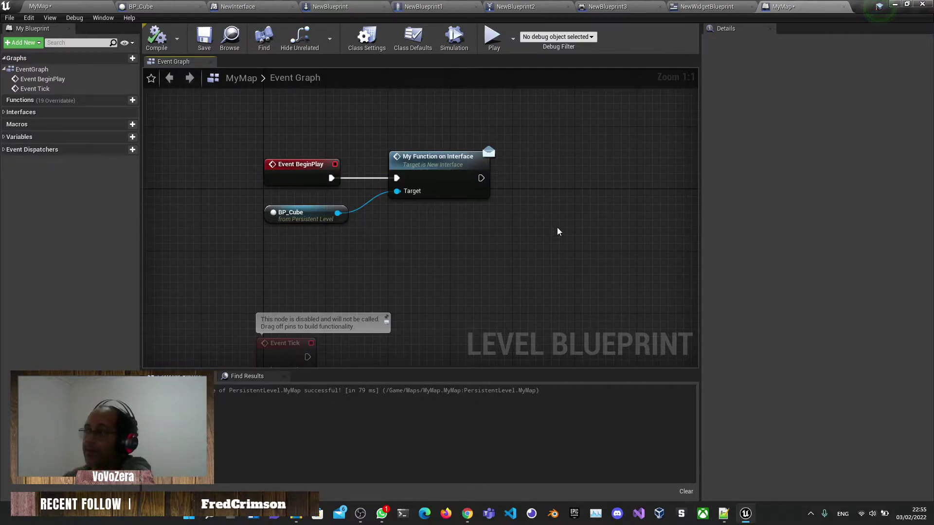
{"action": "left_click_drag", "start_coordinate": [211, 125], "coordinate": [212, 125]}
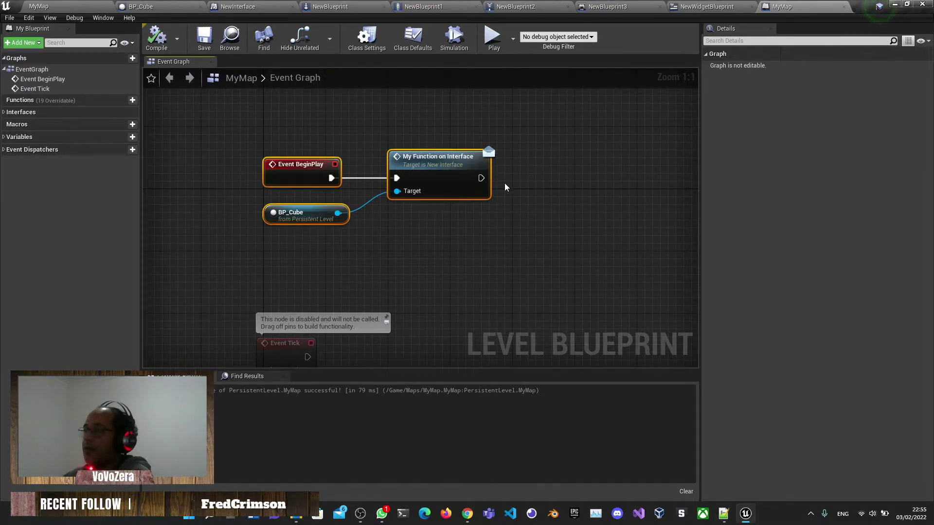
- Reselect the Level Blueprint nodes and move BP_Cube's Print String closer to the interface event
{"action": "left_click_drag", "start_coordinate": [608, 252], "coordinate": [281, 133]}
{"action": "left_click_drag", "start_coordinate": [248, 102], "coordinate": [545, 259]}
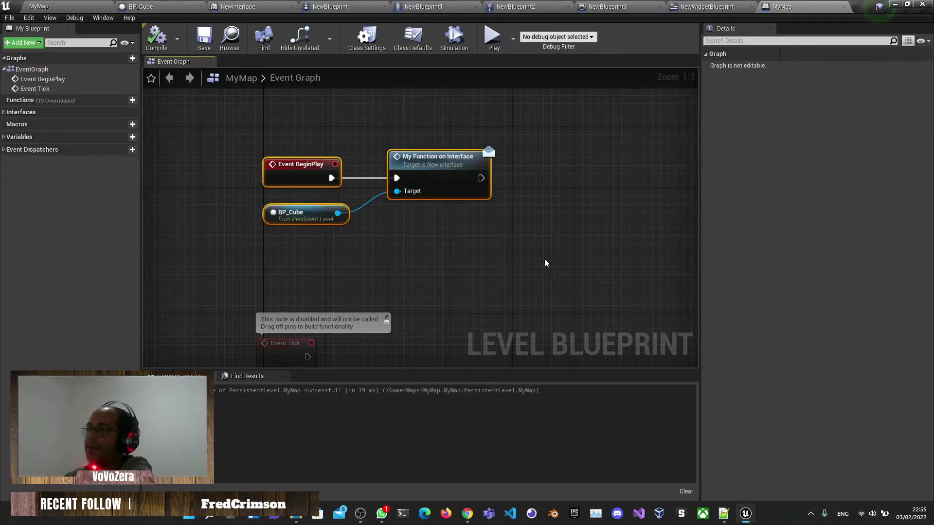
{"action": "left_click", "coordinate": [428, 192]}
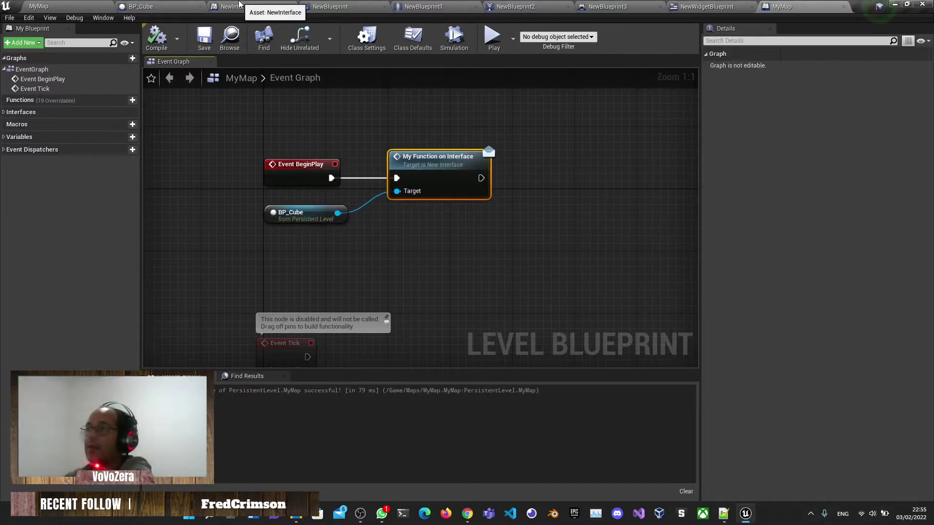
{"action": "left_click", "coordinate": [238, 6]}
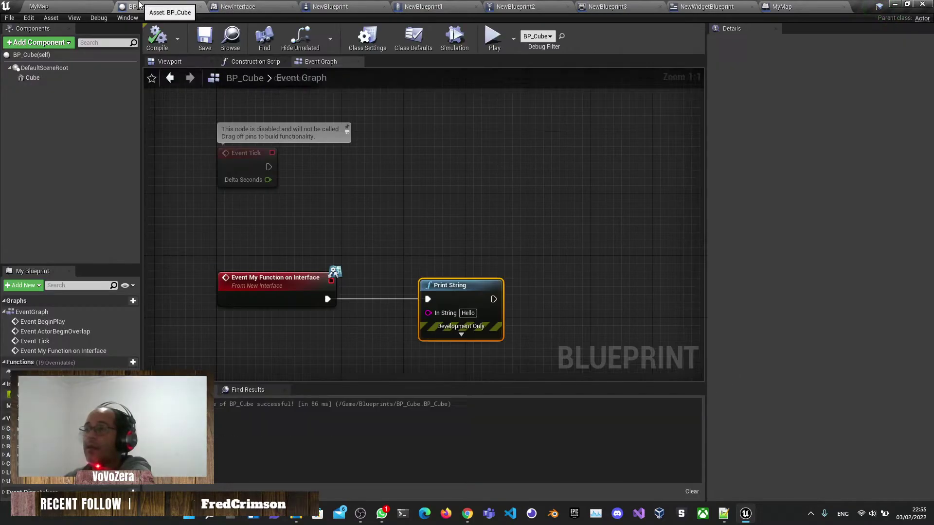
{"action": "key", "text": "ctrl+Tab"}
{"action": "left_click_drag", "start_coordinate": [481, 287], "coordinate": [442, 287]}
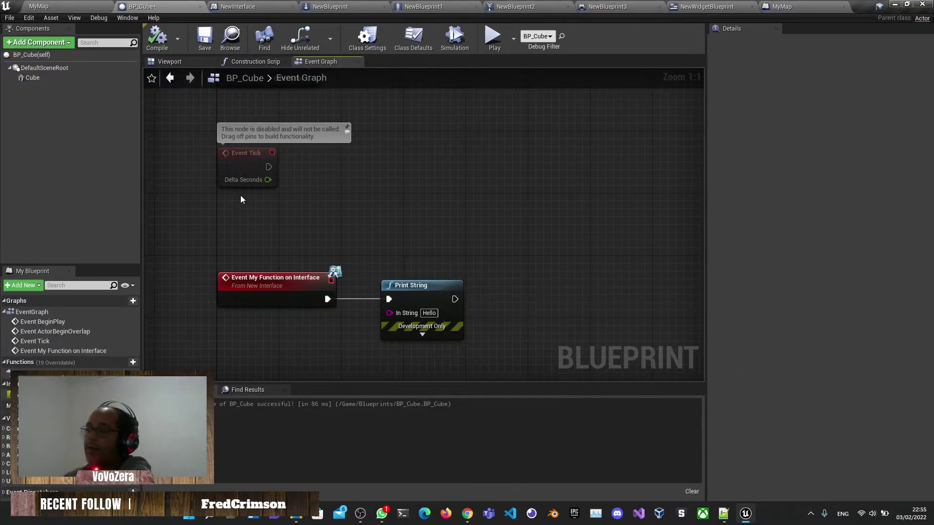
{"action": "left_click_drag", "start_coordinate": [248, 235], "coordinate": [417, 313]}
{"action": "right_click_drag", "start_coordinate": [363, 252], "coordinate": [365, 160]}
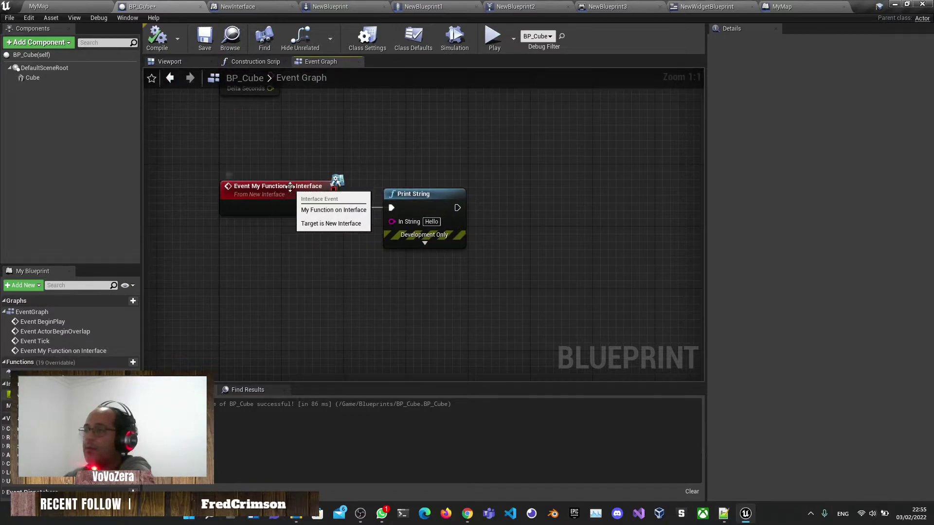
- Connect BeginPlay to the interface call, review BP_Cube's graph, and return to MyMap
{"action": "left_click", "coordinate": [781, 7]}
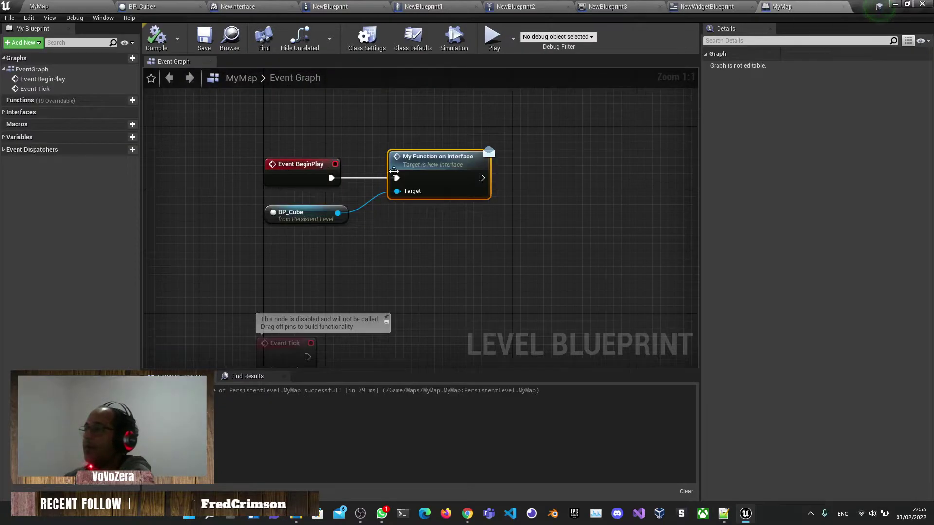
{"action": "left_click_drag", "start_coordinate": [331, 178], "coordinate": [397, 178]}
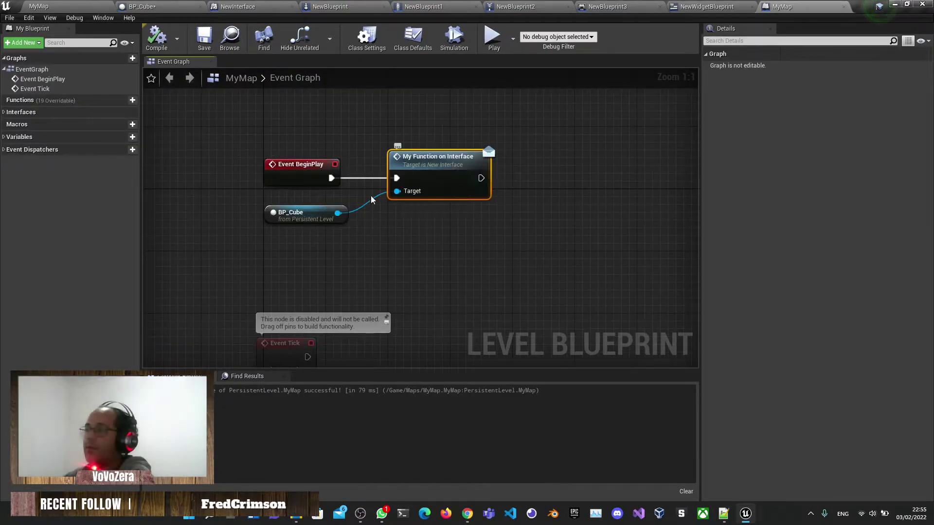
{"action": "left_click", "coordinate": [291, 216]}
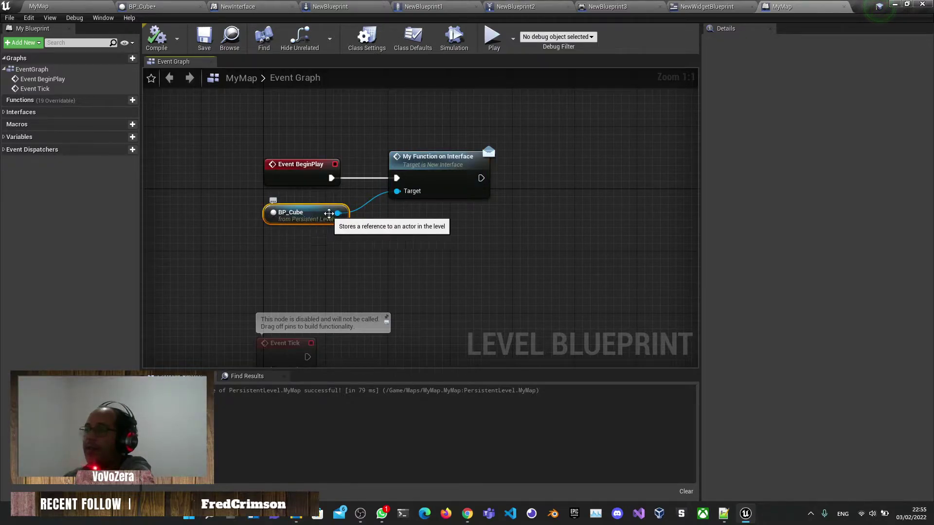
{"action": "left_click", "coordinate": [178, 4]}
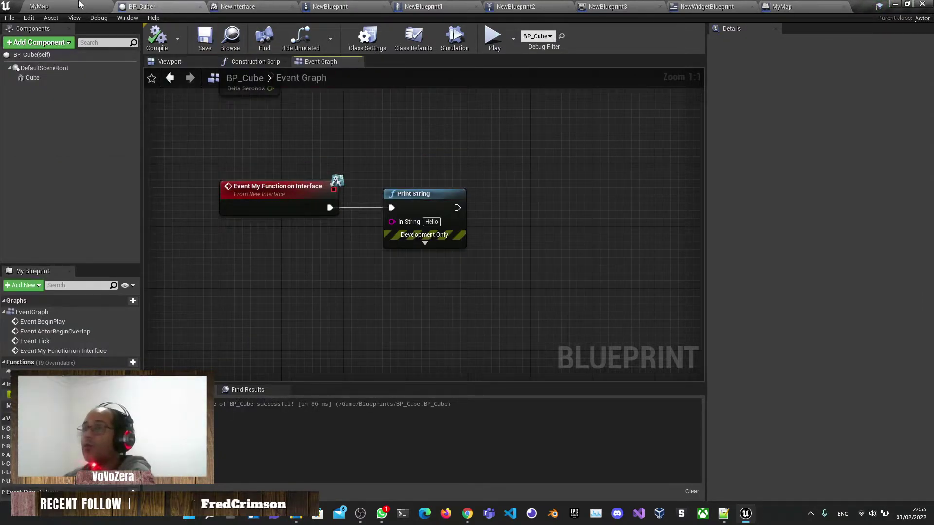
{"action": "left_click", "coordinate": [49, 7]}
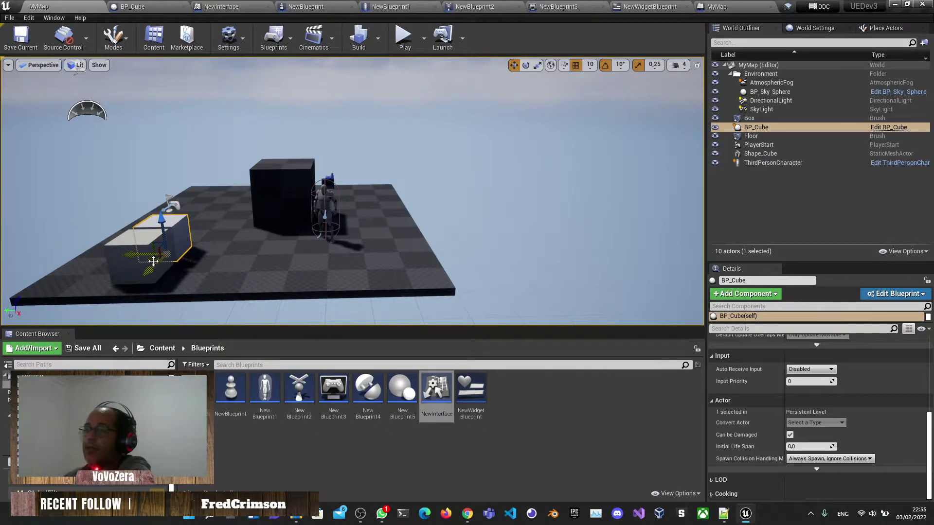
- Alt-drag BP_Cube into copies BP_Cube2–BP_Cube4, test-play, and view the cubes from above
{"action": "left_click_drag", "start_coordinate": [153, 261], "coordinate": [200, 196], "text": "alt"}
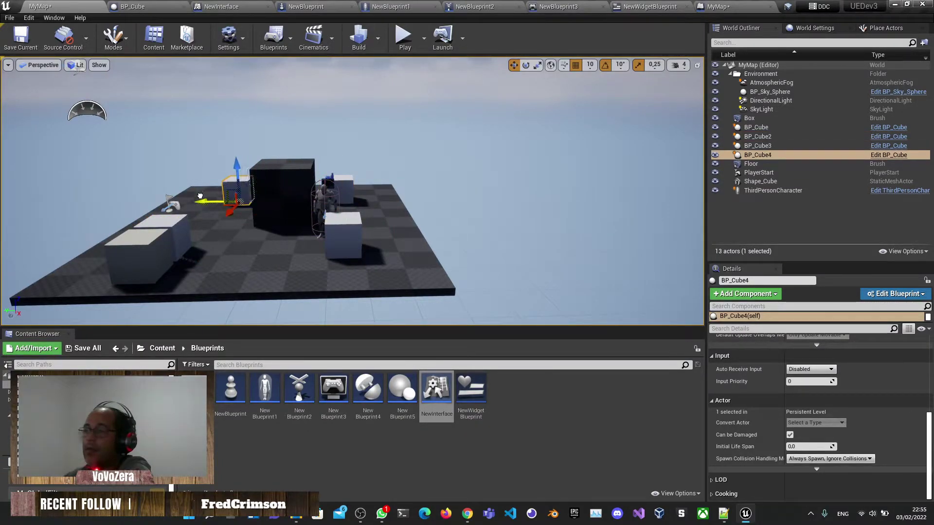
{"action": "left_click", "coordinate": [403, 36]}
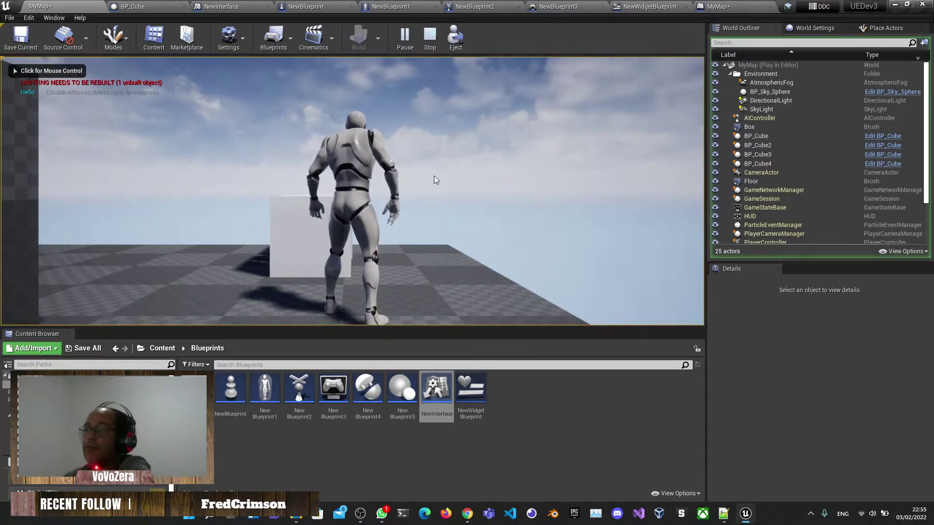
{"action": "key", "text": "Escape"}
{"action": "left_click", "coordinate": [144, 6]}
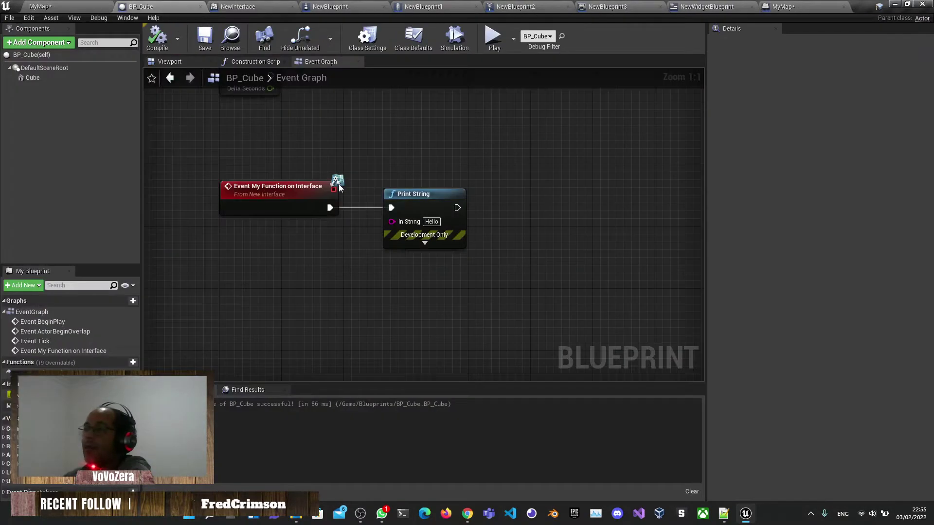
{"action": "left_click", "coordinate": [52, 4]}
{"action": "right_click_drag", "start_coordinate": [411, 137], "coordinate": [411, 160]}
- Save the level, try placing a Get All Actors Of Class node, then delete a node
{"action": "left_click", "coordinate": [718, 6]}
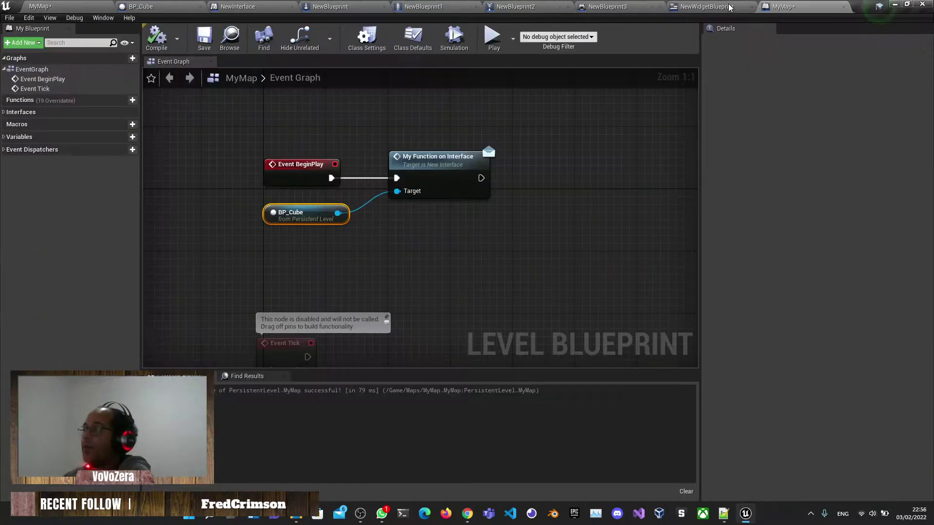
{"action": "key", "text": "ctrl+s"}
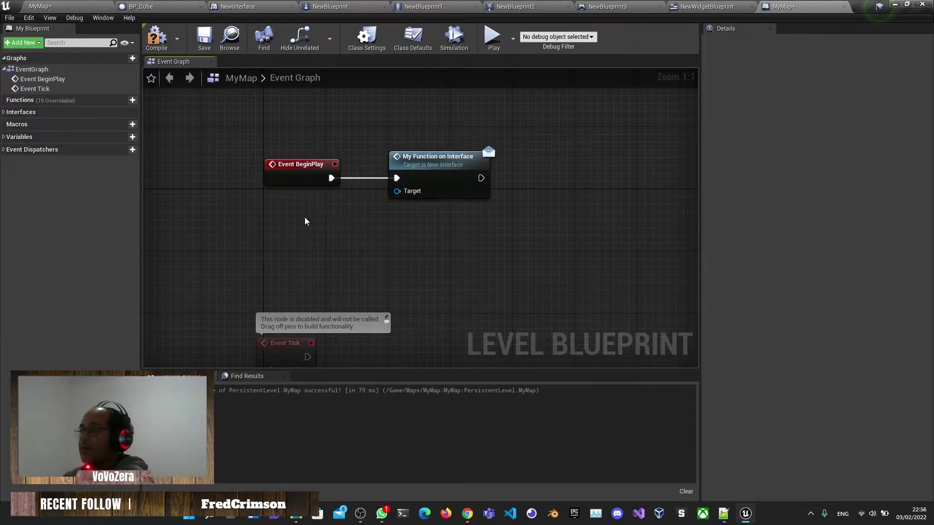
{"action": "right_click_drag", "start_coordinate": [306, 221], "coordinate": [317, 240]}
{"action": "right_click", "coordinate": [317, 239]}
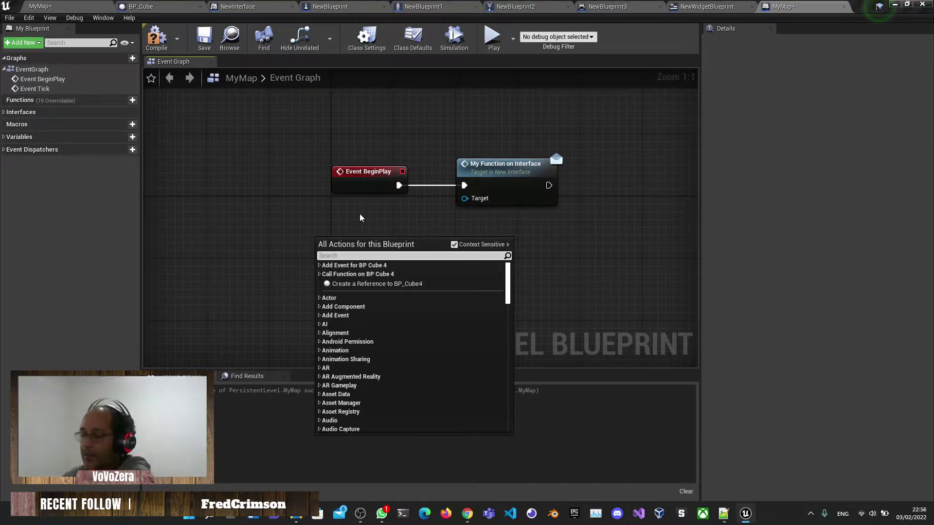
{"action": "type", "text": "get all"}
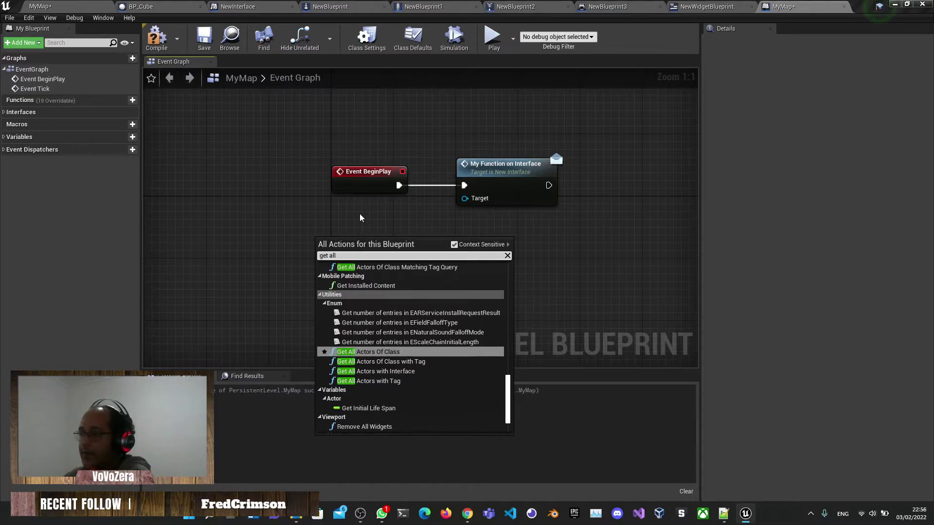
{"action": "key", "text": "Return"}
{"action": "left_click_drag", "start_coordinate": [373, 237], "coordinate": [451, 238]}
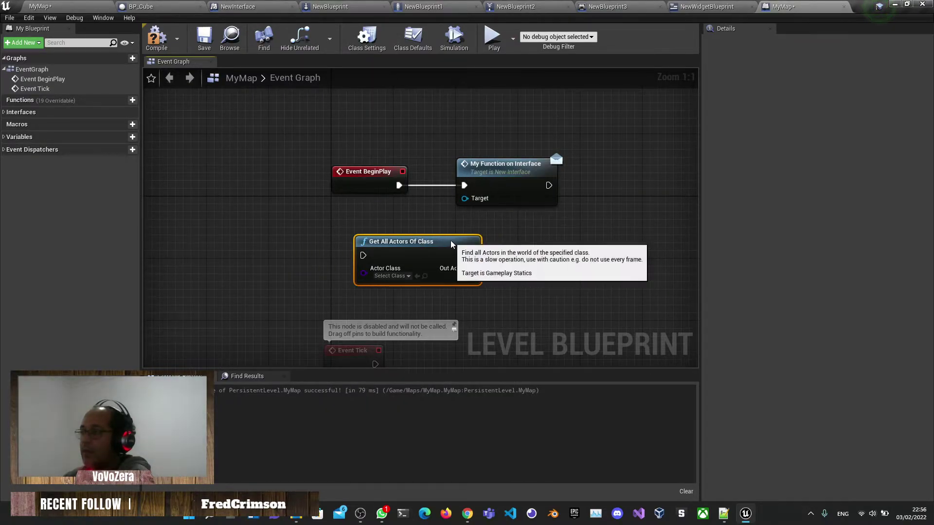
{"action": "right_click", "coordinate": [439, 245]}
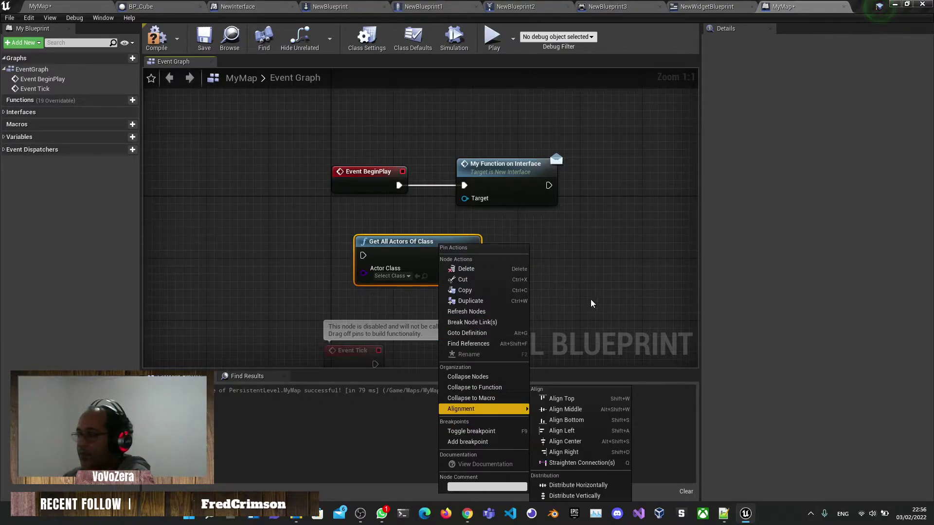
{"action": "key", "text": "Escape"}
{"action": "left_click_drag", "start_coordinate": [452, 239], "coordinate": [372, 242]}
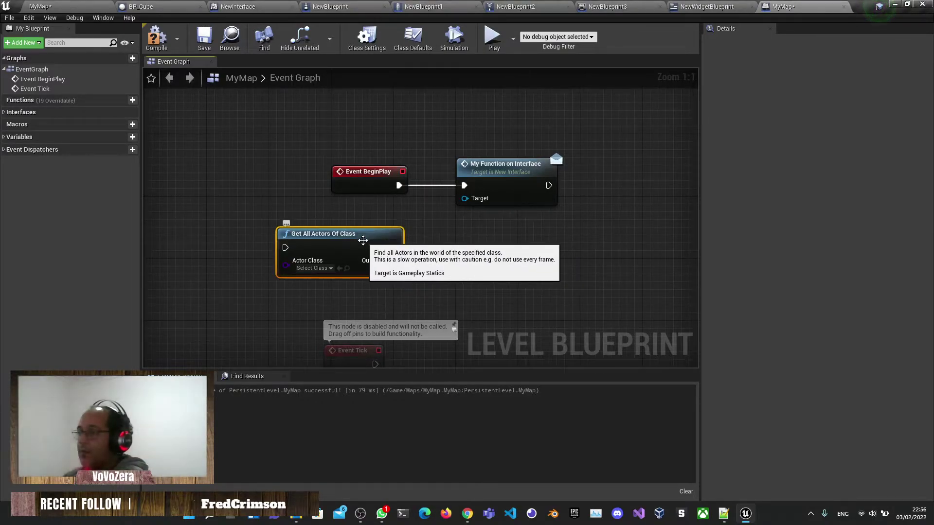
{"action": "key", "text": "Delete"}
- Search the action list for 'get all' and add a Get All Actors Of Class node
{"action": "right_click", "coordinate": [307, 265]}
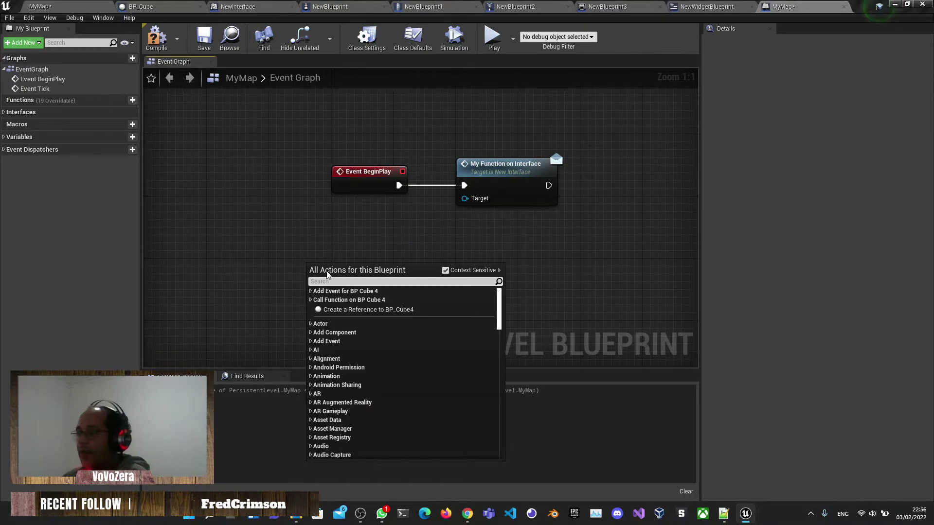
{"action": "type", "text": "get all"}
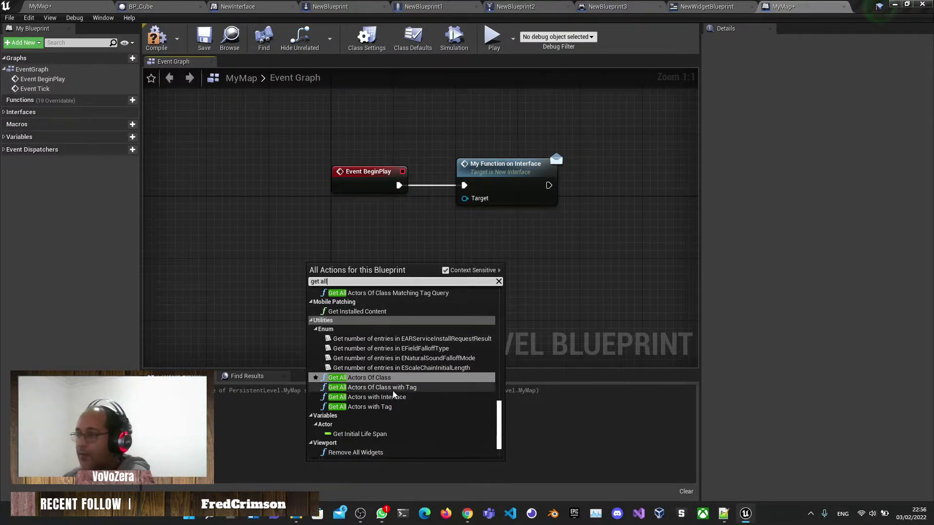
{"action": "scroll", "coordinate": [371, 382], "scroll_direction": "up", "scroll_amount": 4}
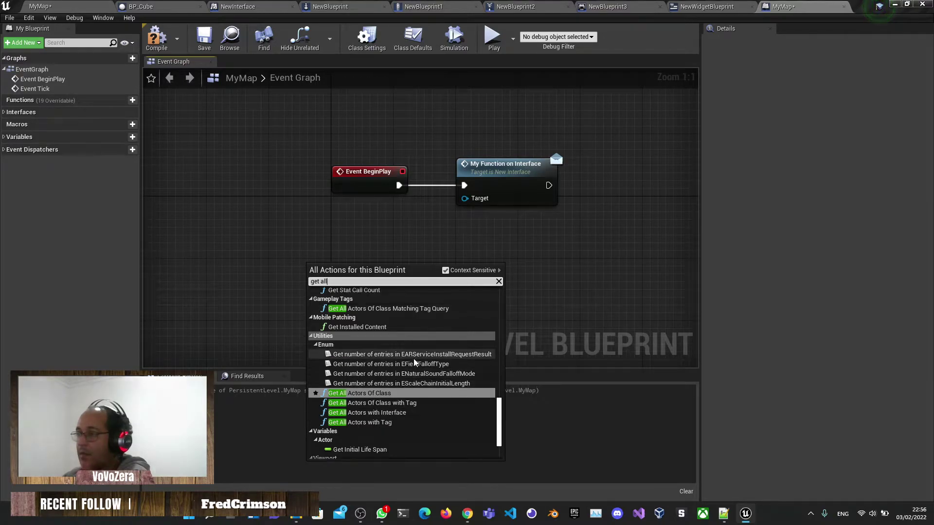
{"action": "scroll", "coordinate": [418, 365], "scroll_direction": "up", "scroll_amount": 6}
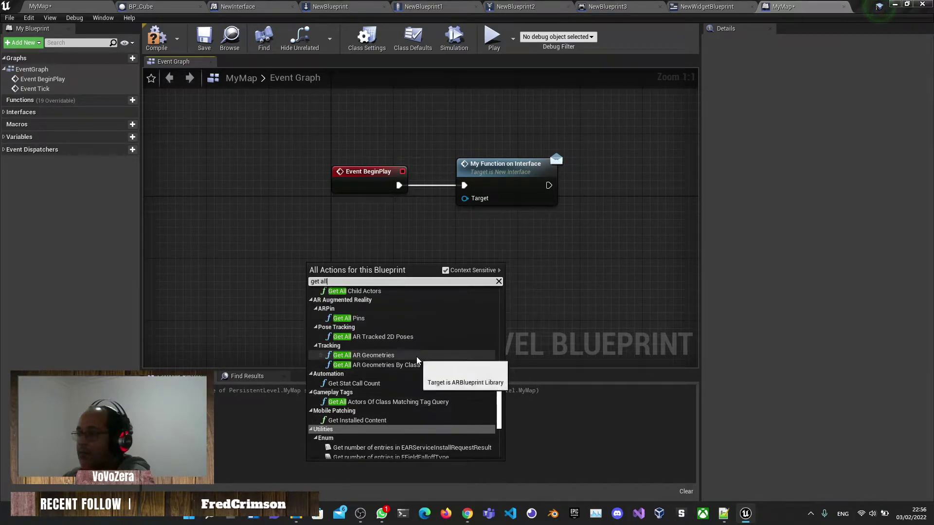
{"action": "scroll", "coordinate": [426, 366], "scroll_direction": "up", "scroll_amount": 10}
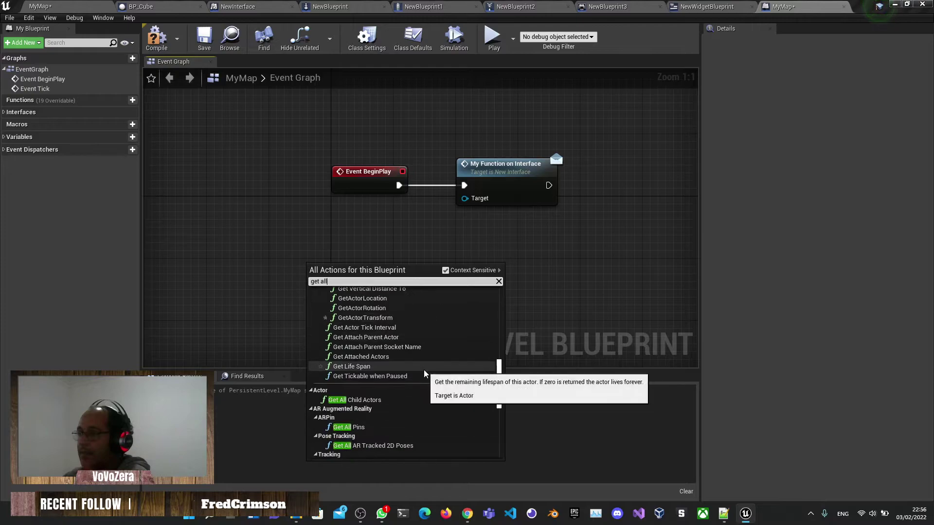
{"action": "left_click", "coordinate": [342, 281]}
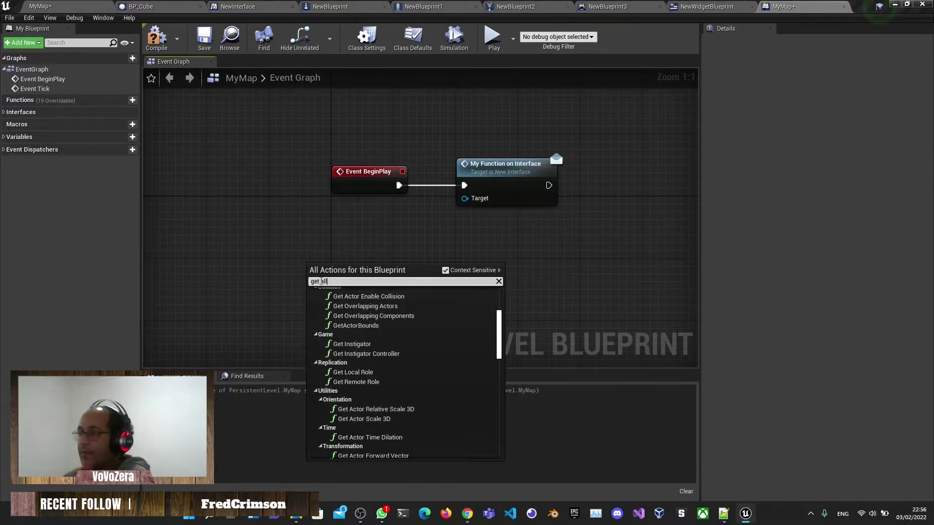
{"action": "left_click_drag", "start_coordinate": [498, 335], "coordinate": [496, 436]}
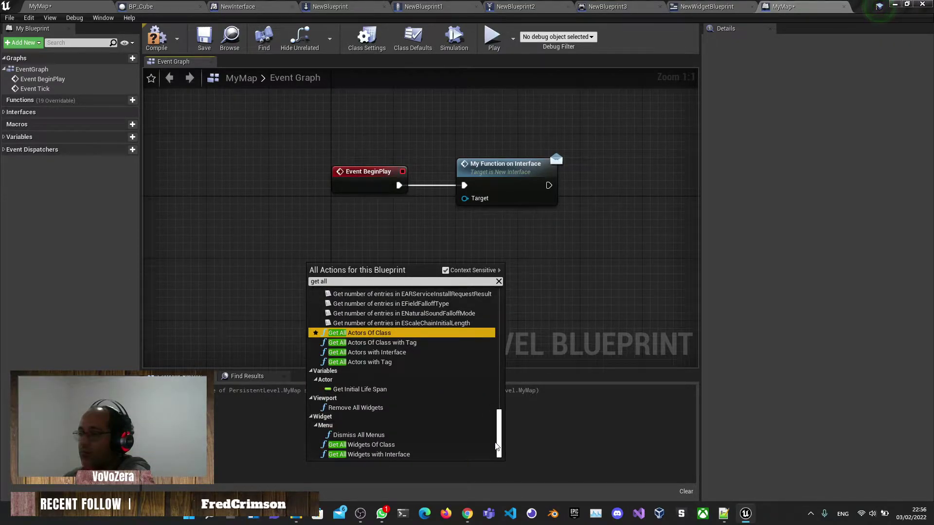
{"action": "key", "text": "Escape"}
{"action": "right_click", "coordinate": [360, 238]}
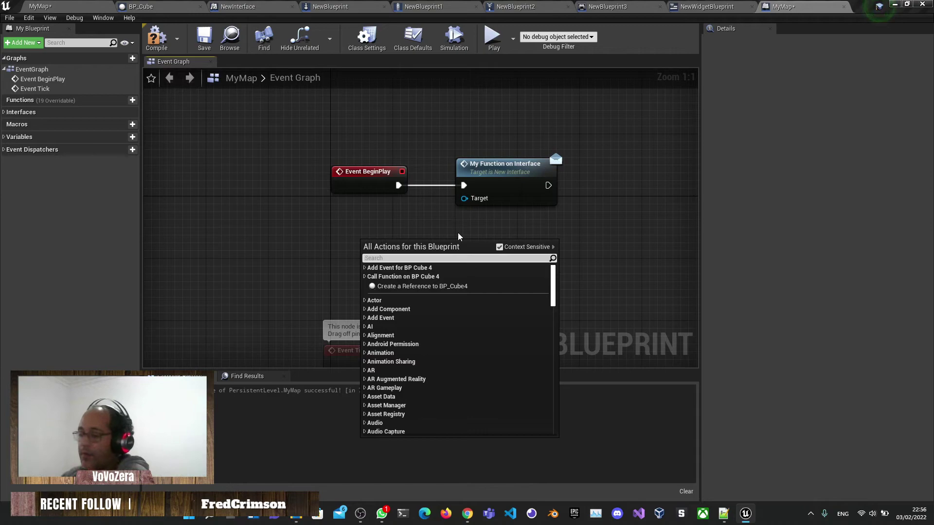
{"action": "type", "text": "actor from"}
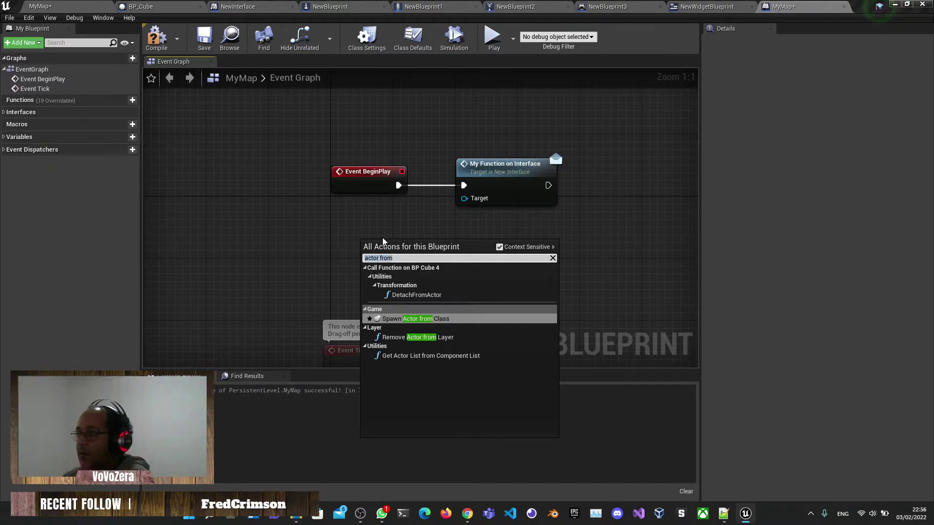
{"action": "key", "text": "ctrl+a"}
{"action": "type", "text": "get all"}
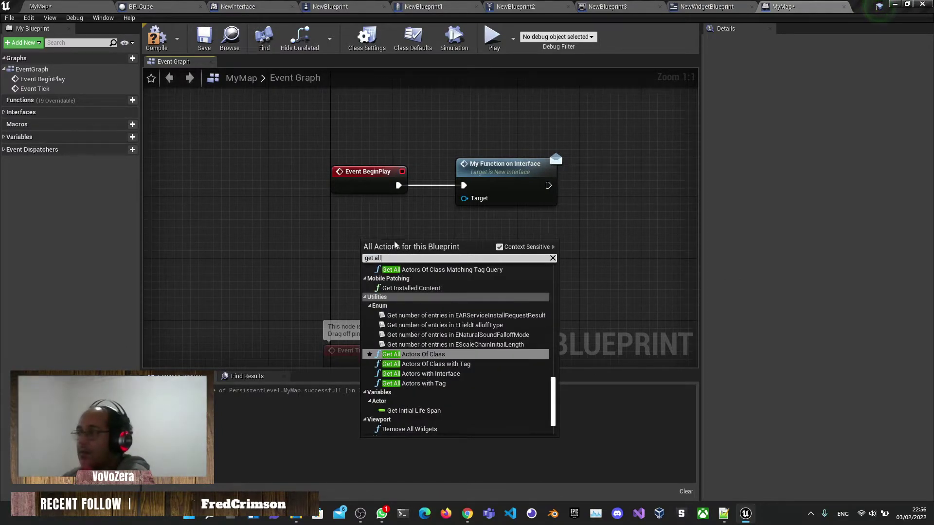
{"action": "left_click", "coordinate": [445, 359]}
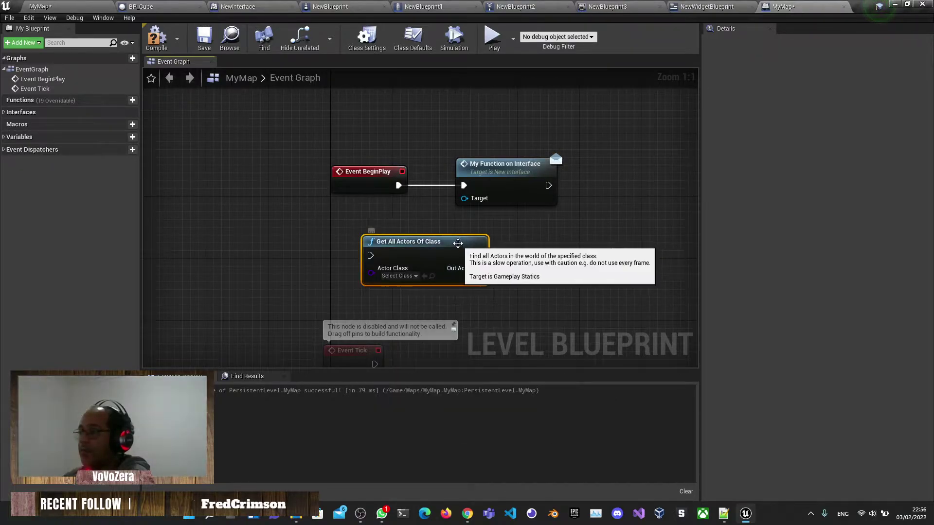
- Arrange the nodes and wire Event BeginPlay's execution into Get All Actors Of Class
{"action": "left_click_drag", "start_coordinate": [325, 268], "coordinate": [426, 261]}
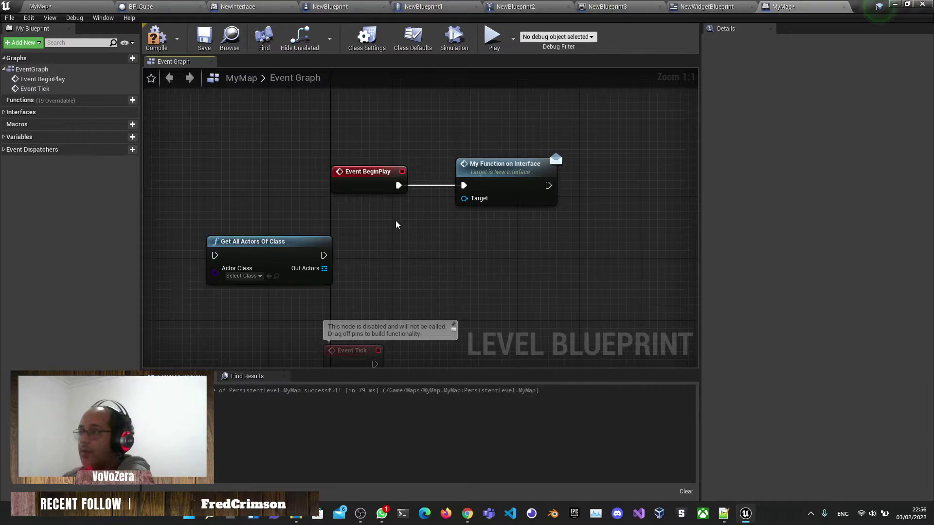
{"action": "left_click_drag", "start_coordinate": [363, 171], "coordinate": [244, 172]}
{"action": "left_click_drag", "start_coordinate": [458, 179], "coordinate": [520, 179]}
{"action": "left_click_drag", "start_coordinate": [322, 241], "coordinate": [469, 217]}
{"action": "left_click_drag", "start_coordinate": [282, 185], "coordinate": [362, 167]}
- Reorder the editor tabs so the Level Blueprint document sits second
{"action": "left_click", "coordinate": [61, 5]}
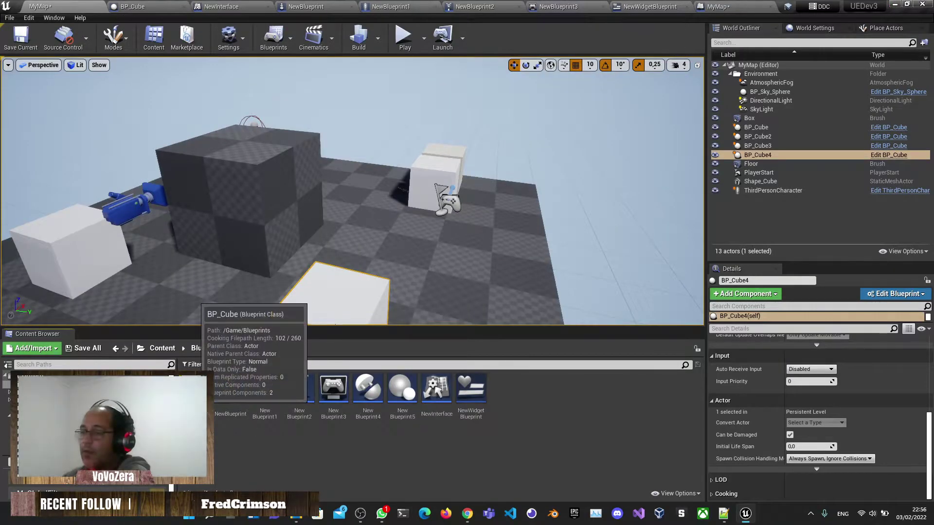
{"action": "left_click", "coordinate": [153, 6]}
{"action": "left_click", "coordinate": [214, 6]}
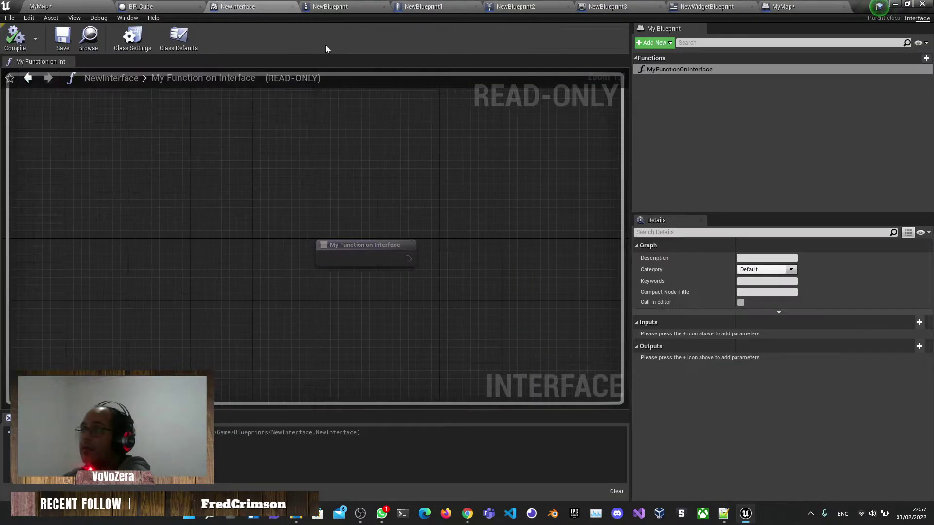
{"action": "left_click_drag", "start_coordinate": [764, 5], "coordinate": [300, 4]}
{"action": "left_click_drag", "start_coordinate": [157, 4], "coordinate": [155, 4]}
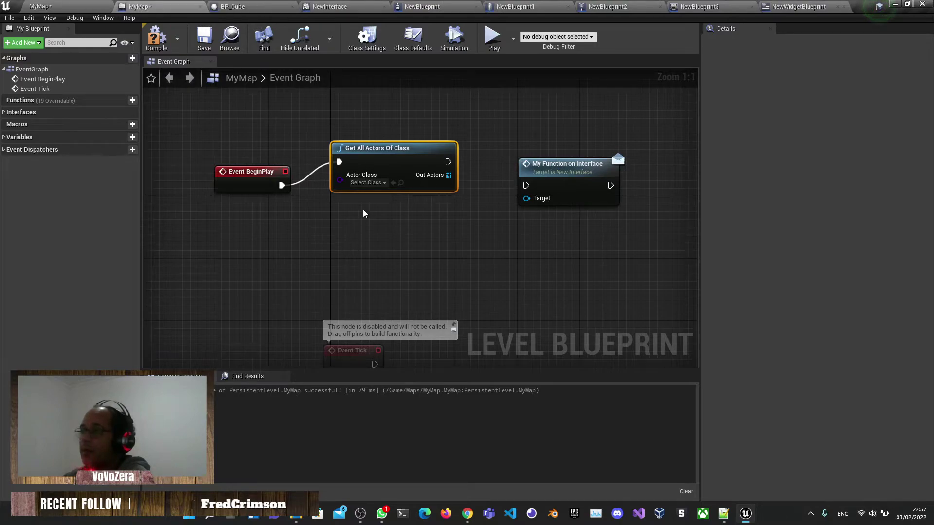
- Set Actor Class to BP Cube, add a For Each Loop over Out Actors, wire its exec, and compile
{"action": "left_click", "coordinate": [394, 183]}
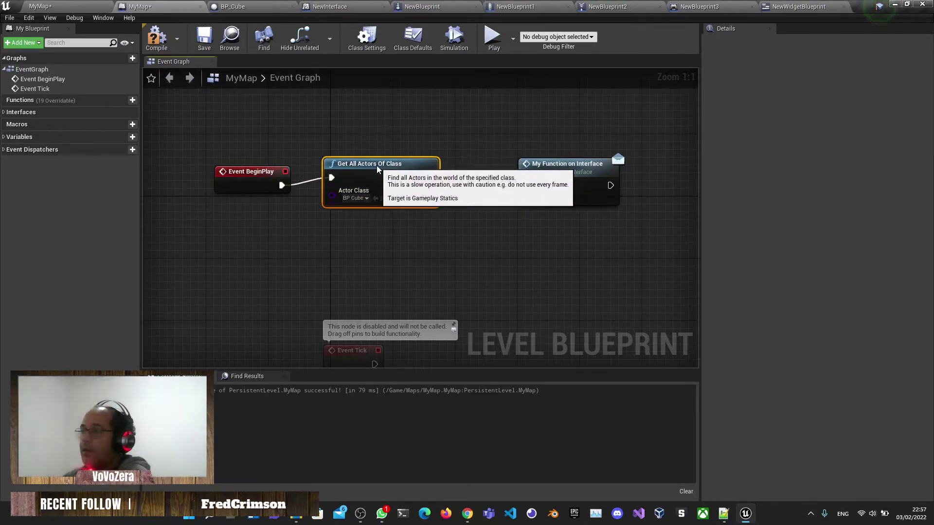
{"action": "right_click_drag", "start_coordinate": [385, 234], "coordinate": [313, 191]}
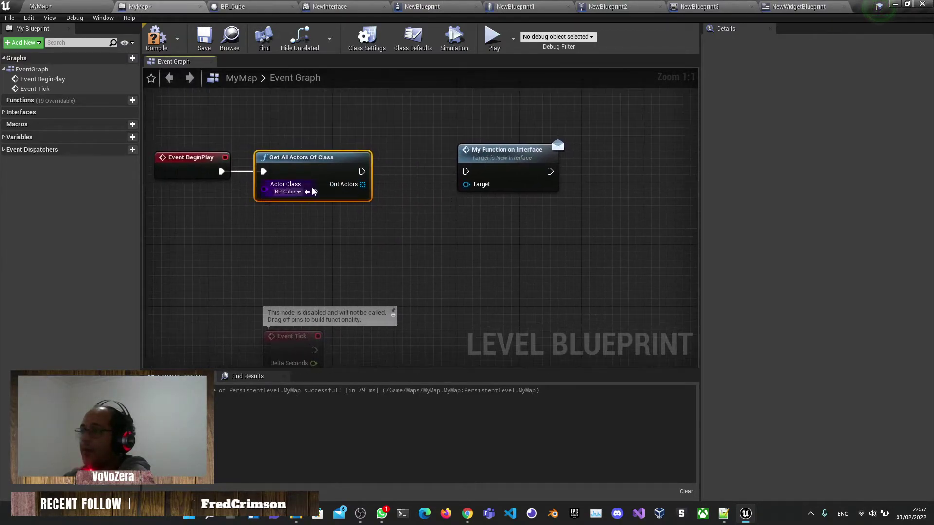
{"action": "left_click_drag", "start_coordinate": [516, 165], "coordinate": [547, 162]}
{"action": "left_click_drag", "start_coordinate": [370, 182], "coordinate": [451, 226]}
{"action": "type", "text": "for"}
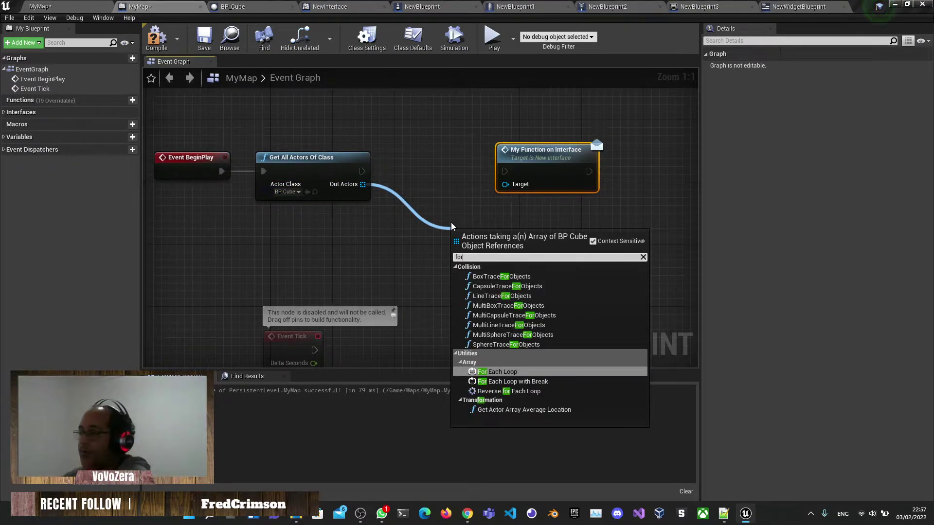
{"action": "left_click", "coordinate": [504, 372]}
{"action": "left_click_drag", "start_coordinate": [503, 235], "coordinate": [452, 152]}
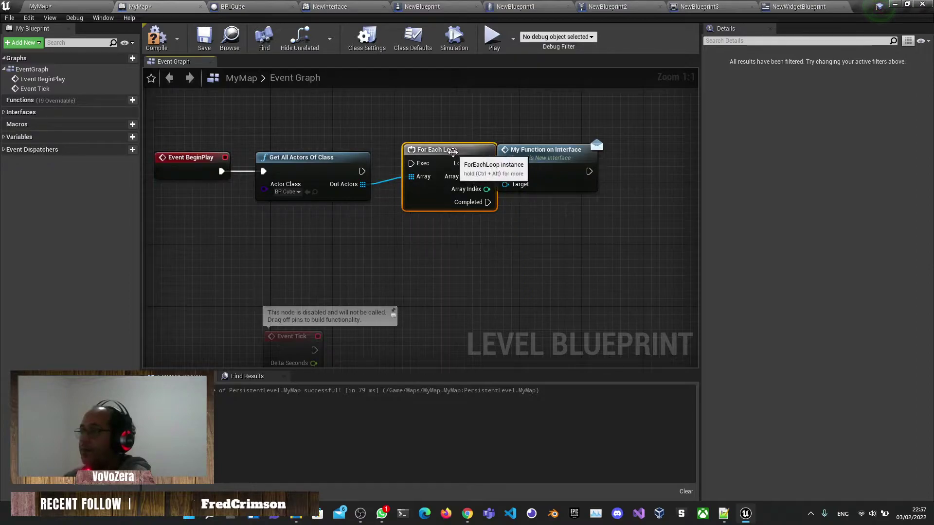
{"action": "left_click_drag", "start_coordinate": [361, 174], "coordinate": [361, 172]}
{"action": "left_click_drag", "start_coordinate": [428, 150], "coordinate": [421, 158]}
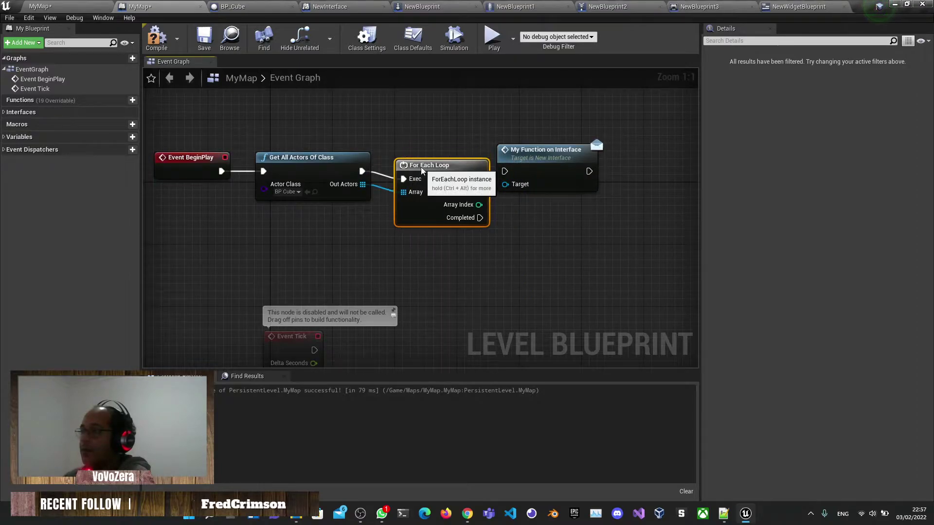
{"action": "left_click_drag", "start_coordinate": [501, 156], "coordinate": [655, 149]}
{"action": "left_click", "coordinate": [157, 44]}
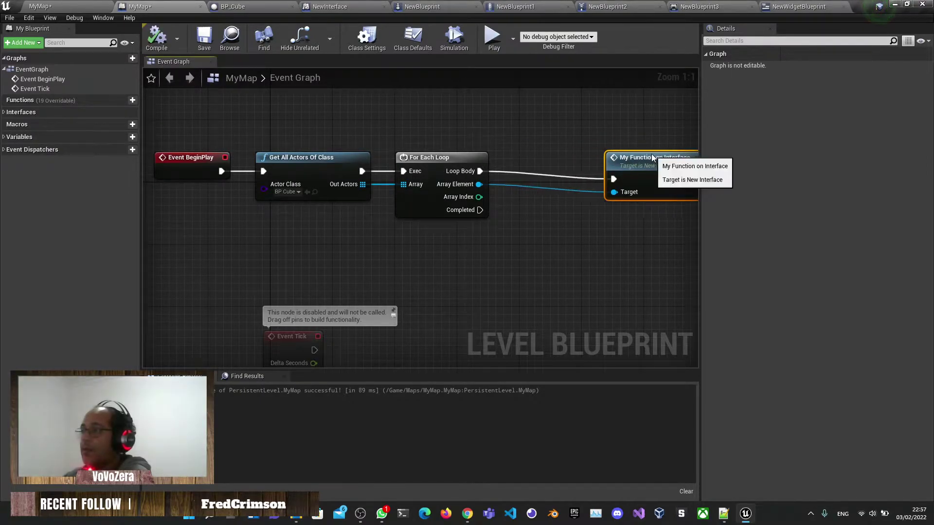
- Insert an Is Valid check on Array Element between Loop Body and My Function on Interface, then compile
{"action": "right_click_drag", "start_coordinate": [569, 226], "coordinate": [469, 227]}
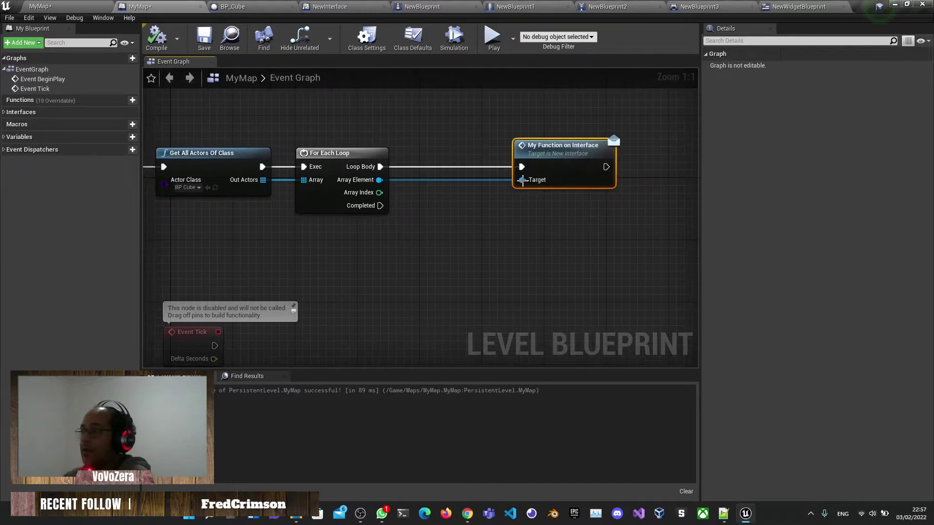
{"action": "left_click_drag", "start_coordinate": [540, 150], "coordinate": [593, 150]}
{"action": "right_click_drag", "start_coordinate": [375, 163], "coordinate": [478, 164]}
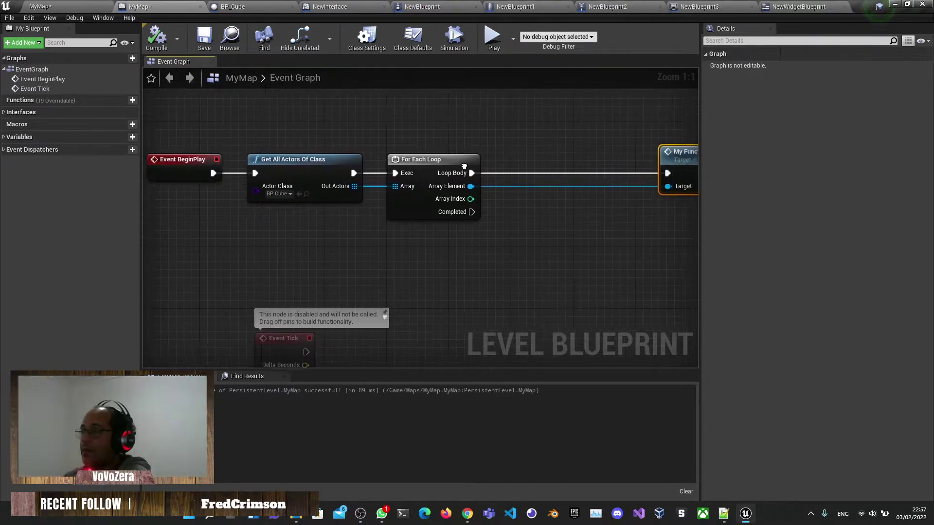
{"action": "right_click_drag", "start_coordinate": [523, 182], "coordinate": [467, 187]}
{"action": "left_click", "coordinate": [413, 168]}
{"action": "left_click_drag", "start_coordinate": [412, 168], "coordinate": [497, 197]}
{"action": "type", "text": "is val"}
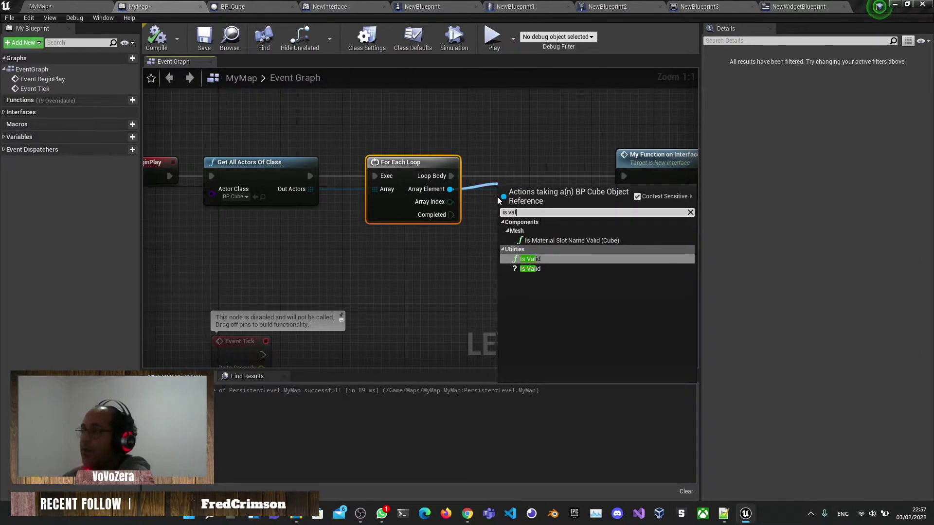
{"action": "key", "text": "Down"}
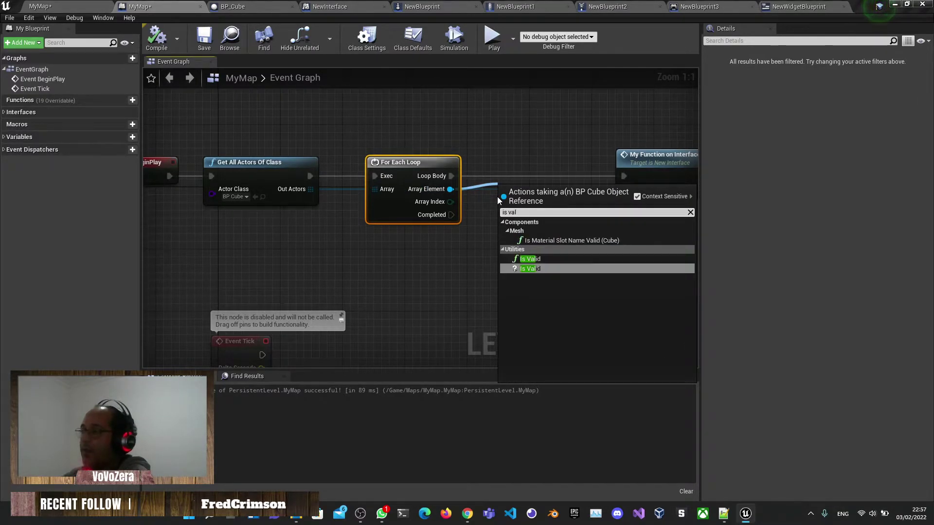
{"action": "key", "text": "Return"}
{"action": "left_click_drag", "start_coordinate": [451, 176], "coordinate": [508, 207]}
{"action": "left_click_drag", "start_coordinate": [520, 193], "coordinate": [564, 143]}
{"action": "right_click_drag", "start_coordinate": [564, 143], "coordinate": [472, 151]}
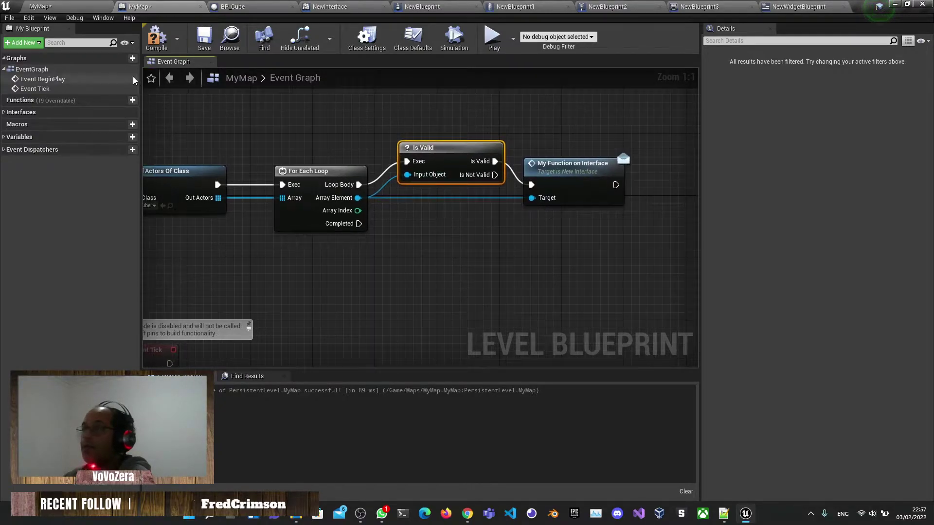
{"action": "left_click", "coordinate": [157, 49]}
- Play-test the loop, then duplicate a cube toward the lower left of the floor
{"action": "left_click", "coordinate": [493, 37]}
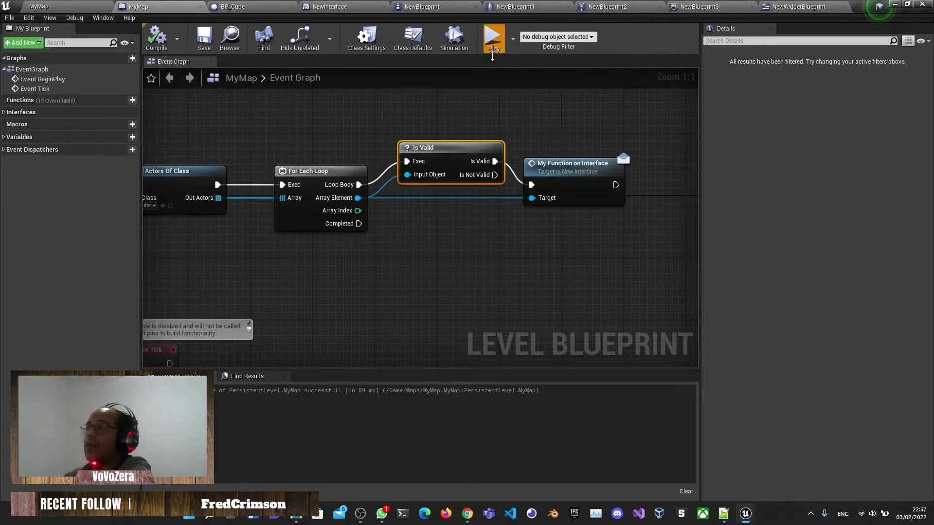
{"action": "left_click", "coordinate": [769, 82]}
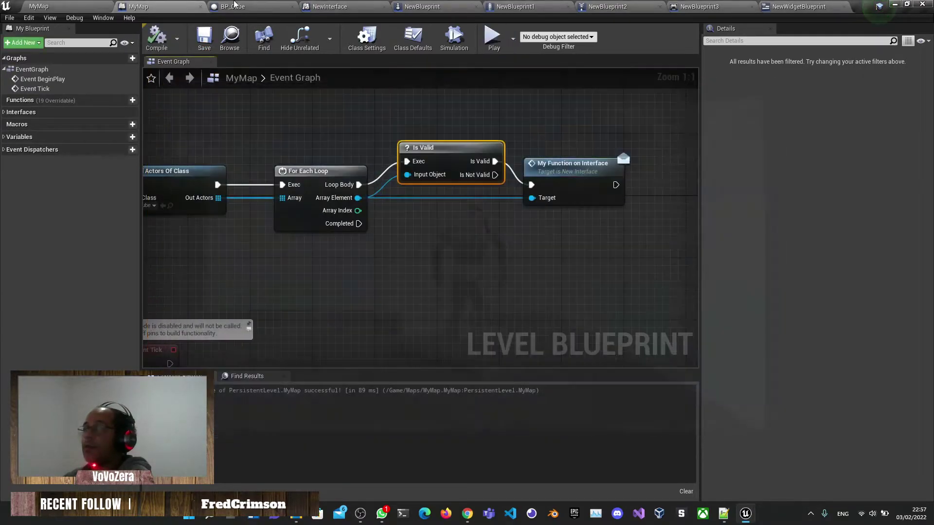
{"action": "left_click", "coordinate": [39, 7]}
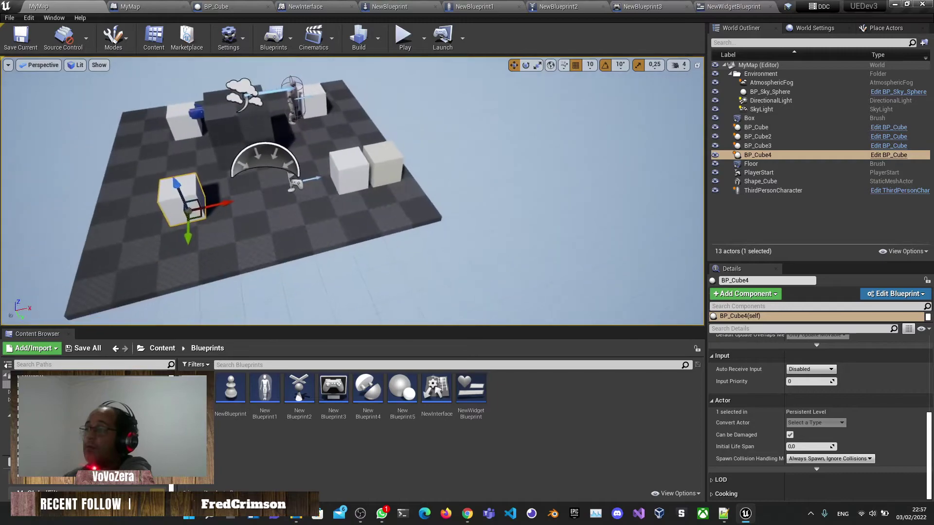
{"action": "left_click", "coordinate": [364, 178]}
{"action": "left_click_drag", "start_coordinate": [358, 199], "coordinate": [151, 252], "text": "alt"}
- Add a Get Display Name node beside Print String in the BP_Cube event graph
{"action": "left_click", "coordinate": [130, 6]}
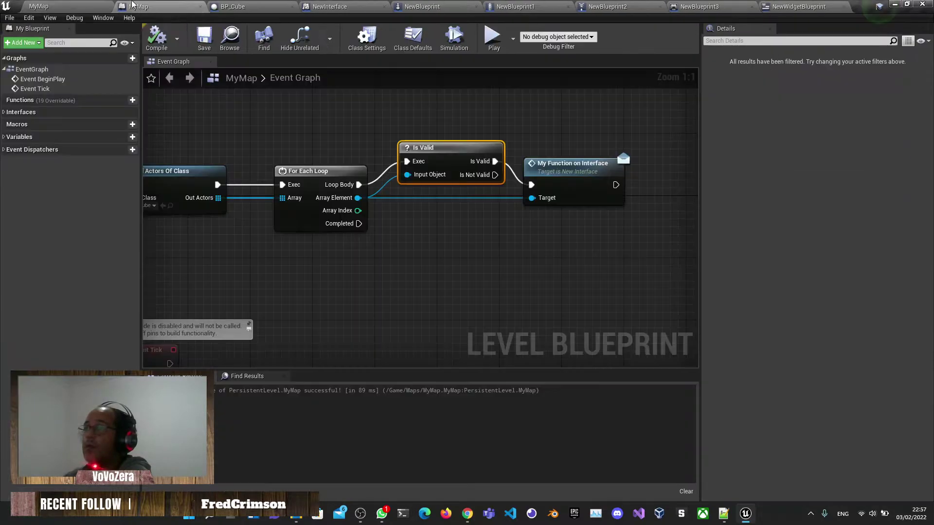
{"action": "right_click_drag", "start_coordinate": [486, 222], "coordinate": [459, 232]}
{"action": "left_click", "coordinate": [273, 7]}
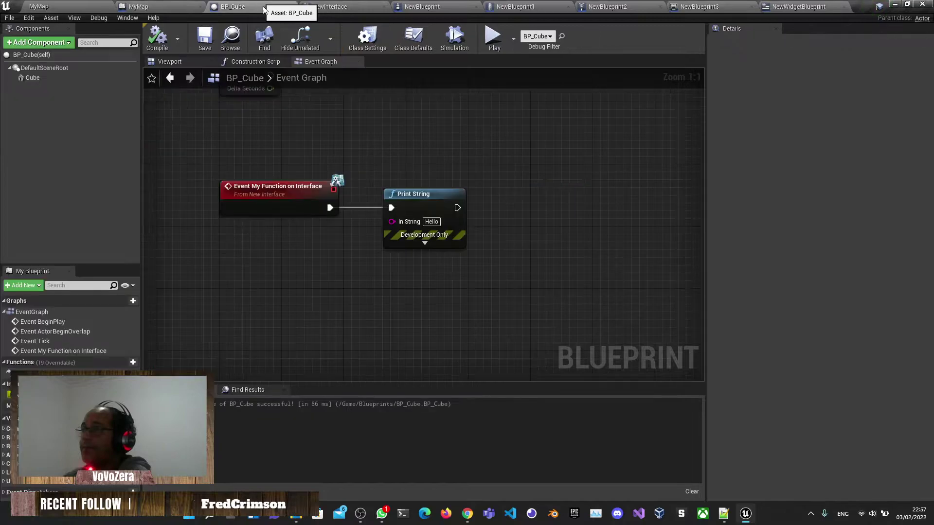
{"action": "left_click_drag", "start_coordinate": [405, 208], "coordinate": [306, 281]}
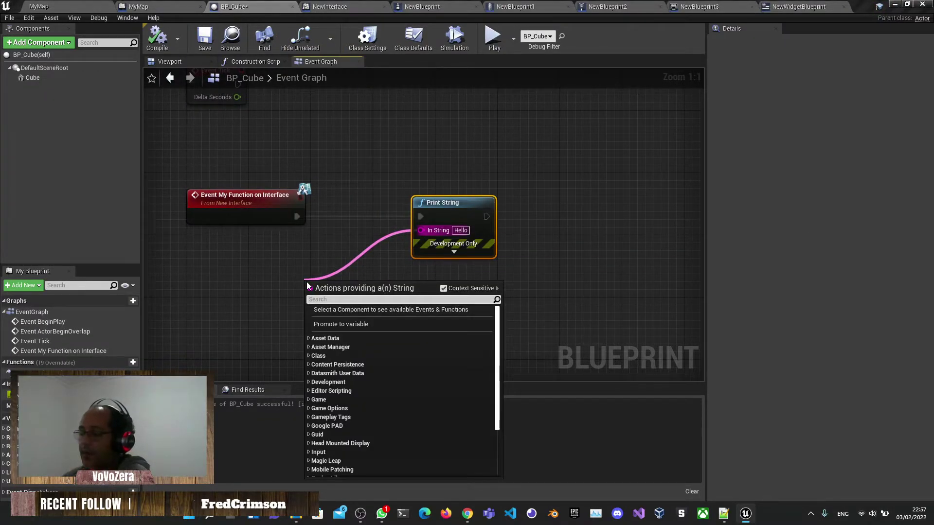
{"action": "type", "text": "disp"}
{"action": "key", "text": "Return"}
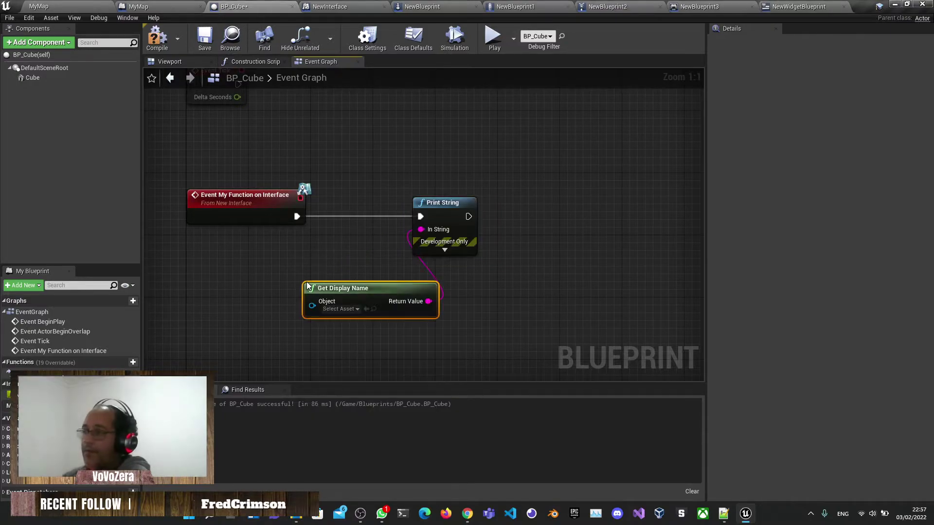
- Plug Self into Get Display Name's Object input, save and compile BP_Cube, and play-test
{"action": "right_click_drag", "start_coordinate": [244, 252], "coordinate": [443, 264]}
{"action": "left_click_drag", "start_coordinate": [402, 279], "coordinate": [295, 285]}
{"action": "type", "text": "self"}
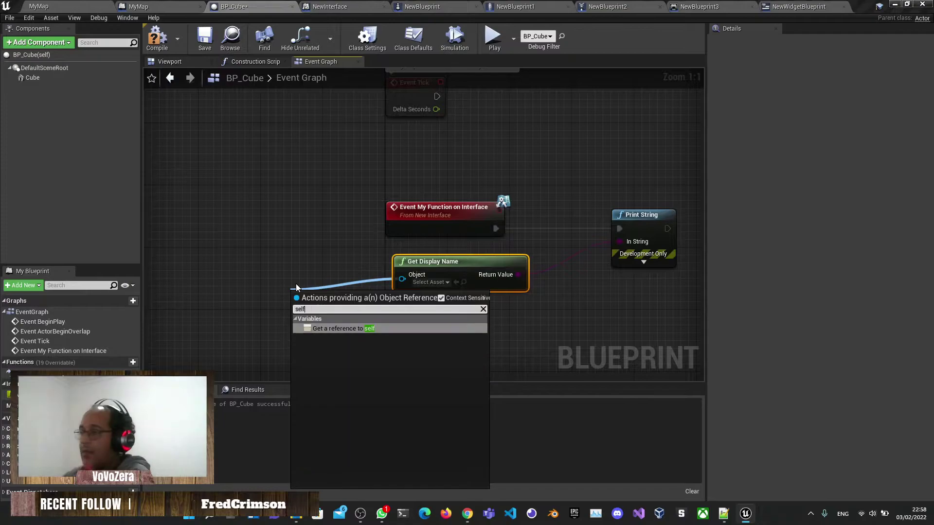
{"action": "key", "text": "Return"}
{"action": "key", "text": "ctrl+s"}
{"action": "left_click", "coordinate": [157, 40]}
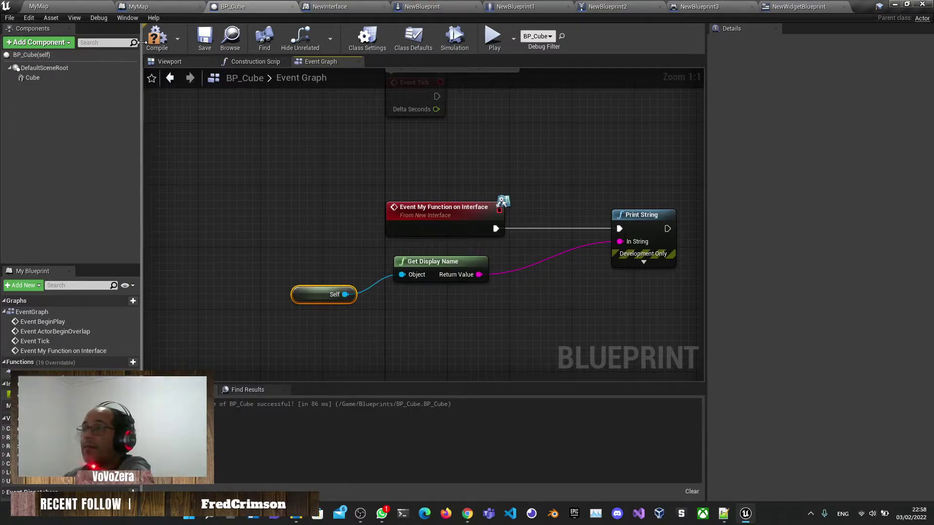
{"action": "left_click", "coordinate": [495, 39]}
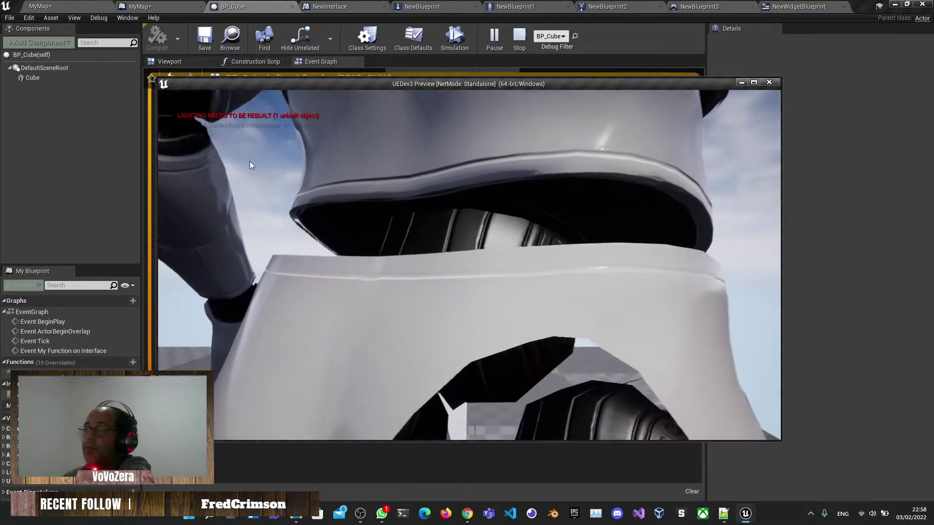
{"action": "key", "text": "Escape"}
- Set Print String's Duration to 989999 seconds and play the game
{"action": "left_click", "coordinate": [644, 262]}
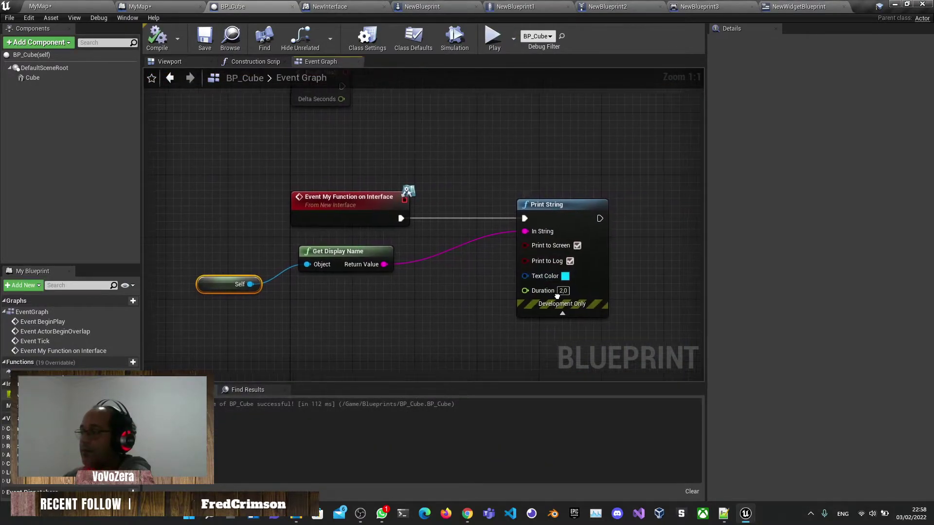
{"action": "left_click", "coordinate": [572, 291]}
{"action": "type", "text": "989"}
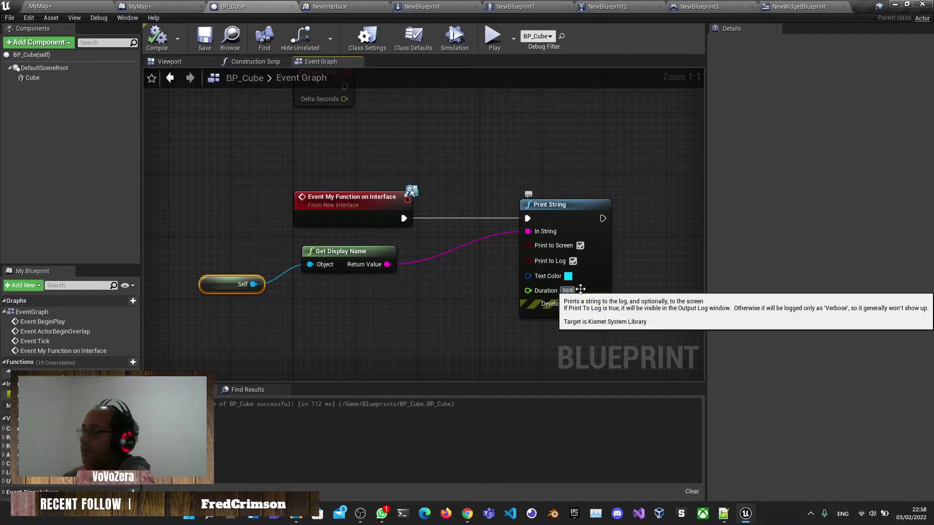
{"action": "type", "text": "999"}
{"action": "key", "text": "Return"}
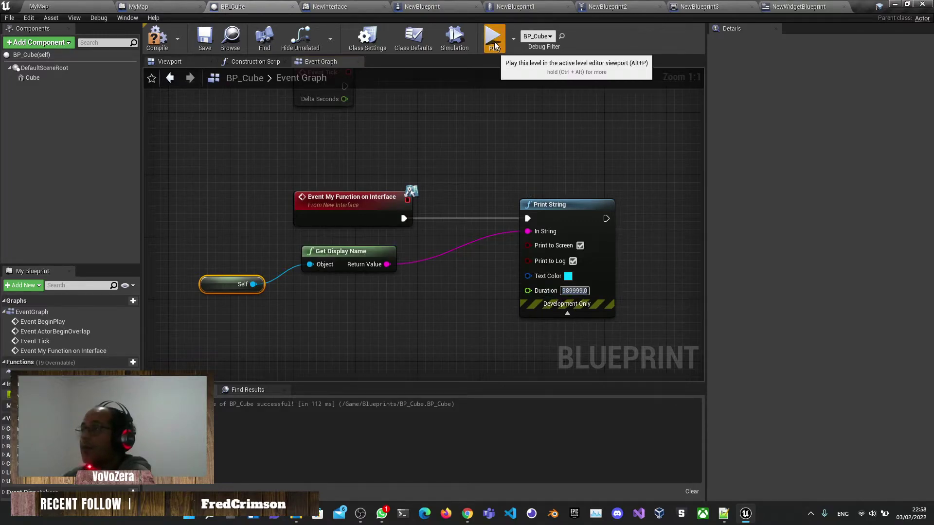
{"action": "left_click", "coordinate": [494, 41]}
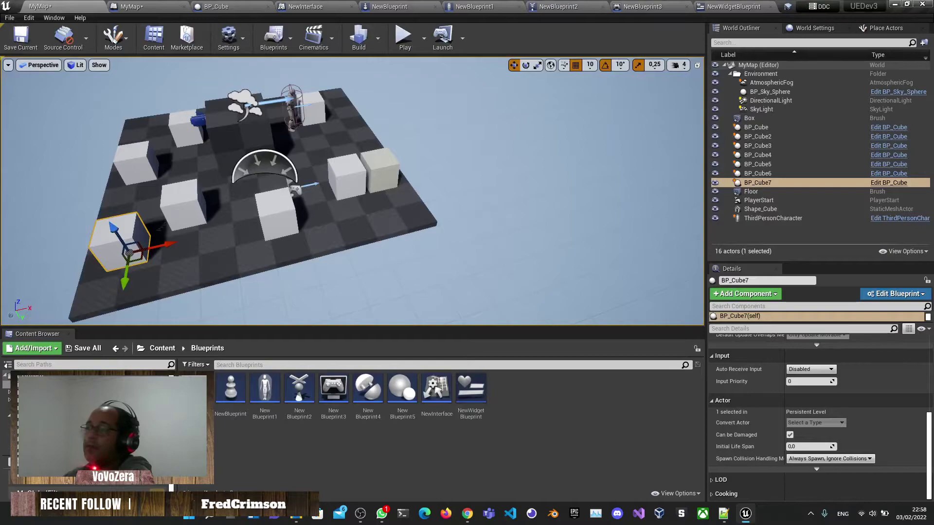
- Duplicate BP_Cube7 into BP_Cube11, play in editor, then return to the MyMap Level Blueprint
{"action": "left_click_drag", "start_coordinate": [128, 252], "coordinate": [269, 155], "text": "alt"}
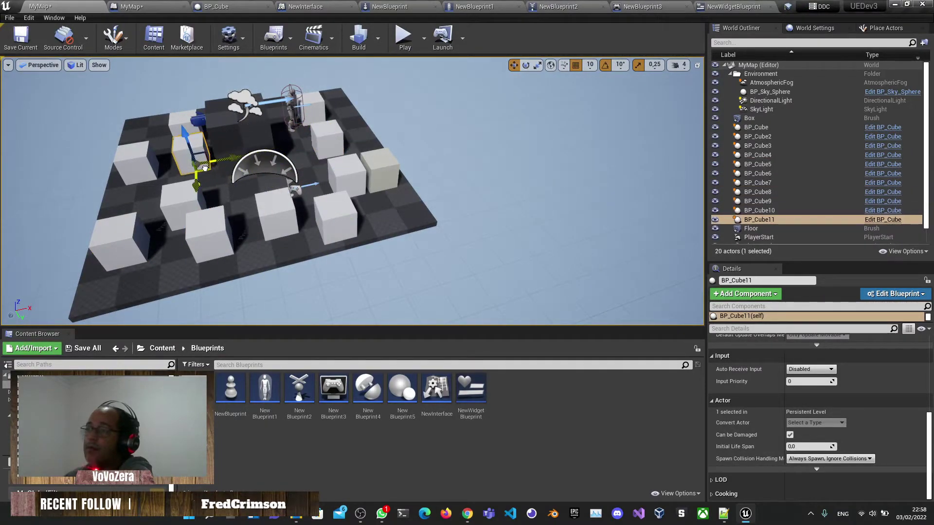
{"action": "left_click_drag", "start_coordinate": [205, 168], "coordinate": [198, 171], "text": "alt"}
{"action": "left_click", "coordinate": [403, 36]}
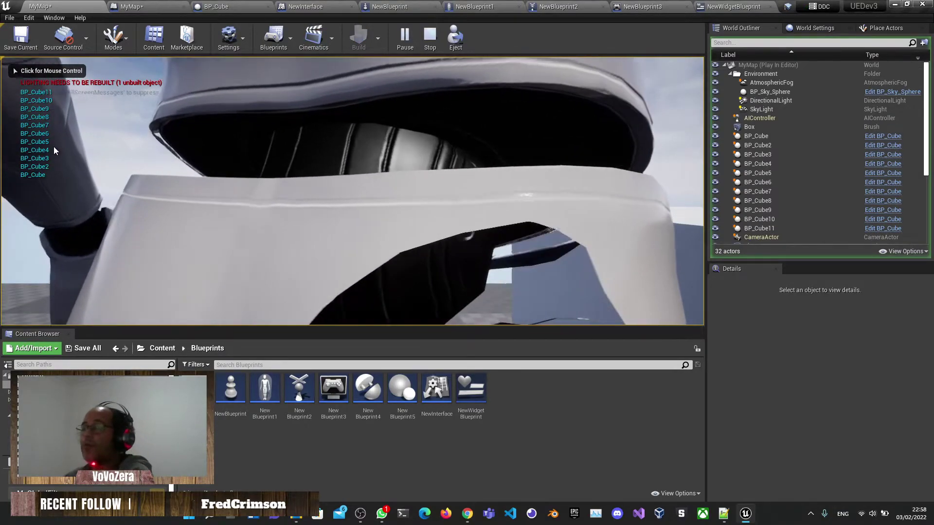
{"action": "key", "text": "Escape"}
{"action": "left_click", "coordinate": [138, 7]}
{"action": "scroll", "coordinate": [433, 145], "scroll_direction": "down", "scroll_amount": 5}
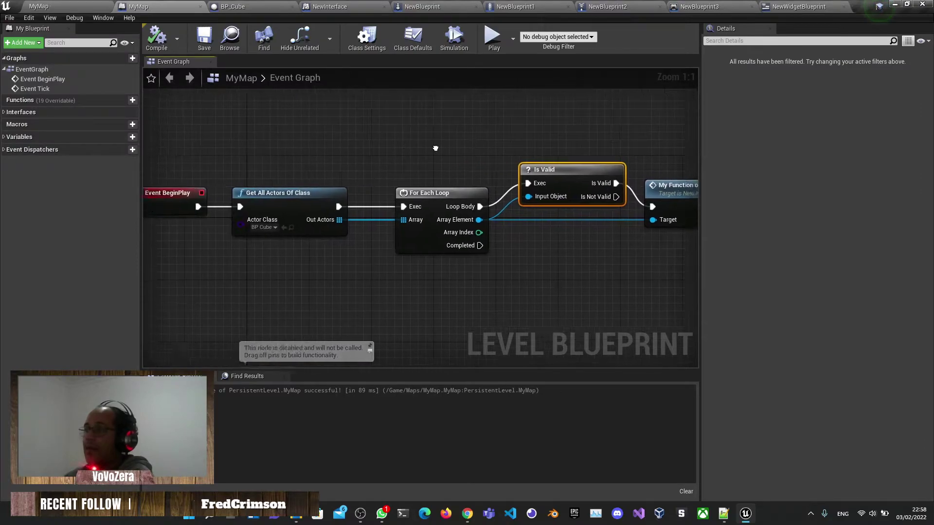
{"action": "scroll", "coordinate": [438, 161], "scroll_direction": "up", "scroll_amount": 4}
{"action": "right_click_drag", "start_coordinate": [476, 220], "coordinate": [480, 283]}
{"action": "scroll", "coordinate": [480, 283], "scroll_direction": "up", "scroll_amount": 1}
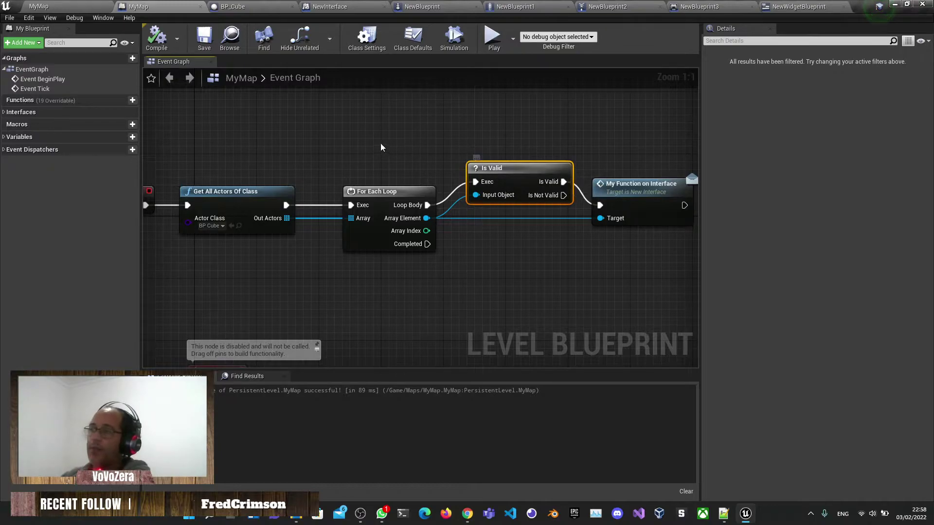
{"action": "right_click_drag", "start_coordinate": [349, 127], "coordinate": [358, 176]}
{"action": "scroll", "coordinate": [371, 148], "scroll_direction": "down", "scroll_amount": 2}
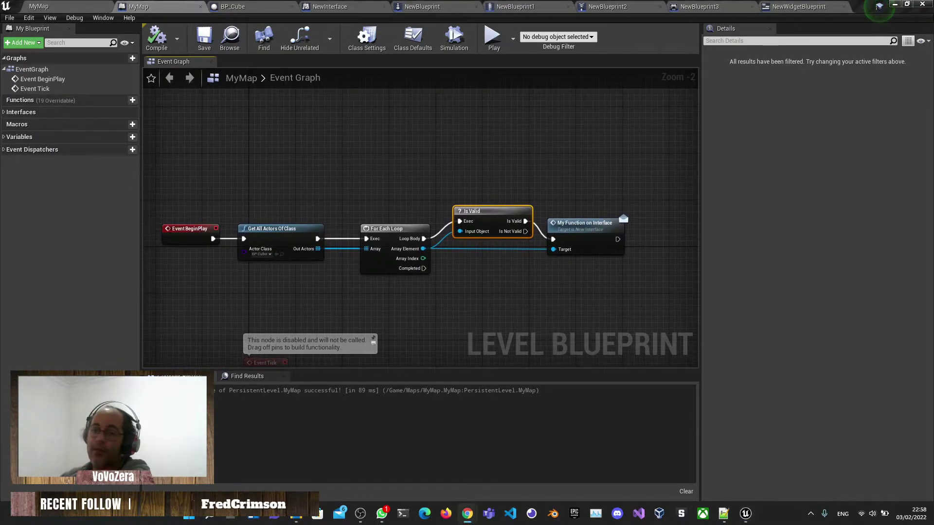
{"action": "right_click_drag", "start_coordinate": [492, 281], "coordinate": [496, 248]}
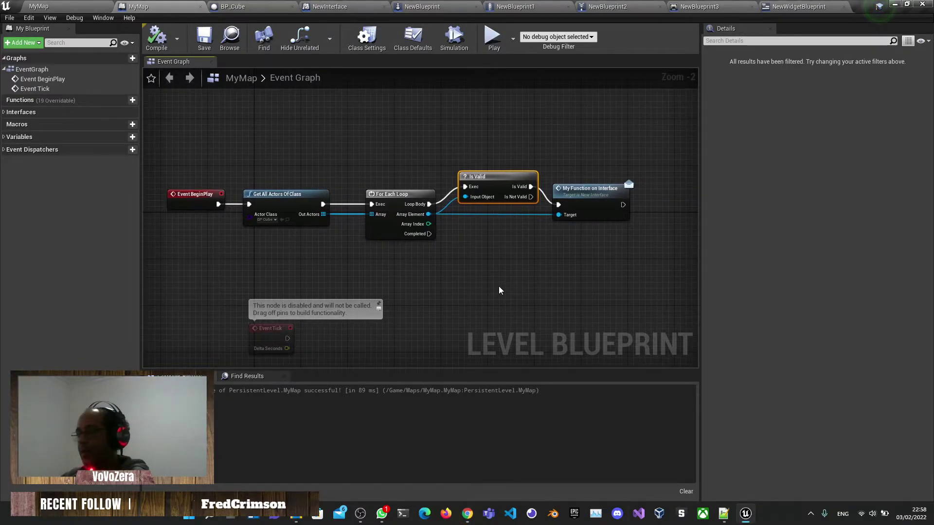
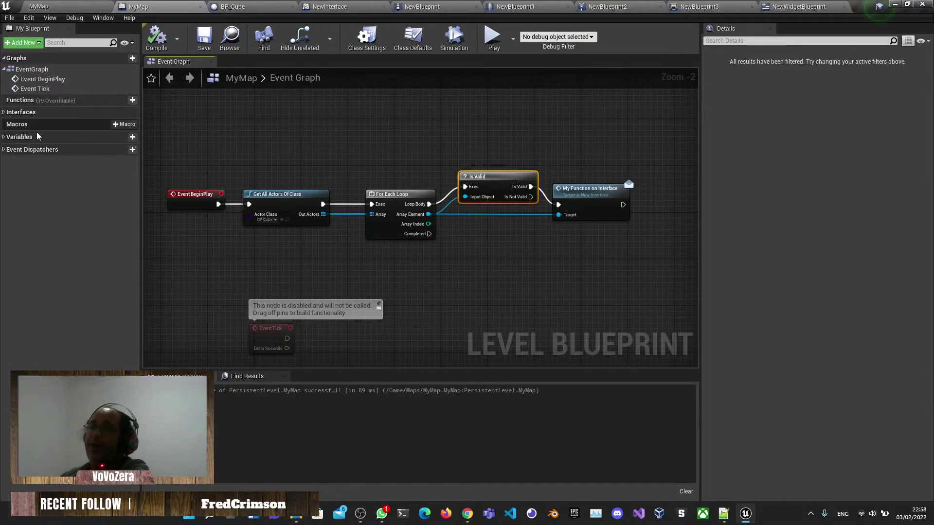
- Expand Interfaces in My Blueprint to list My Function on Interface
{"action": "left_click", "coordinate": [19, 140]}
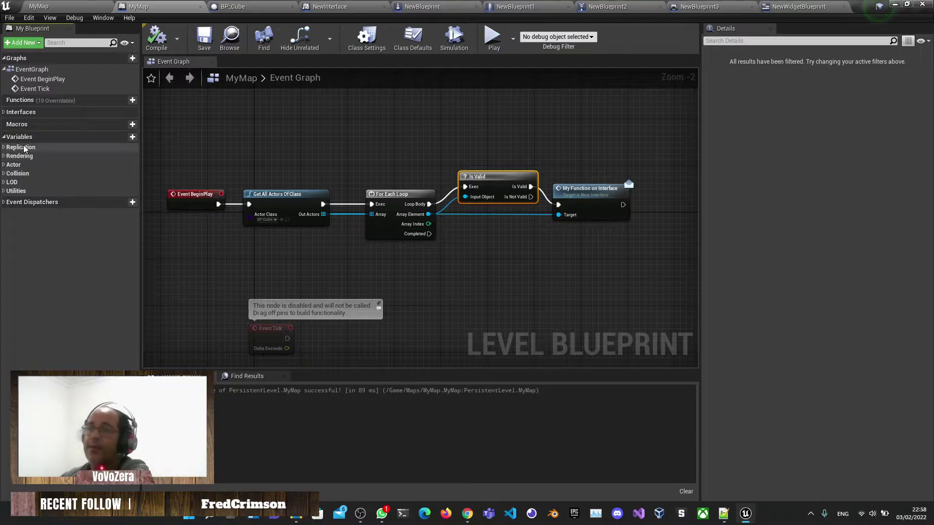
{"action": "left_click", "coordinate": [8, 139]}
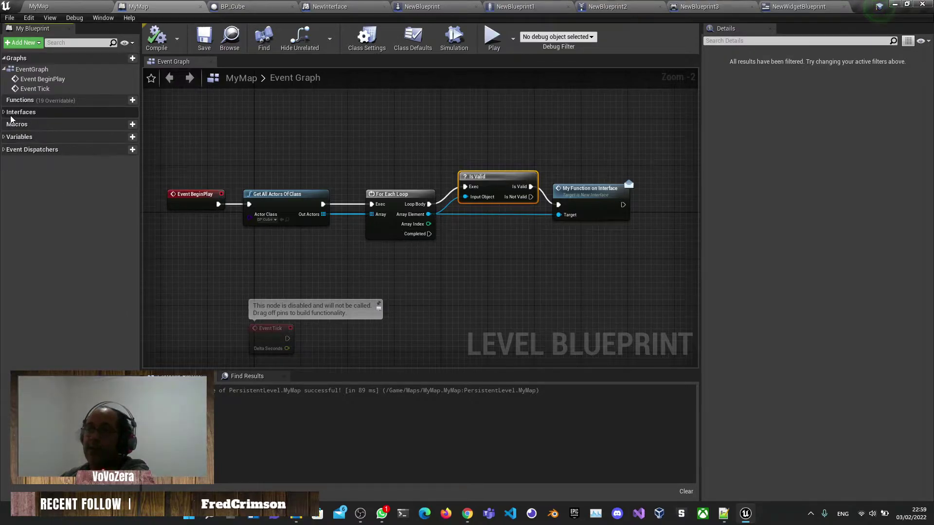
{"action": "left_click", "coordinate": [133, 44]}
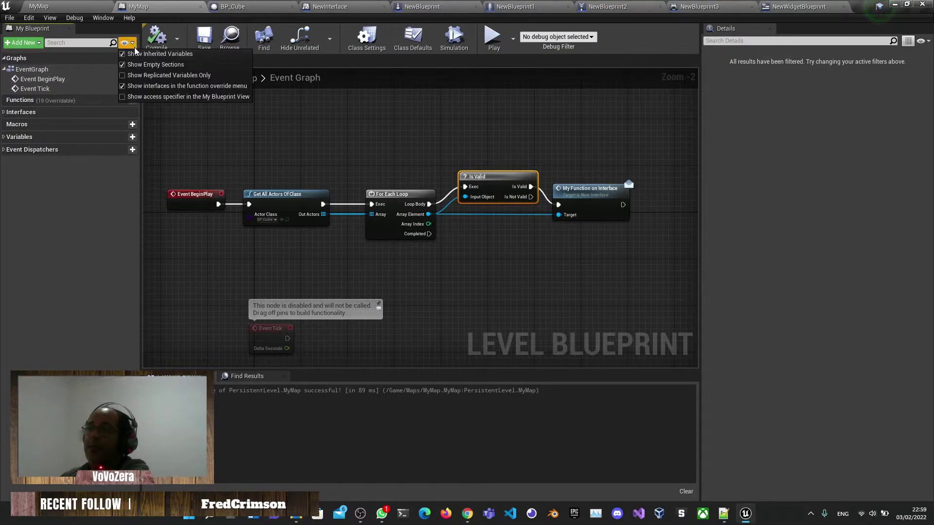
{"action": "left_click", "coordinate": [21, 112]}
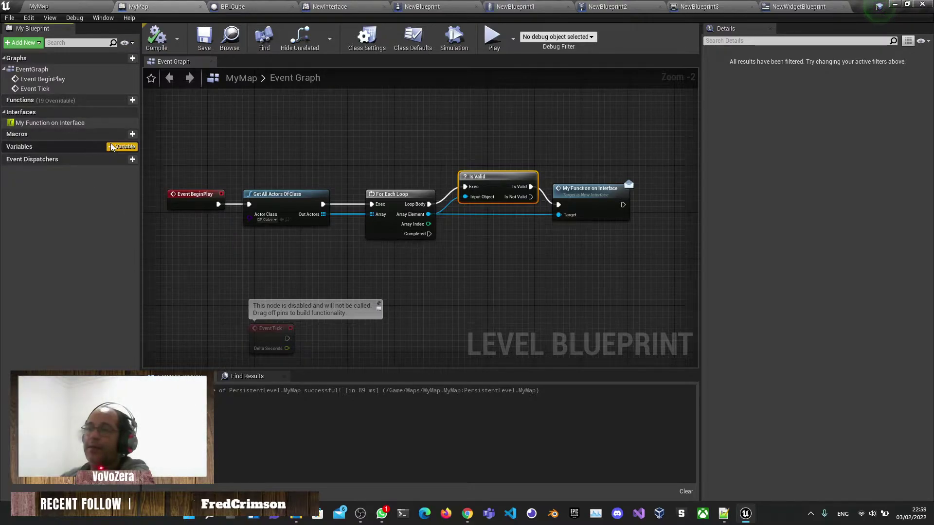
- Uncheck Show Inherited Variables in the view options to hide inherited variables from My Blueprint
{"action": "left_click", "coordinate": [132, 43]}
{"action": "left_click", "coordinate": [146, 53]}
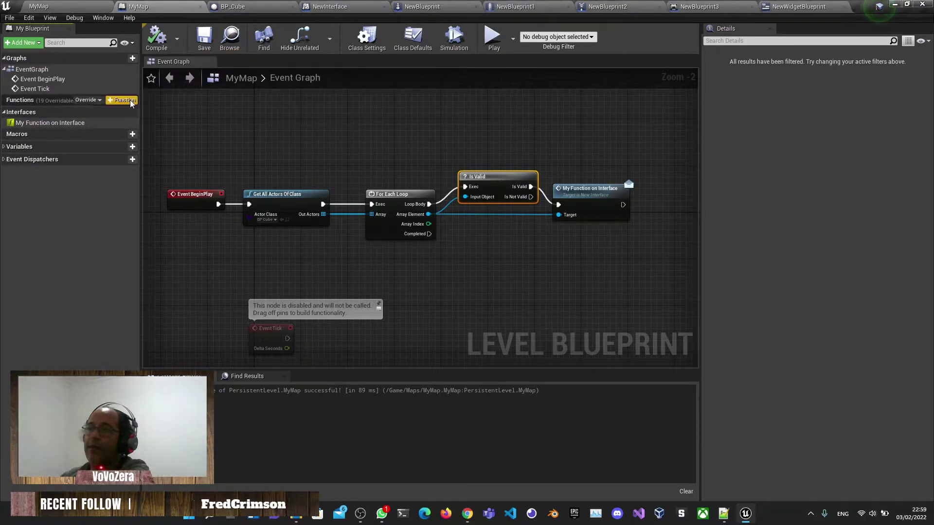
{"action": "left_click", "coordinate": [20, 146]}
{"action": "left_click", "coordinate": [3, 159]}
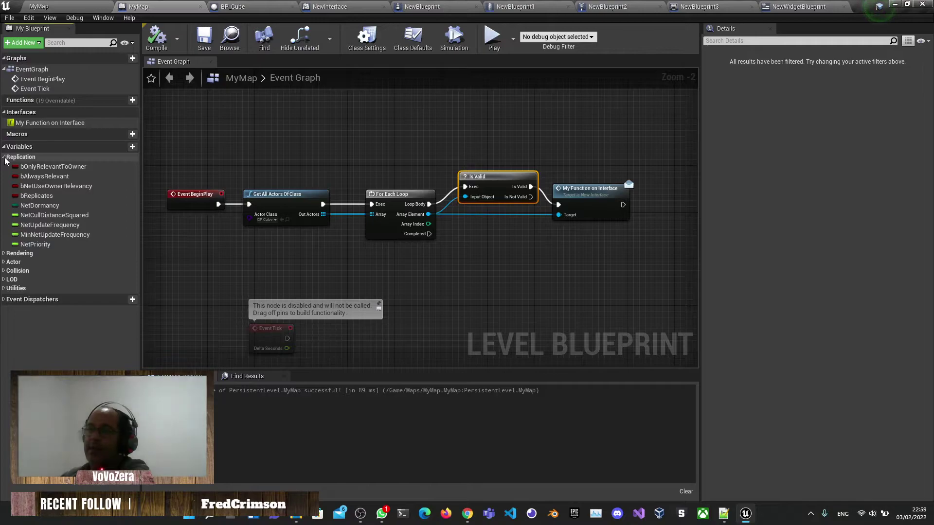
{"action": "left_click", "coordinate": [4, 158]}
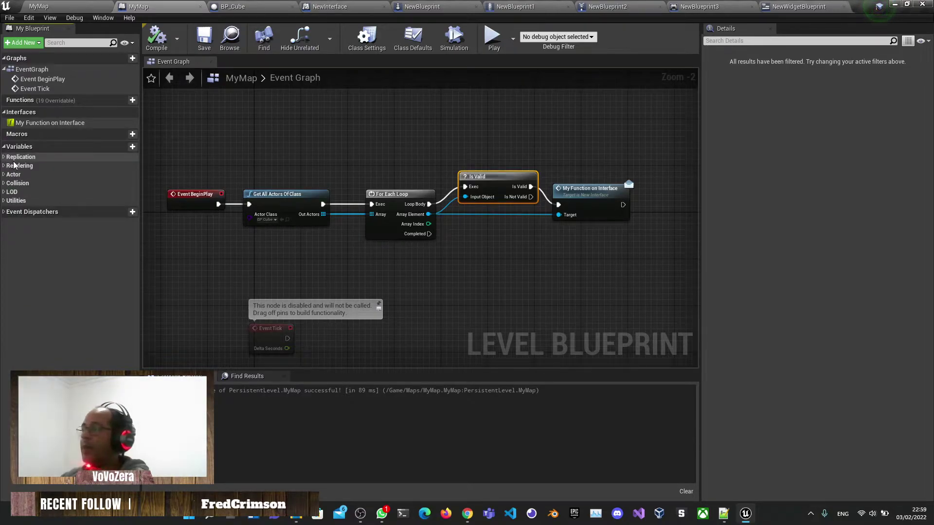
{"action": "left_click", "coordinate": [133, 44]}
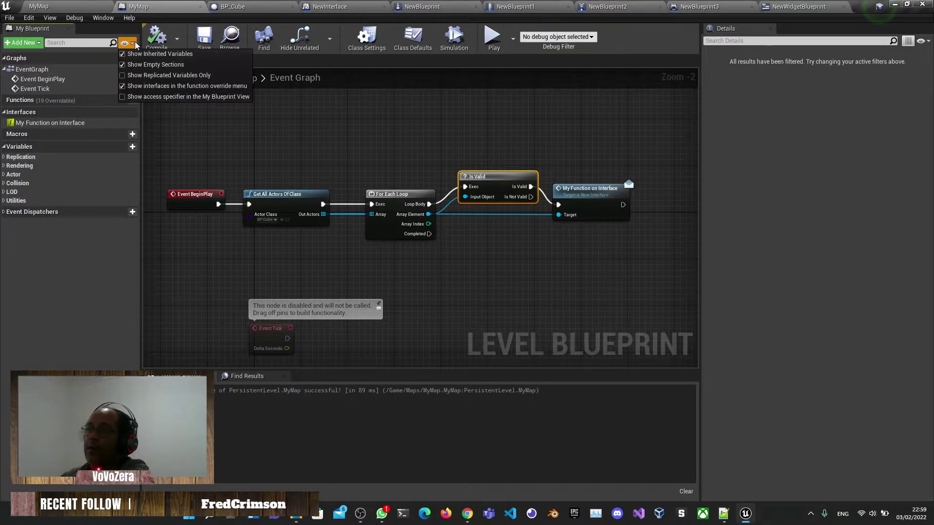
{"action": "left_click", "coordinate": [157, 54]}
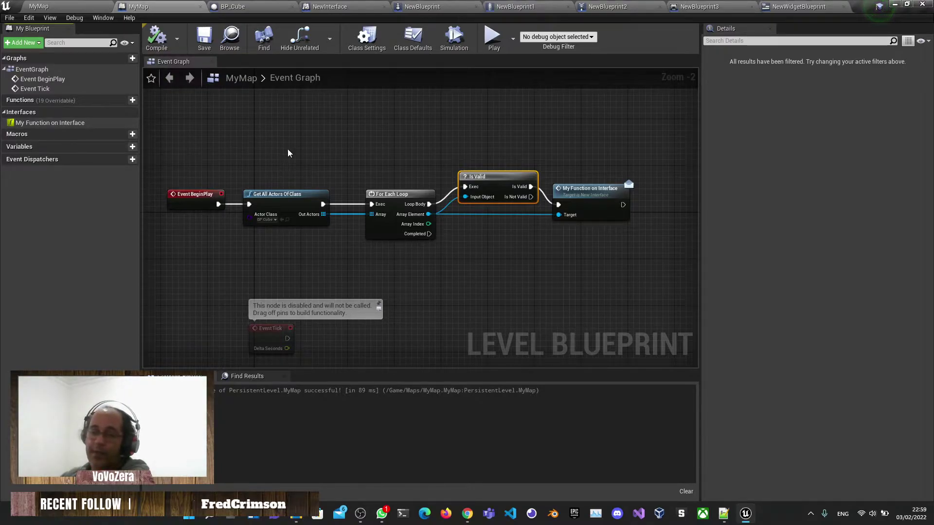
{"action": "left_click", "coordinate": [405, 142]}
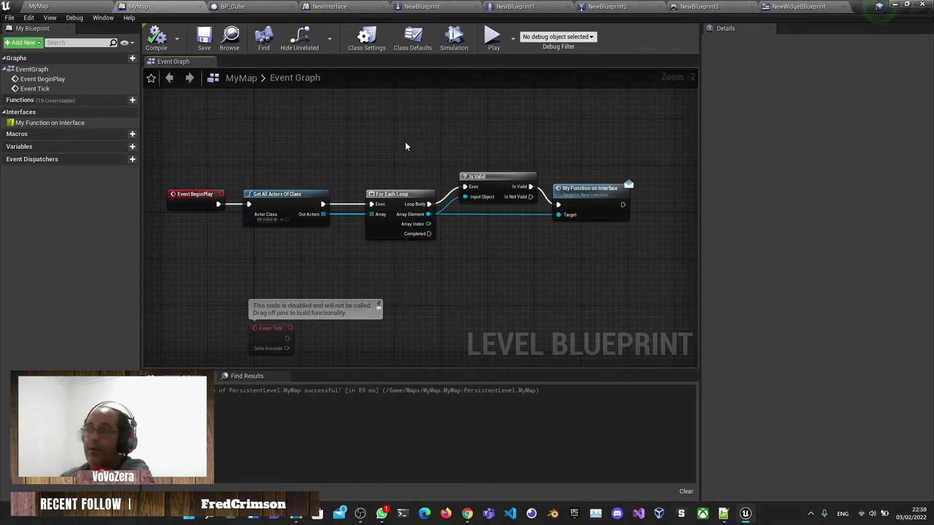
{"action": "right_click_drag", "start_coordinate": [405, 142], "coordinate": [414, 135]}
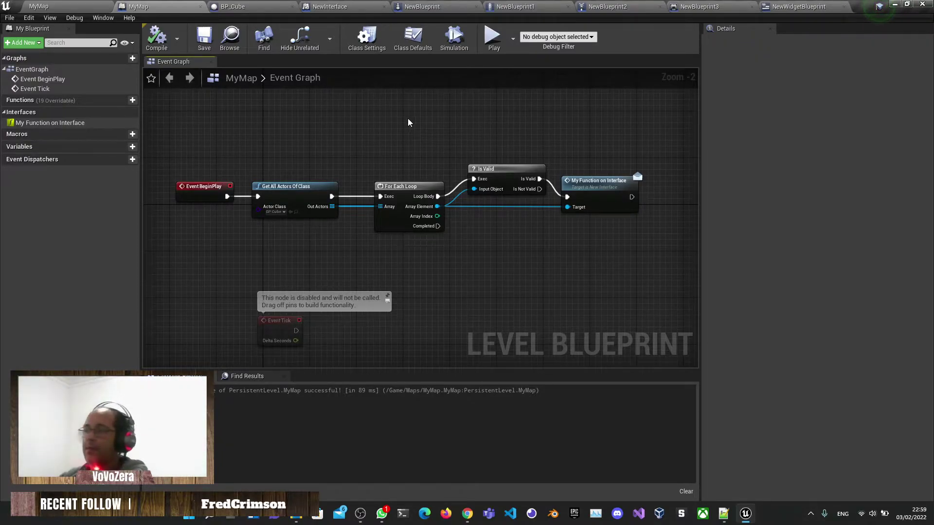
{"action": "right_click_drag", "start_coordinate": [408, 123], "coordinate": [421, 145]}
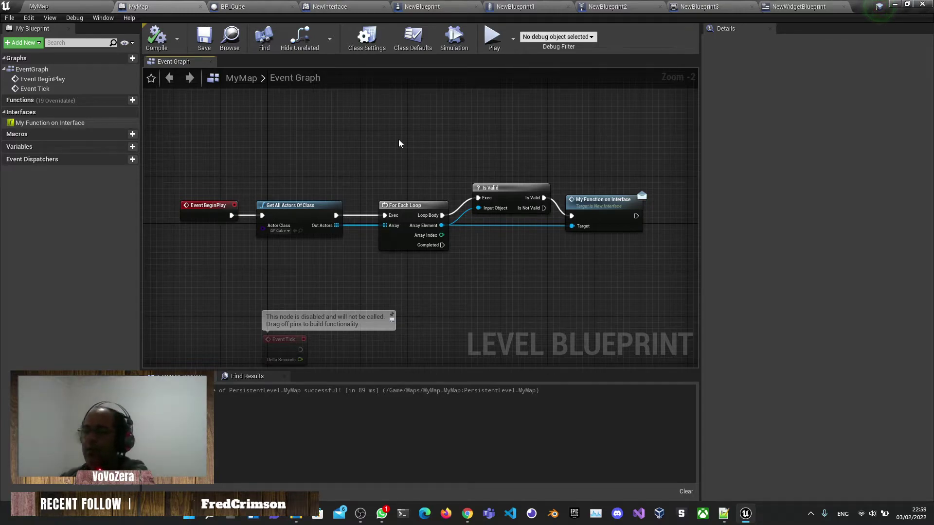
{"action": "right_click_drag", "start_coordinate": [234, 149], "coordinate": [267, 152]}
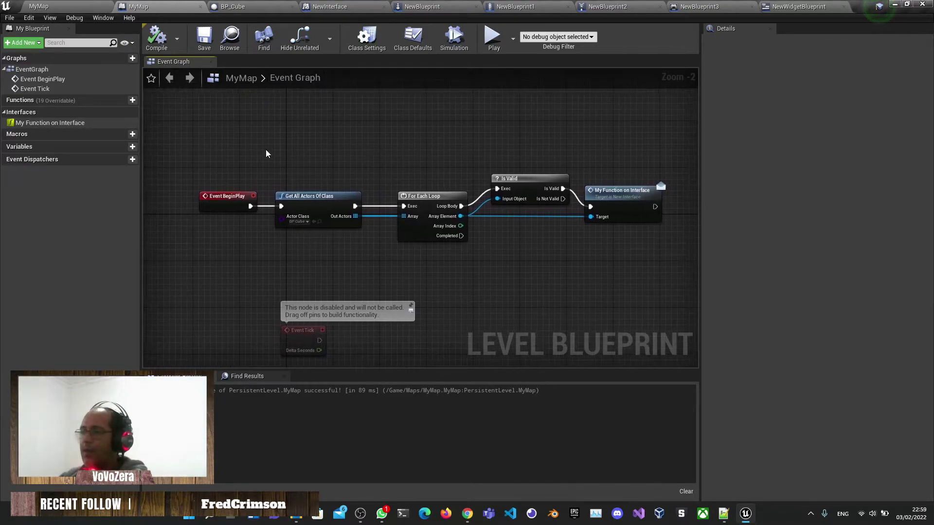
{"action": "left_click_drag", "start_coordinate": [230, 145], "coordinate": [666, 266]}
{"action": "left_click", "coordinate": [464, 167]}
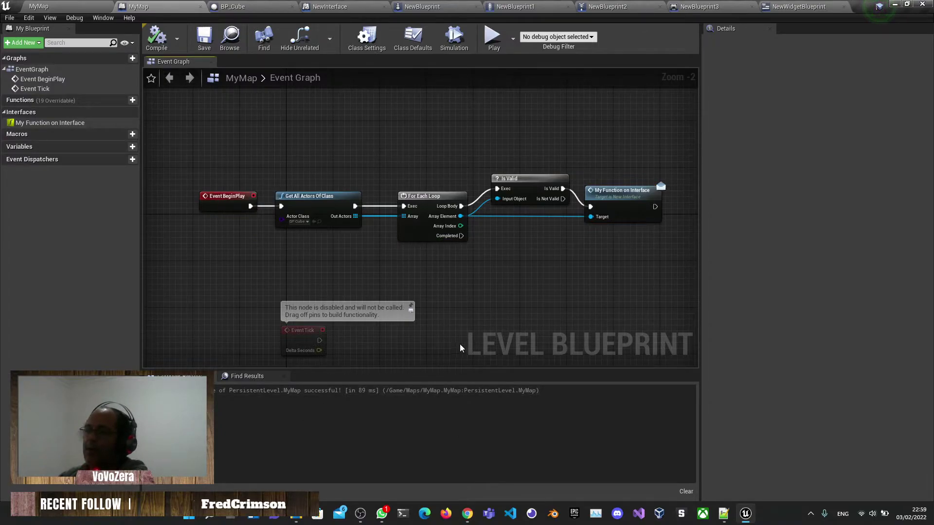
{"action": "right_click_drag", "start_coordinate": [521, 294], "coordinate": [474, 305]}
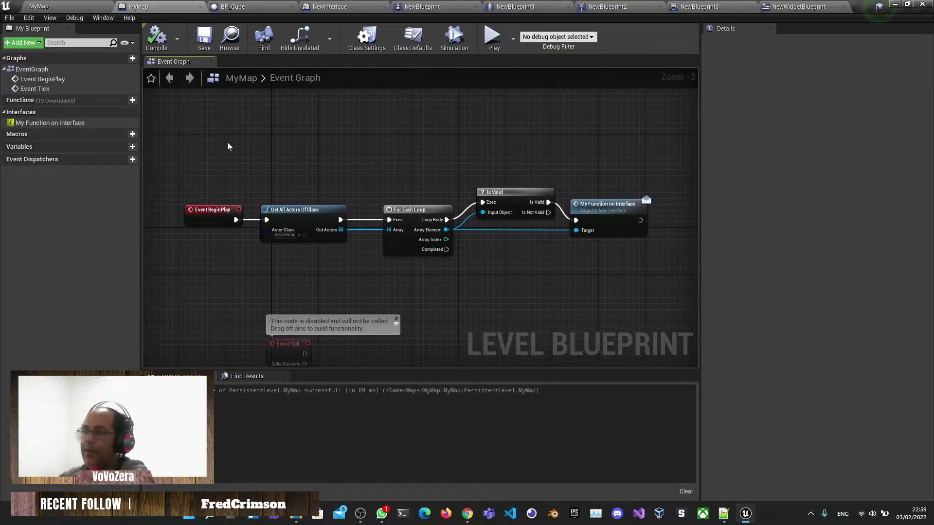
{"action": "left_click_drag", "start_coordinate": [197, 149], "coordinate": [654, 274]}
{"action": "left_click", "coordinate": [651, 274]}
{"action": "right_click_drag", "start_coordinate": [546, 301], "coordinate": [553, 290]}
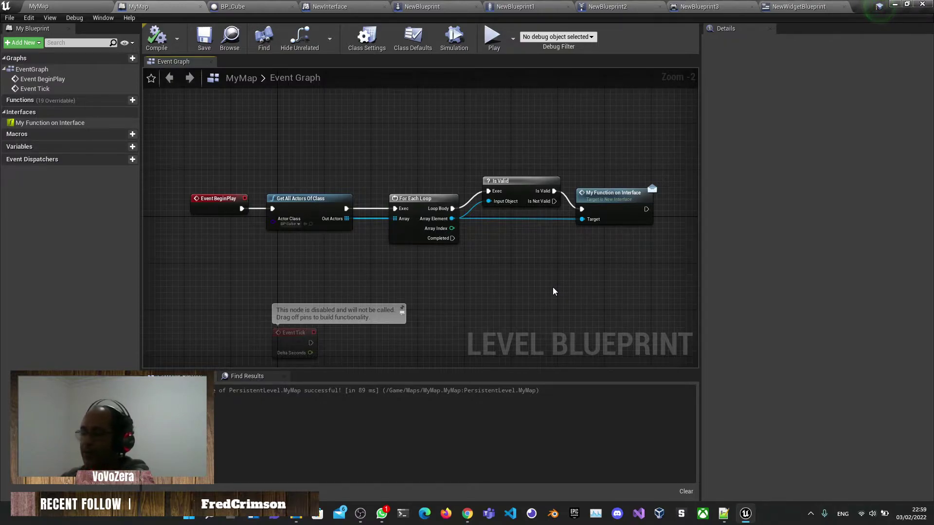
{"action": "mouse_move", "coordinate": [553, 291]}
{"action": "right_mouse_down"}
{"action": "mouse_move", "coordinate": [582, 291]}
{"action": "mouse_move", "coordinate": [553, 289]}
{"action": "right_mouse_up"}
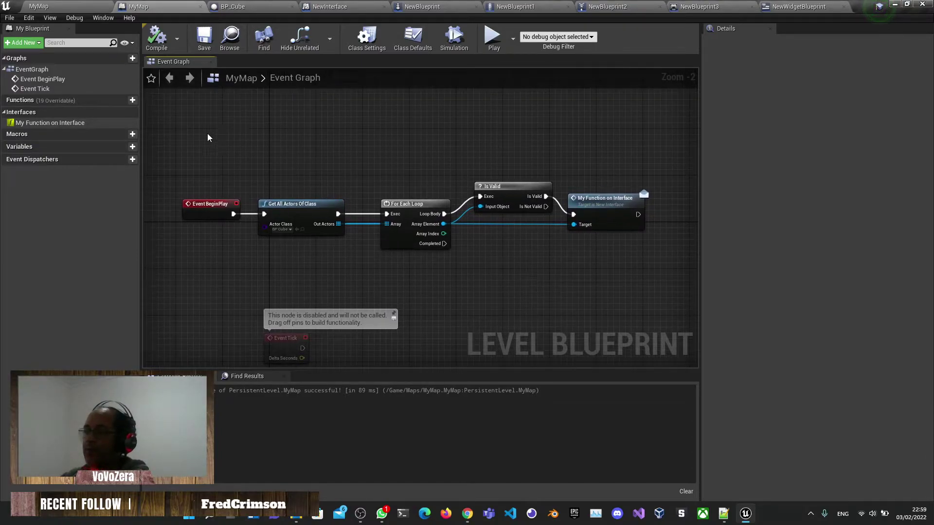
{"action": "left_click_drag", "start_coordinate": [207, 138], "coordinate": [587, 255]}
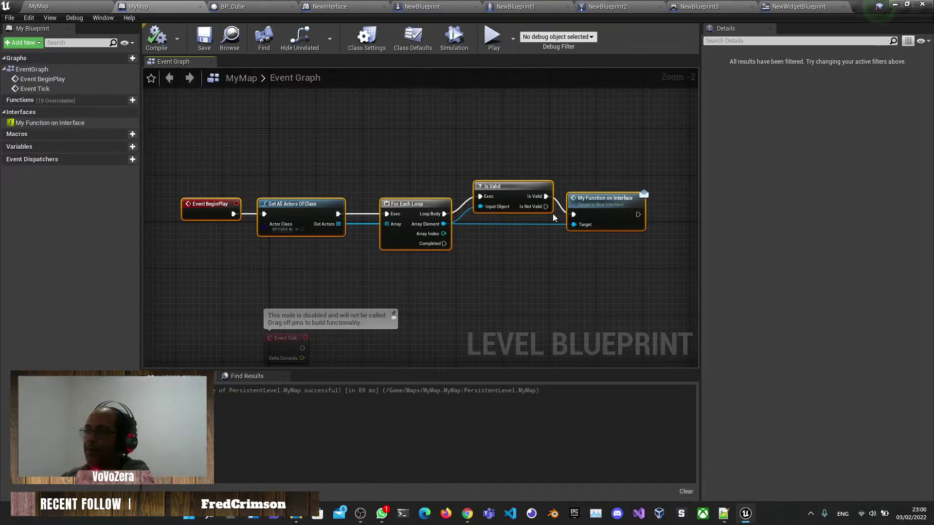
{"action": "left_click", "coordinate": [347, 137]}
{"action": "right_click_drag", "start_coordinate": [352, 142], "coordinate": [394, 146]}
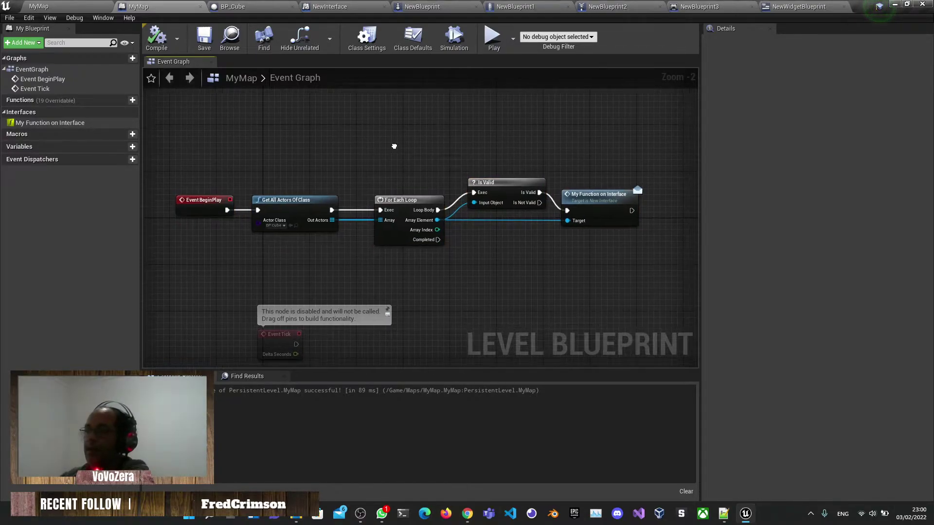
{"action": "left_click_drag", "start_coordinate": [386, 212], "coordinate": [634, 280]}
{"action": "left_click", "coordinate": [453, 156]}
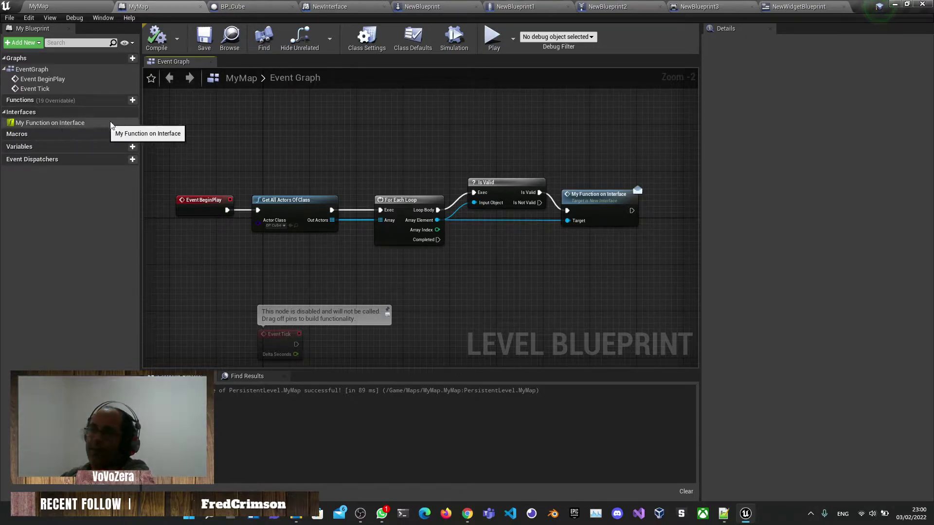
- Add a new function NewFunction_0 to the level blueprint, then delete it
{"action": "right_click", "coordinate": [286, 145]}
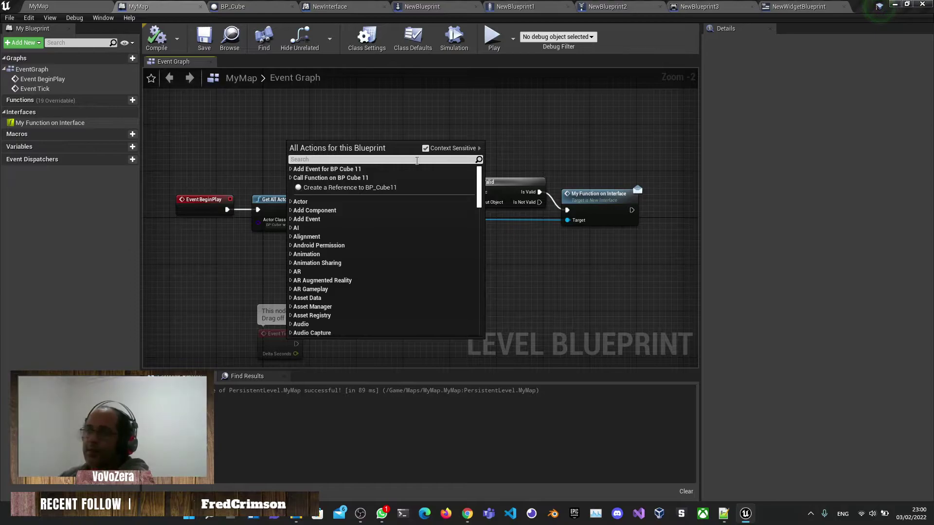
{"action": "left_click", "coordinate": [128, 100]}
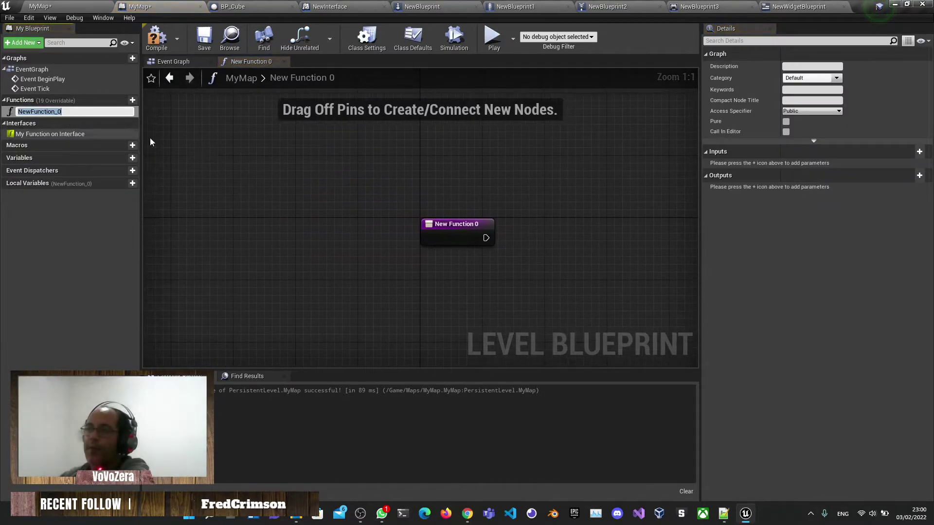
{"action": "left_click", "coordinate": [460, 226]}
{"action": "right_click_drag", "start_coordinate": [485, 211], "coordinate": [376, 207]}
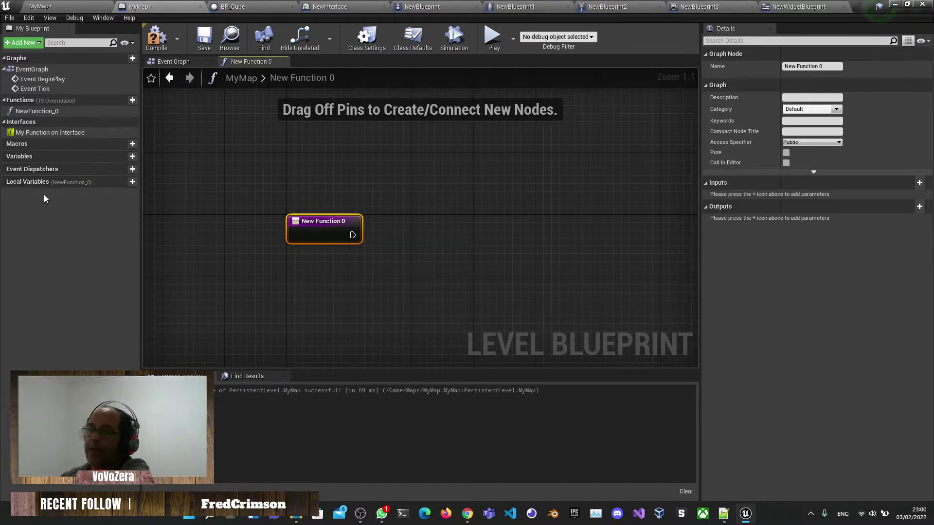
{"action": "left_click", "coordinate": [445, 189]}
{"action": "left_click", "coordinate": [340, 230]}
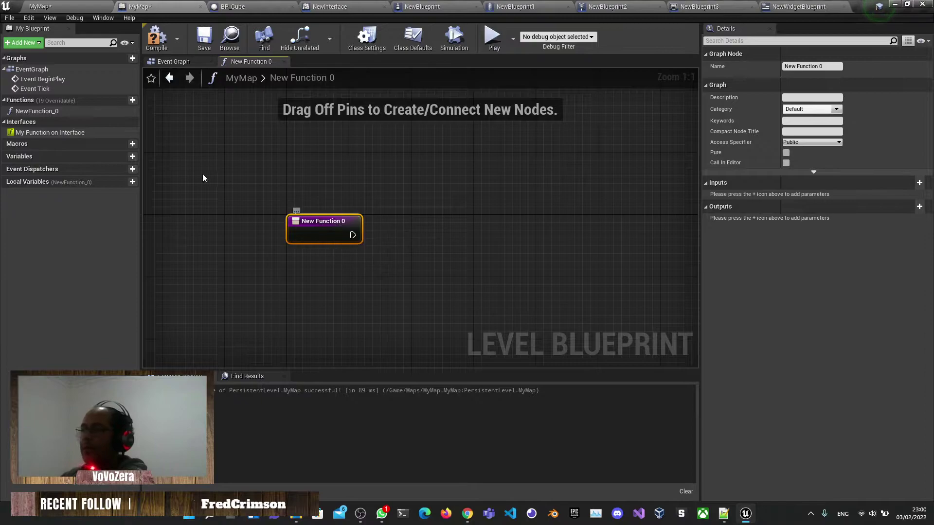
{"action": "left_click", "coordinate": [63, 113]}
{"action": "key", "text": "Delete"}
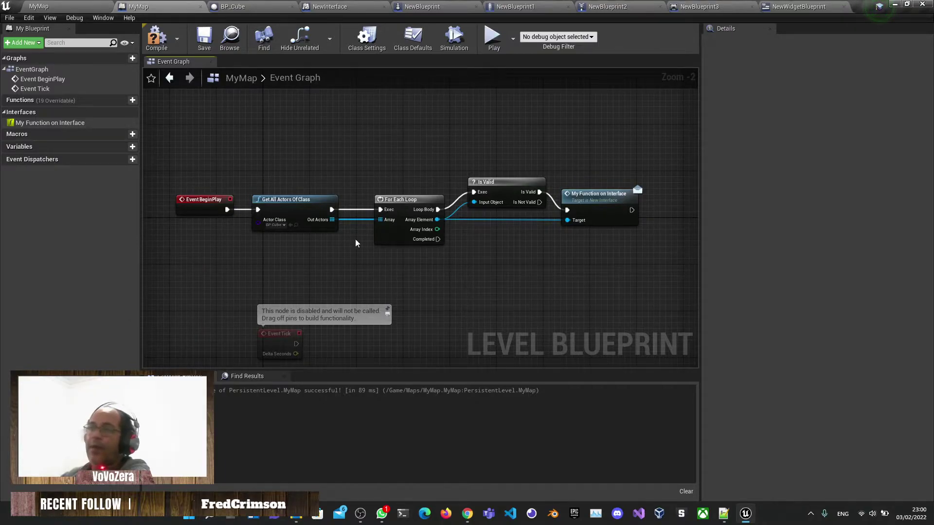
- Recreate NewFunction_0 and give it a Boolean local variable NewLocalVar_0
{"action": "left_click", "coordinate": [128, 100]}
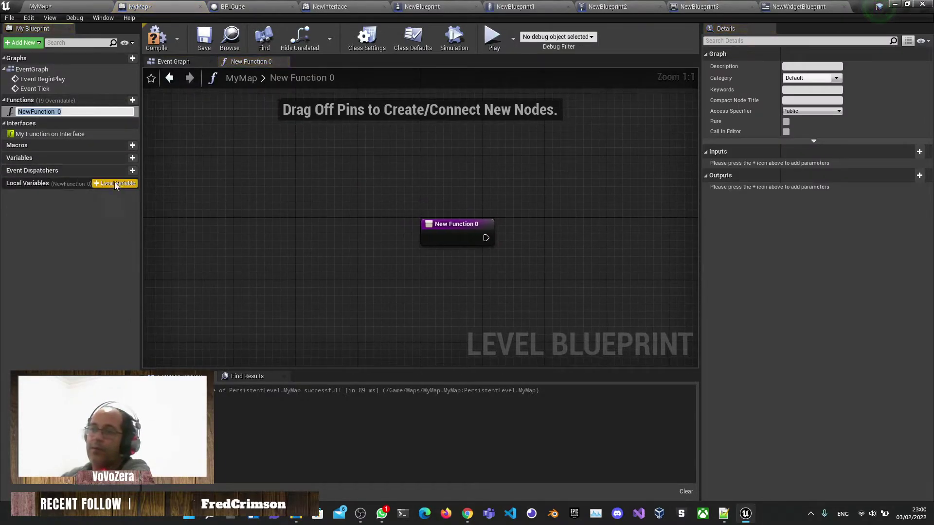
{"action": "left_click", "coordinate": [103, 183]}
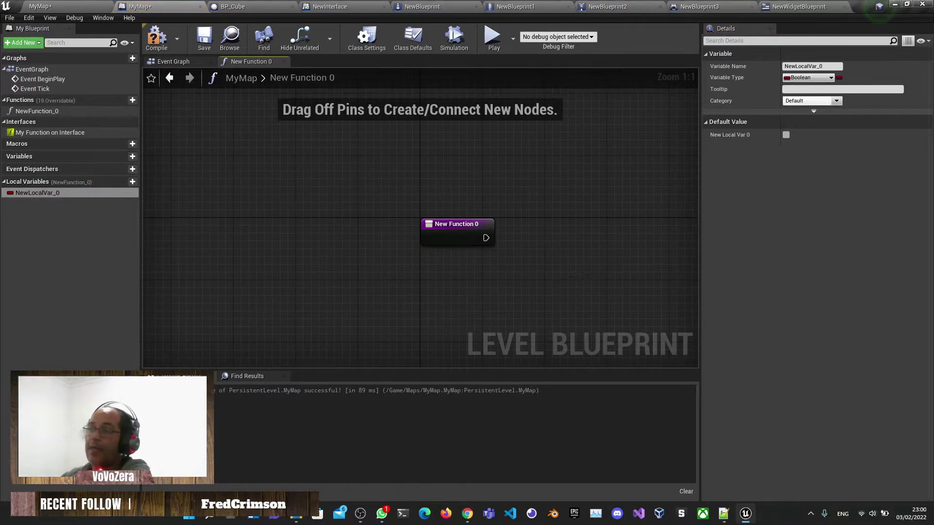
{"action": "right_click_drag", "start_coordinate": [563, 276], "coordinate": [504, 279]}
{"action": "left_click", "coordinate": [398, 230]}
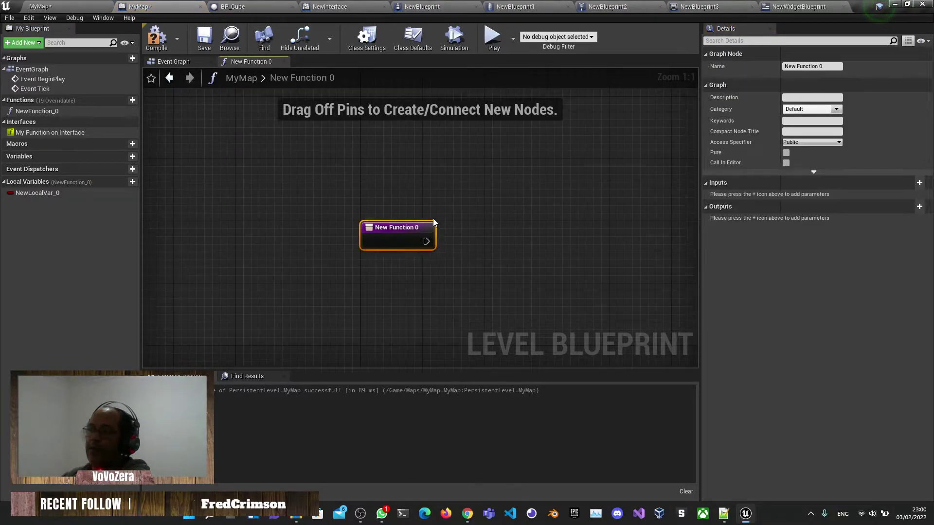
{"action": "left_click", "coordinate": [433, 218]}
{"action": "left_click", "coordinate": [43, 194]}
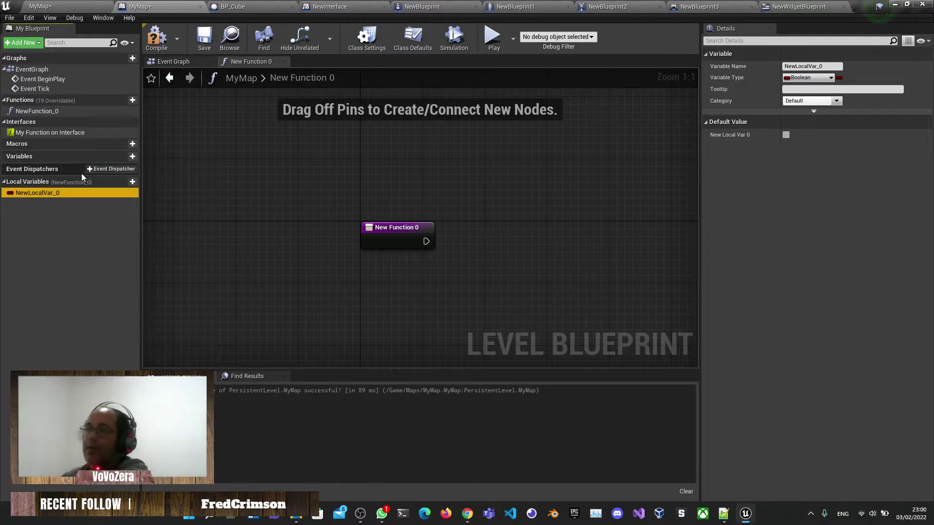
- Add variable NewVar_0 and make it Instance Editable and Expose on Spawn
{"action": "left_click", "coordinate": [131, 156]}
{"action": "left_click", "coordinate": [62, 168]}
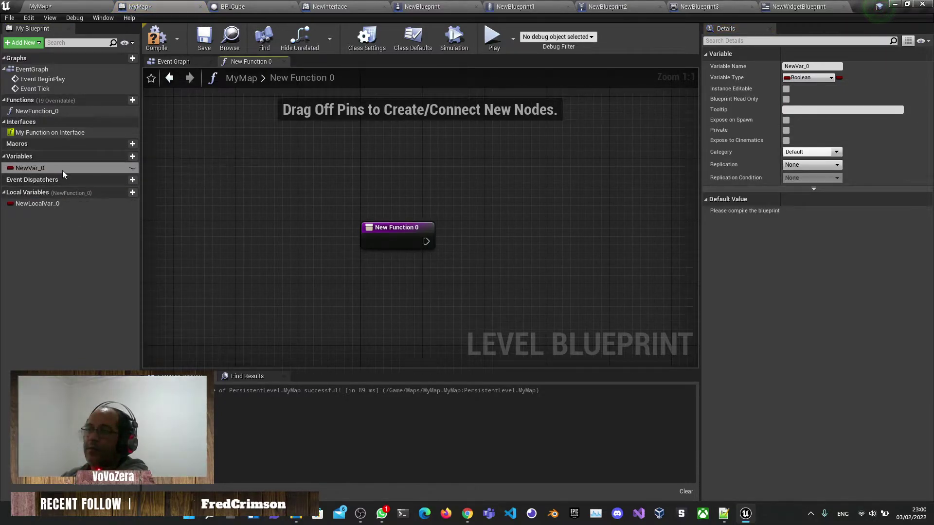
{"action": "key", "text": "Return"}
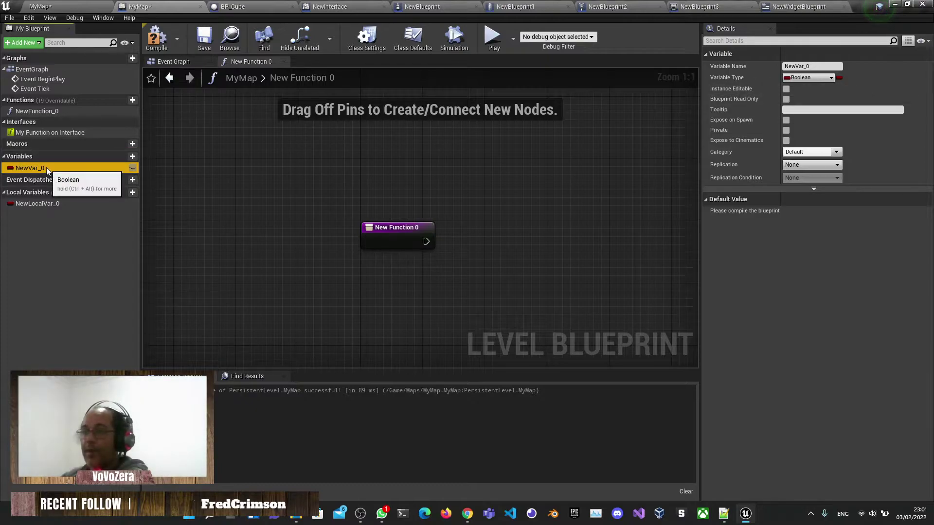
{"action": "left_click", "coordinate": [132, 168]}
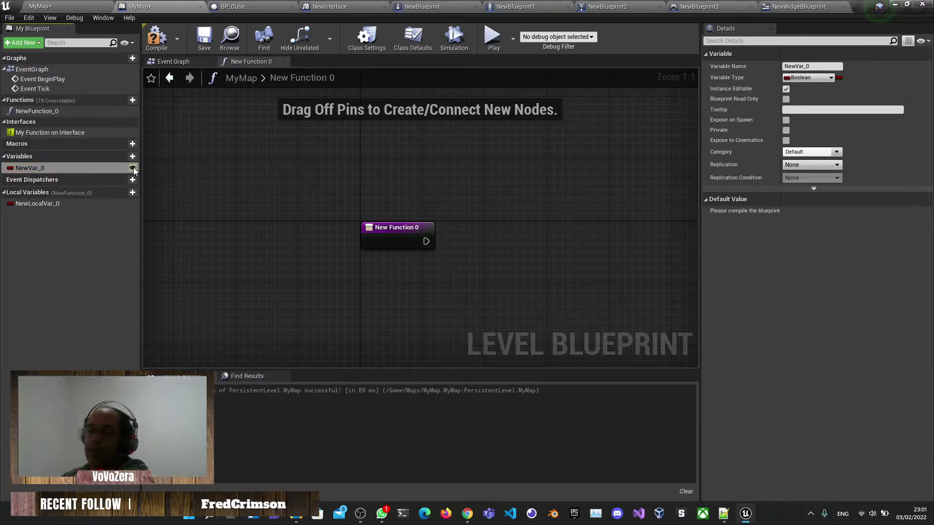
{"action": "left_click", "coordinate": [786, 120]}
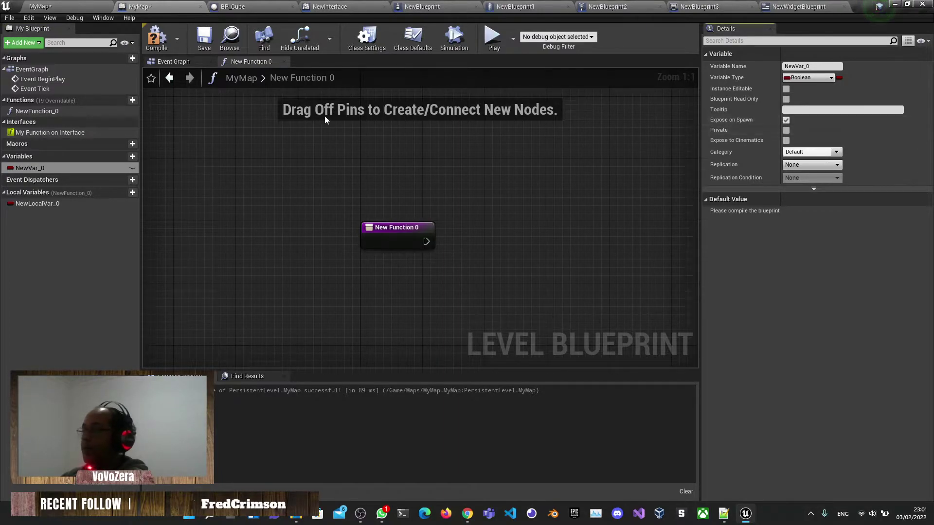
{"action": "left_click", "coordinate": [133, 169]}
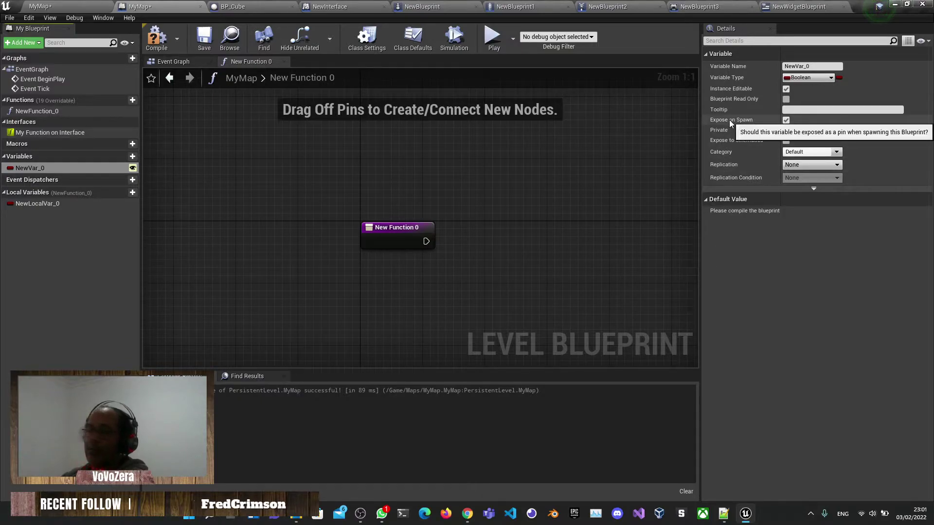
{"action": "right_click_drag", "start_coordinate": [524, 229], "coordinate": [517, 217]}
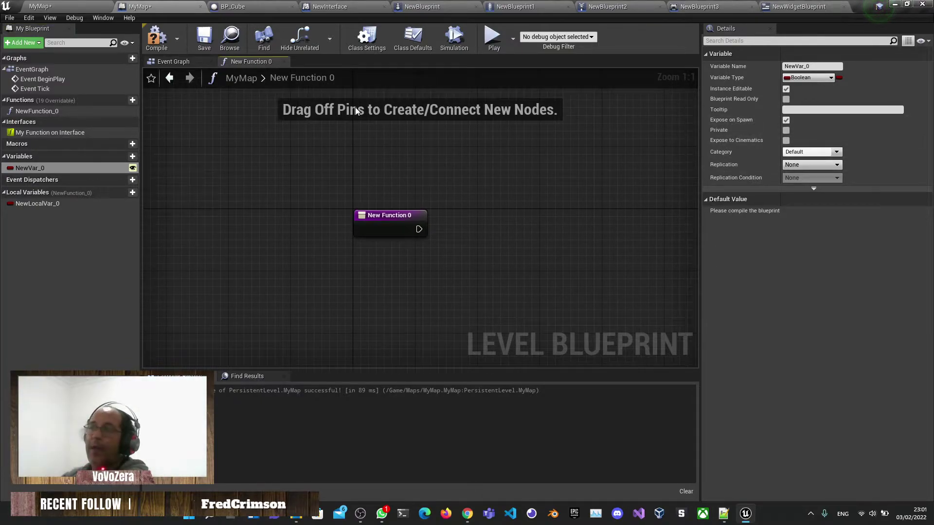
{"action": "left_click", "coordinate": [786, 120]}
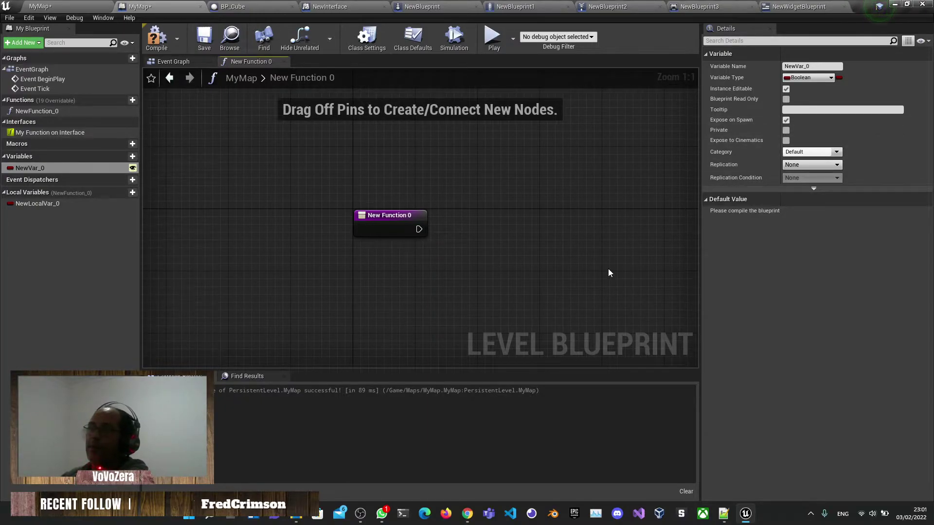
{"action": "right_click_drag", "start_coordinate": [540, 208], "coordinate": [501, 206]}
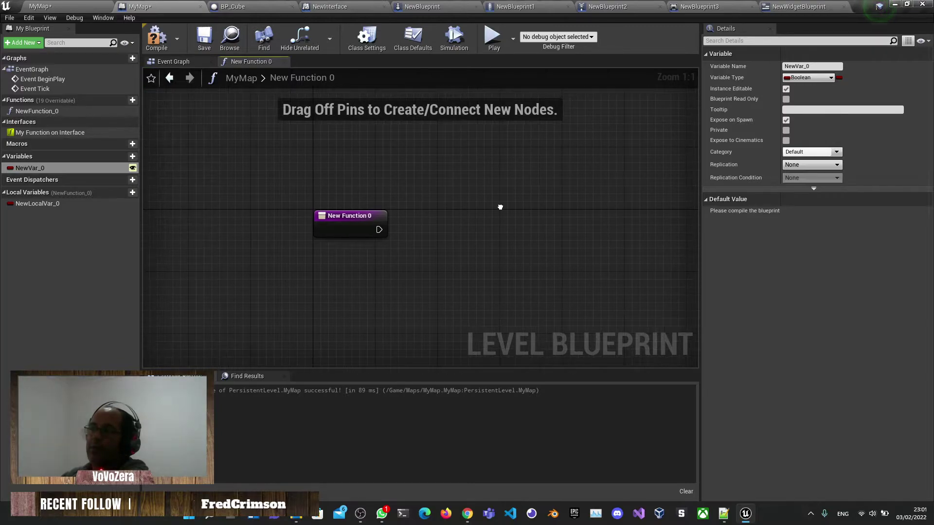
- Compile and save the level blueprint, then delete NewFunction_0
{"action": "left_click", "coordinate": [157, 38]}
{"action": "left_click", "coordinate": [205, 38]}
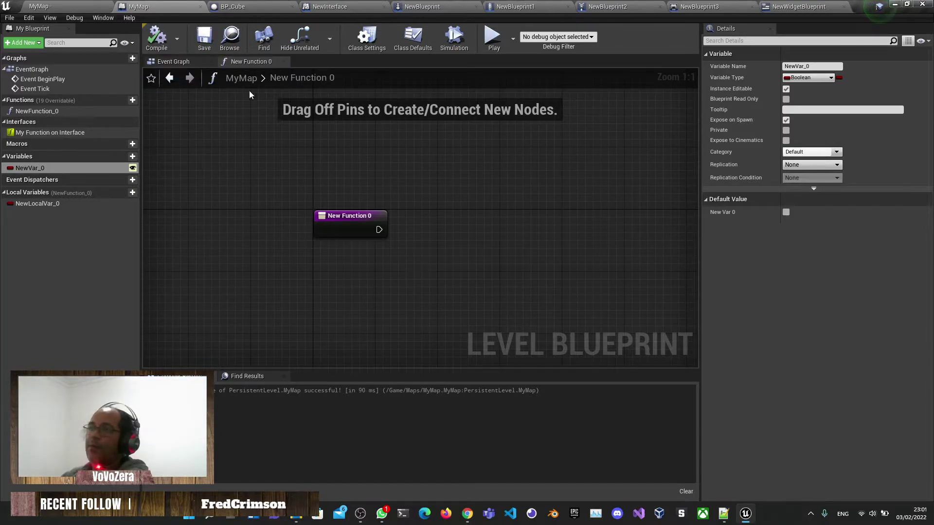
{"action": "left_click", "coordinate": [51, 111]}
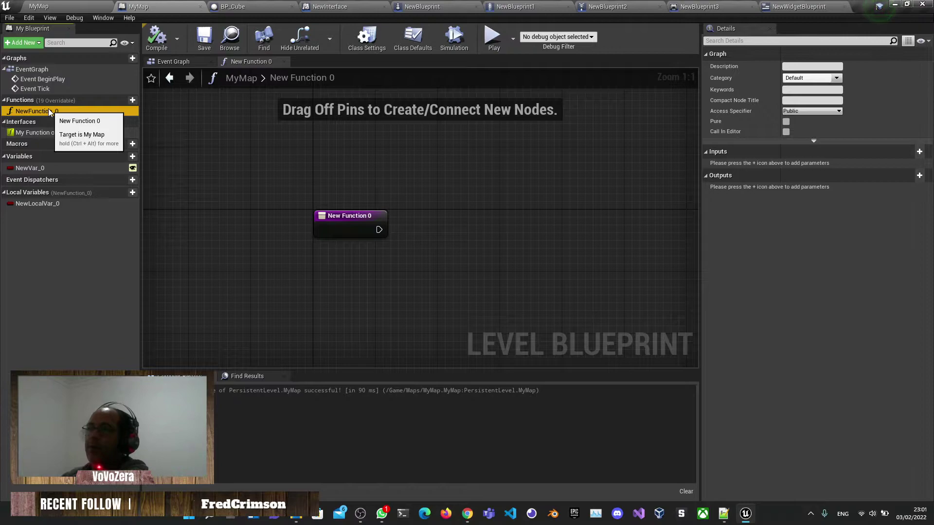
{"action": "key", "text": "Delete"}
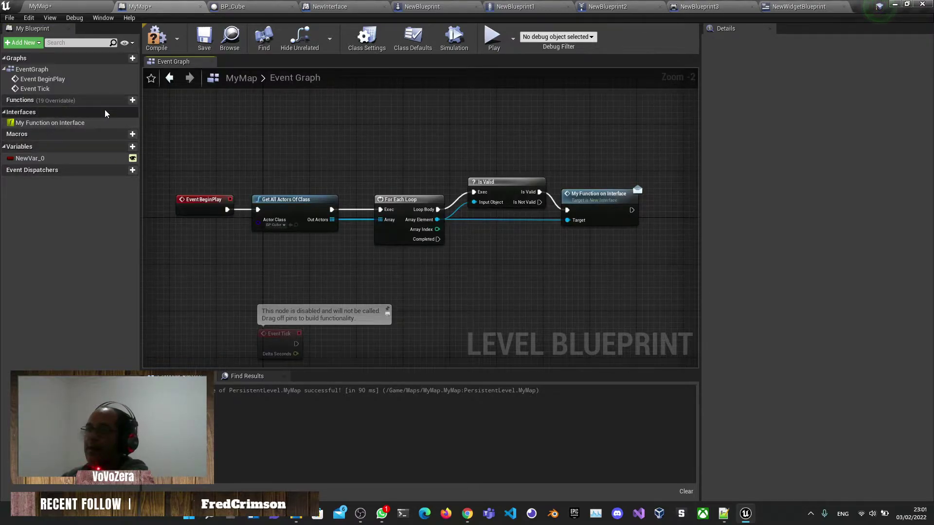
- Delete the NewVar_0 variable from the level blueprint
{"action": "left_click", "coordinate": [58, 158]}
{"action": "key", "text": "Delete"}
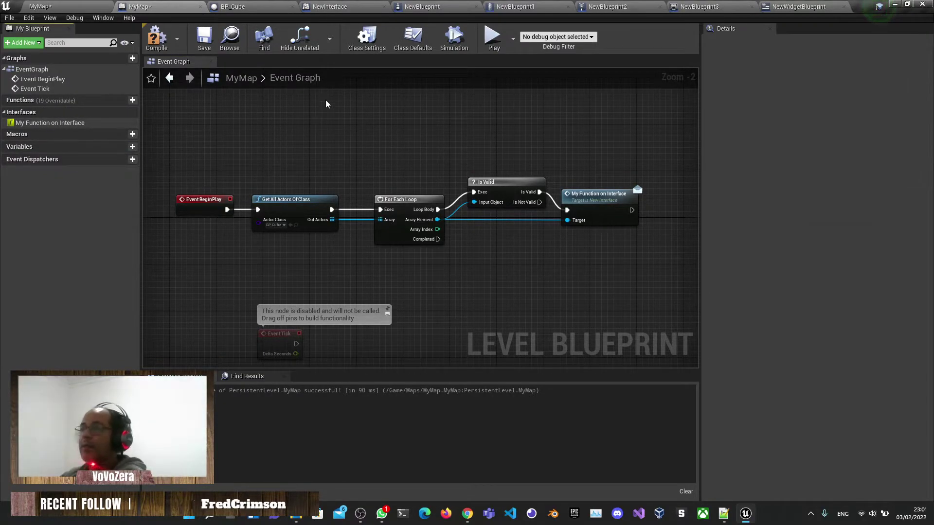
{"action": "left_click", "coordinate": [250, 6]}
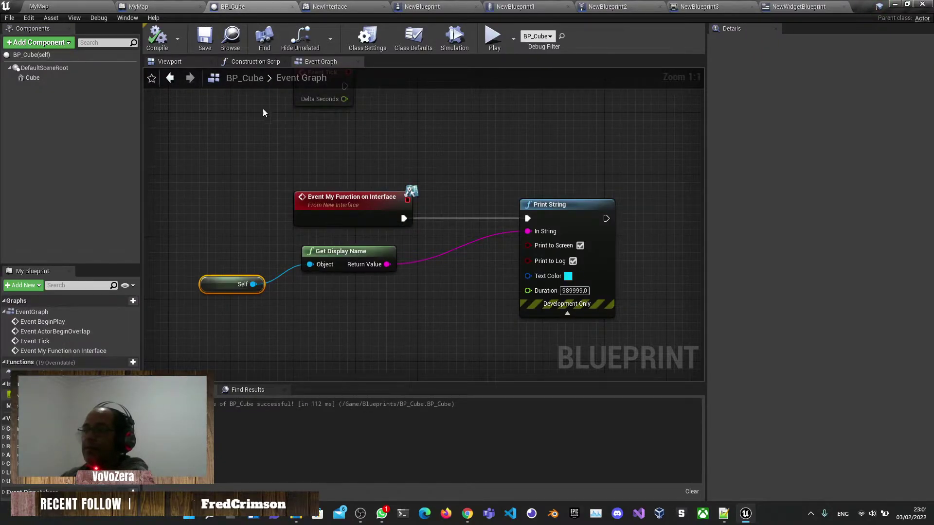
{"action": "left_click", "coordinate": [146, 6]}
- Inspect the Get All Actors Of Class loop nodes in the MyMap graph
{"action": "right_click_drag", "start_coordinate": [413, 139], "coordinate": [448, 234]}
{"action": "scroll", "coordinate": [421, 243], "scroll_direction": "up", "scroll_amount": 2}
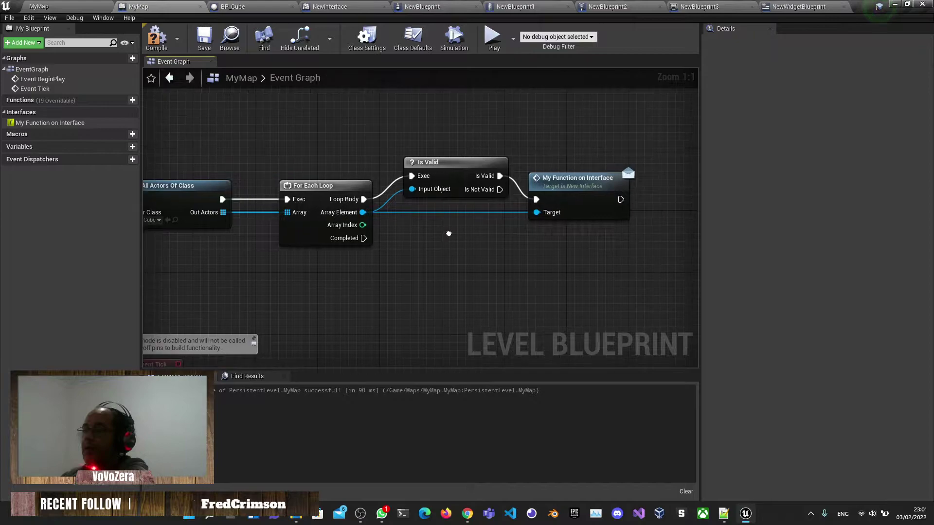
{"action": "right_click_drag", "start_coordinate": [369, 214], "coordinate": [395, 201]}
{"action": "right_click_drag", "start_coordinate": [335, 186], "coordinate": [388, 196]}
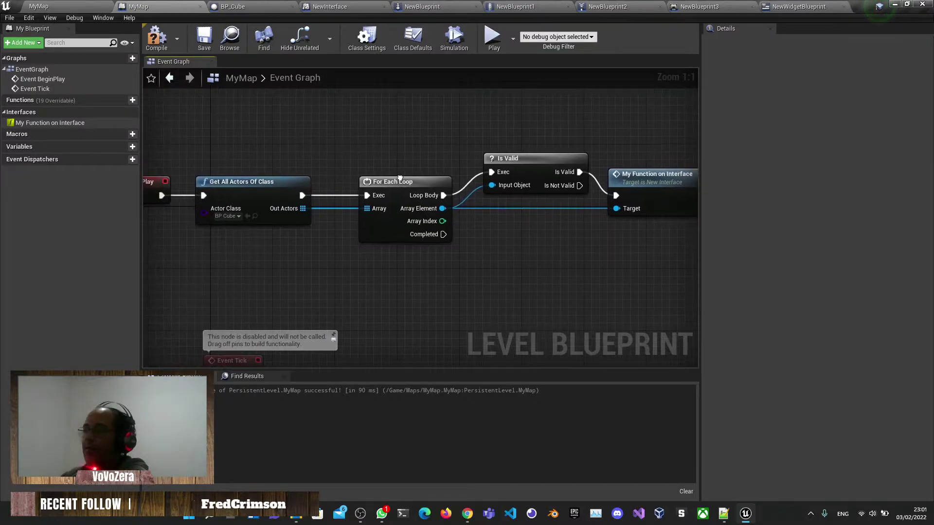
{"action": "right_click", "coordinate": [278, 197]}
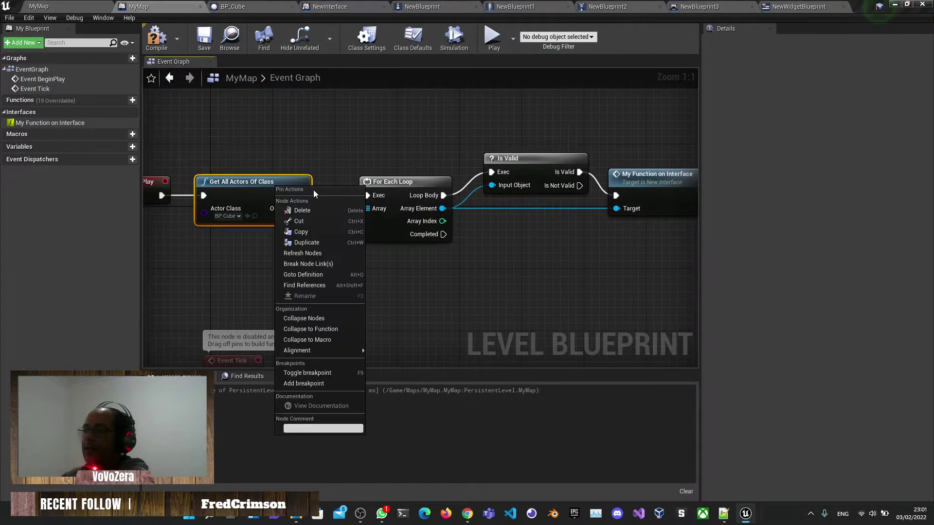
{"action": "key", "text": "Escape"}
- In BP_Cube, add Boolean variable CubeVar exposed on spawn and compile
{"action": "left_click", "coordinate": [243, 7]}
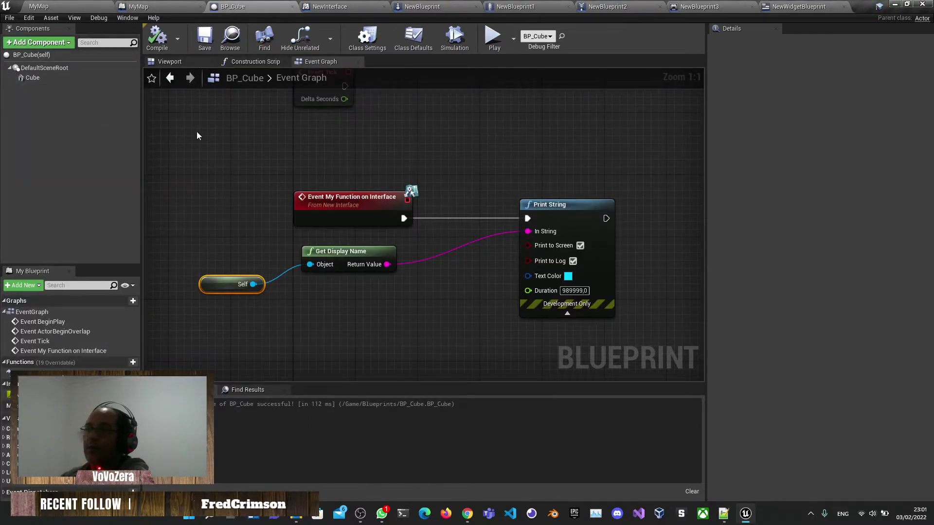
{"action": "key", "text": "ctrl+b"}
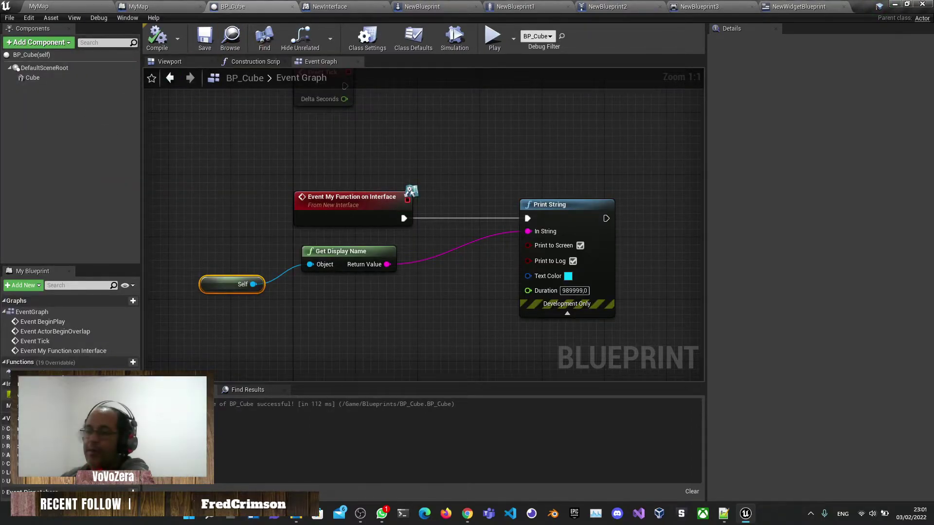
{"action": "left_click", "coordinate": [131, 286]}
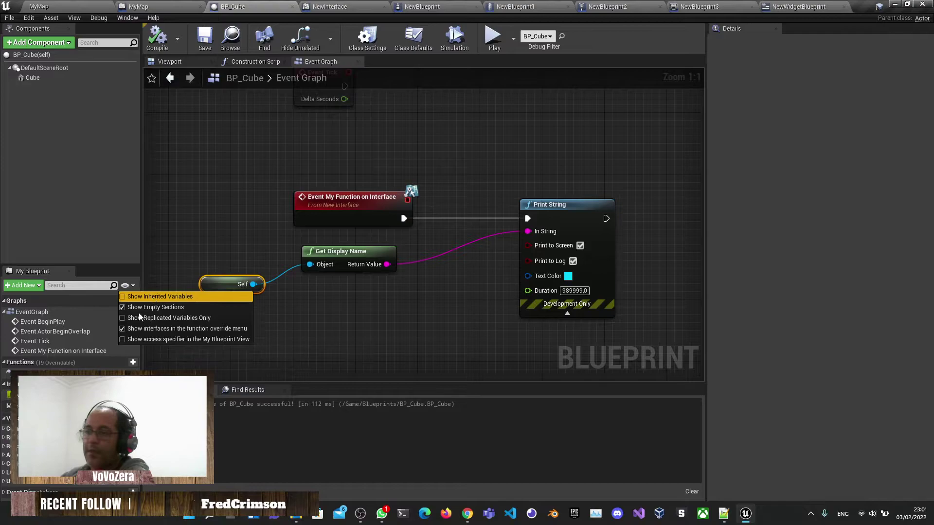
{"action": "left_click", "coordinate": [238, 364]}
{"action": "left_click", "coordinate": [238, 364]}
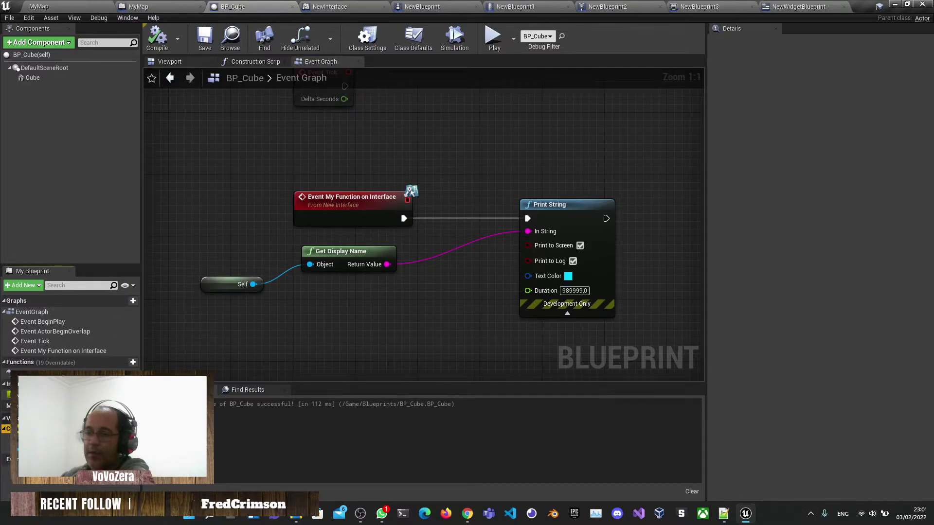
{"action": "left_click", "coordinate": [133, 418]}
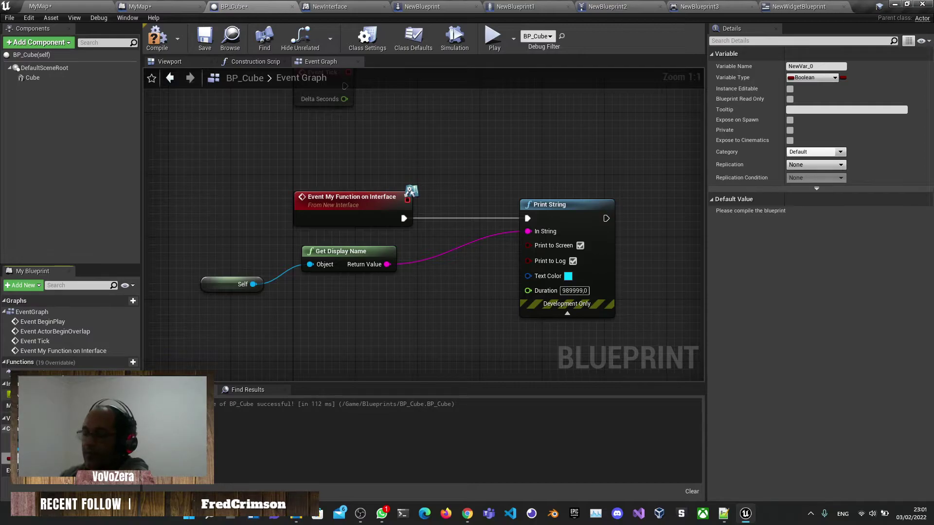
{"action": "type", "text": "CubeVar"}
{"action": "key", "text": "Return"}
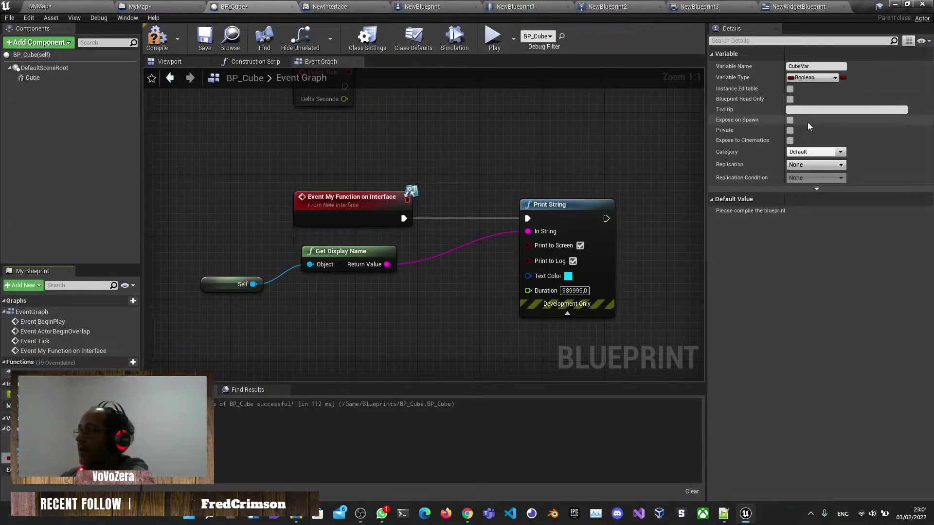
{"action": "left_click", "coordinate": [790, 120]}
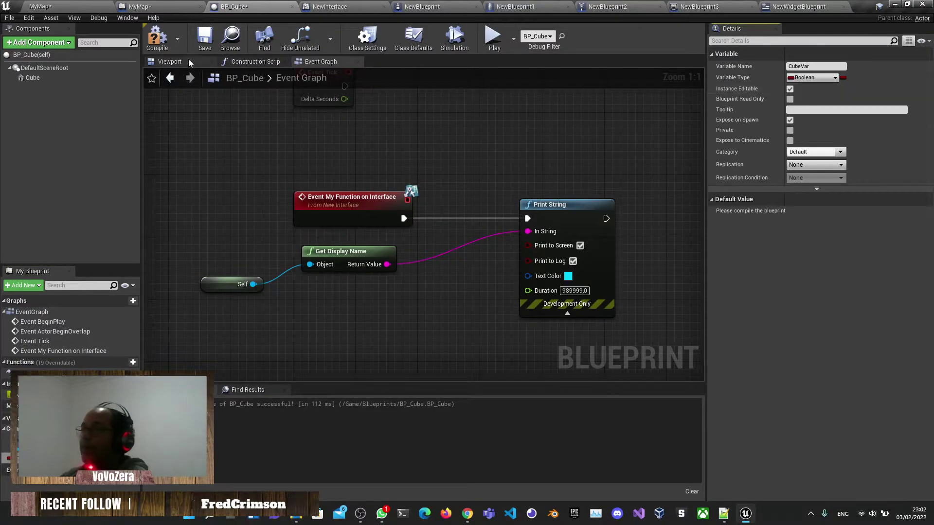
{"action": "key", "text": "F7"}
{"action": "left_click", "coordinate": [153, 6]}
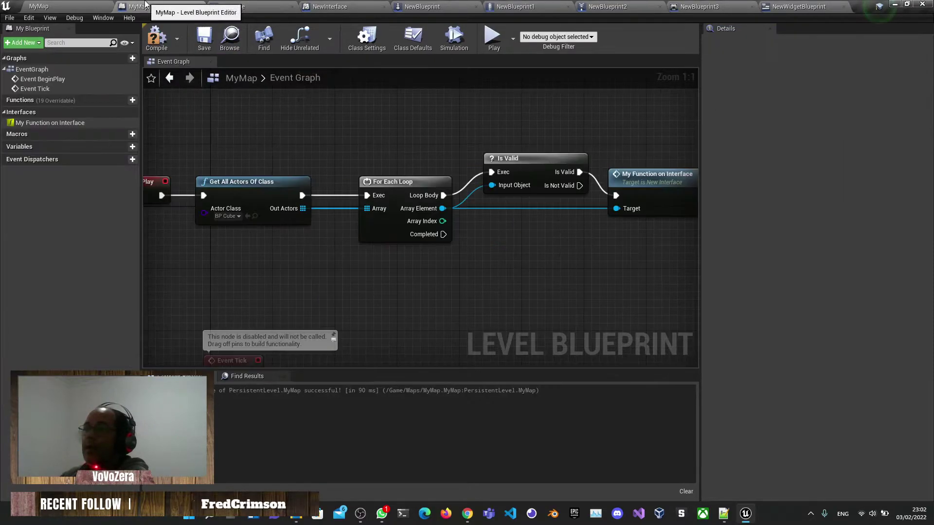
{"action": "right_click", "coordinate": [299, 176]}
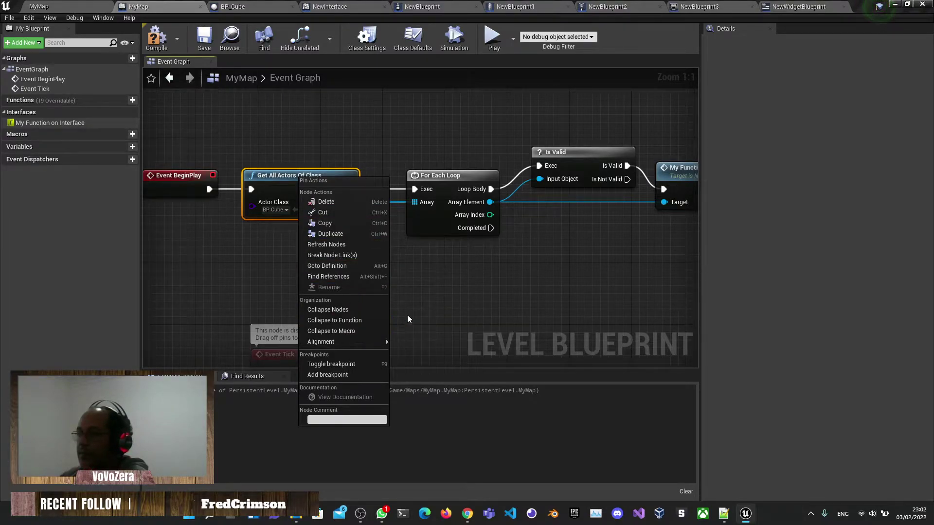
{"action": "left_click", "coordinate": [381, 244]}
{"action": "right_click_drag", "start_coordinate": [396, 255], "coordinate": [246, 276]}
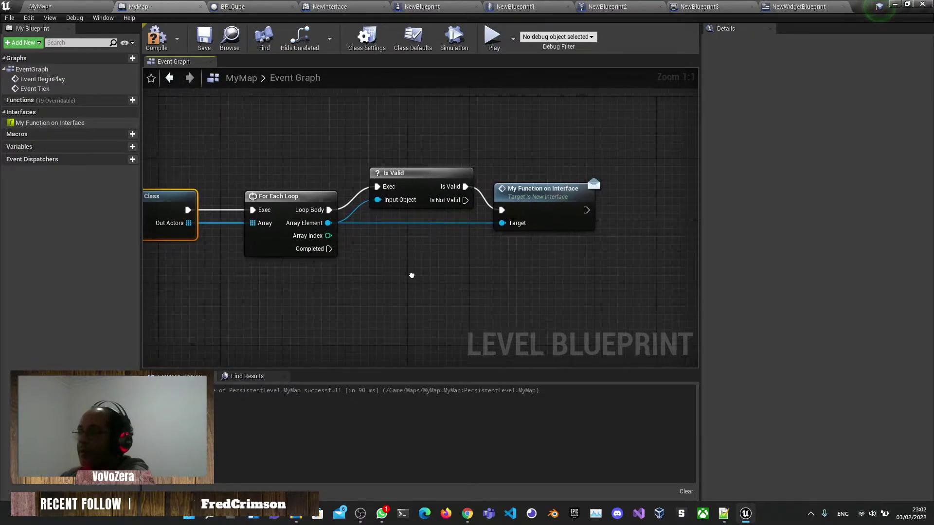
{"action": "right_click", "coordinate": [315, 201]}
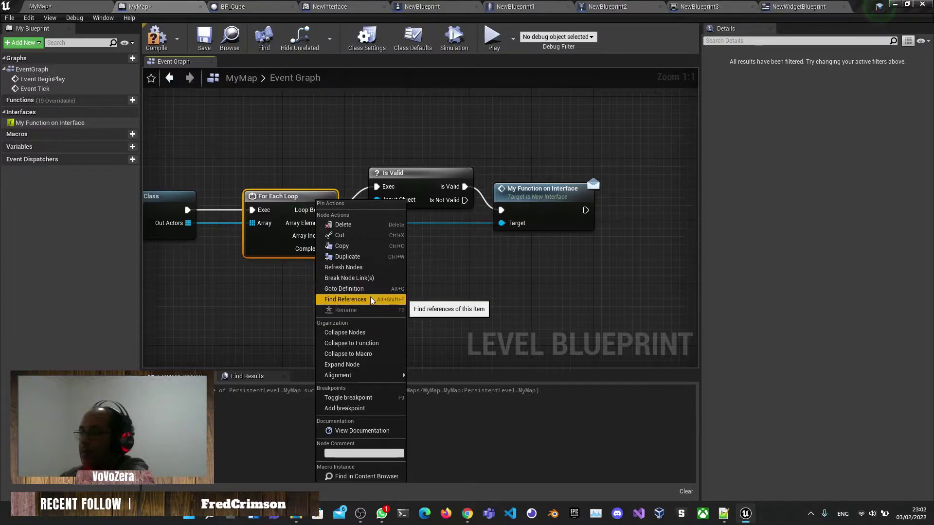
{"action": "left_click", "coordinate": [351, 268]}
{"action": "scroll", "coordinate": [382, 259], "scroll_direction": "down", "scroll_amount": 1}
{"action": "right_click_drag", "start_coordinate": [465, 271], "coordinate": [537, 287]}
{"action": "right_click", "coordinate": [292, 144]}
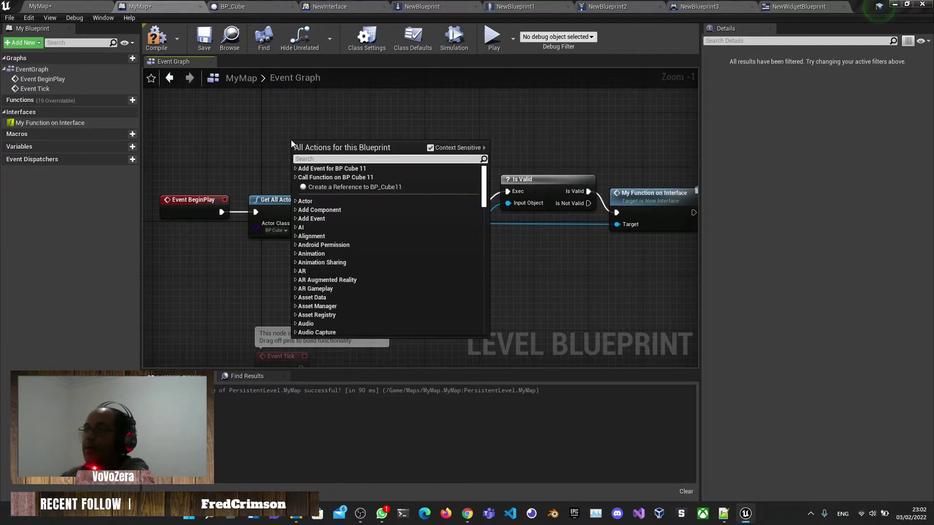
{"action": "left_click", "coordinate": [325, 187]}
{"action": "left_click_drag", "start_coordinate": [337, 147], "coordinate": [371, 290]}
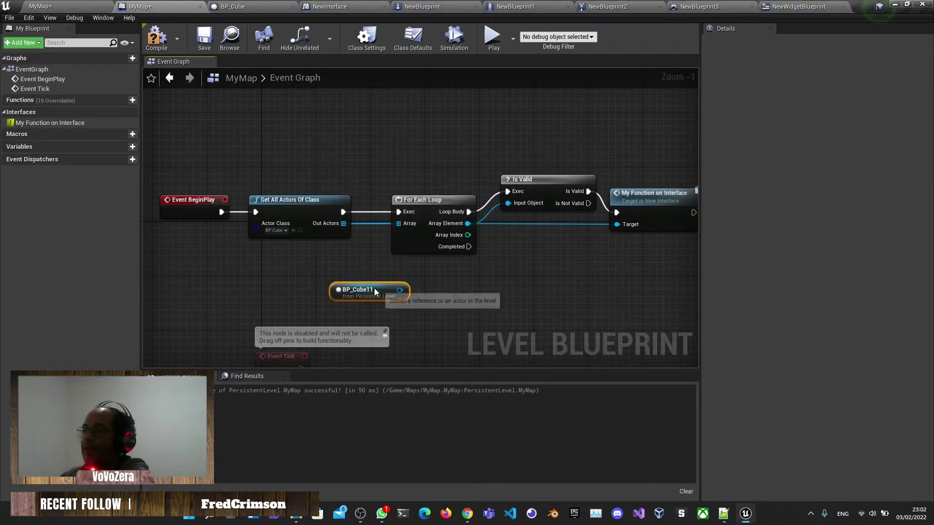
{"action": "right_click", "coordinate": [372, 290]}
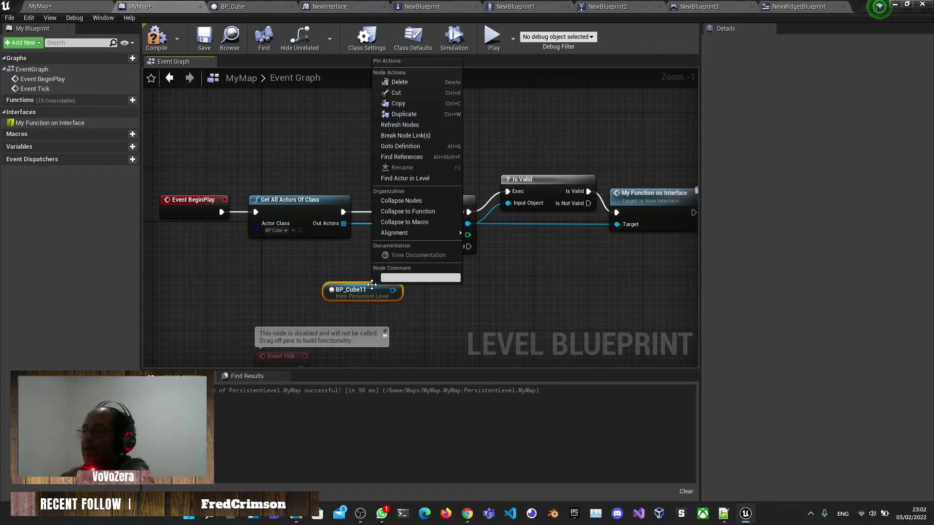
{"action": "left_click", "coordinate": [411, 125]}
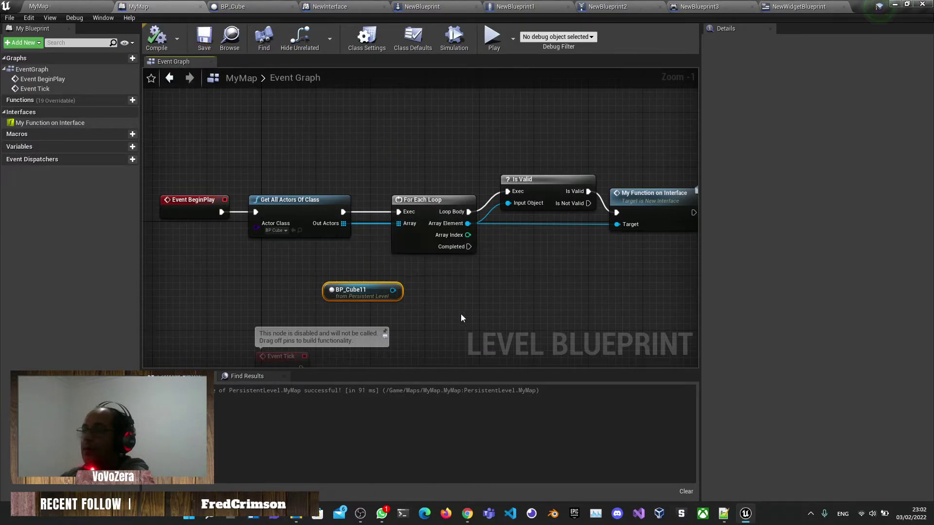
{"action": "key", "text": "Delete"}
{"action": "right_click_drag", "start_coordinate": [564, 308], "coordinate": [480, 302]}
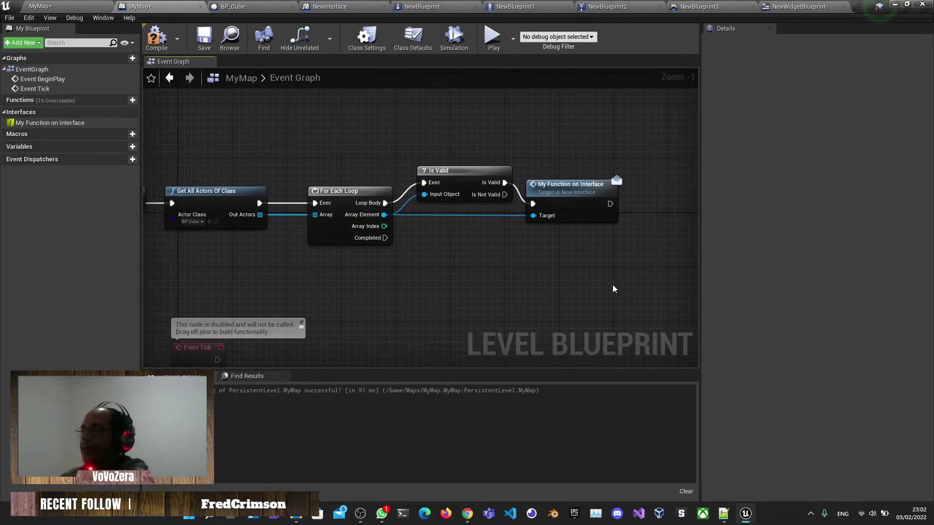
{"action": "right_click_drag", "start_coordinate": [611, 289], "coordinate": [630, 285]}
{"action": "left_click_drag", "start_coordinate": [629, 287], "coordinate": [273, 166]}
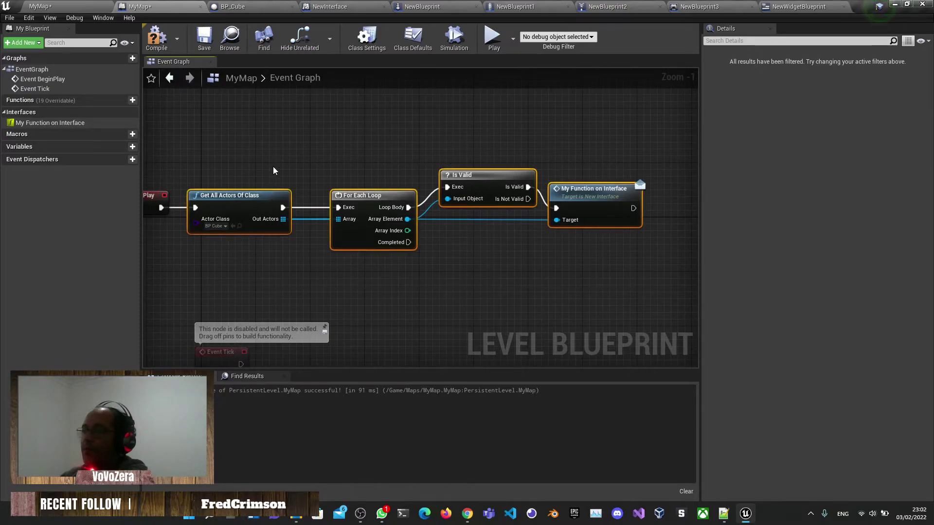
- Delete the four selected nodes and add a Spawn Actor from Class node for BP Cube off Event BeginPlay
{"action": "key", "text": "Delete"}
{"action": "right_click_drag", "start_coordinate": [219, 162], "coordinate": [334, 173]}
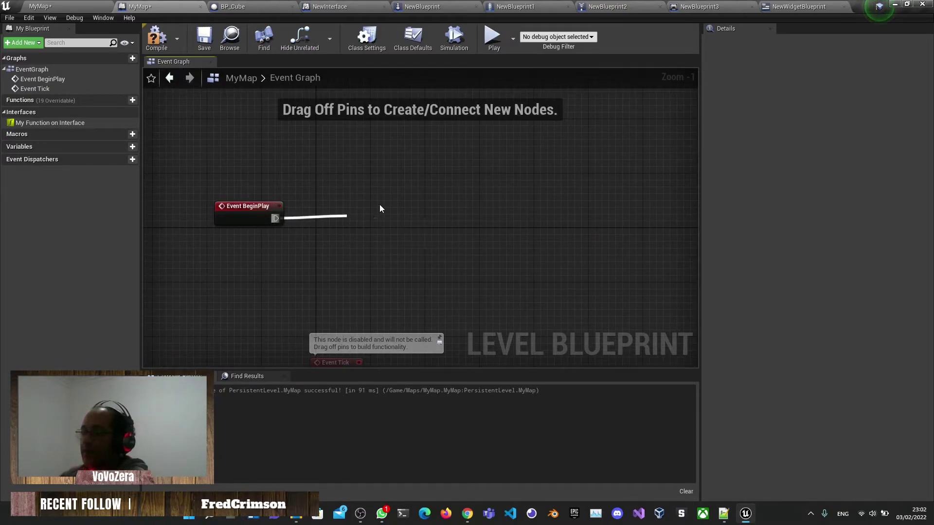
{"action": "type", "text": "spaw"}
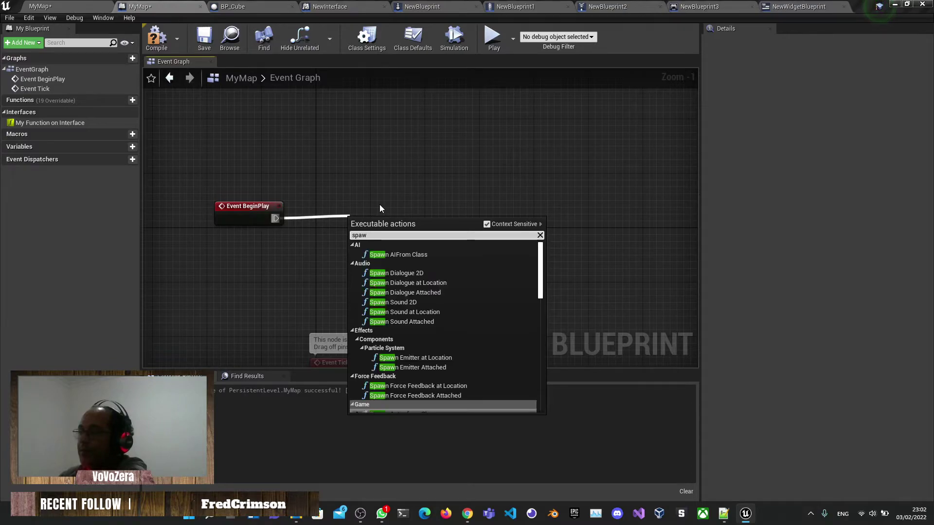
{"action": "type", "text": "n"}
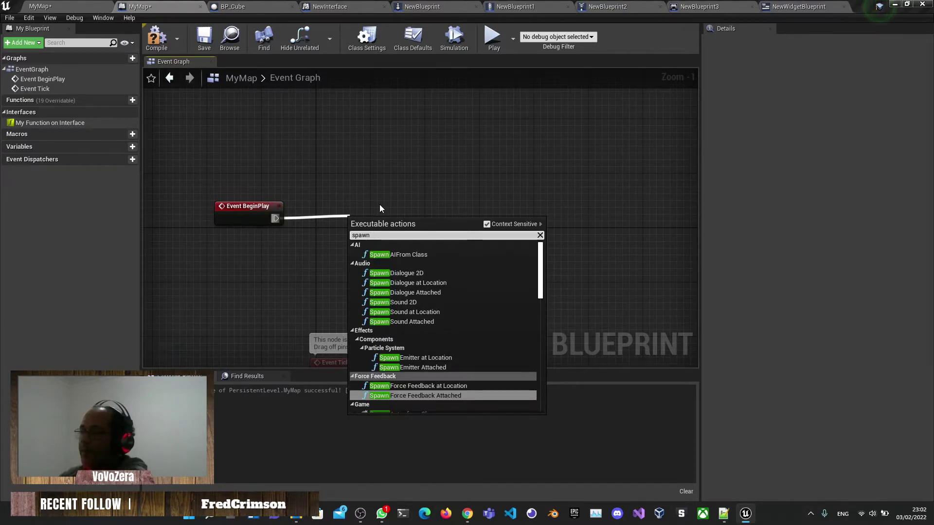
{"action": "key", "text": "Up"}
{"action": "key", "text": "Up"}
{"action": "key", "text": "Up"}
{"action": "scroll", "coordinate": [418, 299], "scroll_direction": "down", "scroll_amount": 1}
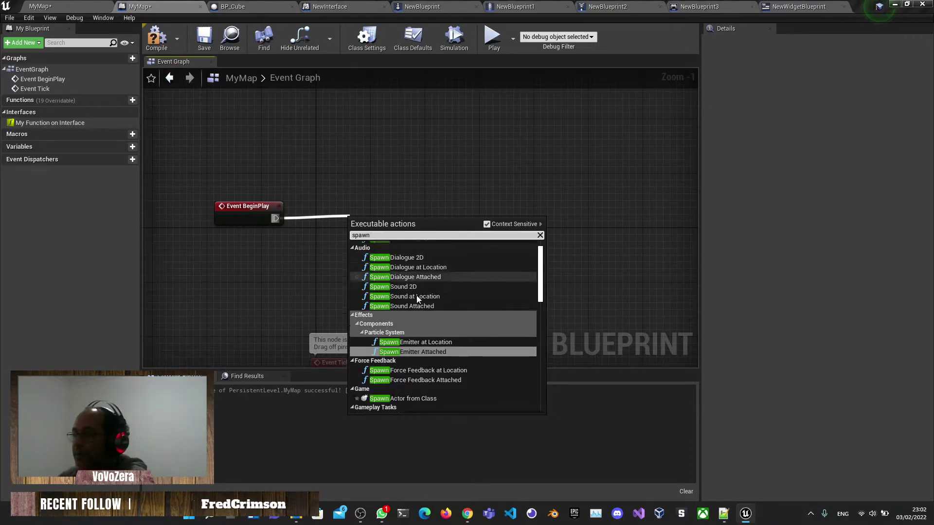
{"action": "scroll", "coordinate": [418, 299], "scroll_direction": "down", "scroll_amount": 2}
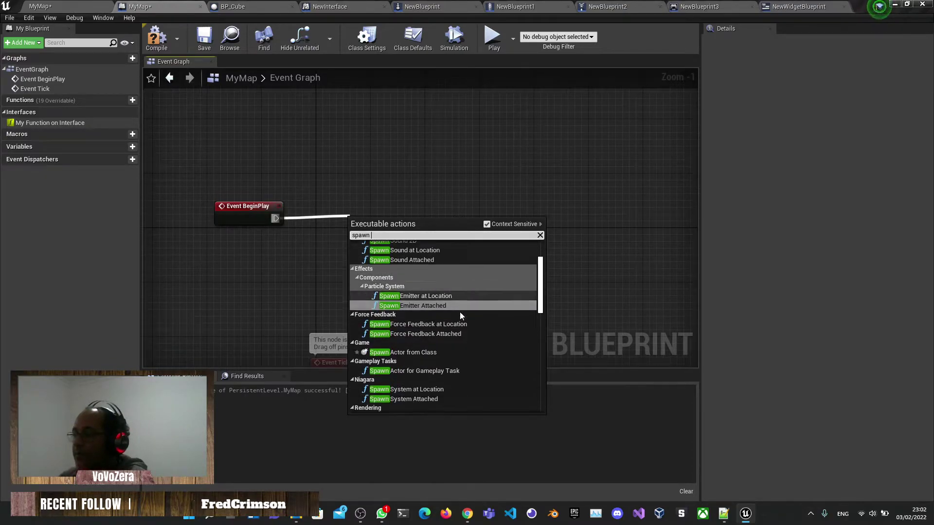
{"action": "left_click", "coordinate": [420, 352]}
{"action": "left_click", "coordinate": [409, 245]}
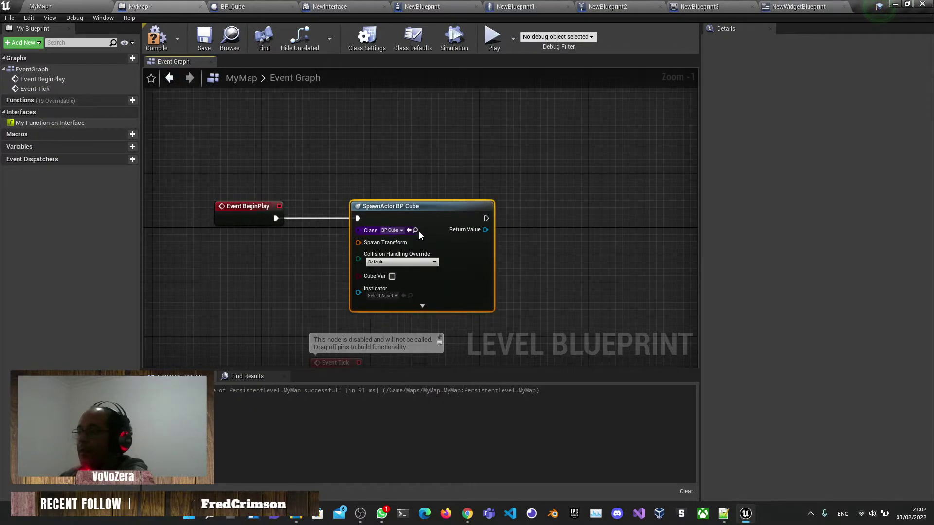
{"action": "right_click_drag", "start_coordinate": [419, 232], "coordinate": [396, 169]}
{"action": "scroll", "coordinate": [419, 228], "scroll_direction": "up", "scroll_amount": 1}
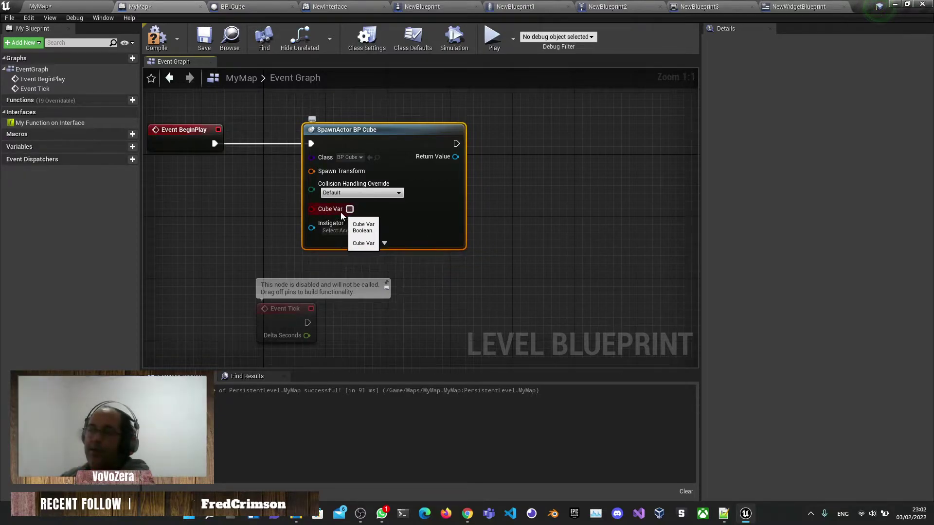
- Verify CubeVar is exposed on spawn in BP_Cube, then confirm BP Cube as the spawned class
{"action": "left_click", "coordinate": [233, 6]}
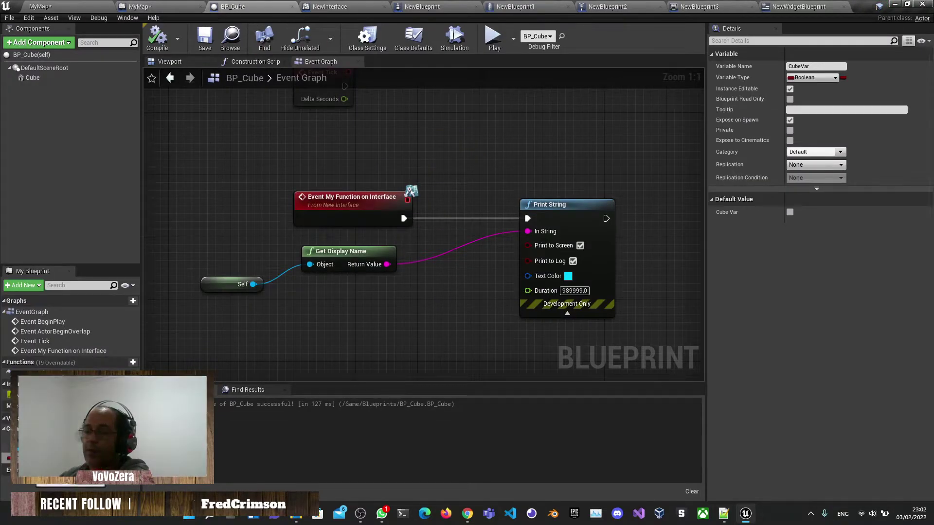
{"action": "left_click", "coordinate": [789, 120]}
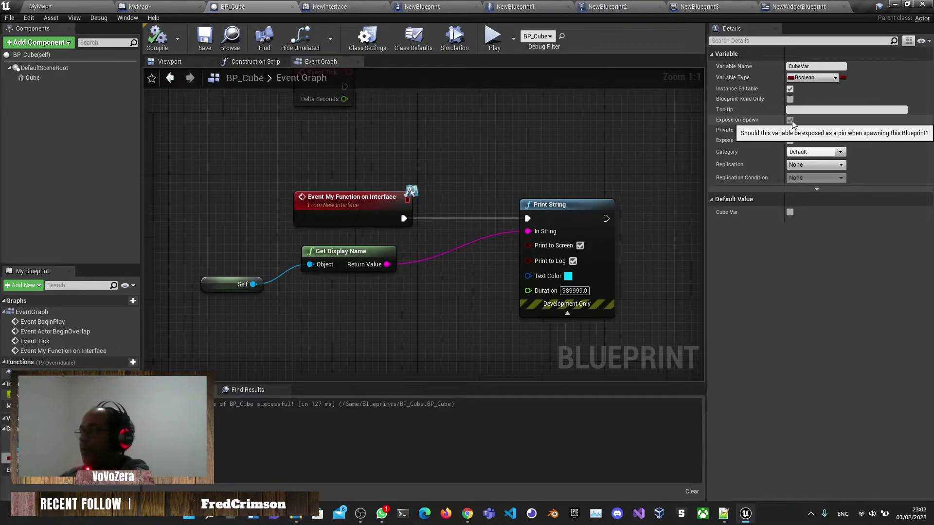
{"action": "left_click", "coordinate": [141, 6]}
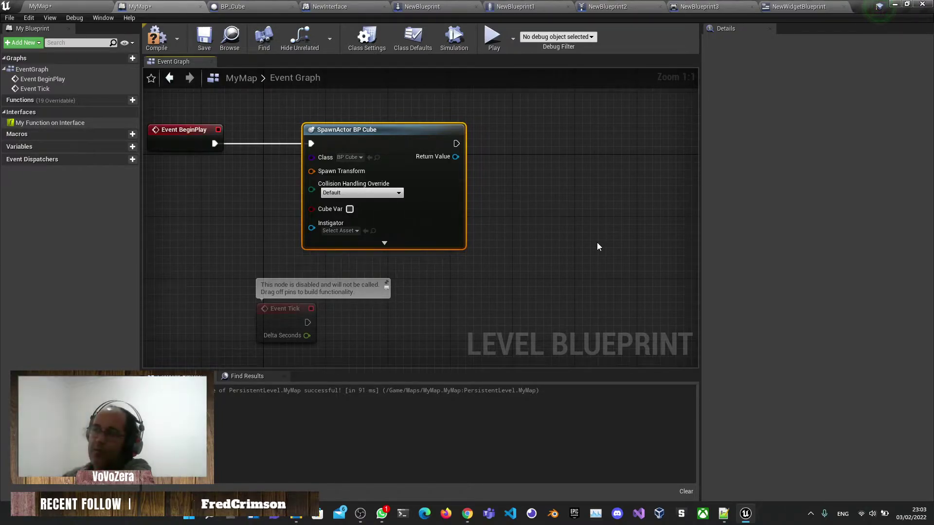
{"action": "left_click", "coordinate": [348, 157]}
{"action": "scroll", "coordinate": [416, 290], "scroll_direction": "down", "scroll_amount": 10}
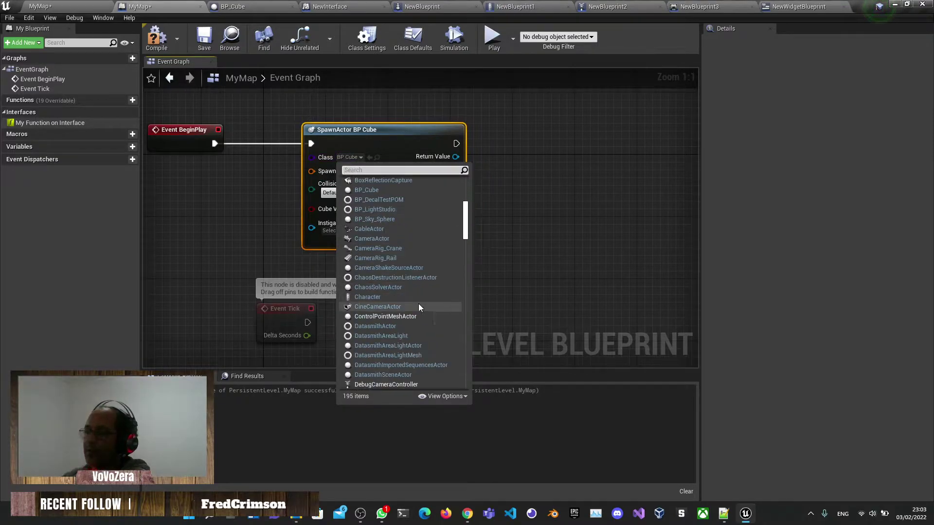
{"action": "scroll", "coordinate": [417, 316], "scroll_direction": "down", "scroll_amount": 6}
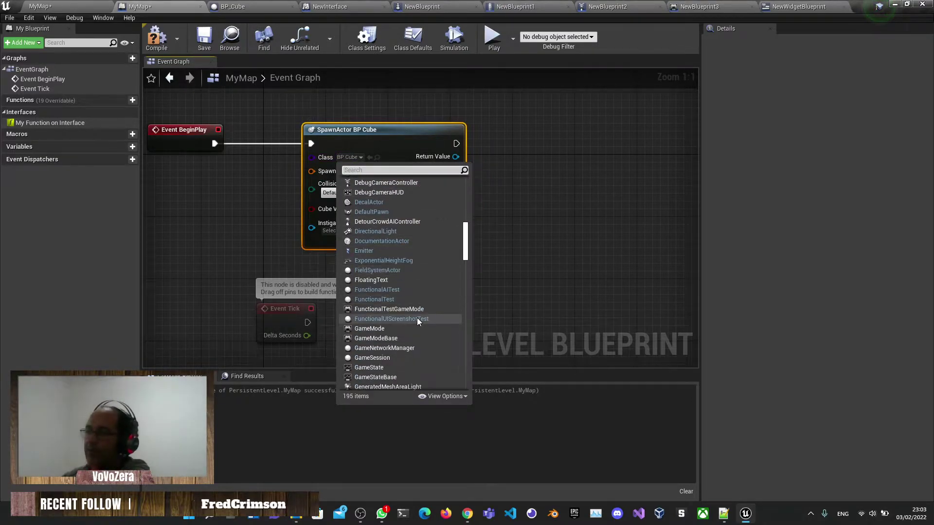
{"action": "left_click", "coordinate": [552, 268]}
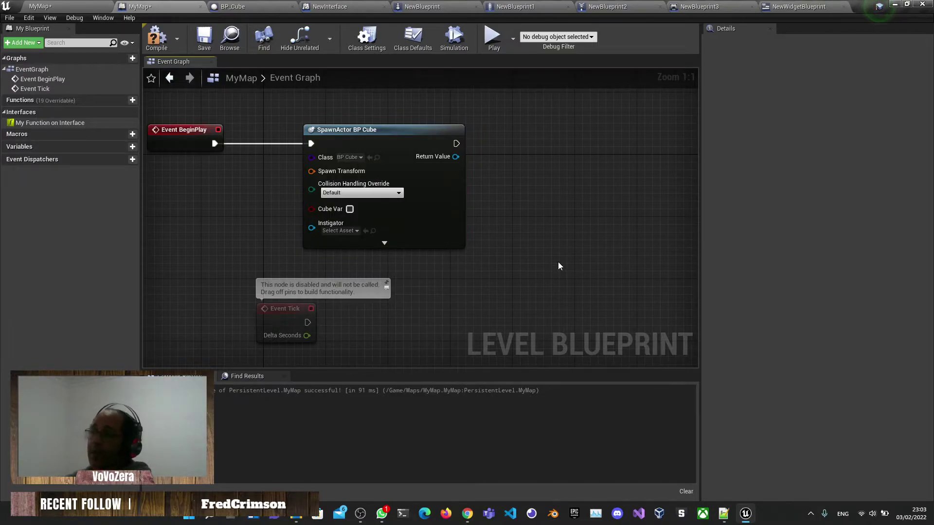
{"action": "left_click_drag", "start_coordinate": [389, 129], "coordinate": [359, 129]}
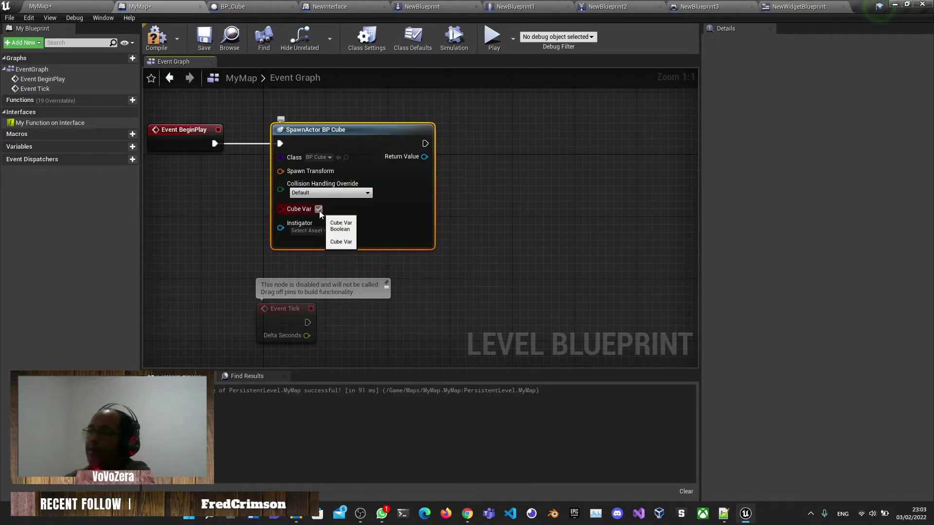
- Promote the SpawnActor Cube Var pin to a variable, compile, and default it to true
{"action": "right_click_drag", "start_coordinate": [420, 156], "coordinate": [501, 132]}
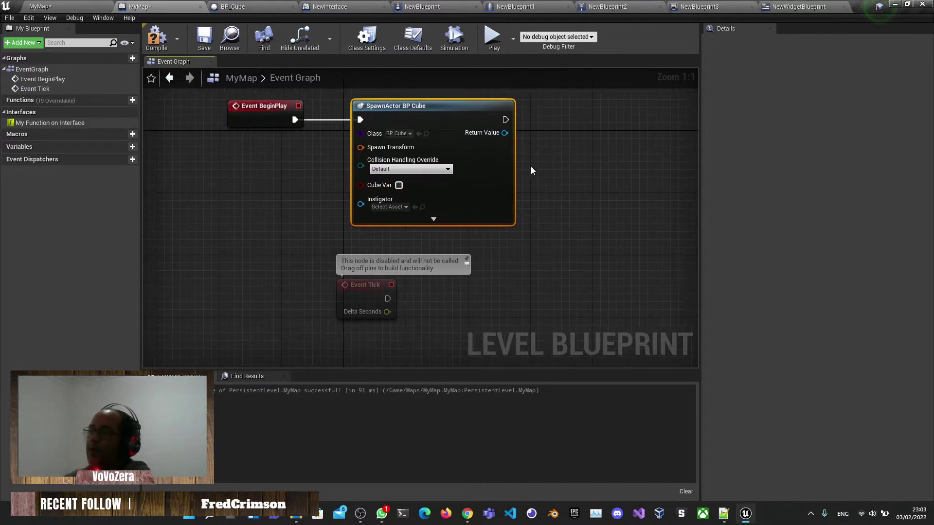
{"action": "left_click_drag", "start_coordinate": [422, 111], "coordinate": [493, 111]}
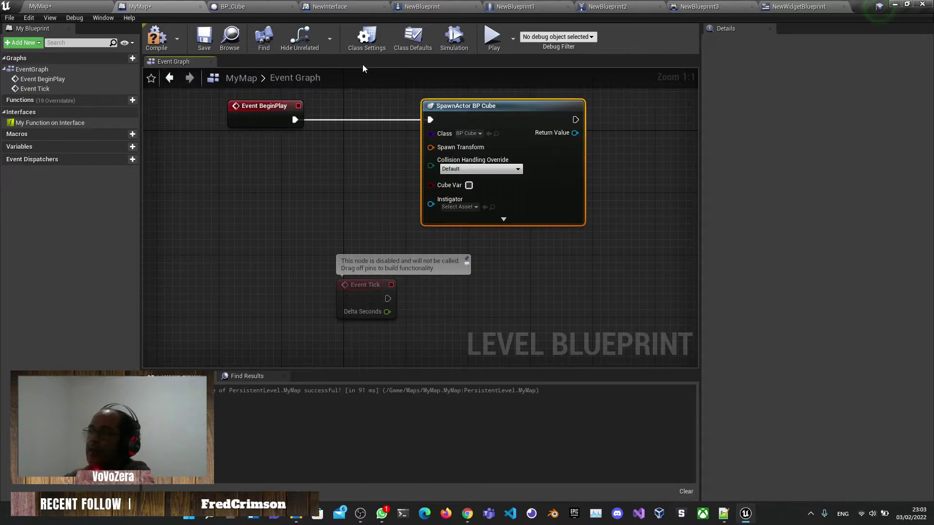
{"action": "right_click_drag", "start_coordinate": [351, 146], "coordinate": [422, 156]}
{"action": "left_click_drag", "start_coordinate": [510, 198], "coordinate": [273, 224]}
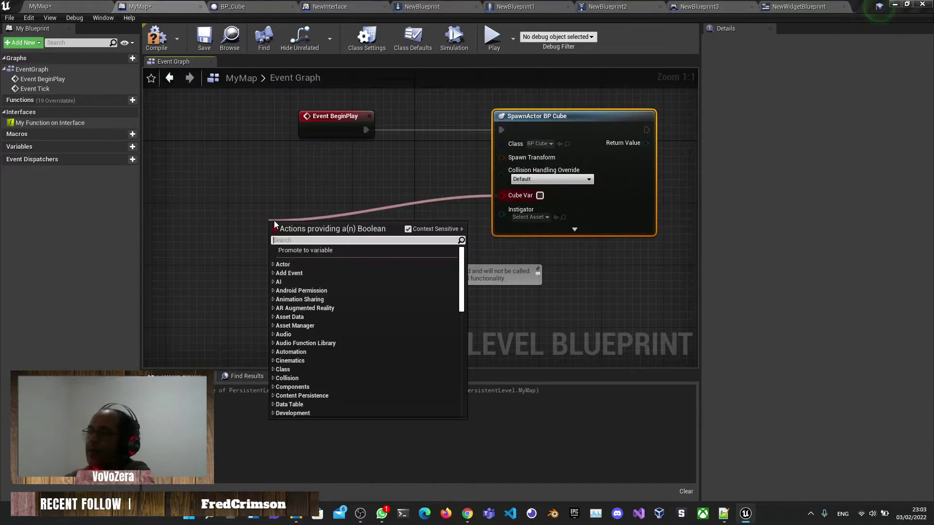
{"action": "left_click", "coordinate": [311, 249]}
{"action": "left_click_drag", "start_coordinate": [421, 116], "coordinate": [345, 209]}
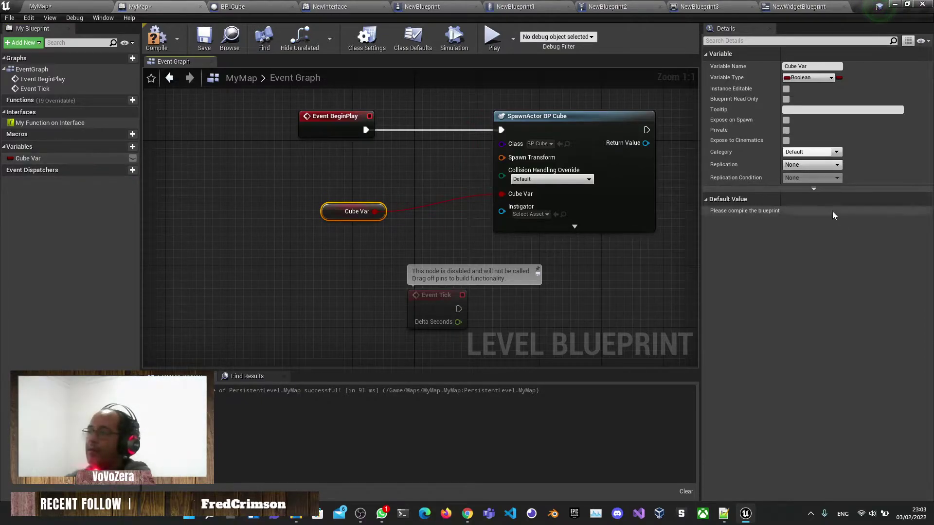
{"action": "key", "text": "F7"}
{"action": "left_click", "coordinate": [786, 212]}
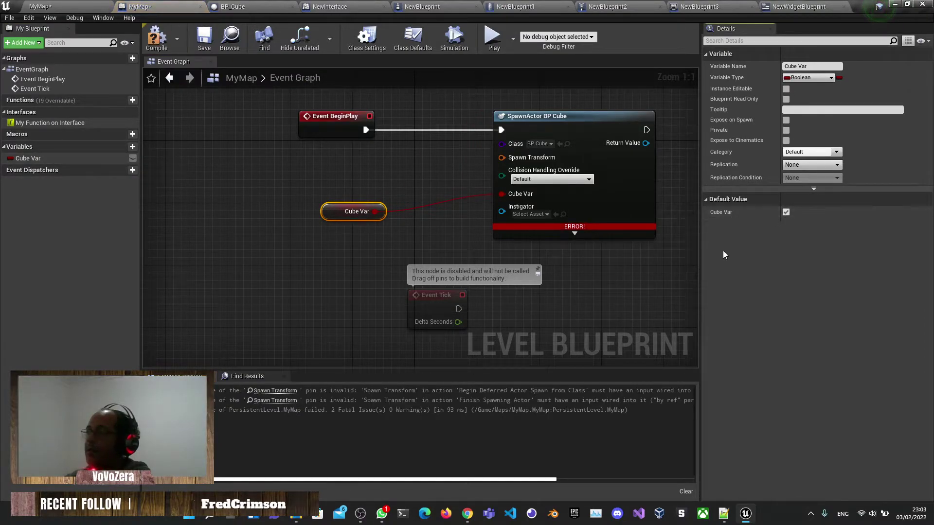
{"action": "right_click_drag", "start_coordinate": [591, 296], "coordinate": [518, 293]}
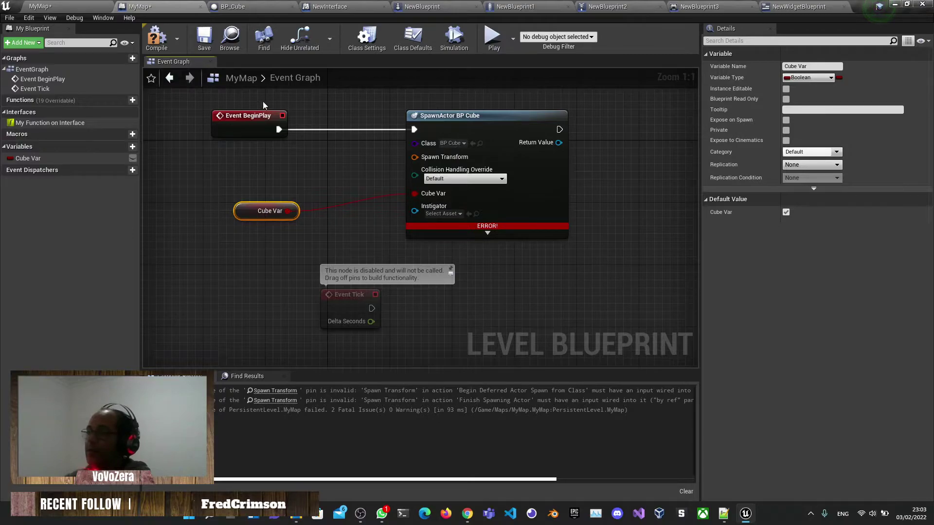
{"action": "right_click_drag", "start_coordinate": [611, 189], "coordinate": [542, 199]}
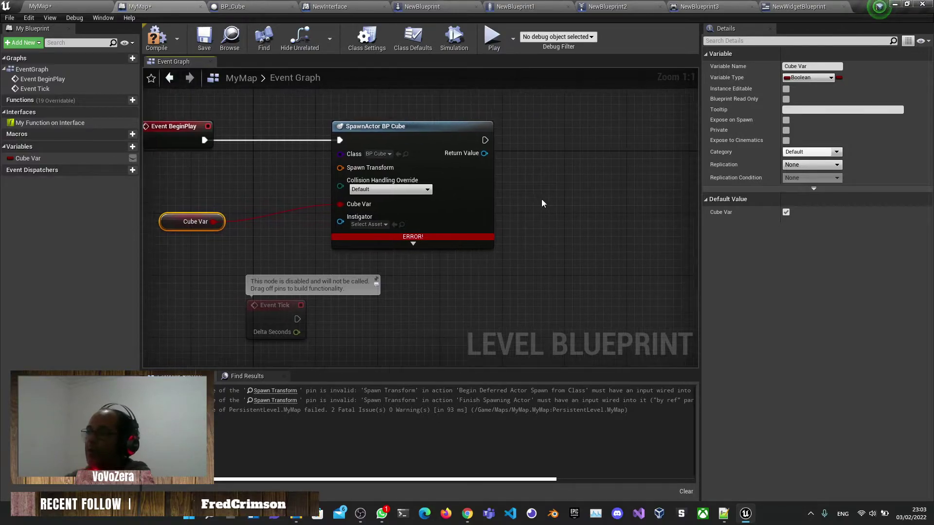
{"action": "left_click", "coordinate": [397, 128]}
- In BP_Cube, wire Event Tick into a new Print String node and save all
{"action": "left_click", "coordinate": [274, 6]}
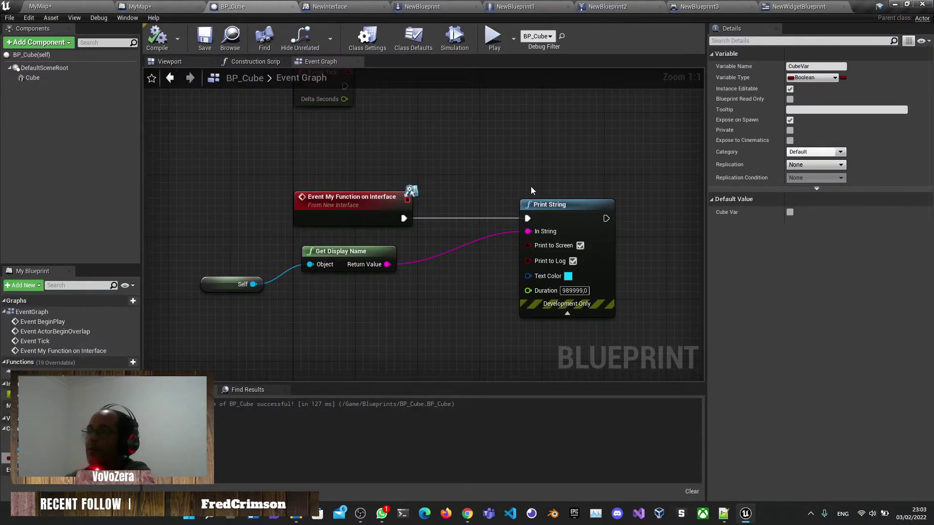
{"action": "right_click_drag", "start_coordinate": [531, 189], "coordinate": [464, 258]}
{"action": "left_click_drag", "start_coordinate": [401, 163], "coordinate": [393, 137]}
{"action": "type", "text": "print"}
{"action": "key", "text": "Return"}
{"action": "key", "text": "ctrl+shift+s"}
{"action": "left_click", "coordinate": [404, 286], "text": "alt"}
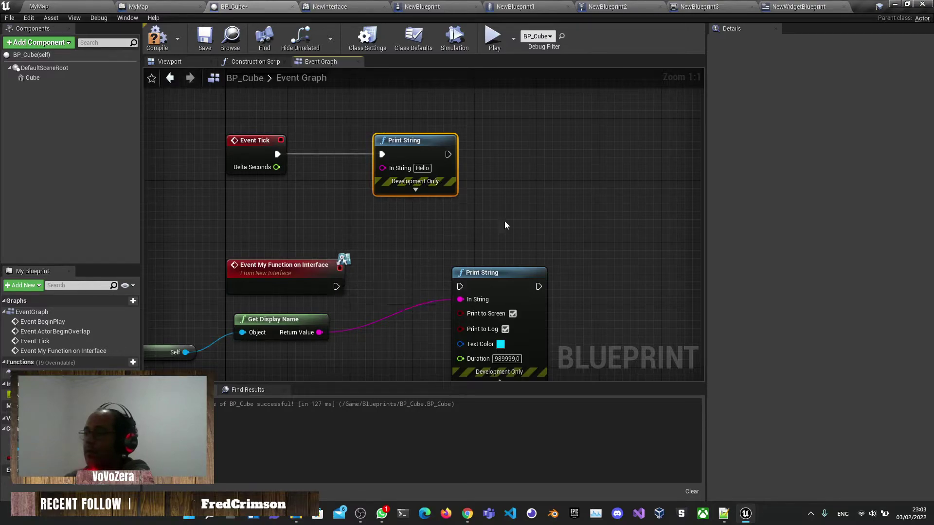
- Wire a CubeVar getter into the Print String's In String and compile BP_Cube
{"action": "left_click", "coordinate": [14, 459]}
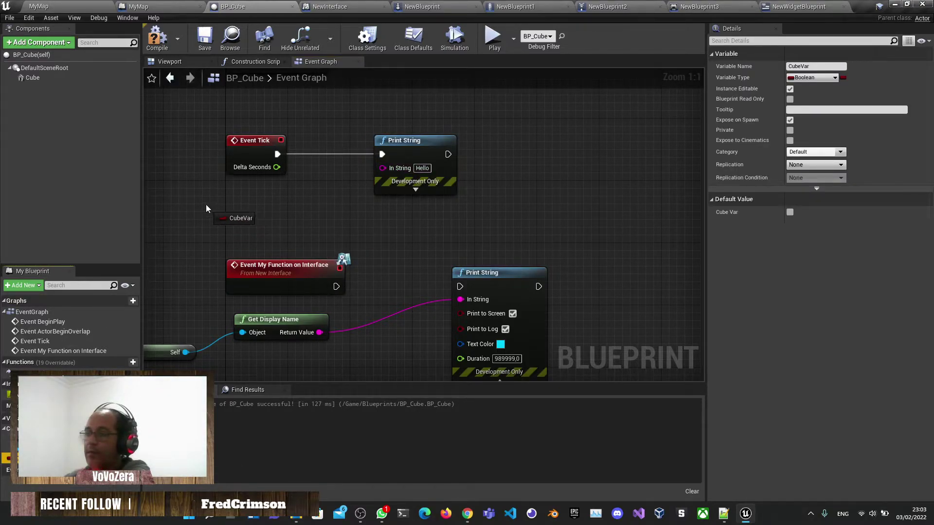
{"action": "left_click_drag", "start_coordinate": [206, 208], "coordinate": [390, 171]}
{"action": "left_click", "coordinate": [227, 213]}
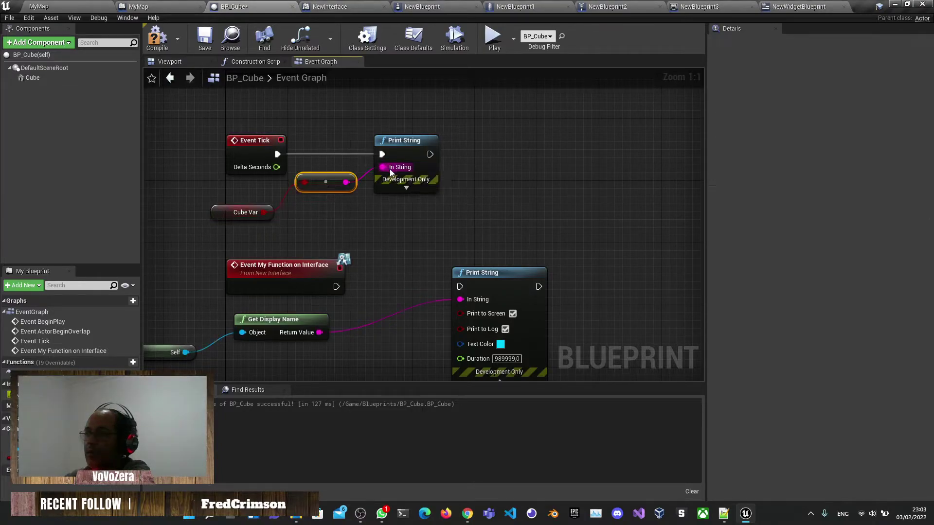
{"action": "left_click", "coordinate": [170, 43]}
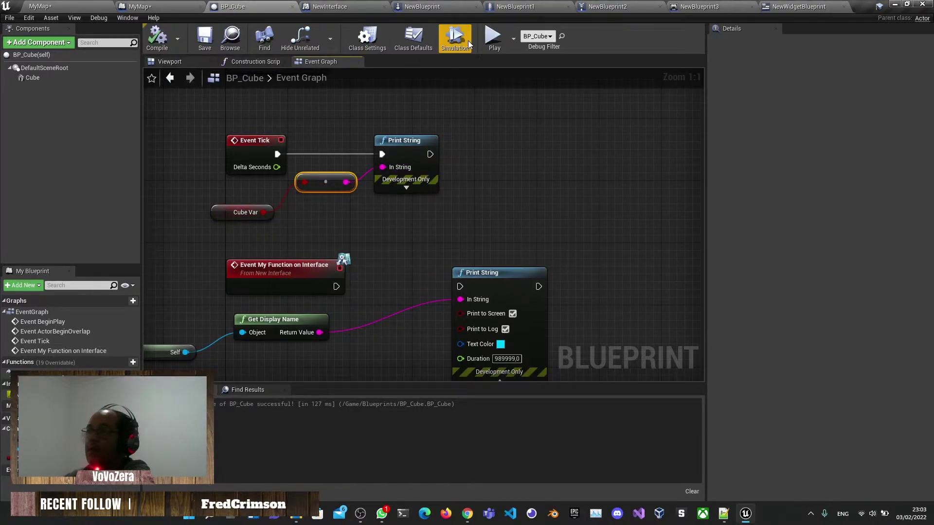
{"action": "left_click", "coordinate": [492, 38]}
{"action": "left_click", "coordinate": [602, 287]}
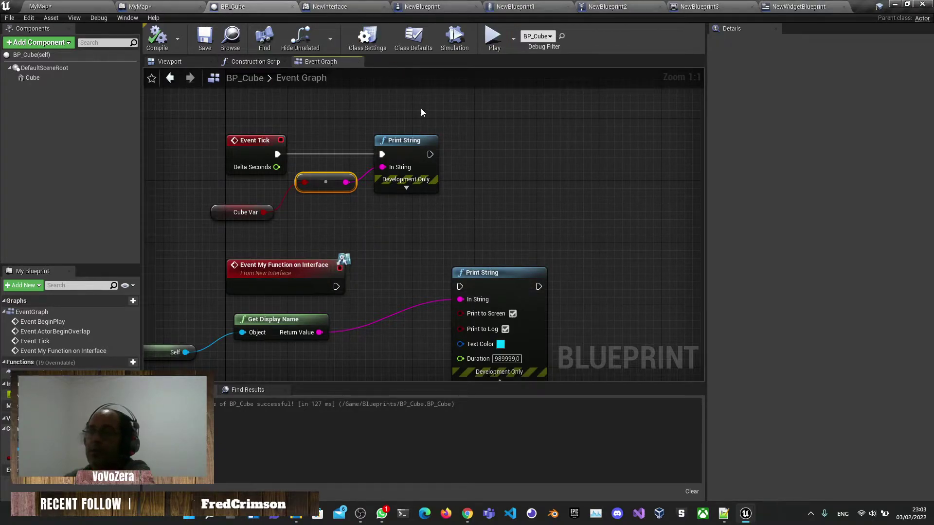
- Delete BP_Cube's lower Print String and interface event nodes, recompile, and select MyMap's disabled Event Tick
{"action": "left_click_drag", "start_coordinate": [579, 245], "coordinate": [456, 375]}
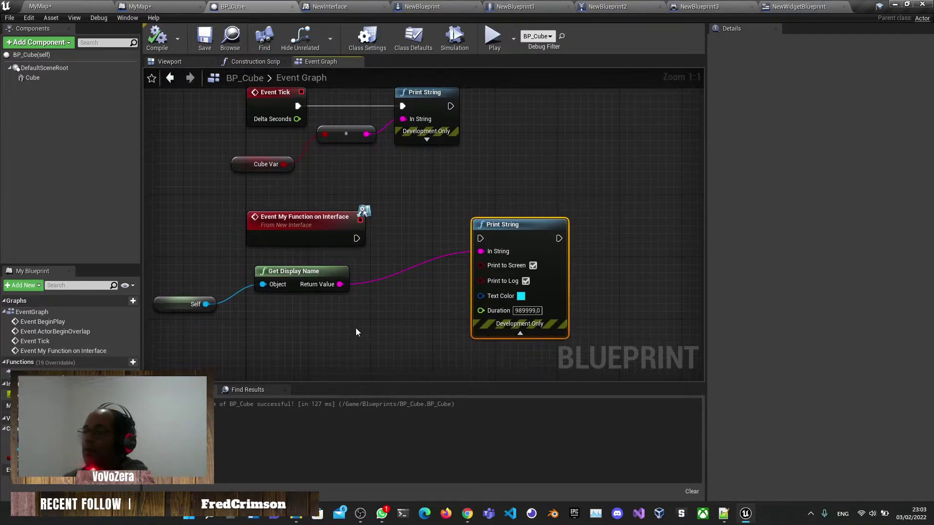
{"action": "key", "text": "Delete"}
{"action": "left_click_drag", "start_coordinate": [357, 348], "coordinate": [209, 214]}
{"action": "key", "text": "Delete"}
{"action": "left_click", "coordinate": [161, 41]}
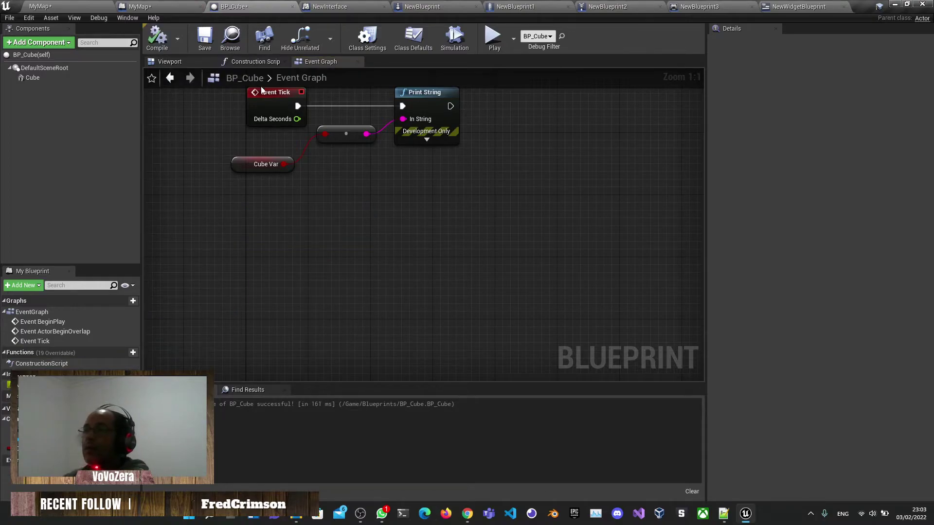
{"action": "left_click", "coordinate": [163, 5]}
{"action": "right_click_drag", "start_coordinate": [379, 285], "coordinate": [485, 276]}
{"action": "left_click", "coordinate": [379, 273]}
- Delete MyMap's Event Tick, refresh the SpawnActor node, and recompile to locate the Spawn Transform error
{"action": "key", "text": "Delete"}
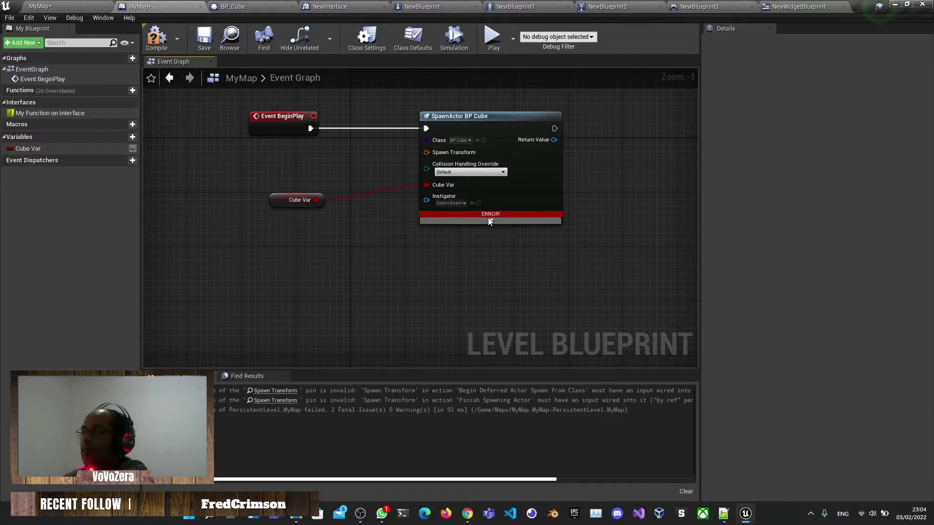
{"action": "right_click", "coordinate": [504, 188]}
{"action": "right_click", "coordinate": [484, 190]}
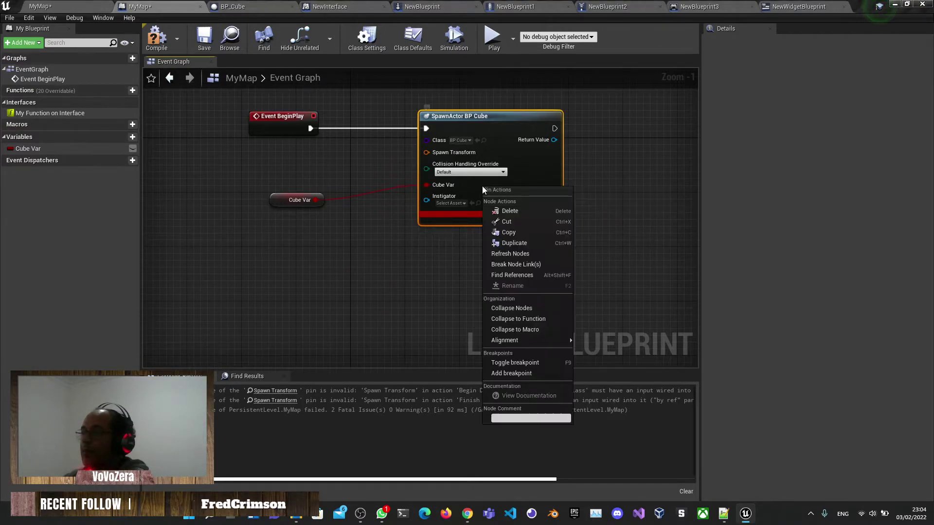
{"action": "left_click", "coordinate": [516, 255]}
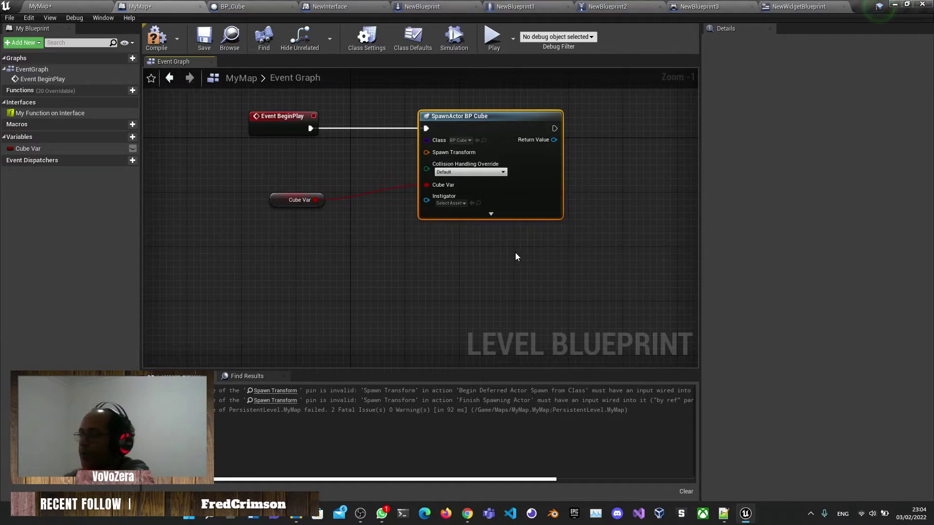
{"action": "left_click", "coordinate": [156, 39]}
{"action": "right_click_drag", "start_coordinate": [503, 285], "coordinate": [463, 304]}
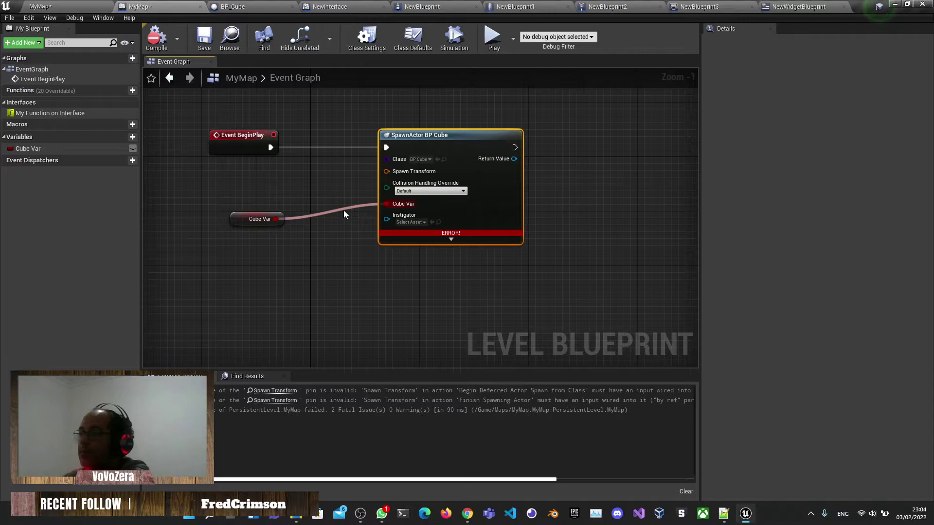
{"action": "left_click", "coordinate": [272, 391]}
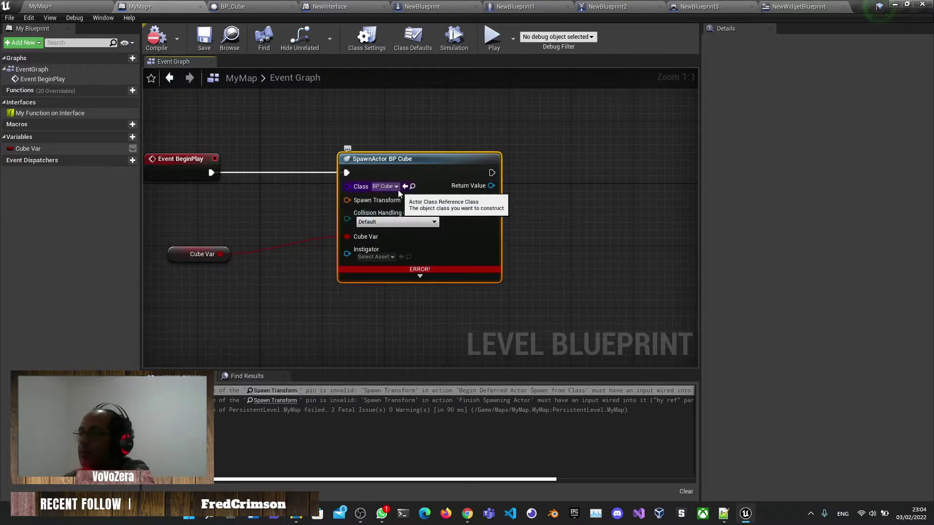
- Review BP_Cube's overlap event, then return to the main level viewport
{"action": "left_click", "coordinate": [257, 5]}
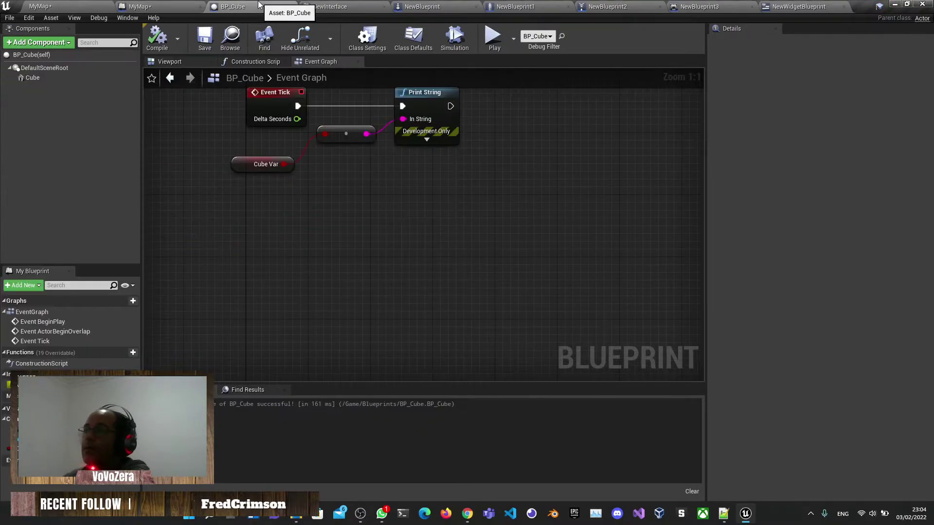
{"action": "right_click_drag", "start_coordinate": [412, 218], "coordinate": [405, 391]}
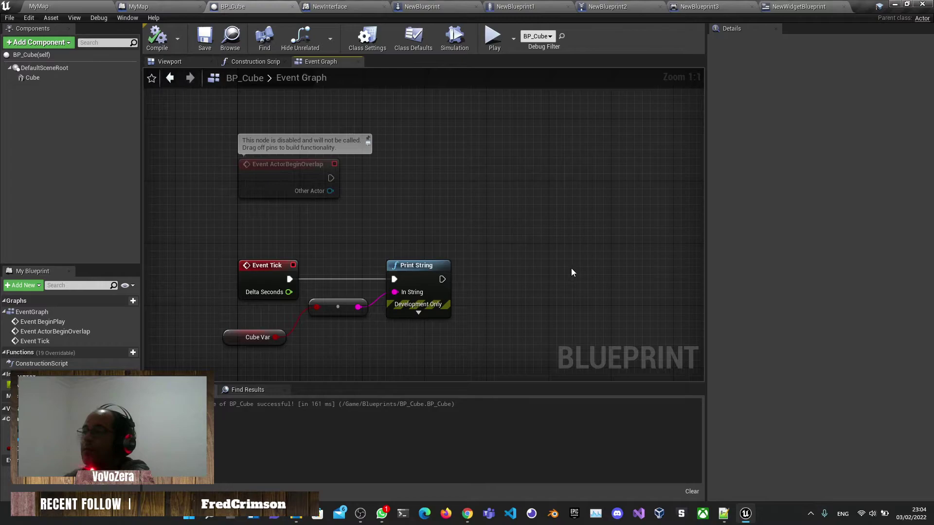
{"action": "left_click", "coordinate": [146, 6]}
{"action": "left_click", "coordinate": [58, 6]}
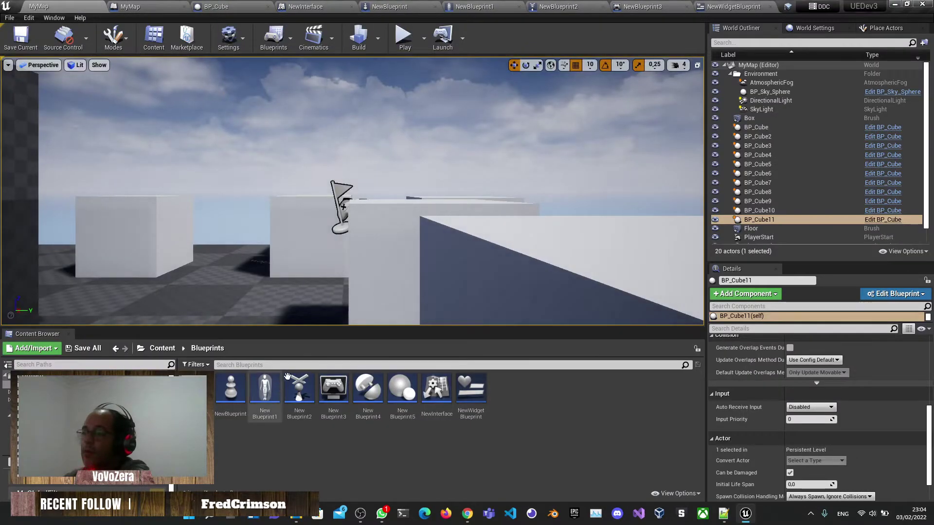
{"action": "right_click_drag", "start_coordinate": [325, 207], "coordinate": [321, 122]}
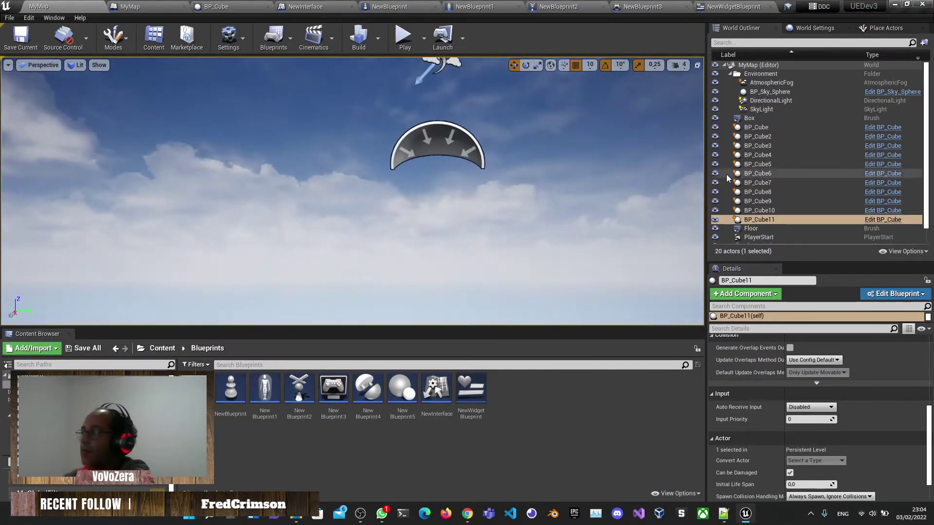
- Delete actors BP_Cube2 through BP_Cube11, save the level, and open the MyMap Level Blueprint
{"action": "left_click", "coordinate": [766, 139]}
{"action": "left_click", "coordinate": [772, 222], "text": "shift"}
{"action": "key", "text": "Delete"}
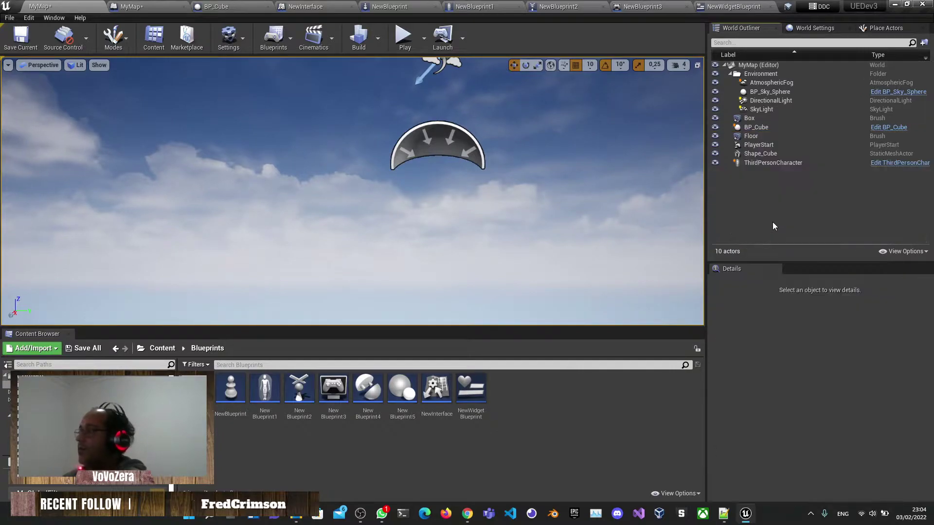
{"action": "key", "text": "ctrl+s"}
{"action": "left_click", "coordinate": [202, 5]}
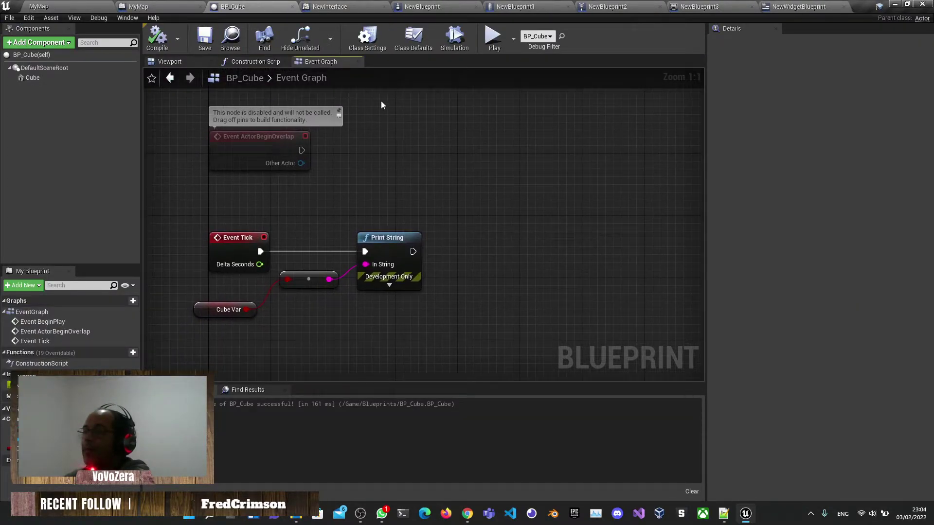
{"action": "left_click", "coordinate": [139, 6]}
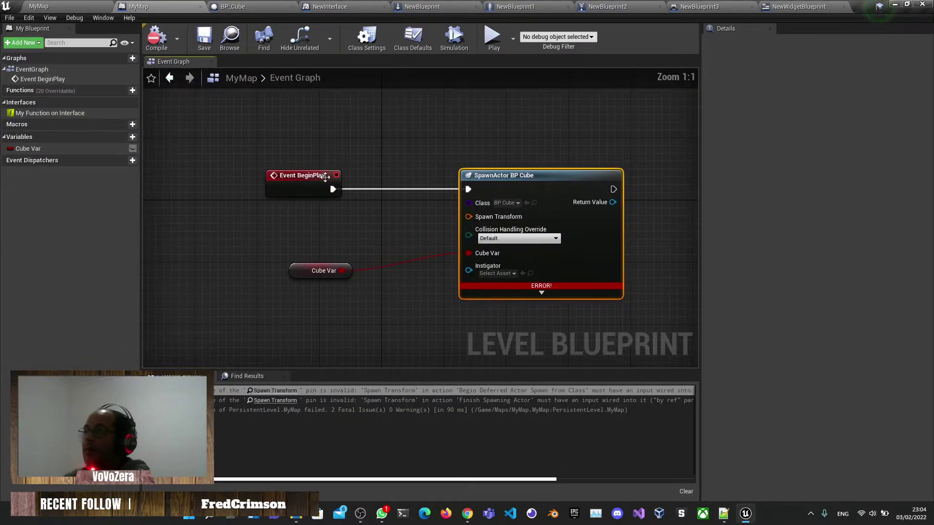
- Spread out the Event BeginPlay, SpawnActor and Cube Var nodes, and list Transform actions from Spawn Transform
{"action": "left_click_drag", "start_coordinate": [324, 177], "coordinate": [263, 177]}
{"action": "right_click_drag", "start_coordinate": [310, 179], "coordinate": [232, 179]}
{"action": "left_click_drag", "start_coordinate": [463, 173], "coordinate": [416, 173]}
{"action": "left_click_drag", "start_coordinate": [247, 266], "coordinate": [222, 266]}
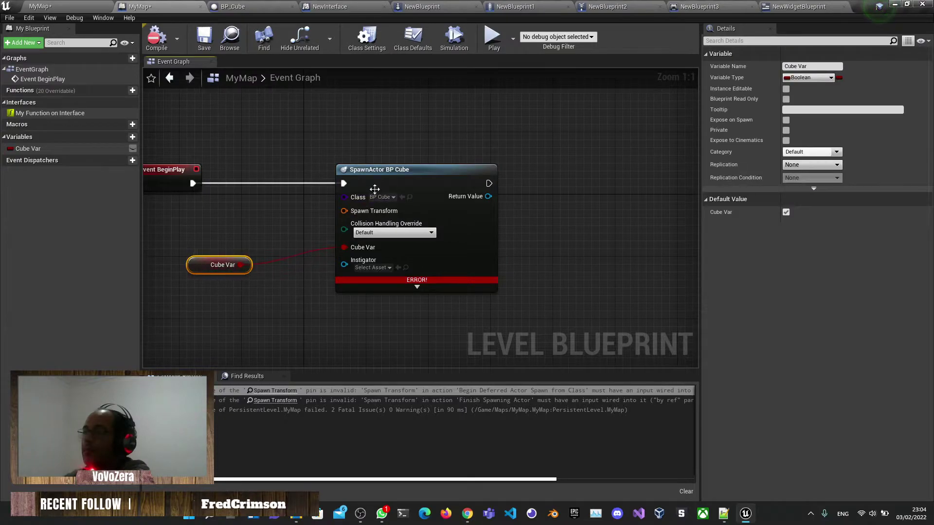
{"action": "right_click_drag", "start_coordinate": [414, 174], "coordinate": [390, 174]}
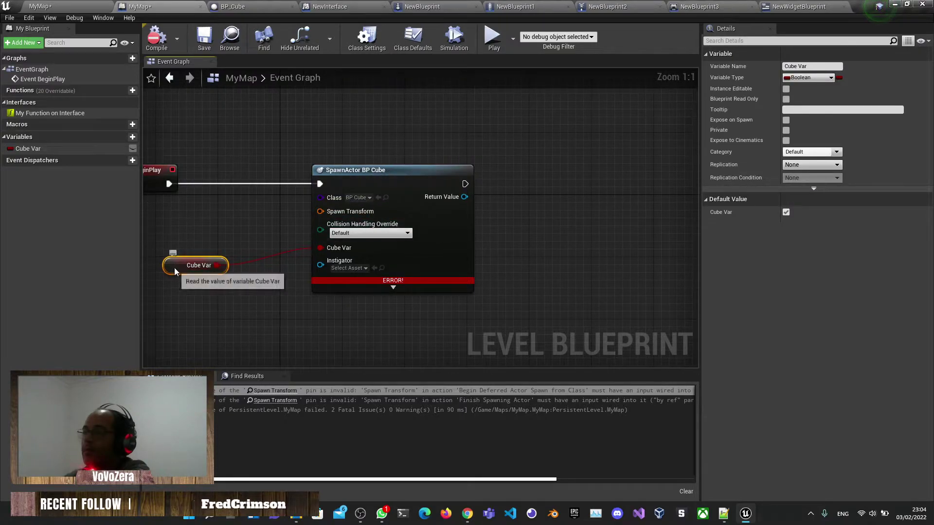
{"action": "right_click_drag", "start_coordinate": [174, 252], "coordinate": [270, 273]}
{"action": "left_click_drag", "start_coordinate": [270, 273], "coordinate": [286, 342]}
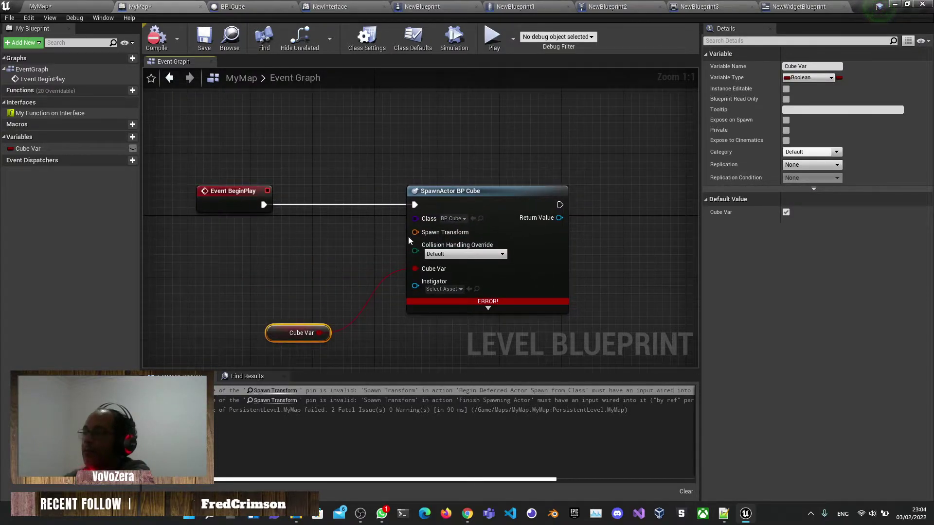
{"action": "left_click_drag", "start_coordinate": [415, 232], "coordinate": [262, 279]}
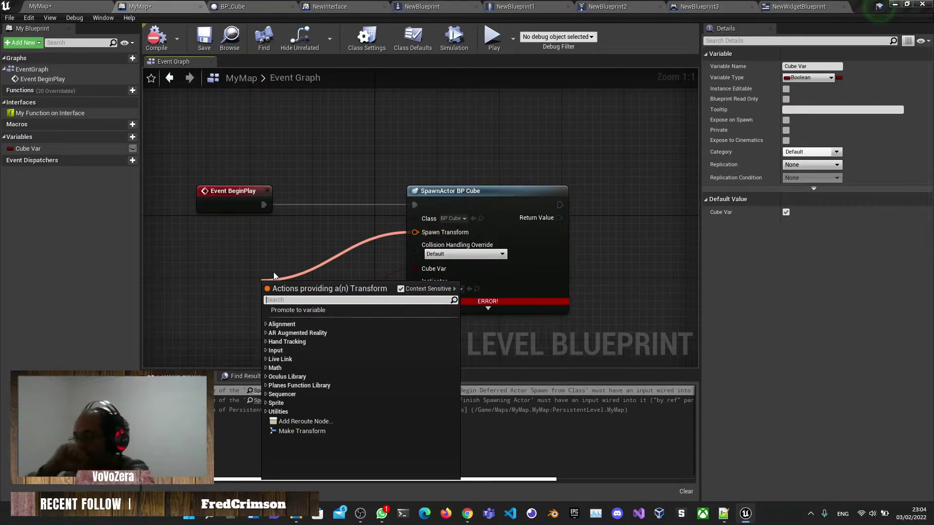
{"action": "left_click", "coordinate": [66, 5]}
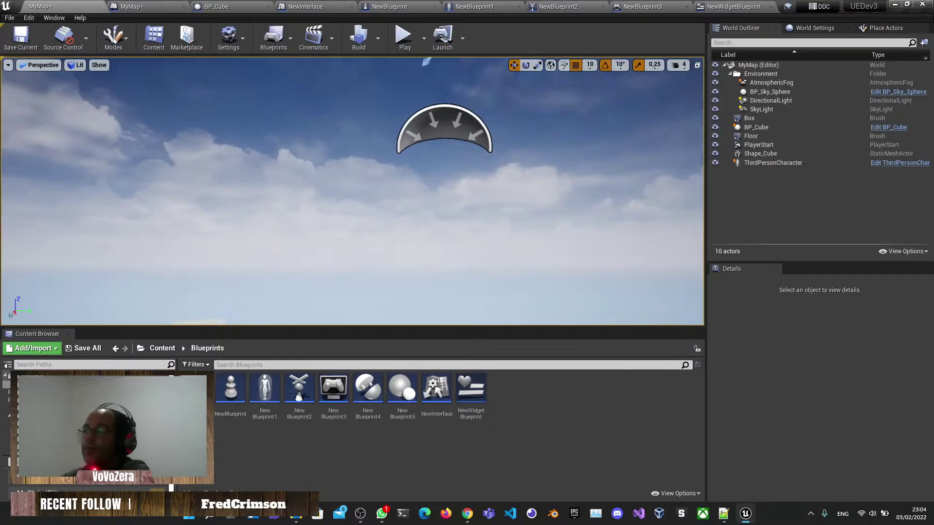
- Alt-drag a BP_Cube2 copy and copy its location (-316, 258, 10)
{"action": "right_click_drag", "start_coordinate": [403, 146], "coordinate": [403, 200]}
{"action": "scroll", "coordinate": [403, 200], "scroll_direction": "down", "scroll_amount": 3}
{"action": "left_click", "coordinate": [403, 200]}
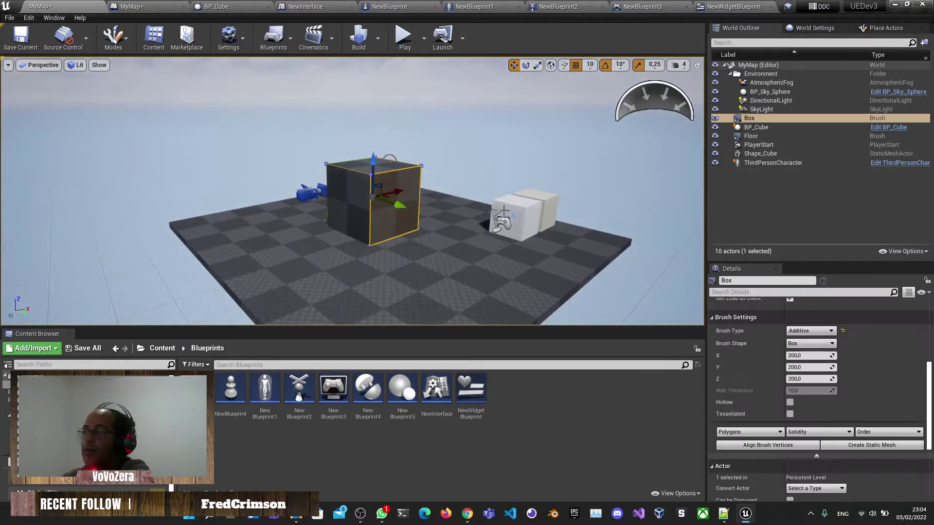
{"action": "left_click", "coordinate": [524, 224]}
{"action": "left_click_drag", "start_coordinate": [525, 226], "coordinate": [370, 301], "text": "alt"}
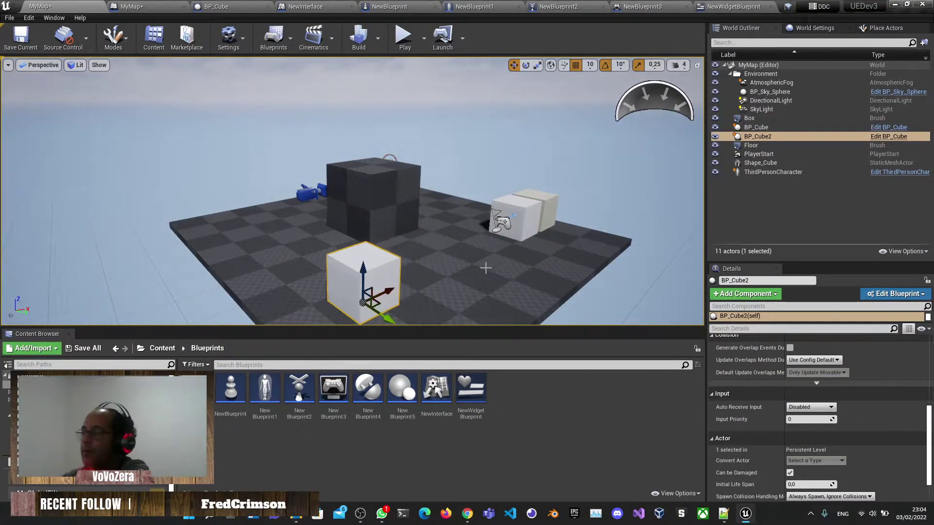
{"action": "scroll", "coordinate": [781, 352], "scroll_direction": "up", "scroll_amount": 3}
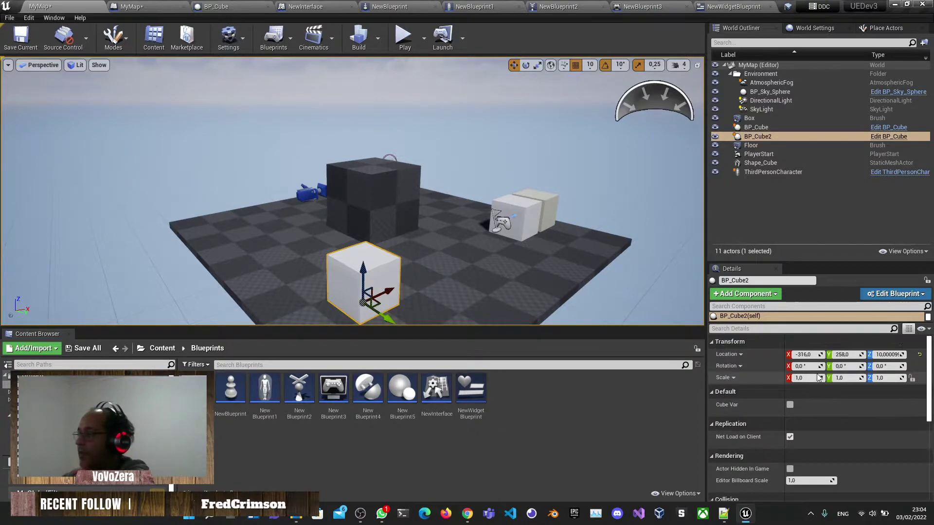
{"action": "right_click", "coordinate": [712, 354]}
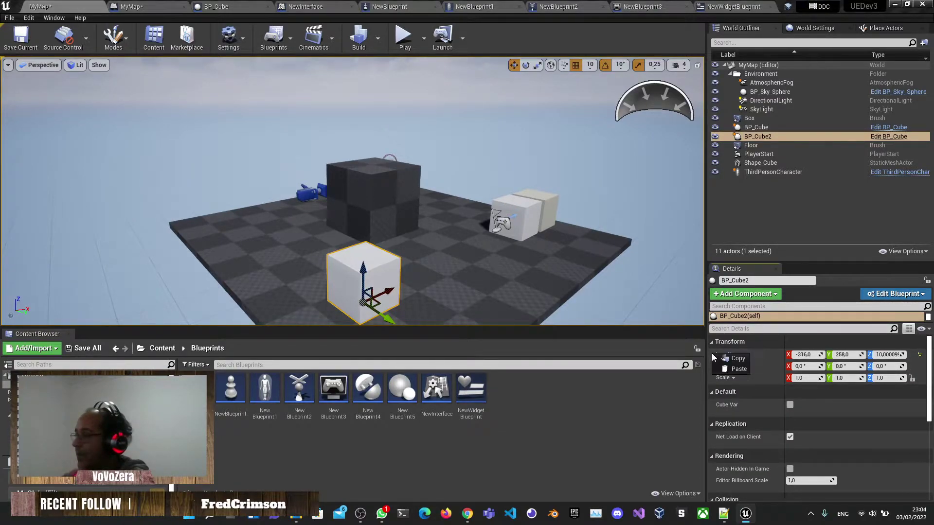
{"action": "left_click", "coordinate": [733, 369]}
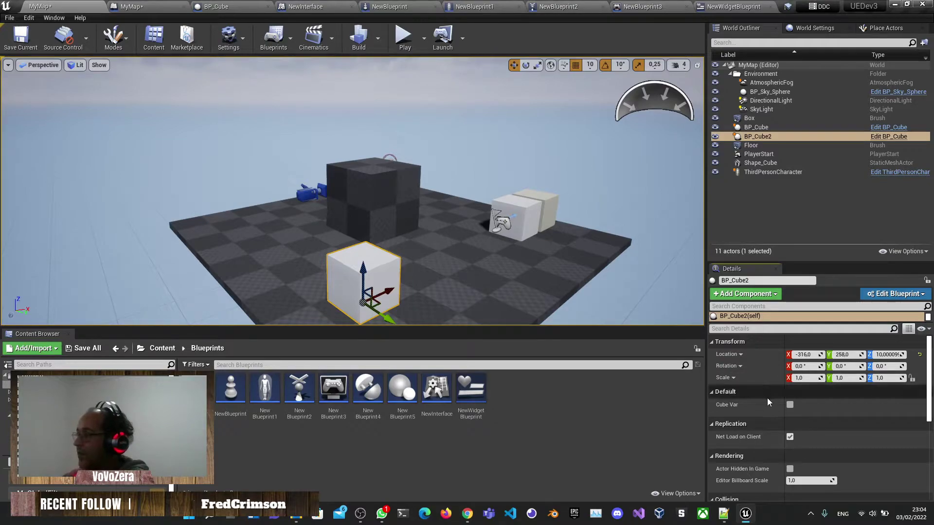
- Delete BP_Cube2 and list Transform actions from the Level Blueprint's Spawn Transform pin
{"action": "key", "text": "Delete"}
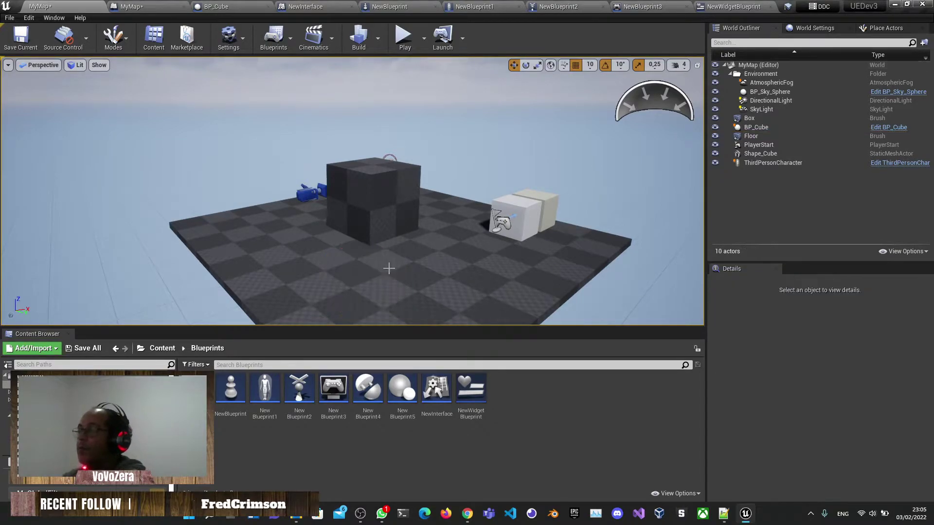
{"action": "key", "text": "ctrl+Tab"}
{"action": "left_click_drag", "start_coordinate": [414, 233], "coordinate": [284, 267]}
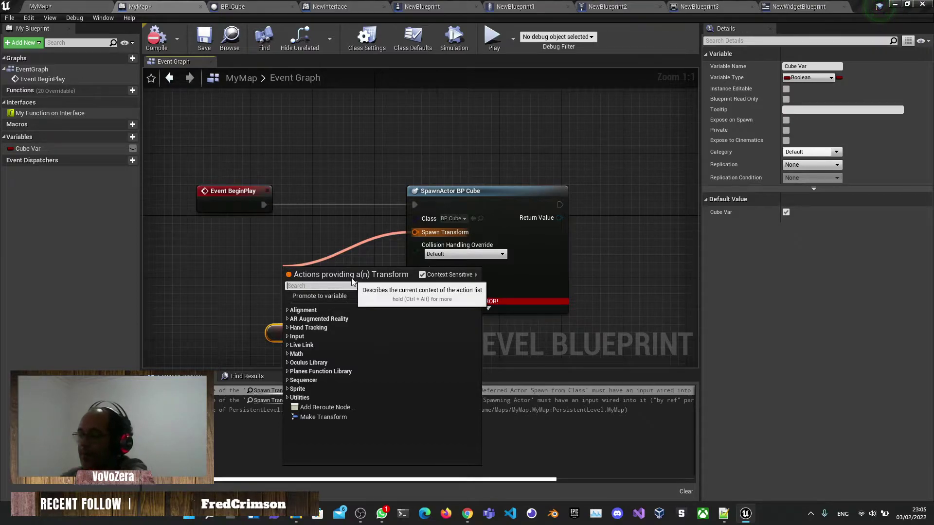
- Add a Make Transform node wired into Spawn Transform, placed below Event BeginPlay
{"action": "left_click", "coordinate": [314, 417]}
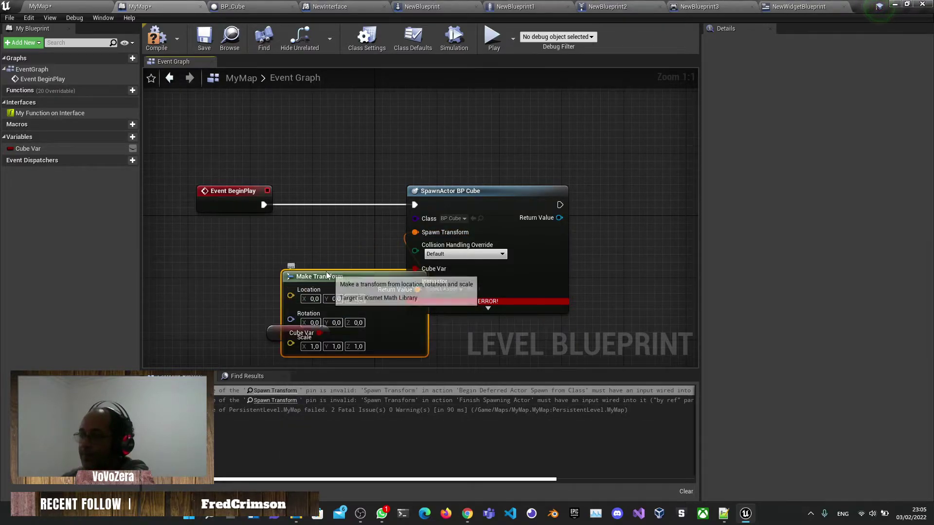
{"action": "left_click_drag", "start_coordinate": [311, 284], "coordinate": [224, 237]}
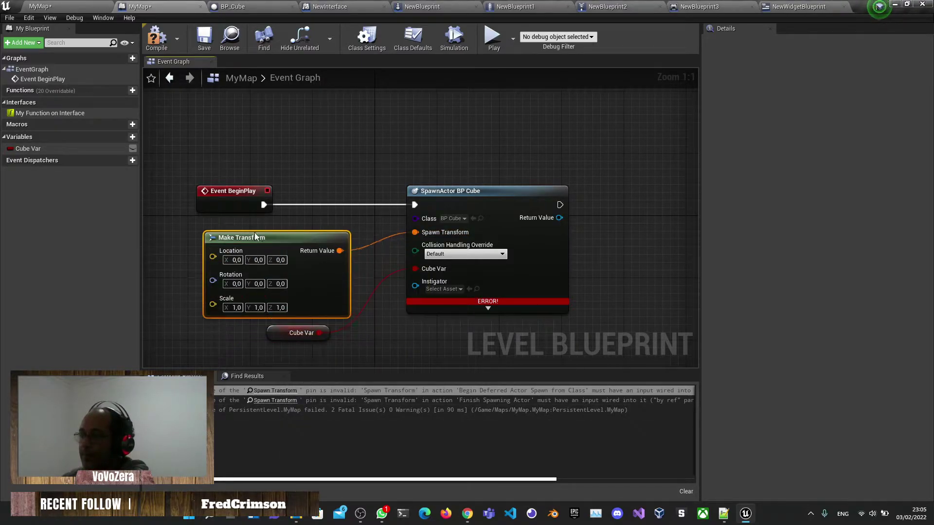
{"action": "right_click", "coordinate": [209, 250]}
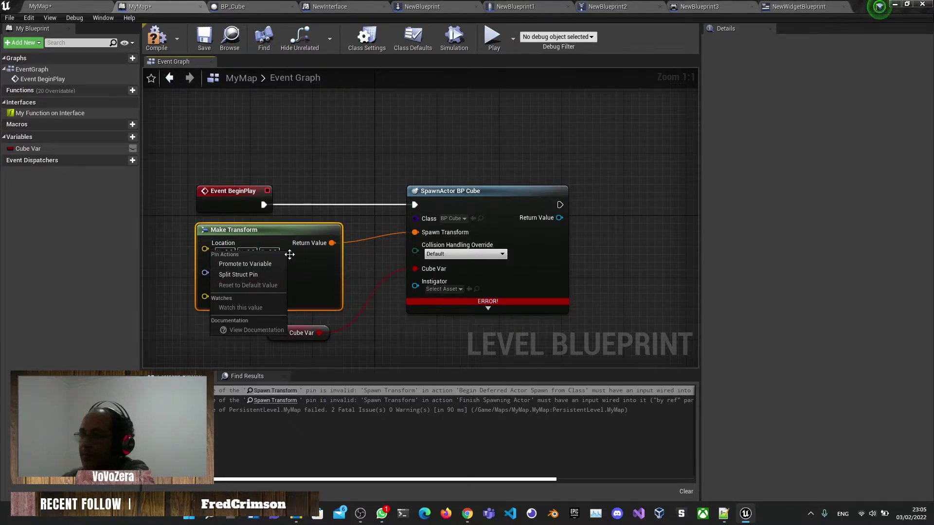
{"action": "key", "text": "Escape"}
{"action": "right_click", "coordinate": [224, 252]}
{"action": "key", "text": "Escape"}
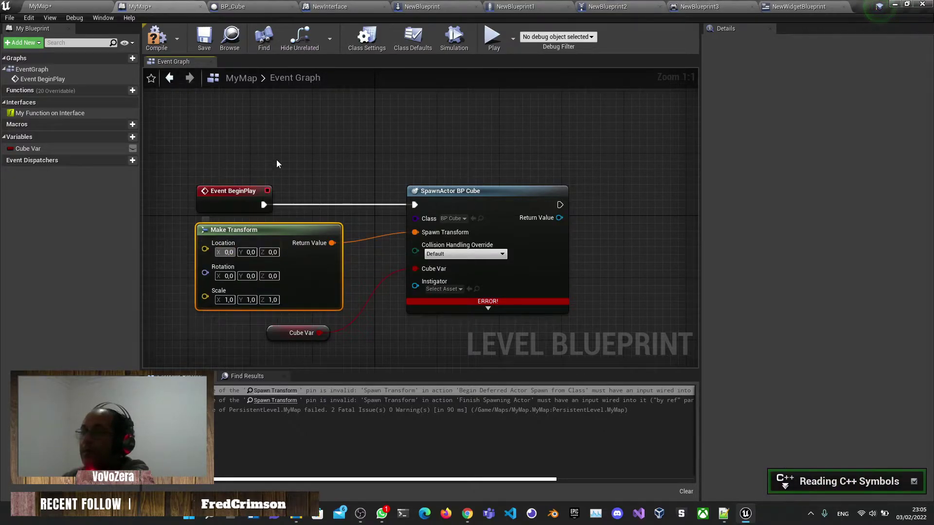
{"action": "left_click", "coordinate": [273, 148]}
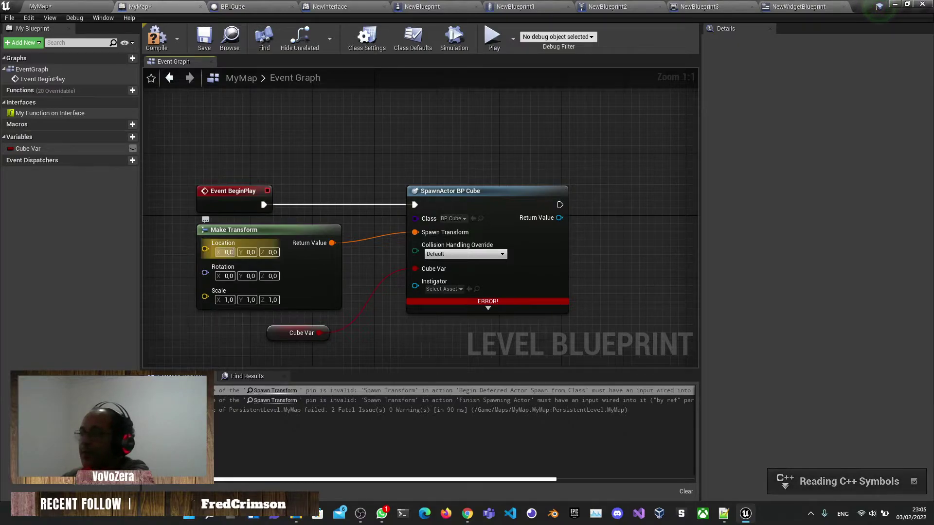
{"action": "left_click", "coordinate": [296, 171]}
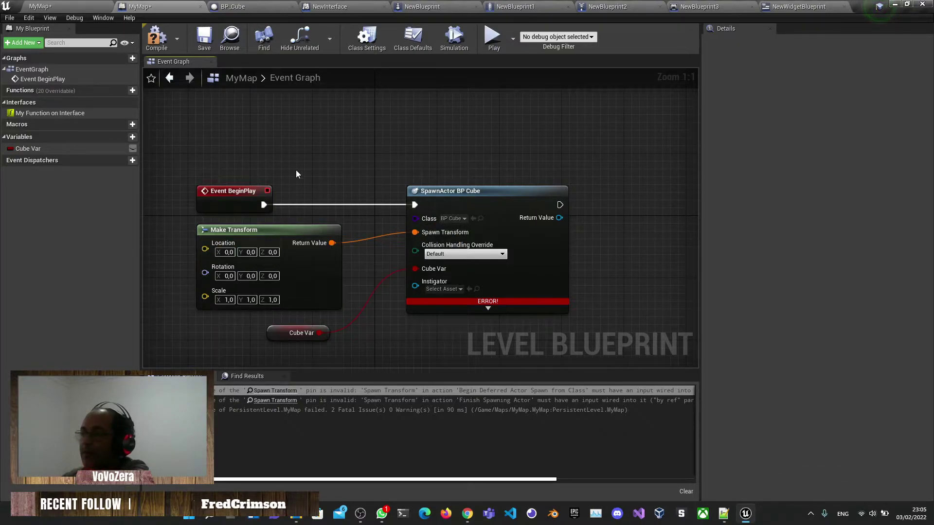
- Add an enlarged comment box above the nodes holding the pasted coordinates
{"action": "right_click", "coordinate": [240, 133]}
{"action": "key", "text": "Escape"}
{"action": "key", "text": "c"}
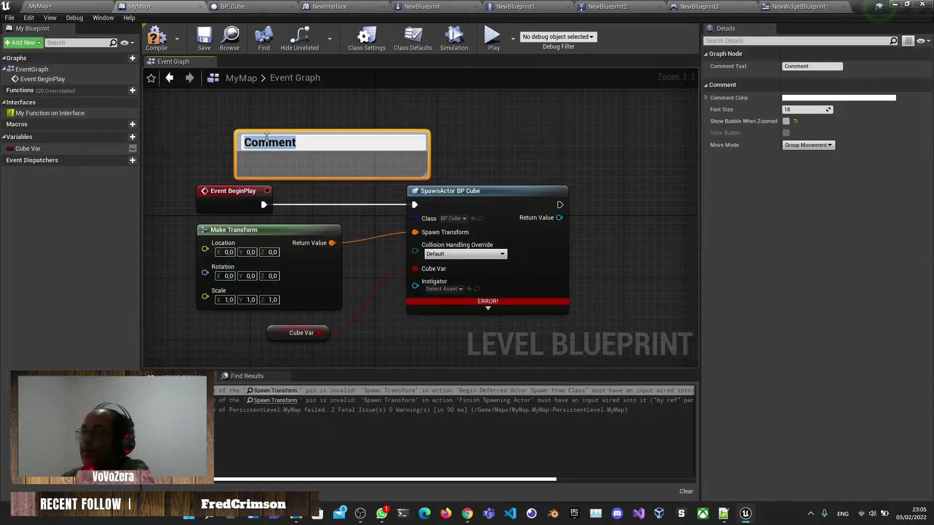
{"action": "key", "text": "ctrl+v"}
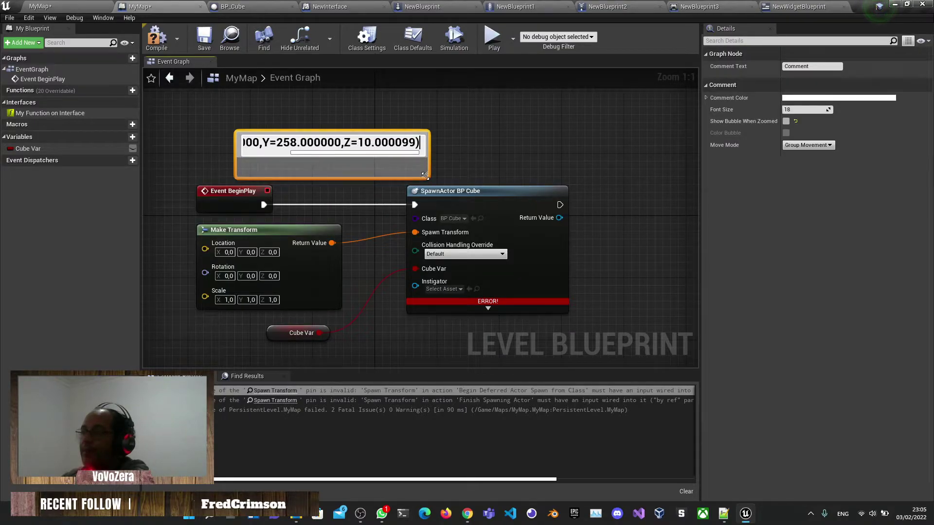
{"action": "left_click_drag", "start_coordinate": [424, 175], "coordinate": [616, 239]}
{"action": "left_click_drag", "start_coordinate": [510, 142], "coordinate": [471, 92]}
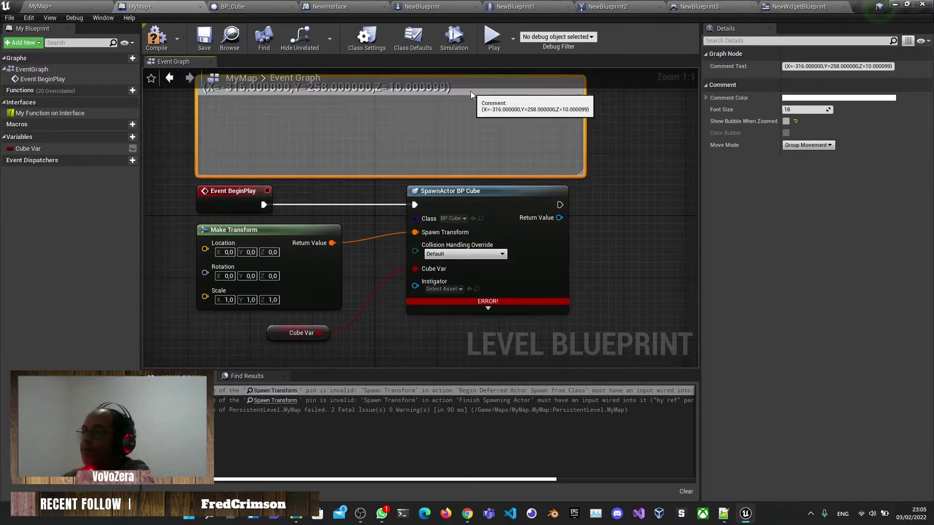
{"action": "right_click_drag", "start_coordinate": [240, 252], "coordinate": [331, 323]}
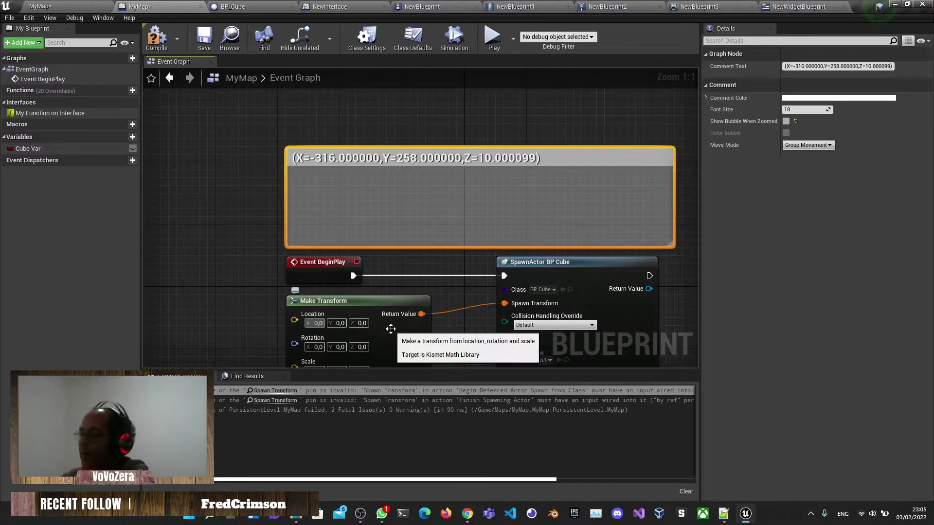
- Enter Make Transform's Location as X -316 and Y 258
{"action": "key", "text": "Tab"}
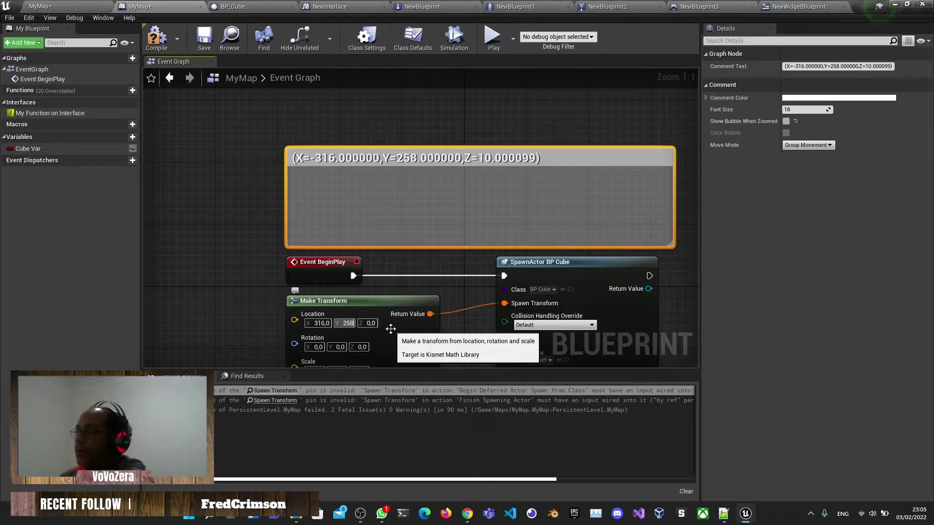
{"action": "type", "text": "258"}
{"action": "key", "text": "Return"}
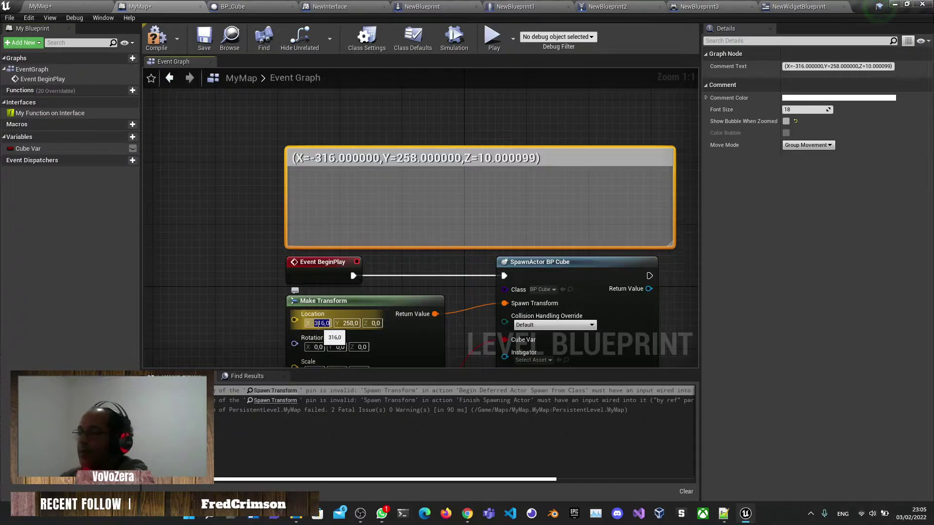
{"action": "type", "text": "-"}
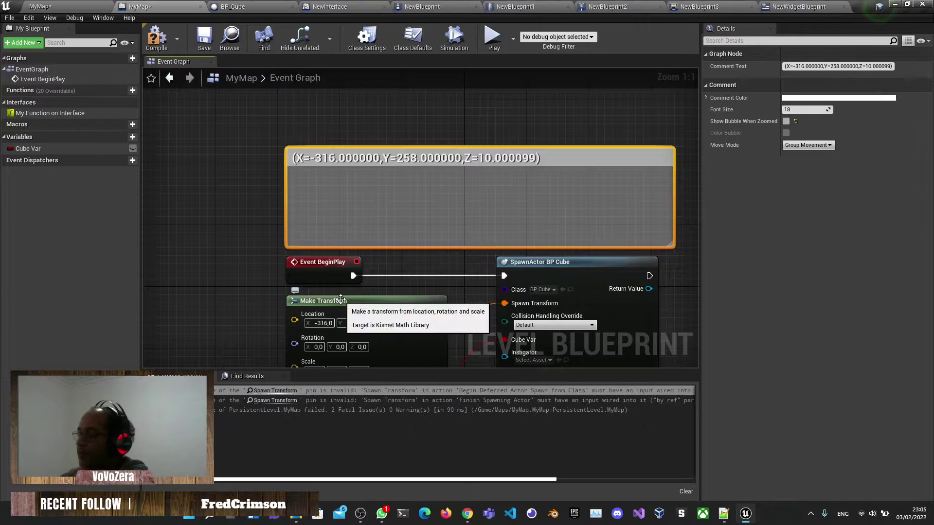
- Delete the coordinates comment and move the Cube Var node below Make Transform
{"action": "double_click", "coordinate": [602, 157]}
{"action": "key", "text": "BackSpace"}
{"action": "left_click", "coordinate": [576, 158]}
{"action": "key", "text": "Delete"}
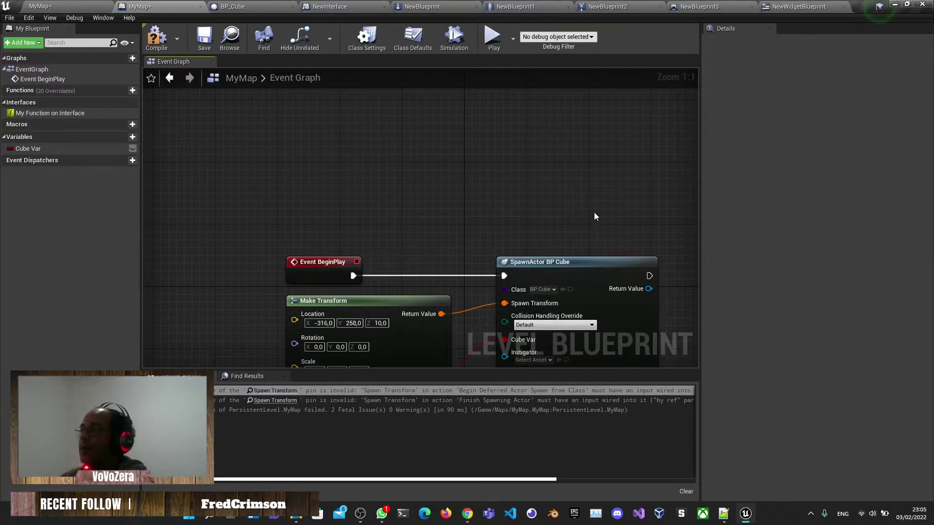
{"action": "key", "text": "Home"}
{"action": "left_click_drag", "start_coordinate": [312, 320], "coordinate": [289, 329]}
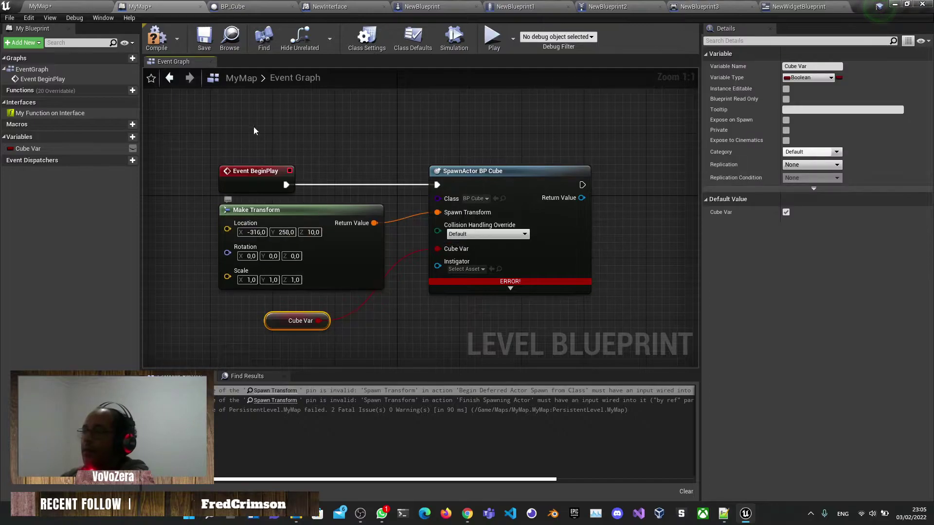
- Compile the Level Blueprint, save the map, and test-play the level
{"action": "left_click", "coordinate": [156, 39]}
{"action": "left_click", "coordinate": [204, 39]}
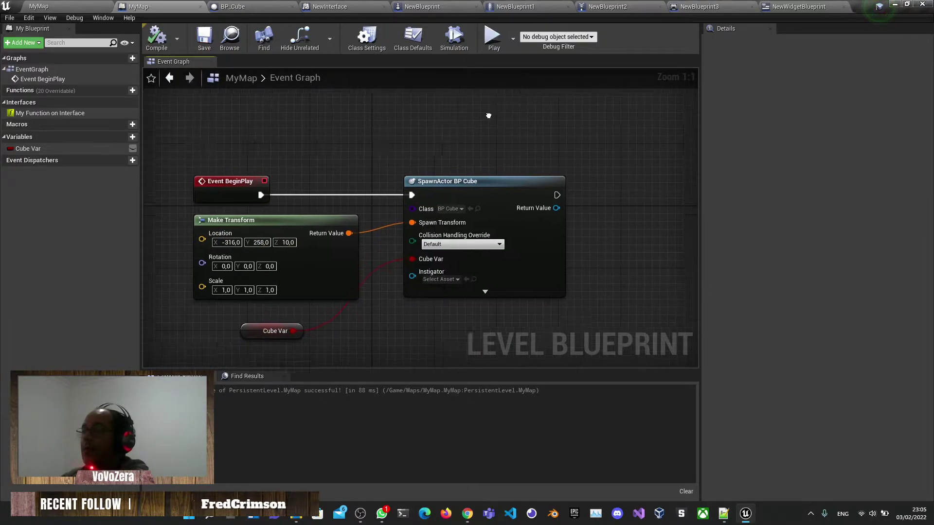
{"action": "left_click", "coordinate": [496, 51]}
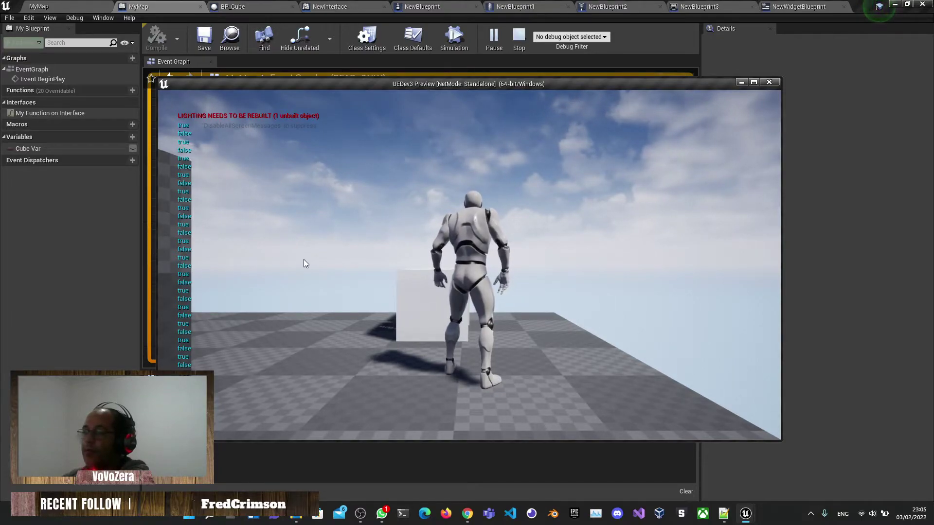
{"action": "key", "text": "Escape"}
{"action": "right_click_drag", "start_coordinate": [323, 165], "coordinate": [339, 130]}
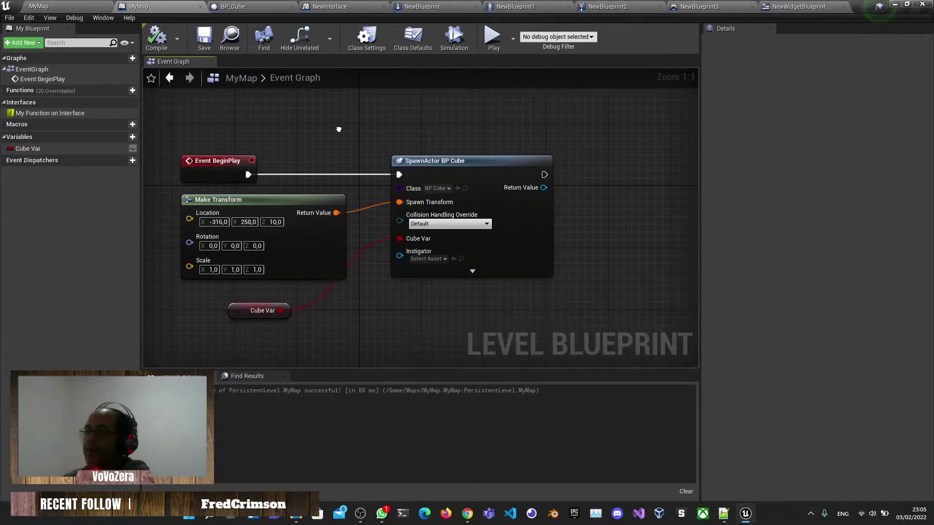
{"action": "left_click_drag", "start_coordinate": [258, 309], "coordinate": [320, 301]}
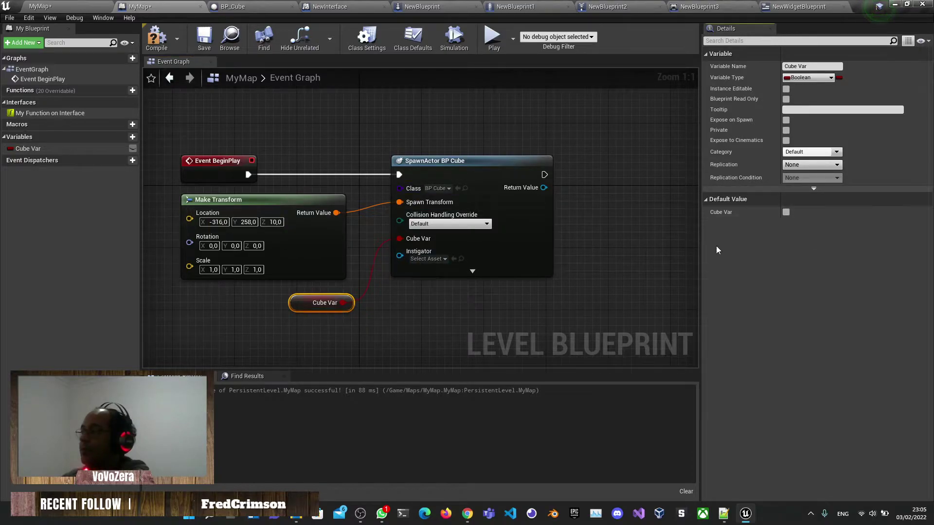
{"action": "left_click", "coordinate": [157, 38]}
{"action": "left_click", "coordinate": [494, 41]}
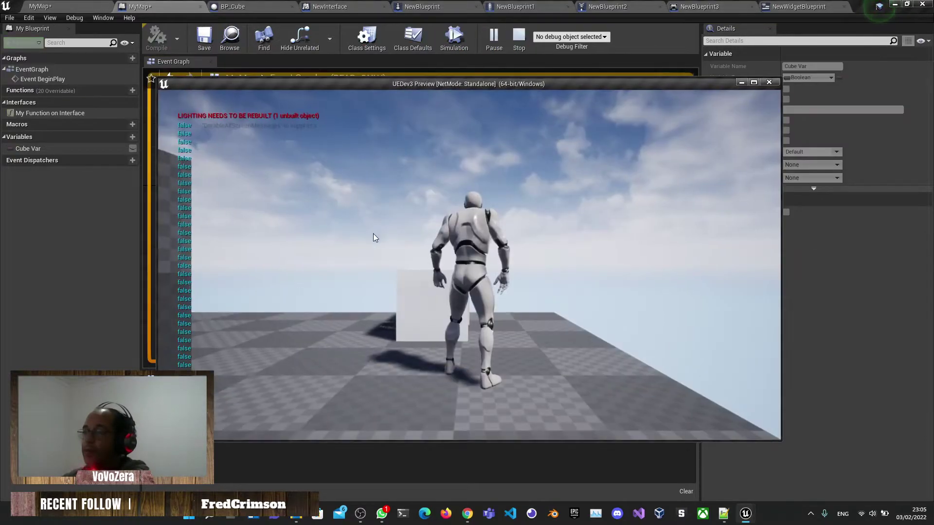
{"action": "key", "text": "Escape"}
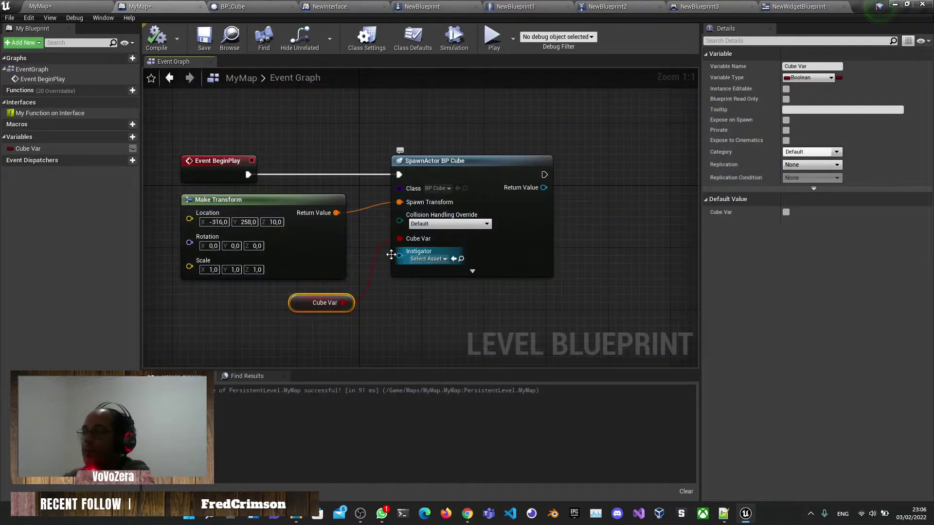
- Set Cube Var's default value to true, recompile, and test-play
{"action": "left_click", "coordinate": [786, 213]}
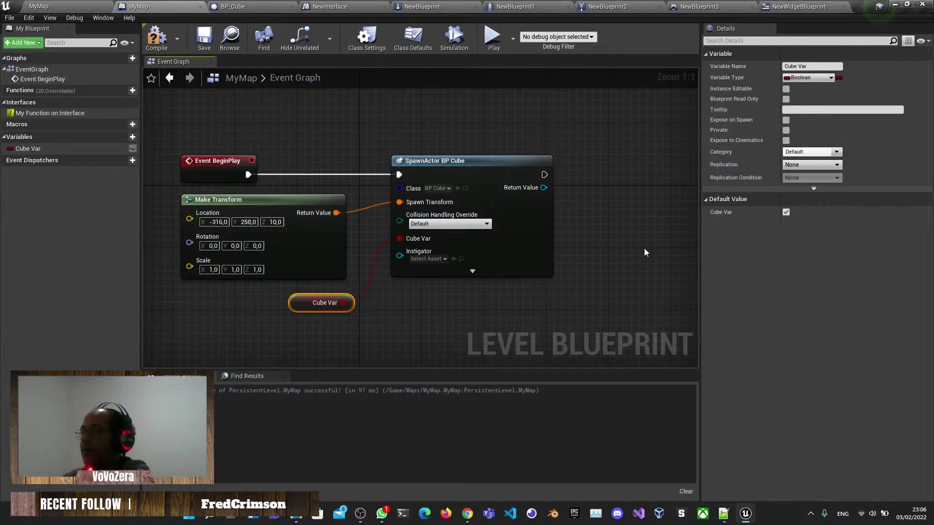
{"action": "left_click", "coordinate": [156, 37]}
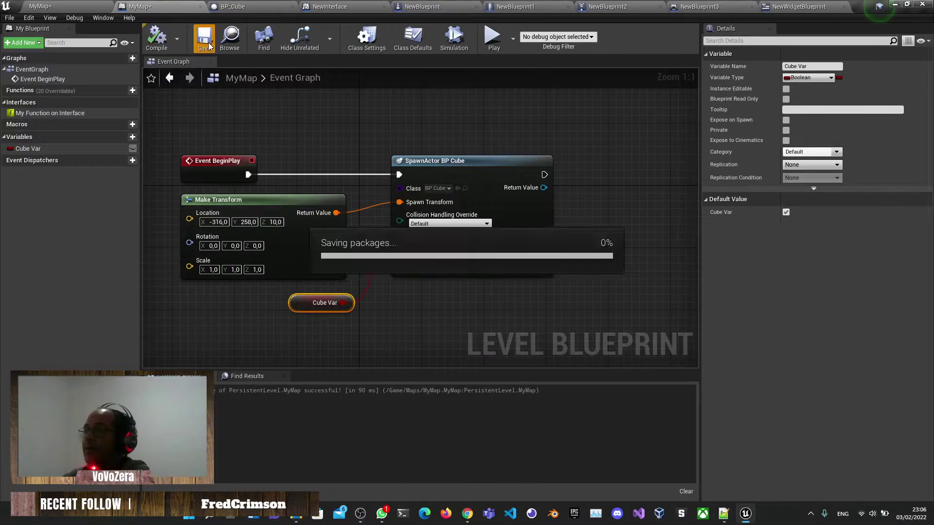
{"action": "left_click", "coordinate": [492, 37]}
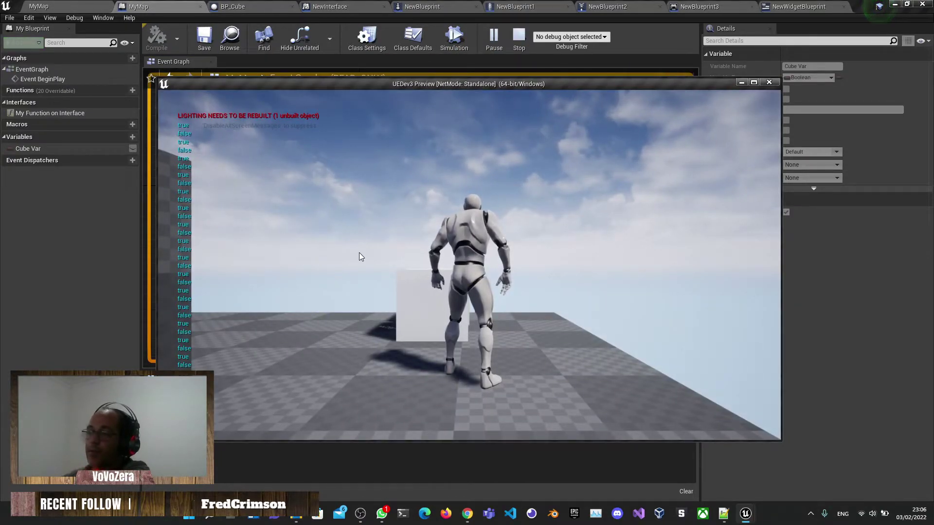
{"action": "key", "text": "Escape"}
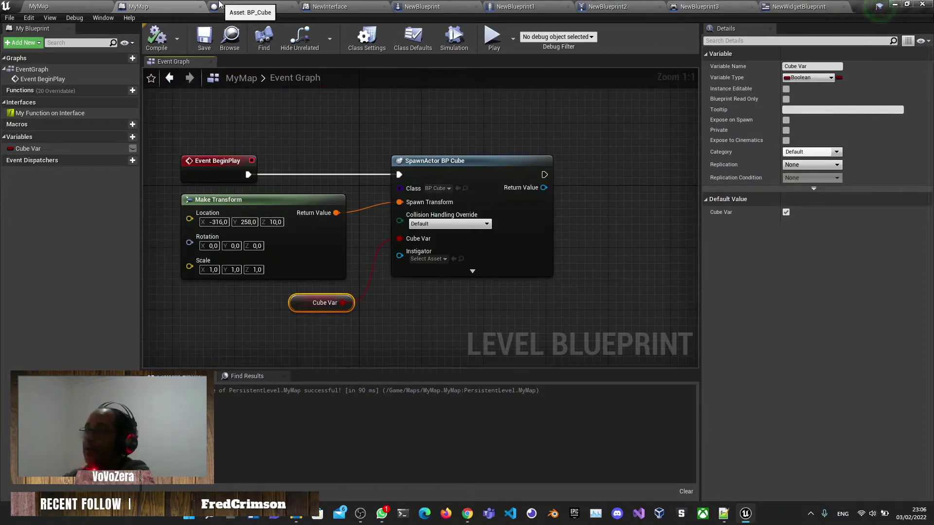
- In BP_Cube, delete and restore the Print String nodes, then test-play the level
{"action": "left_click", "coordinate": [232, 6]}
{"action": "left_click", "coordinate": [272, 289]}
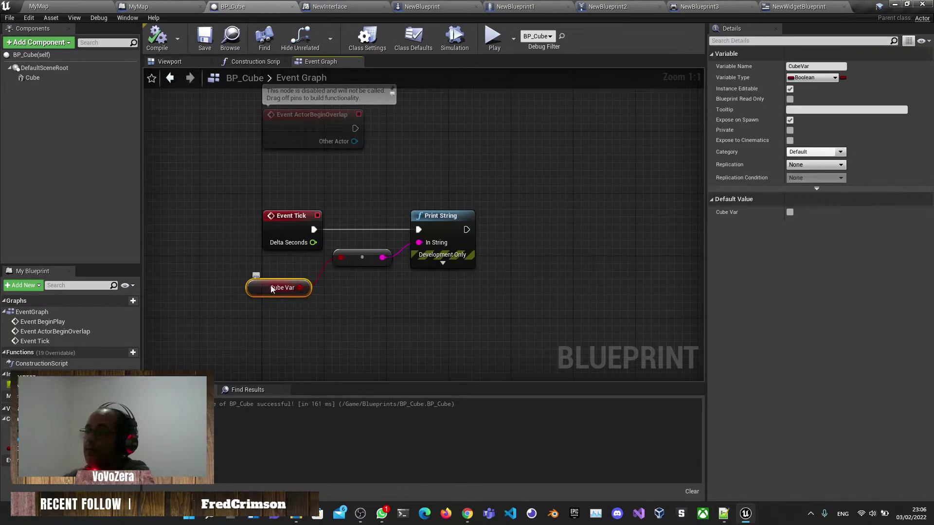
{"action": "left_click_drag", "start_coordinate": [508, 340], "coordinate": [388, 234]}
{"action": "left_click", "coordinate": [279, 288], "text": "ctrl"}
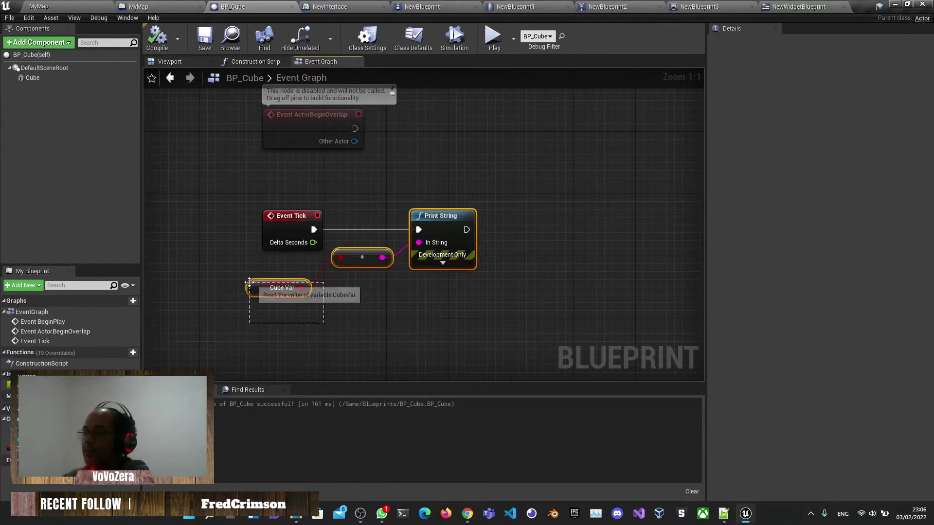
{"action": "key", "text": "Delete"}
{"action": "key", "text": "ctrl+z"}
{"action": "key", "text": "ctrl+z"}
{"action": "key", "text": "ctrl+z"}
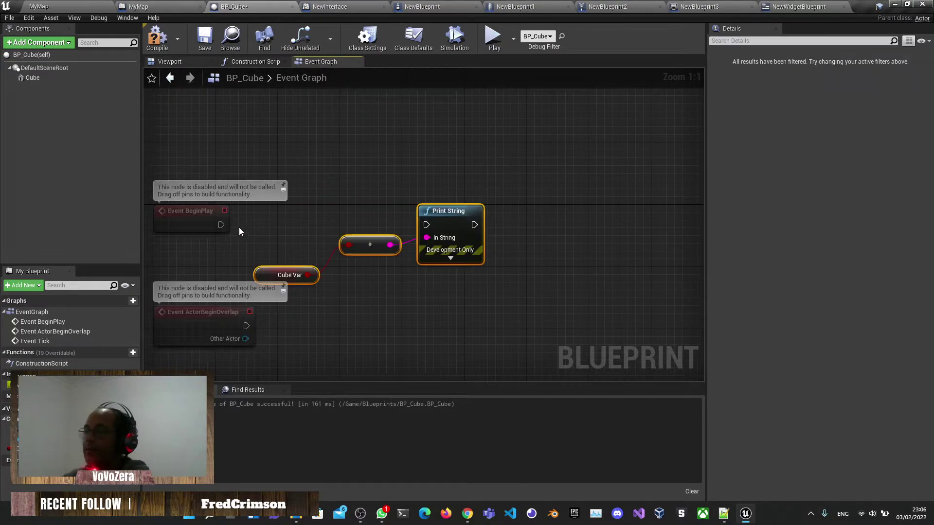
{"action": "left_click", "coordinate": [492, 39]}
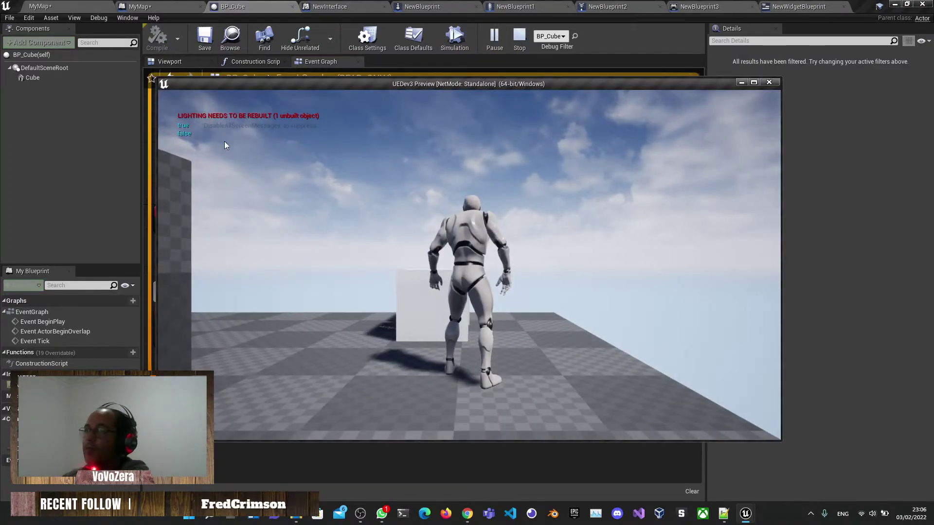
{"action": "key", "text": "Escape"}
{"action": "left_click", "coordinate": [320, 243]}
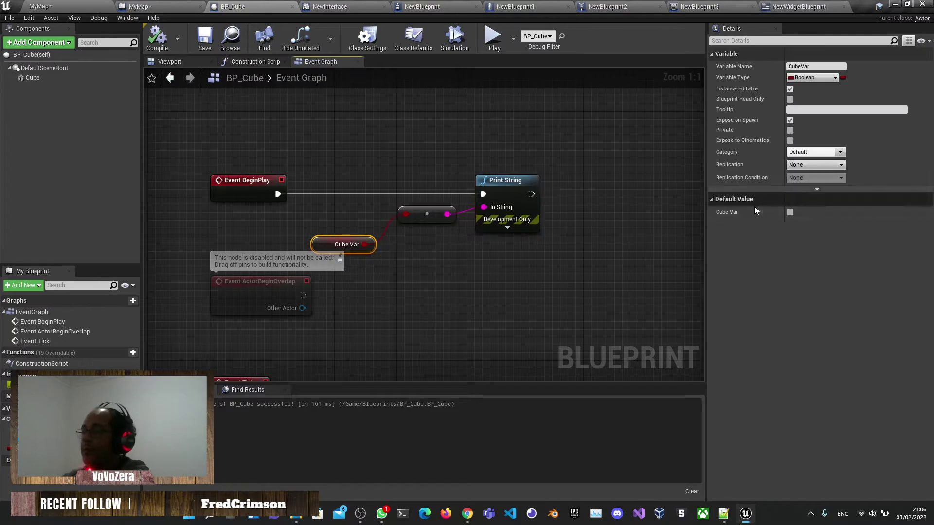
- Back in MyMap's Level Blueprint, save the map and test-play twice
{"action": "left_click", "coordinate": [164, 5]}
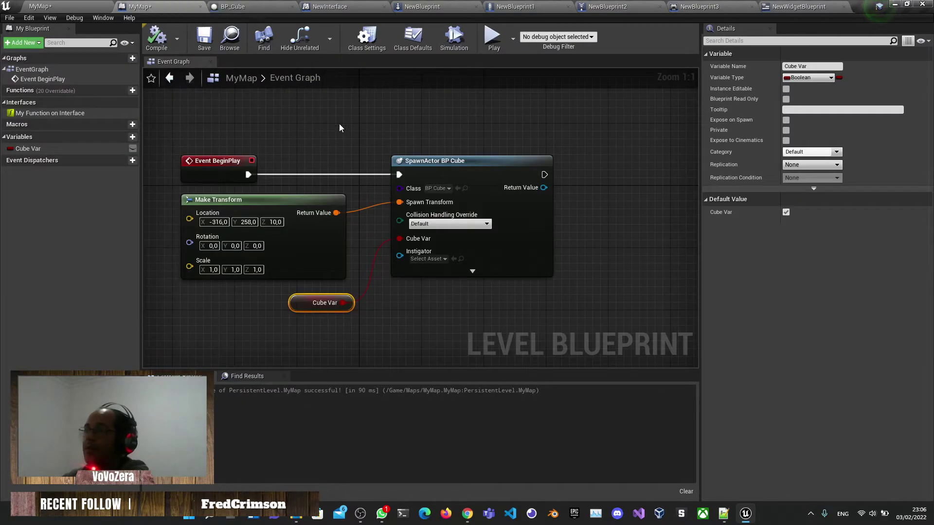
{"action": "key", "text": "ctrl+s"}
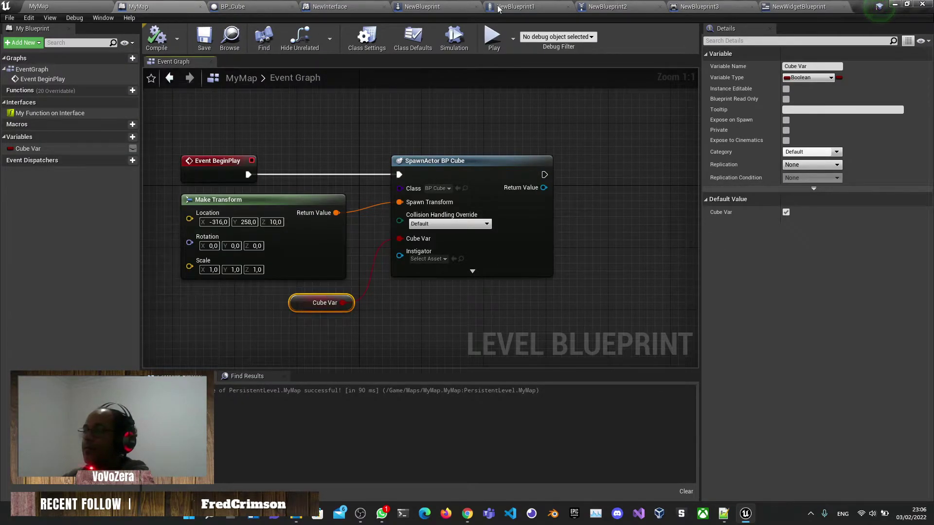
{"action": "left_click", "coordinate": [494, 43]}
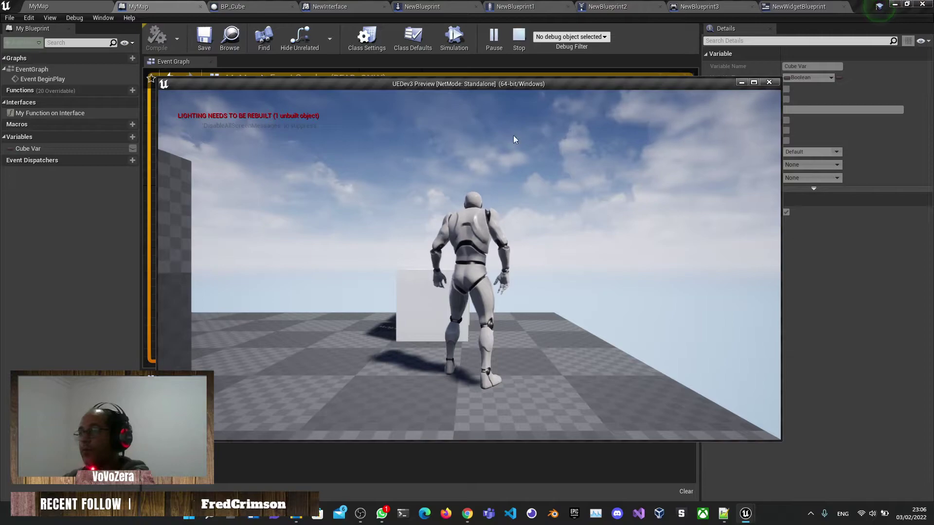
{"action": "key", "text": "Escape"}
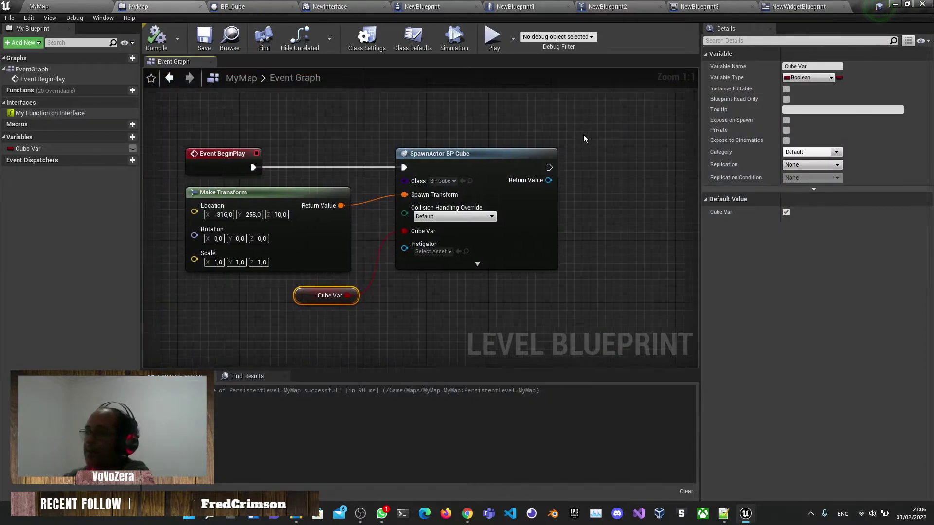
{"action": "left_click", "coordinate": [492, 37]}
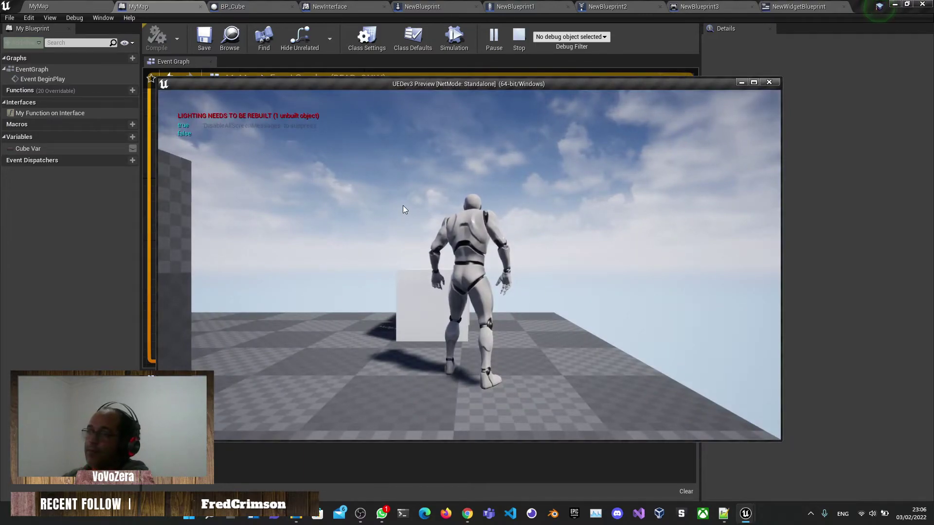
{"action": "key", "text": "Escape"}
{"action": "right_click_drag", "start_coordinate": [517, 125], "coordinate": [584, 121]}
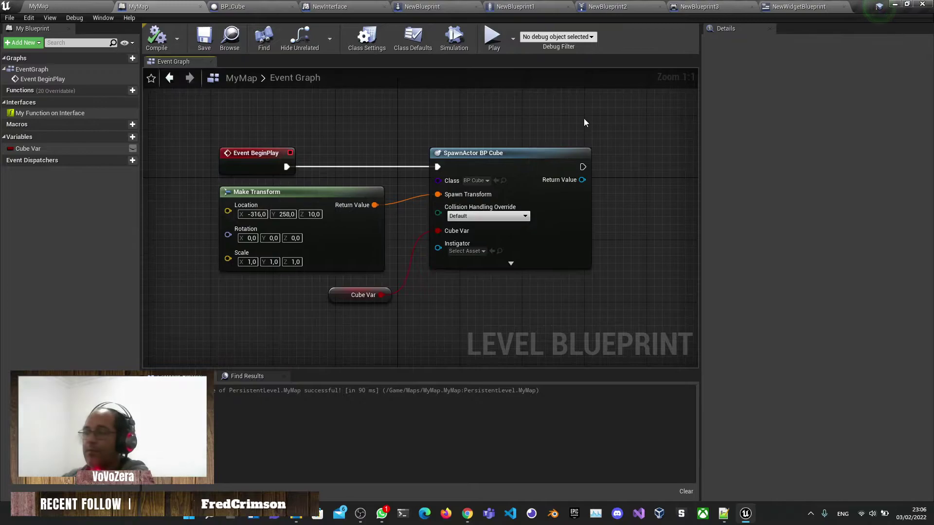
{"action": "scroll", "coordinate": [584, 121], "scroll_direction": "down", "scroll_amount": 2}
{"action": "scroll", "coordinate": [584, 122], "scroll_direction": "up", "scroll_amount": 2}
{"action": "scroll", "coordinate": [540, 151], "scroll_direction": "down", "scroll_amount": 2}
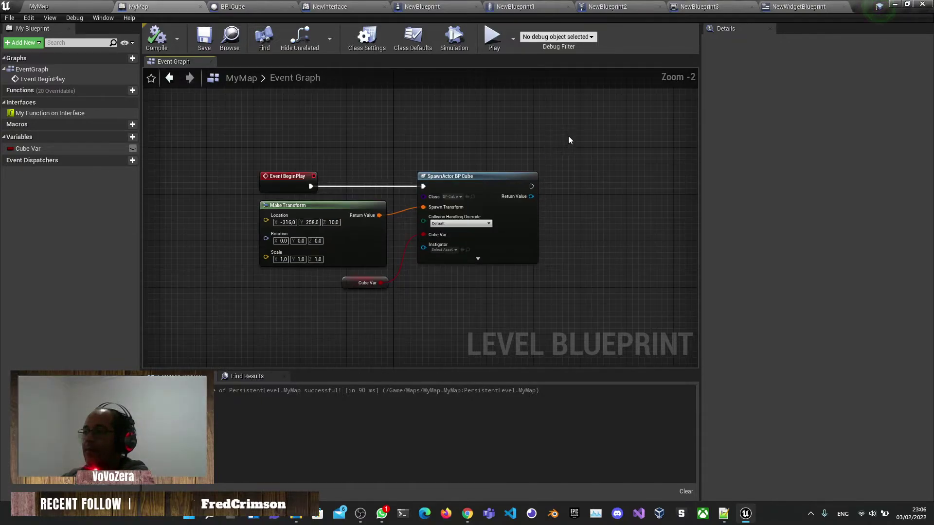
- Delete the three spawn nodes, leaving only Event BeginPlay in the Level Blueprint
{"action": "left_click_drag", "start_coordinate": [567, 136], "coordinate": [349, 317]}
{"action": "key", "text": "Delete"}
{"action": "right_click_drag", "start_coordinate": [390, 270], "coordinate": [429, 277]}
{"action": "right_click_drag", "start_coordinate": [256, 172], "coordinate": [350, 121]}
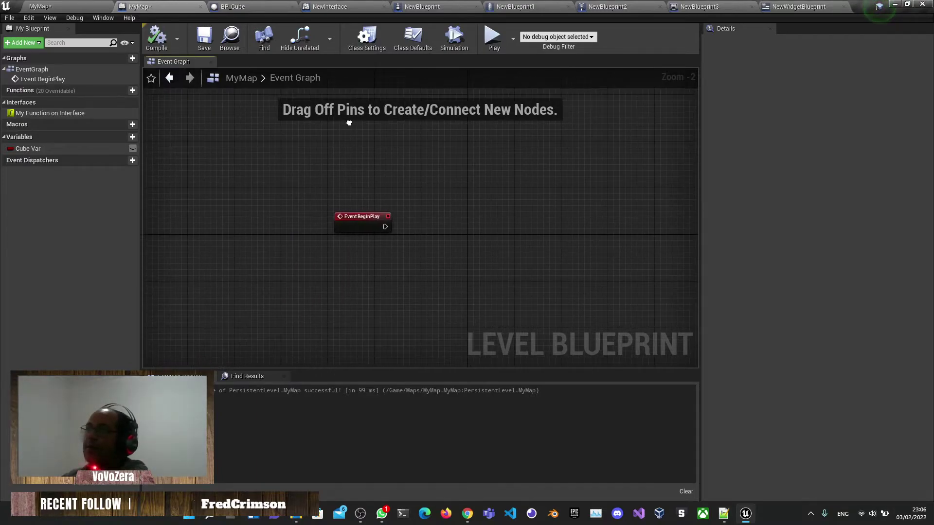
{"action": "scroll", "coordinate": [357, 145], "scroll_direction": "up", "scroll_amount": 2}
{"action": "right_click_drag", "start_coordinate": [441, 206], "coordinate": [377, 183]}
{"action": "scroll", "coordinate": [377, 183], "scroll_direction": "down", "scroll_amount": 1}
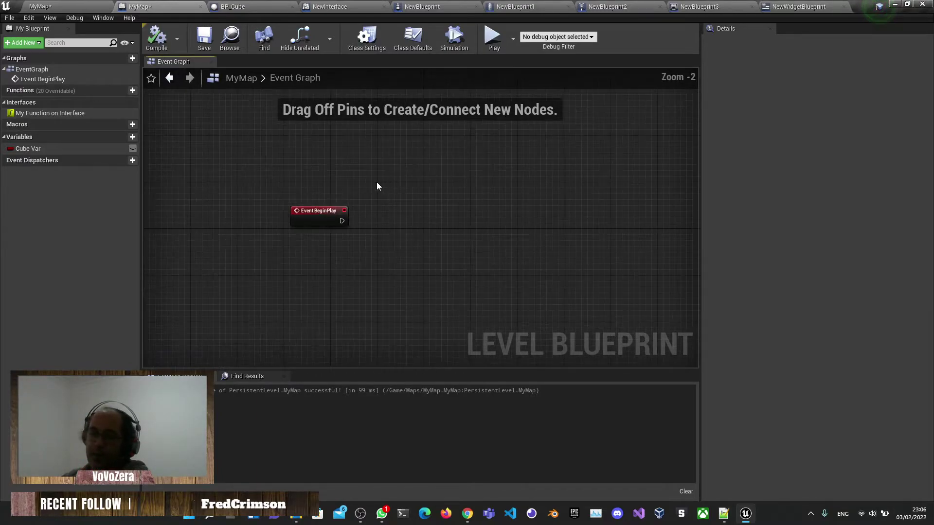
{"action": "scroll", "coordinate": [377, 183], "scroll_direction": "up", "scroll_amount": 1}
{"action": "right_click_drag", "start_coordinate": [285, 183], "coordinate": [250, 167]}
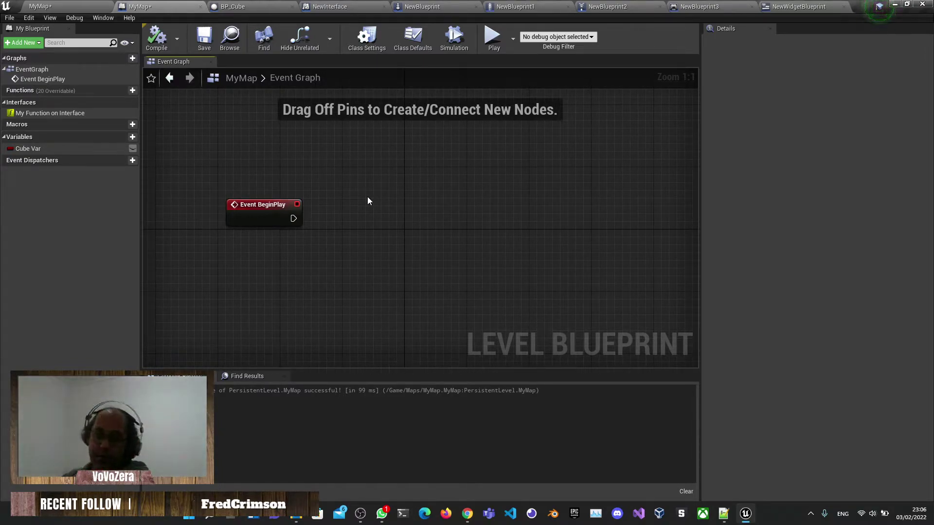
{"action": "right_click_drag", "start_coordinate": [428, 200], "coordinate": [462, 203]}
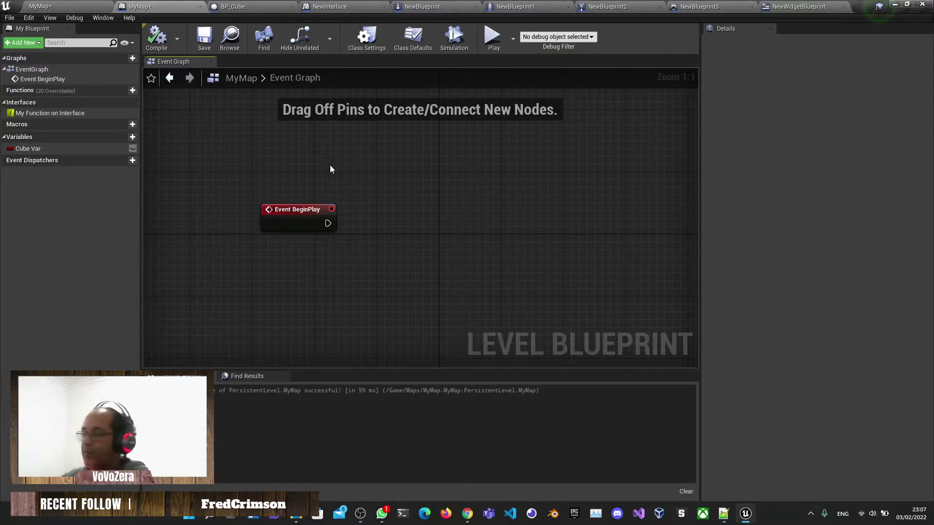
{"action": "right_click_drag", "start_coordinate": [422, 185], "coordinate": [406, 191]}
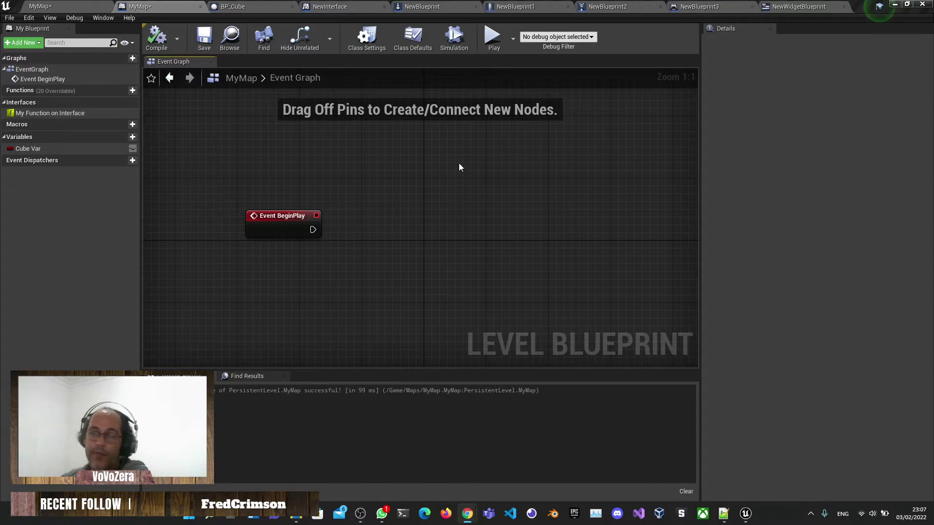
- Close all tabs except the MyMap level editor
{"action": "right_click", "coordinate": [180, 8]}
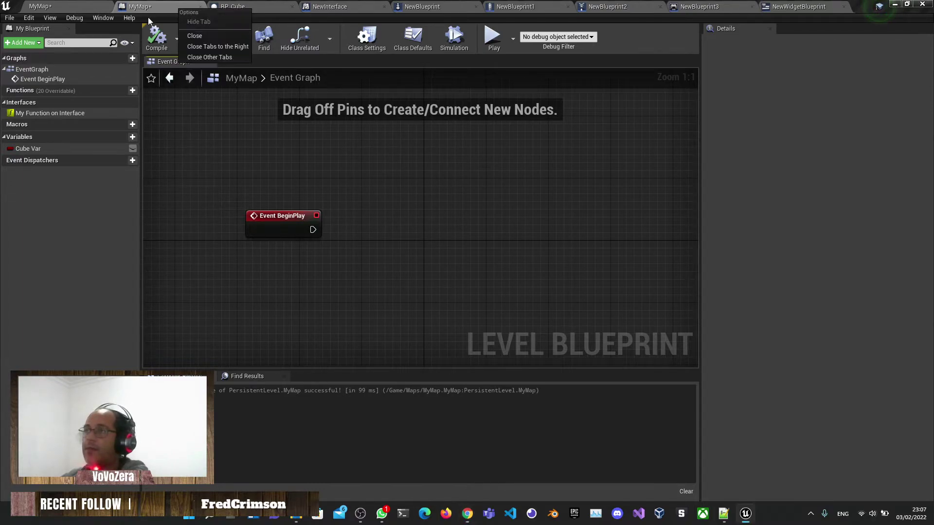
{"action": "left_click", "coordinate": [54, 7]}
{"action": "right_click", "coordinate": [148, 10]}
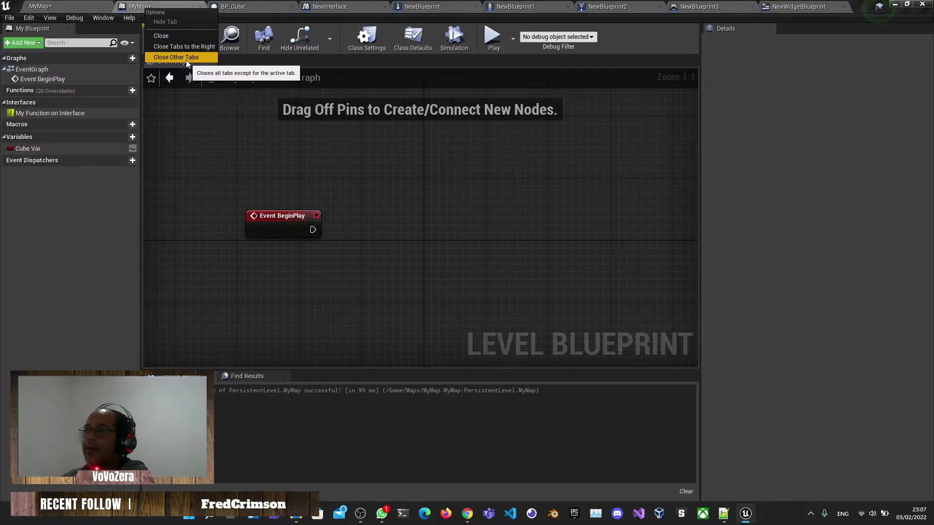
{"action": "left_click", "coordinate": [64, 7]}
{"action": "right_click", "coordinate": [64, 7]}
{"action": "left_click", "coordinate": [95, 54]}
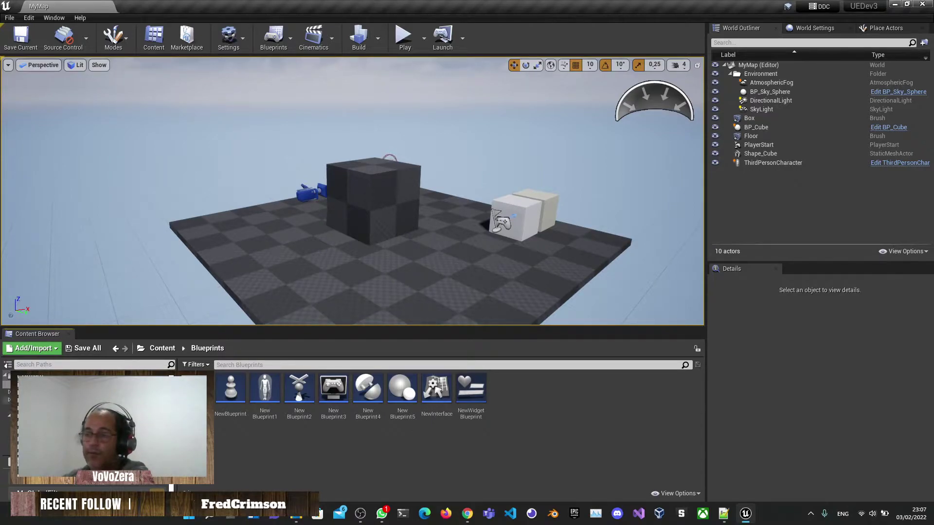
- Reset the Content Browser filters and go up to the Content folder
{"action": "left_click", "coordinate": [204, 365]}
{"action": "mouse_move", "coordinate": [217, 280]}
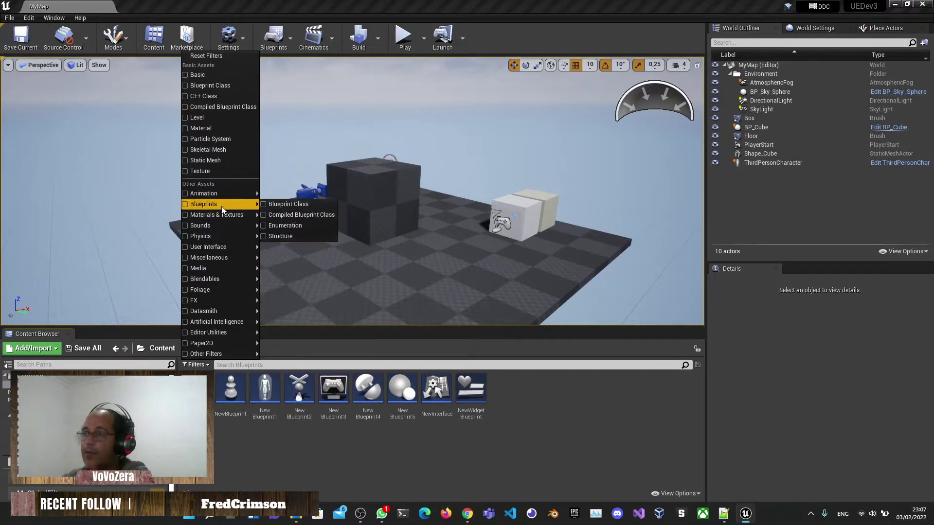
{"action": "mouse_move", "coordinate": [227, 342]}
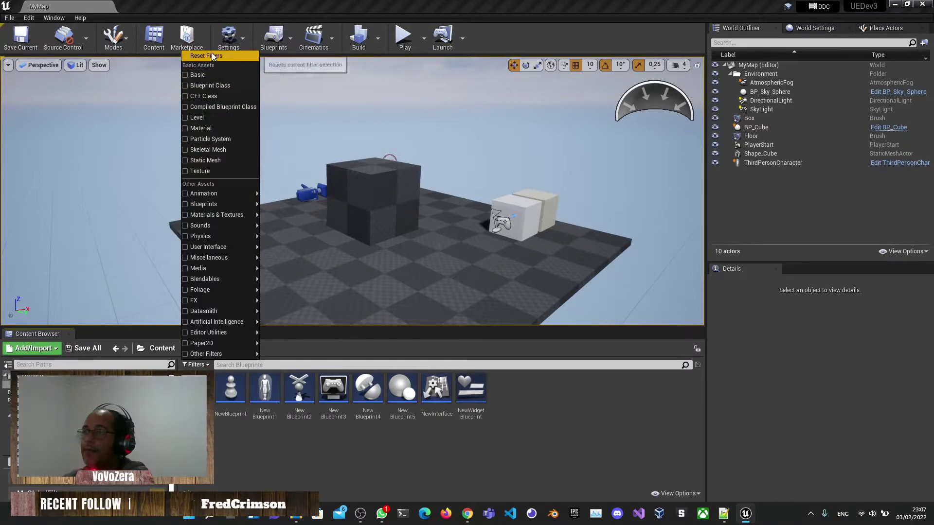
{"action": "mouse_move", "coordinate": [207, 204]}
{"action": "left_click", "coordinate": [296, 333]}
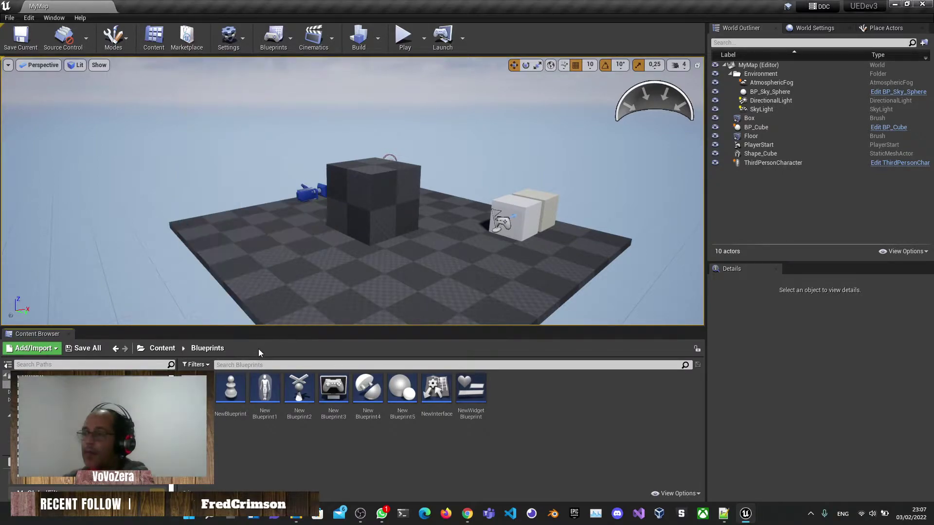
{"action": "key", "text": "alt+Left"}
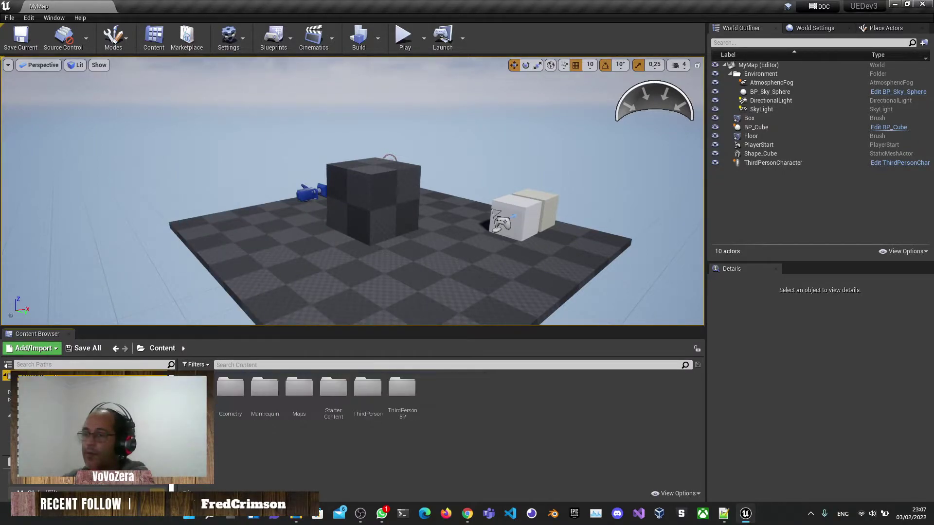
- Search for 'phy' and open SK_Mannequin_PhysicsAsset
{"action": "left_click", "coordinate": [241, 365]}
{"action": "type", "text": "phy"}
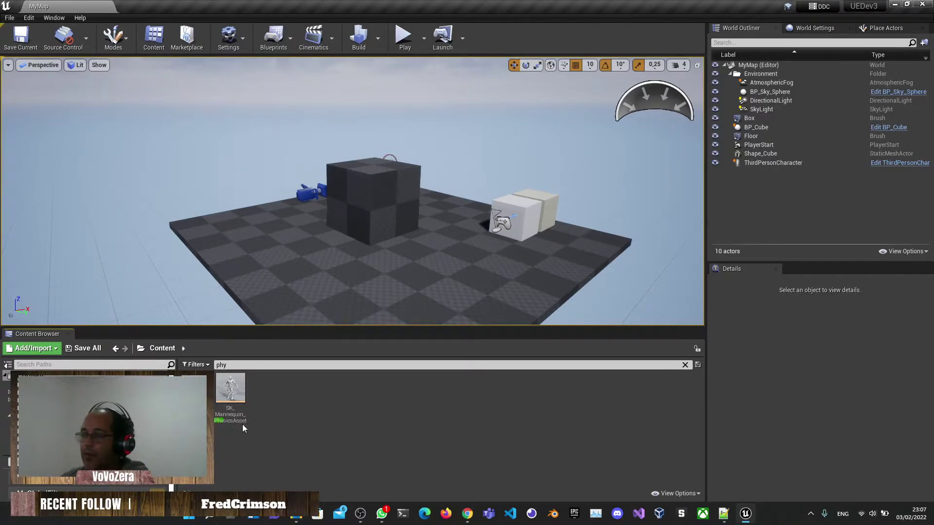
{"action": "double_click", "coordinate": [230, 392]}
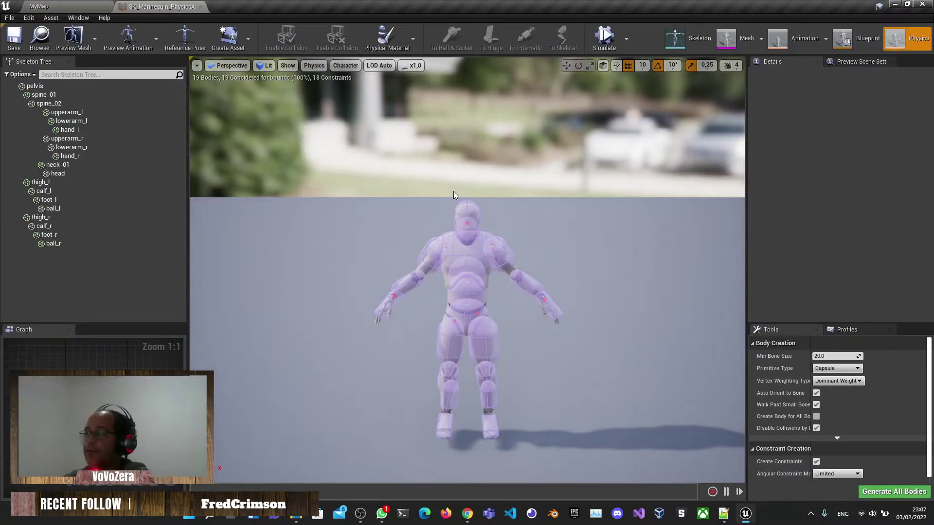
- Select the mannequin's head body, browse the Create Asset options, then return to MyMap
{"action": "left_click", "coordinate": [469, 208]}
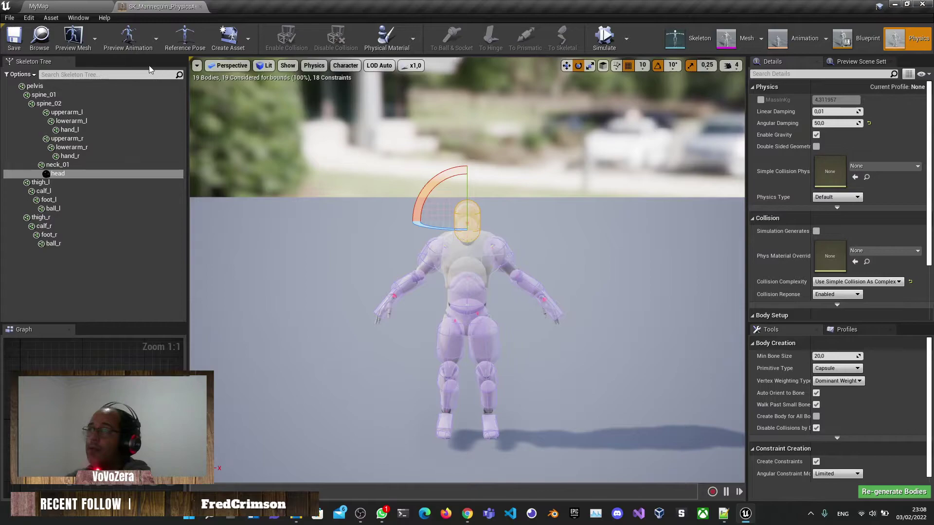
{"action": "left_click", "coordinate": [228, 38]}
{"action": "mouse_move", "coordinate": [258, 77]}
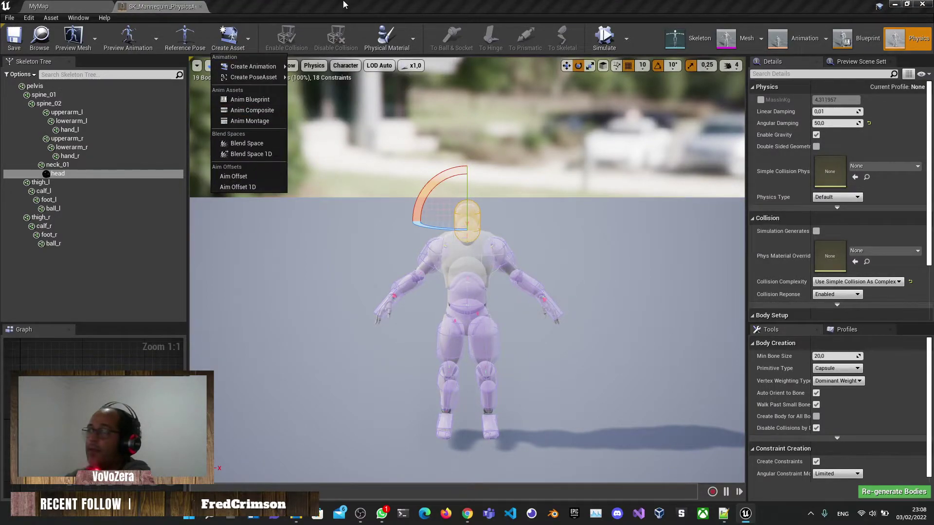
{"action": "left_click", "coordinate": [351, 36]}
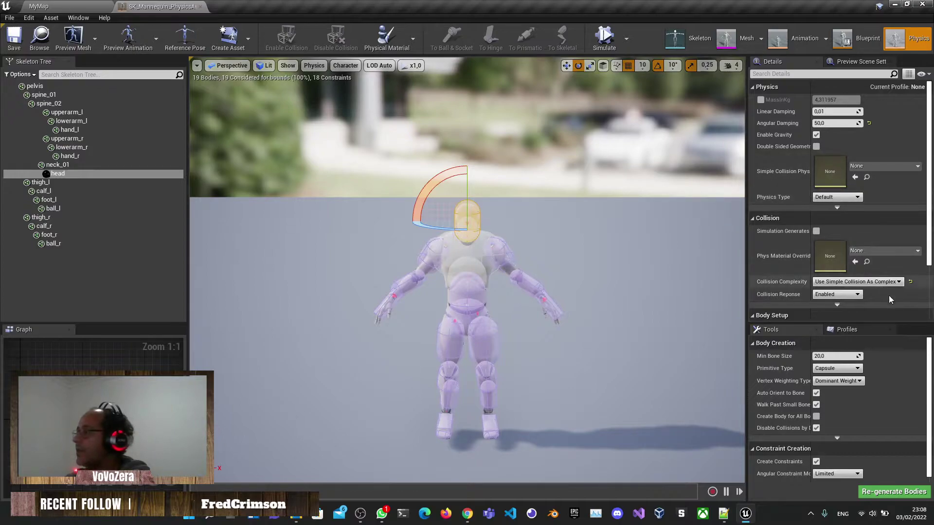
{"action": "left_click", "coordinate": [61, 7]}
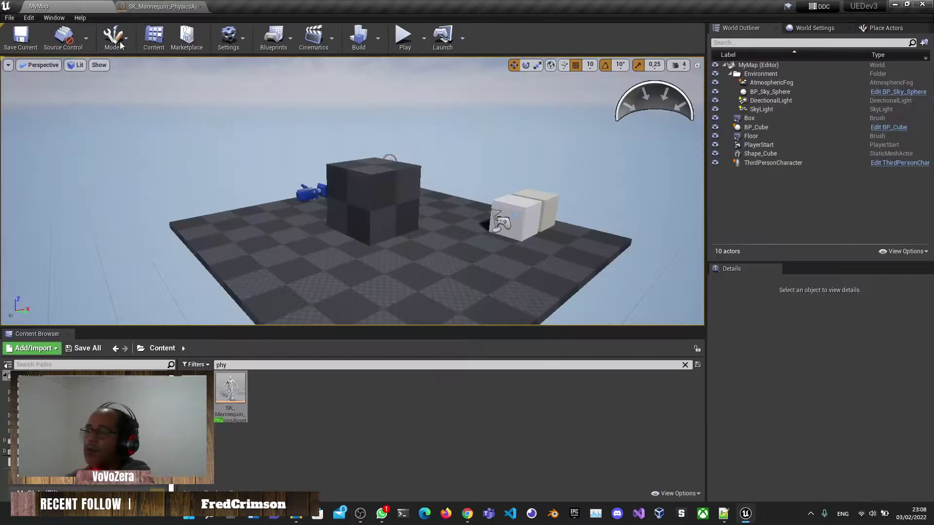
- Choose Physics > Physics Asset from the Content Browser's right-click menu
{"action": "right_click", "coordinate": [310, 416]}
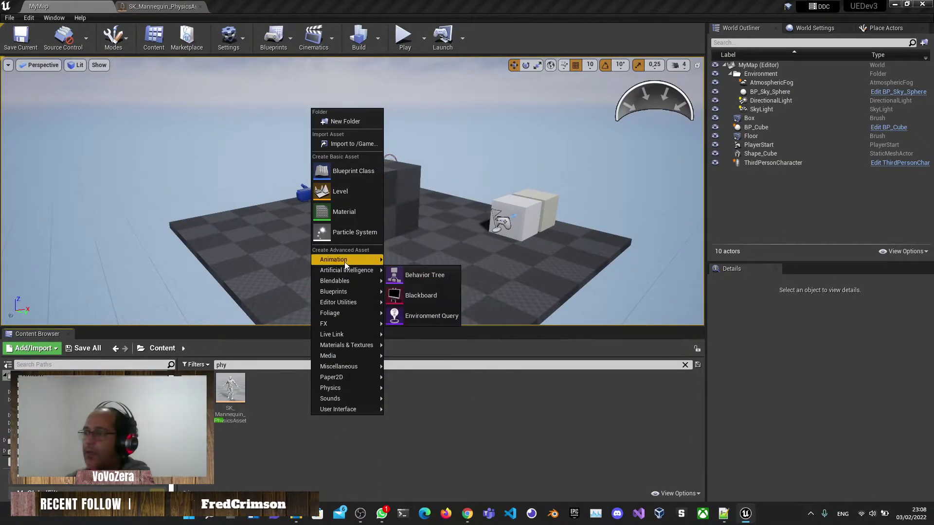
{"action": "mouse_move", "coordinate": [344, 261]}
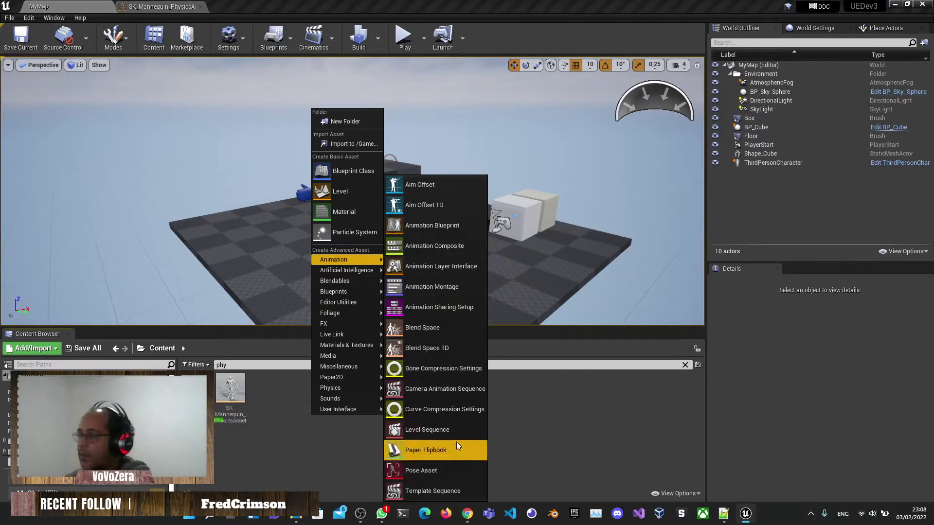
{"action": "mouse_move", "coordinate": [361, 284]}
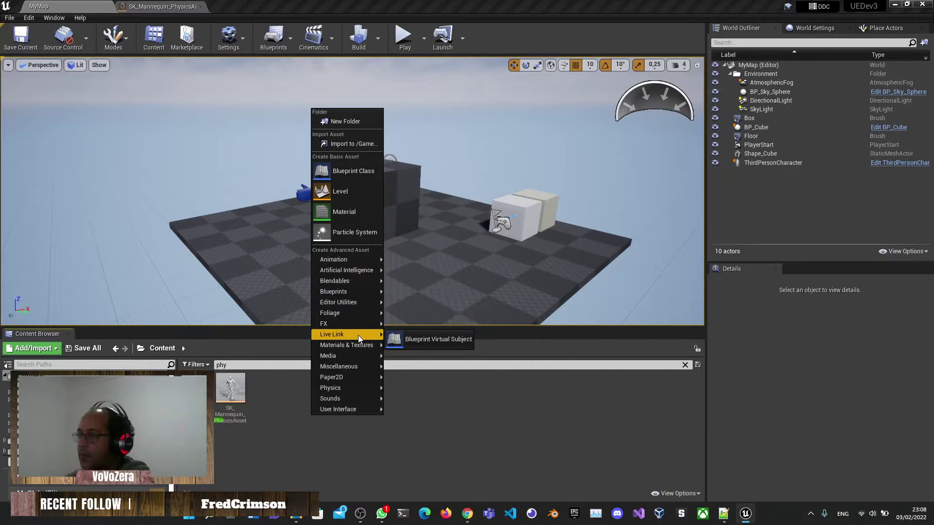
{"action": "mouse_move", "coordinate": [355, 342]}
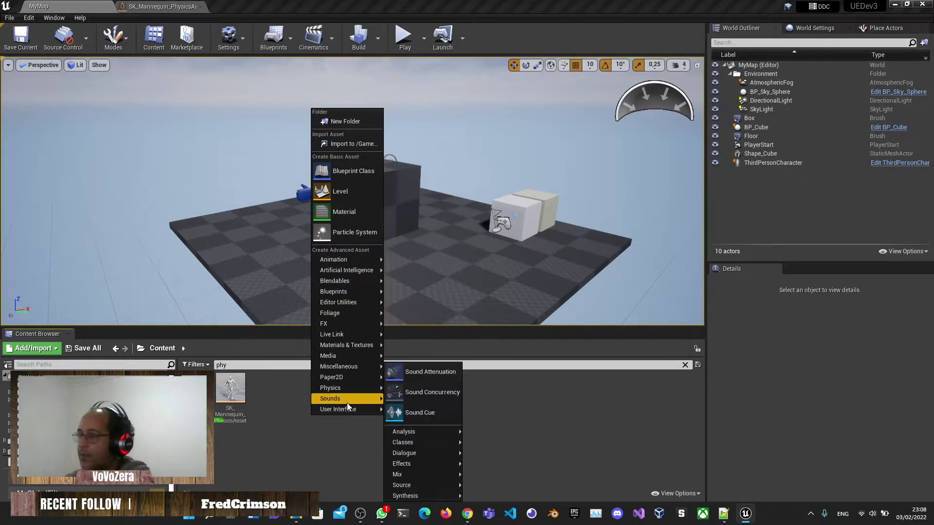
{"action": "mouse_move", "coordinate": [347, 388]}
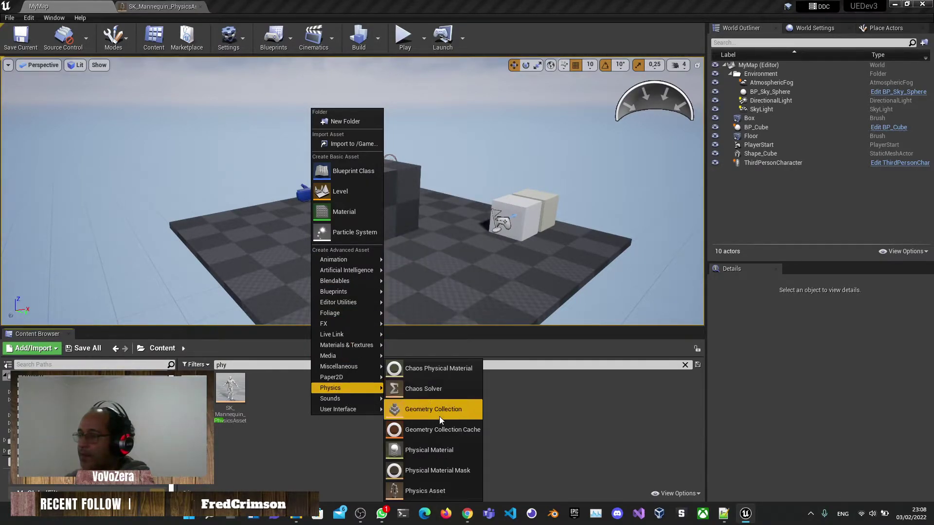
{"action": "left_click", "coordinate": [425, 491]}
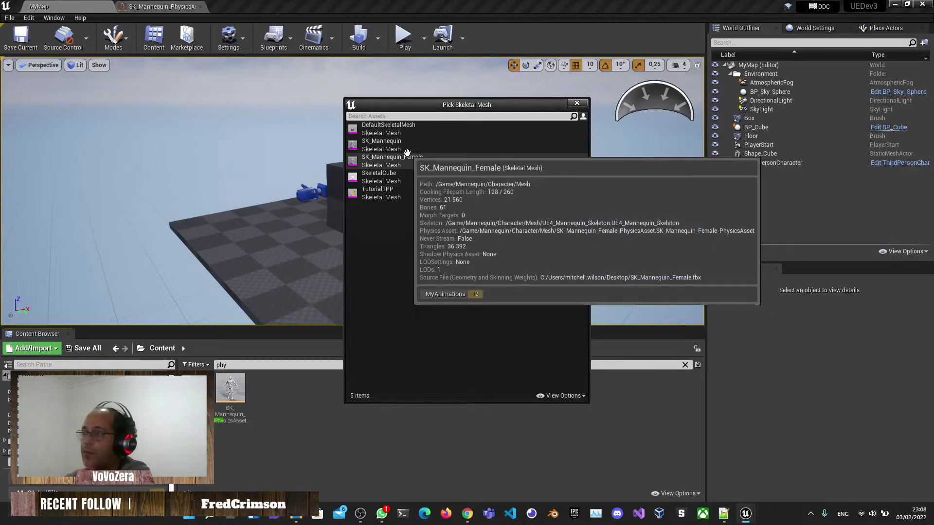
- Create a default physics asset from SK_Mannequin_Female, close its editor, and return to MyMap
{"action": "left_click", "coordinate": [407, 155]}
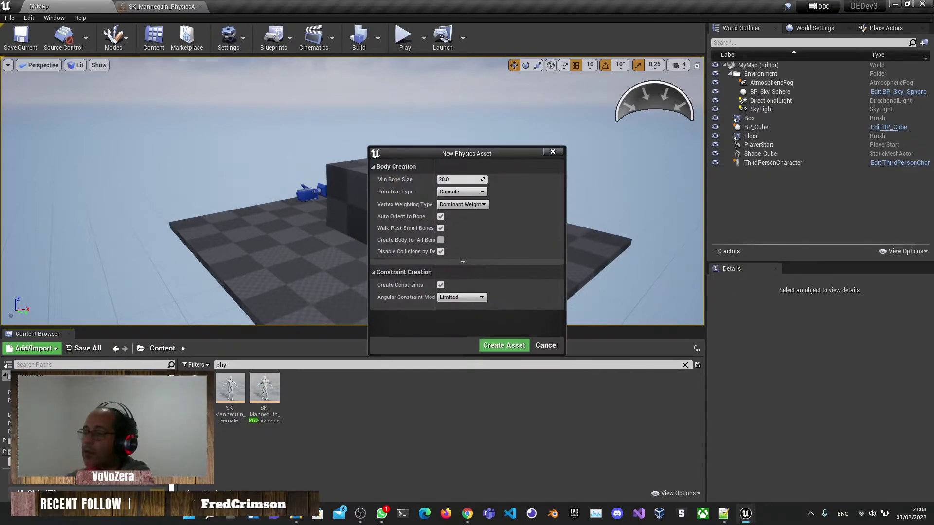
{"action": "left_click", "coordinate": [506, 346]}
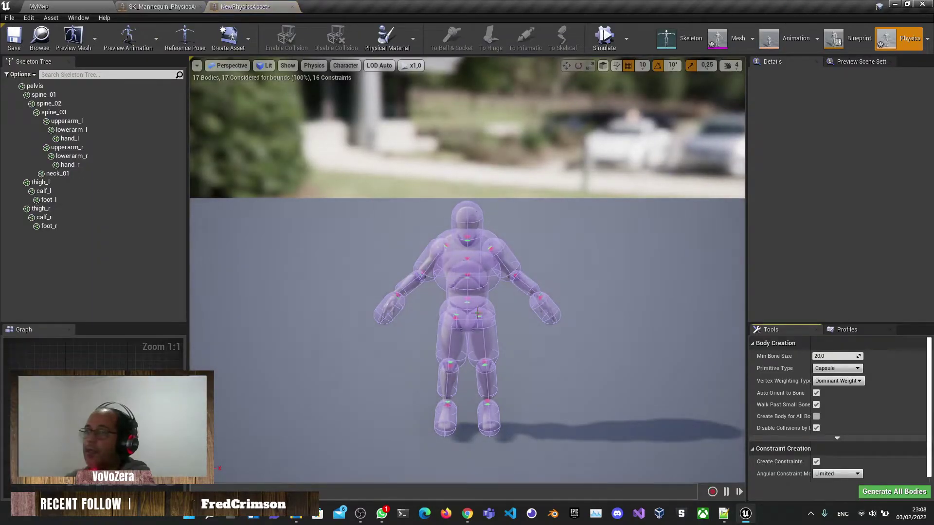
{"action": "left_click", "coordinate": [292, 7]}
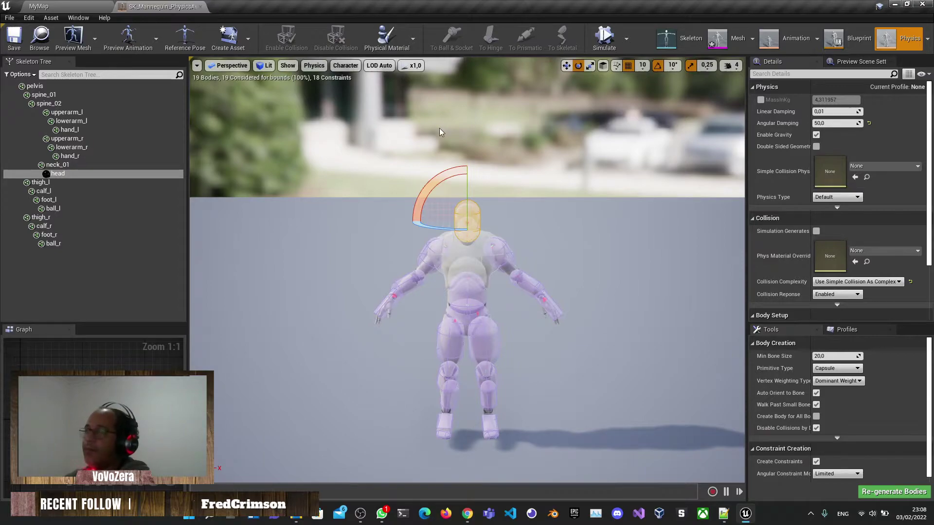
{"action": "left_click", "coordinate": [45, 5]}
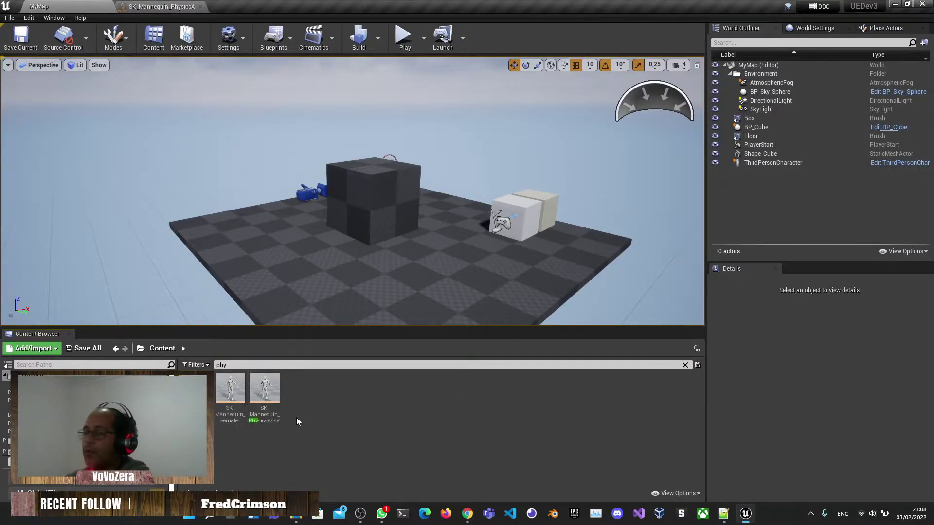
- Force delete the extra female physics asset and close the SK_Mannequin_PhysicsAsset editor
{"action": "key", "text": "Delete"}
{"action": "left_click", "coordinate": [378, 413]}
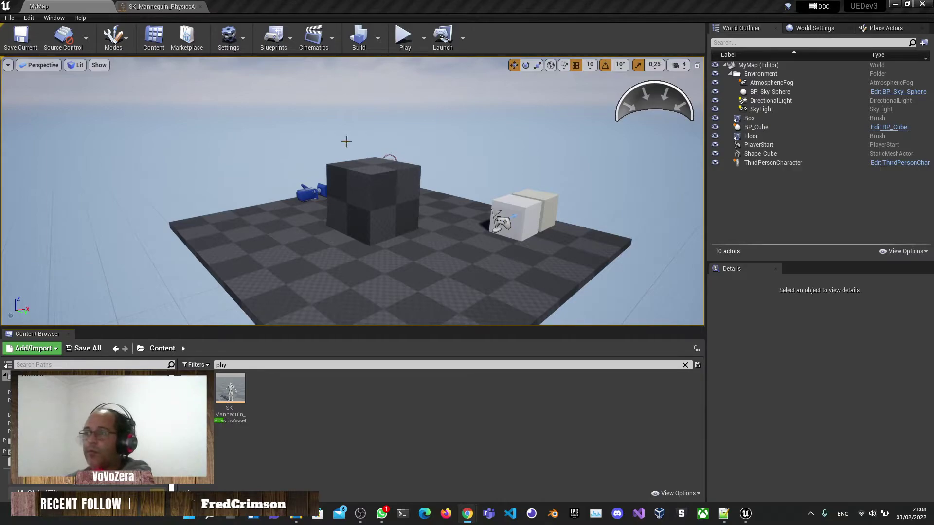
{"action": "left_click", "coordinate": [140, 124]}
{"action": "scroll", "coordinate": [140, 125], "scroll_direction": "down", "scroll_amount": 3}
- Create a behavior tree named NewBehaviorTree in the Blueprints folder and open it
{"action": "left_click", "coordinate": [34, 385]}
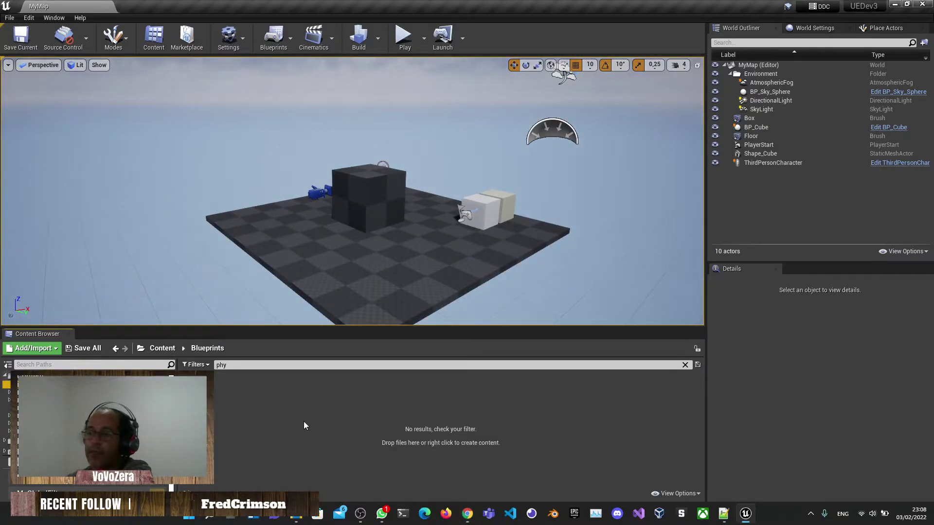
{"action": "left_click", "coordinate": [685, 365]}
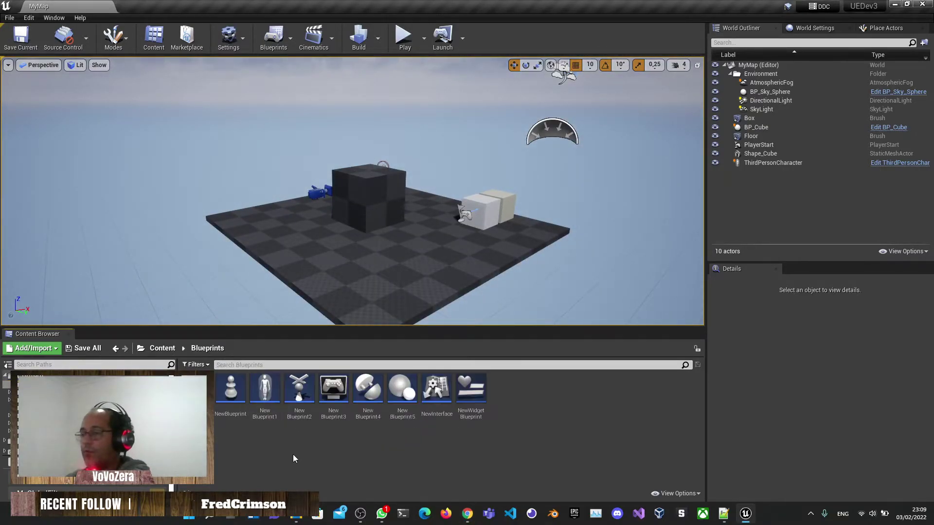
{"action": "right_click", "coordinate": [293, 454]}
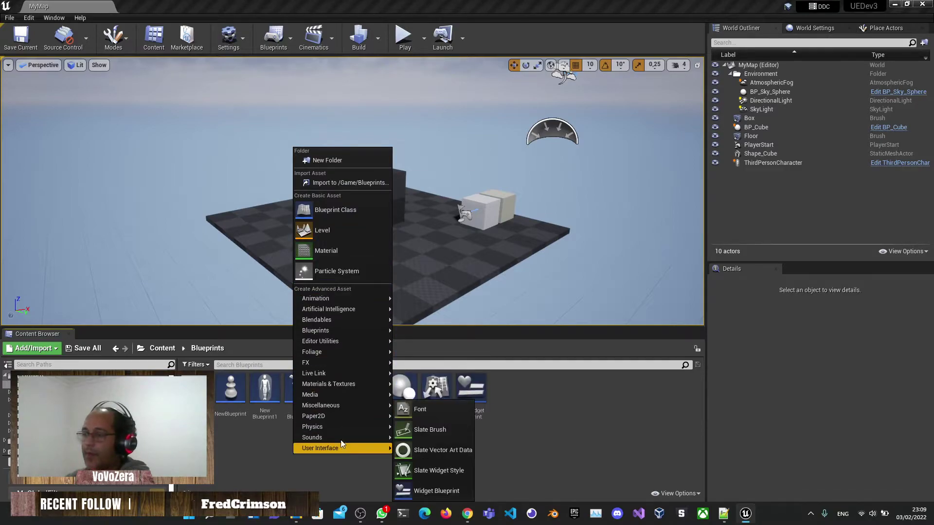
{"action": "mouse_move", "coordinate": [333, 298]}
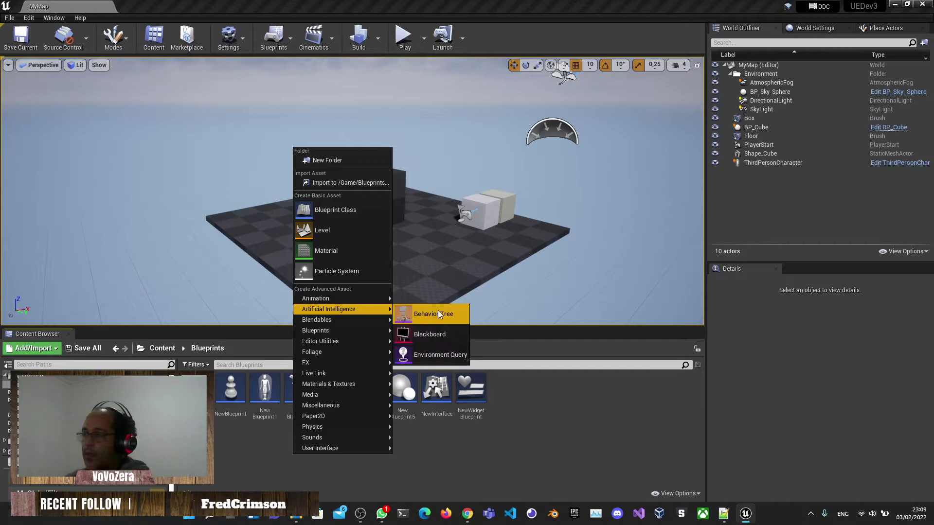
{"action": "left_click", "coordinate": [438, 311]}
{"action": "key", "text": "Return"}
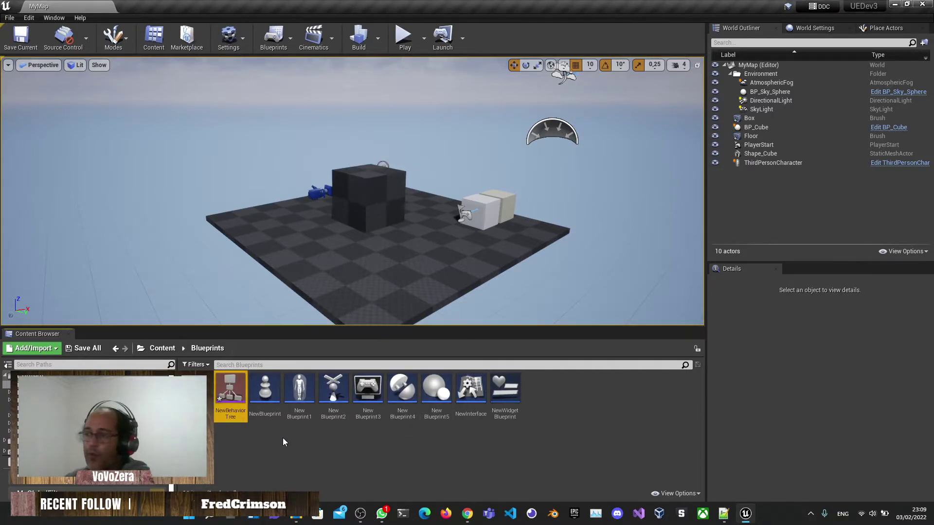
{"action": "double_click", "coordinate": [233, 389]}
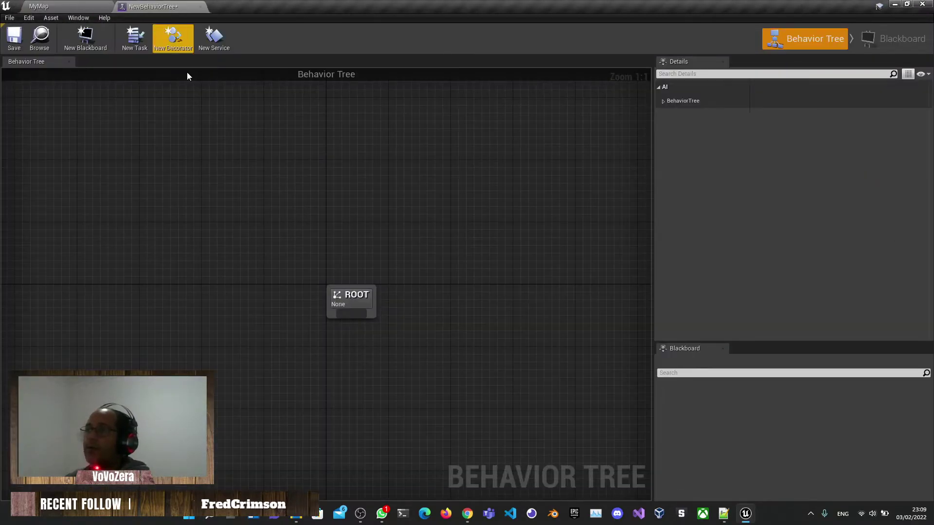
- Add a Selector composite node directly under ROOT
{"action": "right_click_drag", "start_coordinate": [436, 223], "coordinate": [407, 228]}
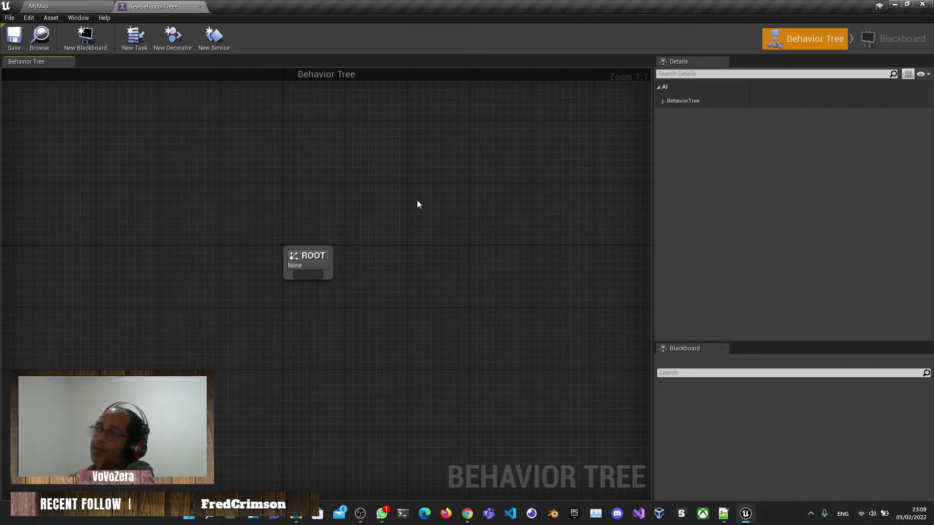
{"action": "right_click_drag", "start_coordinate": [417, 204], "coordinate": [369, 236]}
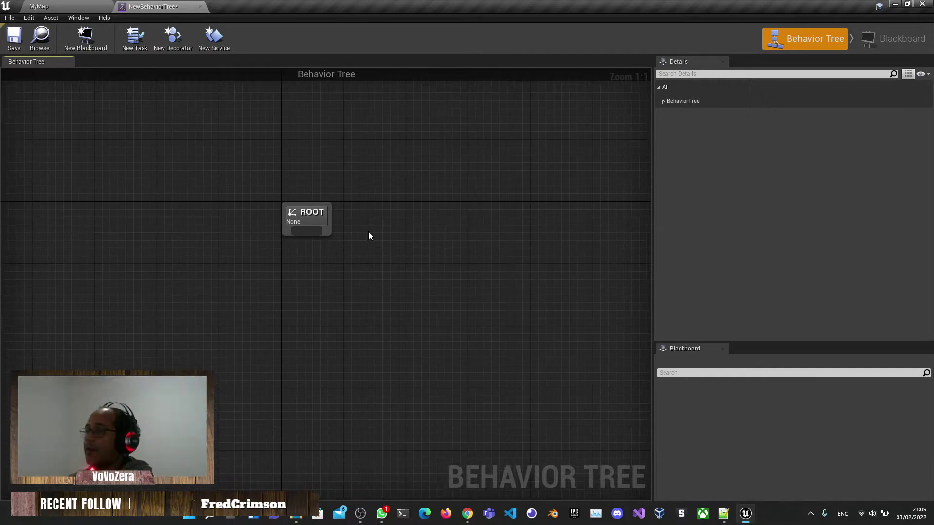
{"action": "right_click", "coordinate": [292, 216]}
{"action": "left_click", "coordinate": [396, 189]}
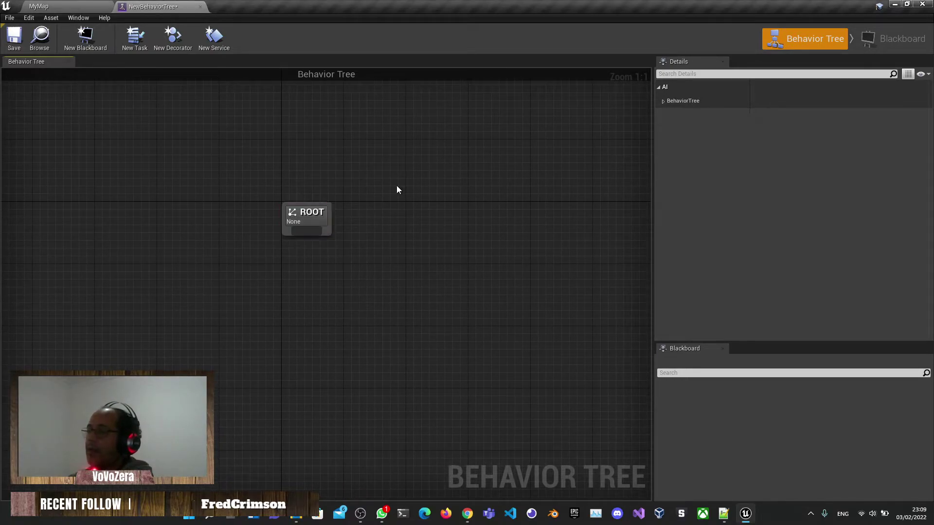
{"action": "left_click_drag", "start_coordinate": [325, 230], "coordinate": [261, 348]}
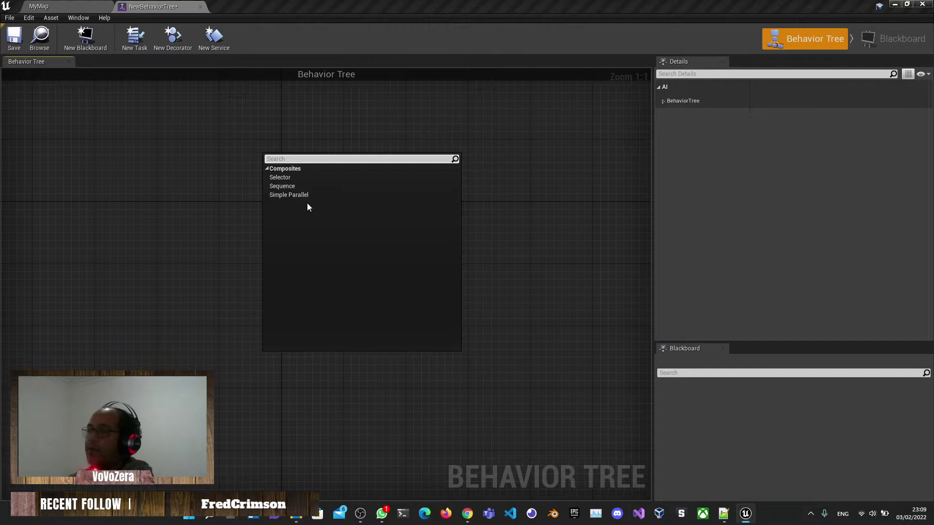
{"action": "left_click", "coordinate": [285, 178]}
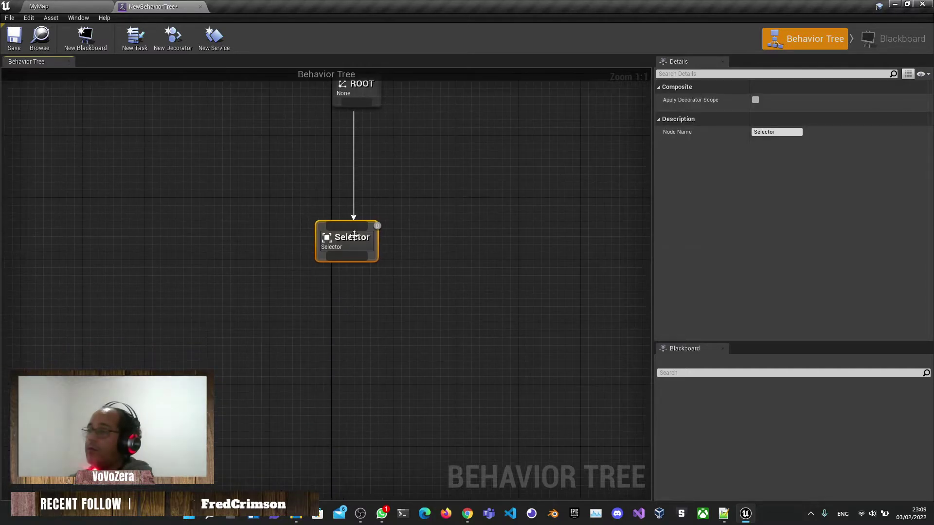
- Add a Sequence node under the Selector and arrange the Selector beneath ROOT
{"action": "left_click_drag", "start_coordinate": [354, 235], "coordinate": [278, 320]}
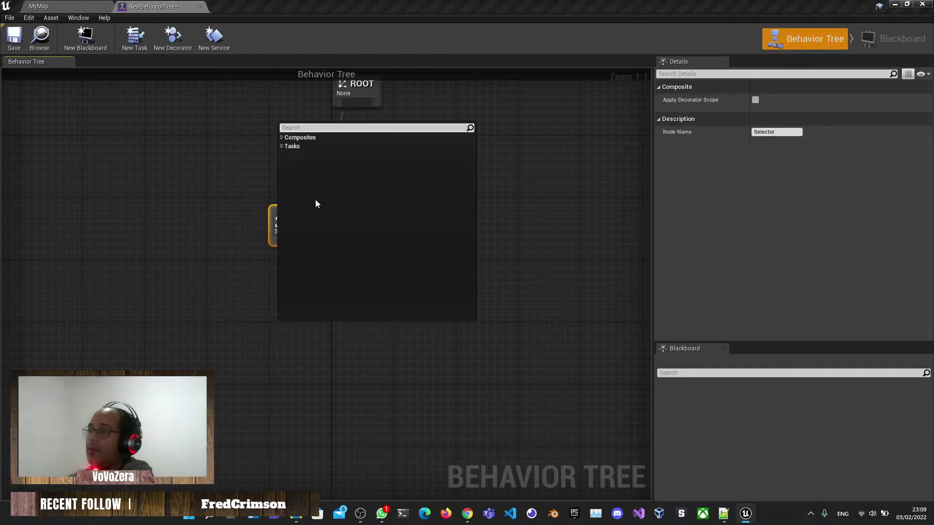
{"action": "left_click", "coordinate": [287, 139]}
{"action": "left_click", "coordinate": [308, 156]}
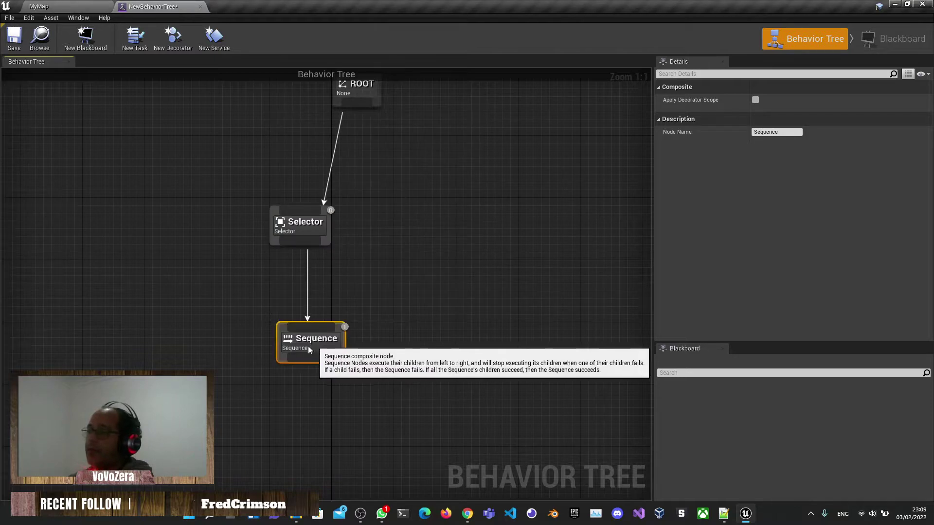
{"action": "left_click_drag", "start_coordinate": [308, 346], "coordinate": [171, 337]}
{"action": "right_click_drag", "start_coordinate": [278, 281], "coordinate": [298, 279]}
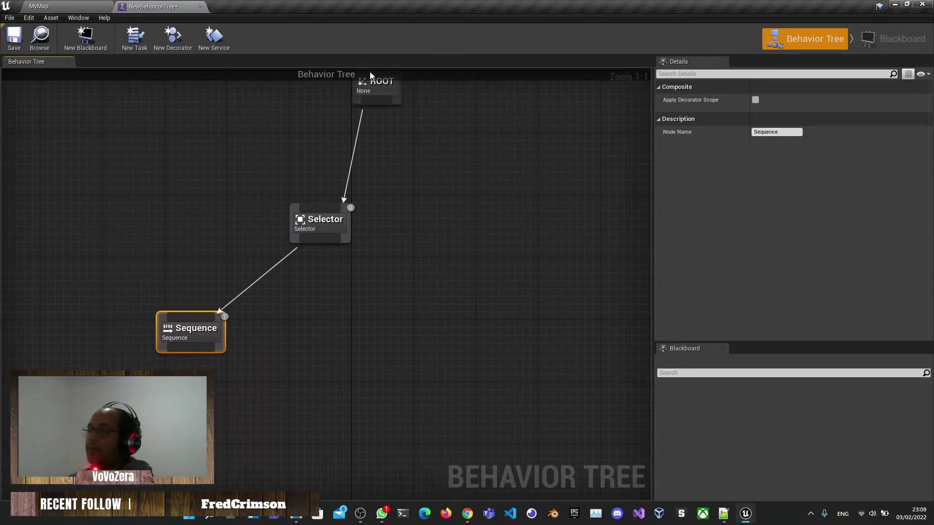
{"action": "right_click_drag", "start_coordinate": [369, 76], "coordinate": [314, 126]}
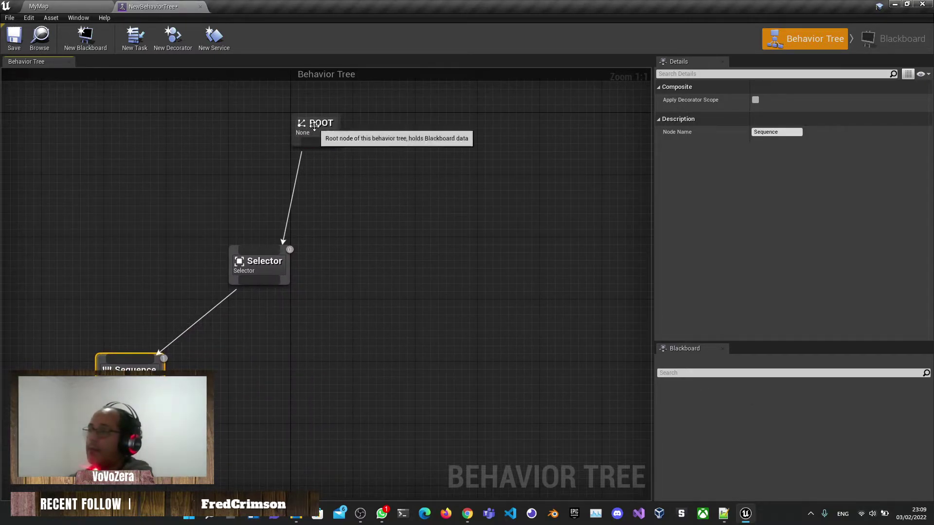
{"action": "left_click_drag", "start_coordinate": [236, 262], "coordinate": [276, 269]}
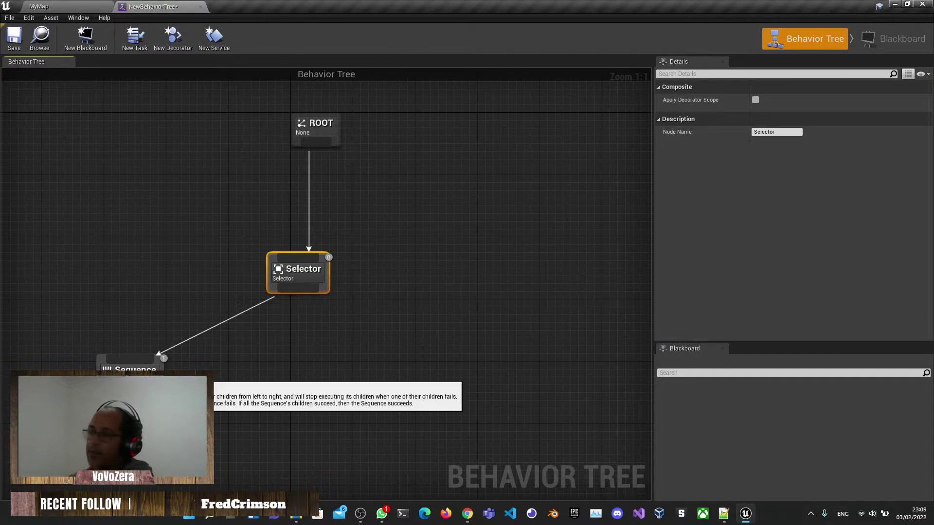
- Add a second and third Sequence node under the Selector
{"action": "left_click", "coordinate": [129, 366]}
{"action": "left_click_drag", "start_coordinate": [293, 289], "coordinate": [402, 395]}
{"action": "left_click", "coordinate": [311, 196]}
{"action": "left_click", "coordinate": [335, 215]}
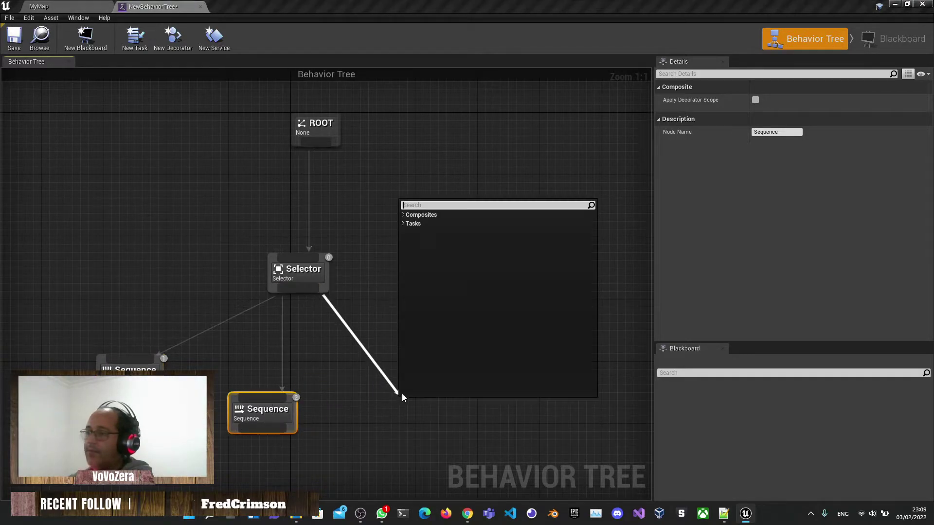
{"action": "left_click", "coordinate": [412, 214]}
{"action": "left_click", "coordinate": [416, 234]}
{"action": "right_click_drag", "start_coordinate": [223, 408], "coordinate": [344, 214]}
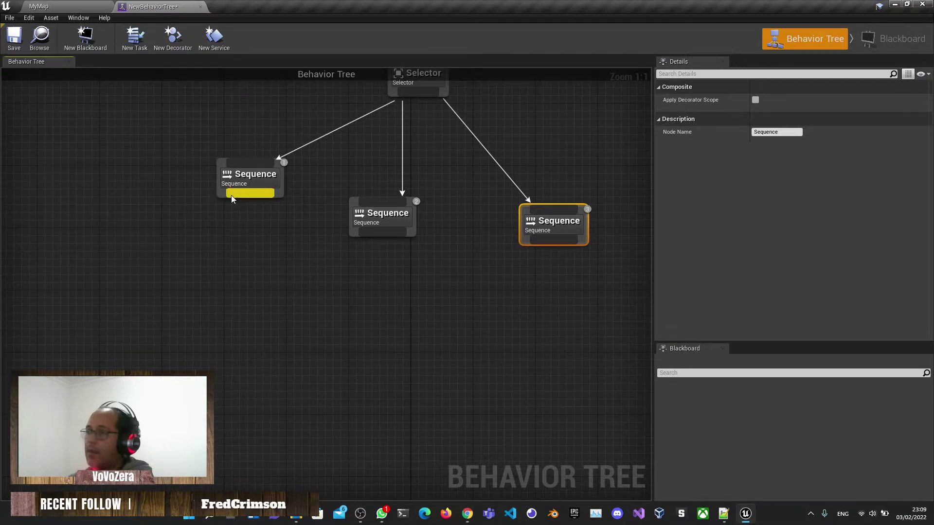
- Give the first Sequence a Move To task followed by a 5.0s Wait task
{"action": "left_click_drag", "start_coordinate": [171, 265], "coordinate": [172, 264]}
{"action": "left_click", "coordinate": [176, 279]}
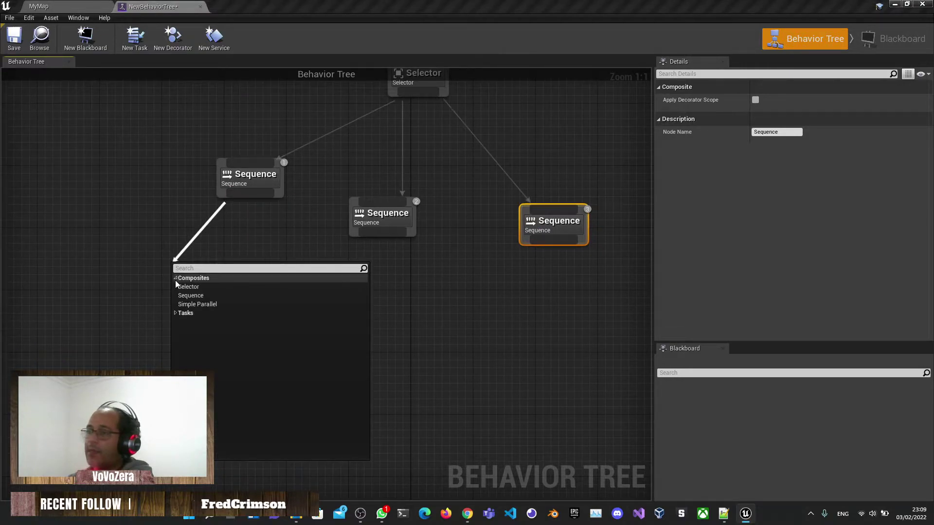
{"action": "left_click", "coordinate": [175, 312]}
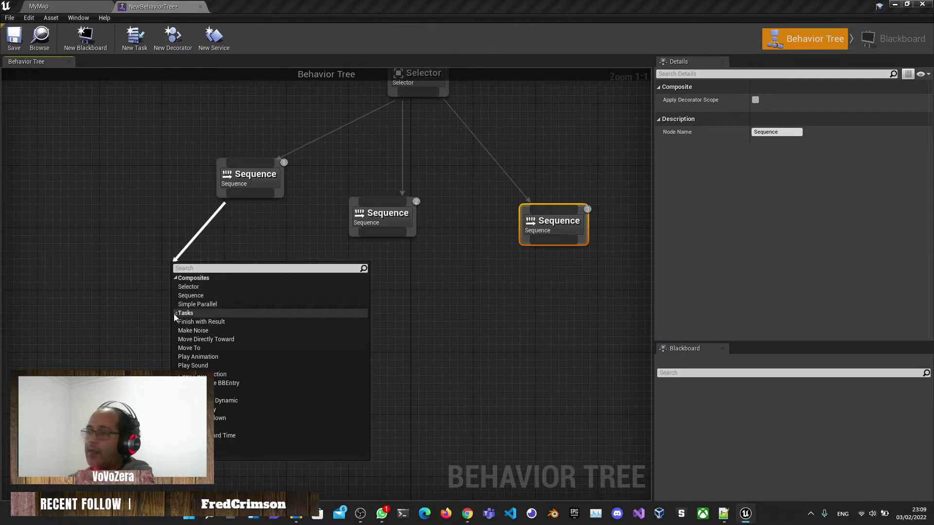
{"action": "left_click", "coordinate": [202, 347]}
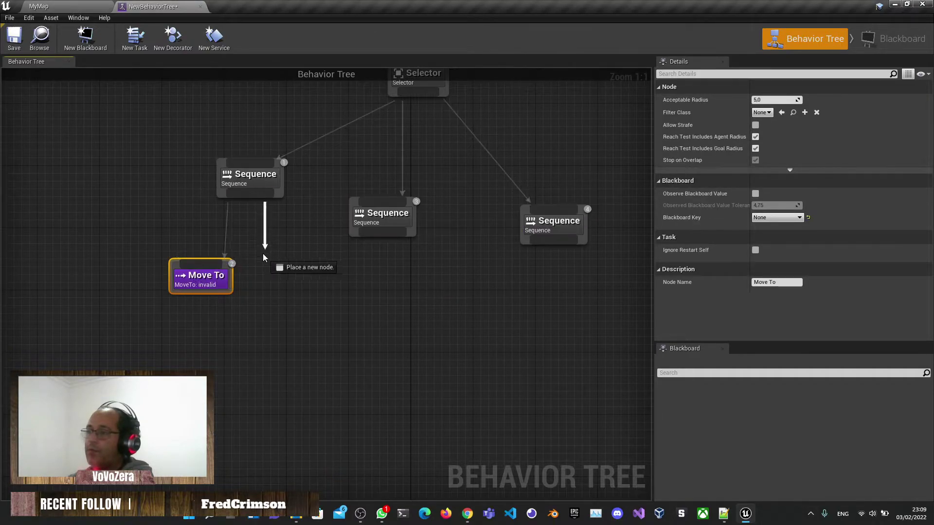
{"action": "left_click_drag", "start_coordinate": [262, 256], "coordinate": [263, 256]}
{"action": "left_click", "coordinate": [269, 273]}
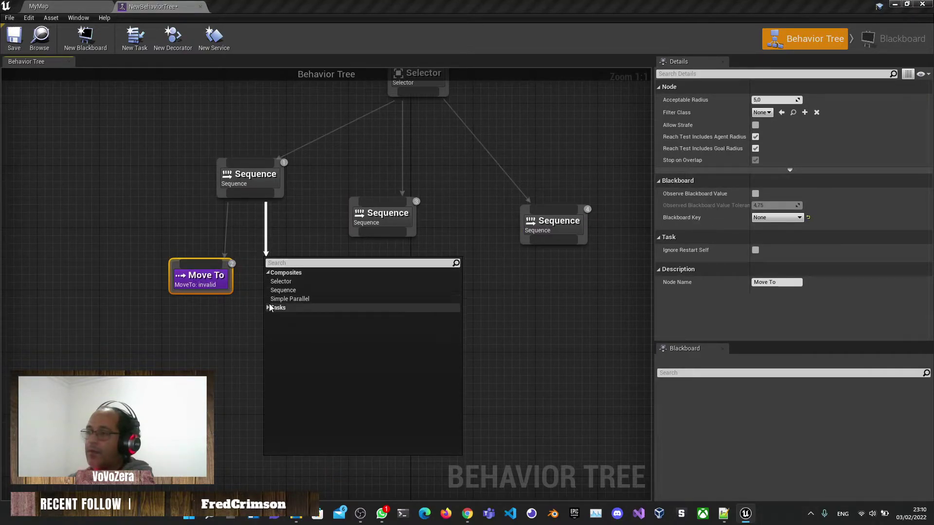
{"action": "left_click", "coordinate": [269, 308]}
{"action": "left_click", "coordinate": [293, 422]}
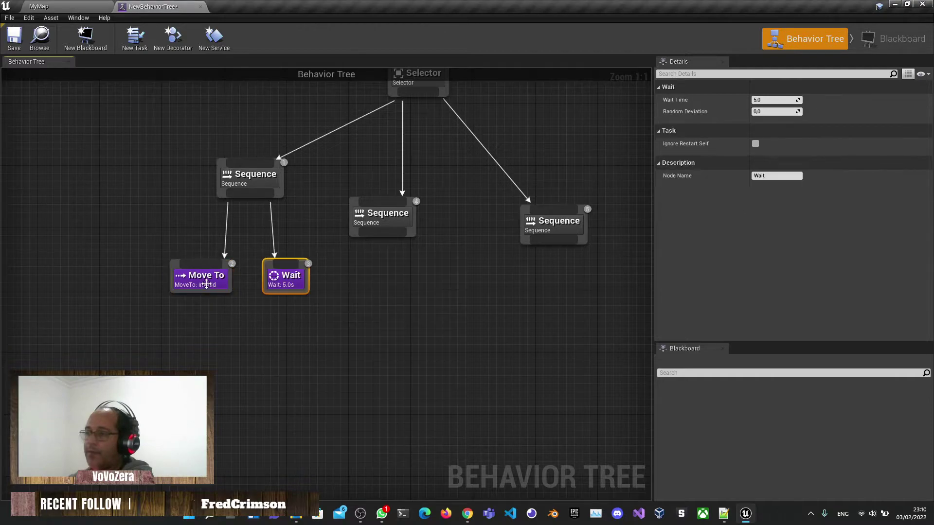
- Give the middle Sequence a PlaySound task followed by a 5.0s Wait task
{"action": "left_click_drag", "start_coordinate": [344, 333], "coordinate": [345, 333]}
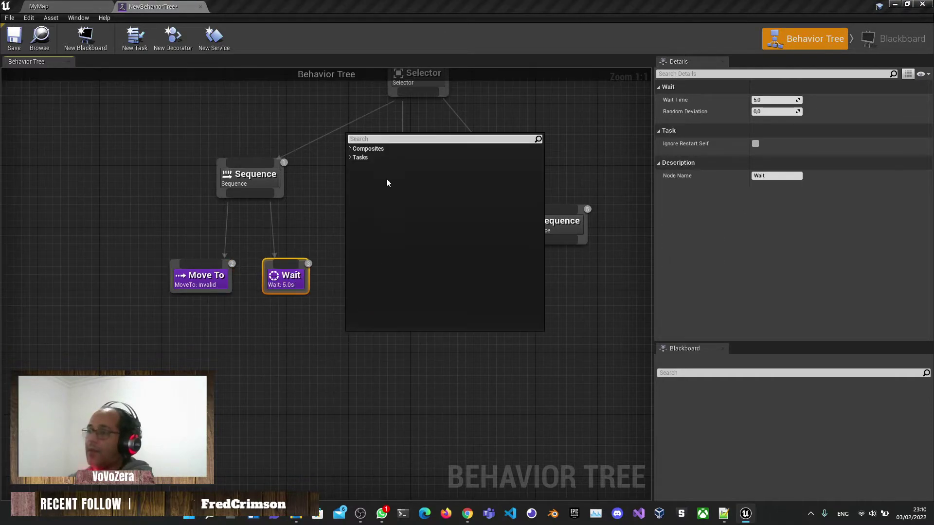
{"action": "left_click", "coordinate": [351, 157]}
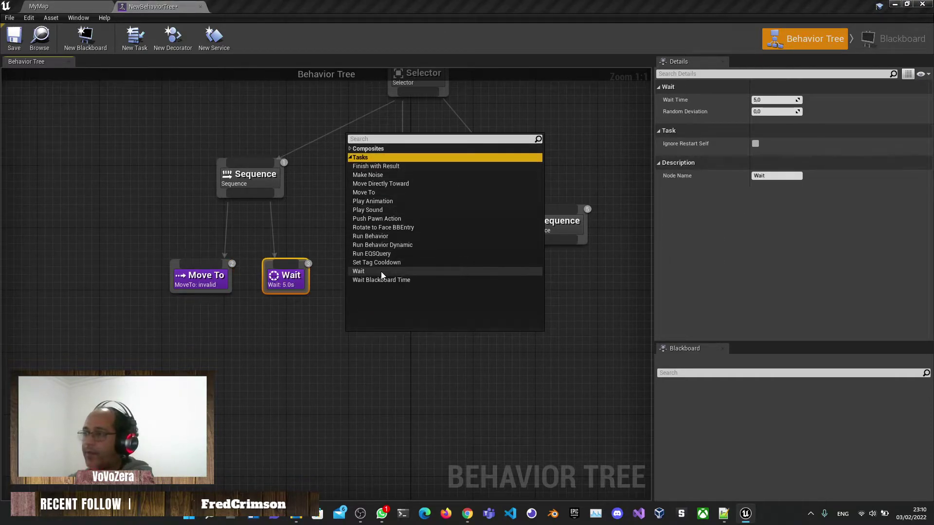
{"action": "left_click", "coordinate": [392, 210]}
{"action": "left_click_drag", "start_coordinate": [384, 344], "coordinate": [361, 337]}
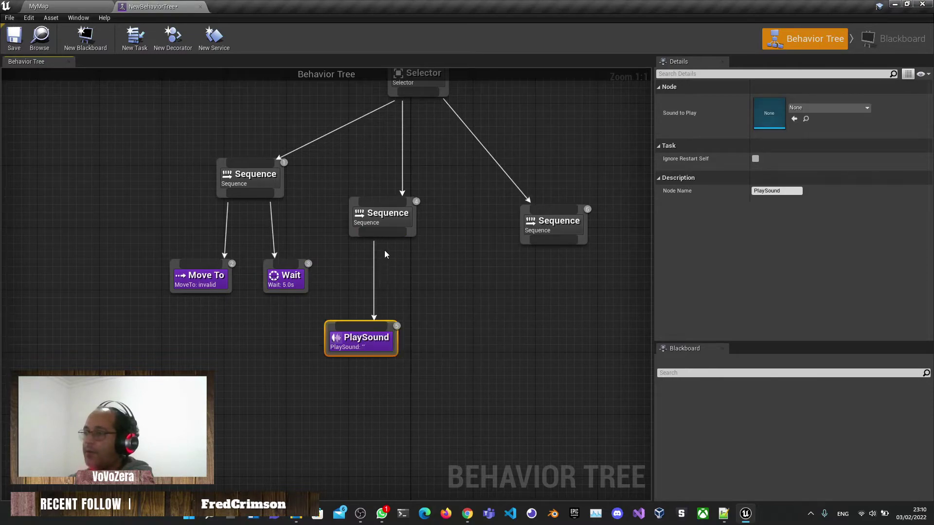
{"action": "left_click_drag", "start_coordinate": [438, 313], "coordinate": [438, 313]}
{"action": "left_click", "coordinate": [443, 128]}
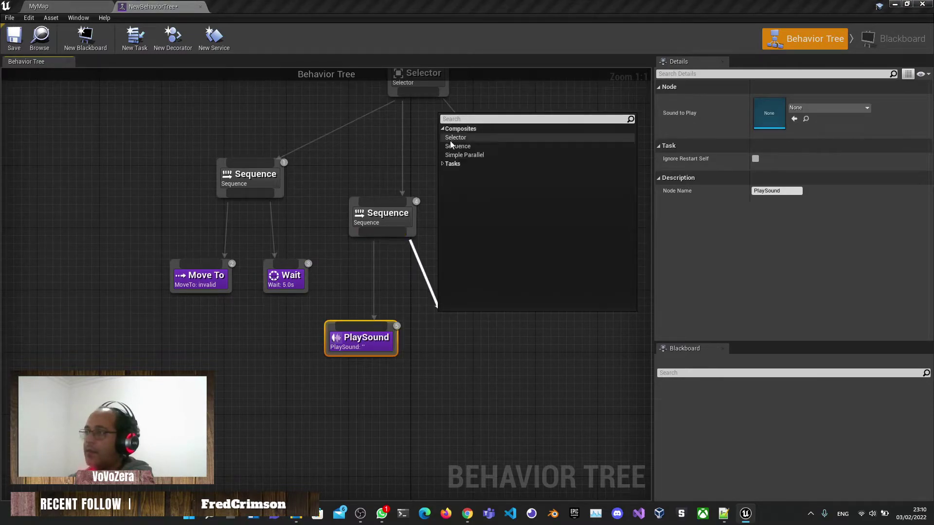
{"action": "left_click", "coordinate": [453, 164]}
{"action": "left_click", "coordinate": [443, 164]}
{"action": "left_click", "coordinate": [471, 277]}
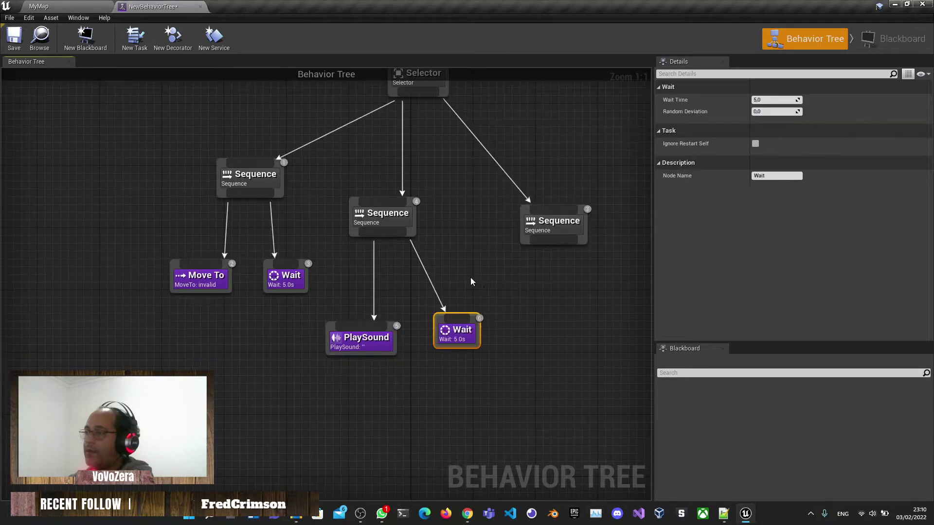
- Give the right Sequence a Play Animation task followed by a 5.0s Wait task
{"action": "right_click_drag", "start_coordinate": [470, 277], "coordinate": [261, 291]}
{"action": "left_click_drag", "start_coordinate": [370, 256], "coordinate": [379, 356]}
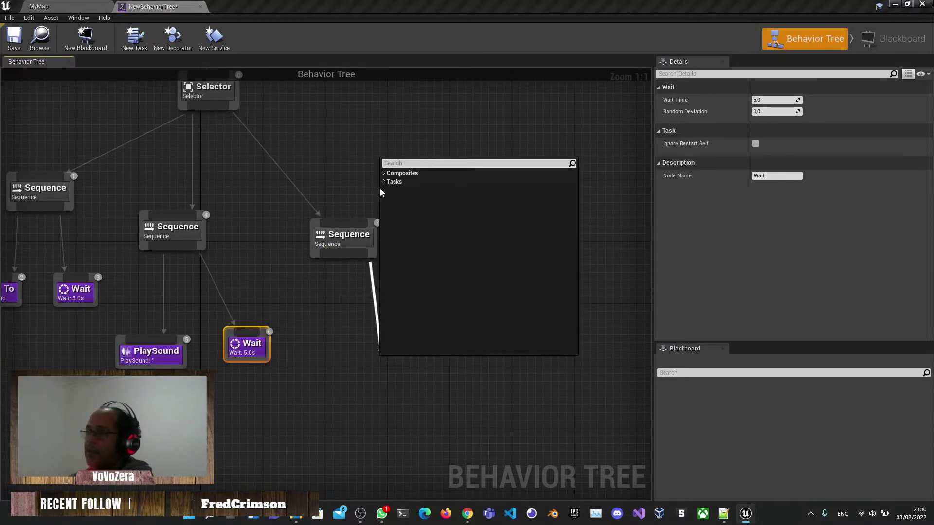
{"action": "left_click", "coordinate": [384, 181]}
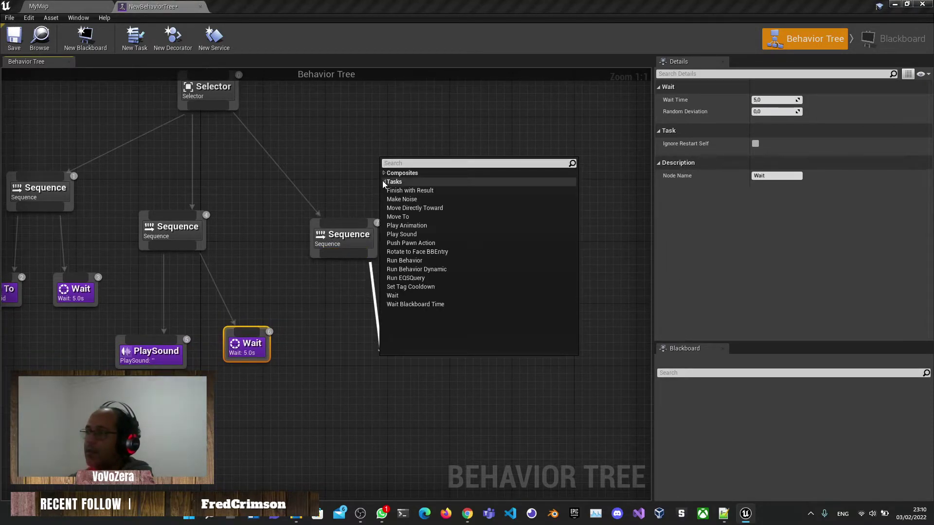
{"action": "left_click", "coordinate": [408, 229]}
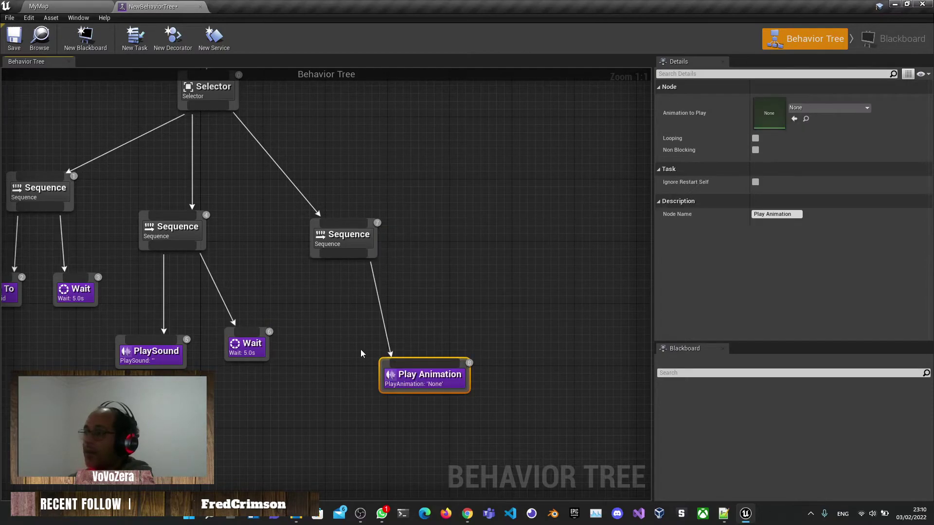
{"action": "left_click_drag", "start_coordinate": [408, 373], "coordinate": [321, 318]}
{"action": "left_click_drag", "start_coordinate": [372, 259], "coordinate": [460, 336]}
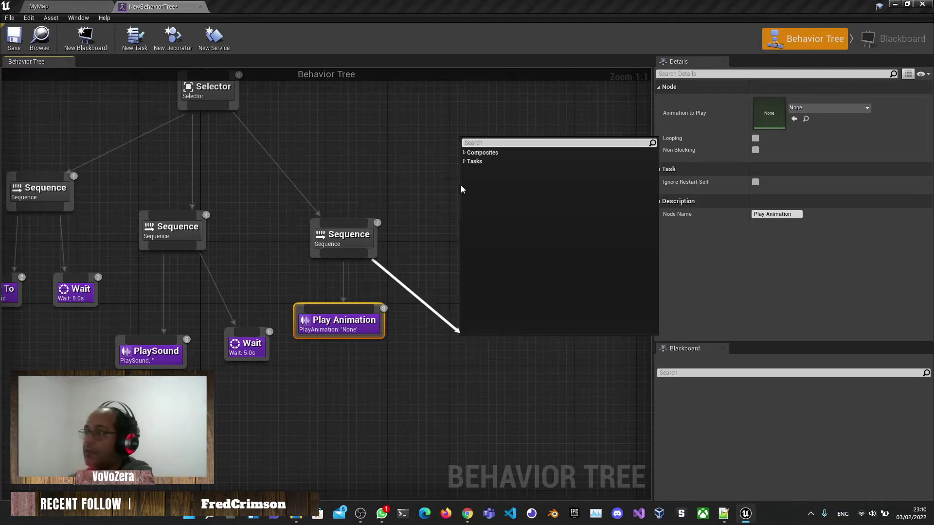
{"action": "left_click", "coordinate": [475, 161]}
{"action": "left_click", "coordinate": [474, 275]}
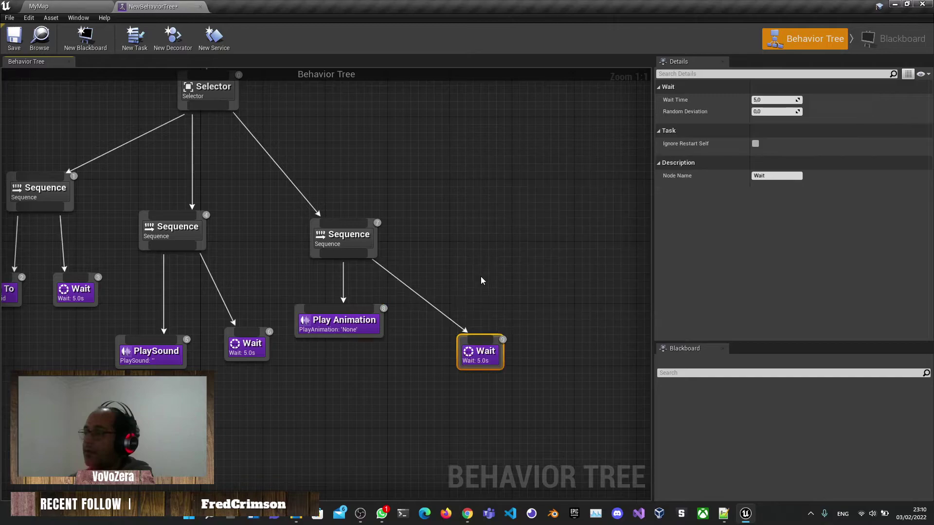
{"action": "left_click_drag", "start_coordinate": [484, 349], "coordinate": [434, 326]}
- Re-frame the graph so ROOT, the Selector and all task nodes are visible
{"action": "right_click_drag", "start_coordinate": [316, 268], "coordinate": [510, 270]}
{"action": "scroll", "coordinate": [510, 270], "scroll_direction": "down", "scroll_amount": 2}
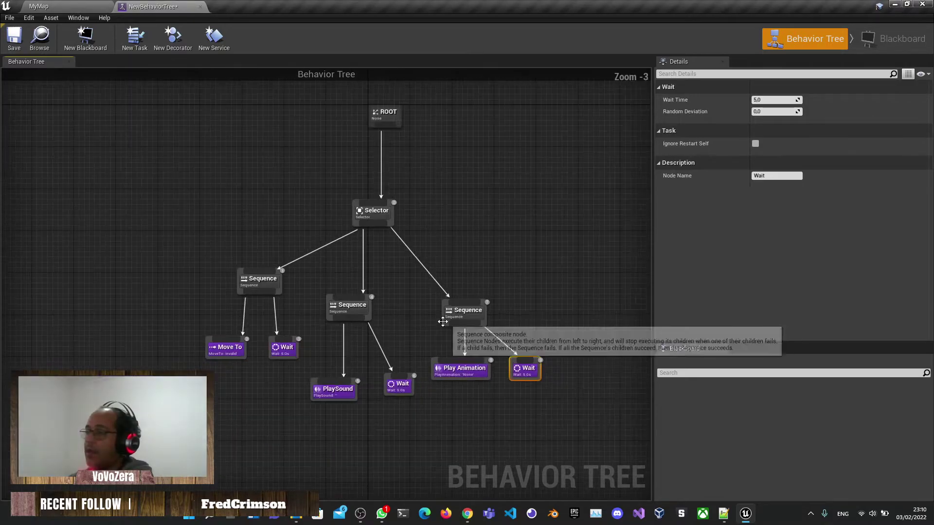
{"action": "scroll", "coordinate": [448, 323], "scroll_direction": "up", "scroll_amount": 2}
{"action": "right_click_drag", "start_coordinate": [331, 336], "coordinate": [271, 279]}
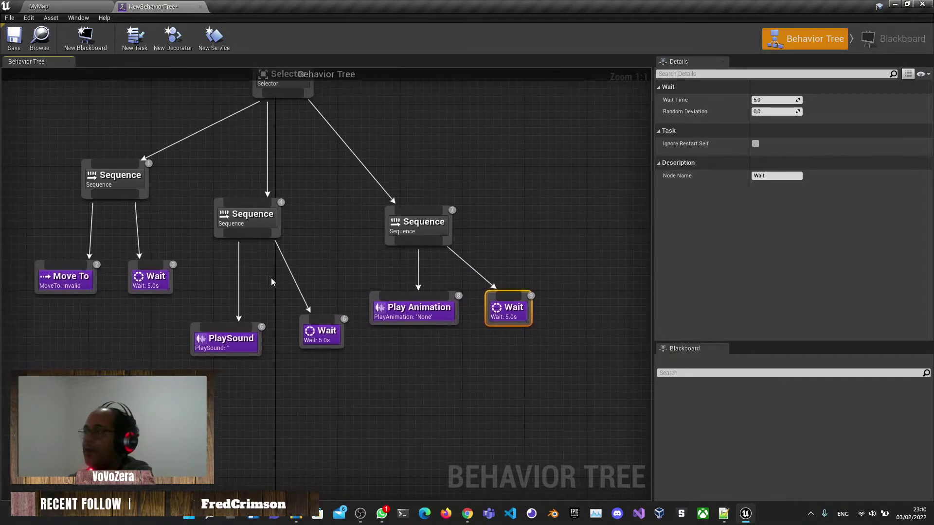
{"action": "key", "text": "Home"}
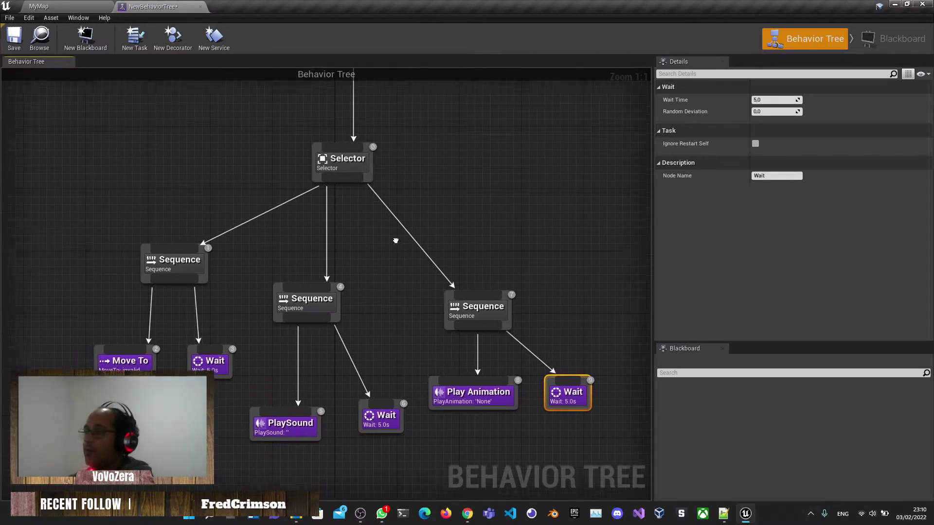
{"action": "key", "text": "Home"}
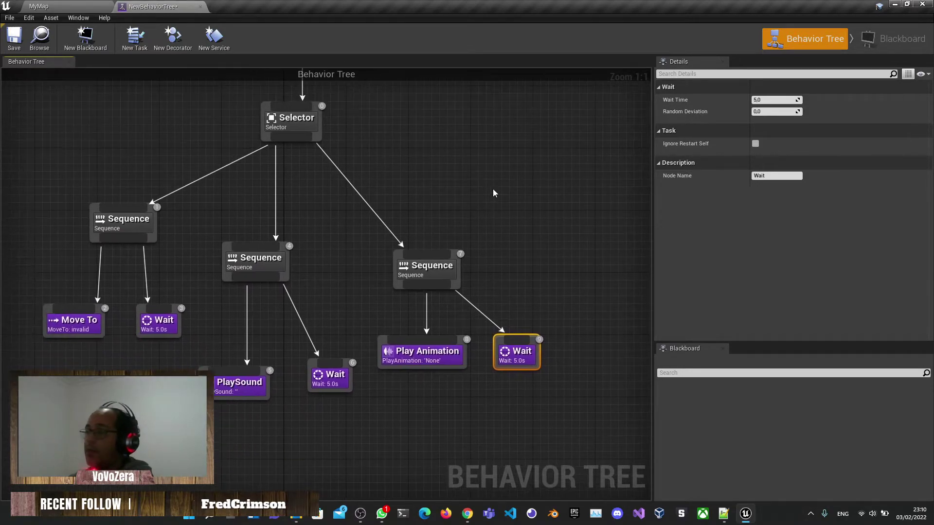
{"action": "key", "text": "Home"}
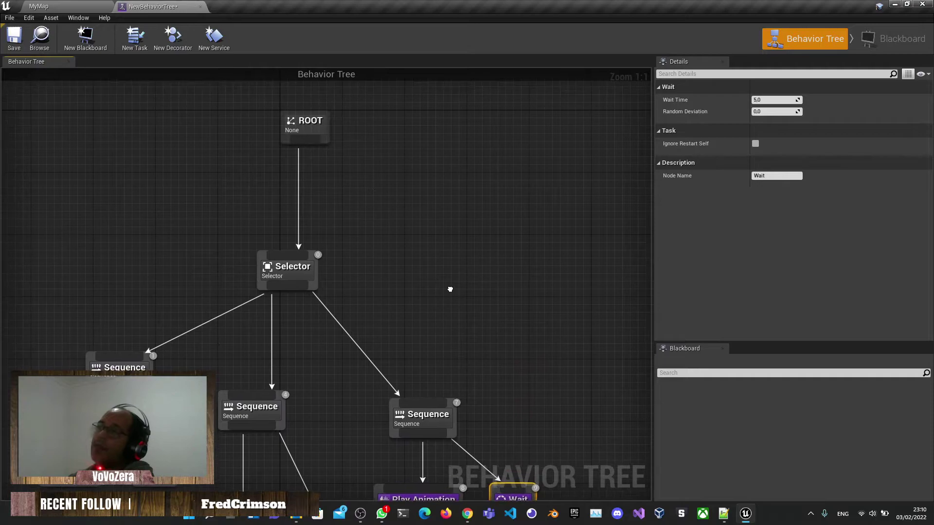
{"action": "left_click", "coordinate": [307, 262]}
{"action": "key", "text": "Home"}
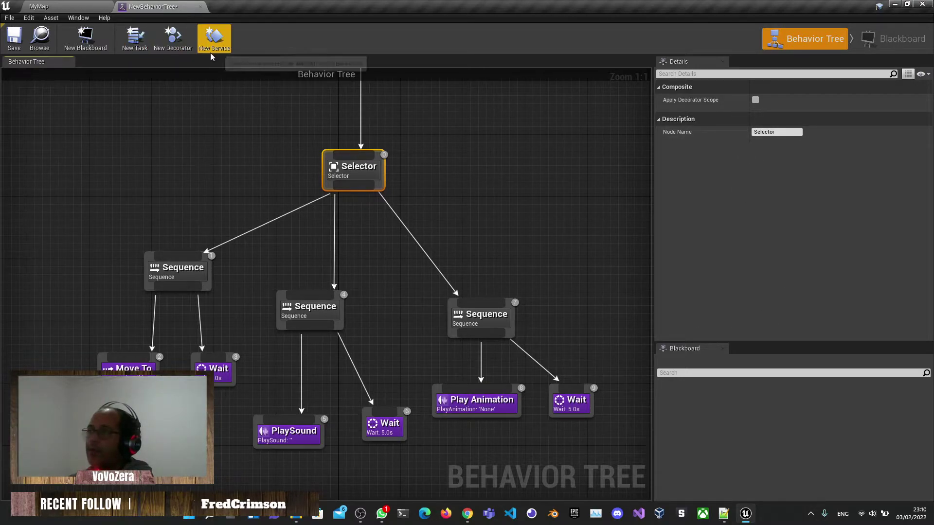
- Nudge the first Wait node into place and centre the whole behavior tree
{"action": "right_click_drag", "start_coordinate": [490, 162], "coordinate": [532, 119]}
{"action": "left_click", "coordinate": [143, 333]}
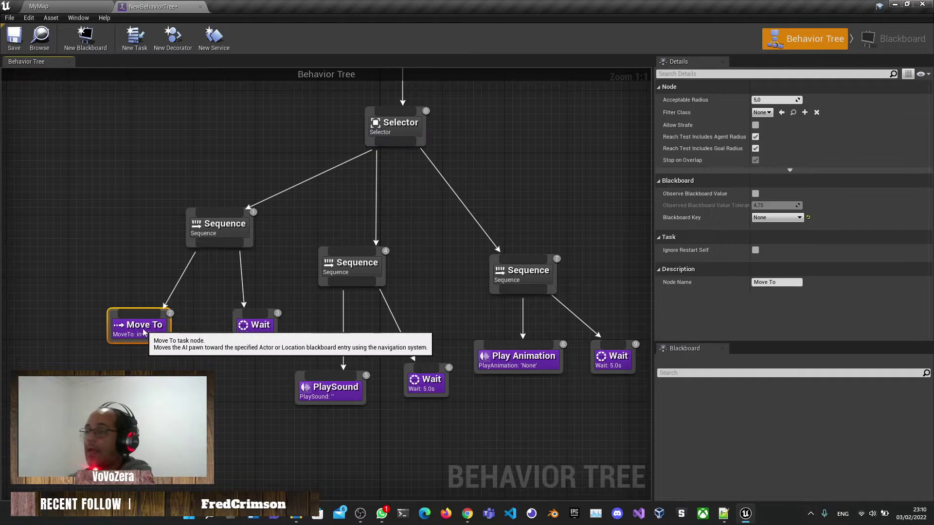
{"action": "left_click_drag", "start_coordinate": [254, 327], "coordinate": [231, 334]}
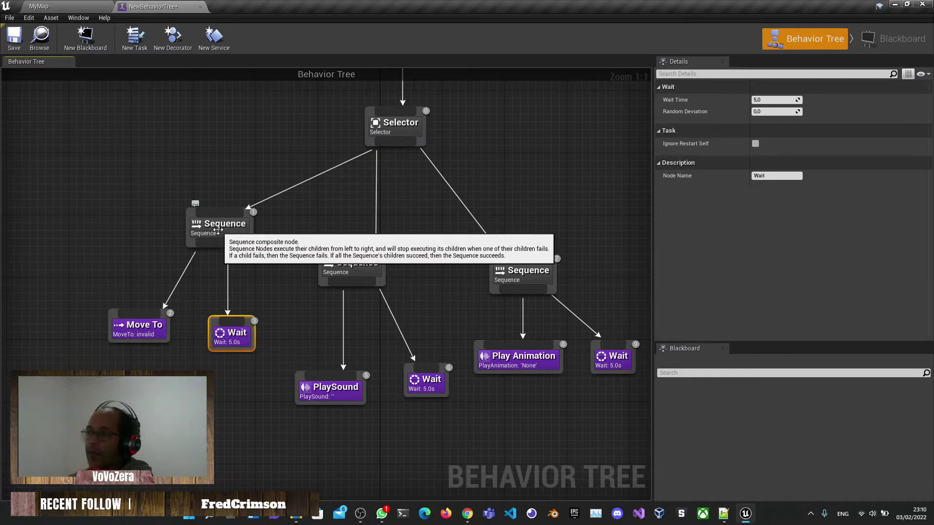
{"action": "left_click", "coordinate": [218, 229]}
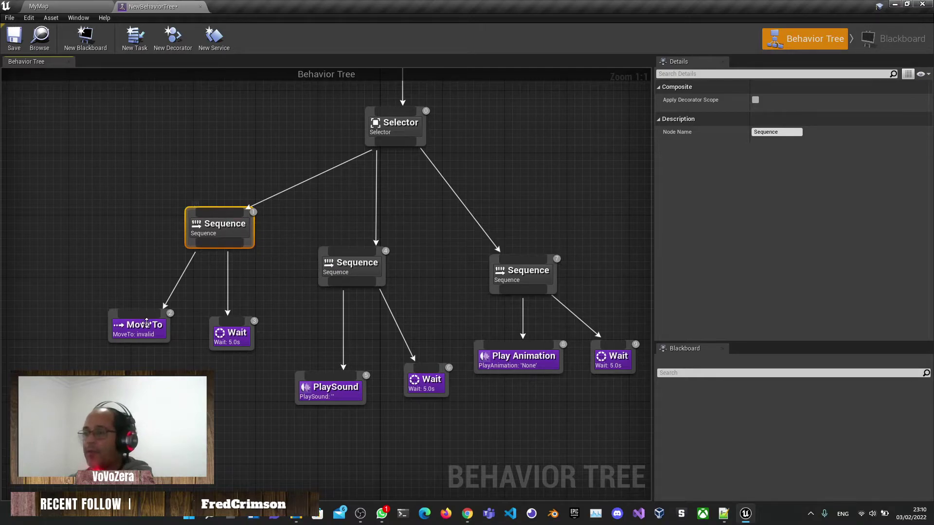
{"action": "right_click_drag", "start_coordinate": [469, 235], "coordinate": [505, 207]}
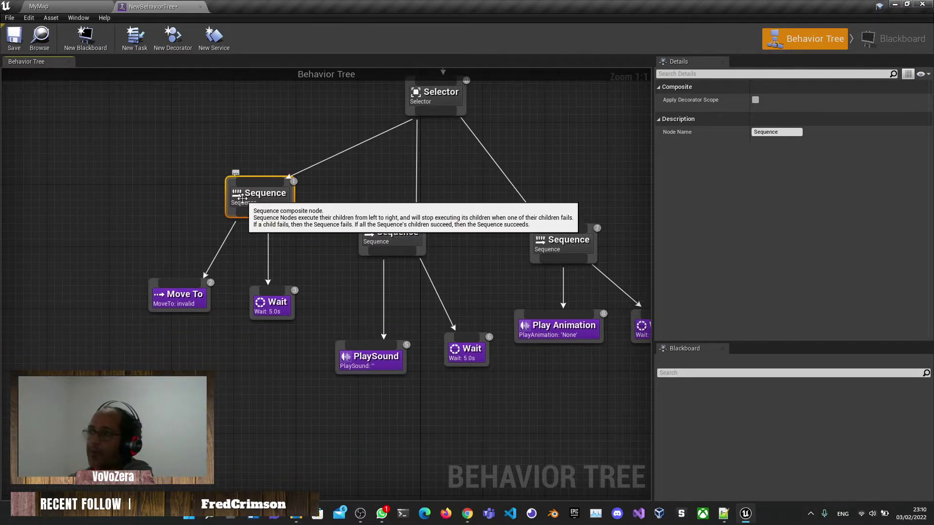
{"action": "right_click_drag", "start_coordinate": [335, 183], "coordinate": [207, 199]}
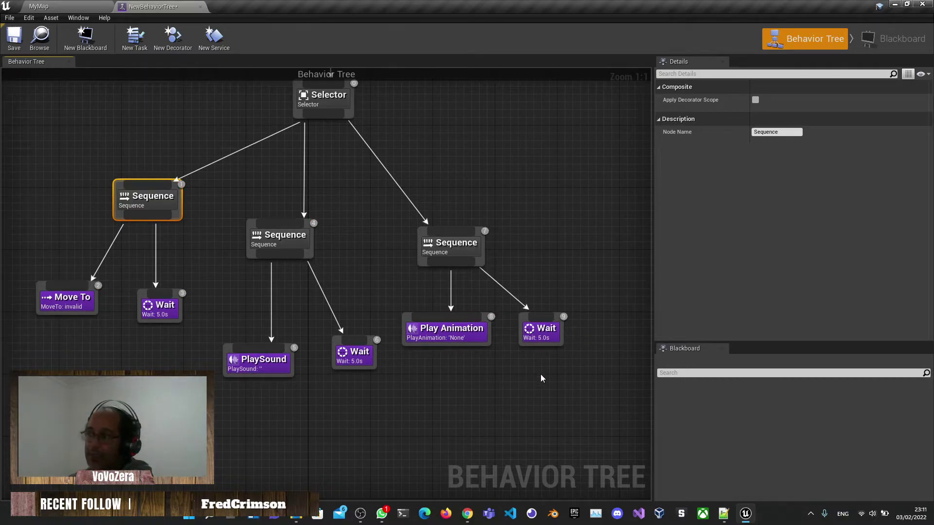
- Create NewBlackboardData in /Game/Blueprints and assign it as the tree's Blackboard Asset
{"action": "left_click", "coordinate": [489, 133]}
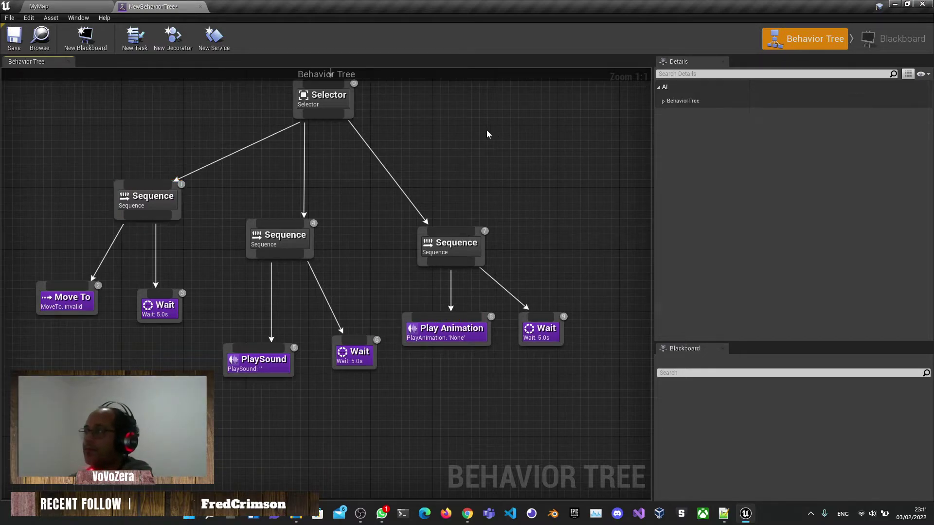
{"action": "left_click", "coordinate": [664, 101]}
{"action": "left_click", "coordinate": [809, 122]}
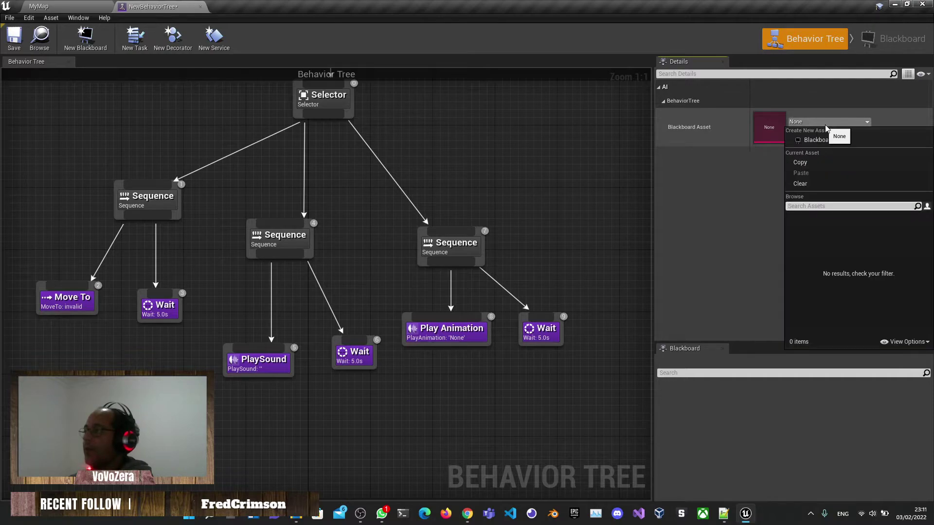
{"action": "left_click", "coordinate": [501, 117]}
{"action": "left_click", "coordinate": [821, 122]}
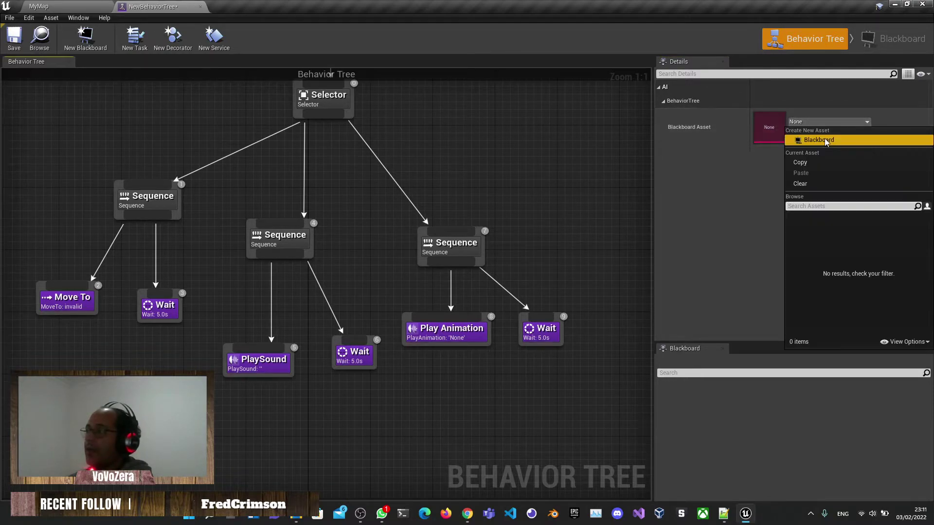
{"action": "left_click", "coordinate": [824, 139]}
{"action": "left_click", "coordinate": [735, 92]}
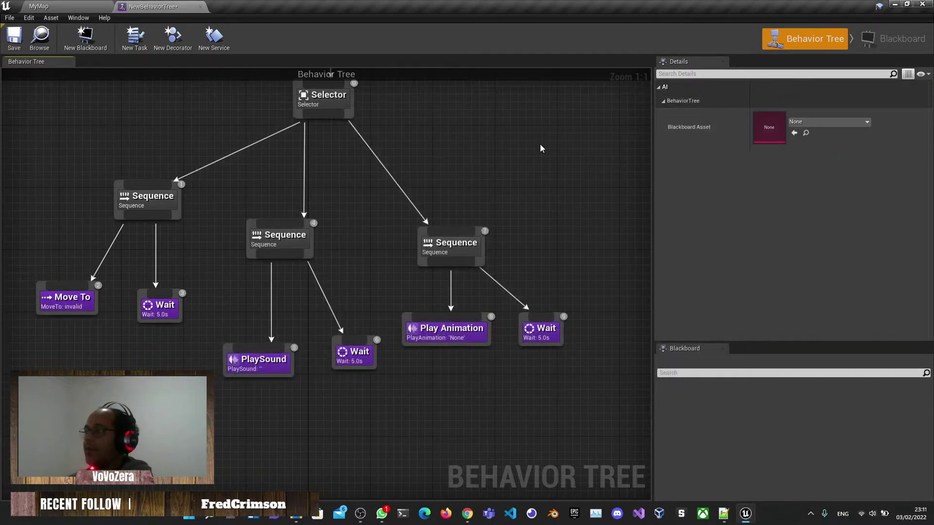
{"action": "left_click", "coordinate": [803, 121]}
{"action": "left_click", "coordinate": [817, 140]}
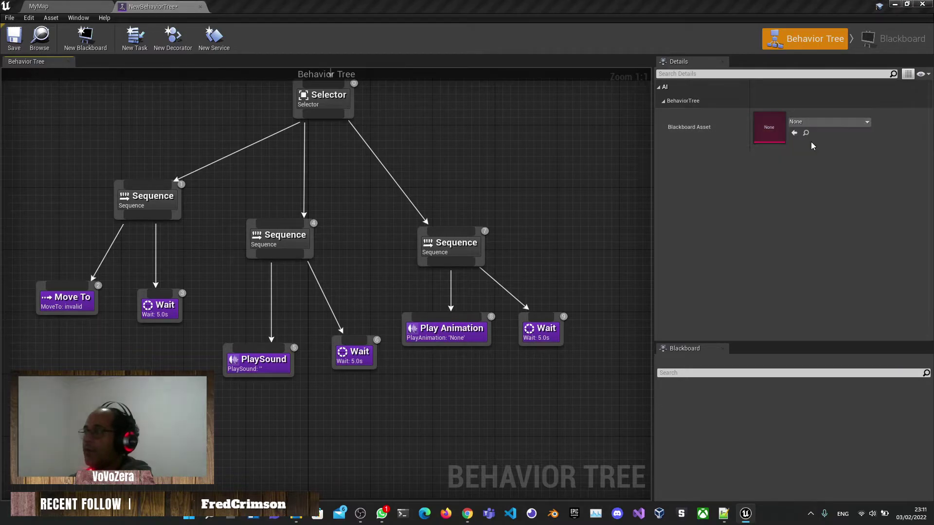
{"action": "left_click", "coordinate": [238, 128]}
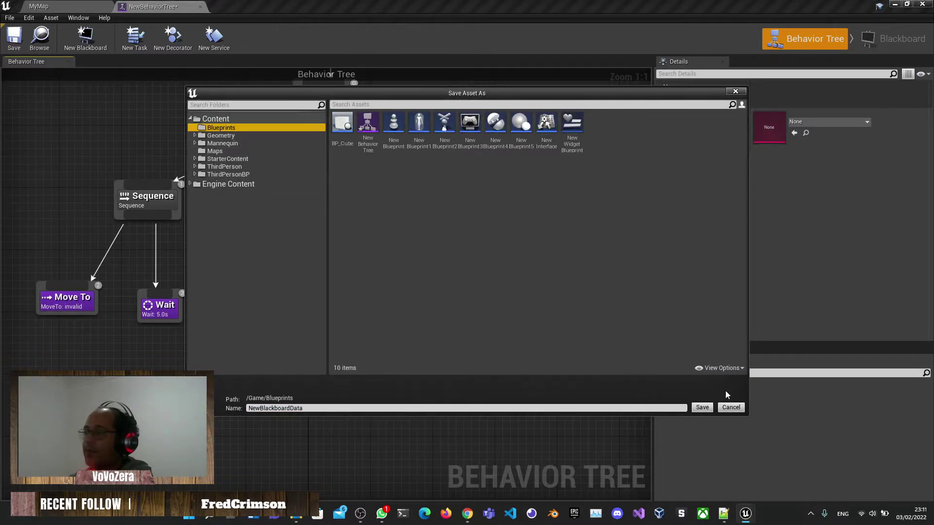
{"action": "left_click", "coordinate": [702, 407]}
{"action": "right_click_drag", "start_coordinate": [489, 125], "coordinate": [482, 174]}
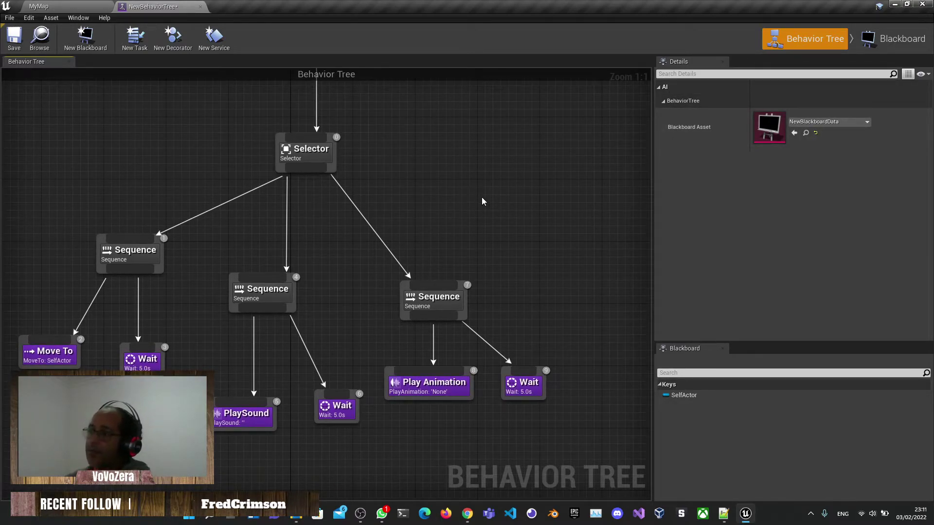
- Inspect NewBlackboardData's Parent choices without changing them, then close the blackboard editor
{"action": "double_click", "coordinate": [770, 128]}
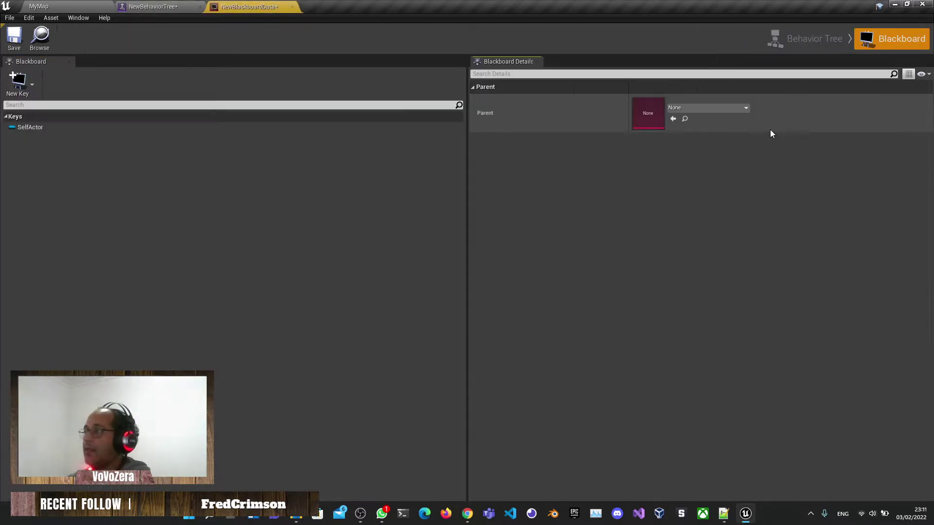
{"action": "left_click", "coordinate": [711, 108]}
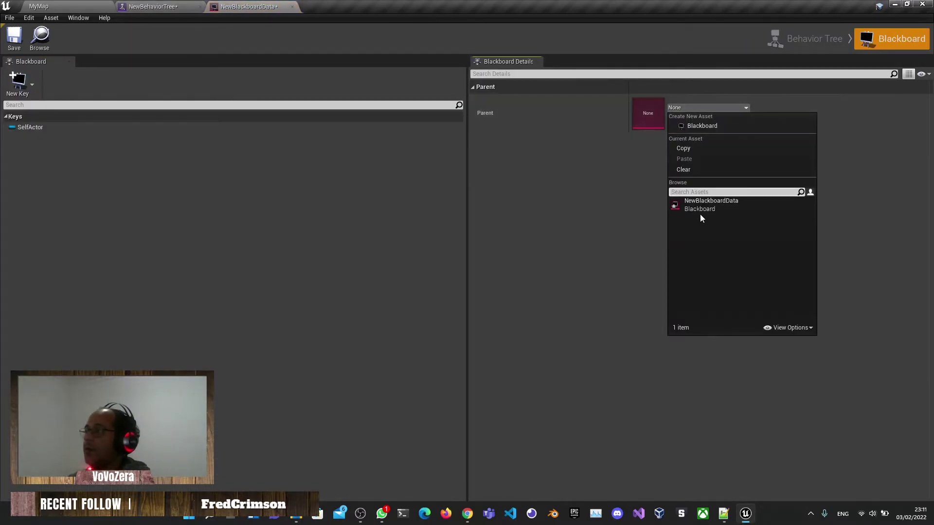
{"action": "left_click", "coordinate": [562, 94]}
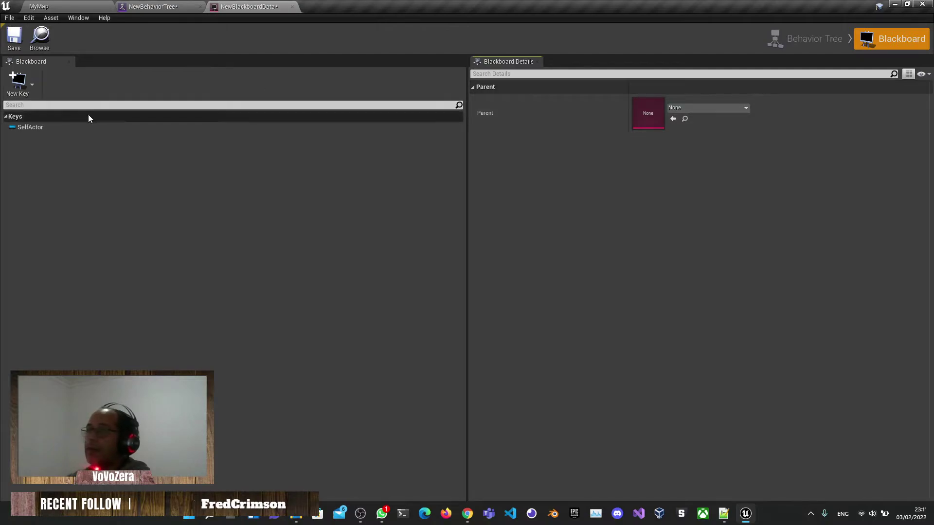
{"action": "left_click", "coordinate": [292, 7]}
- Pan the tree to show the Move To and Wait nodes, then return to MyMap
{"action": "right_click_drag", "start_coordinate": [472, 191], "coordinate": [492, 175]}
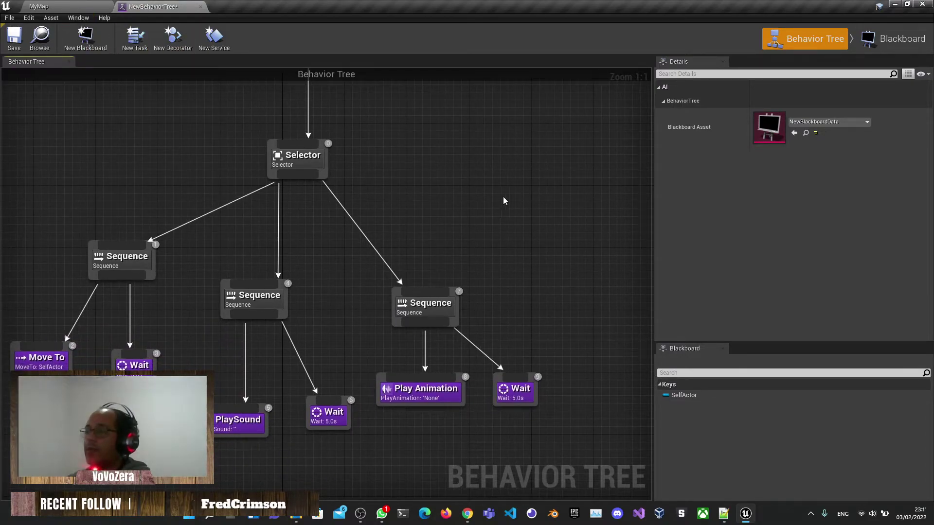
{"action": "right_click_drag", "start_coordinate": [503, 201], "coordinate": [550, 219]}
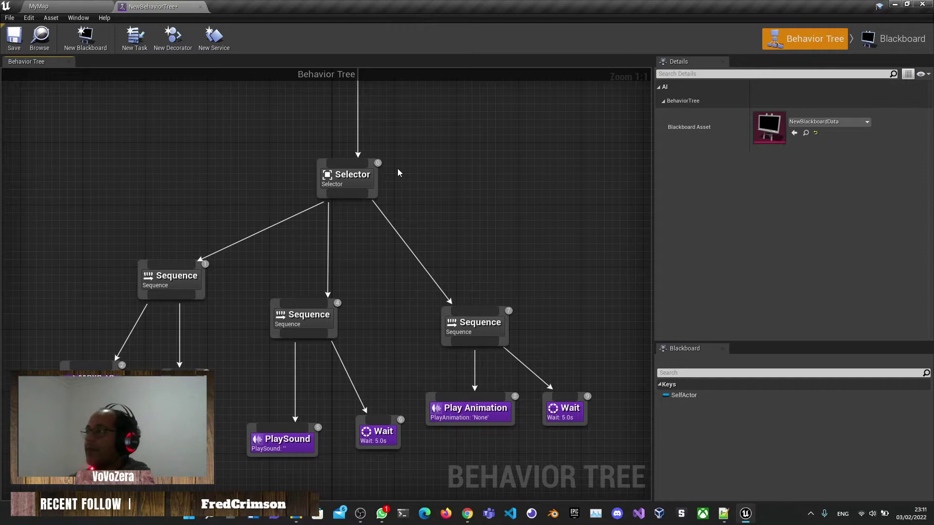
{"action": "right_click_drag", "start_coordinate": [486, 153], "coordinate": [448, 139]}
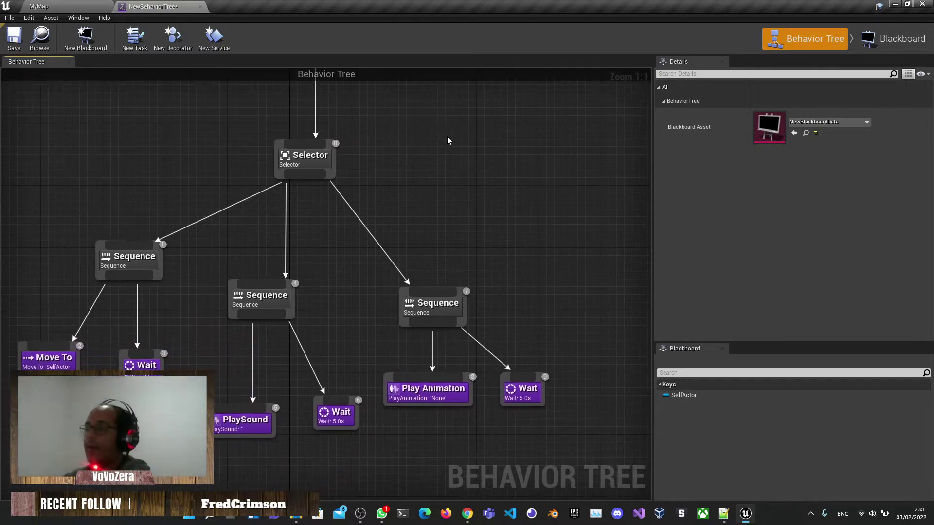
{"action": "left_click", "coordinate": [58, 6]}
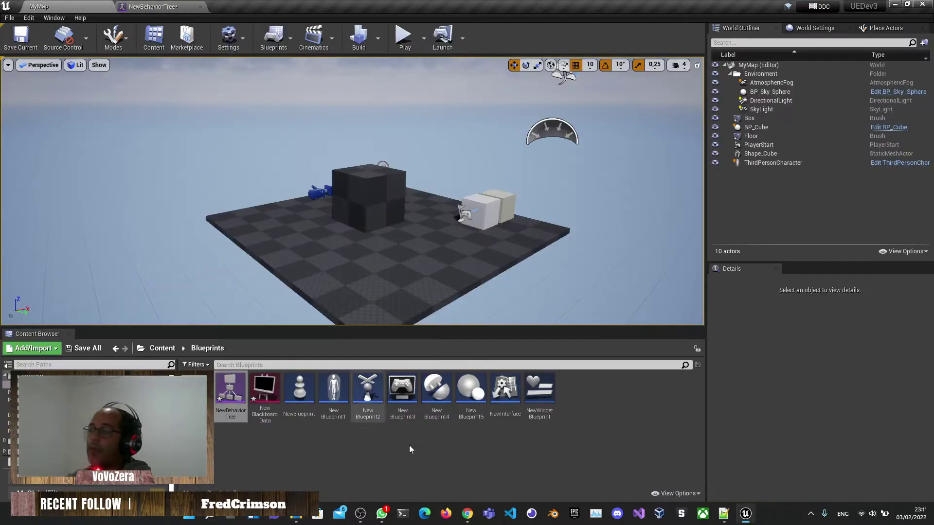
- Create a Blueprint class NewBlueprint6 in Blueprints with AIController as its parent class
{"action": "right_click", "coordinate": [436, 490]}
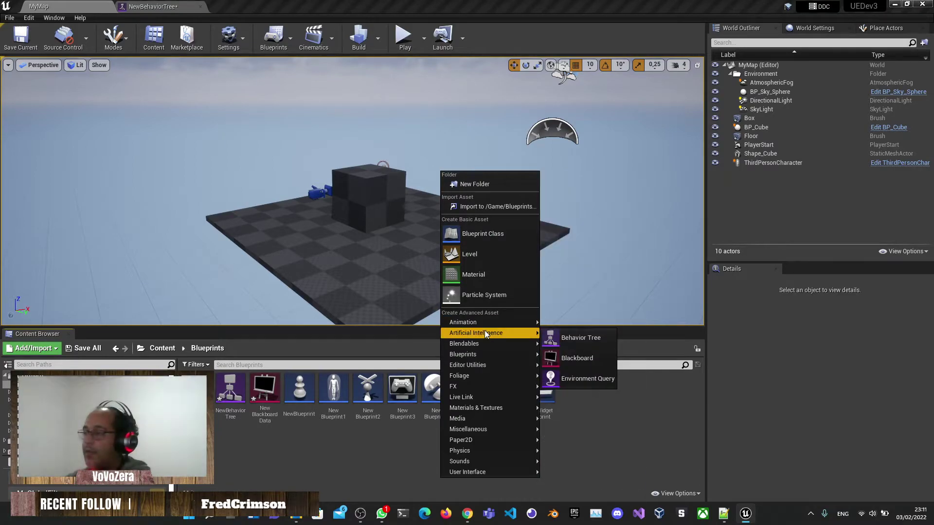
{"action": "left_click", "coordinate": [495, 243]}
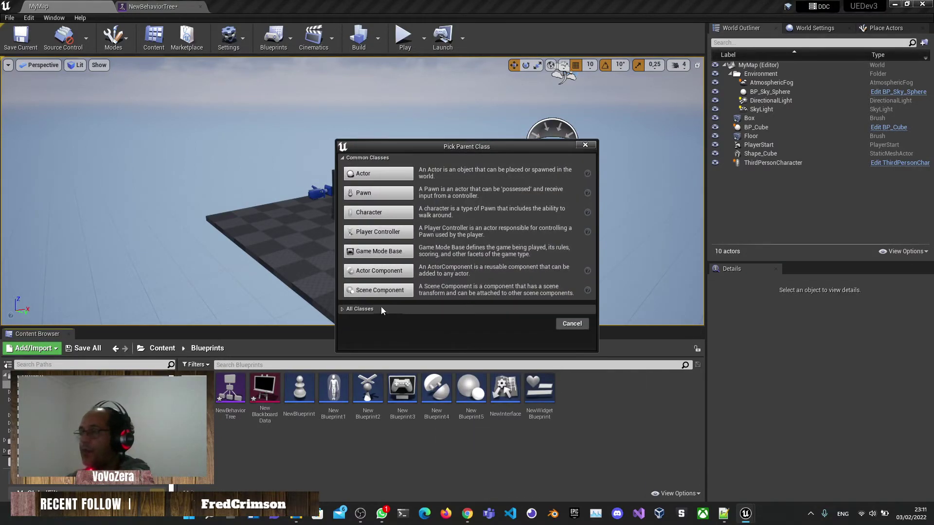
{"action": "left_click", "coordinate": [360, 309]}
{"action": "left_click", "coordinate": [385, 321]}
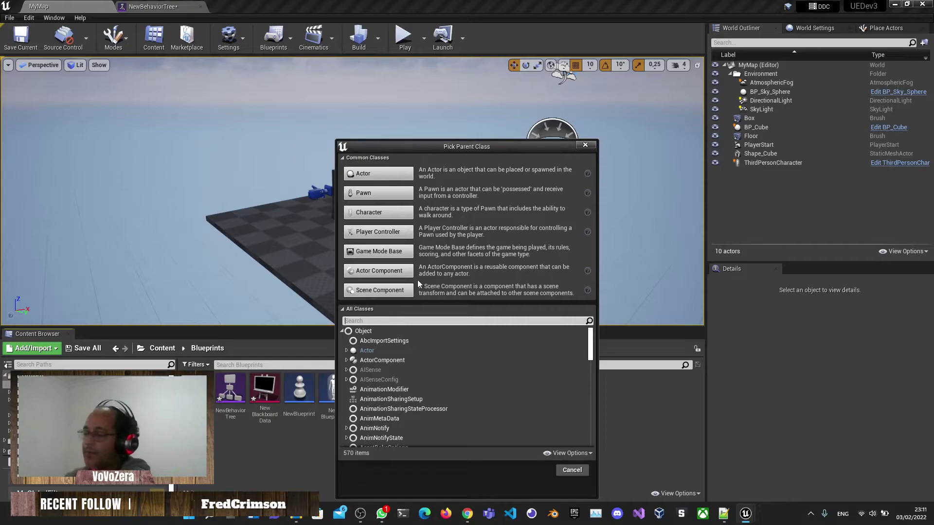
{"action": "type", "text": "AICon"}
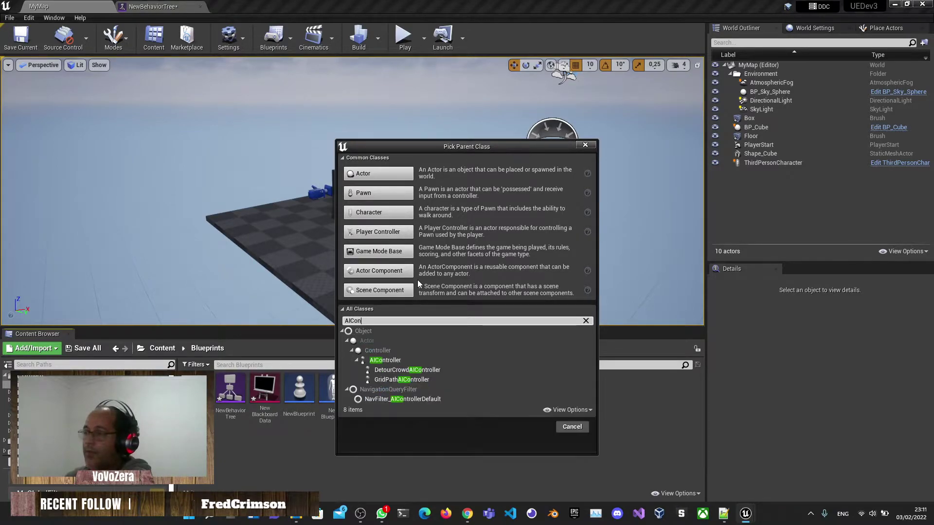
{"action": "left_click", "coordinate": [403, 360]}
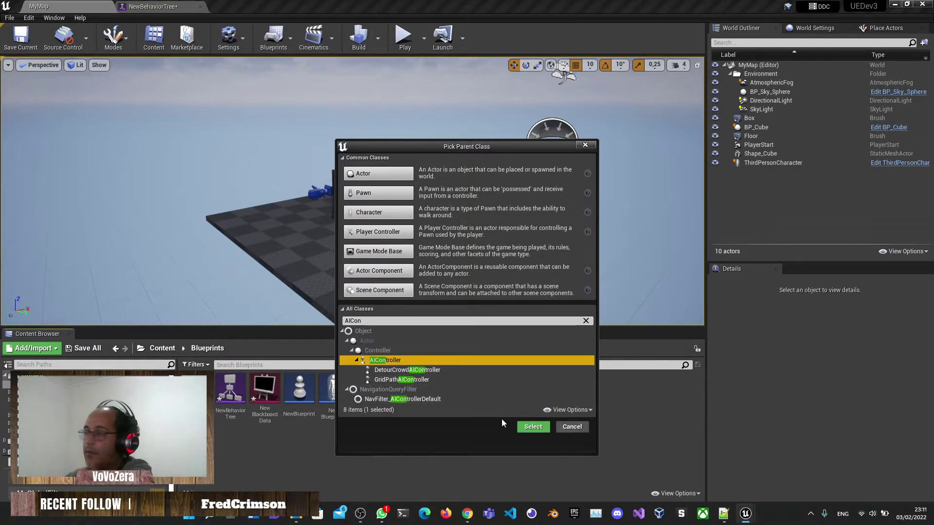
{"action": "left_click", "coordinate": [525, 427]}
{"action": "double_click", "coordinate": [501, 389]}
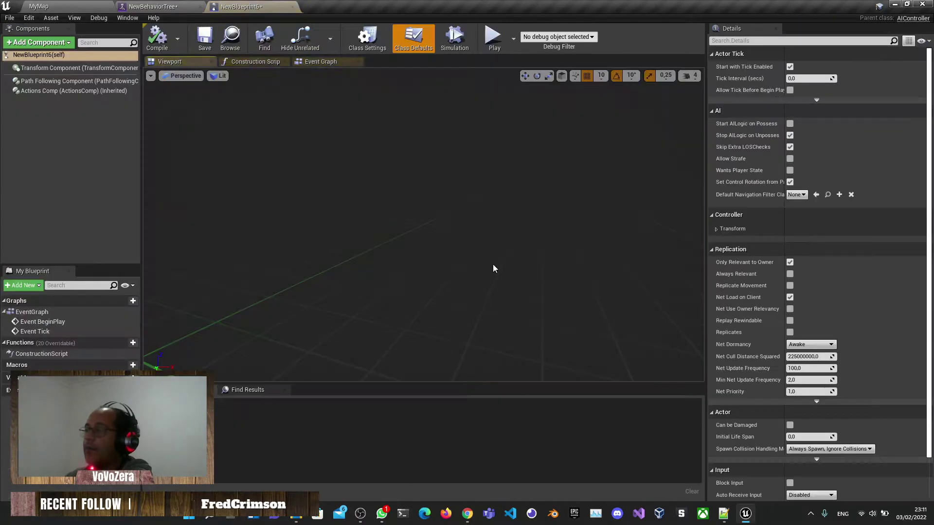
{"action": "scroll", "coordinate": [863, 283], "scroll_direction": "down", "scroll_amount": 3}
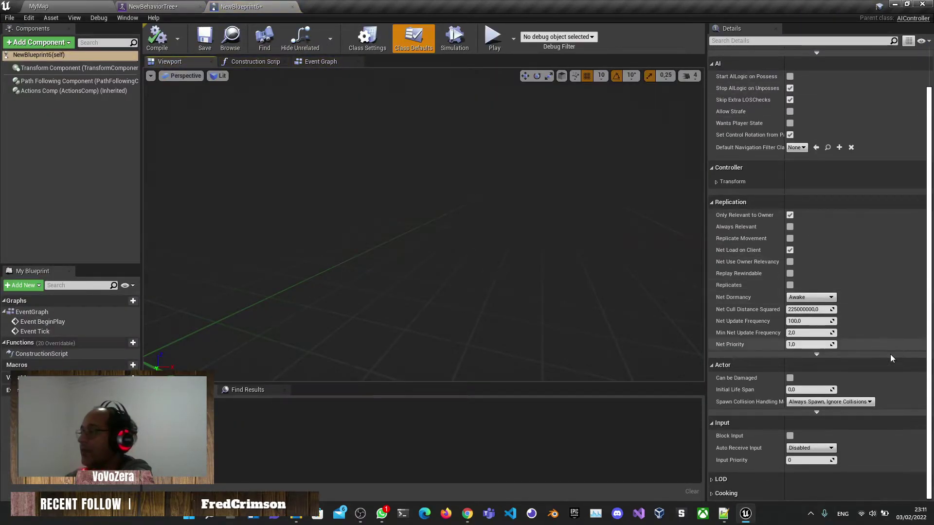
{"action": "scroll", "coordinate": [872, 206], "scroll_direction": "up", "scroll_amount": 3}
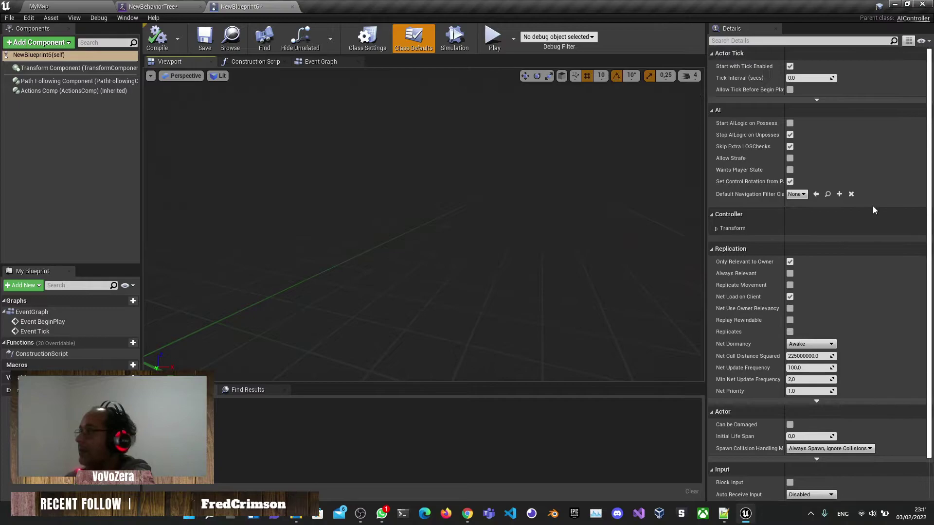
{"action": "left_click", "coordinate": [368, 39]}
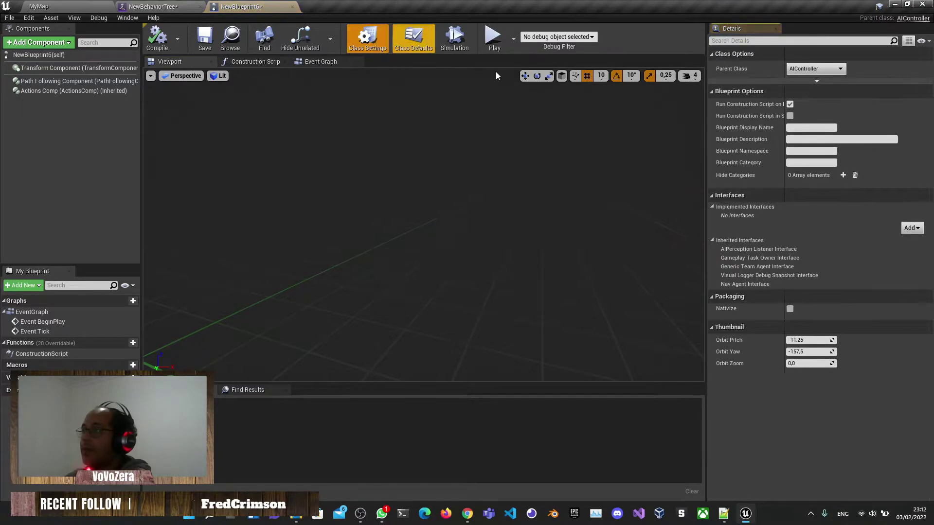
{"action": "left_click", "coordinate": [819, 81]}
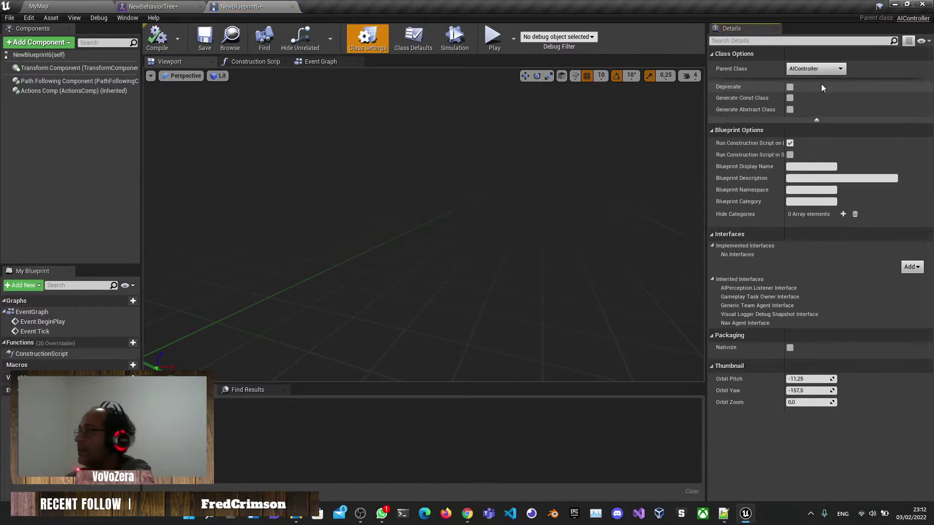
{"action": "left_click", "coordinate": [424, 47]}
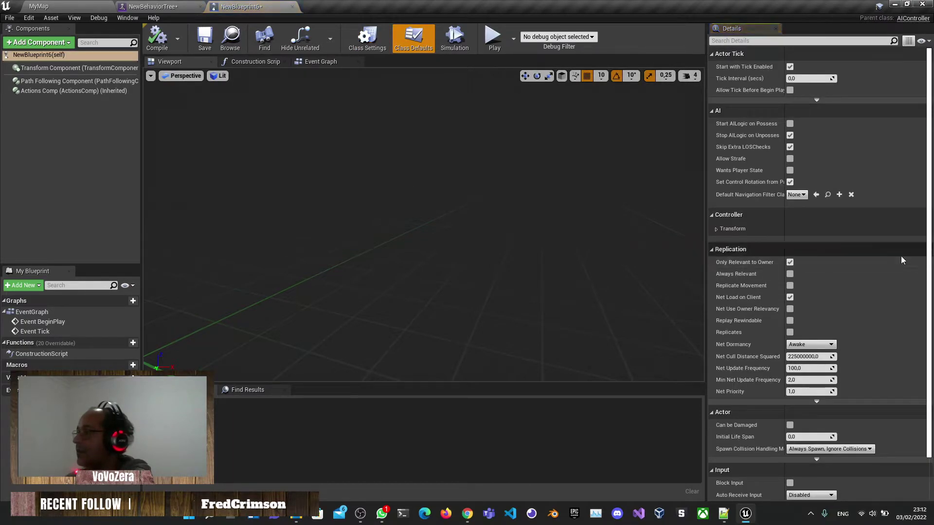
{"action": "scroll", "coordinate": [901, 256], "scroll_direction": "down", "scroll_amount": 3}
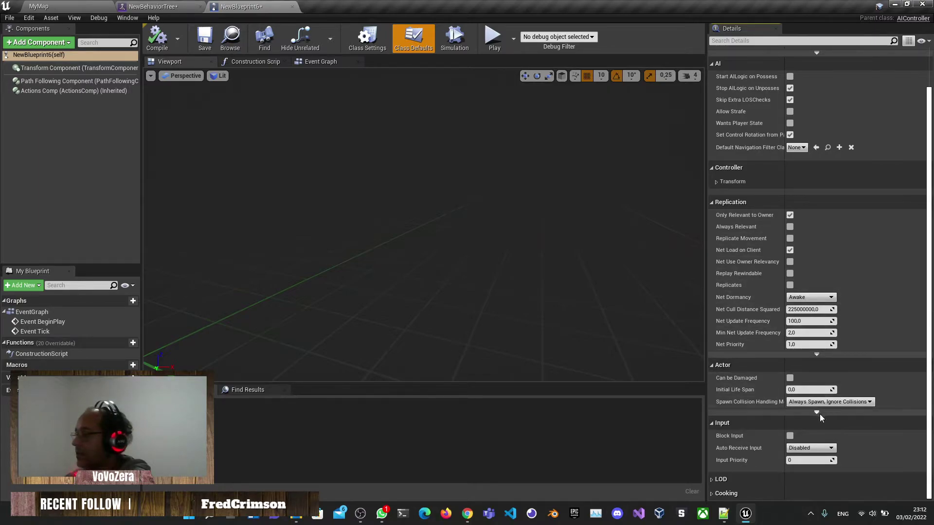
{"action": "scroll", "coordinate": [744, 341], "scroll_direction": "up", "scroll_amount": 2}
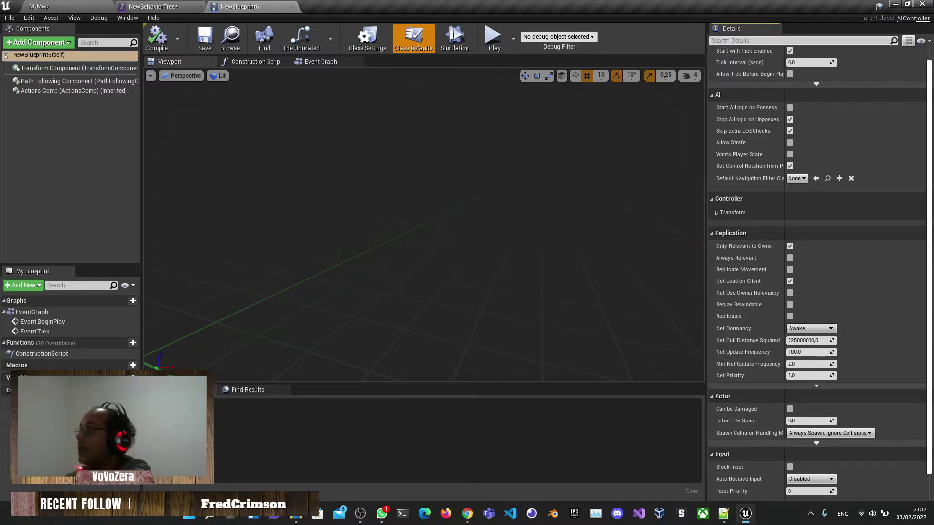
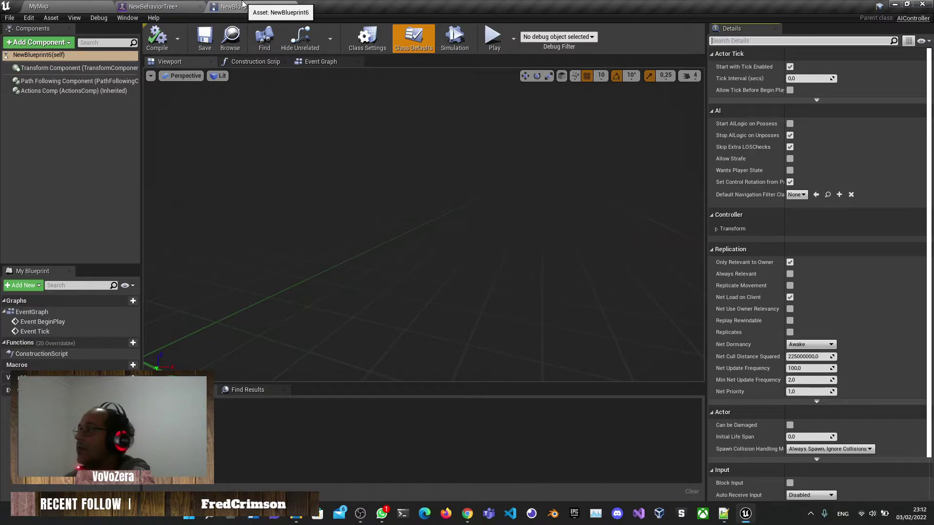
- Open NewBlueprint to look over its available AI controller classes
{"action": "left_click", "coordinate": [36, 6]}
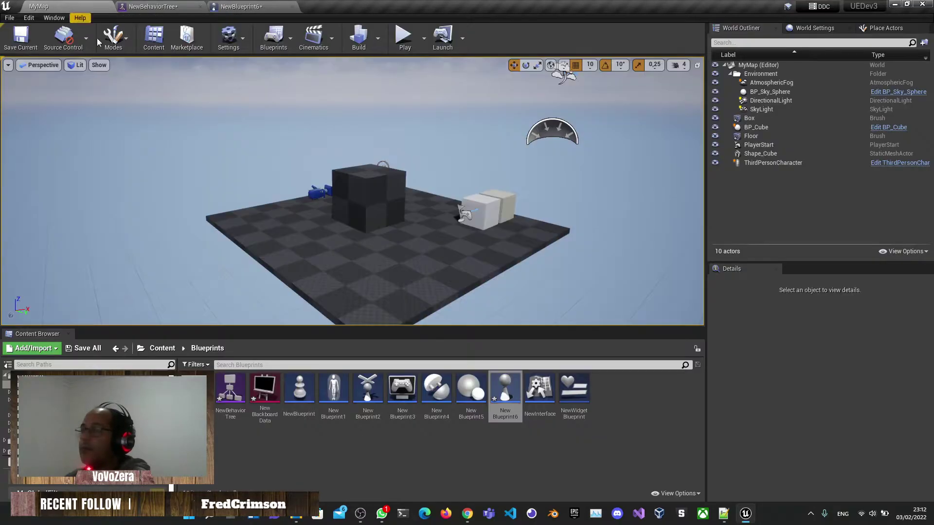
{"action": "double_click", "coordinate": [301, 390]}
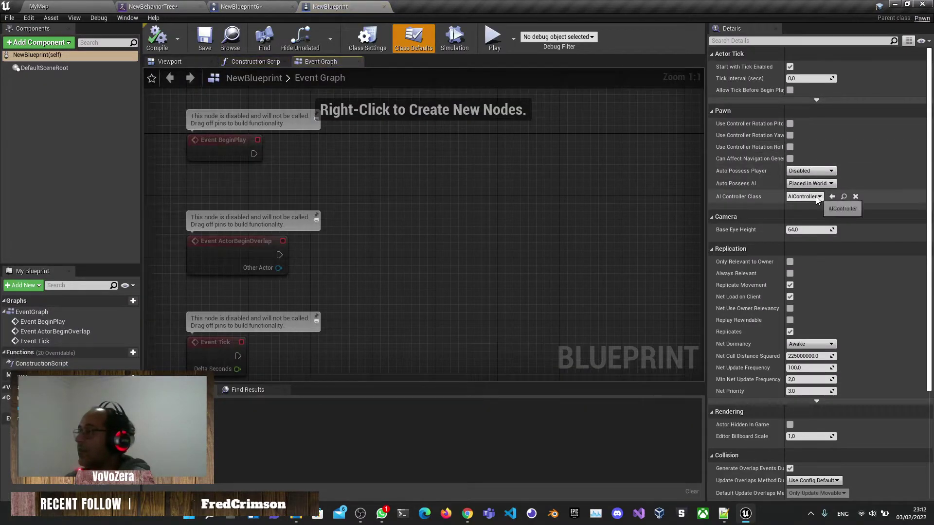
{"action": "left_click", "coordinate": [818, 197]}
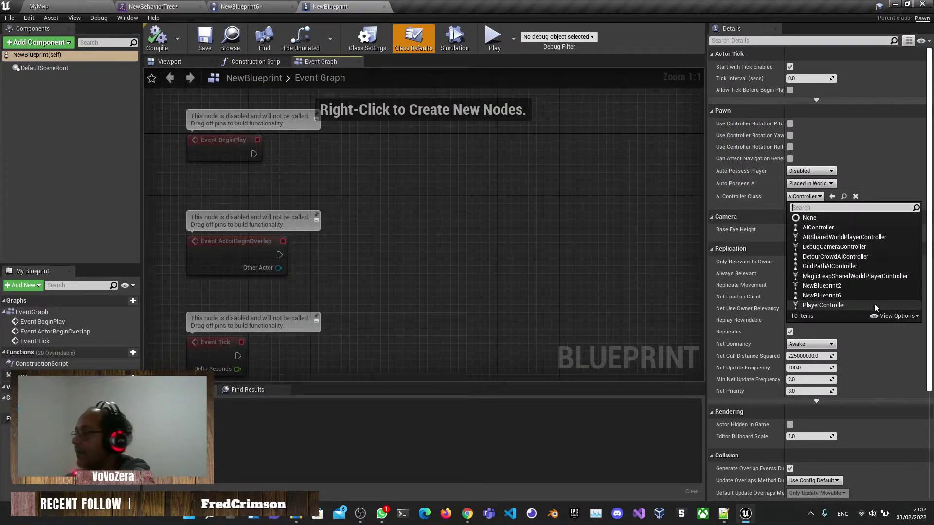
{"action": "left_click", "coordinate": [64, 5]}
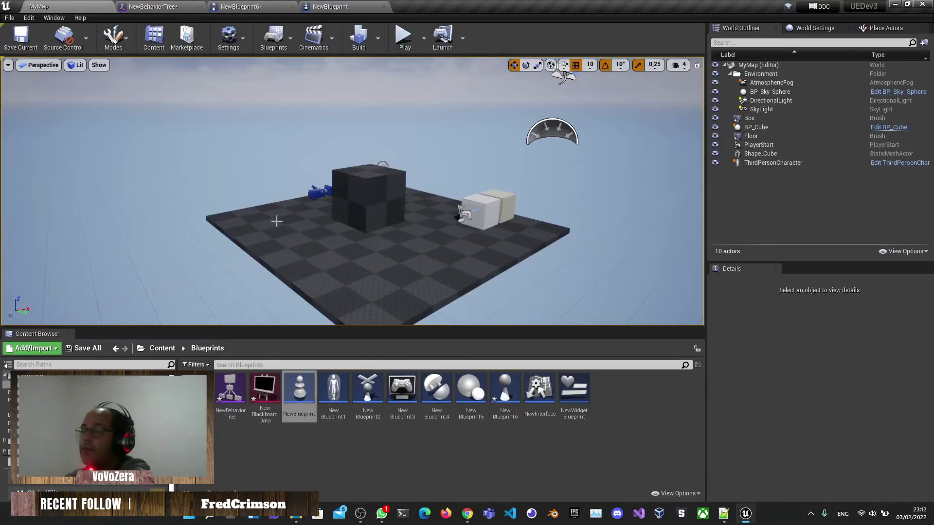
- Rename the NewBlueprint6 blueprint to AI_NPC
{"action": "left_click", "coordinate": [501, 405]}
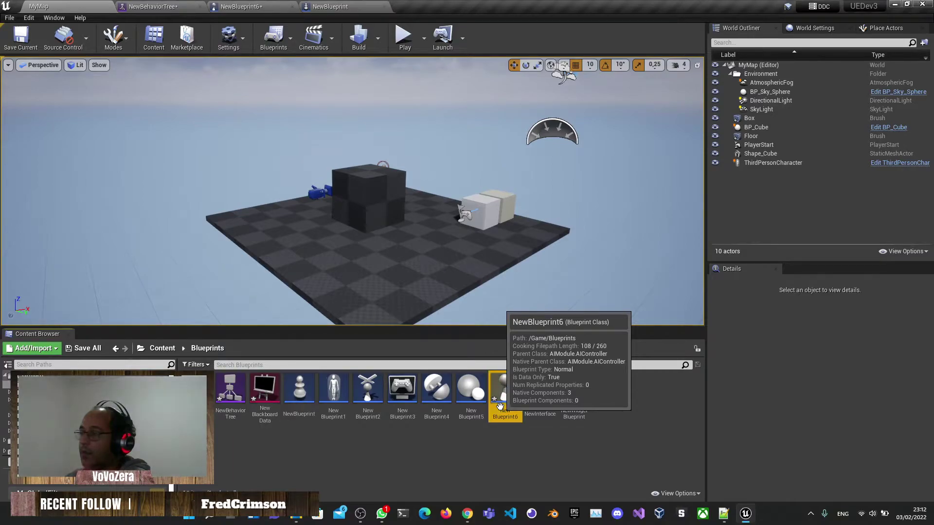
{"action": "key", "text": "F2"}
{"action": "type", "text": "NPC"}
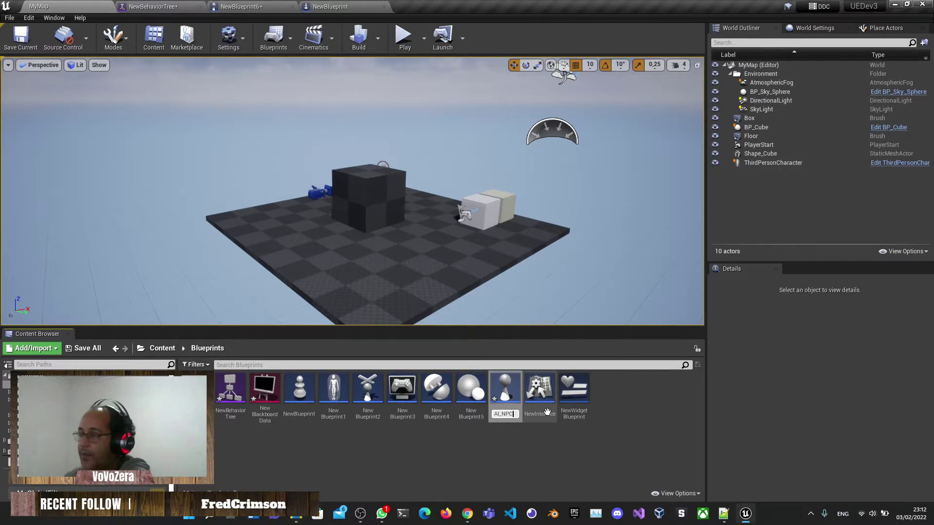
{"action": "key", "text": "Return"}
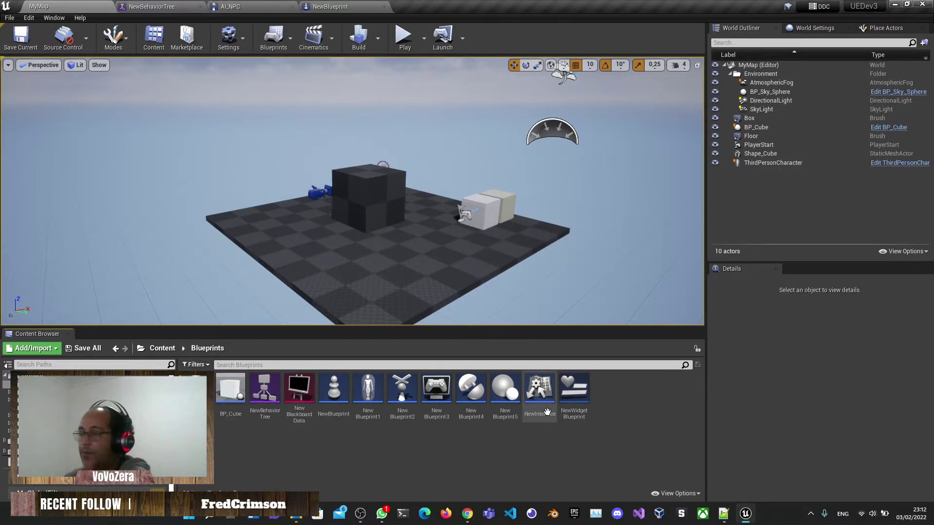
- Set NewBlueprint's AI Controller Class to AI_NPC, keeping Auto Possess AI on Placed in World
{"action": "double_click", "coordinate": [333, 389]}
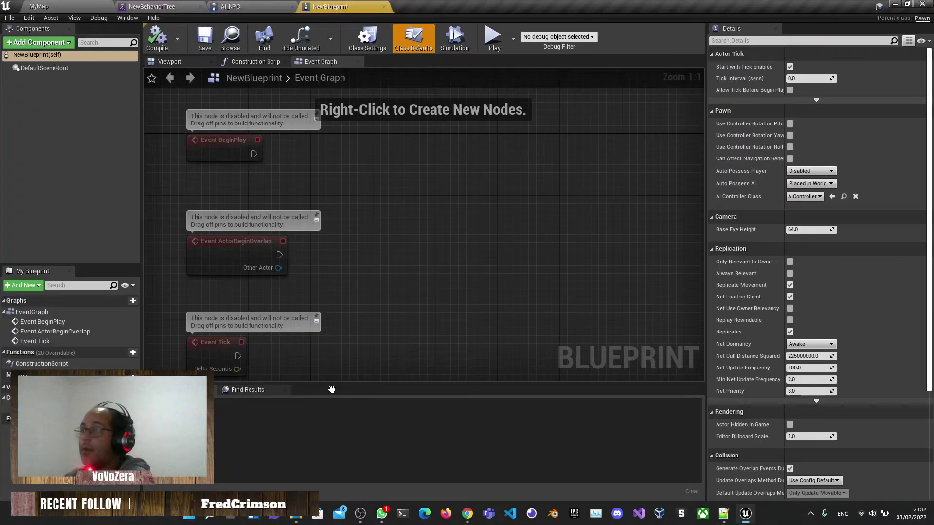
{"action": "left_click", "coordinate": [806, 197]}
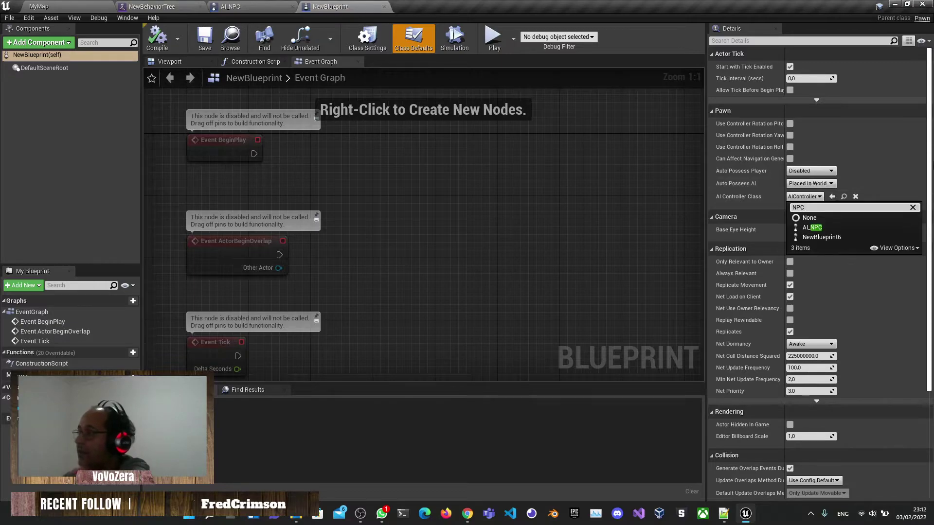
{"action": "left_click", "coordinate": [812, 227]}
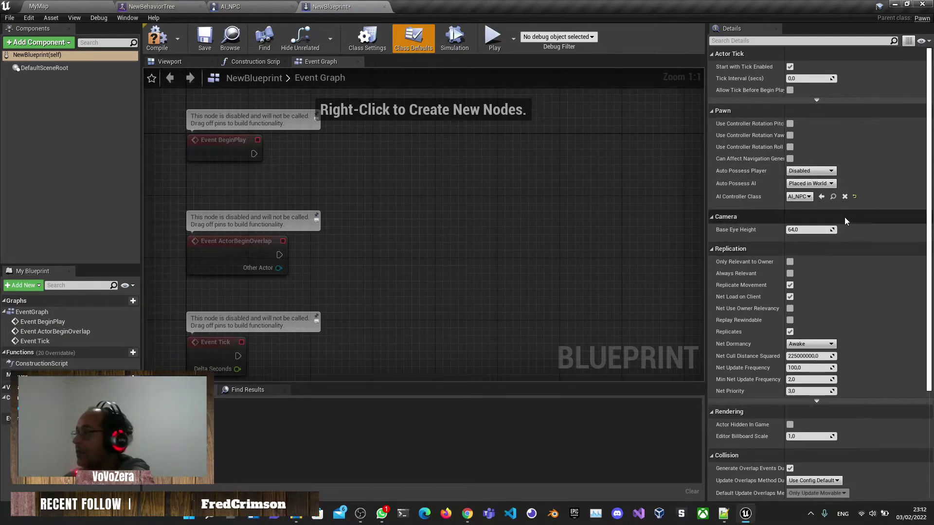
{"action": "left_click", "coordinate": [810, 184]}
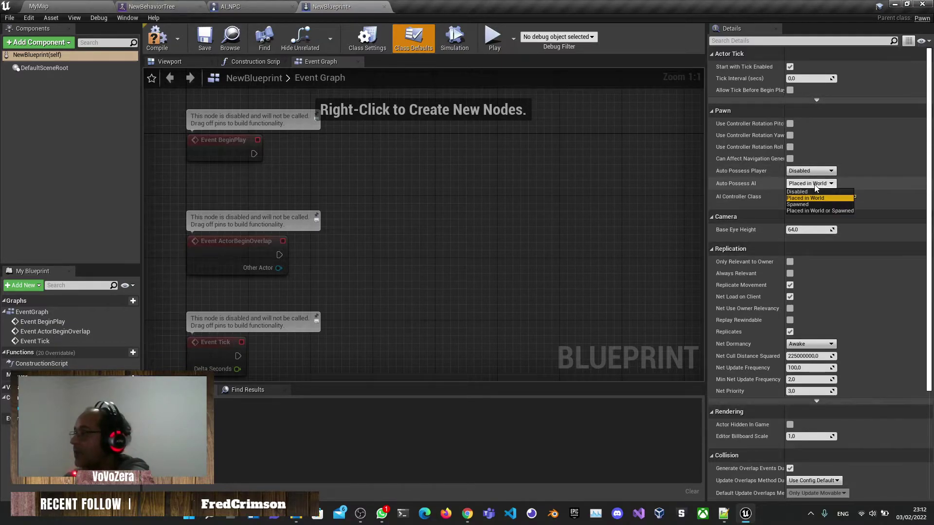
{"action": "scroll", "coordinate": [907, 322], "scroll_direction": "down", "scroll_amount": 4}
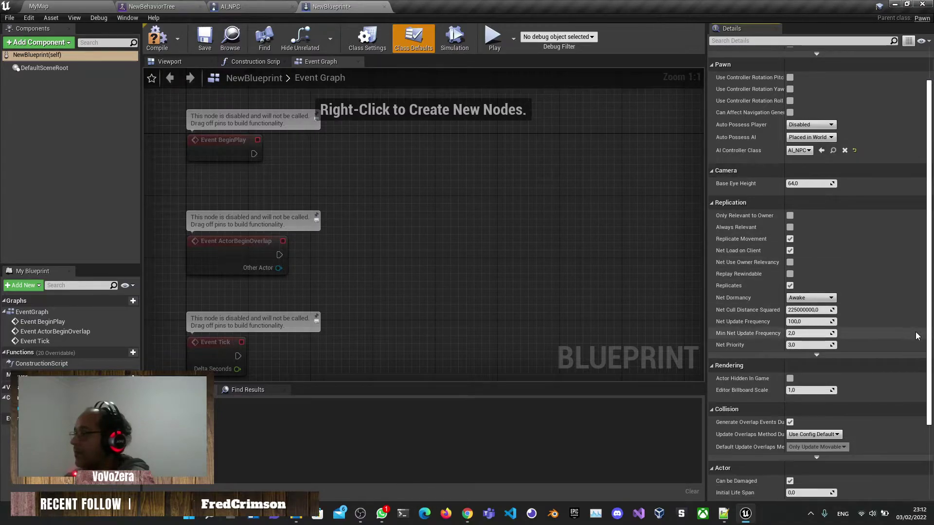
- Review the advanced collision and tick settings, then save and compile NewBlueprint
{"action": "left_click", "coordinate": [817, 364]}
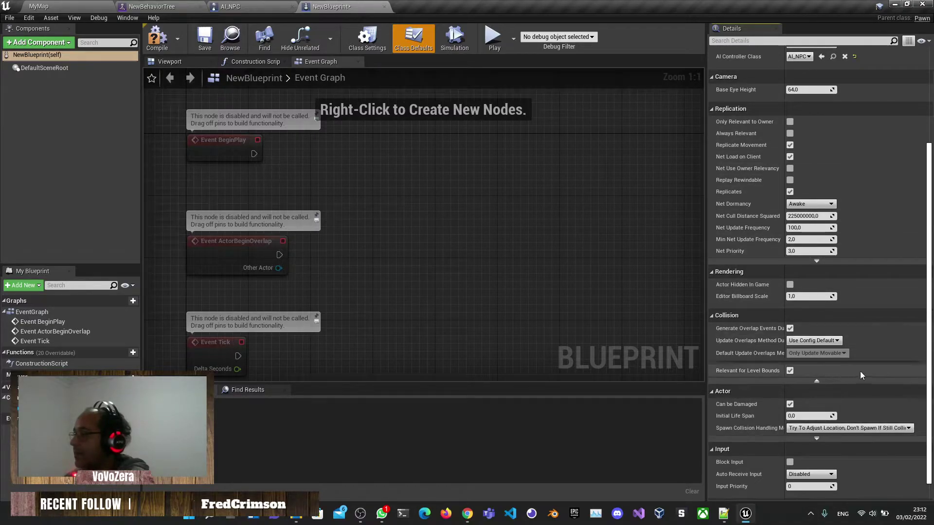
{"action": "scroll", "coordinate": [893, 358], "scroll_direction": "up", "scroll_amount": 5}
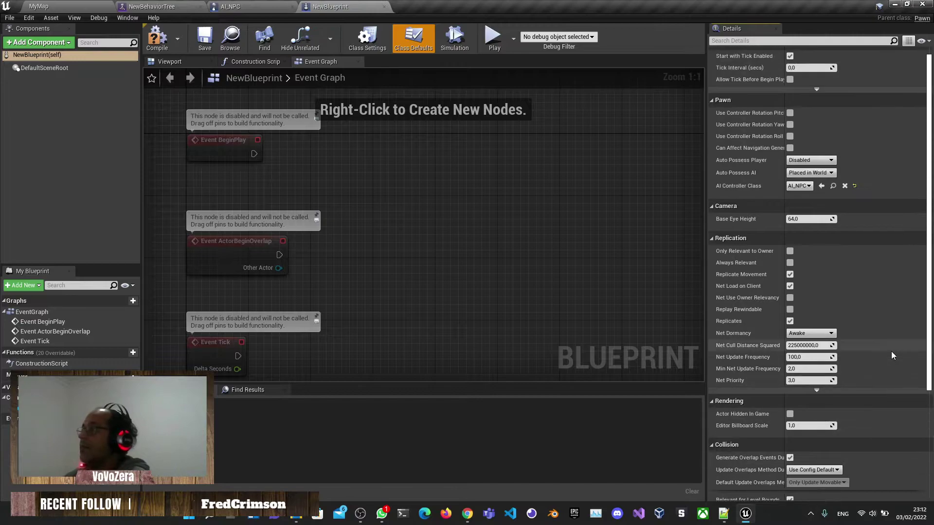
{"action": "key", "text": "ctrl+s"}
{"action": "left_click", "coordinate": [818, 100]}
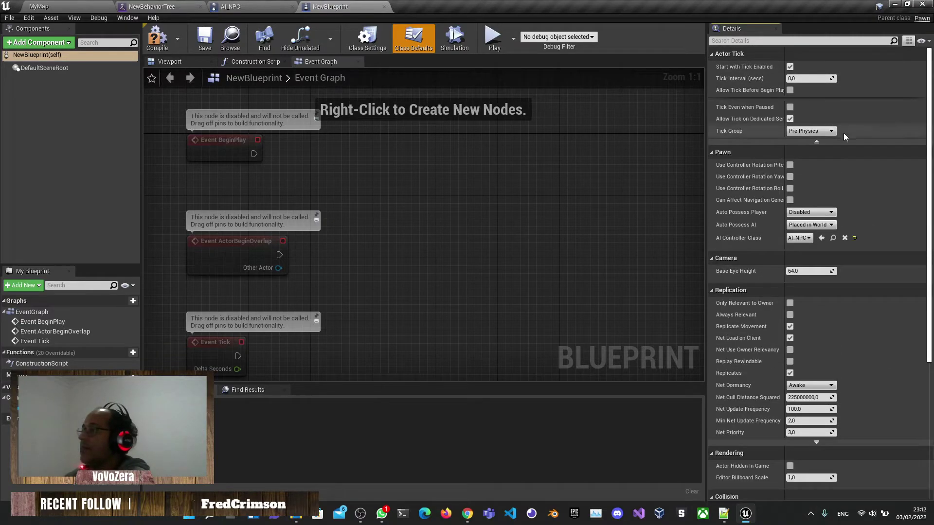
{"action": "left_click", "coordinate": [165, 46]}
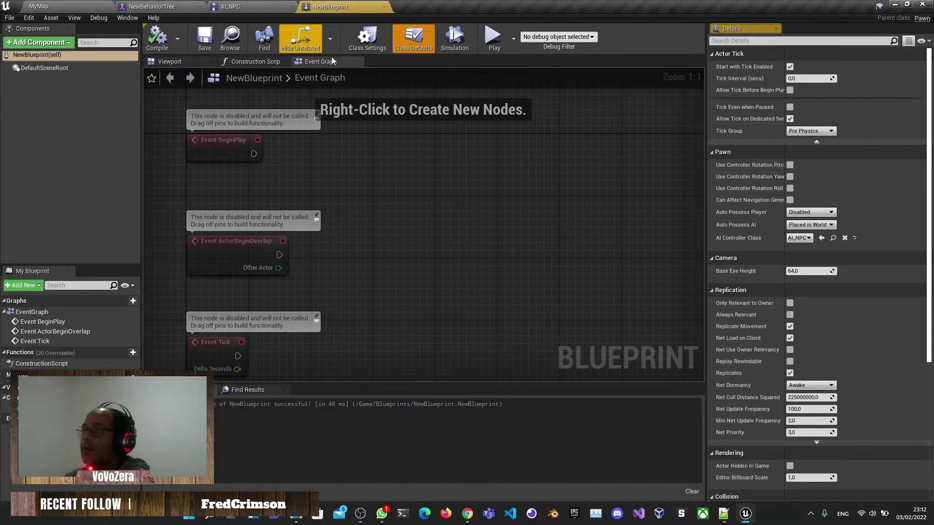
{"action": "left_click", "coordinate": [368, 39]}
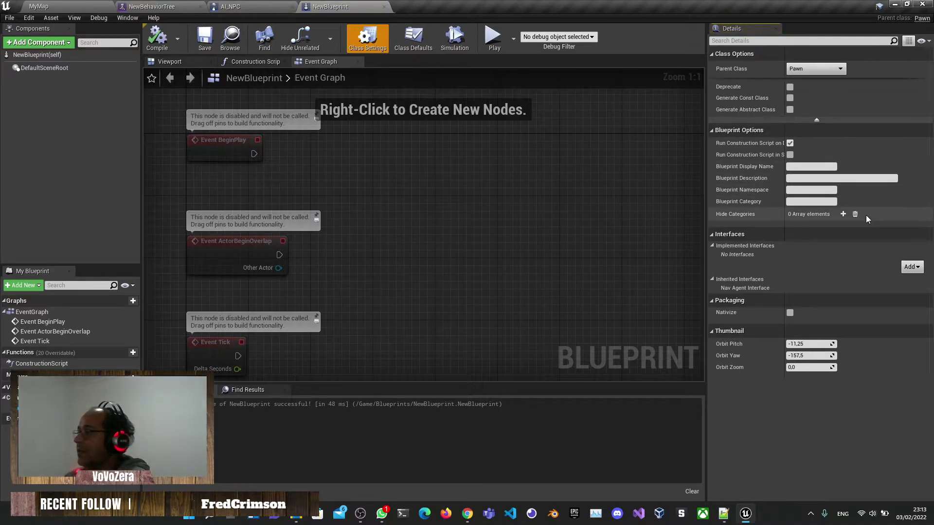
- Close NewBlueprint and review AI_NPC's navigation filter and transform options
{"action": "left_click", "coordinate": [384, 7]}
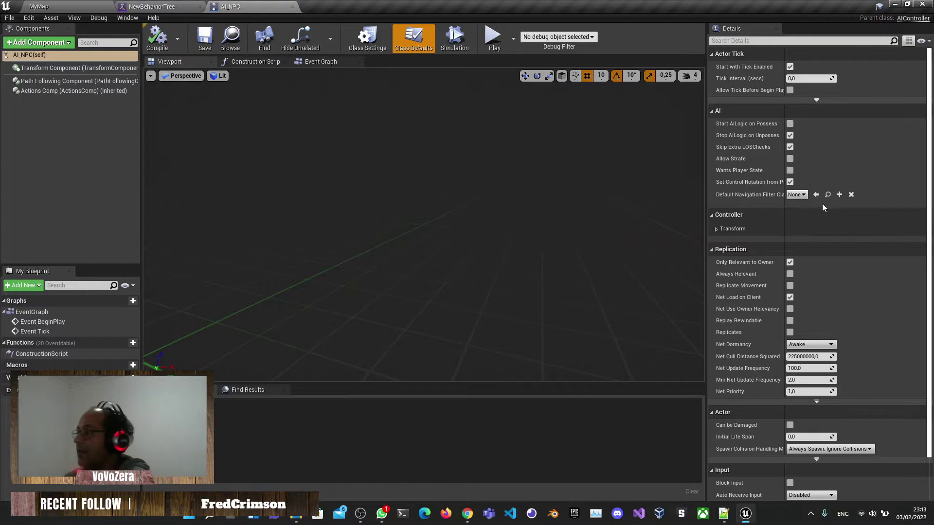
{"action": "left_click", "coordinate": [797, 195]}
{"action": "left_click", "coordinate": [797, 196]}
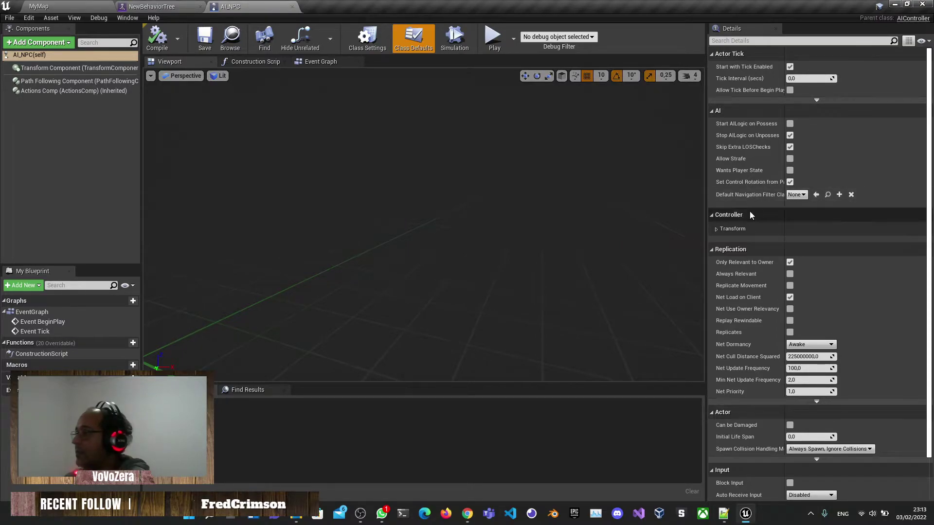
{"action": "left_click", "coordinate": [716, 229]}
{"action": "scroll", "coordinate": [836, 241], "scroll_direction": "down", "scroll_amount": 1}
{"action": "scroll", "coordinate": [847, 256], "scroll_direction": "down", "scroll_amount": 1}
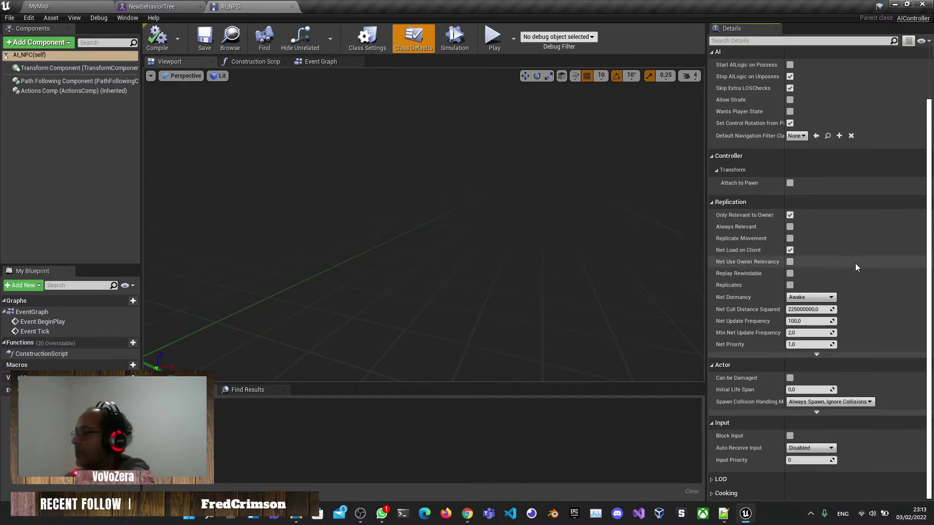
- Add an AIPerceptionStimuliSource component to AI_NPC and inspect its properties
{"action": "left_click", "coordinate": [39, 42]}
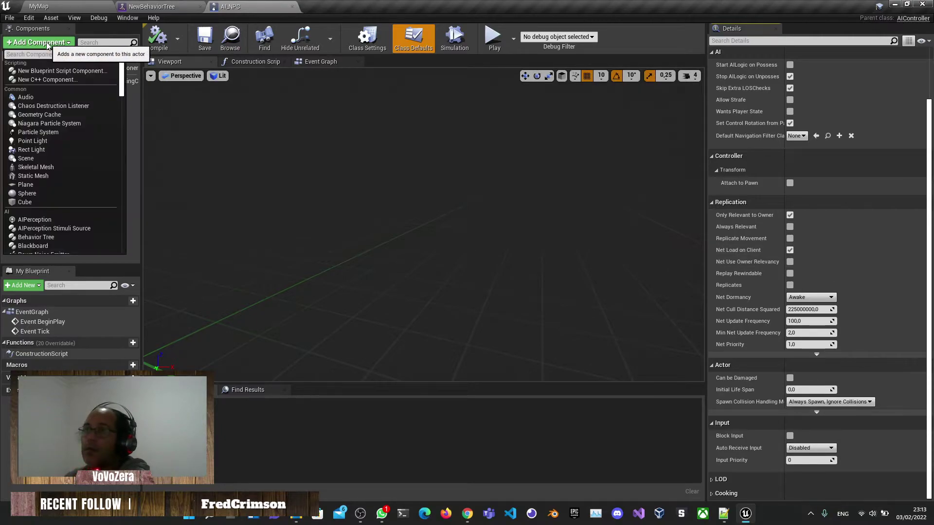
{"action": "left_click", "coordinate": [254, 15]}
{"action": "left_click", "coordinate": [38, 42]}
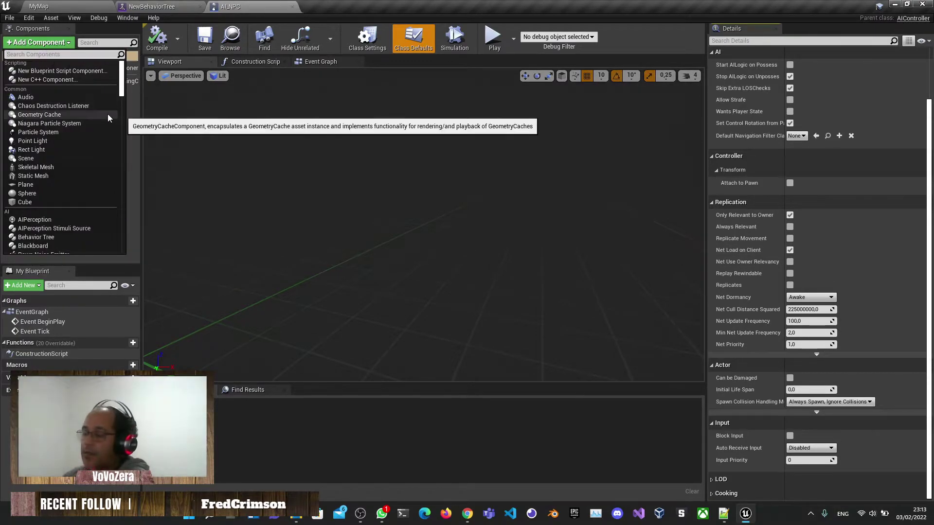
{"action": "type", "text": "AI"}
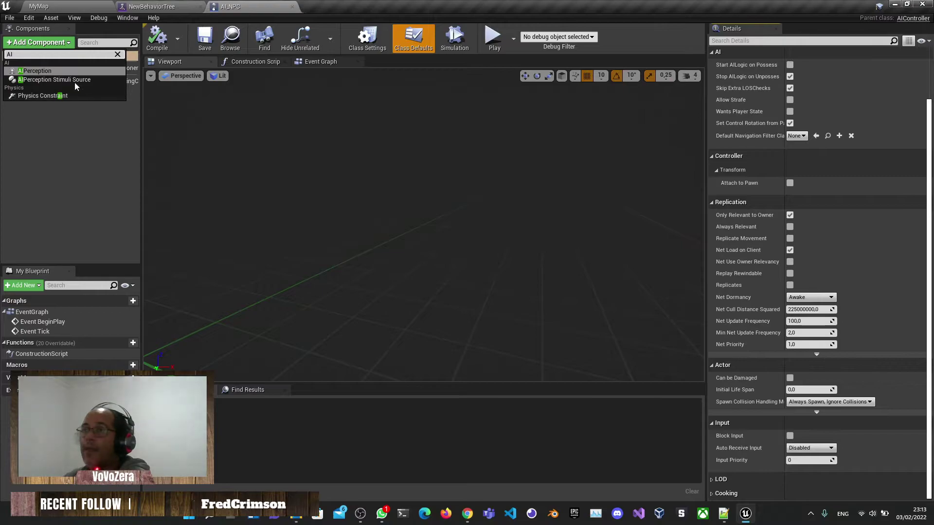
{"action": "left_click", "coordinate": [42, 79]}
{"action": "left_click", "coordinate": [61, 115]}
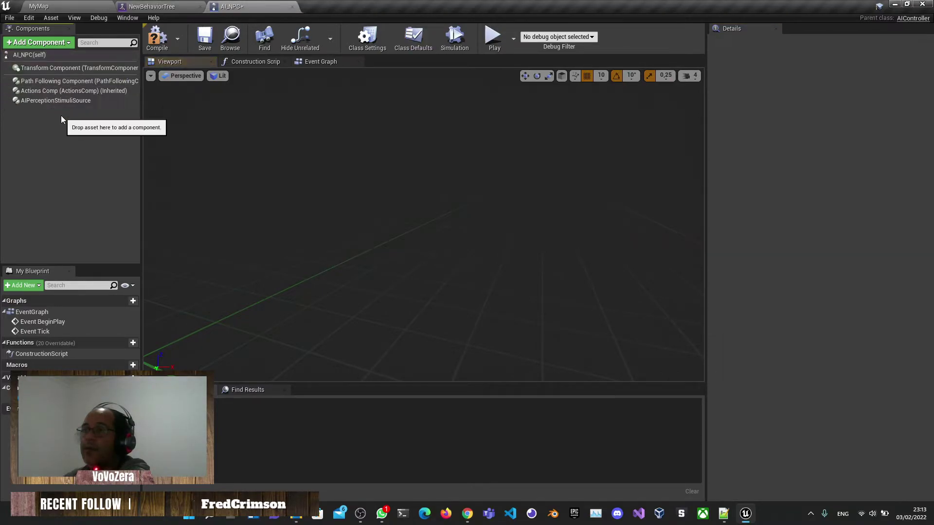
{"action": "left_click", "coordinate": [56, 100]}
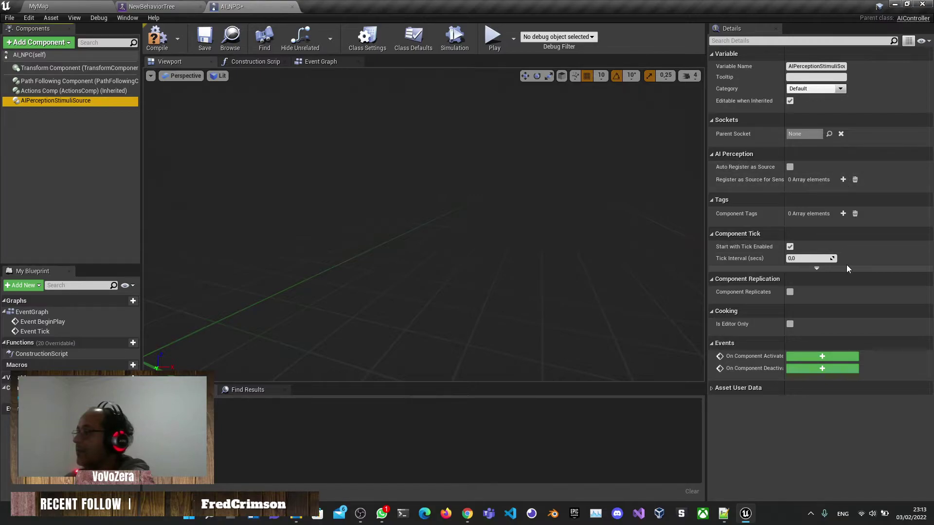
{"action": "left_click", "coordinate": [57, 100]}
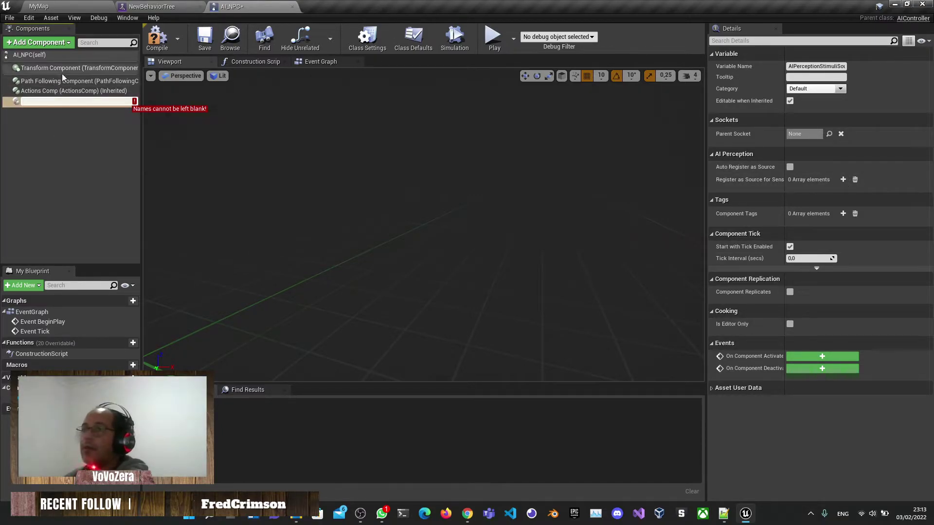
{"action": "left_click", "coordinate": [60, 107]}
- Add an AIPerception component to AI_NPC and compile the controller
{"action": "left_click", "coordinate": [66, 44]}
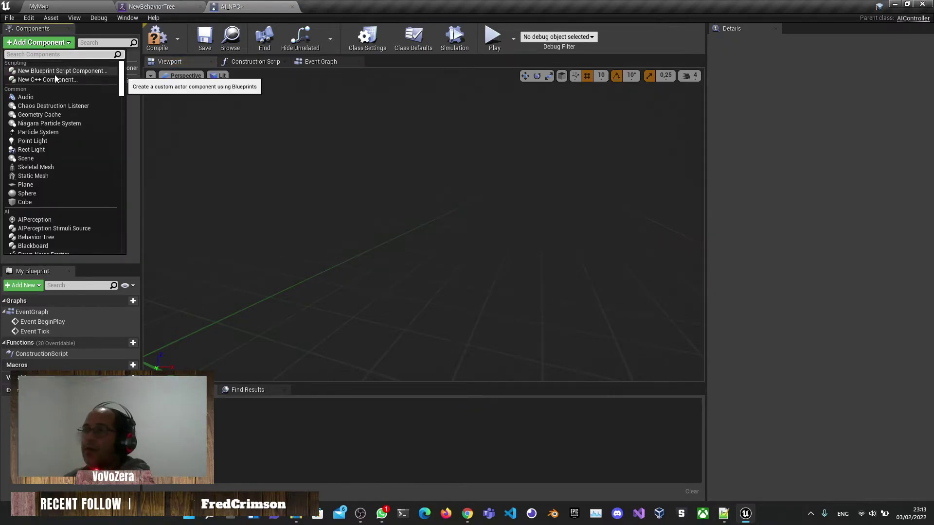
{"action": "type", "text": "AI"}
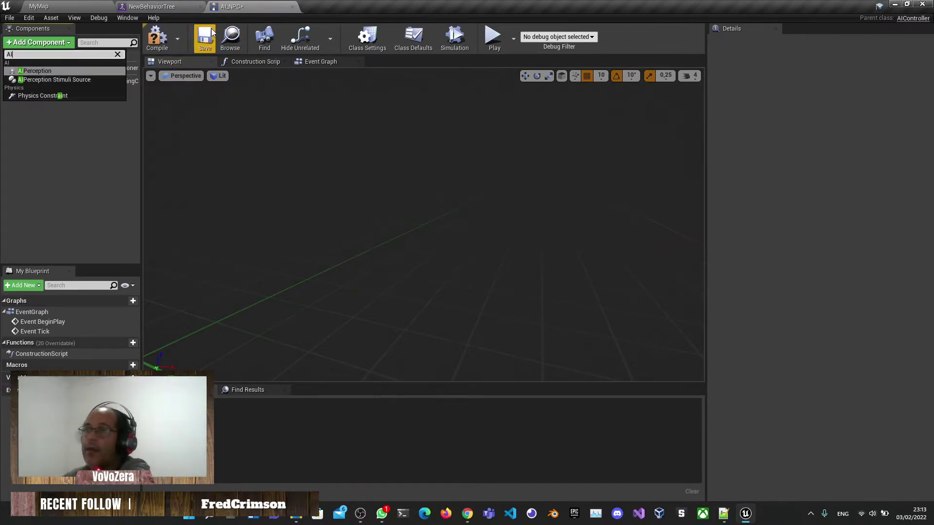
{"action": "left_click", "coordinate": [48, 70]}
{"action": "left_click", "coordinate": [47, 101]}
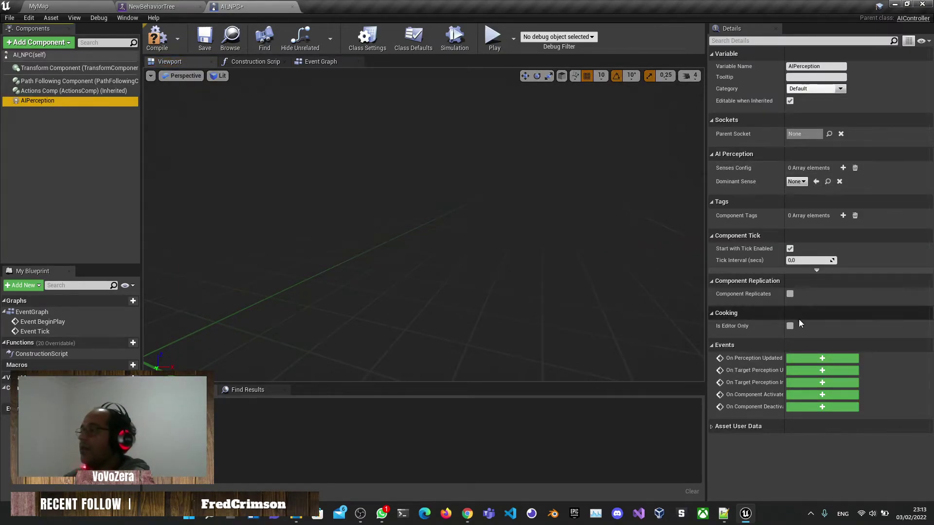
{"action": "left_click", "coordinate": [157, 49]}
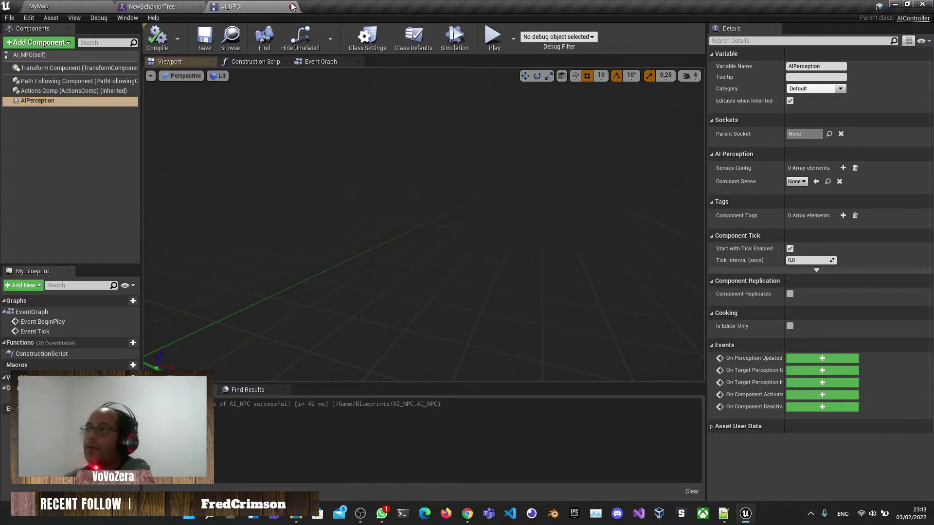
- Compile and close AI_NPC, pan the behavior tree graph, and return to the MyMap level
{"action": "left_click", "coordinate": [292, 6]}
{"action": "mouse_move", "coordinate": [483, 201]}
{"action": "right_mouse_down"}
{"action": "mouse_move", "coordinate": [488, 182]}
{"action": "mouse_move", "coordinate": [502, 200]}
{"action": "right_mouse_up"}
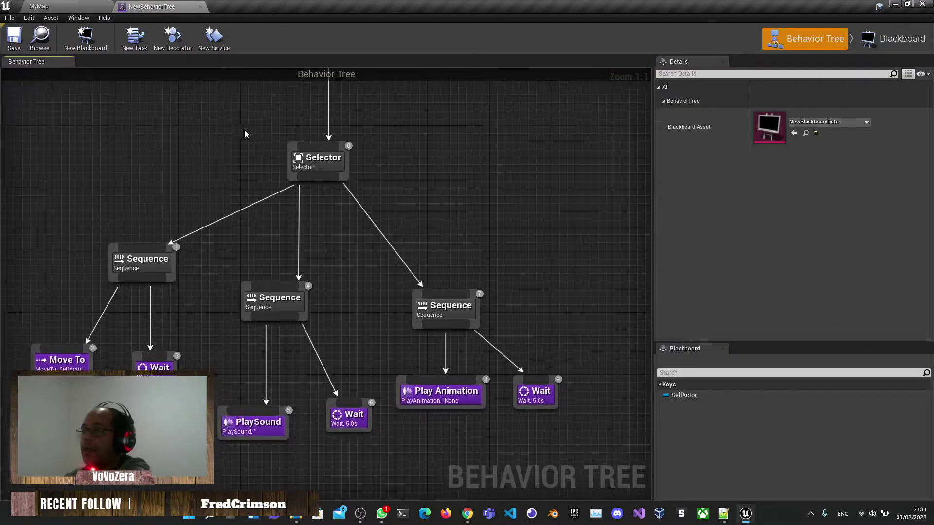
{"action": "right_click_drag", "start_coordinate": [332, 127], "coordinate": [320, 119]}
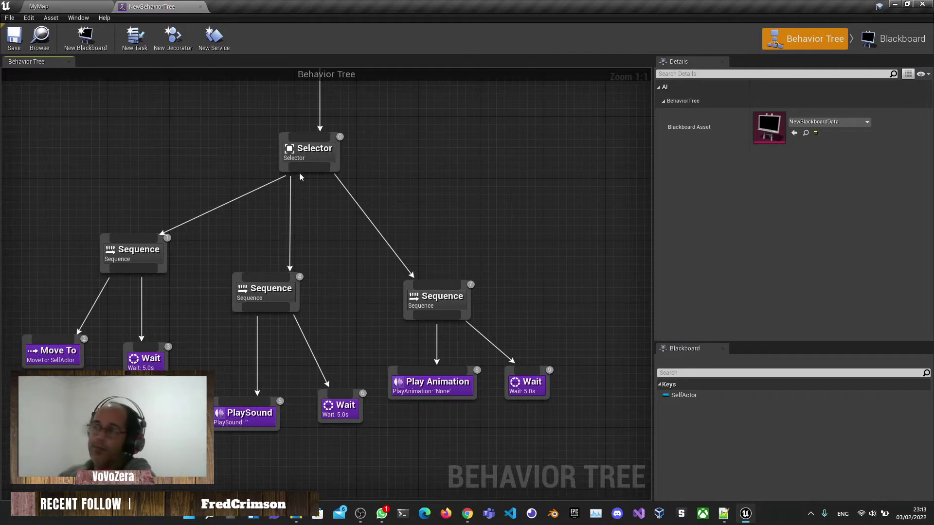
{"action": "right_click_drag", "start_coordinate": [454, 173], "coordinate": [469, 151]}
{"action": "scroll", "coordinate": [482, 167], "scroll_direction": "down", "scroll_amount": 1}
{"action": "scroll", "coordinate": [460, 166], "scroll_direction": "up", "scroll_amount": 1}
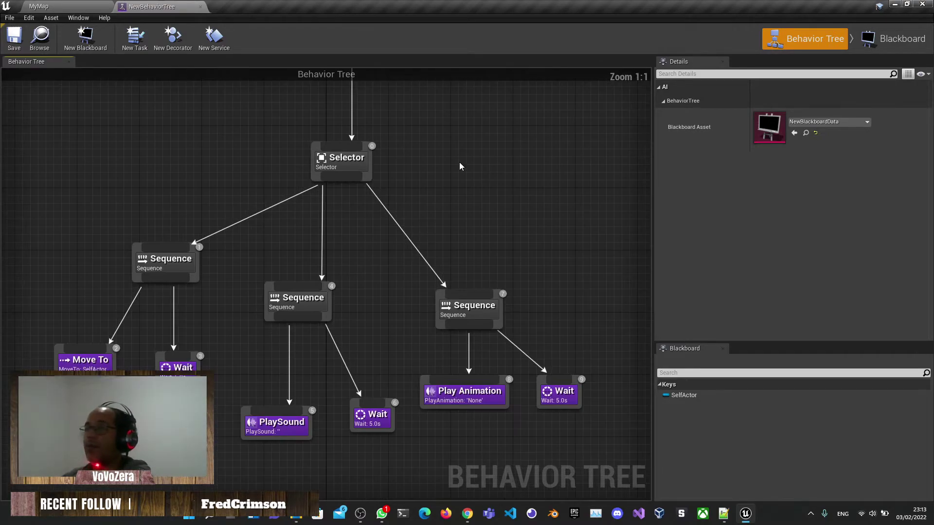
{"action": "left_click", "coordinate": [57, 4]}
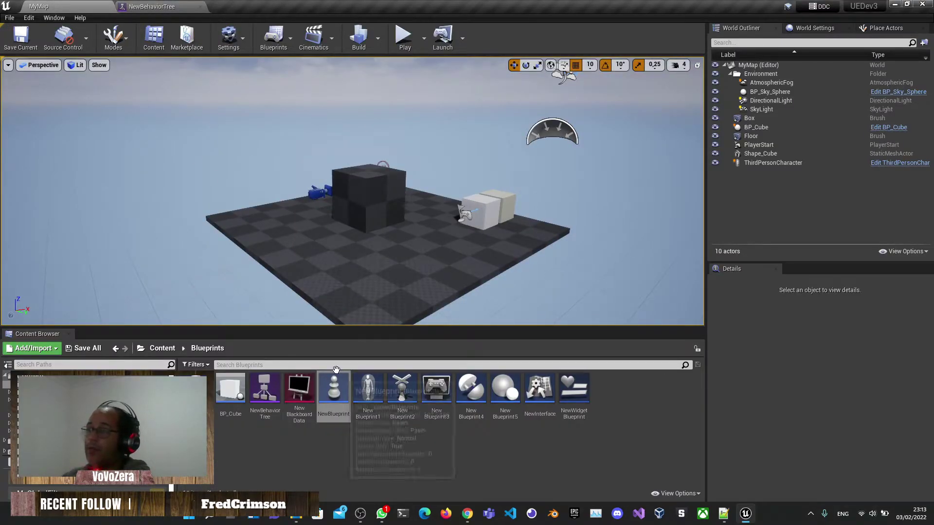
{"action": "left_click", "coordinate": [573, 440]}
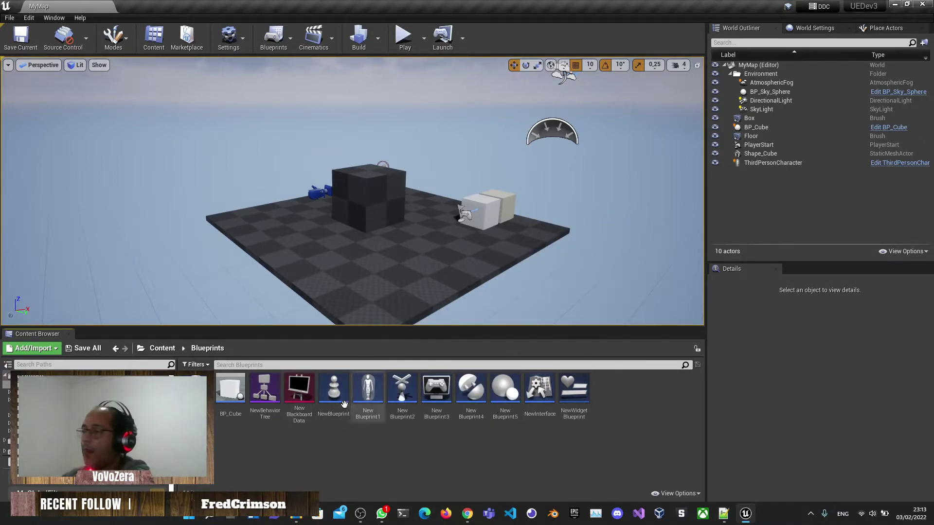
- Open MyMap's Level Blueprint and add an AI MoveTo node
{"action": "left_click", "coordinate": [271, 41]}
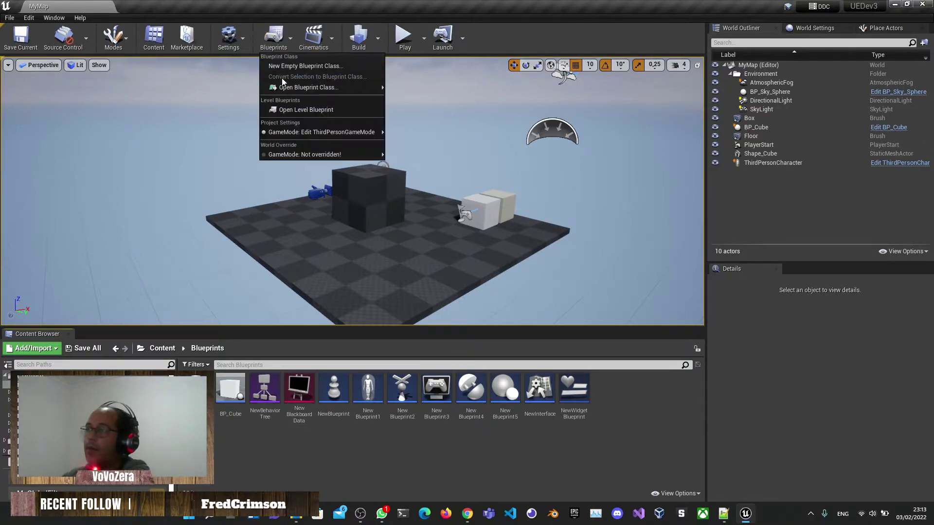
{"action": "left_click", "coordinate": [298, 110]}
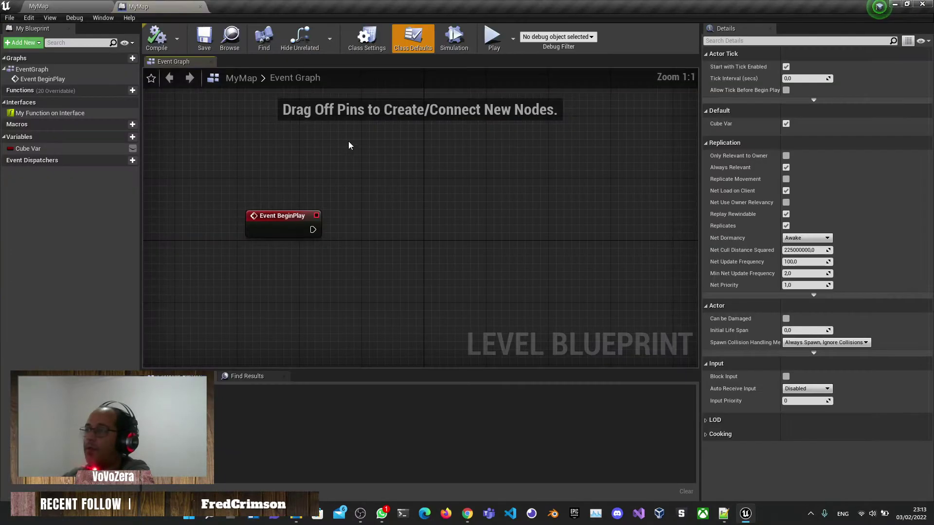
{"action": "right_click", "coordinate": [349, 214]}
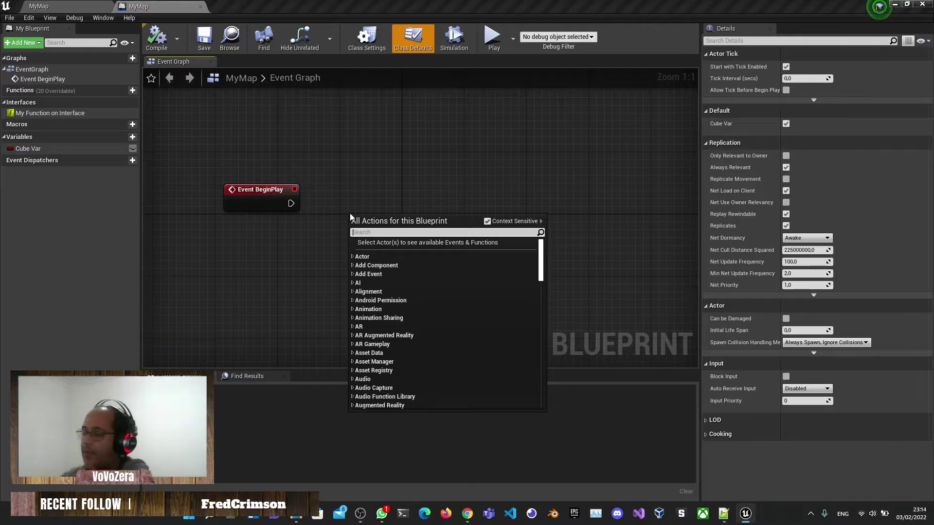
{"action": "type", "text": "MoveTo"}
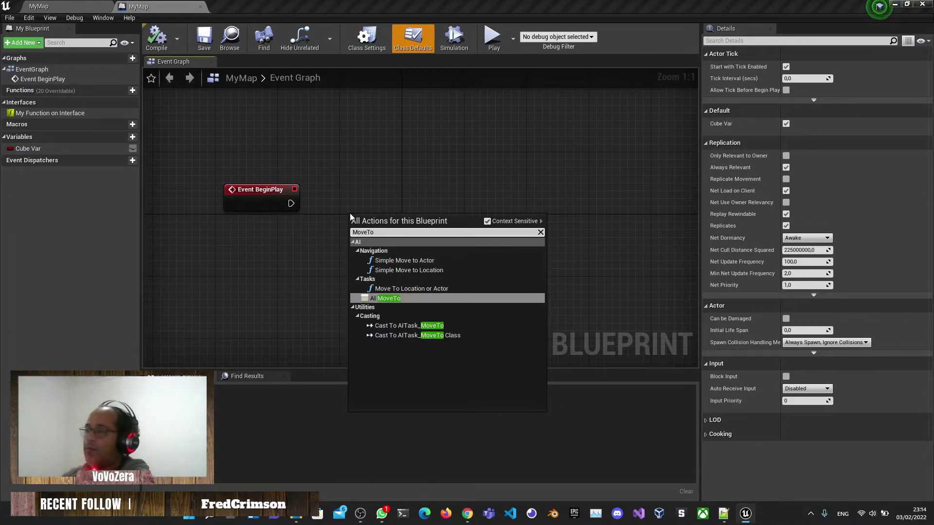
{"action": "key", "text": "Return"}
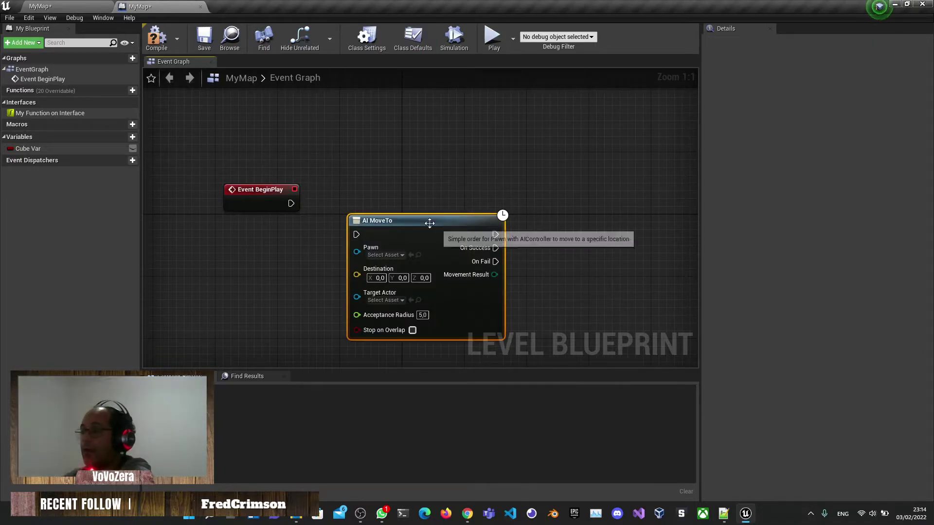
{"action": "left_click_drag", "start_coordinate": [428, 221], "coordinate": [529, 144]}
- Browse the asset choices for the AI MoveTo node's Pawn input
{"action": "left_click", "coordinate": [489, 178]}
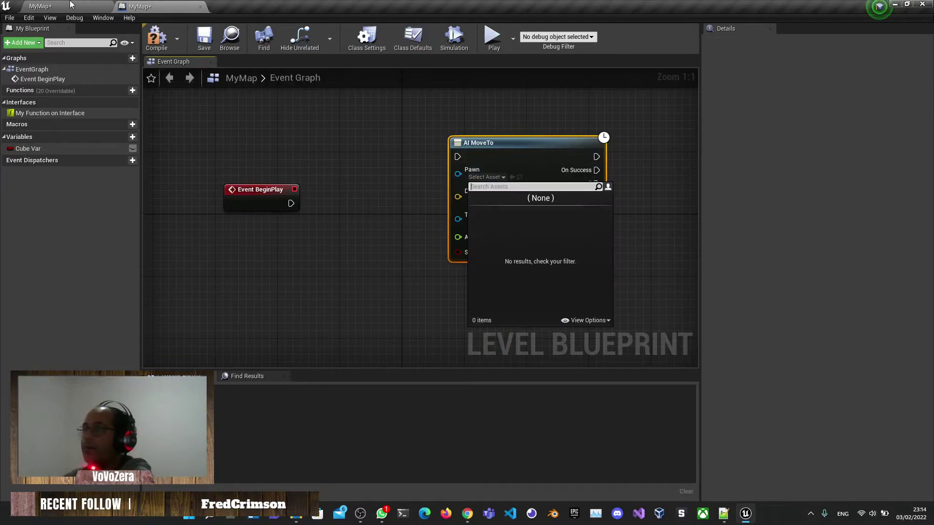
{"action": "left_click", "coordinate": [49, 6]}
{"action": "left_click", "coordinate": [163, 5]}
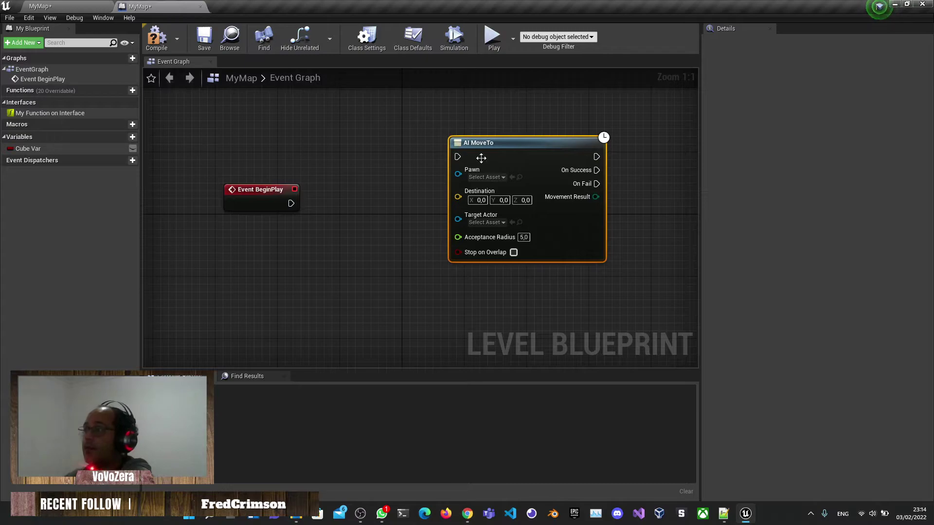
{"action": "left_click", "coordinate": [485, 178]}
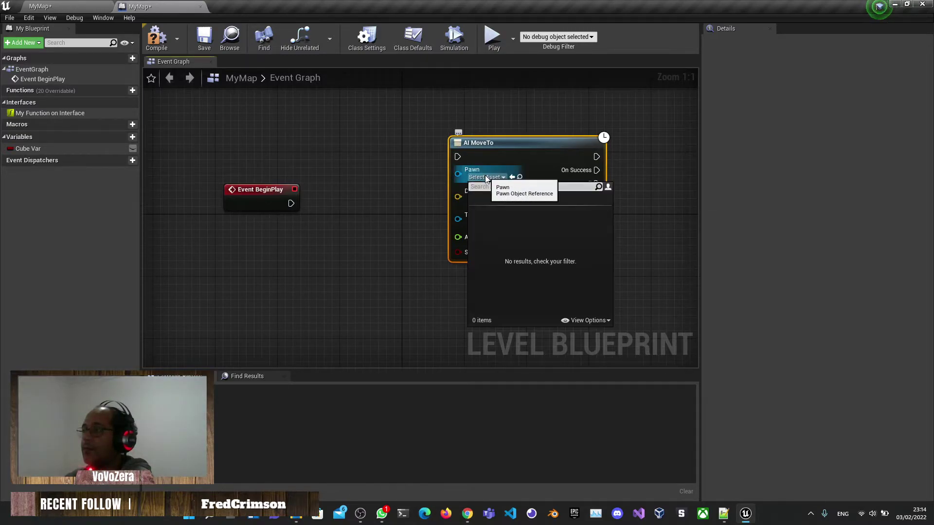
{"action": "left_click", "coordinate": [458, 175]}
{"action": "left_click", "coordinate": [493, 178]}
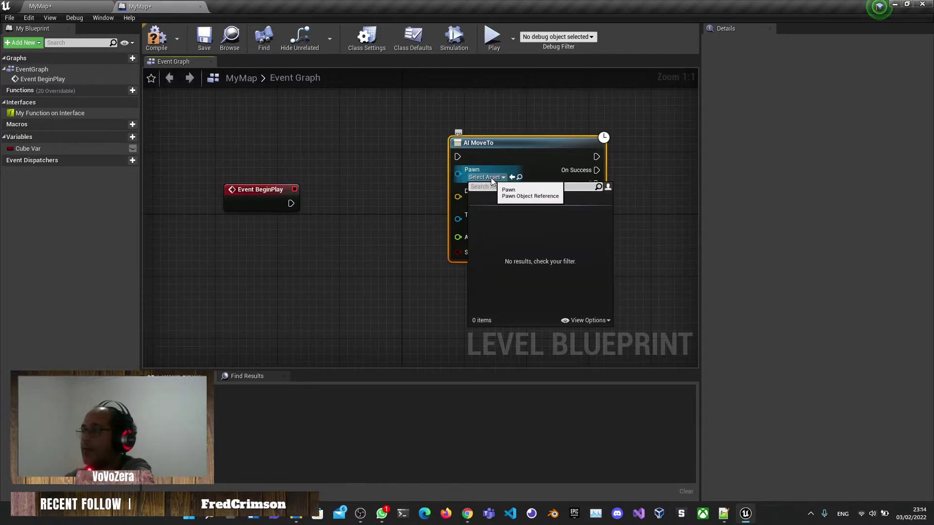
{"action": "left_click", "coordinate": [492, 180]}
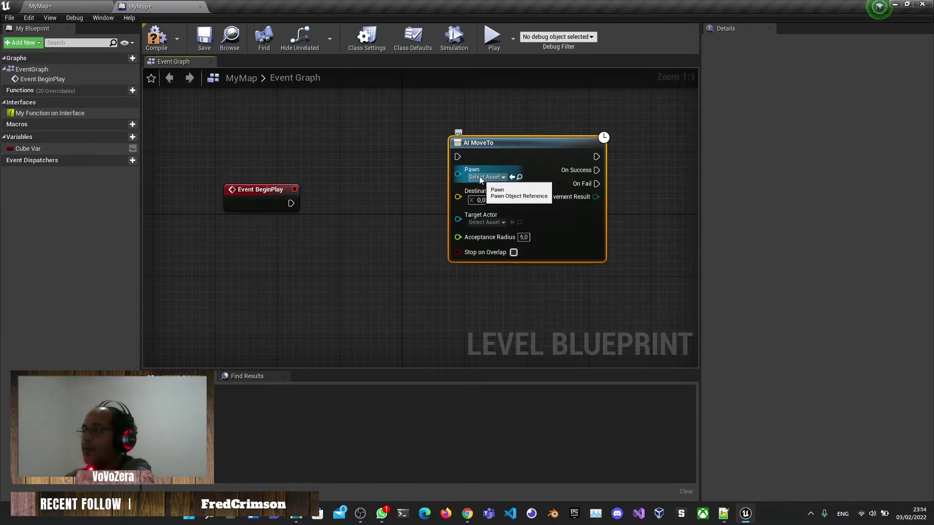
{"action": "left_click", "coordinate": [57, 5]}
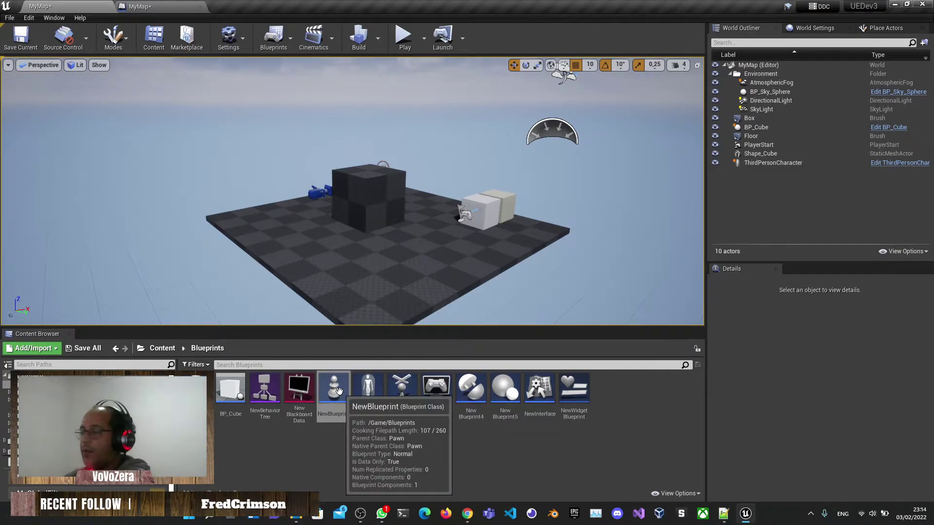
{"action": "left_click", "coordinate": [175, 6]}
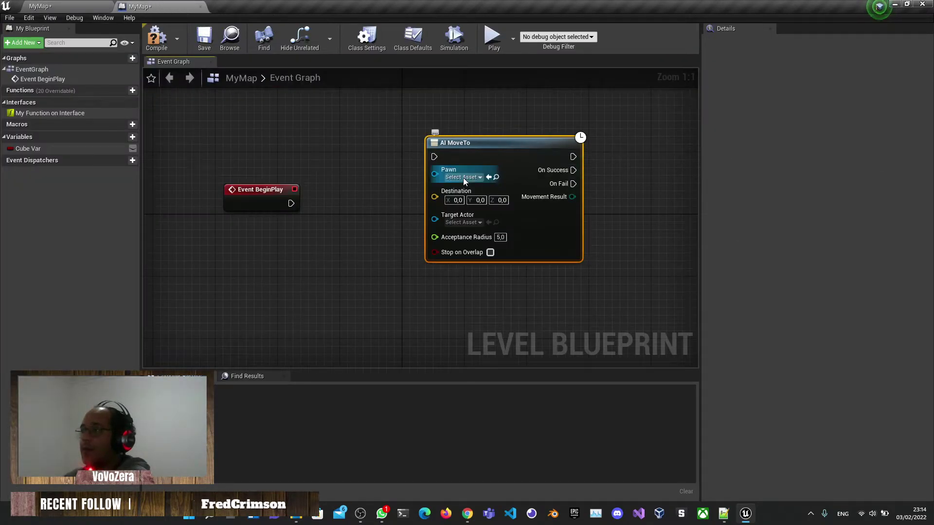
- Check the Target Actor choices, then remove the AI MoveTo node from the Level Blueprint
{"action": "left_click", "coordinate": [475, 223]}
{"action": "left_click", "coordinate": [530, 145]}
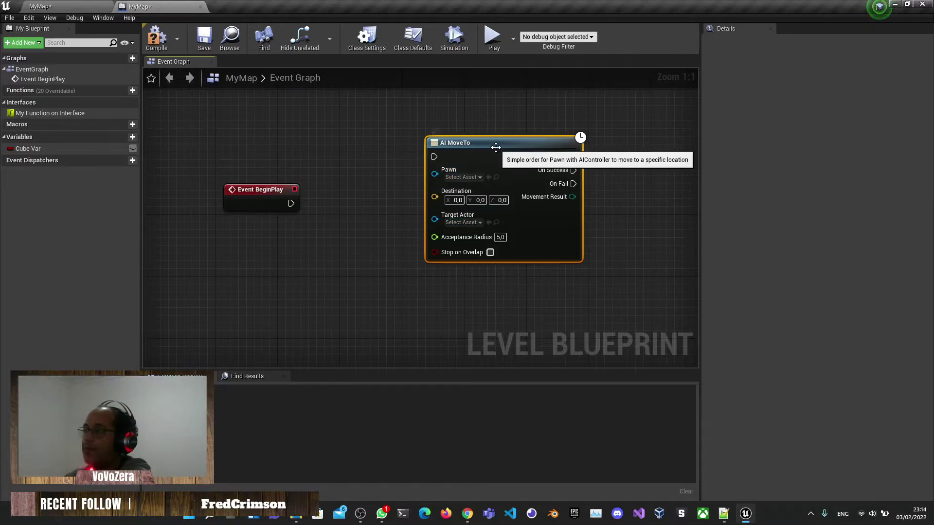
{"action": "key", "text": "Delete"}
{"action": "left_click", "coordinate": [39, 6]}
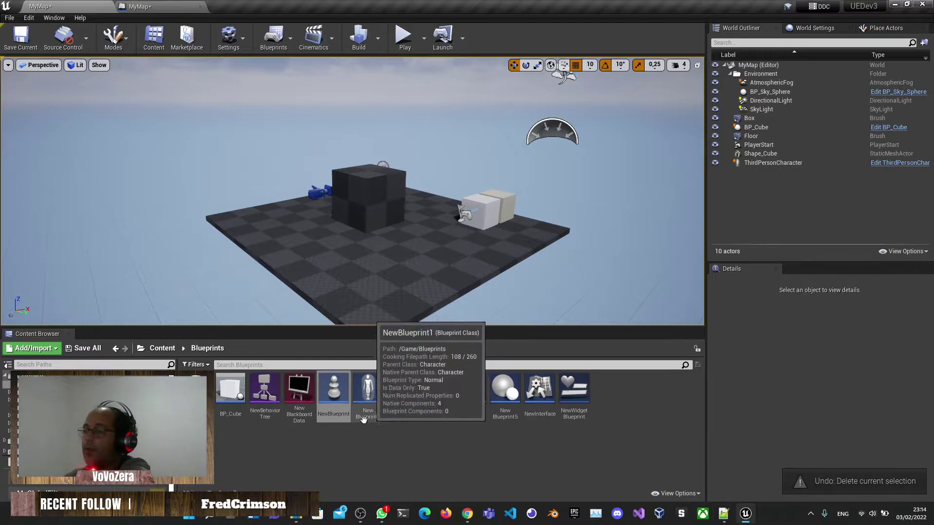
- Place AI MoveTo in NewBlueprint with a Self node on Pawn, wired from Event BeginPlay
{"action": "double_click", "coordinate": [335, 400]}
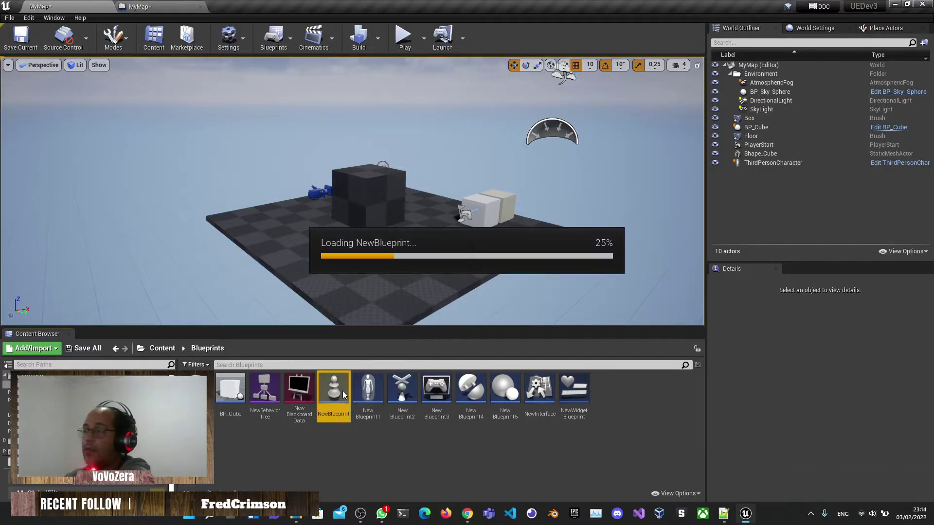
{"action": "key", "text": "ctrl+z"}
{"action": "left_click_drag", "start_coordinate": [422, 245], "coordinate": [366, 259]}
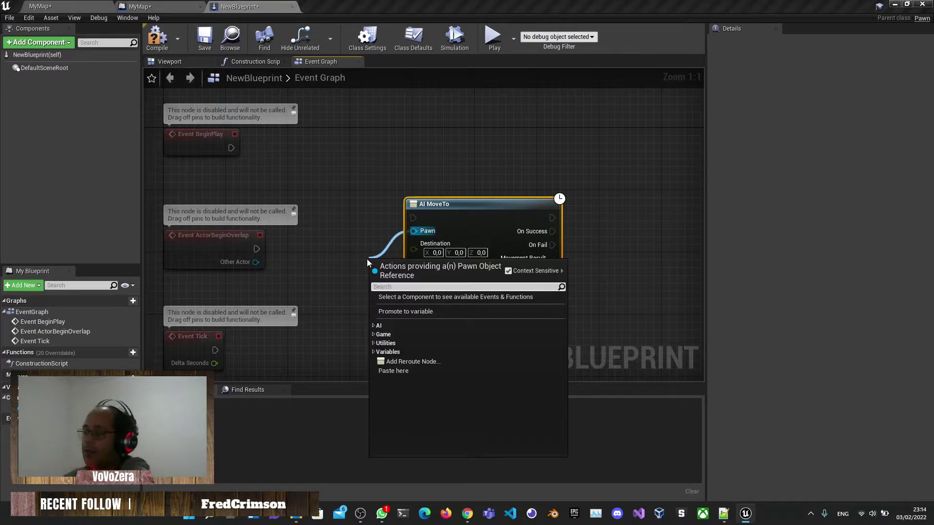
{"action": "type", "text": "self"}
{"action": "key", "text": "Return"}
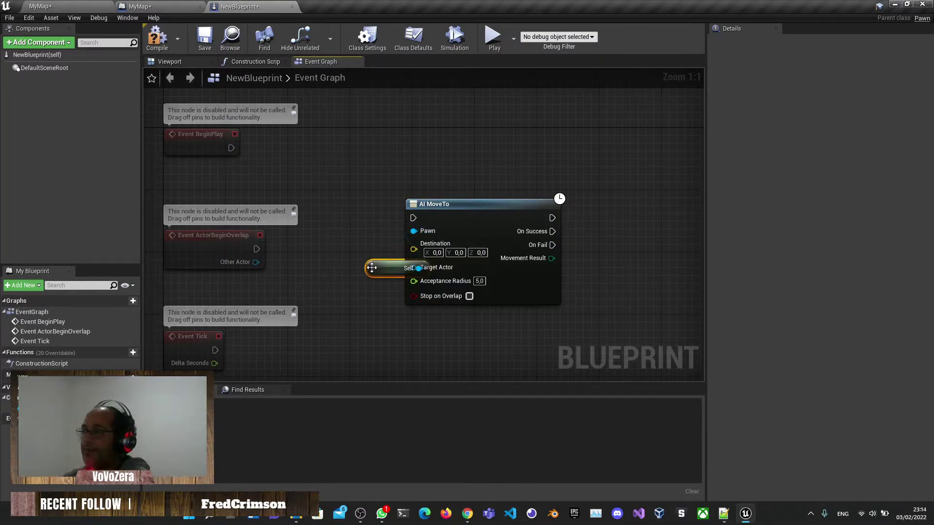
{"action": "left_click_drag", "start_coordinate": [371, 267], "coordinate": [317, 237]}
{"action": "left_click_drag", "start_coordinate": [413, 217], "coordinate": [231, 148]}
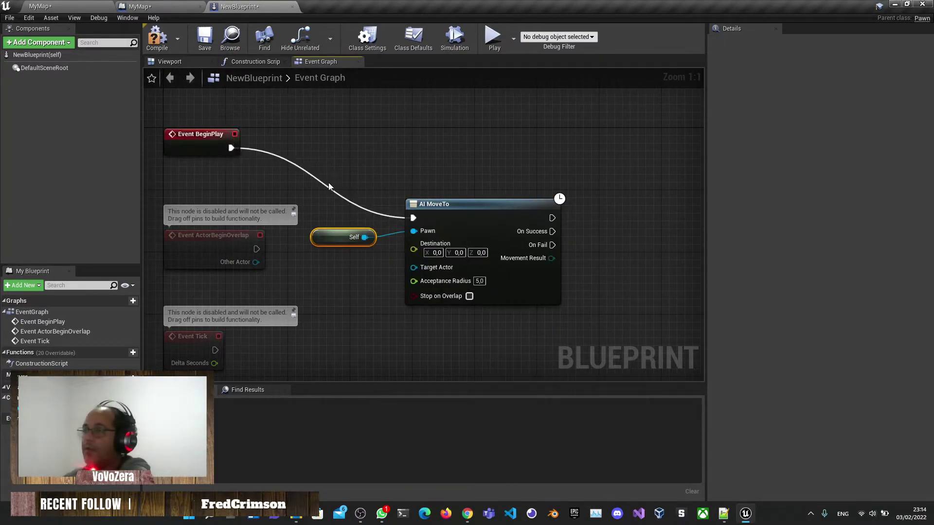
{"action": "left_click_drag", "start_coordinate": [479, 209], "coordinate": [463, 139]}
{"action": "left_click_drag", "start_coordinate": [333, 237], "coordinate": [302, 190]}
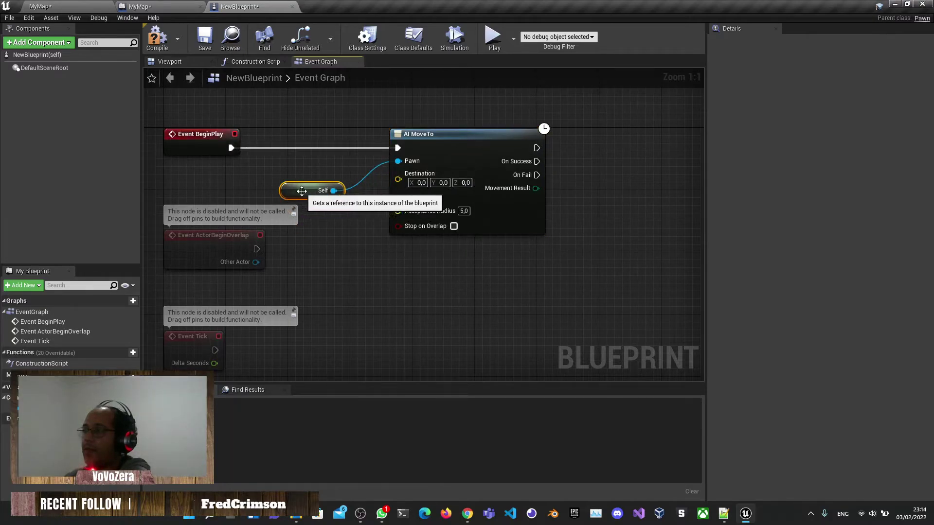
- Rearrange, then select and delete the AI MoveTo and Self nodes
{"action": "key", "text": "ctrl+Tab"}
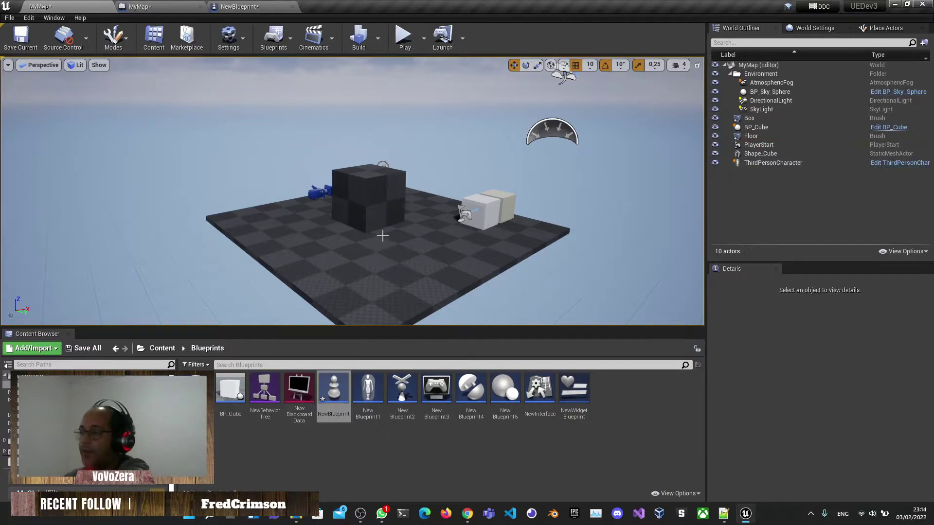
{"action": "left_click", "coordinate": [253, 6]}
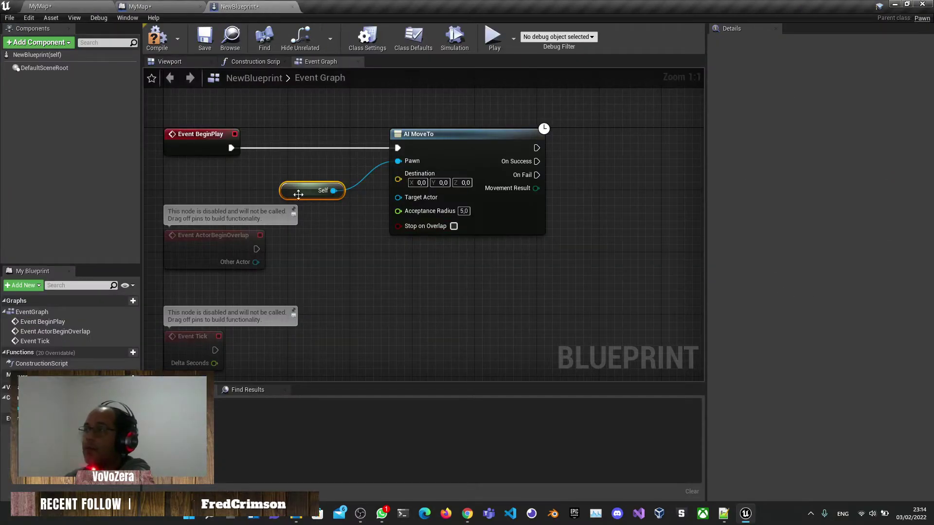
{"action": "left_click_drag", "start_coordinate": [476, 168], "coordinate": [469, 168]}
{"action": "left_click_drag", "start_coordinate": [314, 192], "coordinate": [299, 184]}
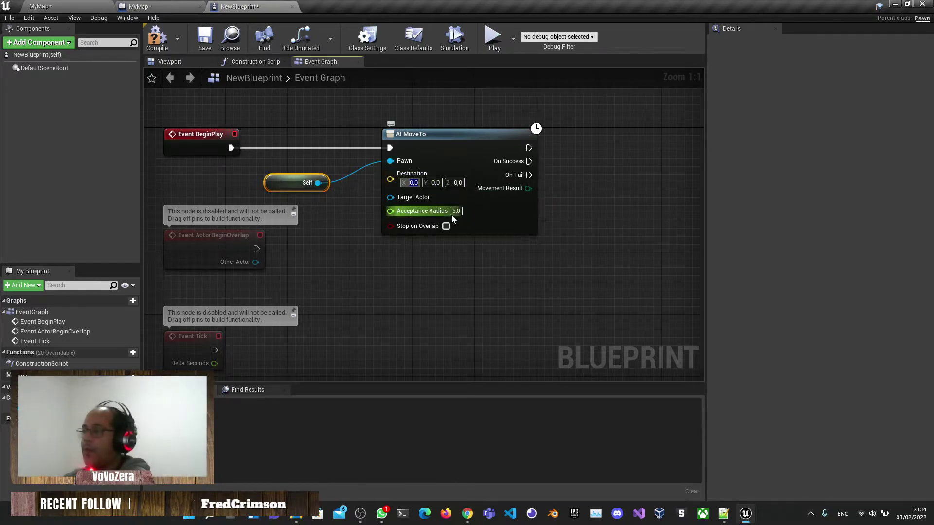
{"action": "left_click_drag", "start_coordinate": [521, 96], "coordinate": [602, 159]}
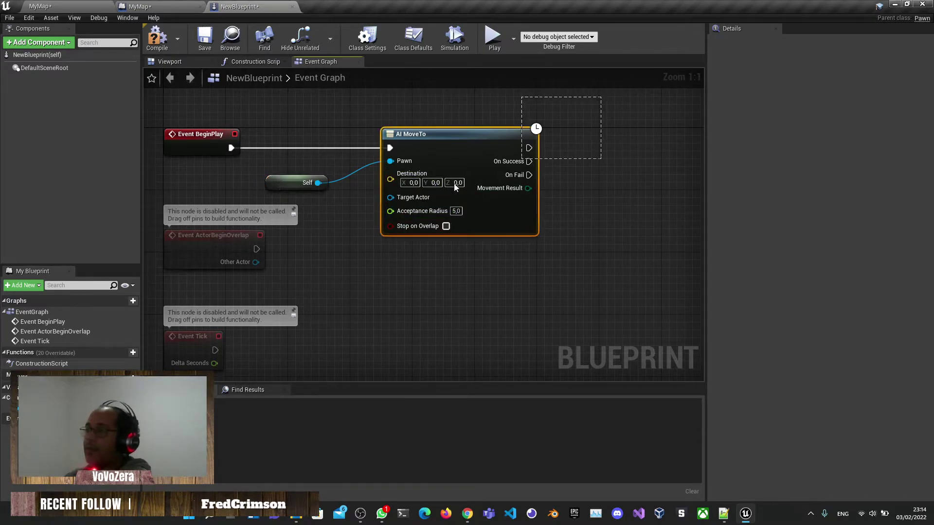
{"action": "left_click_drag", "start_coordinate": [311, 237], "coordinate": [305, 220]}
{"action": "key", "text": "Delete"}
{"action": "left_click", "coordinate": [39, 6]}
- Select the NewBlackboardData asset and close the duplicate MyMap tab
{"action": "left_click", "coordinate": [138, 6]}
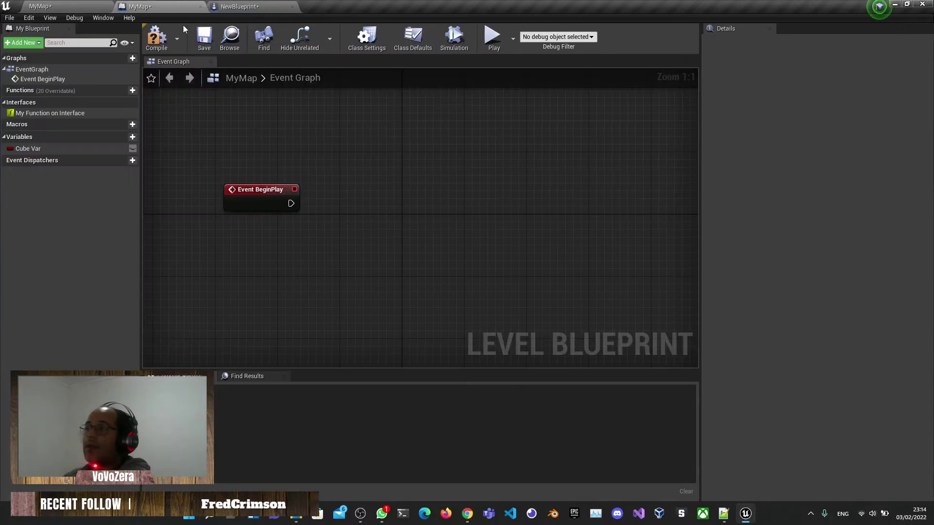
{"action": "left_click", "coordinate": [38, 6]}
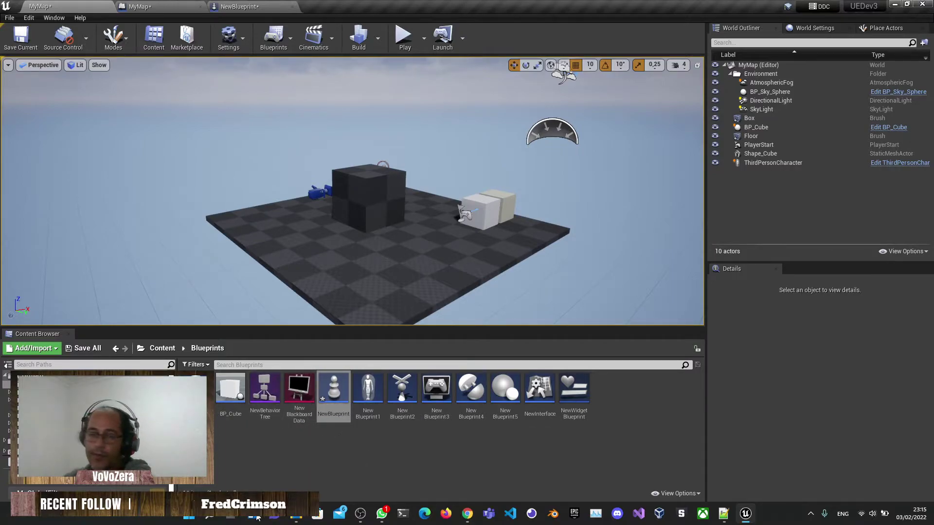
{"action": "left_click", "coordinate": [301, 399]}
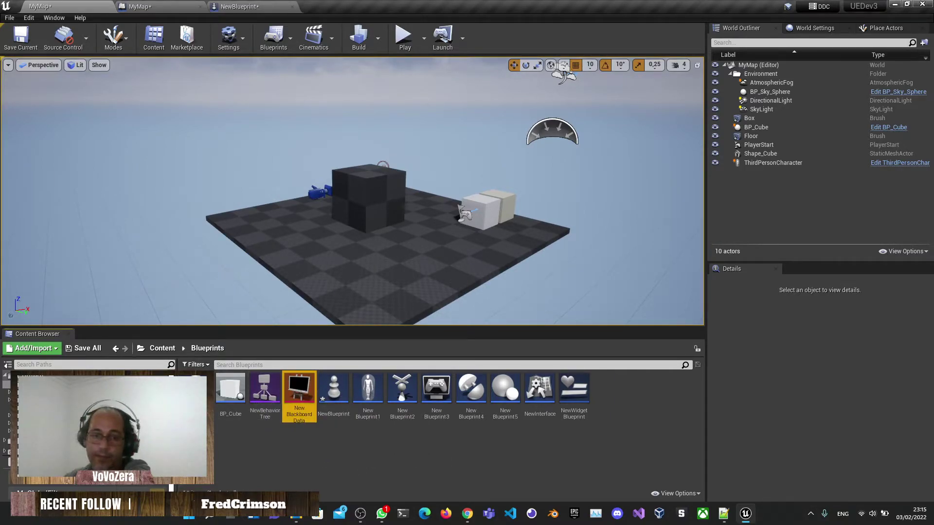
{"action": "left_click", "coordinate": [201, 6]}
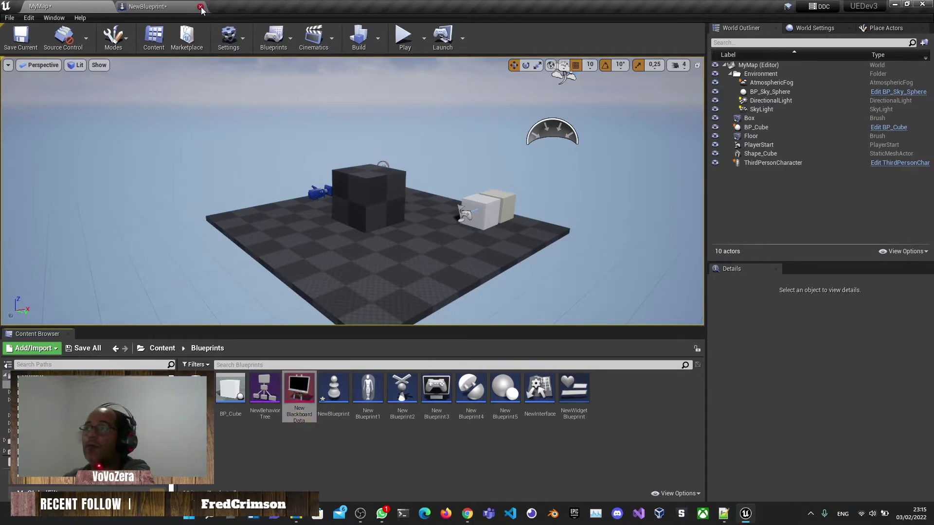
- Start a new FX Niagara System from selected emitters in the Content Browser
{"action": "right_click", "coordinate": [349, 454]}
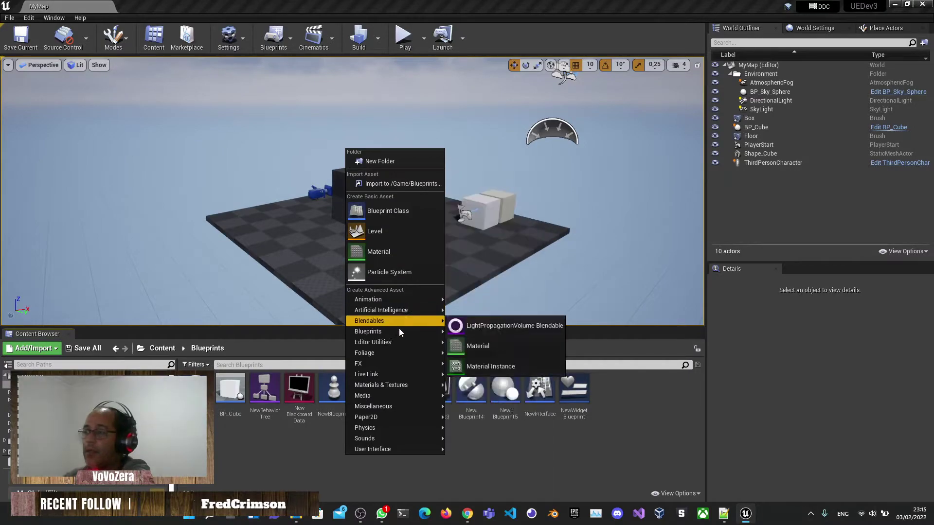
{"action": "mouse_move", "coordinate": [383, 407]}
{"action": "mouse_move", "coordinate": [374, 438]}
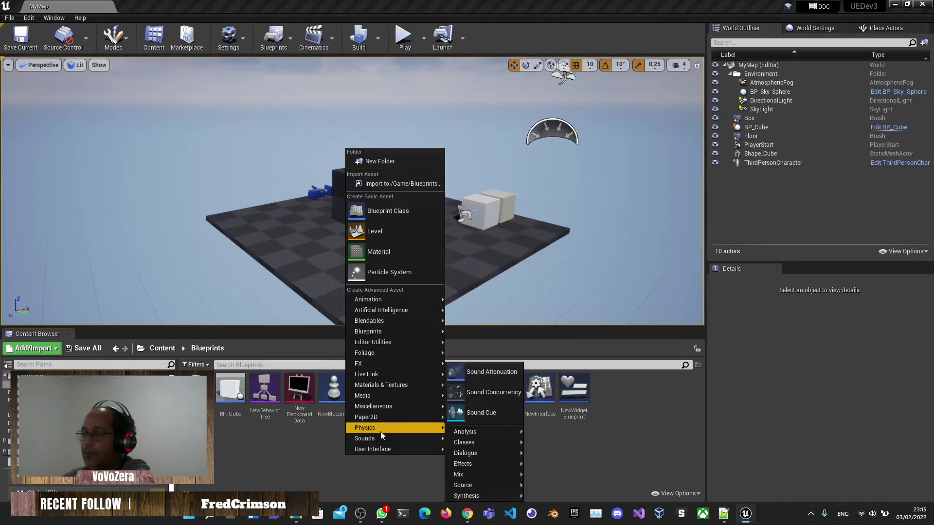
{"action": "mouse_move", "coordinate": [382, 325]}
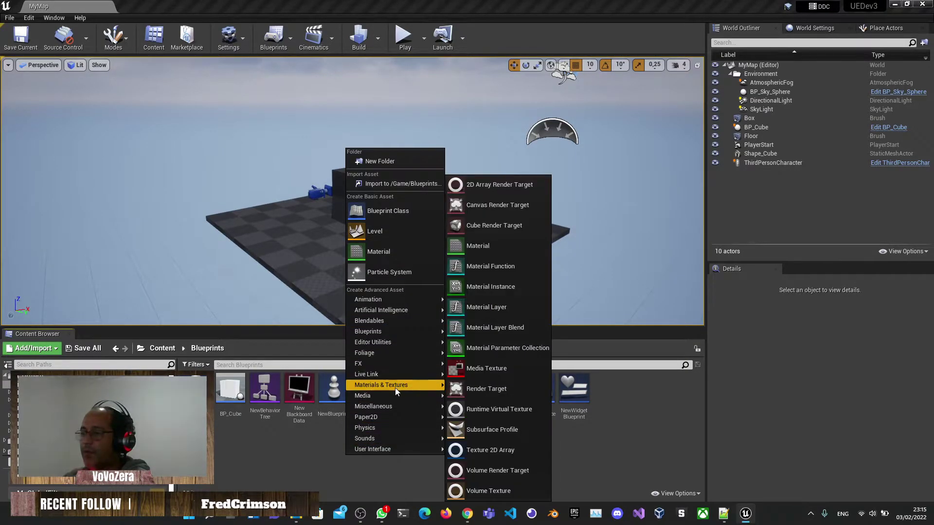
{"action": "mouse_move", "coordinate": [385, 361]}
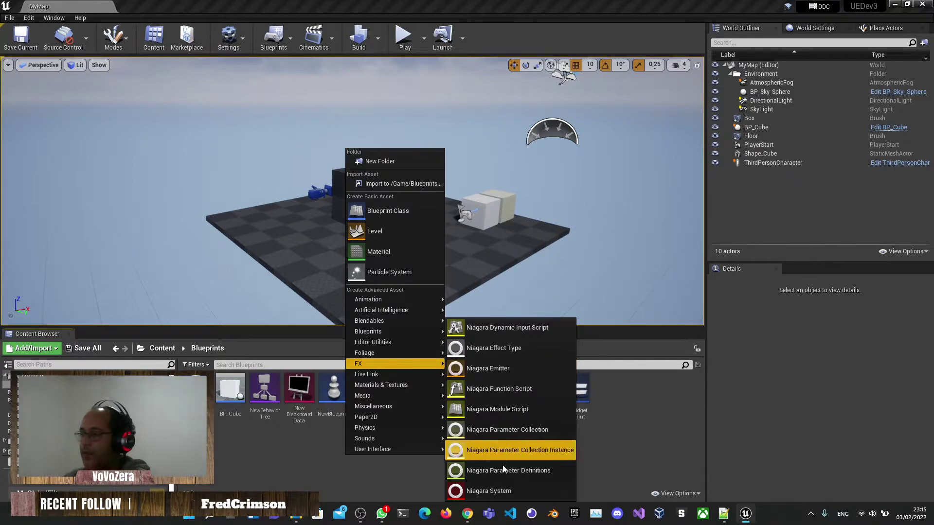
{"action": "left_click", "coordinate": [498, 490]}
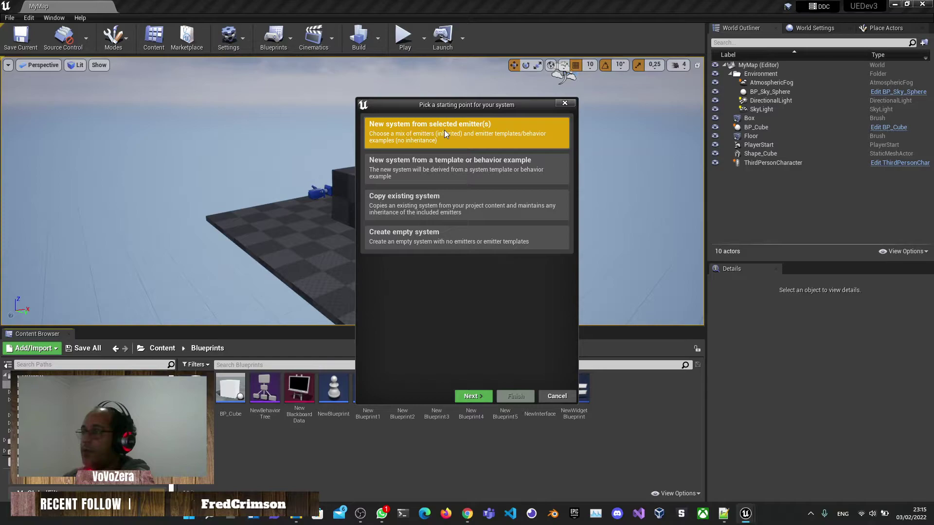
{"action": "left_click", "coordinate": [475, 396]}
- Choose the Fountain emitter template, add it, and finish the Niagara system
{"action": "scroll", "coordinate": [472, 275], "scroll_direction": "down", "scroll_amount": 2}
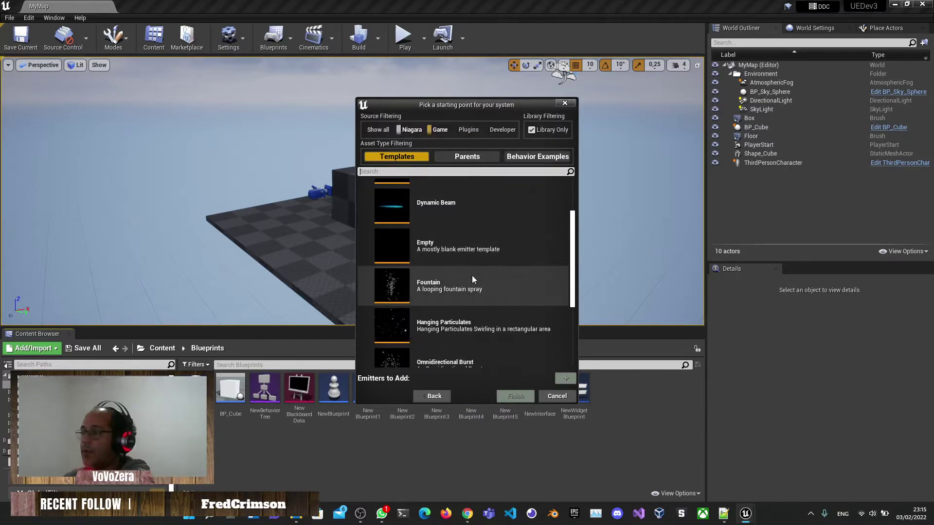
{"action": "scroll", "coordinate": [471, 275], "scroll_direction": "up", "scroll_amount": 1}
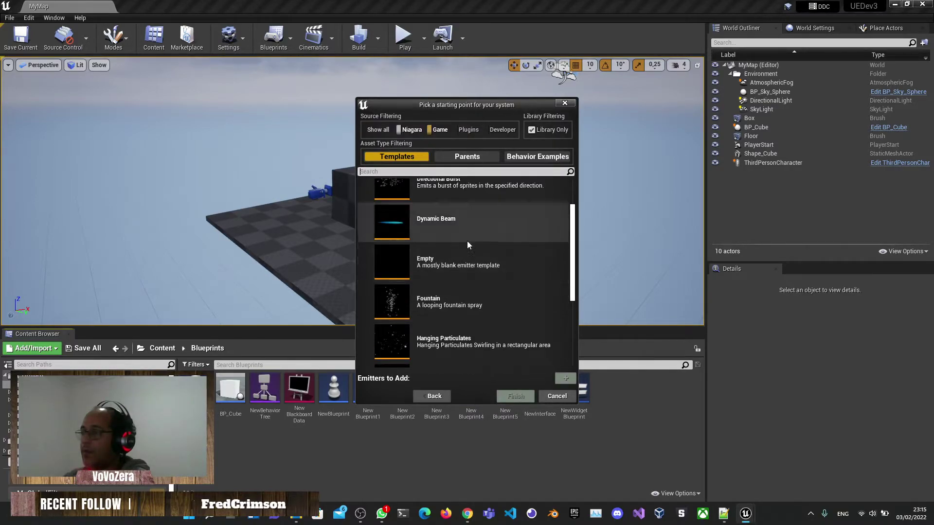
{"action": "left_click", "coordinate": [440, 261]}
{"action": "left_click", "coordinate": [452, 220]}
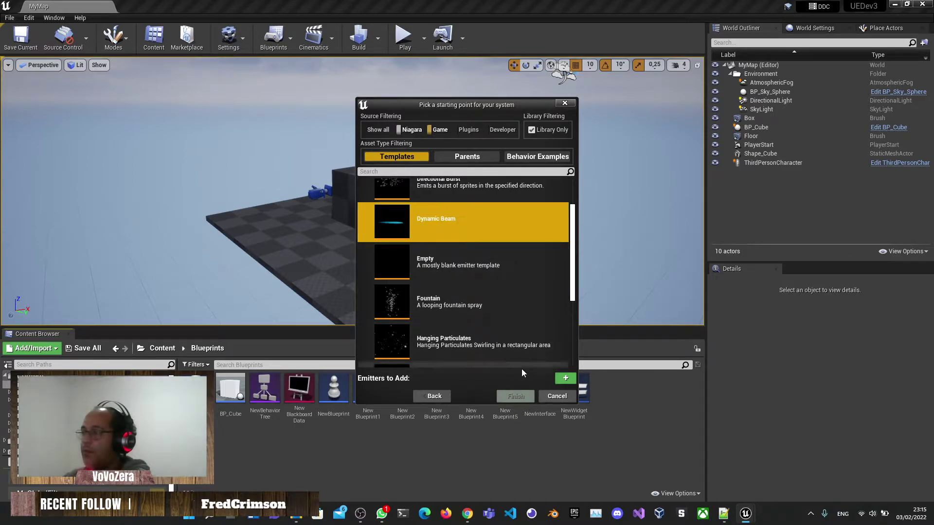
{"action": "scroll", "coordinate": [530, 330], "scroll_direction": "down", "scroll_amount": 3}
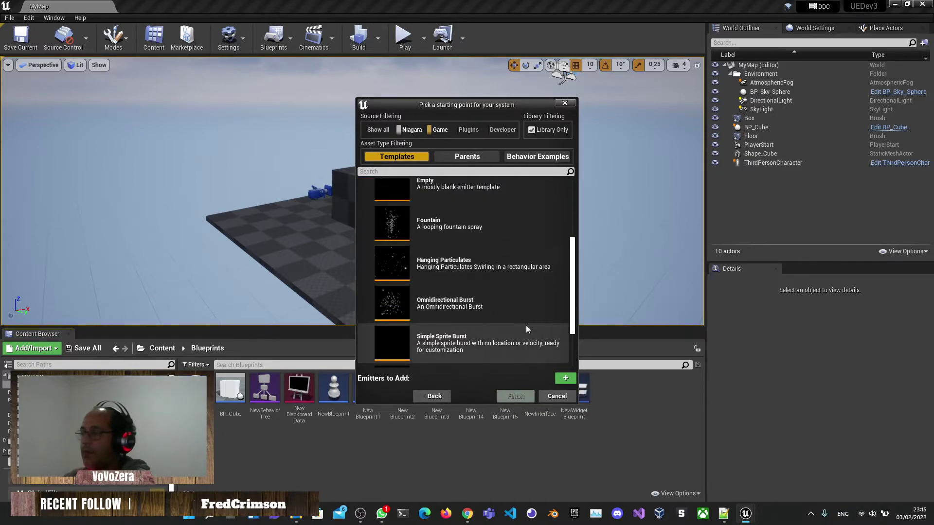
{"action": "scroll", "coordinate": [493, 303], "scroll_direction": "up", "scroll_amount": 2}
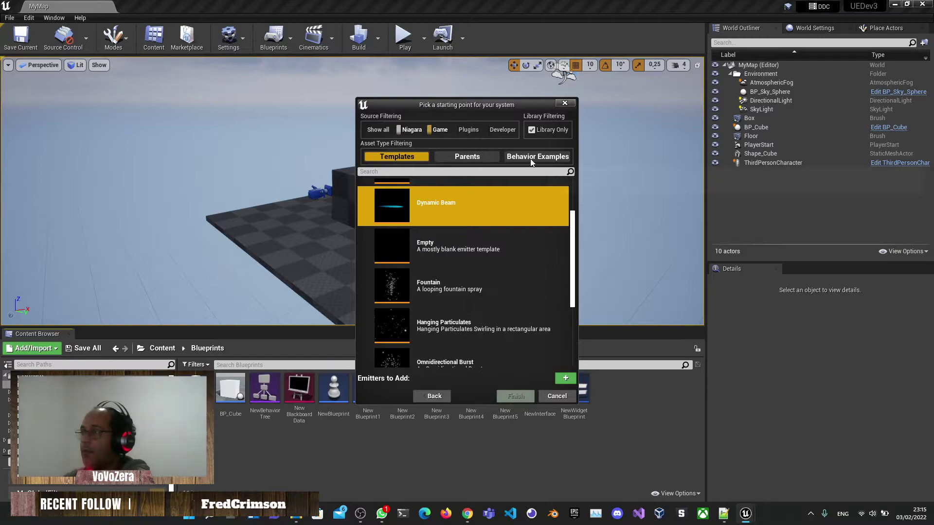
{"action": "left_click", "coordinate": [538, 252]}
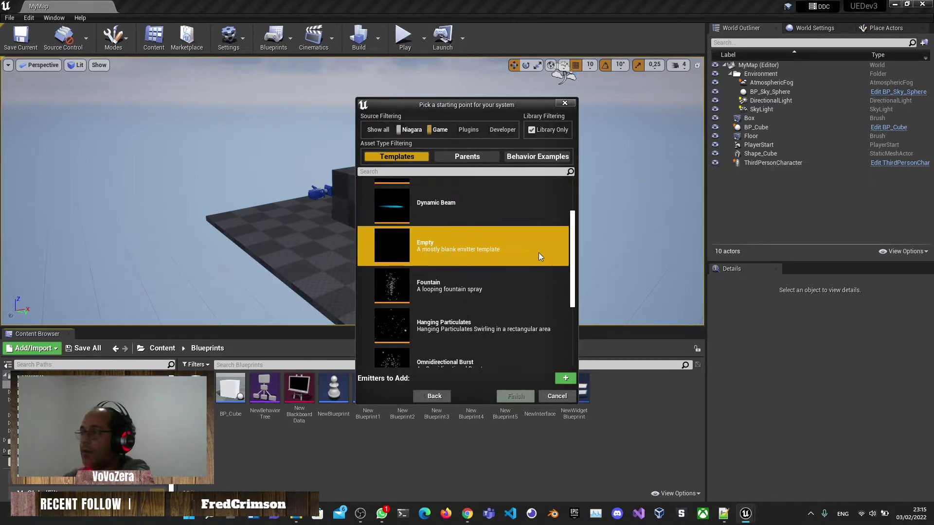
{"action": "scroll", "coordinate": [533, 255], "scroll_direction": "up", "scroll_amount": 2}
{"action": "left_click", "coordinate": [470, 334]}
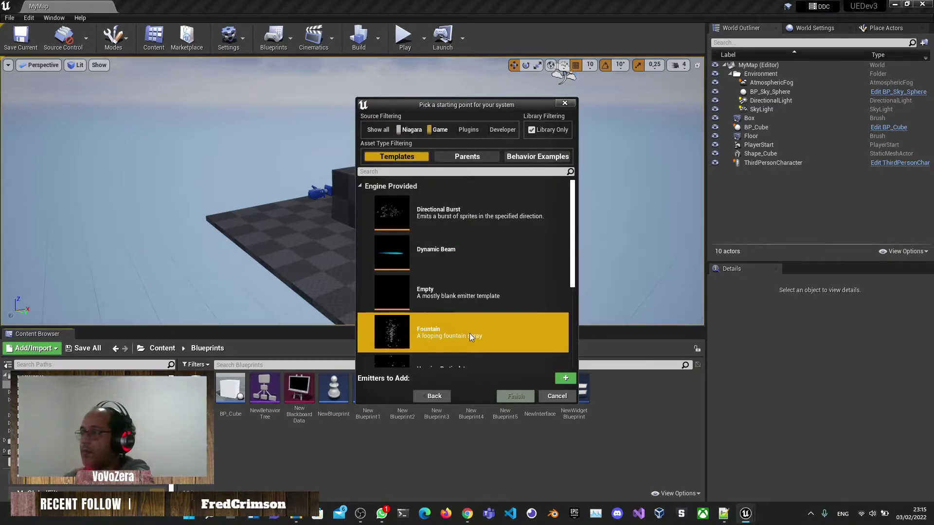
{"action": "scroll", "coordinate": [503, 349], "scroll_direction": "down", "scroll_amount": 3}
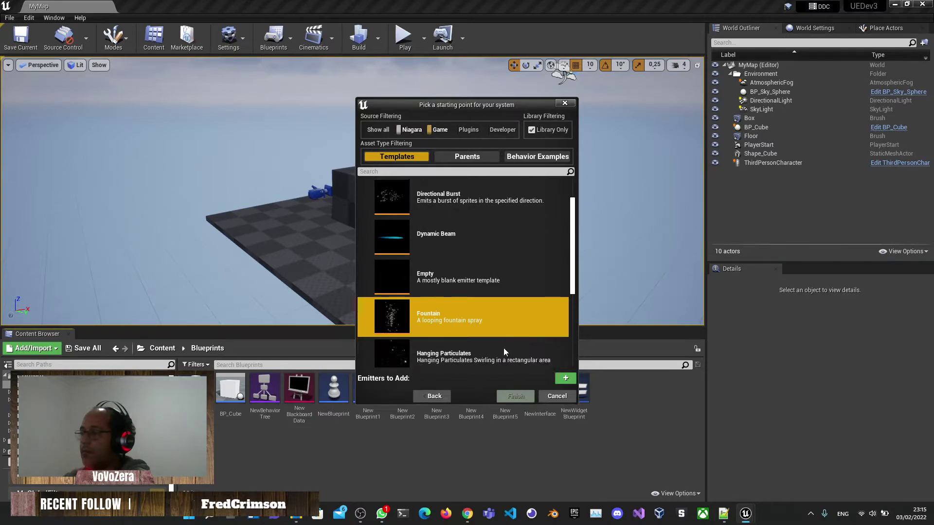
{"action": "left_click", "coordinate": [565, 378]}
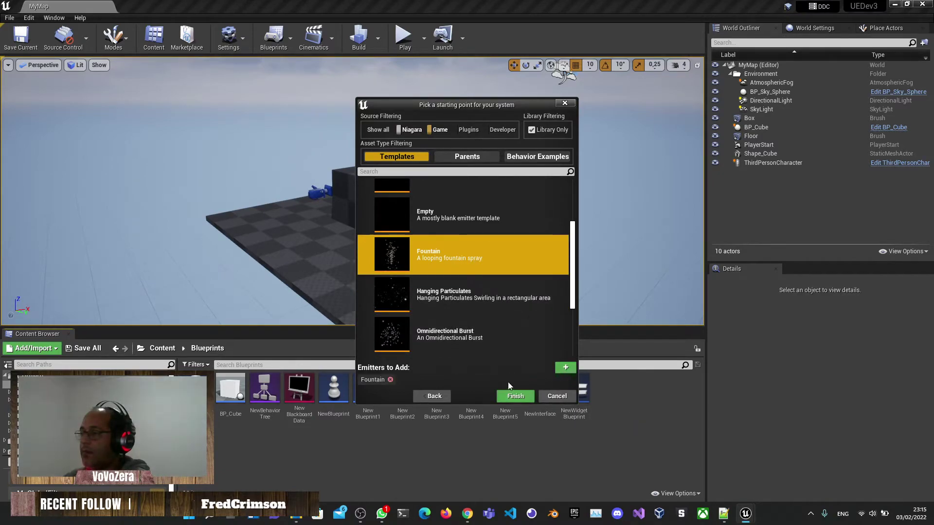
{"action": "left_click", "coordinate": [516, 396]}
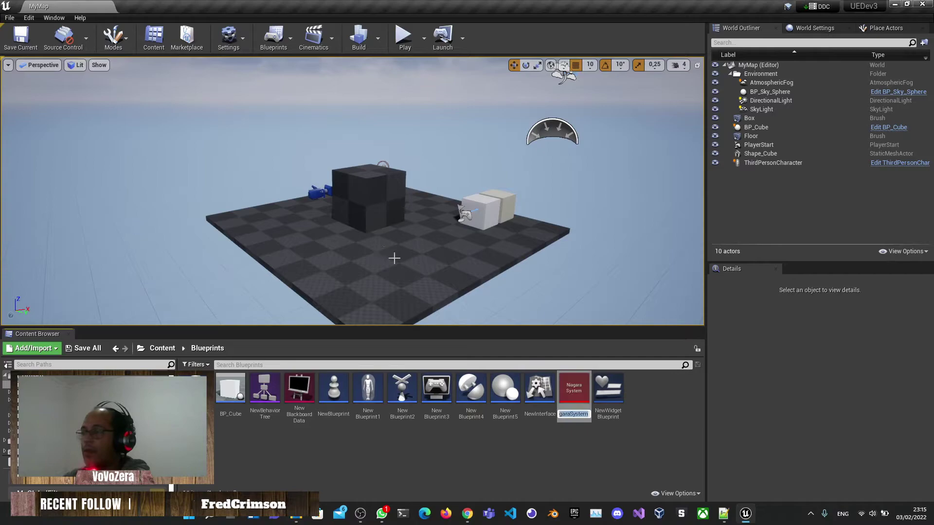
- Keep the name NewNiagaraSystem, dock its editor as a tab, and widen System Overview
{"action": "key", "text": "Return"}
{"action": "double_click", "coordinate": [574, 393]}
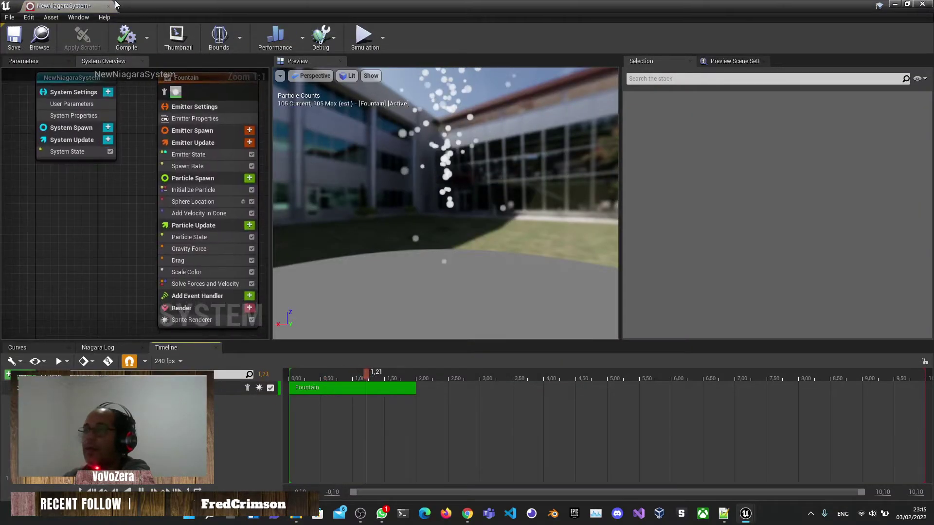
{"action": "left_click_drag", "start_coordinate": [122, 6], "coordinate": [160, 7]}
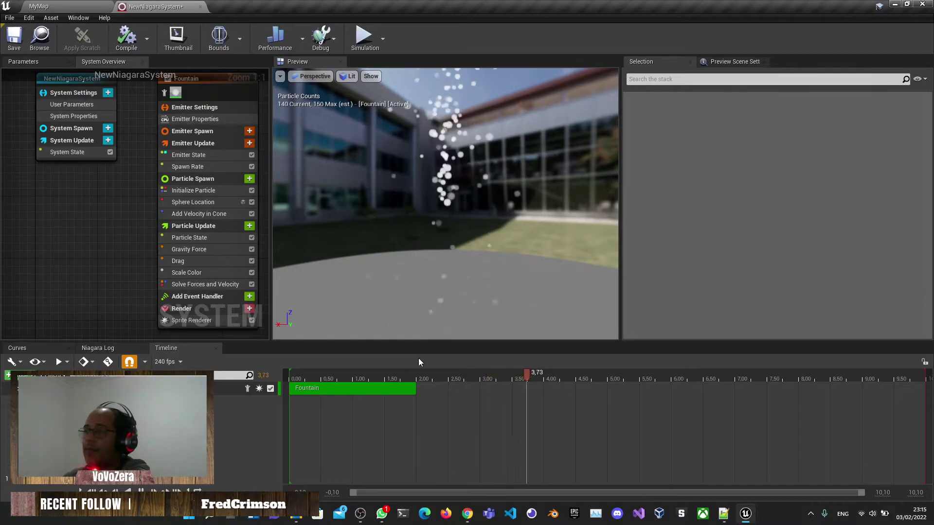
{"action": "left_click_drag", "start_coordinate": [270, 170], "coordinate": [368, 175]}
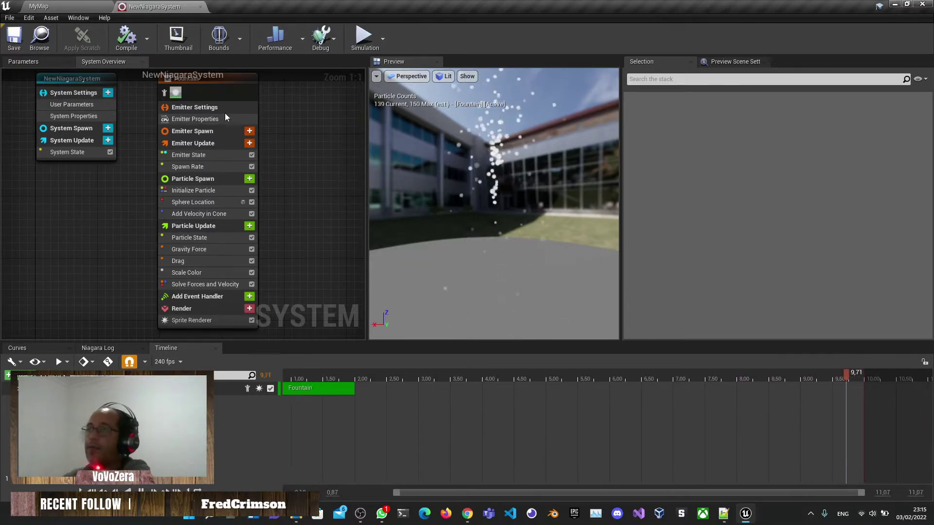
{"action": "key", "text": "ctrl+Tab"}
- Create a Cascade particle system, NewParticleSystem, and open it
{"action": "right_click", "coordinate": [242, 455]}
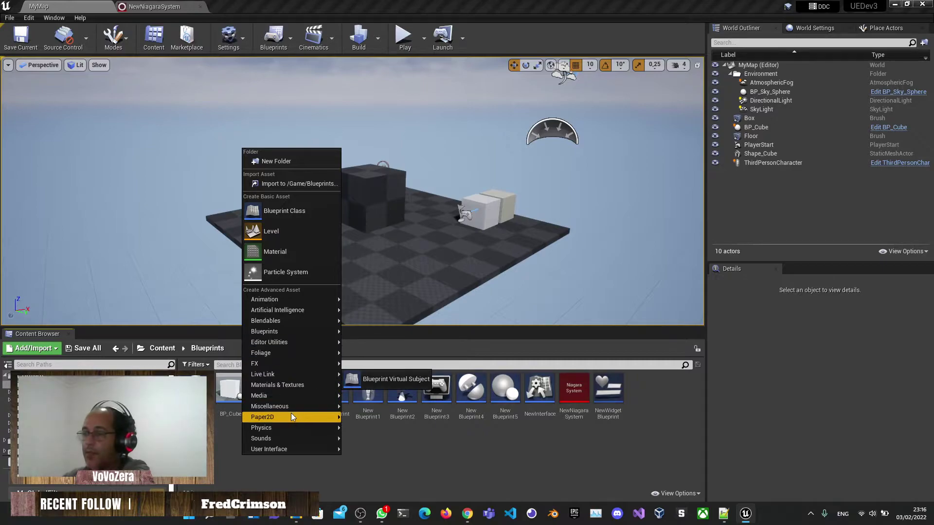
{"action": "left_click", "coordinate": [285, 270]}
{"action": "double_click", "coordinate": [614, 394]}
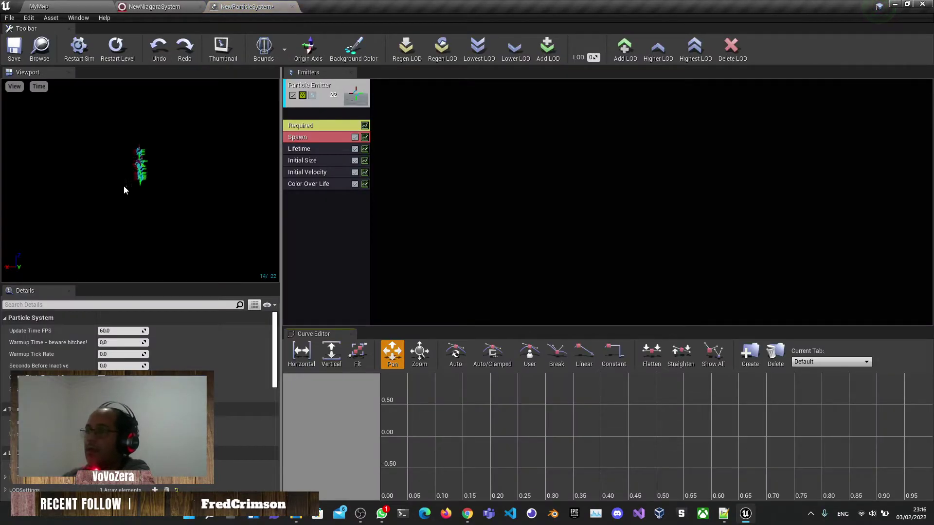
- Compare the NewParticleSystem and NewNiagaraSystem editors, then close both
{"action": "left_click", "coordinate": [167, 9]}
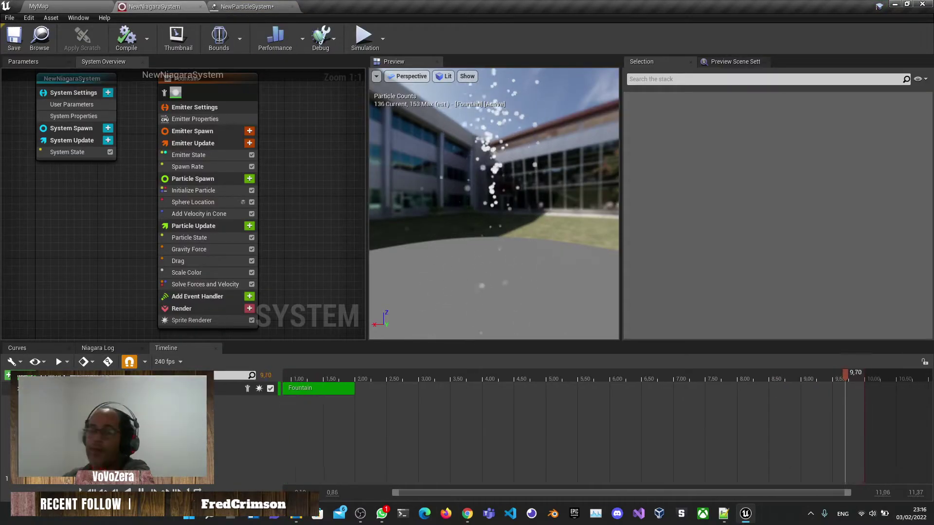
{"action": "left_click", "coordinate": [244, 7]}
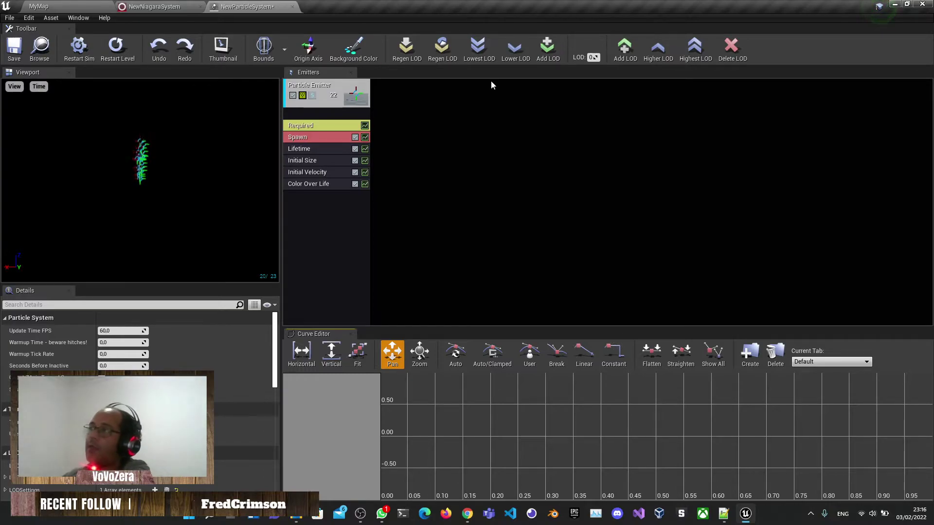
{"action": "left_click", "coordinate": [154, 7]}
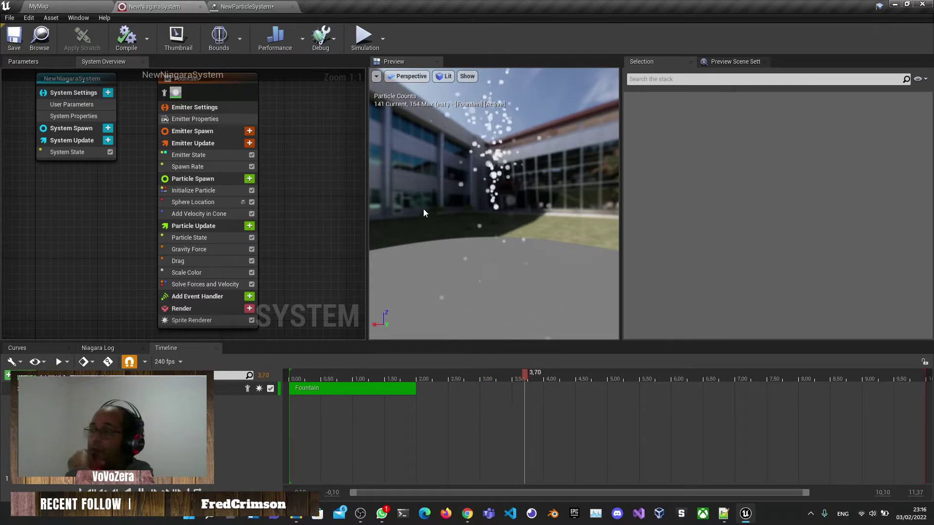
{"action": "left_click", "coordinate": [256, 4]}
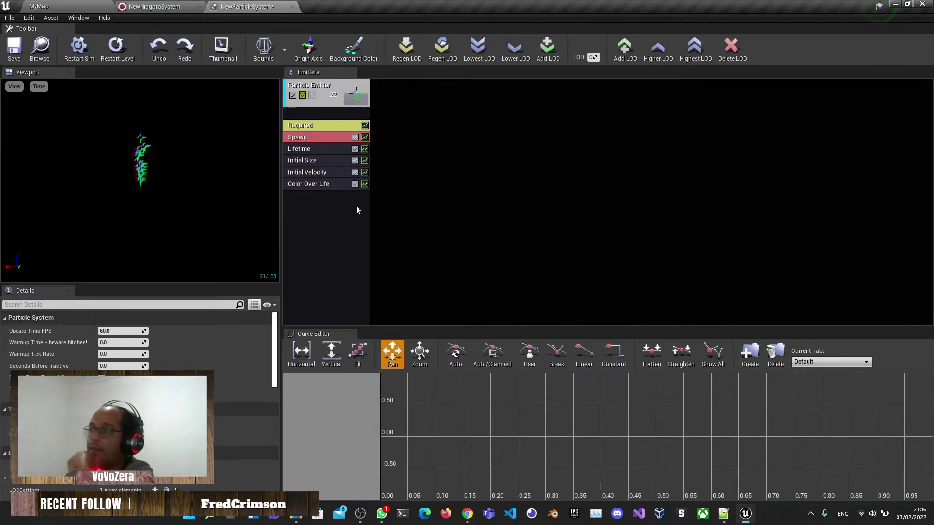
{"action": "left_click", "coordinate": [291, 7]}
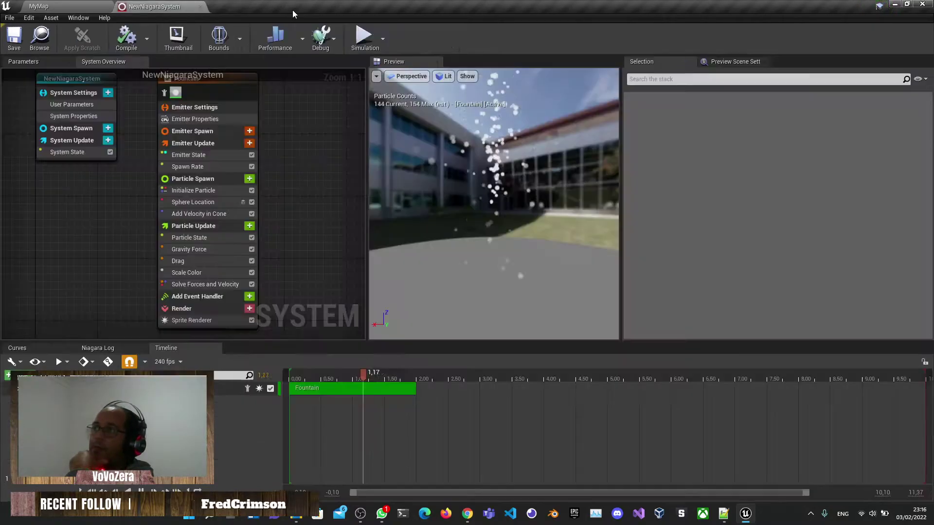
{"action": "right_click_drag", "start_coordinate": [319, 178], "coordinate": [290, 198]}
{"action": "left_click", "coordinate": [200, 7]}
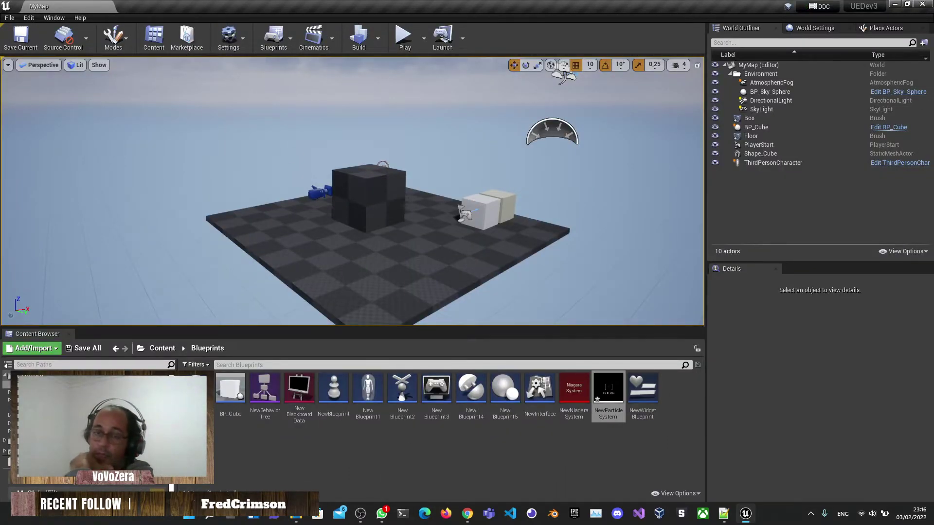
- Open NewWidgetBlueprint in the widget layout designer
{"action": "right_click", "coordinate": [337, 462]}
{"action": "left_click", "coordinate": [511, 463]}
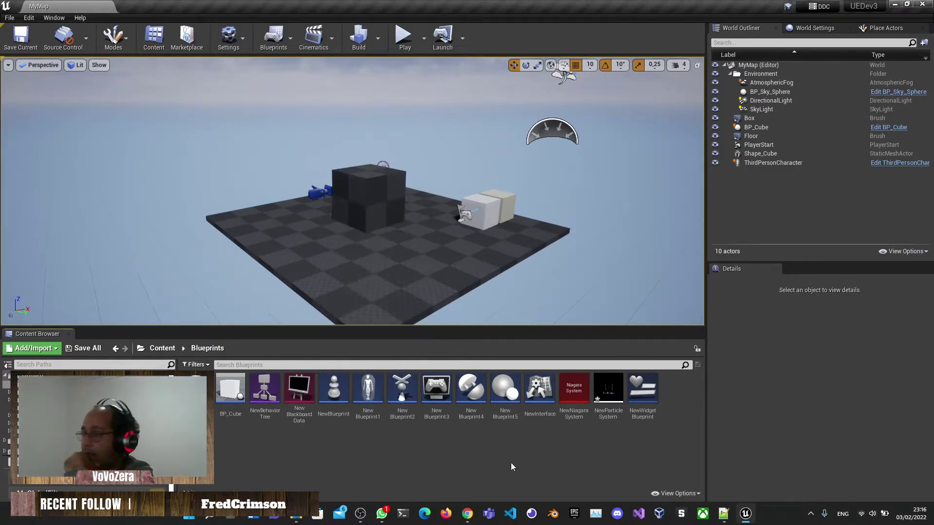
{"action": "double_click", "coordinate": [643, 392]}
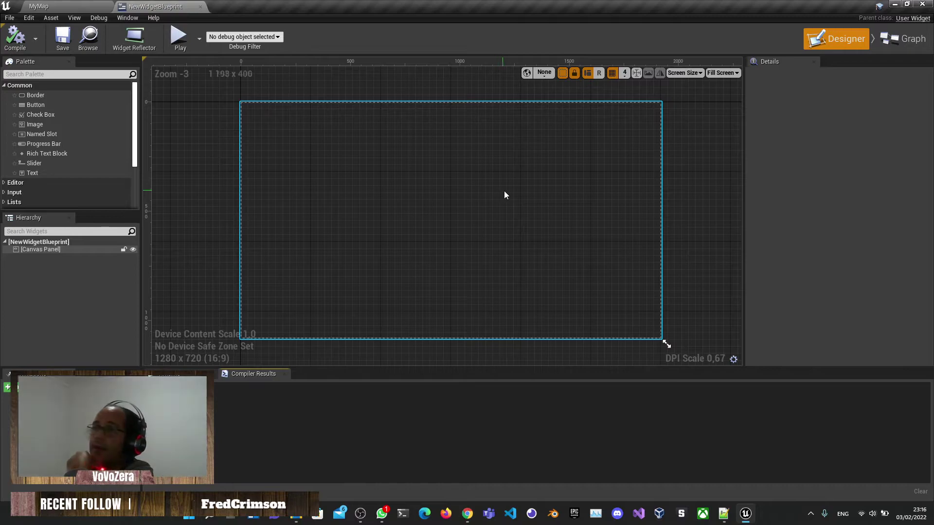
{"action": "left_click", "coordinate": [892, 42]}
{"action": "left_click", "coordinate": [859, 42]}
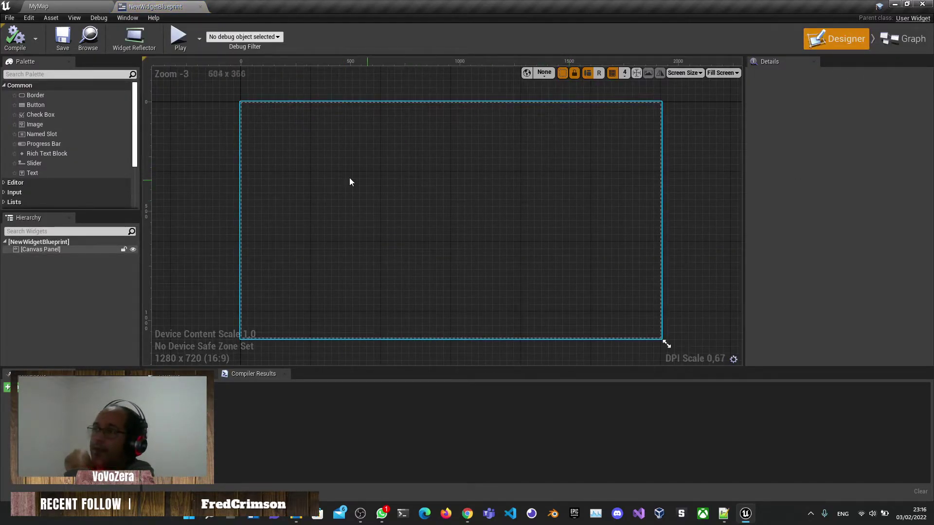
- Add a Button and a Text widget to the canvas, deleting a stray Border
{"action": "left_click_drag", "start_coordinate": [31, 95], "coordinate": [354, 149]}
{"action": "left_click_drag", "start_coordinate": [35, 105], "coordinate": [359, 188]}
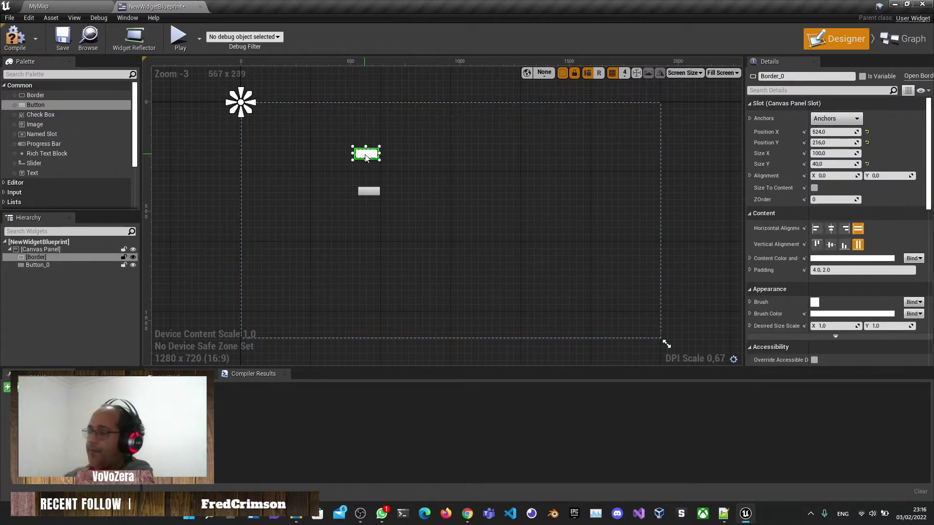
{"action": "key", "text": "Delete"}
{"action": "left_click_drag", "start_coordinate": [32, 173], "coordinate": [372, 192]}
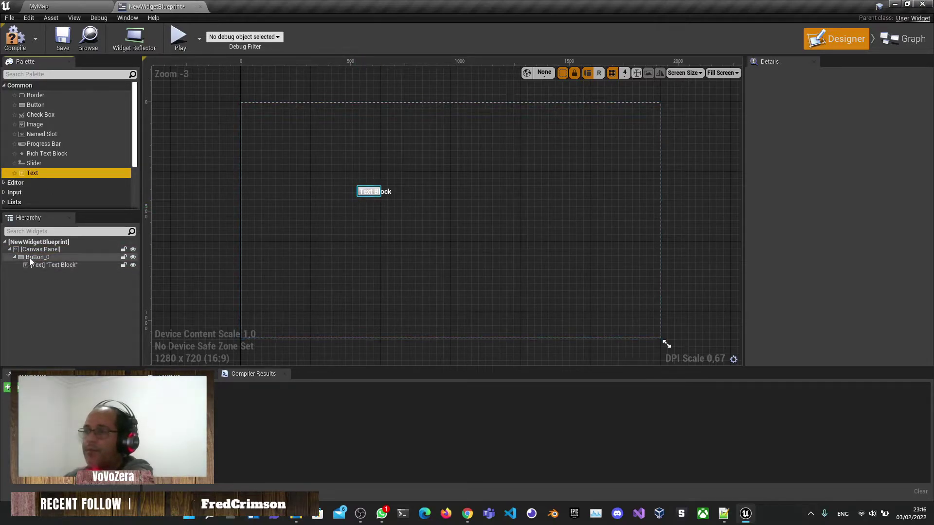
- Anchor Button_0 at the canvas centre with position 0,0 and alignment 0.5
{"action": "left_click", "coordinate": [32, 257]}
{"action": "left_click", "coordinate": [836, 119]}
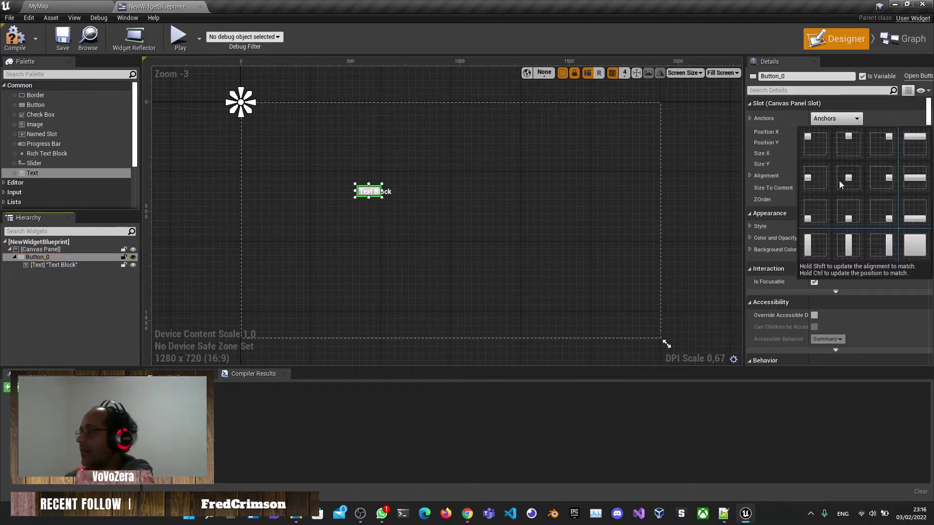
{"action": "left_click", "coordinate": [842, 182]}
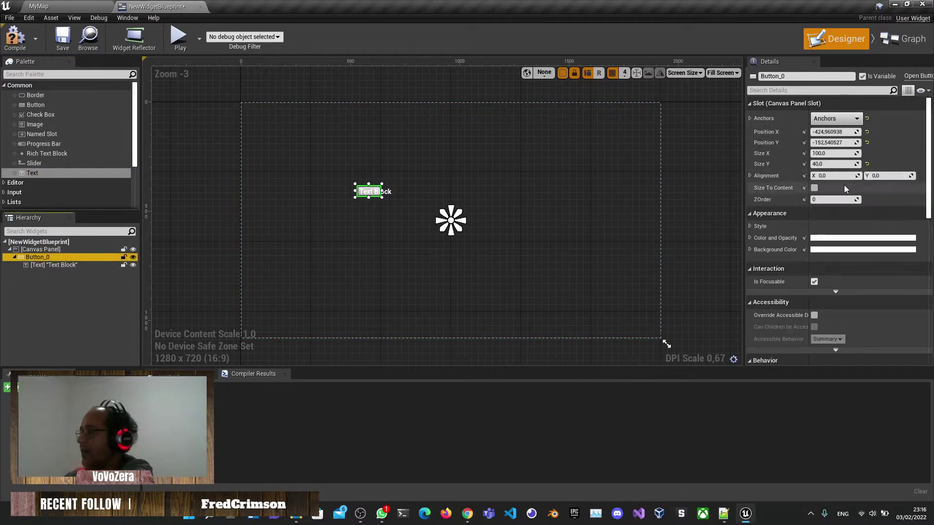
{"action": "left_click", "coordinate": [868, 142]}
{"action": "left_click", "coordinate": [868, 132]}
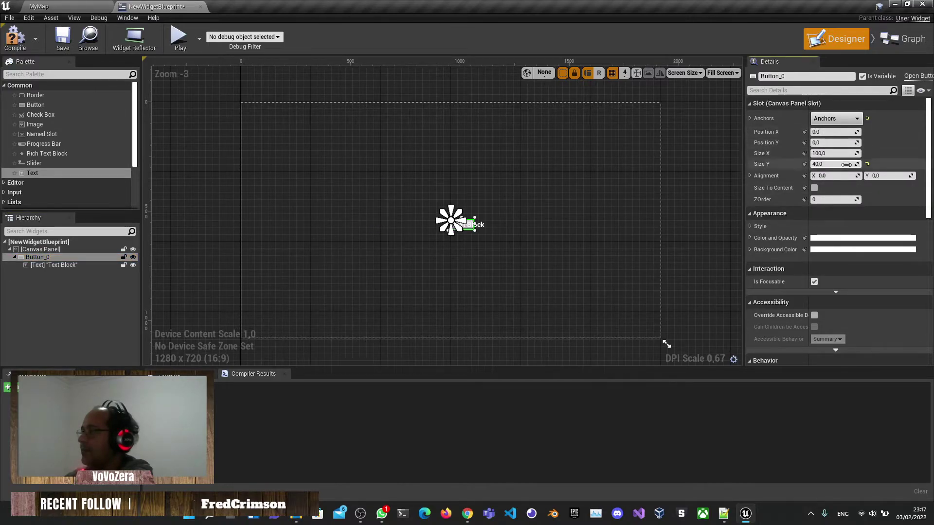
{"action": "left_click", "coordinate": [841, 177]}
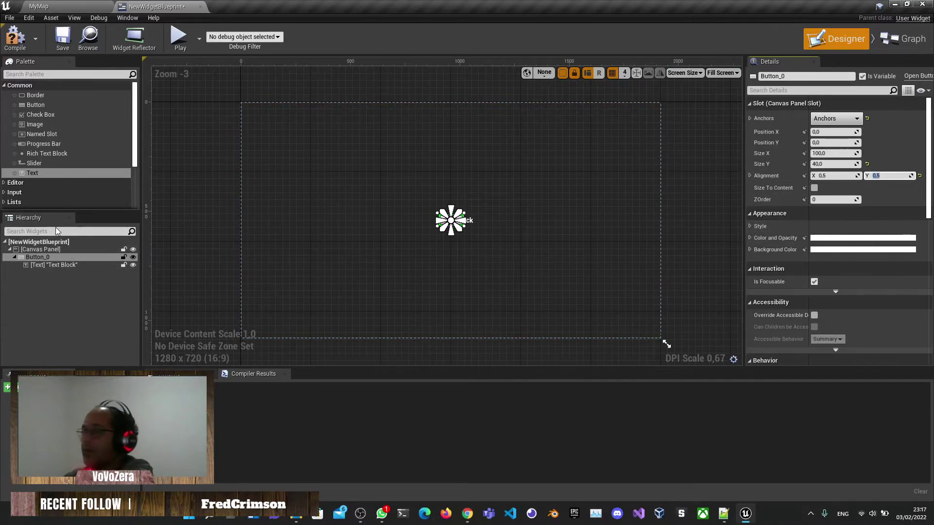
- Inspect the canvas panel's advanced options, the button's style and its Text Block
{"action": "left_click", "coordinate": [47, 250]}
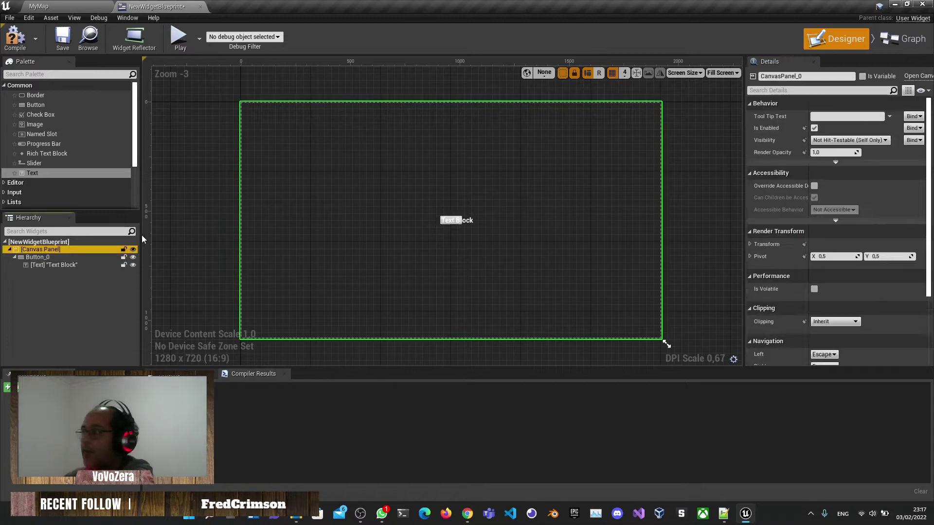
{"action": "left_click", "coordinate": [854, 162]}
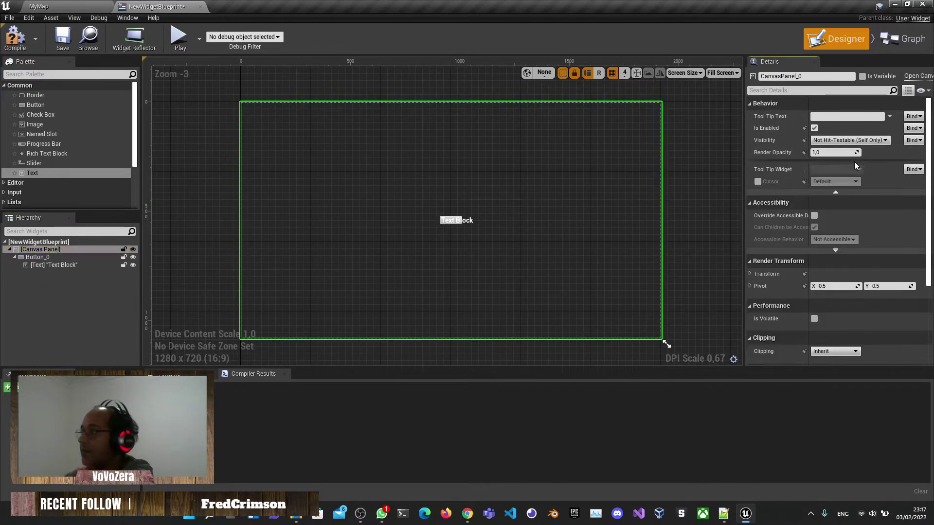
{"action": "left_click", "coordinate": [97, 257]}
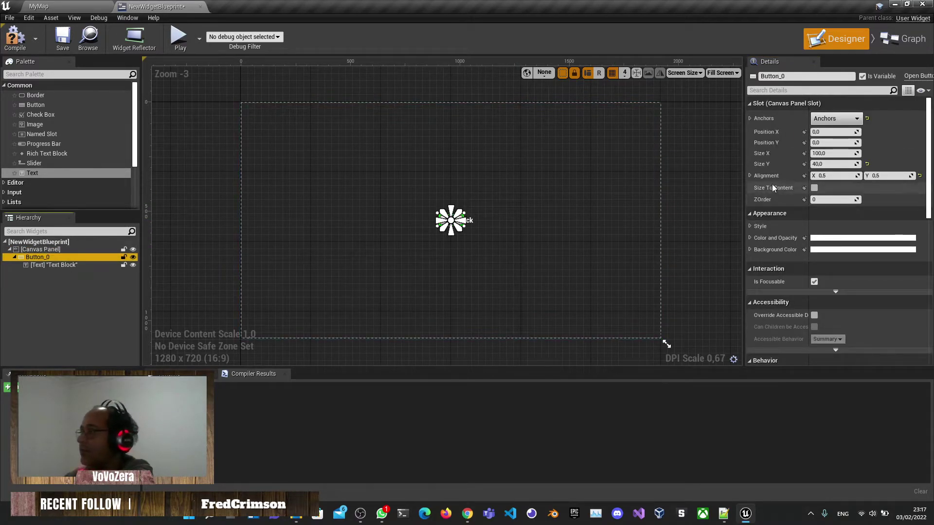
{"action": "left_click", "coordinate": [749, 226]}
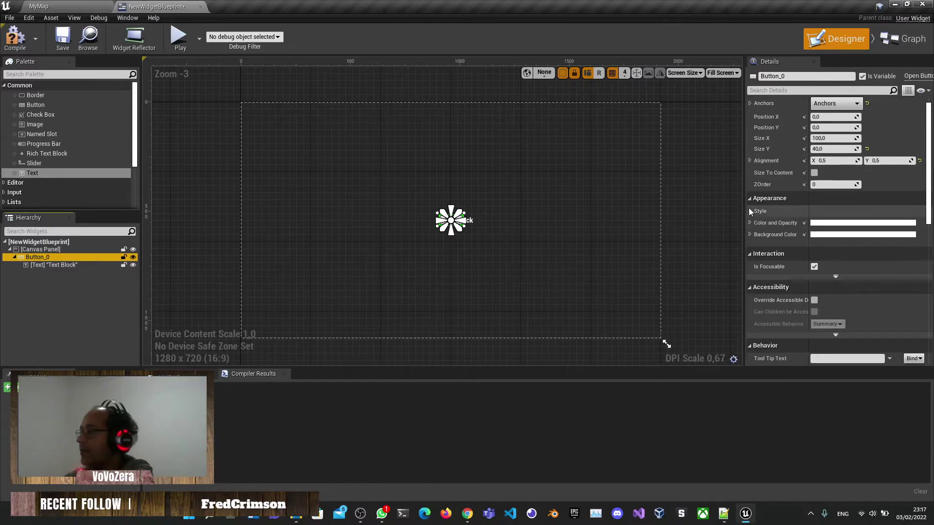
{"action": "left_click", "coordinate": [750, 213]}
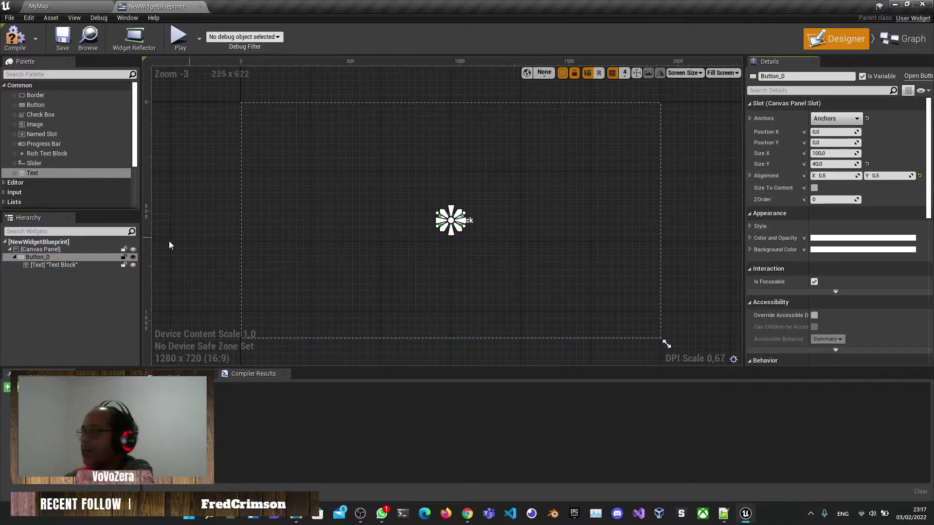
{"action": "left_click", "coordinate": [58, 267]}
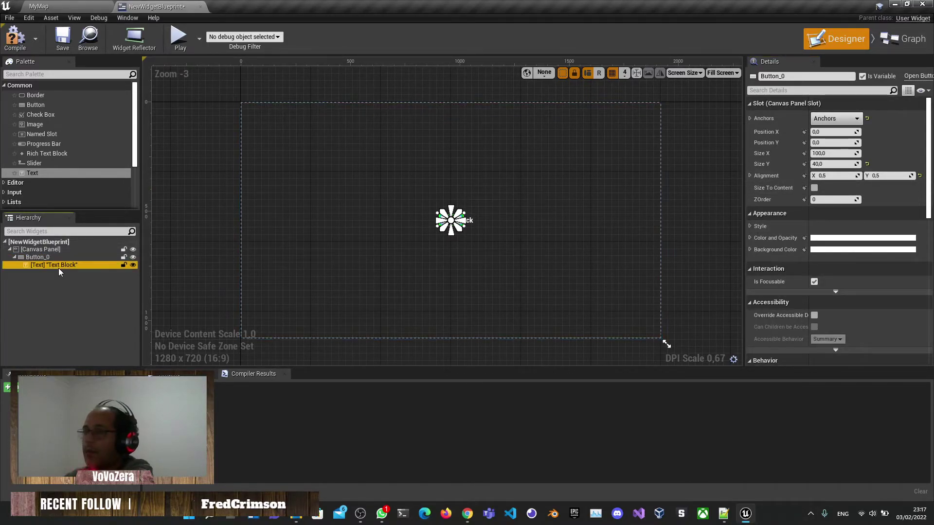
{"action": "left_click", "coordinate": [457, 220]}
{"action": "left_click", "coordinate": [457, 220]}
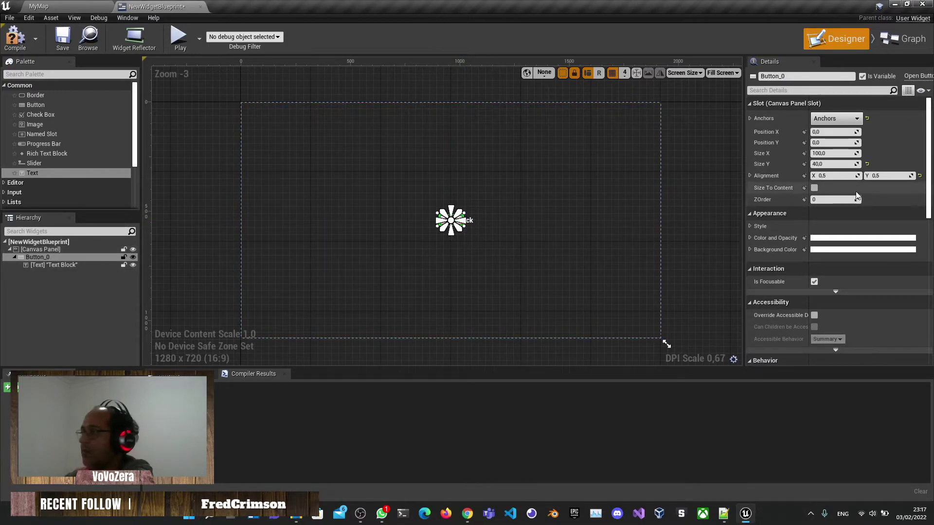
- Make Button_0 size to its content, undoing an accidental resize
{"action": "left_click", "coordinate": [814, 188]}
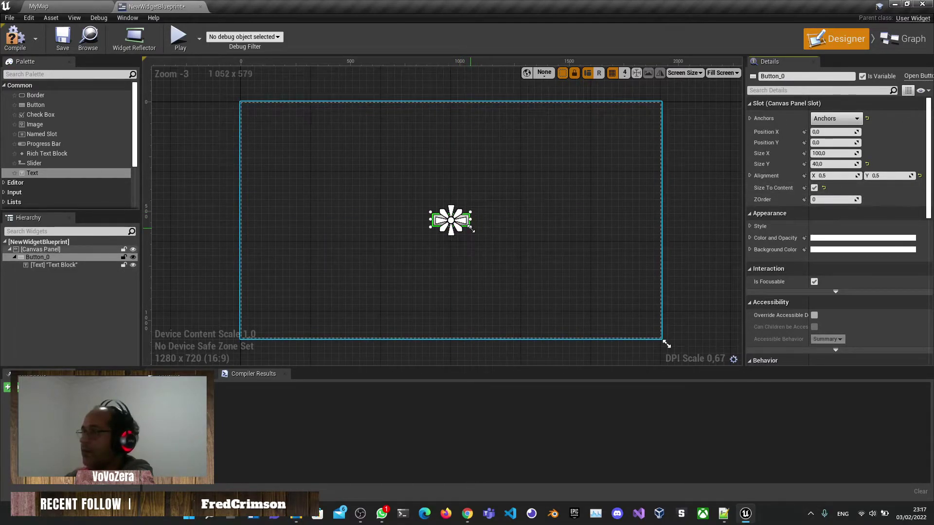
{"action": "left_click_drag", "start_coordinate": [471, 229], "coordinate": [549, 271]}
{"action": "key", "text": "ctrl+z"}
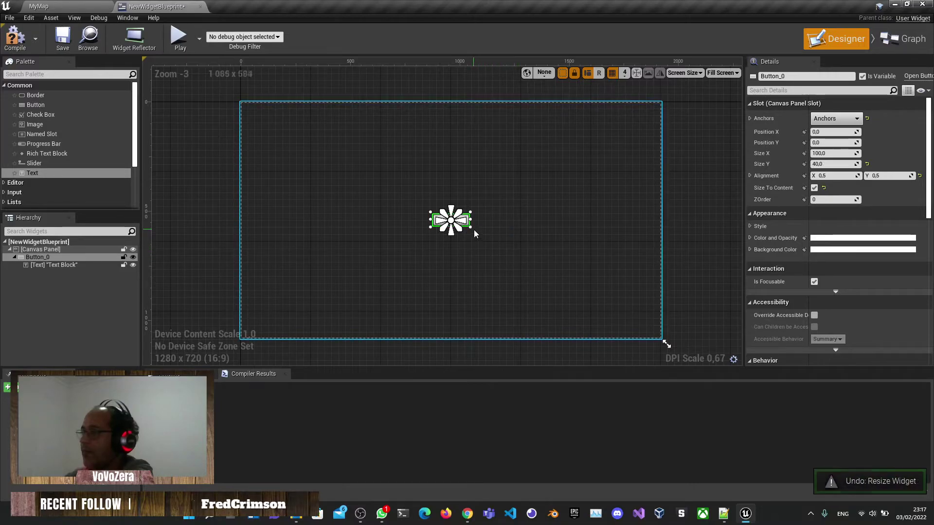
{"action": "key", "text": "ctrl+z"}
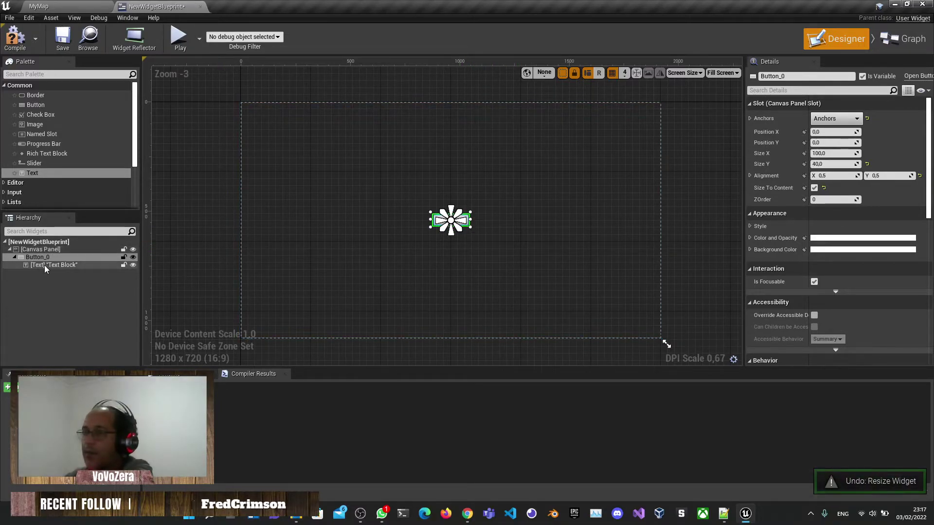
{"action": "left_click", "coordinate": [50, 249]}
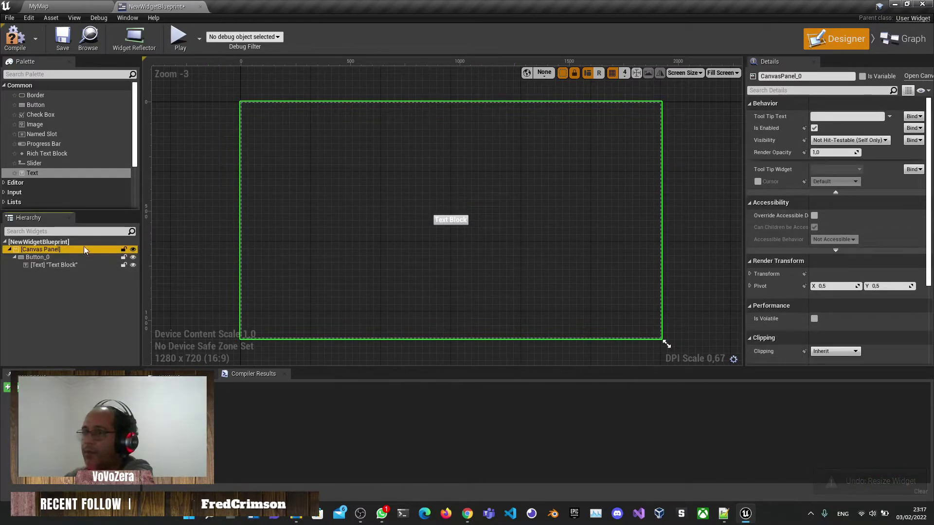
{"action": "left_click", "coordinate": [60, 265]}
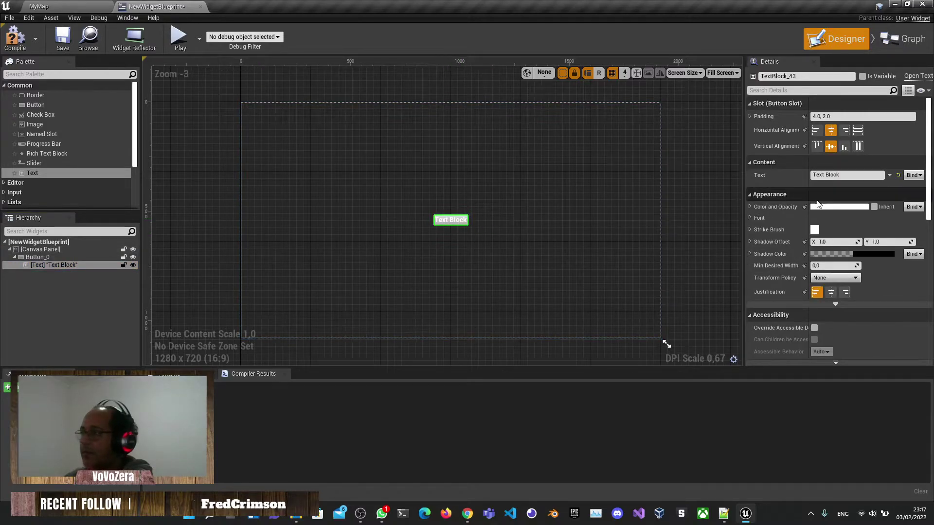
- Give the Text Block font size 60 and right padding 20
{"action": "left_click", "coordinate": [750, 218]}
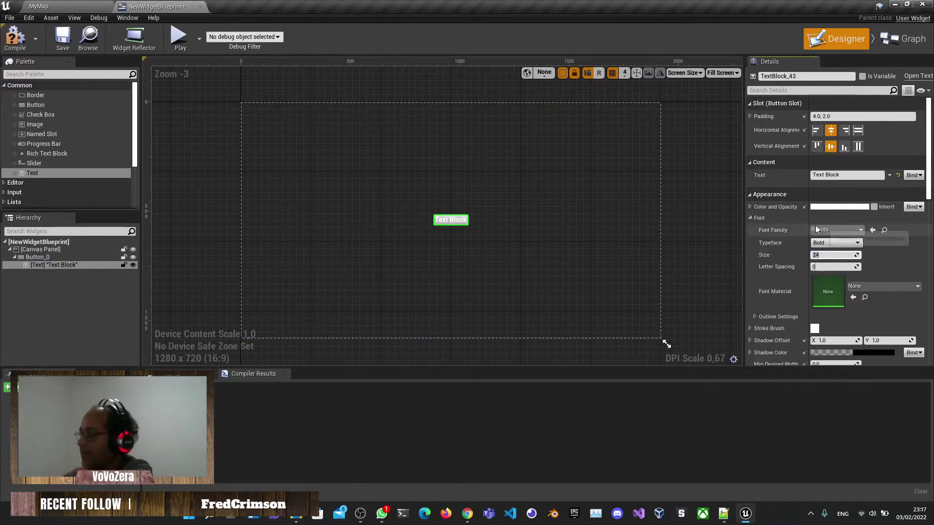
{"action": "type", "text": "60"}
{"action": "key", "text": "Return"}
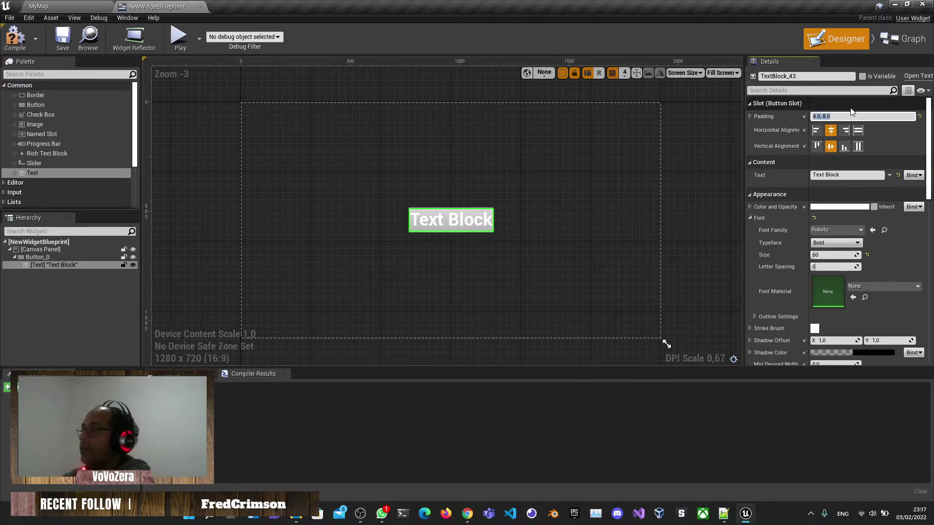
{"action": "left_click", "coordinate": [749, 117]}
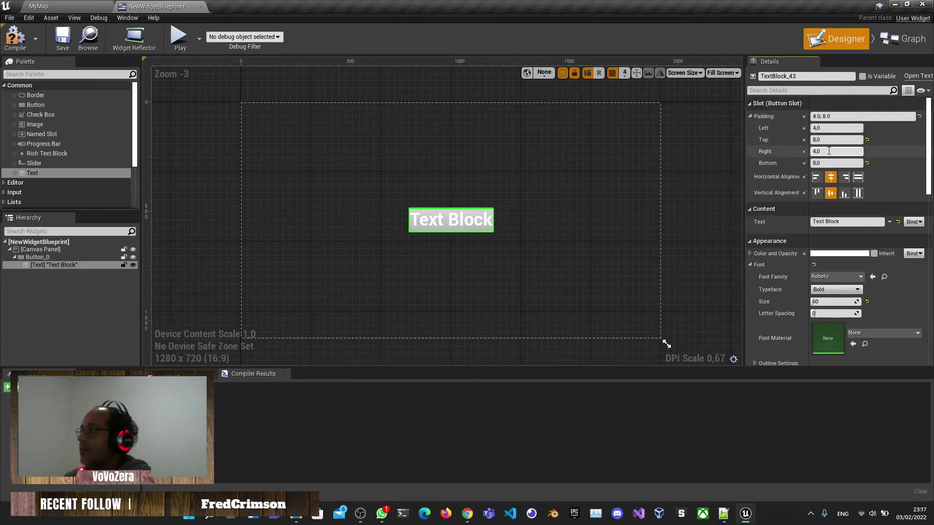
{"action": "type", "text": "8"}
{"action": "key", "text": "Return"}
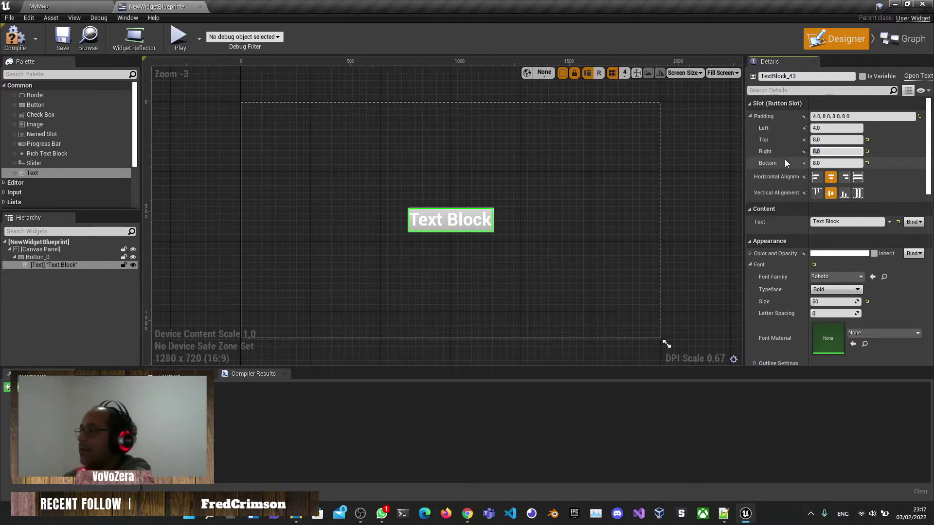
{"action": "type", "text": "20"}
{"action": "key", "text": "Return"}
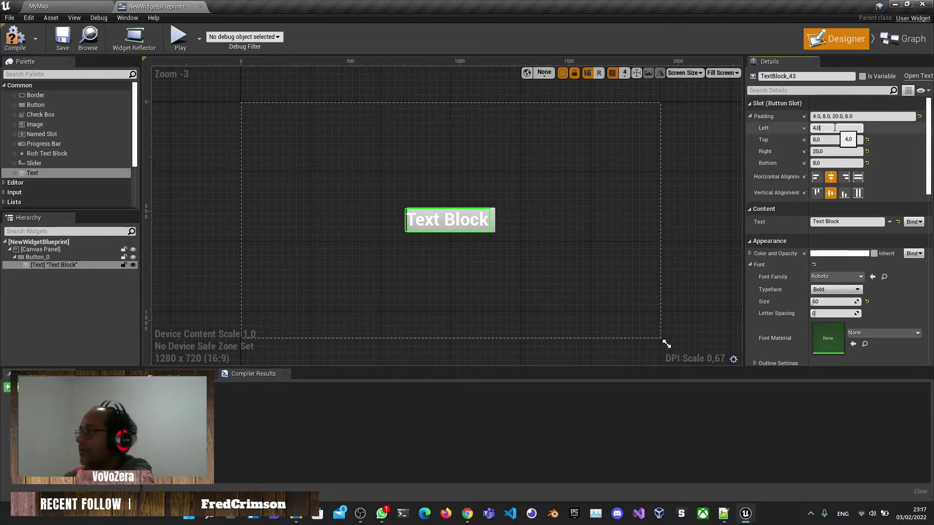
- Compile and save the widget blueprint, then return to the MyMap level
{"action": "left_click", "coordinate": [565, 194]}
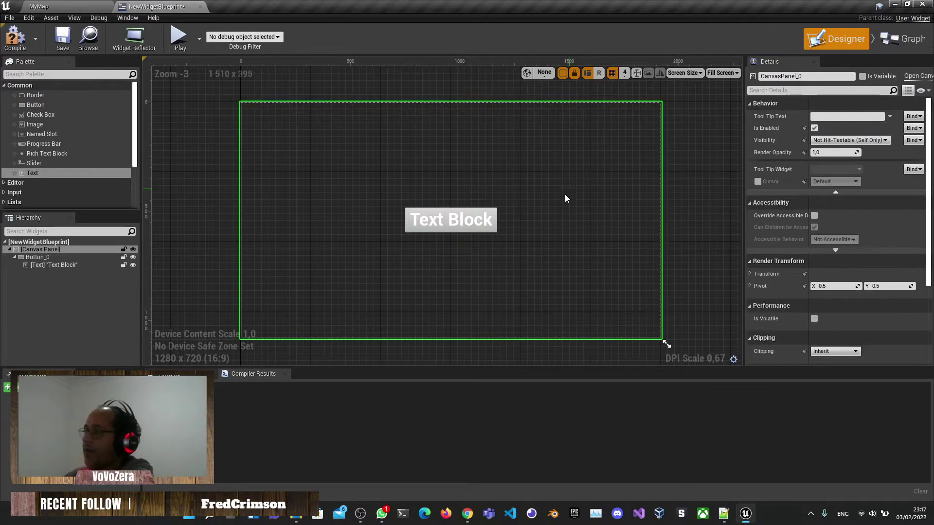
{"action": "key", "text": "ctrl+s"}
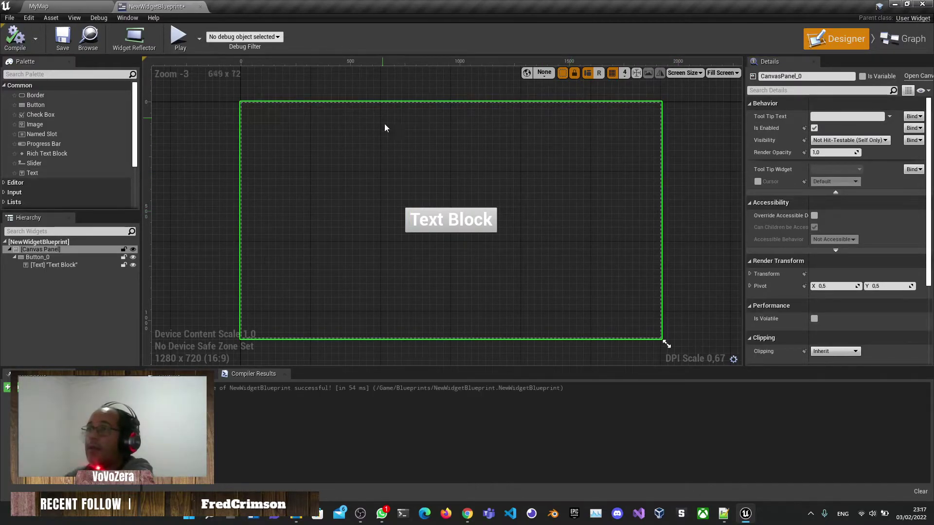
{"action": "left_click", "coordinate": [68, 6]}
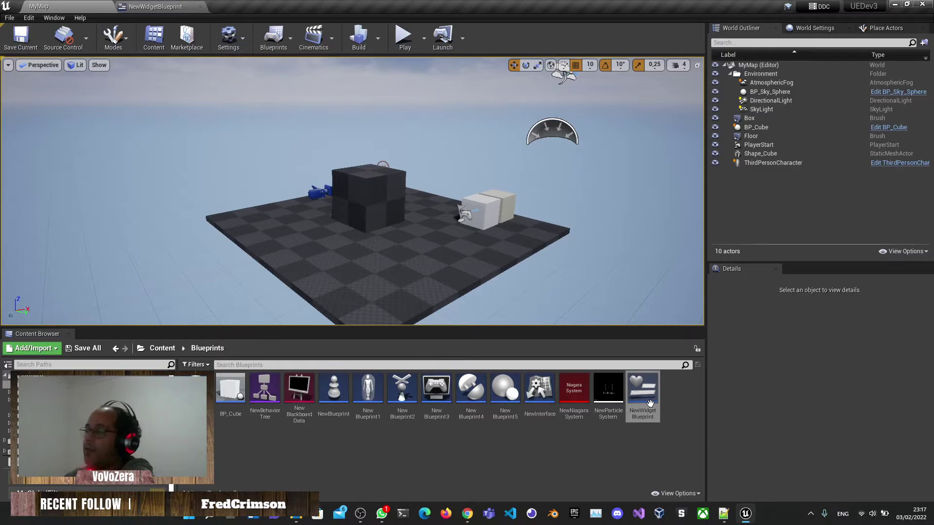
- Rename the widget blueprint asset to HUD
{"action": "left_click_drag", "start_coordinate": [649, 403], "coordinate": [647, 408]}
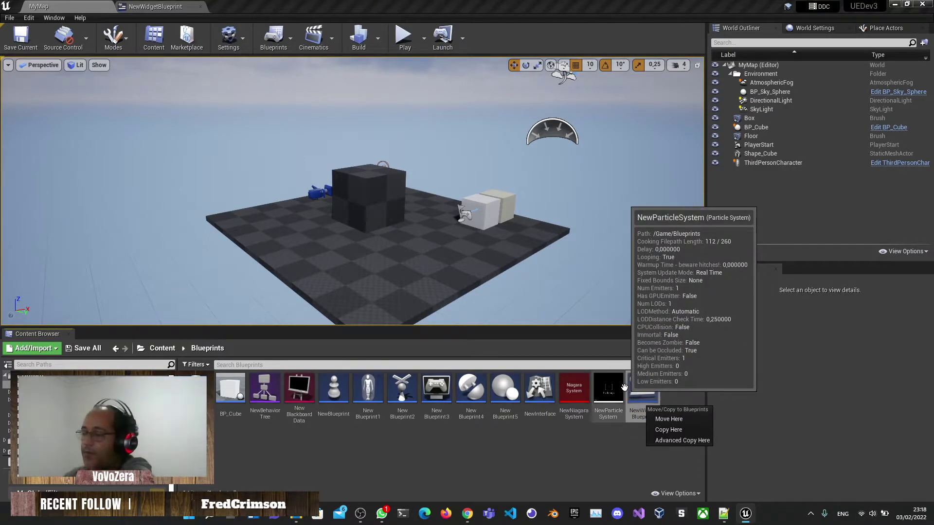
{"action": "key", "text": "Escape"}
{"action": "key", "text": "F2"}
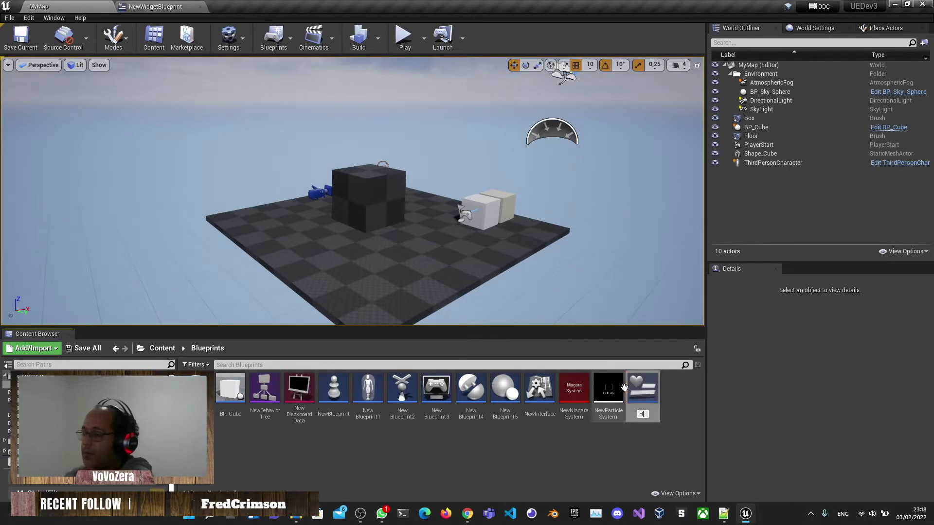
{"action": "key", "text": "Return"}
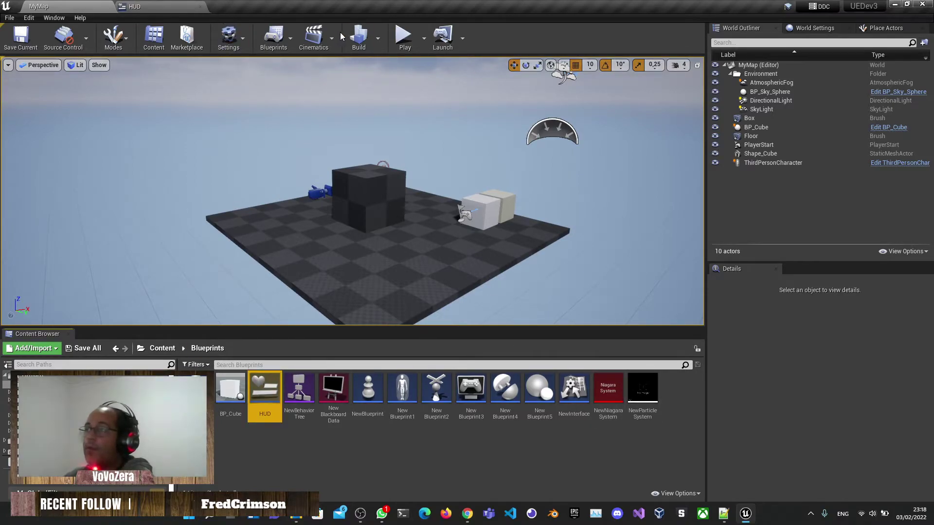
- In the level blueprint, replace AI MoveTo with a Create Widget node of class HUD after BeginPlay
{"action": "left_click", "coordinate": [274, 38]}
{"action": "left_click", "coordinate": [296, 109]}
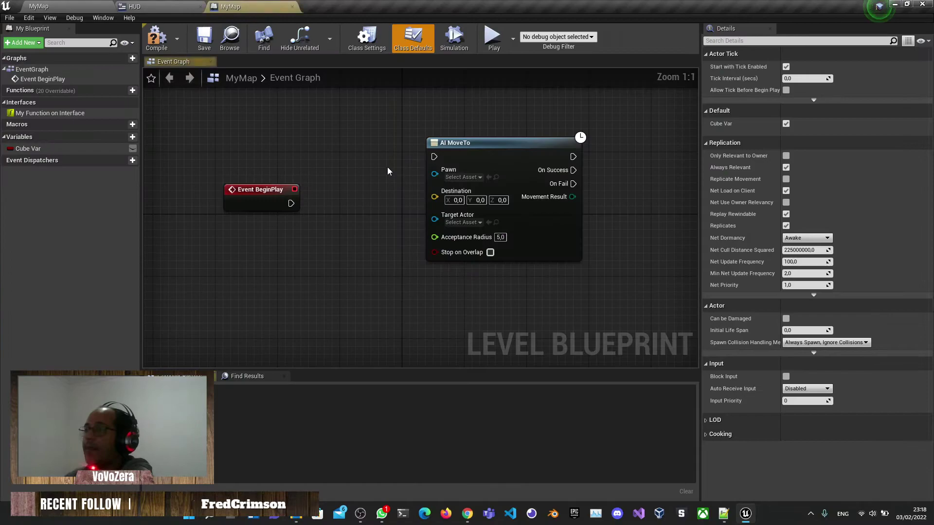
{"action": "key", "text": "Delete"}
{"action": "left_click_drag", "start_coordinate": [249, 220], "coordinate": [413, 220]}
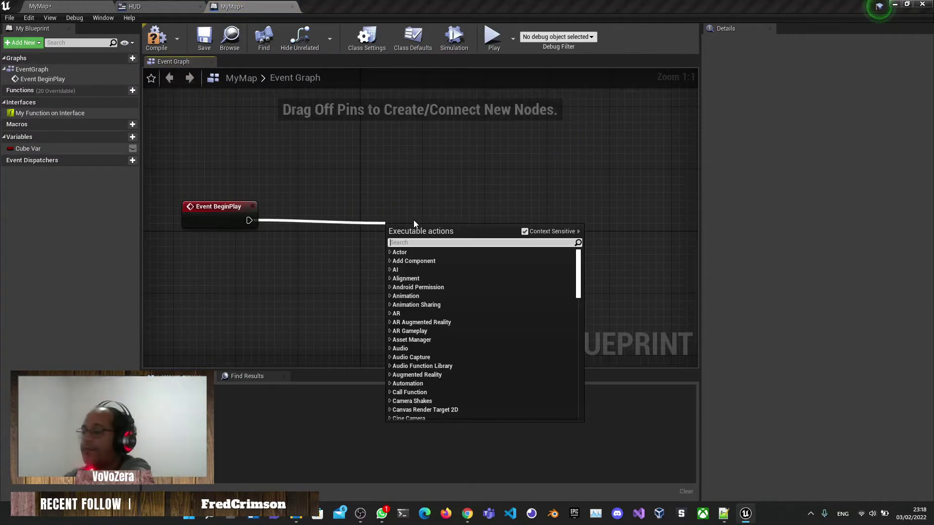
{"action": "type", "text": "create wi"}
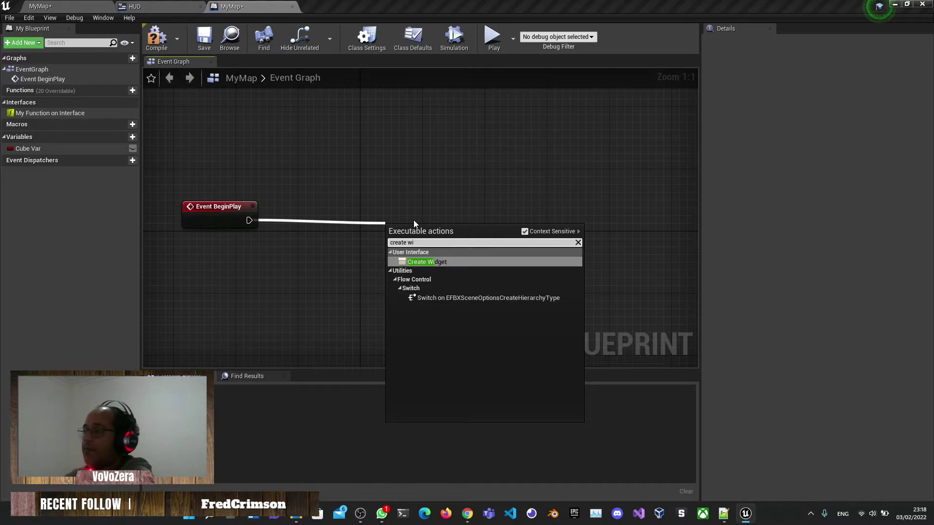
{"action": "key", "text": "Return"}
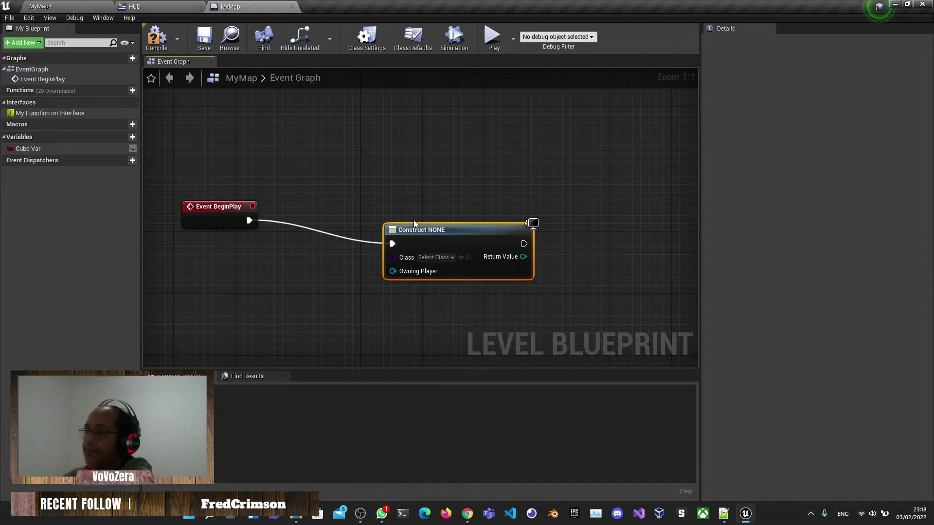
{"action": "left_click_drag", "start_coordinate": [438, 230], "coordinate": [406, 206]}
{"action": "left_click", "coordinate": [419, 234]}
{"action": "left_click", "coordinate": [432, 236]}
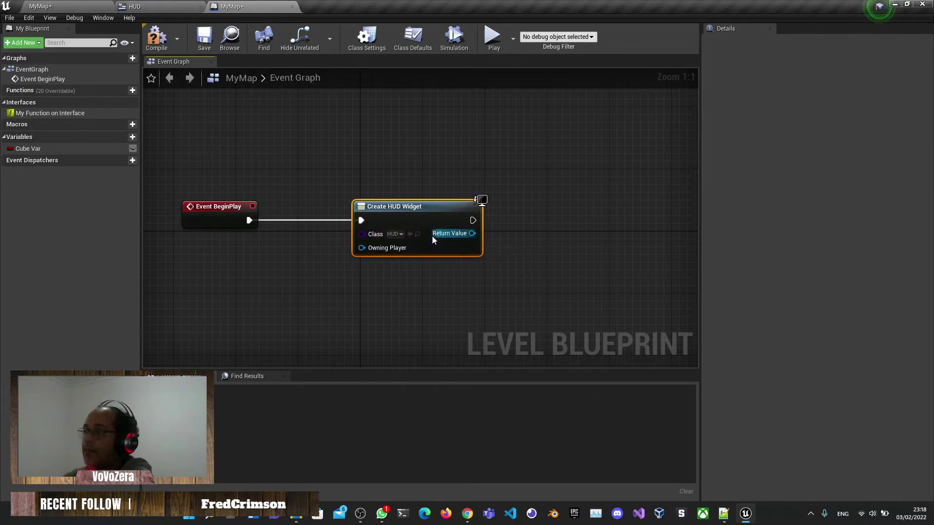
- Feed the created HUD widget into Add to Viewport, compile, and play the level
{"action": "right_click_drag", "start_coordinate": [481, 214], "coordinate": [359, 232]}
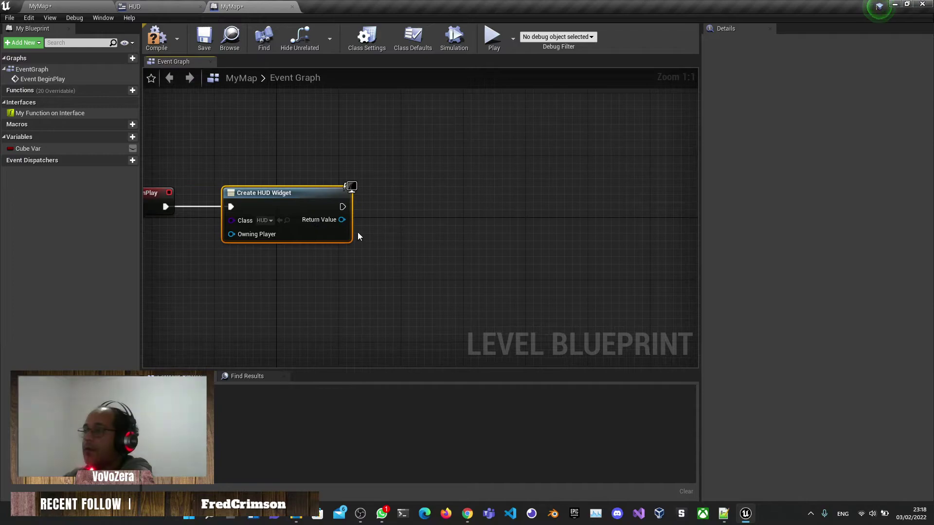
{"action": "left_click_drag", "start_coordinate": [343, 219], "coordinate": [439, 195]}
{"action": "type", "text": "add ti"}
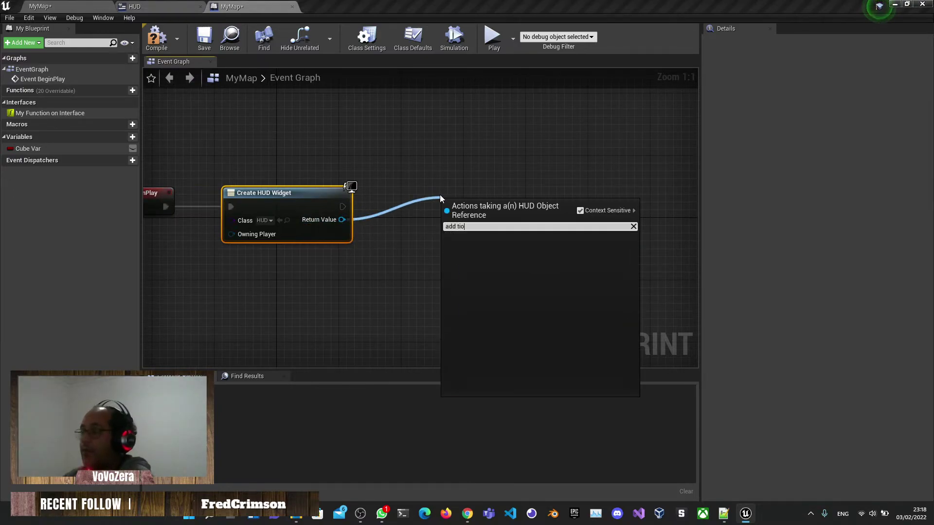
{"action": "key", "text": "BackSpace"}
{"action": "type", "text": "o"}
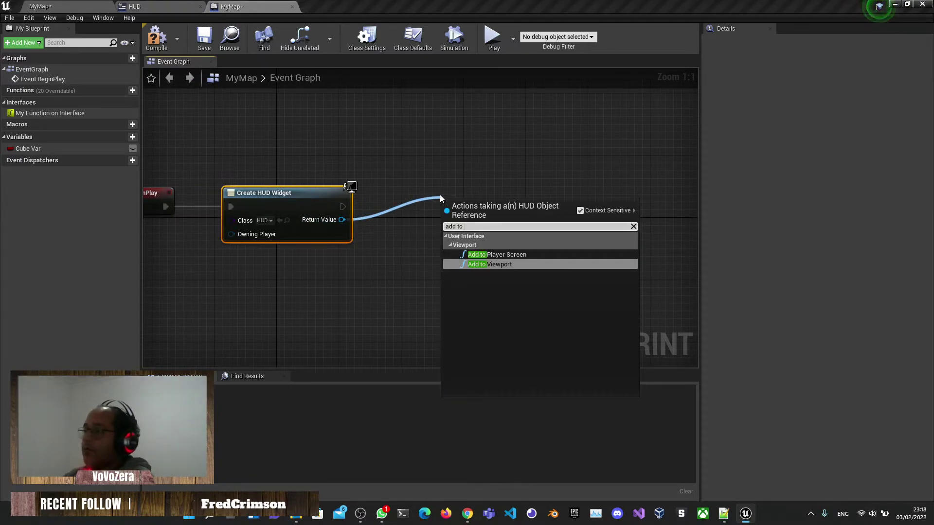
{"action": "key", "text": "Return"}
{"action": "left_click_drag", "start_coordinate": [476, 220], "coordinate": [428, 199]}
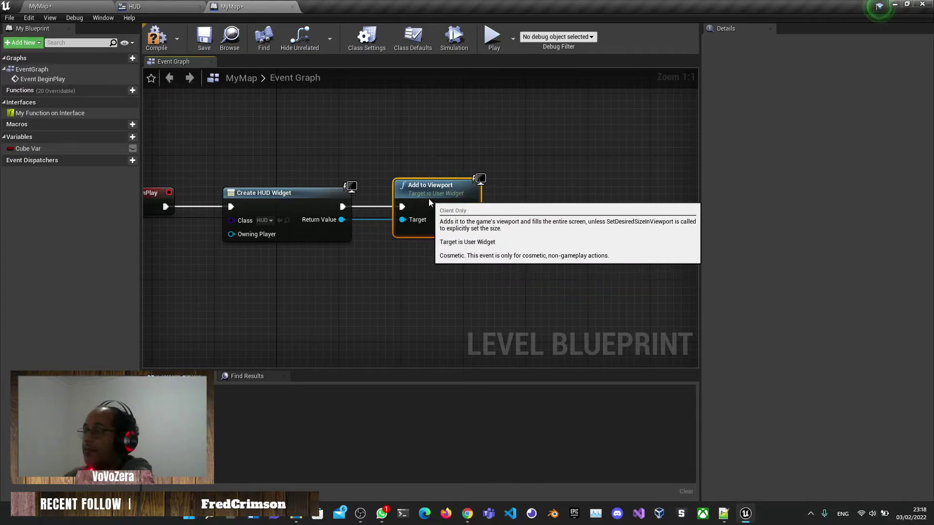
{"action": "right_click_drag", "start_coordinate": [302, 122], "coordinate": [412, 112]}
{"action": "left_click", "coordinate": [156, 38]}
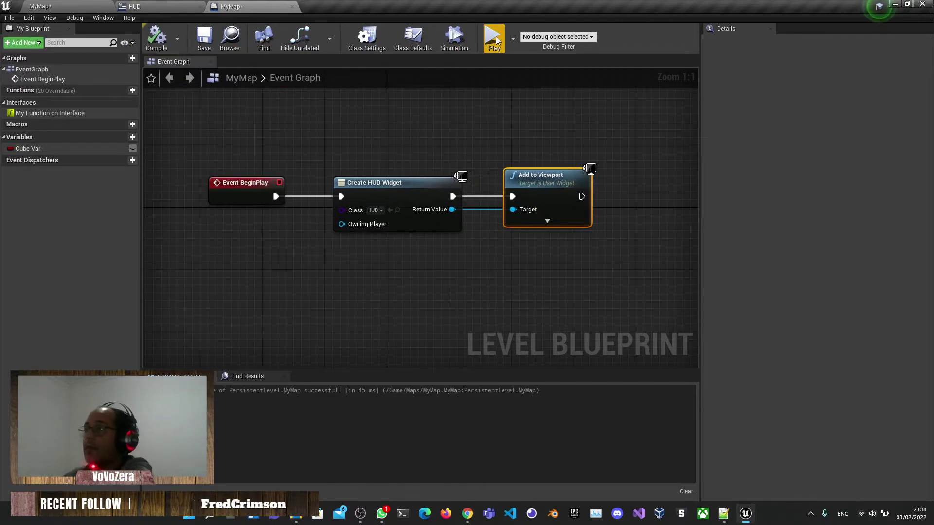
{"action": "left_click", "coordinate": [493, 38]}
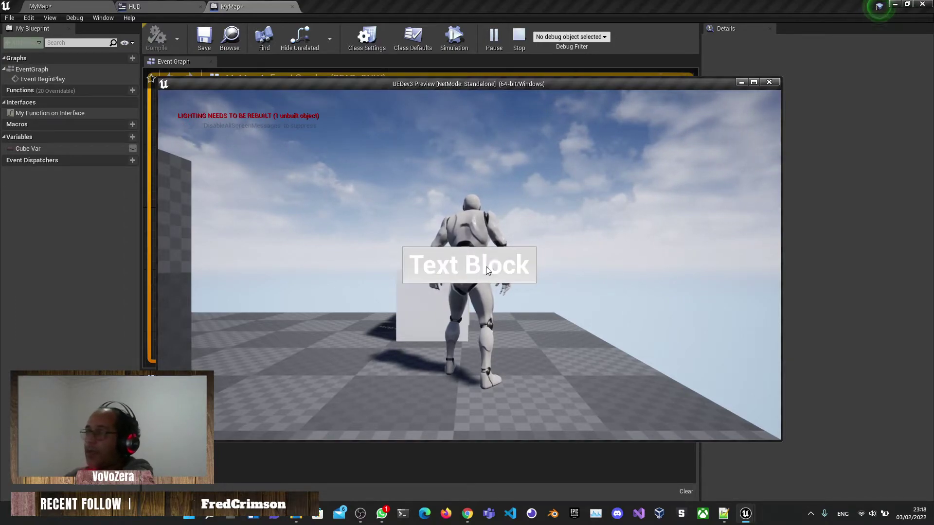
- Close the game preview and open the HUD widget's event graph
{"action": "left_click", "coordinate": [770, 83]}
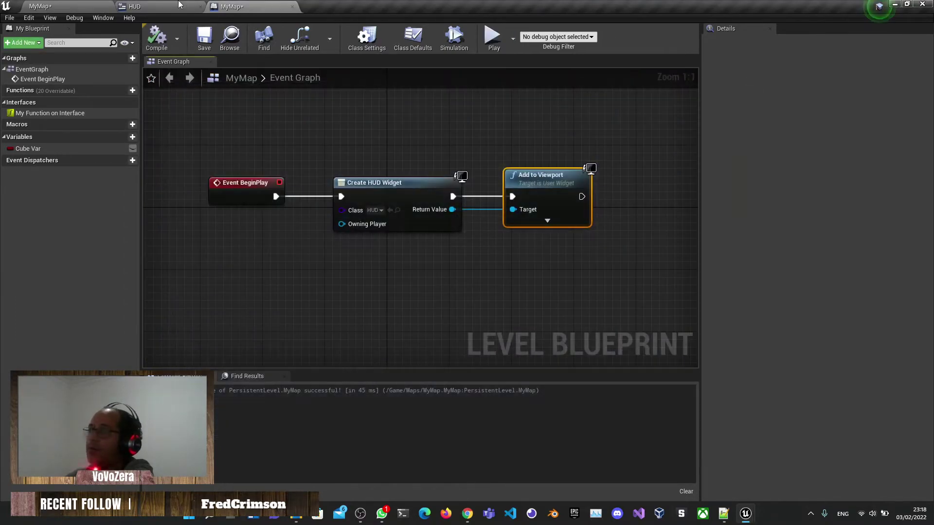
{"action": "left_click", "coordinate": [135, 7]}
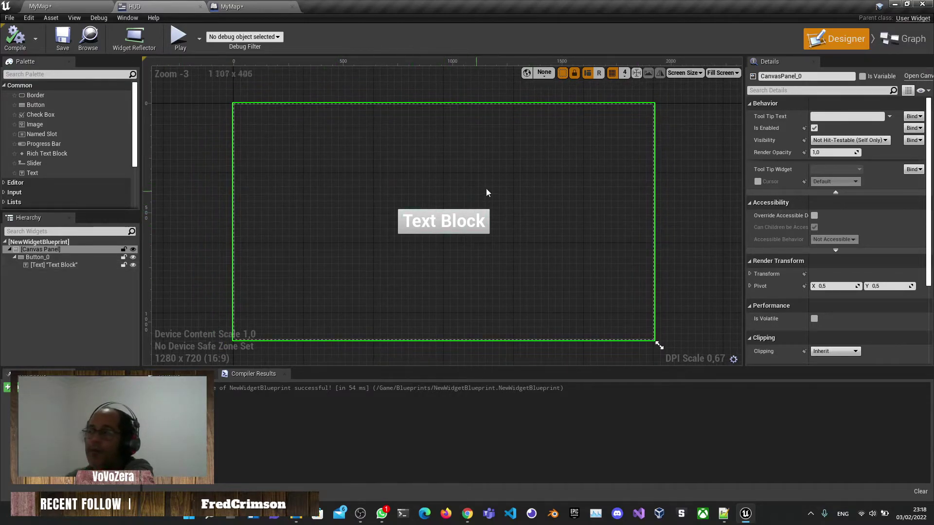
{"action": "right_click_drag", "start_coordinate": [486, 192], "coordinate": [544, 202]}
{"action": "left_click", "coordinate": [909, 43]}
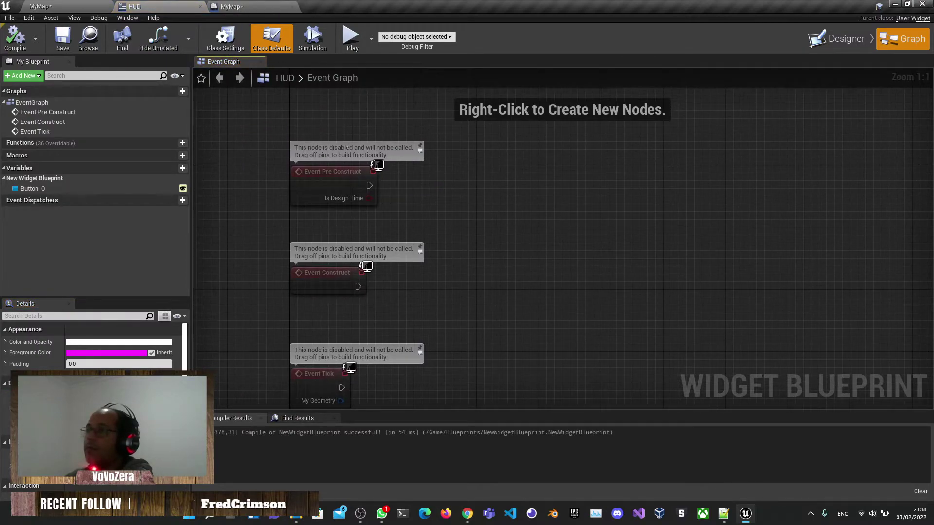
- Add an On Clicked event for Button_0 wired into a new Print String node
{"action": "left_click_drag", "start_coordinate": [86, 189], "coordinate": [348, 226]}
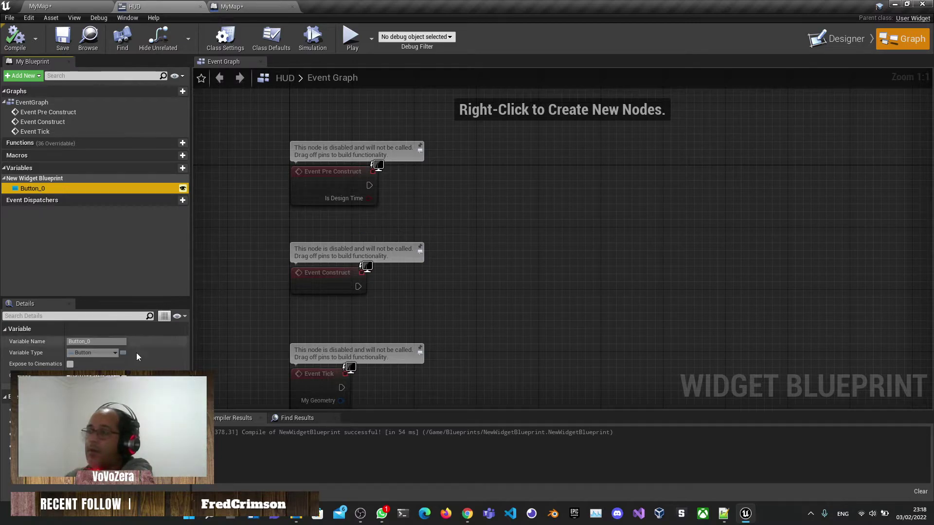
{"action": "left_click", "coordinate": [176, 409]}
{"action": "right_click_drag", "start_coordinate": [426, 332], "coordinate": [292, 314]}
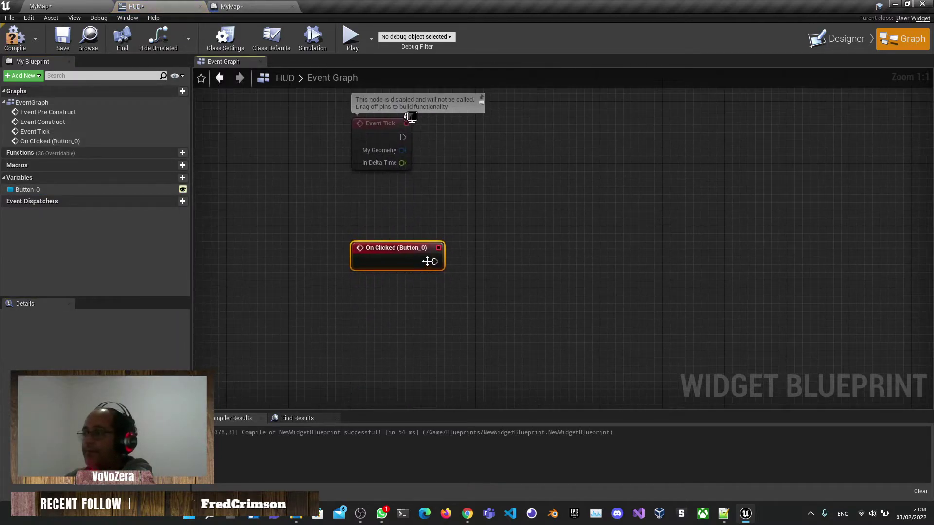
{"action": "left_click_drag", "start_coordinate": [435, 261], "coordinate": [541, 252]}
{"action": "type", "text": "print"}
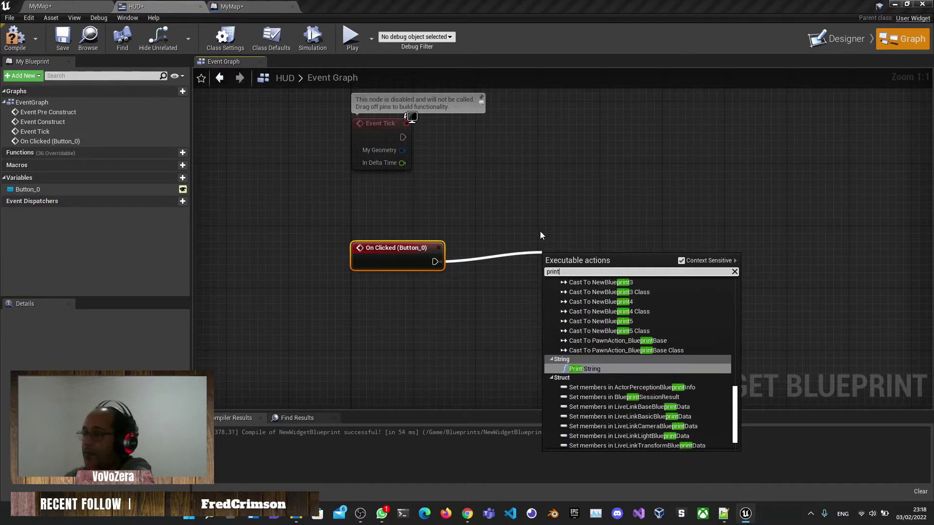
{"action": "key", "text": "Return"}
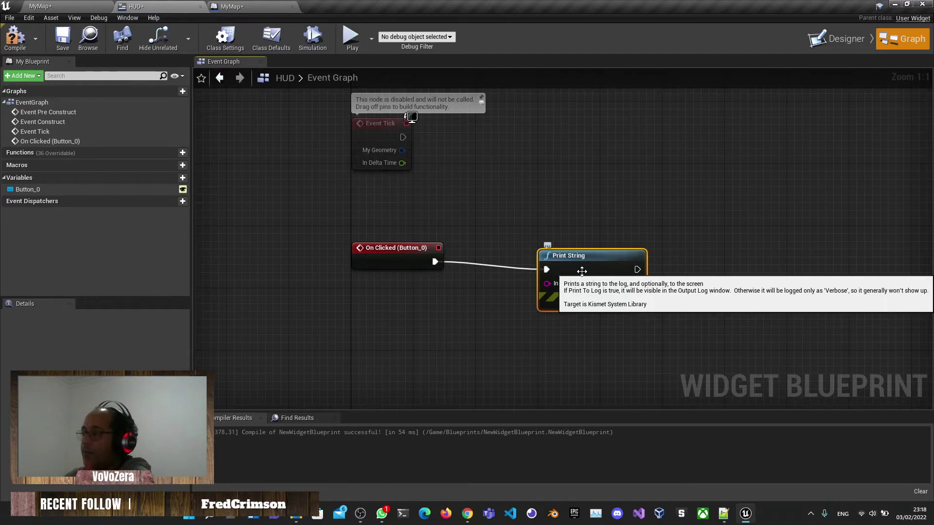
- Save the HUD and MyMap assets, then test-play and click the HUD button three times
{"action": "left_click", "coordinate": [555, 177]}
{"action": "key", "text": "ctrl+shift+s"}
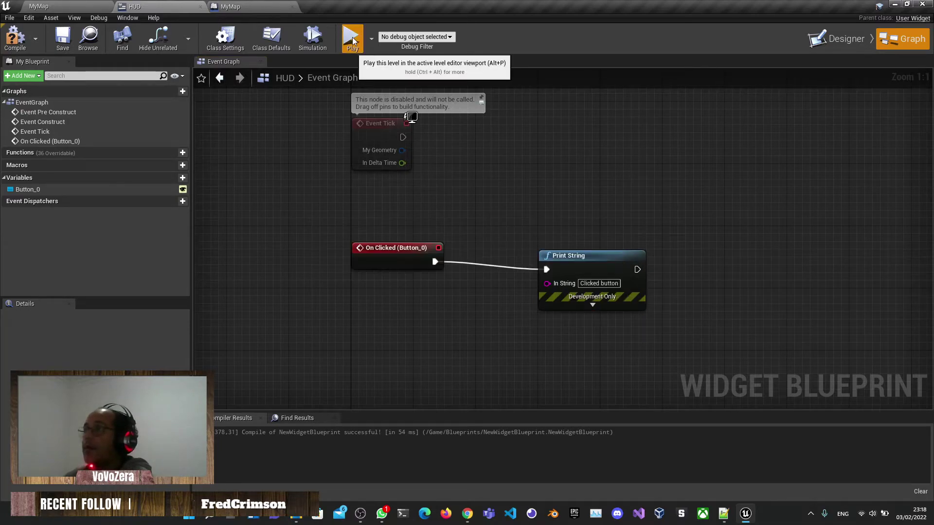
{"action": "left_click", "coordinate": [352, 37]}
{"action": "left_click", "coordinate": [450, 263]}
{"action": "left_click", "coordinate": [450, 264]}
{"action": "left_click", "coordinate": [450, 264]}
{"action": "left_click", "coordinate": [450, 263]}
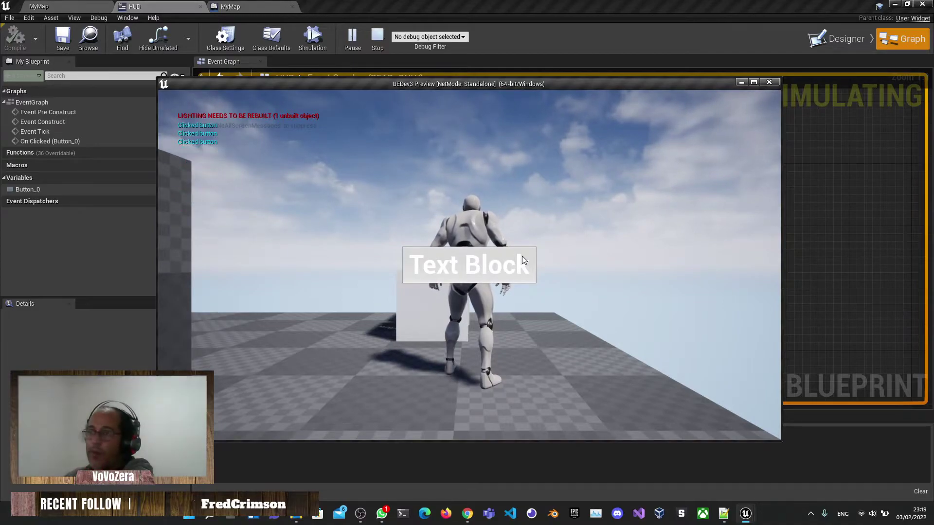
{"action": "left_click", "coordinate": [769, 83]}
{"action": "left_click_drag", "start_coordinate": [553, 256], "coordinate": [504, 250]}
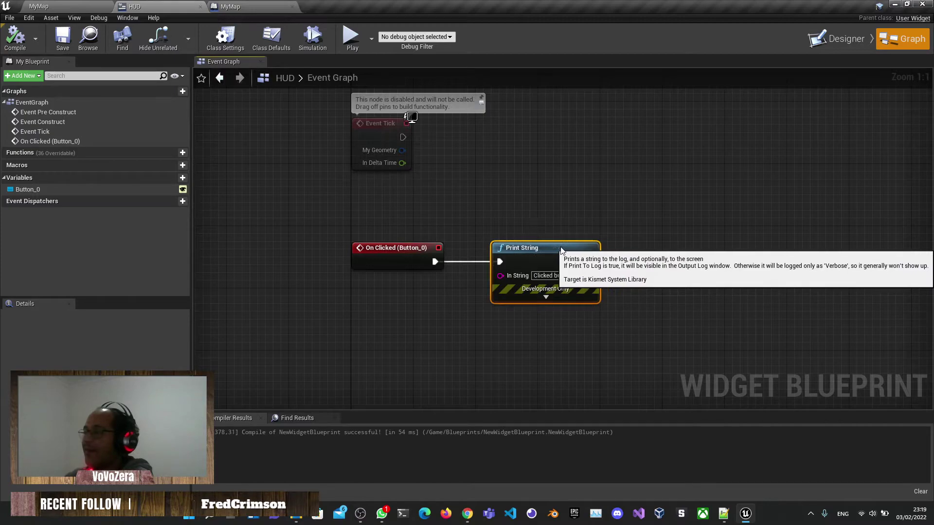
{"action": "left_click_drag", "start_coordinate": [378, 210], "coordinate": [707, 242]}
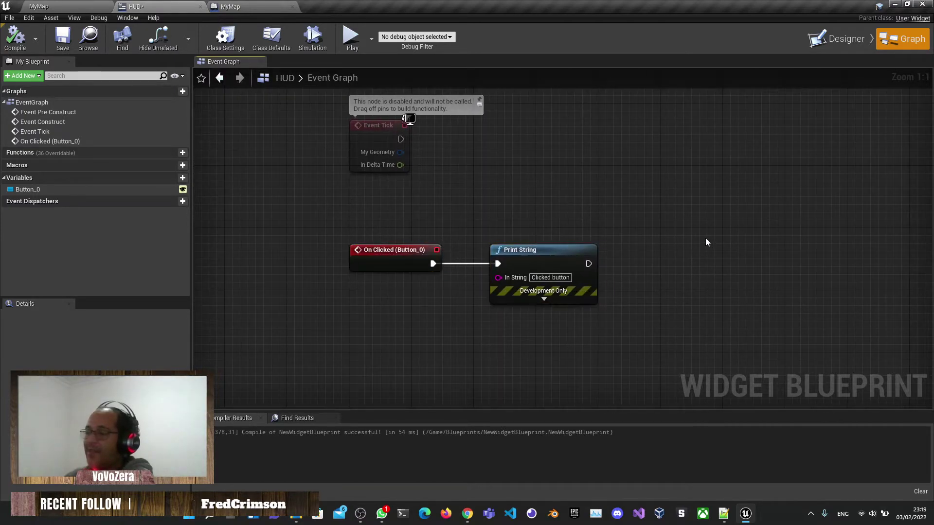
- Return the HUD editor to the Designer view and look over the button layout
{"action": "left_click", "coordinate": [838, 39]}
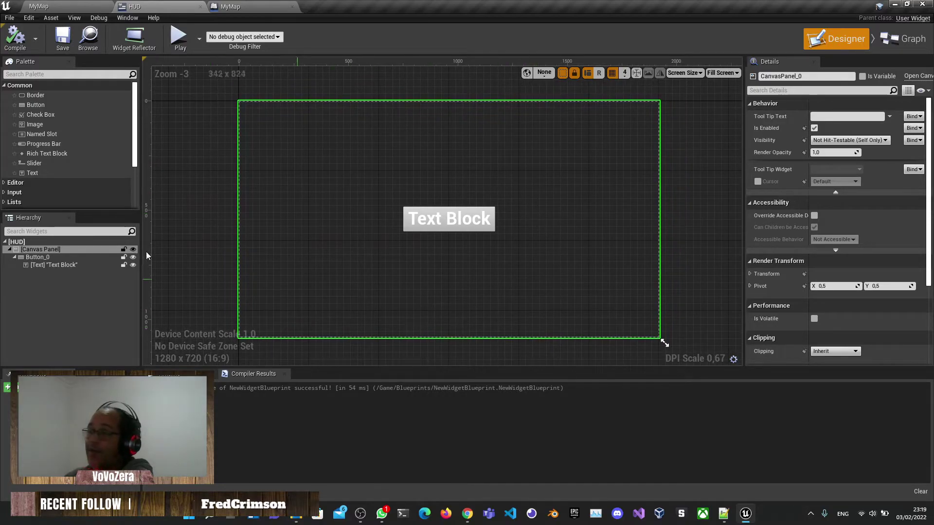
{"action": "right_click_drag", "start_coordinate": [555, 209], "coordinate": [547, 231]}
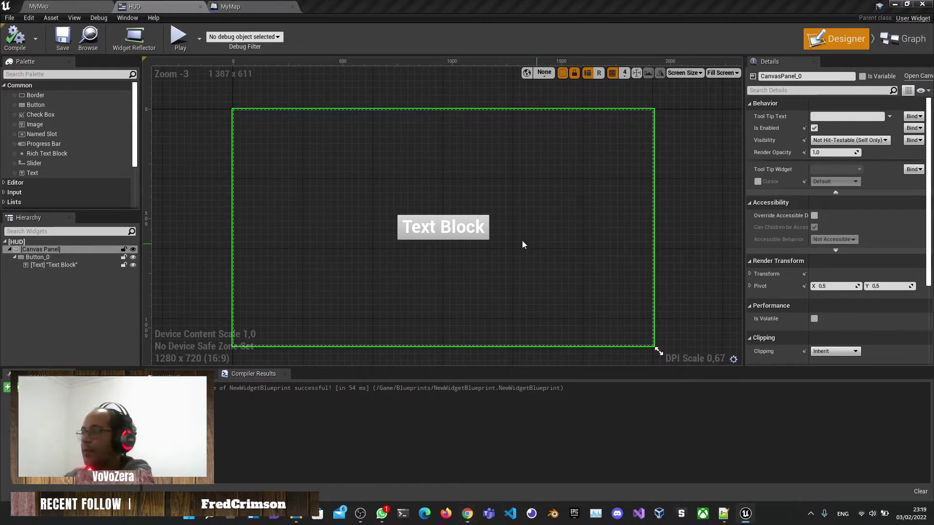
{"action": "right_click_drag", "start_coordinate": [524, 243], "coordinate": [519, 242]}
{"action": "left_click", "coordinate": [69, 6]}
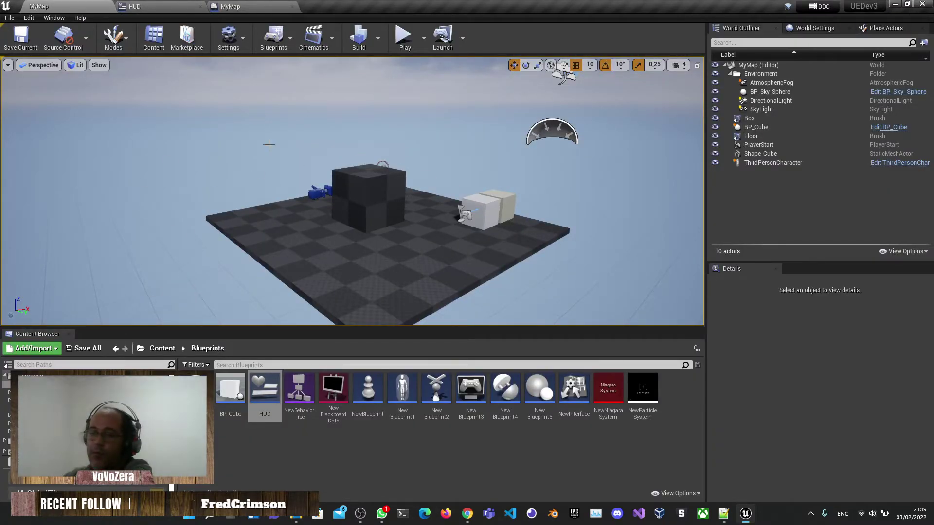
{"action": "left_click", "coordinate": [135, 6]}
{"action": "right_click_drag", "start_coordinate": [597, 262], "coordinate": [601, 288]}
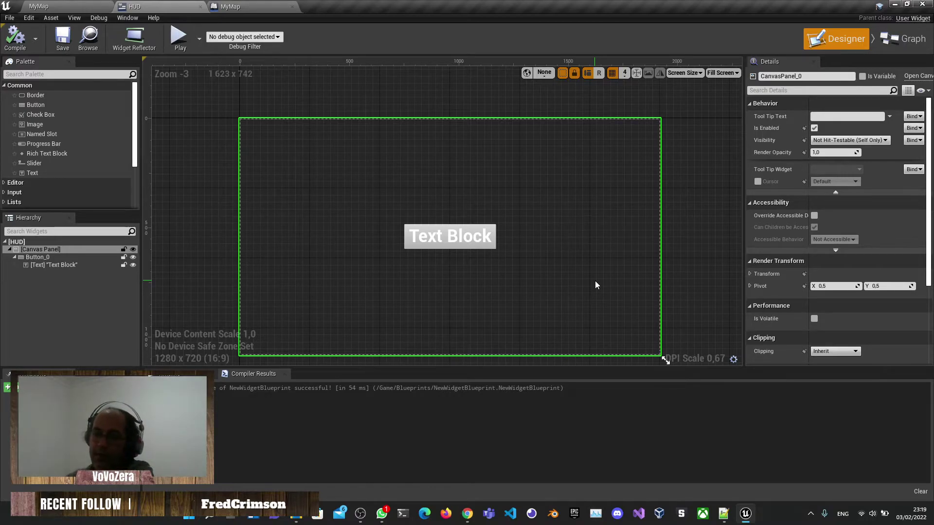
{"action": "right_click_drag", "start_coordinate": [573, 272], "coordinate": [586, 253]}
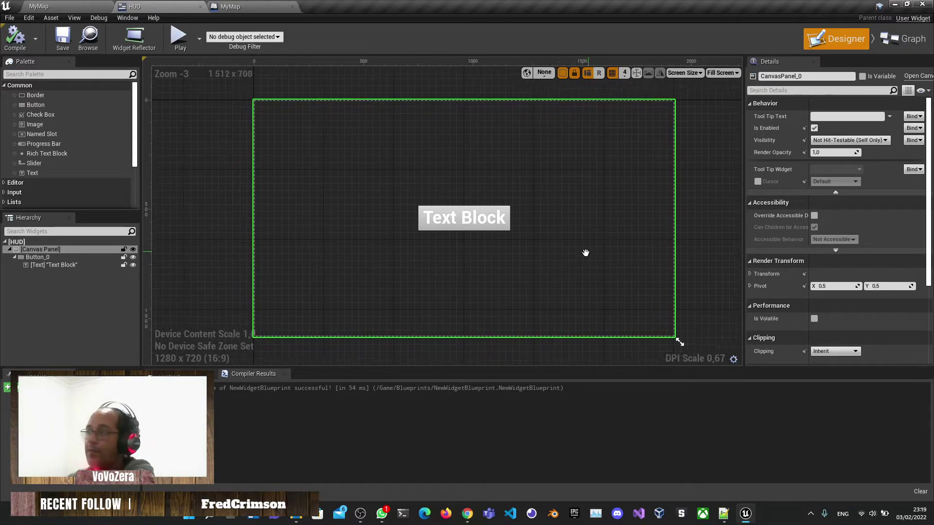
- Review the MyMap level blueprint's BeginPlay, Create HUD Widget and Add to Viewport chain
{"action": "left_click", "coordinate": [249, 6]}
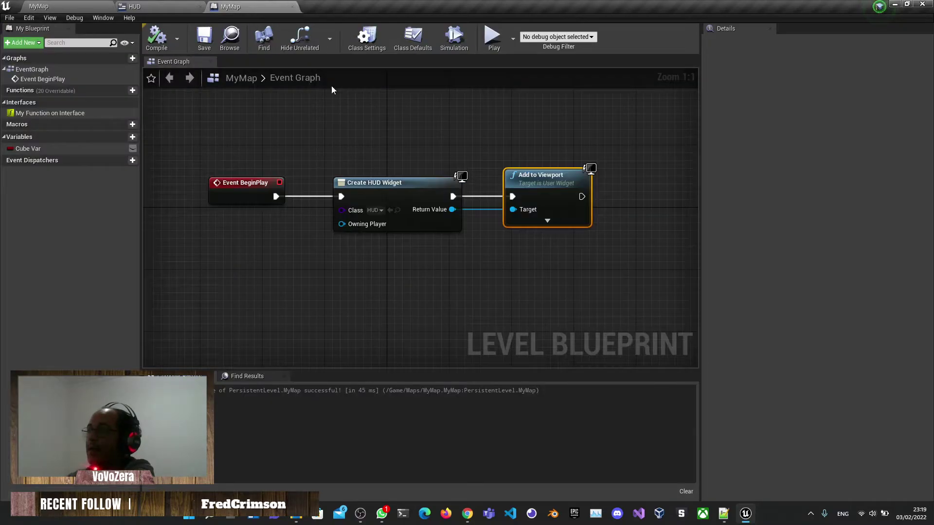
{"action": "right_click_drag", "start_coordinate": [567, 286], "coordinate": [523, 298]}
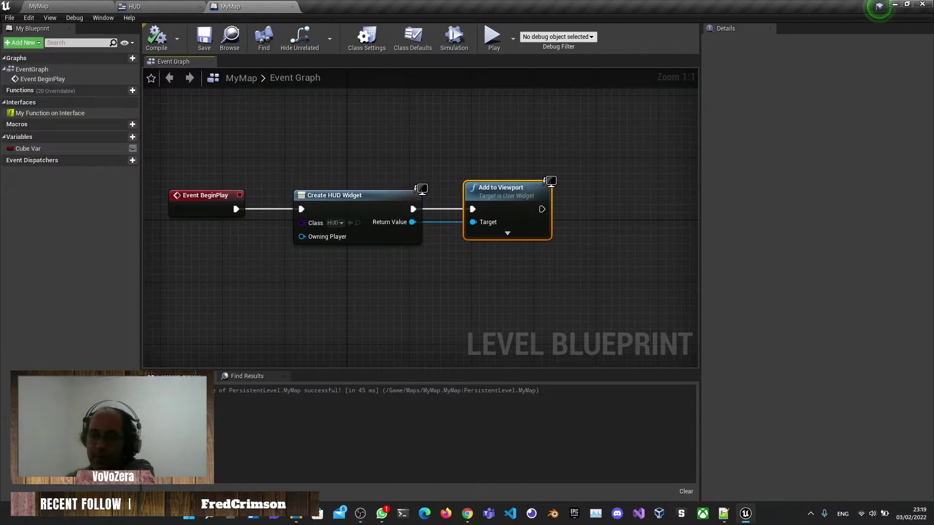
{"action": "key", "text": "alt+Tab"}
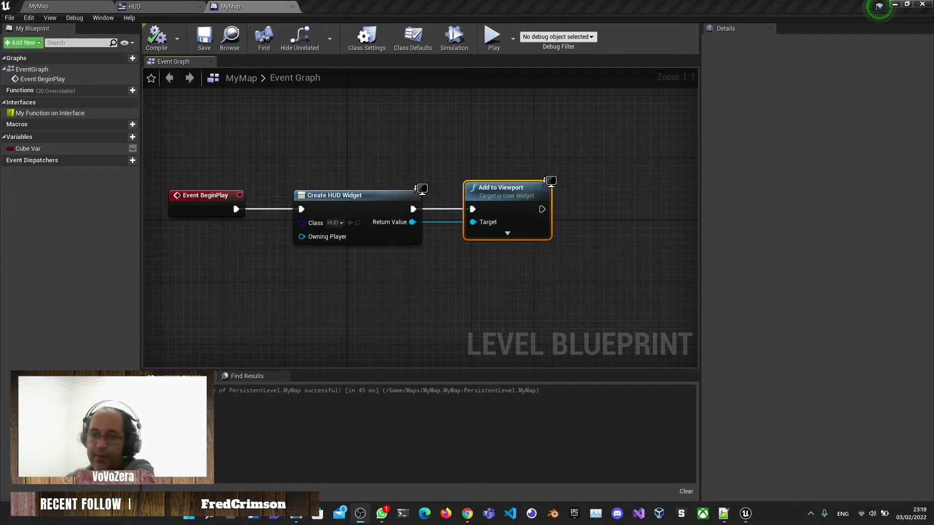
{"action": "key", "text": "alt+Tab"}
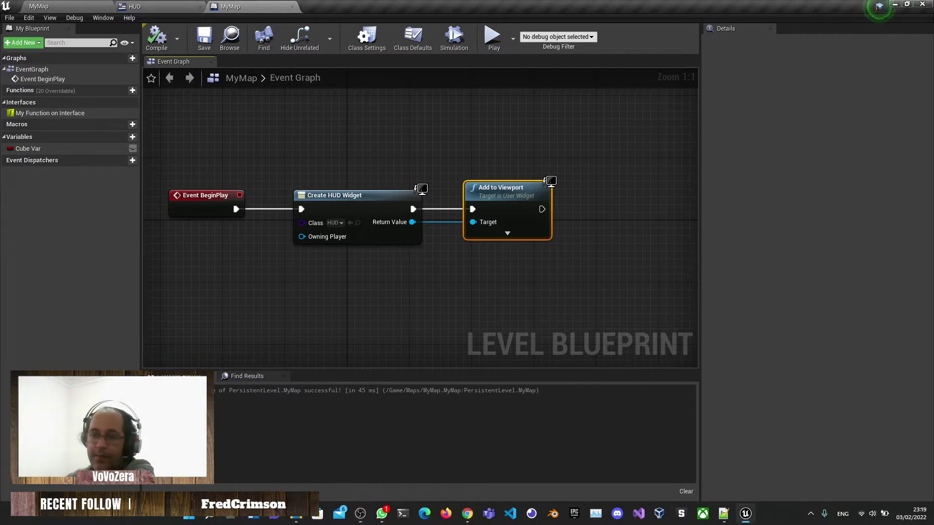
{"action": "key", "text": "alt+Tab"}
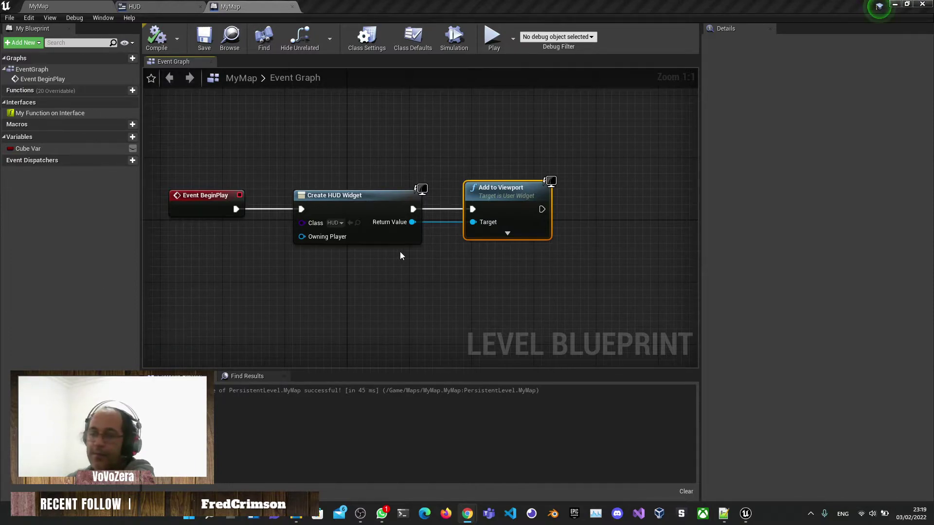
{"action": "left_click", "coordinate": [407, 279]}
{"action": "right_click_drag", "start_coordinate": [407, 279], "coordinate": [446, 299]}
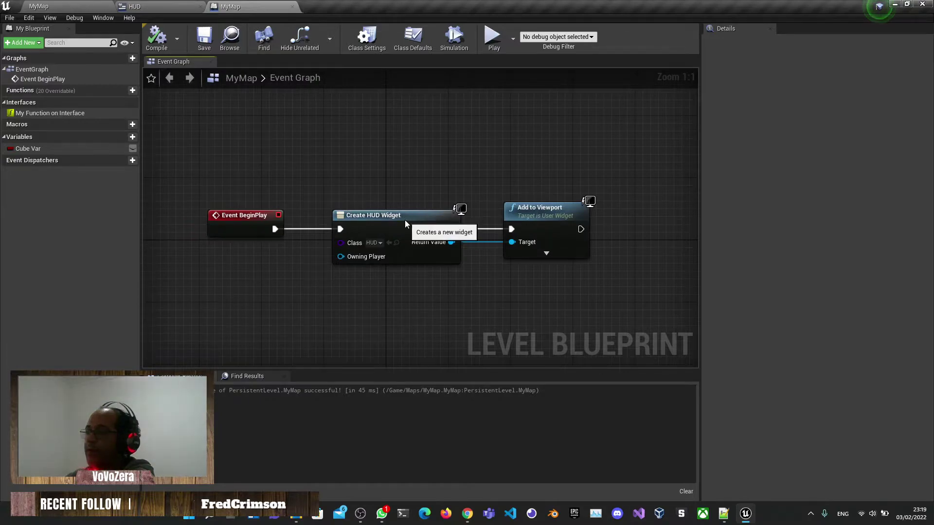
- Search the top-level Content folder for 'font' with a Font type filter, then clear the search
{"action": "left_click", "coordinate": [39, 6]}
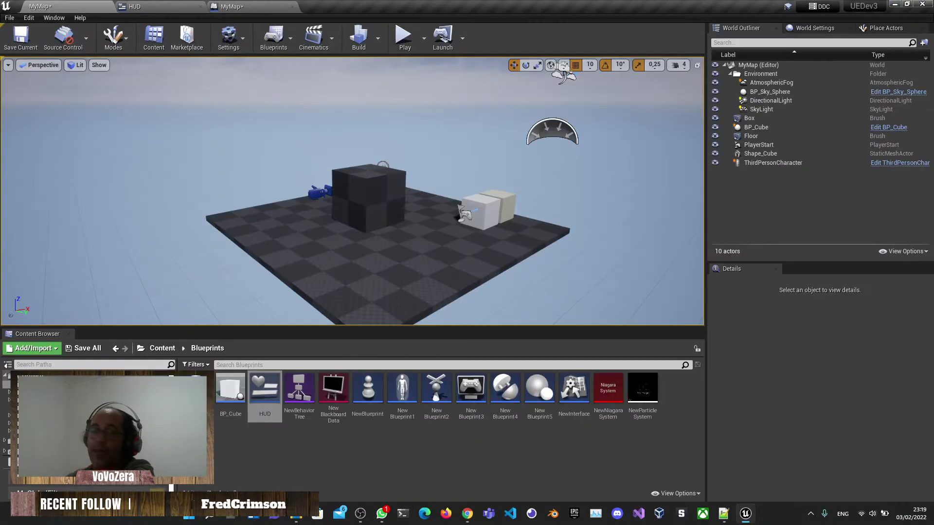
{"action": "key", "text": "alt+Tab"}
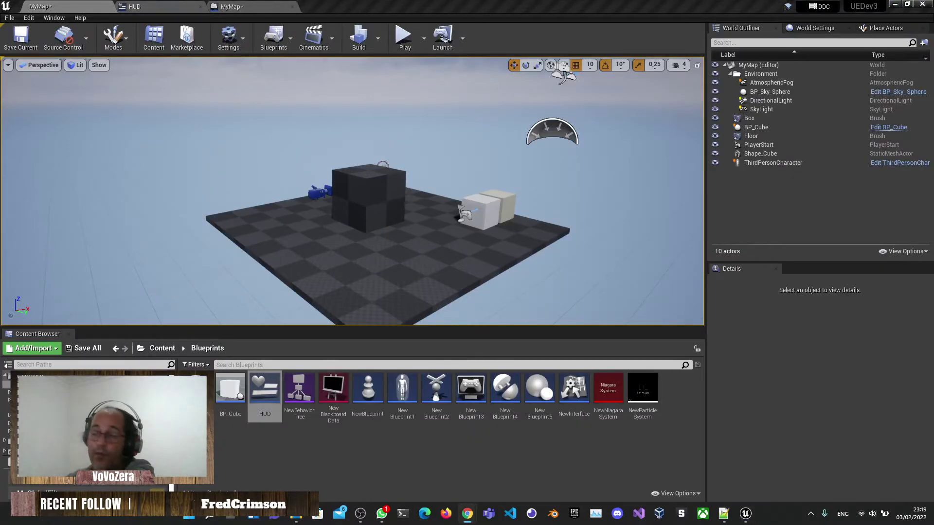
{"action": "left_click", "coordinate": [284, 451]}
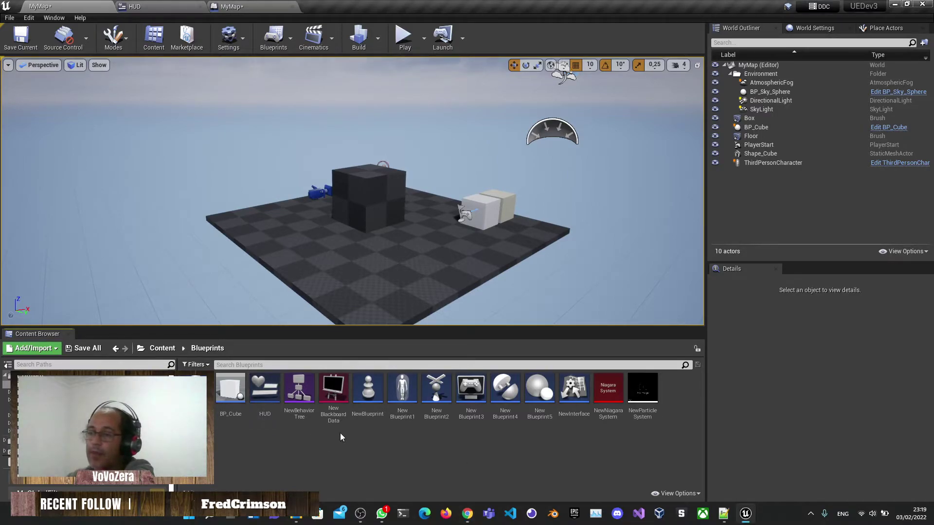
{"action": "left_click", "coordinate": [162, 348]}
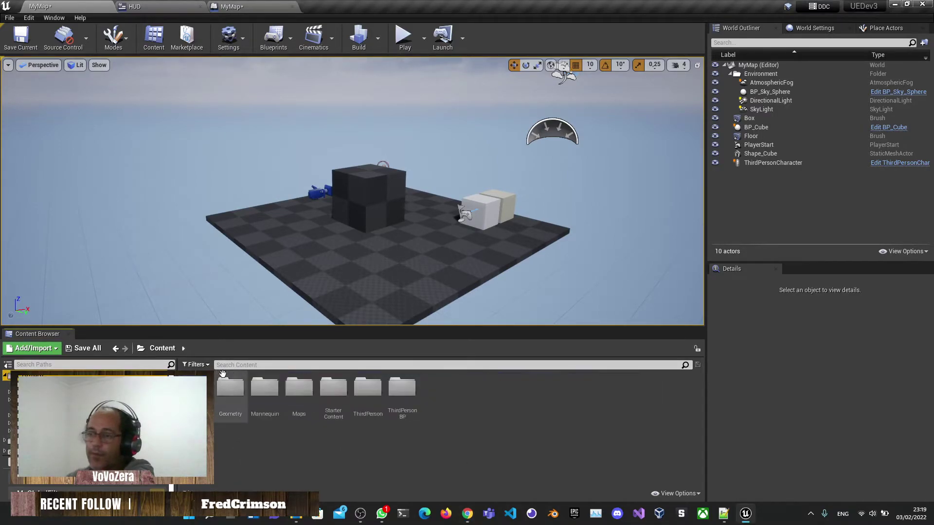
{"action": "left_click", "coordinate": [252, 360]}
{"action": "type", "text": "font"}
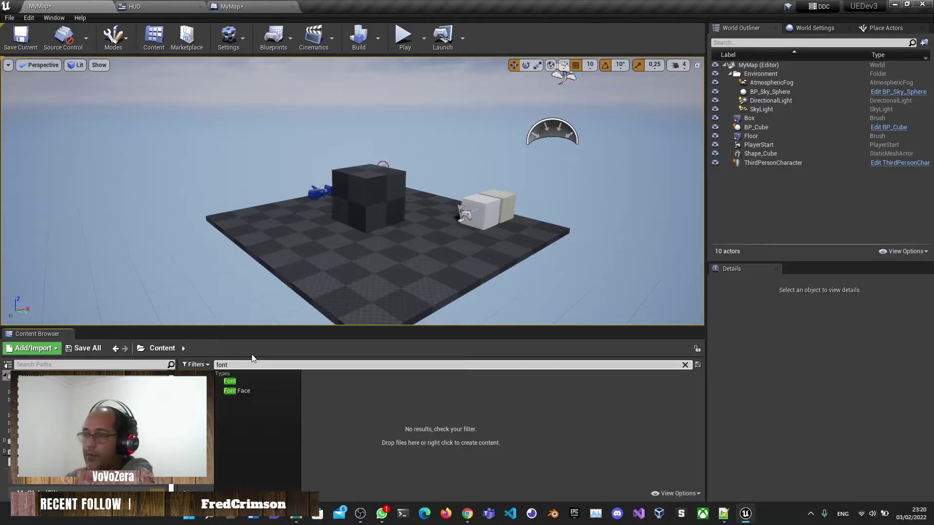
{"action": "left_click", "coordinate": [261, 381]}
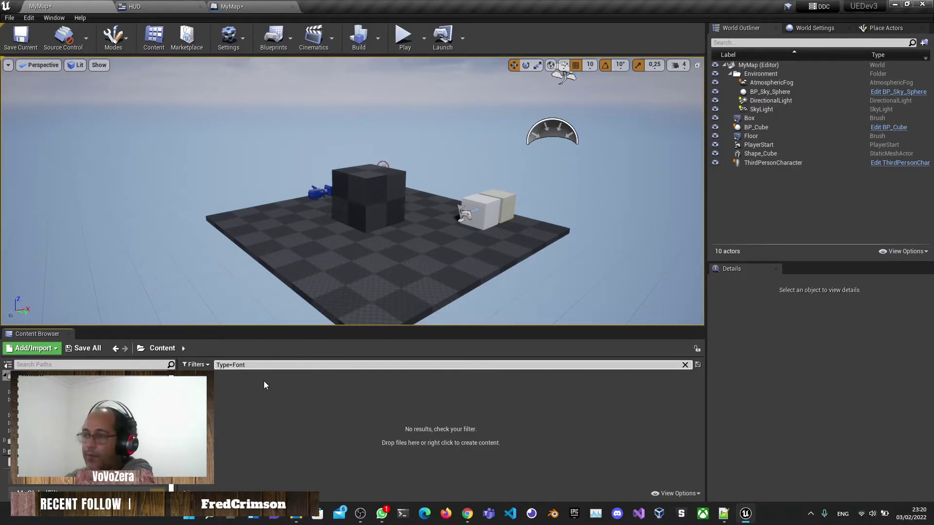
{"action": "key", "text": "ctrl+a"}
{"action": "key", "text": "BackSpace"}
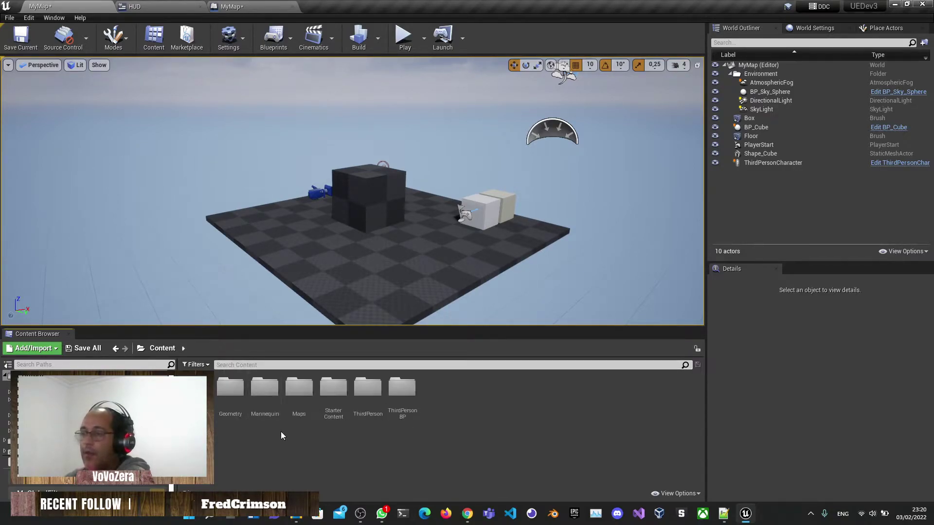
{"action": "right_click", "coordinate": [443, 456]}
{"action": "key", "text": "Escape"}
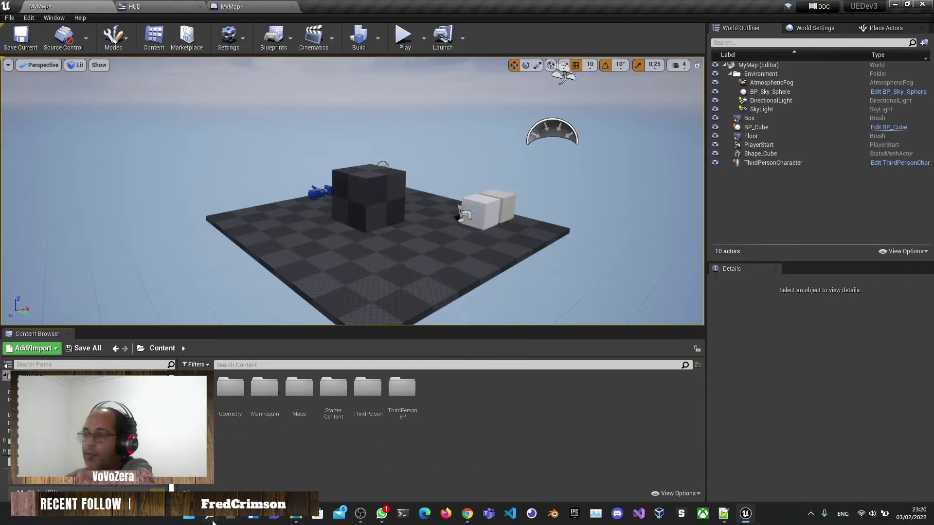
- Look over the Oxygen Bold, Light and Regular .ttf files in Oxygen.zip, then close WinRAR
{"action": "left_click", "coordinate": [297, 516]}
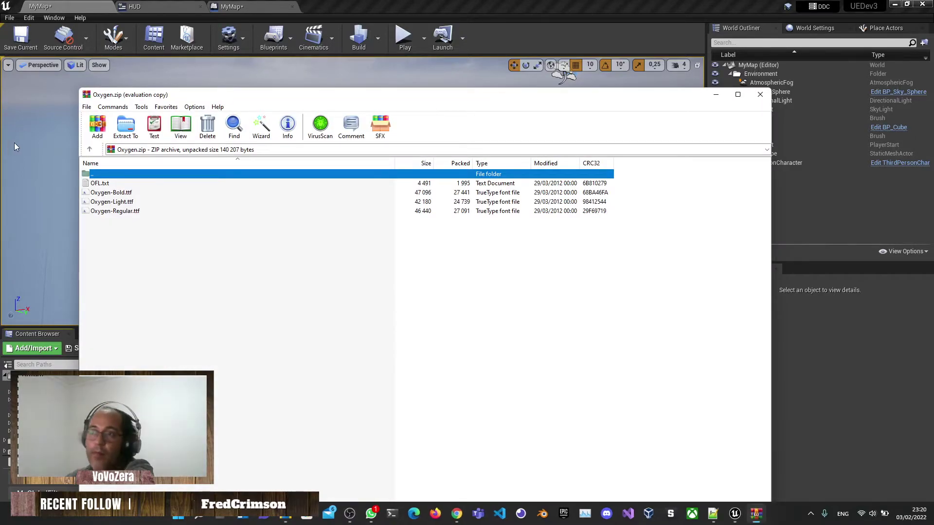
{"action": "key", "text": "Escape"}
{"action": "left_click", "coordinate": [124, 211]}
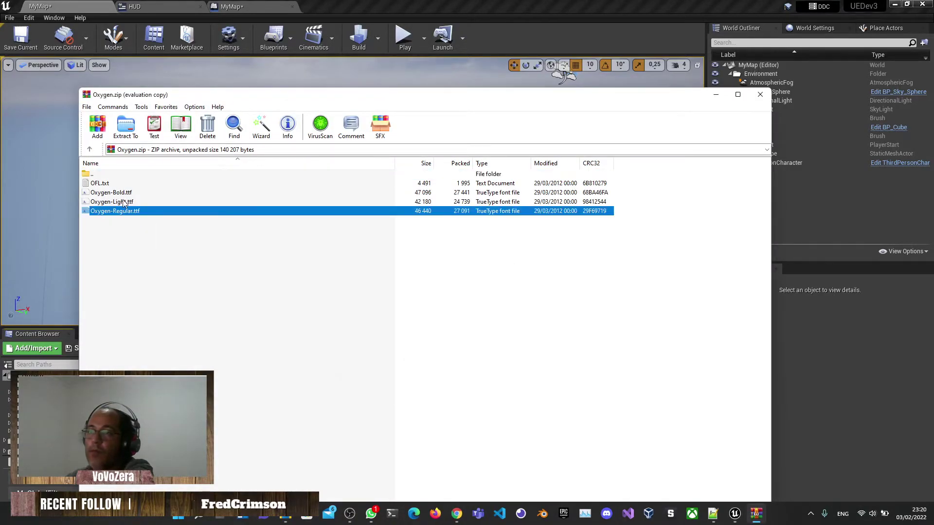
{"action": "left_click", "coordinate": [119, 201], "text": "shift"}
{"action": "left_click", "coordinate": [116, 195], "text": "shift"}
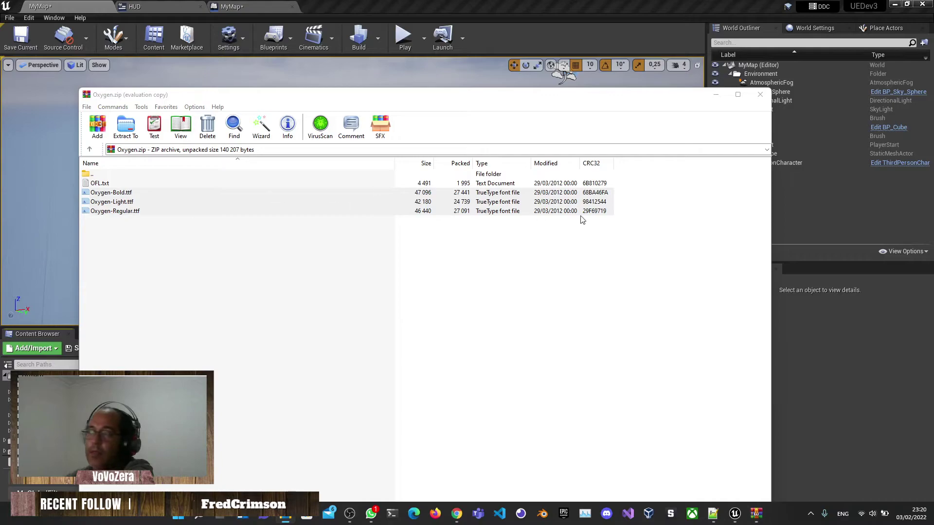
{"action": "left_click", "coordinate": [760, 94]}
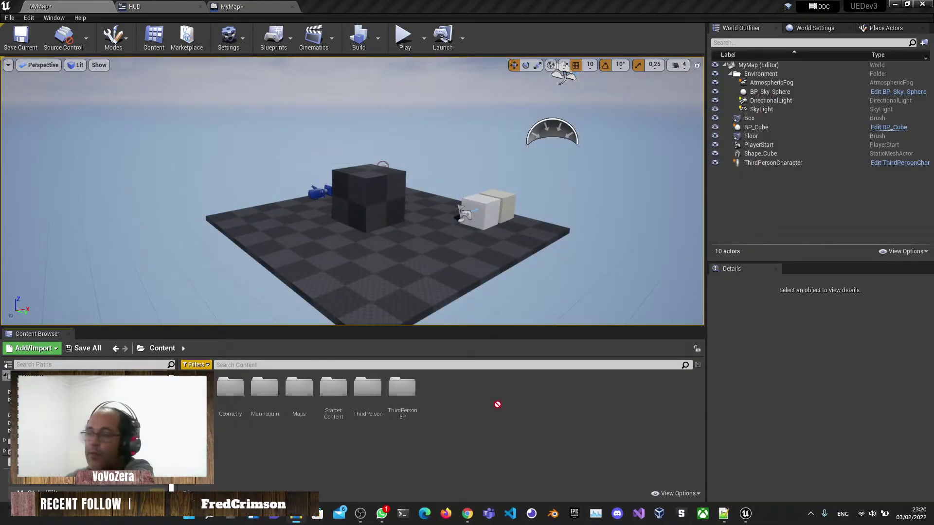
- Create new Fonts and Blueprints folders in Content
{"action": "left_click", "coordinate": [337, 425]}
{"action": "right_click", "coordinate": [453, 457]}
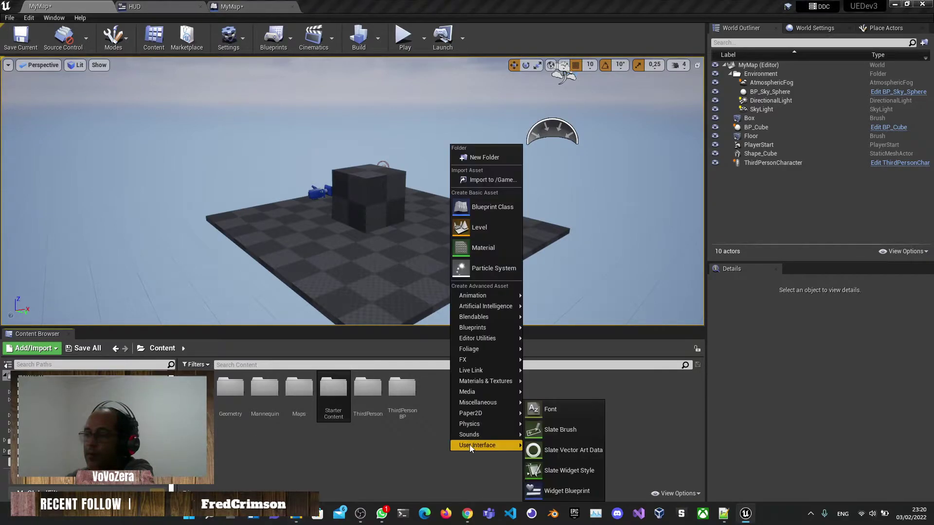
{"action": "left_click", "coordinate": [463, 161]}
{"action": "type", "text": "Fonts"}
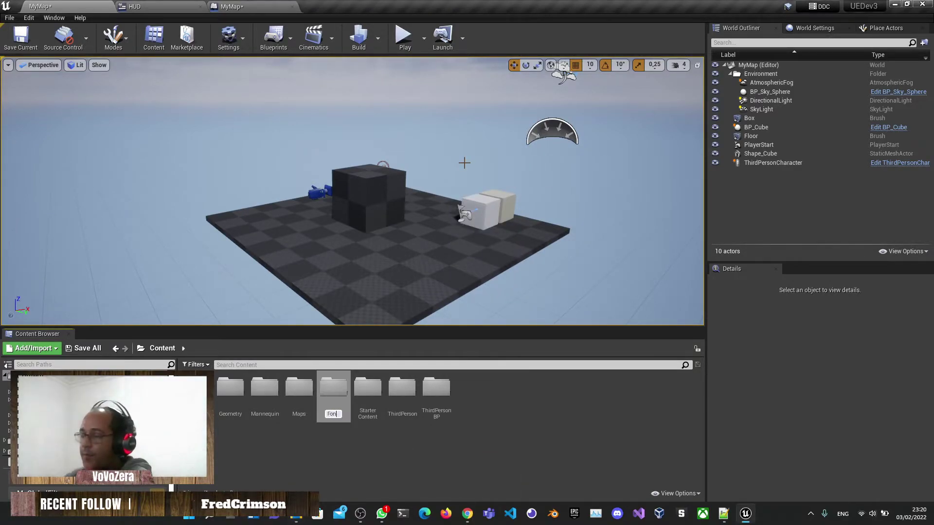
{"action": "key", "text": "Return"}
{"action": "right_click", "coordinate": [492, 442]}
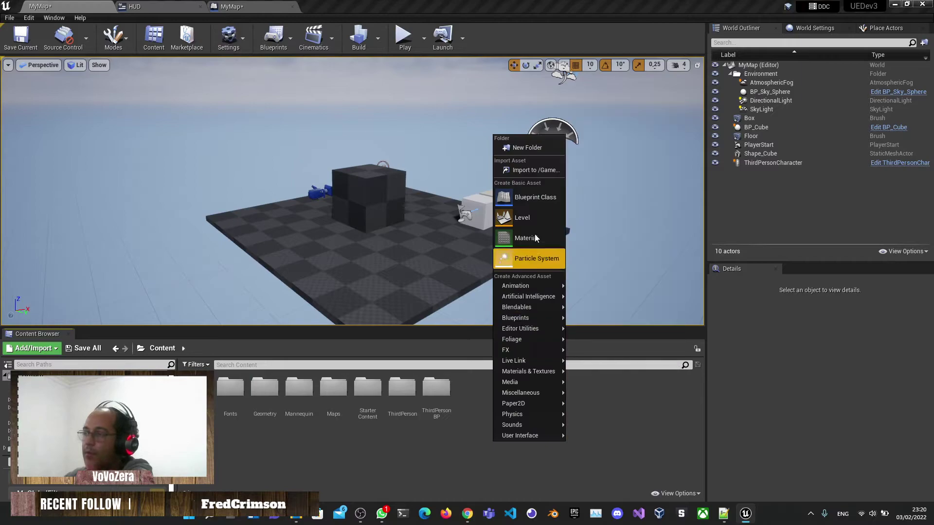
{"action": "left_click", "coordinate": [537, 150]}
{"action": "type", "text": "Audio"}
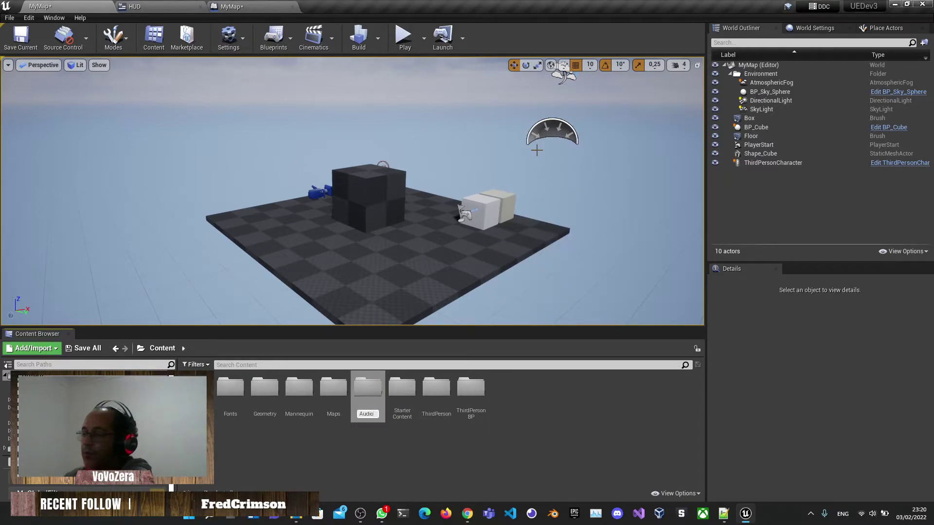
{"action": "key", "text": "ctrl+a"}
{"action": "type", "text": "Blueprints"}
{"action": "key", "text": "Return"}
- Import the Oxygen .ttf files into Fonts, generating a Font asset for each face
{"action": "double_click", "coordinate": [367, 388]}
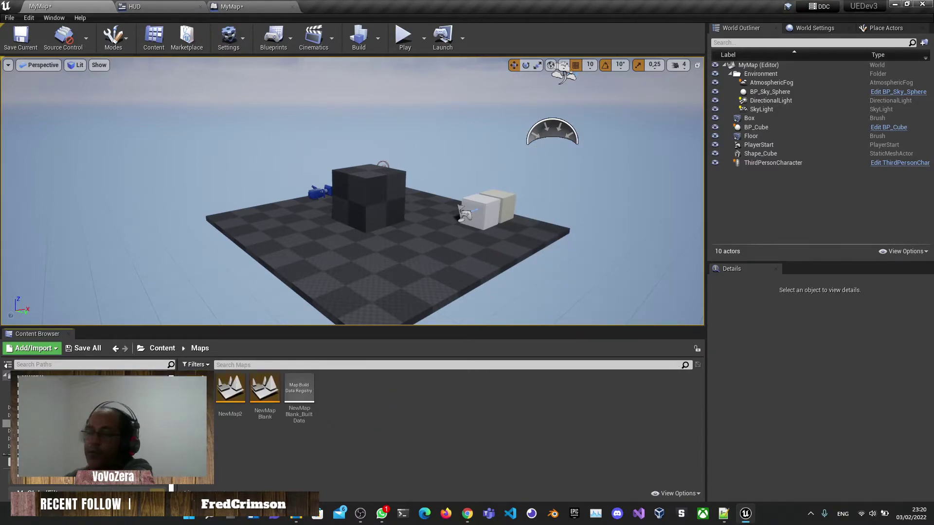
{"action": "left_click", "coordinate": [6, 400]}
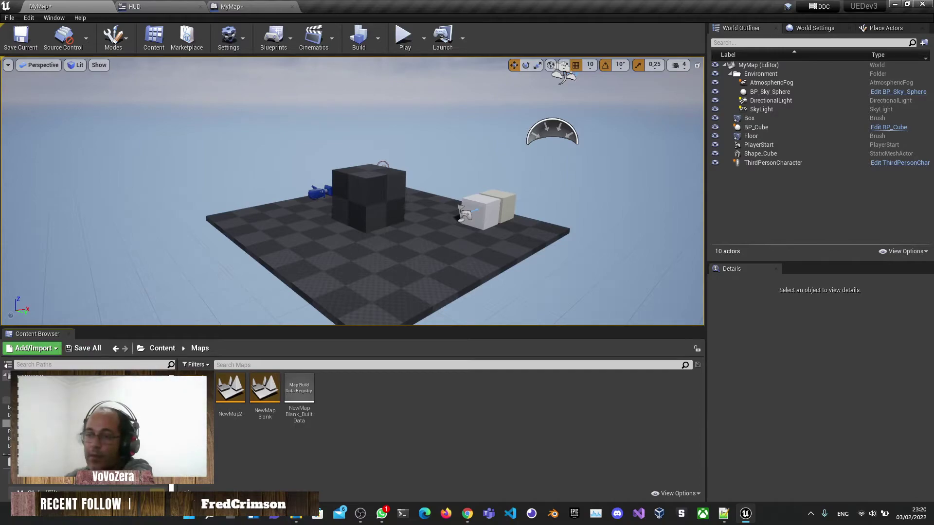
{"action": "left_click_drag", "start_coordinate": [396, 410], "coordinate": [362, 422]}
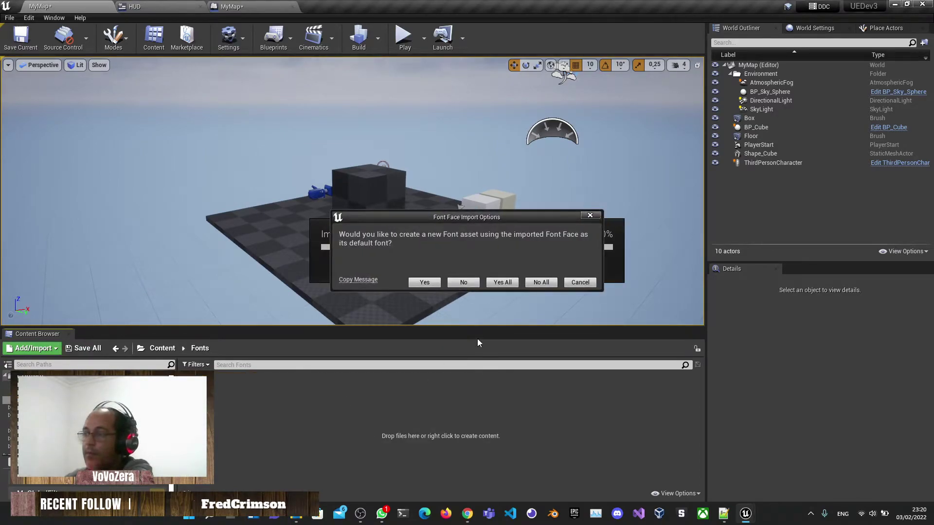
{"action": "left_click", "coordinate": [510, 282]}
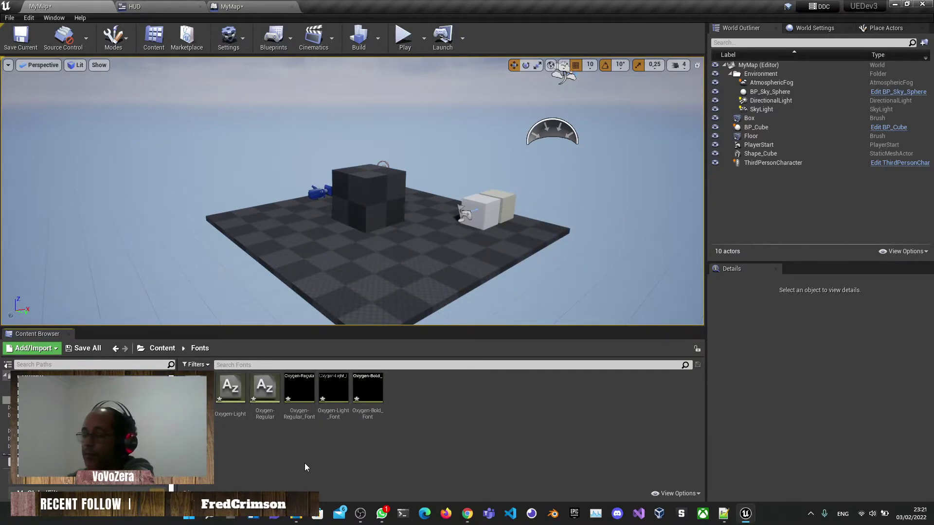
- Select the Oxygen font faces and Oxygen Font assets in the Fonts folder, checking their action menus
{"action": "left_click", "coordinate": [230, 389]}
{"action": "left_click", "coordinate": [271, 391], "text": "ctrl"}
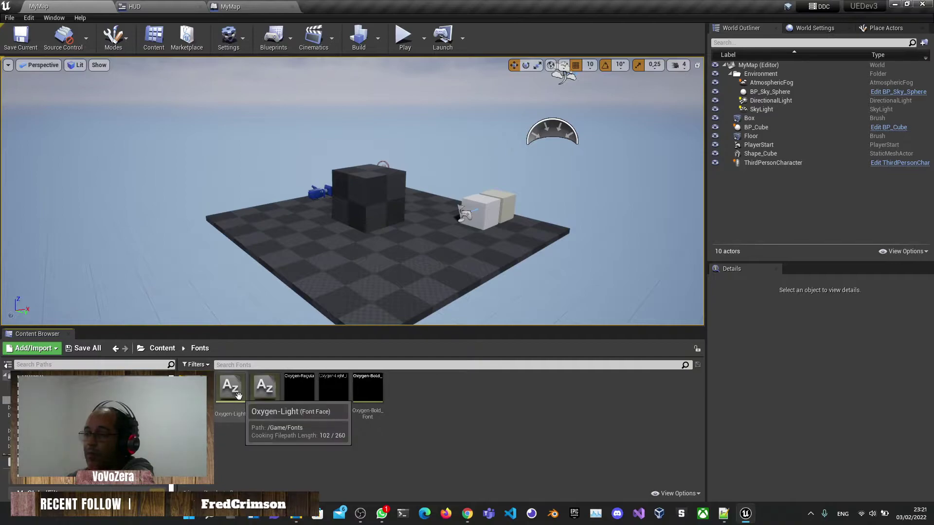
{"action": "right_click", "coordinate": [269, 390]}
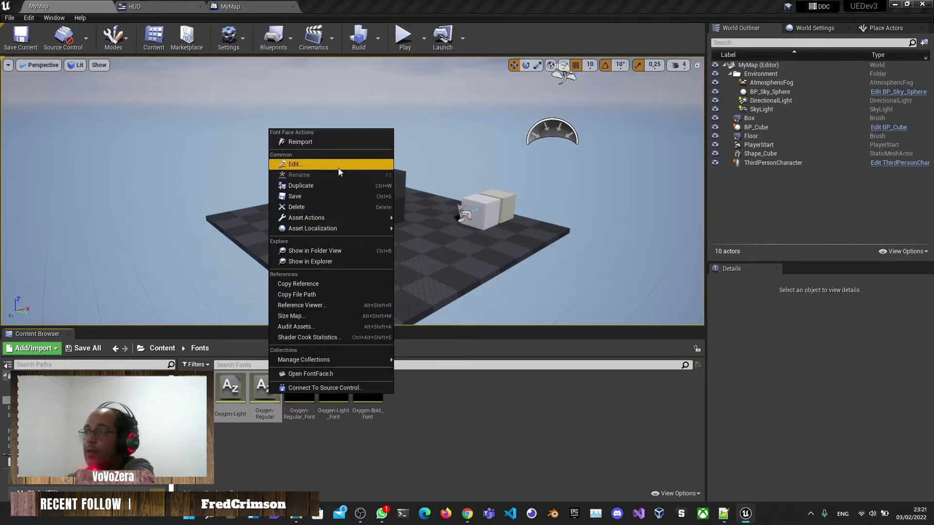
{"action": "left_click", "coordinate": [427, 396]}
{"action": "left_click", "coordinate": [368, 388]}
{"action": "left_click", "coordinate": [299, 388], "text": "ctrl"}
{"action": "left_click", "coordinate": [332, 392], "text": "ctrl"}
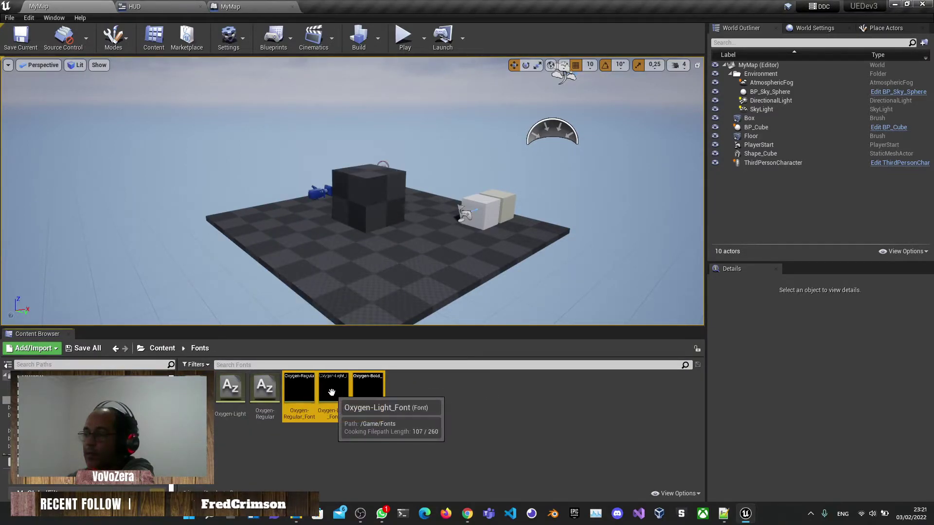
{"action": "right_click", "coordinate": [331, 392]}
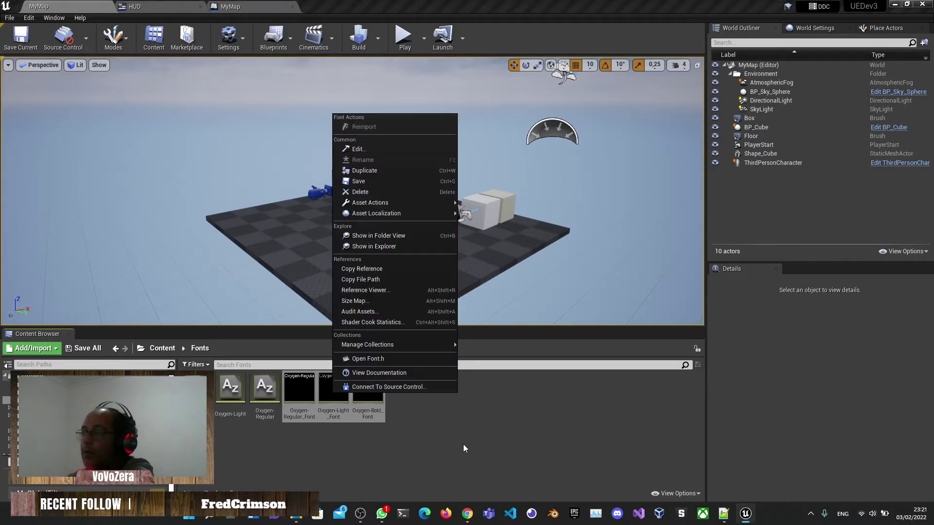
{"action": "left_click", "coordinate": [413, 443]}
- Delete all six Oxygen font faces and Font assets, confirming in the Delete Assets dialog
{"action": "right_click", "coordinate": [395, 444]}
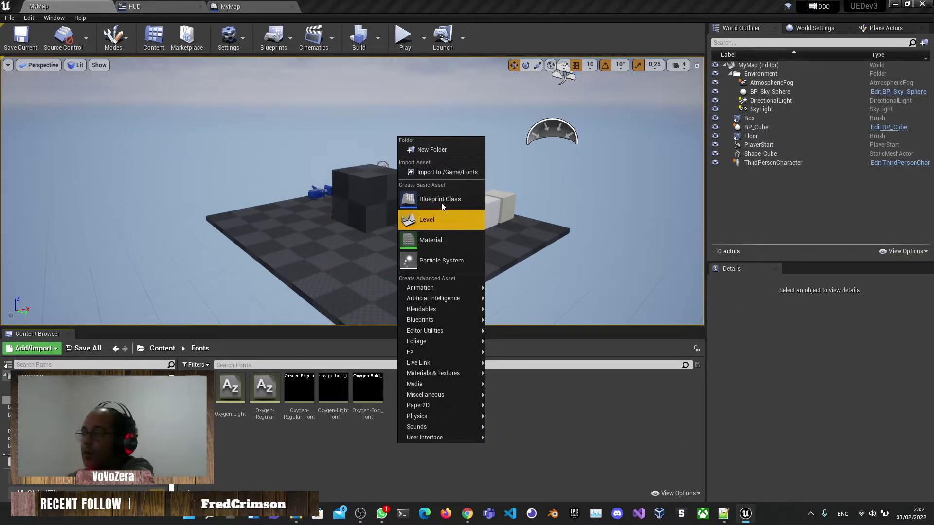
{"action": "left_click", "coordinate": [265, 389]}
{"action": "right_click", "coordinate": [266, 395]}
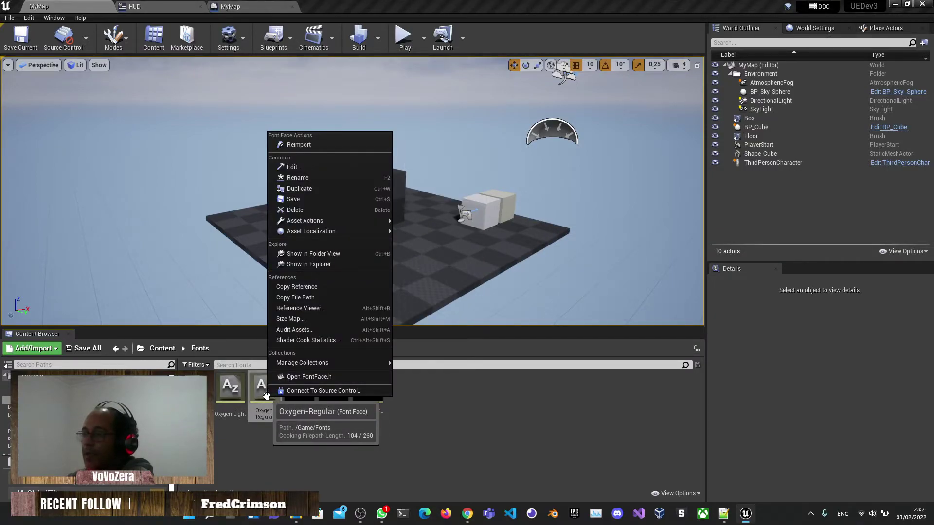
{"action": "left_click", "coordinate": [299, 457]}
{"action": "right_click", "coordinate": [272, 401]}
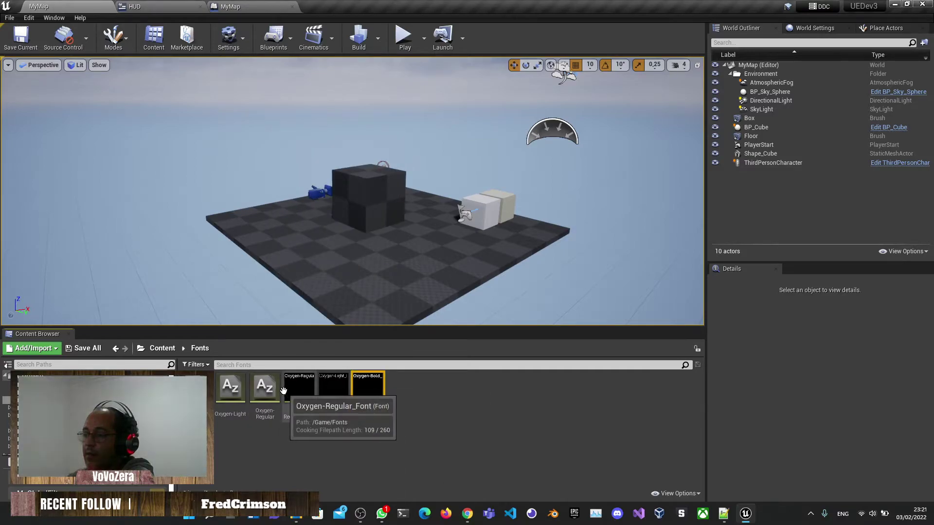
{"action": "left_click", "coordinate": [262, 384]}
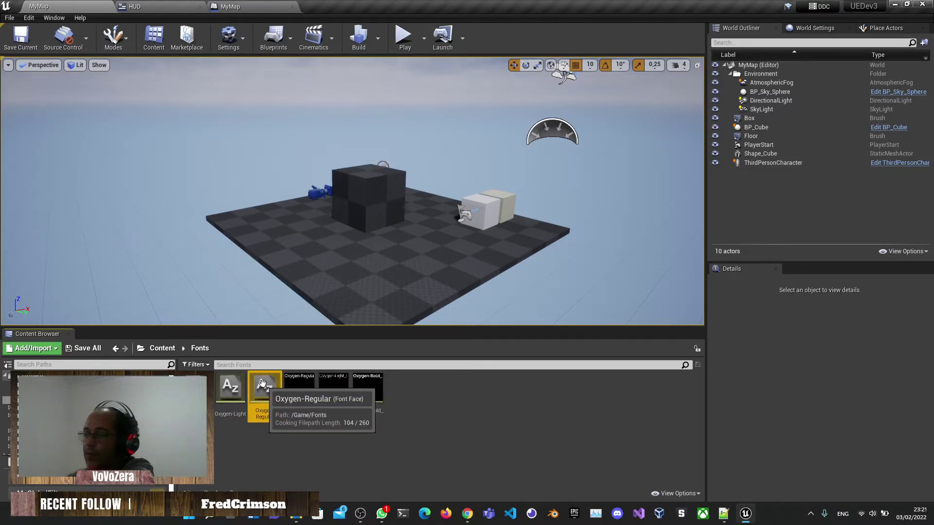
{"action": "left_click_drag", "start_coordinate": [263, 384], "coordinate": [360, 398]}
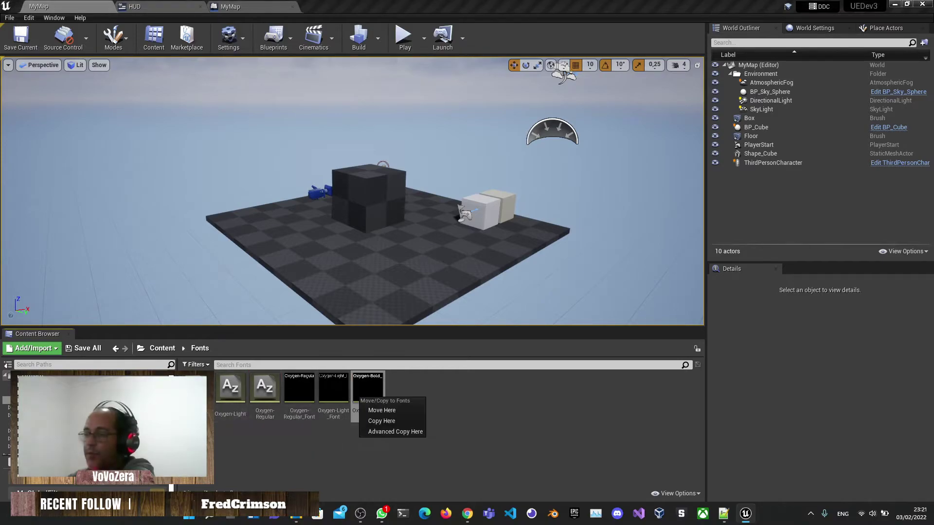
{"action": "left_click", "coordinate": [382, 410]}
{"action": "key", "text": "Delete"}
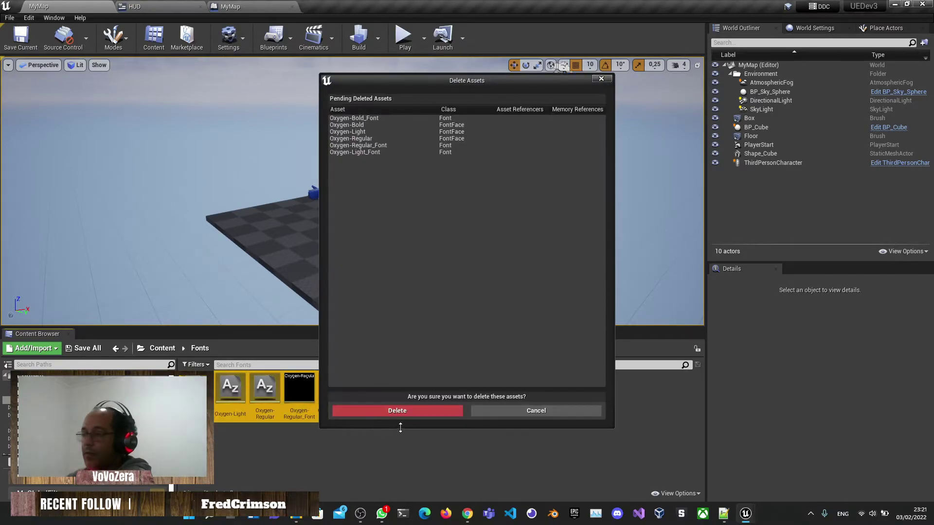
{"action": "left_click", "coordinate": [433, 412]}
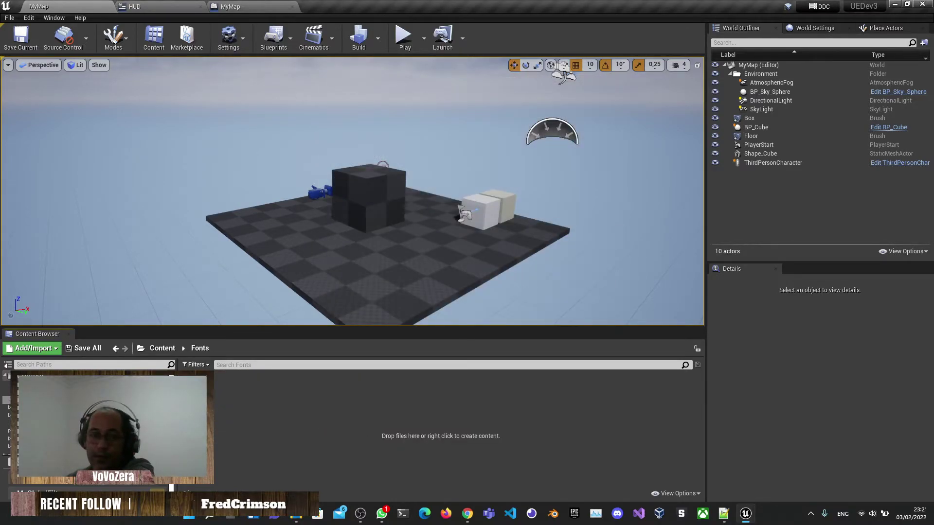
{"action": "left_click_drag", "start_coordinate": [379, 463], "coordinate": [379, 462]}
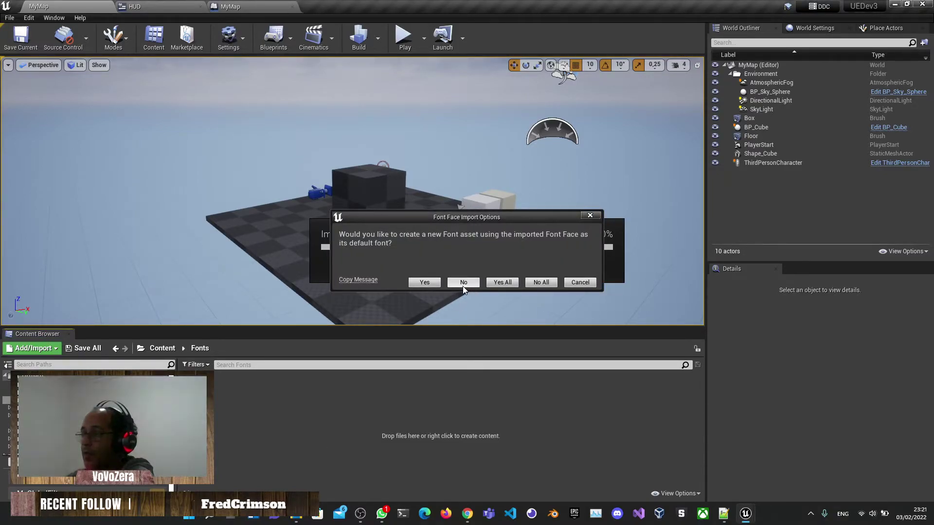
{"action": "left_click", "coordinate": [540, 282]}
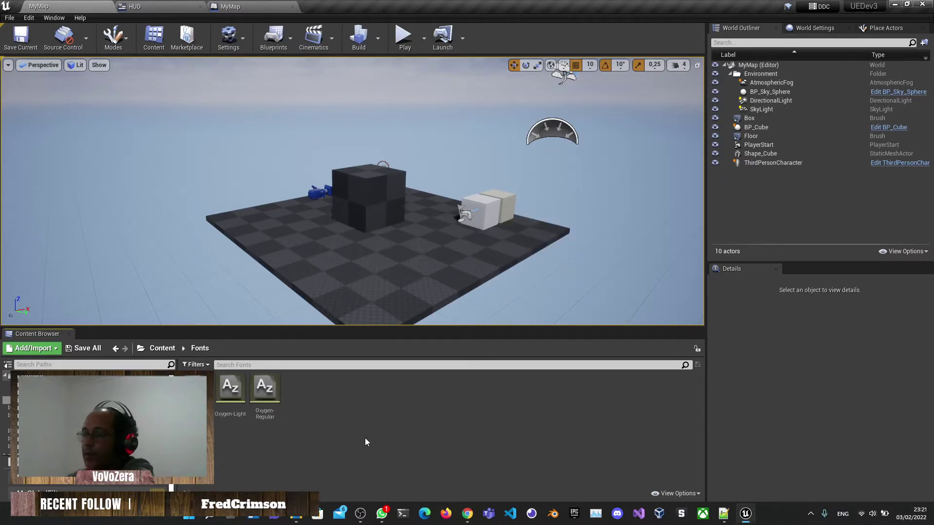
{"action": "right_click", "coordinate": [201, 387]}
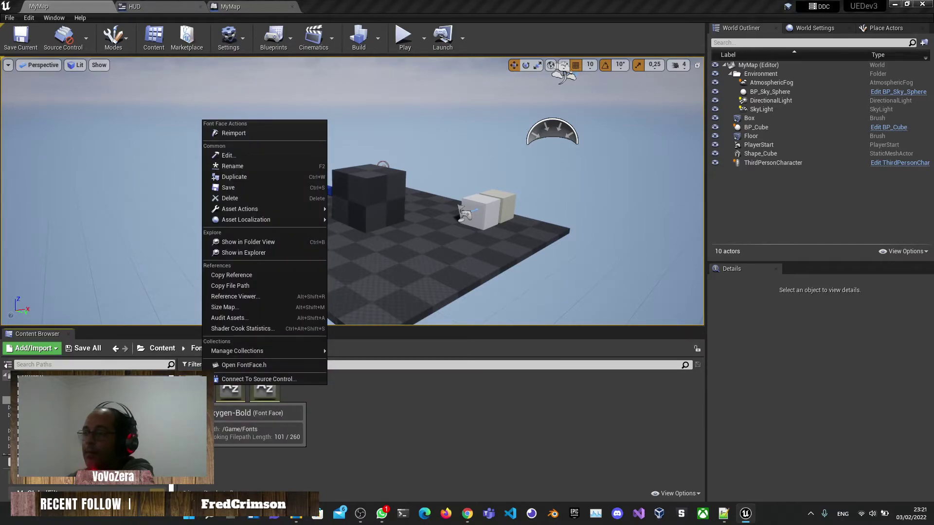
{"action": "left_click", "coordinate": [262, 465]}
{"action": "right_click", "coordinate": [262, 465]}
{"action": "mouse_move", "coordinate": [305, 372]}
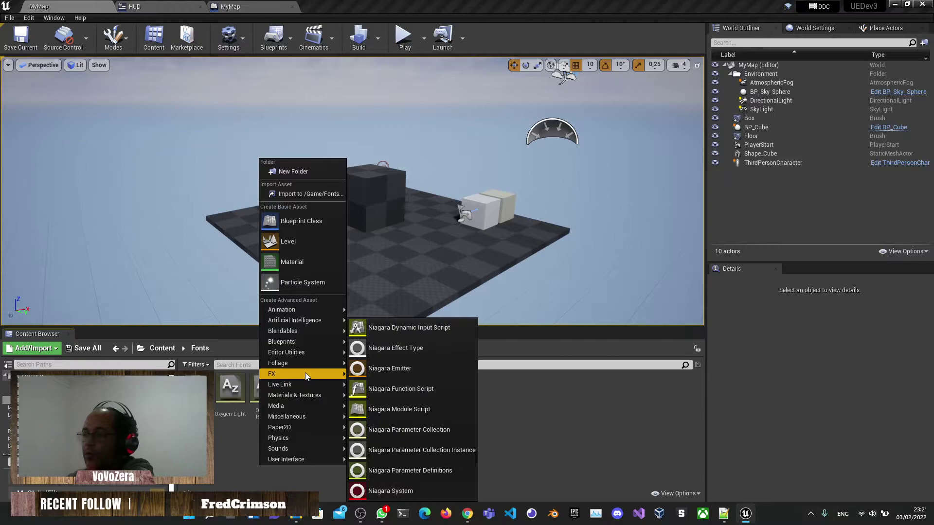
{"action": "mouse_move", "coordinate": [304, 420]}
{"action": "mouse_move", "coordinate": [305, 417]}
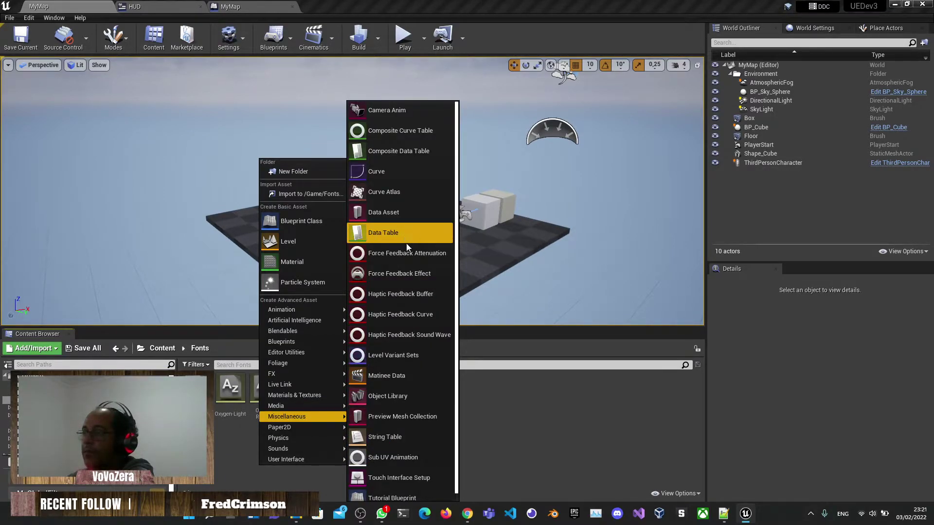
{"action": "scroll", "coordinate": [417, 258], "scroll_direction": "down", "scroll_amount": 1}
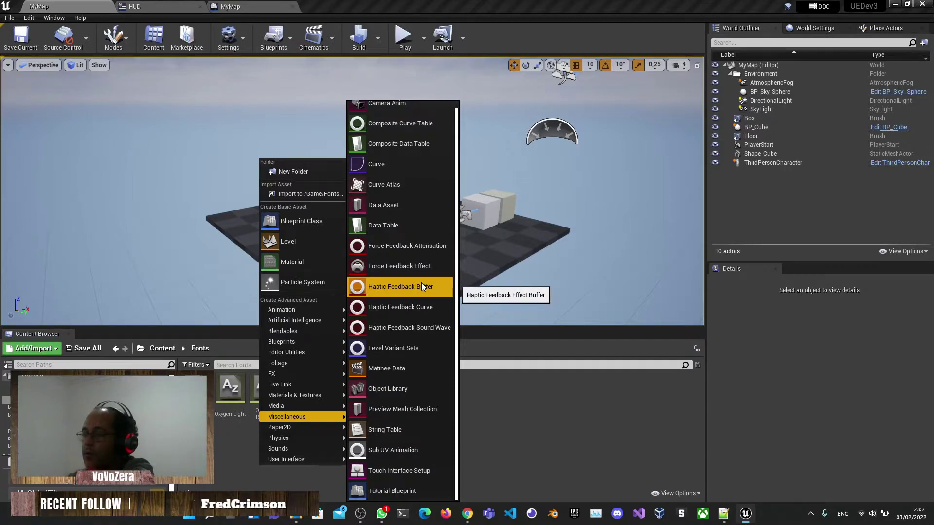
{"action": "mouse_move", "coordinate": [286, 352]}
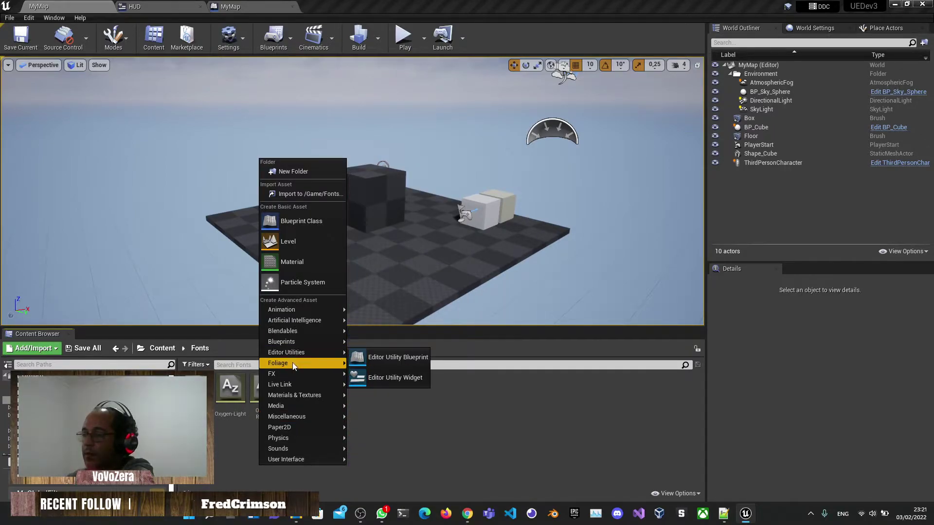
{"action": "mouse_move", "coordinate": [319, 395]}
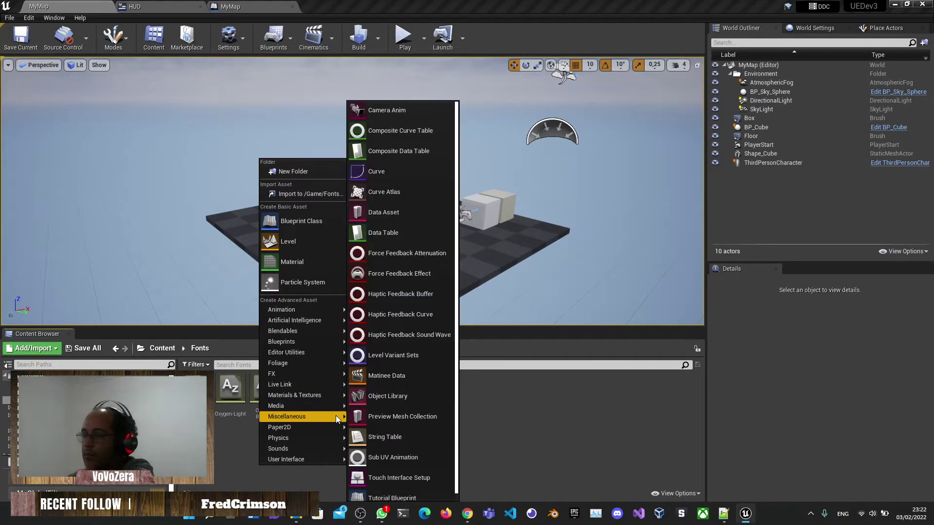
{"action": "mouse_move", "coordinate": [317, 459]}
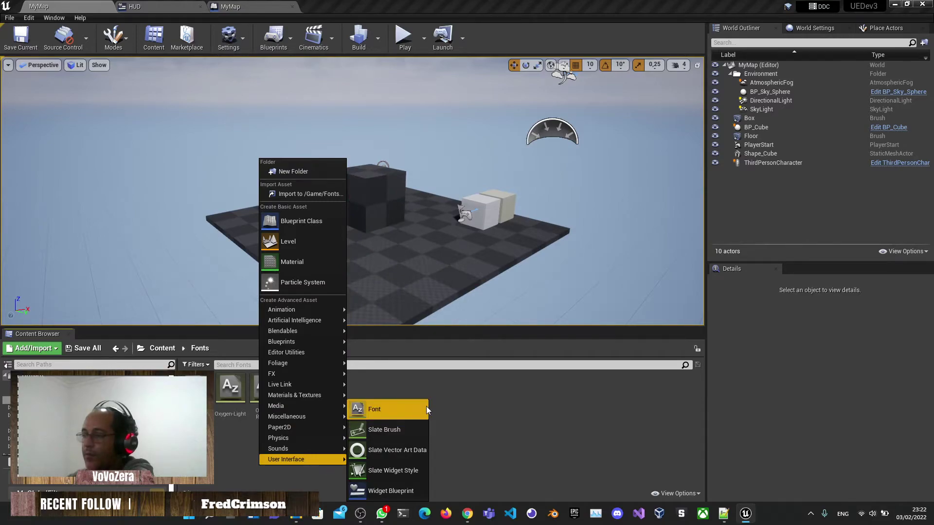
{"action": "key", "text": "Escape"}
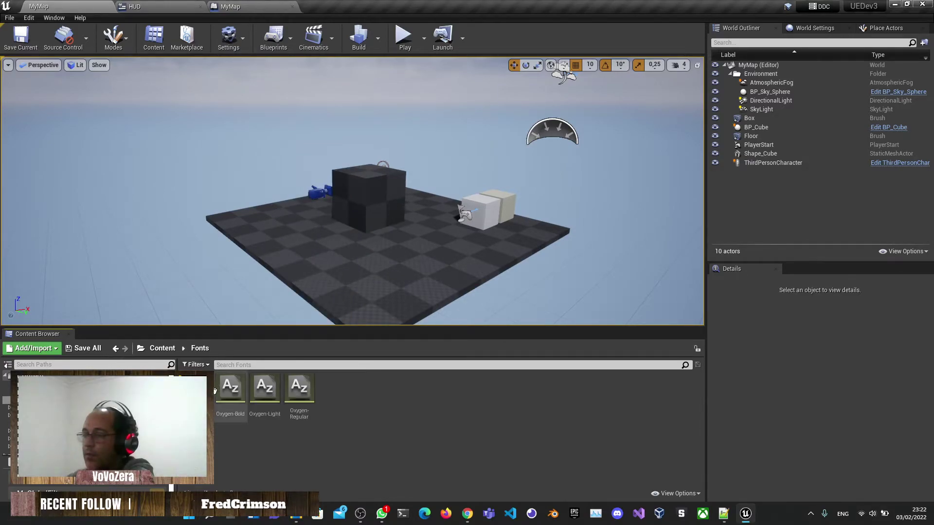
- Dock the NewFont editor into the main window and delete the three Oxygen font faces
{"action": "left_click", "coordinate": [299, 392]}
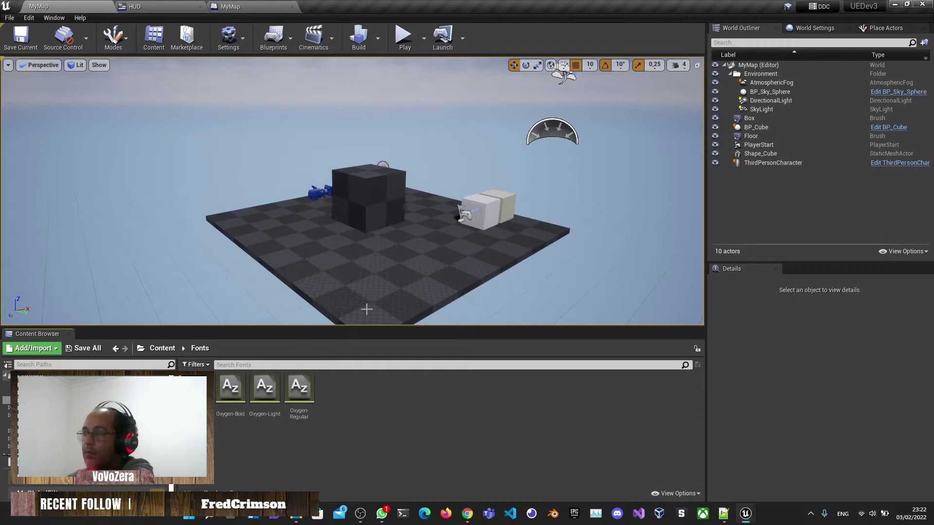
{"action": "key", "text": "alt+Tab"}
{"action": "left_click_drag", "start_coordinate": [49, 6], "coordinate": [141, 6]}
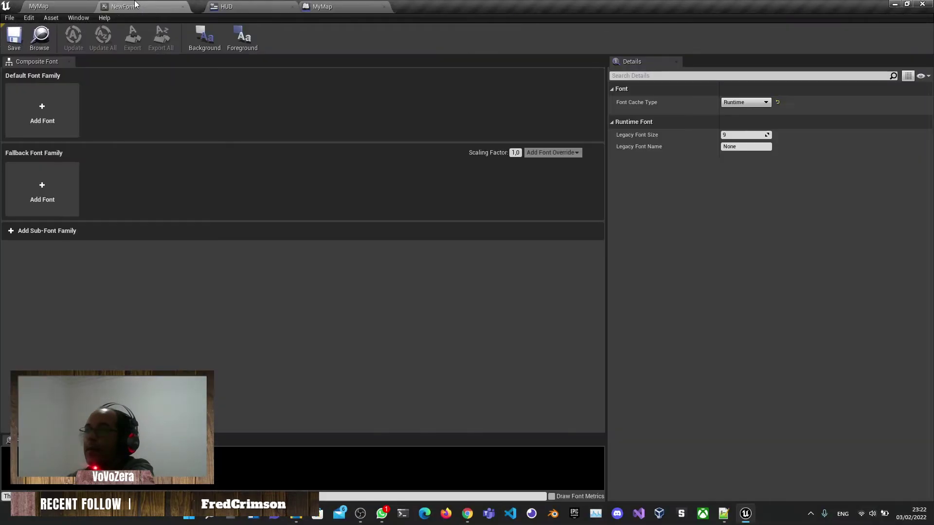
{"action": "left_click", "coordinate": [39, 6]}
{"action": "key", "text": "ctrl+a"}
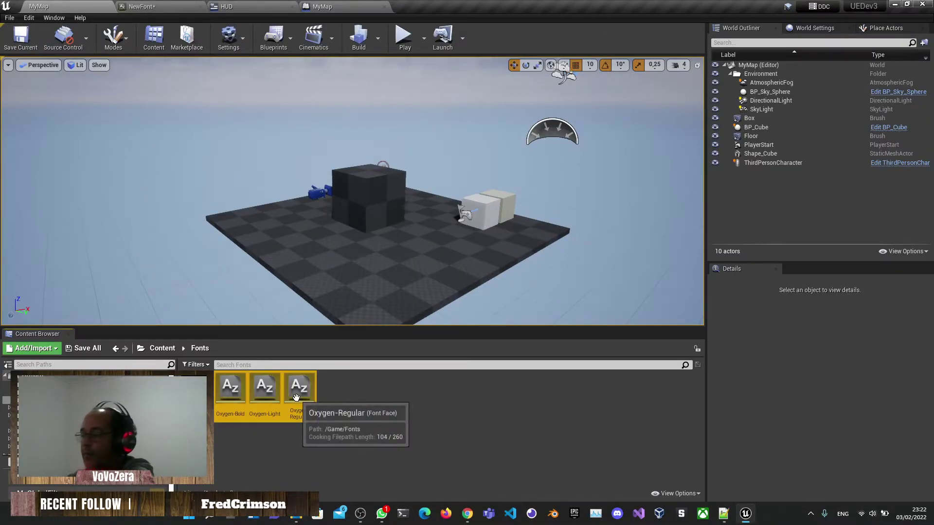
{"action": "key", "text": "Delete"}
{"action": "left_click", "coordinate": [434, 410]}
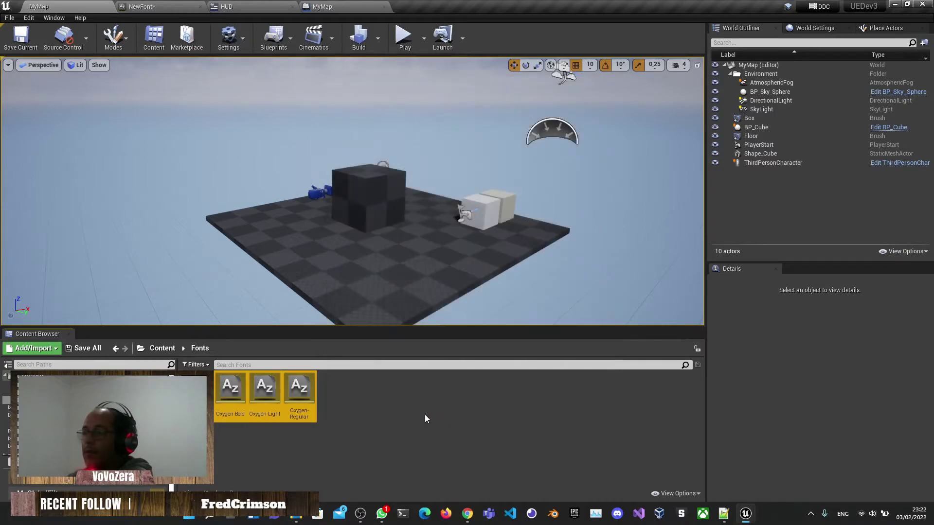
- Import the Oxygen font files with Font assets, then delete the imported faces and Font assets
{"action": "left_click_drag", "start_coordinate": [330, 421], "coordinate": [373, 418]}
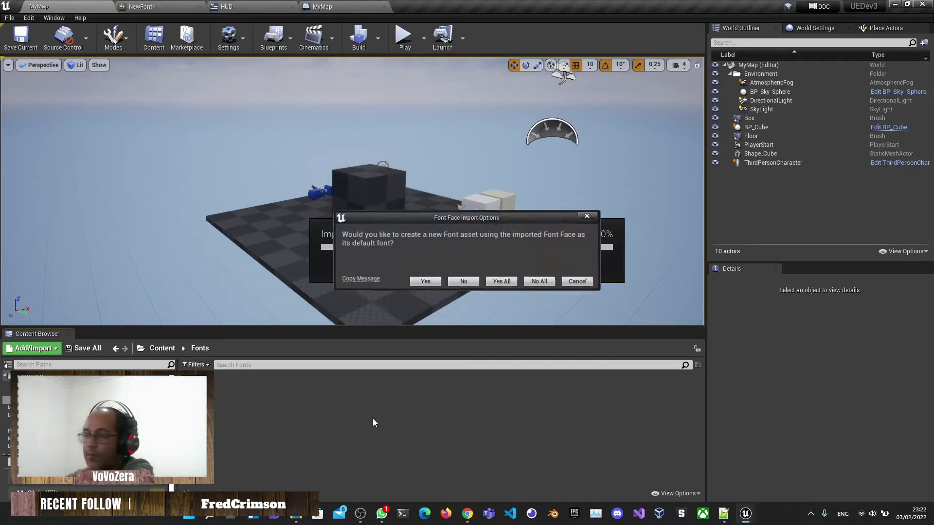
{"action": "left_click", "coordinate": [510, 285]}
{"action": "left_click", "coordinate": [293, 399]}
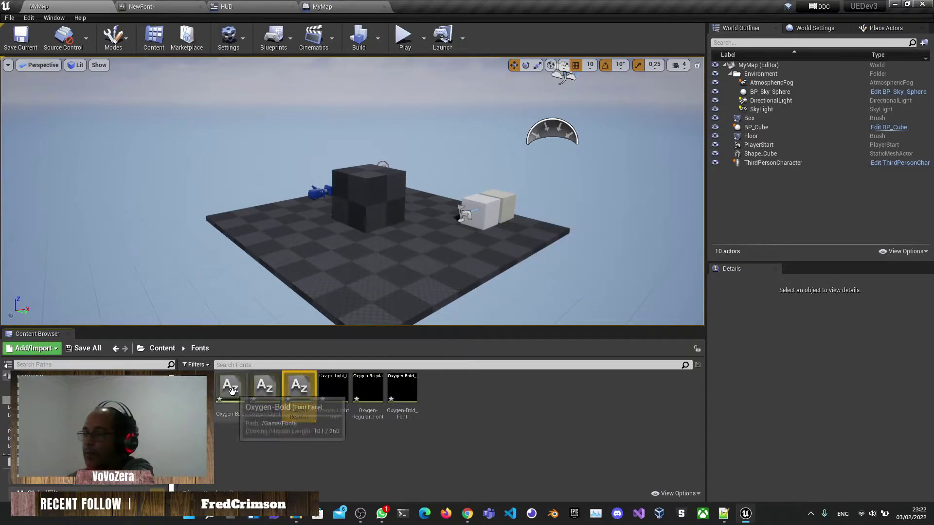
{"action": "left_click", "coordinate": [238, 398], "text": "shift"}
{"action": "key", "text": "Delete"}
{"action": "left_click", "coordinate": [360, 412]}
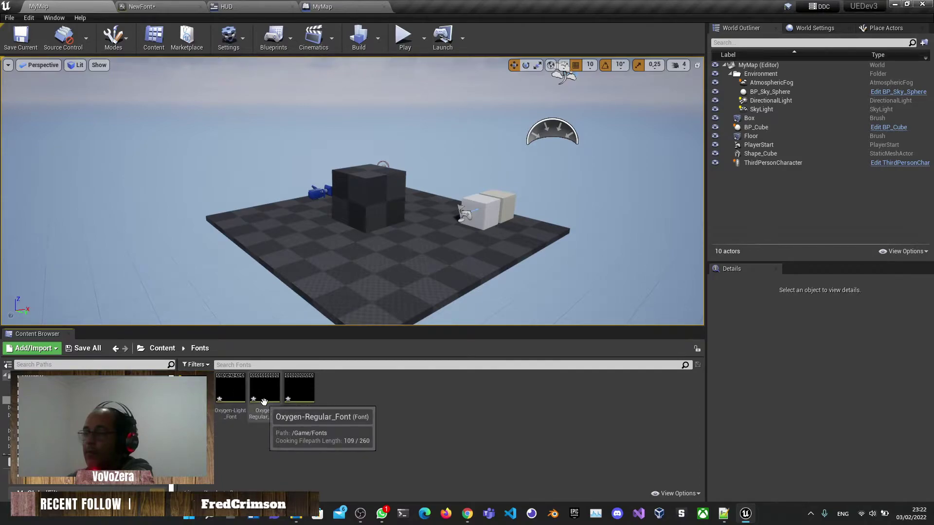
{"action": "left_click", "coordinate": [298, 395]}
{"action": "left_click", "coordinate": [227, 398], "text": "shift"}
{"action": "key", "text": "Delete"}
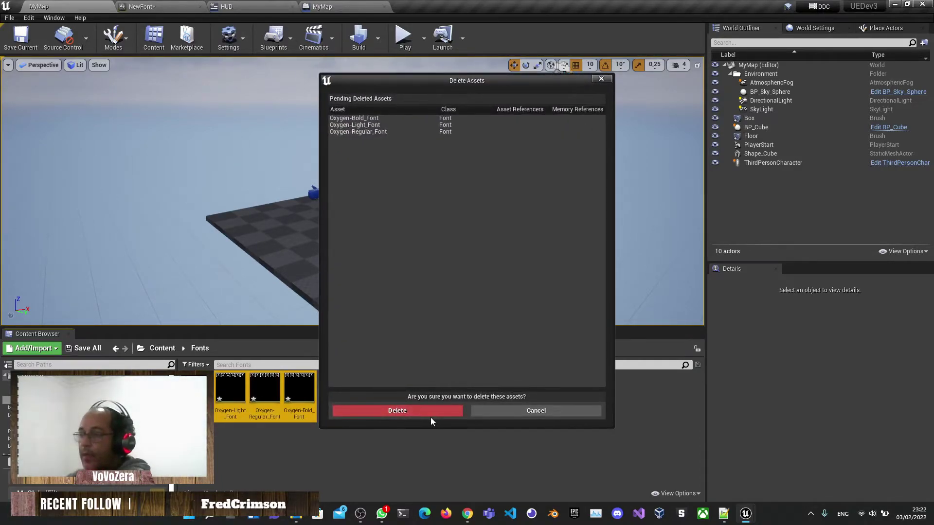
{"action": "left_click", "coordinate": [430, 413]}
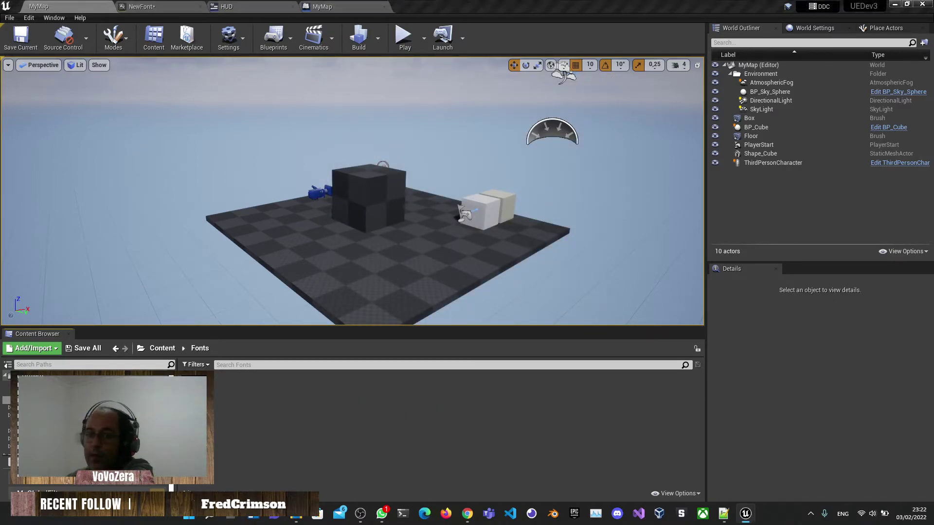
- Re-import the Oxygen fonts creating Font assets, then add an empty entry to NewFont's Default Font Family
{"action": "left_click_drag", "start_coordinate": [0, 410], "coordinate": [366, 410]}
{"action": "left_click", "coordinate": [417, 282]}
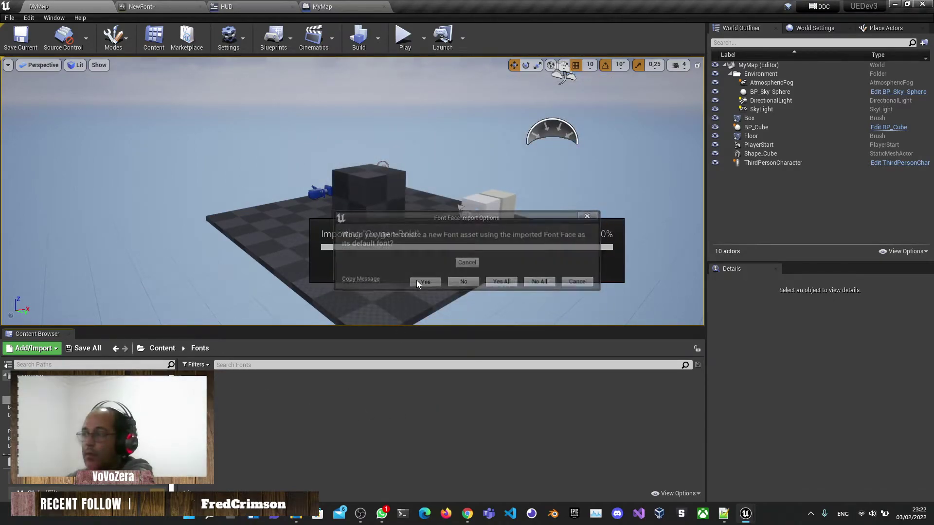
{"action": "left_click", "coordinate": [496, 282]}
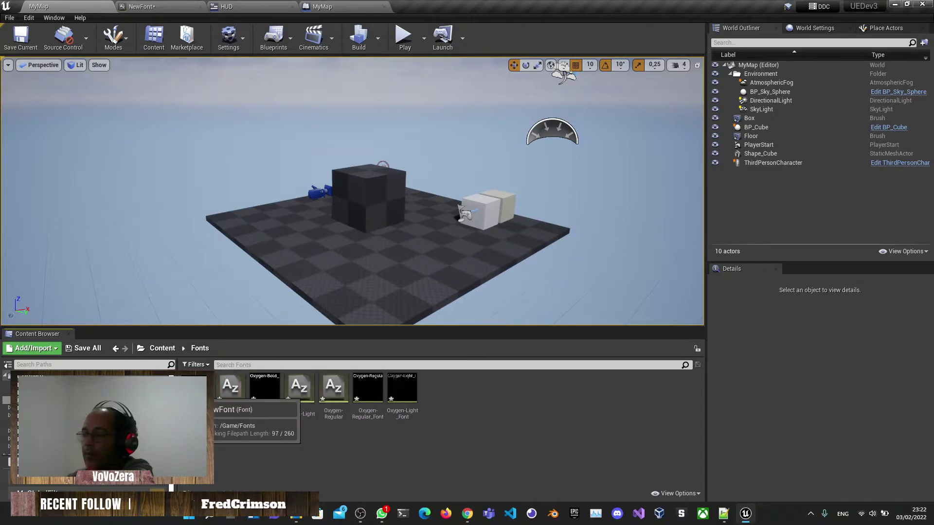
{"action": "left_click", "coordinate": [141, 7]}
{"action": "left_click", "coordinate": [25, 108]}
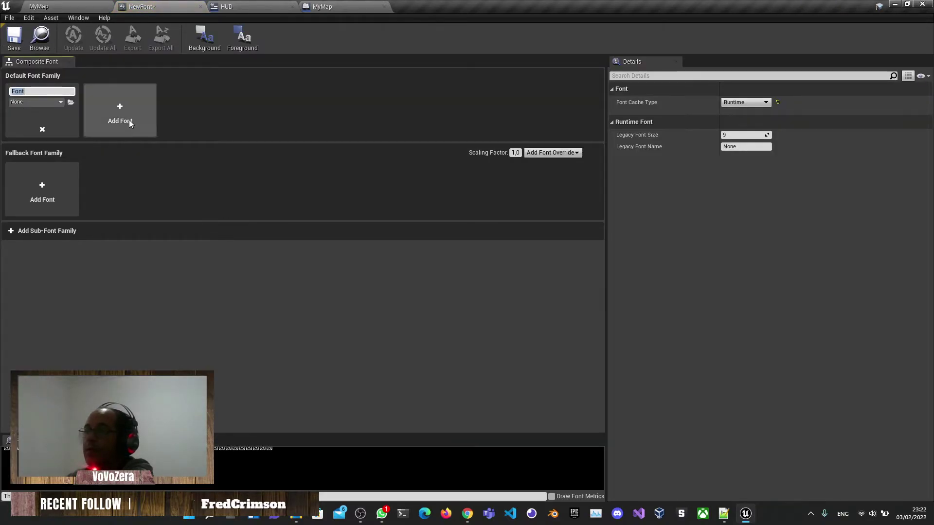
- Add three entries to NewFont's Default Font Family, giving the first two initial fonts
{"action": "left_click", "coordinate": [54, 103]}
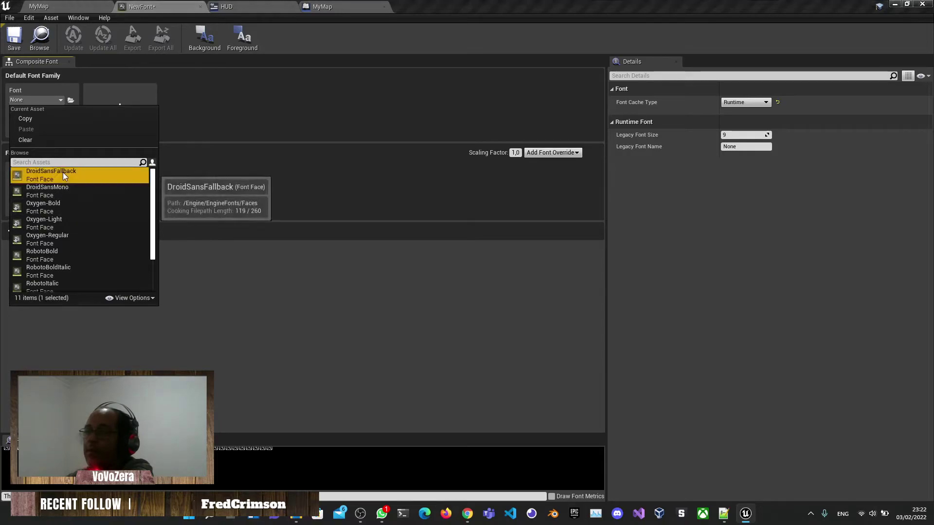
{"action": "left_click", "coordinate": [63, 172]}
{"action": "left_click", "coordinate": [121, 108]}
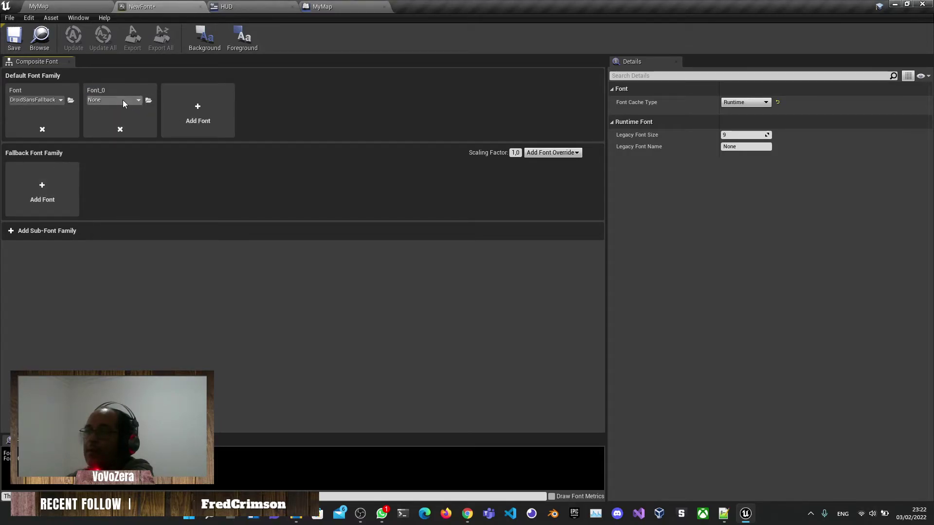
{"action": "left_click", "coordinate": [122, 100]}
{"action": "left_click", "coordinate": [124, 221]}
{"action": "left_click", "coordinate": [195, 115]}
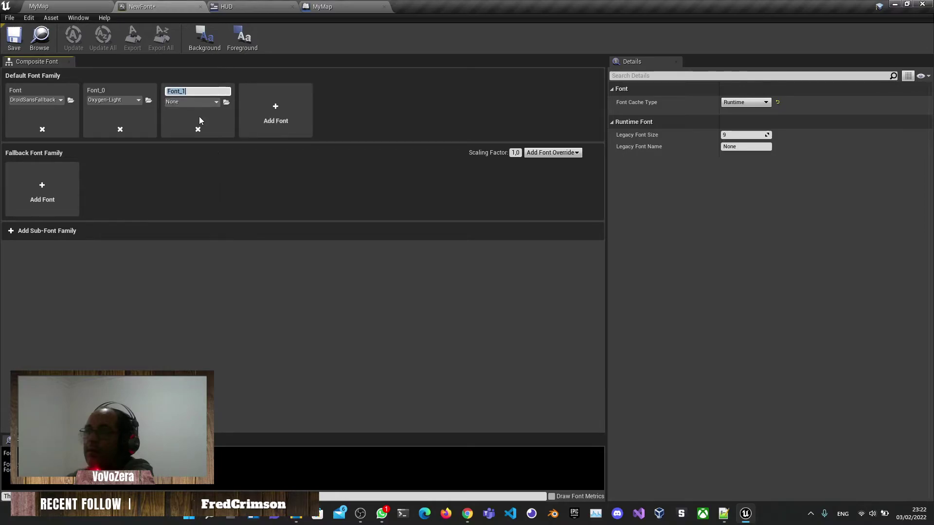
- Assign Oxygen-Light, Oxygen-Regular and Oxygen-Bold to the three Default Font Family entries
{"action": "left_click", "coordinate": [59, 100]}
{"action": "left_click", "coordinate": [68, 236]}
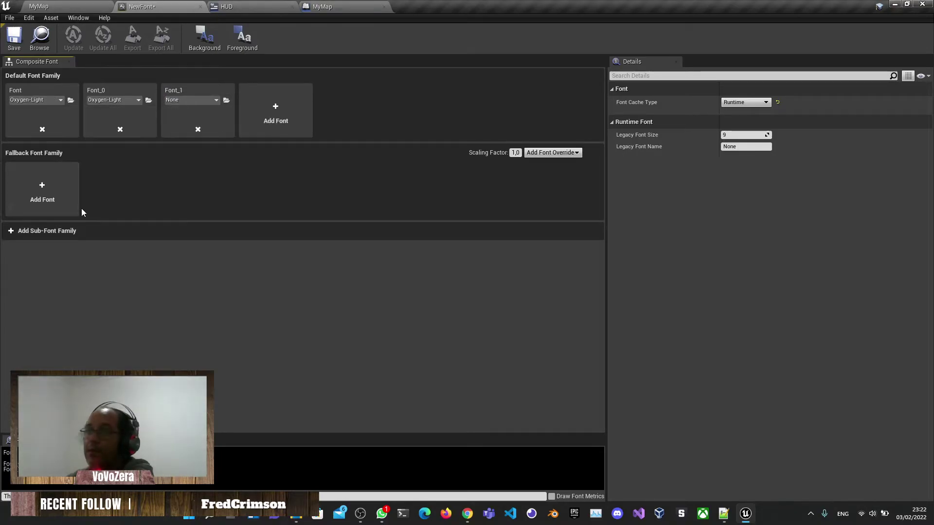
{"action": "left_click", "coordinate": [51, 101]}
{"action": "left_click", "coordinate": [121, 100]}
{"action": "left_click", "coordinate": [124, 101]}
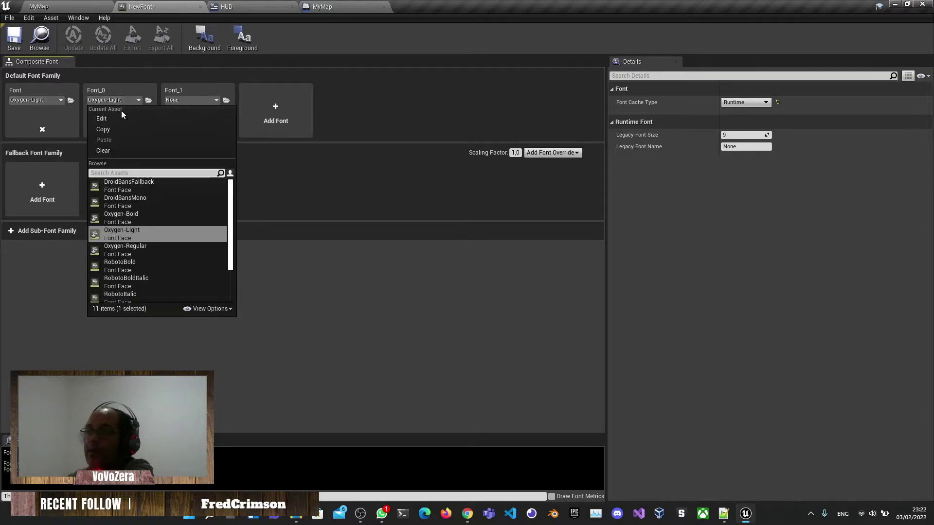
{"action": "left_click", "coordinate": [149, 249]}
{"action": "left_click", "coordinate": [180, 100]}
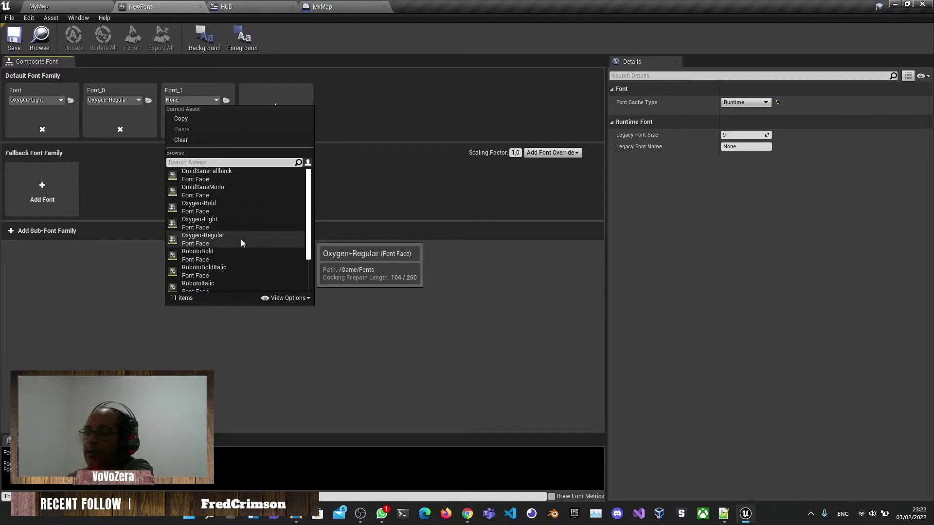
{"action": "left_click", "coordinate": [229, 253]}
{"action": "left_click", "coordinate": [212, 101]}
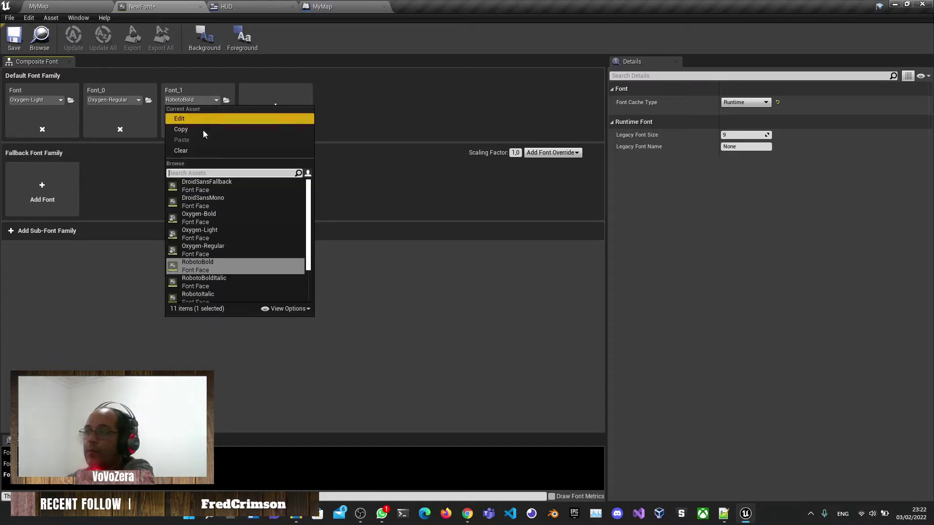
{"action": "left_click", "coordinate": [224, 217]}
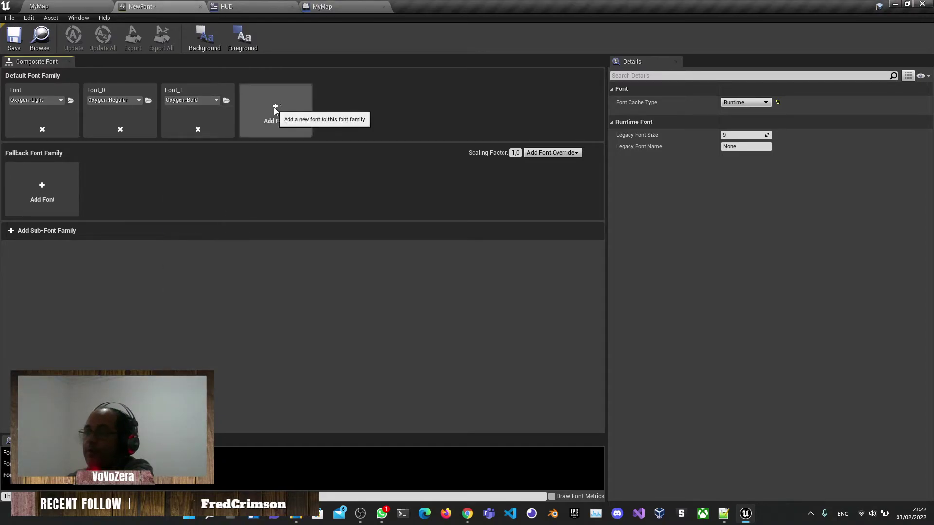
{"action": "left_click", "coordinate": [59, 6]}
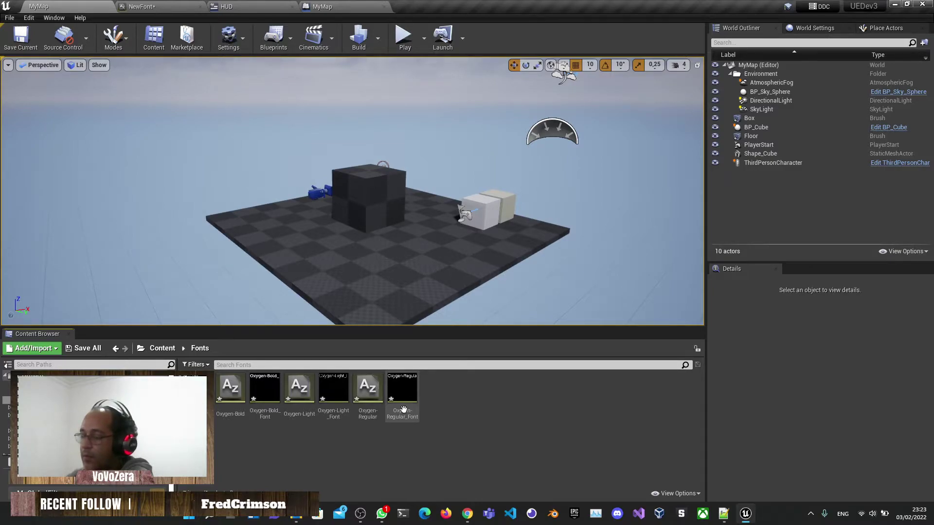
- Save the composite font as FONT_Oxygen and set the HUD Text Block's Font Family to FONT_Oxigen
{"action": "key", "text": "ctrl+shift+s"}
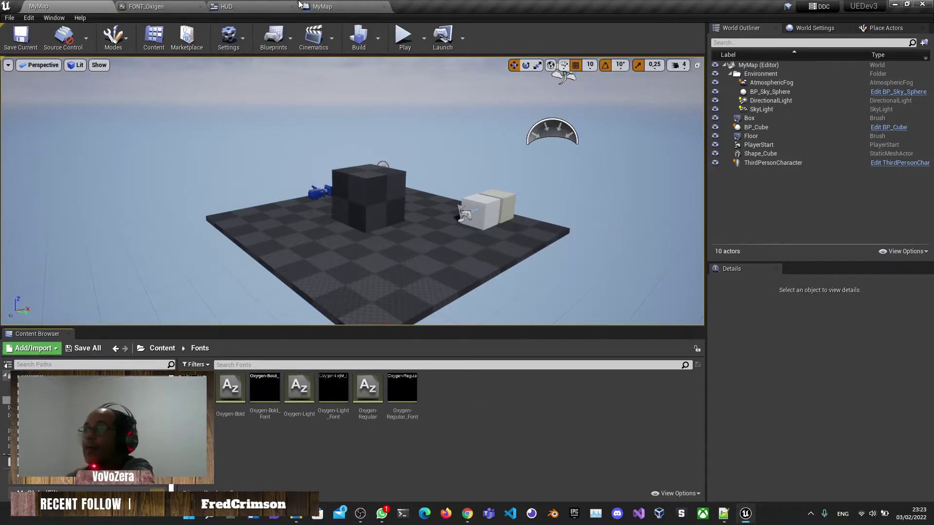
{"action": "left_click", "coordinate": [252, 5]}
{"action": "left_click", "coordinate": [444, 223]}
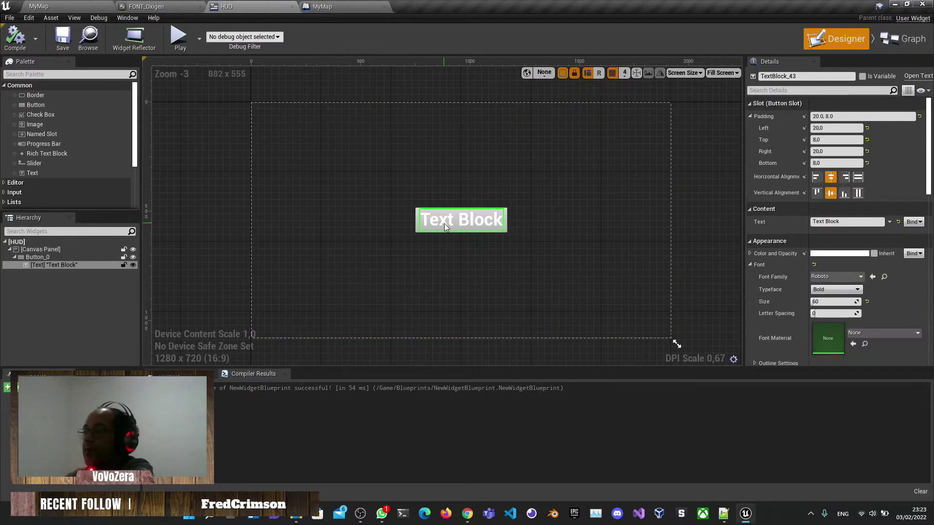
{"action": "scroll", "coordinate": [838, 263], "scroll_direction": "down", "scroll_amount": 1}
{"action": "left_click", "coordinate": [839, 261]}
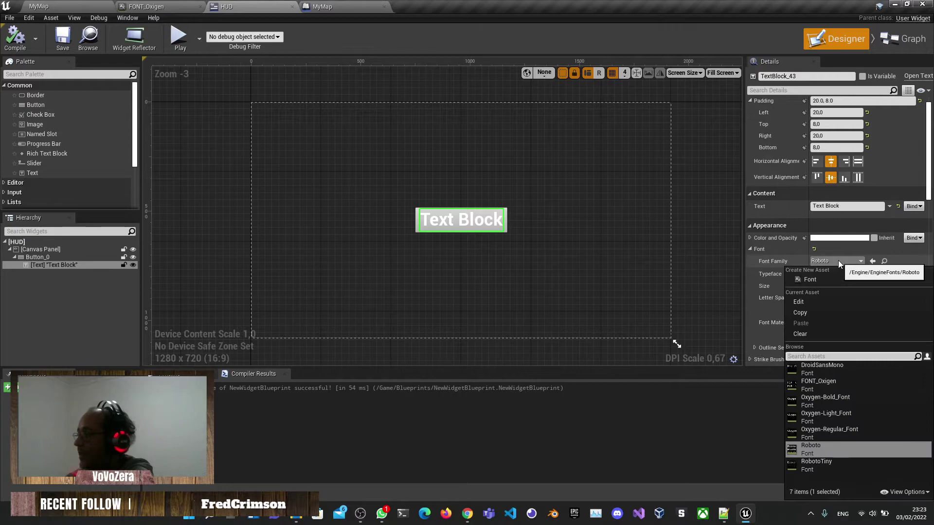
{"action": "left_click", "coordinate": [834, 381]}
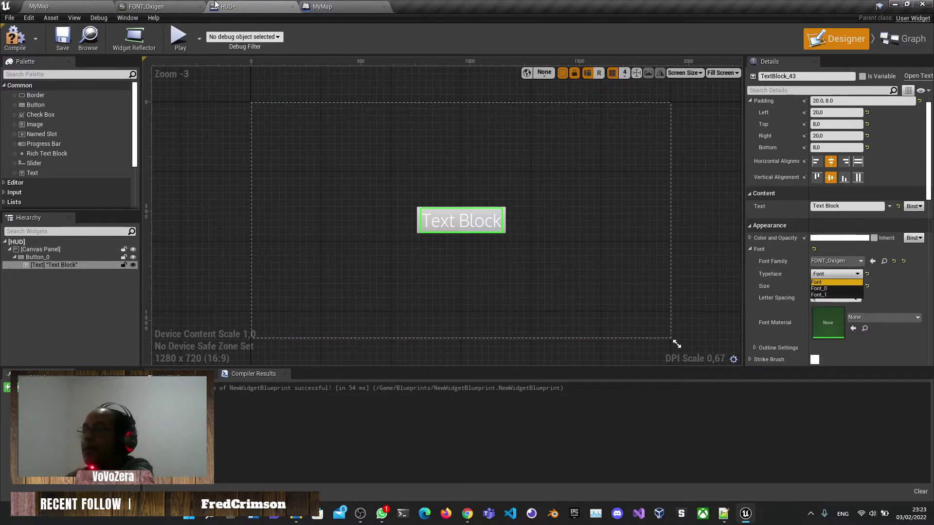
{"action": "left_click", "coordinate": [347, 7]}
{"action": "left_click", "coordinate": [146, 6]}
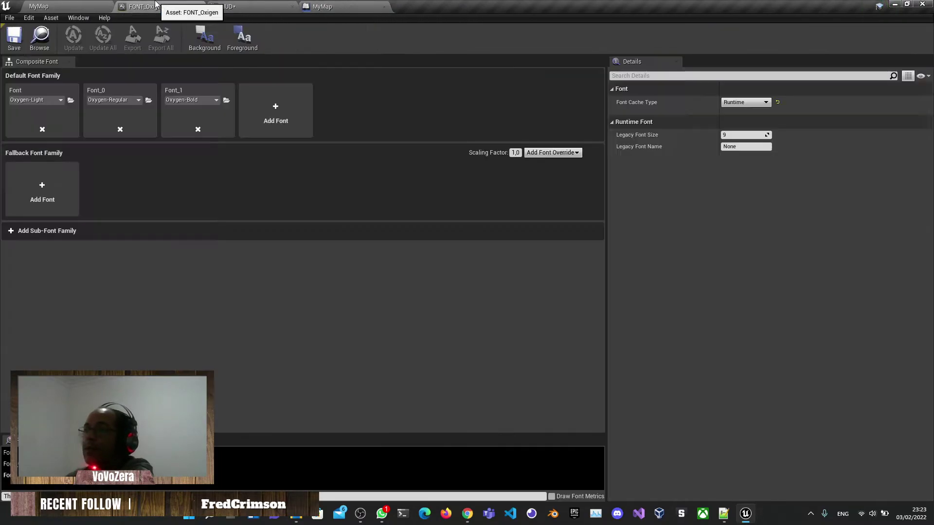
- Rename FONT_Oxigen's three typefaces to Light, Regular and Bold
{"action": "double_click", "coordinate": [20, 90]}
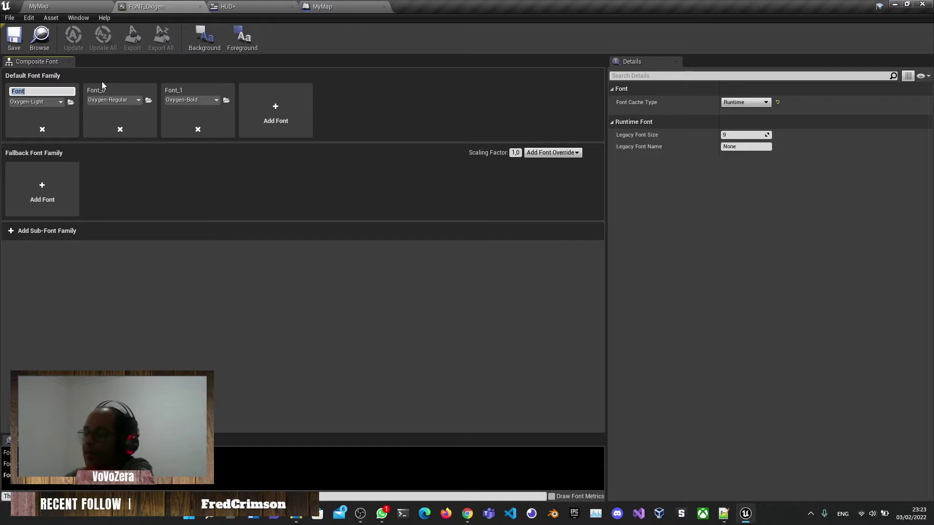
{"action": "type", "text": "Light"}
{"action": "key", "text": "Return"}
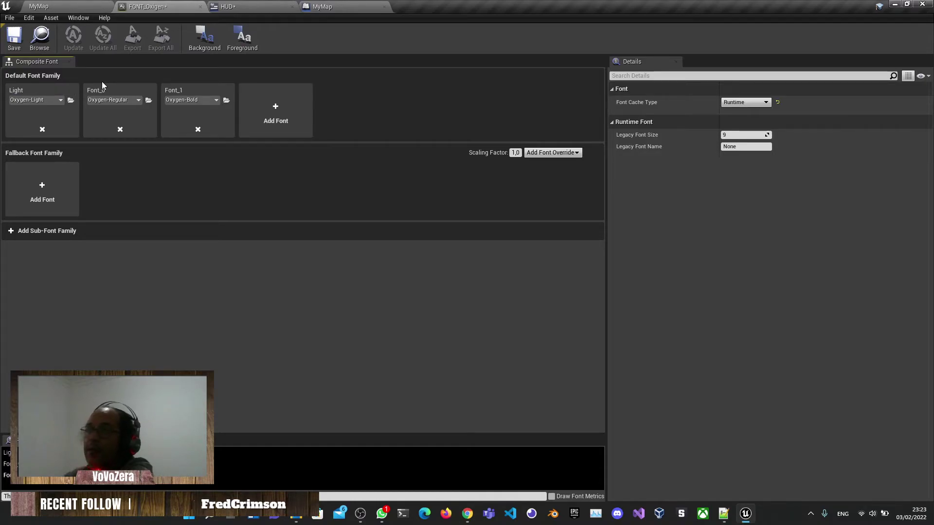
{"action": "double_click", "coordinate": [101, 90]}
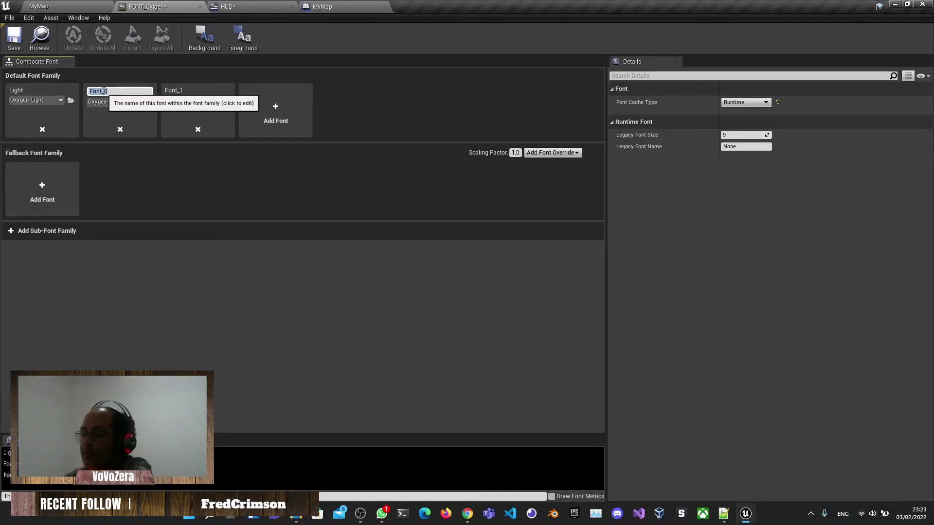
{"action": "type", "text": "Regular"}
{"action": "key", "text": "Return"}
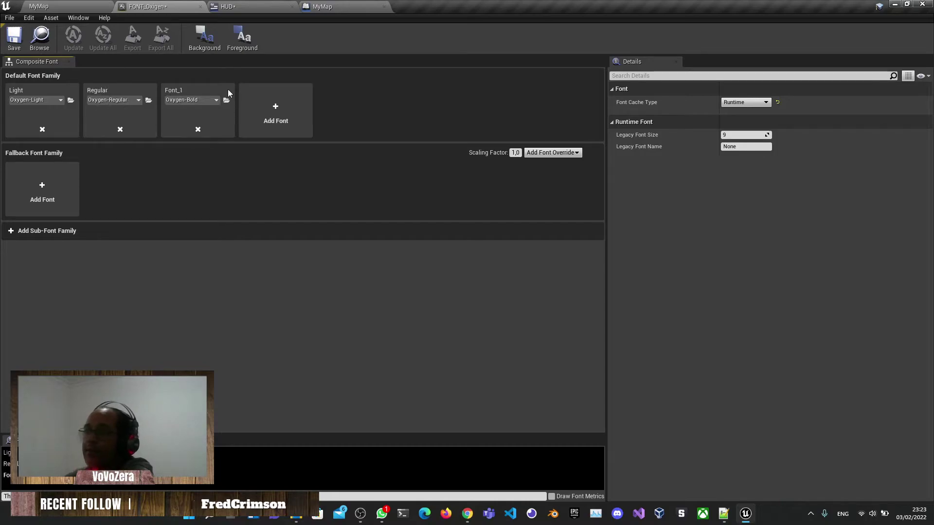
{"action": "double_click", "coordinate": [178, 90]}
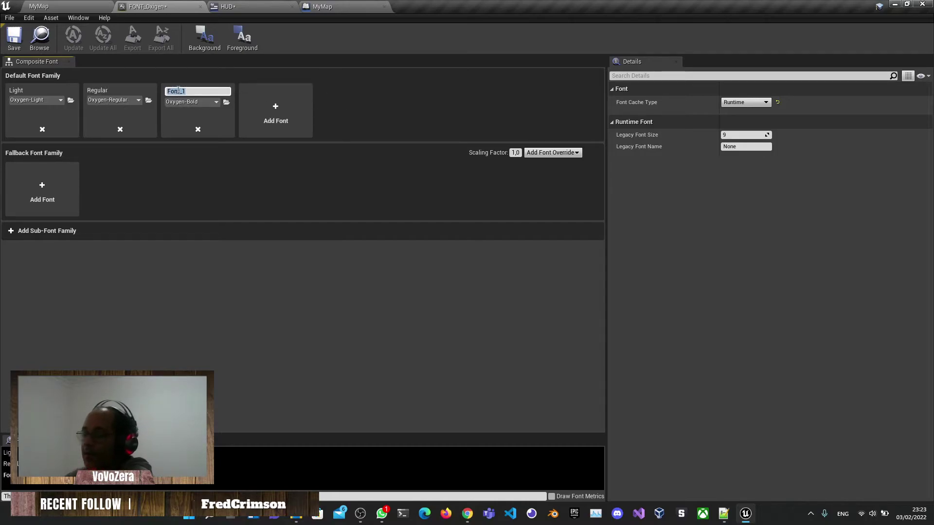
{"action": "type", "text": "Bol"}
{"action": "key", "text": "Return"}
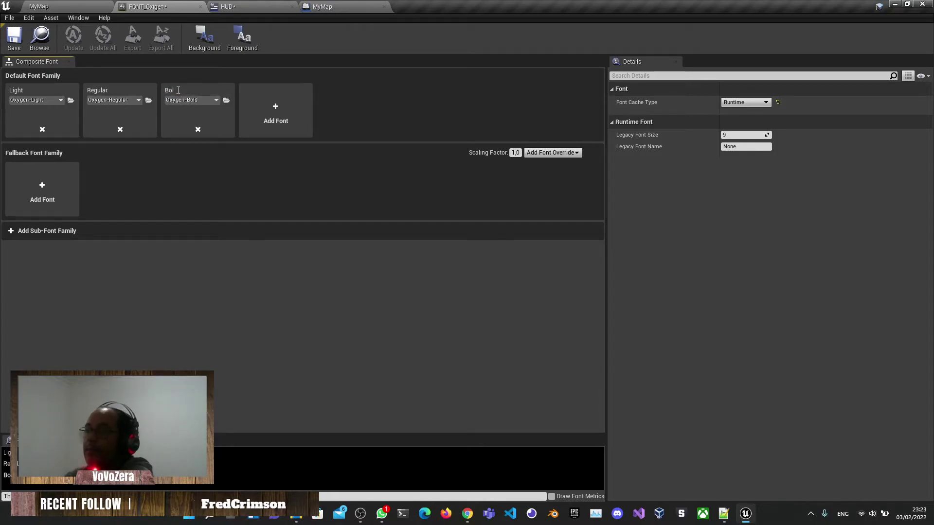
{"action": "double_click", "coordinate": [178, 90]}
{"action": "type", "text": "Bold"}
{"action": "key", "text": "Return"}
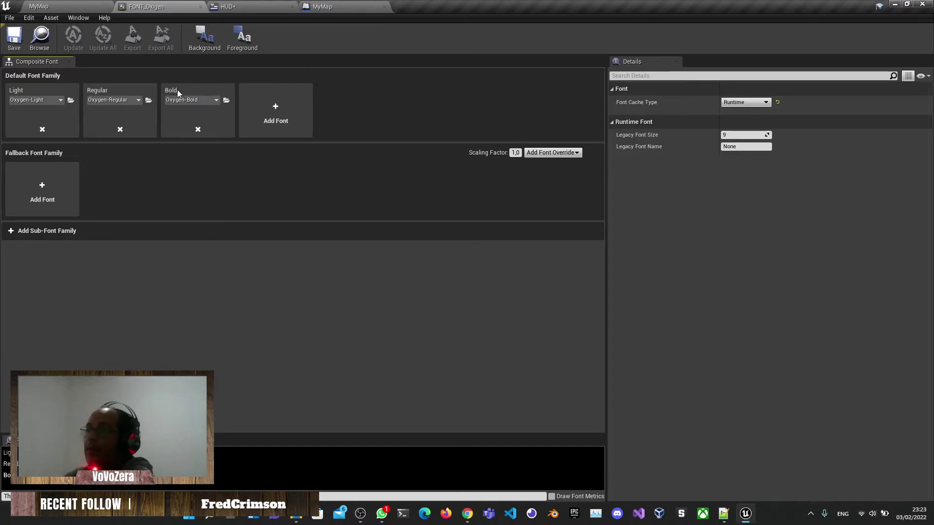
- Set the HUD Text Block's typeface to Light after trying Bold and Regular
{"action": "left_click", "coordinate": [226, 7]}
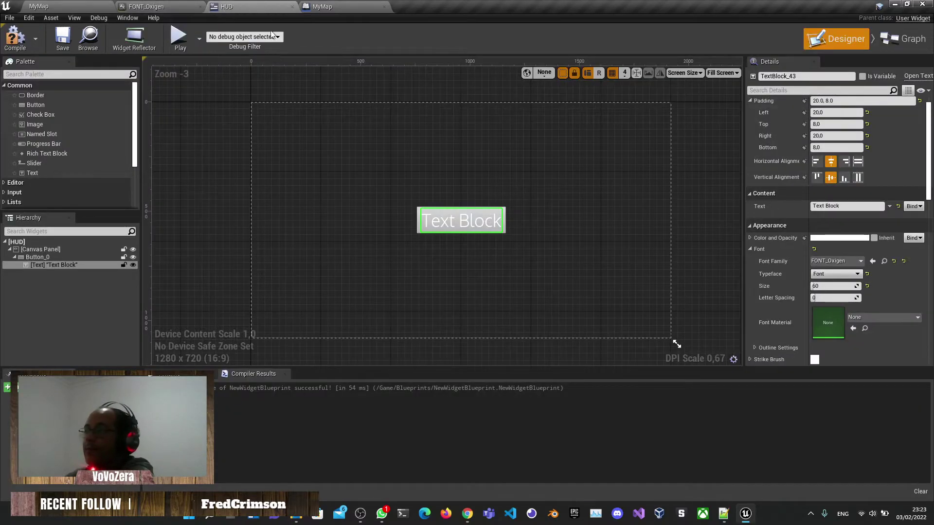
{"action": "left_click", "coordinate": [831, 275]}
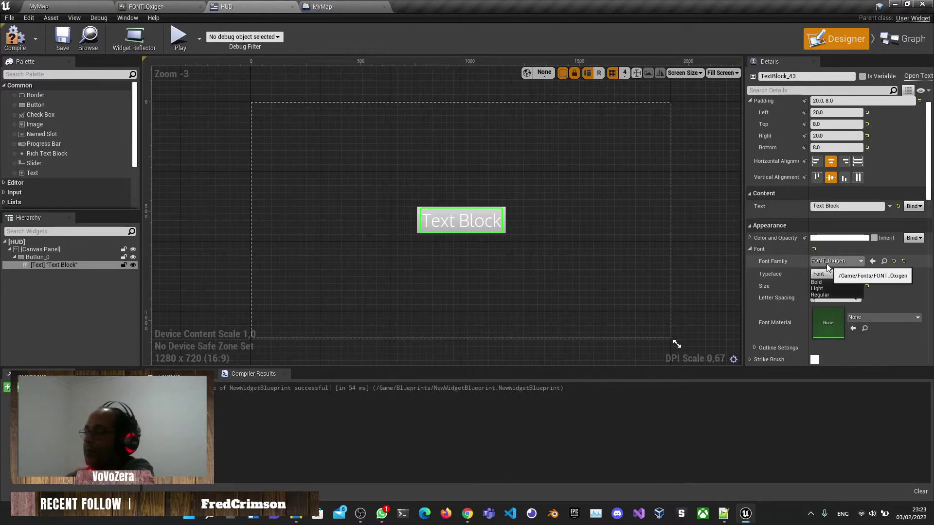
{"action": "left_click", "coordinate": [830, 282]}
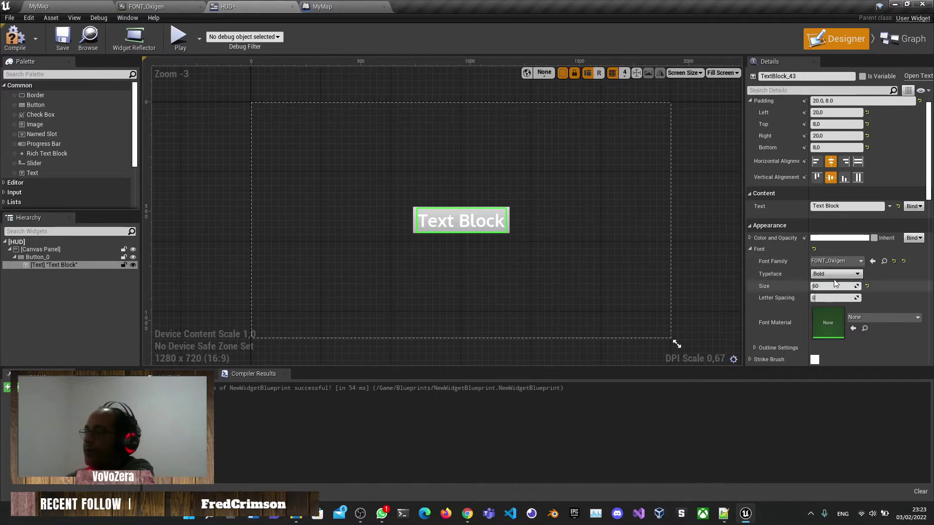
{"action": "left_click", "coordinate": [838, 276]}
{"action": "left_click", "coordinate": [828, 287]}
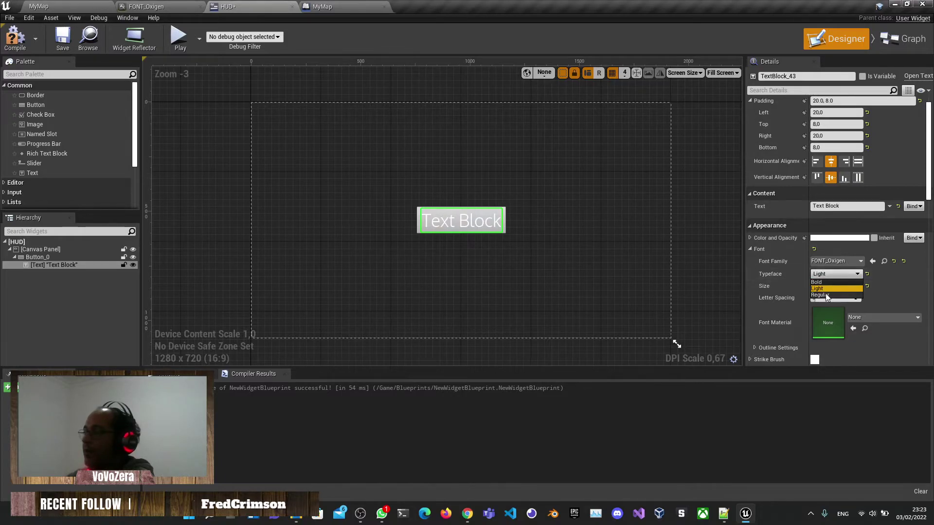
{"action": "left_click", "coordinate": [834, 274]}
{"action": "left_click", "coordinate": [833, 282]}
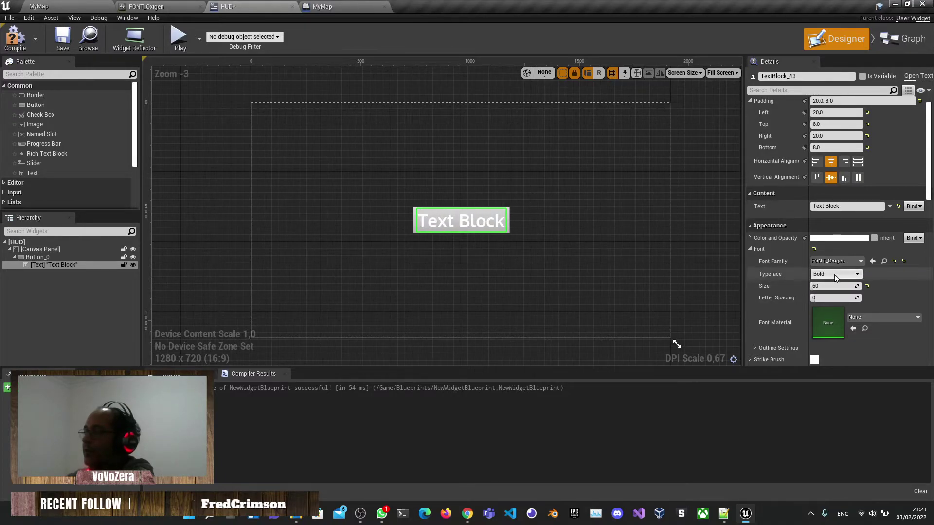
{"action": "left_click", "coordinate": [831, 275]}
{"action": "left_click", "coordinate": [829, 288]}
{"action": "left_click", "coordinate": [556, 174]}
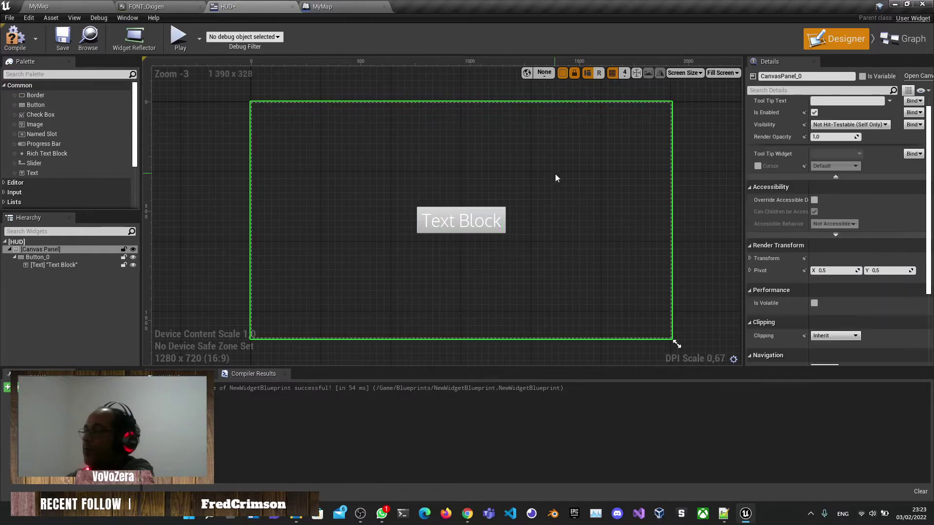
{"action": "left_click", "coordinate": [485, 229]}
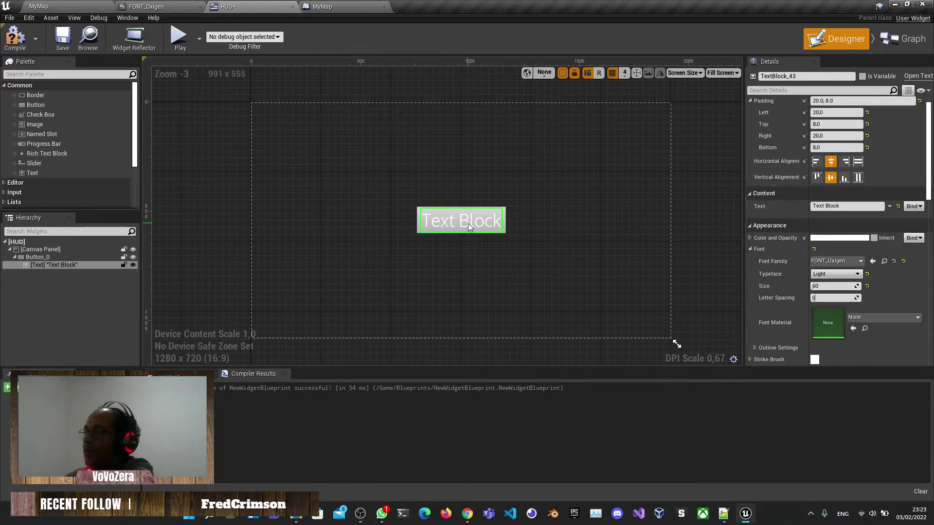
{"action": "left_click", "coordinate": [95, 8]}
{"action": "left_click", "coordinate": [146, 7]}
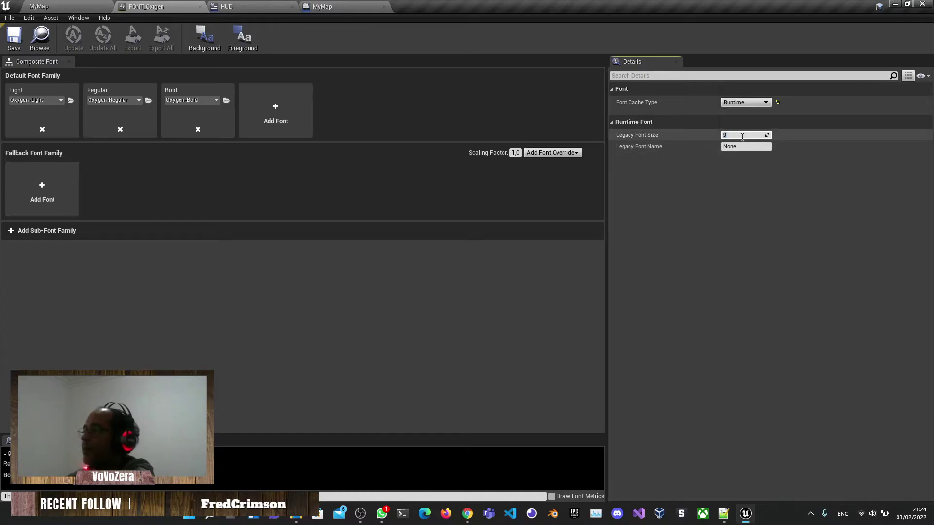
- Inspect the Legacy Font Size and Legacy Font Name settings, then go back to the MyMap level
{"action": "left_click", "coordinate": [764, 233]}
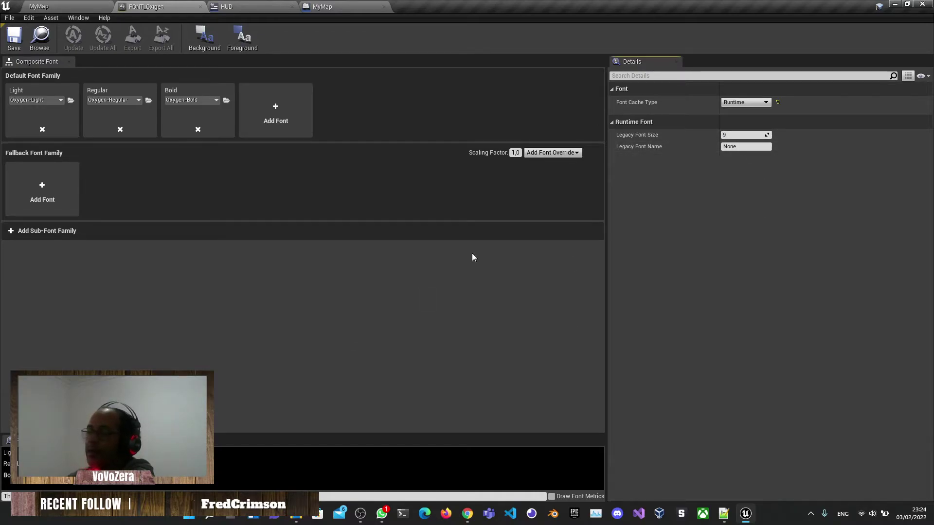
{"action": "left_click", "coordinate": [742, 146]}
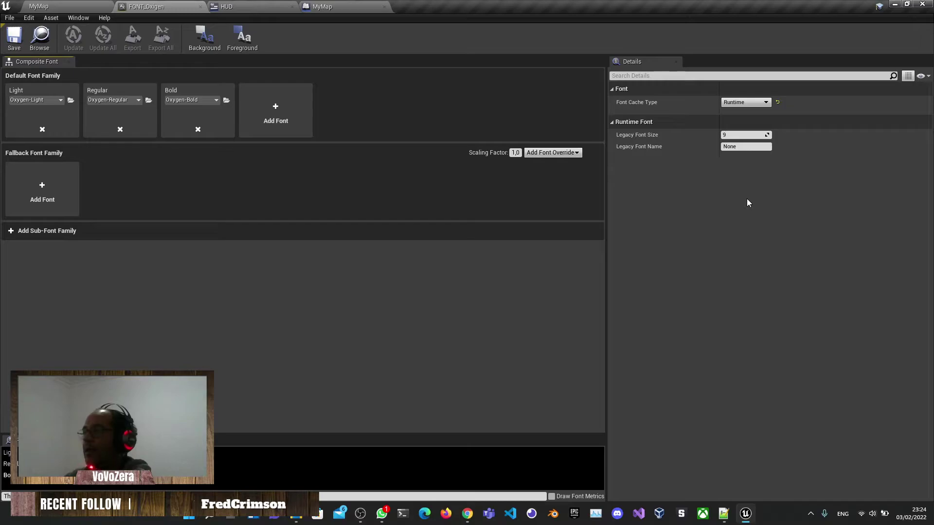
{"action": "left_click", "coordinate": [68, 6]}
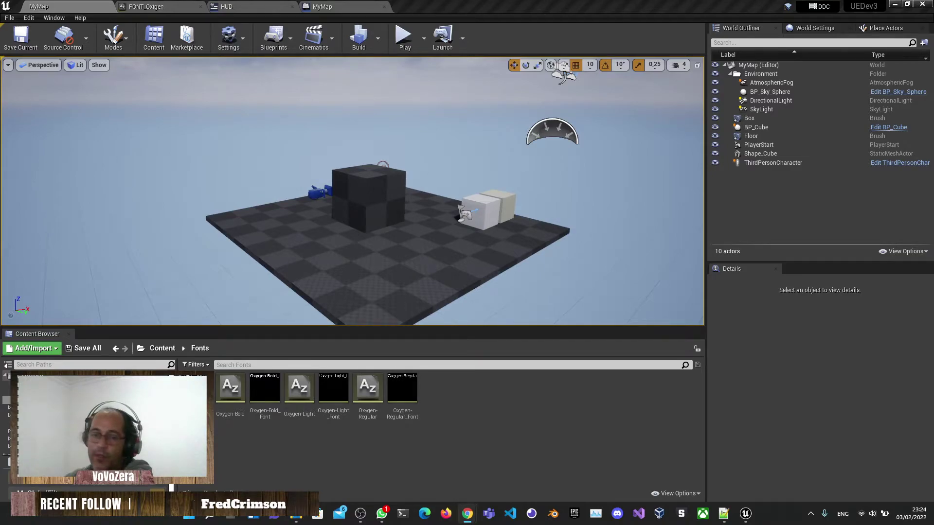
- Browse to Content > Mannequin > Animations and open ThirdPerson_Jump, then ThirdPersonIdle
{"action": "left_click", "coordinate": [485, 428]}
{"action": "key", "text": "BackSpace"}
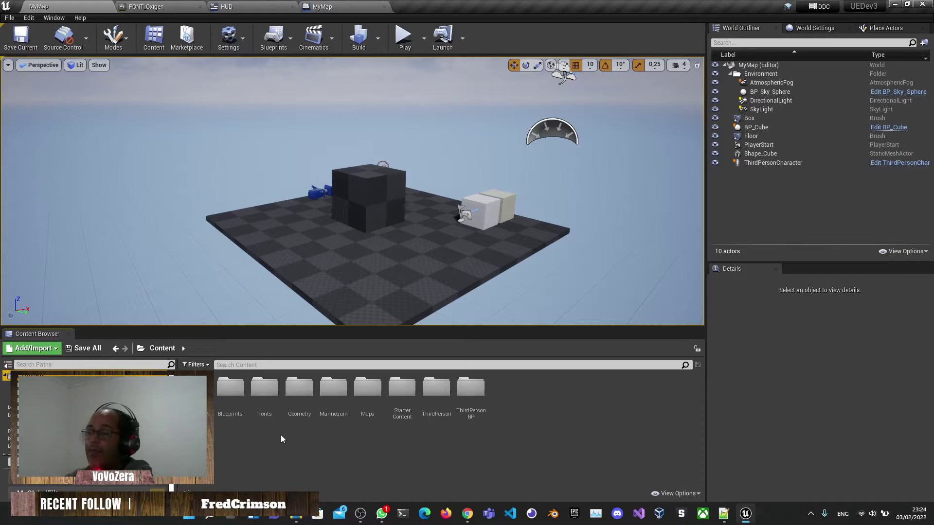
{"action": "double_click", "coordinate": [340, 404]}
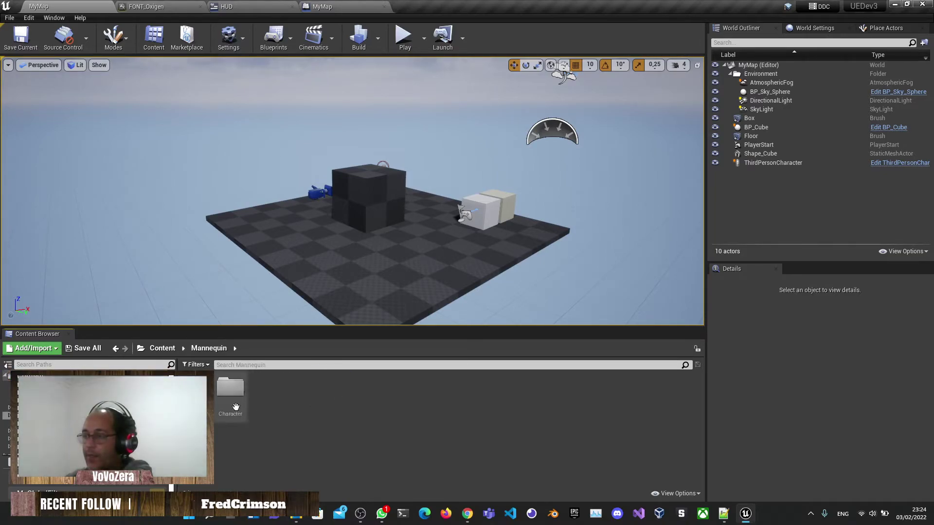
{"action": "double_click", "coordinate": [230, 388]}
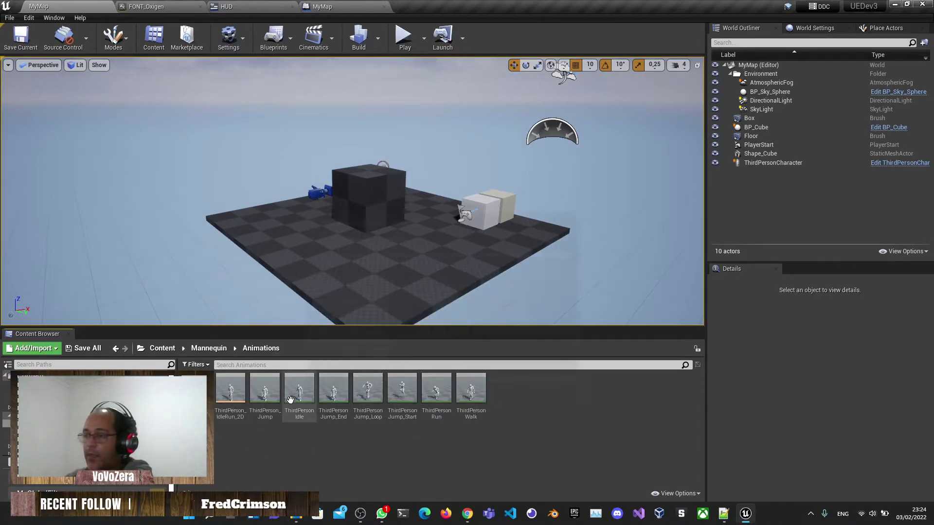
{"action": "double_click", "coordinate": [265, 396]}
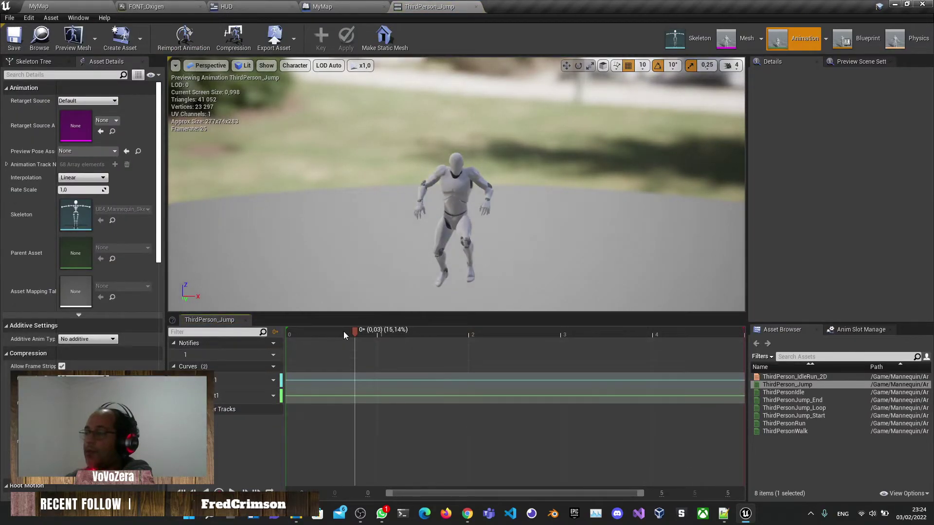
{"action": "left_click", "coordinate": [80, 4]}
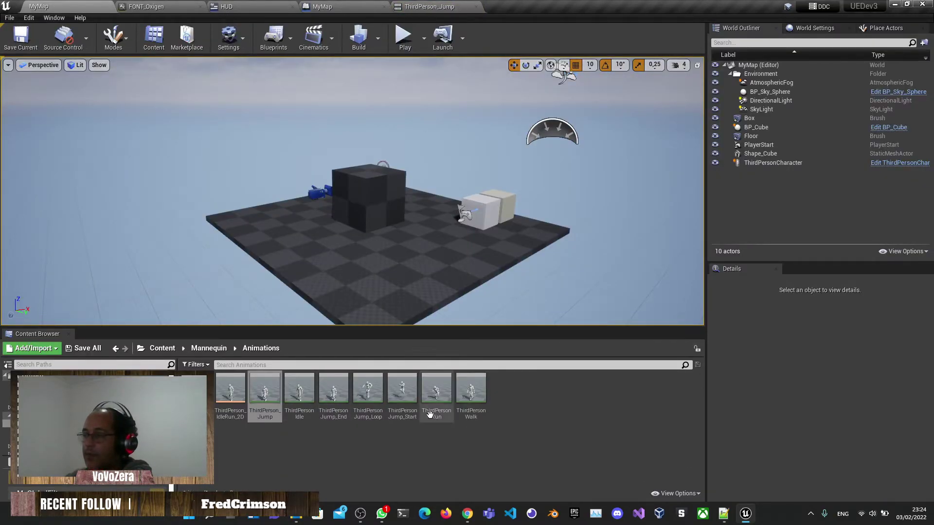
{"action": "double_click", "coordinate": [299, 388]}
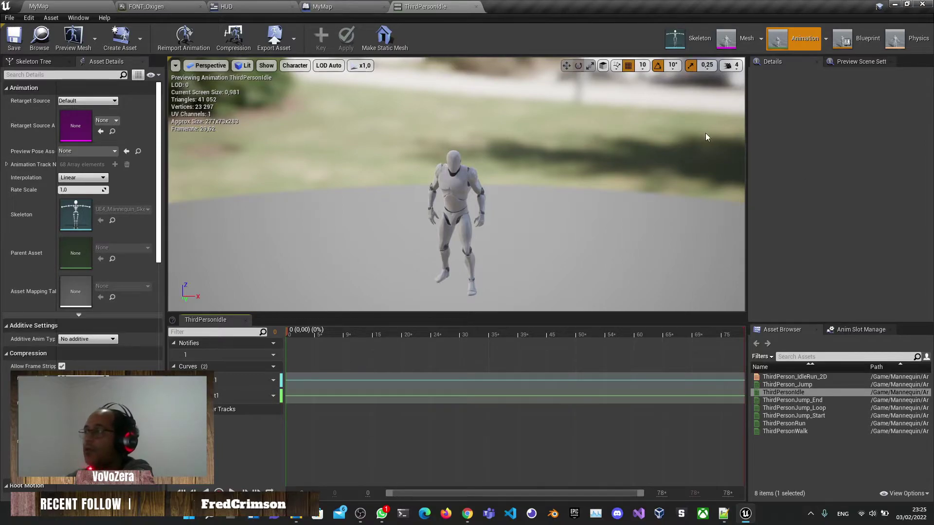
- Review the mannequin skeleton, mesh, ThirdPerson_AnimBP Event Graph and physics asset, ending on the skeleton
{"action": "left_click", "coordinate": [682, 47]}
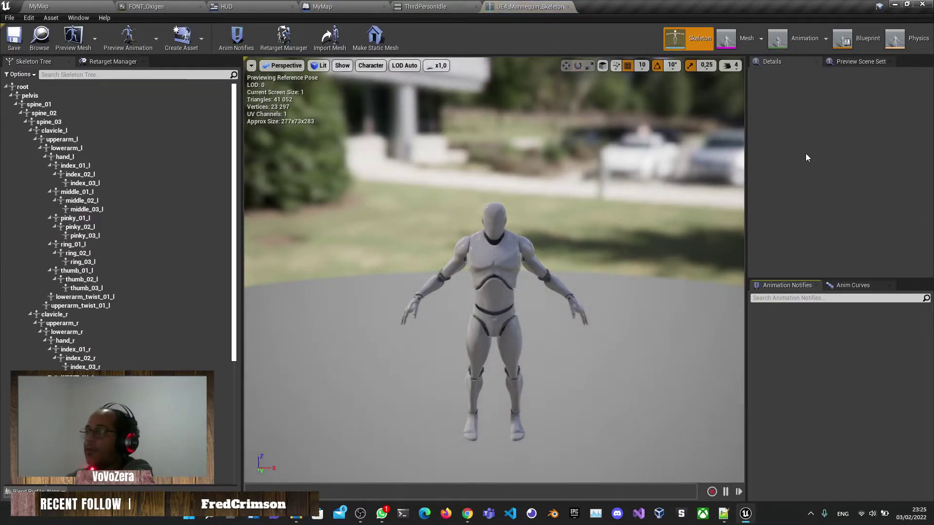
{"action": "left_click", "coordinate": [739, 48]}
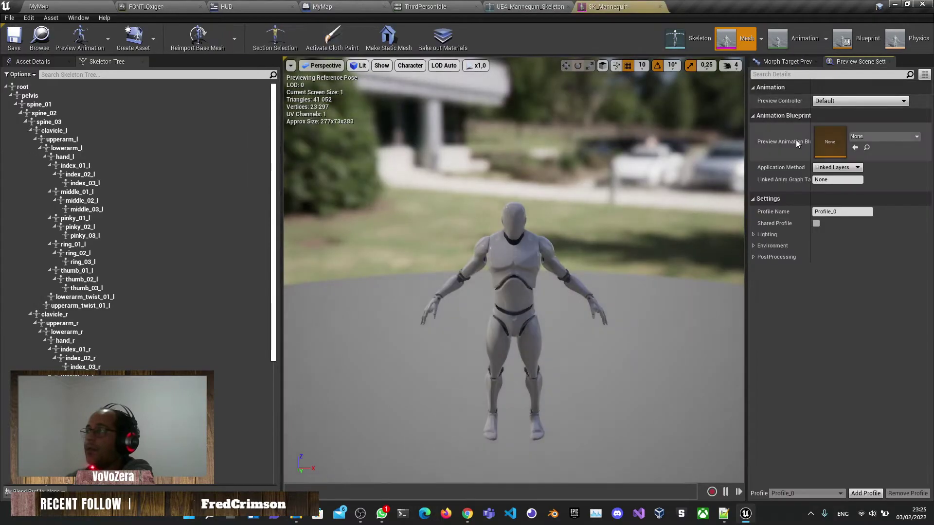
{"action": "left_click", "coordinate": [798, 46]}
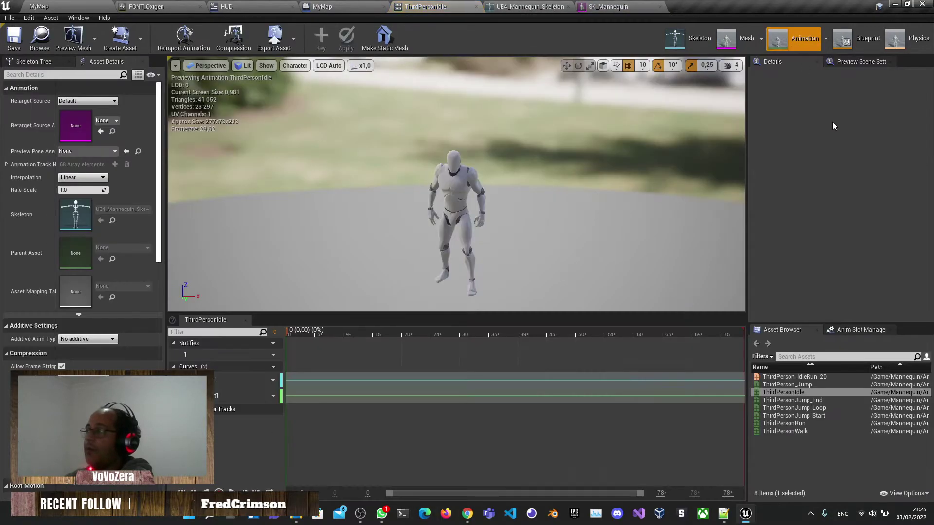
{"action": "left_click", "coordinate": [851, 42]}
{"action": "left_click", "coordinate": [851, 42]}
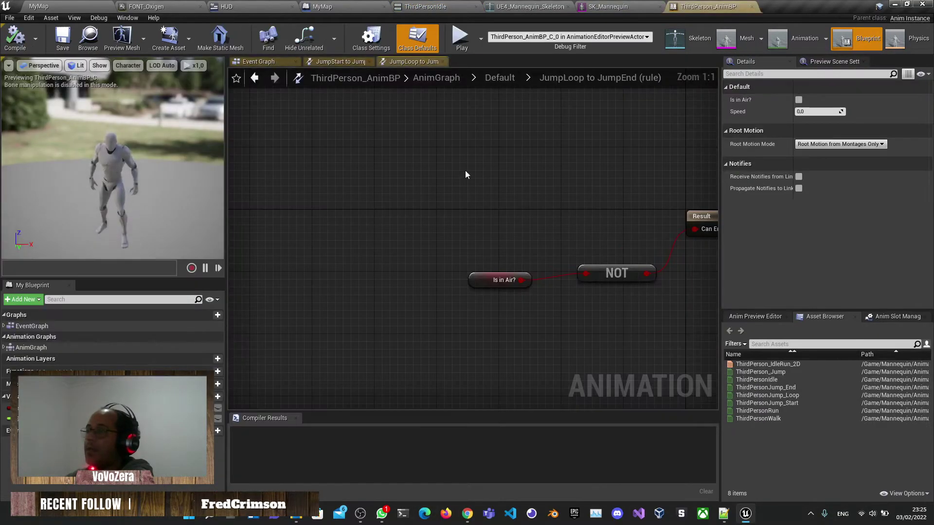
{"action": "left_click", "coordinate": [289, 65]}
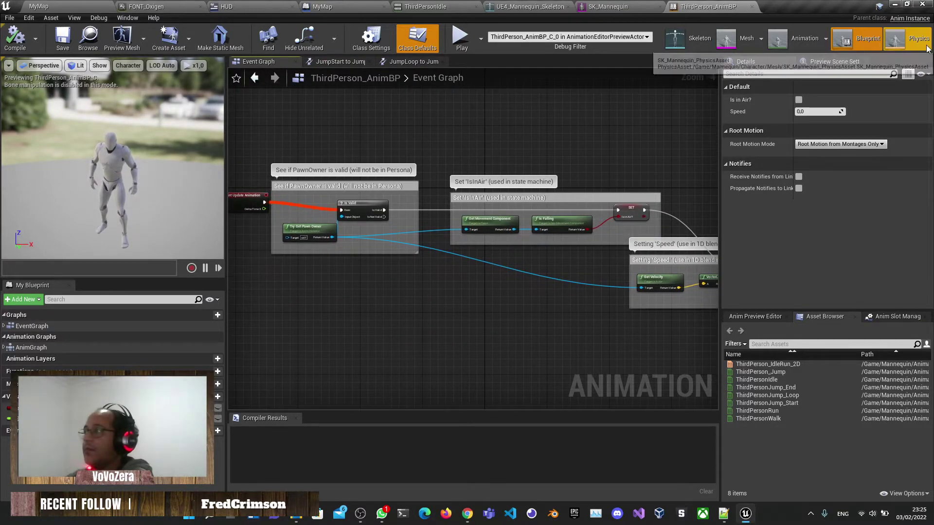
{"action": "left_click", "coordinate": [900, 41]}
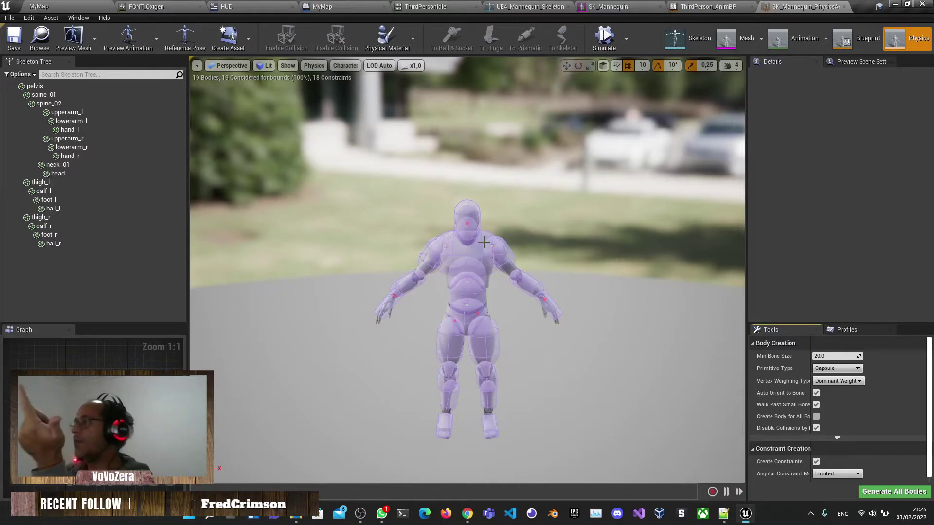
{"action": "left_click", "coordinate": [739, 38]}
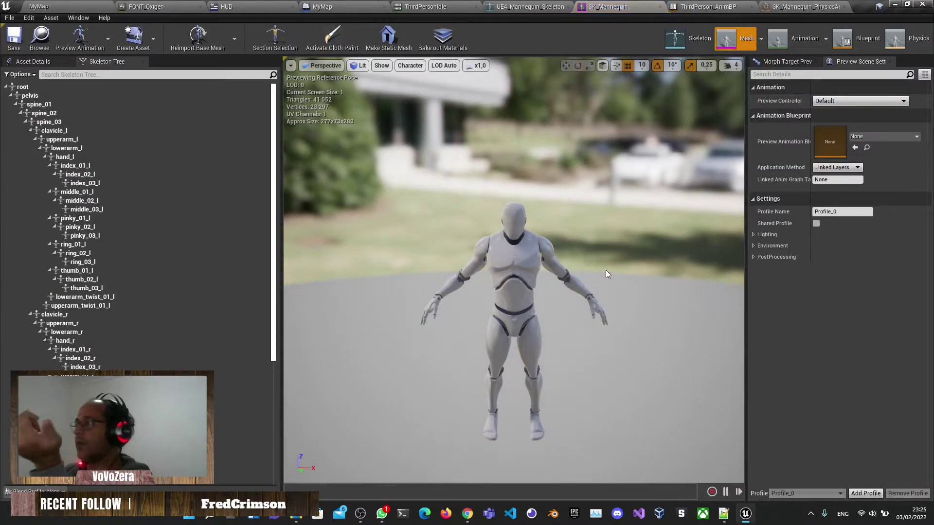
{"action": "left_click", "coordinate": [690, 38]}
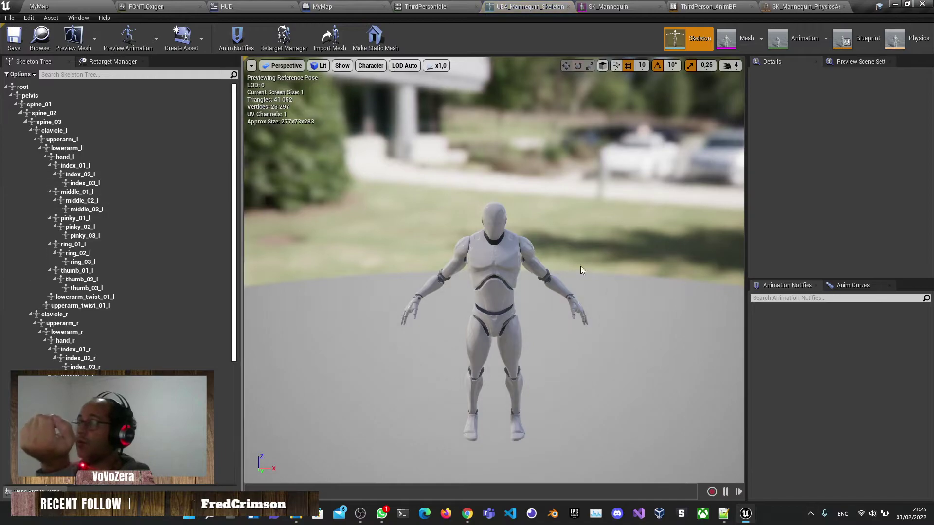
- Show the mannequin's full bone hierarchy (Bones > All Hierarchy) in the preview
{"action": "left_click", "coordinate": [371, 65]}
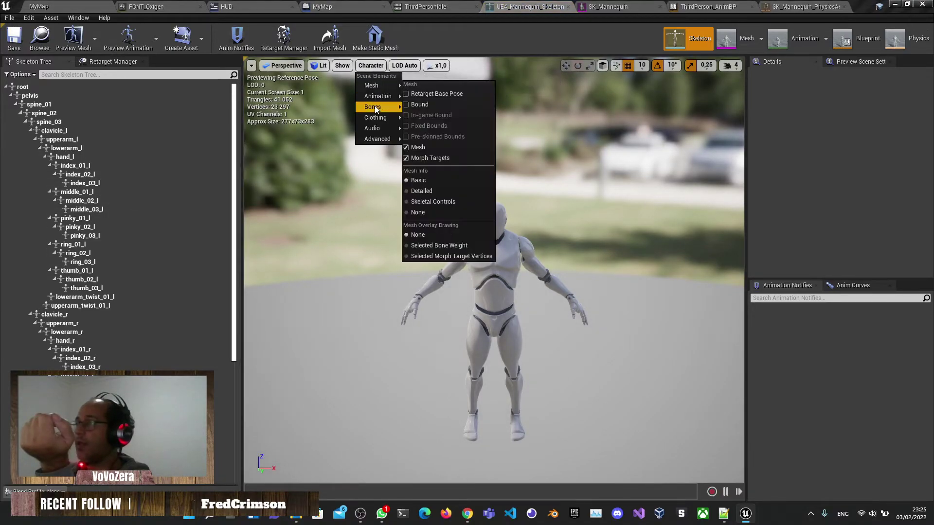
{"action": "mouse_move", "coordinate": [405, 107]}
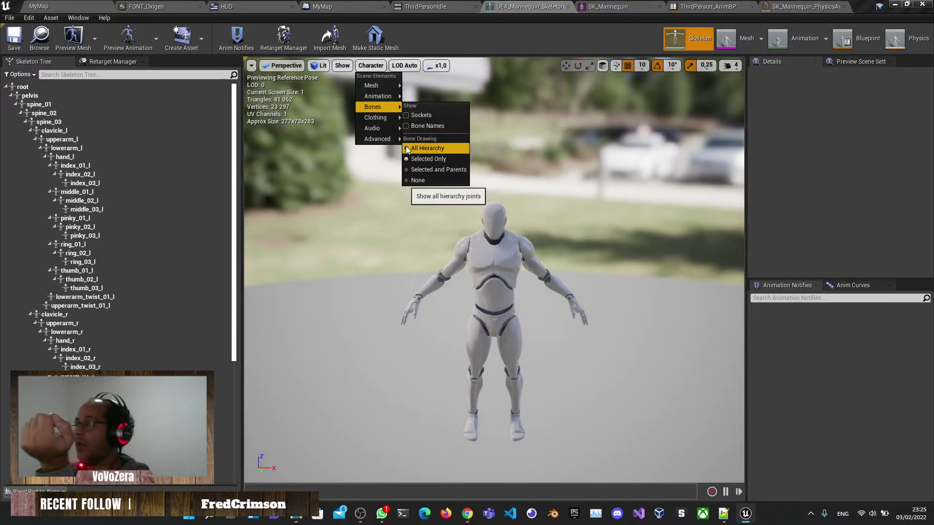
{"action": "left_click", "coordinate": [427, 148]}
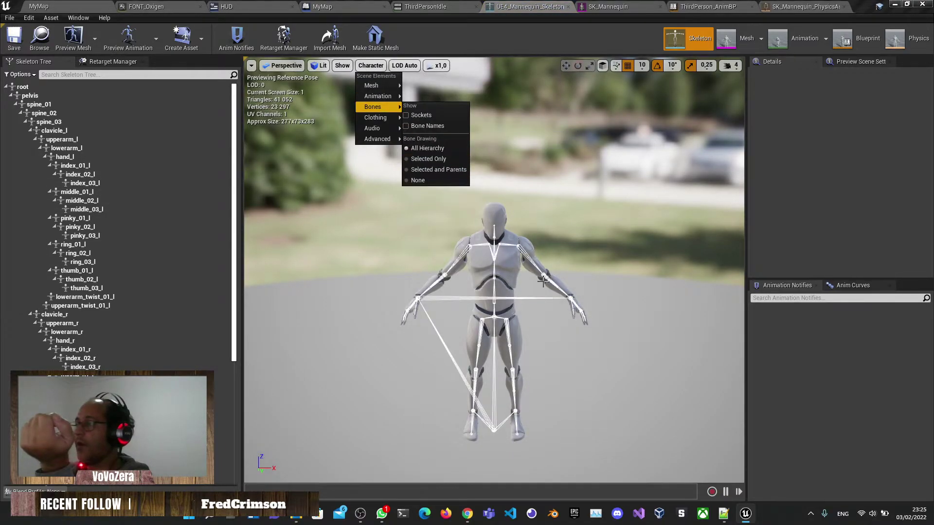
{"action": "left_click", "coordinate": [599, 217]}
- In Animation mode, preview ThirdPersonRun and ThirdPersonWalk, then open the ThirdPerson_IdleRun_2D blend space
{"action": "left_click", "coordinate": [798, 46]}
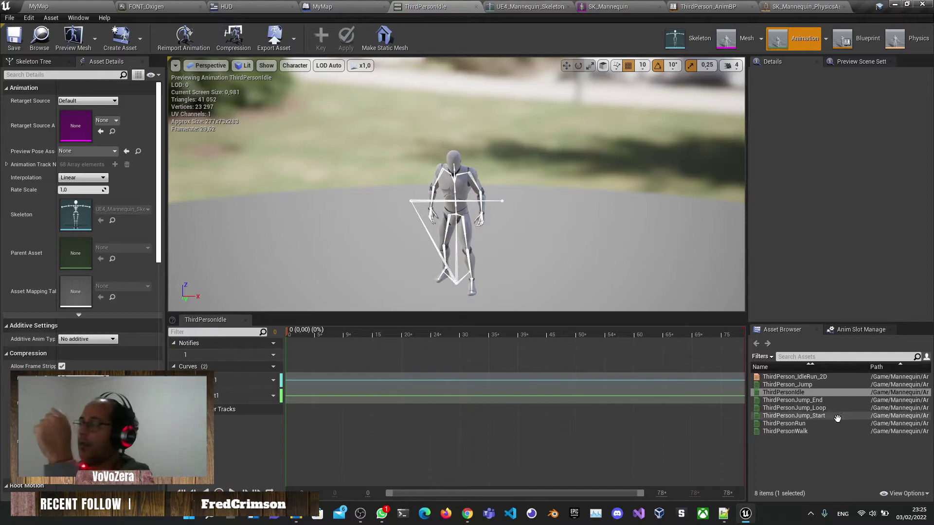
{"action": "left_click", "coordinate": [796, 383]}
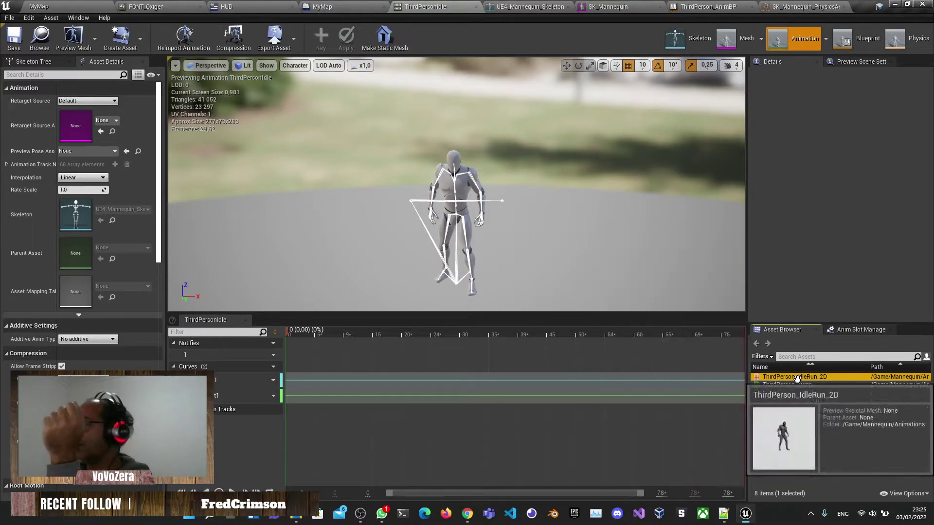
{"action": "left_click", "coordinate": [799, 407]}
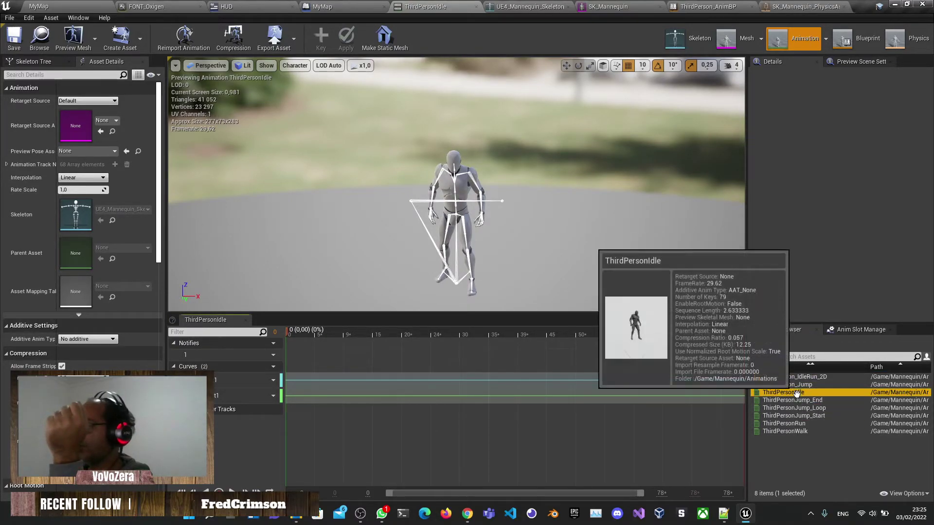
{"action": "double_click", "coordinate": [797, 408]}
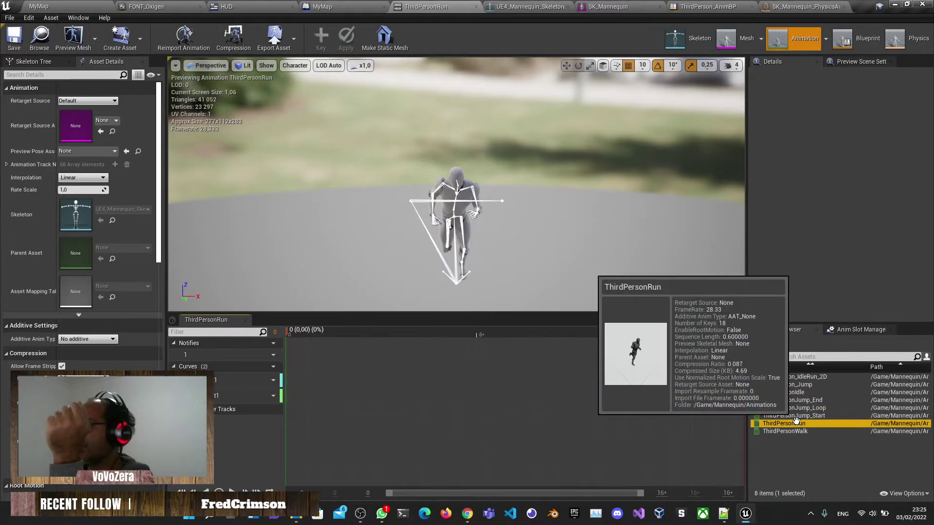
{"action": "double_click", "coordinate": [796, 431]}
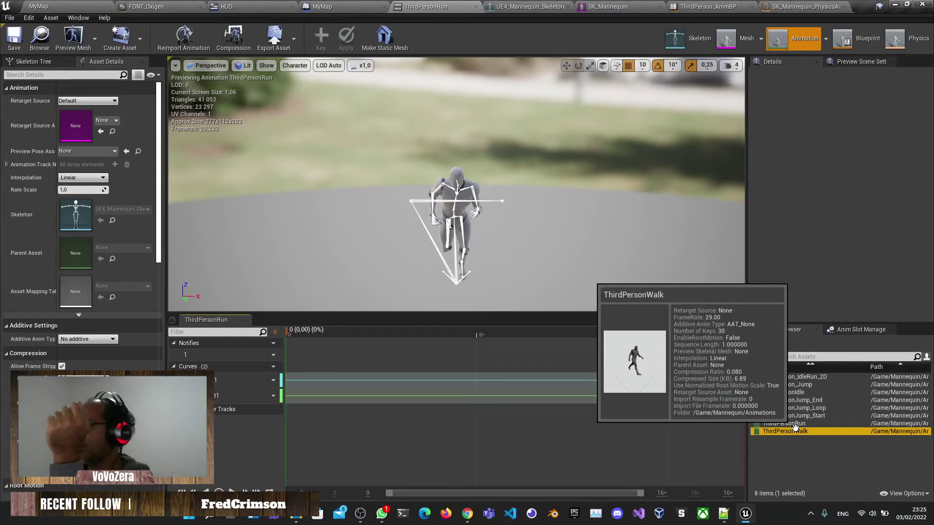
{"action": "double_click", "coordinate": [795, 377]}
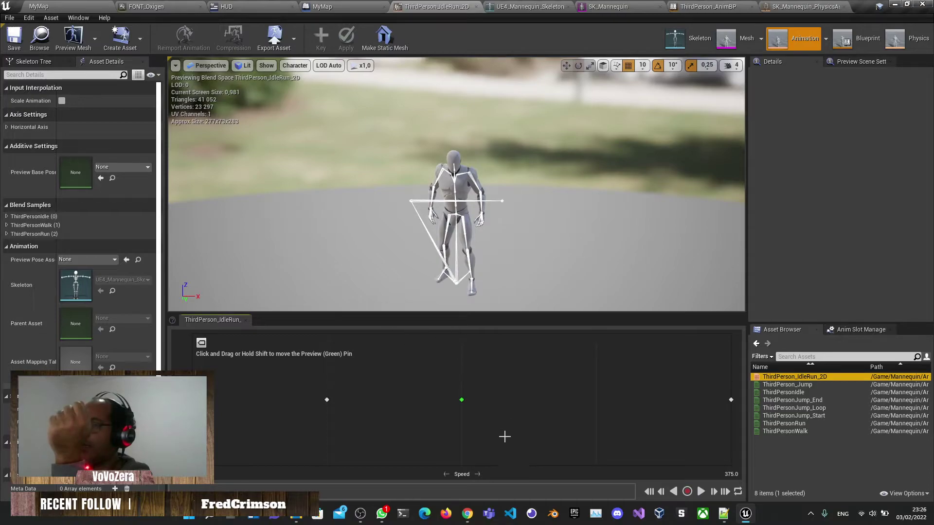
- Move the blend space preview pin to Speed 0, then go back to the MyMap level
{"action": "mouse_move", "coordinate": [800, 384]}
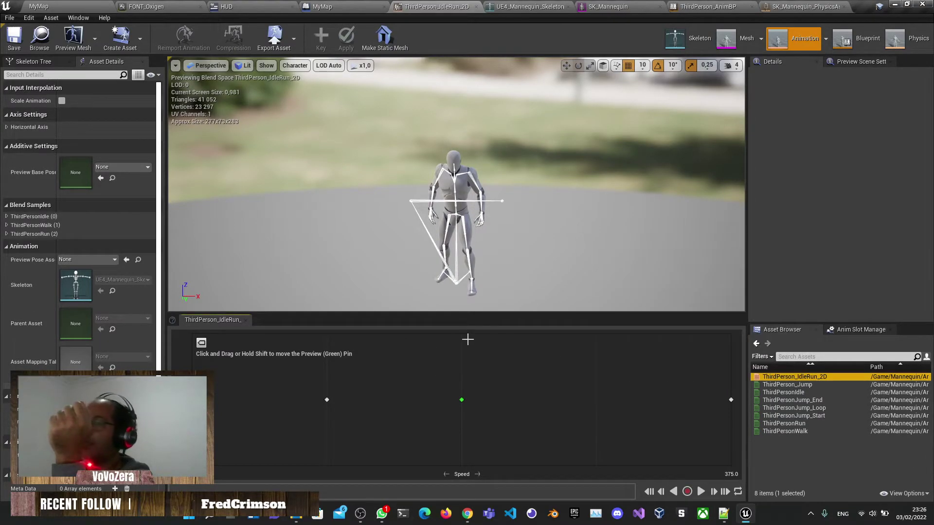
{"action": "left_click", "coordinate": [234, 392]}
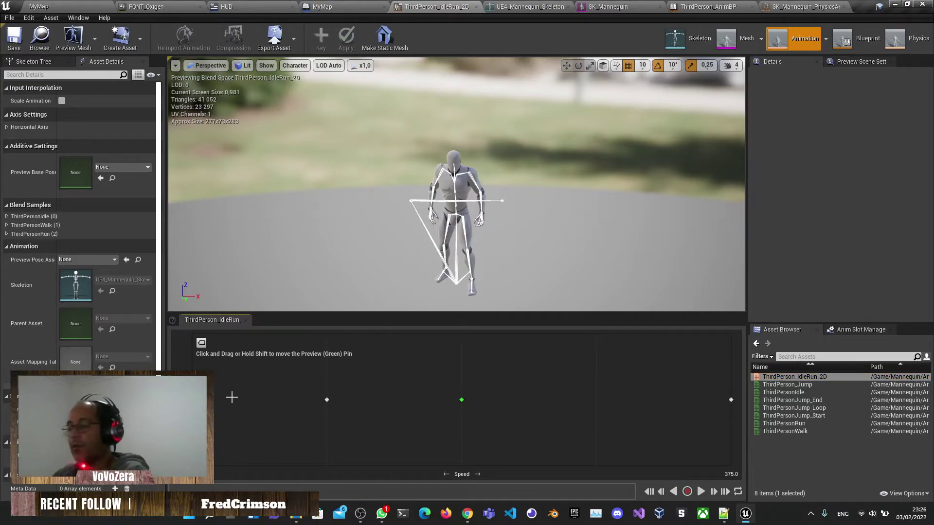
{"action": "key", "text": "shift"}
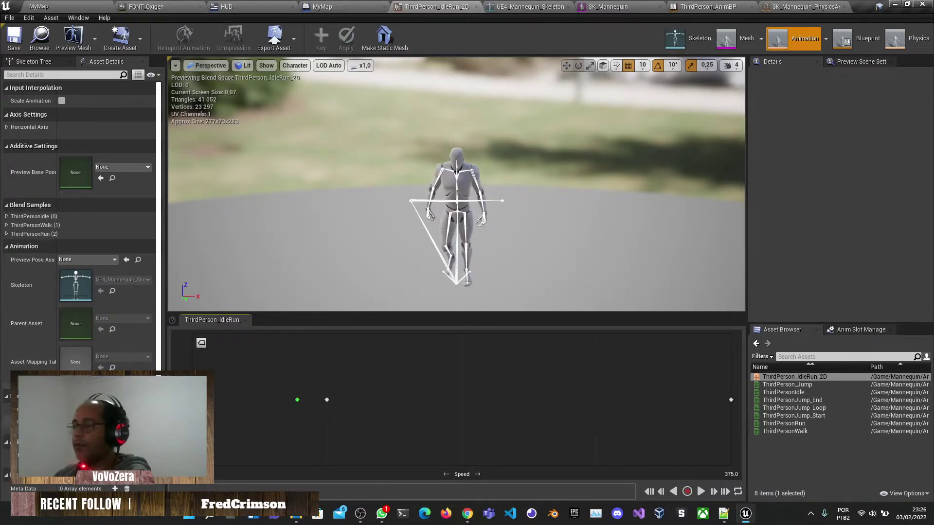
{"action": "left_click", "coordinate": [76, 5]}
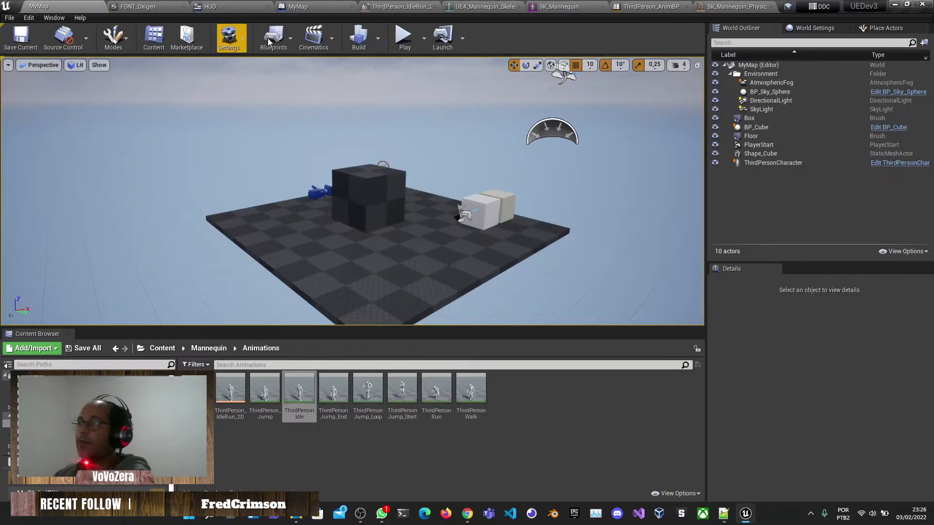
{"action": "left_click", "coordinate": [403, 36]}
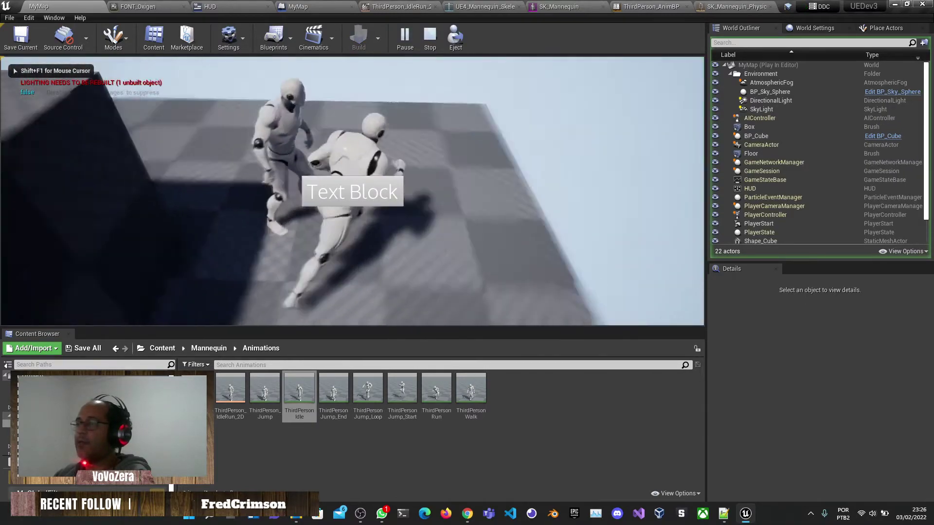
{"action": "key", "text": "w"}
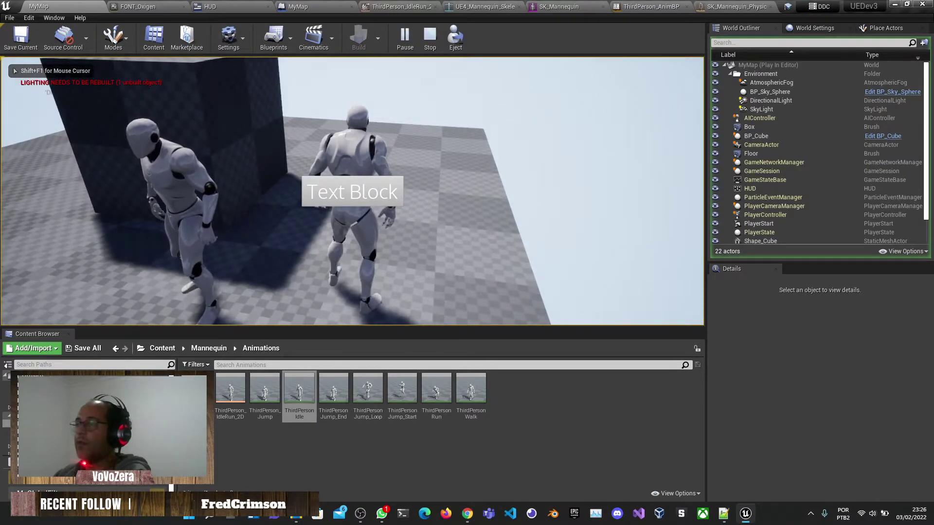
{"action": "key", "text": "w"}
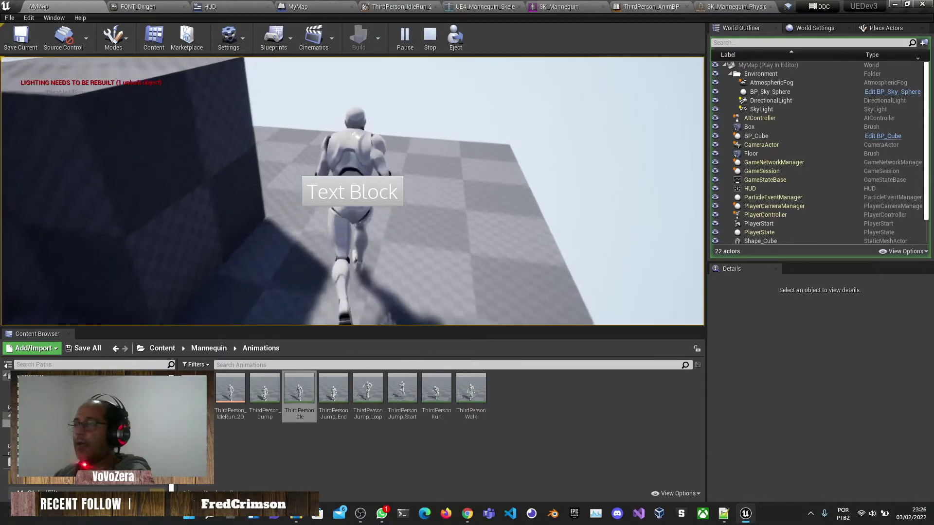
{"action": "key", "text": "w"}
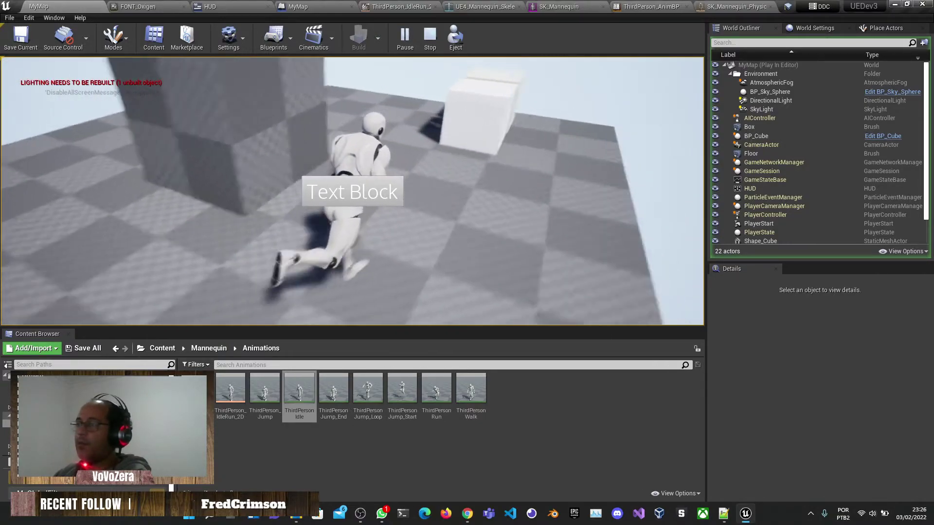
{"action": "key", "text": "w"}
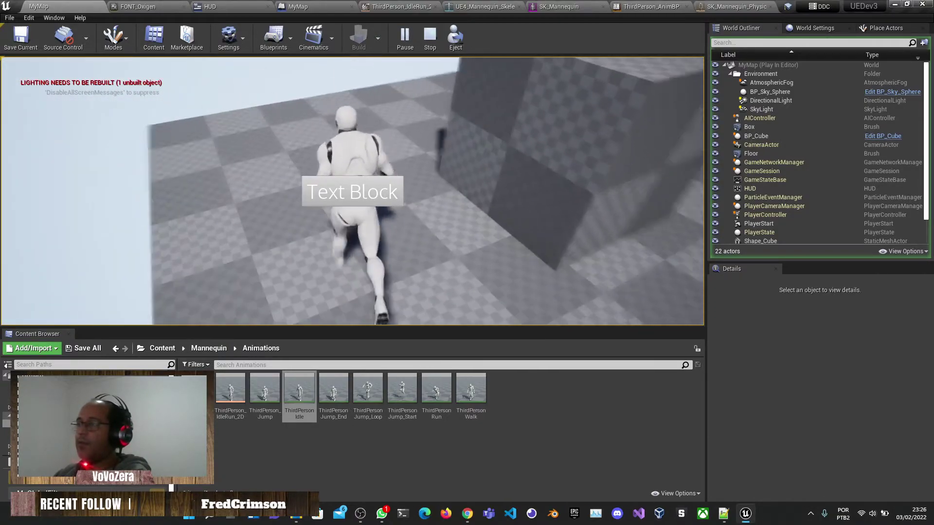
{"action": "key", "text": "Escape"}
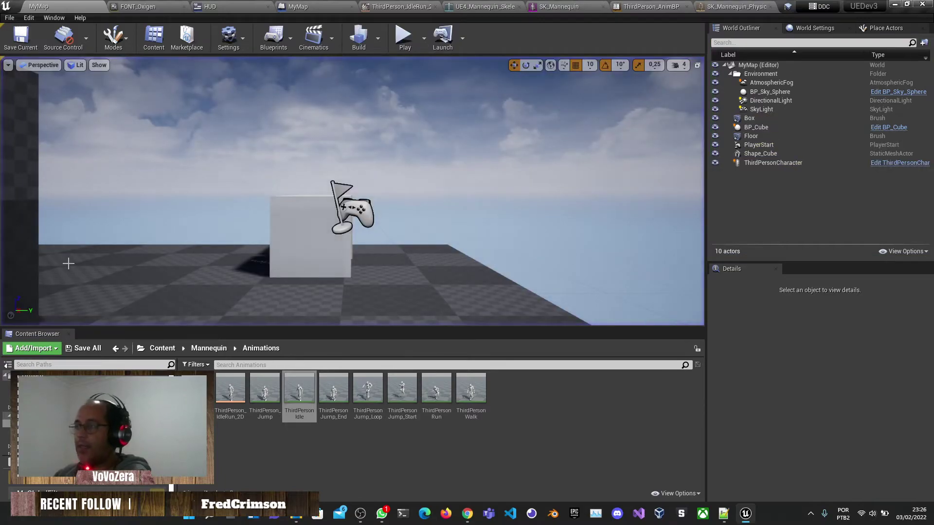
{"action": "left_click", "coordinate": [389, 7]}
- Return to the ThirdPerson_IdleRun_2D blend space and expand its Horizontal Axis settings (Speed 0–375, 4 divisions)
{"action": "left_click", "coordinate": [907, 38]}
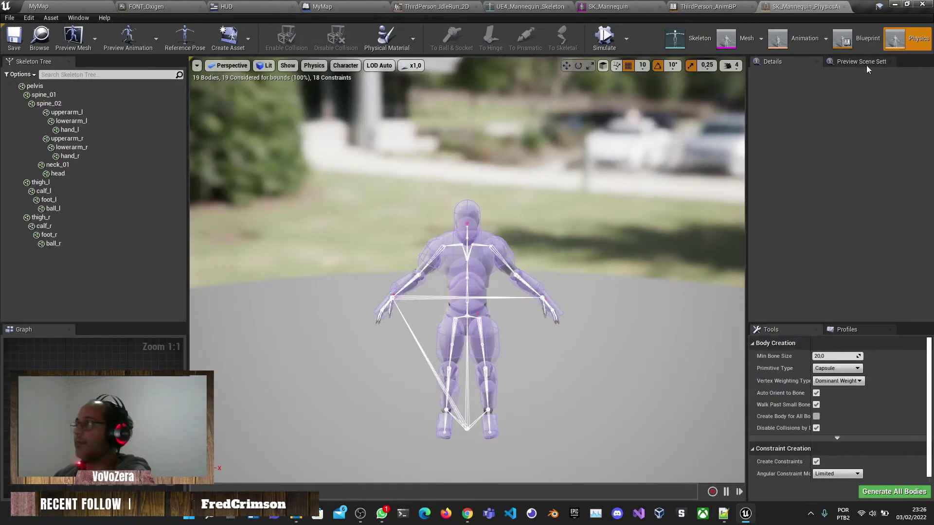
{"action": "left_click", "coordinate": [803, 38]}
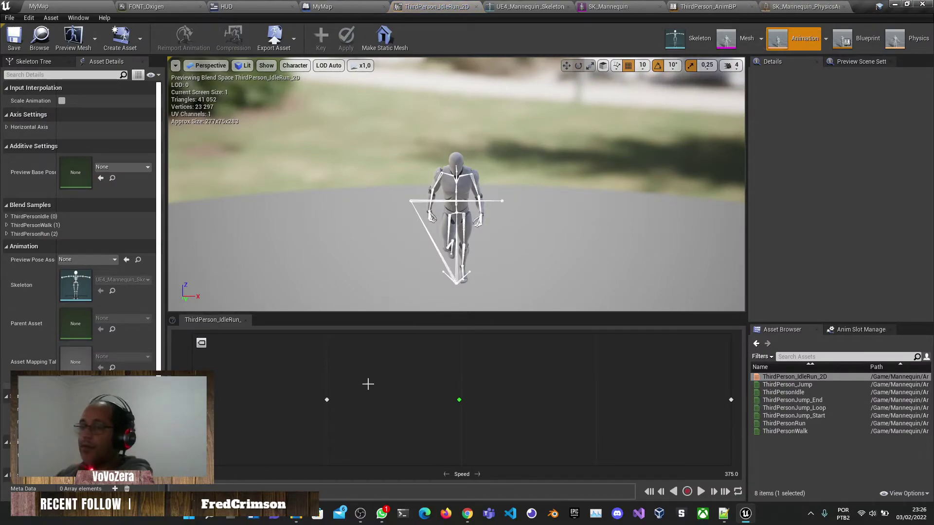
{"action": "left_click", "coordinate": [7, 127]}
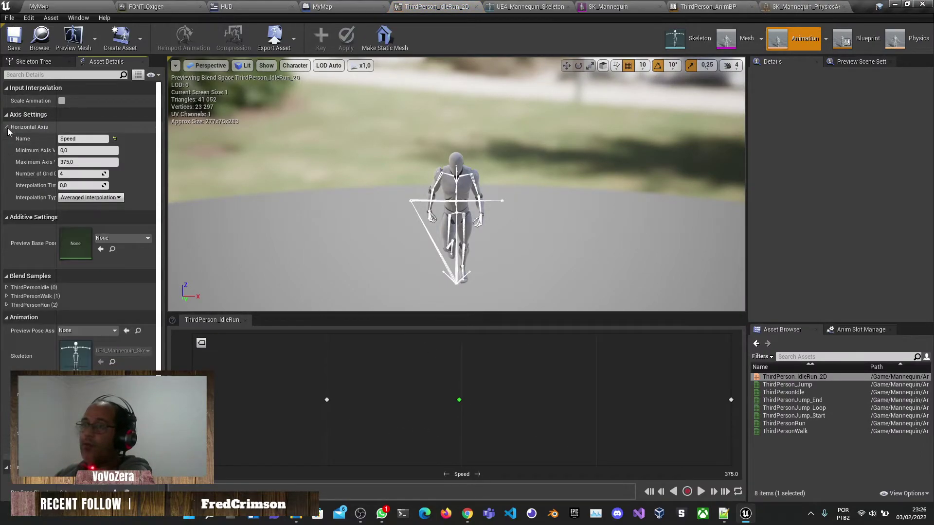
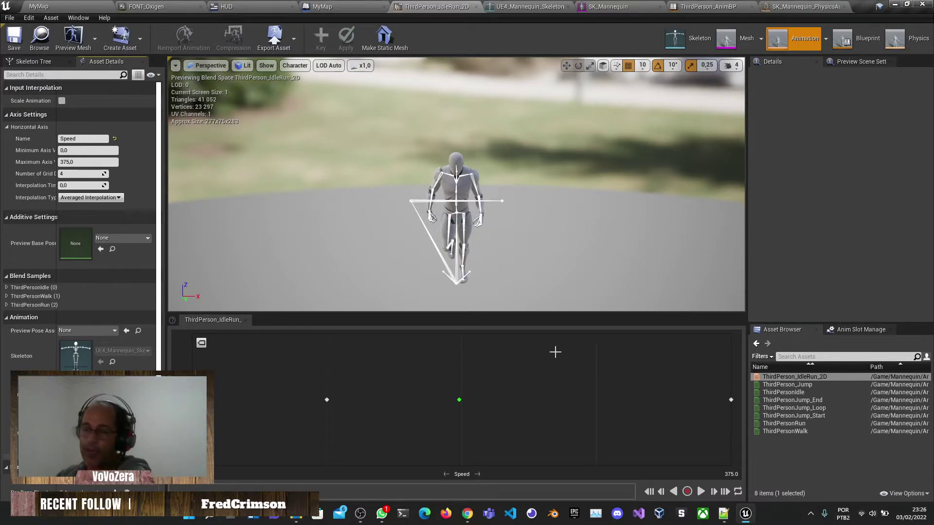
- Switch from the ThirdPerson_IdleRun_2D blend space to the SK_Mannequin_PhysicsAsset editor tab
{"action": "left_click", "coordinate": [805, 7]}
{"action": "left_click", "coordinate": [436, 6]}
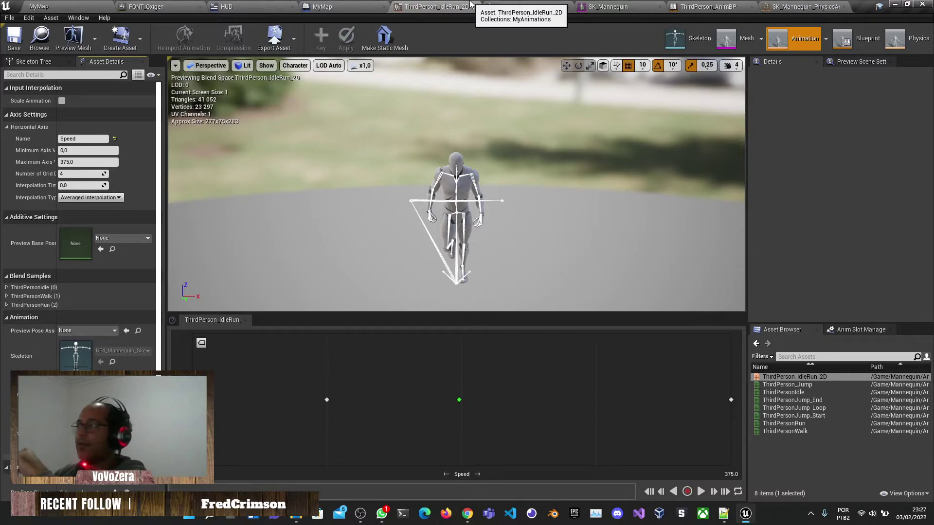
{"action": "left_click", "coordinate": [790, 6]}
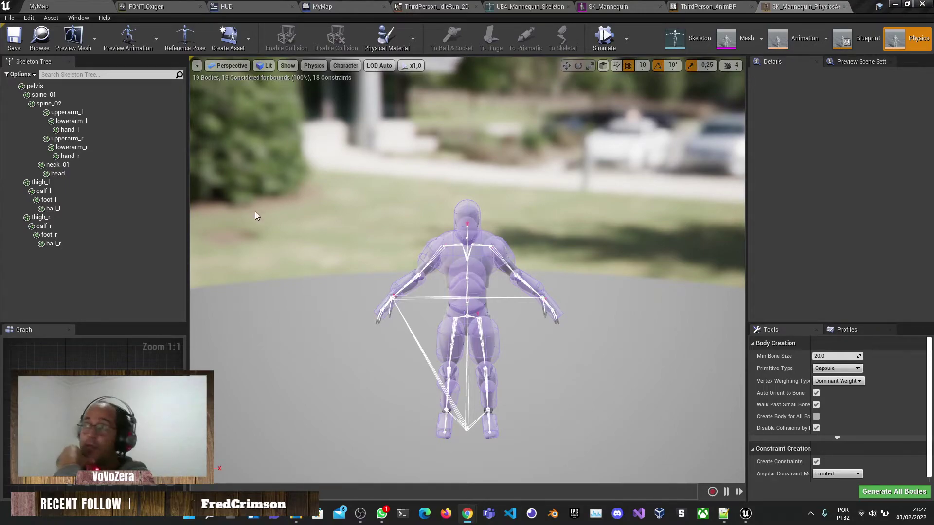
- Filter the Content root in MyMap's Content Browser to show only sound assets
{"action": "left_click", "coordinate": [38, 6]}
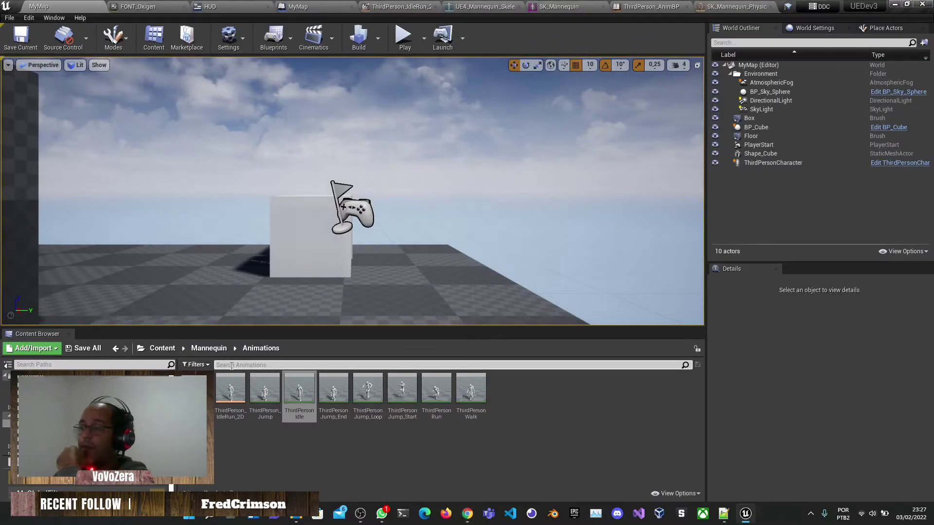
{"action": "left_click", "coordinate": [78, 375]}
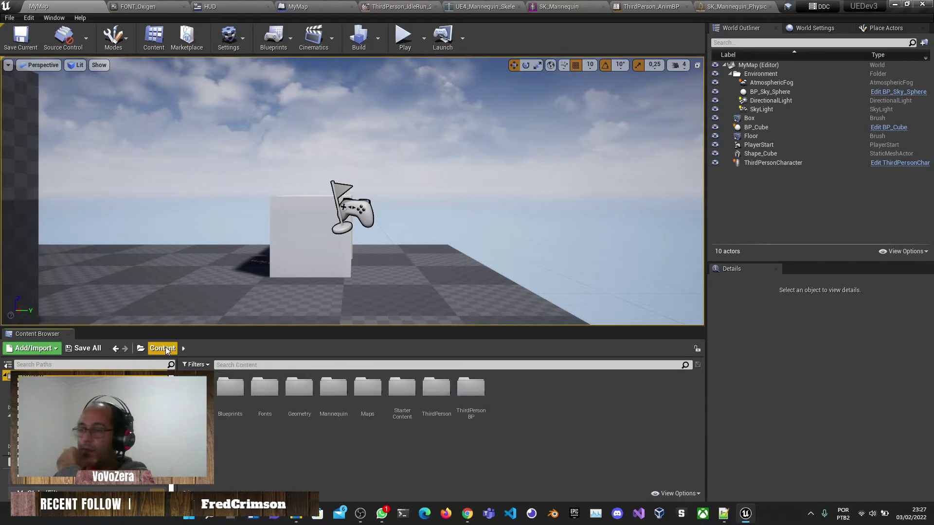
{"action": "left_click", "coordinate": [196, 365]}
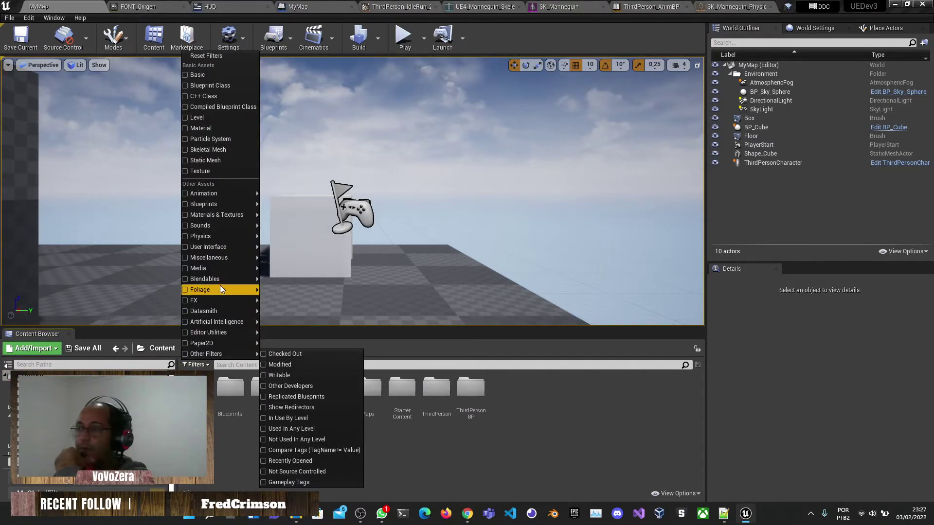
{"action": "left_click", "coordinate": [201, 225]}
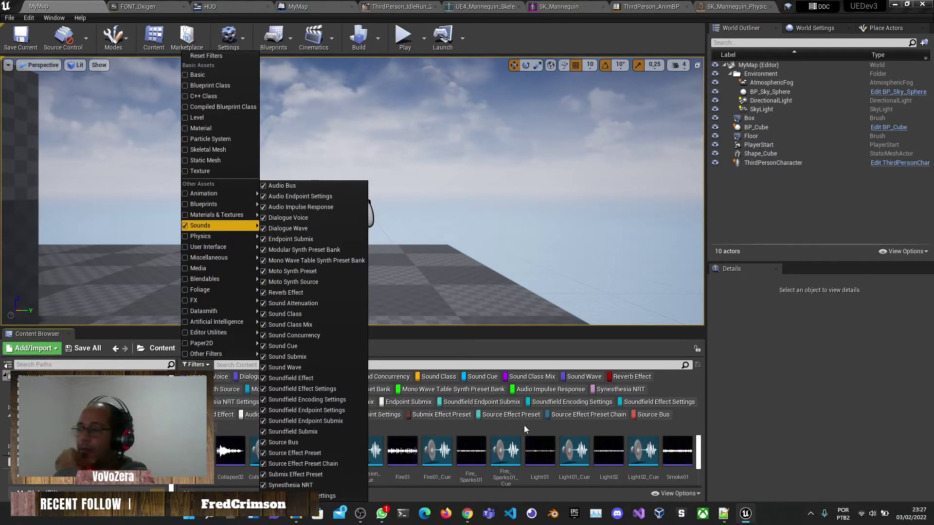
{"action": "left_click", "coordinate": [446, 458]}
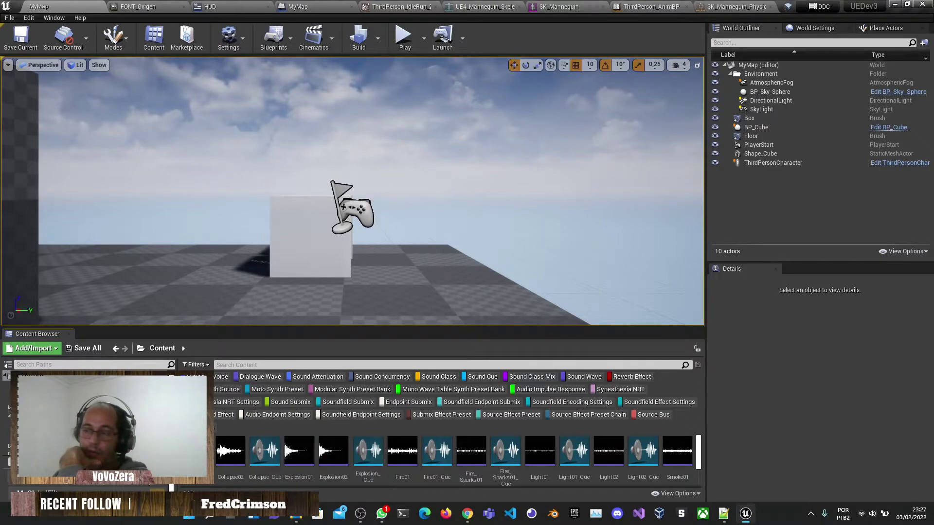
- Open the Collapse01 sound wave to look at it, then close its editor
{"action": "double_click", "coordinate": [210, 453]}
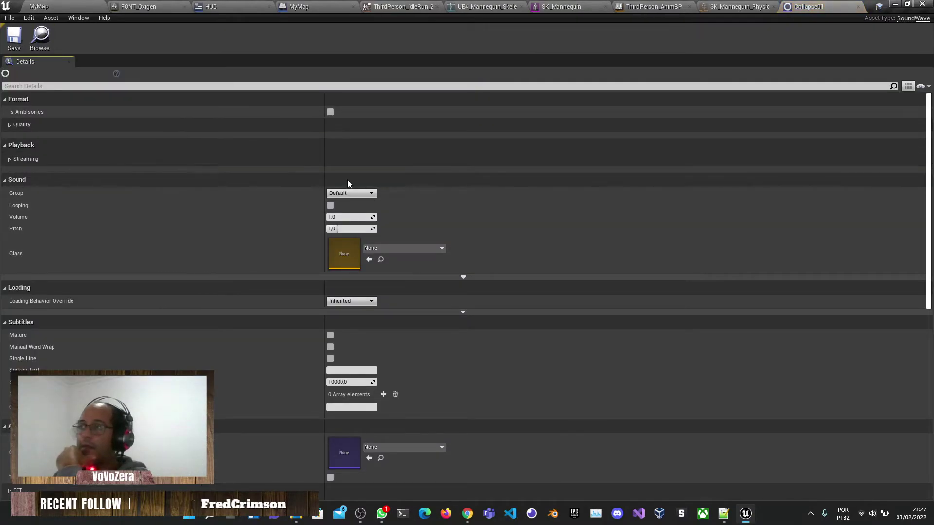
{"action": "scroll", "coordinate": [242, 337], "scroll_direction": "down", "scroll_amount": 3}
{"action": "scroll", "coordinate": [240, 368], "scroll_direction": "up", "scroll_amount": 2}
{"action": "scroll", "coordinate": [240, 368], "scroll_direction": "up", "scroll_amount": 2}
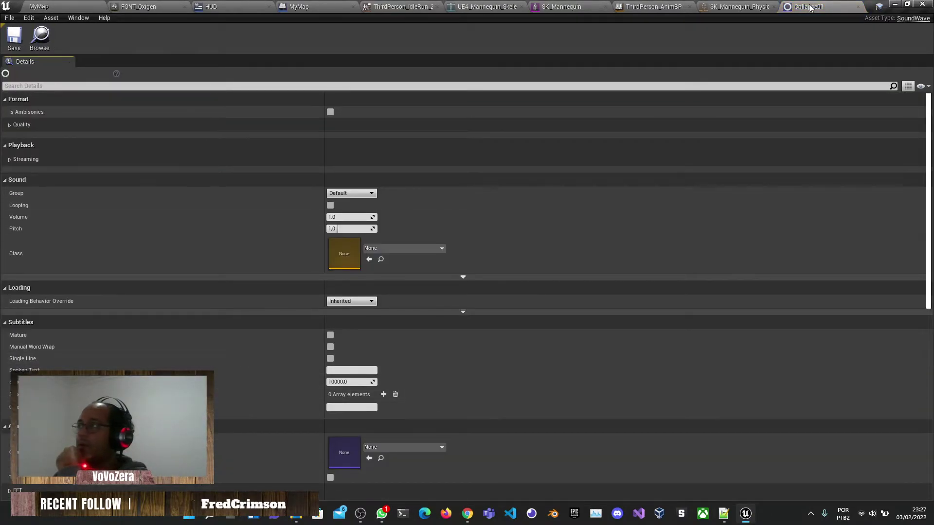
{"action": "left_click", "coordinate": [858, 6]}
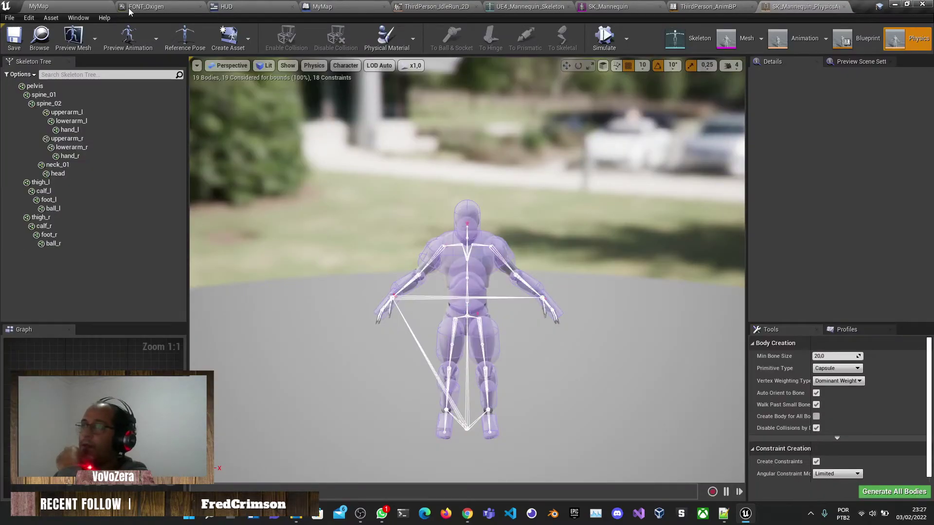
- Close all editor tabs except the MyMap level
{"action": "right_click", "coordinate": [75, 7]}
{"action": "left_click", "coordinate": [102, 55]}
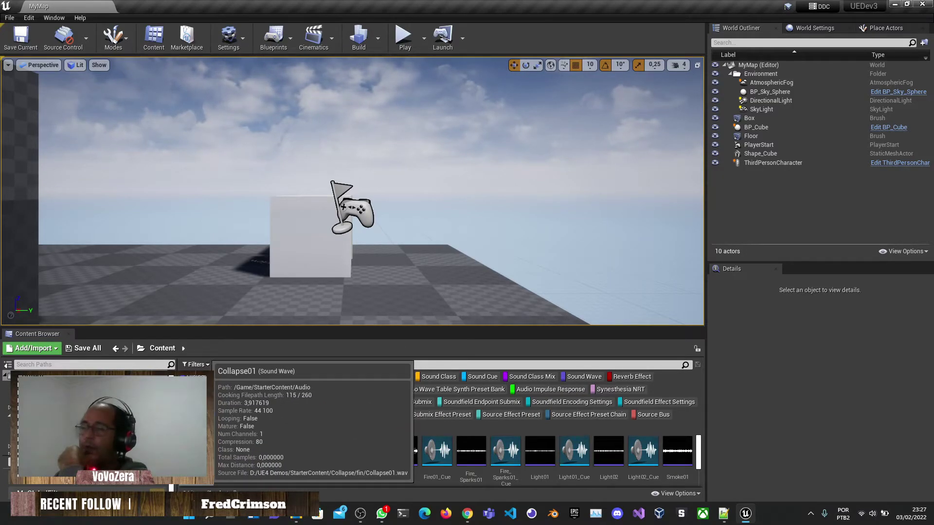
{"action": "scroll", "coordinate": [549, 467], "scroll_direction": "down", "scroll_amount": 5}
{"action": "scroll", "coordinate": [537, 476], "scroll_direction": "up", "scroll_amount": 4}
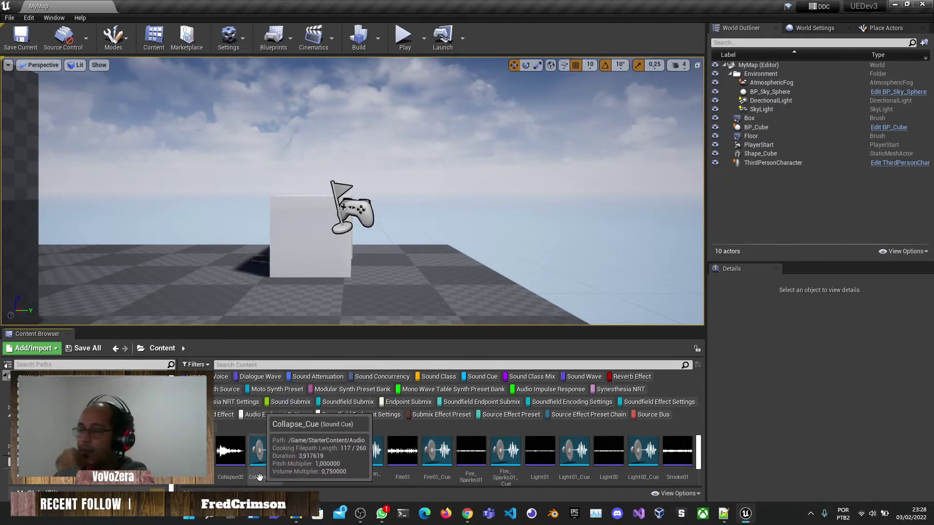
- Open the Collapse_Cue sound cue and pan its graph to frame the nodes
{"action": "double_click", "coordinate": [264, 452]}
{"action": "right_click_drag", "start_coordinate": [442, 236], "coordinate": [388, 194]}
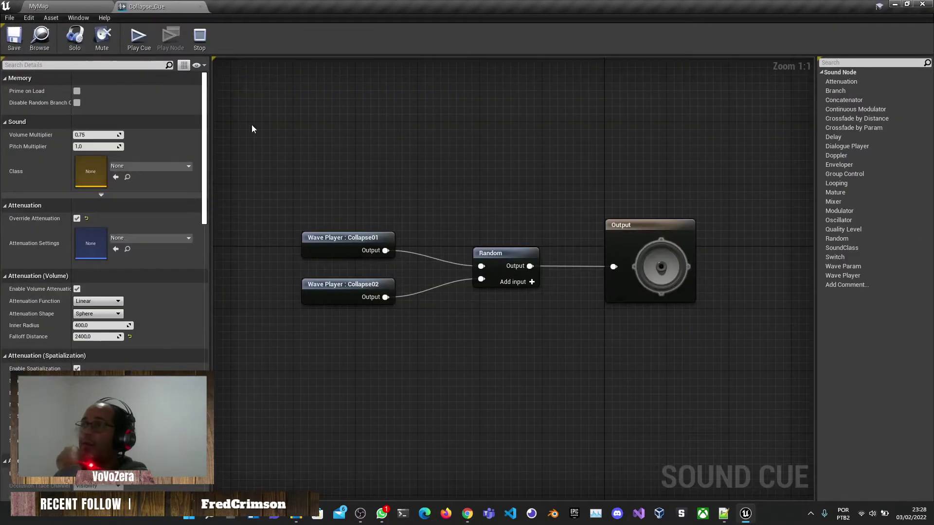
{"action": "right_click_drag", "start_coordinate": [307, 173], "coordinate": [338, 160]}
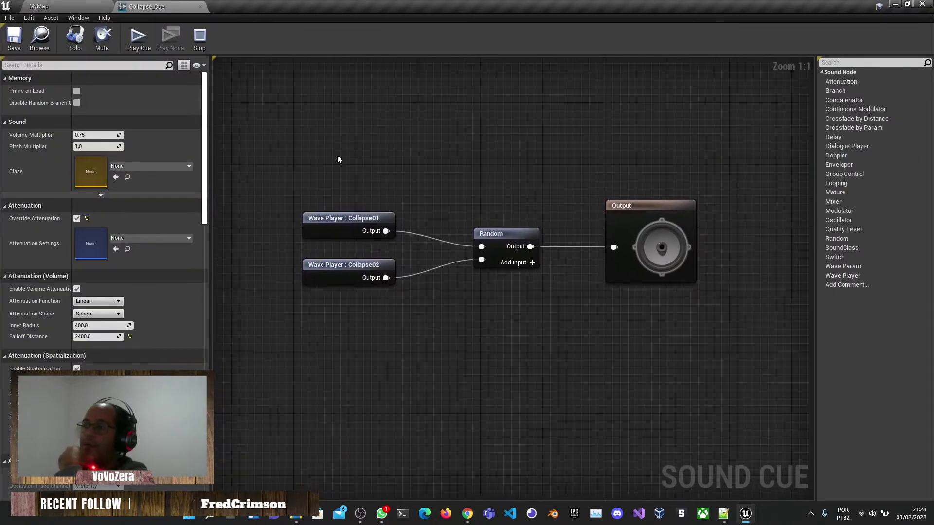
{"action": "right_click_drag", "start_coordinate": [405, 128], "coordinate": [381, 160]}
{"action": "right_click", "coordinate": [381, 159]}
{"action": "left_click", "coordinate": [400, 128]}
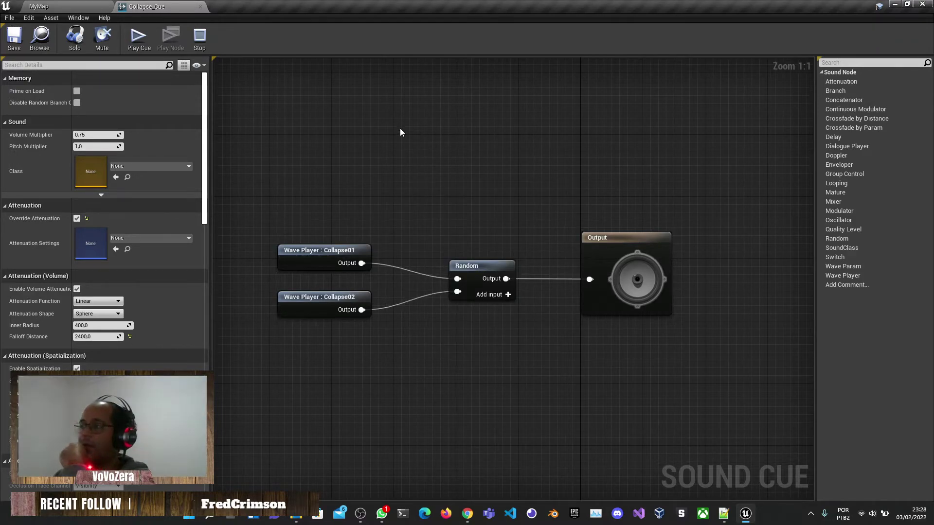
{"action": "right_click_drag", "start_coordinate": [400, 132], "coordinate": [396, 76]}
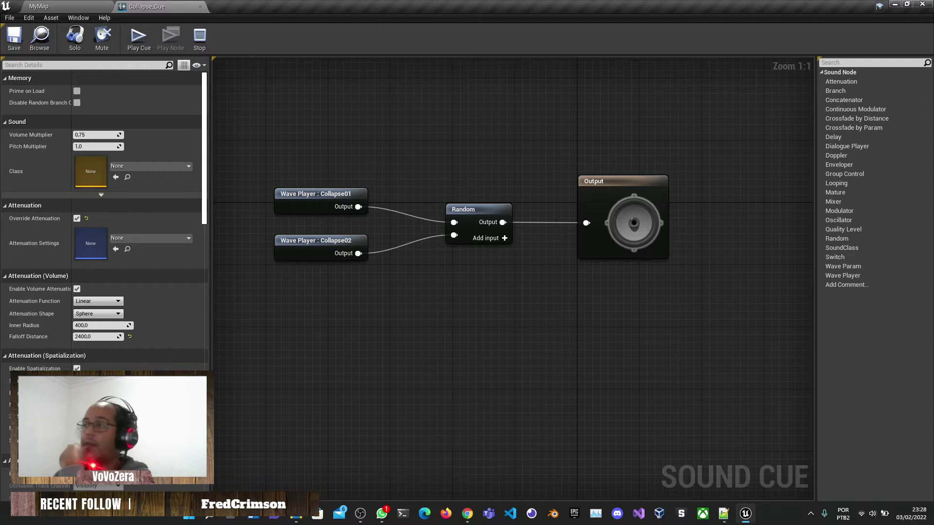
{"action": "right_click_drag", "start_coordinate": [558, 347], "coordinate": [547, 350]}
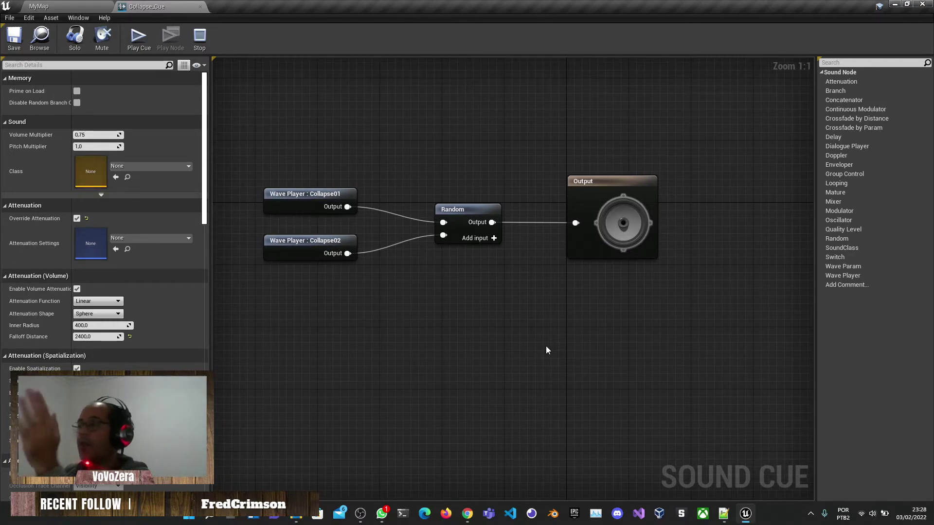
{"action": "right_click_drag", "start_coordinate": [533, 345], "coordinate": [569, 358]}
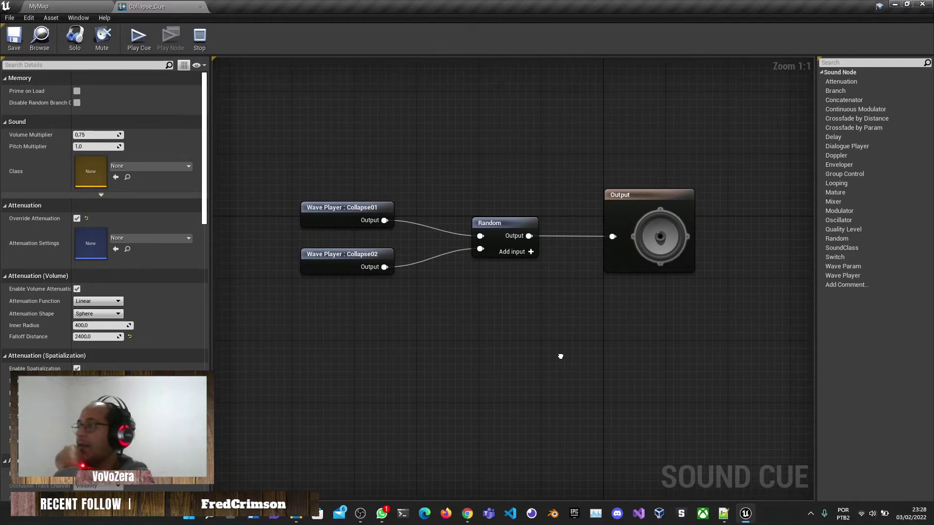
- Inspect the Collapse01, Collapse02 and Random nodes' settings in the Details panel
{"action": "left_click", "coordinate": [353, 207]}
{"action": "left_click", "coordinate": [355, 257]}
{"action": "left_click", "coordinate": [360, 217]}
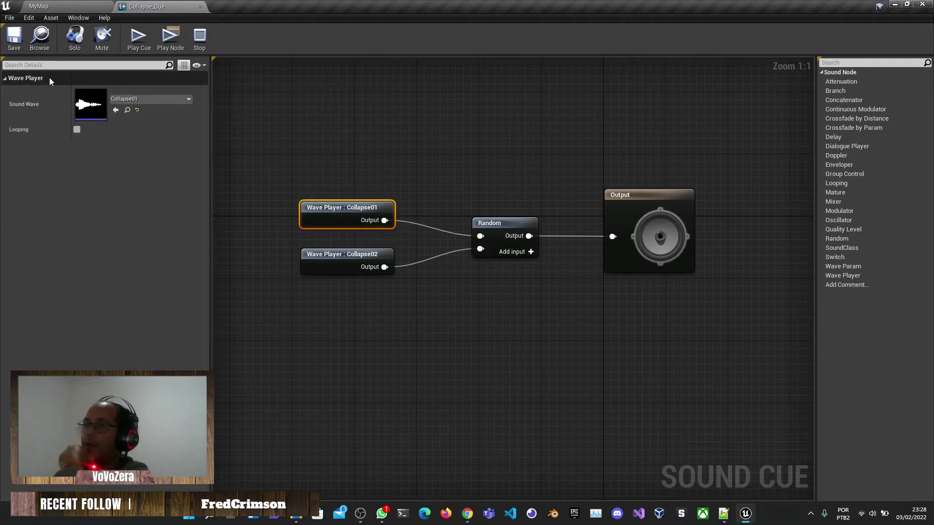
{"action": "left_click", "coordinate": [71, 7]}
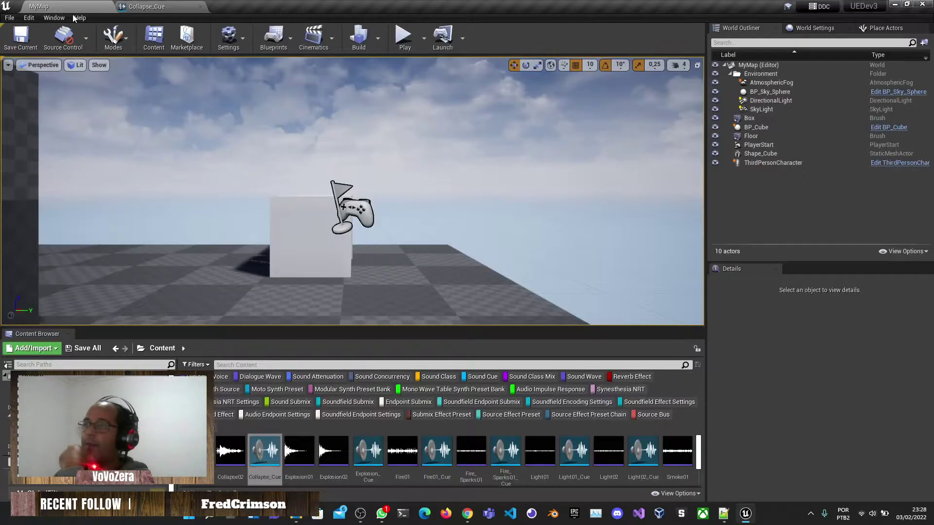
{"action": "left_click", "coordinate": [146, 6]}
{"action": "left_click", "coordinate": [448, 214]}
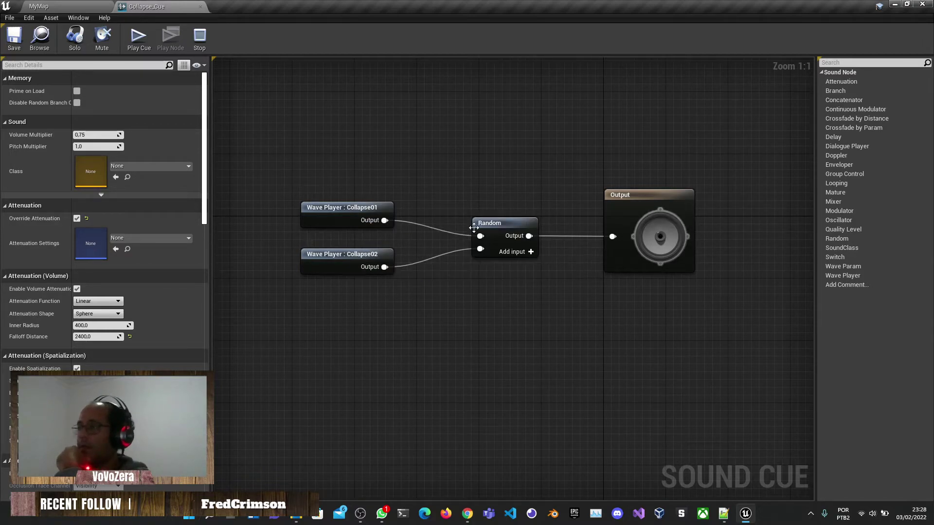
{"action": "left_click", "coordinate": [495, 224]}
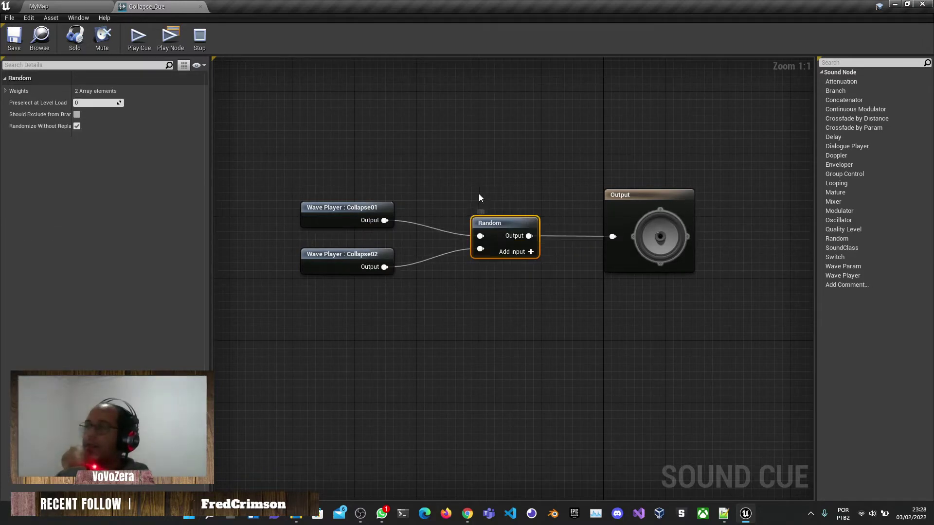
{"action": "left_click", "coordinate": [420, 185]}
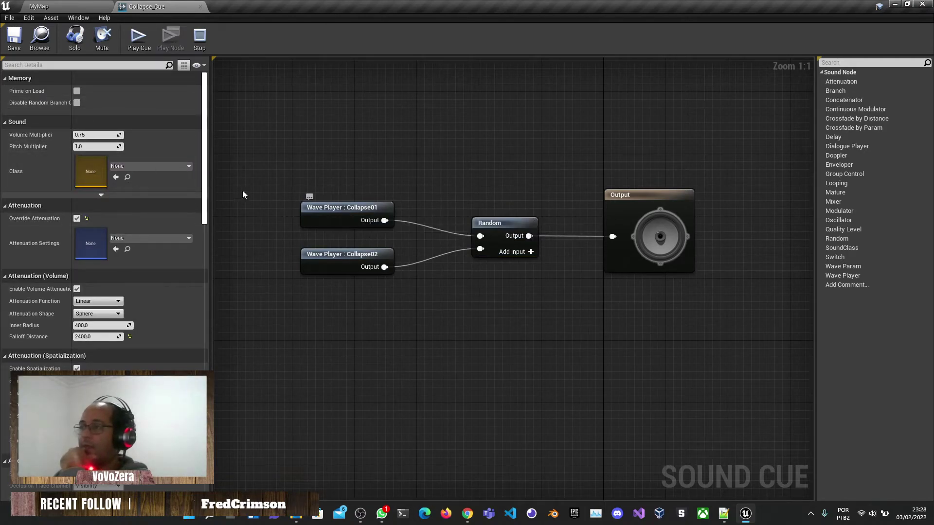
{"action": "left_click", "coordinate": [359, 216]}
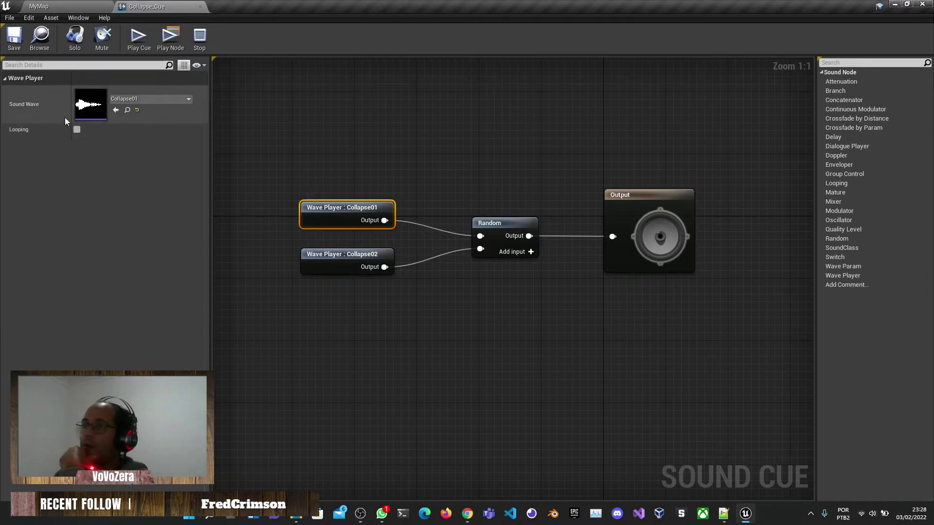
{"action": "left_click", "coordinate": [395, 161]}
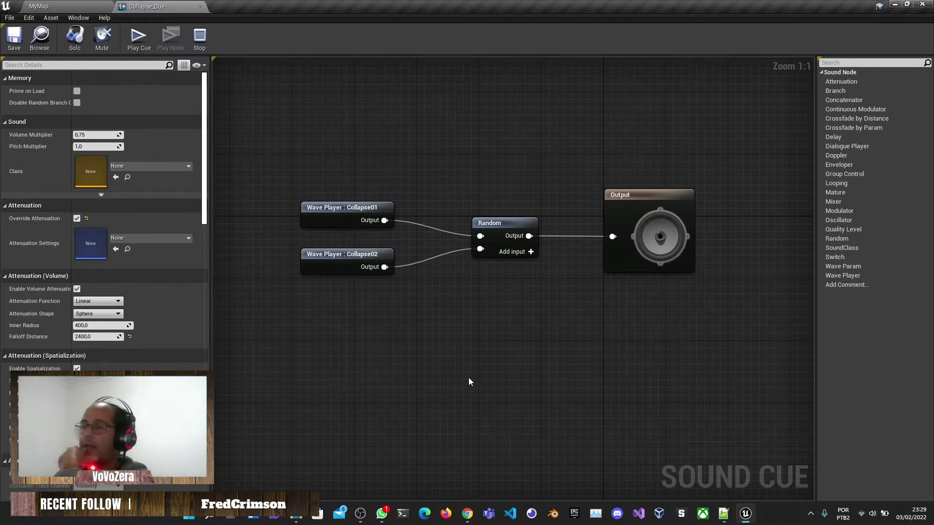
{"action": "scroll", "coordinate": [469, 378], "scroll_direction": "down", "scroll_amount": 3}
{"action": "scroll", "coordinate": [745, 265], "scroll_direction": "up", "scroll_amount": 2}
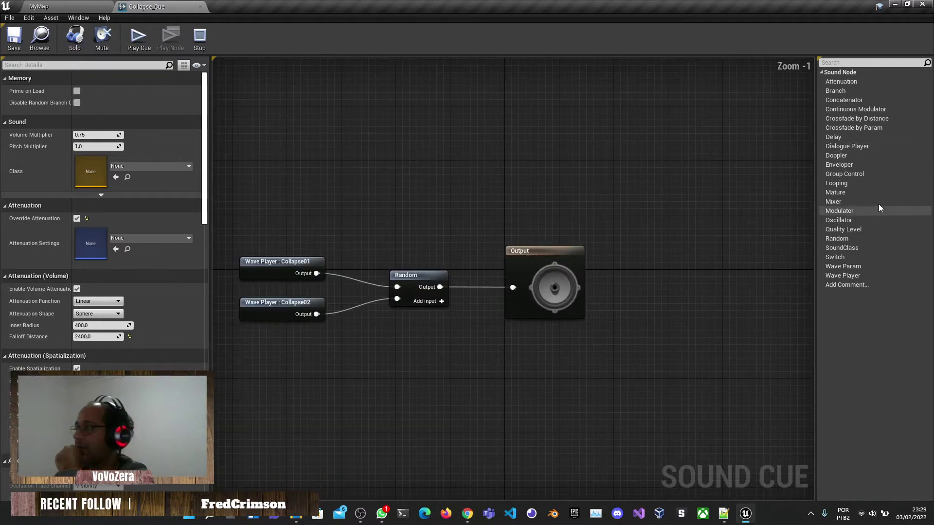
- Add a Modulator node to the Collapse_Cue graph
{"action": "right_click_drag", "start_coordinate": [676, 267], "coordinate": [788, 243]}
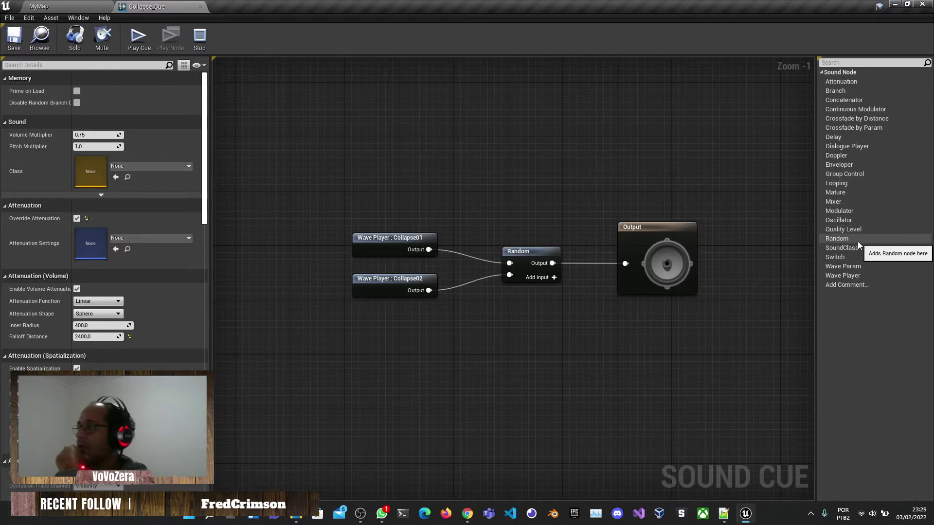
{"action": "left_click_drag", "start_coordinate": [839, 211], "coordinate": [340, 356]}
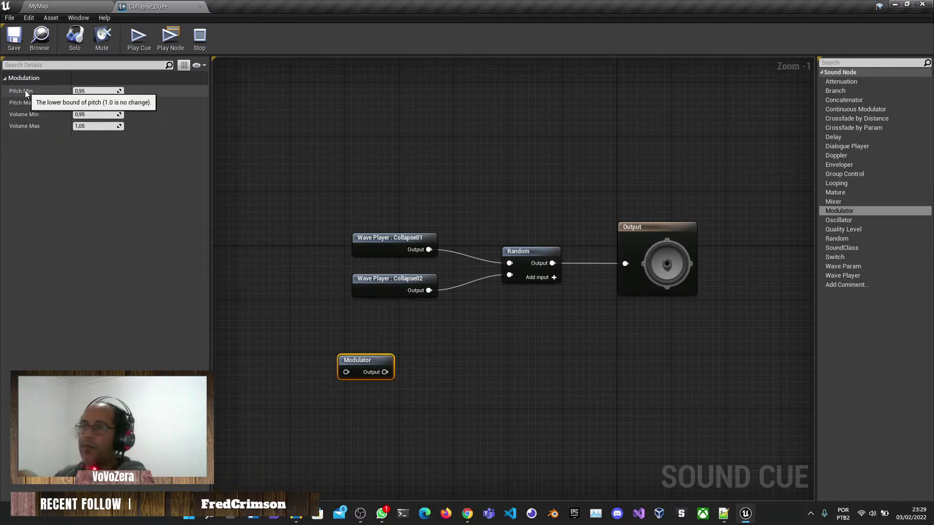
{"action": "left_click_drag", "start_coordinate": [372, 360], "coordinate": [481, 332]}
{"action": "left_click_drag", "start_coordinate": [429, 299], "coordinate": [460, 343]}
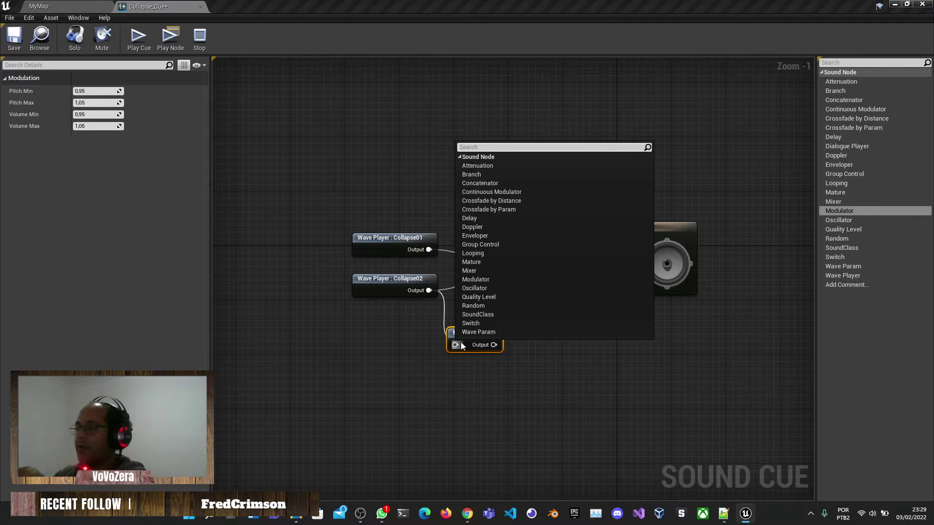
{"action": "left_click", "coordinate": [413, 317]}
{"action": "left_click", "coordinate": [510, 275], "text": "alt"}
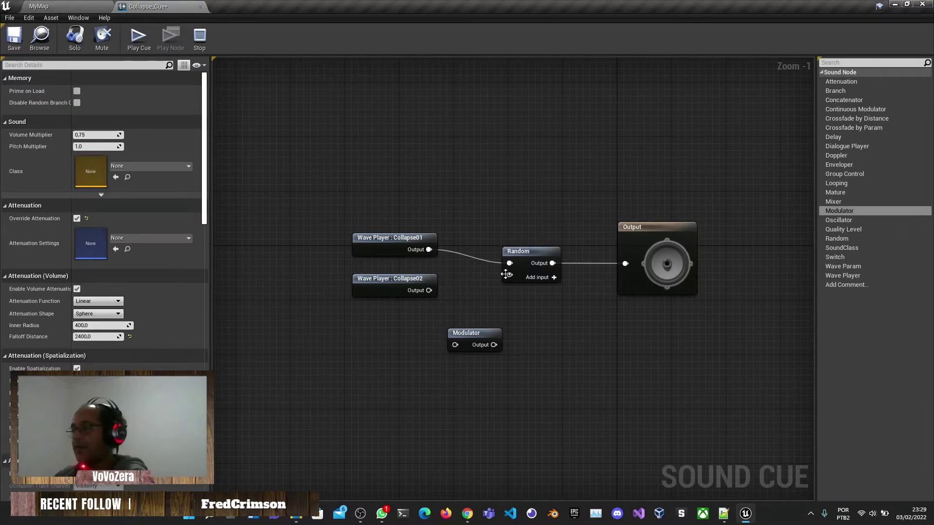
{"action": "left_click", "coordinate": [552, 263], "text": "alt"}
{"action": "left_click_drag", "start_coordinate": [521, 251], "coordinate": [507, 223]}
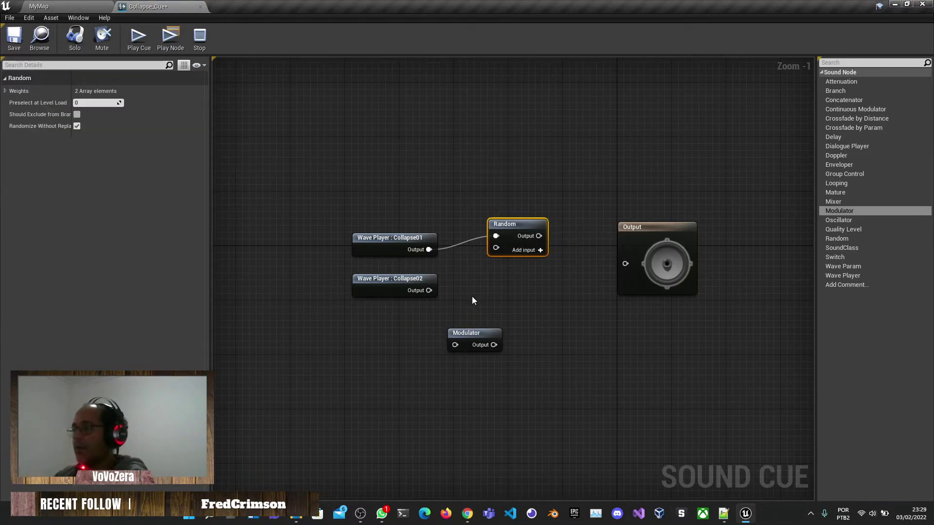
{"action": "key", "text": "ctrl+z"}
{"action": "key", "text": "ctrl+z"}
{"action": "key", "text": "ctrl+z"}
- Insert the Modulator between the Random node and the Output node
{"action": "left_click", "coordinate": [625, 264], "text": "alt"}
{"action": "right_click_drag", "start_coordinate": [606, 268], "coordinate": [538, 283]}
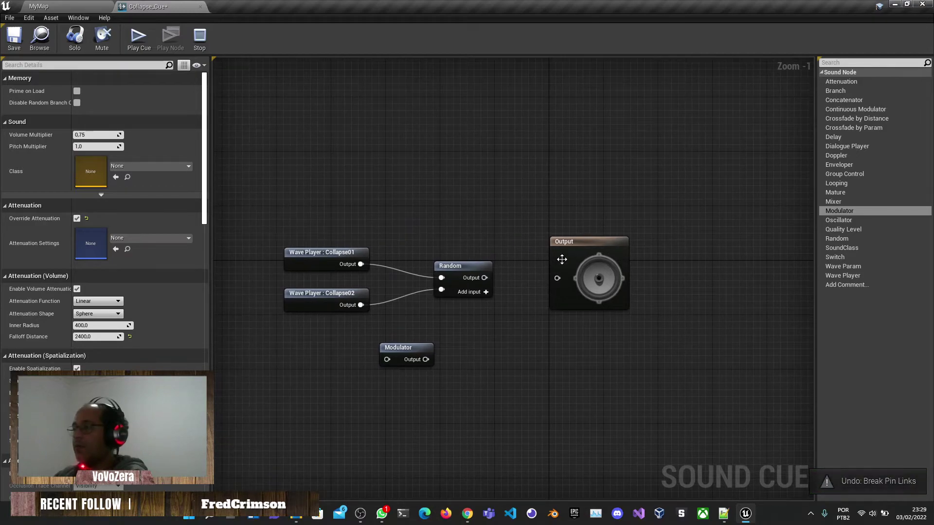
{"action": "left_click_drag", "start_coordinate": [559, 258], "coordinate": [627, 255]}
{"action": "left_click_drag", "start_coordinate": [420, 352], "coordinate": [549, 270]}
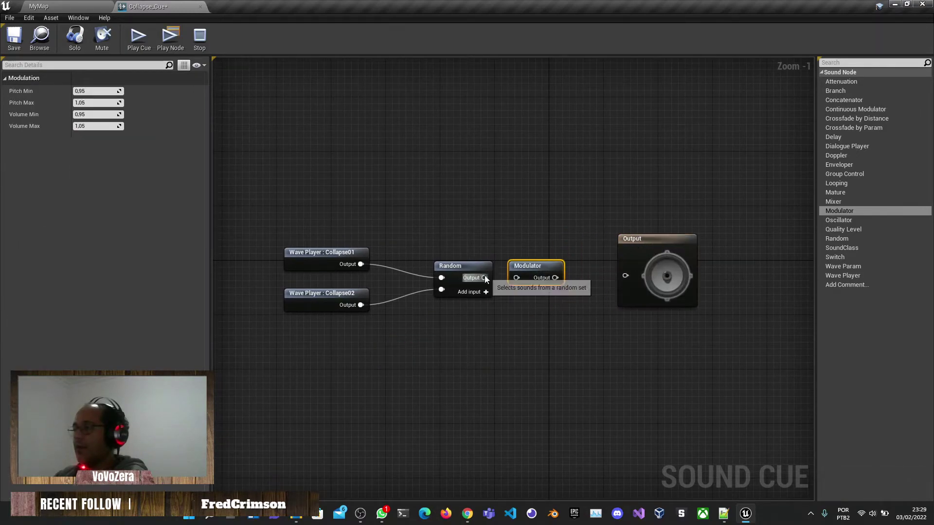
{"action": "left_click_drag", "start_coordinate": [484, 278], "coordinate": [626, 276]}
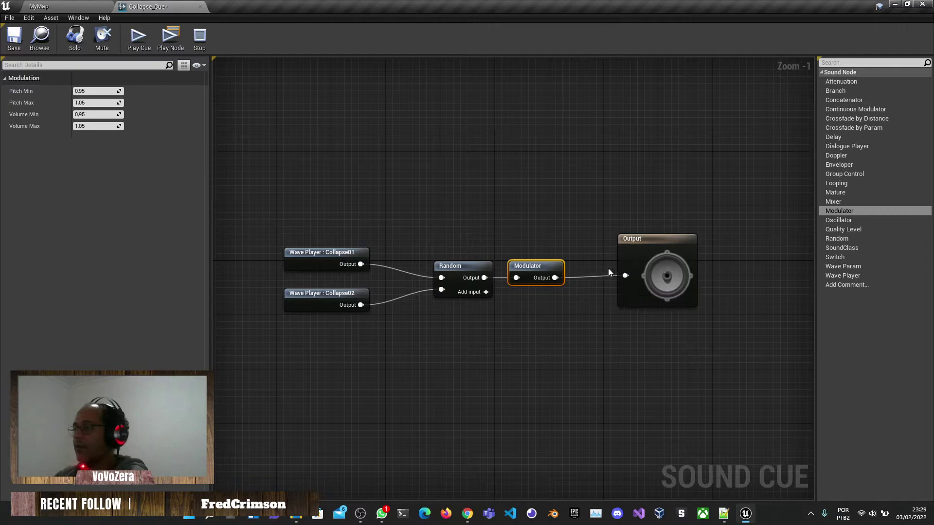
{"action": "left_click_drag", "start_coordinate": [544, 266], "coordinate": [571, 266]}
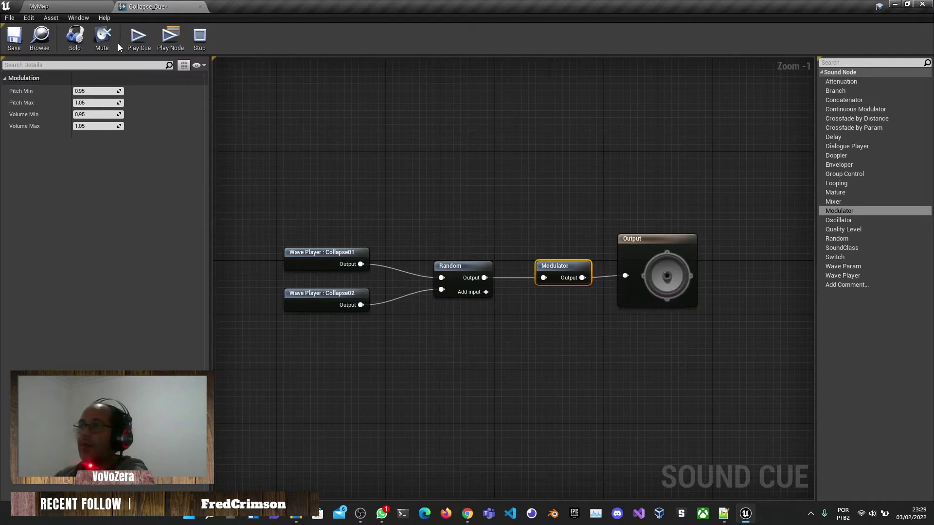
- Play the cue, then set Modulator Pitch Min and Volume Min to 0,1 and Pitch Max to 3
{"action": "left_click", "coordinate": [139, 37]}
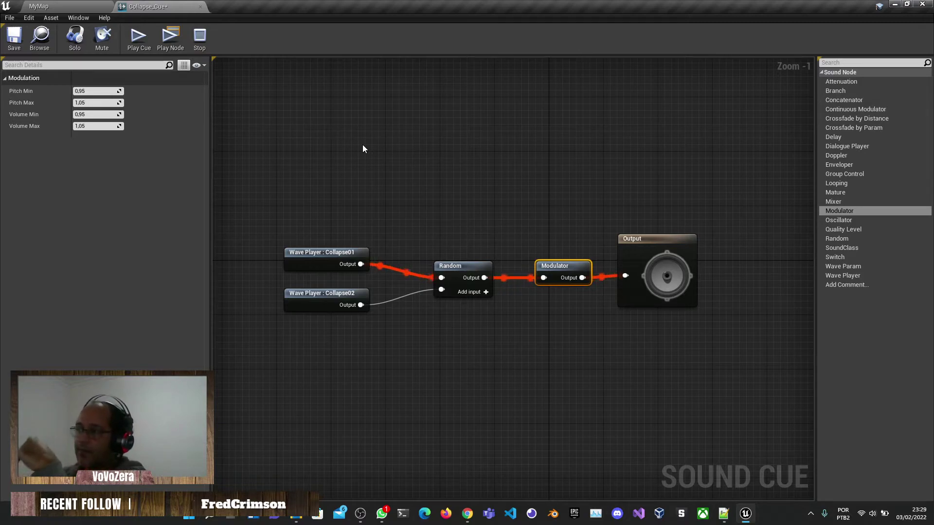
{"action": "left_click", "coordinate": [139, 39]}
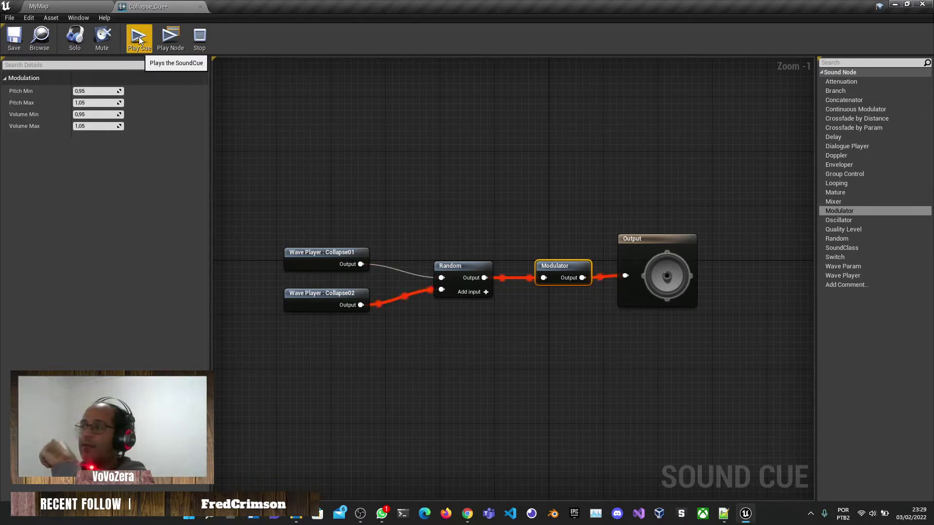
{"action": "left_click", "coordinate": [92, 93]}
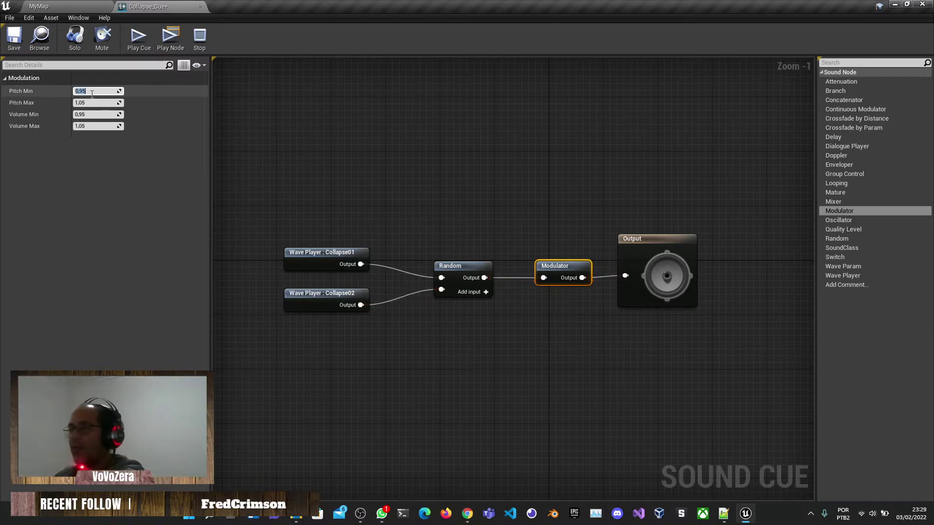
{"action": "type", "text": "0,1"}
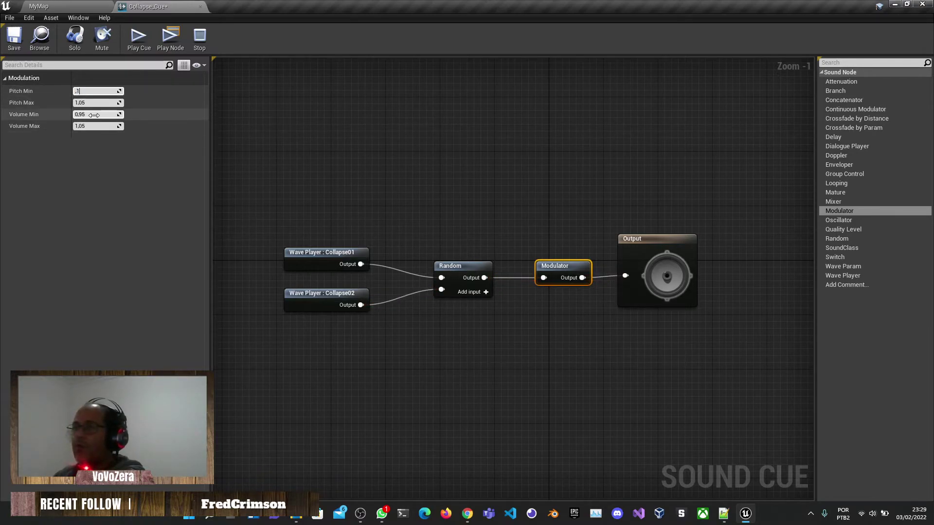
{"action": "left_click", "coordinate": [93, 114]}
{"action": "type", "text": "0,1"}
{"action": "left_click", "coordinate": [97, 102]}
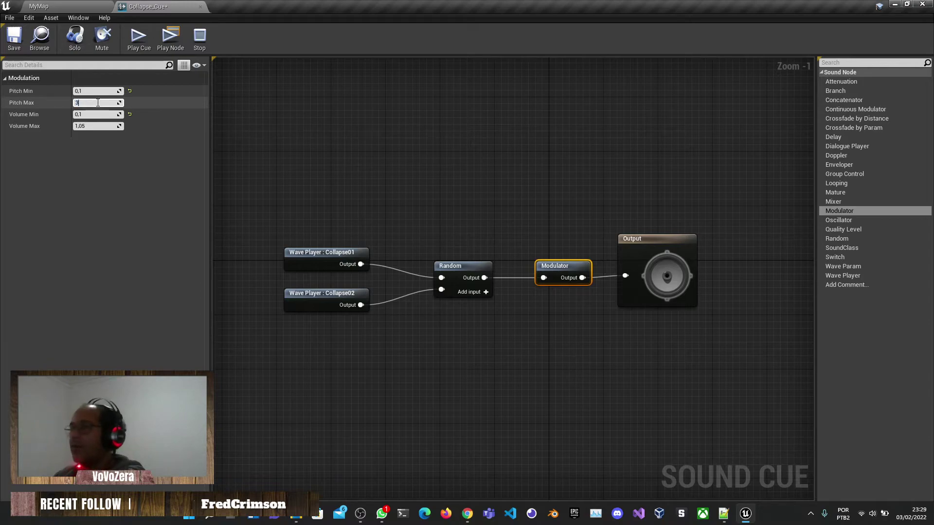
{"action": "type", "text": "3"}
{"action": "key", "text": "Return"}
- Replay the cue, set Pitch Max and Volume Max to 100, play again, then delete the Modulator
{"action": "left_click", "coordinate": [244, 127]}
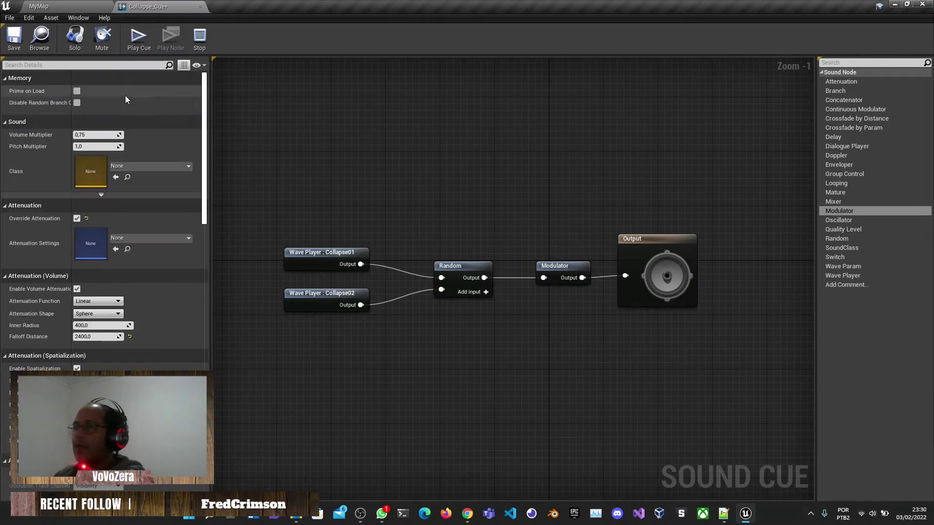
{"action": "left_click", "coordinate": [552, 270]}
{"action": "left_click", "coordinate": [136, 44]}
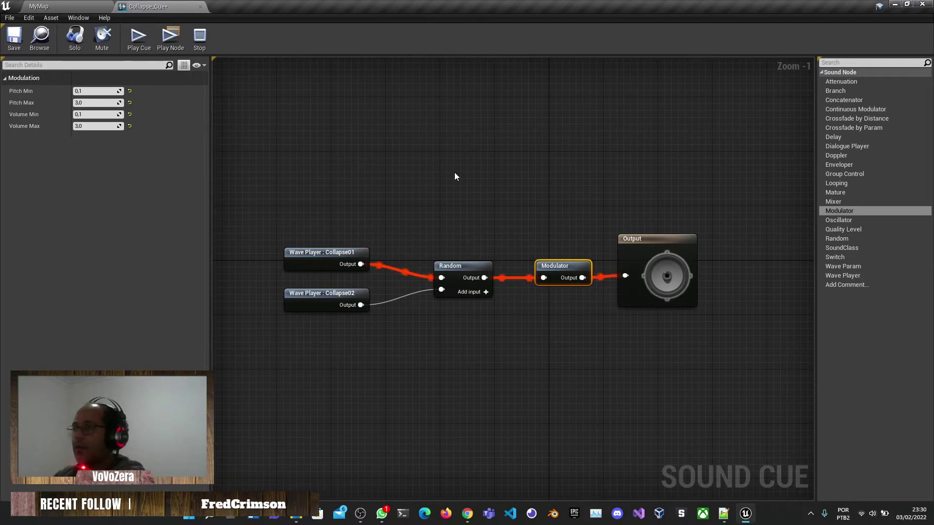
{"action": "left_click", "coordinate": [138, 40]}
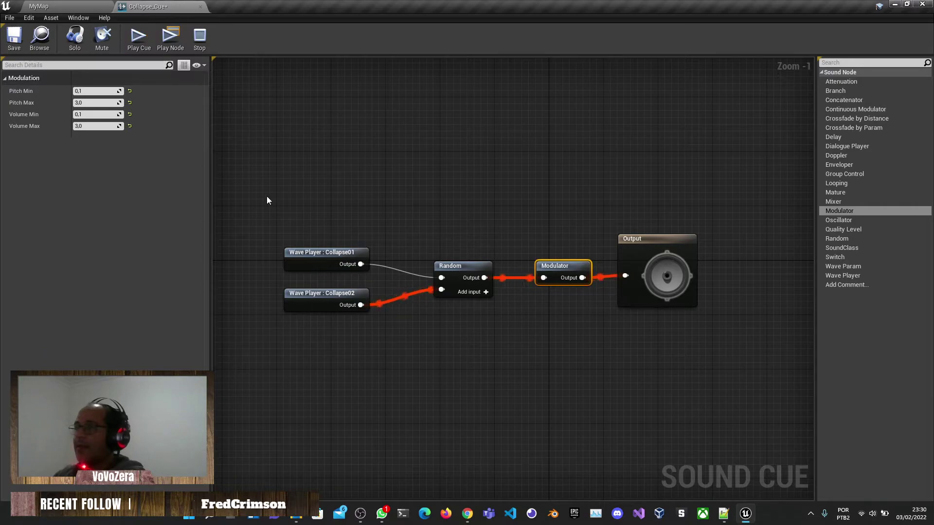
{"action": "left_click", "coordinate": [90, 102]}
{"action": "type", "text": "100"}
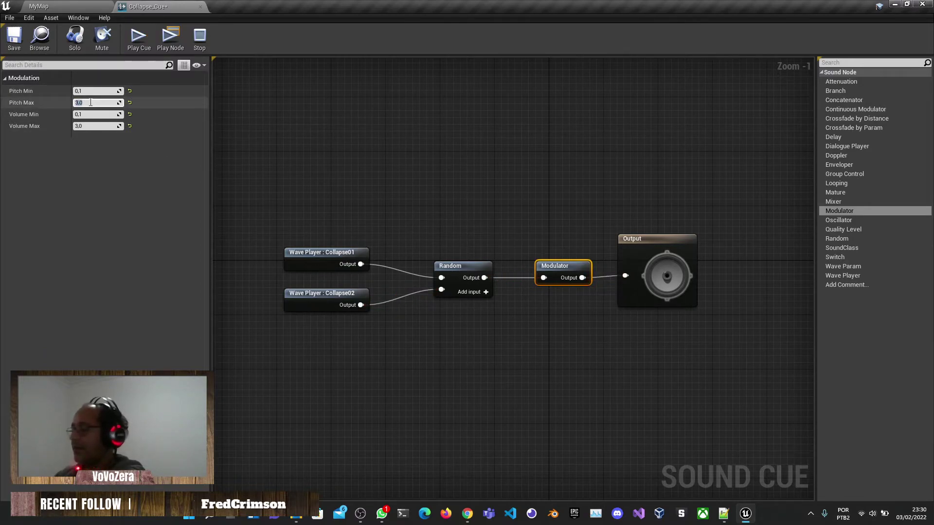
{"action": "left_click", "coordinate": [96, 126]}
{"action": "type", "text": "100"}
{"action": "left_click", "coordinate": [139, 39]}
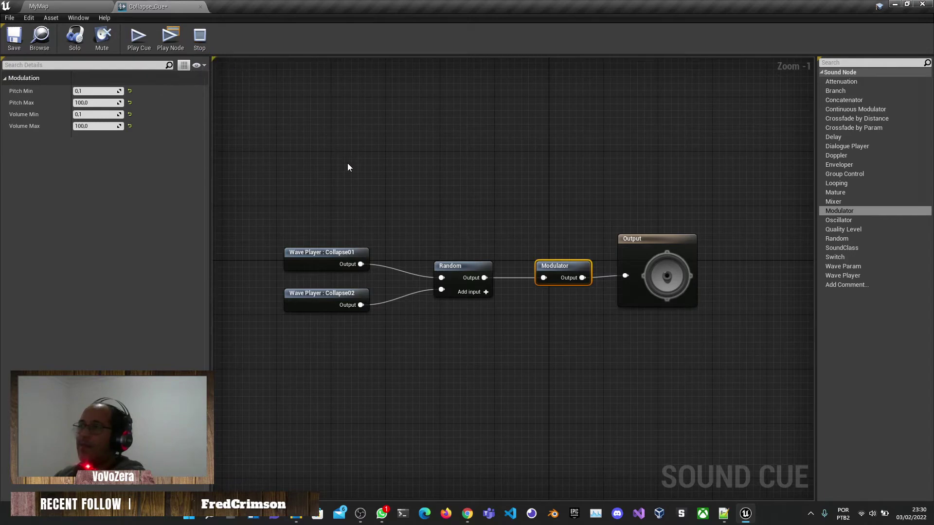
{"action": "key", "text": "Delete"}
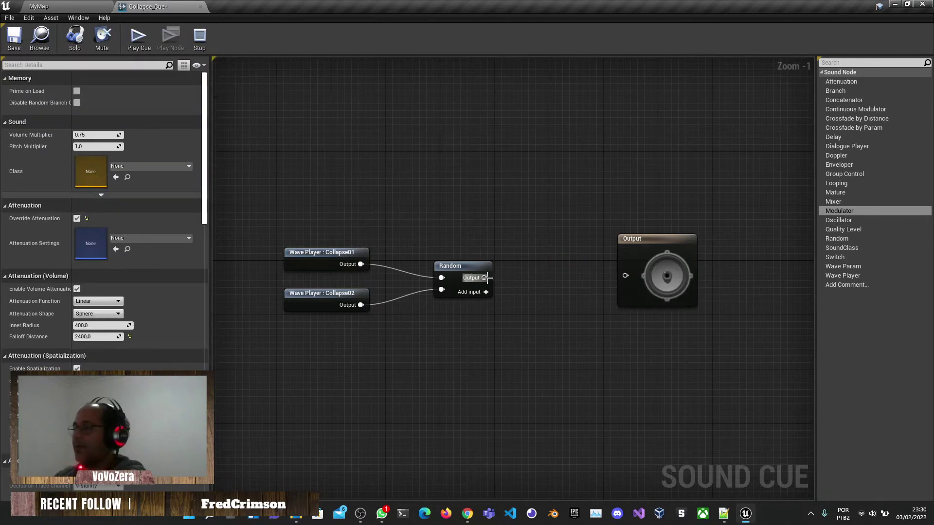
- Reconnect Random to Output, save Collapse_Cue, and close its editor
{"action": "left_click_drag", "start_coordinate": [487, 278], "coordinate": [626, 276]}
{"action": "left_click_drag", "start_coordinate": [647, 242], "coordinate": [564, 243]}
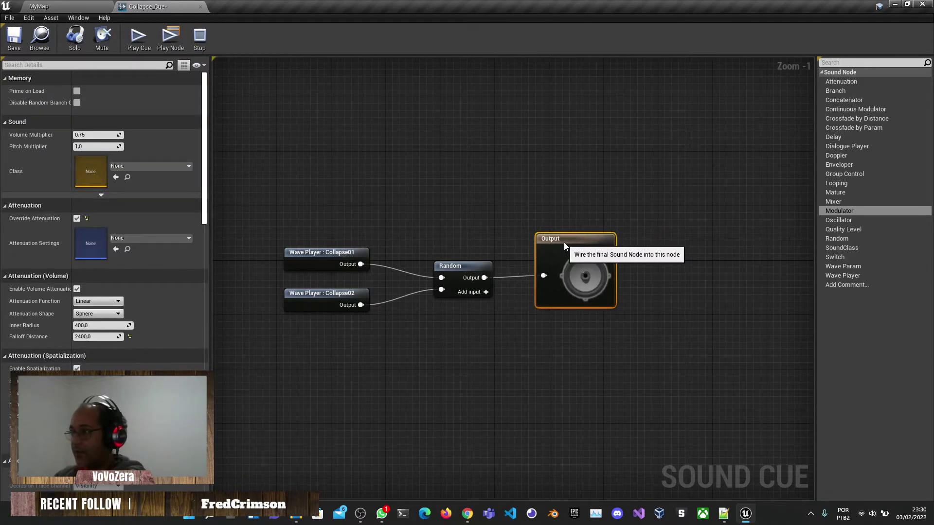
{"action": "left_click", "coordinate": [14, 36]}
{"action": "left_click", "coordinate": [385, 183]}
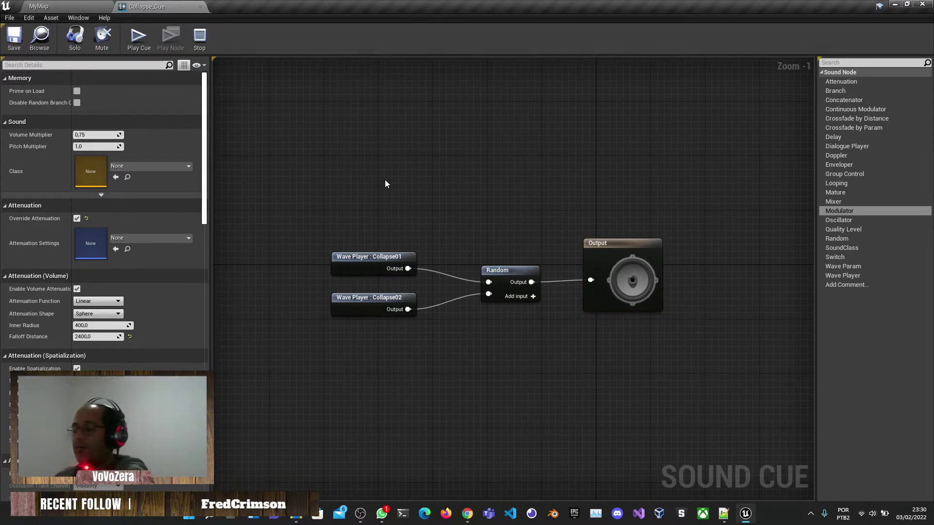
{"action": "key", "text": "ctrl+s"}
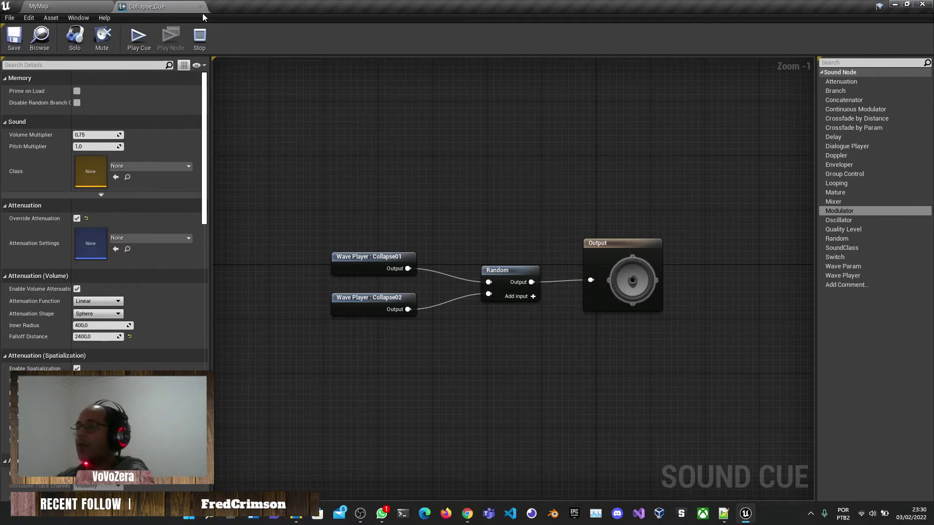
{"action": "left_click", "coordinate": [200, 7]}
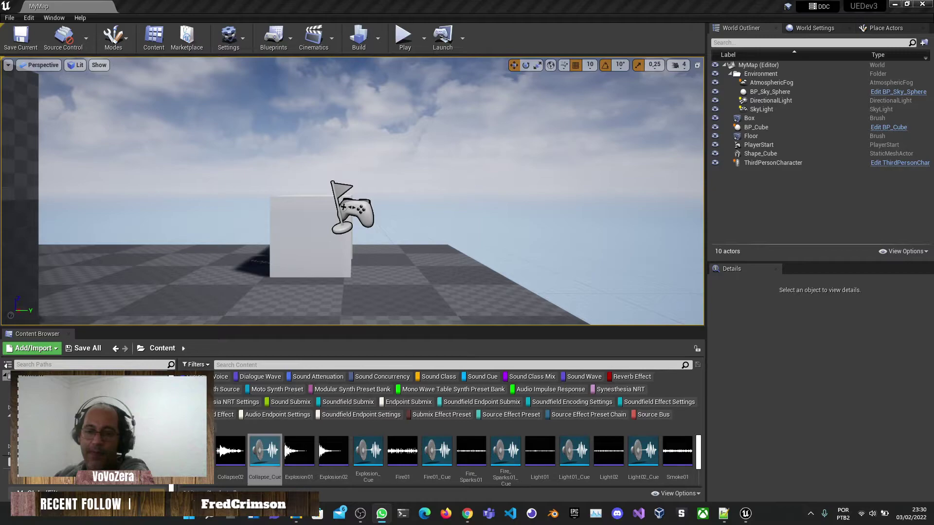
- Clear the Sounds filter from the Content Browser
{"action": "left_click", "coordinate": [746, 514]}
{"action": "key", "text": "alt+Tab"}
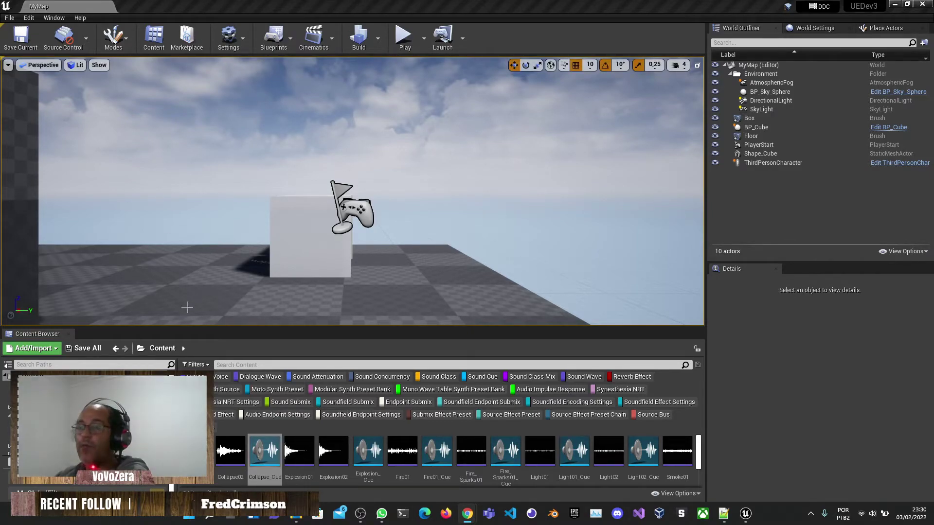
{"action": "left_click", "coordinate": [425, 146]}
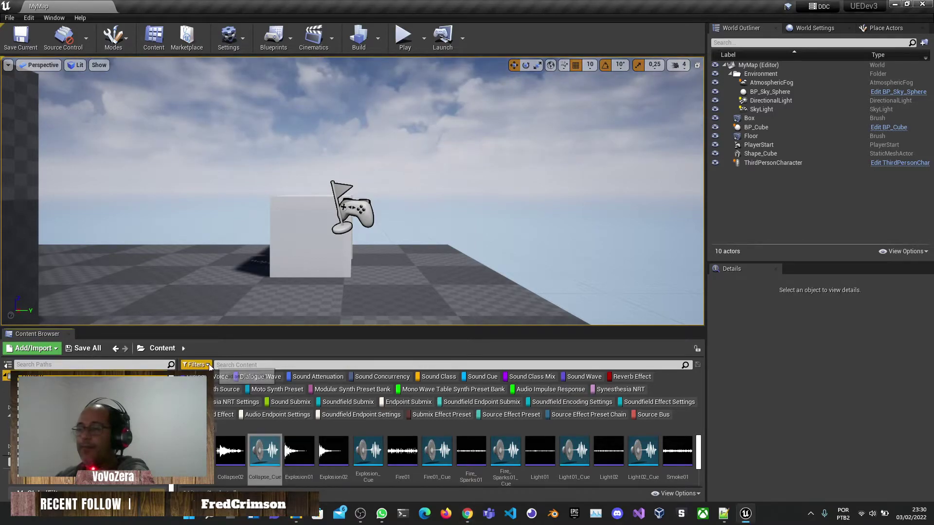
{"action": "left_click", "coordinate": [196, 364]}
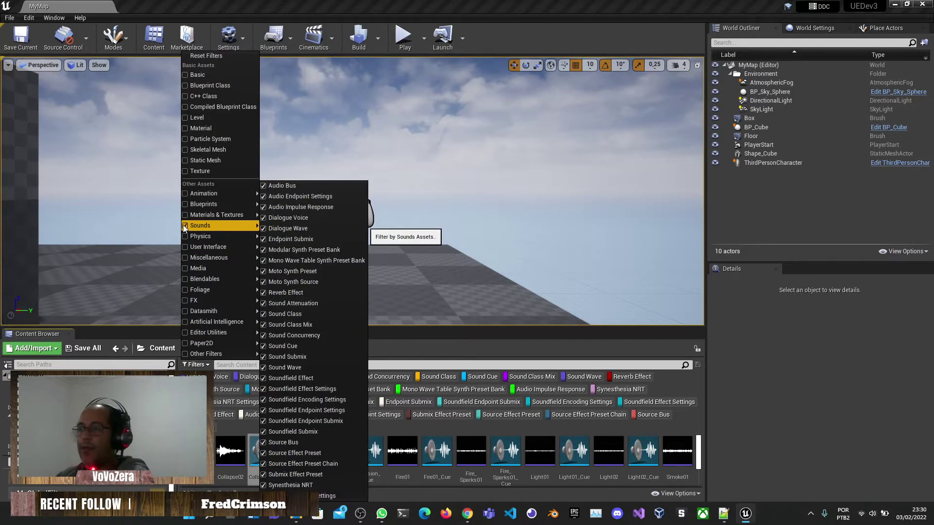
{"action": "left_click", "coordinate": [204, 225]}
{"action": "left_click", "coordinate": [218, 450]}
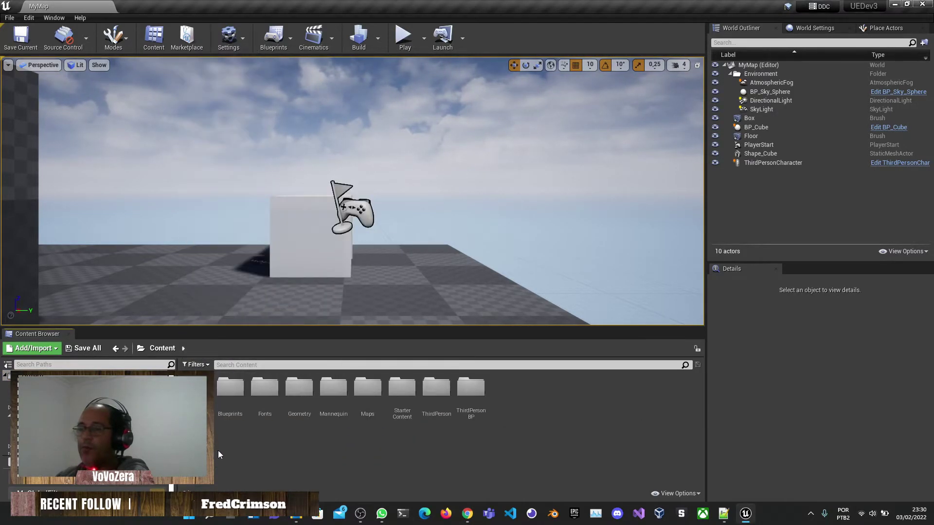
- Create a new folder under Content named Paper2D
{"action": "right_click", "coordinate": [331, 470]}
{"action": "left_click", "coordinate": [392, 170]}
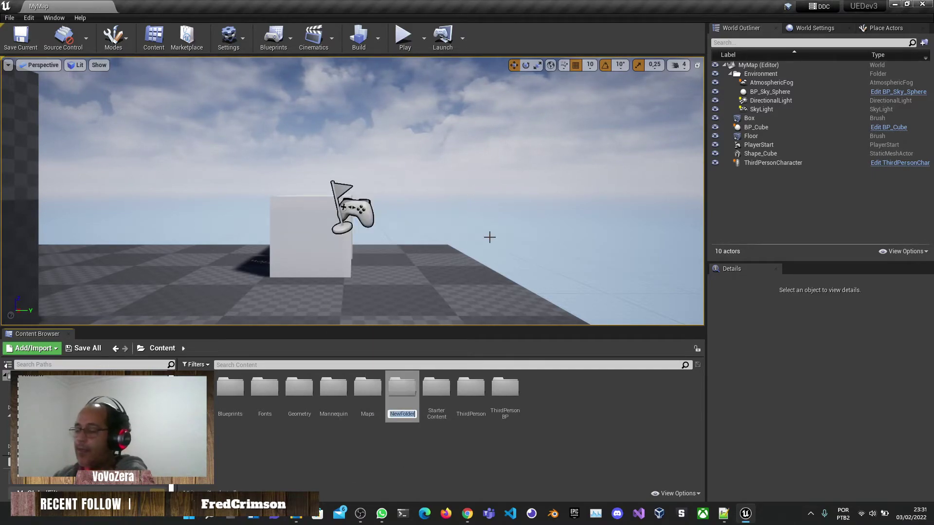
{"action": "type", "text": "Paper2D"}
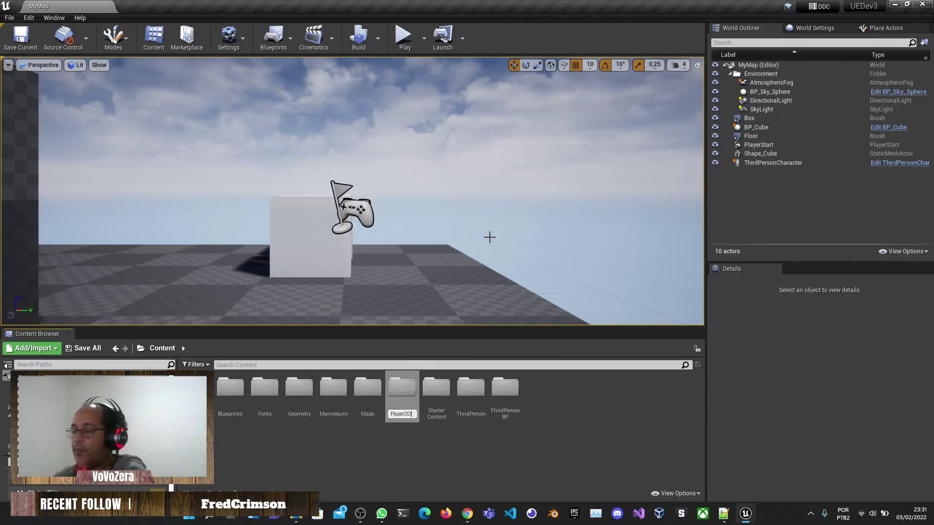
{"action": "key", "text": "Return"}
{"action": "key", "text": "Return"}
- Browse the Create Advanced Asset submenus in Paper2D, then dismiss the menu
{"action": "right_click", "coordinate": [320, 418]}
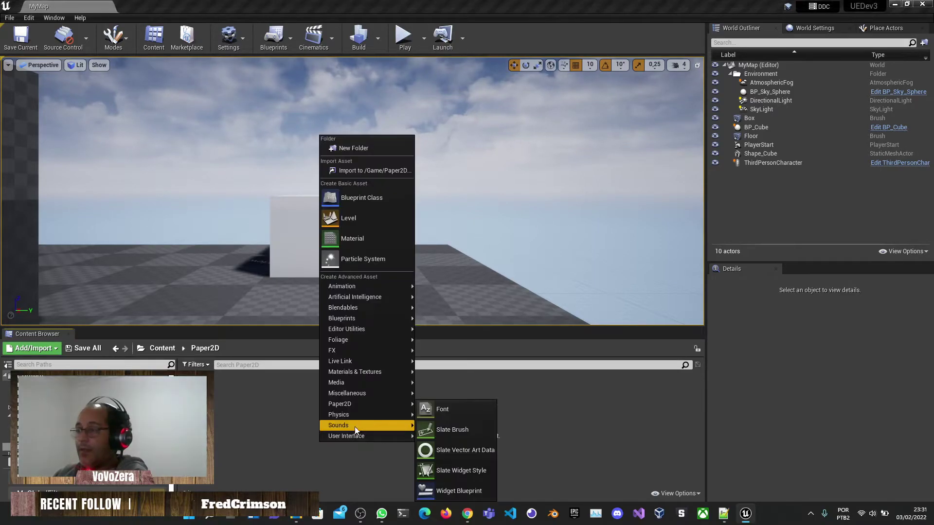
{"action": "mouse_move", "coordinate": [387, 395]}
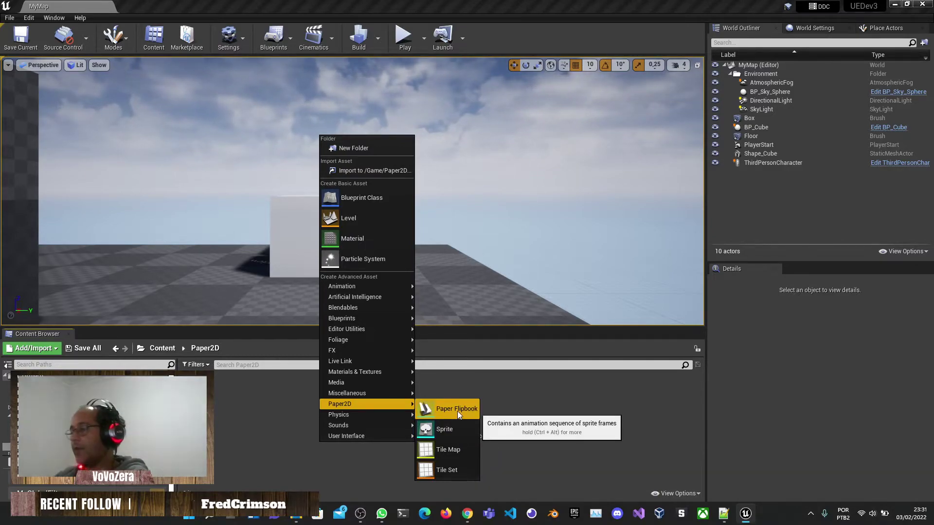
{"action": "left_click", "coordinate": [274, 427]}
{"action": "left_click", "coordinate": [294, 519]}
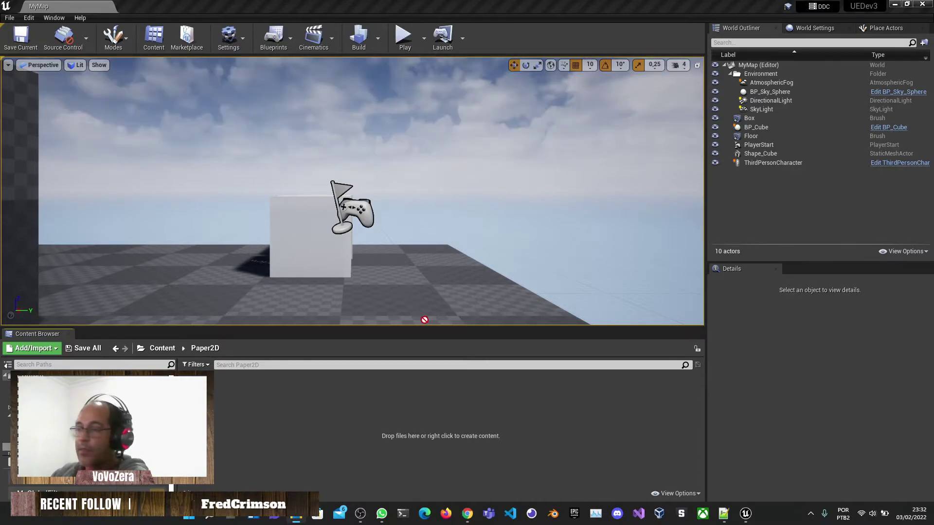
- Import the tile textures into Paper2D, create sprites from them, and save
{"action": "left_click_drag", "start_coordinate": [425, 319], "coordinate": [343, 441]}
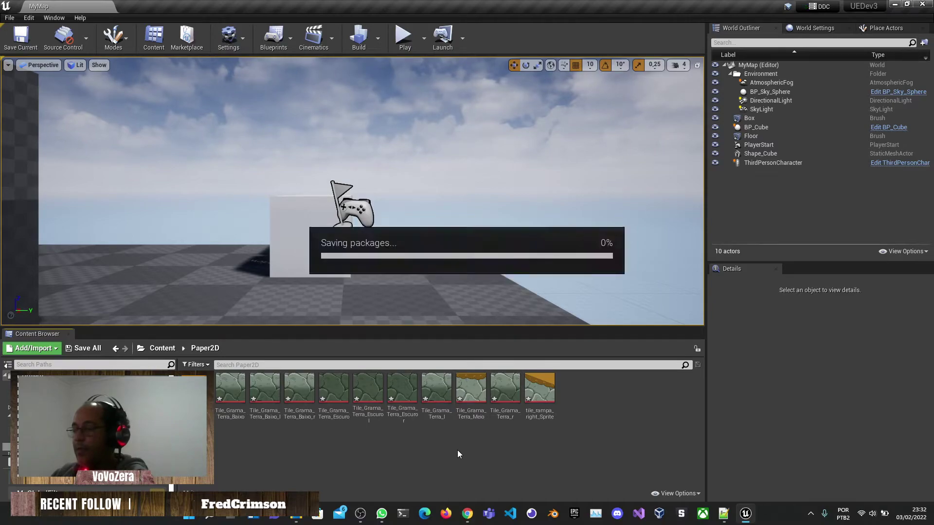
{"action": "right_click", "coordinate": [535, 400]}
{"action": "mouse_move", "coordinate": [623, 101]}
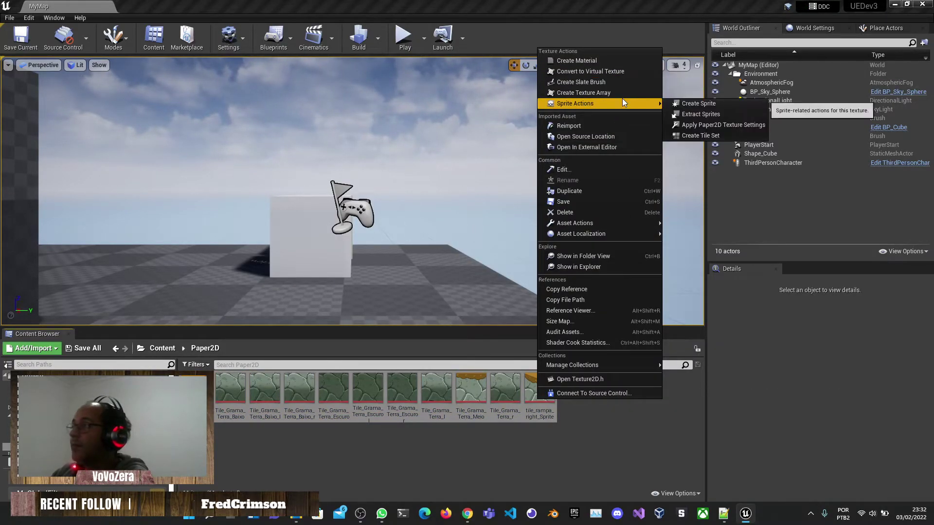
{"action": "left_click", "coordinate": [728, 107]}
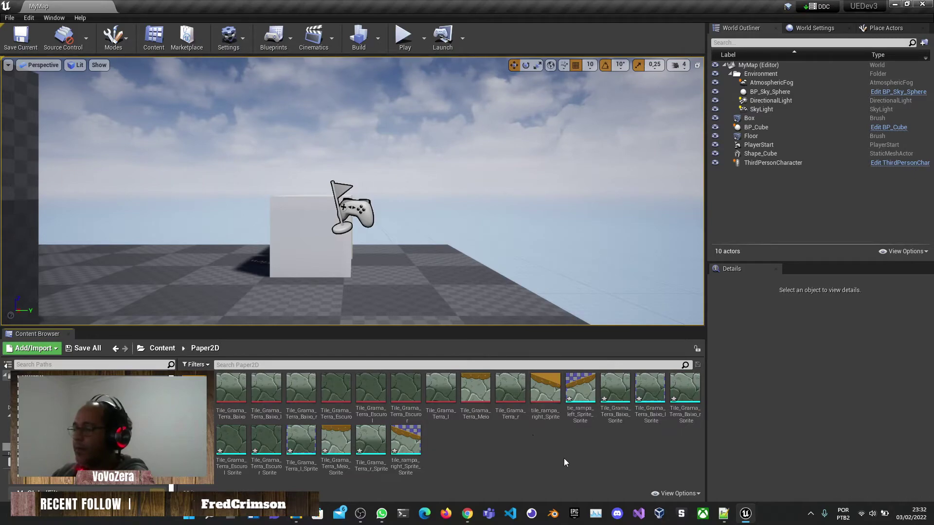
{"action": "key", "text": "ctrl+s"}
- Build tie_rampa_left_Sprite_Flipbook from ten selected sprites and save it
{"action": "left_click", "coordinate": [580, 394]}
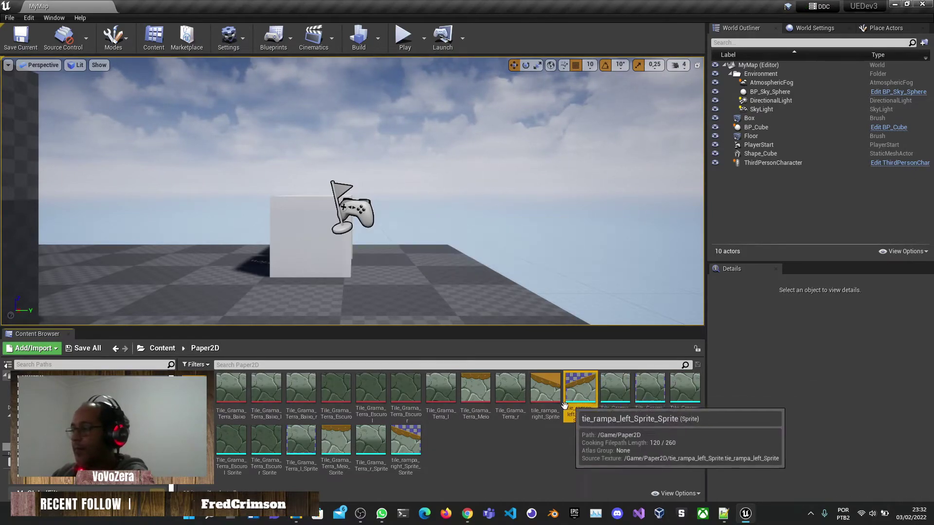
{"action": "left_click", "coordinate": [393, 448], "text": "shift"}
{"action": "right_click", "coordinate": [579, 395]}
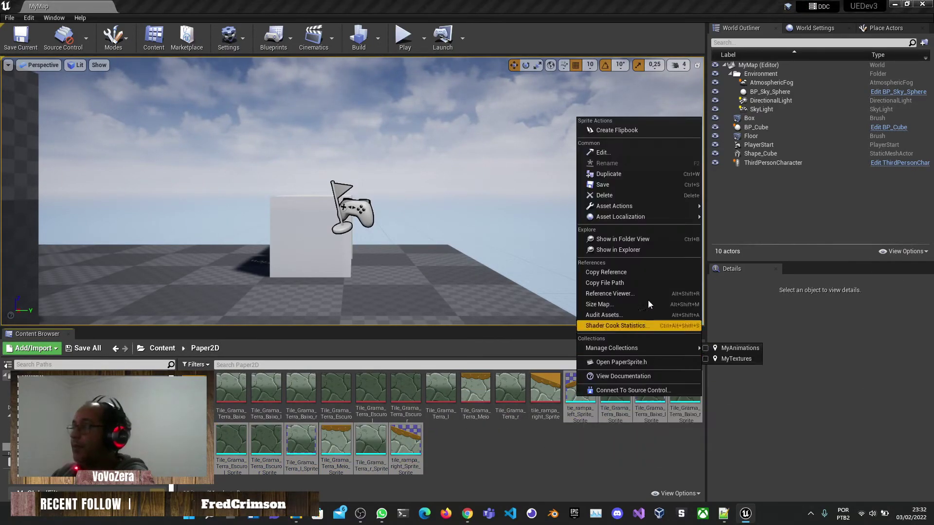
{"action": "left_click", "coordinate": [629, 132]}
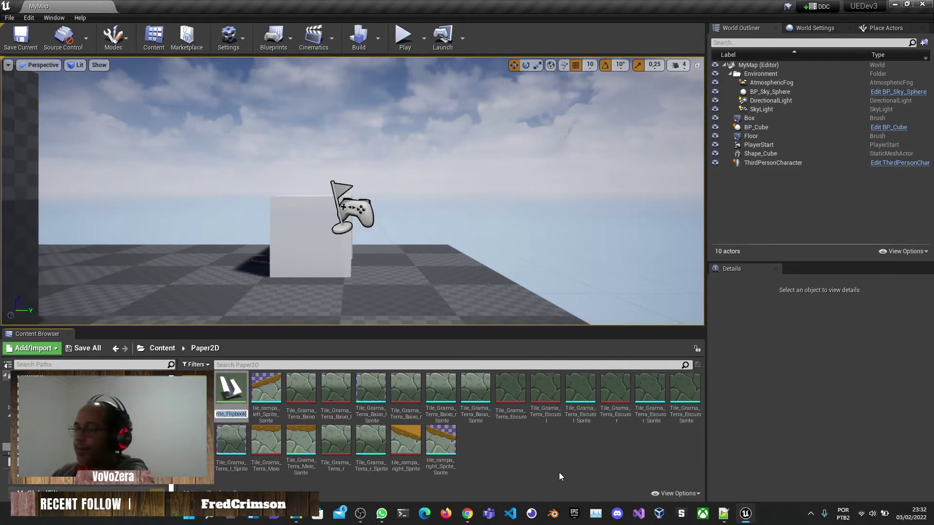
{"action": "key", "text": "Return"}
{"action": "key", "text": "ctrl+s"}
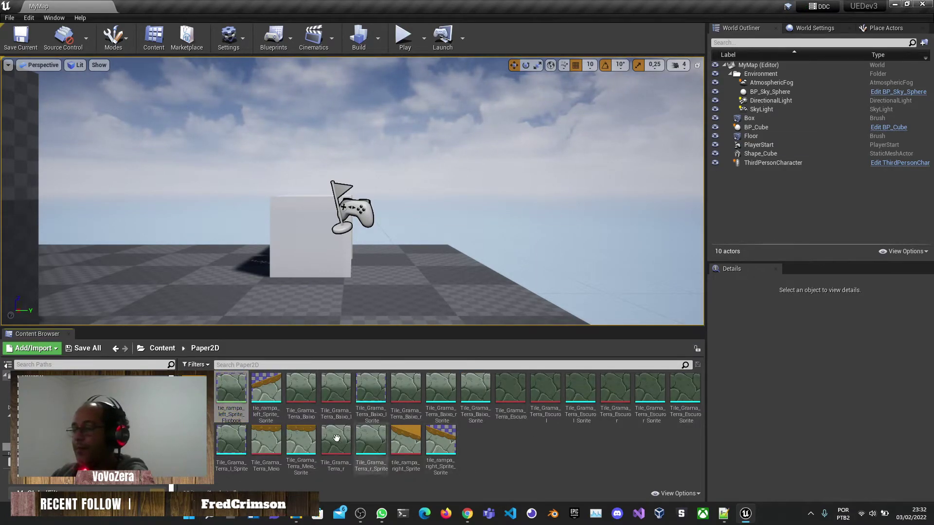
{"action": "double_click", "coordinate": [231, 389]}
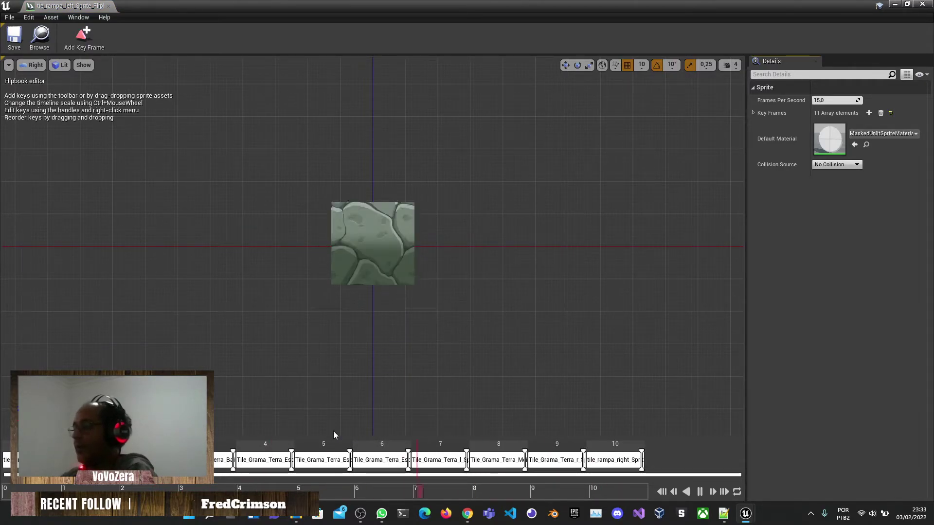
{"action": "left_click", "coordinate": [109, 6]}
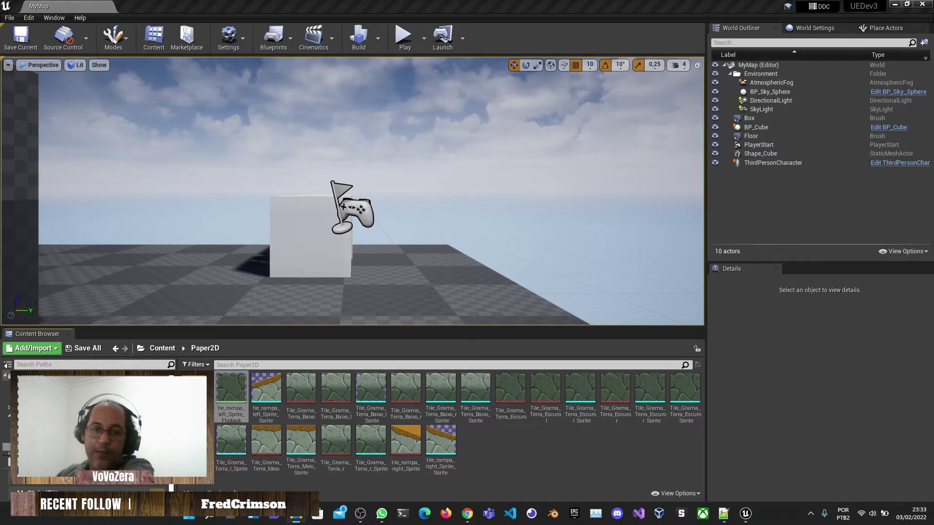
- Delete all old tile assets and import the spartan_idle images into Paper2D
{"action": "key", "text": "ctrl+a"}
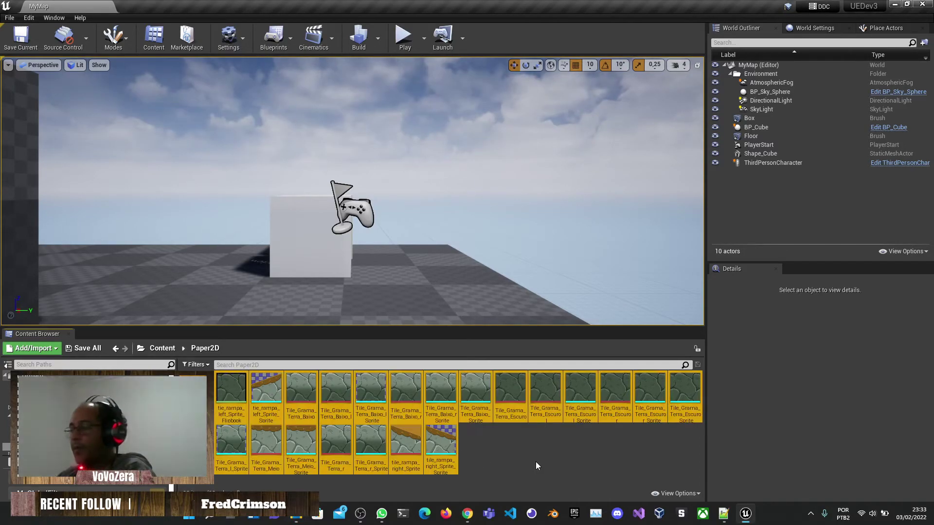
{"action": "key", "text": "Delete"}
{"action": "left_click", "coordinate": [414, 412]}
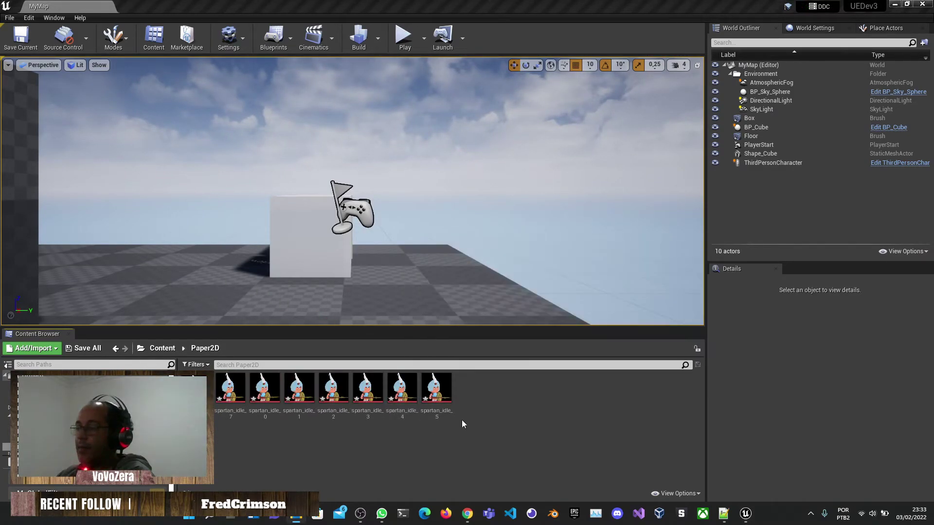
{"action": "left_click_drag", "start_coordinate": [434, 388], "coordinate": [437, 395]}
{"action": "key", "text": "Escape"}
- Create a sprite from each spartan_idle texture
{"action": "key", "text": "ctrl+a"}
{"action": "right_click", "coordinate": [216, 391]}
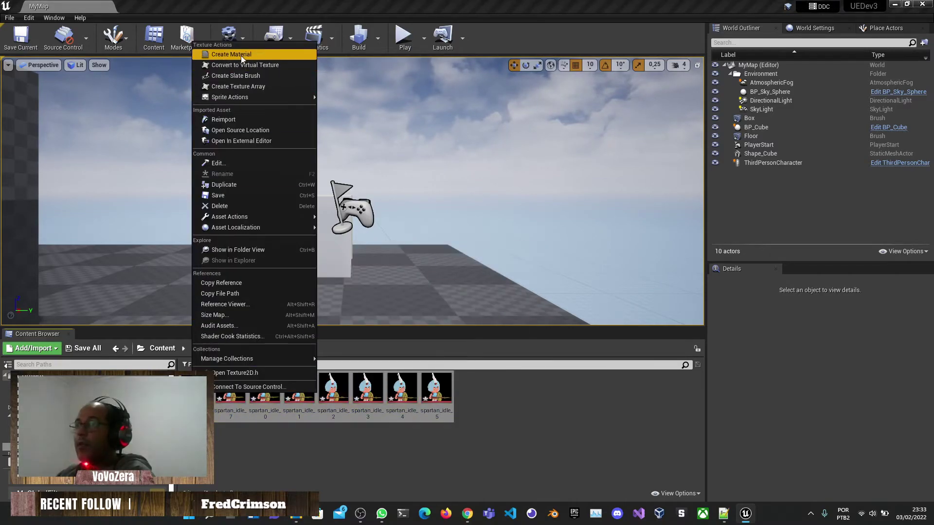
{"action": "mouse_move", "coordinate": [290, 97]}
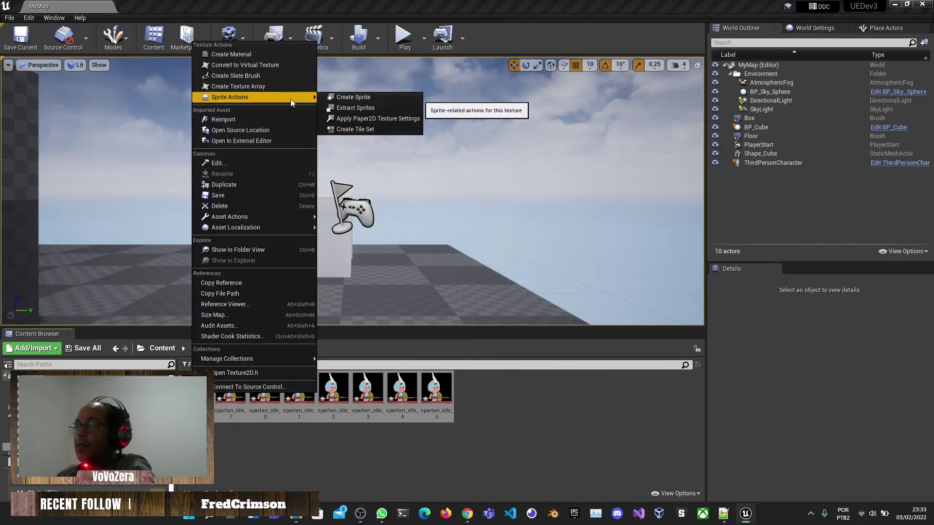
{"action": "left_click", "coordinate": [349, 108]}
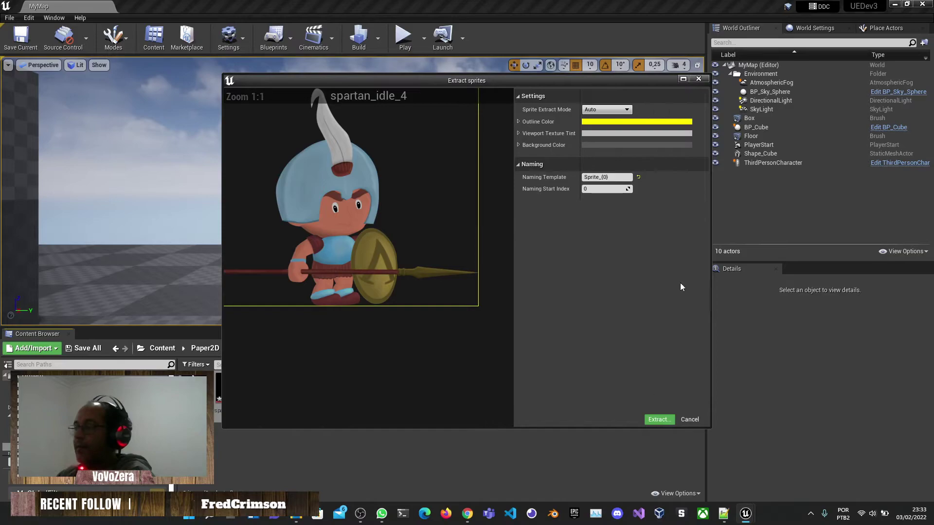
{"action": "left_click", "coordinate": [699, 79]}
{"action": "left_click", "coordinate": [436, 389]}
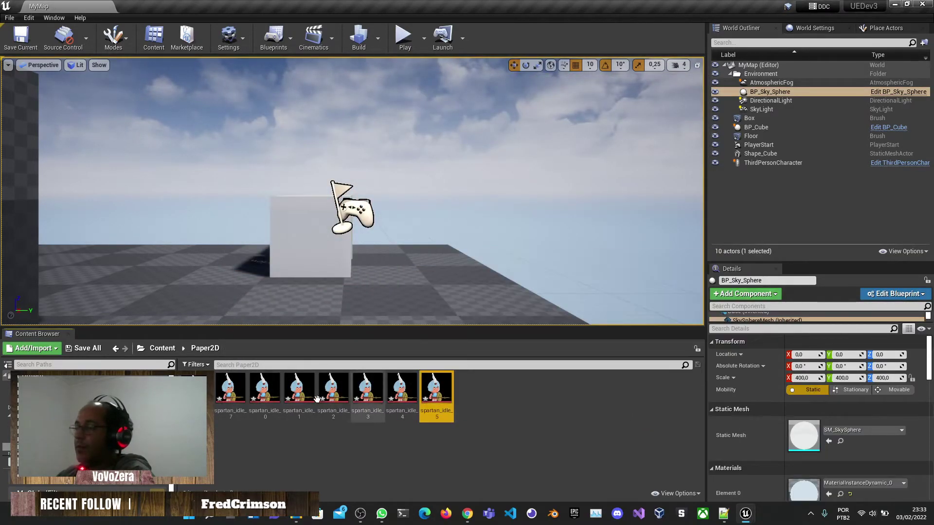
{"action": "left_click", "coordinate": [230, 389], "text": "shift"}
{"action": "right_click", "coordinate": [230, 389]}
{"action": "mouse_move", "coordinate": [227, 92]}
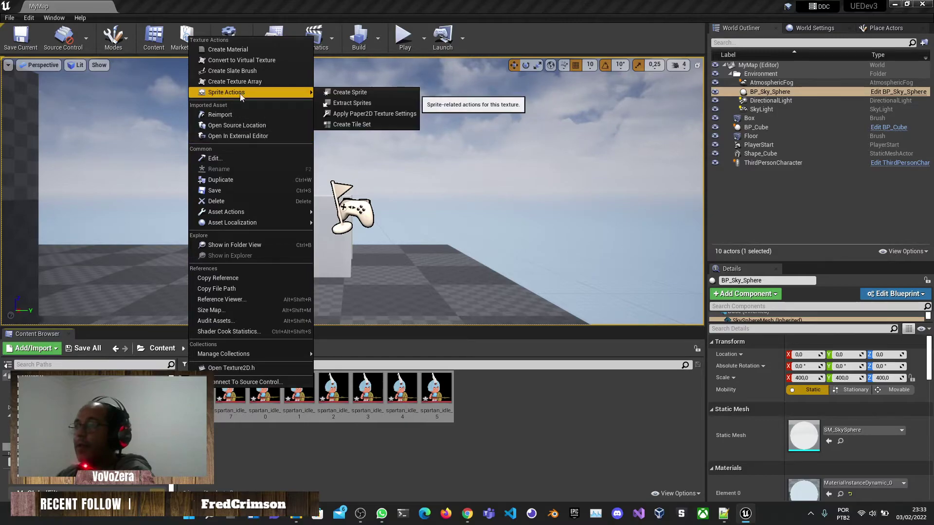
{"action": "left_click", "coordinate": [346, 94]}
- Build a flipbook from the new spartan_idle sprites
{"action": "left_click", "coordinate": [475, 389]}
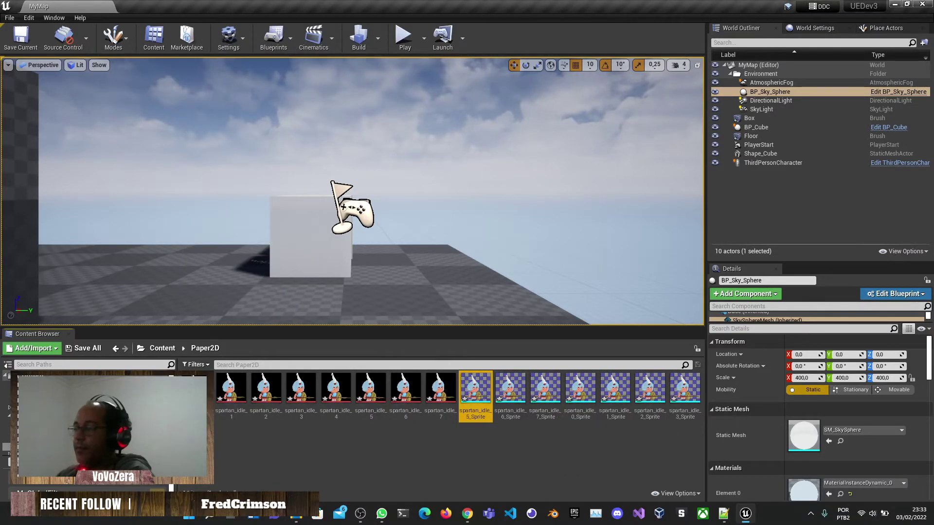
{"action": "left_click", "coordinate": [685, 389], "text": "shift"}
{"action": "right_click", "coordinate": [205, 440]}
{"action": "left_click", "coordinate": [244, 178]}
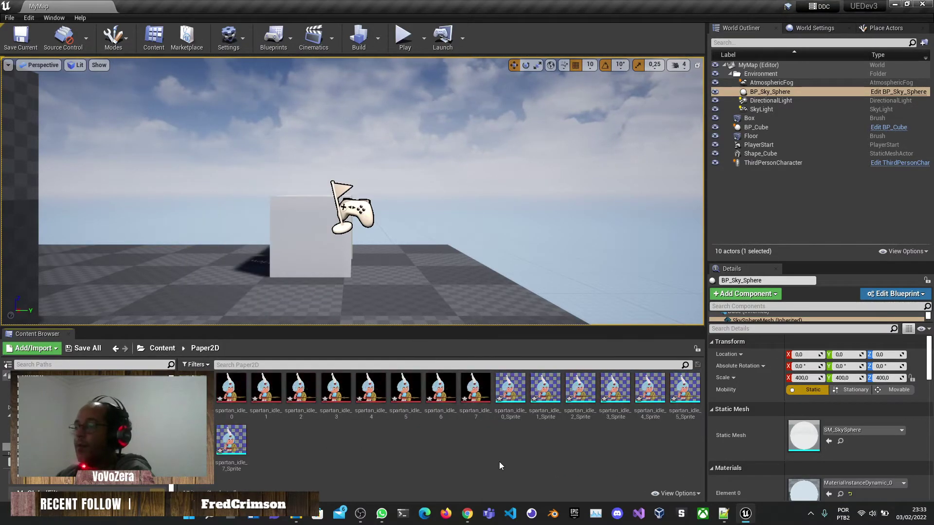
{"action": "left_click_drag", "start_coordinate": [231, 440], "coordinate": [217, 383]}
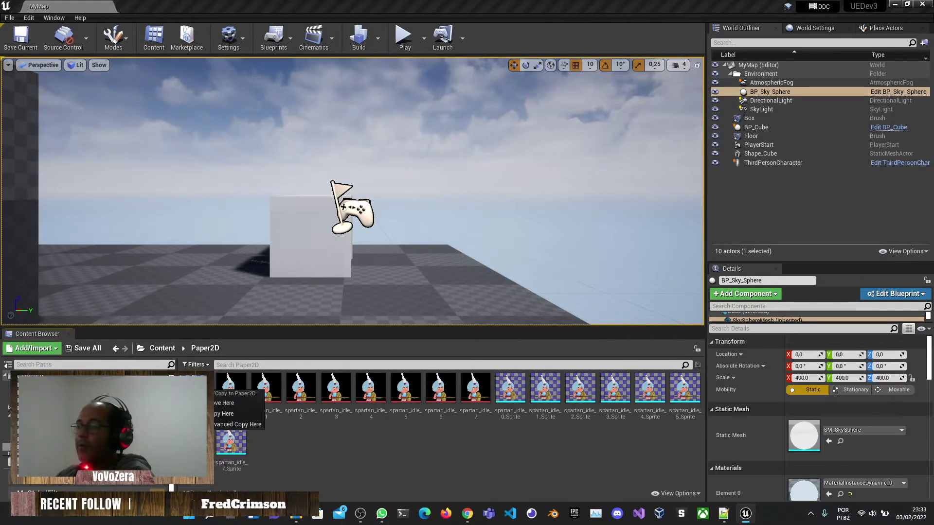
- Open the spartan_idle flipbook and change its frame rate to 30 frames per second
{"action": "double_click", "coordinate": [194, 389]}
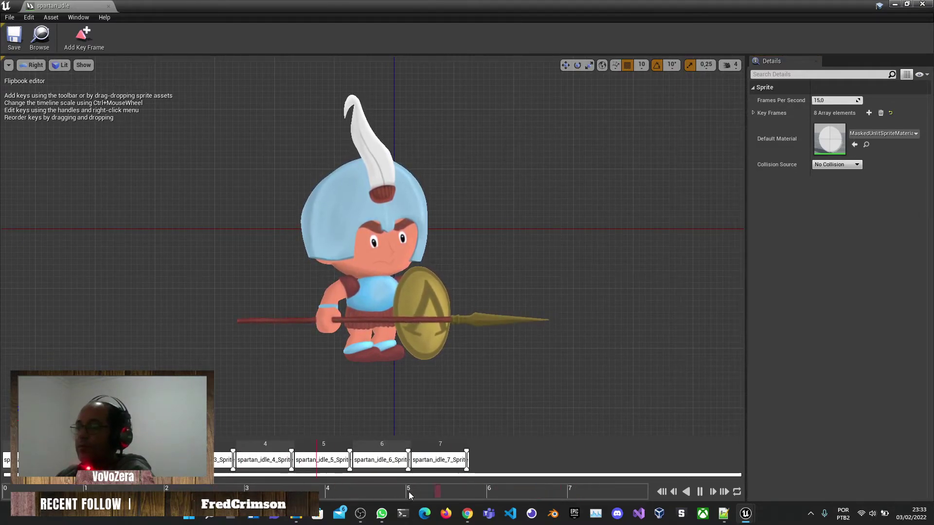
{"action": "left_click", "coordinate": [700, 491]}
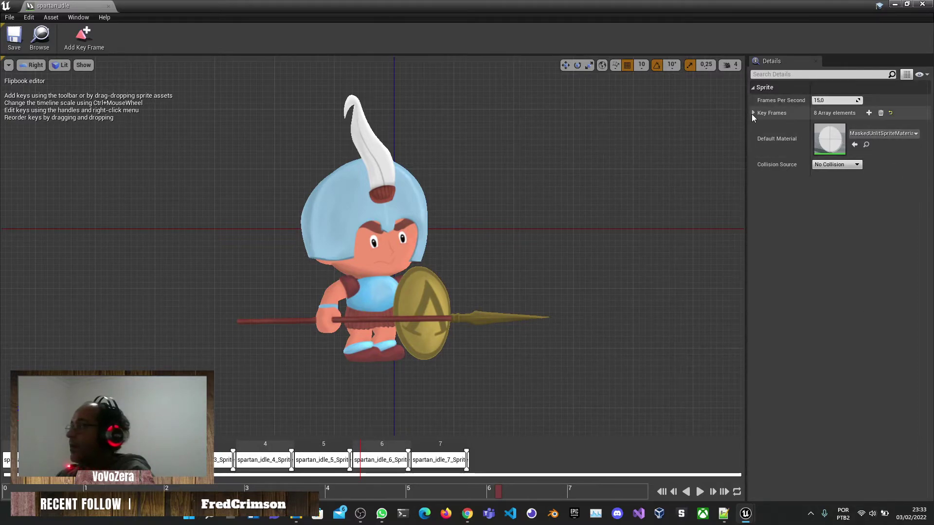
{"action": "left_click", "coordinate": [834, 100]}
{"action": "type", "text": "30"}
{"action": "key", "text": "Return"}
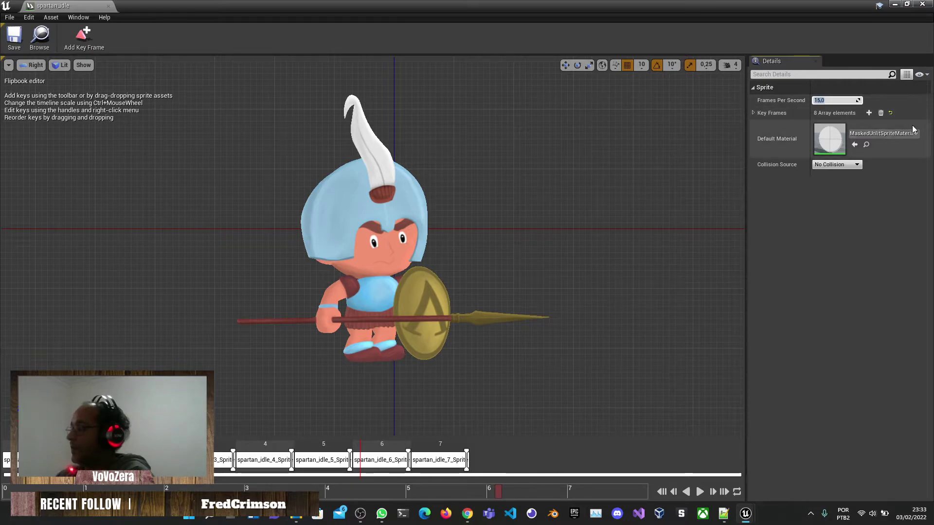
{"action": "left_click", "coordinate": [547, 184]}
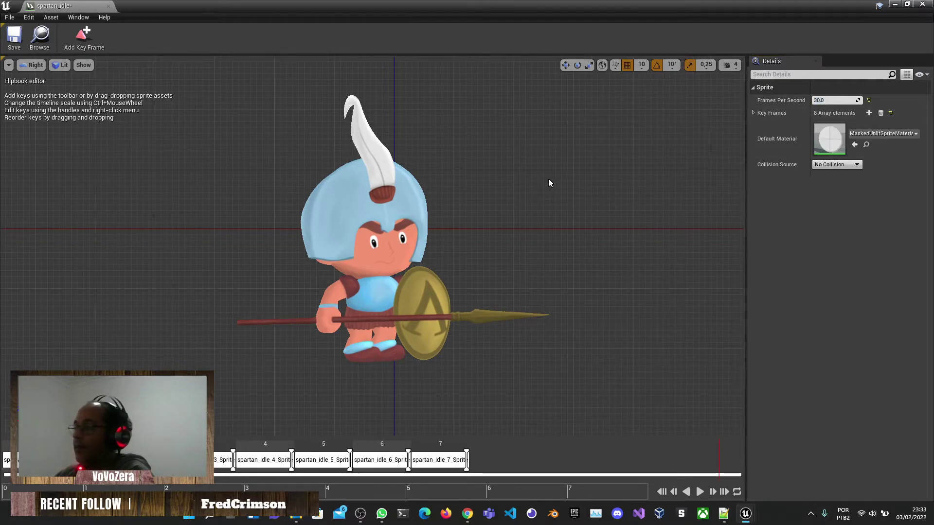
{"action": "left_click", "coordinate": [699, 492]}
- Try 5 fps, settle on 10 frames per second, and dock the flipbook editor
{"action": "left_click", "coordinate": [847, 100]}
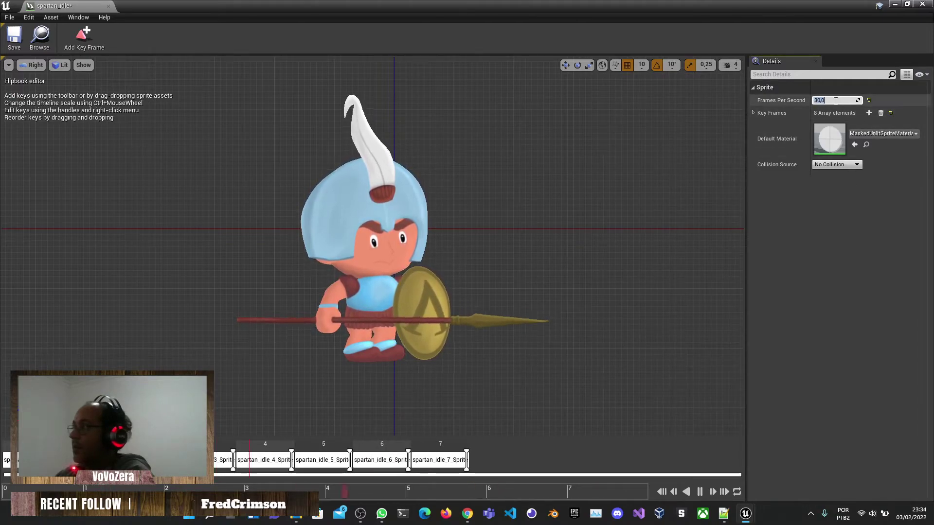
{"action": "type", "text": "5"}
{"action": "key", "text": "Return"}
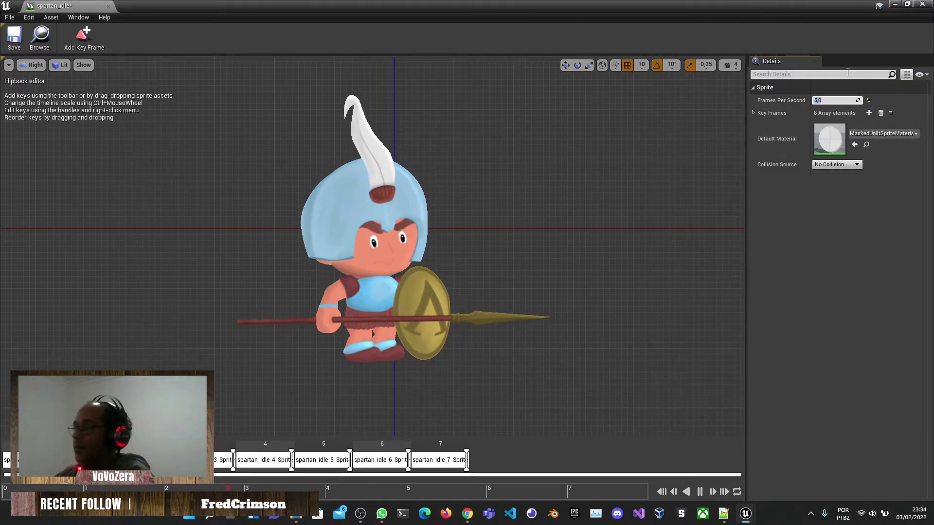
{"action": "type", "text": "10"}
{"action": "key", "text": "Return"}
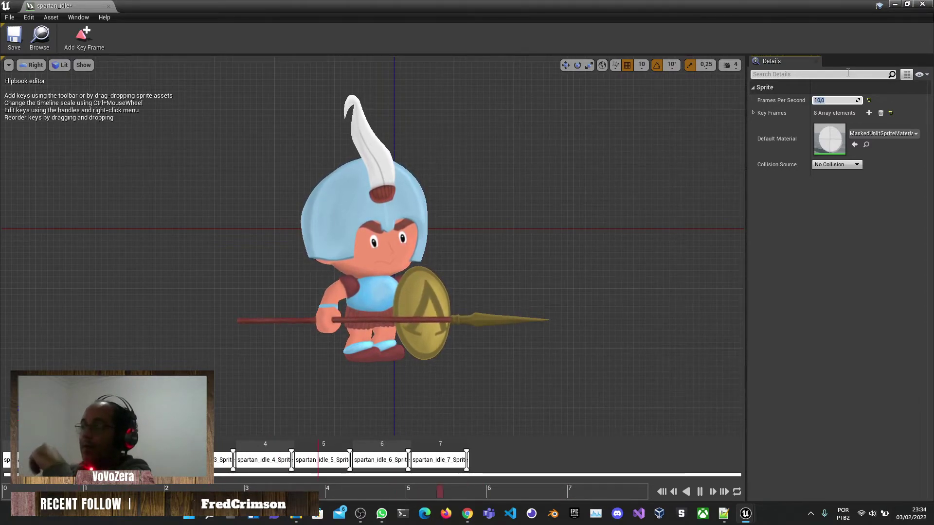
{"action": "scroll", "coordinate": [376, 274], "scroll_direction": "up", "scroll_amount": 1}
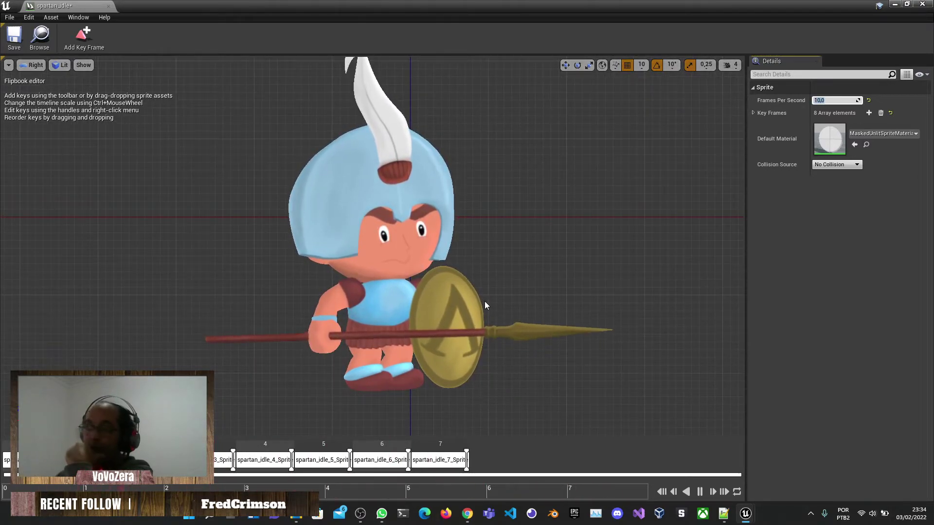
{"action": "scroll", "coordinate": [484, 302], "scroll_direction": "down", "scroll_amount": 1}
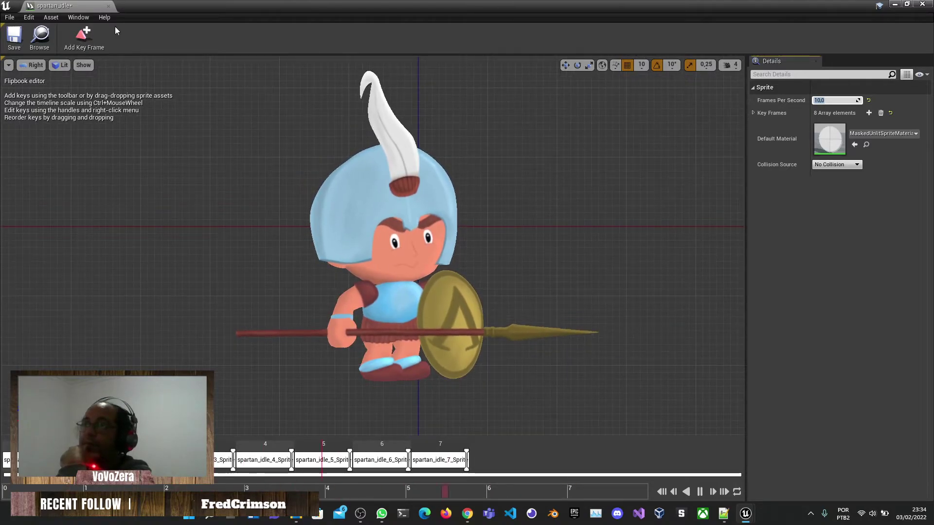
{"action": "left_click_drag", "start_coordinate": [53, 6], "coordinate": [95, 6]}
- Go back to the level editor and open the spartan_idle_0 texture
{"action": "left_click", "coordinate": [95, 6]}
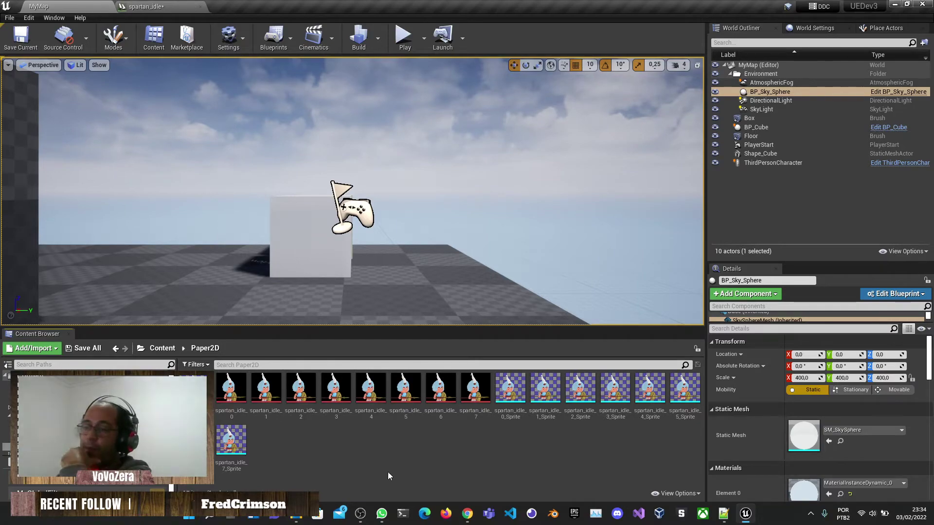
{"action": "double_click", "coordinate": [231, 389]}
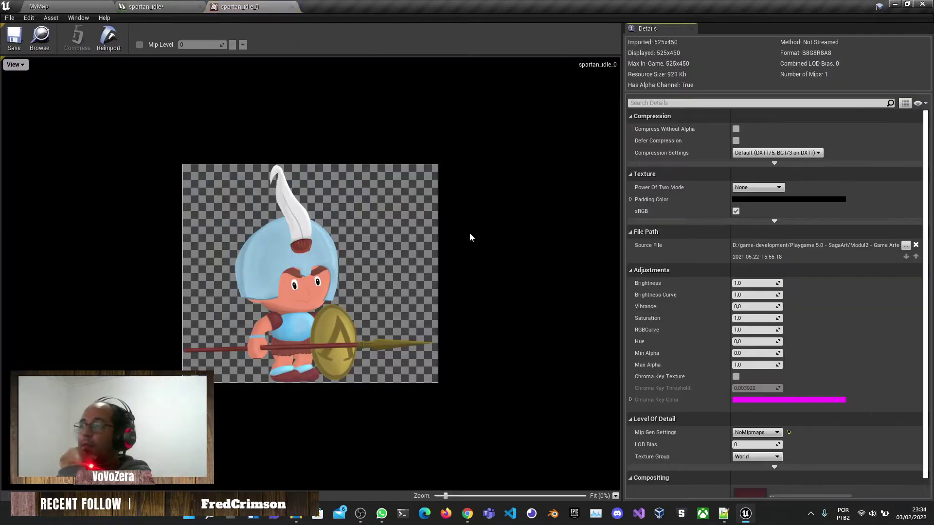
{"action": "scroll", "coordinate": [726, 127], "scroll_direction": "down", "scroll_amount": 1}
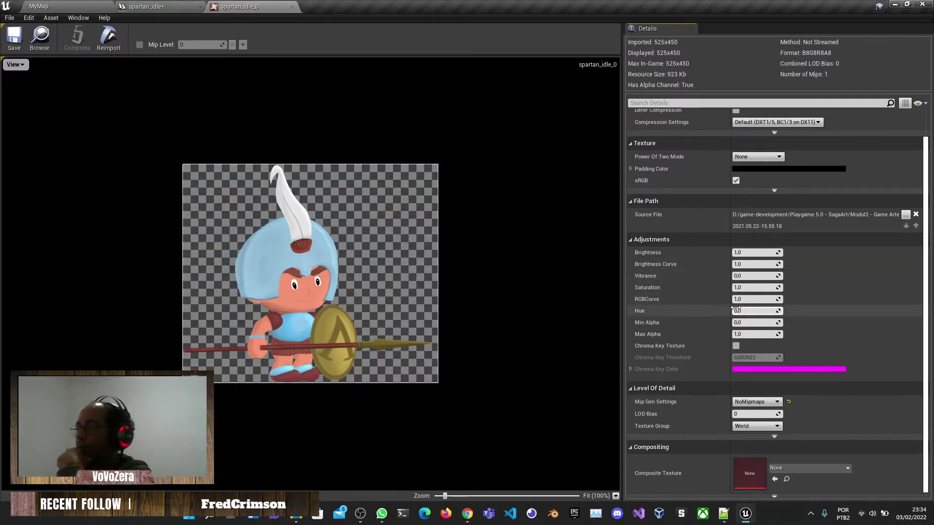
{"action": "scroll", "coordinate": [726, 127], "scroll_direction": "up", "scroll_amount": 1}
- Check the compression formats and advanced settings, keeping Default compression
{"action": "left_click", "coordinate": [777, 153]}
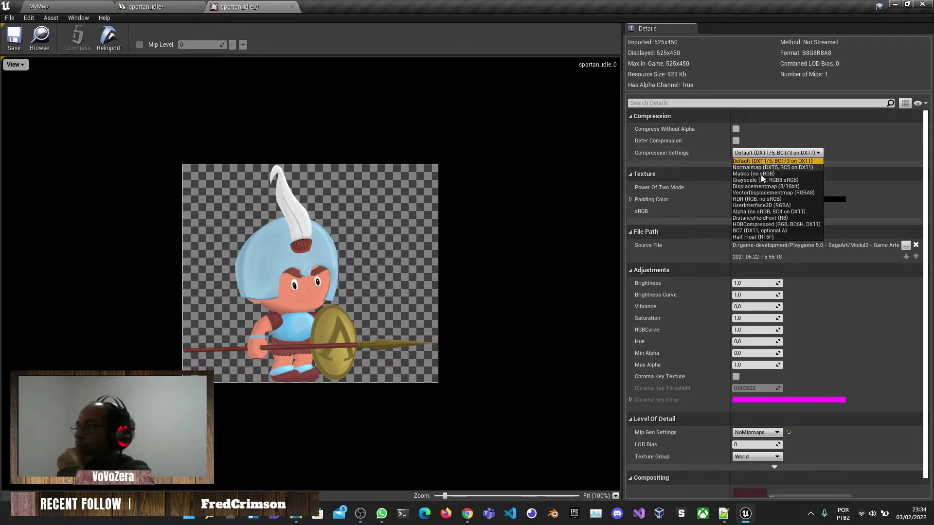
{"action": "left_click", "coordinate": [846, 157]}
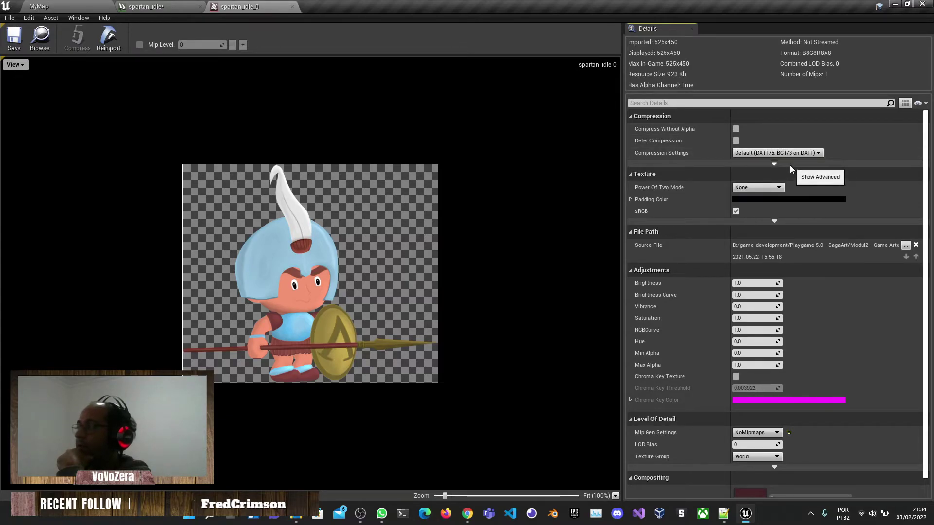
{"action": "left_click", "coordinate": [790, 164]}
{"action": "left_click", "coordinate": [790, 153]}
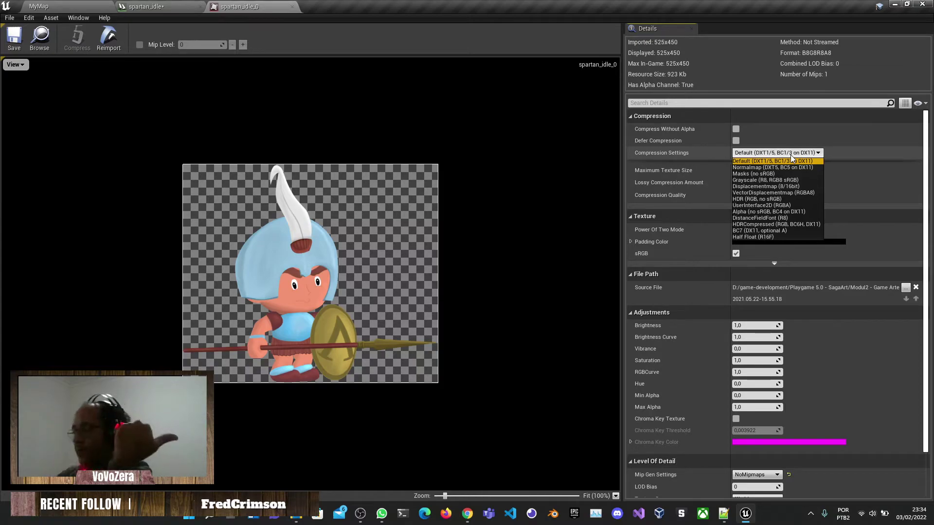
{"action": "left_click", "coordinate": [875, 372]}
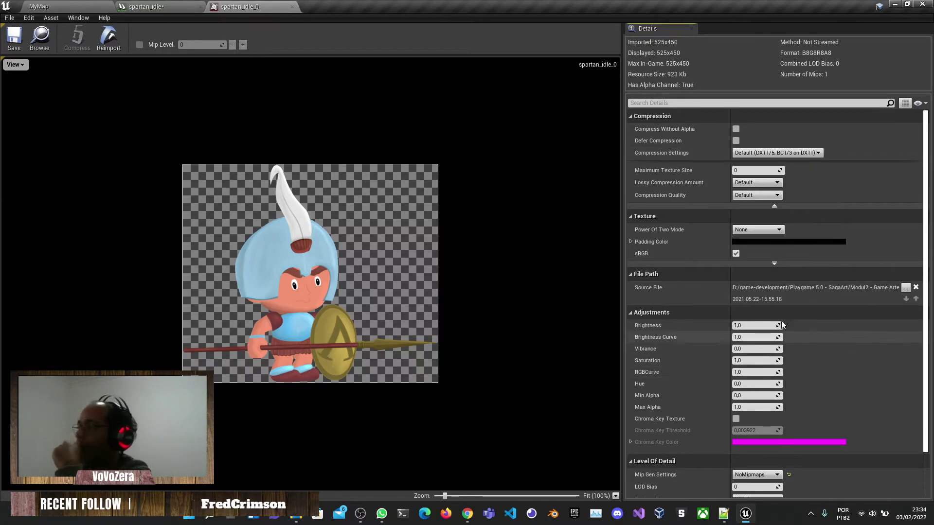
- Expand Padding Color, turn sRGB on, and return to the spartan_idle flipbook editor
{"action": "left_click", "coordinate": [631, 241]}
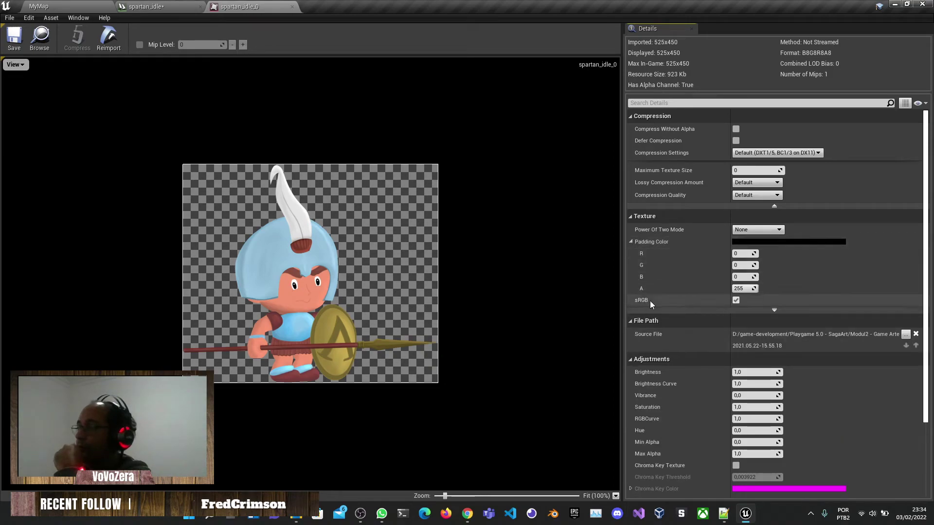
{"action": "left_click", "coordinate": [736, 300]}
{"action": "scroll", "coordinate": [850, 396], "scroll_direction": "down", "scroll_amount": 3}
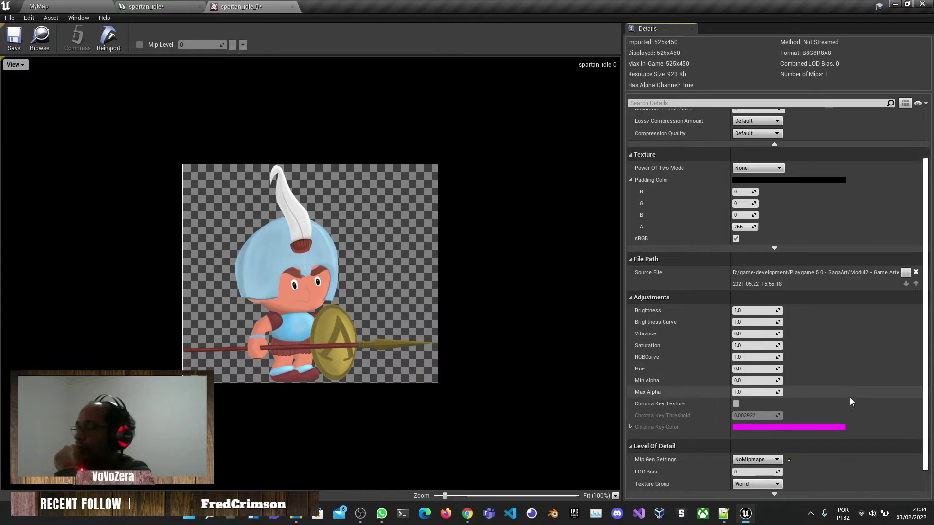
{"action": "scroll", "coordinate": [850, 399], "scroll_direction": "down", "scroll_amount": 2}
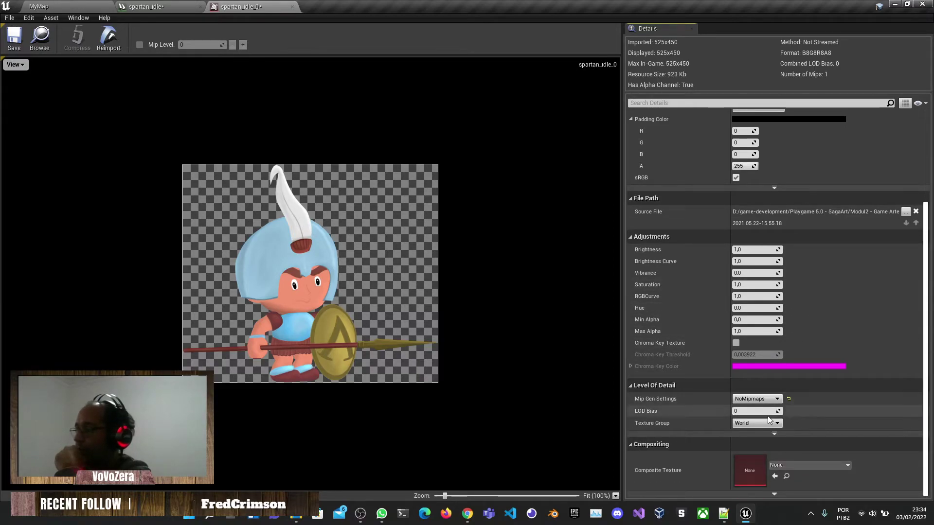
{"action": "scroll", "coordinate": [762, 448], "scroll_direction": "up", "scroll_amount": 5}
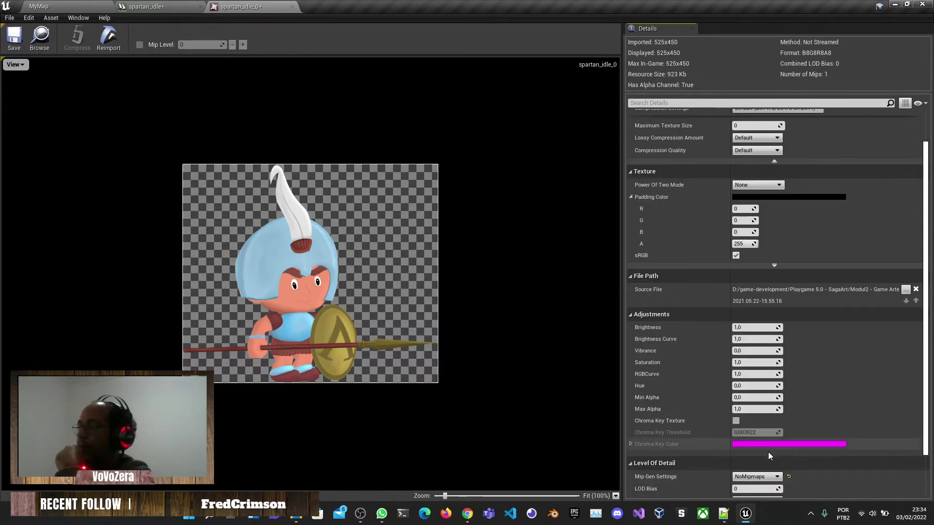
{"action": "left_click", "coordinate": [170, 6]}
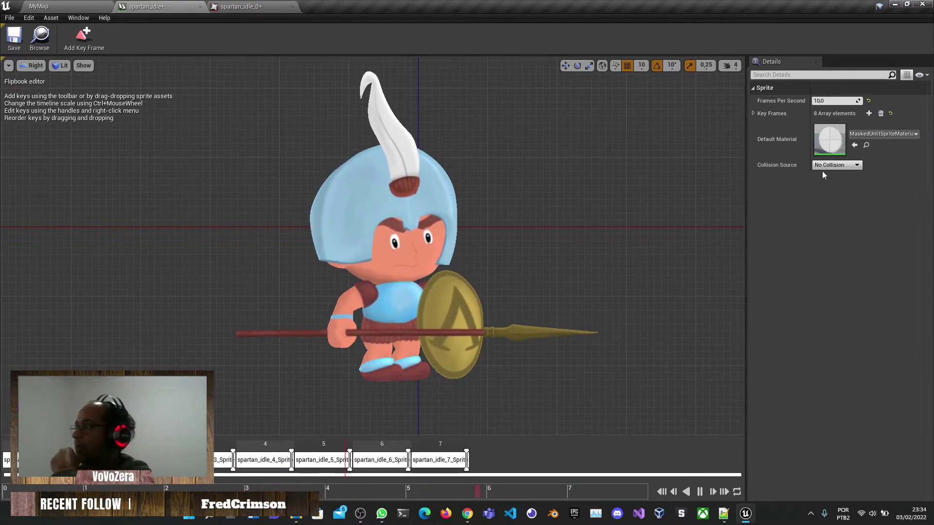
- Expand the flipbook's Key Frames and each of its eight frames (0–7) to review their sprites
{"action": "left_click", "coordinate": [753, 113]}
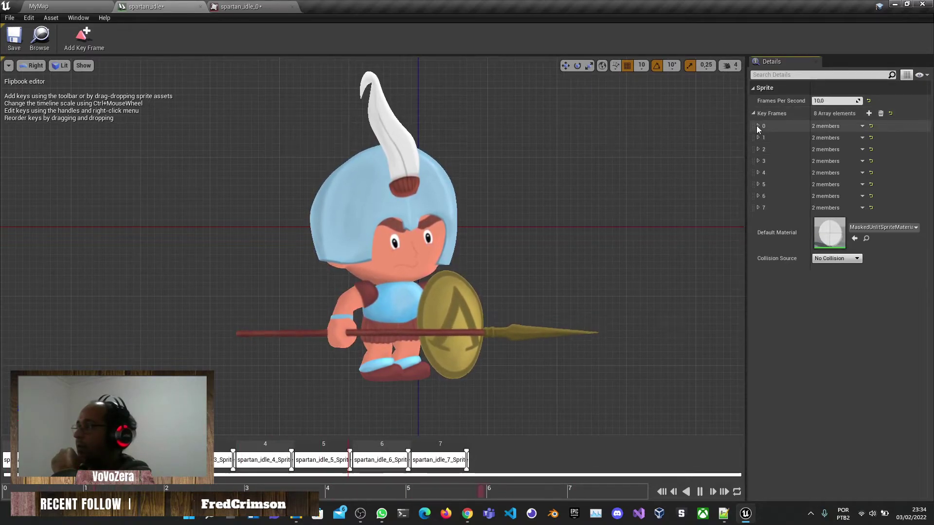
{"action": "left_click", "coordinate": [758, 127]}
{"action": "left_click", "coordinate": [757, 188]}
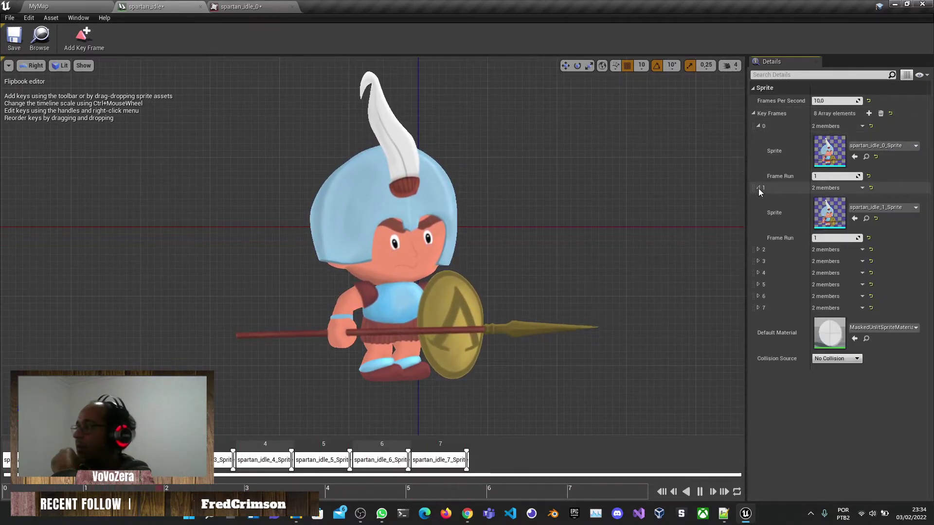
{"action": "left_click", "coordinate": [758, 249]}
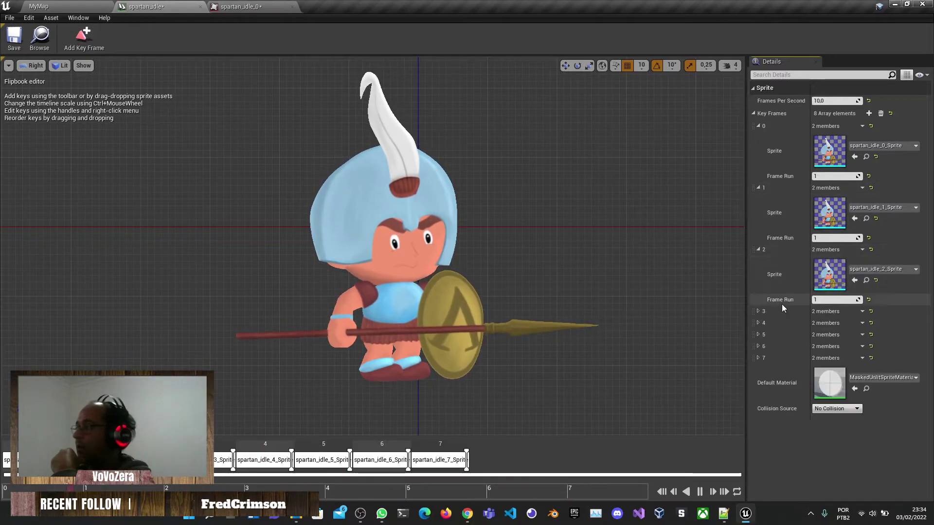
{"action": "left_click", "coordinate": [757, 311]}
{"action": "left_click", "coordinate": [757, 373]}
{"action": "left_click", "coordinate": [758, 436]}
{"action": "scroll", "coordinate": [770, 445], "scroll_direction": "down", "scroll_amount": 3}
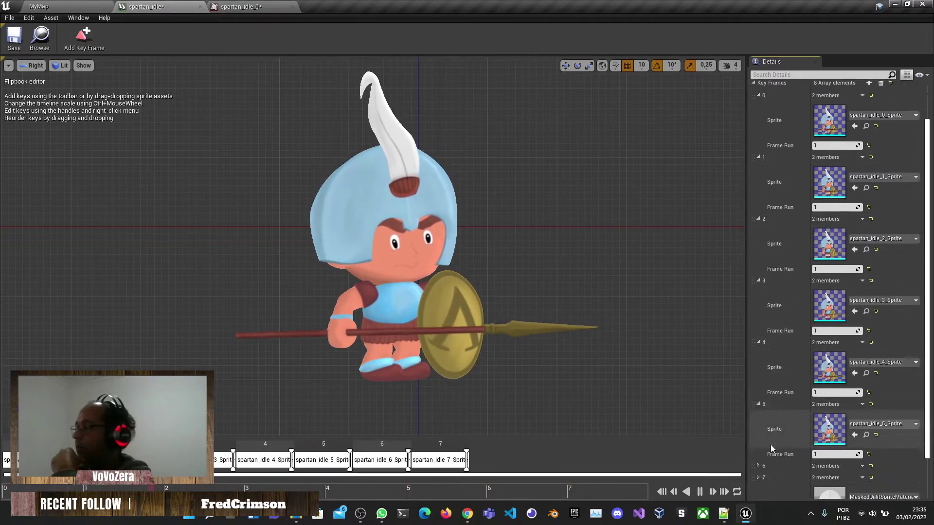
{"action": "left_click", "coordinate": [758, 424]}
{"action": "scroll", "coordinate": [757, 433], "scroll_direction": "down", "scroll_amount": 2}
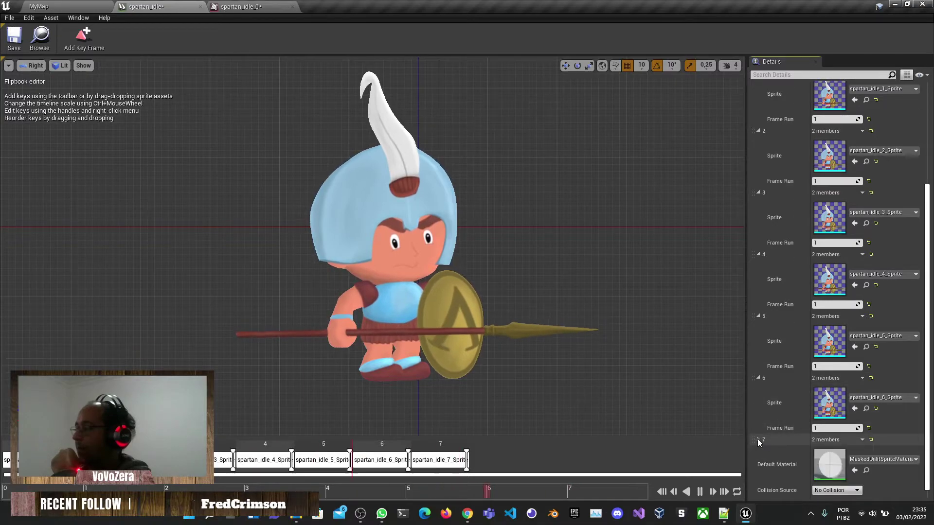
{"action": "left_click", "coordinate": [756, 440]}
{"action": "scroll", "coordinate": [769, 428], "scroll_direction": "down", "scroll_amount": 2}
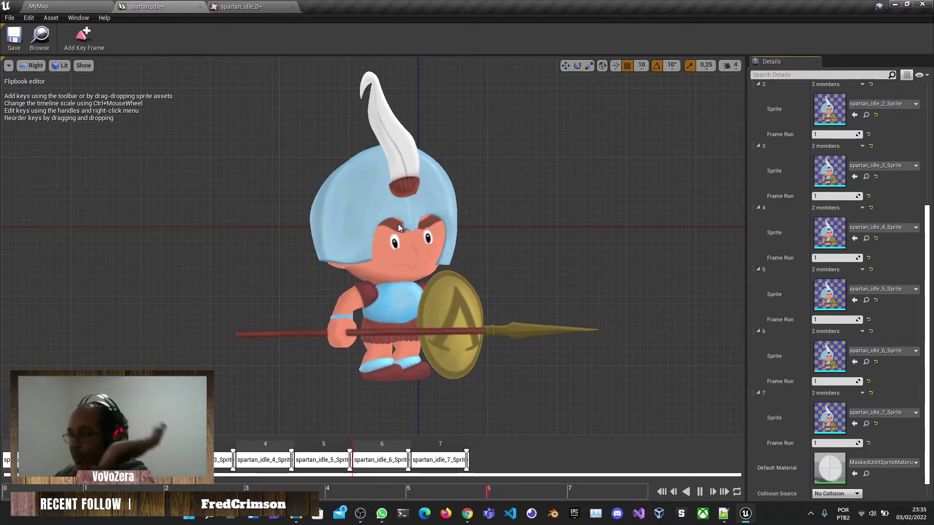
{"action": "scroll", "coordinate": [837, 146], "scroll_direction": "up", "scroll_amount": 3}
{"action": "scroll", "coordinate": [840, 138], "scroll_direction": "up", "scroll_amount": 1}
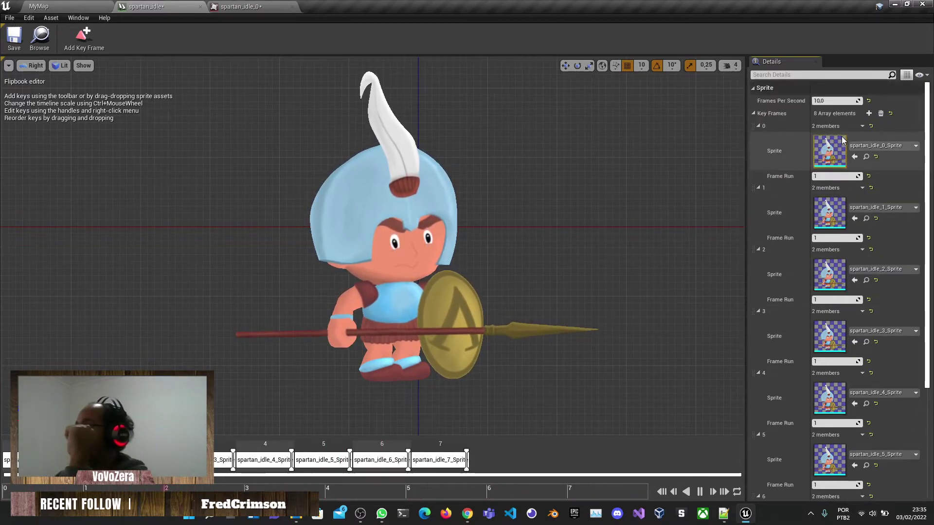
- Check the 10 fps Frames Per Second value, pan the viewport, and return to MyMap
{"action": "left_click", "coordinate": [830, 101]}
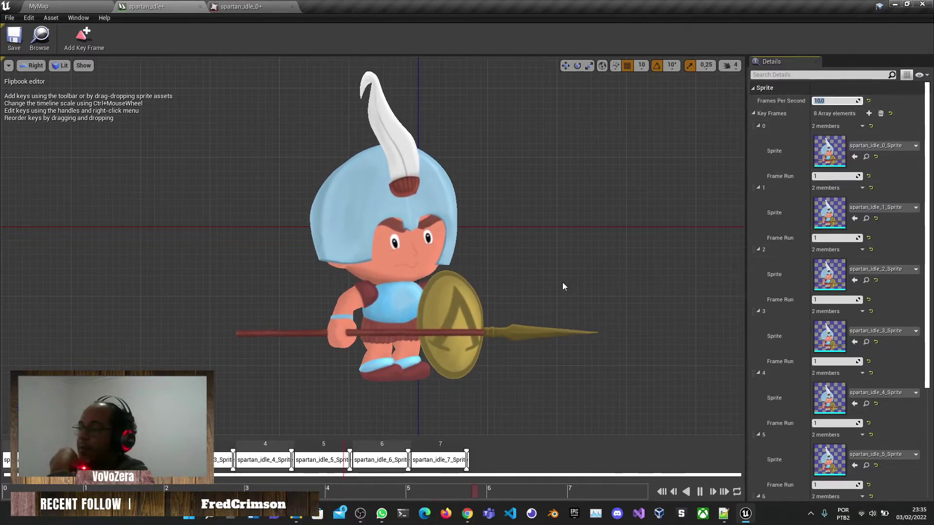
{"action": "scroll", "coordinate": [427, 298], "scroll_direction": "up", "scroll_amount": 2}
{"action": "scroll", "coordinate": [429, 301], "scroll_direction": "down", "scroll_amount": 4}
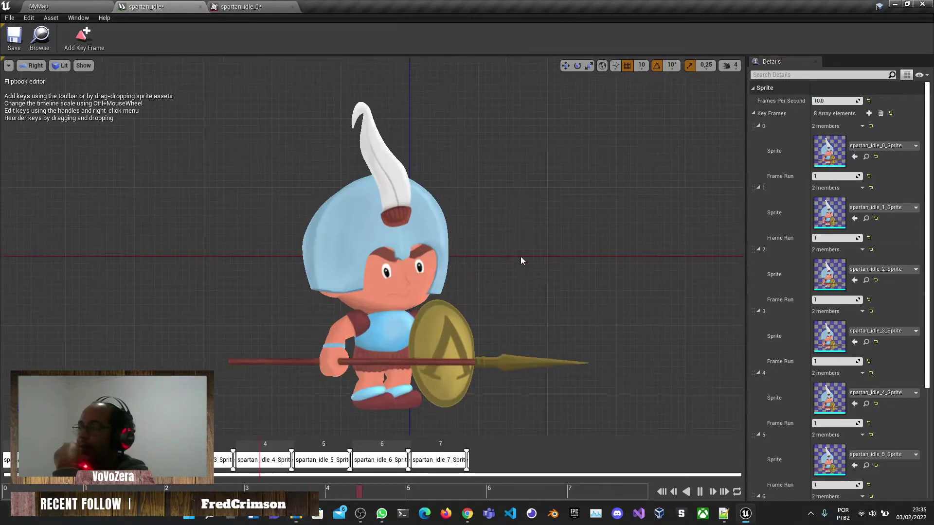
{"action": "scroll", "coordinate": [407, 209], "scroll_direction": "up", "scroll_amount": 3}
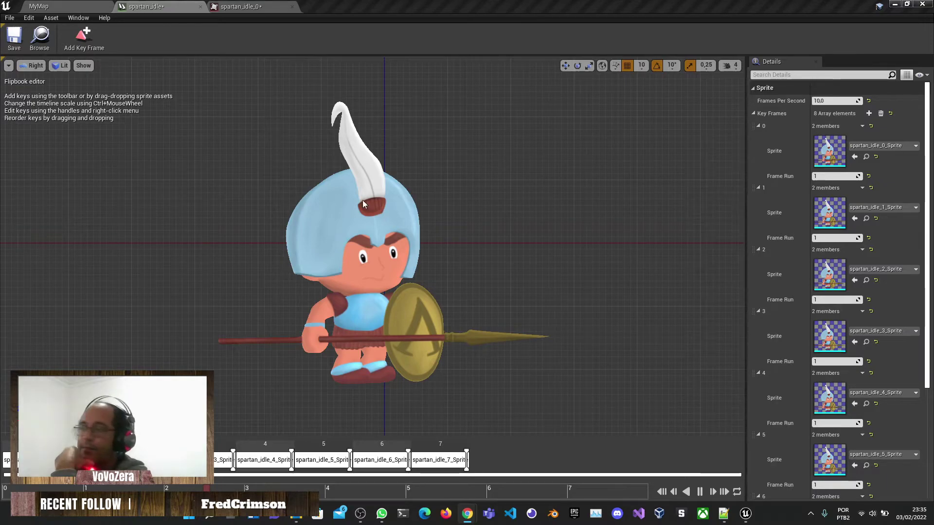
{"action": "right_click_drag", "start_coordinate": [513, 223], "coordinate": [483, 200]}
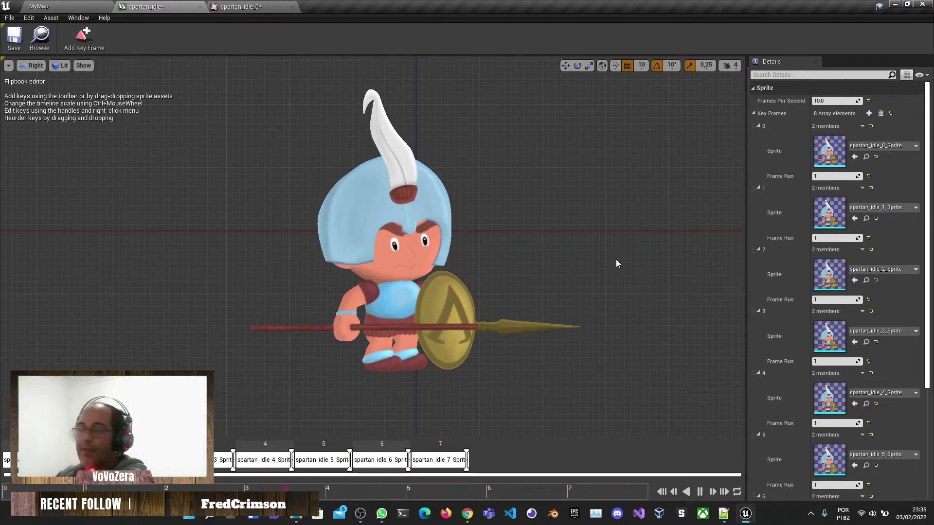
{"action": "right_click_drag", "start_coordinate": [576, 240], "coordinate": [573, 230]}
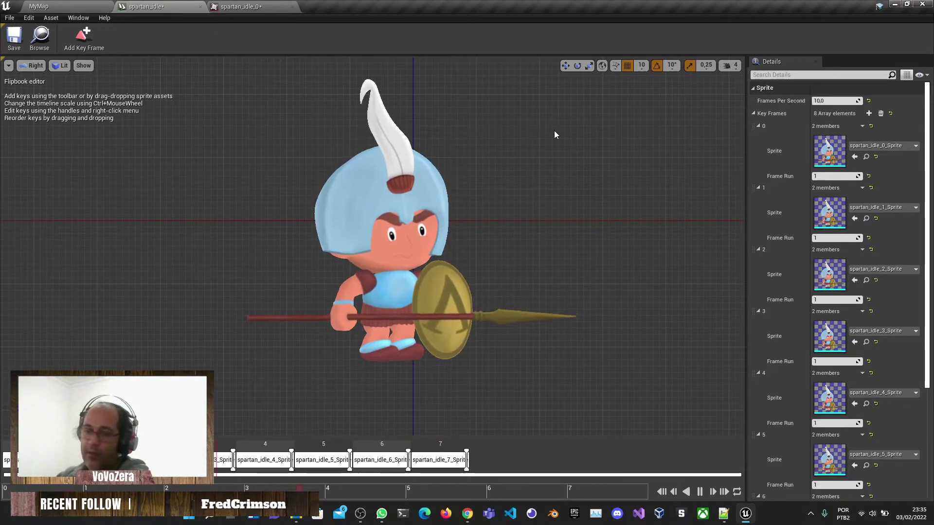
{"action": "right_click_drag", "start_coordinate": [511, 227], "coordinate": [492, 221]}
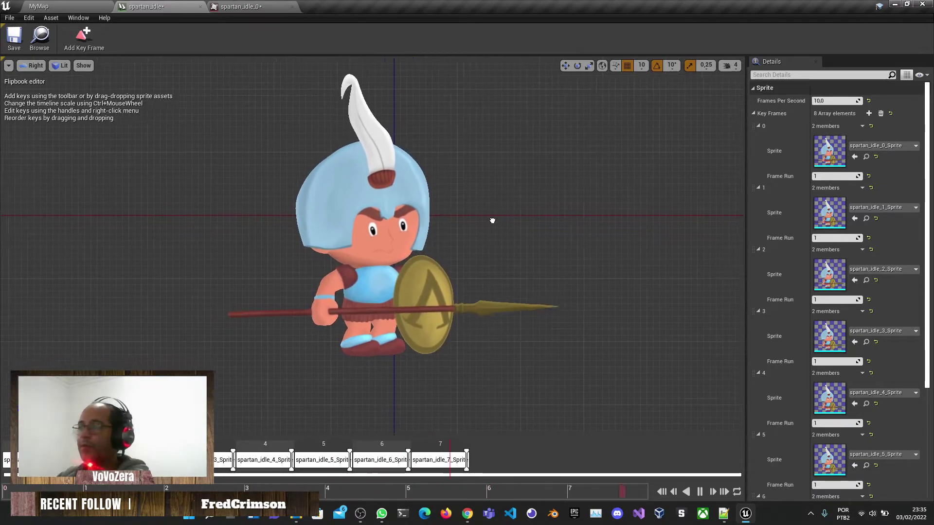
{"action": "left_click", "coordinate": [39, 6]}
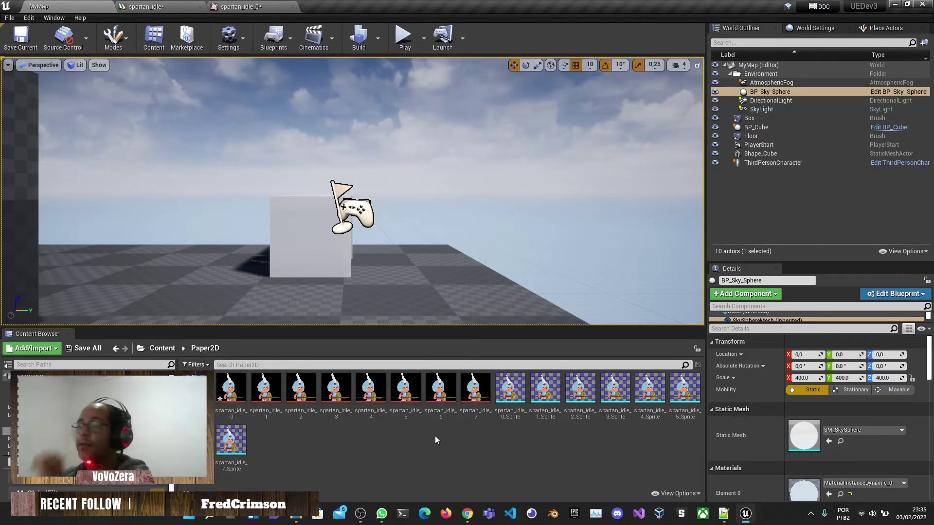
{"action": "right_click", "coordinate": [311, 466]}
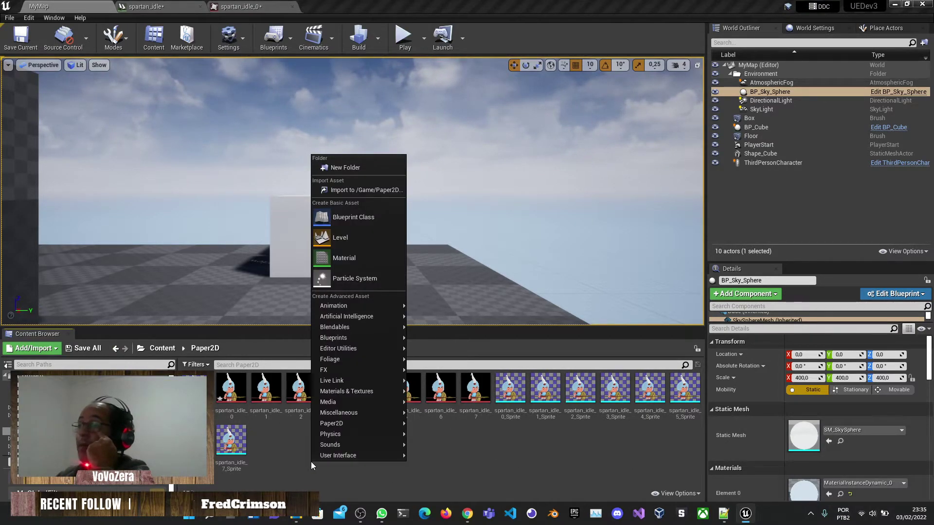
{"action": "left_click", "coordinate": [277, 438]}
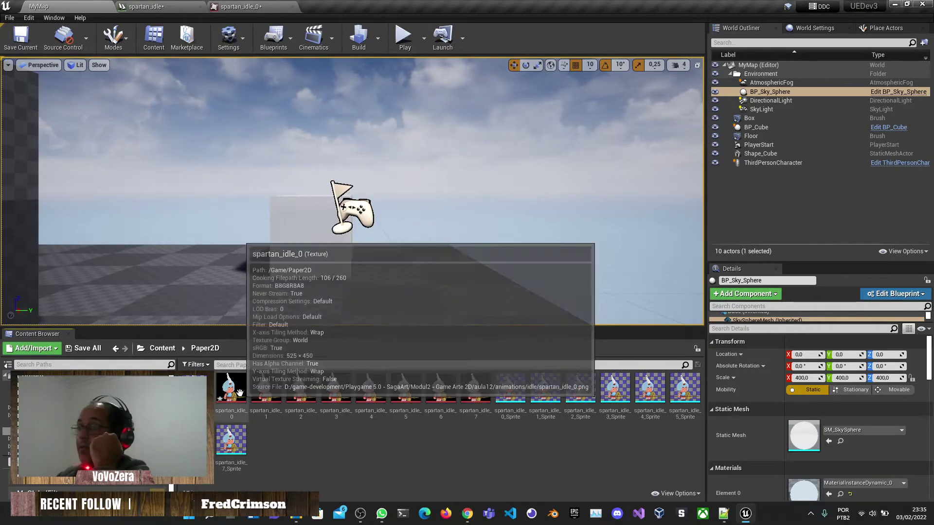
{"action": "right_click", "coordinate": [238, 389]}
{"action": "mouse_move", "coordinate": [281, 88]}
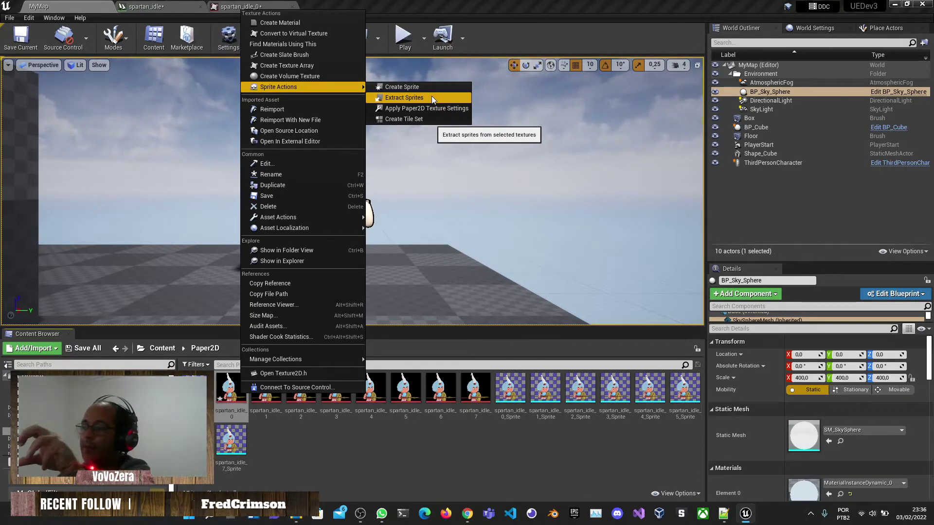
{"action": "left_click", "coordinate": [355, 451]}
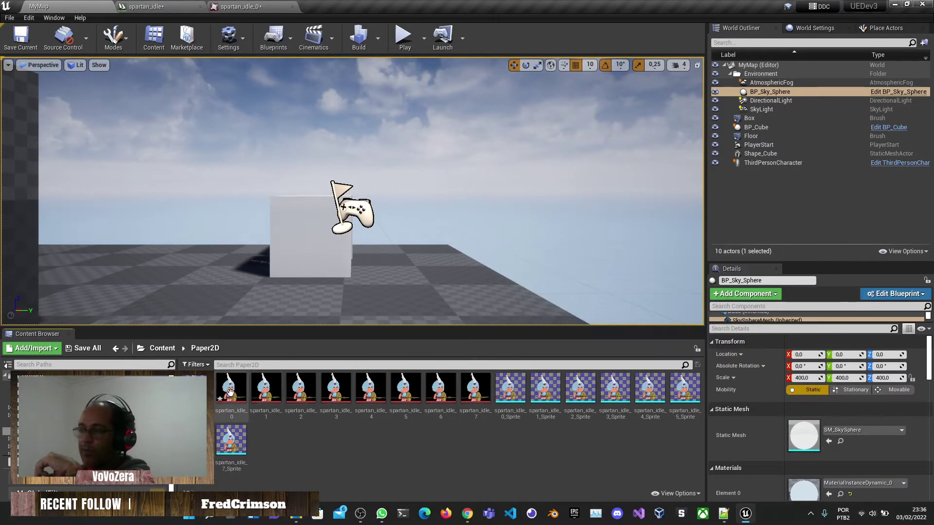
{"action": "left_click", "coordinate": [266, 389]}
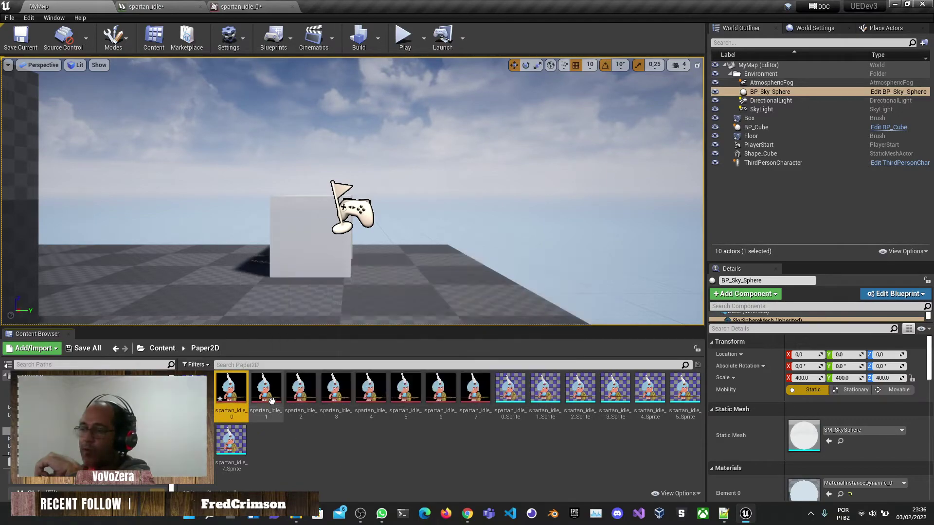
{"action": "left_click", "coordinate": [364, 435]}
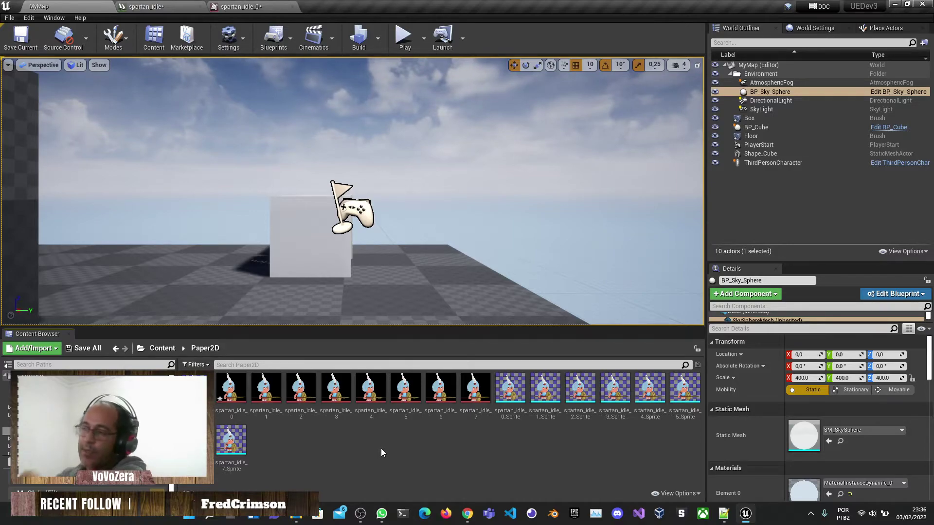
{"action": "right_click", "coordinate": [229, 392]}
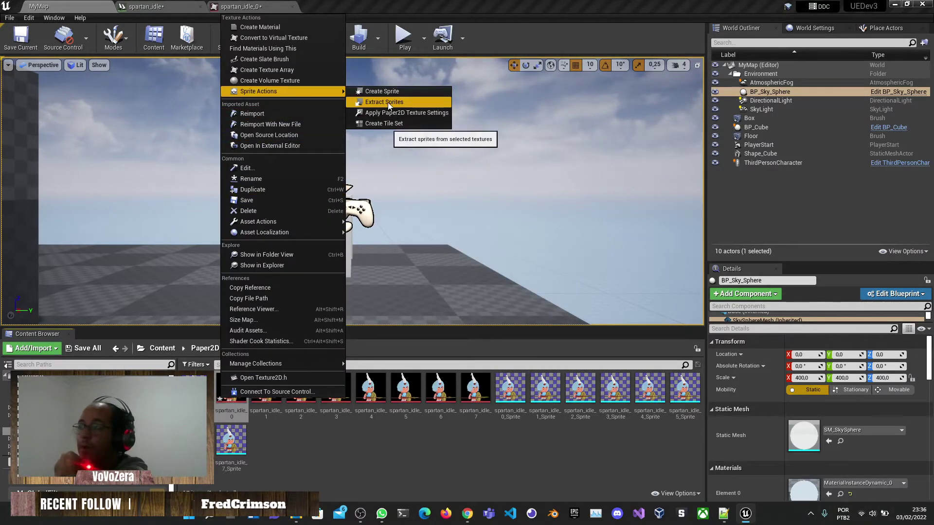
{"action": "key", "text": "Escape"}
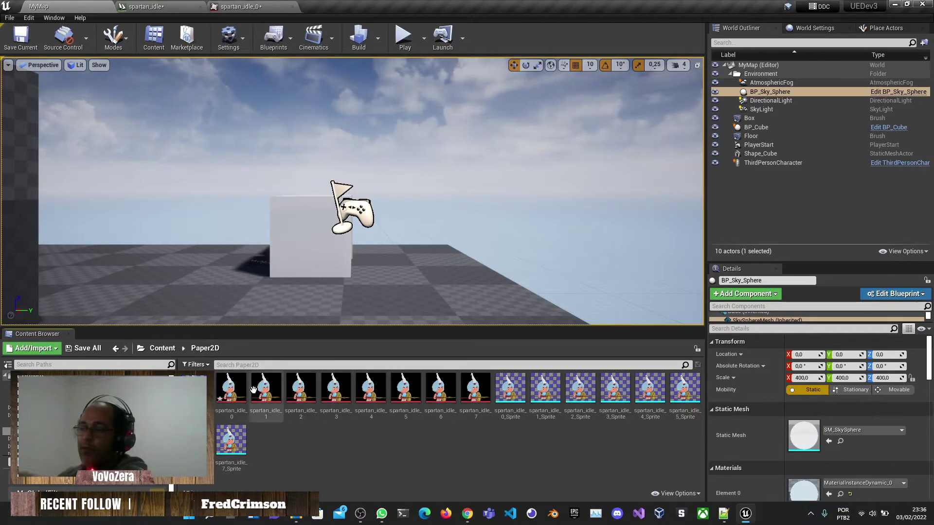
{"action": "left_click", "coordinate": [545, 388]}
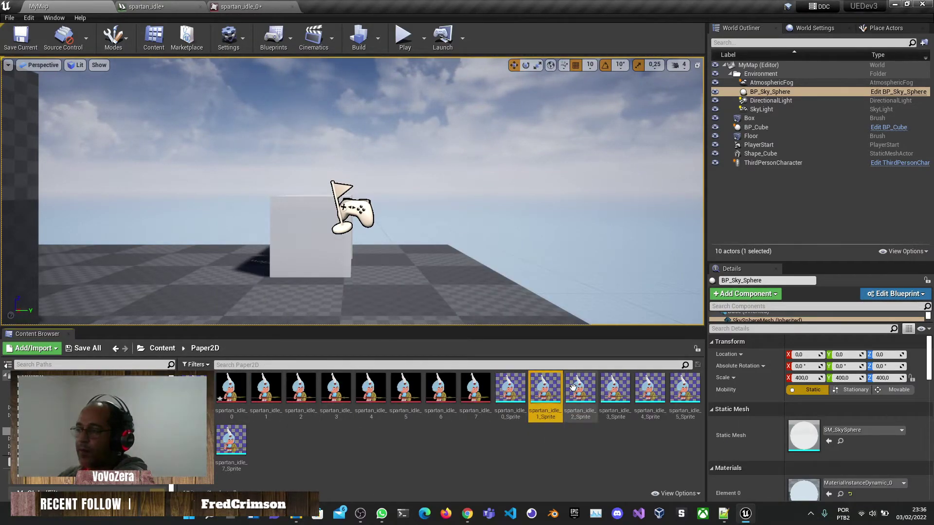
{"action": "left_click", "coordinate": [415, 448]}
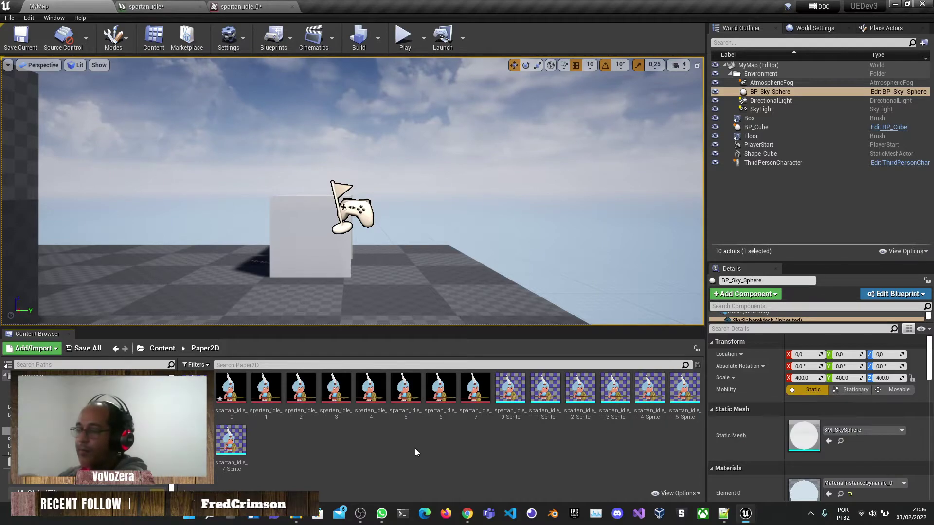
{"action": "right_click", "coordinate": [339, 444]}
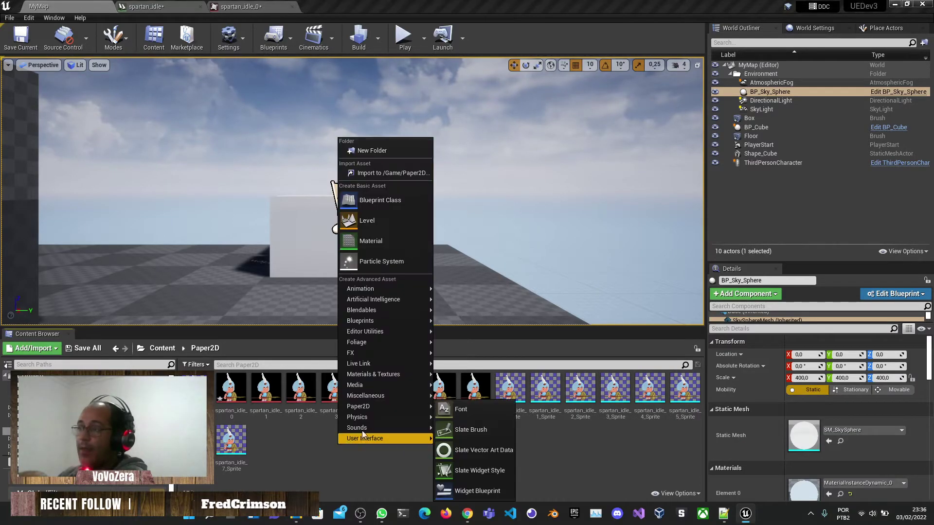
{"action": "left_click", "coordinate": [242, 386]}
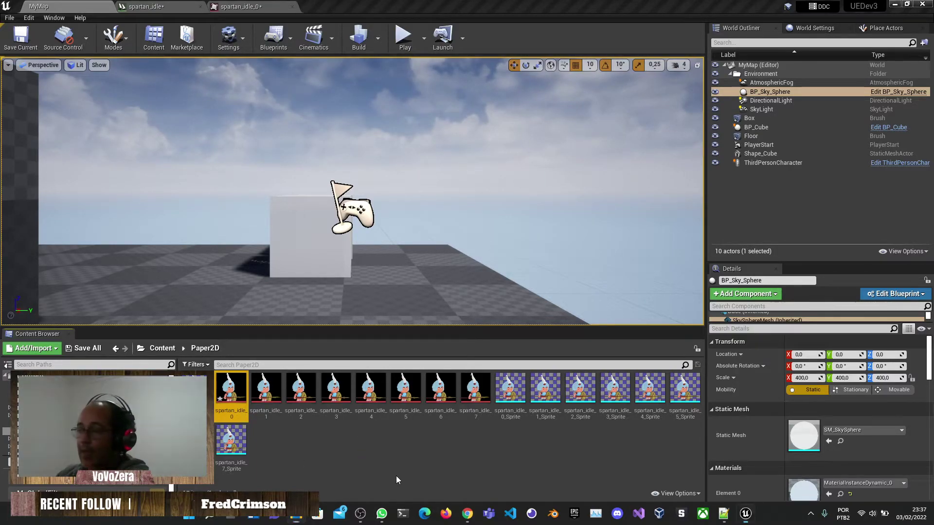
{"action": "left_click", "coordinate": [473, 399], "text": "shift"}
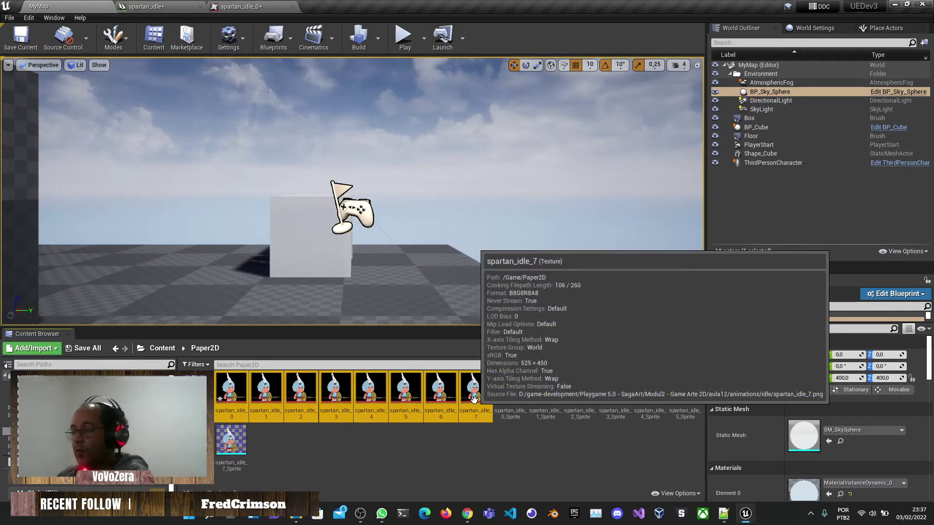
{"action": "right_click", "coordinate": [234, 389]}
{"action": "mouse_move", "coordinate": [276, 97]}
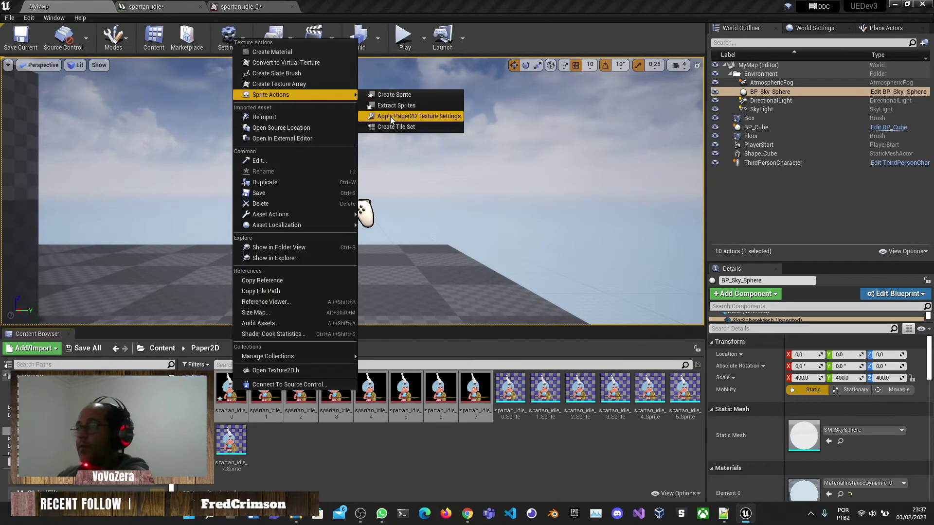
{"action": "left_click", "coordinate": [413, 442]}
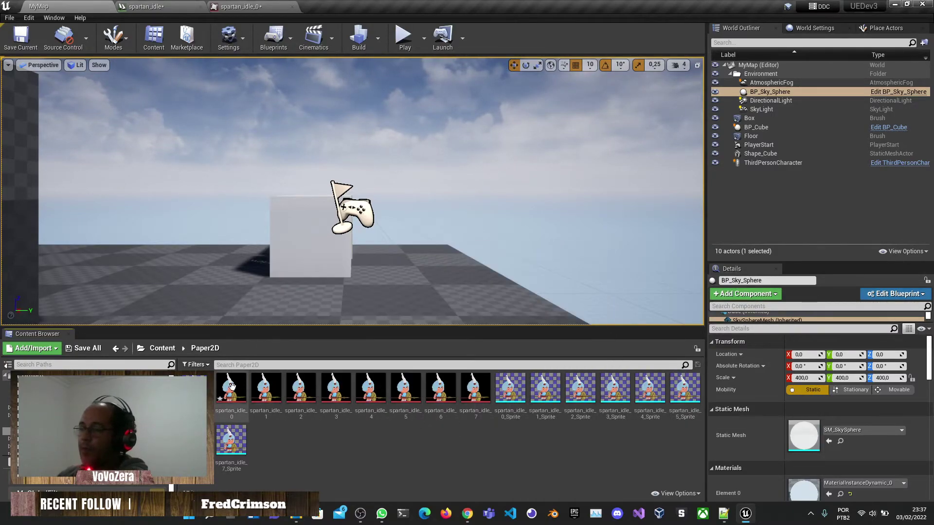
{"action": "right_click", "coordinate": [287, 437]}
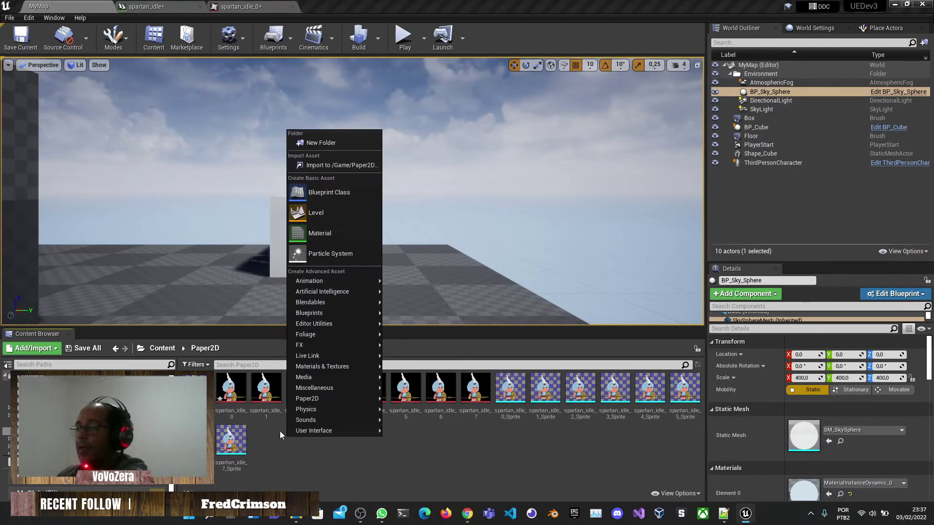
{"action": "left_click", "coordinate": [238, 400]}
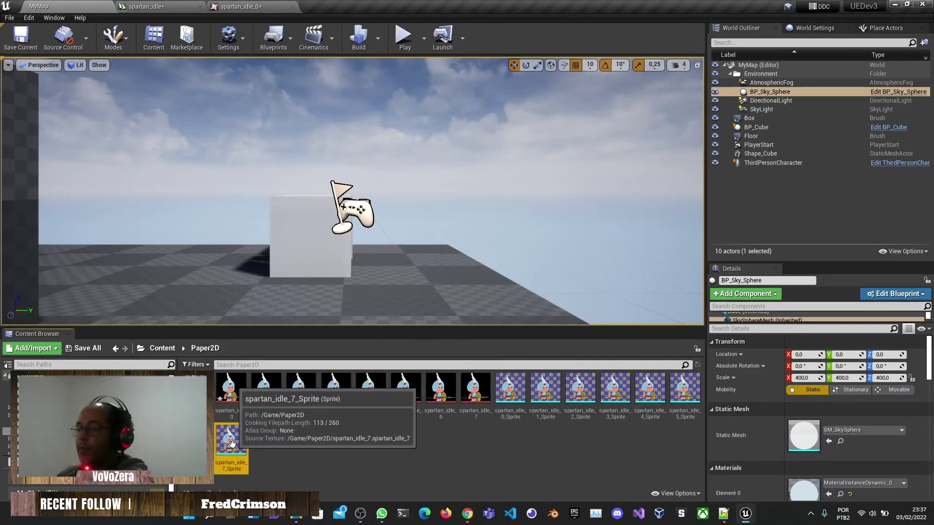
{"action": "right_click", "coordinate": [233, 399]}
{"action": "left_click", "coordinate": [229, 397]}
- Create a Tile Set from spartan_idle_0, then close and delete it
{"action": "right_click", "coordinate": [229, 398]}
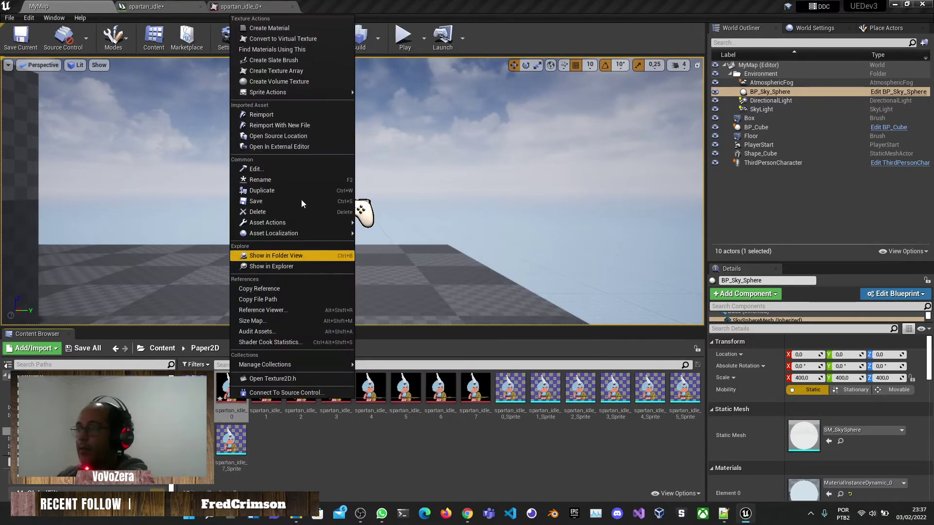
{"action": "mouse_move", "coordinate": [280, 92]}
{"action": "left_click", "coordinate": [393, 124]}
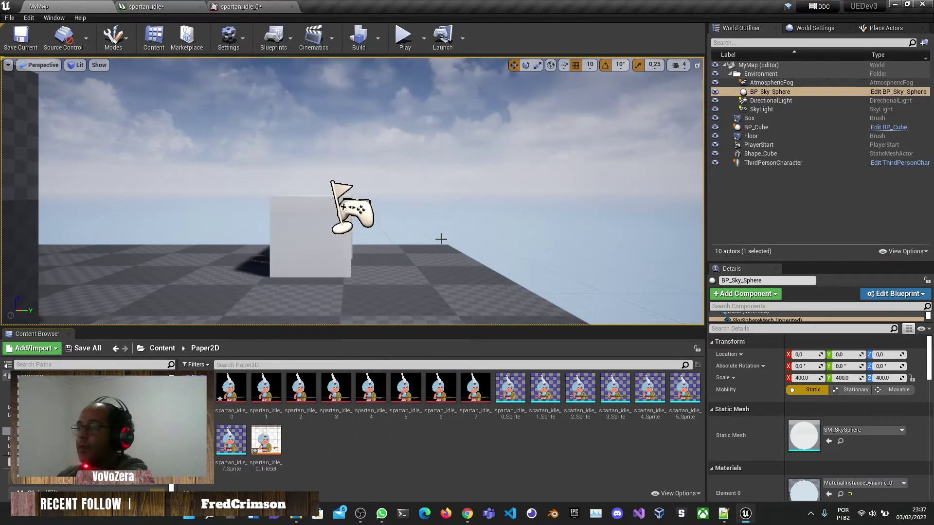
{"action": "key", "text": "Return"}
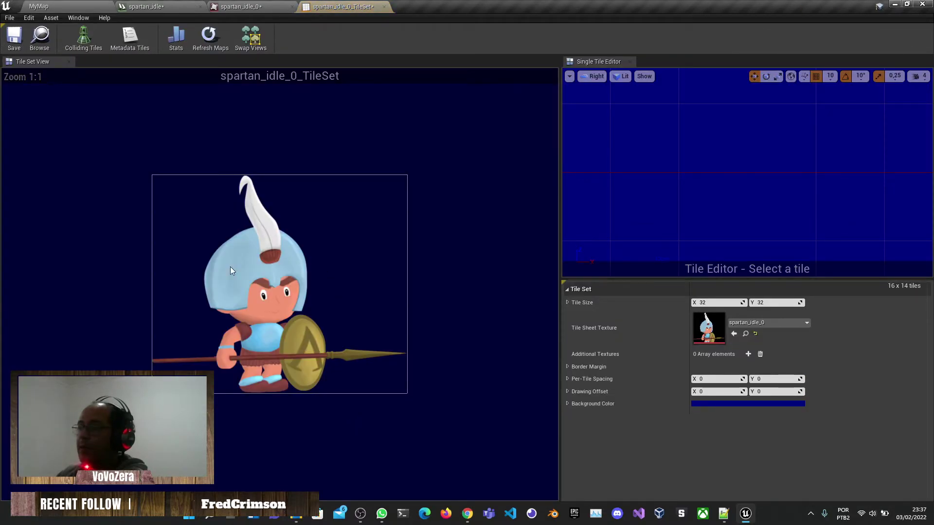
{"action": "left_click", "coordinate": [384, 7]}
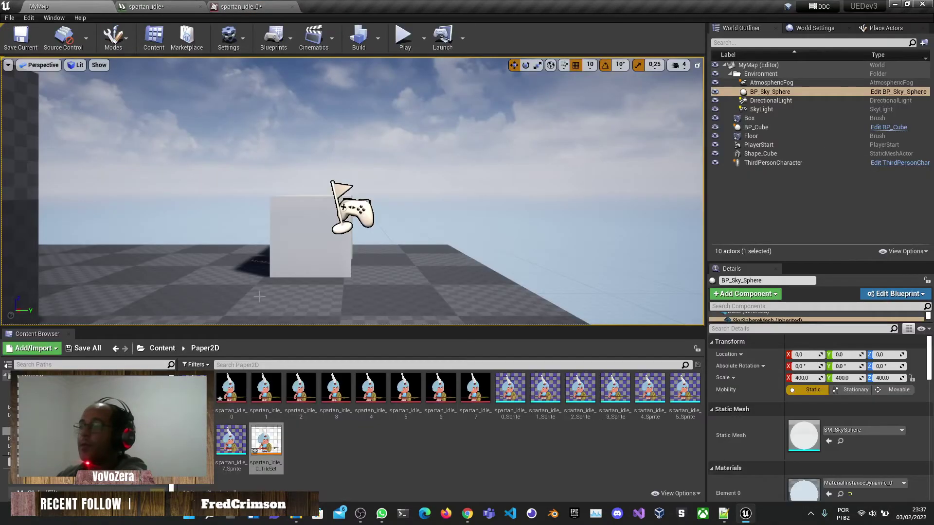
{"action": "key", "text": "Delete"}
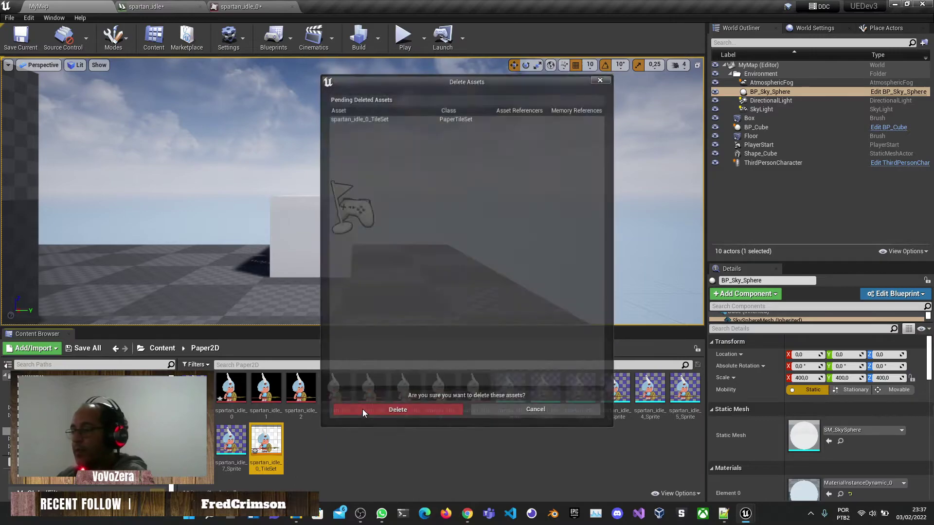
{"action": "left_click", "coordinate": [365, 409]}
- Select all eight spartan_idle textures and create a Tile Set for each
{"action": "left_click", "coordinate": [231, 389]}
{"action": "left_click", "coordinate": [486, 385], "text": "shift"}
{"action": "right_click", "coordinate": [486, 384]}
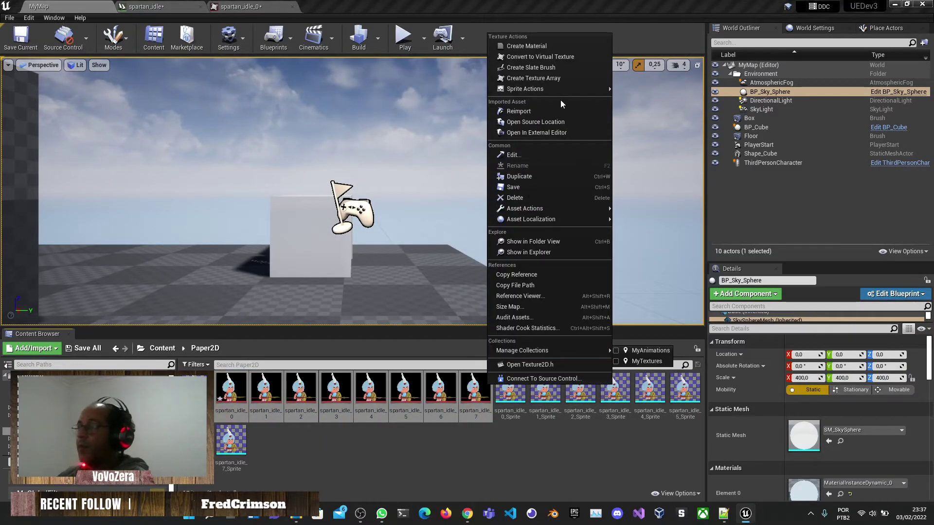
{"action": "mouse_move", "coordinate": [568, 89]}
{"action": "left_click", "coordinate": [666, 121]}
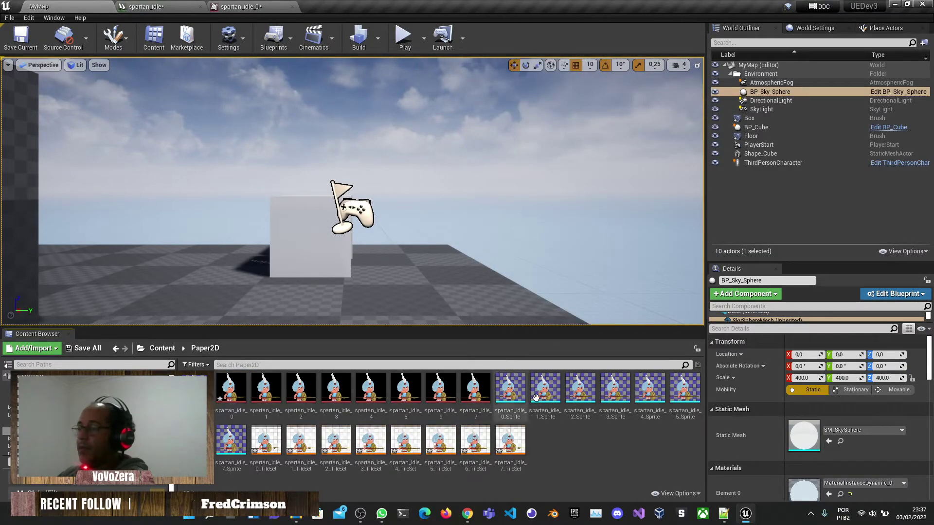
- Open spartan_idle_0_TileSet and swap the tile set editor's two views
{"action": "double_click", "coordinate": [263, 443]}
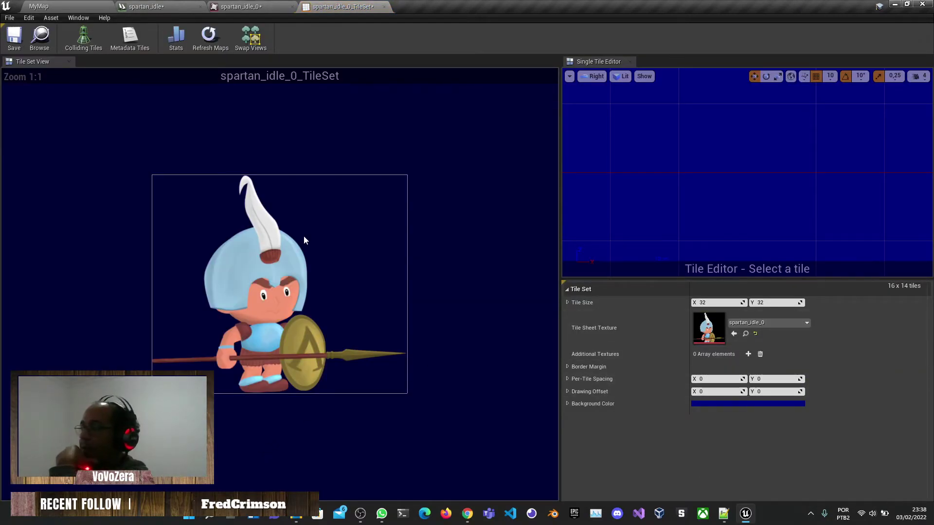
{"action": "scroll", "coordinate": [334, 243], "scroll_direction": "down", "scroll_amount": 4}
{"action": "scroll", "coordinate": [334, 251], "scroll_direction": "up", "scroll_amount": 3}
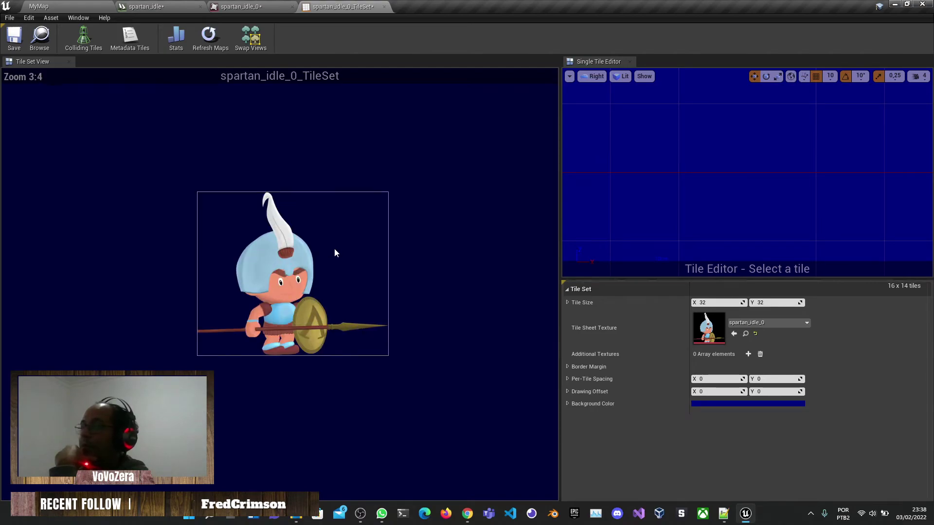
{"action": "scroll", "coordinate": [326, 258], "scroll_direction": "down", "scroll_amount": 1}
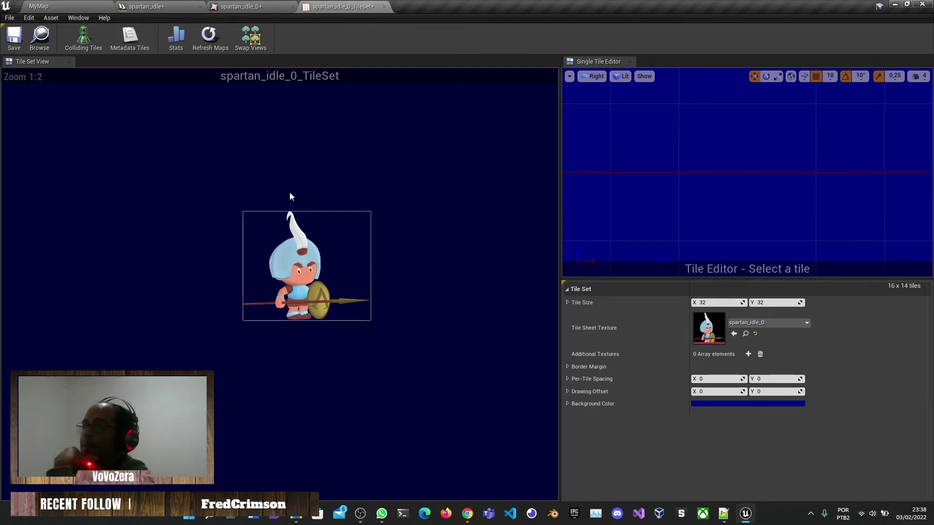
{"action": "left_click", "coordinate": [248, 37]}
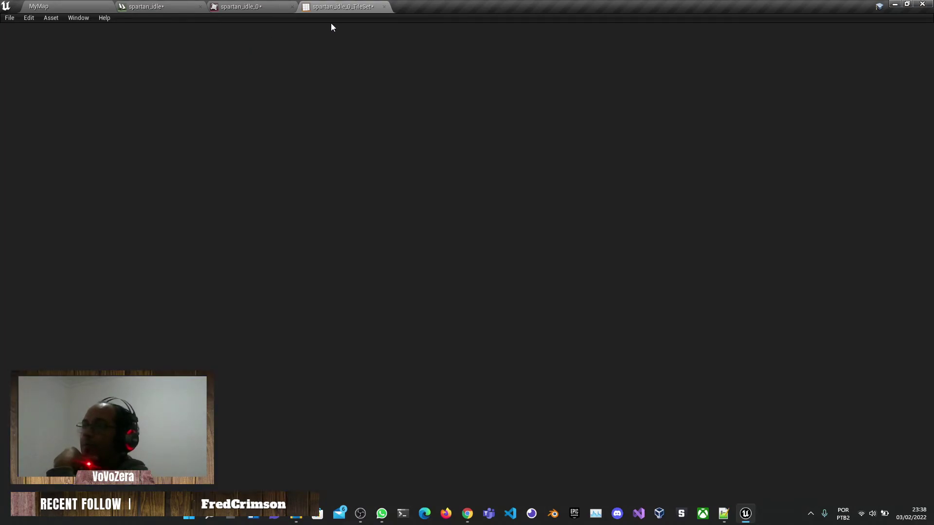
- Close the TileSet editor, briefly revisit the spartan_idle flipbook, then close its tab
{"action": "left_click", "coordinate": [384, 6]}
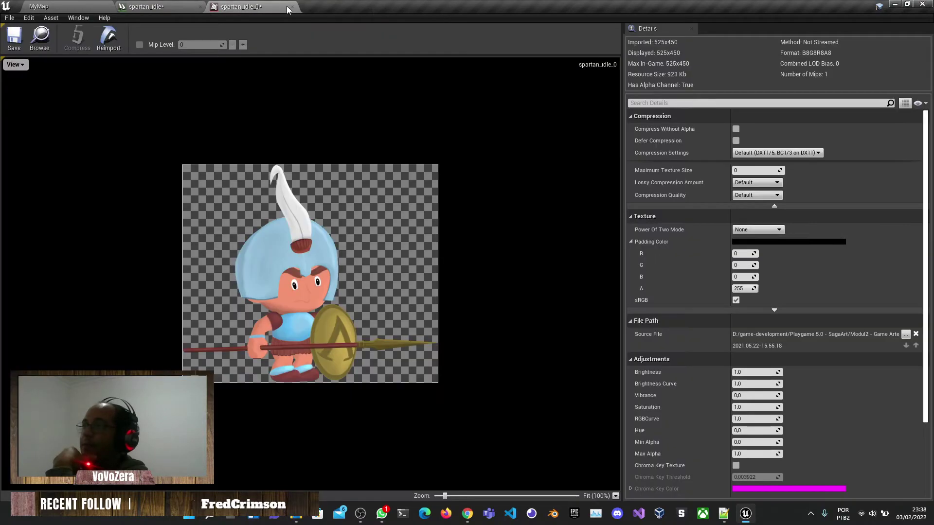
{"action": "left_click", "coordinate": [107, 6]}
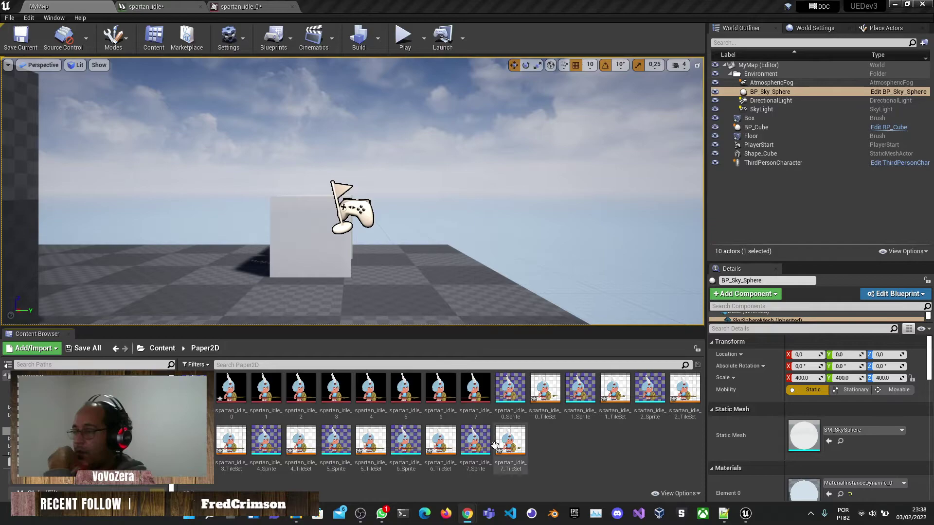
{"action": "left_click", "coordinate": [146, 7]}
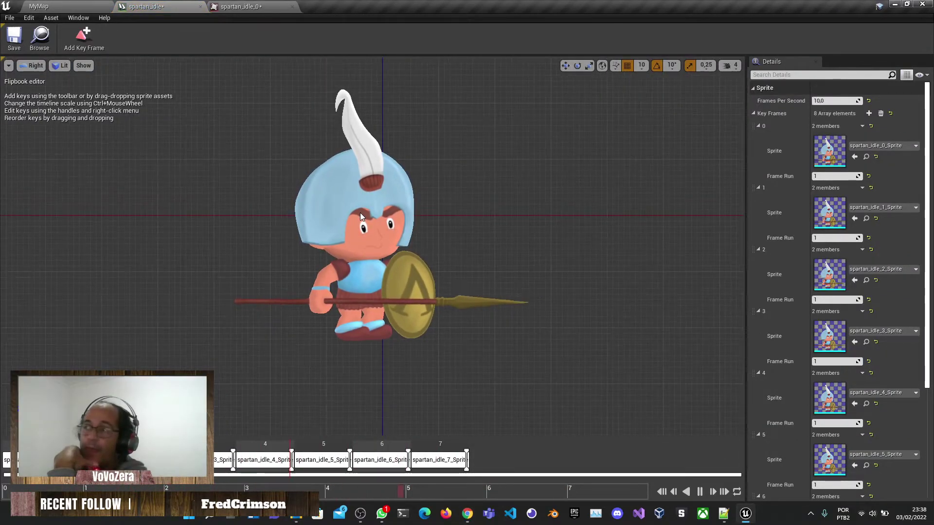
{"action": "scroll", "coordinate": [361, 217], "scroll_direction": "up", "scroll_amount": 1}
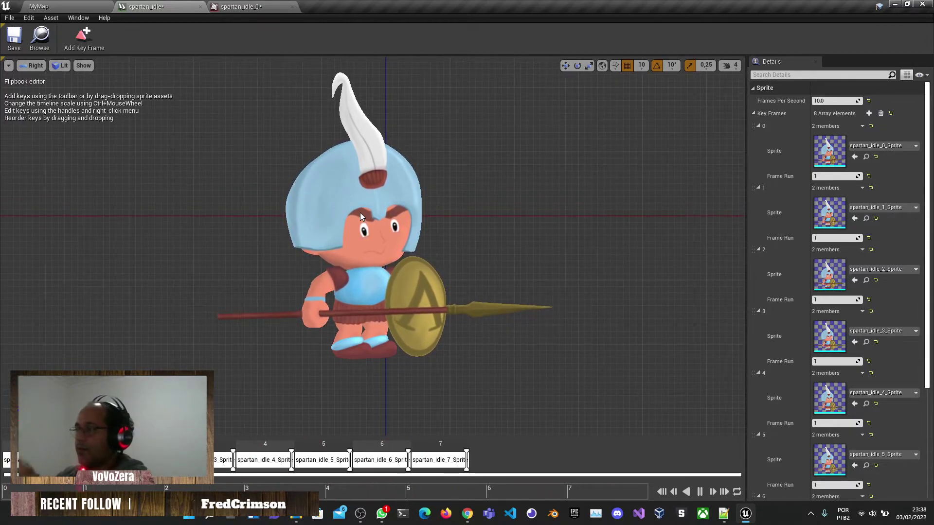
{"action": "left_click", "coordinate": [200, 8]}
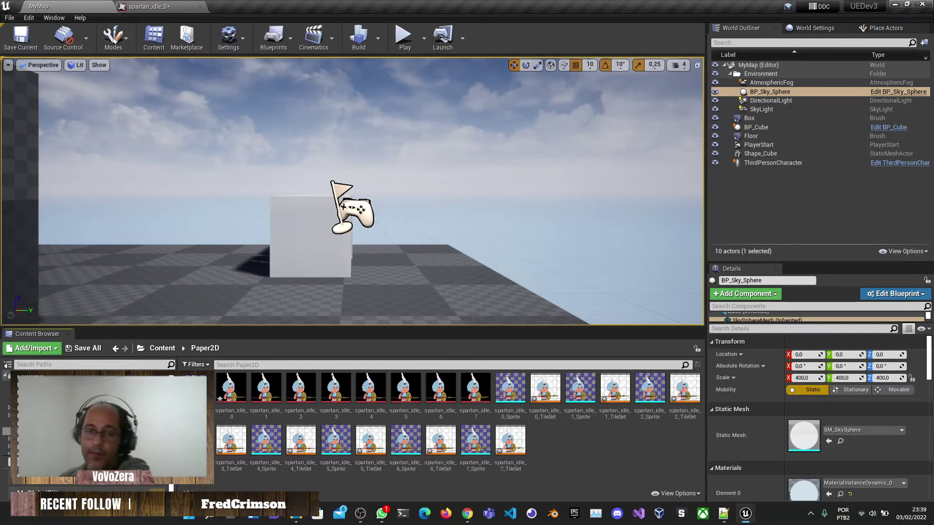
- Close the spartan_idle_0 texture and create a Media Player asset in the Content root
{"action": "left_click", "coordinate": [201, 9]}
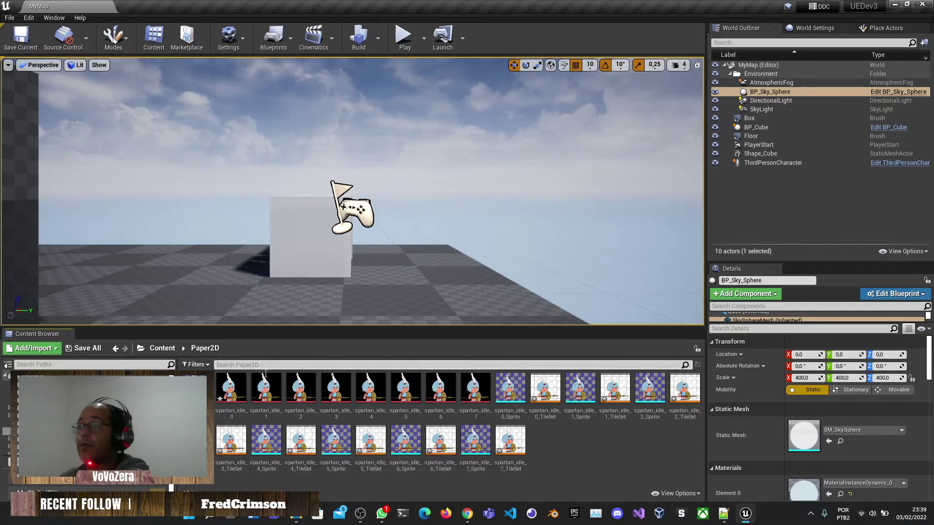
{"action": "left_click", "coordinate": [6, 377]}
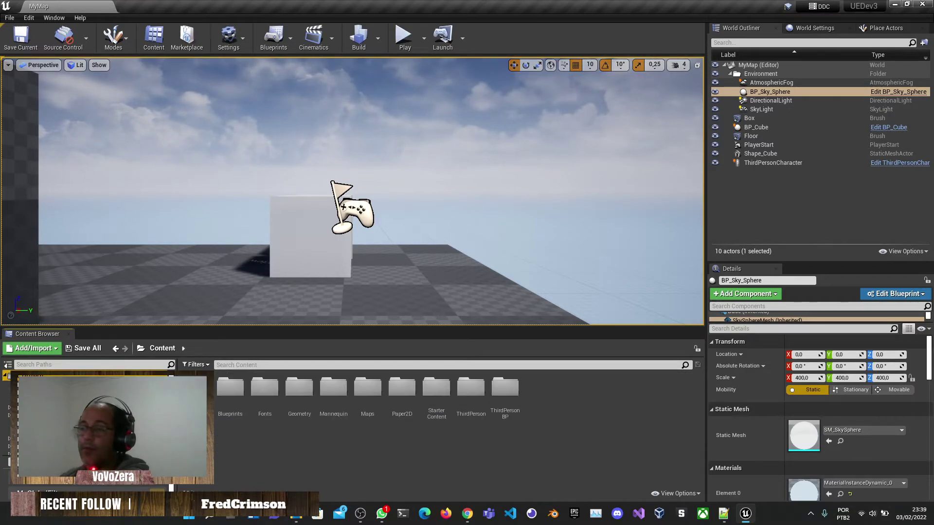
{"action": "right_click", "coordinate": [226, 454]}
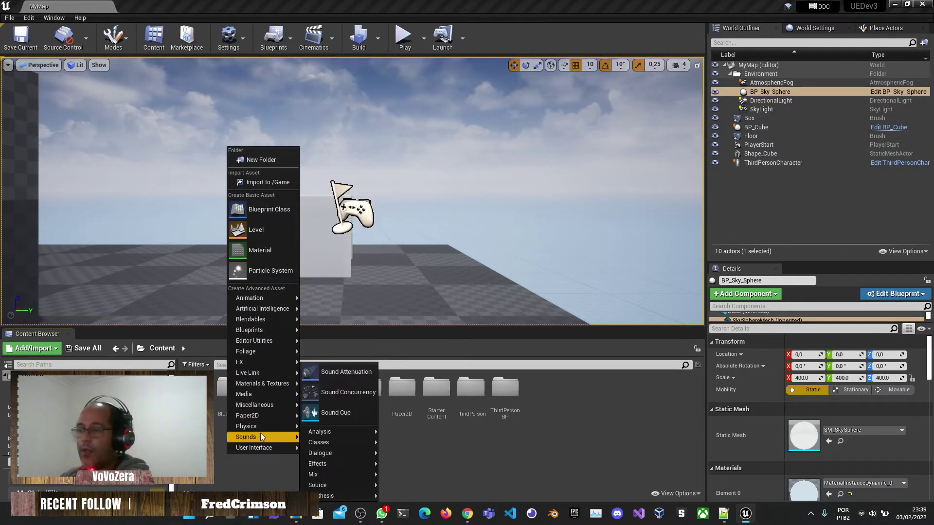
{"action": "mouse_move", "coordinate": [258, 395]}
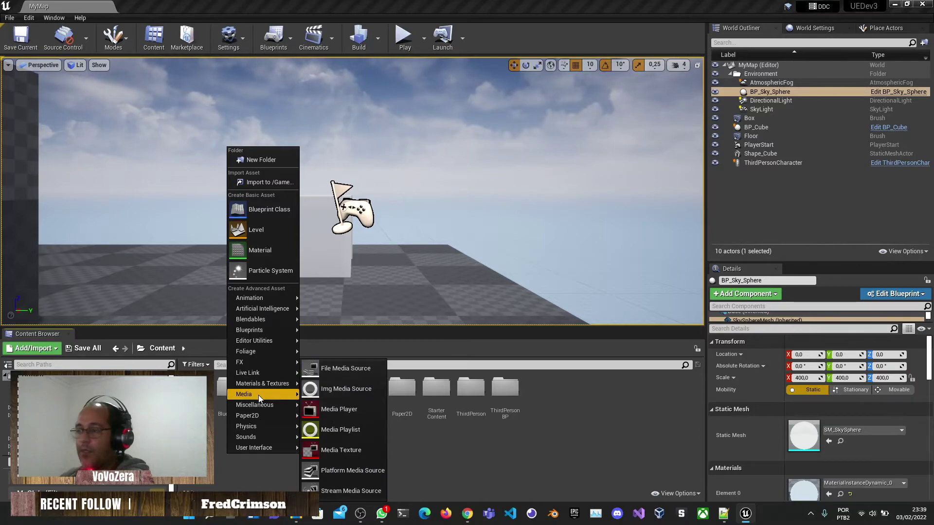
{"action": "left_click", "coordinate": [354, 410]}
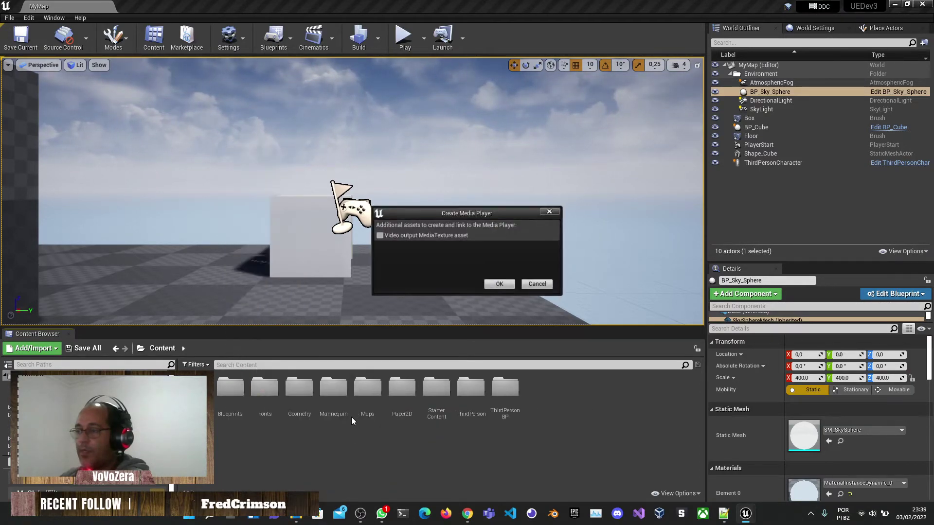
{"action": "left_click", "coordinate": [506, 288]}
- Open the new Media Player, close it, and delete the asset
{"action": "double_click", "coordinate": [540, 393]}
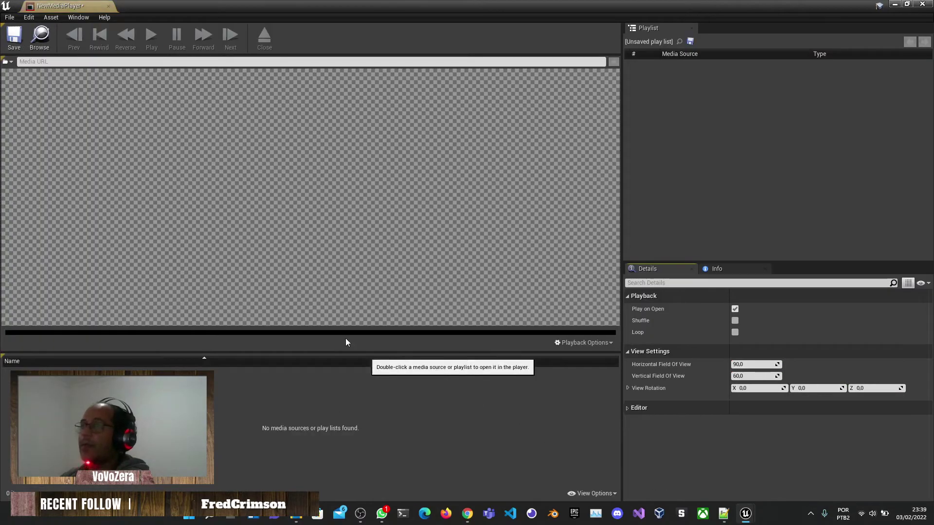
{"action": "left_click", "coordinate": [109, 6]}
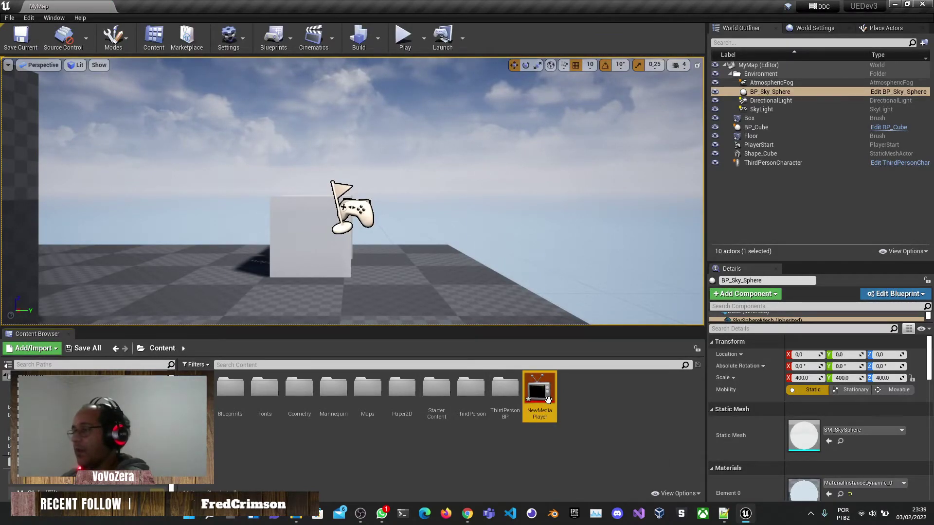
{"action": "key", "text": "Delete"}
{"action": "left_click", "coordinate": [445, 411]}
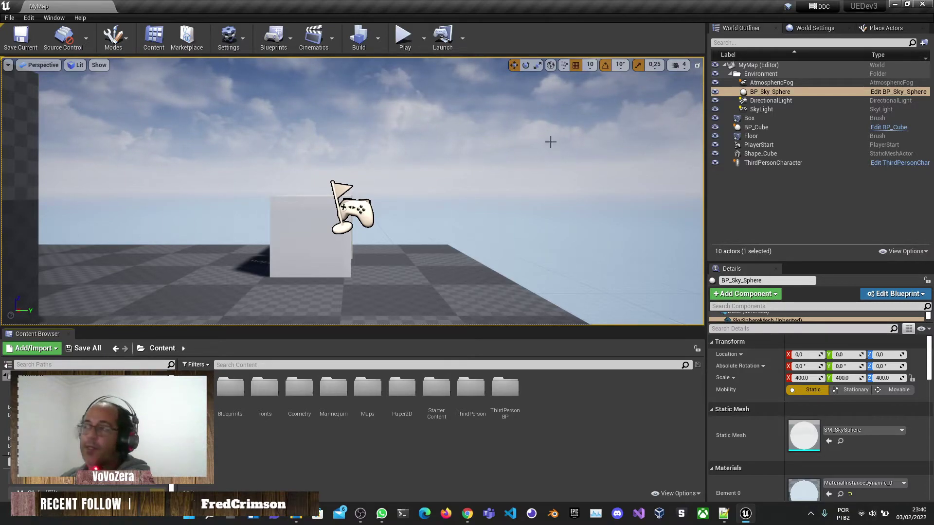
- Select Shape_Cube and open its static mesh in the Static Mesh editor, then return to MyMap
{"action": "right_click_drag", "start_coordinate": [550, 141], "coordinate": [516, 165]}
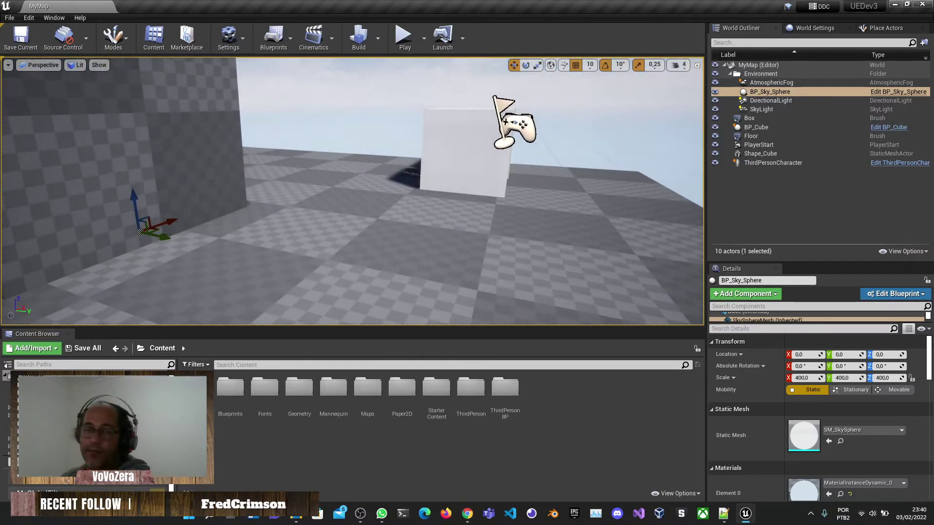
{"action": "left_click", "coordinate": [452, 142]}
{"action": "left_click", "coordinate": [888, 156]}
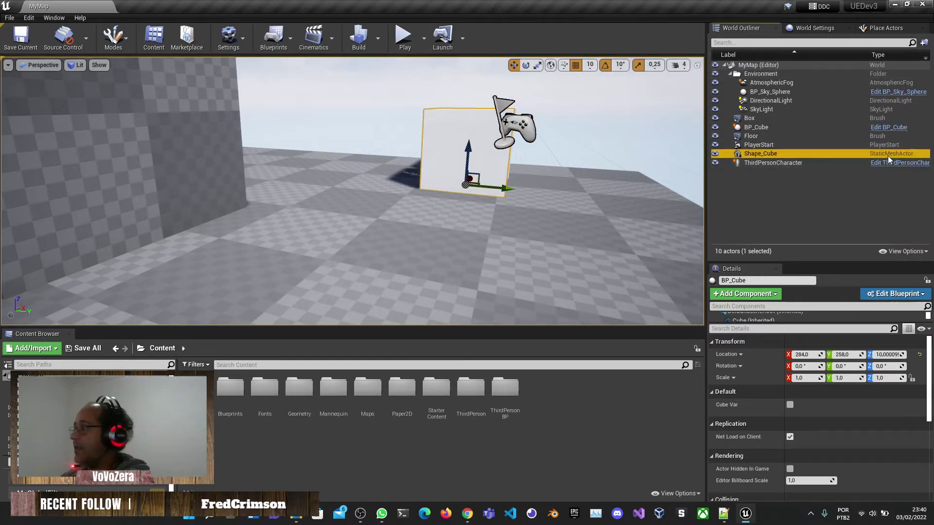
{"action": "double_click", "coordinate": [888, 155]}
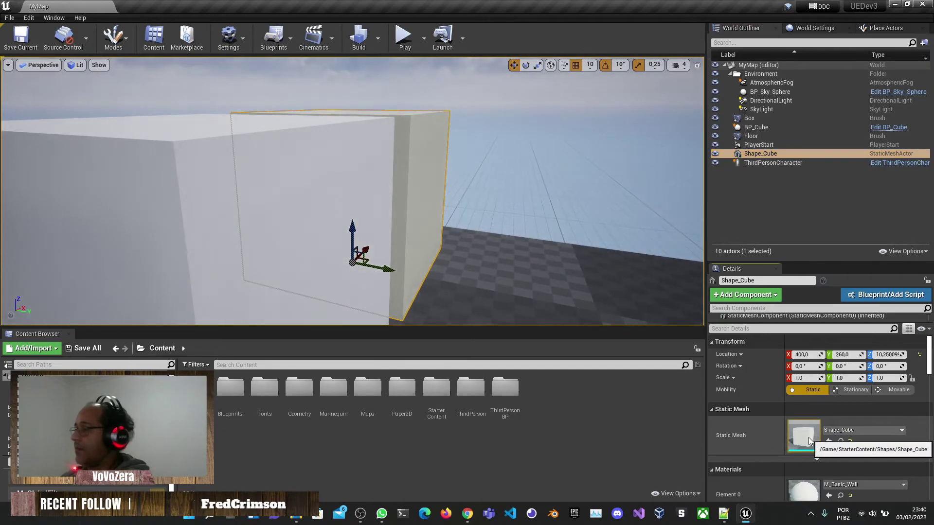
{"action": "double_click", "coordinate": [808, 437]}
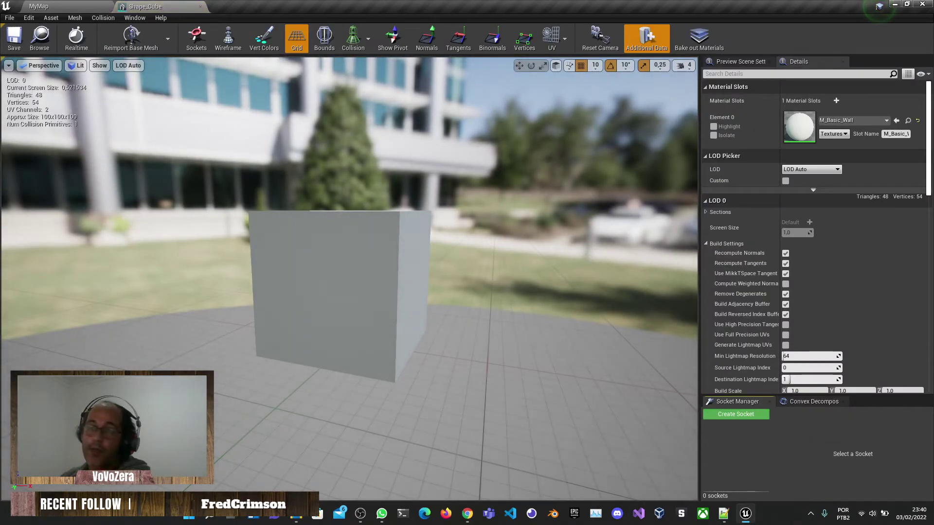
{"action": "left_click", "coordinate": [39, 6]}
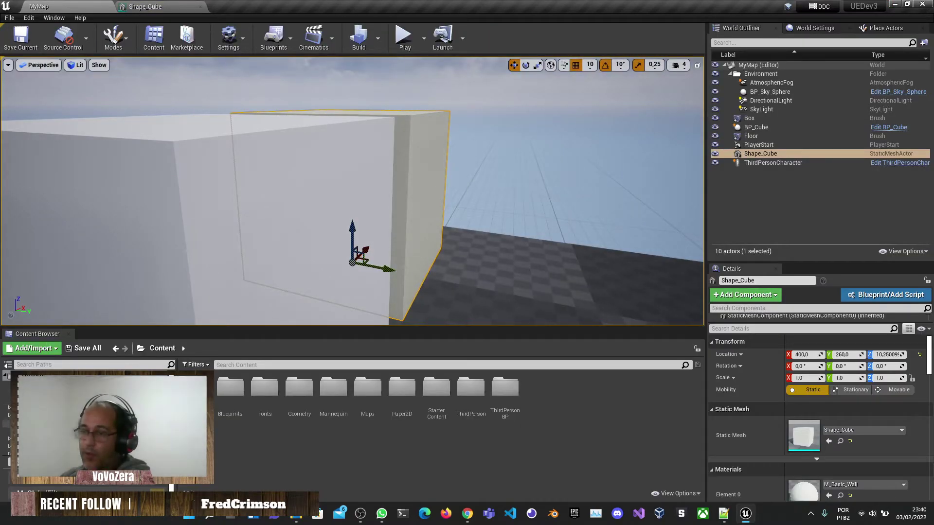
- Open M_Basic_Floor from StarterContent > Materials, then open BP_Cube's Blueprint from MyMap
{"action": "left_click", "coordinate": [29, 391]}
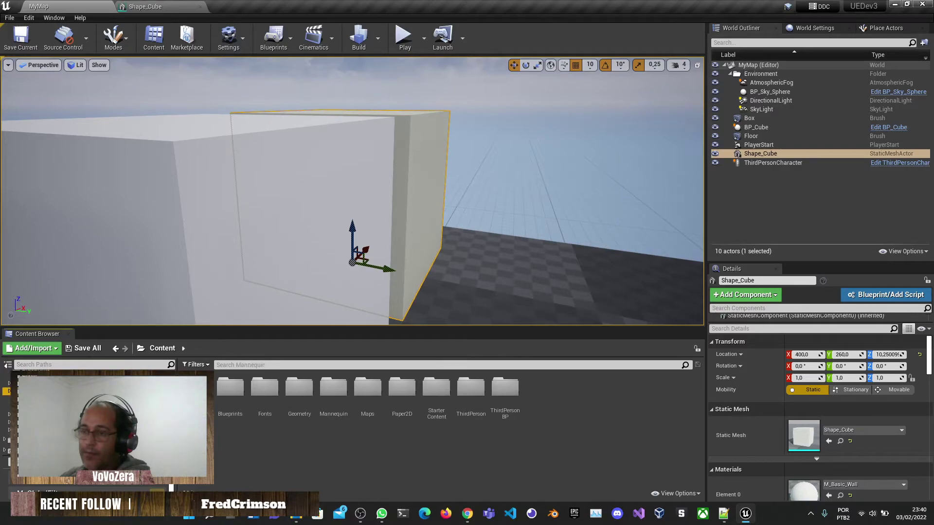
{"action": "left_click", "coordinate": [29, 415]}
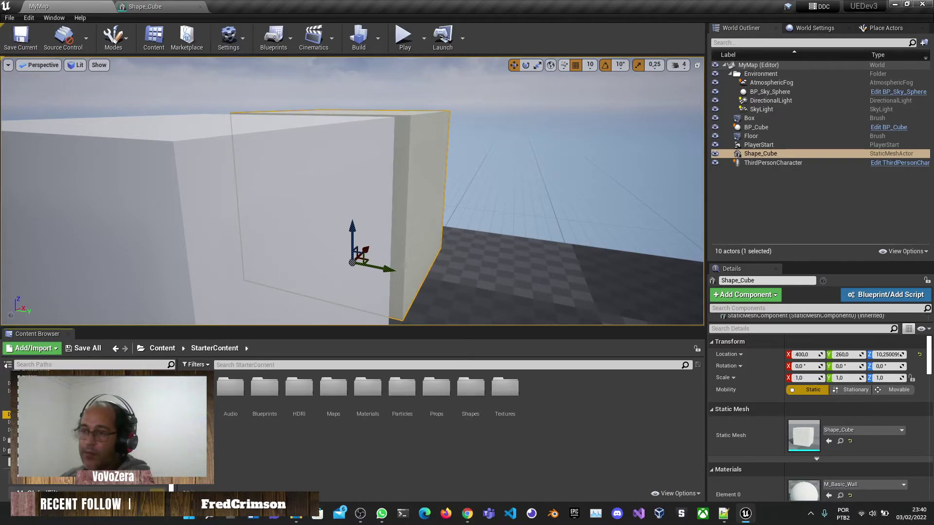
{"action": "double_click", "coordinate": [364, 391]}
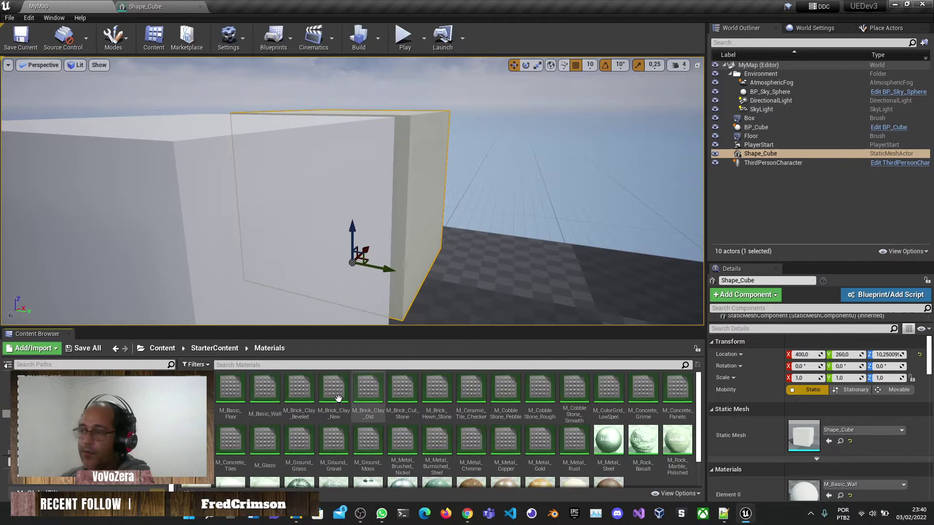
{"action": "double_click", "coordinate": [229, 398]}
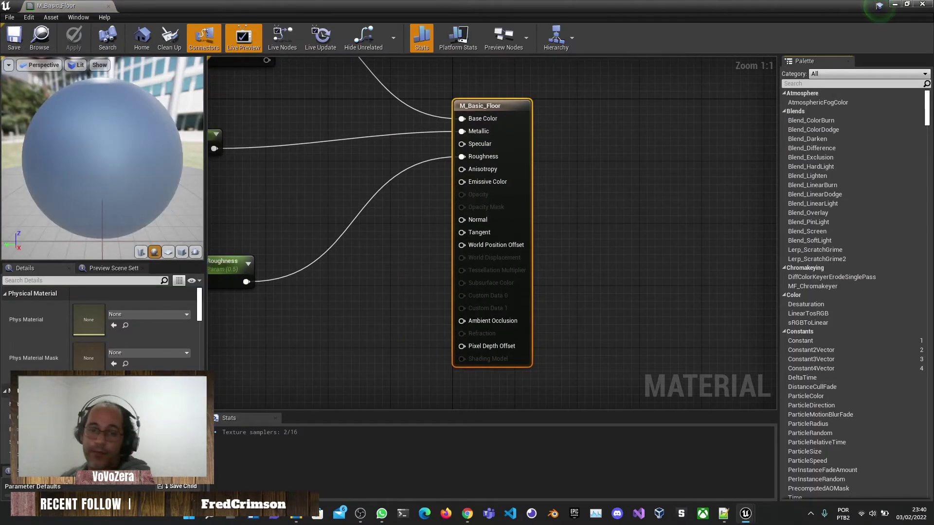
{"action": "left_click", "coordinate": [72, 3]}
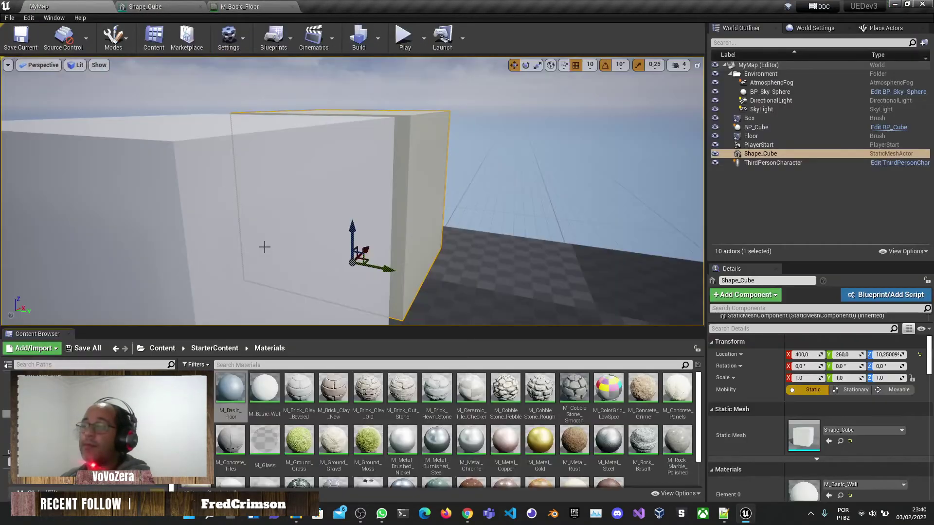
{"action": "left_click", "coordinate": [894, 127]}
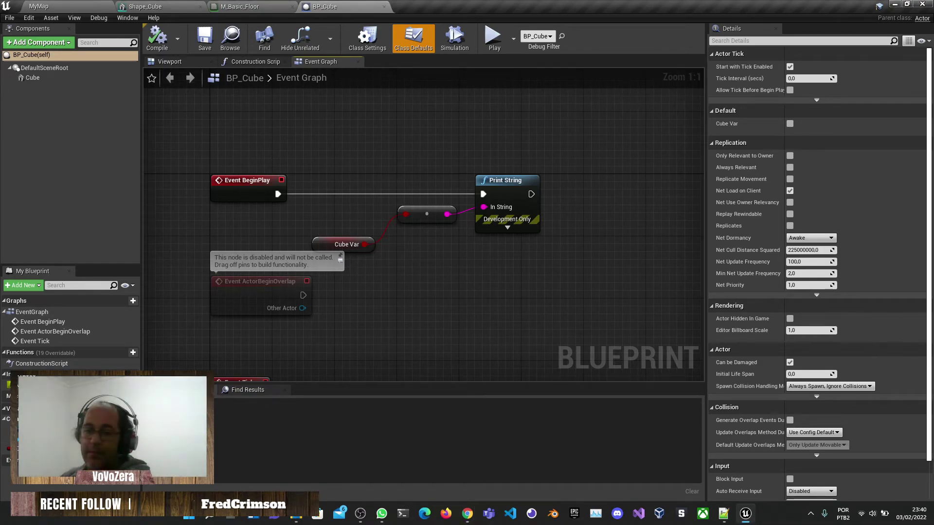
{"action": "key", "text": "alt+Tab"}
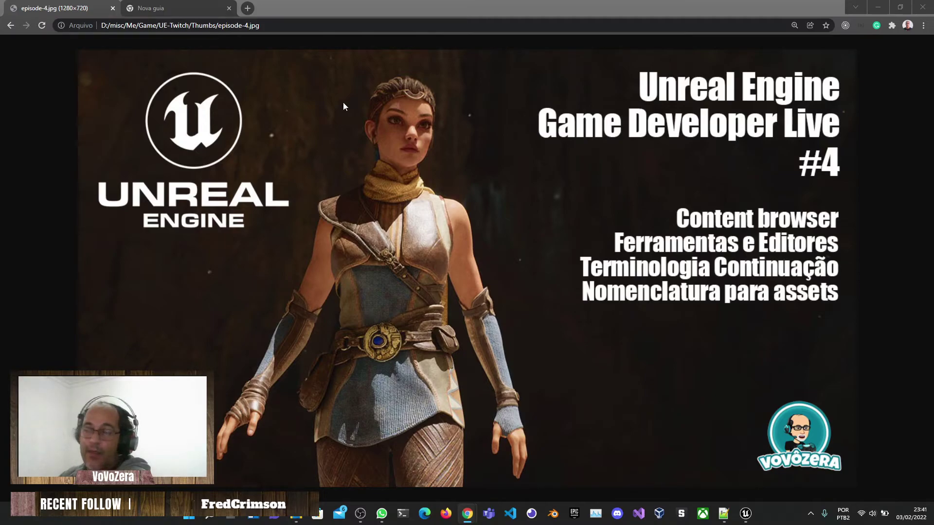
{"action": "left_click", "coordinate": [745, 513]}
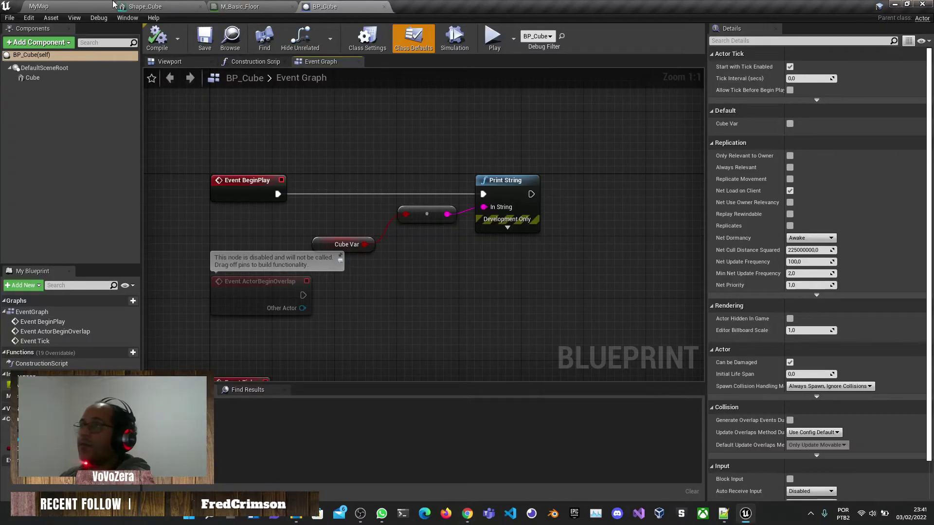
- From MyMap, browse the ThirdPerson and Mannequin folders in the Content Browser
{"action": "left_click", "coordinate": [38, 6]}
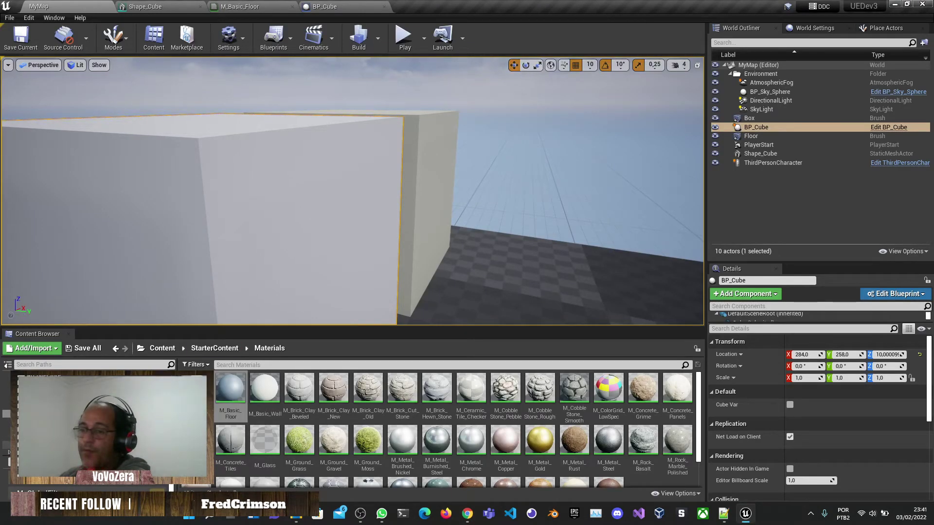
{"action": "left_click", "coordinate": [29, 452]}
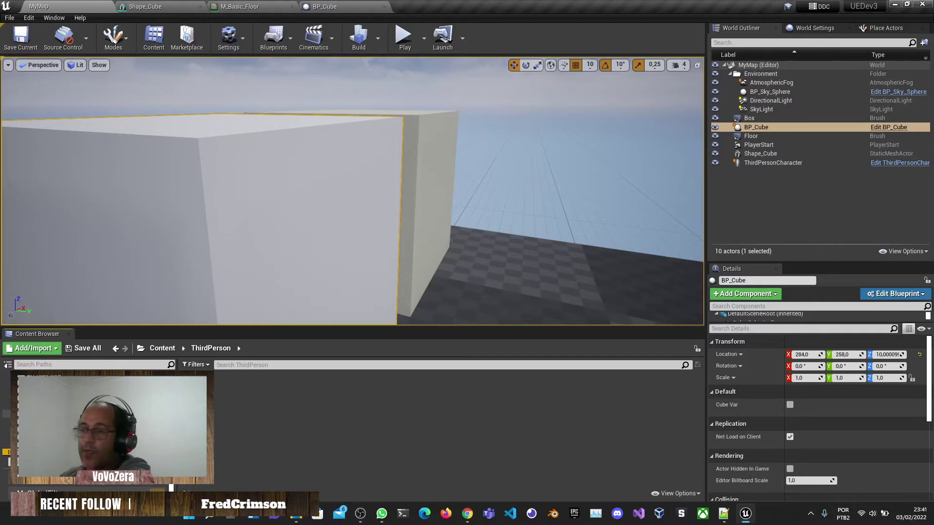
{"action": "left_click", "coordinate": [29, 445]}
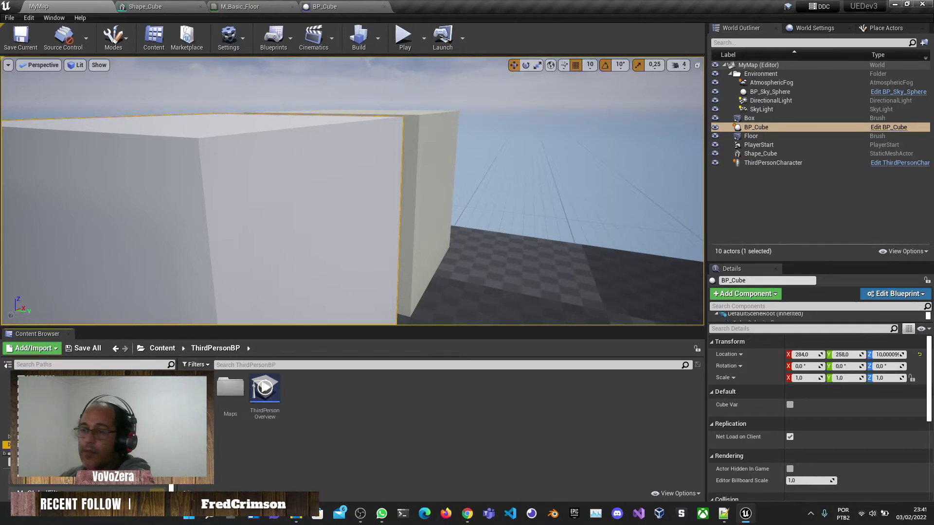
{"action": "left_click", "coordinate": [29, 437]}
{"action": "scroll", "coordinate": [29, 438], "scroll_direction": "down", "scroll_amount": 2}
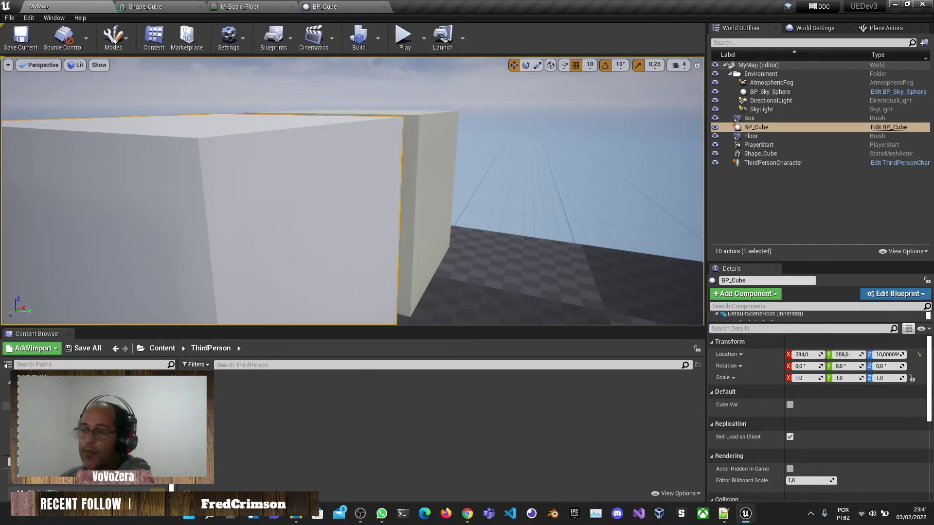
{"action": "scroll", "coordinate": [29, 438], "scroll_direction": "down", "scroll_amount": 1}
{"action": "left_click", "coordinate": [29, 428]}
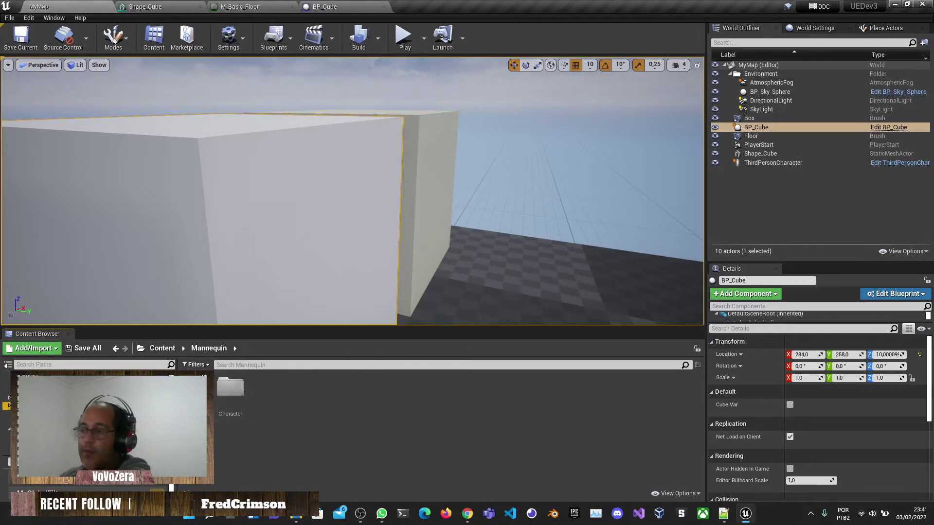
{"action": "double_click", "coordinate": [230, 387]}
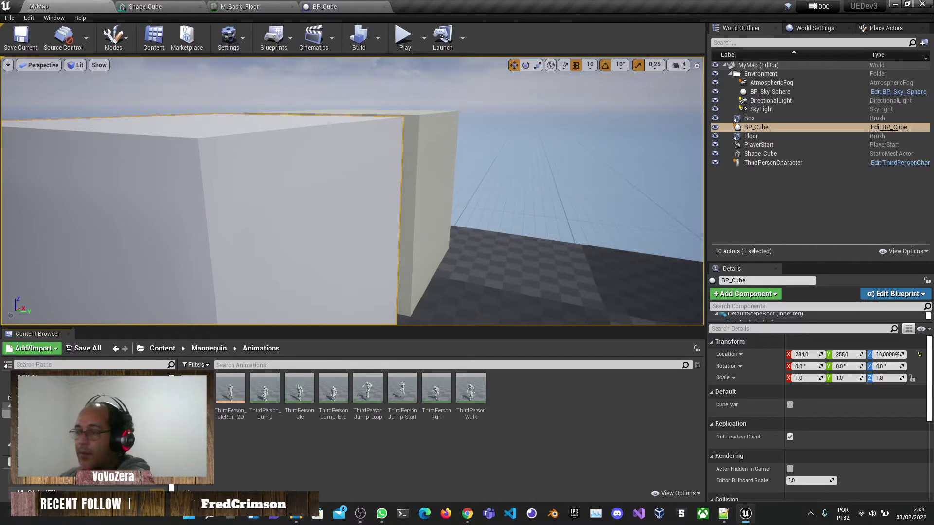
- Navigate to Mannequin > Character > Mesh and open SK_Mannequin_PhysicsAsset
{"action": "left_click", "coordinate": [29, 437]}
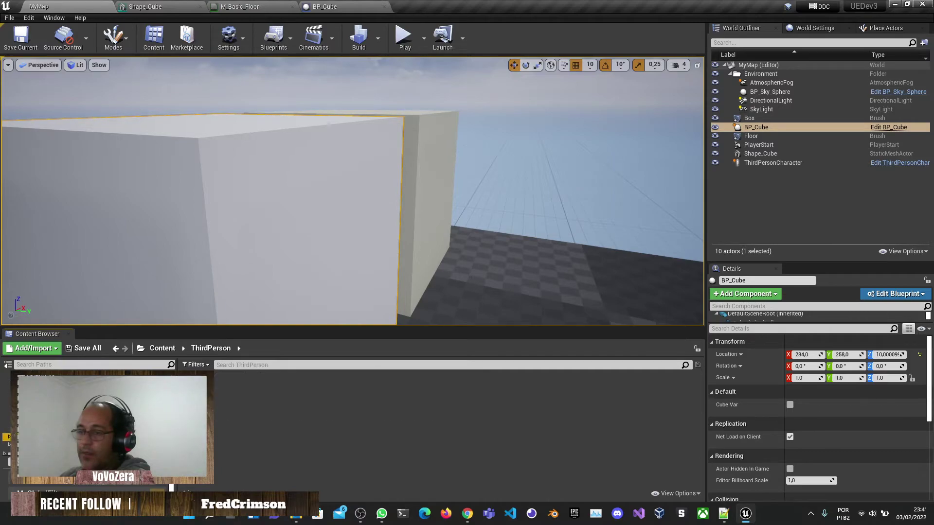
{"action": "left_click", "coordinate": [29, 444]}
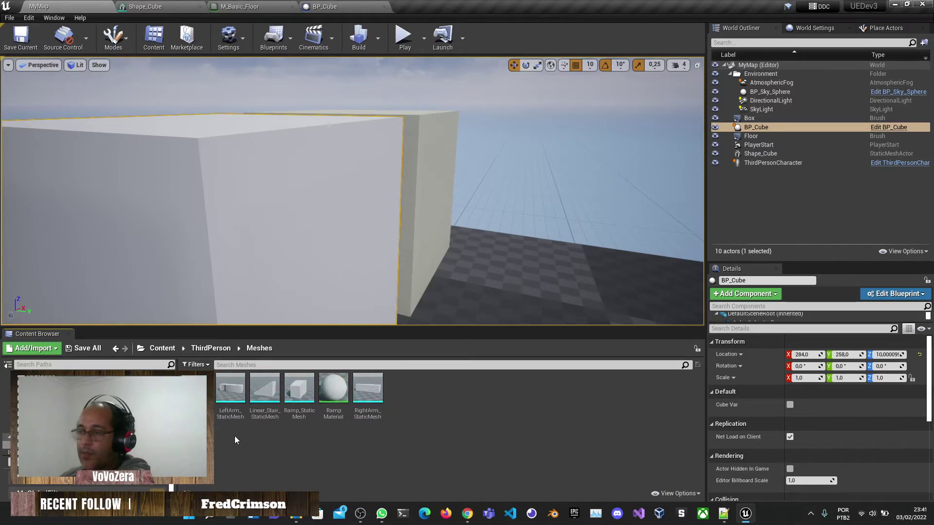
{"action": "left_click", "coordinate": [29, 429]}
{"action": "left_click", "coordinate": [29, 437]}
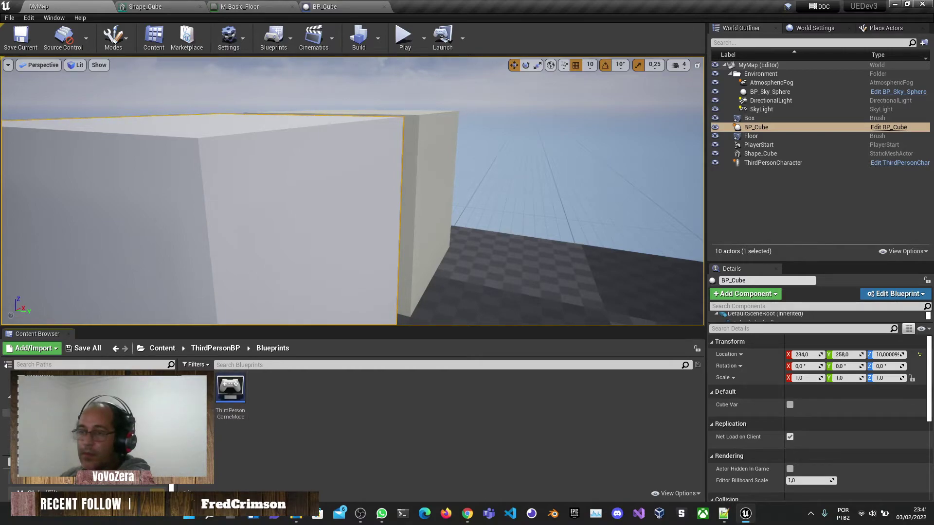
{"action": "left_click", "coordinate": [30, 413]}
{"action": "left_click", "coordinate": [29, 422]}
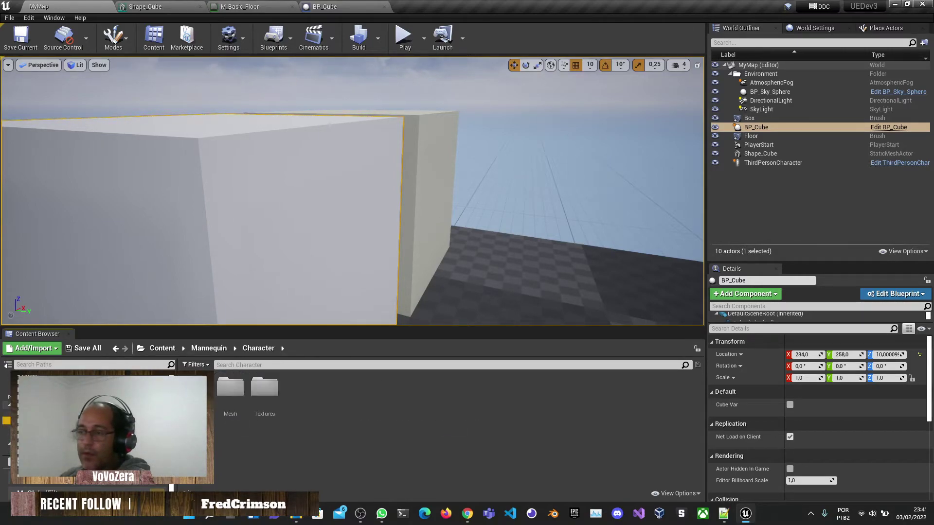
{"action": "double_click", "coordinate": [232, 389]}
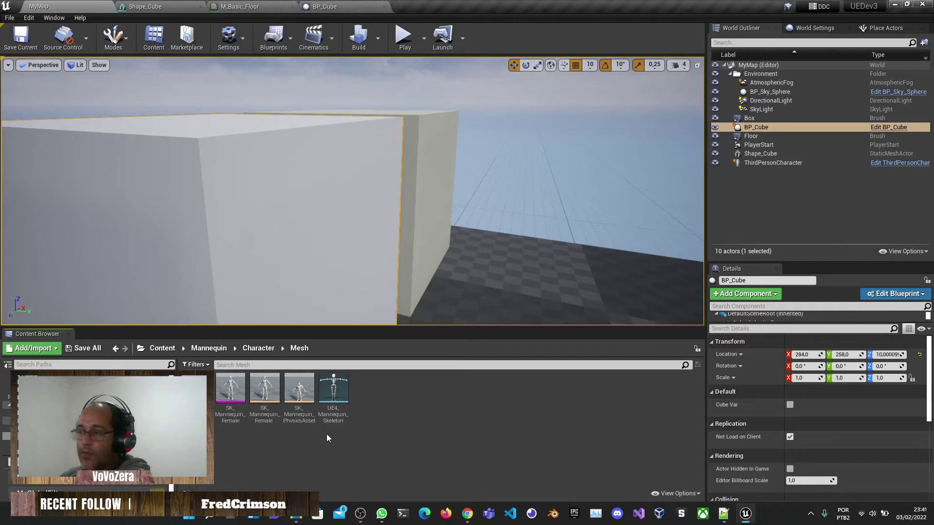
{"action": "double_click", "coordinate": [298, 394]}
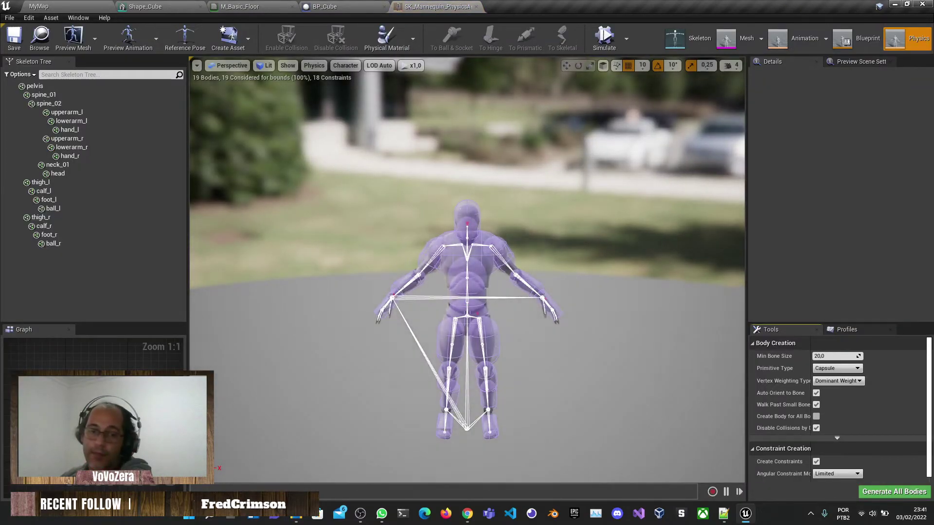
- Open the NewNiagaraSystem, NewParticleSystem and HUD widget assets from the Blueprints folder
{"action": "left_click", "coordinate": [51, 6]}
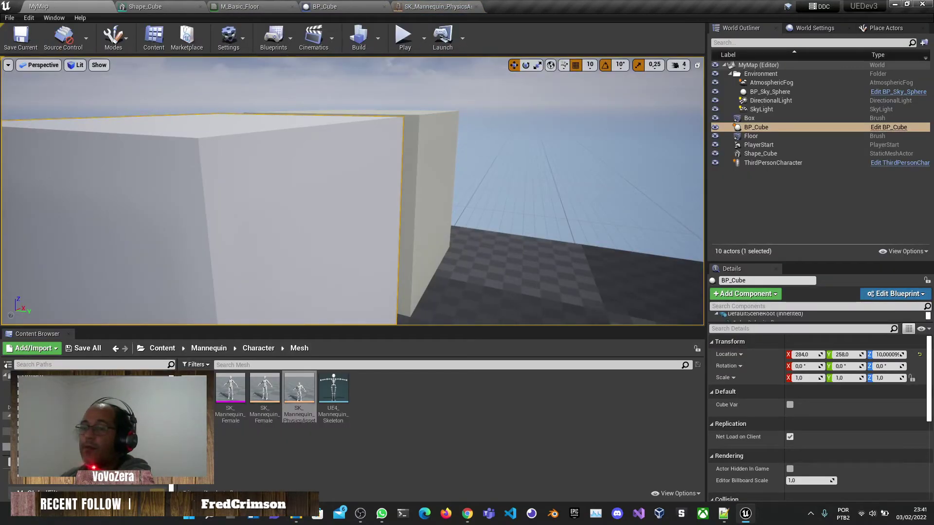
{"action": "left_click", "coordinate": [29, 377]}
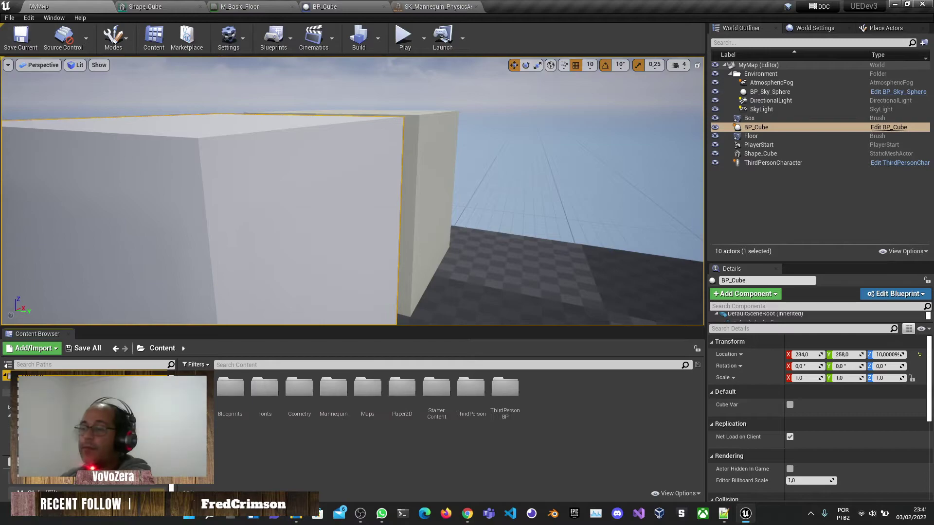
{"action": "double_click", "coordinate": [230, 392]}
{"action": "double_click", "coordinate": [608, 392]}
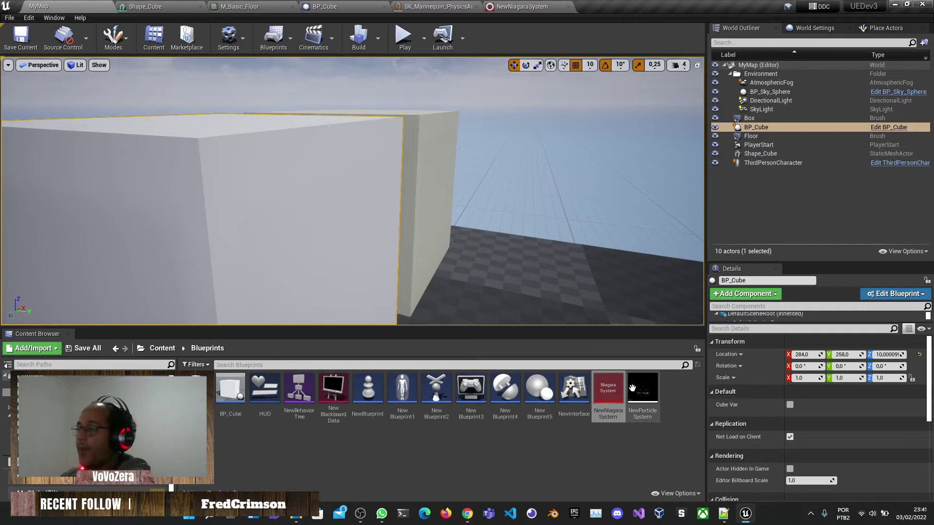
{"action": "double_click", "coordinate": [633, 388]}
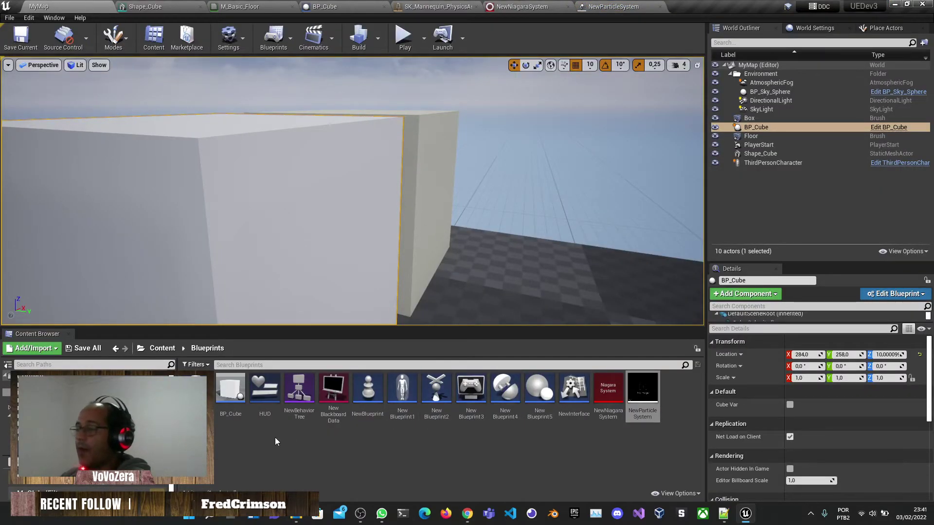
{"action": "double_click", "coordinate": [265, 392]}
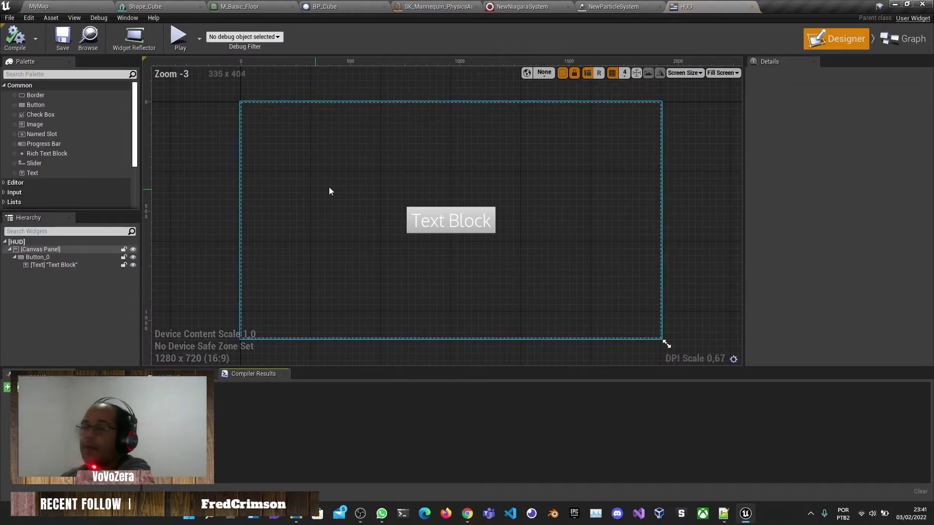
{"action": "left_click", "coordinate": [42, 7]}
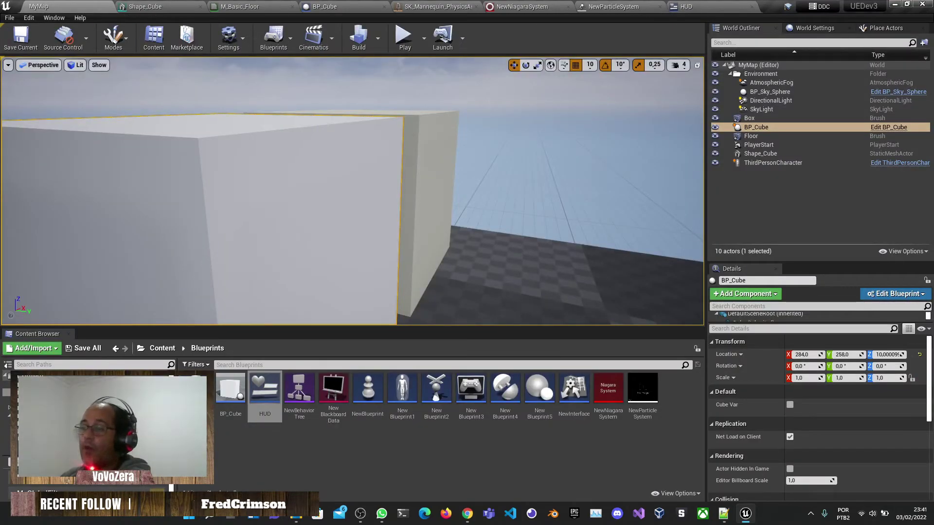
- Open the FONT_Oxigen composite font from the Fonts folder
{"action": "left_click", "coordinate": [29, 400]}
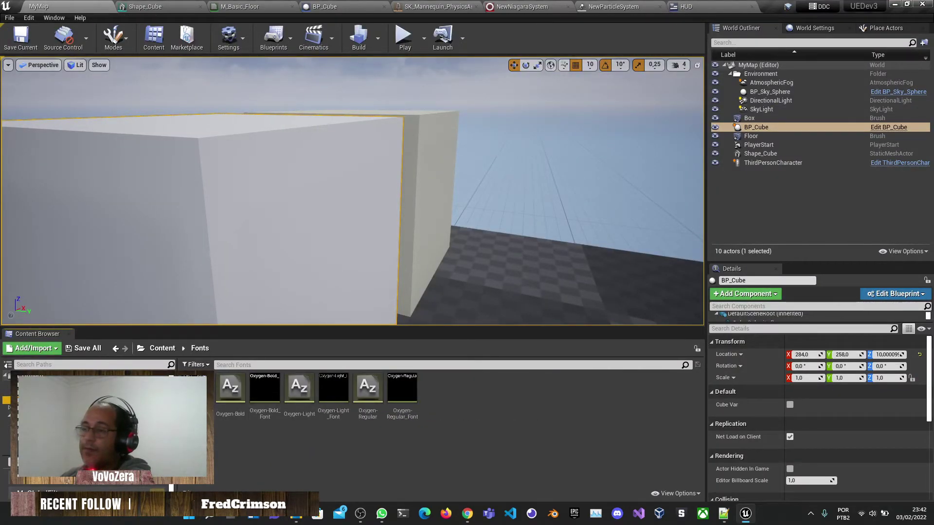
{"action": "double_click", "coordinate": [197, 391]}
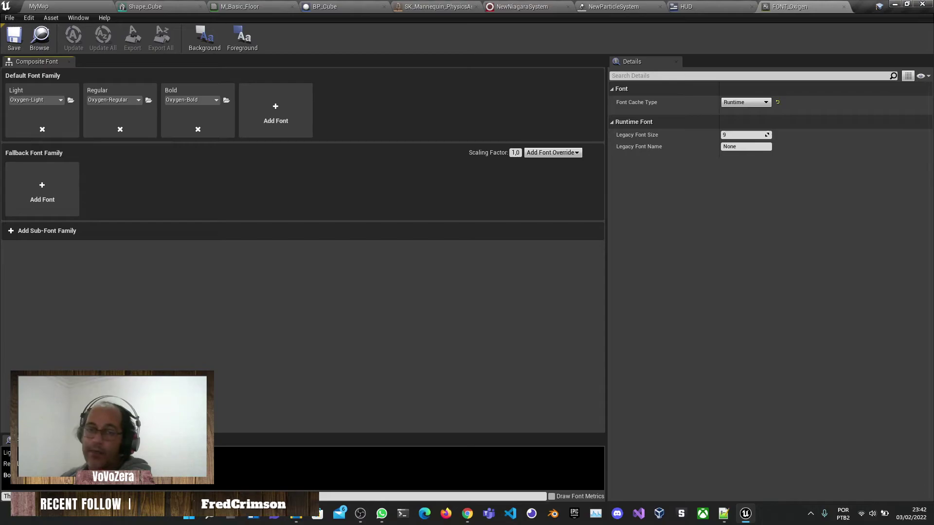
{"action": "left_click", "coordinate": [22, 6]}
- From the physics asset, open the ThirdPerson_IdleRun_2D blend space, animation Blueprint and UE4_Mannequin skeleton
{"action": "left_click", "coordinate": [438, 5]}
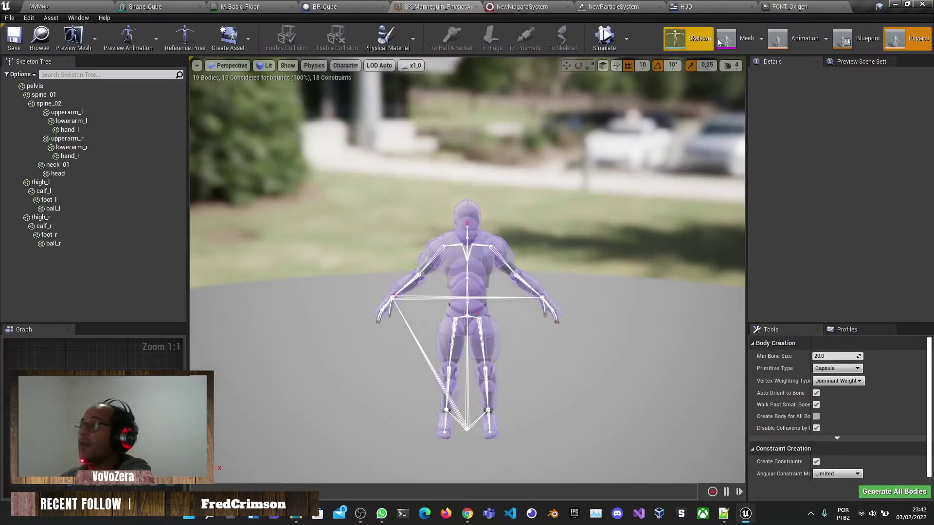
{"action": "left_click", "coordinate": [810, 39]}
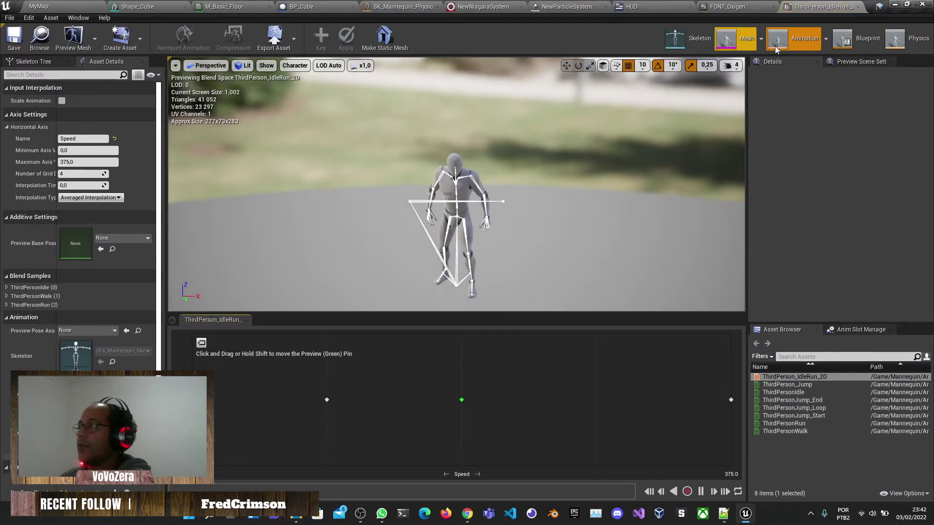
{"action": "left_click", "coordinate": [853, 46]}
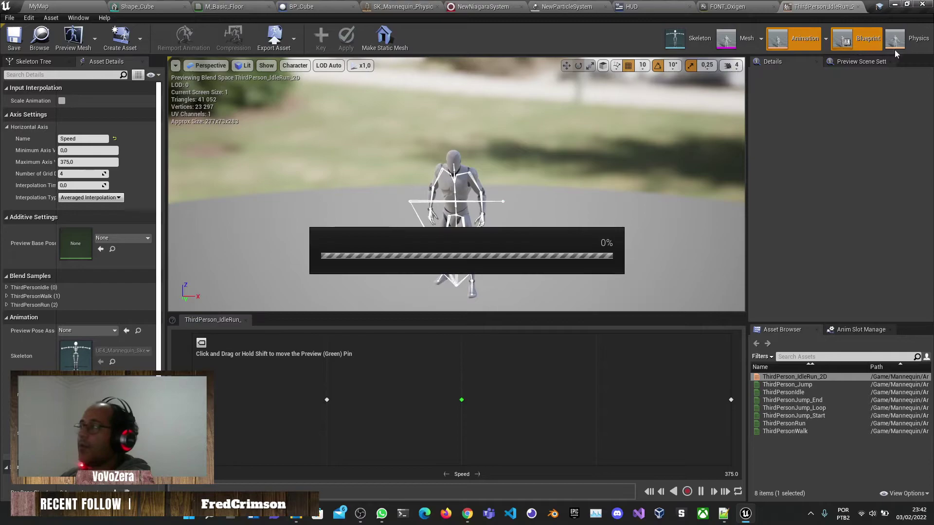
{"action": "left_click", "coordinate": [906, 42]}
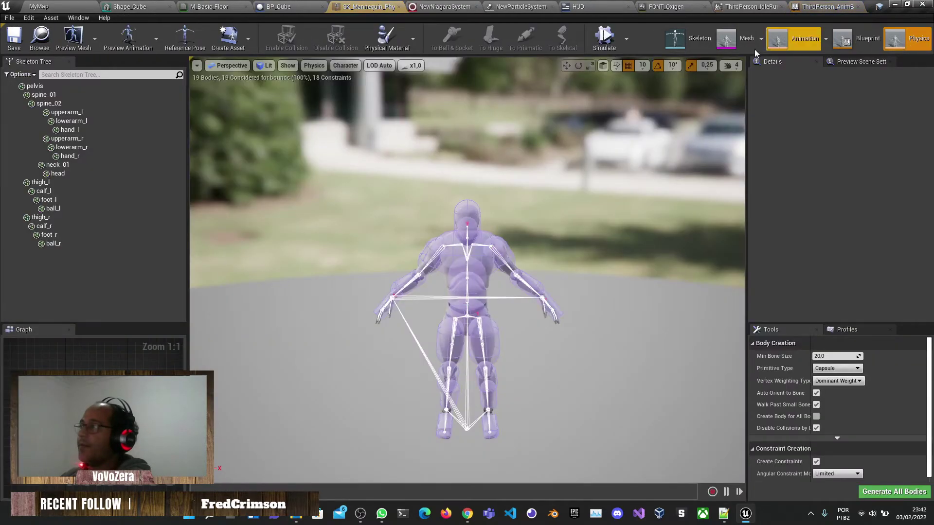
{"action": "left_click", "coordinate": [702, 45]}
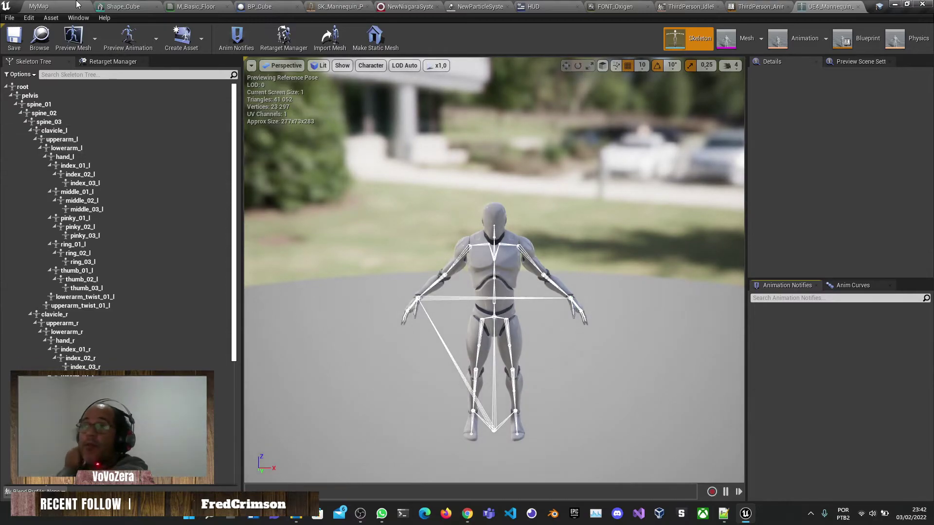
{"action": "left_click", "coordinate": [39, 6]}
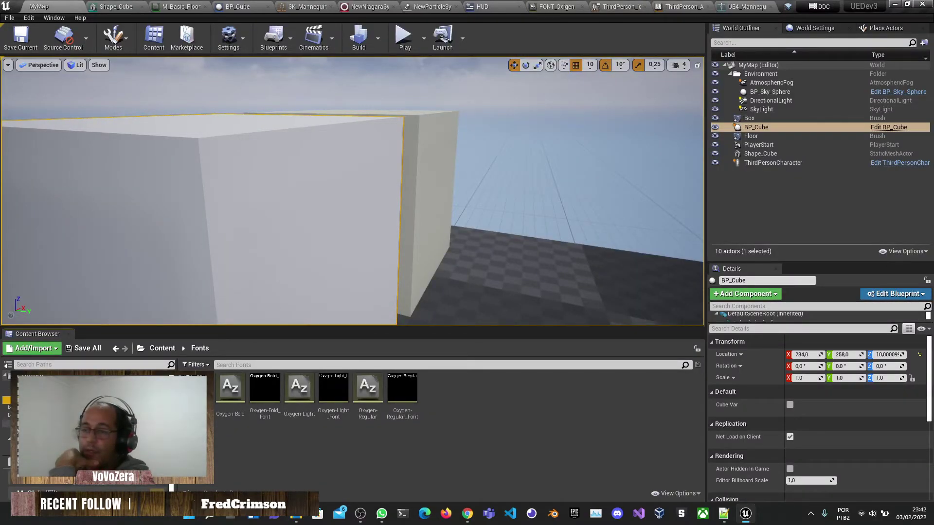
- Return the Content Browser to the Content root and close every tab except MyMap
{"action": "scroll", "coordinate": [2, 419], "scroll_direction": "down", "scroll_amount": 2}
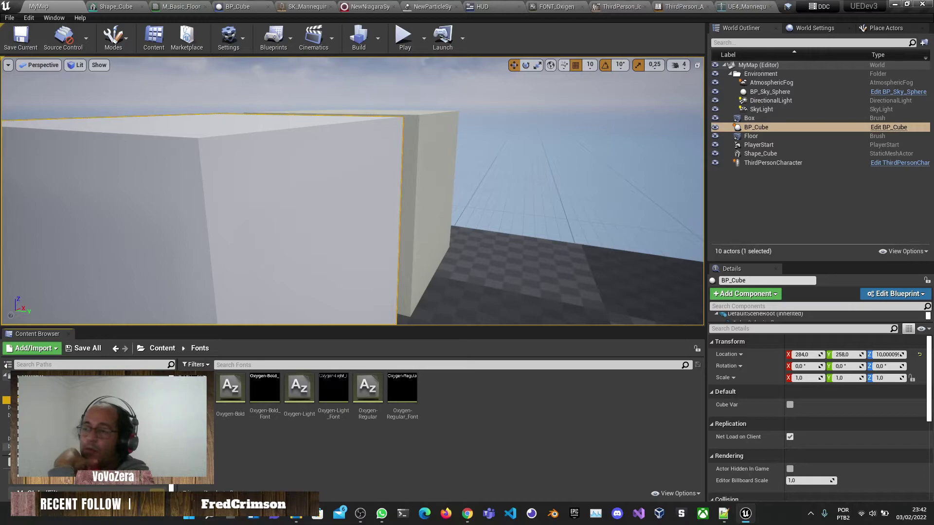
{"action": "scroll", "coordinate": [2, 420], "scroll_direction": "up", "scroll_amount": 2}
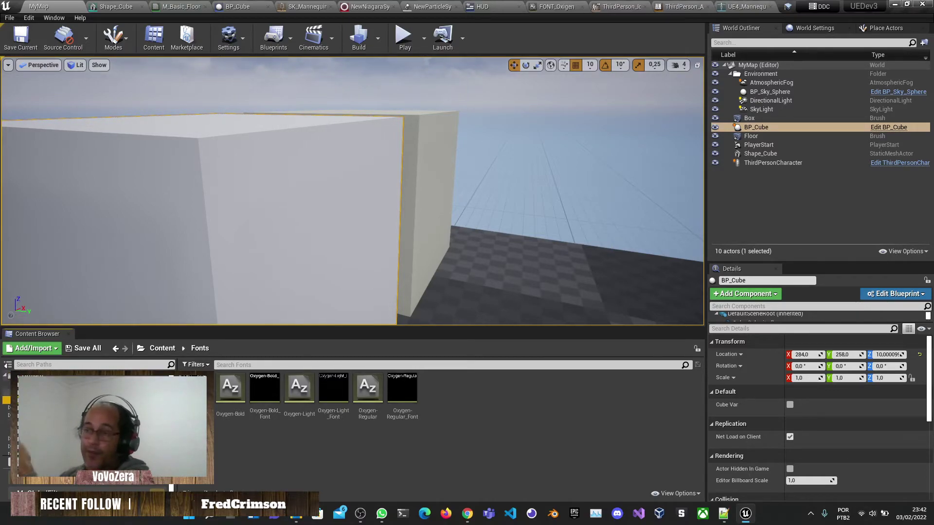
{"action": "left_click", "coordinate": [6, 385]}
{"action": "left_click", "coordinate": [6, 376]}
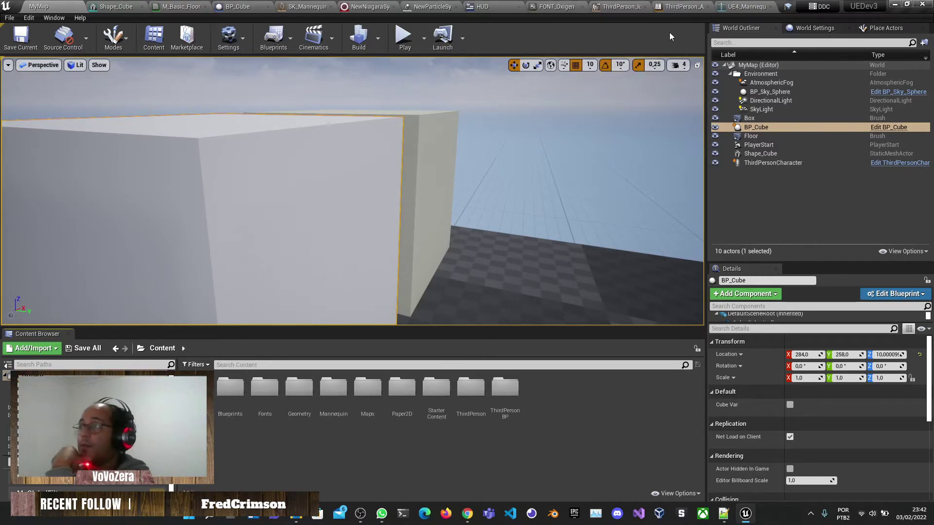
{"action": "right_click", "coordinate": [36, 8]}
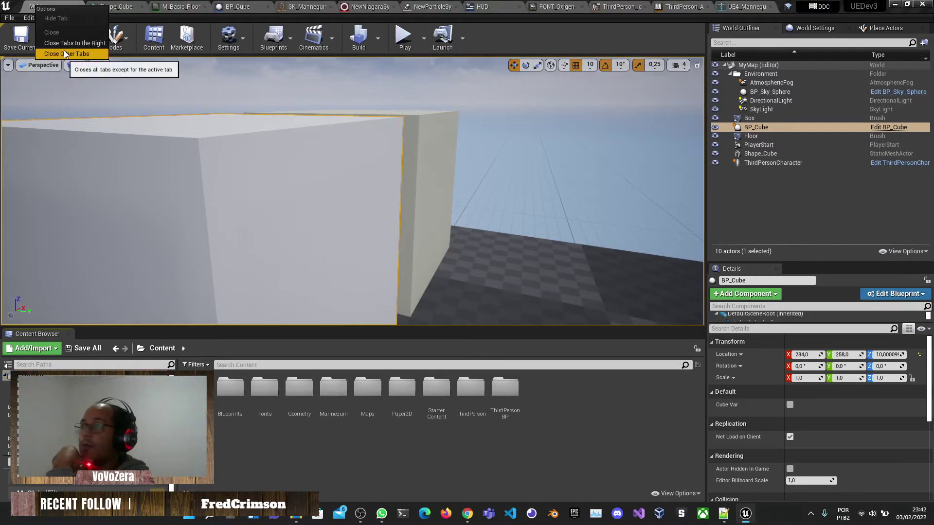
{"action": "left_click", "coordinate": [451, 379]}
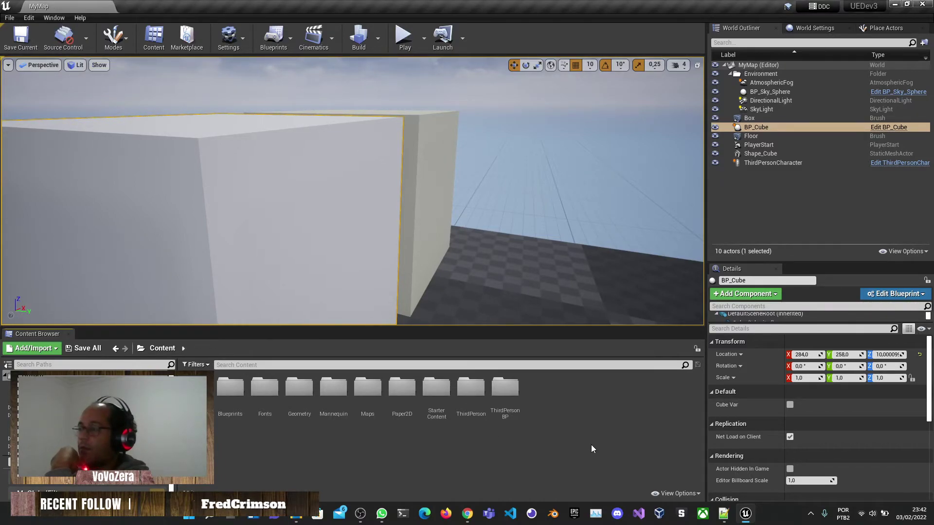
- Switch to the browser window, back to Unreal, then to the browser again
{"action": "key", "text": "alt+Tab"}
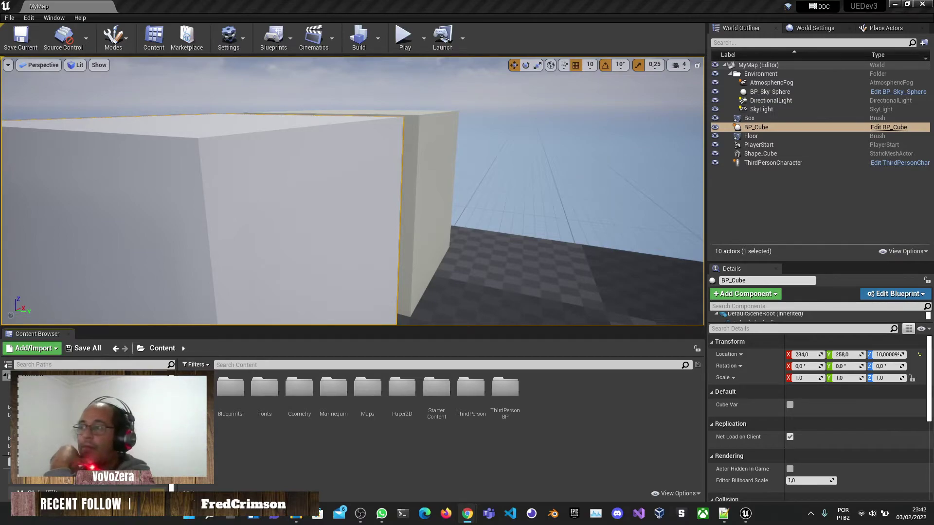
{"action": "left_click", "coordinate": [568, 487]}
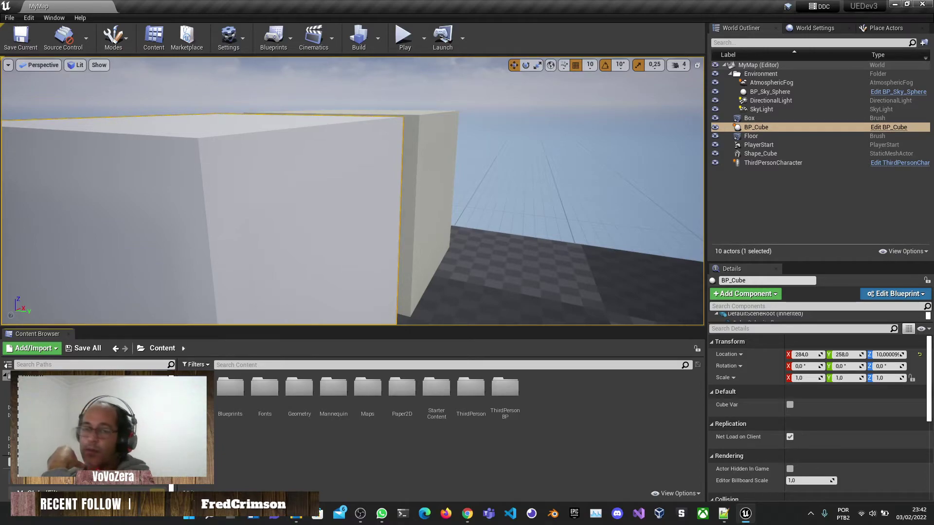
{"action": "key", "text": "alt+Tab"}
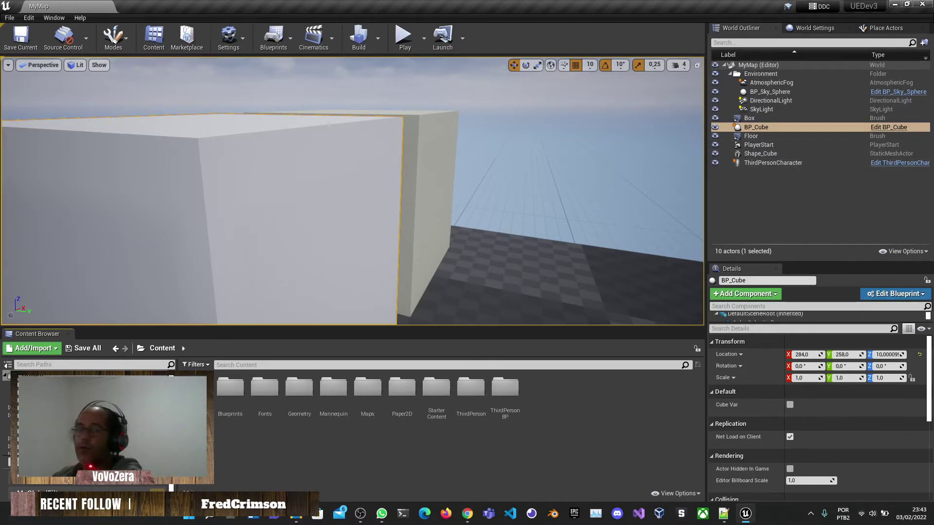
- Deselect BP_Cube by clicking empty space in the World Outliner
{"action": "left_click", "coordinate": [789, 184]}
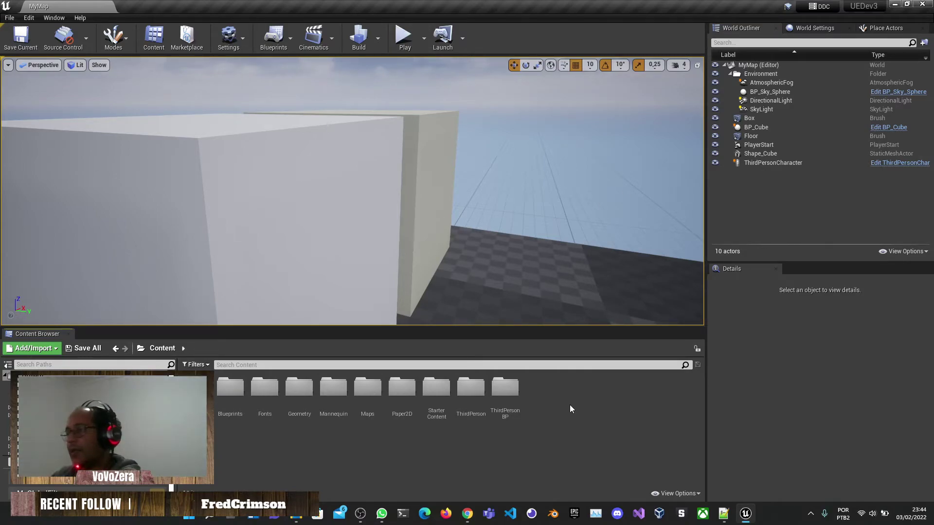
- Fly the viewport camera back to show the third-person character beside the dark cube, then switch to Chrome
{"action": "left_click_drag", "start_coordinate": [492, 181], "coordinate": [505, 193]}
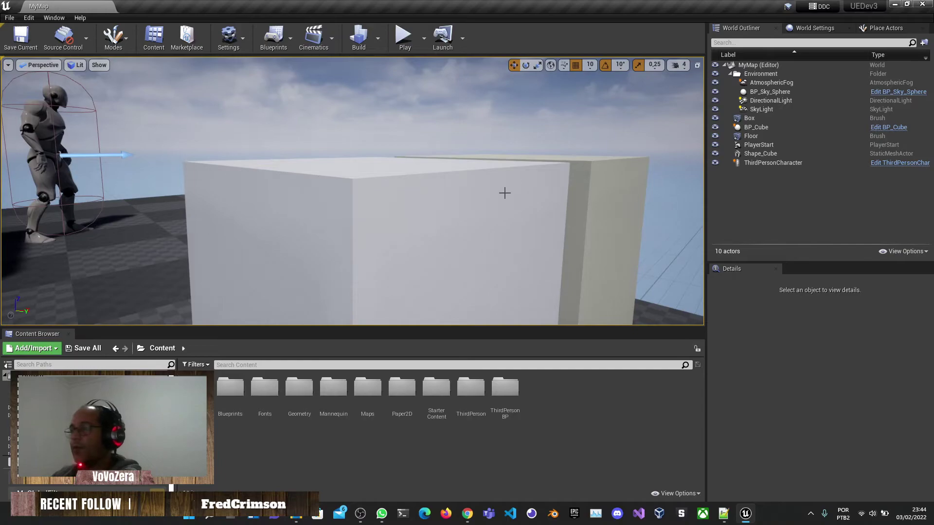
{"action": "key", "text": "alt+Tab"}
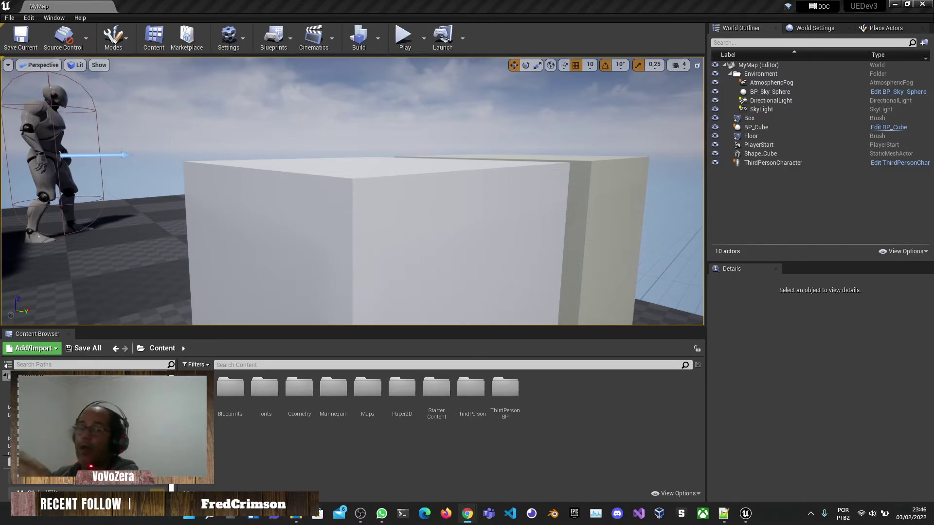
{"action": "left_click", "coordinate": [578, 420]}
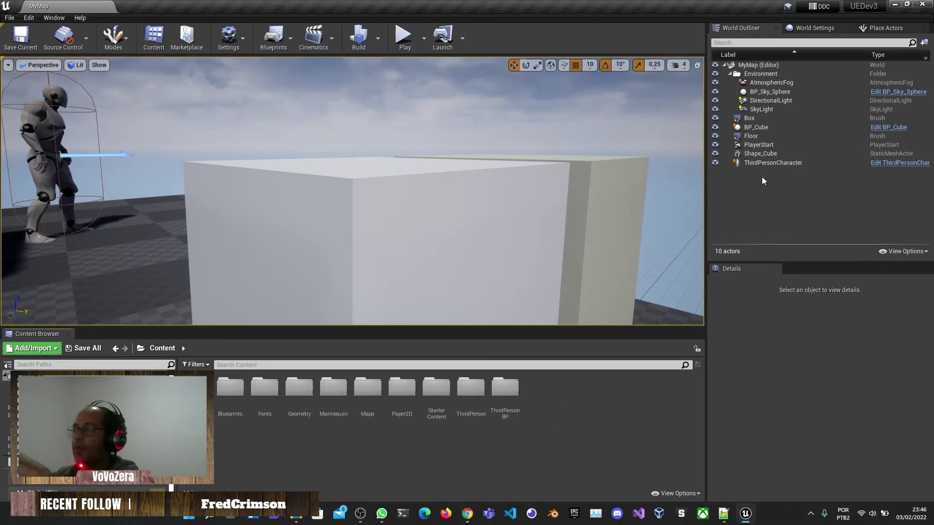
{"action": "right_click_drag", "start_coordinate": [487, 242], "coordinate": [488, 242]}
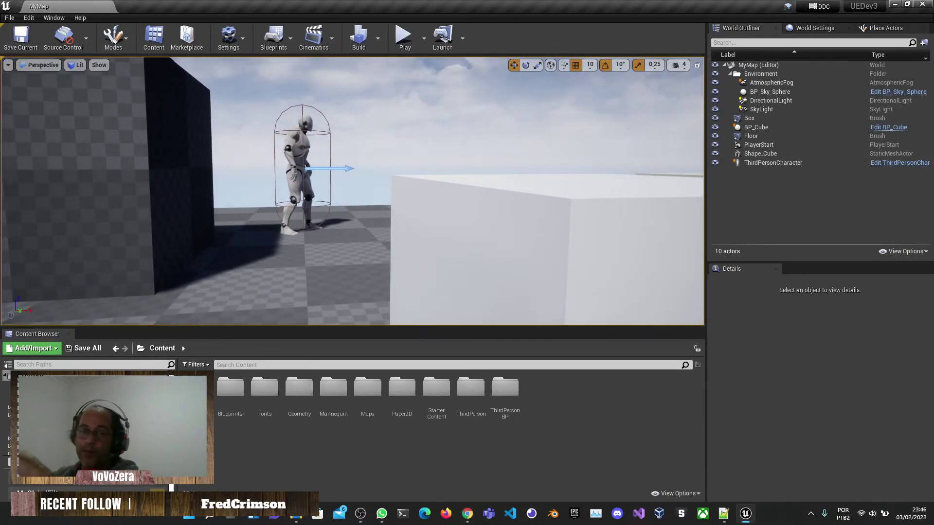
{"action": "key", "text": "alt+Tab"}
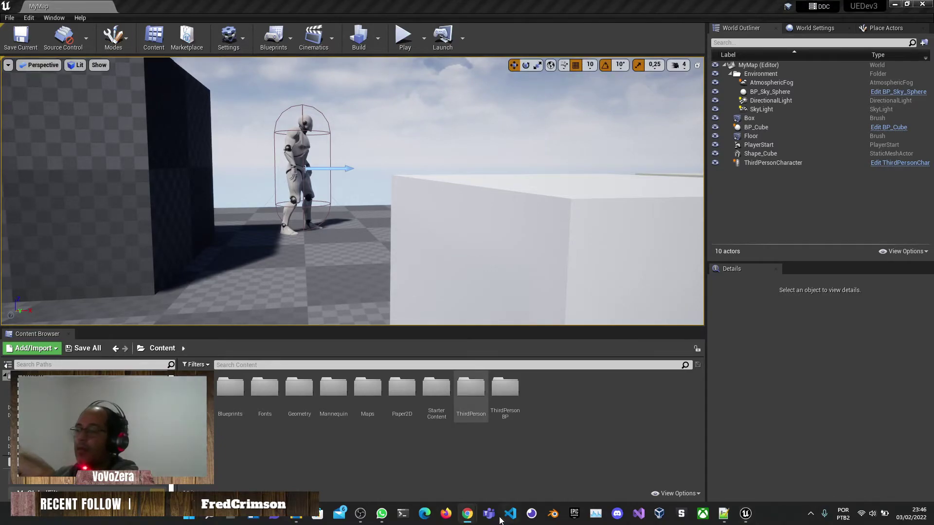
- View the episode-4.jpg image in Chrome, then return to Unreal and open the MyGlobalFilter collection
{"action": "mouse_move", "coordinate": [466, 513]}
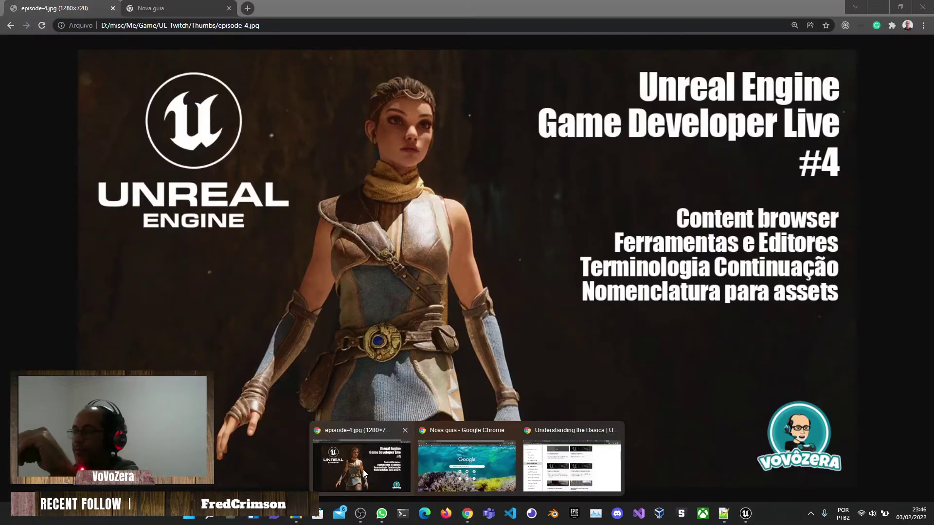
{"action": "left_click", "coordinate": [363, 469]}
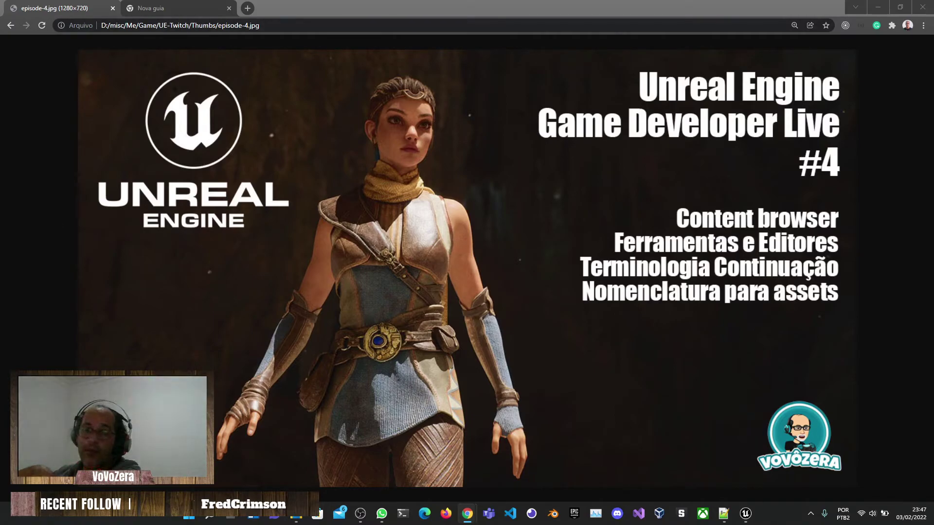
{"action": "left_click", "coordinate": [746, 514]}
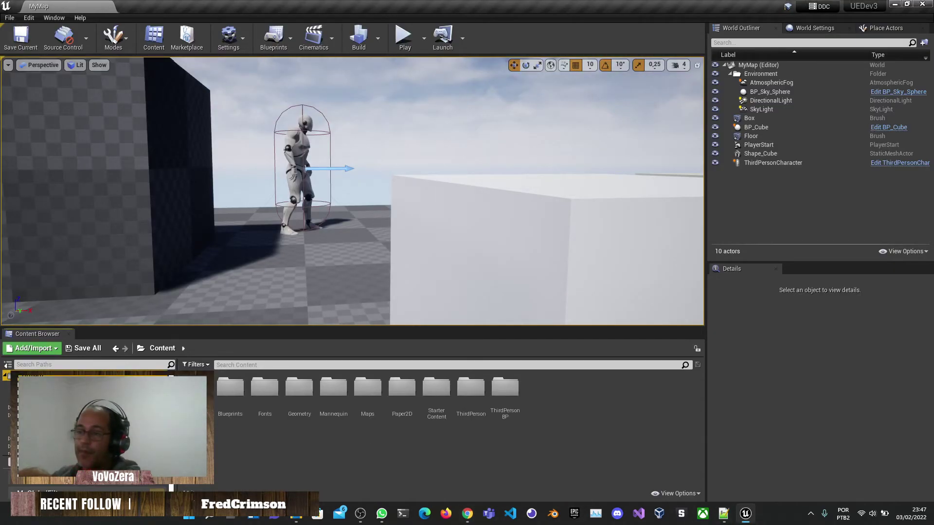
{"action": "left_click", "coordinate": [36, 492]}
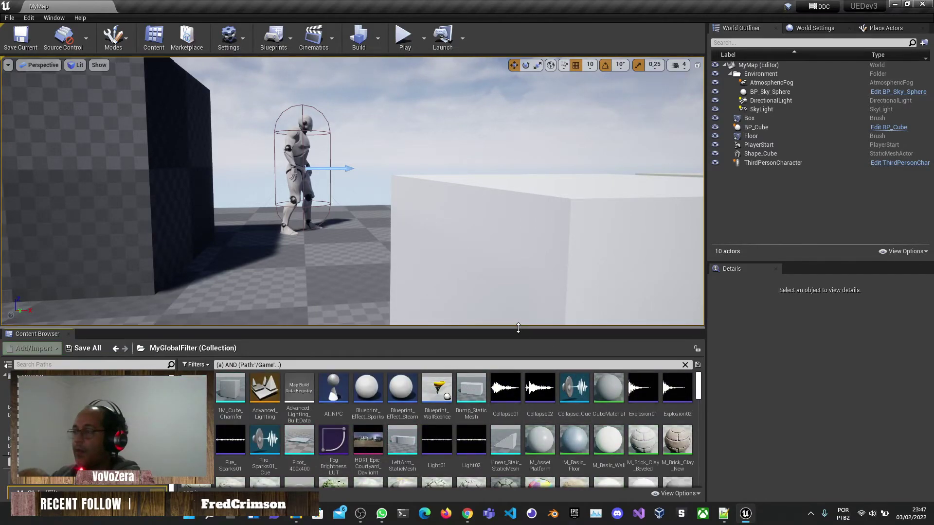
- Enlarge the Content Browser, select M_Brick_Clay_Beveled, then return to the Content root folders
{"action": "left_click_drag", "start_coordinate": [518, 328], "coordinate": [524, 76]}
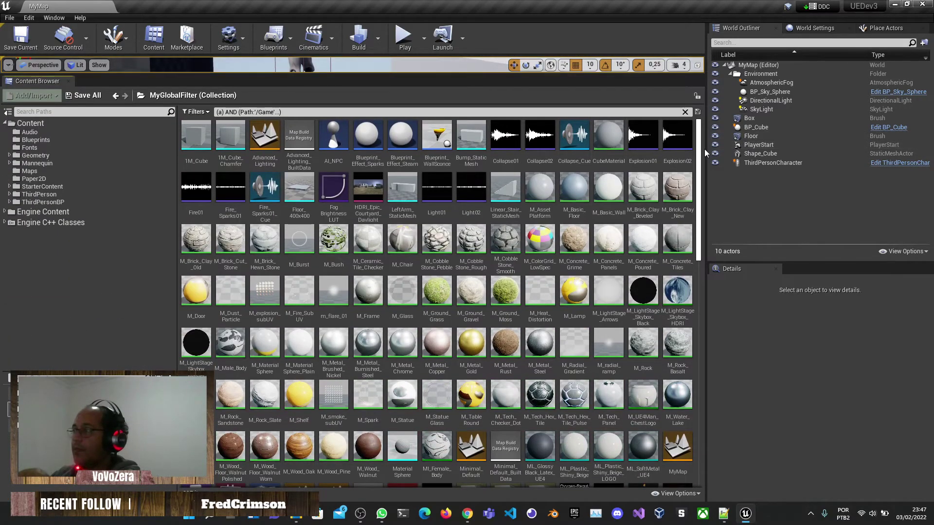
{"action": "left_click_drag", "start_coordinate": [705, 149], "coordinate": [914, 150]}
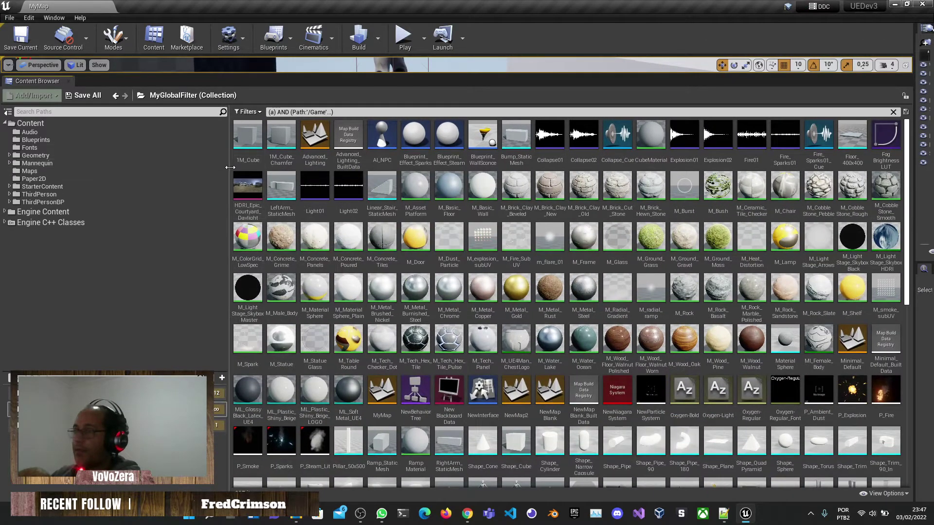
{"action": "left_click_drag", "start_coordinate": [229, 167], "coordinate": [105, 168]}
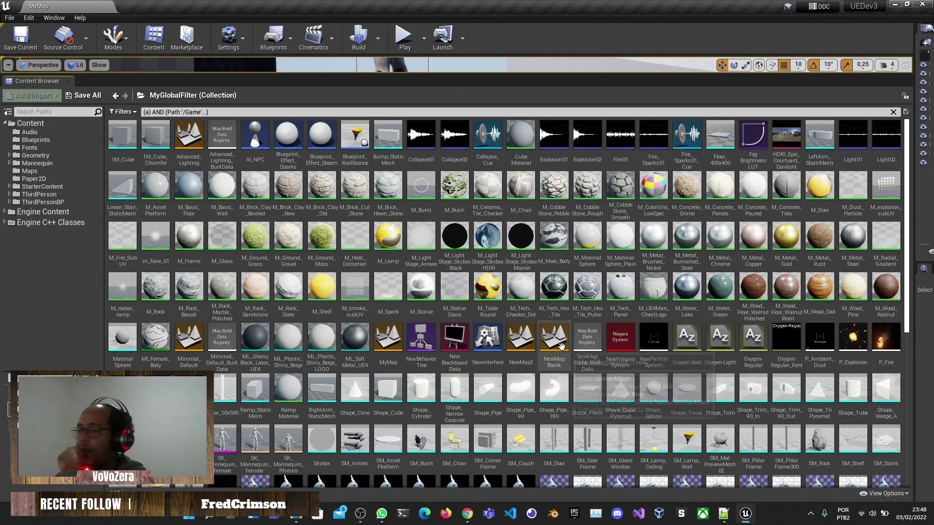
{"action": "left_click", "coordinate": [265, 185]}
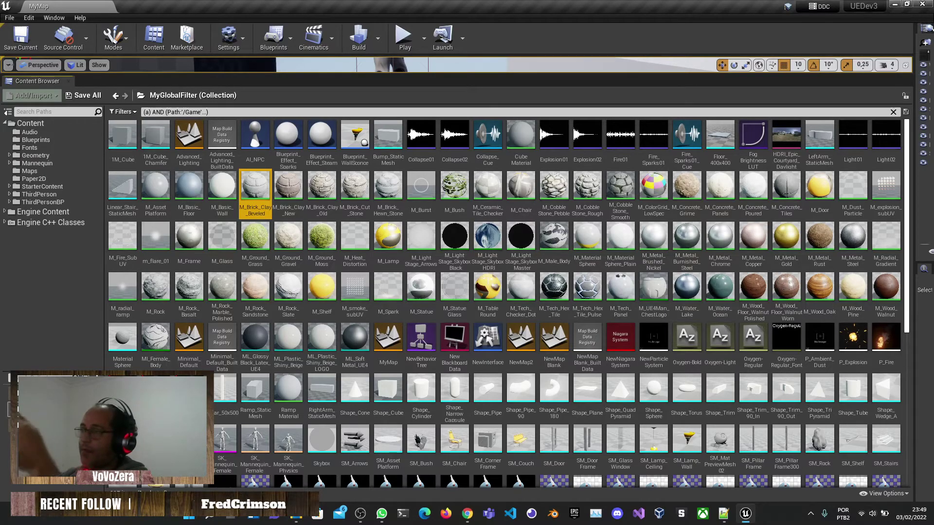
{"action": "mouse_move", "coordinate": [261, 191]}
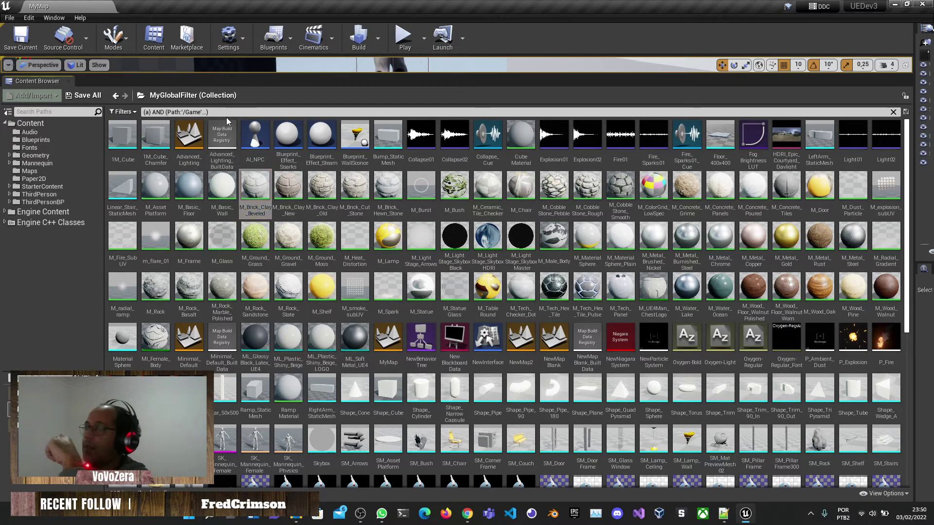
{"action": "left_click", "coordinate": [41, 123]}
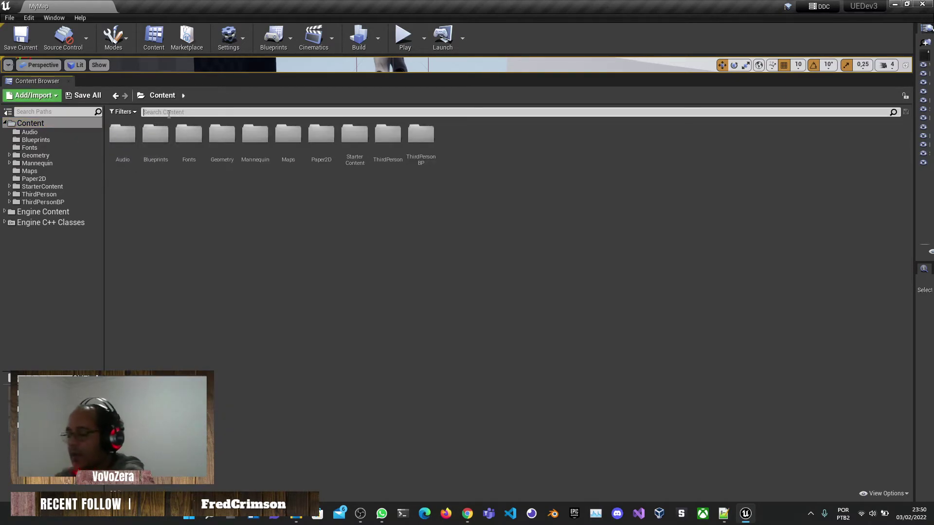
- Search the Content Browser for asset names containing 'M_'
{"action": "left_click", "coordinate": [169, 113]}
{"action": "type", "text": "MT_"}
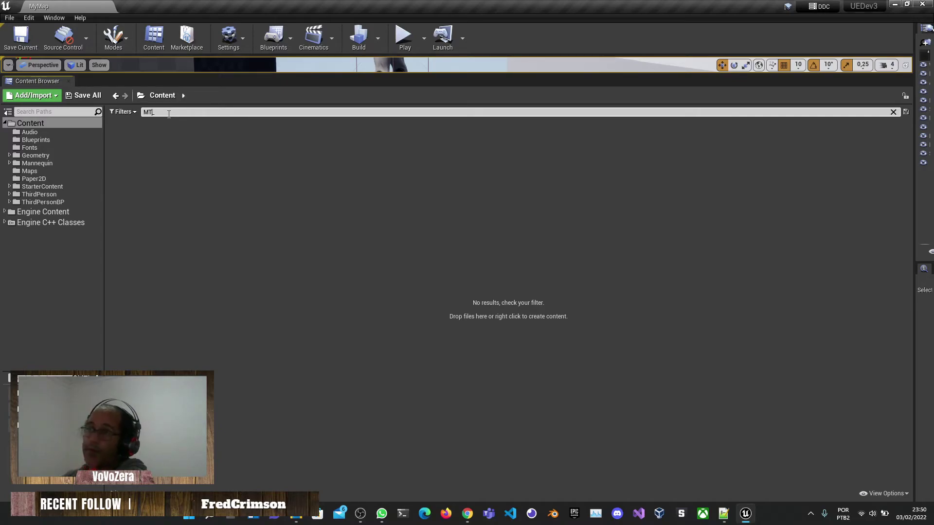
{"action": "key", "text": "Left"}
{"action": "key", "text": "BackSpace"}
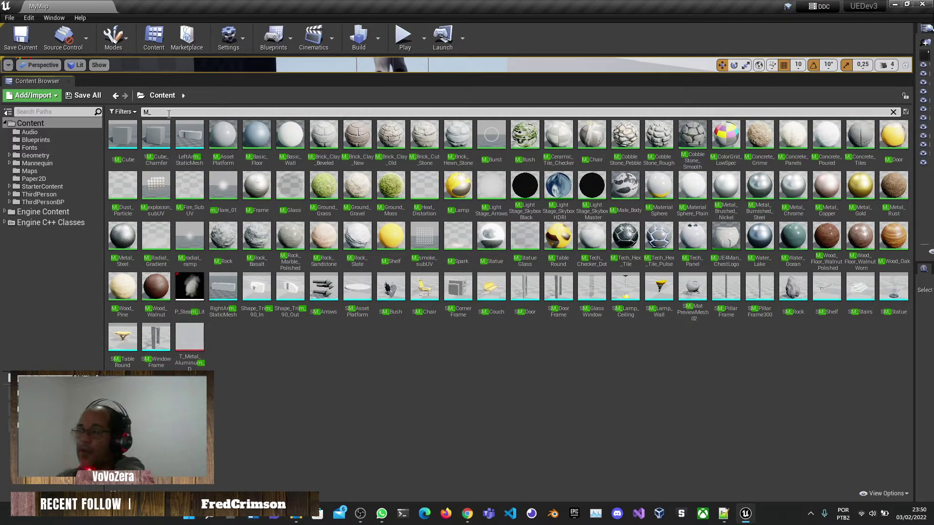
- Apply the Material type filter, then remove it again
{"action": "left_click", "coordinate": [125, 112]}
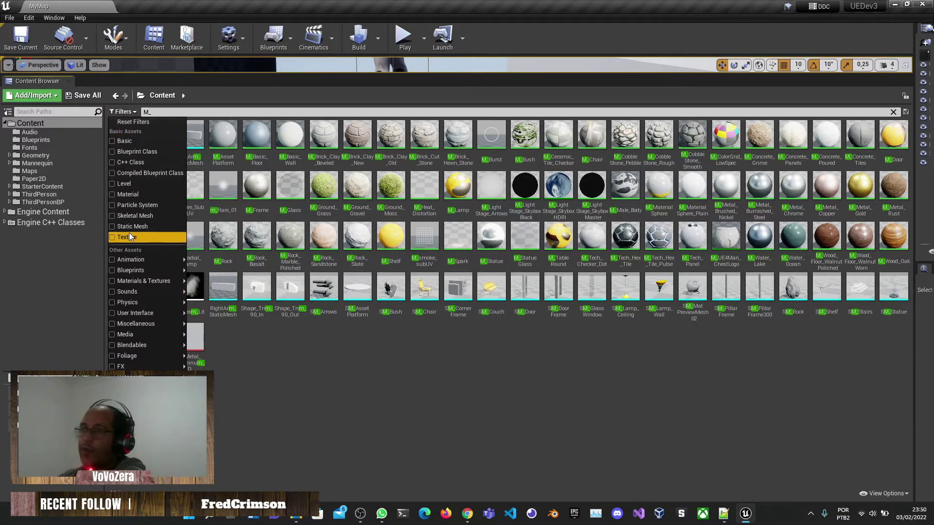
{"action": "left_click", "coordinate": [113, 195]}
{"action": "left_click", "coordinate": [389, 306]}
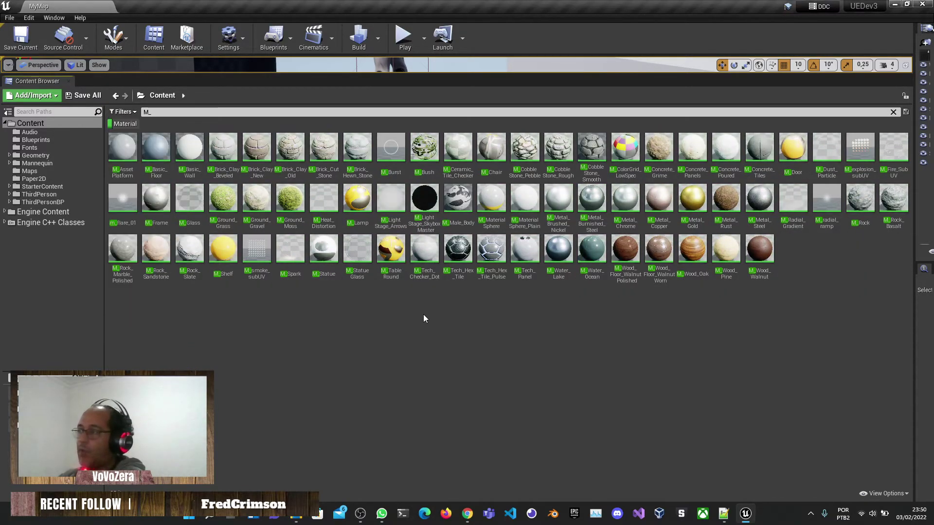
{"action": "left_click", "coordinate": [130, 112]}
{"action": "left_click", "coordinate": [114, 197]}
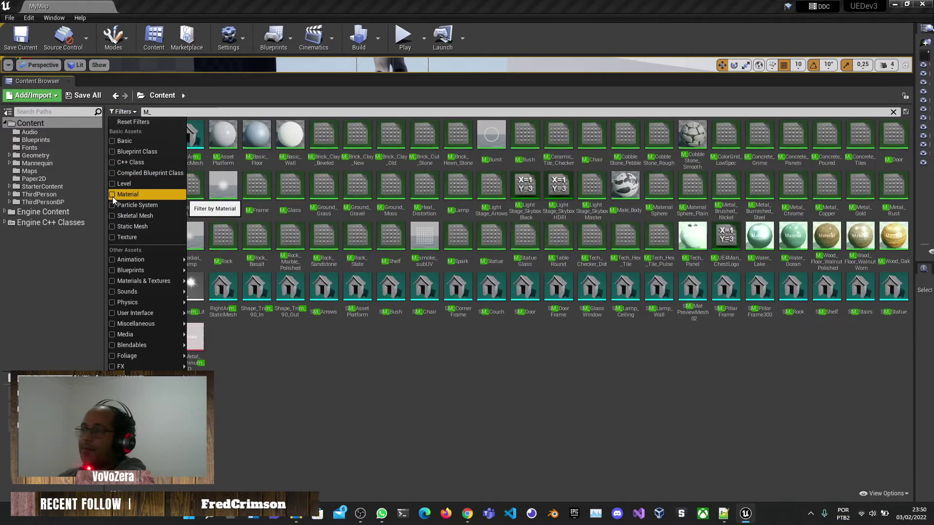
{"action": "left_click", "coordinate": [328, 358]}
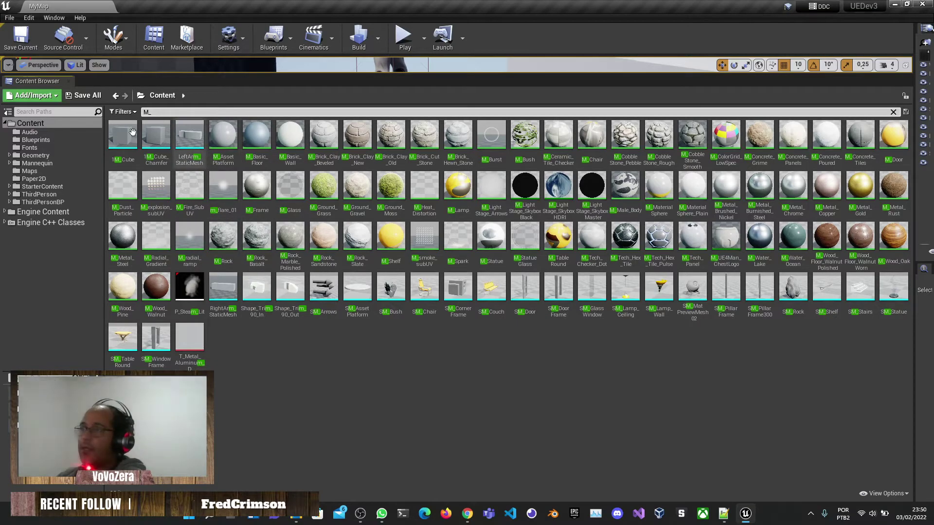
- Leave the type filters unchecked and select the top-level Content folder
{"action": "left_click", "coordinate": [122, 112]}
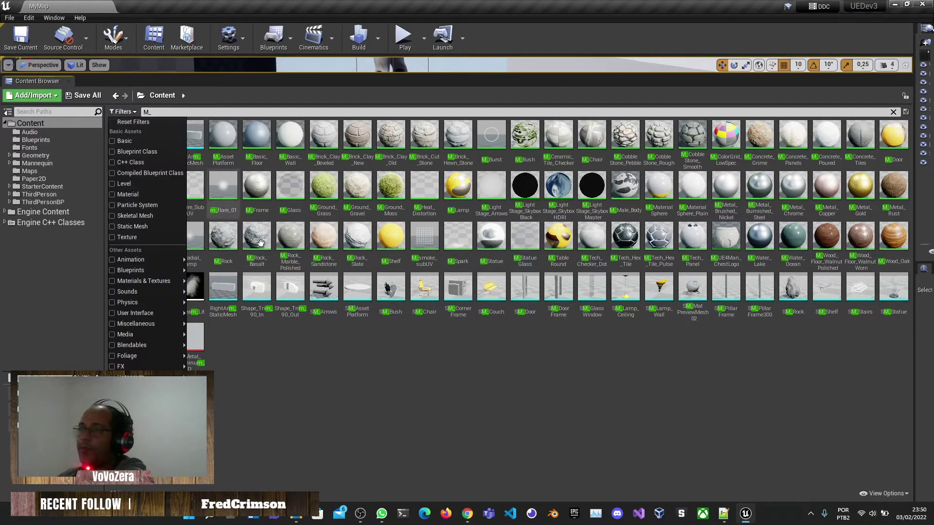
{"action": "left_click", "coordinate": [232, 204]}
{"action": "left_click", "coordinate": [163, 113]}
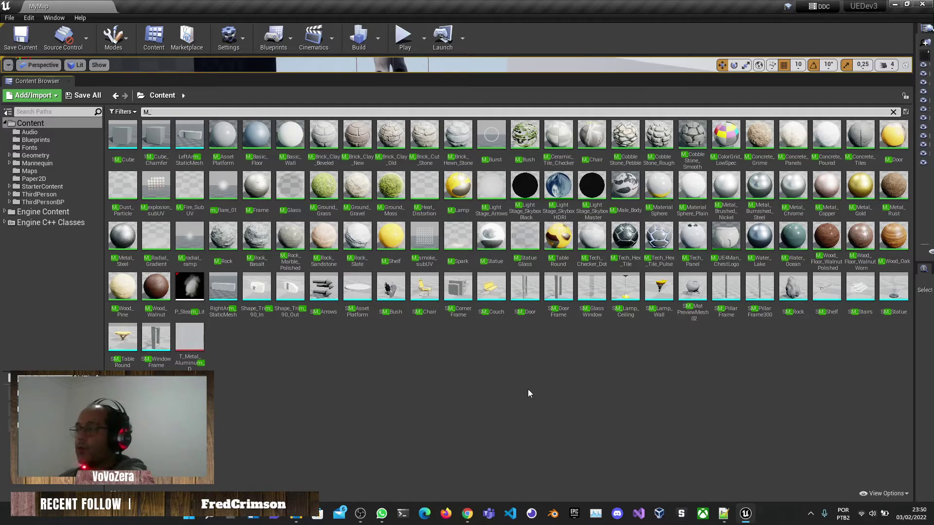
{"action": "left_click", "coordinate": [122, 111]}
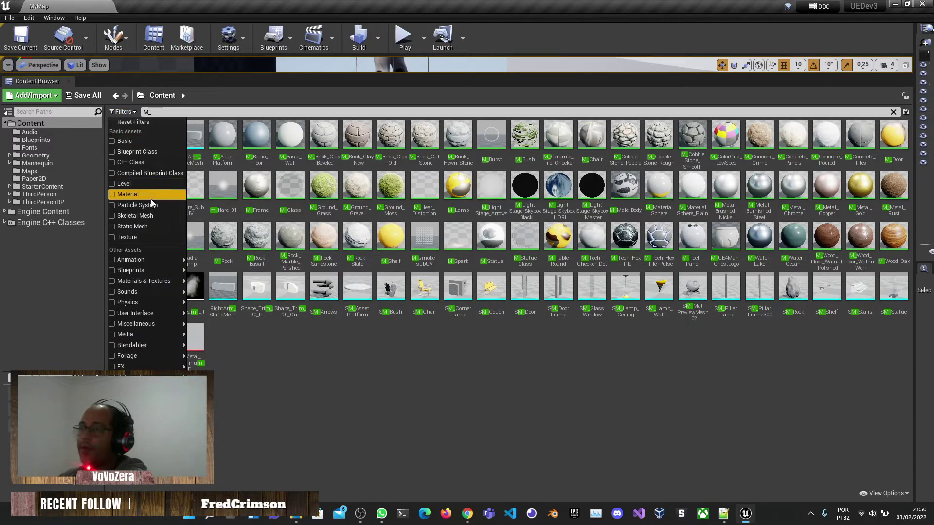
{"action": "left_click", "coordinate": [381, 355]}
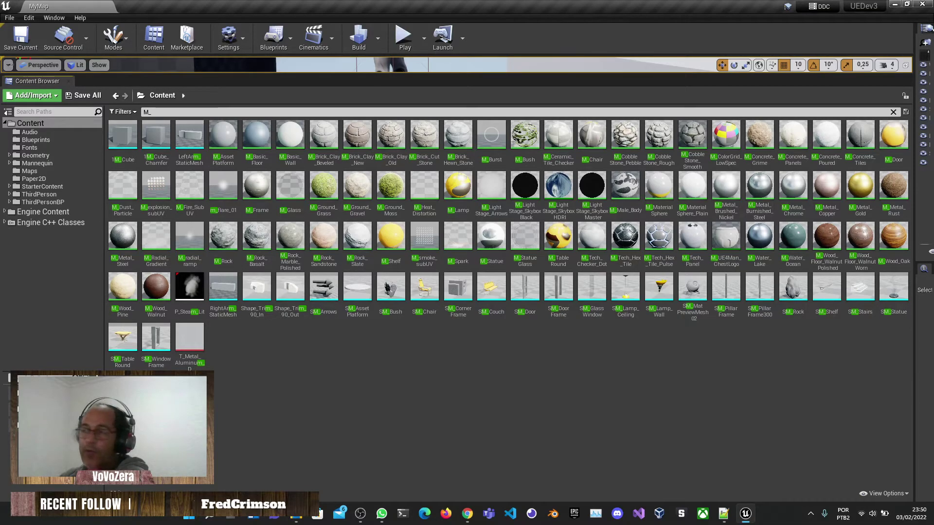
{"action": "left_click", "coordinate": [34, 125]}
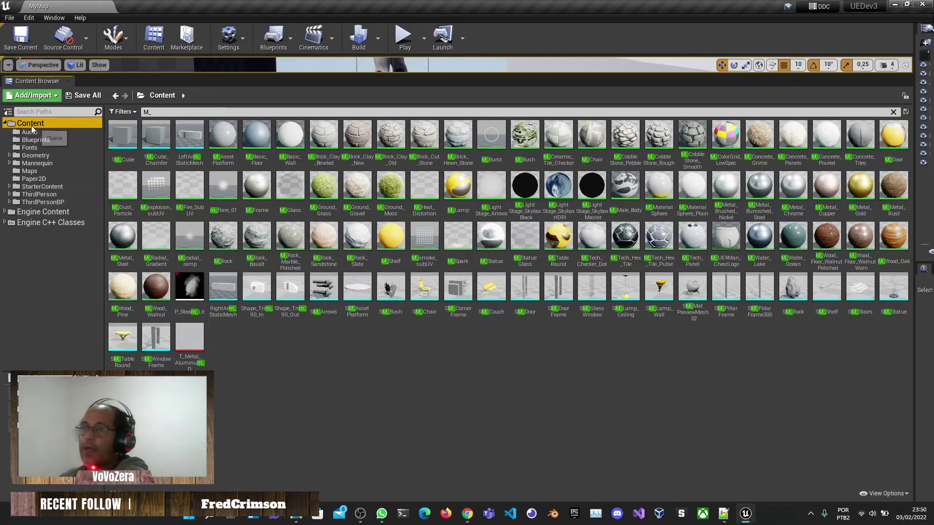
- Create a folder named AssetNaming under Content and clear the M_ search
{"action": "right_click", "coordinate": [32, 124]}
{"action": "left_click", "coordinate": [83, 128]}
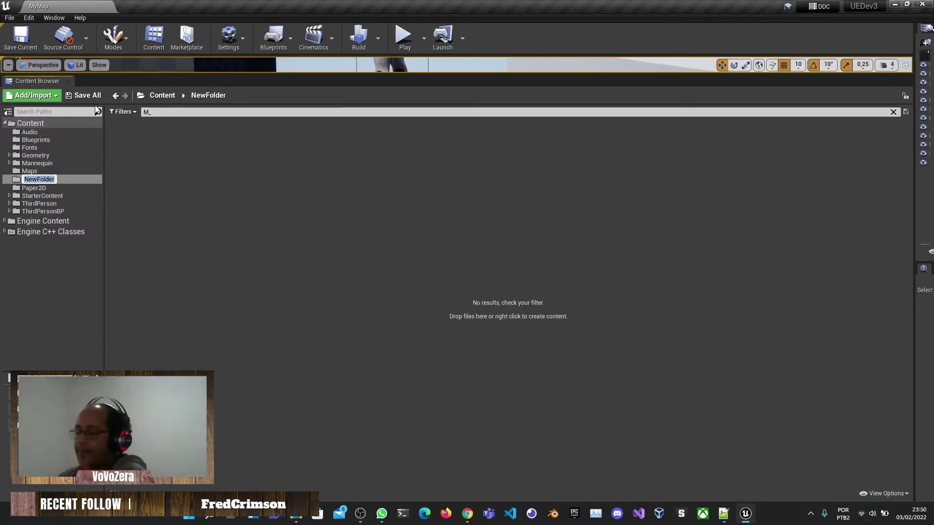
{"action": "type", "text": "Nami"}
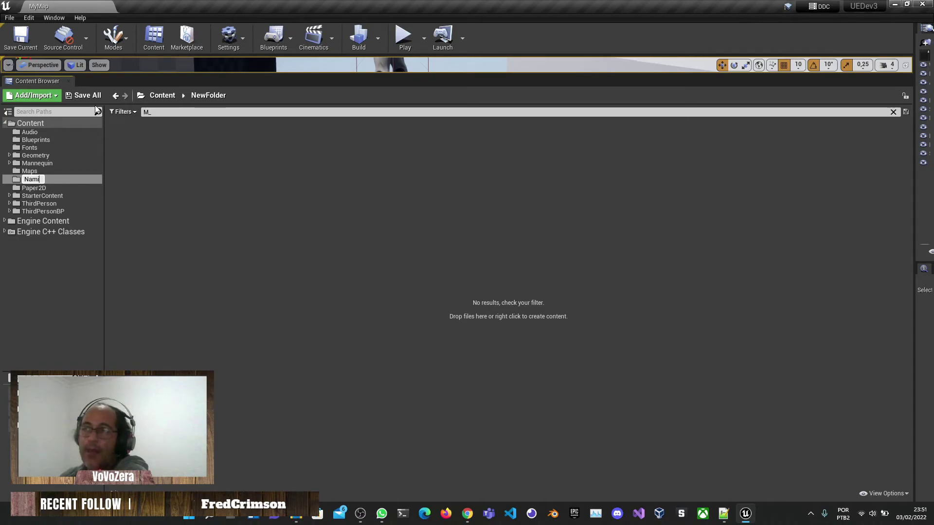
{"action": "key", "text": "BackSpace"}
{"action": "type", "text": "Asset"}
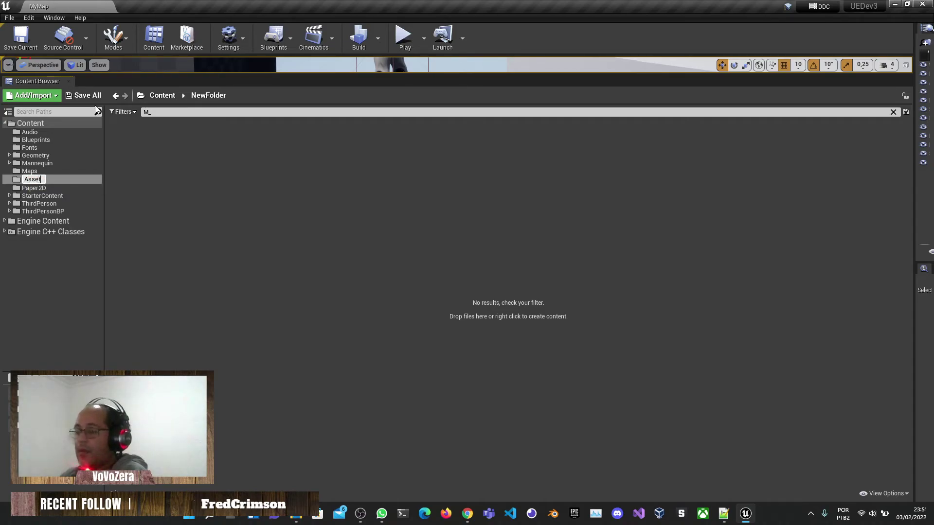
{"action": "key", "text": "Return"}
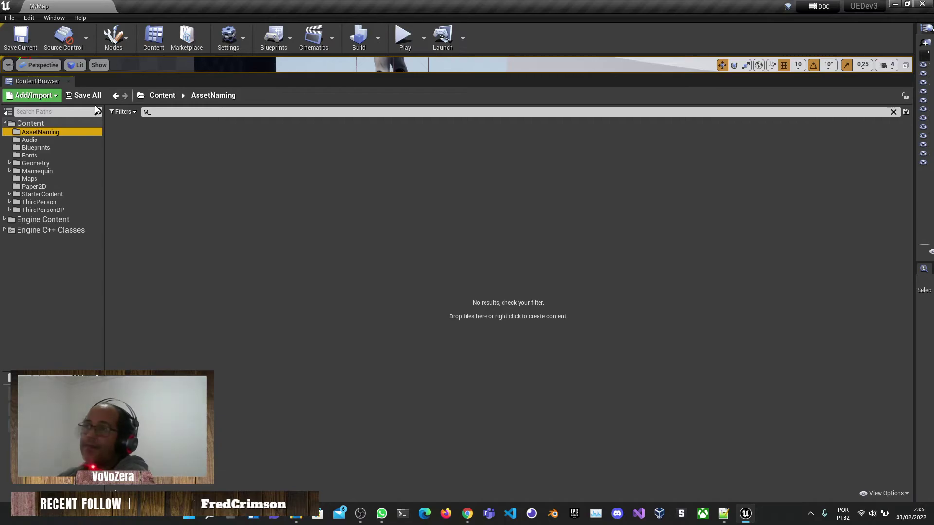
{"action": "left_click", "coordinate": [174, 113]}
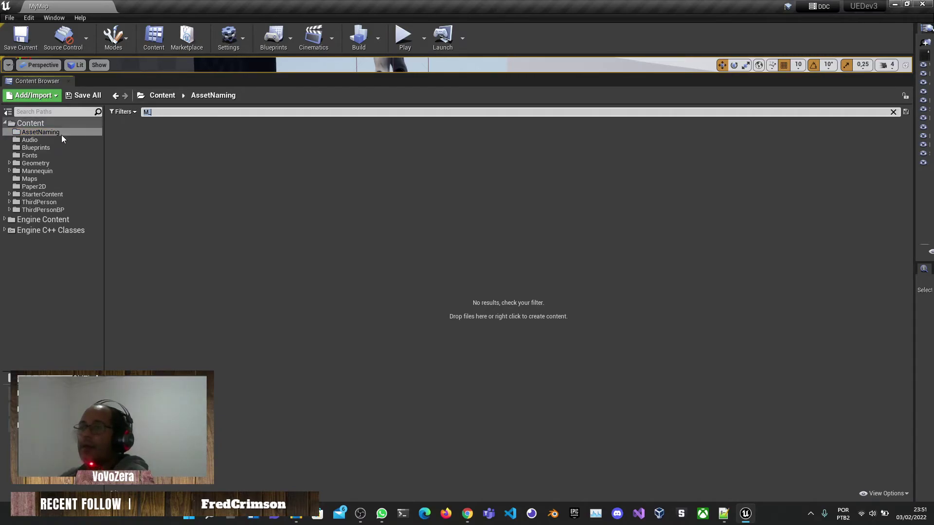
{"action": "key", "text": "BackSpace"}
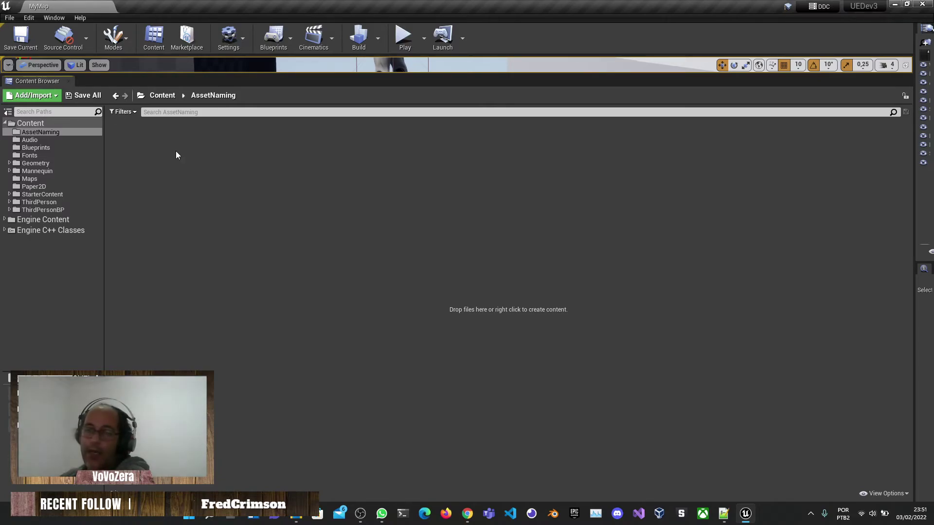
- Create an Actor Blueprint in AssetNaming named HDR_Sky_Night_Old
{"action": "right_click", "coordinate": [168, 160]}
{"action": "left_click", "coordinate": [181, 137]}
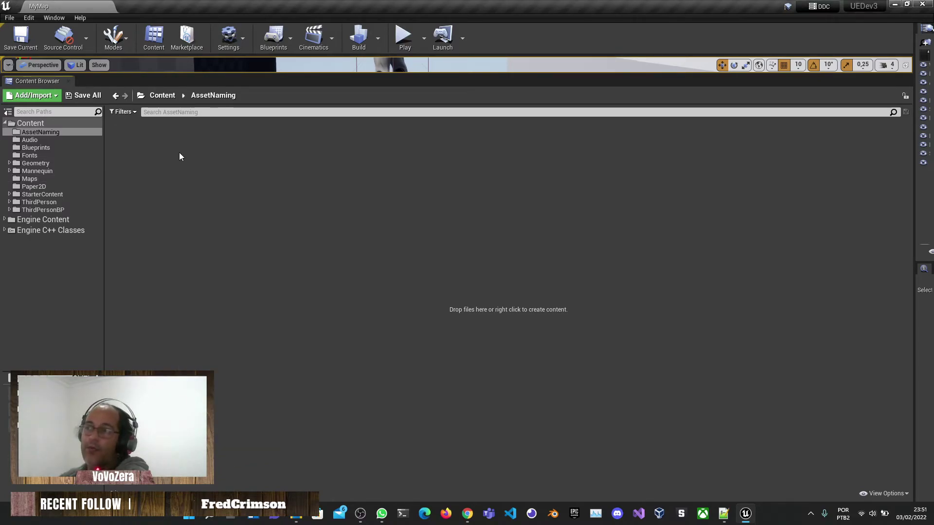
{"action": "right_click", "coordinate": [180, 155]}
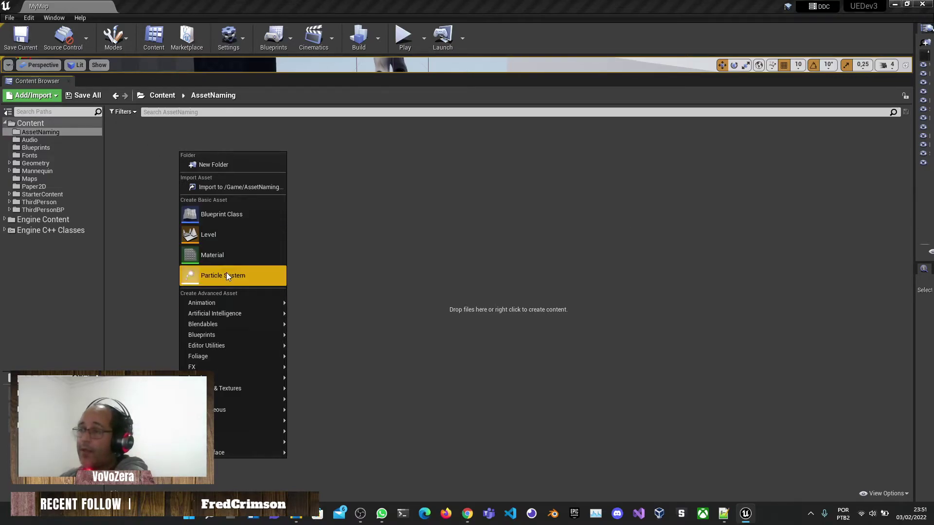
{"action": "left_click", "coordinate": [220, 218]}
{"action": "left_click", "coordinate": [364, 161]}
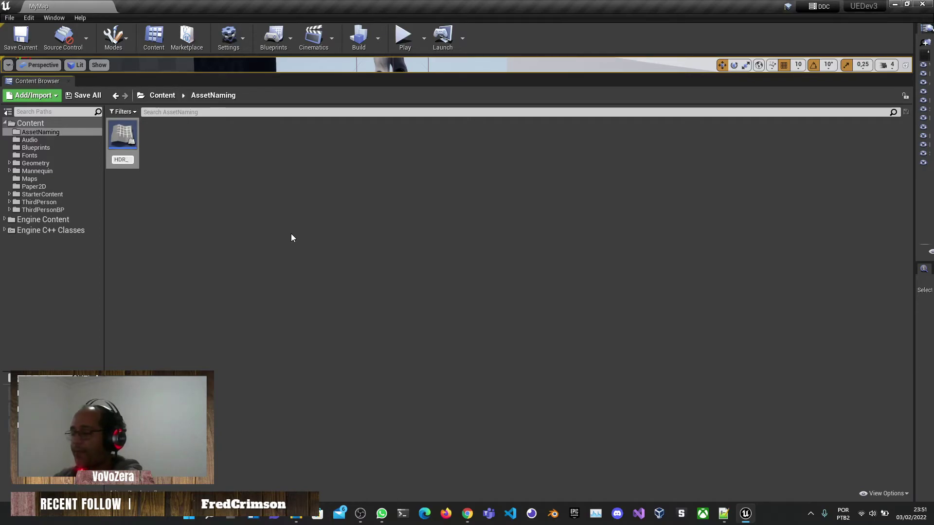
{"action": "type", "text": "_"}
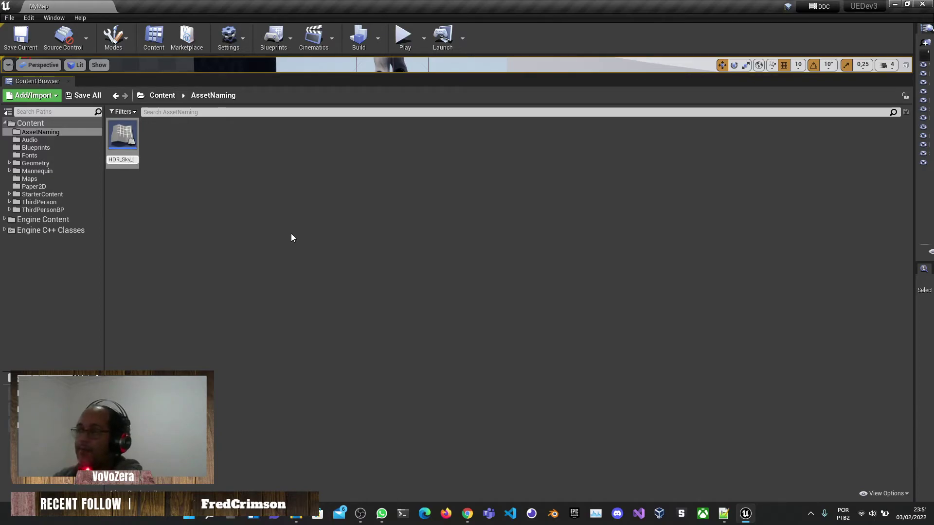
{"action": "type", "text": "Night"}
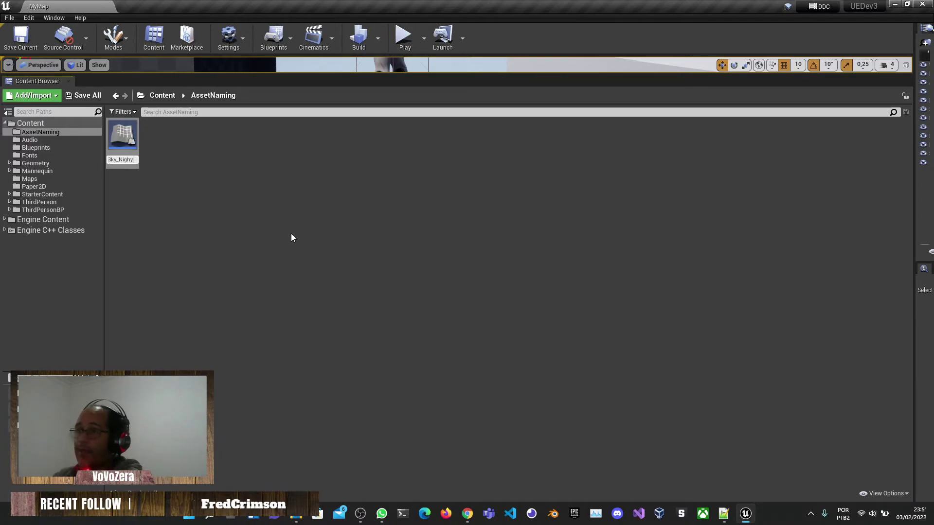
{"action": "type", "text": "t"}
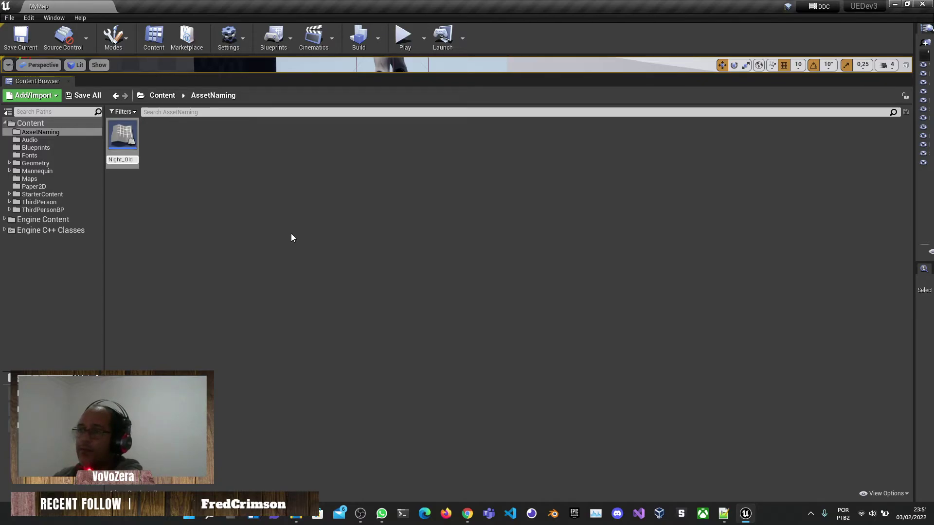
{"action": "key", "text": "Return"}
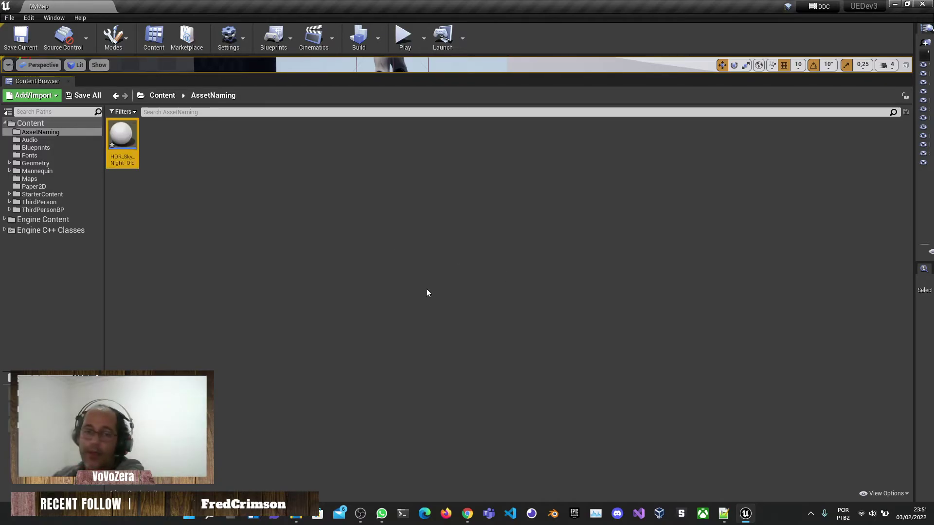
- Create a new material in AssetNaming named M_Wood_Dirty_Old
{"action": "right_click", "coordinate": [303, 232]}
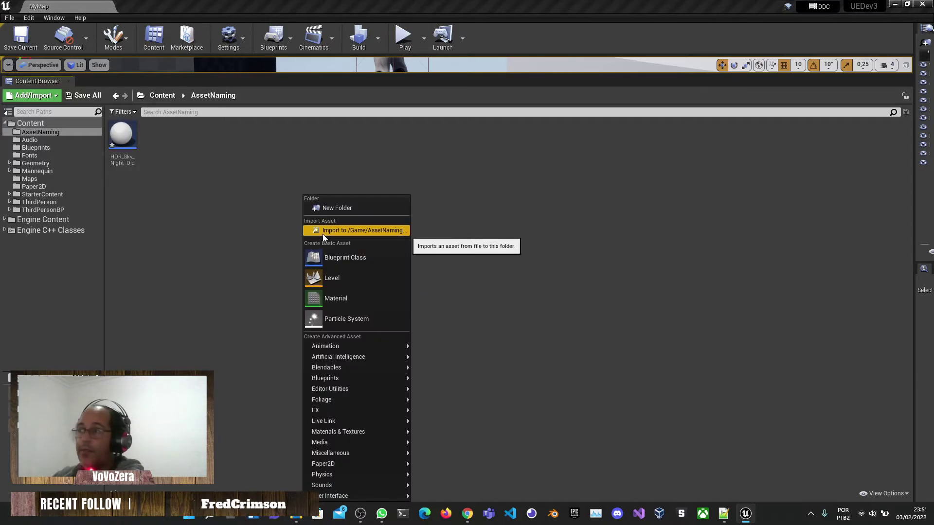
{"action": "left_click", "coordinate": [346, 295]}
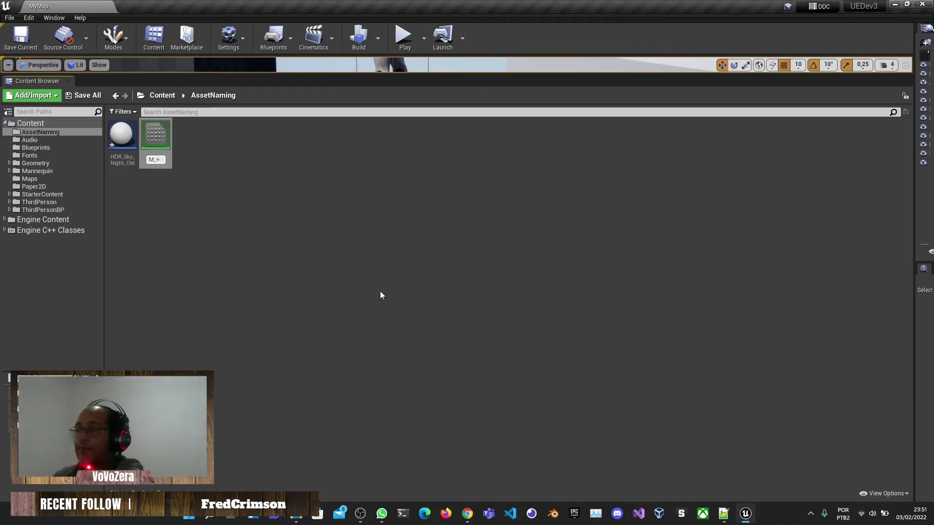
{"action": "type", "text": "_"}
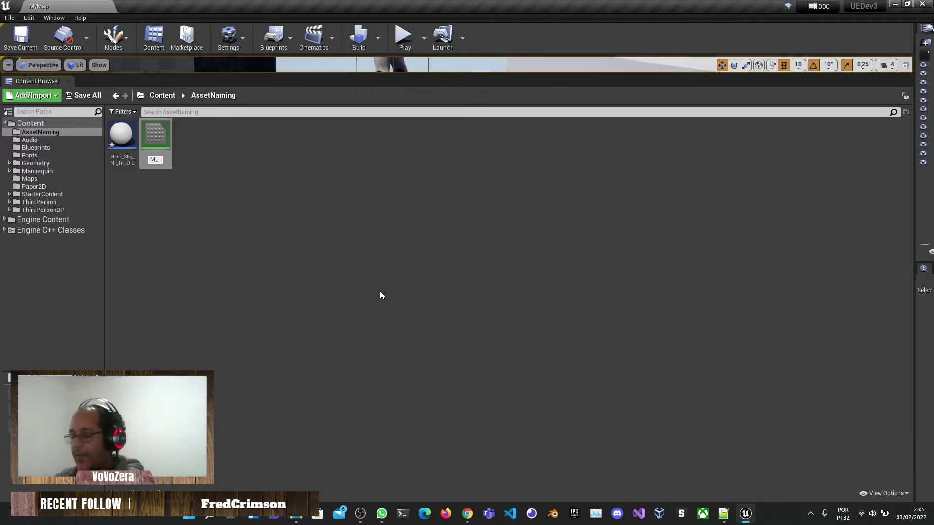
{"action": "type", "text": "Wood_"}
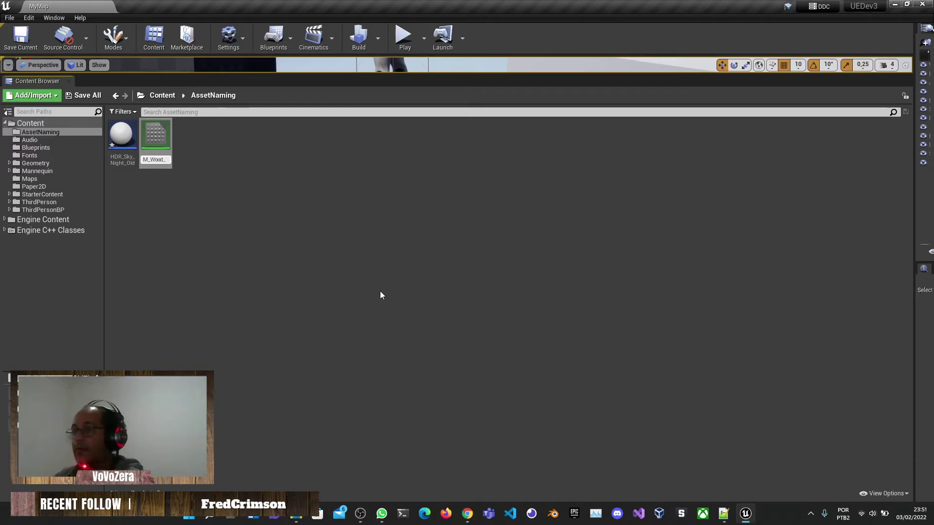
{"action": "type", "text": "Dirt"}
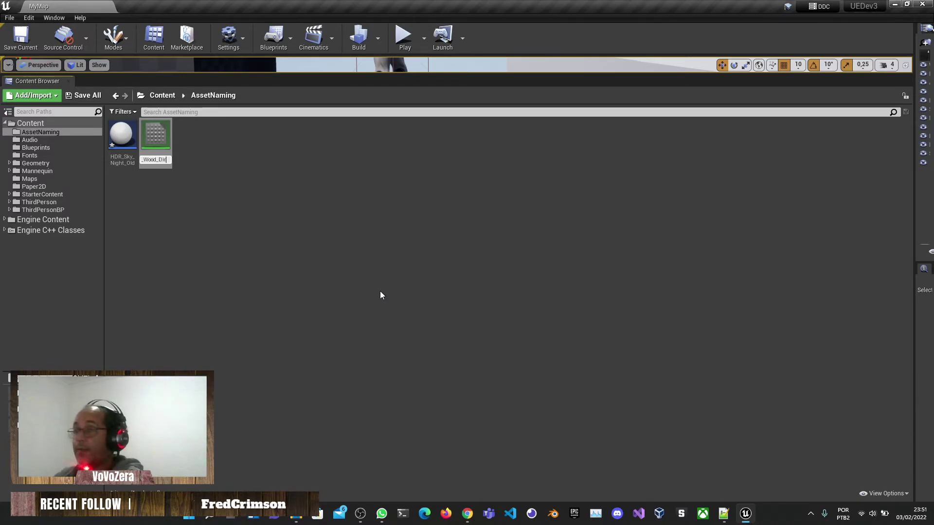
{"action": "type", "text": "_"}
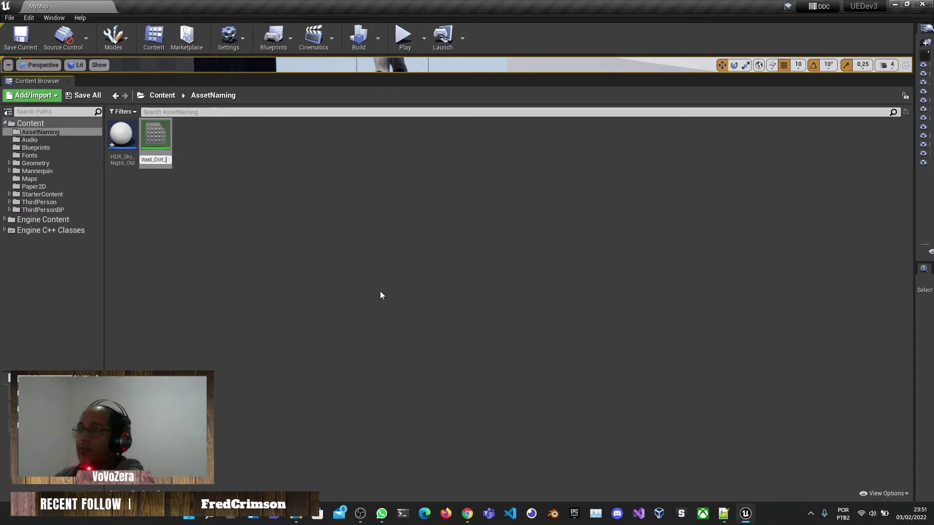
{"action": "key", "text": "BackSpace"}
{"action": "type", "text": "y_"}
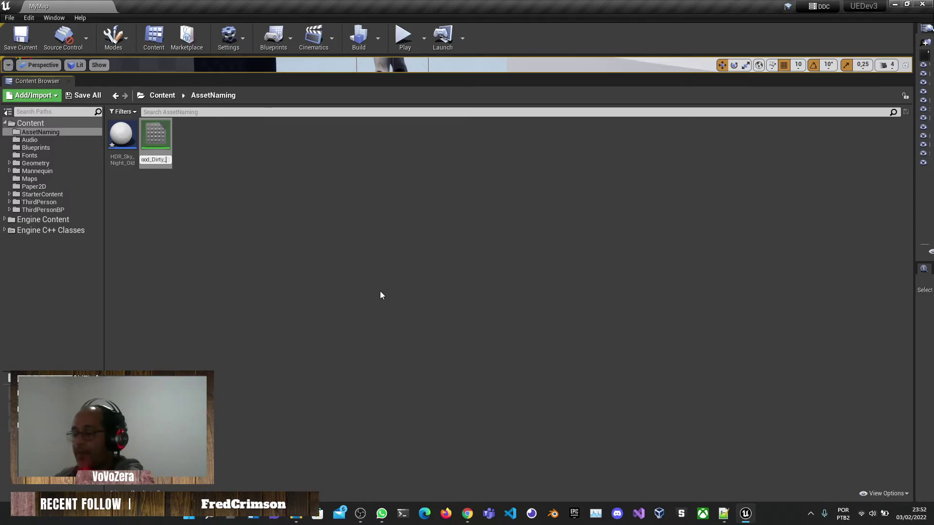
{"action": "type", "text": "Old"}
{"action": "key", "text": "Return"}
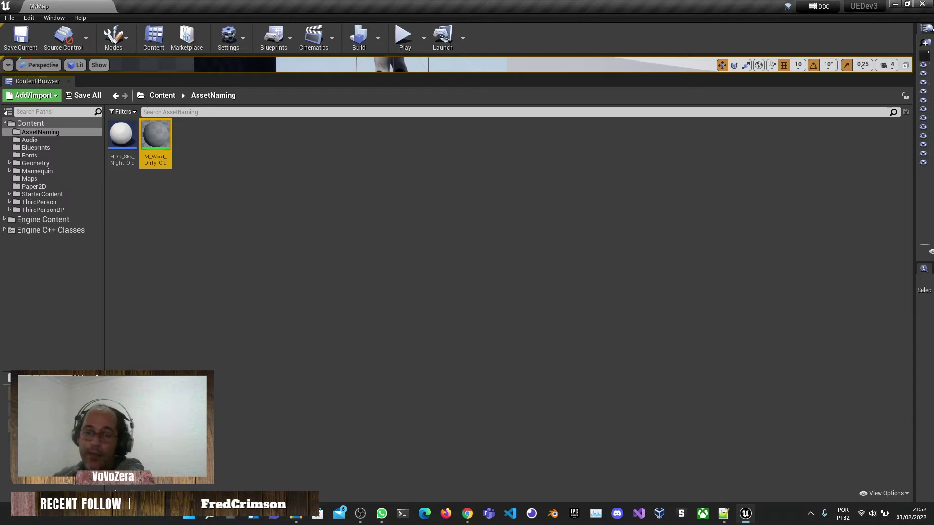
- Make a material instance of M_Wood_Dirty_Old named MI_Wood_Dirty_Old, then clear the selection
{"action": "right_click", "coordinate": [161, 141]}
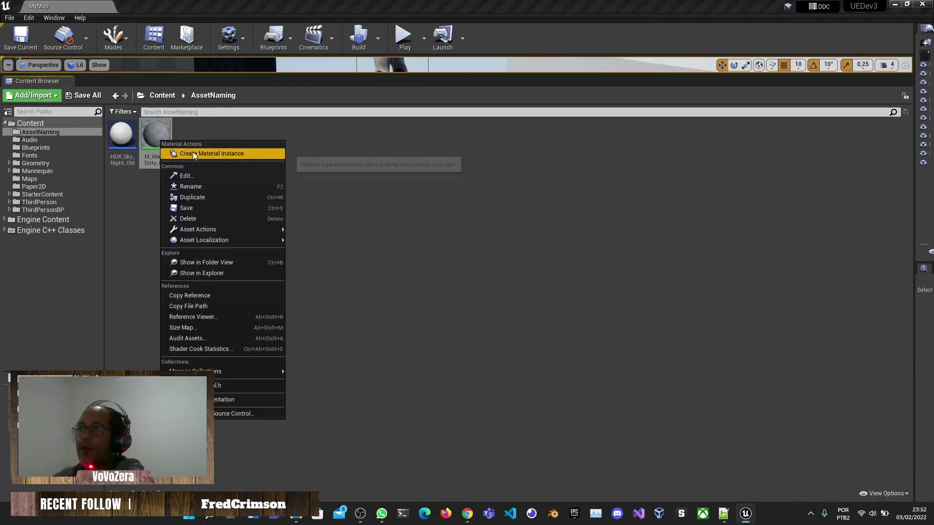
{"action": "left_click", "coordinate": [194, 153]}
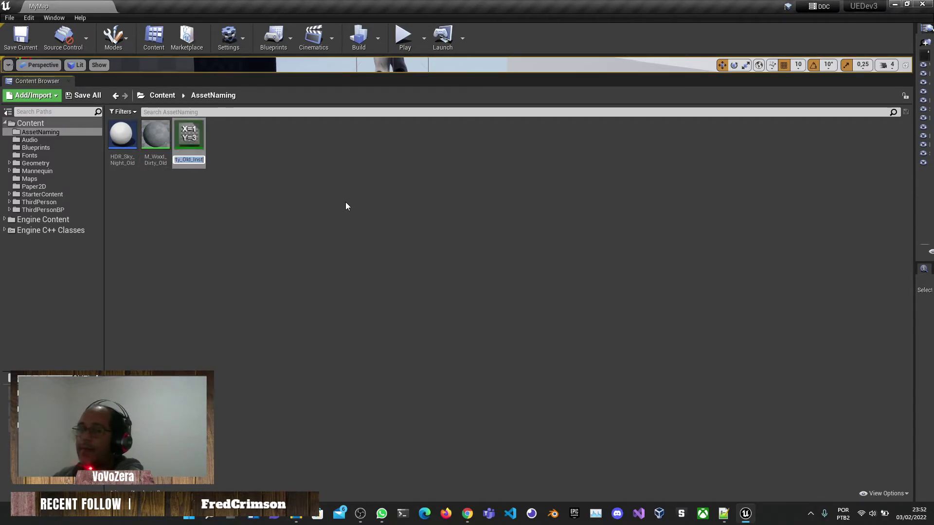
{"action": "key", "text": "End"}
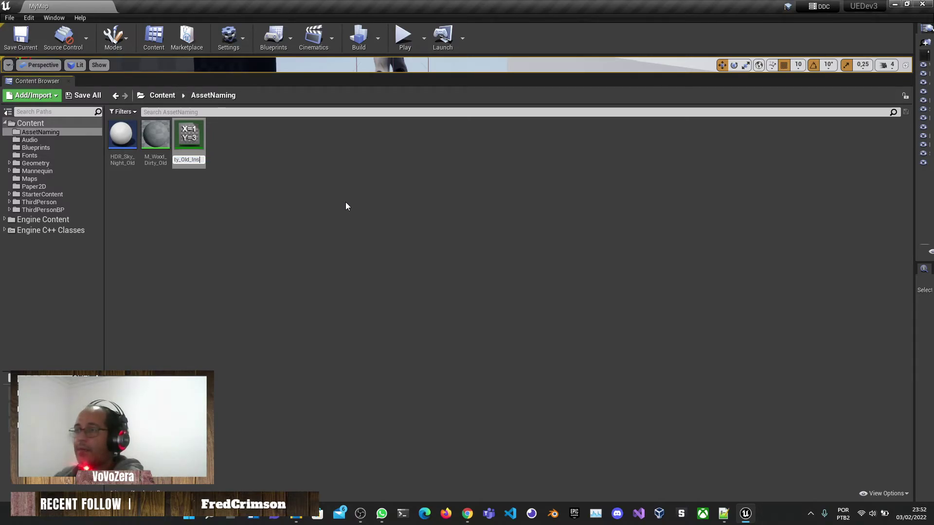
{"action": "key", "text": "BackSpace"}
{"action": "key", "text": "BackSpace"}
{"action": "key", "text": "BackSpace"}
{"action": "key", "text": "BackSpace"}
{"action": "key", "text": "Home"}
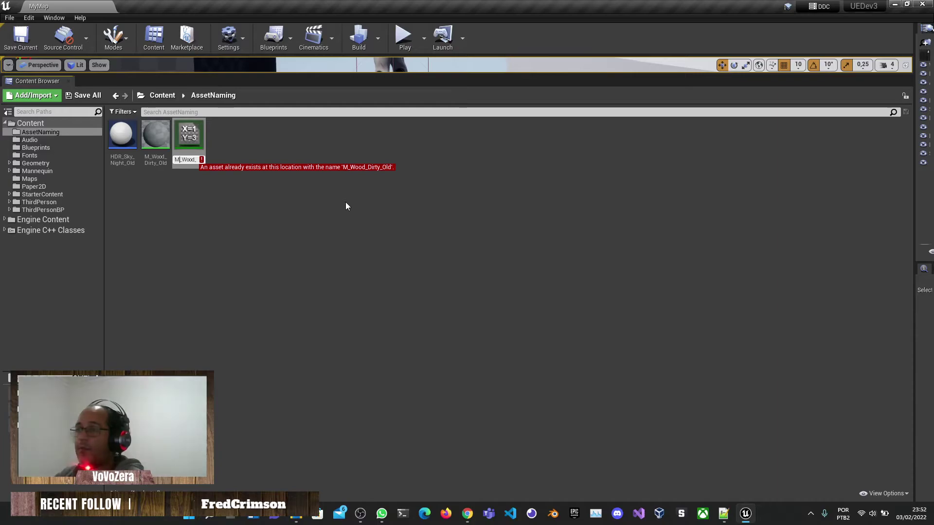
{"action": "type", "text": "I"}
{"action": "key", "text": "Return"}
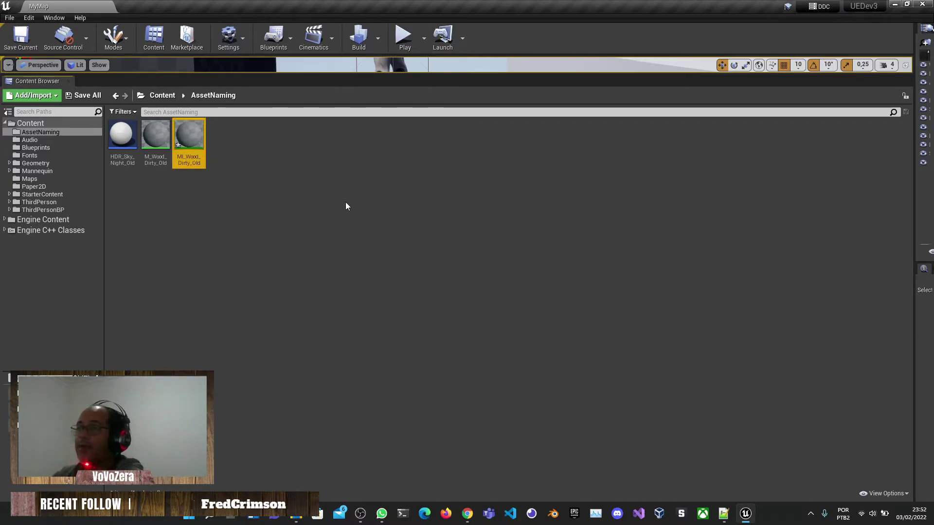
{"action": "left_click", "coordinate": [346, 203]}
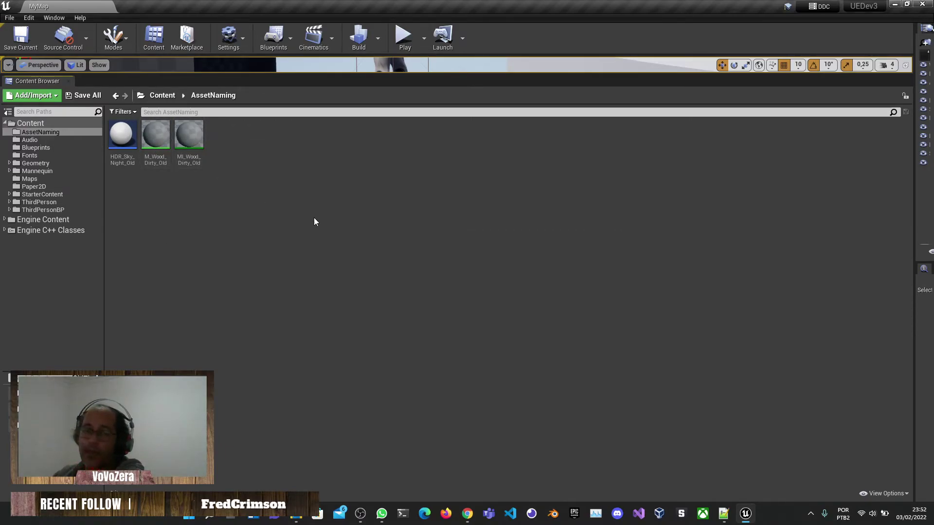
- Create a physics asset from SK_Mannequin named PHYS_Manequin_Skeleton with default settings
{"action": "right_click", "coordinate": [275, 210]}
{"action": "mouse_move", "coordinate": [322, 378]}
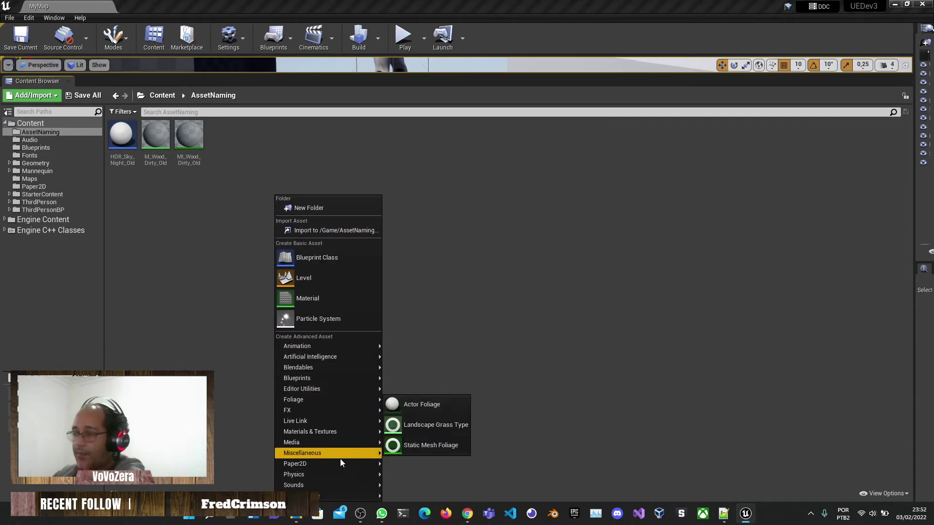
{"action": "mouse_move", "coordinate": [315, 477]}
{"action": "left_click", "coordinate": [392, 491]}
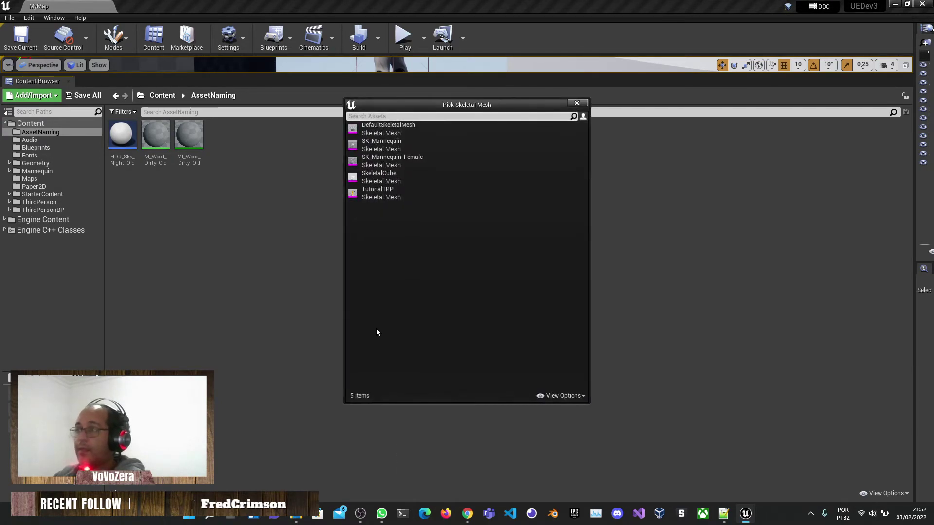
{"action": "left_click", "coordinate": [382, 142]}
{"action": "double_click", "coordinate": [382, 142]}
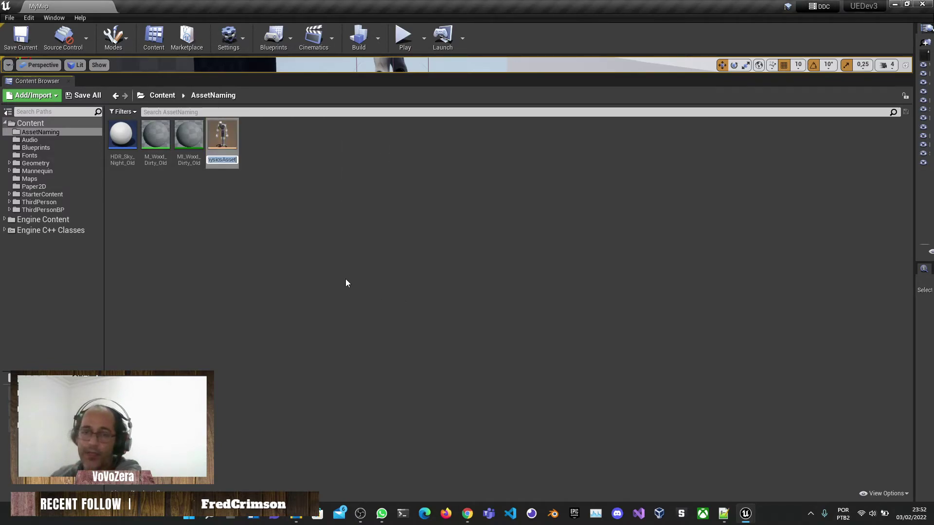
{"action": "type", "text": "PHYS"}
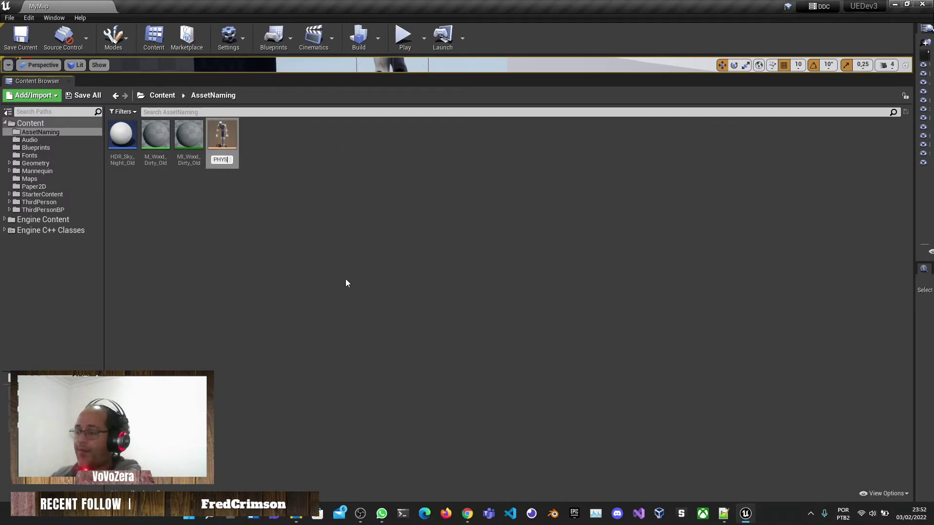
{"action": "type", "text": "_"}
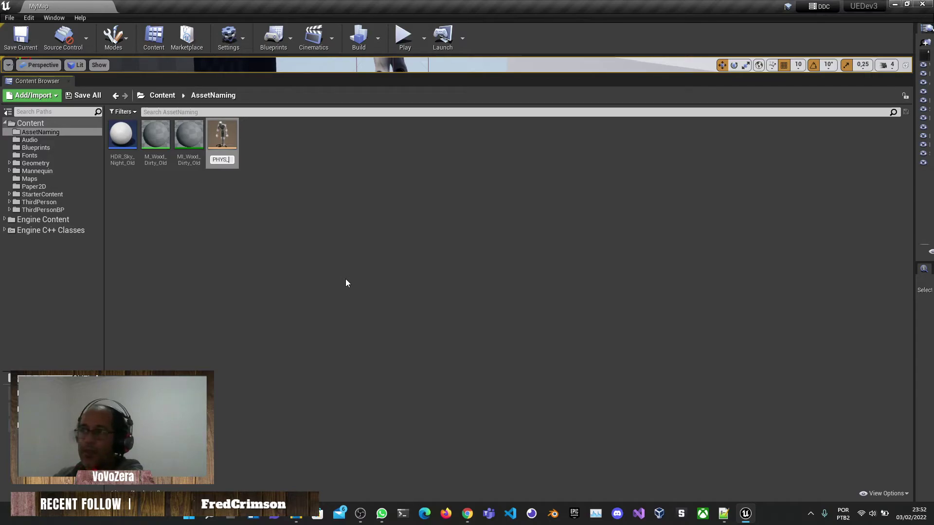
{"action": "type", "text": "Man"}
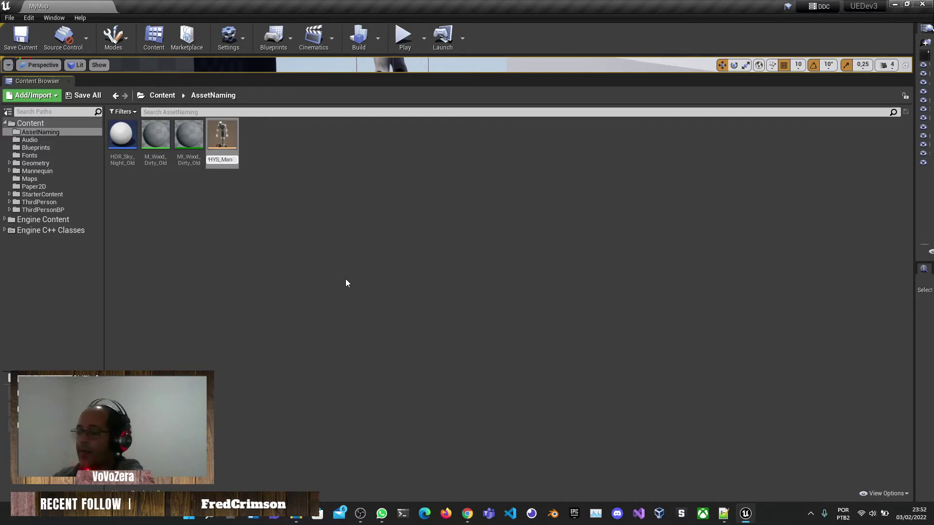
{"action": "type", "text": "equi"}
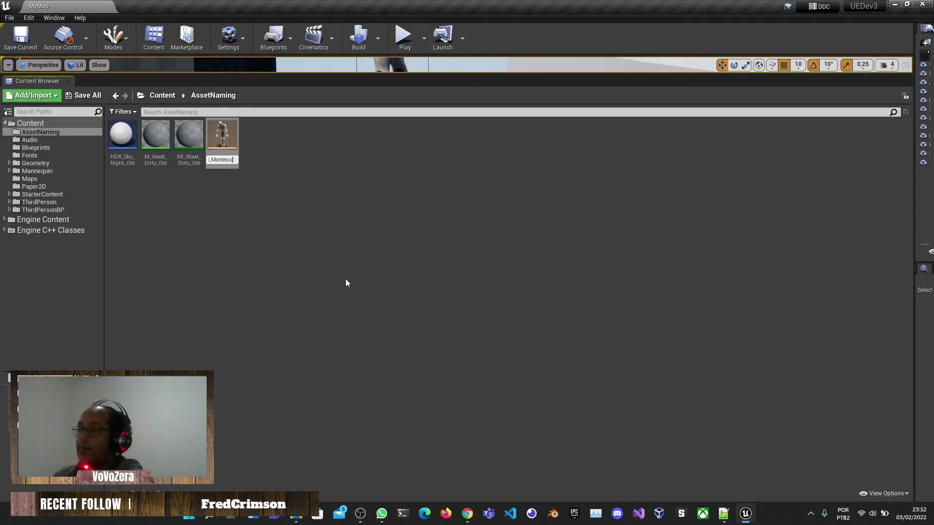
{"action": "type", "text": "n_Skele"}
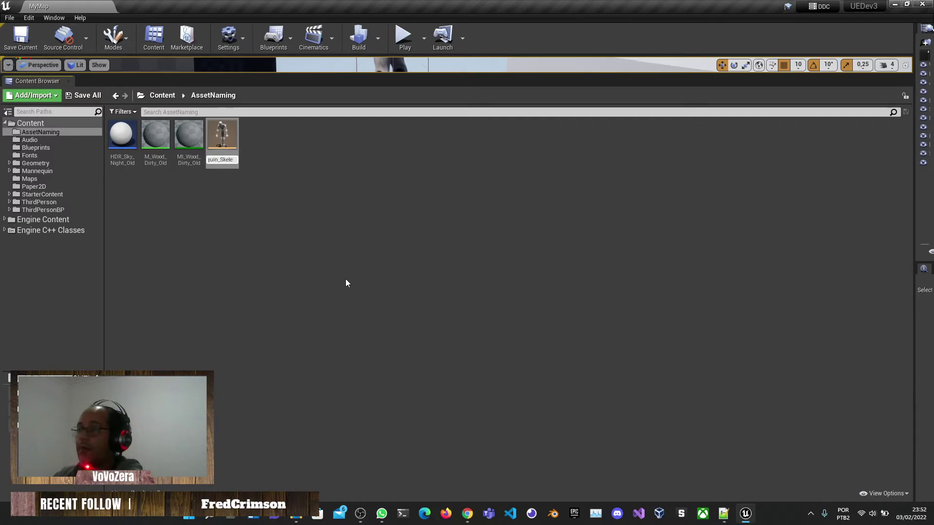
{"action": "type", "text": "ton"}
{"action": "key", "text": "Return"}
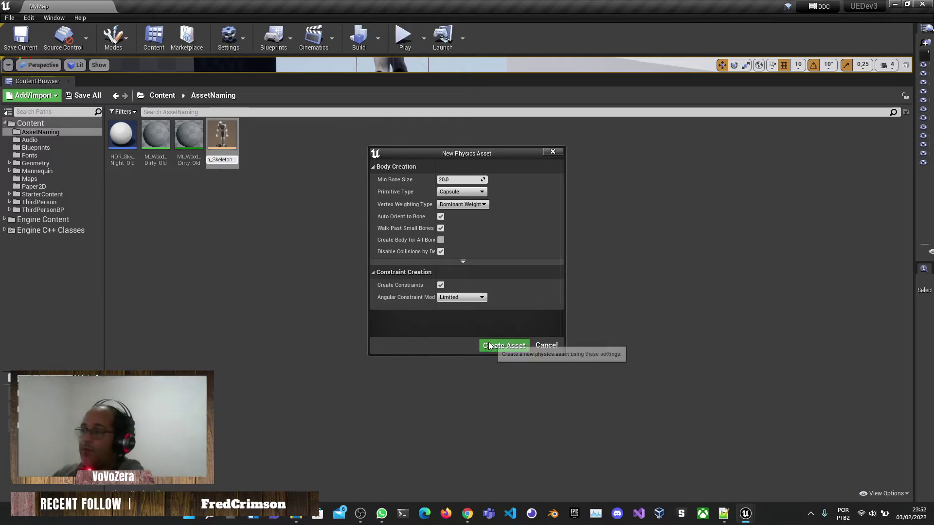
{"action": "left_click", "coordinate": [504, 345]}
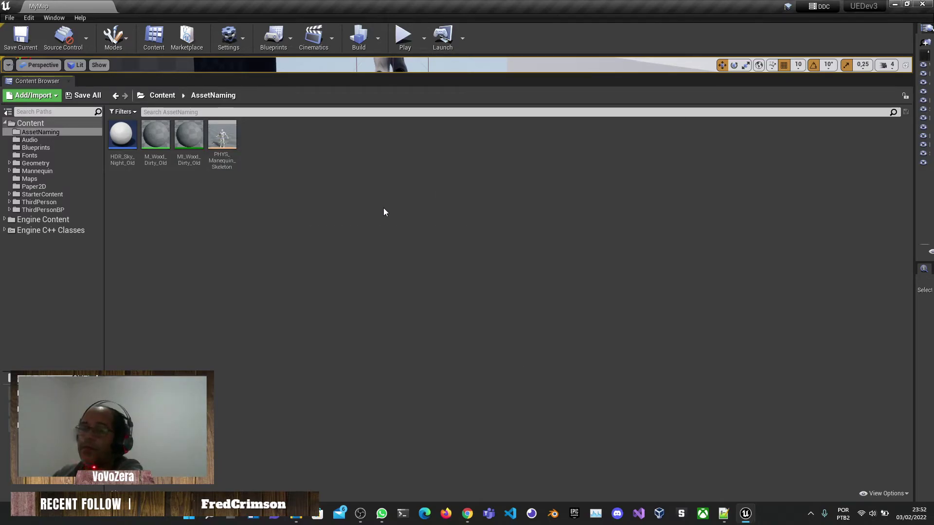
- Create a new Physical Material asset using the PhysicalMaterial class in the AssetNaming folder
{"action": "right_click", "coordinate": [342, 218]}
{"action": "mouse_move", "coordinate": [424, 496]}
{"action": "mouse_move", "coordinate": [404, 474]}
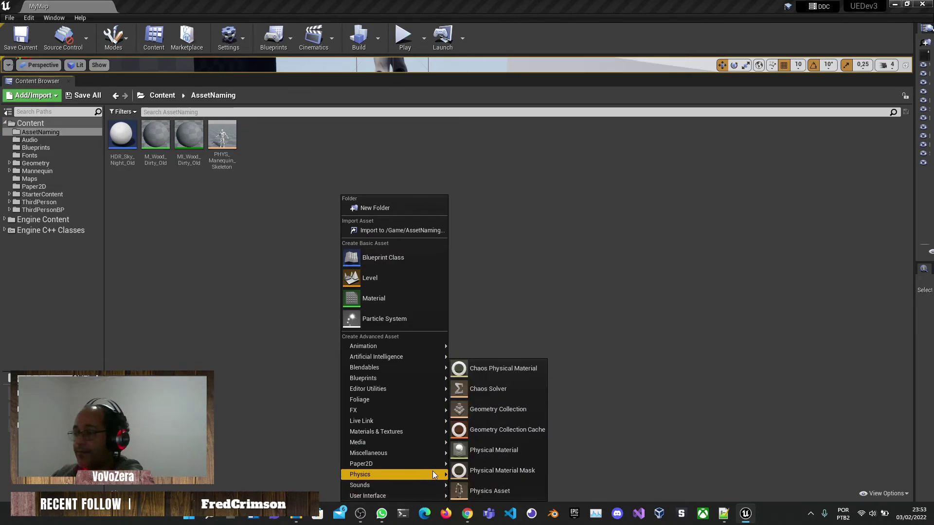
{"action": "left_click", "coordinate": [523, 451]}
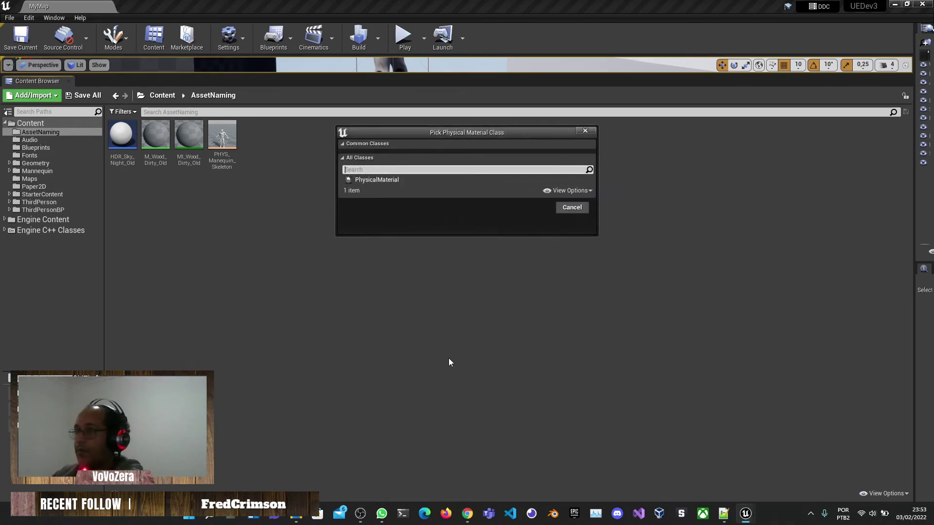
{"action": "left_click", "coordinate": [378, 179]}
{"action": "left_click", "coordinate": [536, 209]}
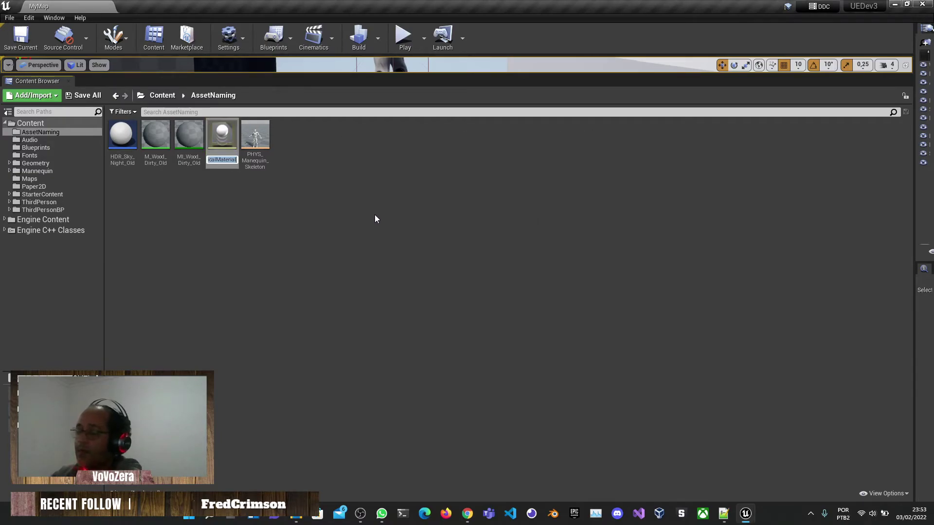
- Name the new physical material PM_Wood
{"action": "type", "text": "PH"}
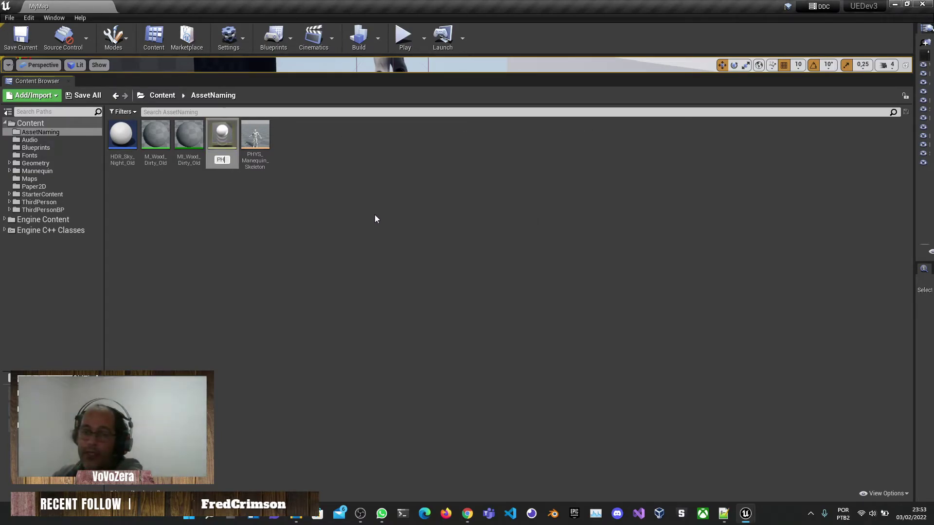
{"action": "key", "text": "BackSpace"}
{"action": "key", "text": "BackSpace"}
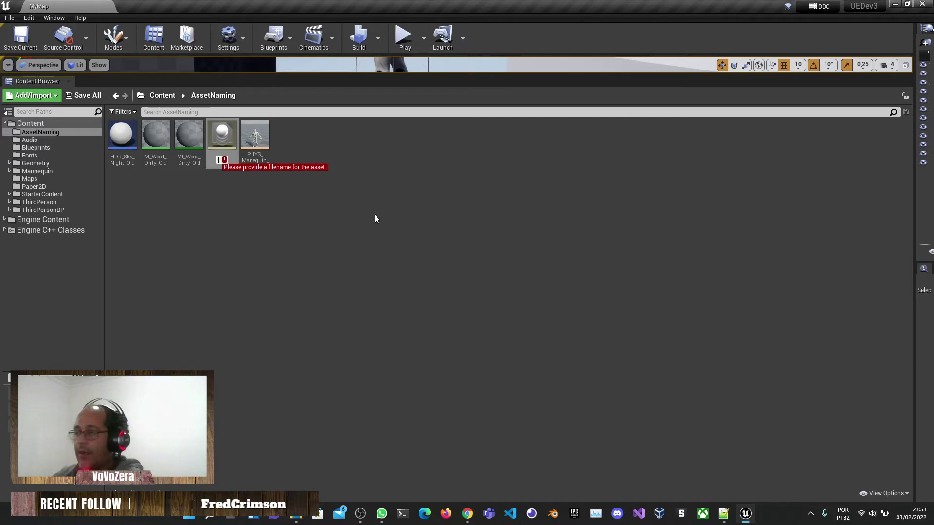
{"action": "type", "text": "P"}
{"action": "key", "text": "BackSpace"}
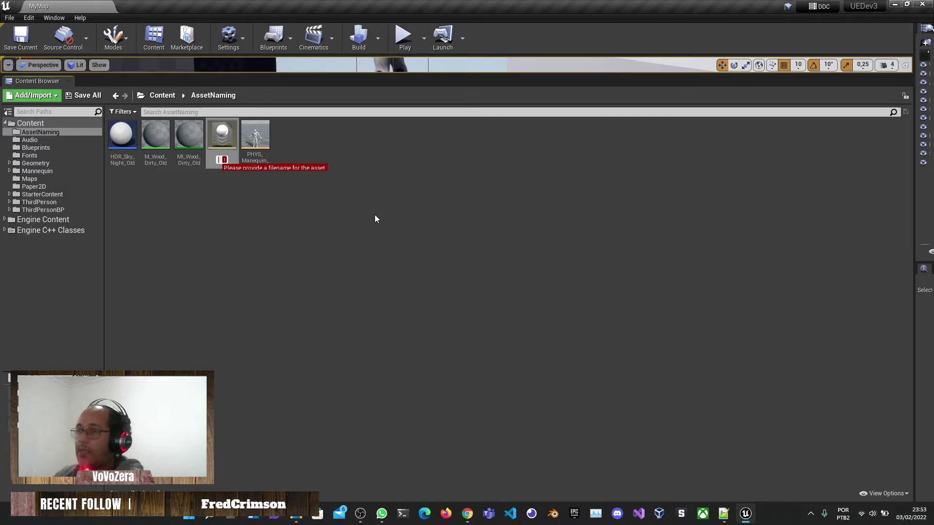
{"action": "type", "text": "PHYS_"}
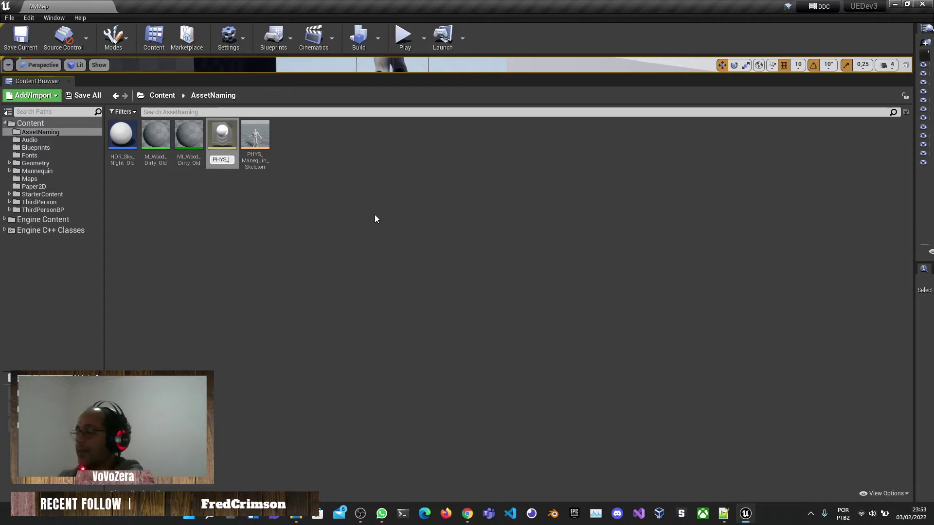
{"action": "key", "text": "BackSpace"}
{"action": "key", "text": "BackSpace"}
{"action": "key", "text": "BackSpace"}
{"action": "key", "text": "BackSpace"}
{"action": "key", "text": "BackSpace"}
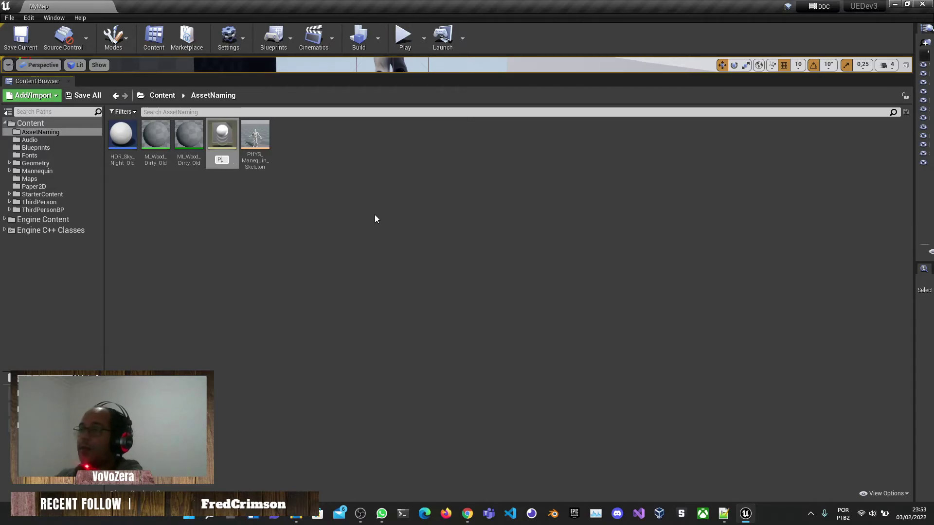
{"action": "type", "text": "PM_"}
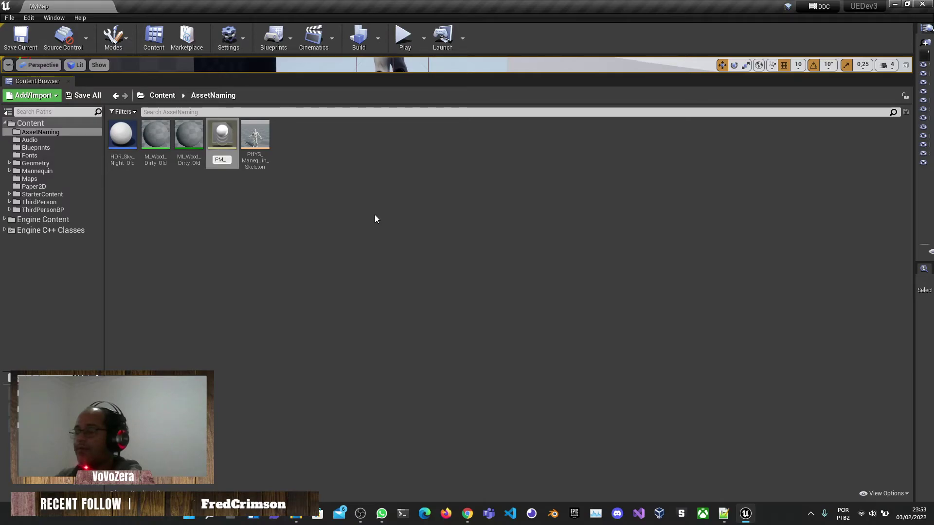
{"action": "type", "text": "Wood"}
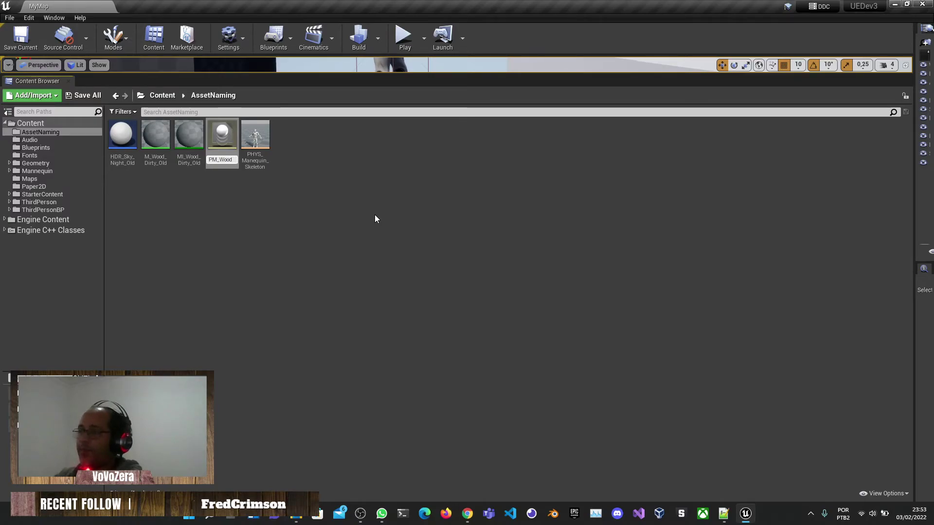
{"action": "key", "text": "Return"}
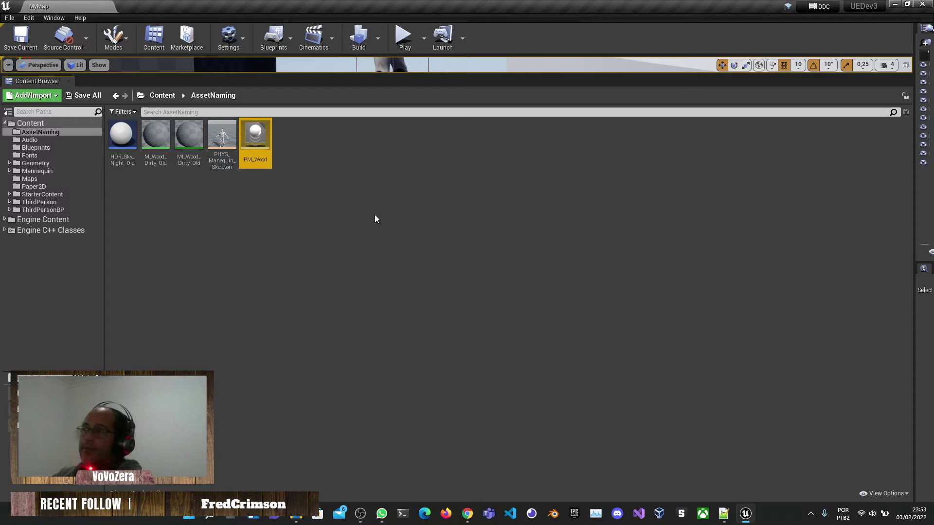
- Open PM_Wood in its editor and dock that tab beside the MyMap tab
{"action": "double_click", "coordinate": [254, 135]}
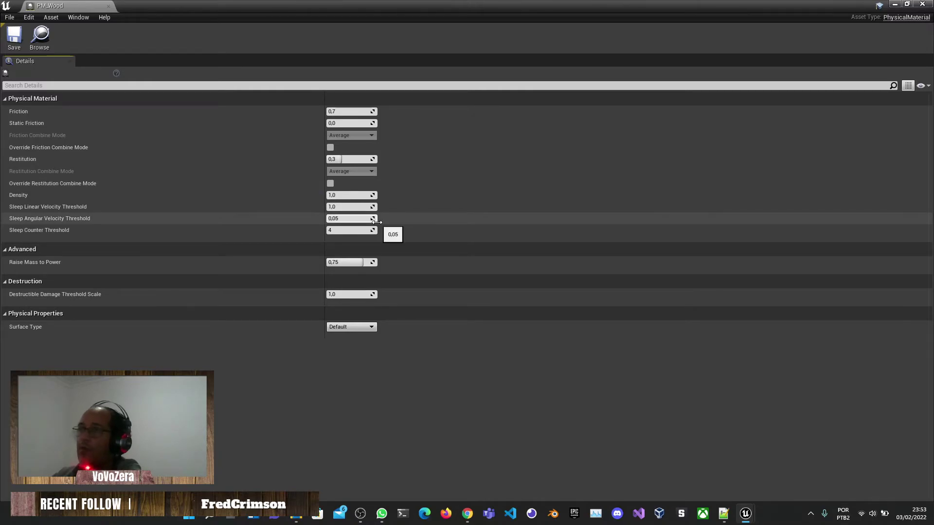
{"action": "left_click_drag", "start_coordinate": [77, 4], "coordinate": [204, 5]}
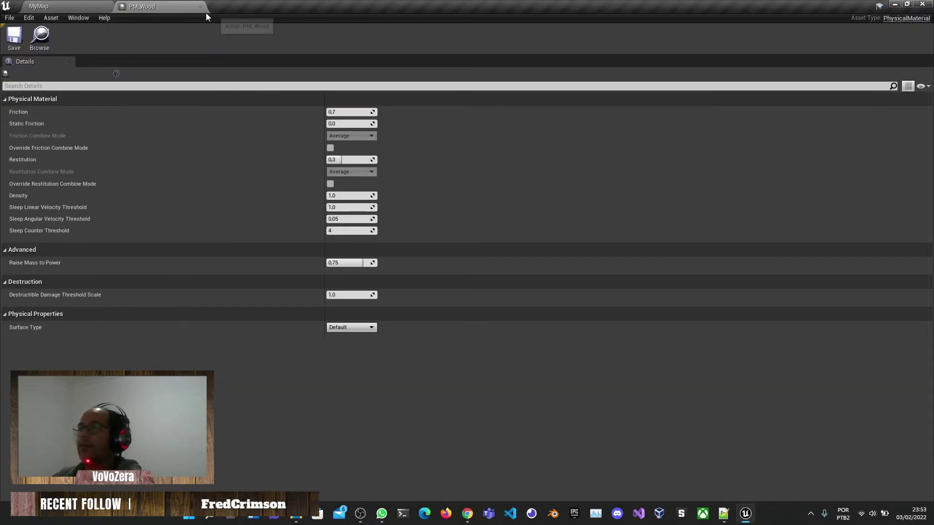
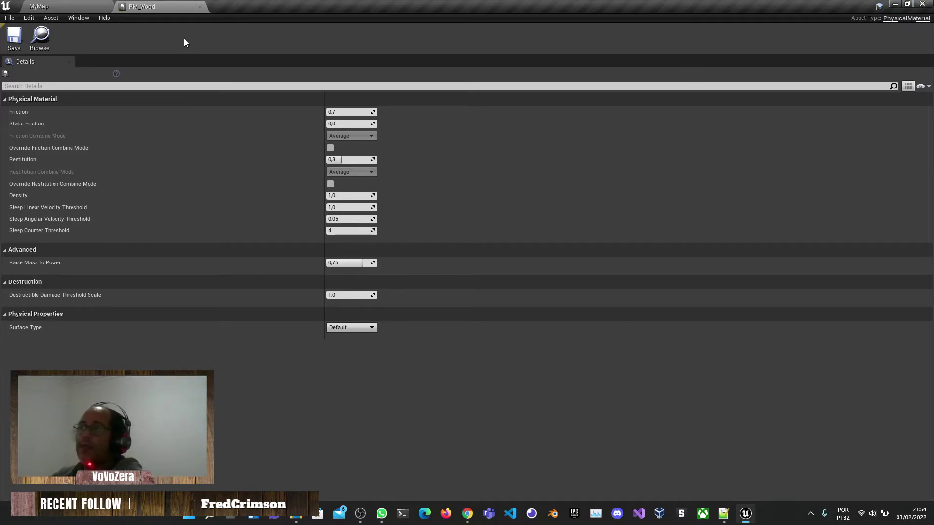
- Close the PM_Wood physical material editor, reopen it, and close it again
{"action": "left_click", "coordinate": [200, 6]}
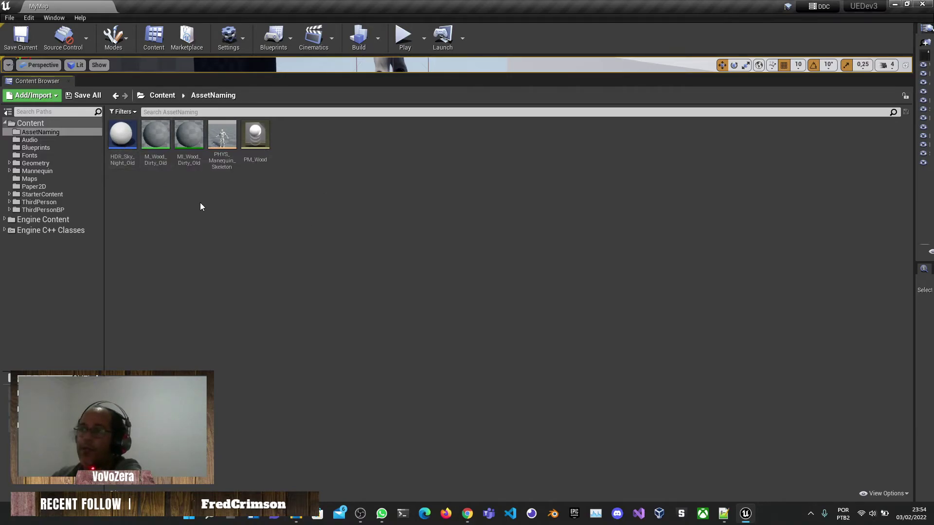
{"action": "double_click", "coordinate": [257, 144]}
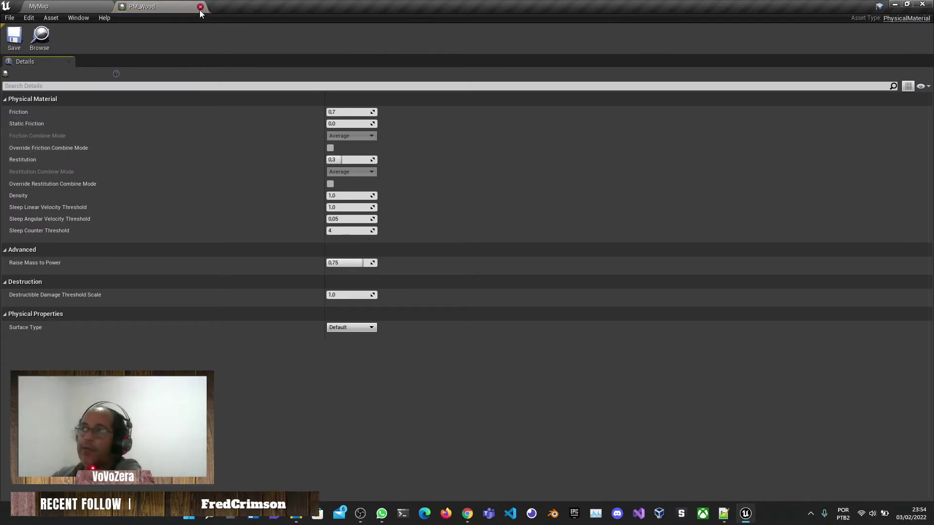
{"action": "left_click", "coordinate": [202, 7]}
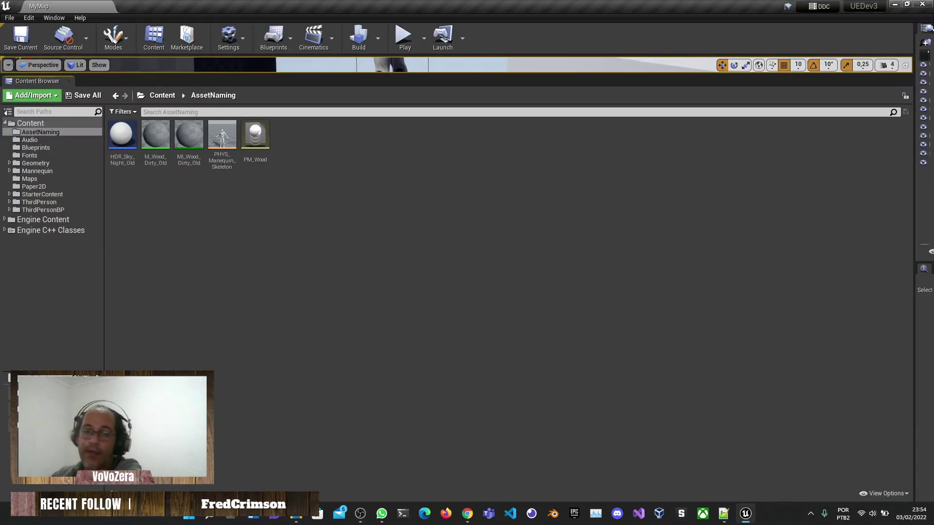
- Browse the Create Advanced Asset submenus from the AssetNaming folder's context menu
{"action": "right_click", "coordinate": [247, 300]}
{"action": "mouse_move", "coordinate": [309, 409]}
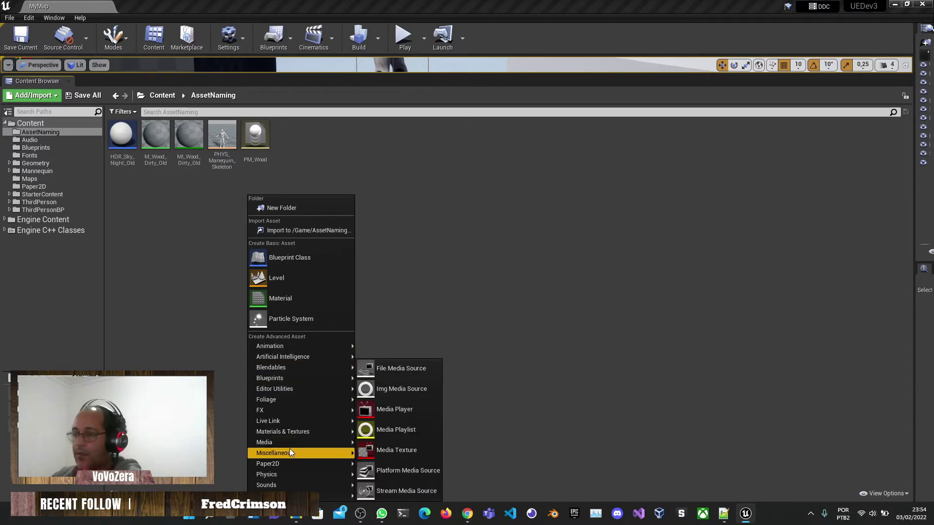
{"action": "mouse_move", "coordinate": [289, 452]}
{"action": "scroll", "coordinate": [425, 461], "scroll_direction": "down", "scroll_amount": 1}
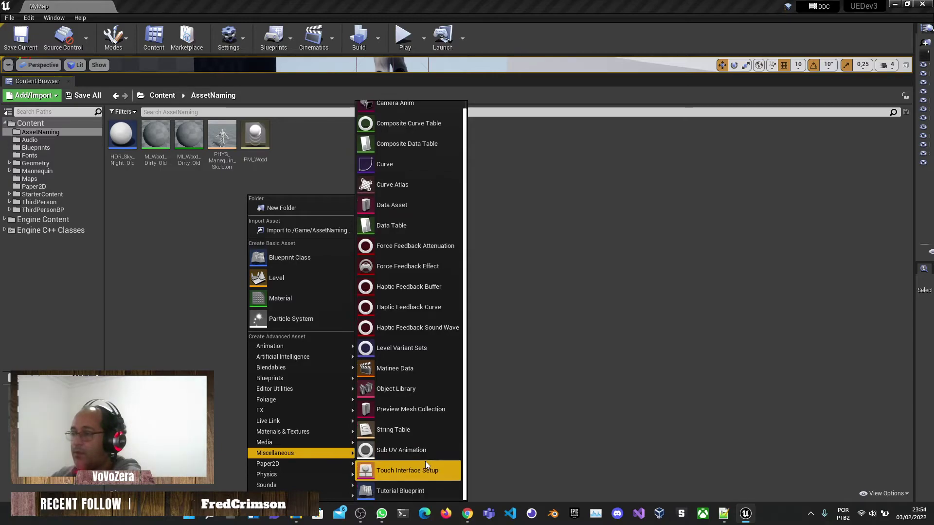
{"action": "scroll", "coordinate": [425, 461], "scroll_direction": "up", "scroll_amount": 1}
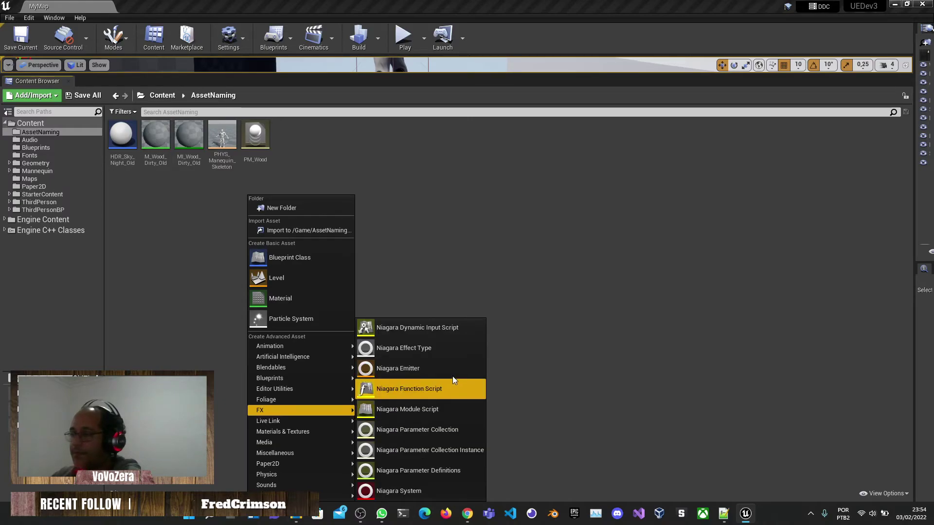
{"action": "mouse_move", "coordinate": [314, 390]}
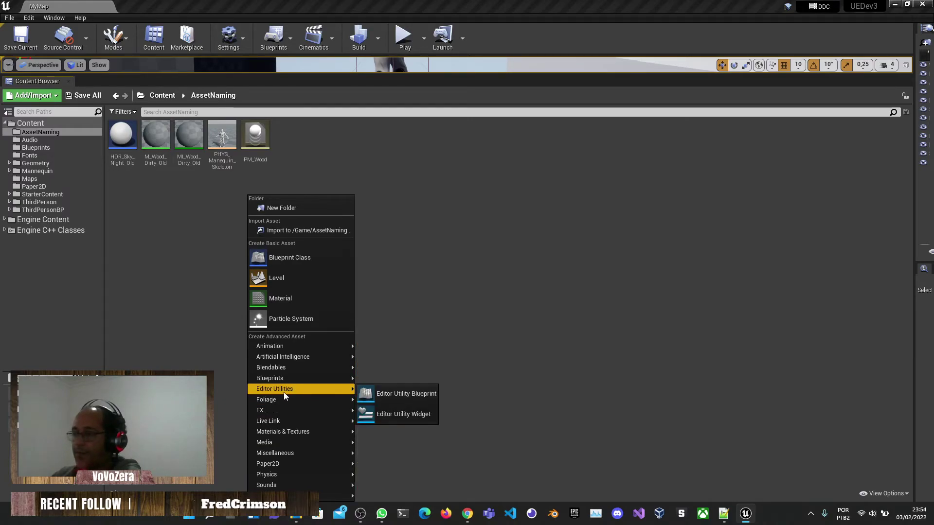
{"action": "mouse_move", "coordinate": [292, 369]}
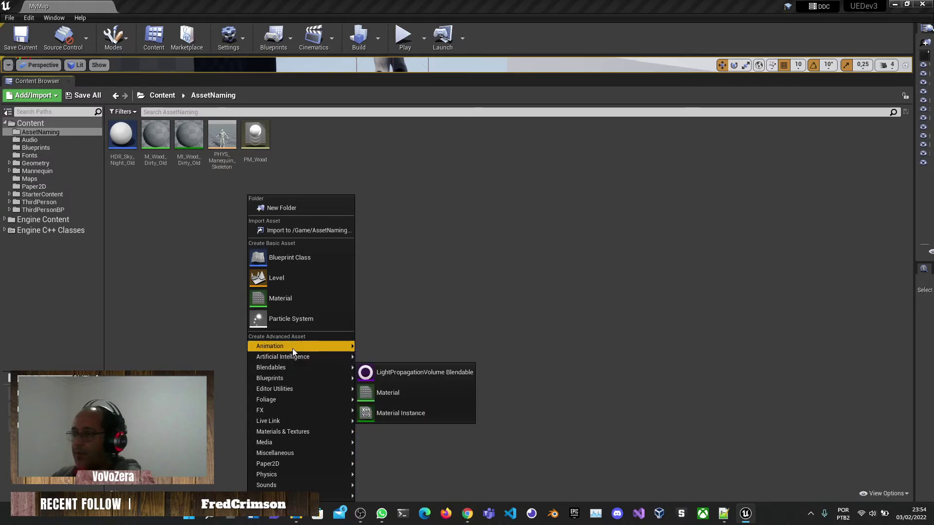
{"action": "mouse_move", "coordinate": [293, 348]}
- Dismiss the asset creation menu and bring it up again in the folder
{"action": "left_click", "coordinate": [352, 236]}
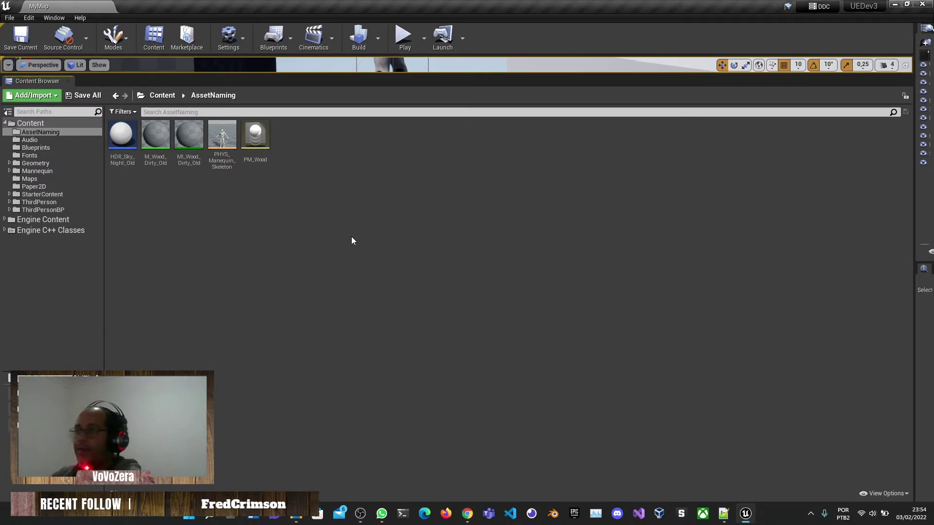
{"action": "right_click", "coordinate": [355, 235]}
{"action": "left_click", "coordinate": [269, 247]}
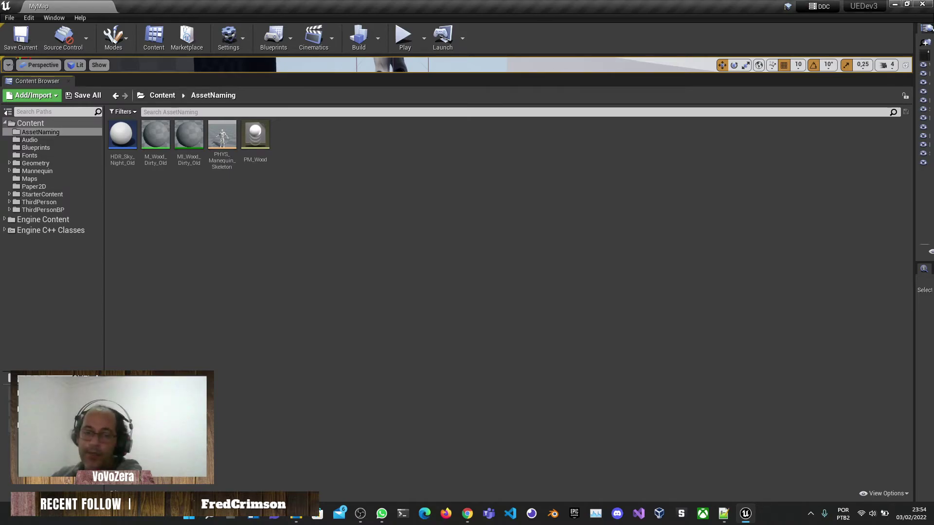
{"action": "right_click", "coordinate": [376, 292]}
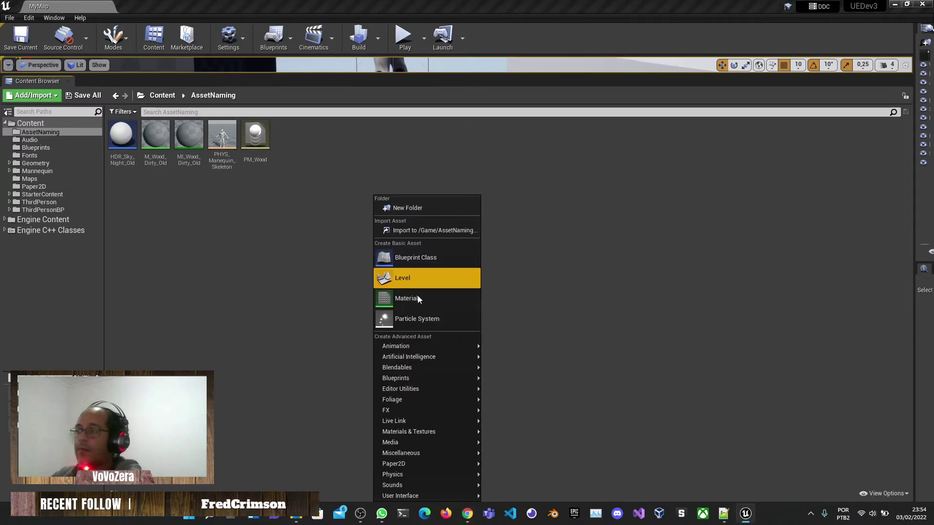
- Create a Blueprint Class with the chosen parent class and name it PPM_Env
{"action": "left_click", "coordinate": [417, 261]}
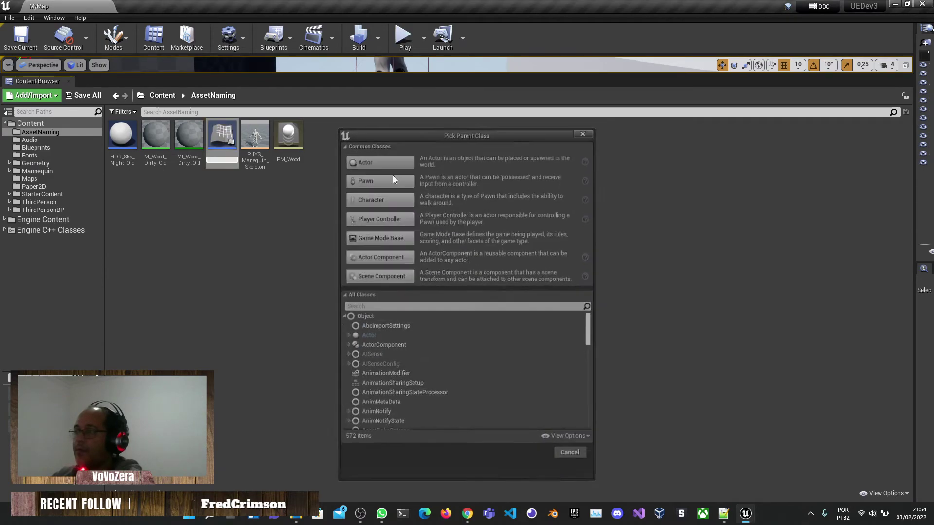
{"action": "left_click", "coordinate": [393, 180]}
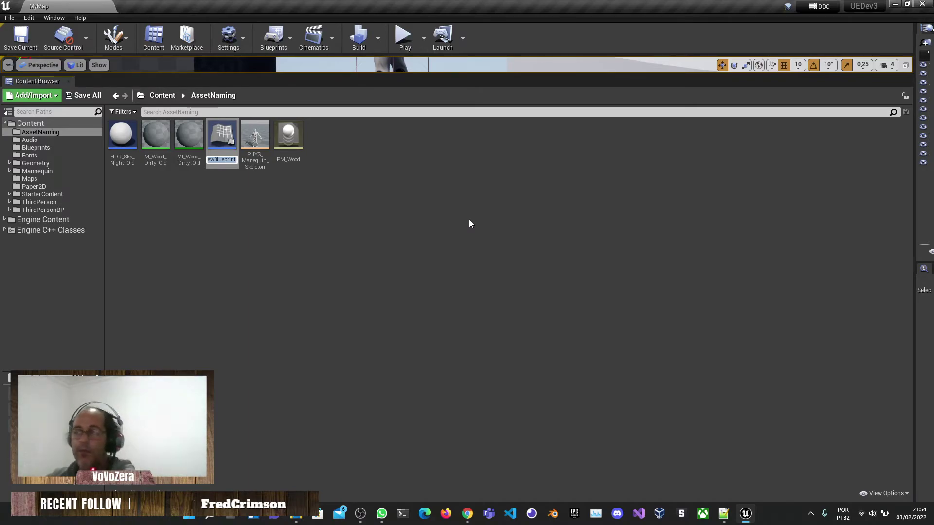
{"action": "type", "text": "PPM_Env"}
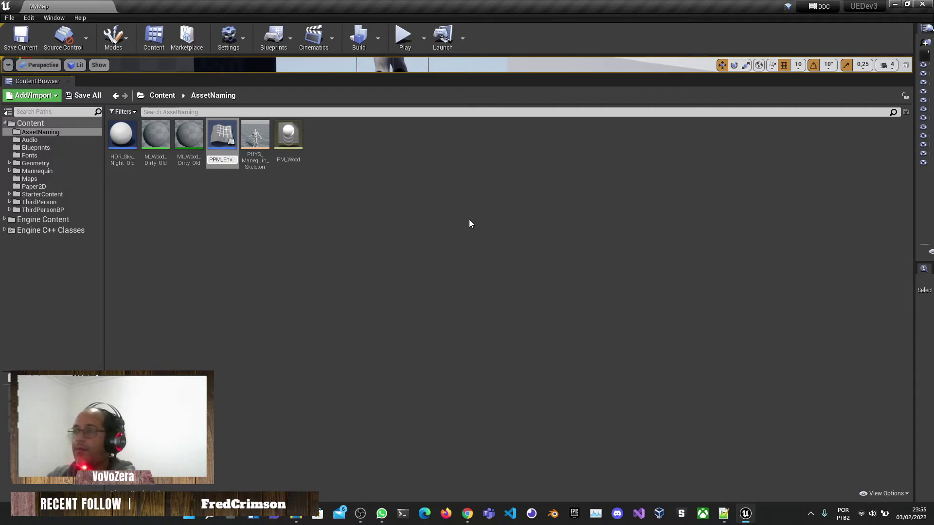
{"action": "key", "text": "Return"}
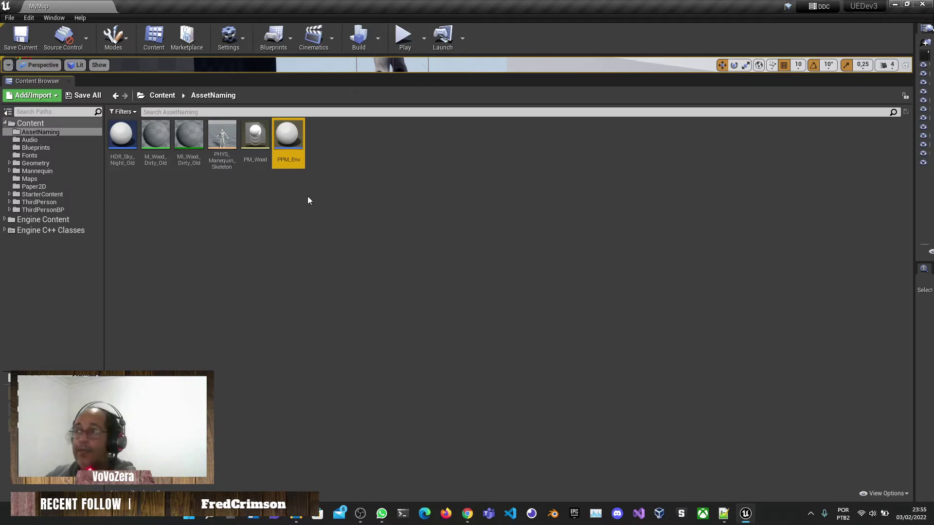
- Look through the Animation, Foliage, Media and other Create Advanced Asset submenus
{"action": "right_click", "coordinate": [286, 223]}
{"action": "mouse_move", "coordinate": [352, 379]}
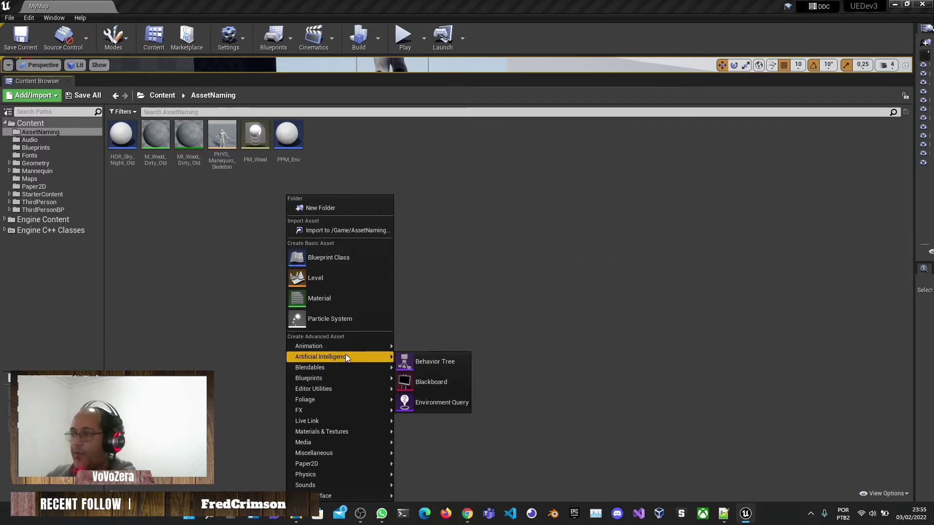
{"action": "mouse_move", "coordinate": [336, 346]}
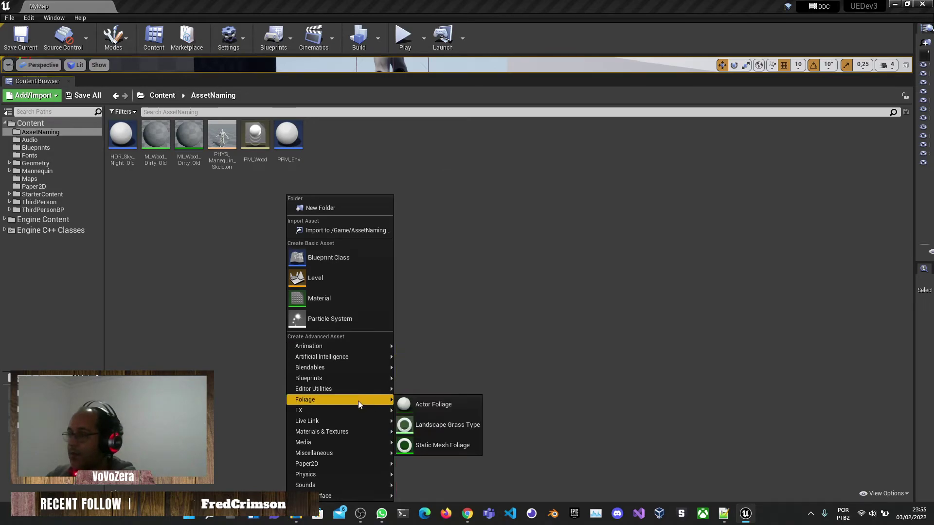
{"action": "mouse_move", "coordinate": [332, 432]}
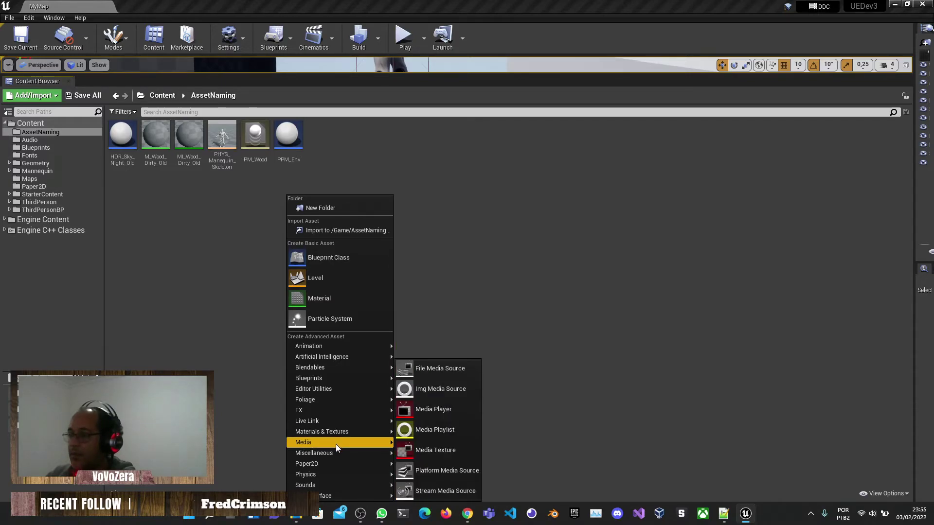
{"action": "mouse_move", "coordinate": [322, 474]}
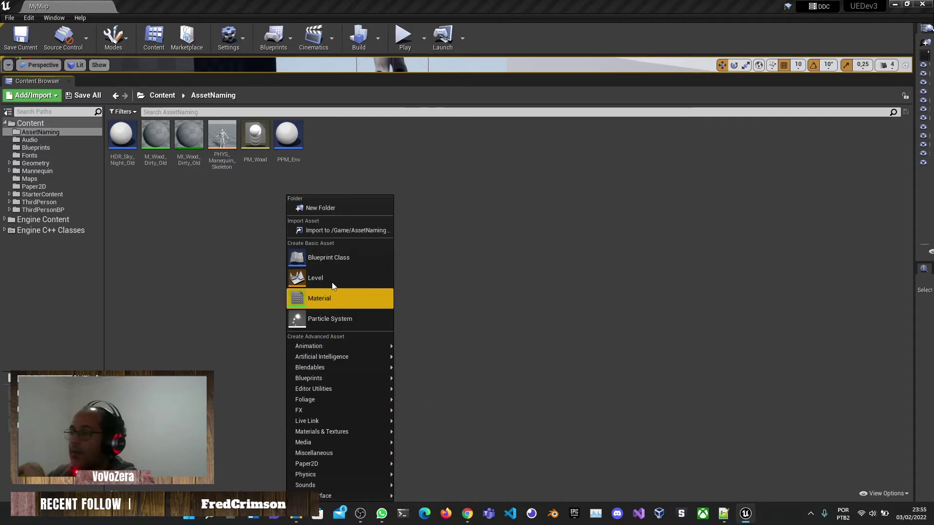
- Create a SkeletalMeshActor Blueprint named NewBlueprint, then delete it
{"action": "left_click", "coordinate": [342, 260]}
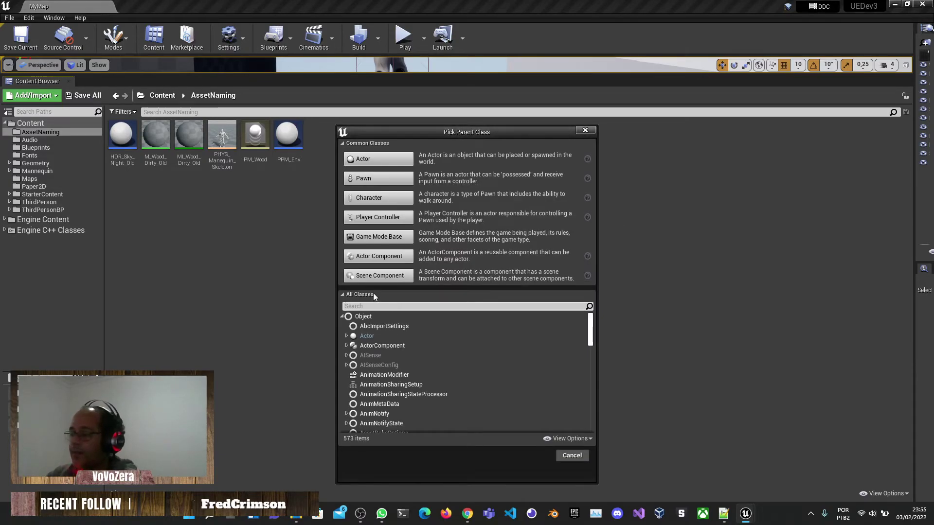
{"action": "type", "text": "Skele"}
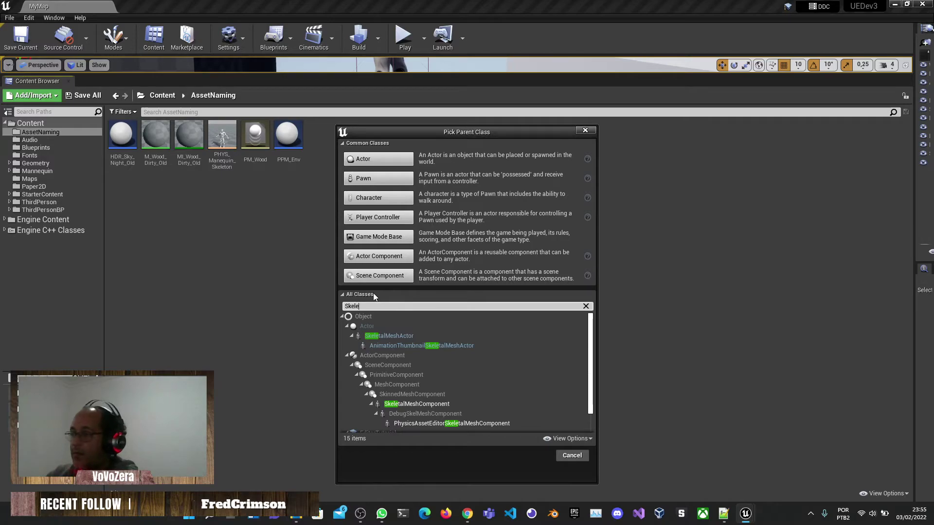
{"action": "scroll", "coordinate": [414, 337], "scroll_direction": "down", "scroll_amount": 1}
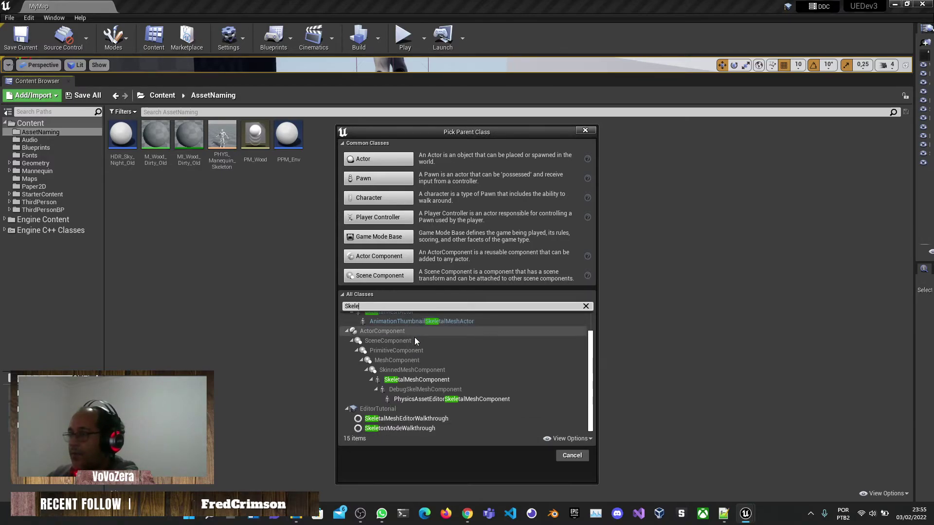
{"action": "scroll", "coordinate": [462, 369], "scroll_direction": "up", "scroll_amount": 1}
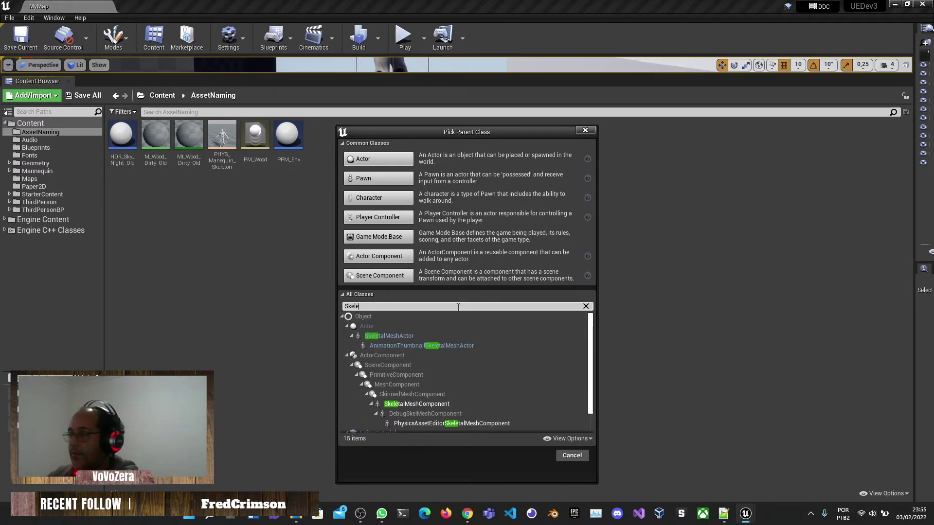
{"action": "left_click", "coordinate": [397, 336]}
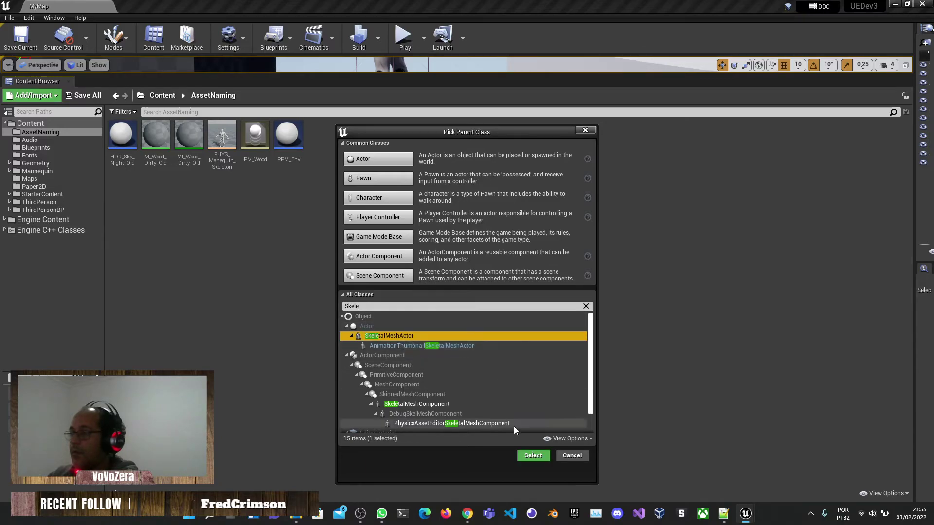
{"action": "left_click", "coordinate": [528, 457]}
{"action": "key", "text": "Return"}
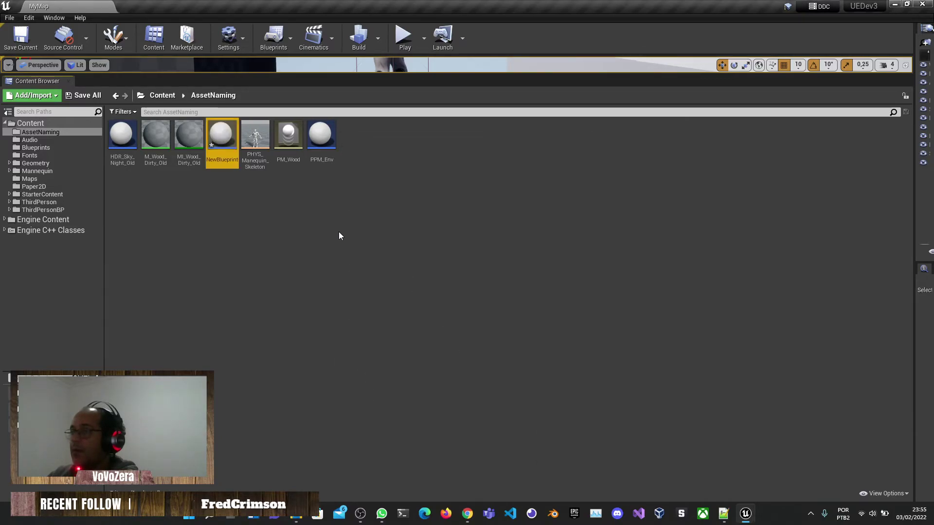
{"action": "key", "text": "Delete"}
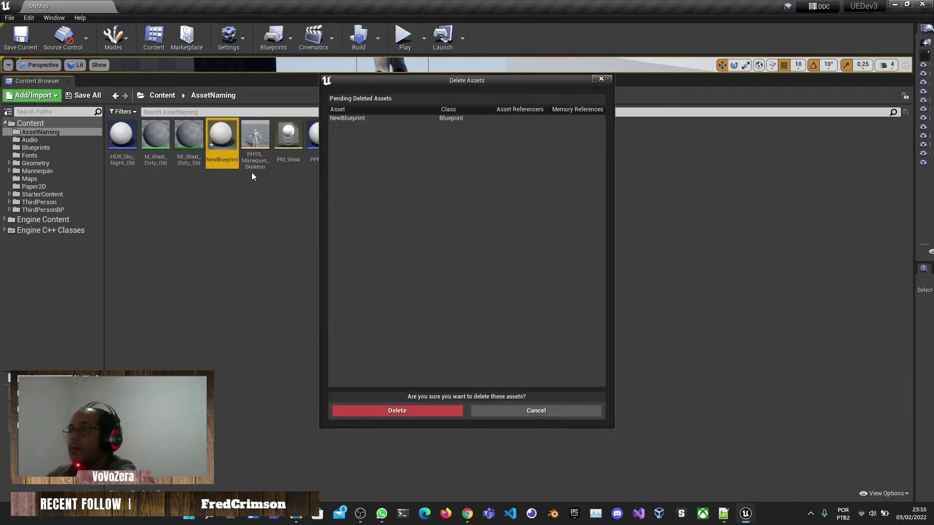
{"action": "left_click", "coordinate": [416, 409]}
- Open PHYS_Mannequin_Skeleton and SK_Mannequin, save, then close back to the MyMap level editor
{"action": "double_click", "coordinate": [233, 139]}
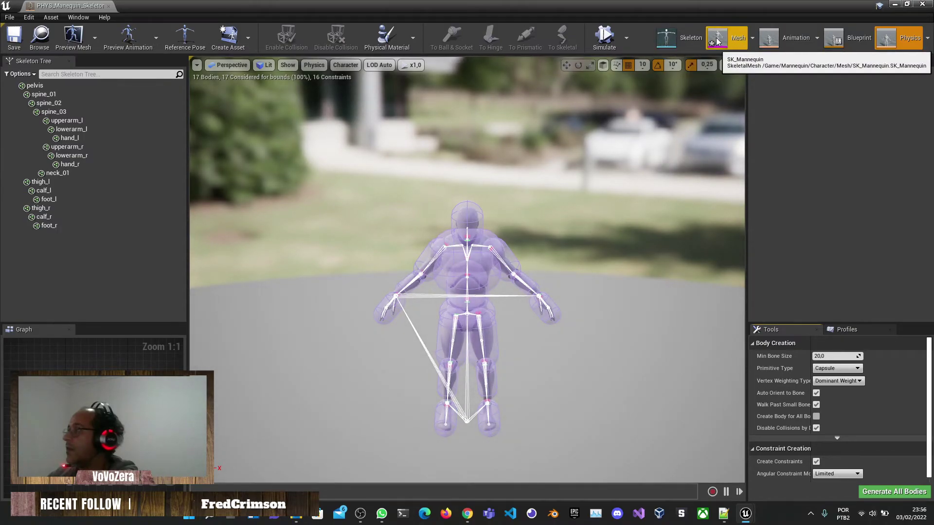
{"action": "left_click", "coordinate": [717, 42]}
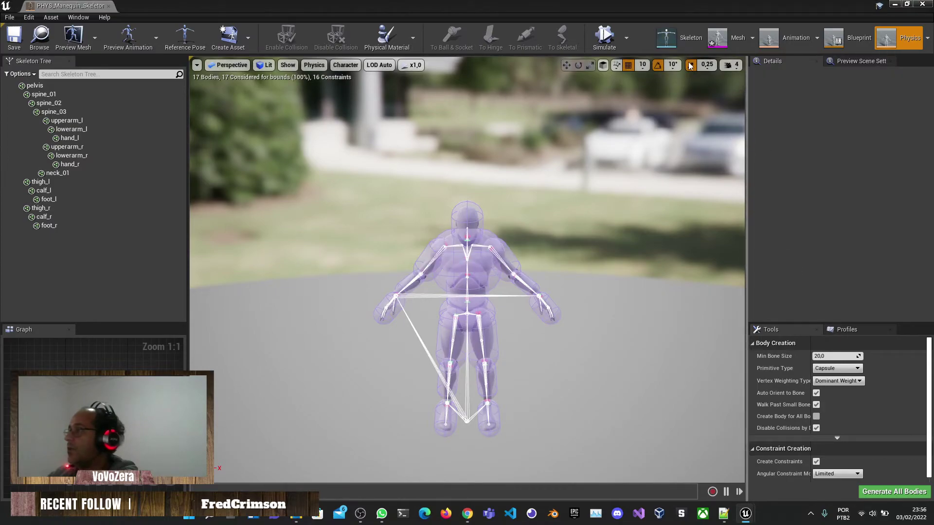
{"action": "key", "text": "ctrl+s"}
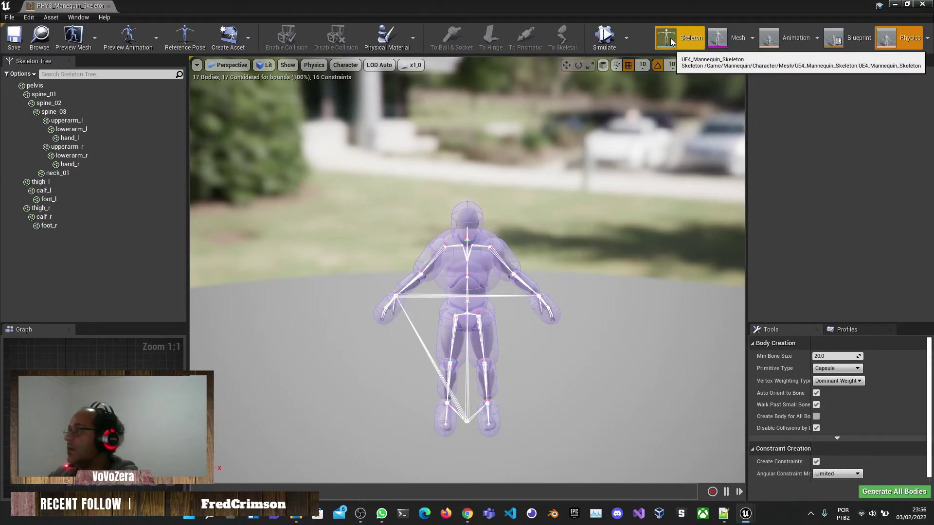
{"action": "left_click", "coordinate": [109, 6]}
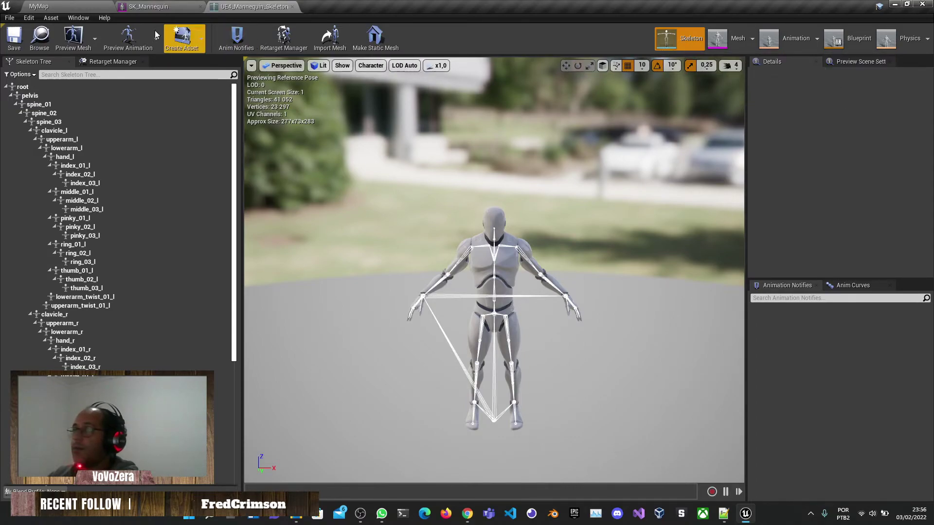
{"action": "left_click", "coordinate": [78, 6]}
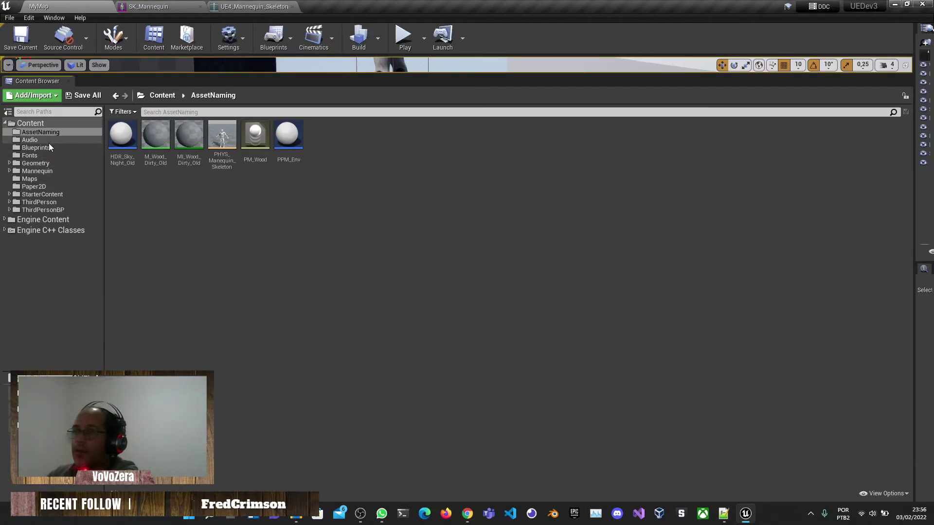
- Browse the Mannequin and ThirdPerson folders to reach the Mannequin character meshes
{"action": "left_click", "coordinate": [78, 172]}
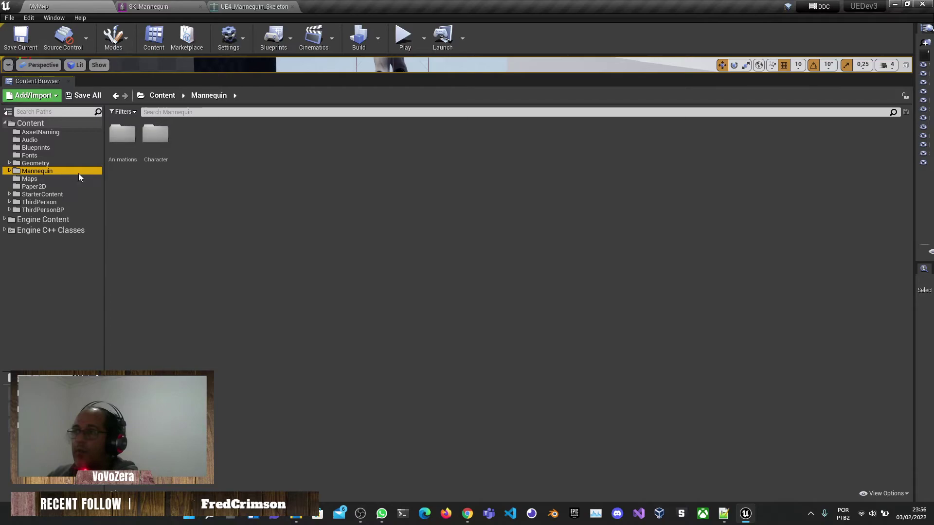
{"action": "double_click", "coordinate": [125, 146]}
{"action": "left_click", "coordinate": [53, 249]}
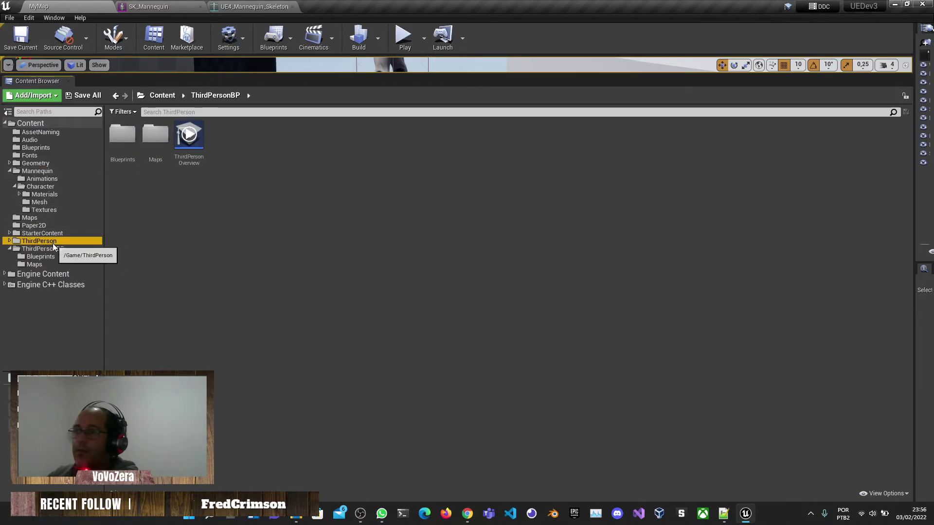
{"action": "left_click", "coordinate": [47, 241]}
{"action": "left_click", "coordinate": [51, 249]}
{"action": "left_click", "coordinate": [51, 264]}
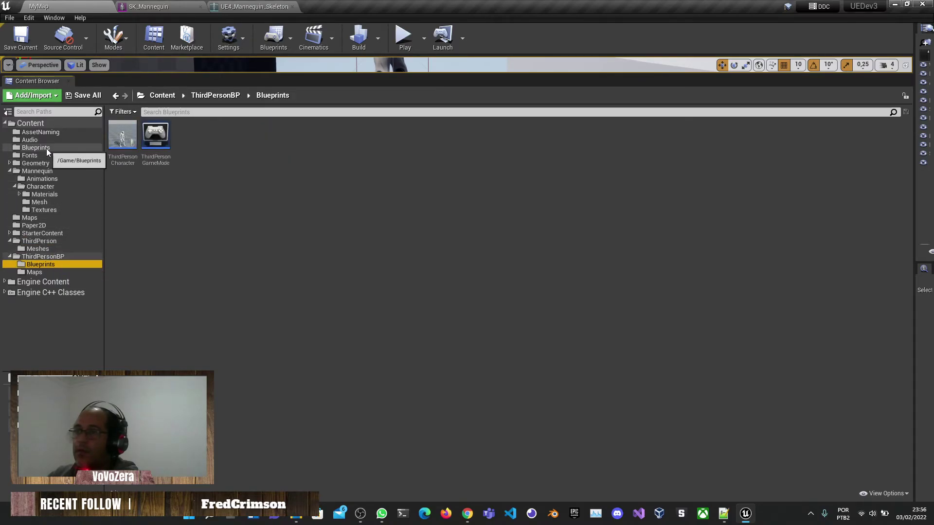
{"action": "left_click", "coordinate": [44, 179]}
{"action": "left_click", "coordinate": [49, 201]}
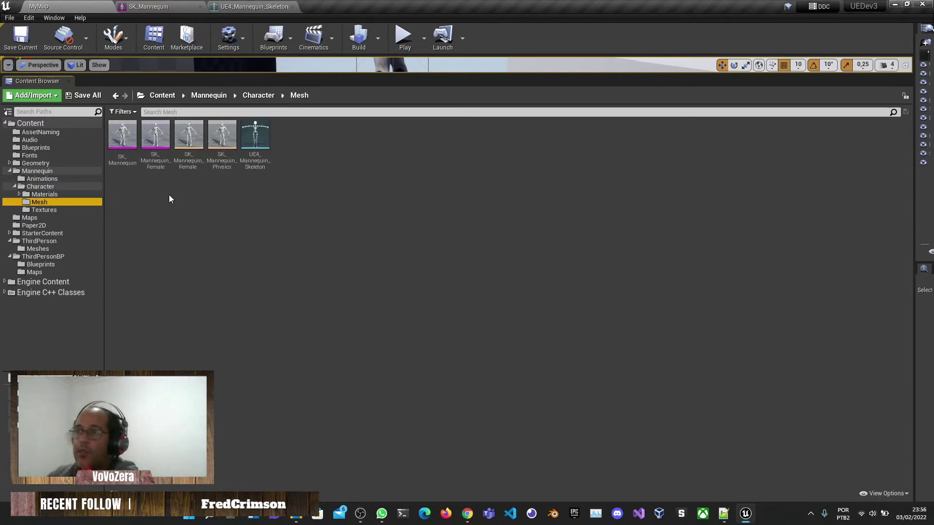
- Copy the SK_Mannequin skeletal mesh into the AssetNaming folder
{"action": "mouse_move", "coordinate": [144, 141]}
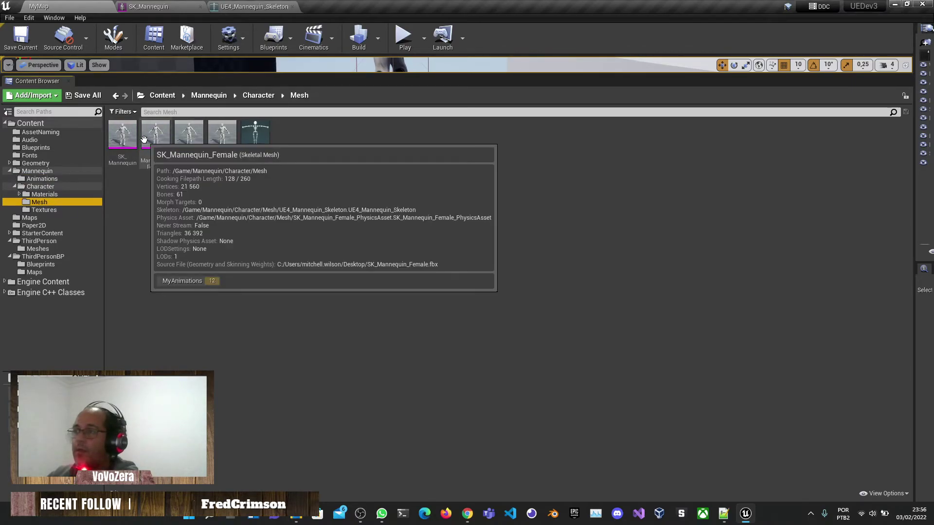
{"action": "left_click", "coordinate": [122, 137]}
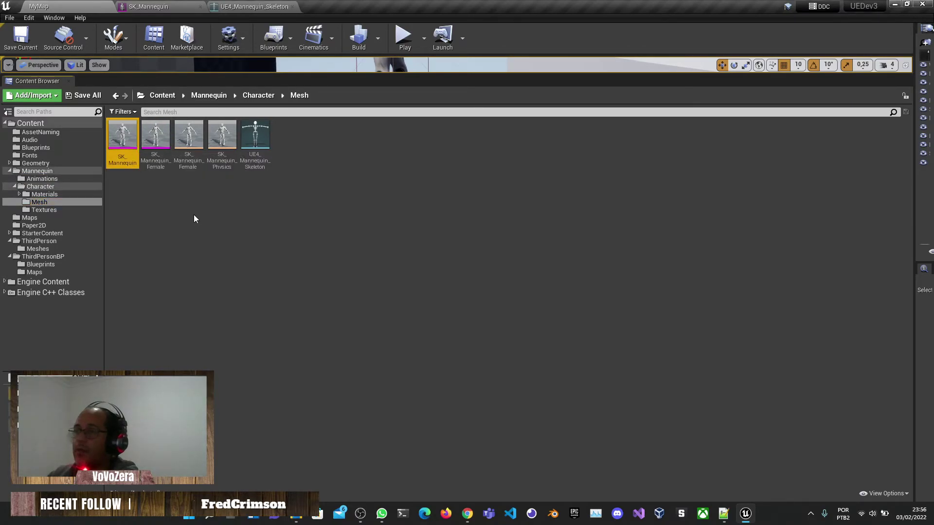
{"action": "left_click", "coordinate": [41, 132]}
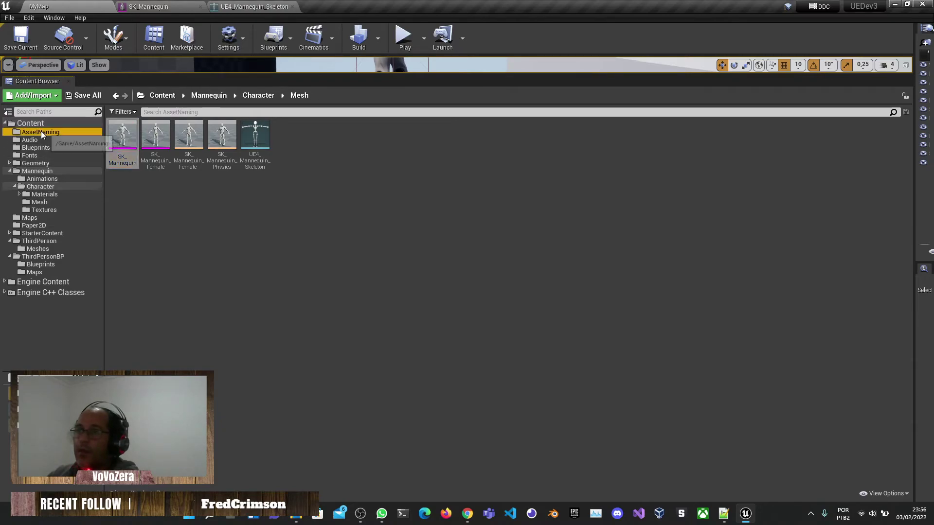
{"action": "left_click_drag", "start_coordinate": [40, 130], "coordinate": [40, 132]}
{"action": "left_click", "coordinate": [55, 141]}
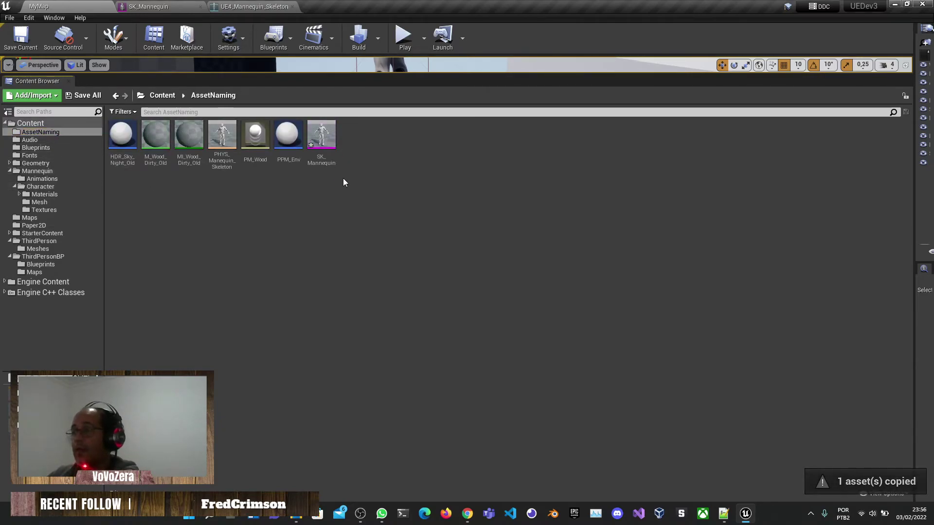
{"action": "mouse_move", "coordinate": [324, 162]}
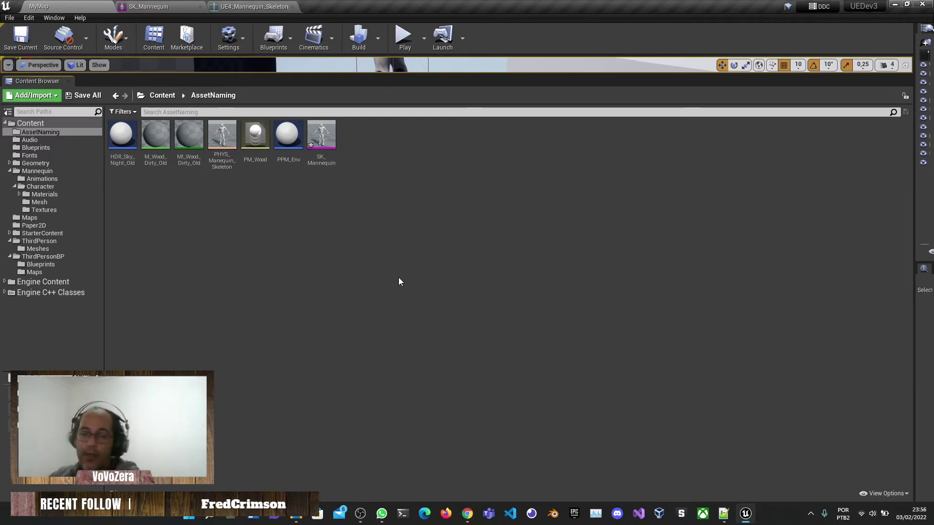
- Copy Ramp_StaticMesh from ThirdPerson Meshes into AssetNaming and rename it SM_Cube
{"action": "right_click", "coordinate": [405, 252]}
{"action": "mouse_move", "coordinate": [467, 379]}
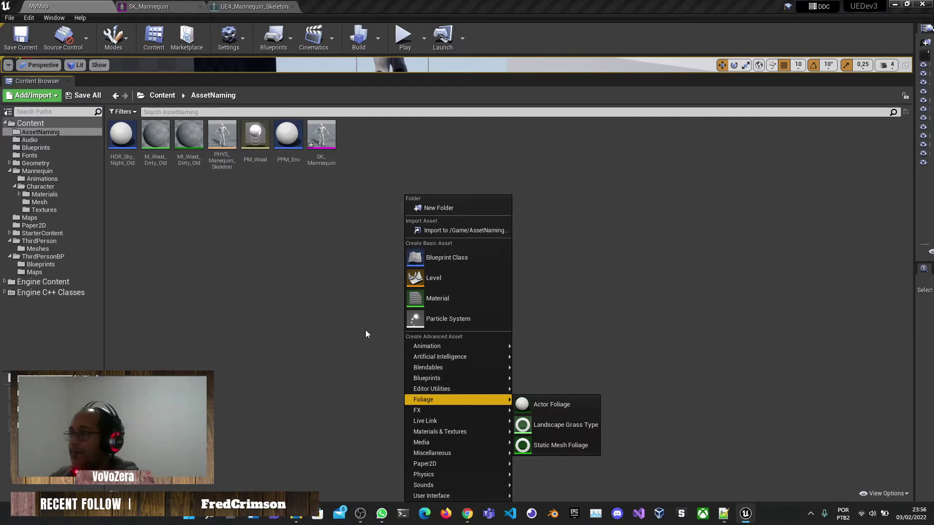
{"action": "left_click", "coordinate": [367, 329]}
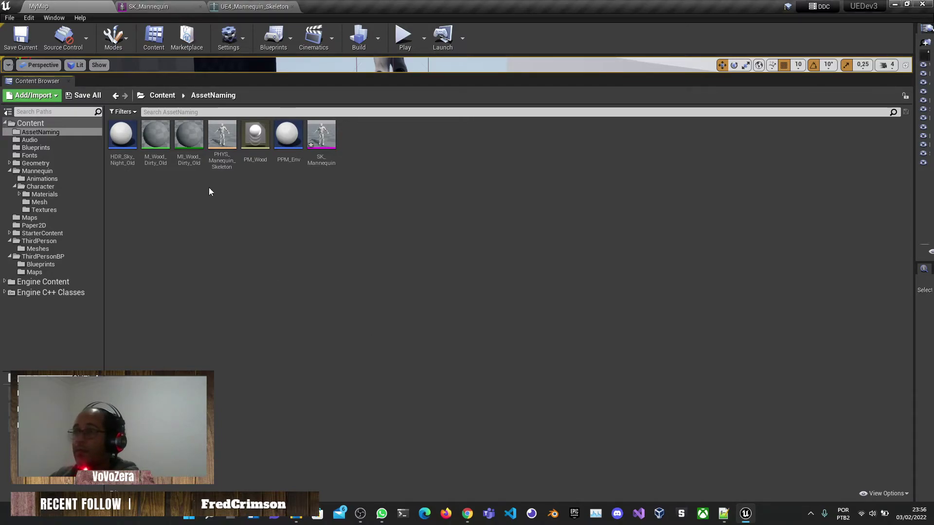
{"action": "left_click", "coordinate": [53, 203]}
{"action": "left_click", "coordinate": [53, 248]}
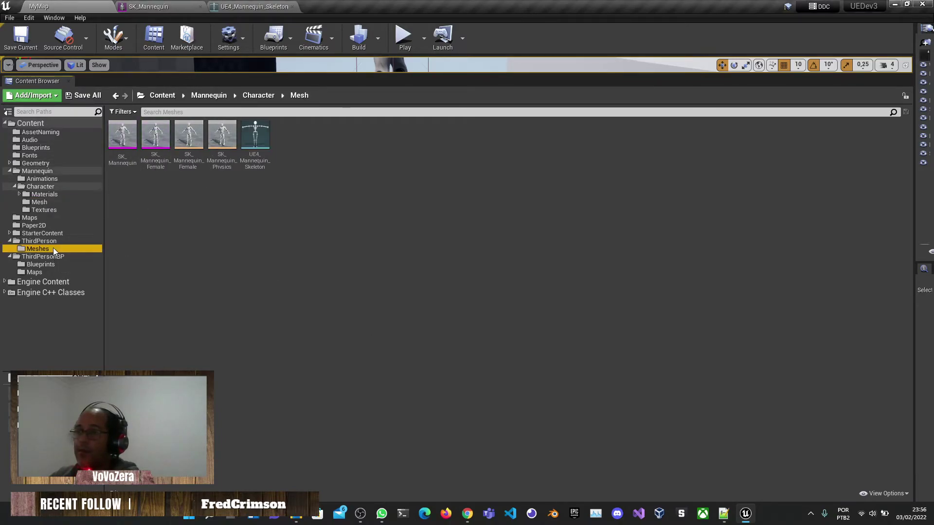
{"action": "left_click", "coordinate": [222, 135]}
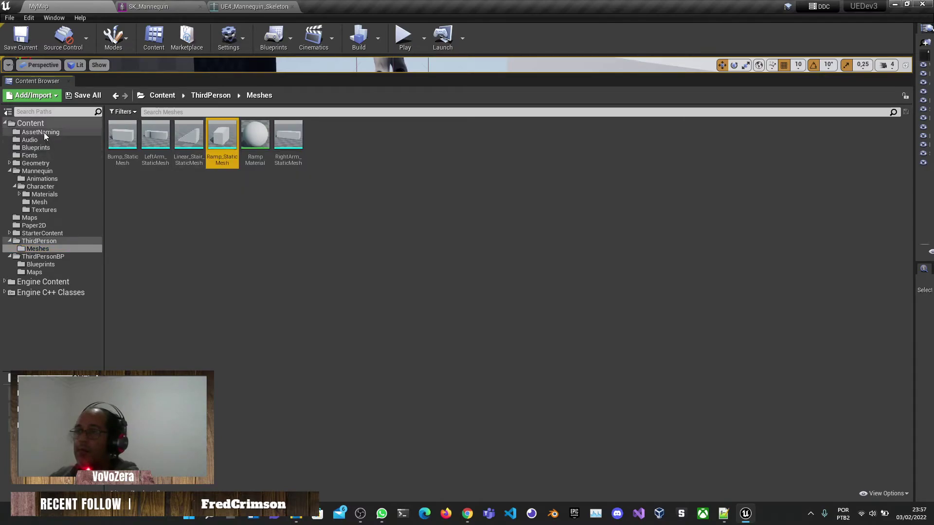
{"action": "left_click", "coordinate": [44, 132]}
{"action": "key", "text": "ctrl+v"}
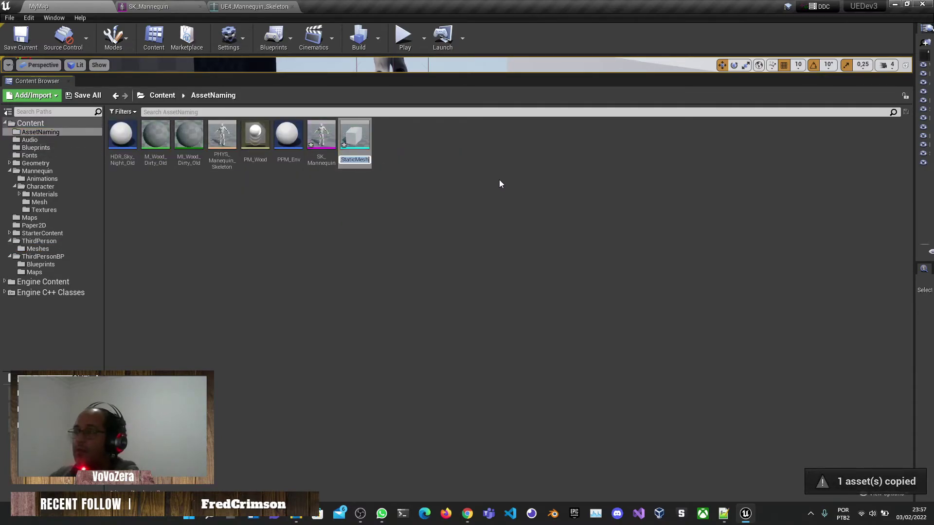
{"action": "type", "text": "S"}
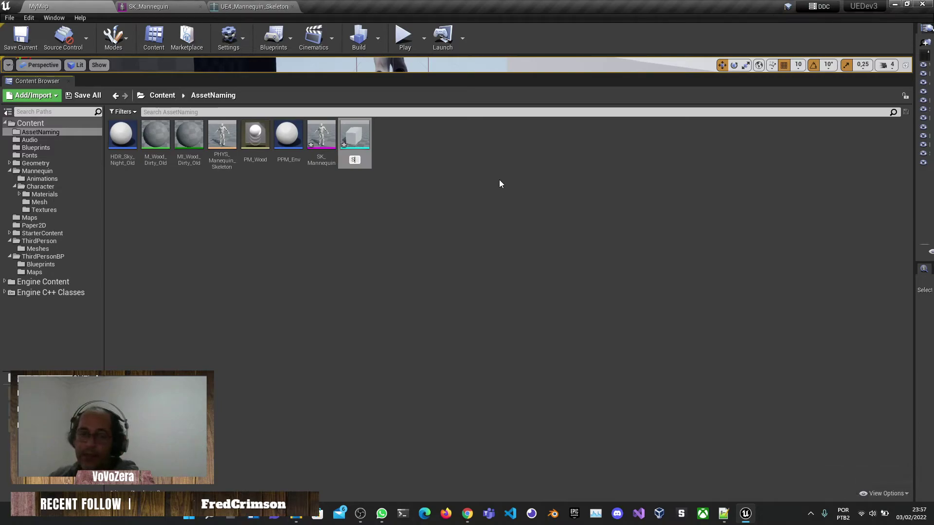
{"action": "type", "text": "M_"}
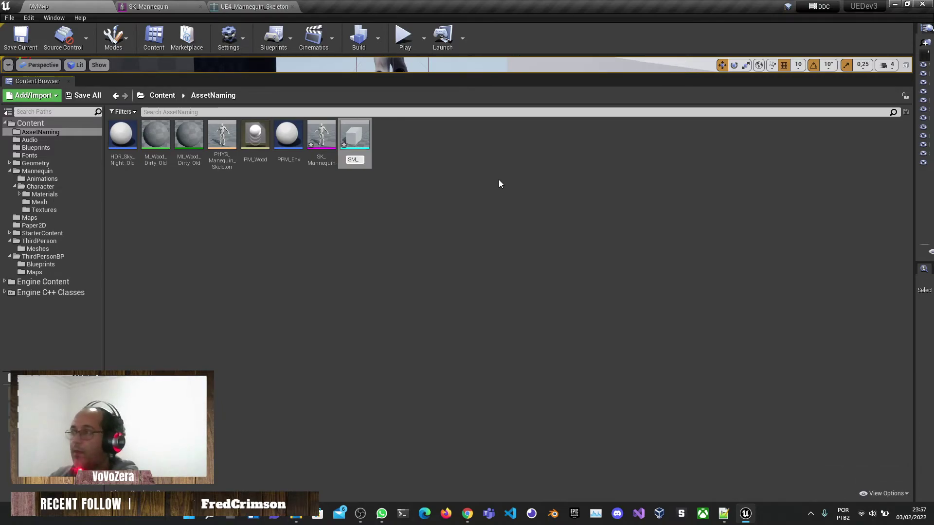
{"action": "type", "text": "Cube"}
{"action": "key", "text": "Return"}
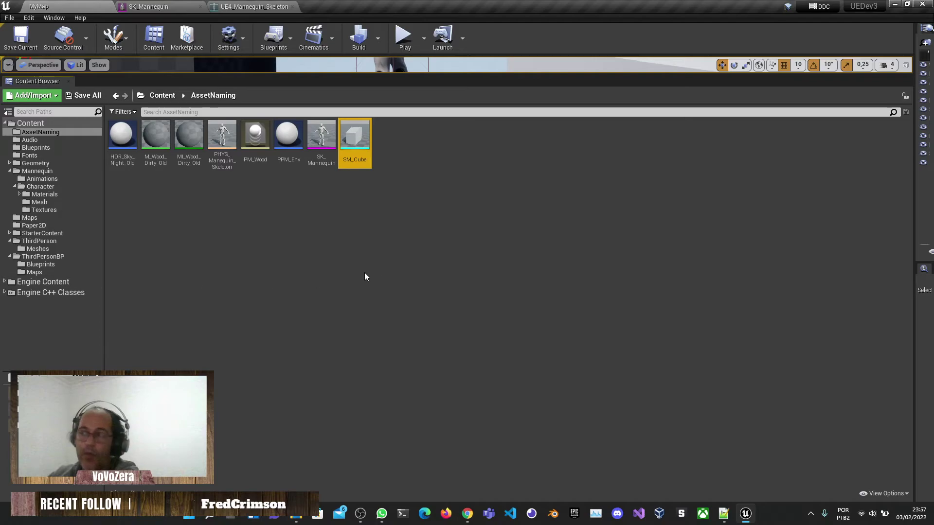
- Copy T_Male_Mask from the Mannequin Textures folder into AssetNaming
{"action": "left_click", "coordinate": [44, 210]}
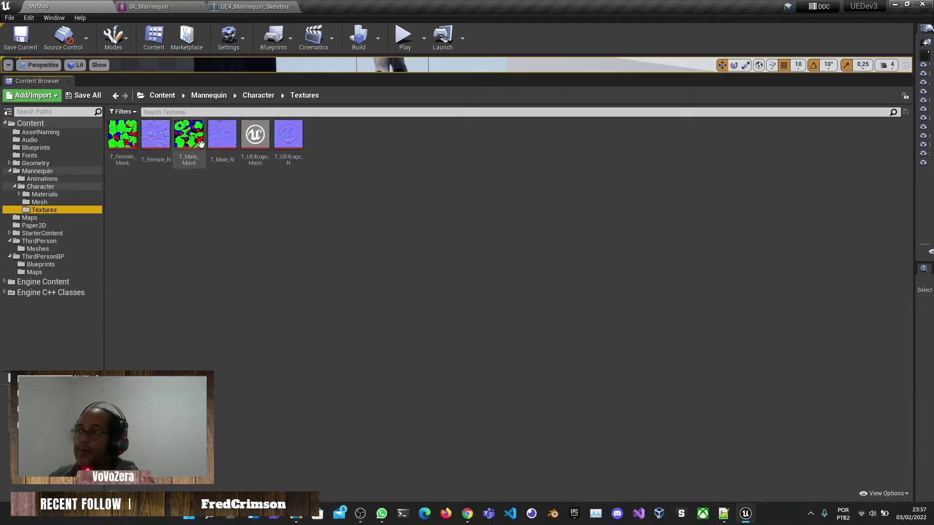
{"action": "left_click_drag", "start_coordinate": [116, 143], "coordinate": [41, 131]}
{"action": "left_click", "coordinate": [53, 138]}
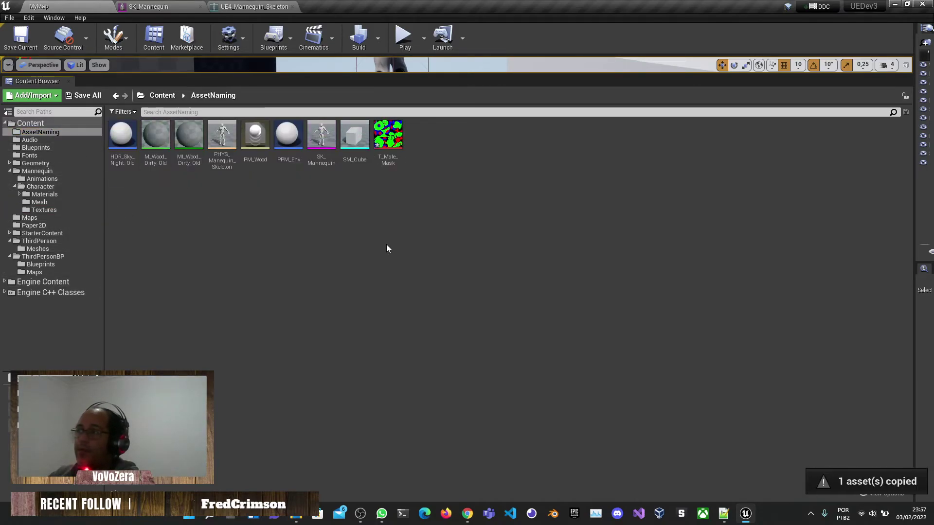
{"action": "left_click", "coordinate": [389, 146]}
{"action": "mouse_move", "coordinate": [388, 138]}
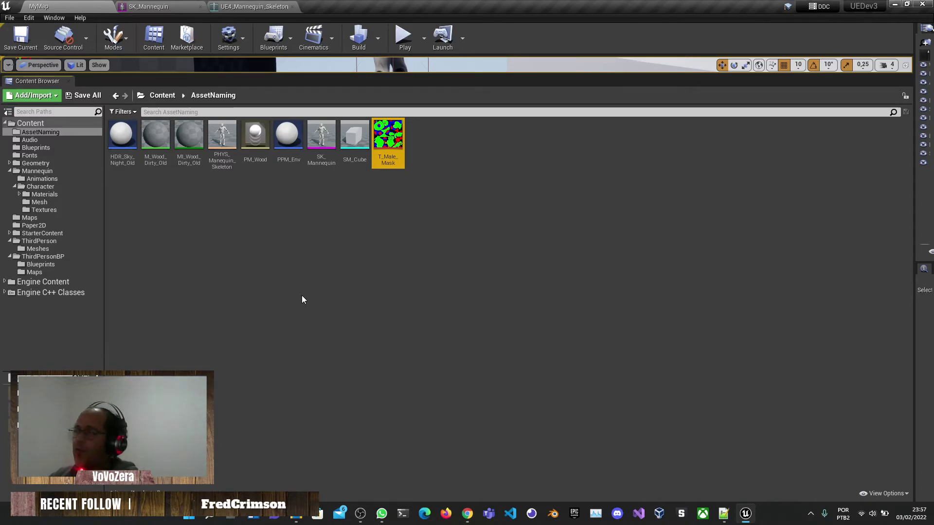
- Create a Game Mode Base Blueprint named OCIO_Profile
{"action": "right_click", "coordinate": [287, 300]}
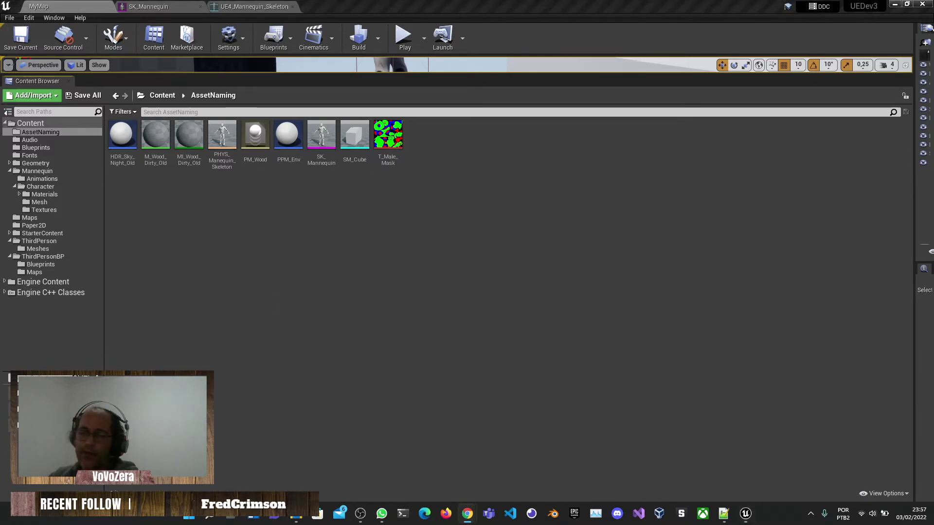
{"action": "right_click", "coordinate": [248, 240]}
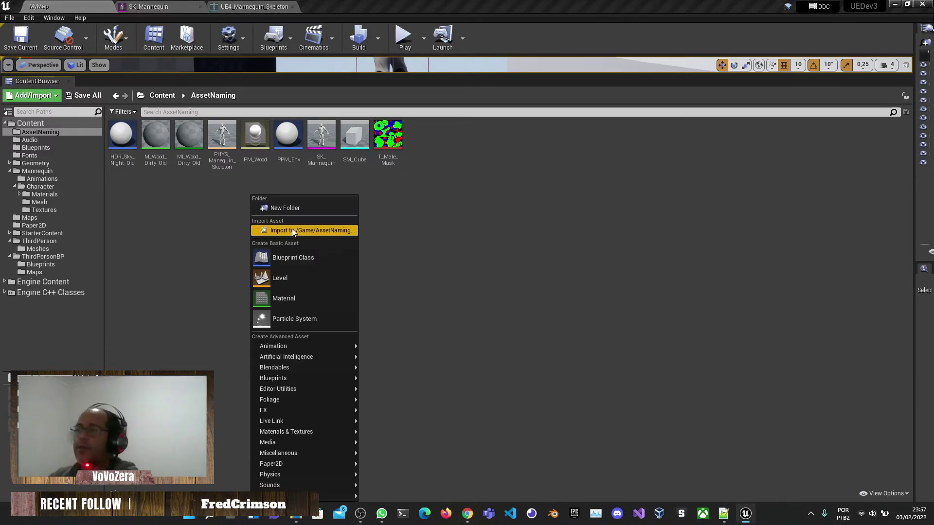
{"action": "left_click", "coordinate": [295, 254]}
{"action": "left_click", "coordinate": [373, 236]}
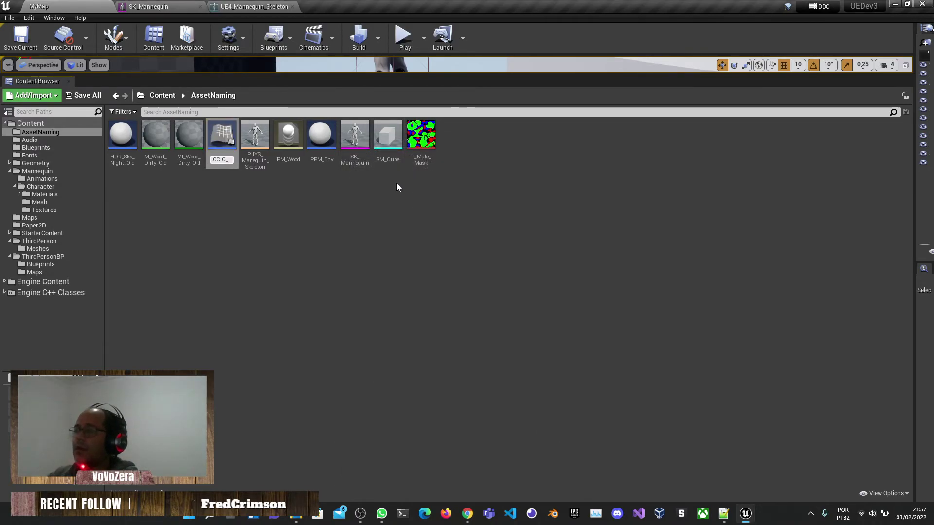
{"action": "type", "text": "OCIO_Profile"}
{"action": "key", "text": "Return"}
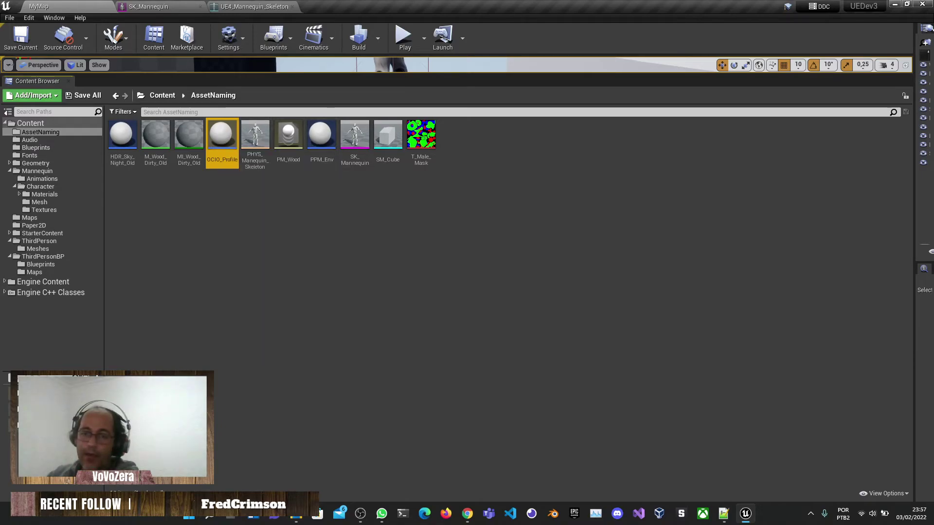
- Create another Blueprint named AC_Component, then rename it AC_Item
{"action": "right_click", "coordinate": [352, 195]}
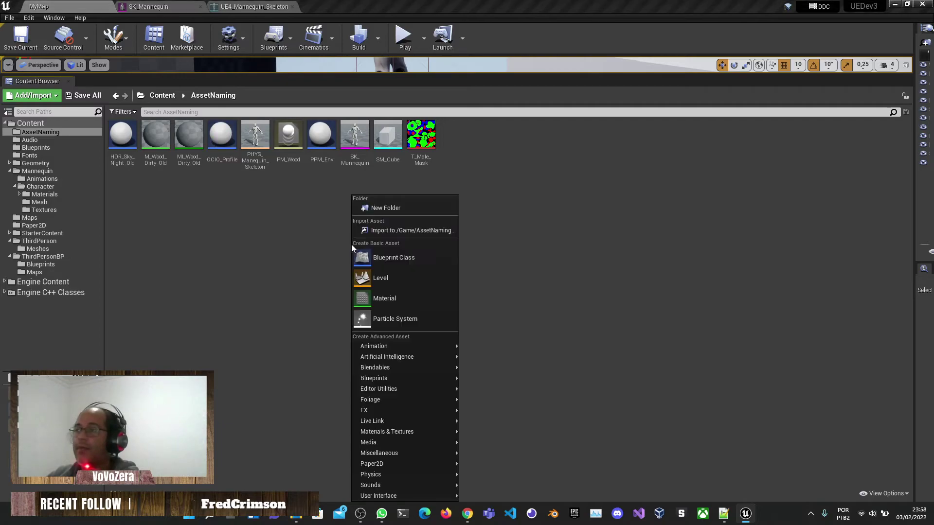
{"action": "left_click", "coordinate": [387, 256]}
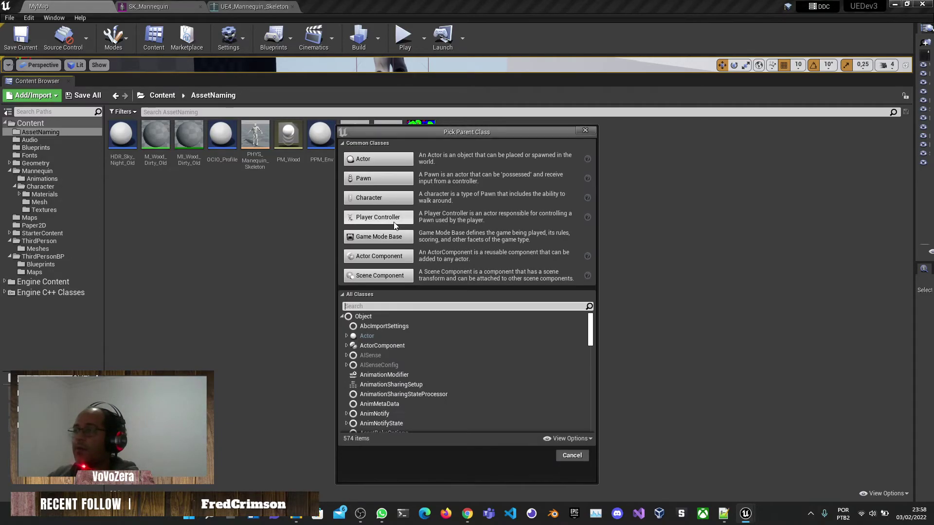
{"action": "left_click", "coordinate": [374, 165]}
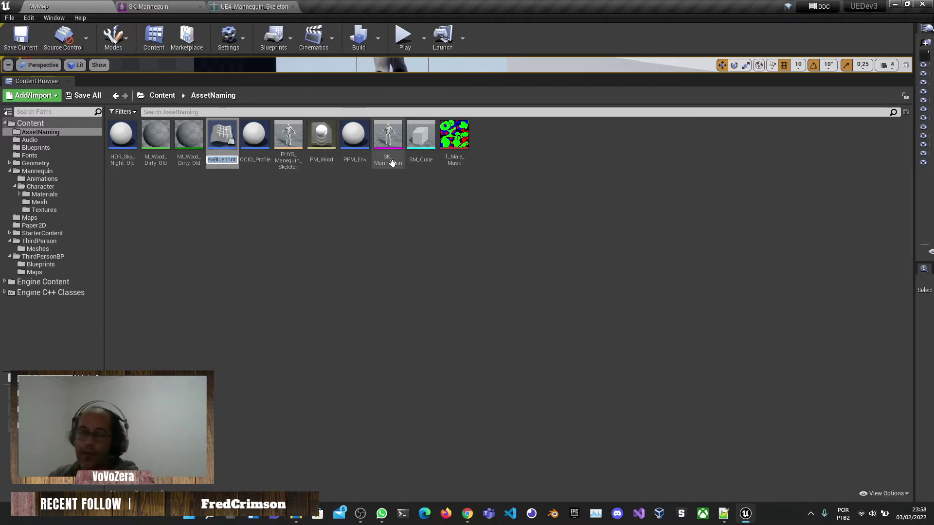
{"action": "type", "text": "AC_Com"}
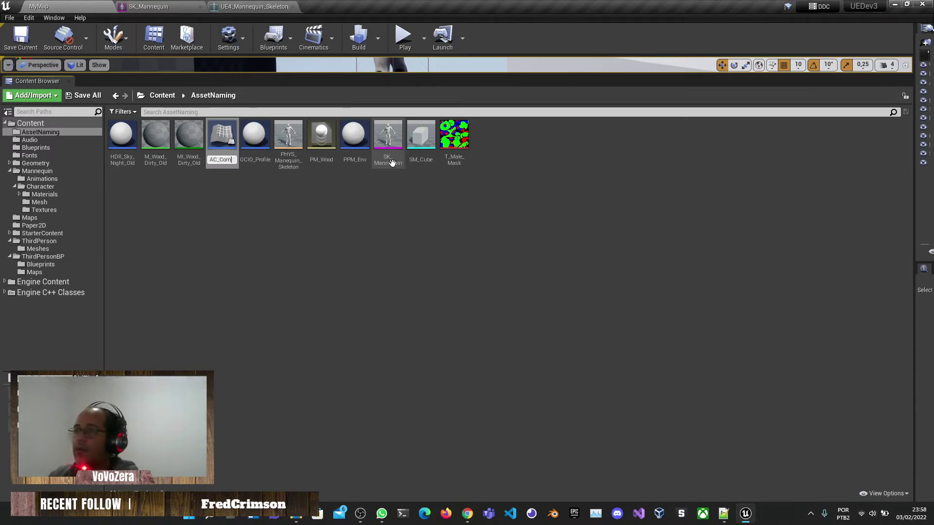
{"action": "type", "text": "ponent"}
{"action": "key", "text": "Return"}
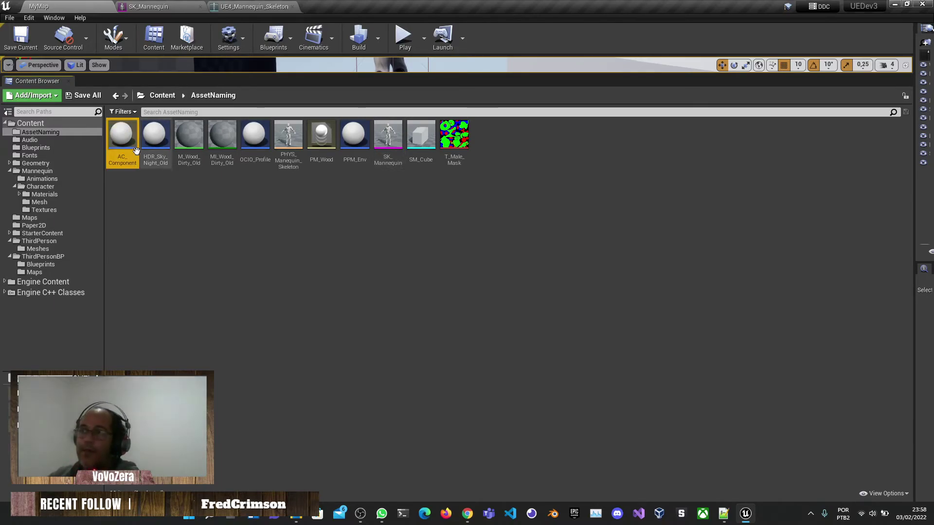
{"action": "key", "text": "F2"}
{"action": "type", "text": "AC_"}
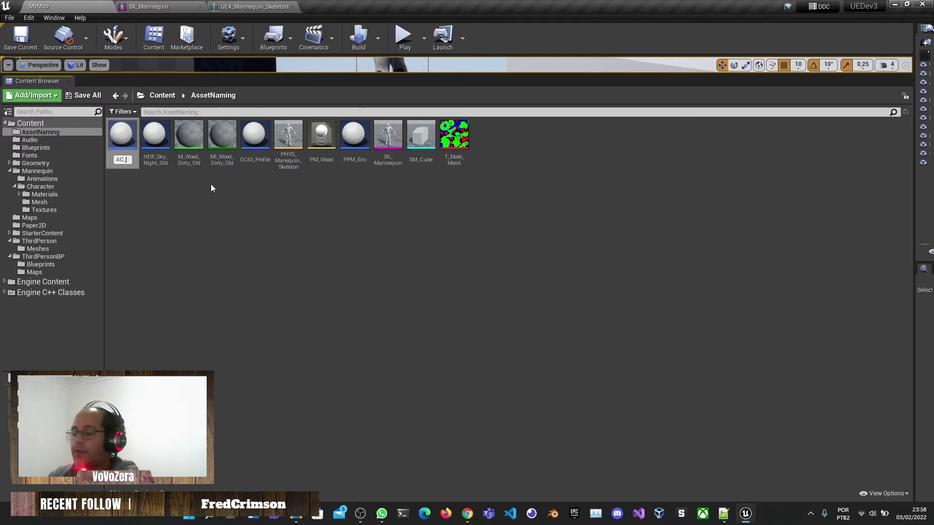
{"action": "type", "text": "Item"}
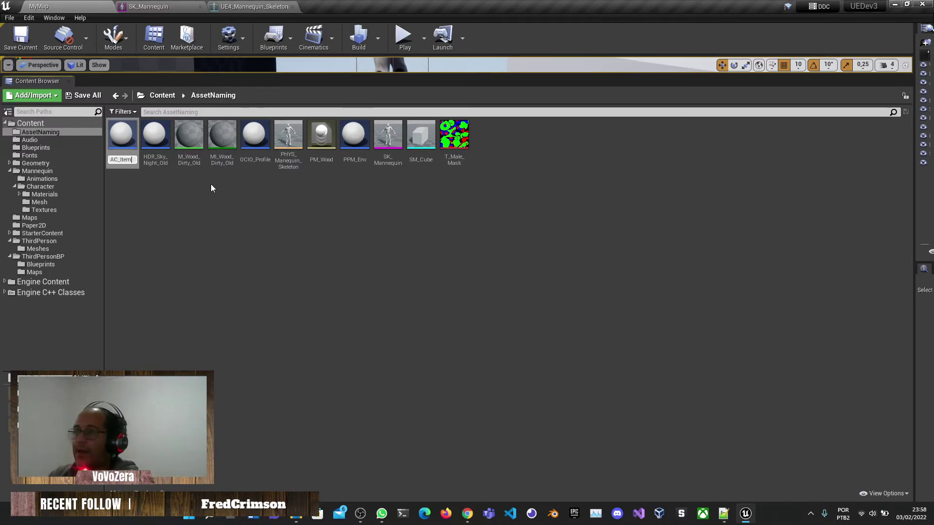
{"action": "key", "text": "Return"}
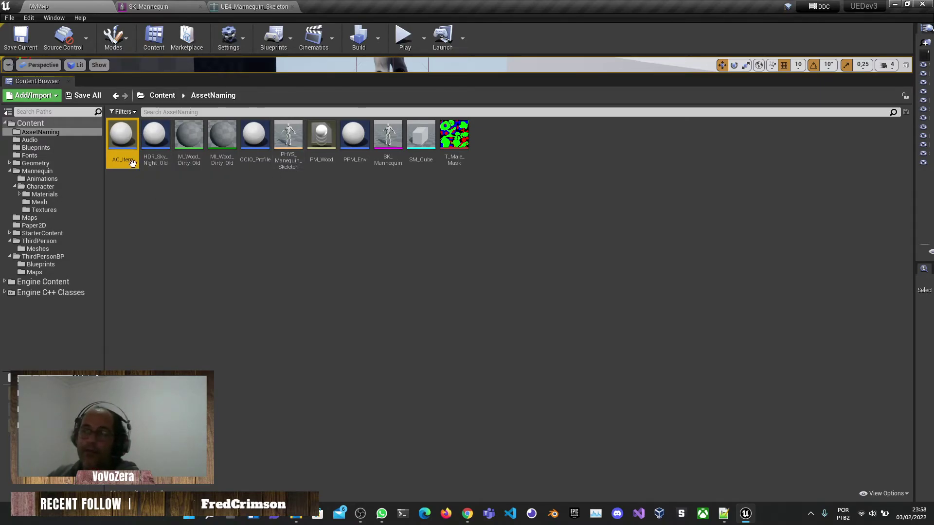
- Delete AC_Item and create an ActorComponent-based Blueprint named AC_ItemRules
{"action": "key", "text": "Delete"}
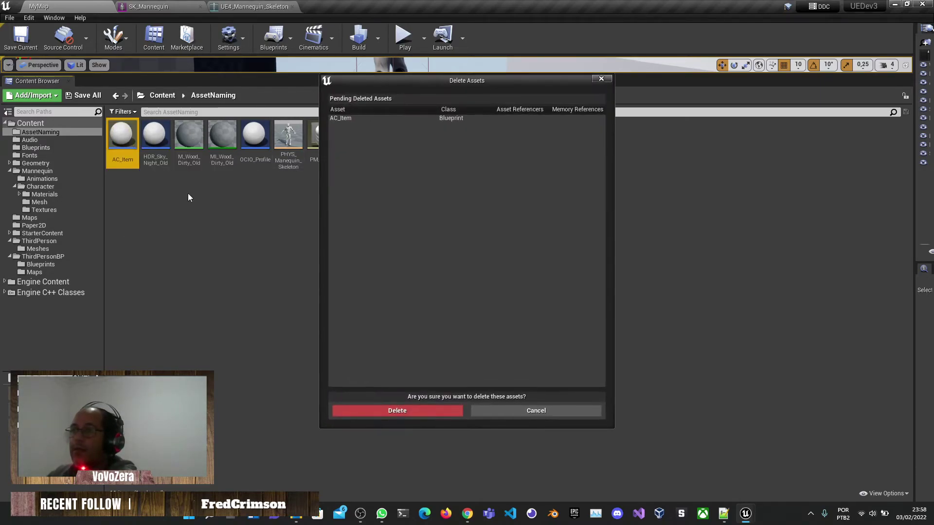
{"action": "left_click", "coordinate": [408, 410]}
{"action": "right_click", "coordinate": [298, 264]}
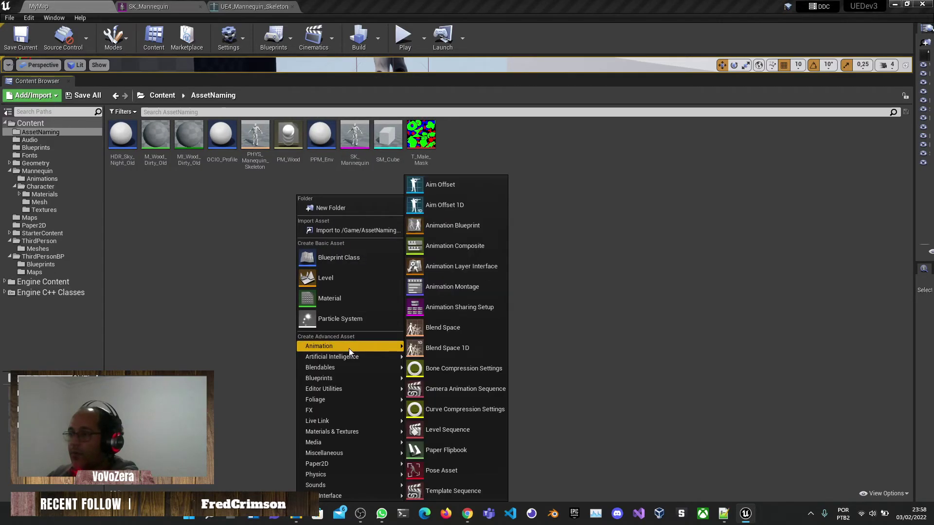
{"action": "left_click", "coordinate": [349, 258]}
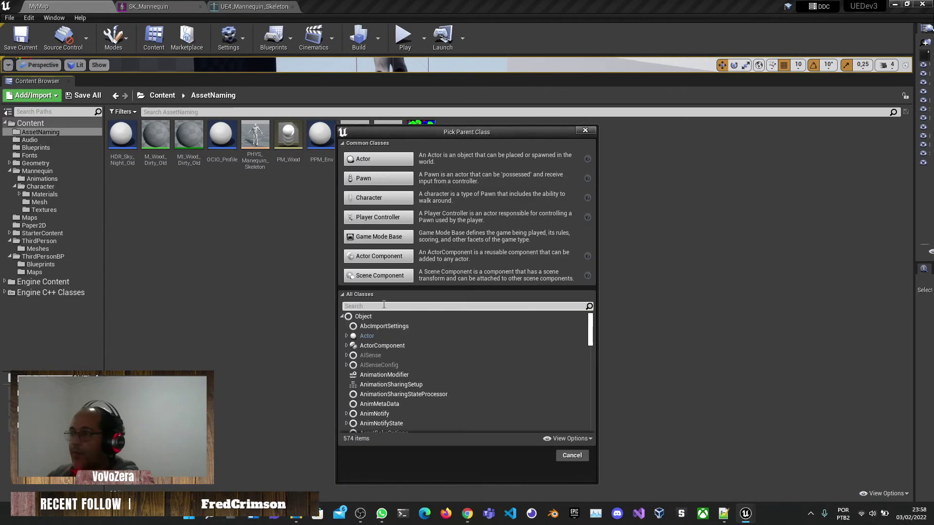
{"action": "type", "text": "ActorCom"}
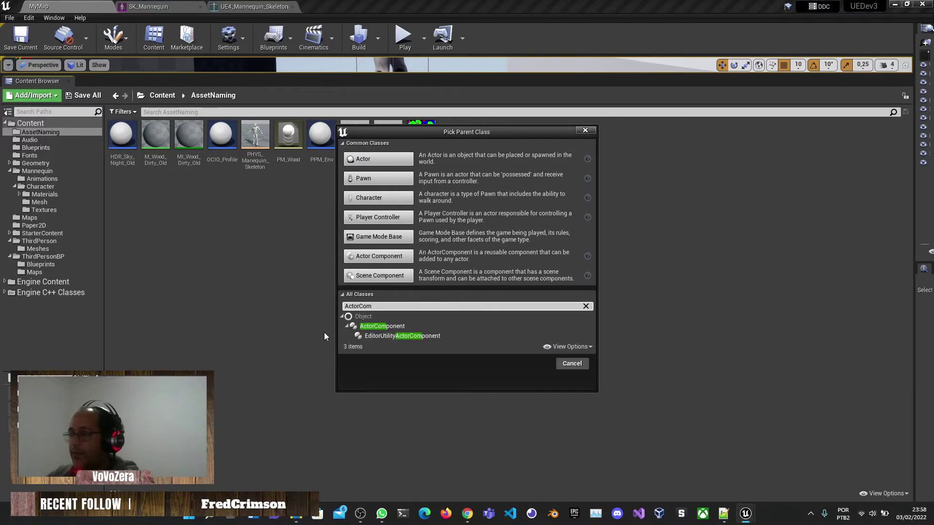
{"action": "left_click", "coordinate": [375, 327]}
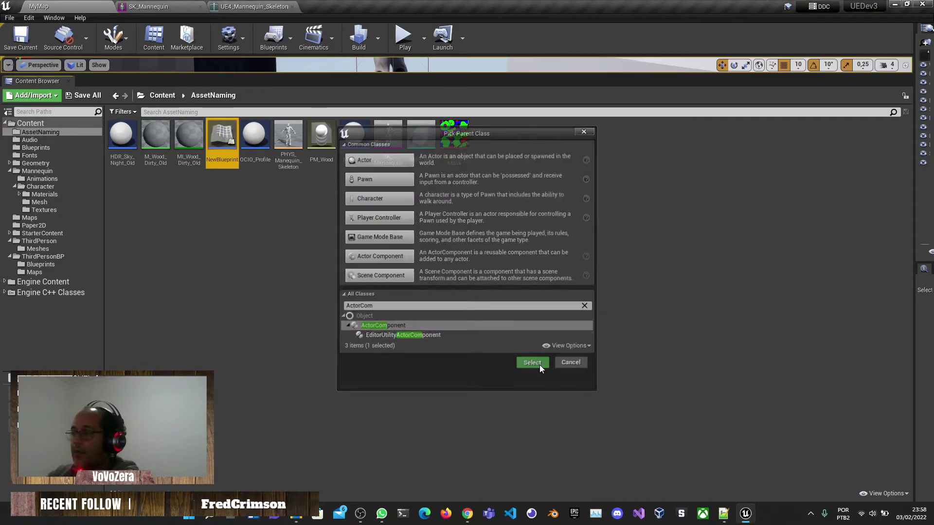
{"action": "left_click", "coordinate": [538, 364]}
{"action": "type", "text": "AC"}
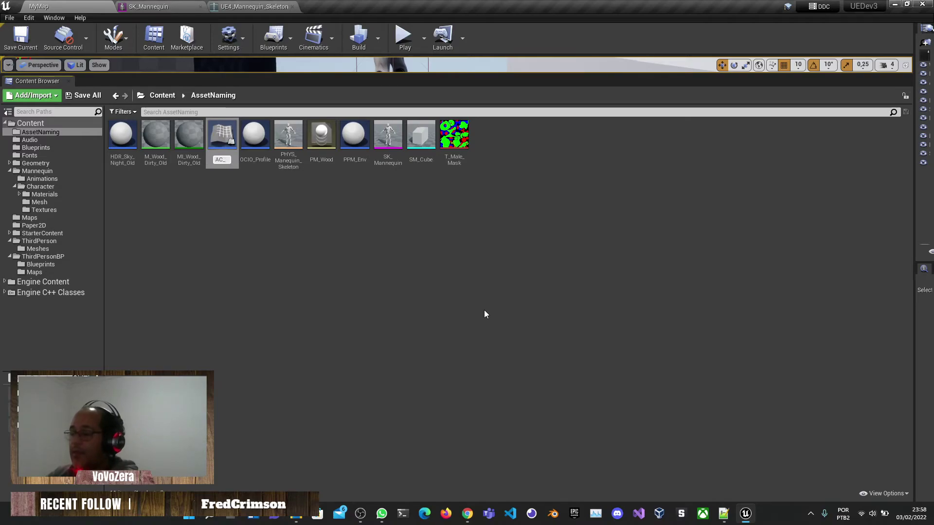
{"action": "type", "text": "_Item"}
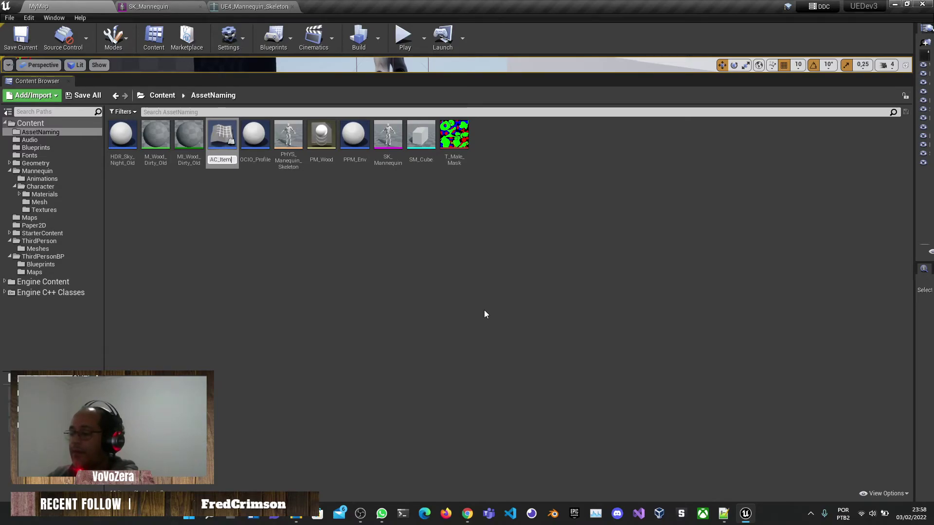
{"action": "type", "text": "Rules"}
{"action": "key", "text": "Return"}
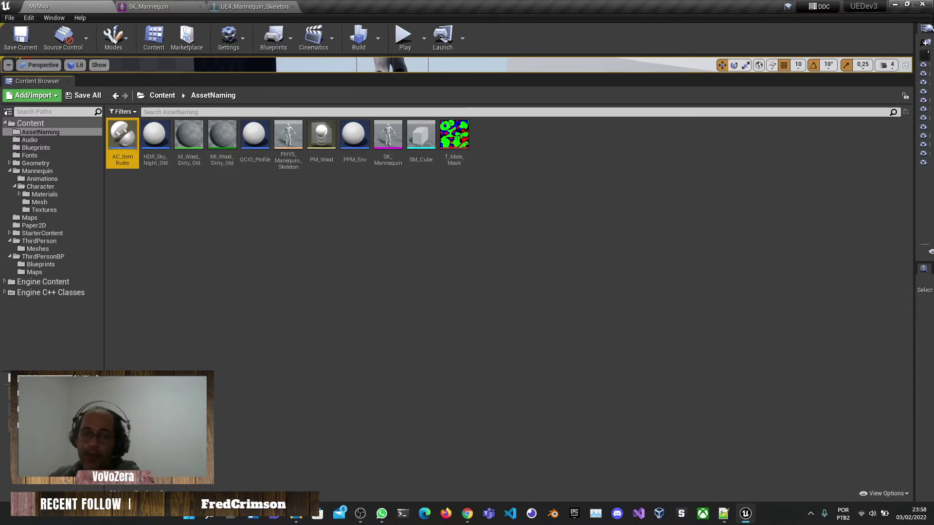
- Create an Animation Blueprint on the default target skeleton, named ABP_Hero_Base
{"action": "right_click", "coordinate": [226, 299]}
{"action": "mouse_move", "coordinate": [258, 348]}
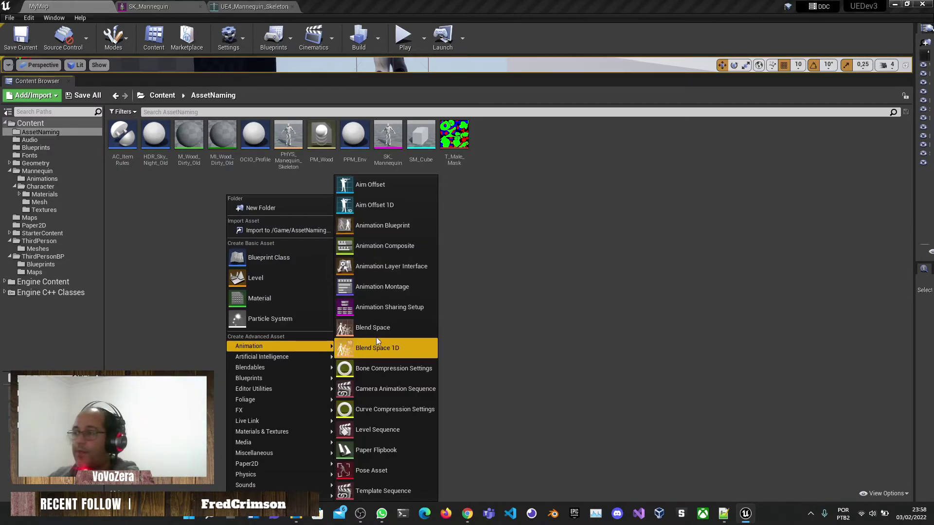
{"action": "left_click", "coordinate": [400, 231]}
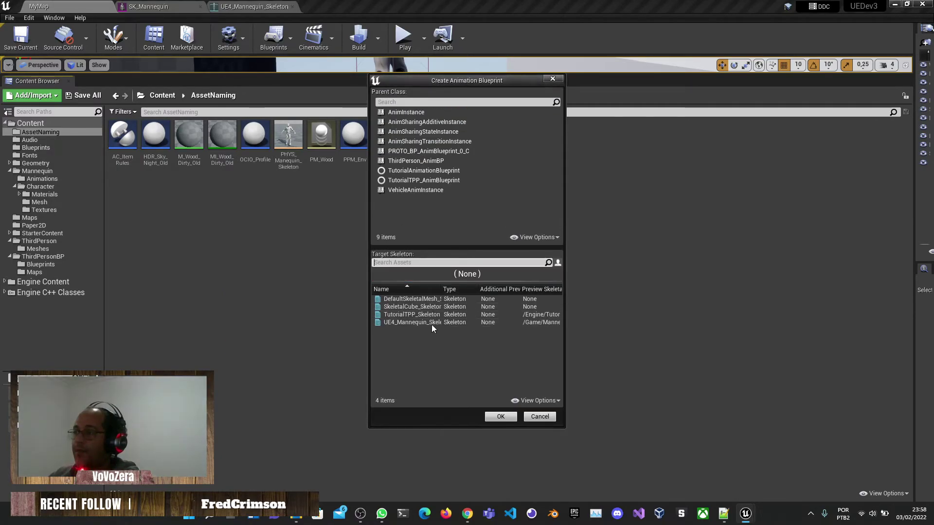
{"action": "left_click", "coordinate": [411, 299]}
{"action": "left_click", "coordinate": [493, 414]}
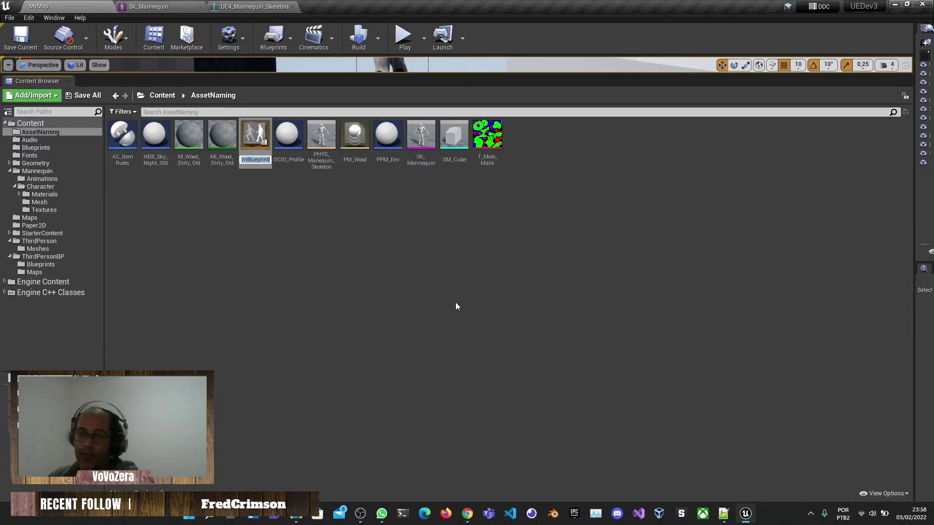
{"action": "type", "text": "A"}
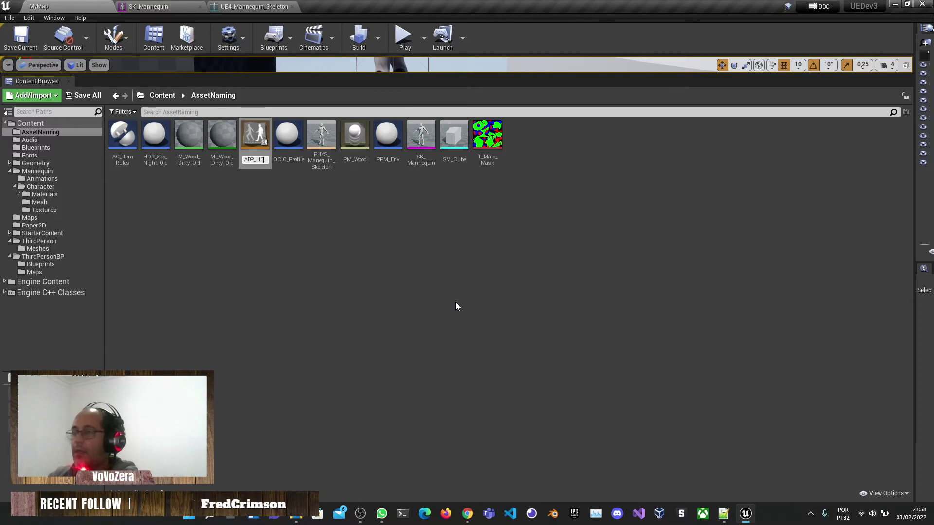
{"action": "type", "text": "BP_Hero_"}
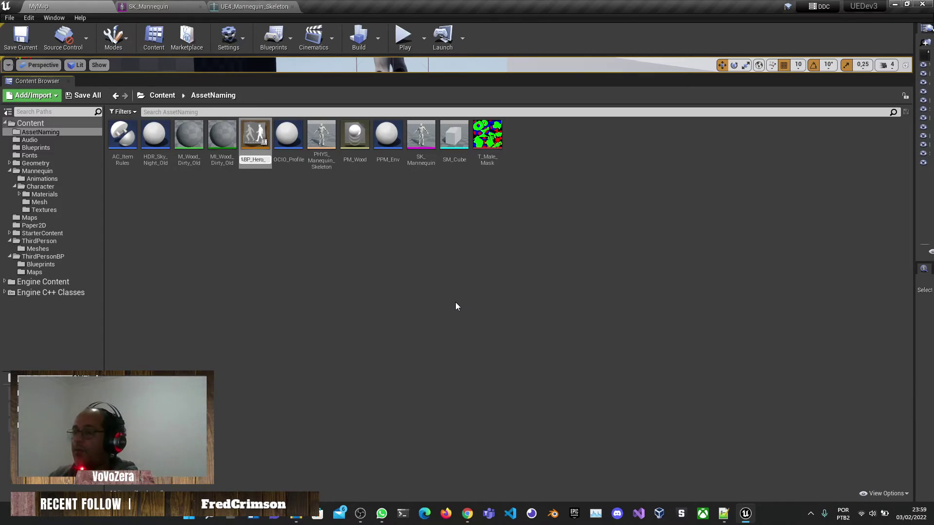
{"action": "type", "text": "Base"}
{"action": "key", "text": "Return"}
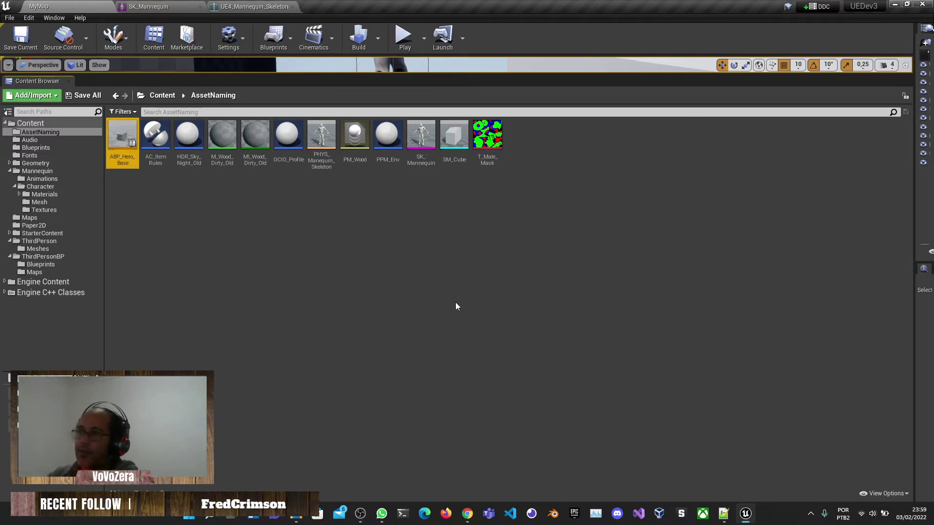
{"action": "mouse_move", "coordinate": [120, 139]}
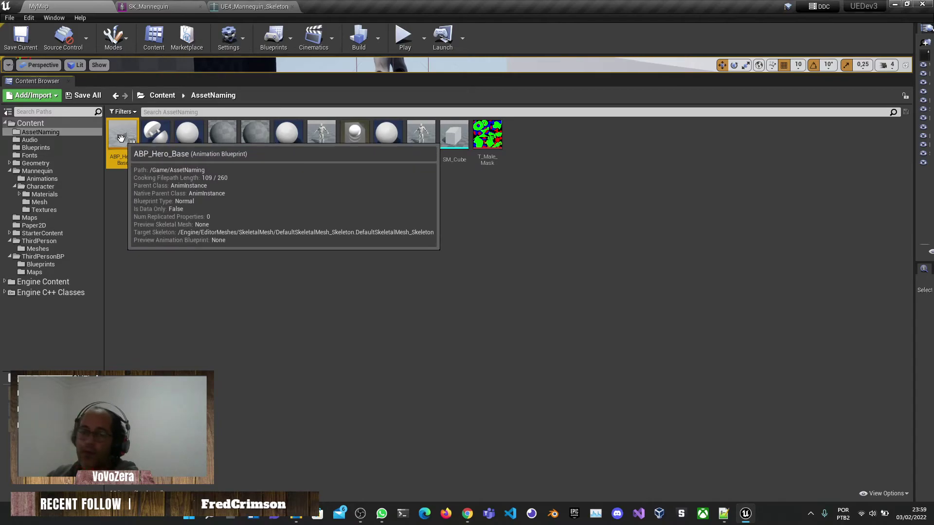
- Create a new Blueprint Interface asset and name it BI_Hero_Interface
{"action": "right_click", "coordinate": [231, 250]}
{"action": "mouse_move", "coordinate": [274, 383]}
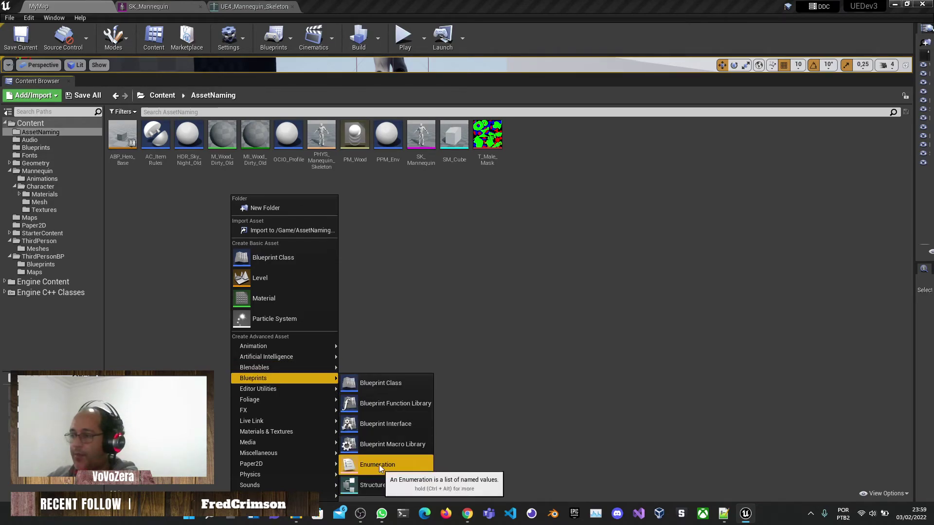
{"action": "left_click", "coordinate": [401, 428]}
{"action": "type", "text": "BPI_"}
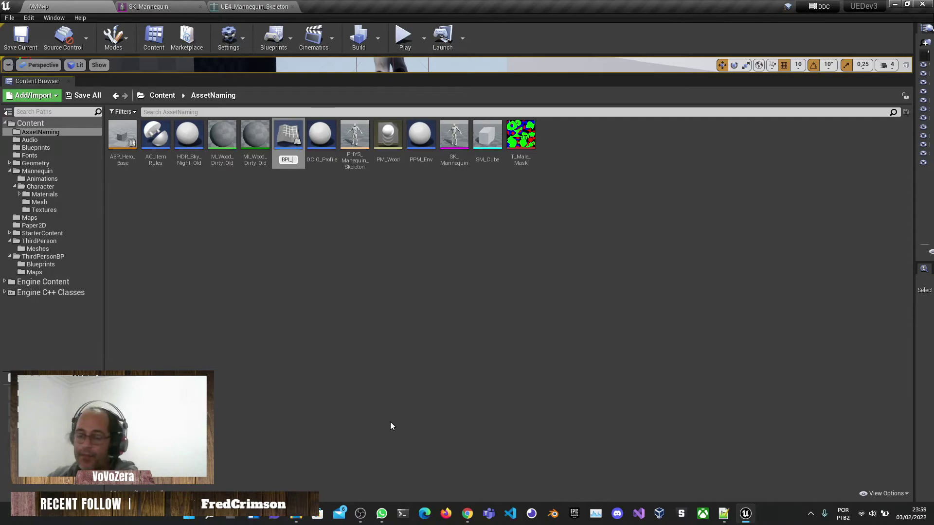
{"action": "key", "text": "BackSpace"}
{"action": "key", "text": "BackSpace"}
{"action": "key", "text": "BackSpace"}
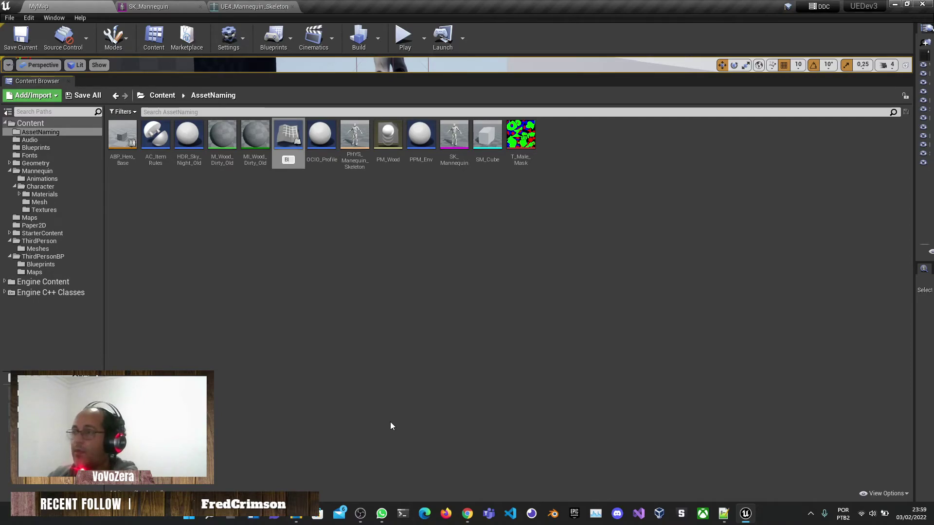
{"action": "type", "text": "L_"}
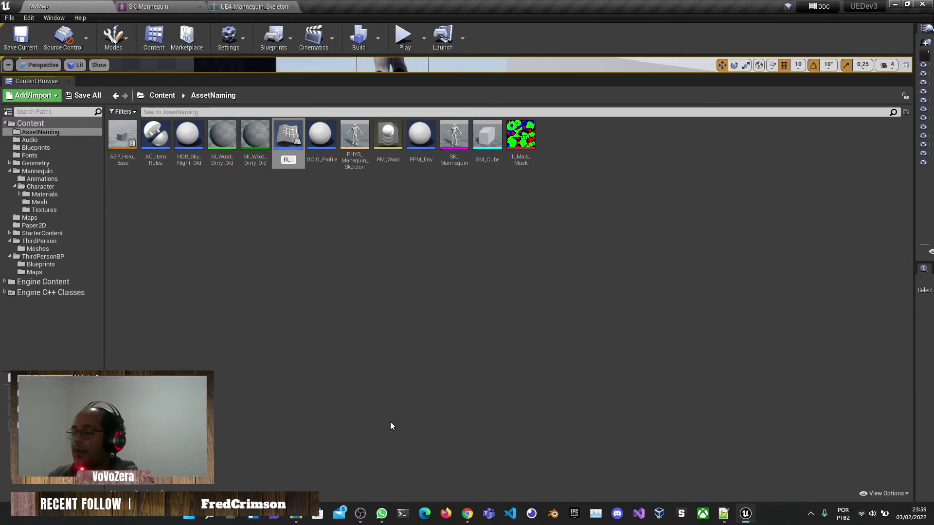
{"action": "type", "text": "Her"}
{"action": "type", "text": "o_Interface"}
{"action": "key", "text": "Return"}
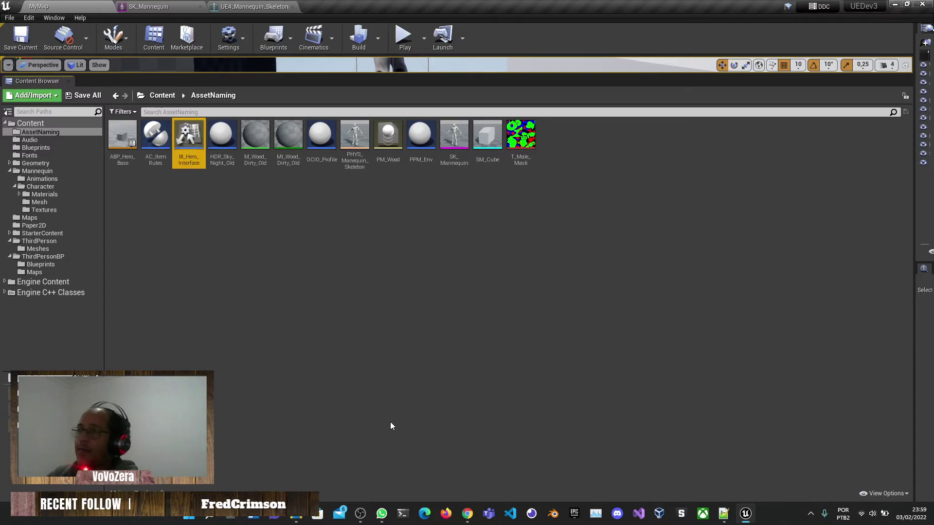
- Create a Blueprint class based on Character and name it BP_Character
{"action": "right_click", "coordinate": [267, 295]}
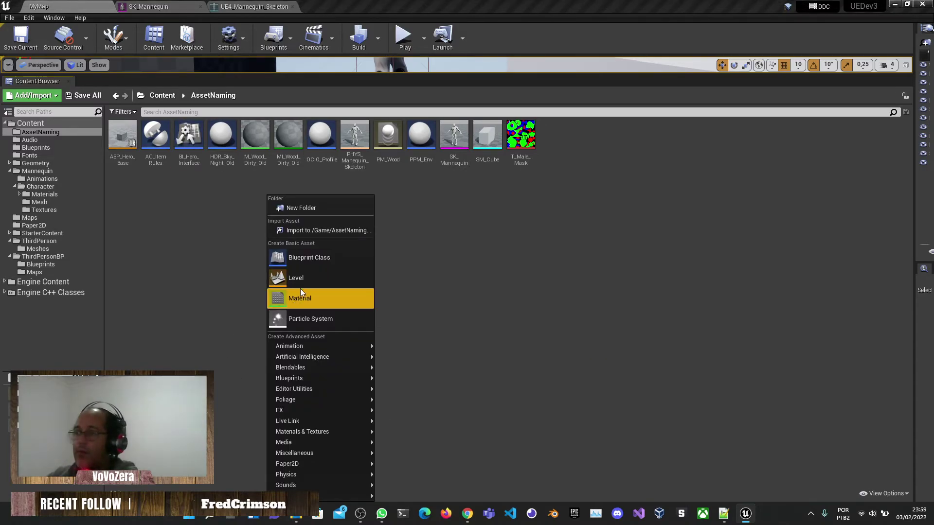
{"action": "left_click", "coordinate": [322, 259]}
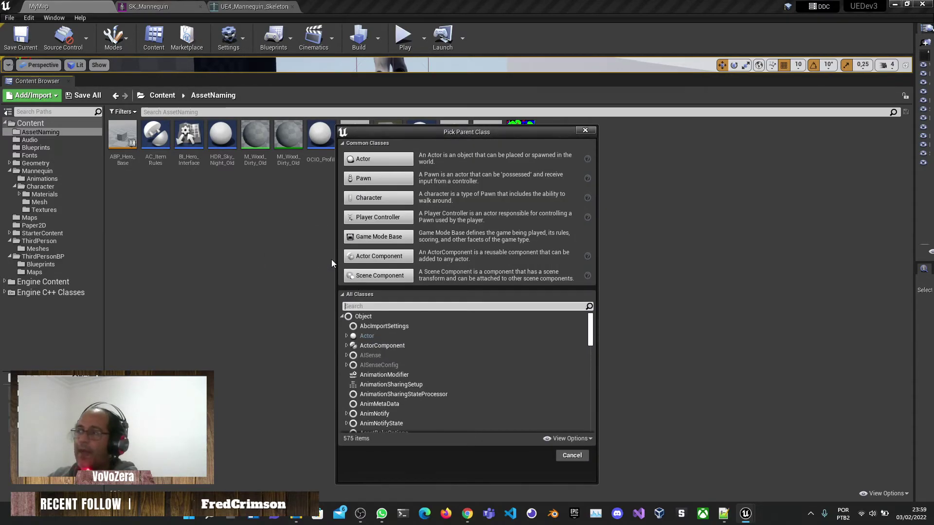
{"action": "left_click", "coordinate": [383, 199]}
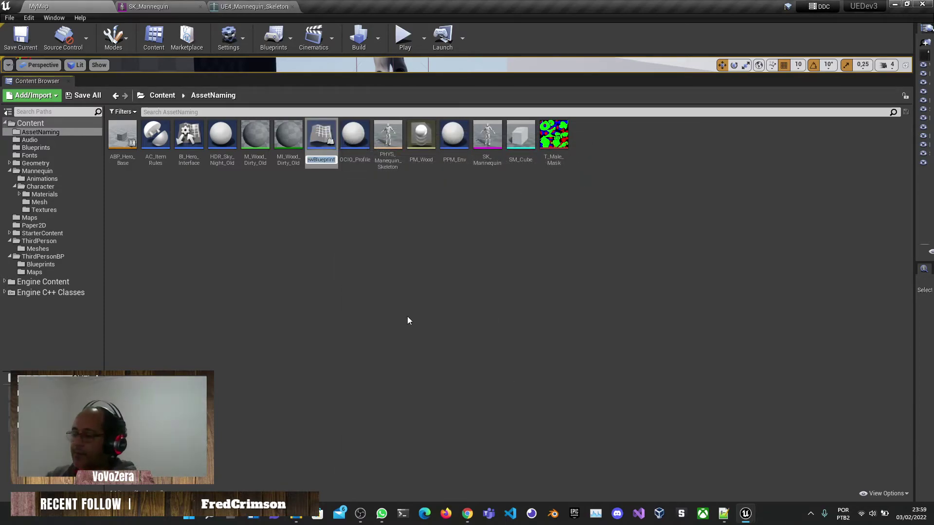
{"action": "type", "text": "BP_charac"}
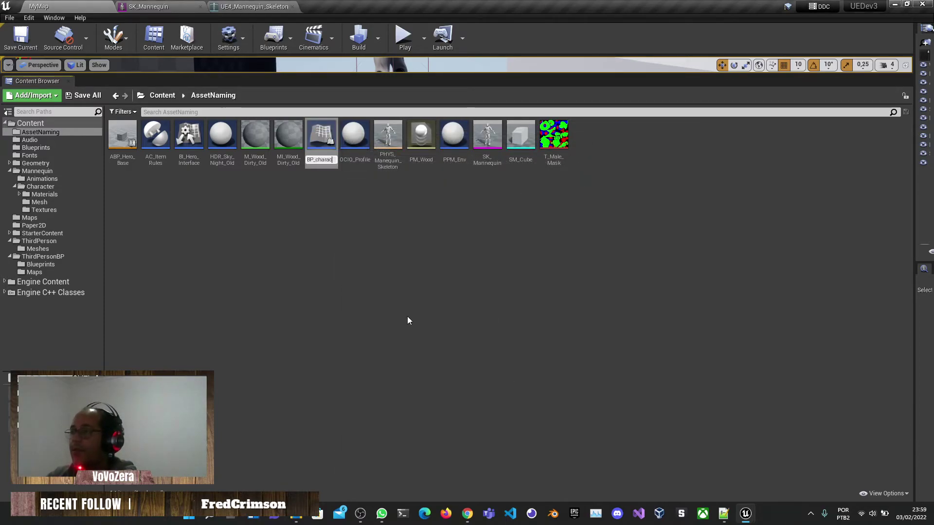
{"action": "type", "text": "Char"}
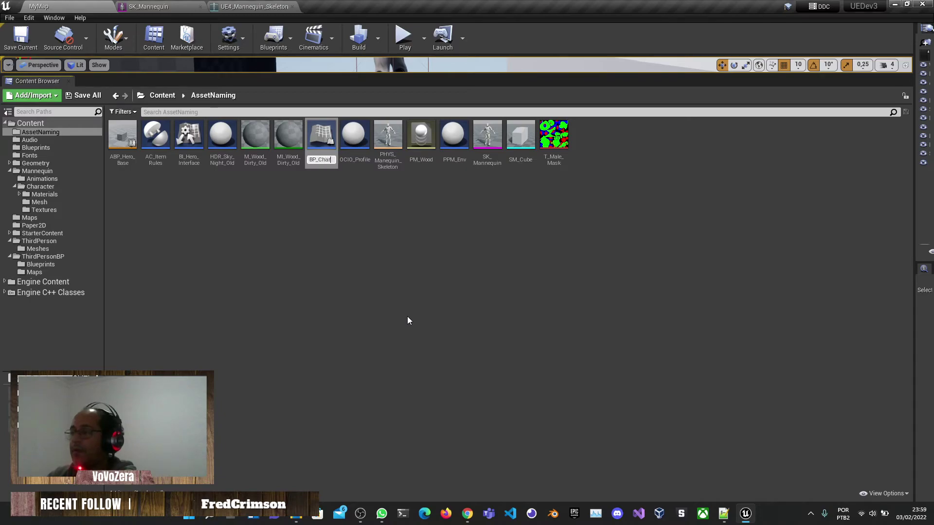
{"action": "type", "text": "acter"}
{"action": "key", "text": "Return"}
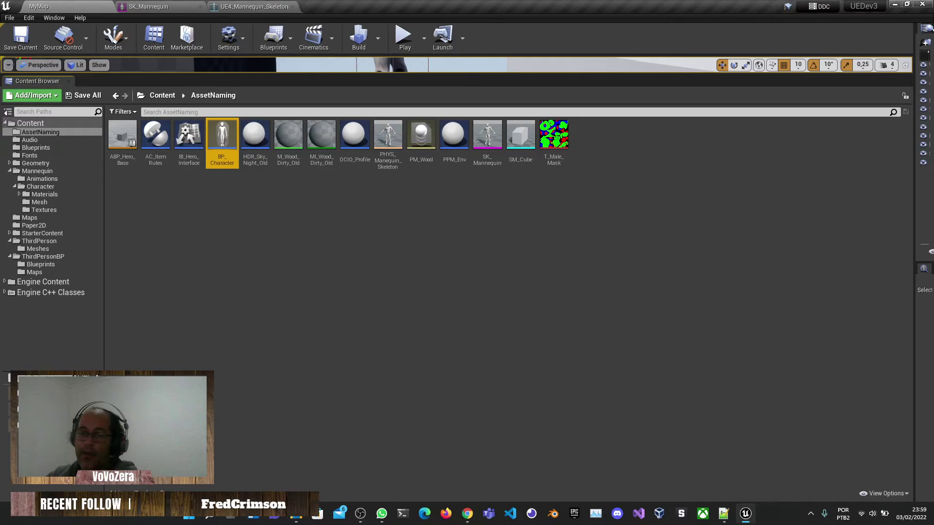
- Create a CurveFloat curve with the default name NewCurveBase, then delete it
{"action": "right_click", "coordinate": [110, 195]}
{"action": "mouse_move", "coordinate": [160, 431]}
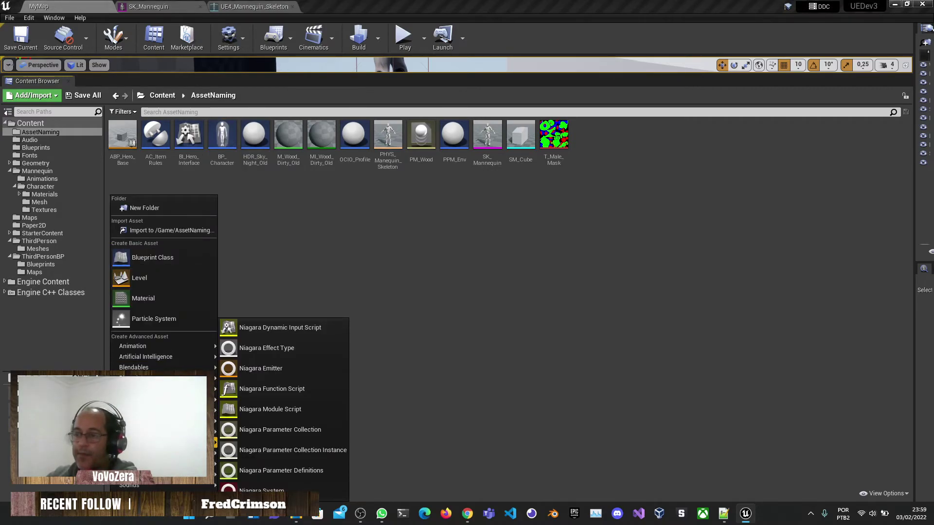
{"action": "mouse_move", "coordinate": [161, 452]}
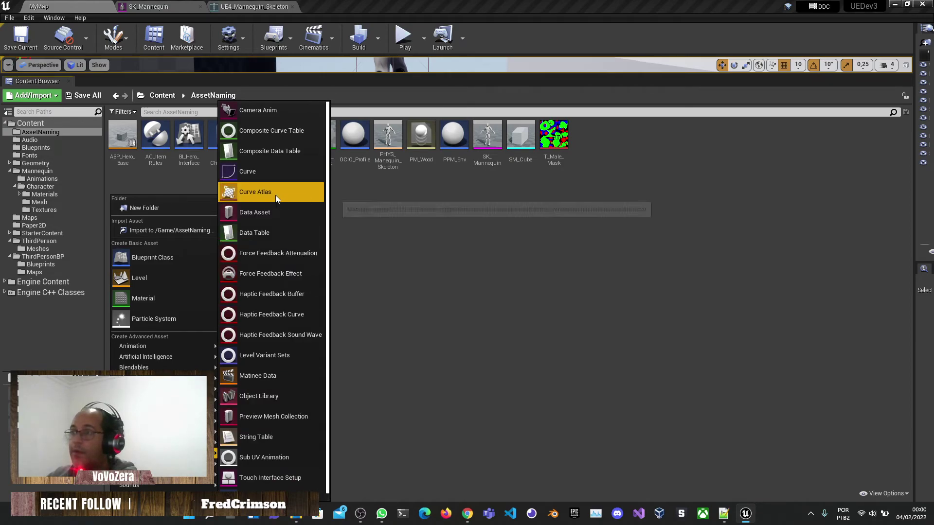
{"action": "left_click", "coordinate": [264, 179]}
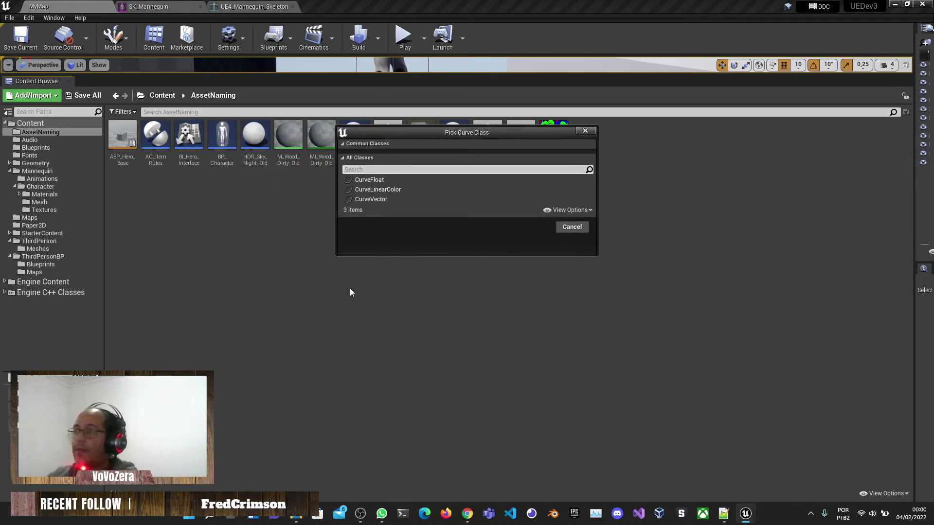
{"action": "left_click", "coordinate": [381, 180]}
{"action": "left_click", "coordinate": [533, 228]}
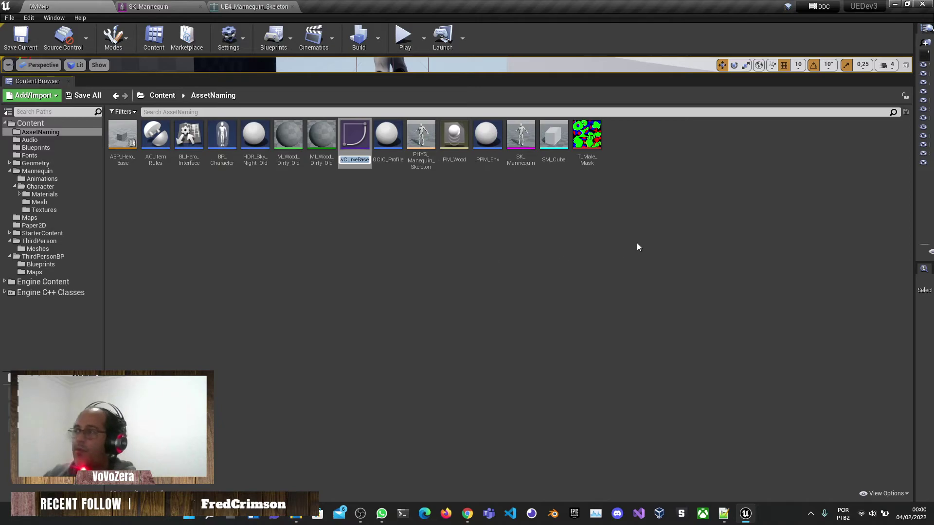
{"action": "key", "text": "Return"}
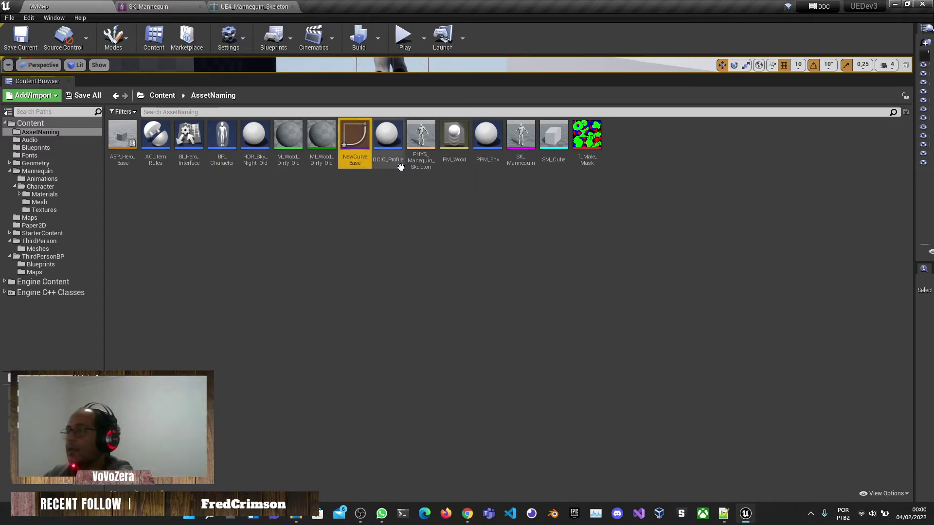
{"action": "key", "text": "Delete"}
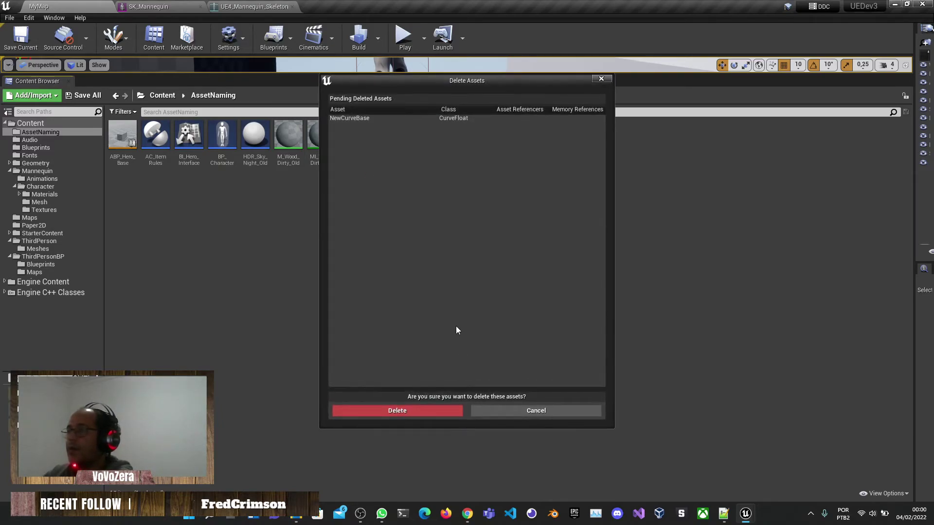
- Confirm deleting NewCurveBase, then browse the Miscellaneous creation options without creating anything
{"action": "left_click", "coordinate": [434, 416]}
{"action": "right_click", "coordinate": [373, 369]}
{"action": "mouse_move", "coordinate": [385, 243]}
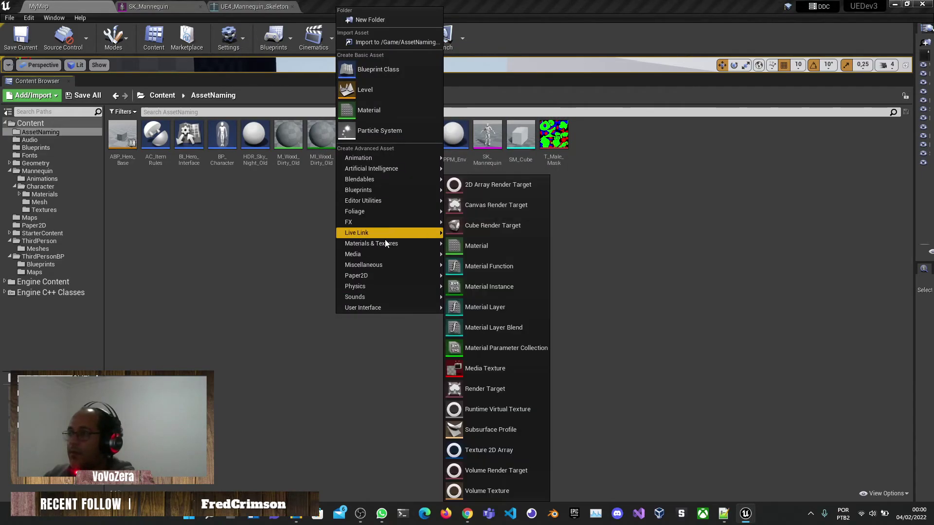
{"action": "mouse_move", "coordinate": [378, 265]}
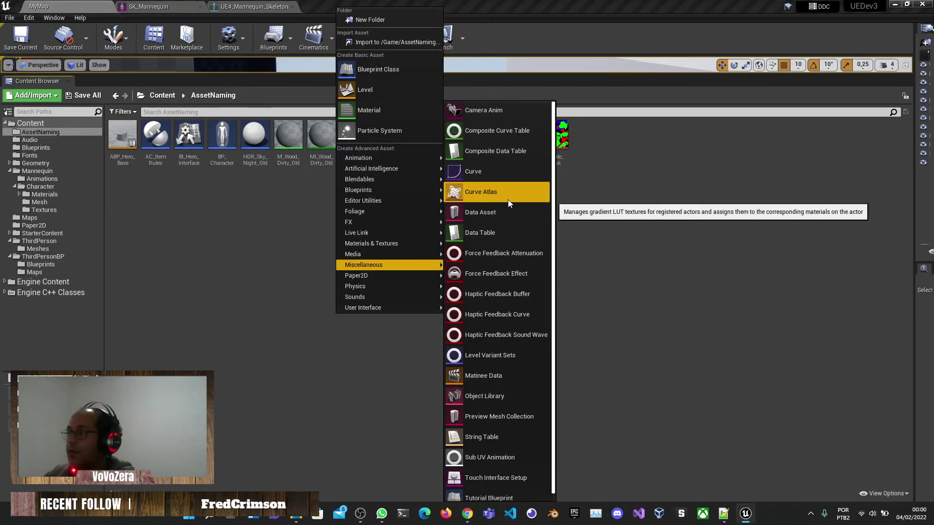
{"action": "scroll", "coordinate": [510, 204], "scroll_direction": "down", "scroll_amount": 1}
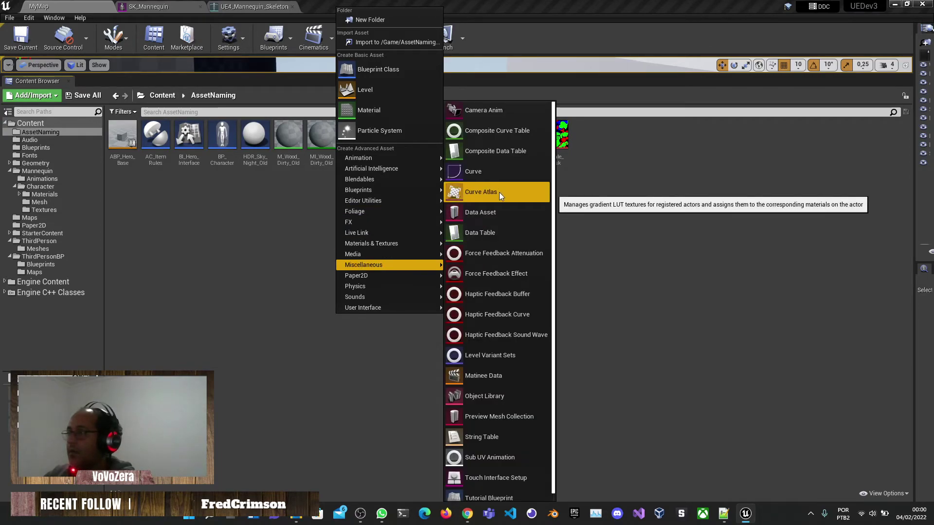
{"action": "left_click", "coordinate": [260, 355]}
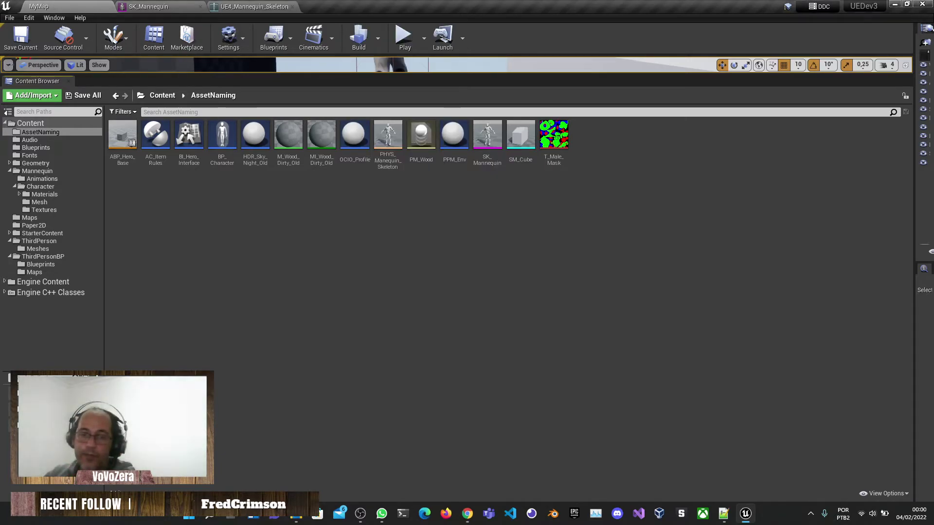
- Create a test Curve Atlas asset with its default name, then delete it
{"action": "right_click", "coordinate": [361, 245]}
{"action": "mouse_move", "coordinate": [412, 392]}
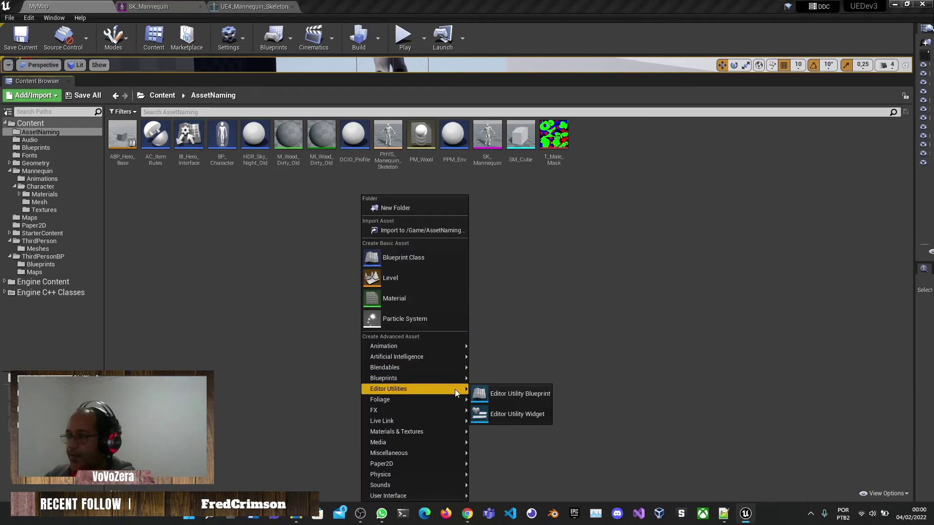
{"action": "mouse_move", "coordinate": [402, 443]}
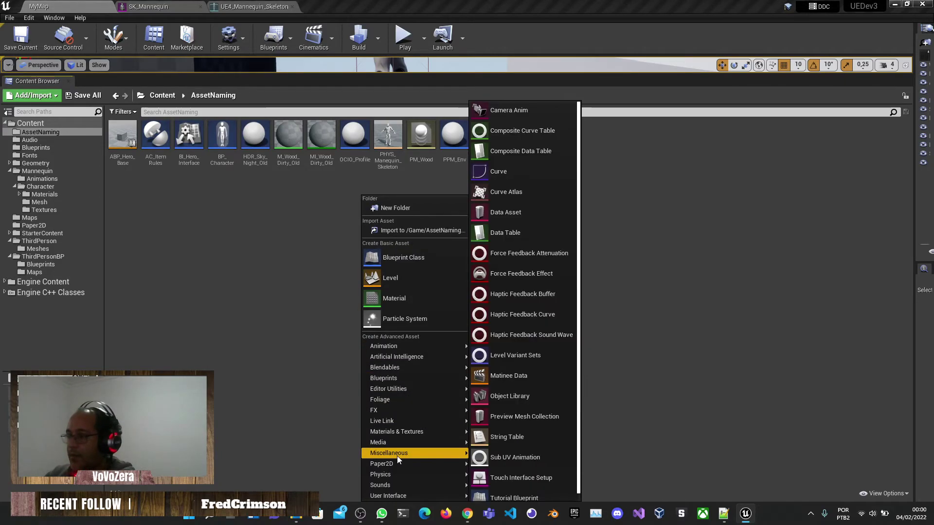
{"action": "left_click", "coordinate": [512, 194]}
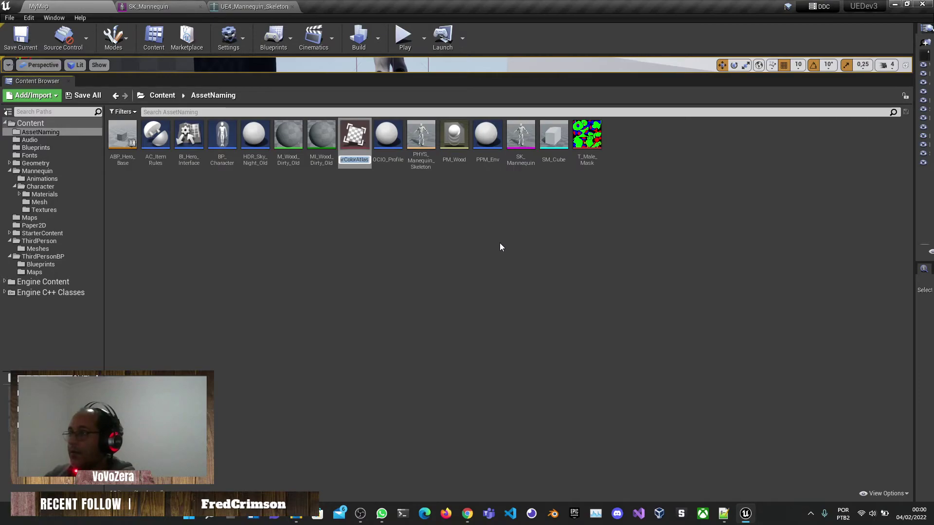
{"action": "key", "text": "Return"}
{"action": "key", "text": "Delete"}
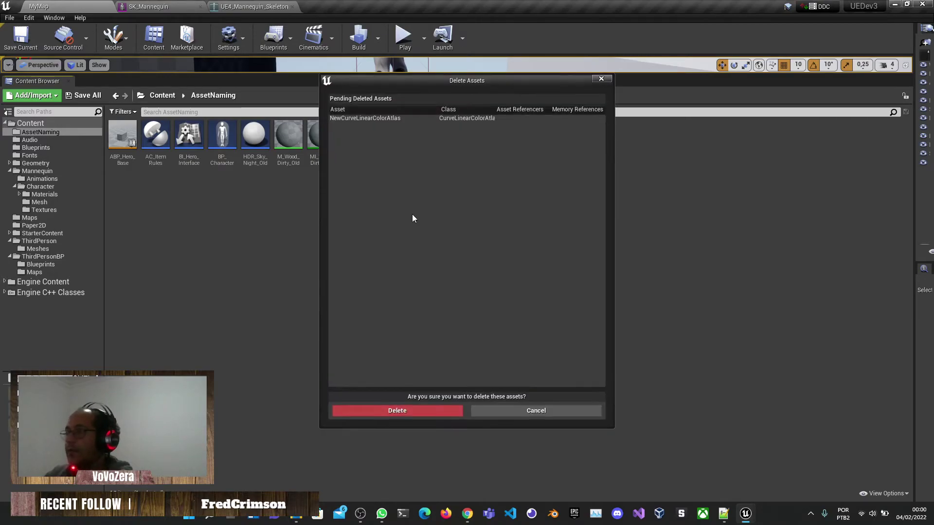
{"action": "left_click", "coordinate": [414, 410]}
- Create a CurveFloat curve named CV_Projectile_Trace
{"action": "right_click", "coordinate": [363, 344]}
{"action": "mouse_move", "coordinate": [404, 275]}
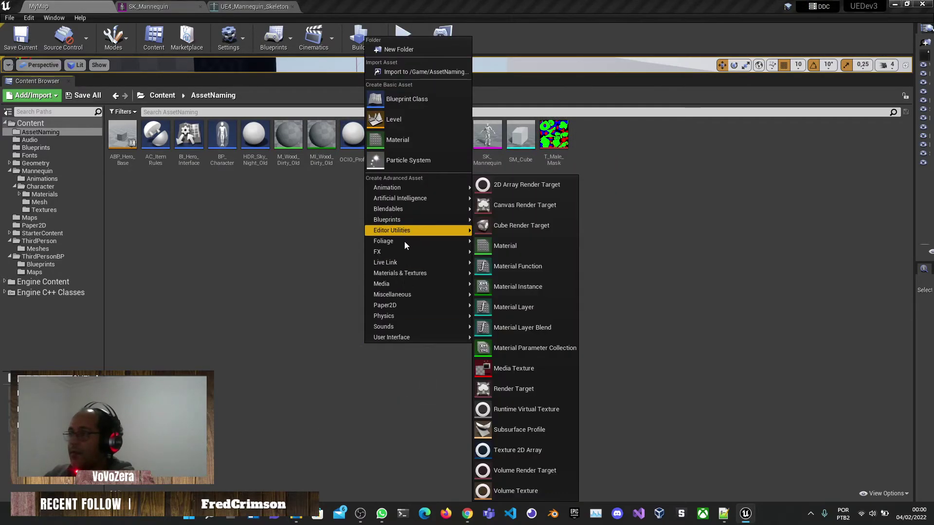
{"action": "left_click", "coordinate": [530, 172]}
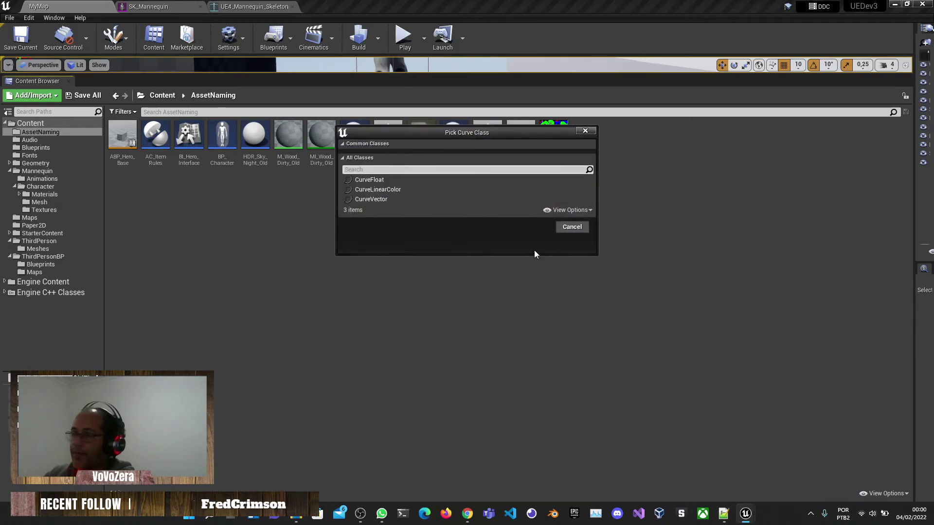
{"action": "left_click", "coordinate": [405, 179]}
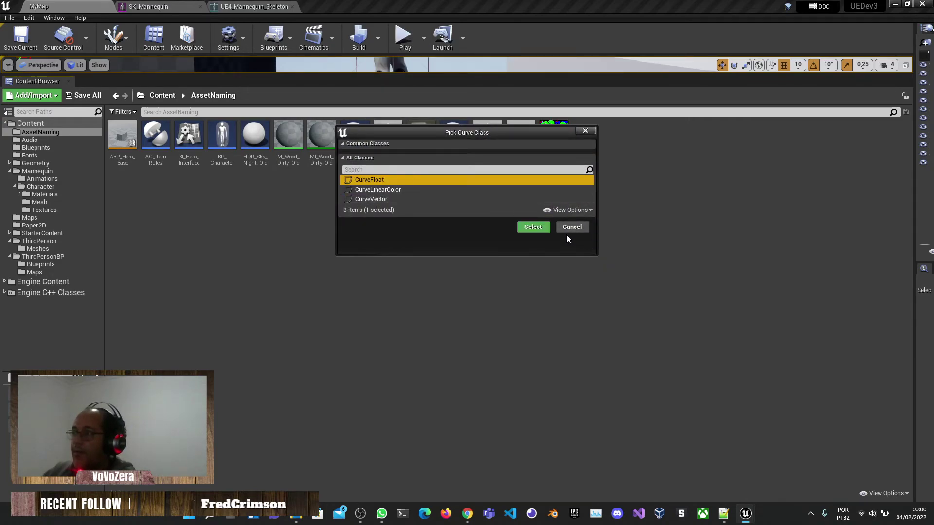
{"action": "left_click", "coordinate": [535, 228]}
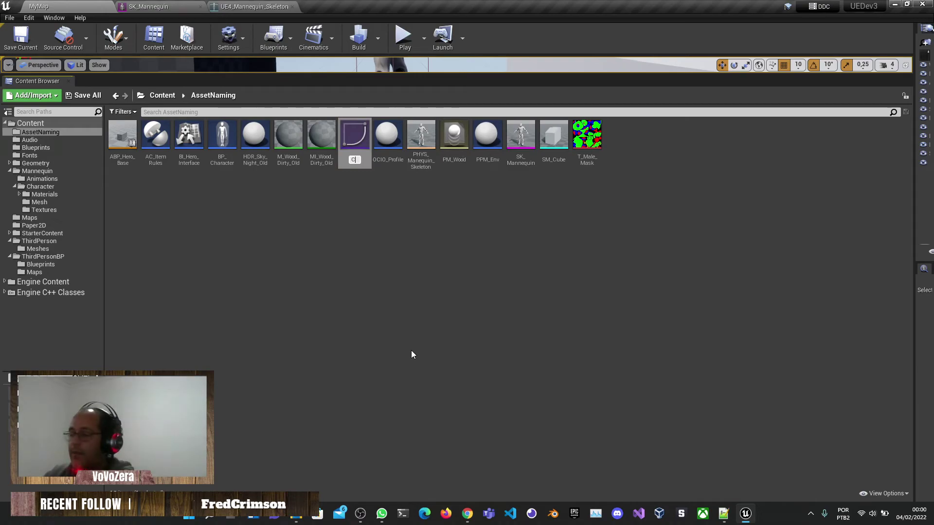
{"action": "type", "text": "CV_"}
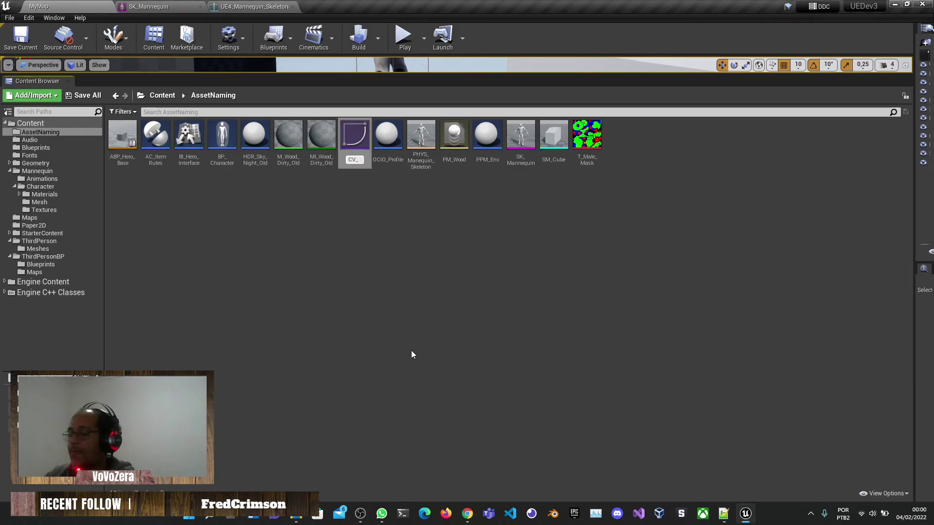
{"action": "type", "text": "Projec"}
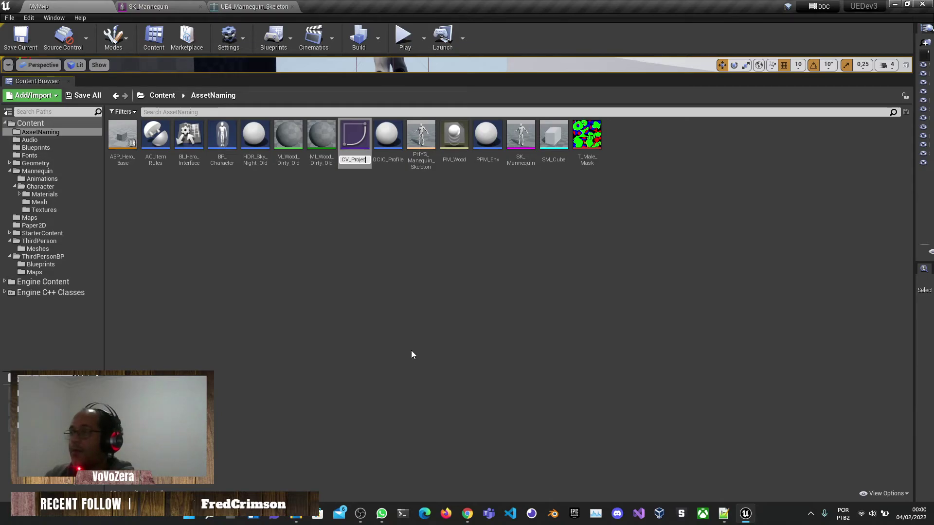
{"action": "type", "text": "tile_Trace"}
{"action": "key", "text": "Return"}
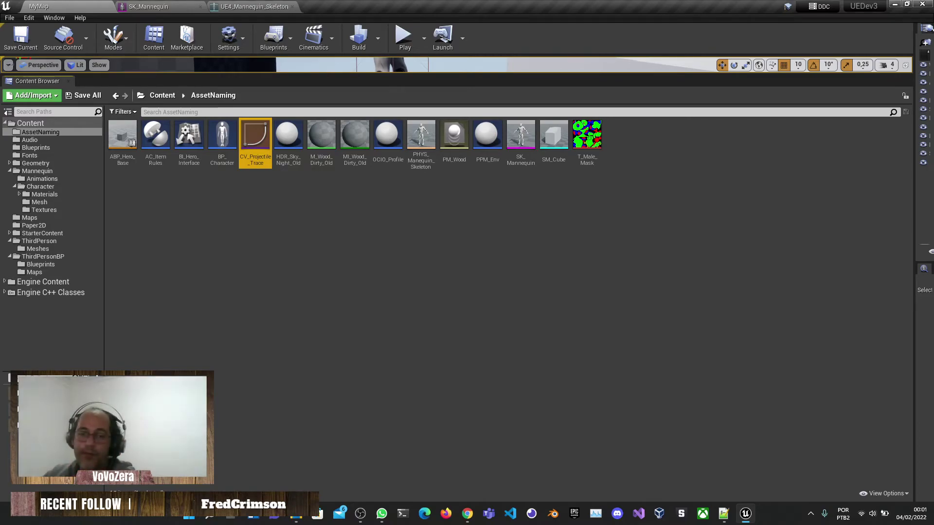
- Create a Data Table with the CollisionEvent row structure, named DT_Items_List
{"action": "right_click", "coordinate": [188, 273]}
{"action": "mouse_move", "coordinate": [215, 424]}
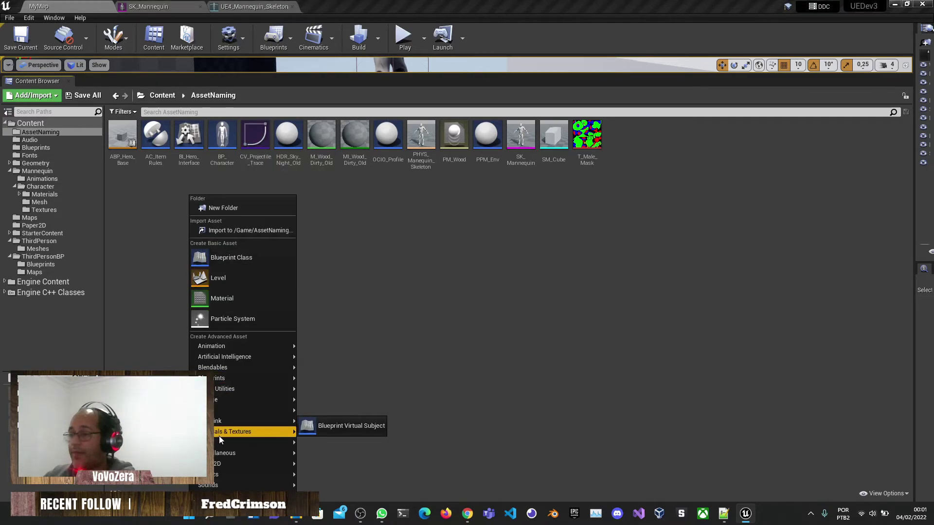
{"action": "mouse_move", "coordinate": [234, 453]}
{"action": "left_click", "coordinate": [376, 238]}
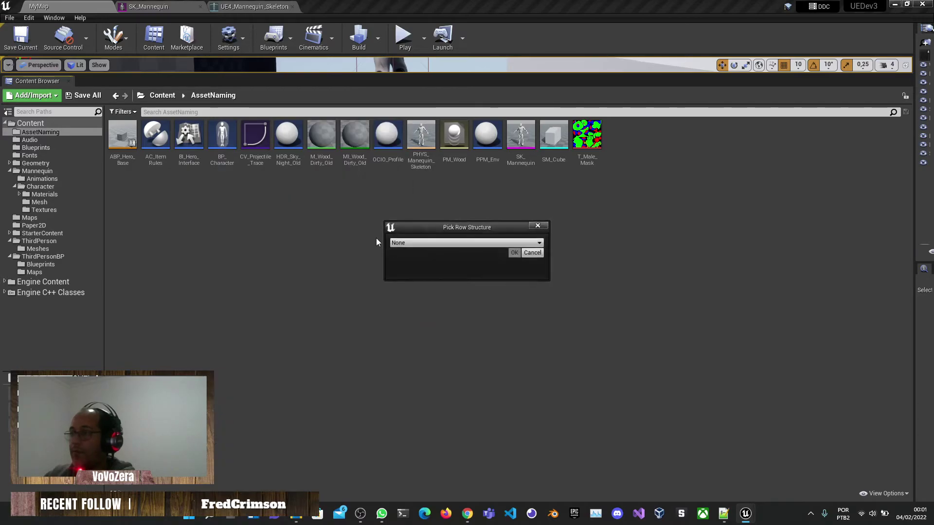
{"action": "left_click", "coordinate": [518, 243]}
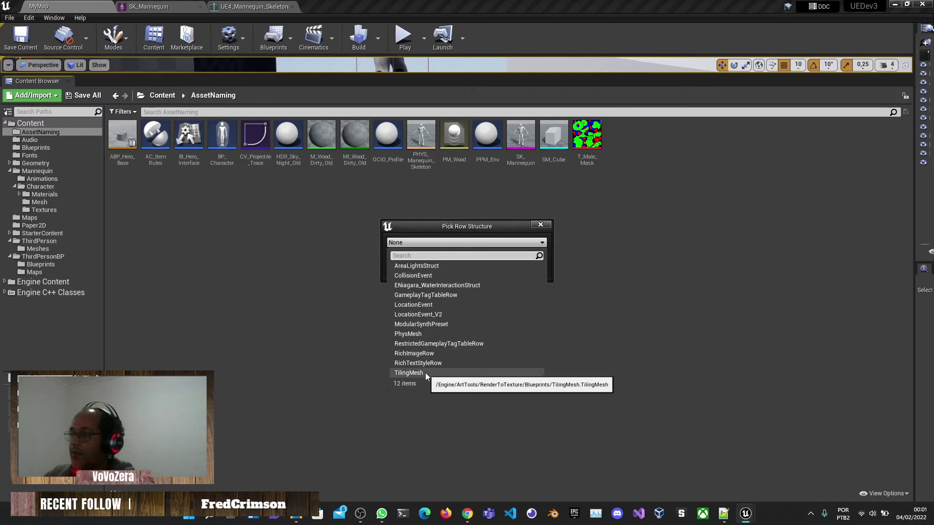
{"action": "left_click", "coordinate": [413, 276]}
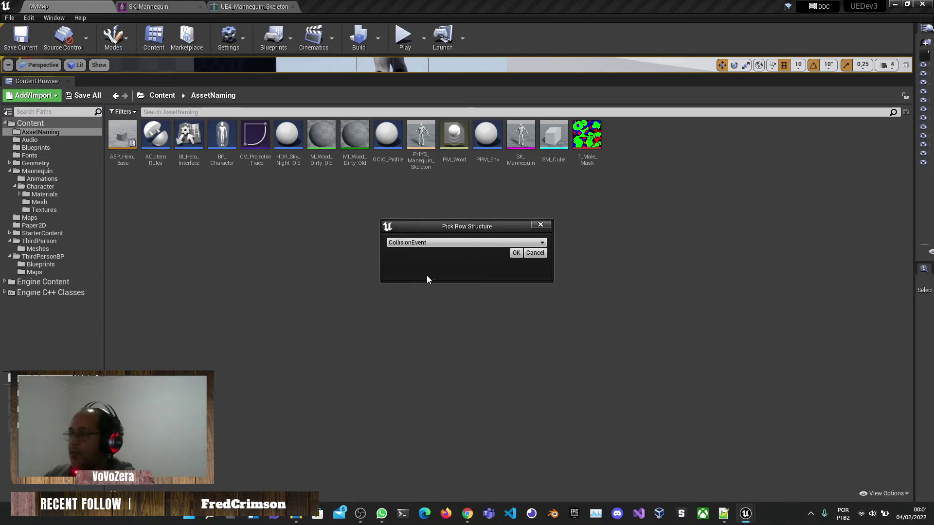
{"action": "left_click", "coordinate": [516, 253]}
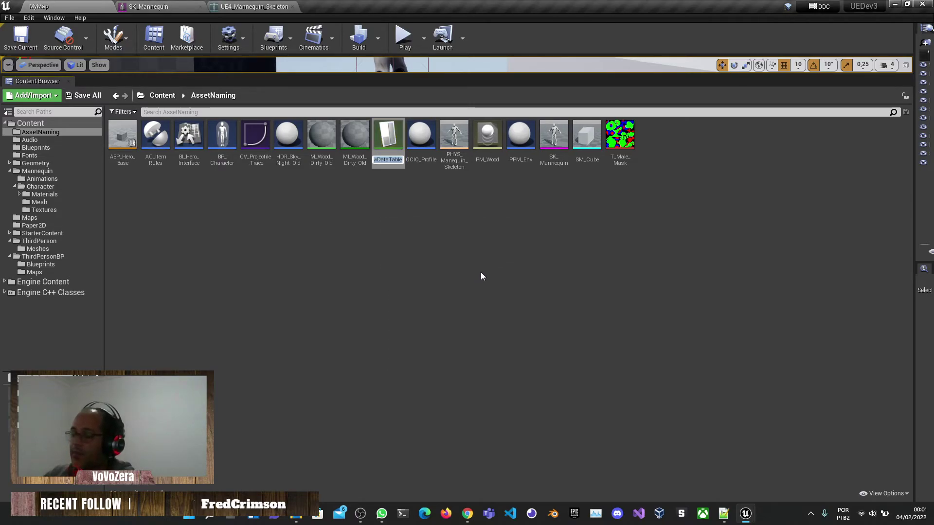
{"action": "type", "text": "DT"}
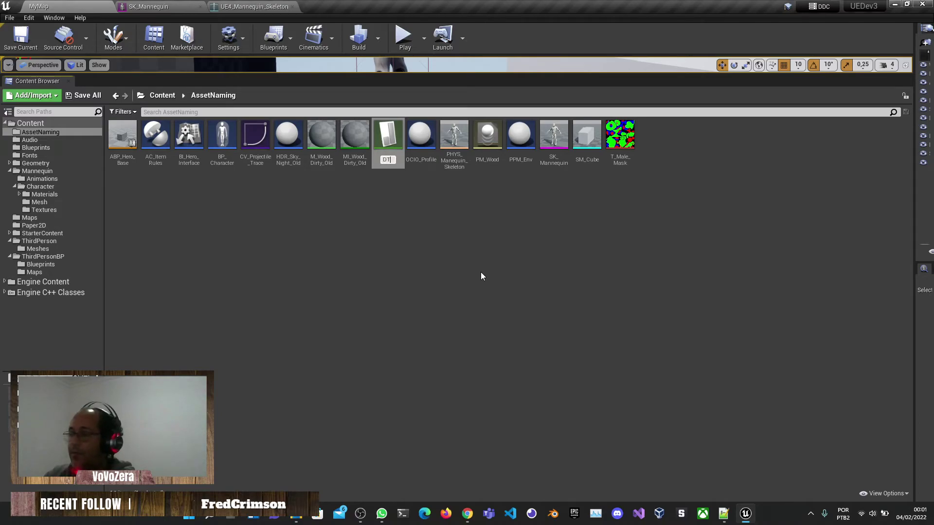
{"action": "type", "text": "_"}
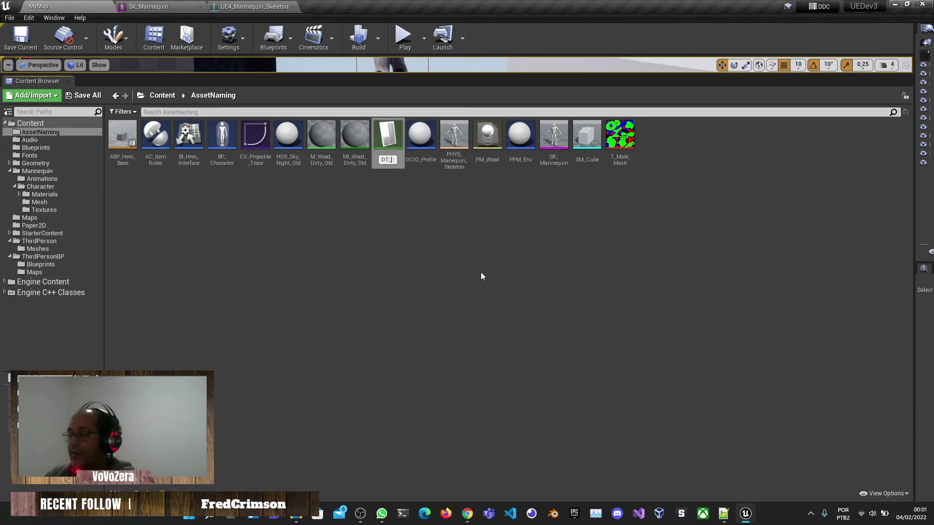
{"action": "type", "text": "Items"}
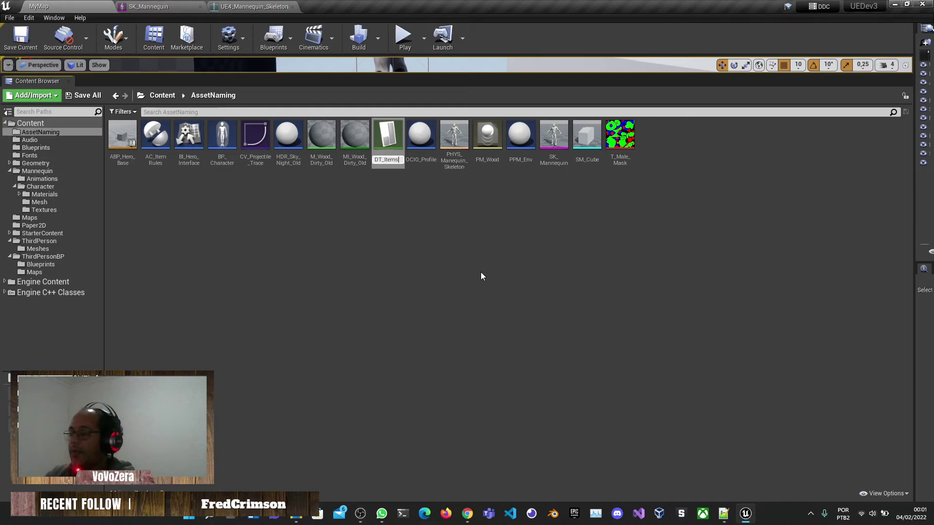
{"action": "type", "text": "_List"}
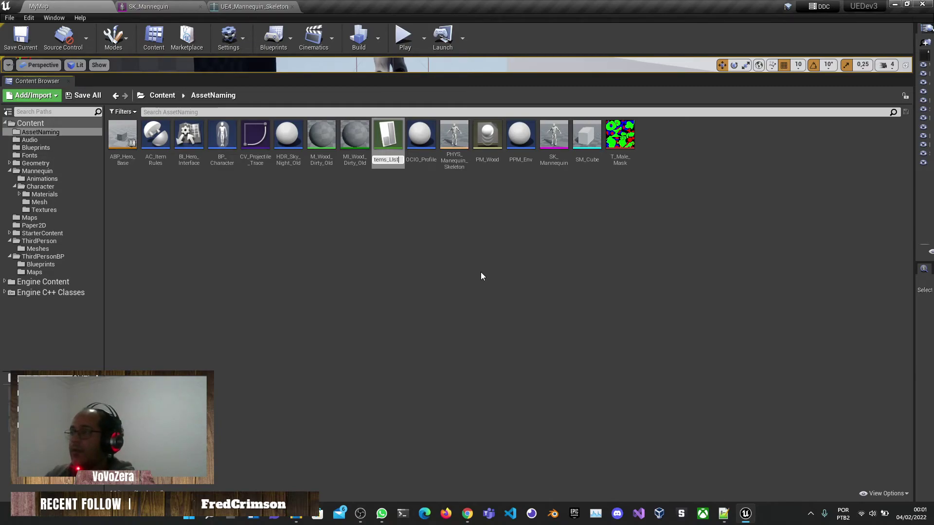
{"action": "key", "text": "Return"}
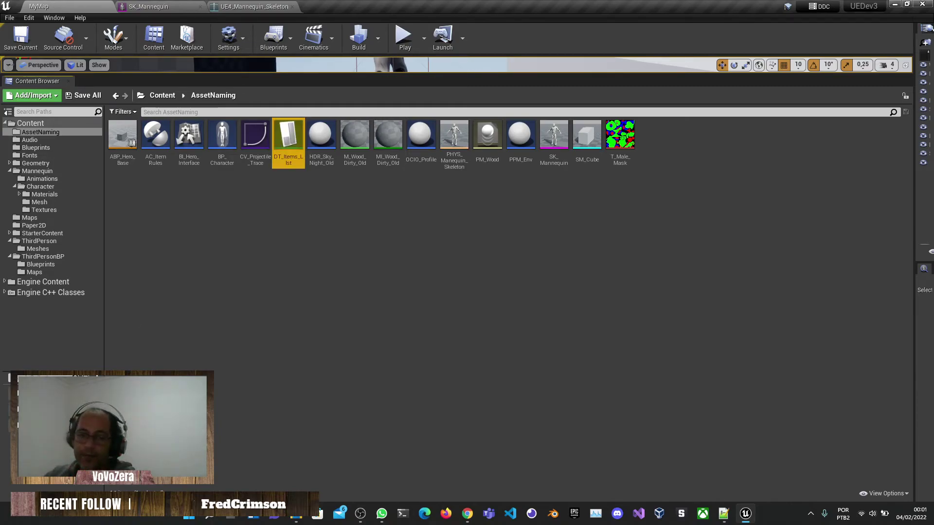
- Create a user-defined enumeration named E_Hero_Quests
{"action": "right_click", "coordinate": [308, 319]}
{"action": "mouse_move", "coordinate": [357, 422]}
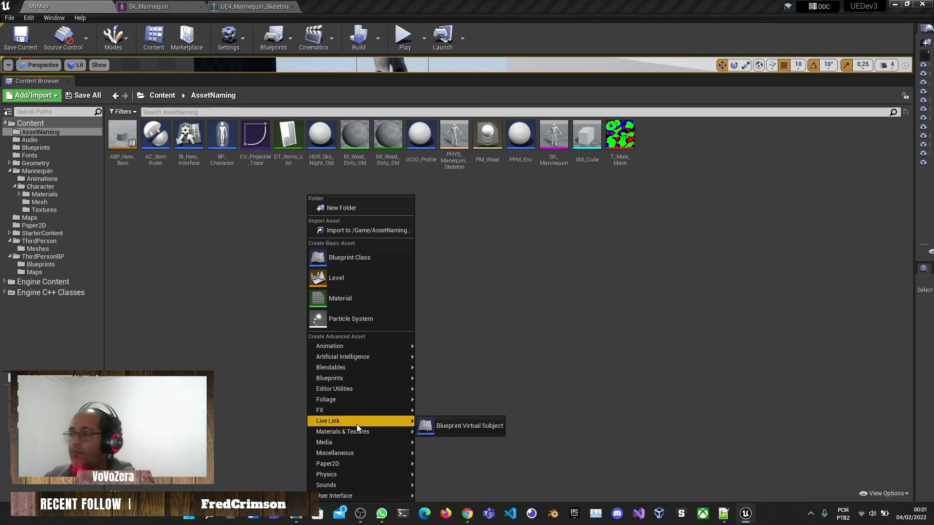
{"action": "mouse_move", "coordinate": [354, 376]}
{"action": "left_click", "coordinate": [477, 464]}
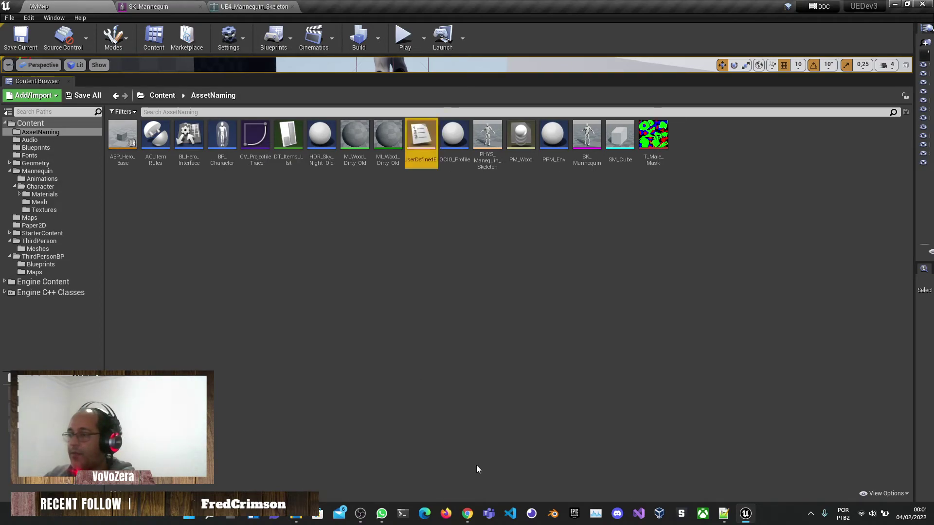
{"action": "type", "text": "E_"}
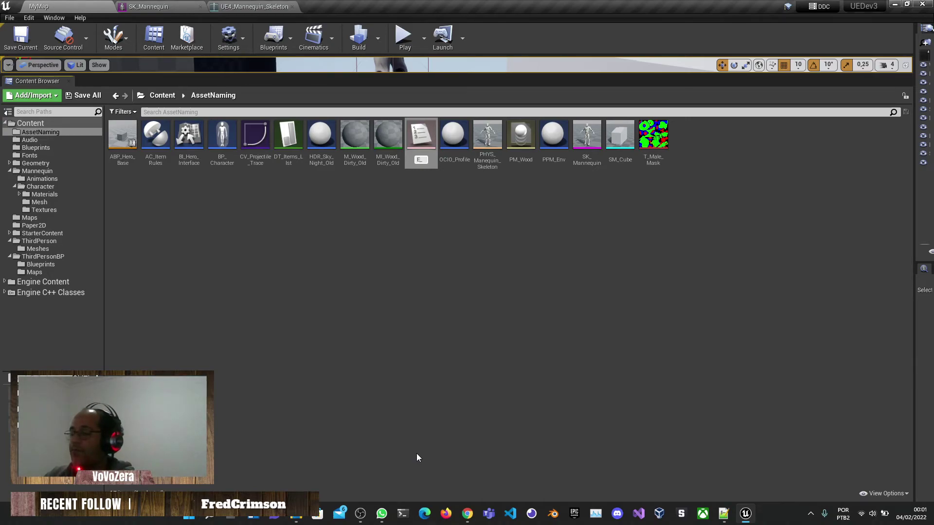
{"action": "type", "text": "A"}
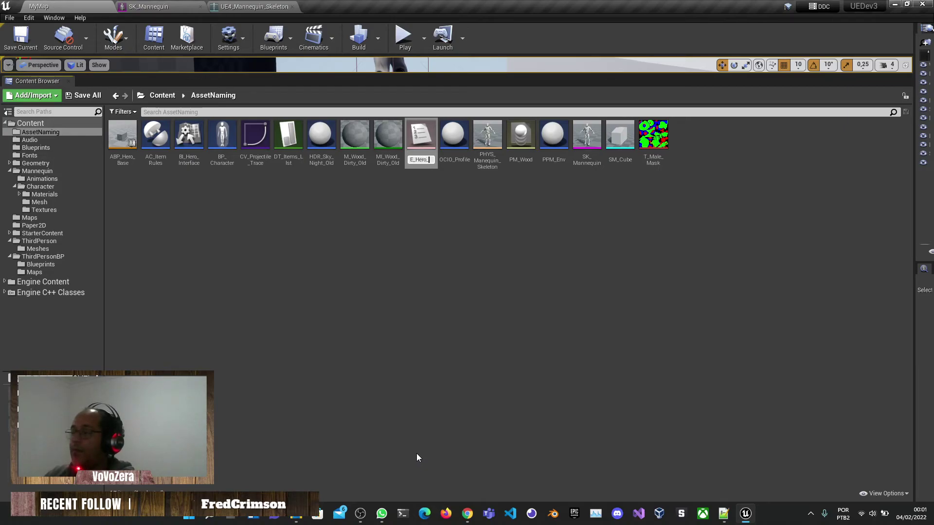
{"action": "key", "text": "Return"}
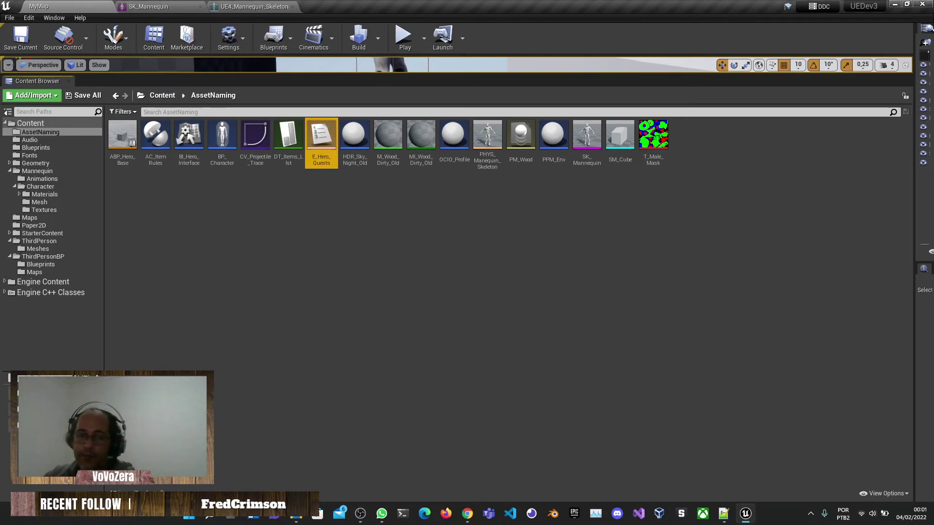
- Create a Blueprint structure asset named F_Item_Data
{"action": "right_click", "coordinate": [379, 331]}
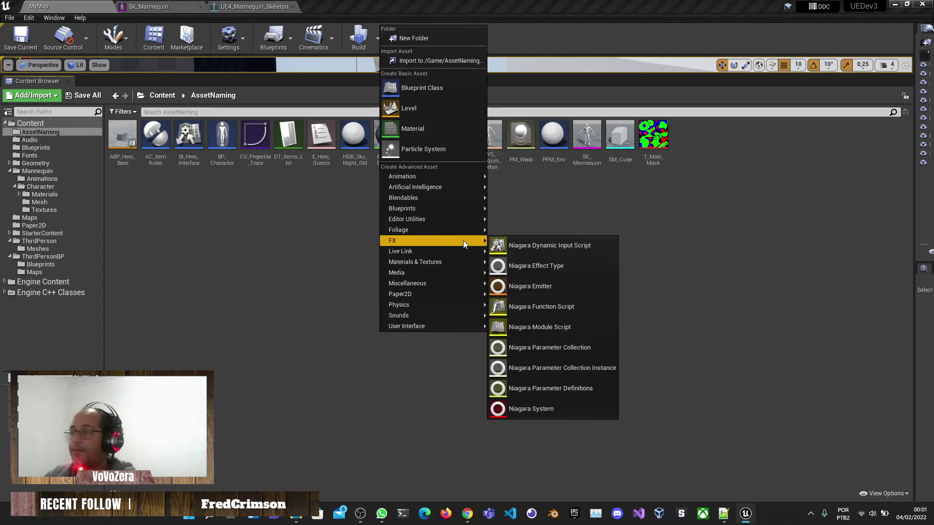
{"action": "mouse_move", "coordinate": [455, 229]}
{"action": "mouse_move", "coordinate": [441, 271]}
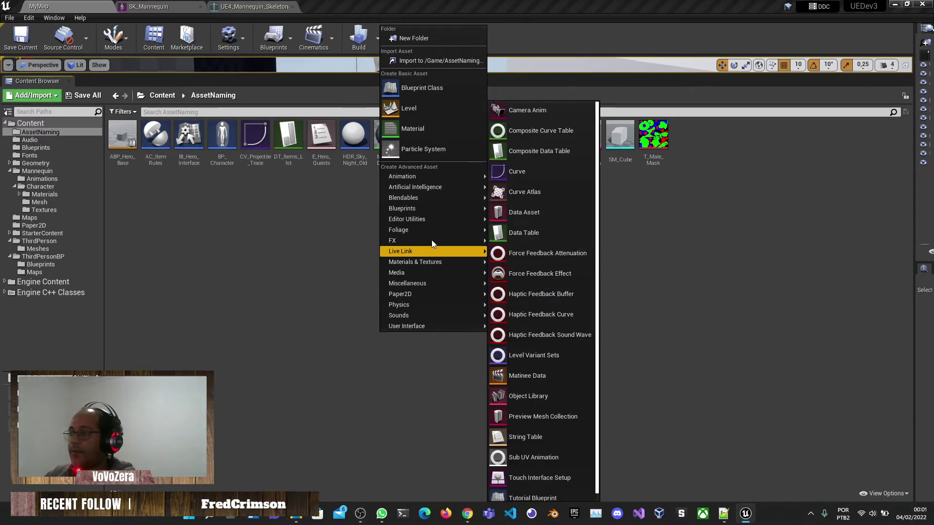
{"action": "mouse_move", "coordinate": [422, 210]}
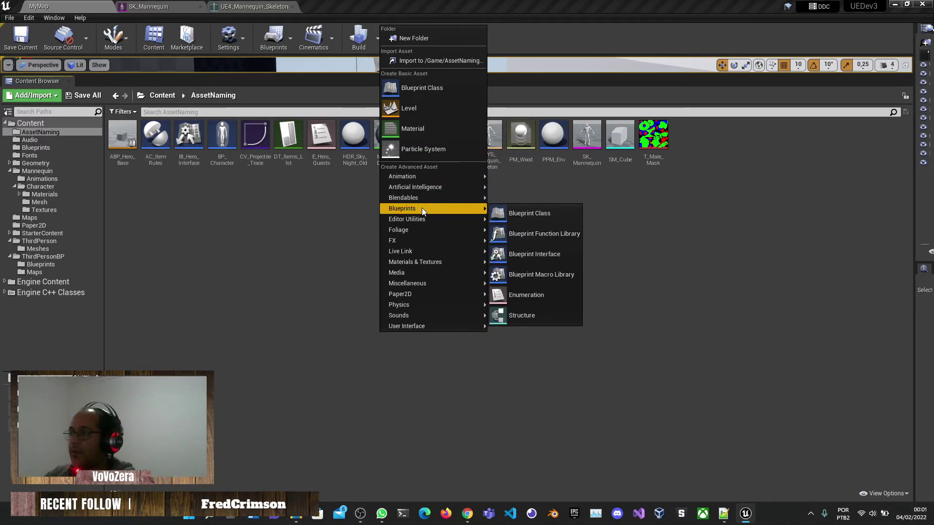
{"action": "left_click", "coordinate": [521, 317]}
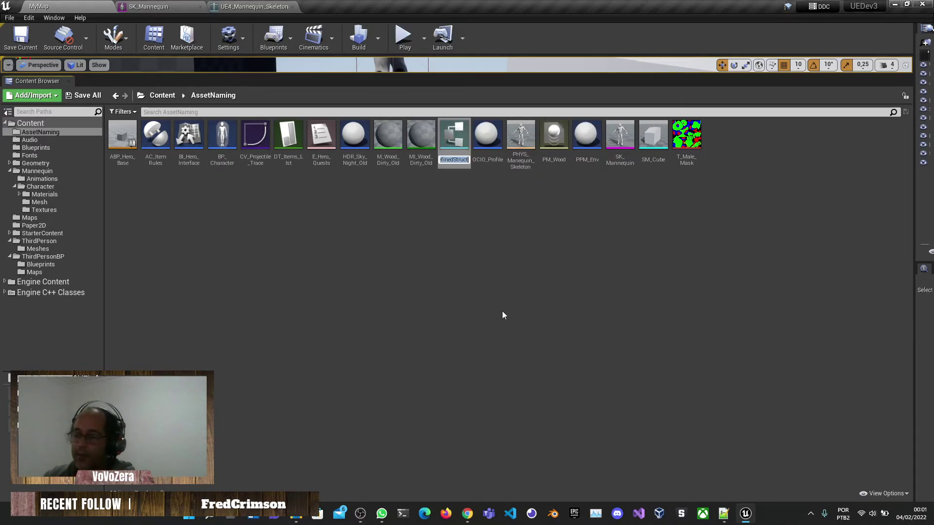
{"action": "type", "text": "E"}
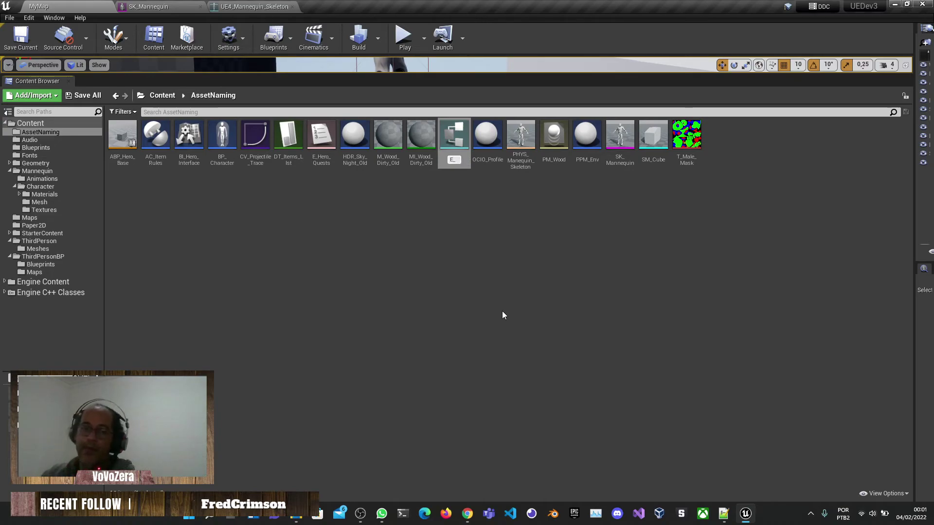
{"action": "type", "text": "_"}
{"action": "key", "text": "BackSpace"}
{"action": "key", "text": "BackSpace"}
{"action": "type", "text": "F_"}
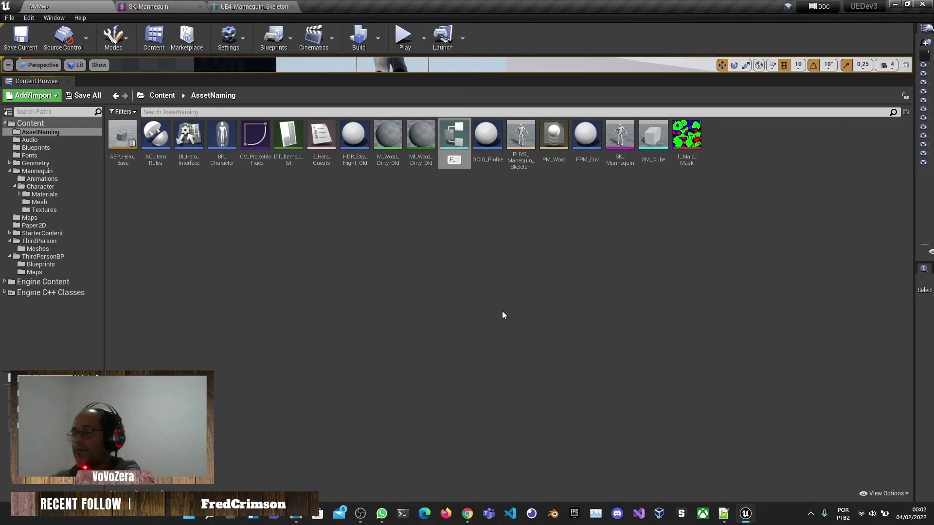
{"action": "type", "text": "Item_Data"}
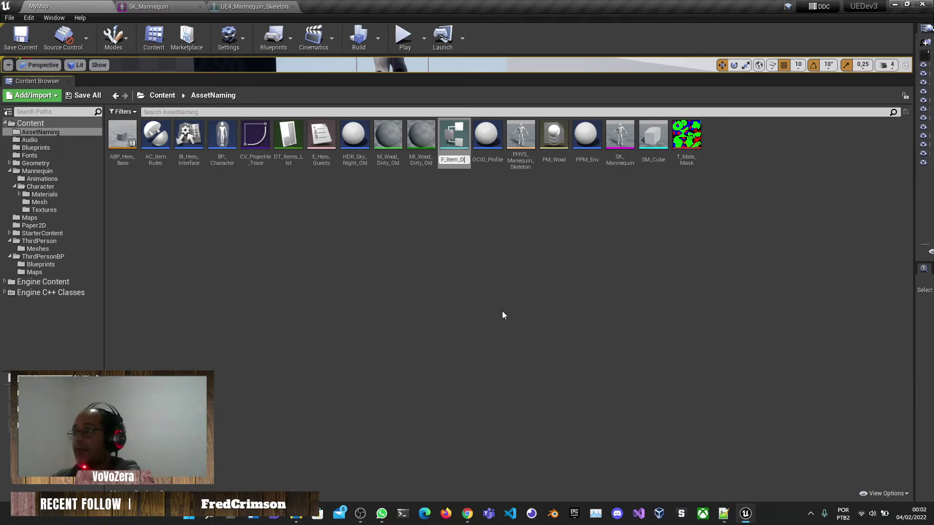
{"action": "key", "text": "Return"}
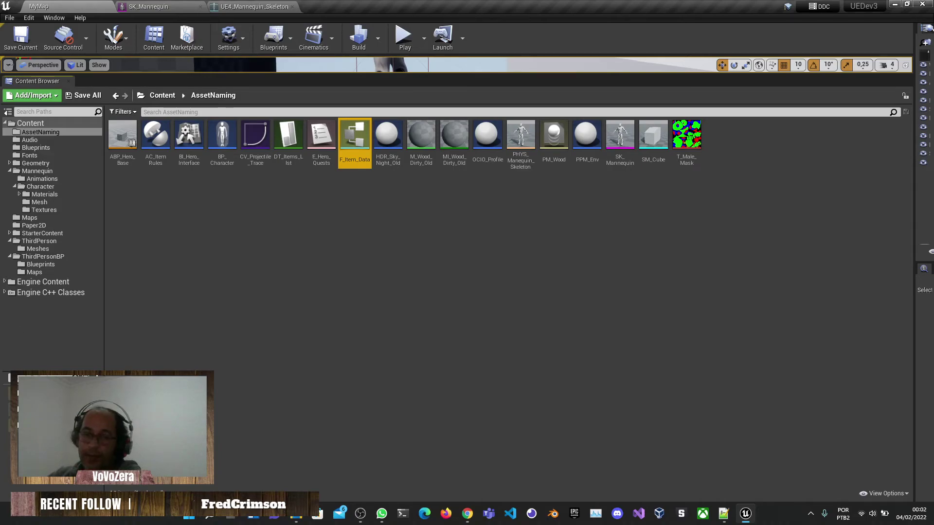
- Create a Widget Blueprint named WBP_Main_Menu in AssetNaming and deselect it
{"action": "right_click", "coordinate": [359, 313]}
{"action": "mouse_move", "coordinate": [389, 306]}
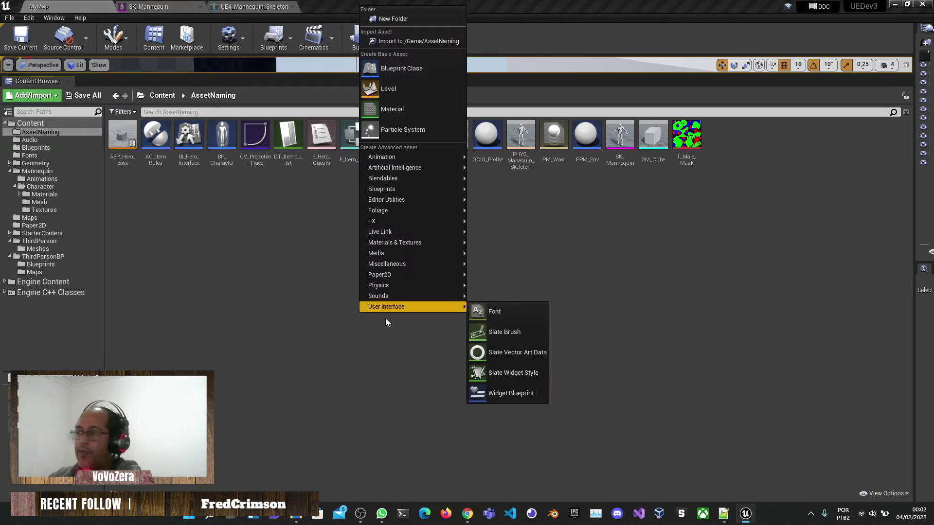
{"action": "left_click", "coordinate": [533, 390]}
{"action": "type", "text": "WBP_"}
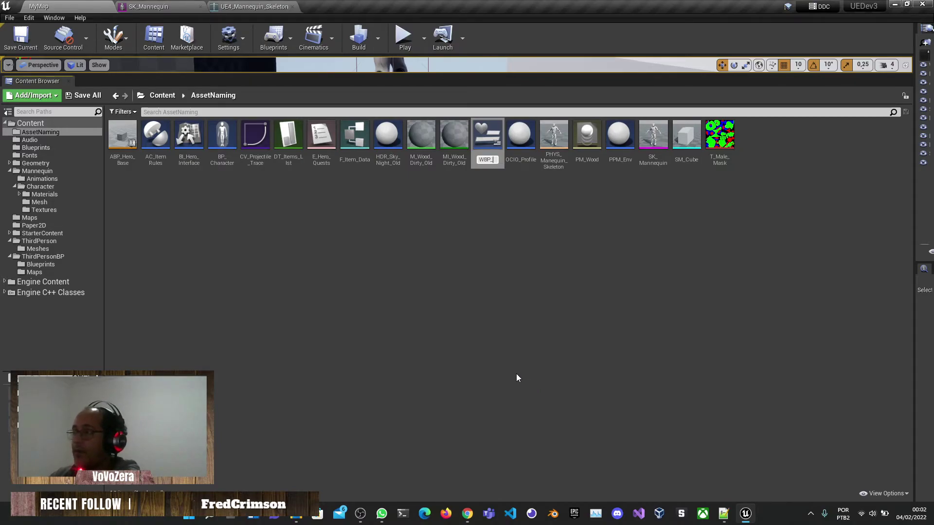
{"action": "type", "text": "Main_Menu"}
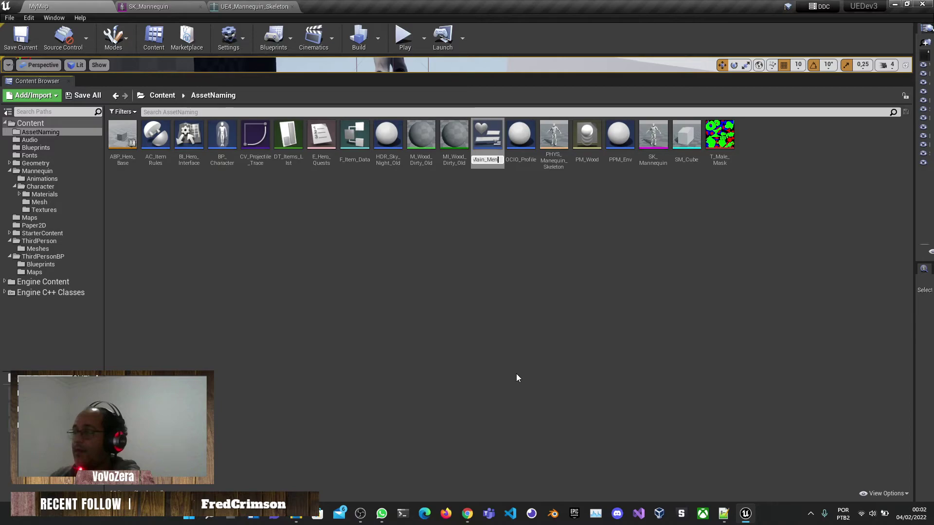
{"action": "key", "text": "Return"}
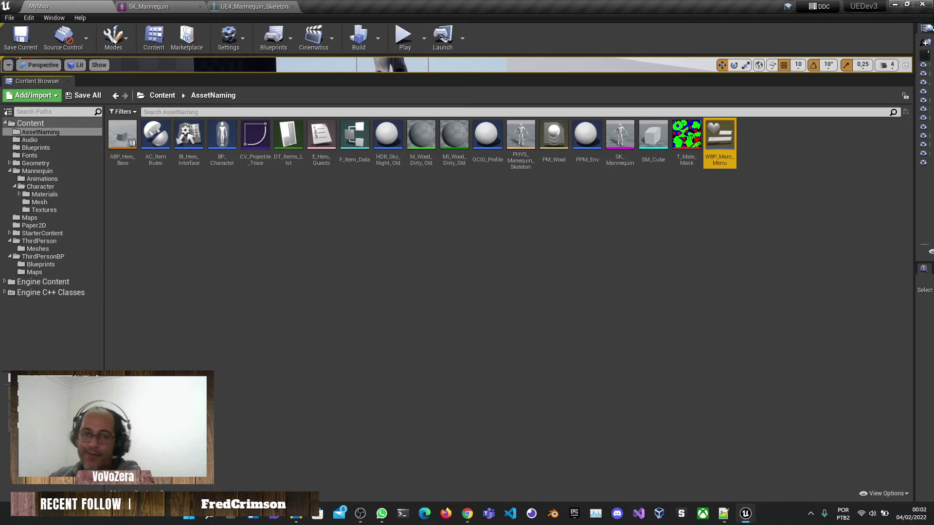
{"action": "left_click", "coordinate": [605, 237]}
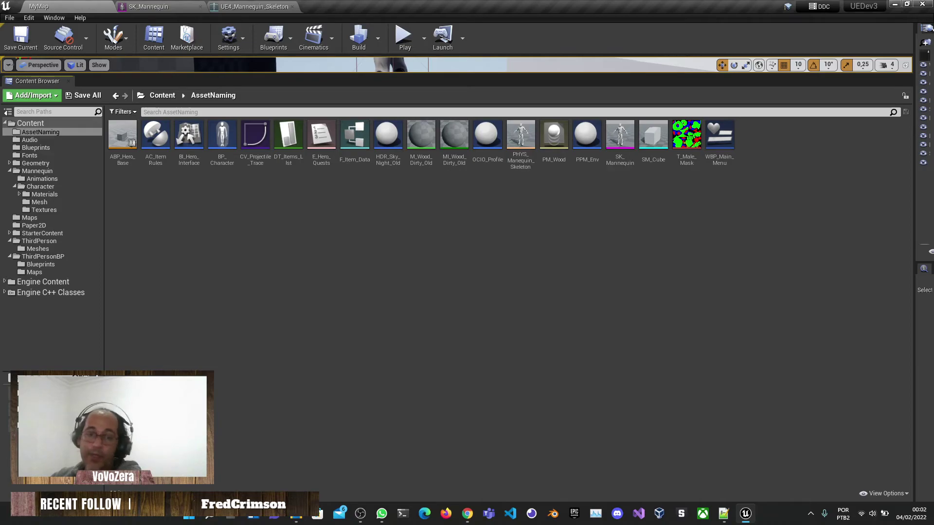
- Create a Level Sequence named LS_Movement_Platform in AssetNaming and deselect it
{"action": "right_click", "coordinate": [361, 239]}
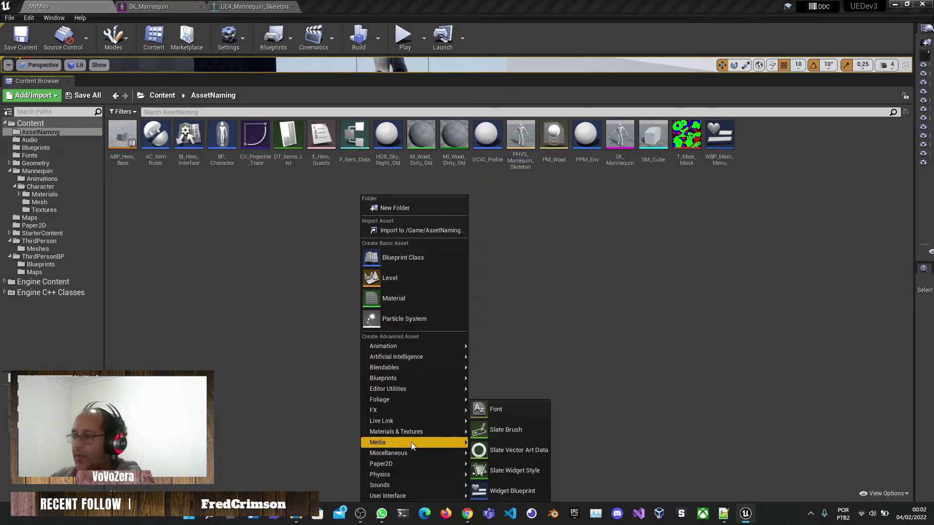
{"action": "mouse_move", "coordinate": [402, 348]}
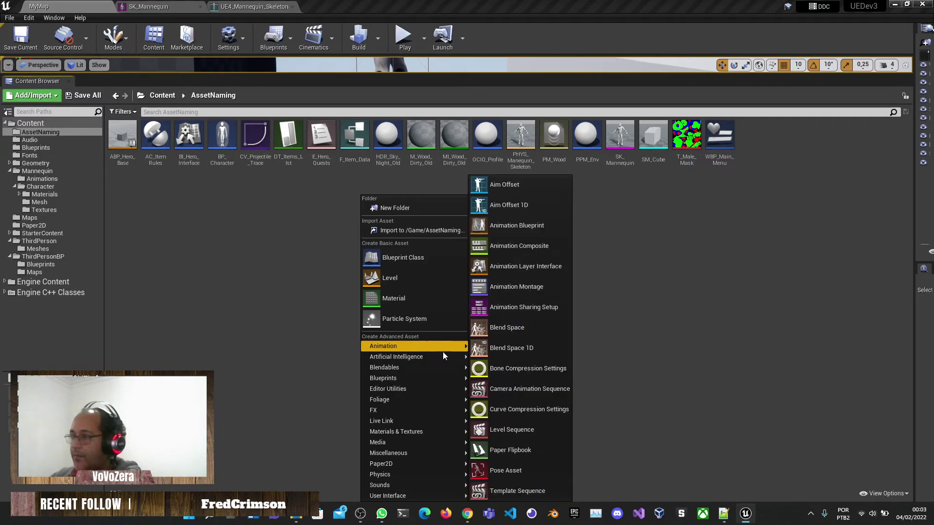
{"action": "left_click", "coordinate": [523, 428]}
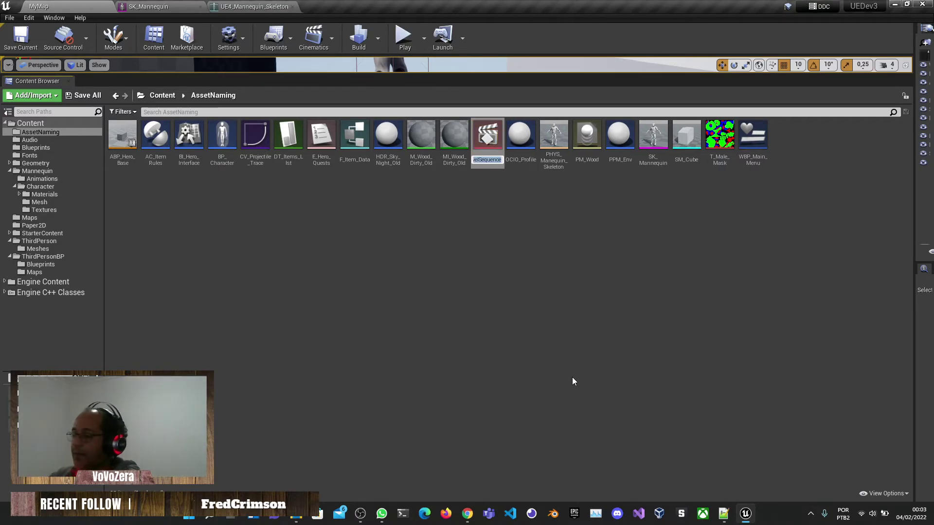
{"action": "type", "text": "LS_"}
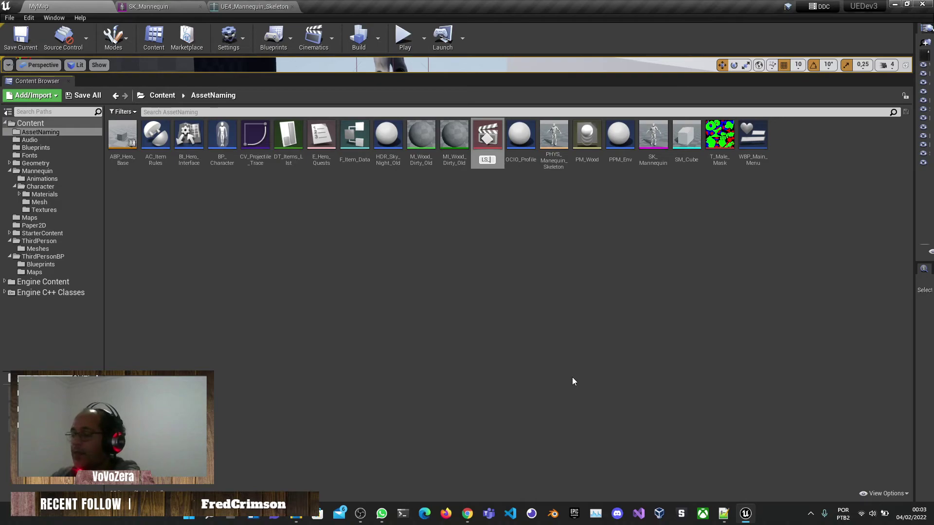
{"action": "type", "text": "Move"}
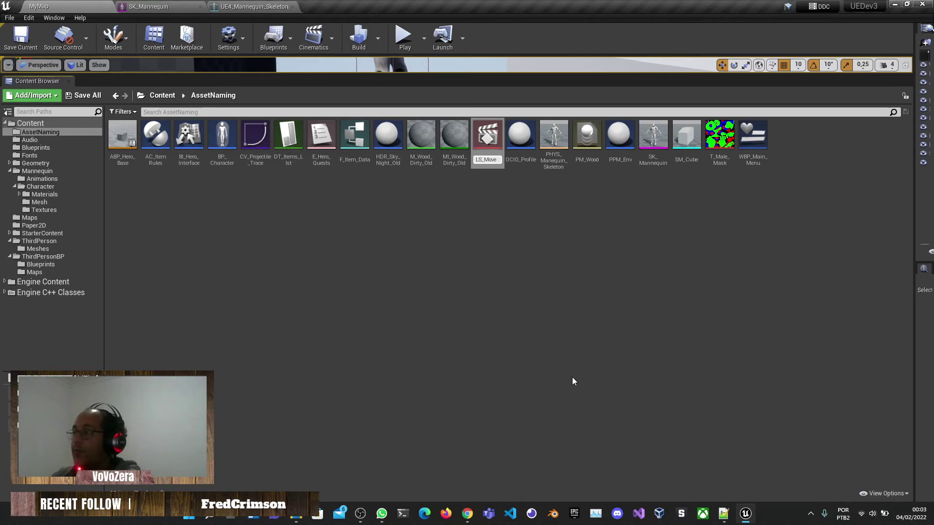
{"action": "type", "text": "ment_P"}
{"action": "type", "text": "latform"}
{"action": "key", "text": "Return"}
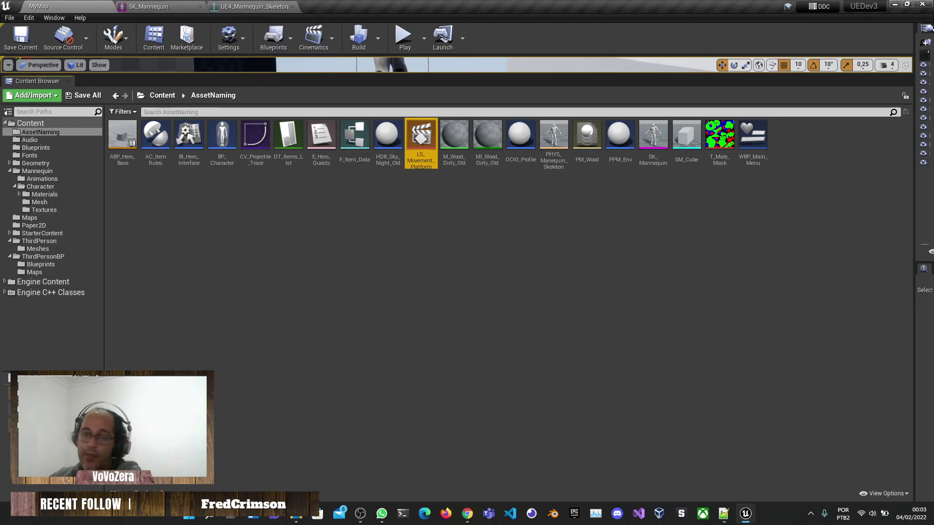
{"action": "left_click", "coordinate": [629, 300]}
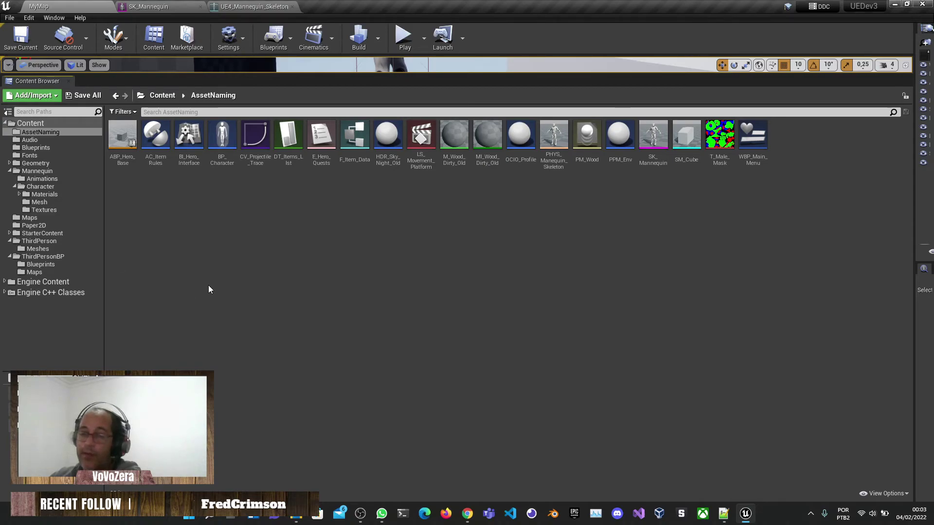
- Create an Animation Montage named AM_Meele_Attack on the chosen skeleton
{"action": "right_click", "coordinate": [310, 307]}
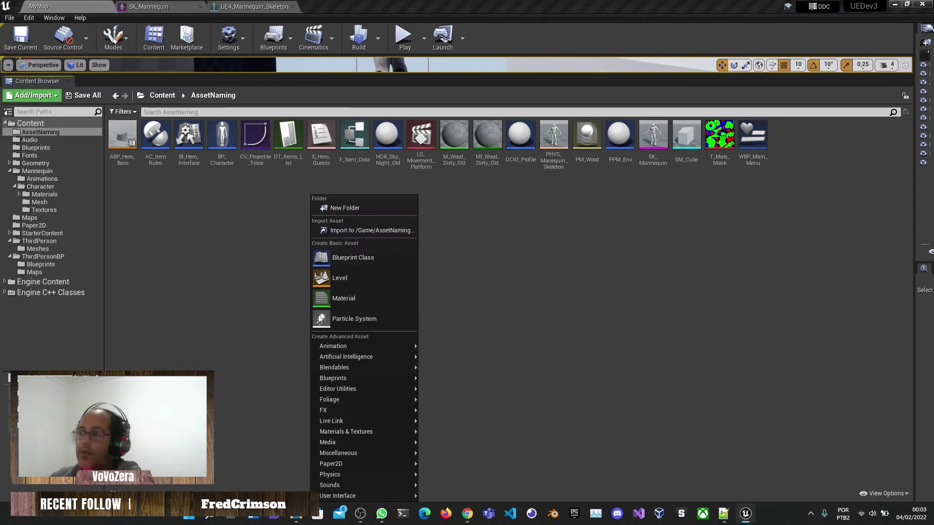
{"action": "mouse_move", "coordinate": [359, 346]}
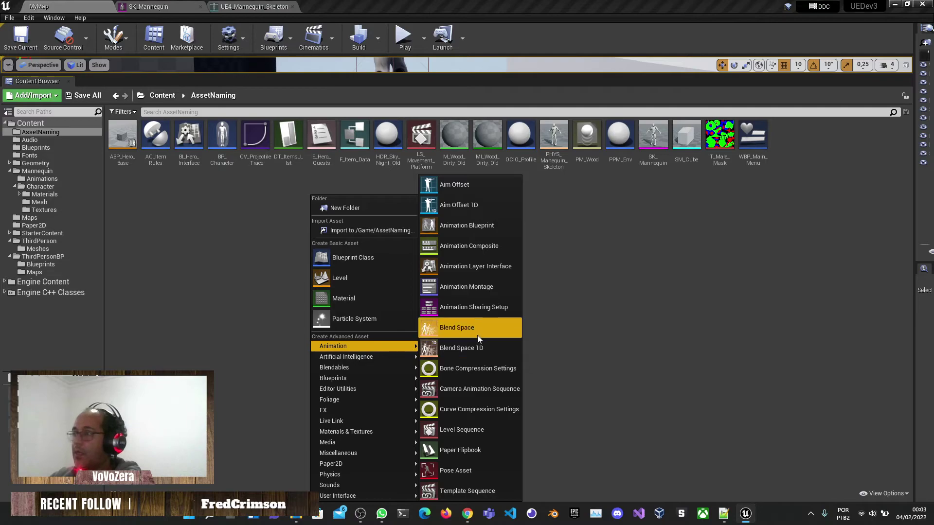
{"action": "left_click", "coordinate": [495, 288]}
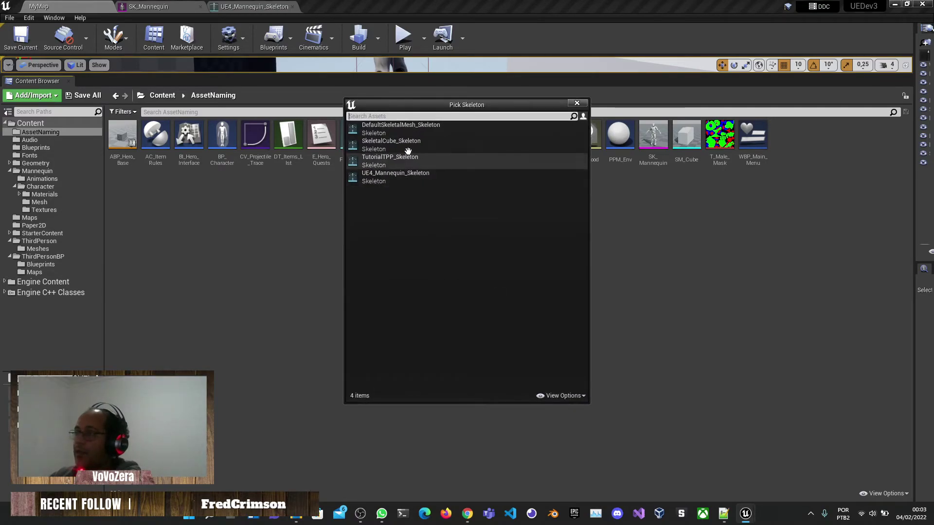
{"action": "left_click", "coordinate": [408, 150]}
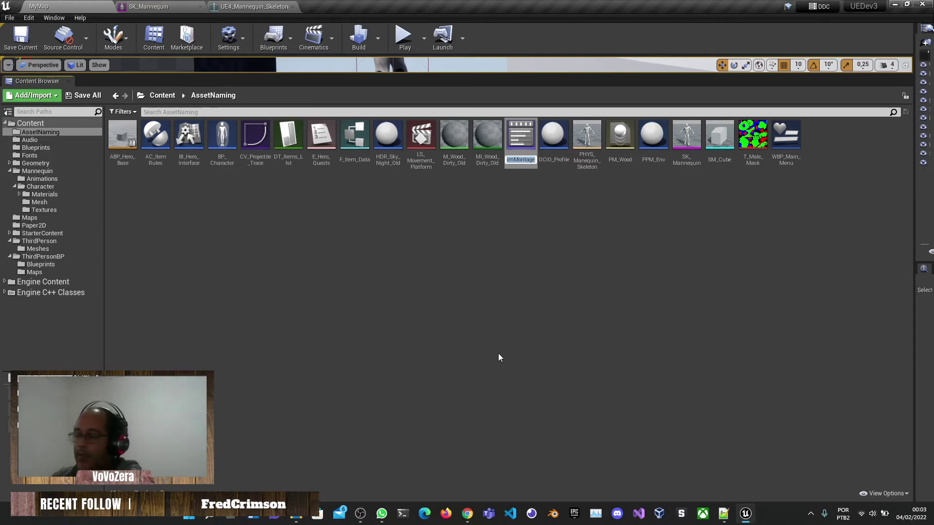
{"action": "type", "text": "AM_"}
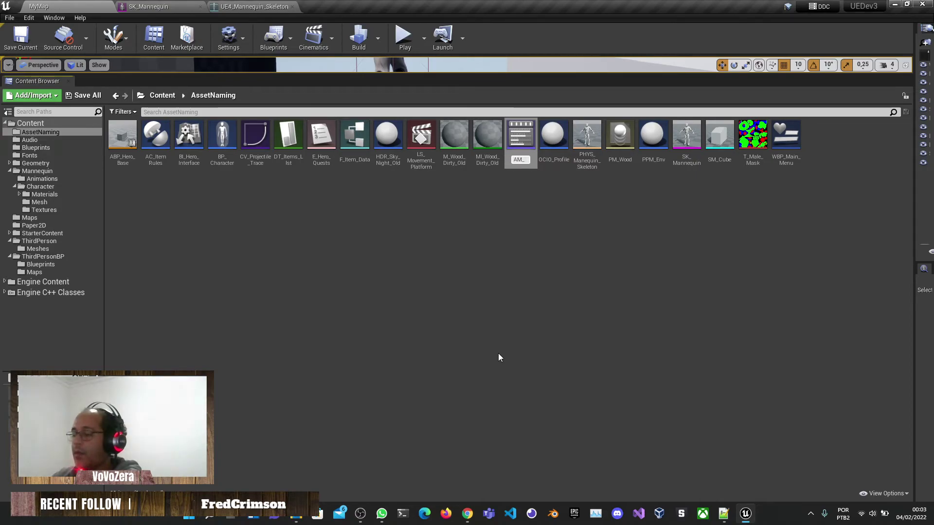
{"action": "type", "text": "M"}
{"action": "type", "text": "ee"}
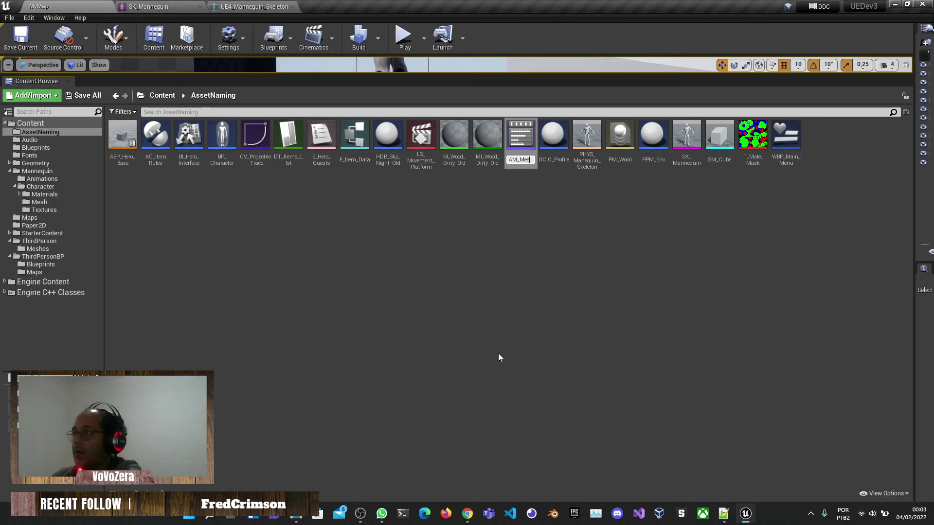
{"action": "type", "text": "le_Attack"}
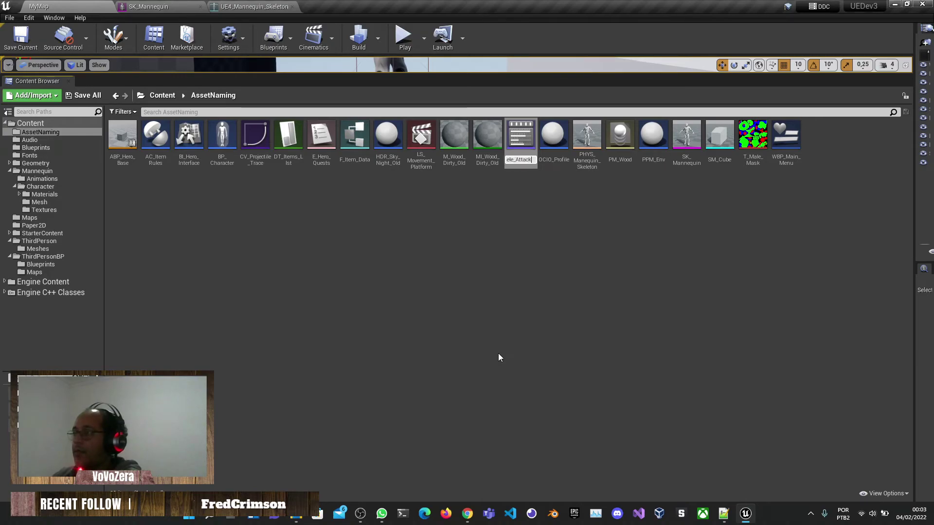
{"action": "key", "text": "Return"}
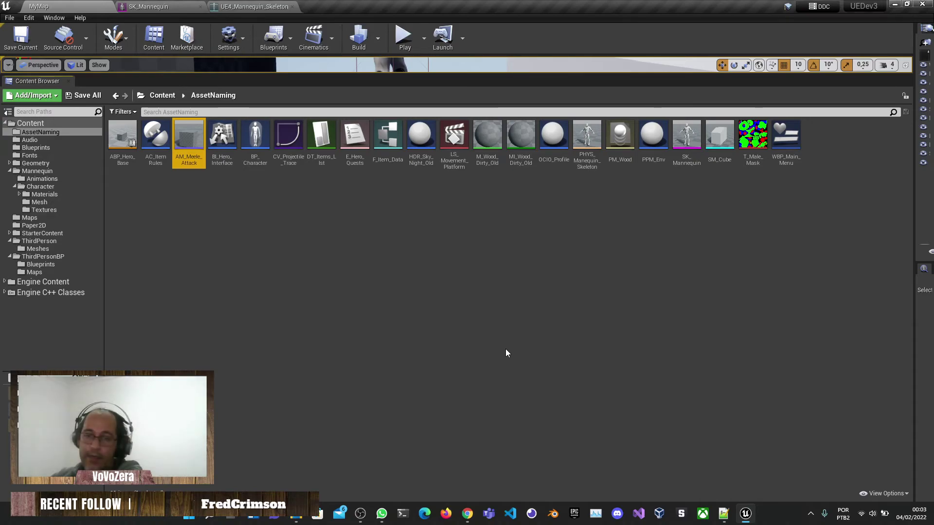
- Bring up the create-asset menu in AssetNaming, then dismiss it
{"action": "right_click", "coordinate": [384, 318]}
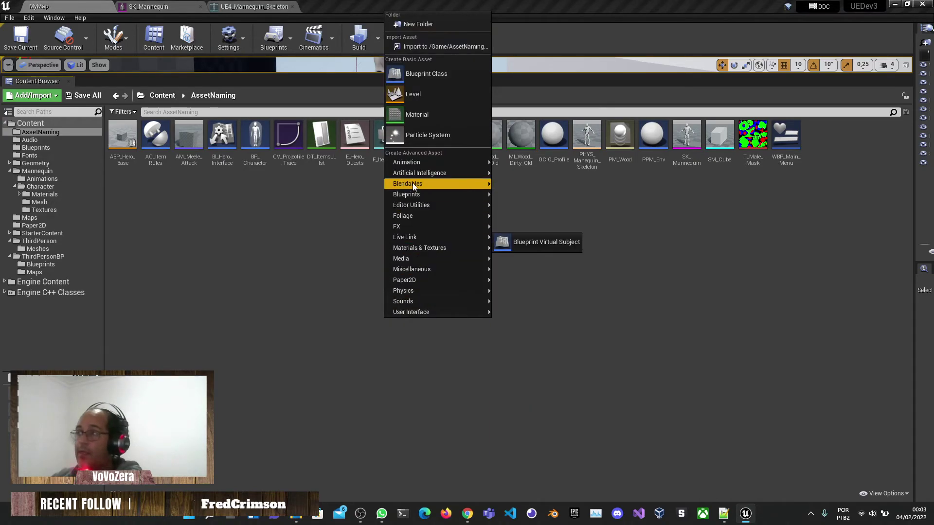
{"action": "mouse_move", "coordinate": [407, 165]}
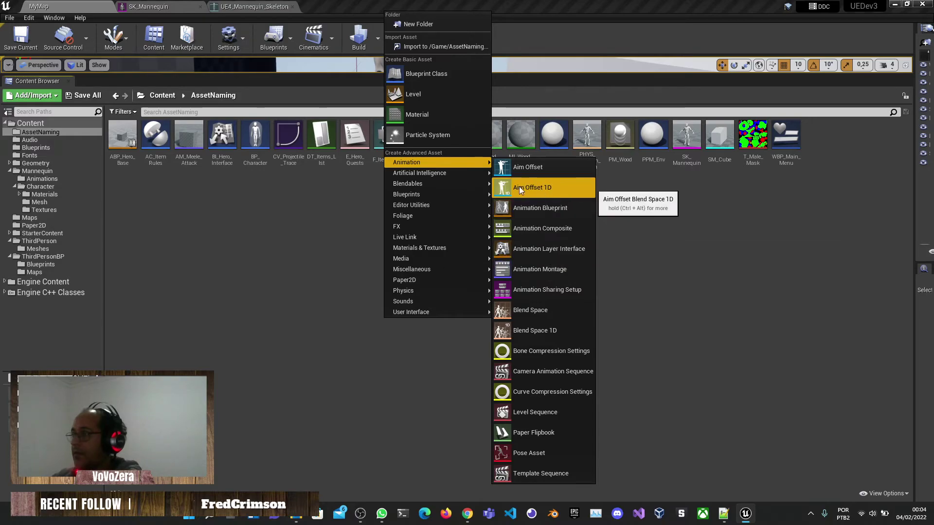
{"action": "mouse_move", "coordinate": [421, 204]}
{"action": "left_click", "coordinate": [270, 276]}
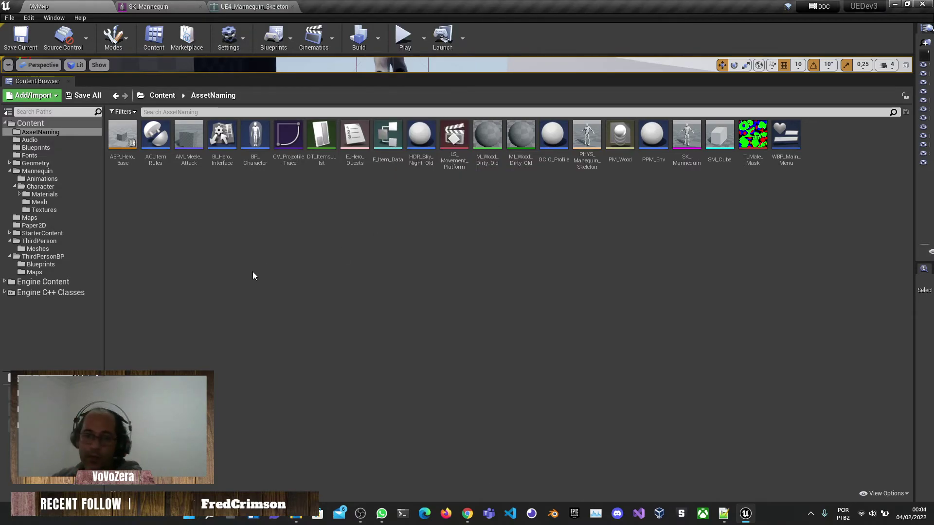
- Create a Blend Space named BS_Cube_Anim based on SkeletalCube_Skeleton
{"action": "right_click", "coordinate": [403, 287]}
{"action": "mouse_move", "coordinate": [448, 346]}
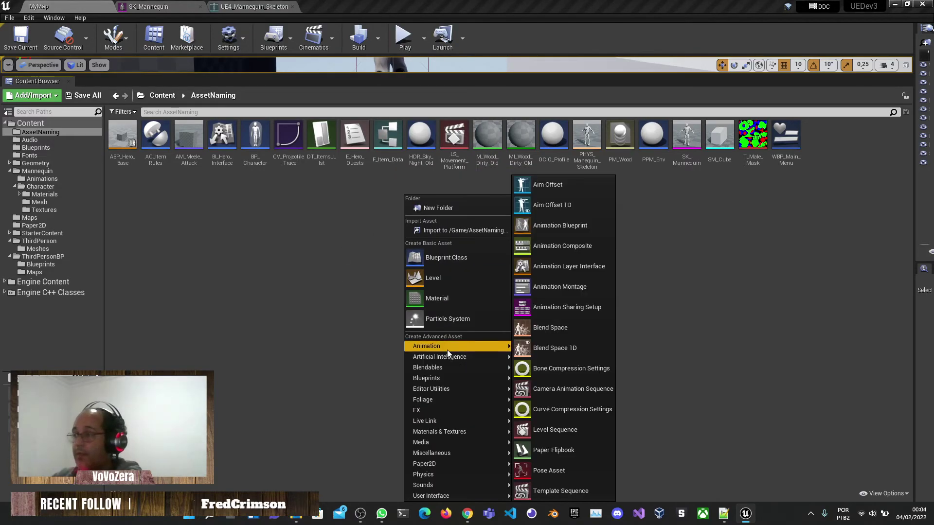
{"action": "left_click", "coordinate": [571, 329]}
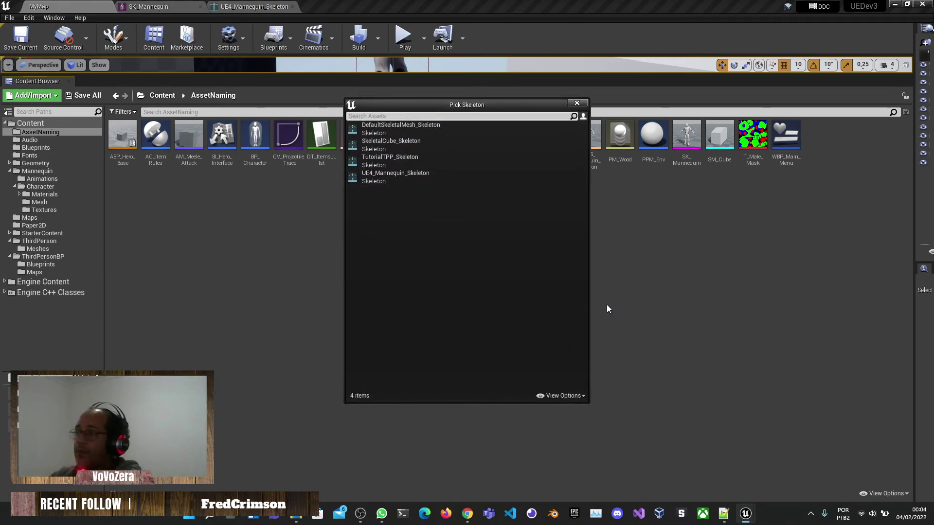
{"action": "left_click", "coordinate": [423, 145]}
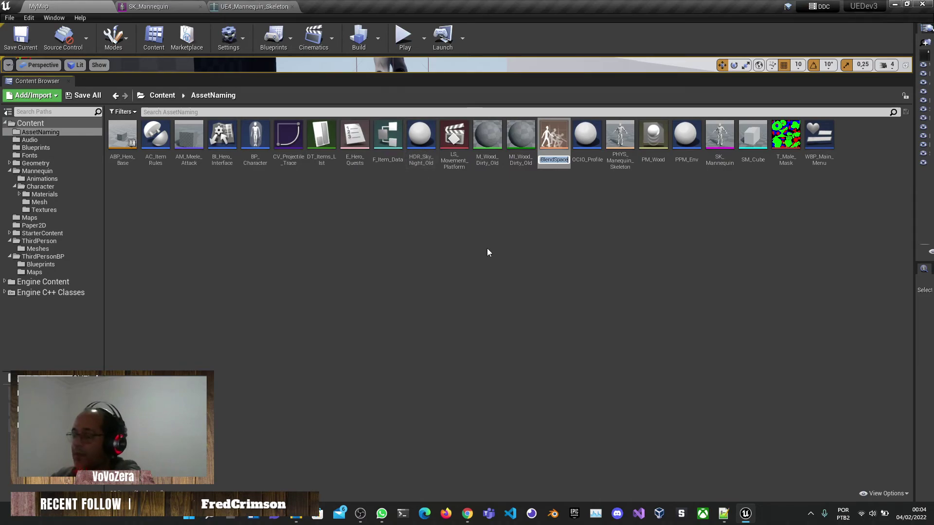
{"action": "type", "text": "BS_"}
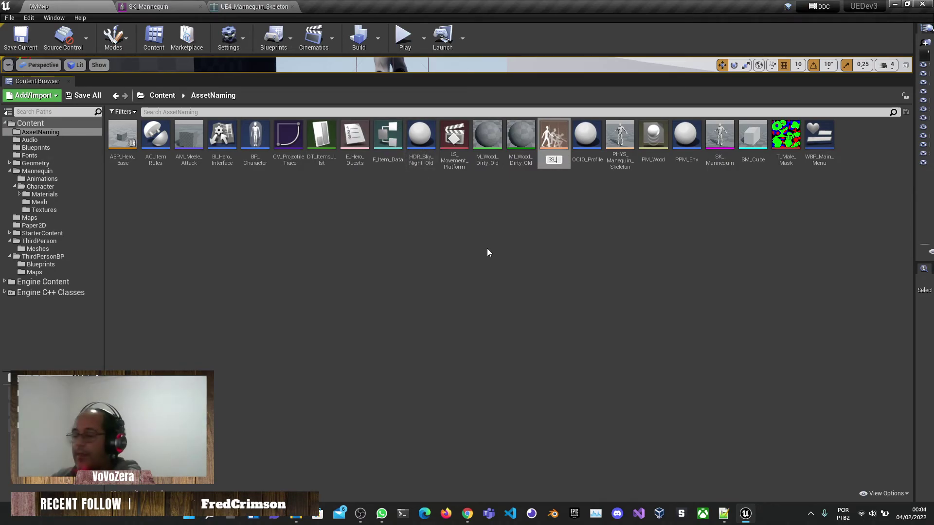
{"action": "type", "text": "Cube_ani"}
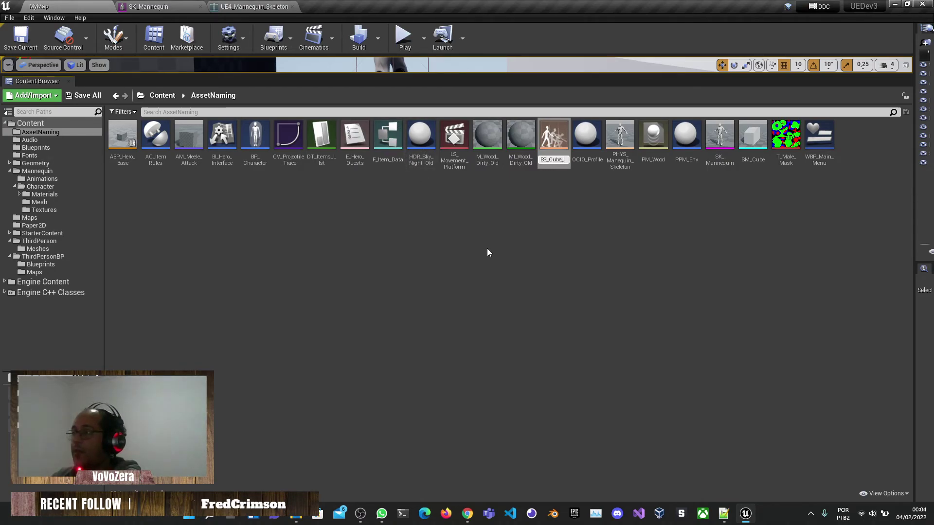
{"action": "key", "text": "BackSpace"}
{"action": "key", "text": "BackSpace"}
{"action": "key", "text": "BackSpace"}
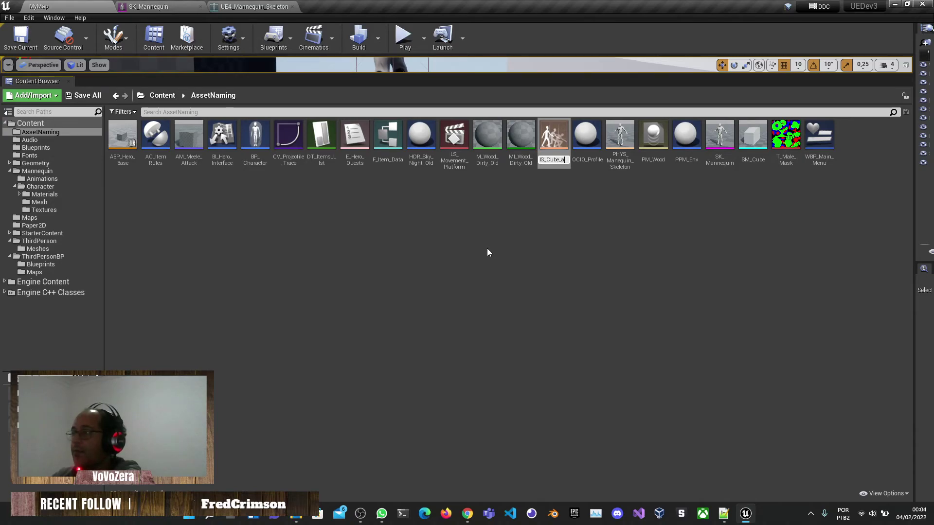
{"action": "type", "text": "Anim"}
{"action": "key", "text": "Return"}
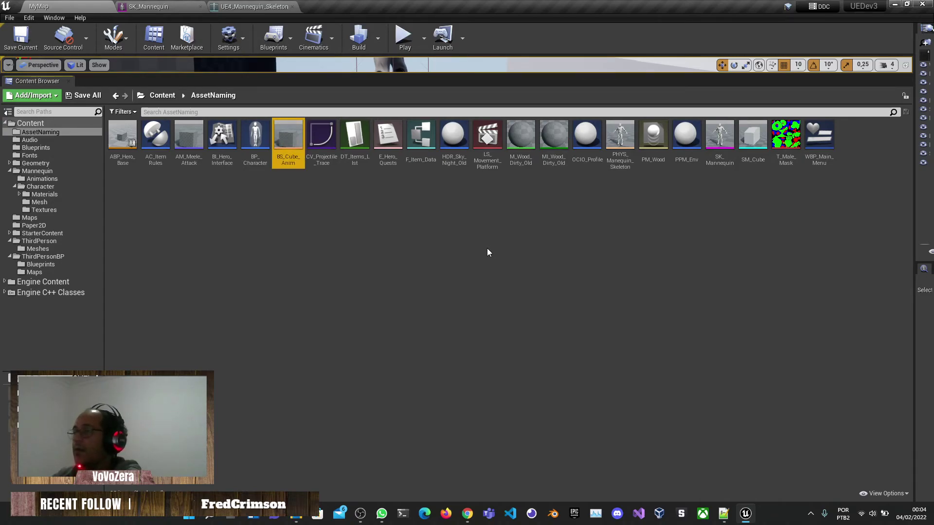
- Open BS_Cube_Anim in the Blend Space editor and browse AM_Meele_Attack and BS_Cube_Anim in its Asset Browser
{"action": "double_click", "coordinate": [288, 141]}
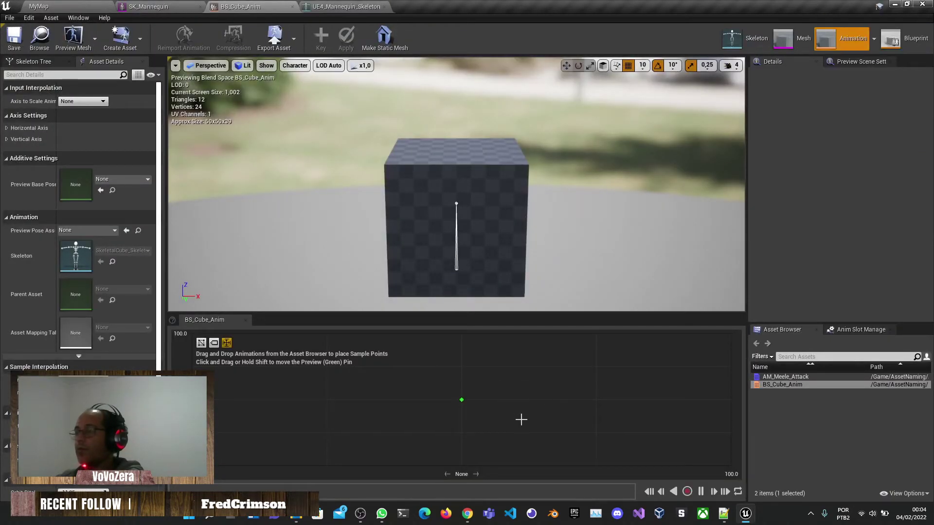
{"action": "left_click", "coordinate": [792, 378]}
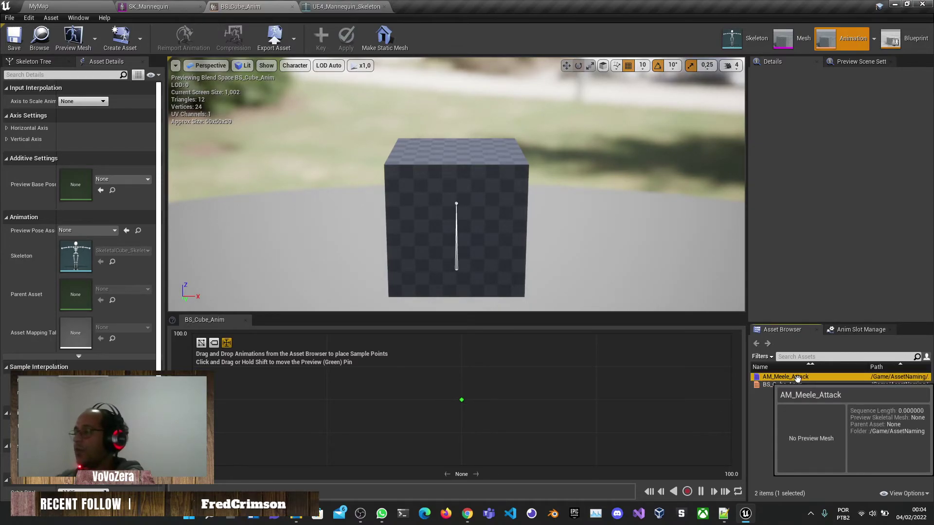
{"action": "left_click", "coordinate": [783, 384]}
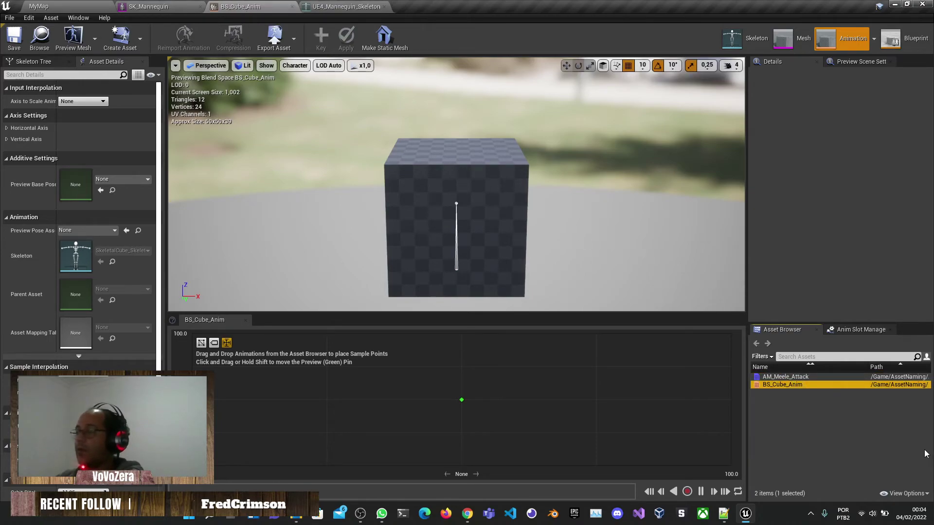
{"action": "left_click", "coordinate": [818, 416]}
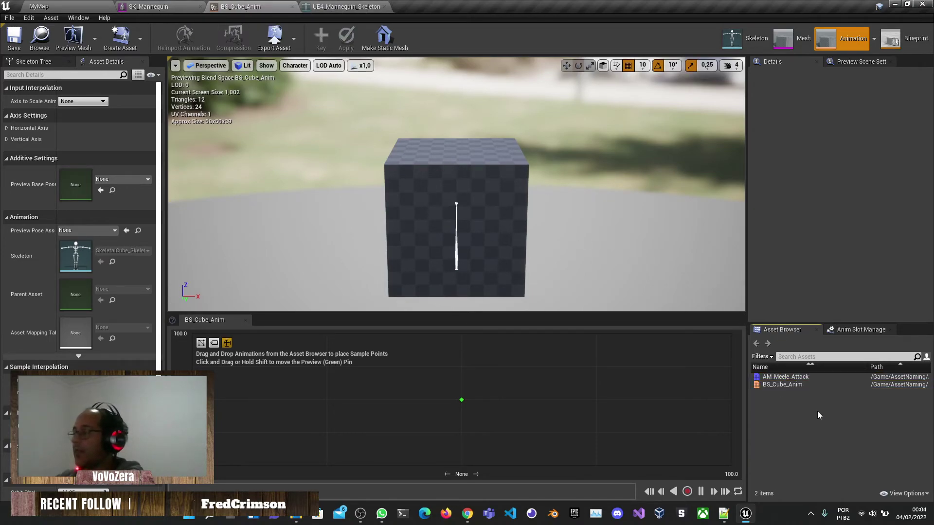
- Return to MyMap, close all other editor tabs, and deselect BS_Cube_Anim
{"action": "left_click", "coordinate": [72, 8]}
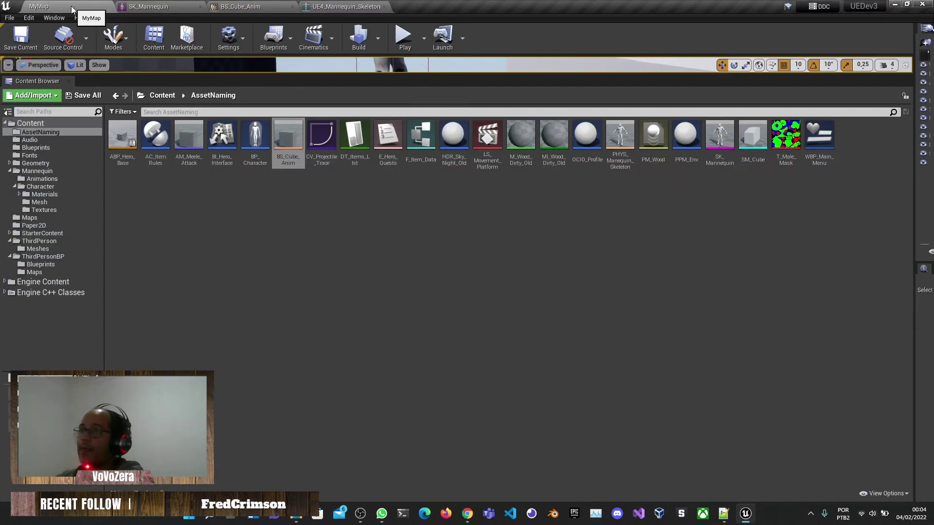
{"action": "right_click", "coordinate": [72, 8]}
{"action": "left_click", "coordinate": [102, 54]}
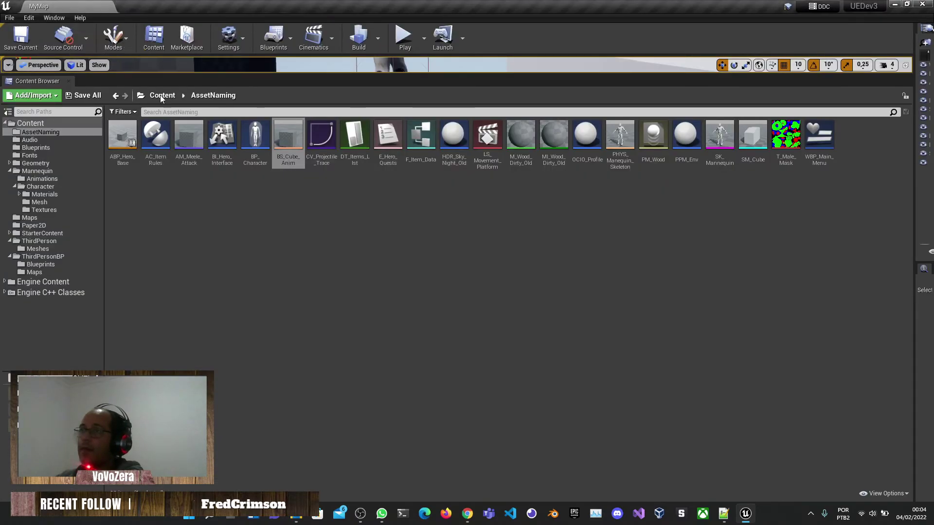
{"action": "left_click", "coordinate": [276, 263]}
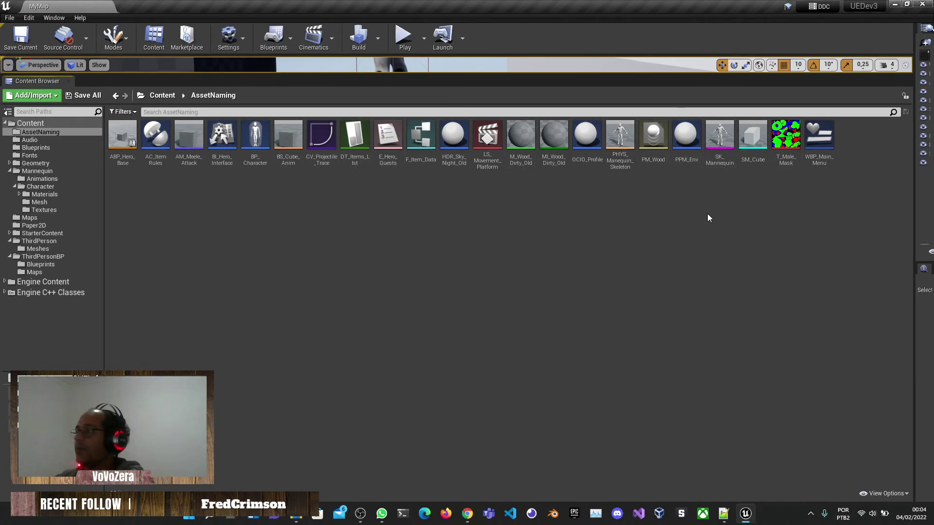
- Start a new material named MT_, then cancel it so none is added
{"action": "mouse_move", "coordinate": [824, 132]}
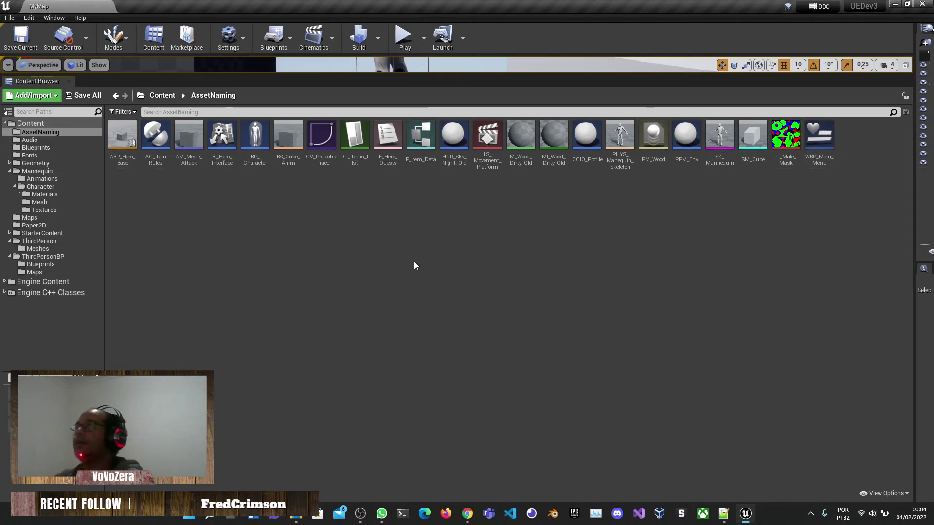
{"action": "right_click", "coordinate": [388, 257]}
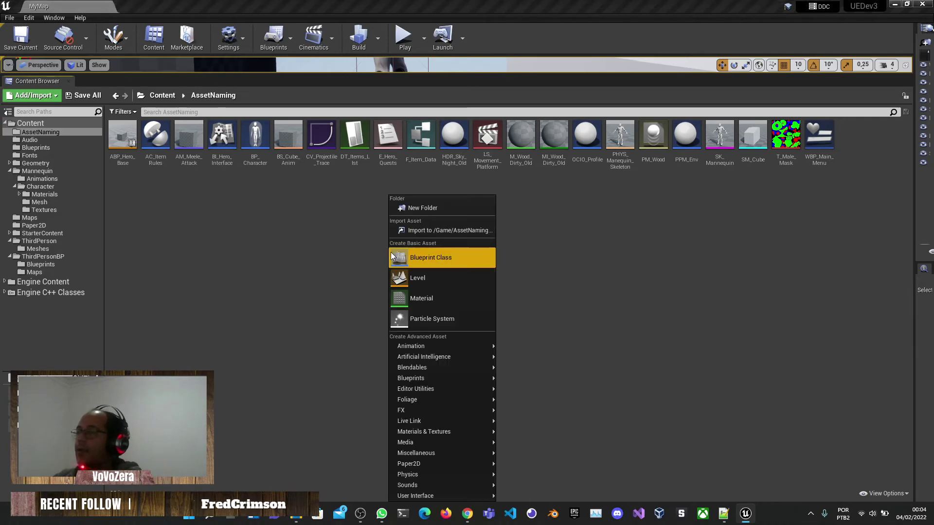
{"action": "left_click", "coordinate": [416, 298]}
{"action": "type", "text": "MT_"}
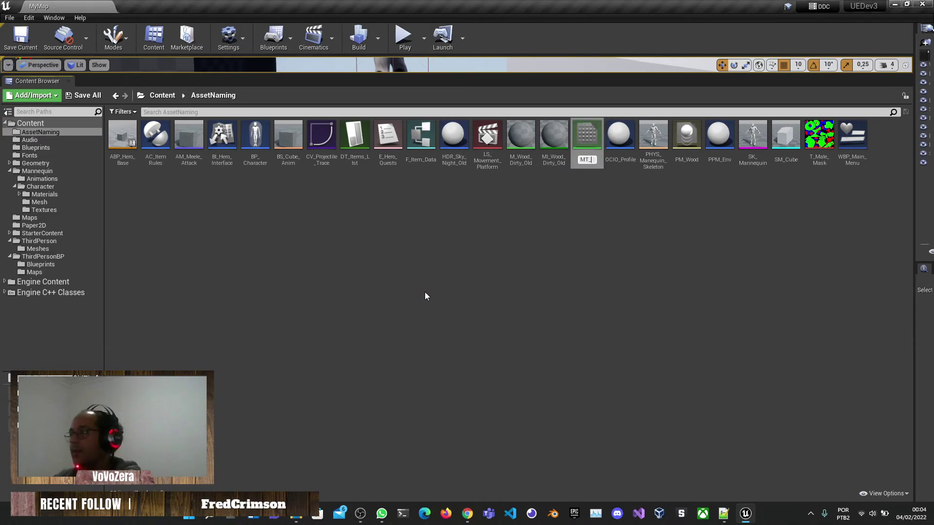
{"action": "key", "text": "BackSpace"}
{"action": "key", "text": "BackSpace"}
{"action": "key", "text": "BackSpace"}
{"action": "key", "text": "Escape"}
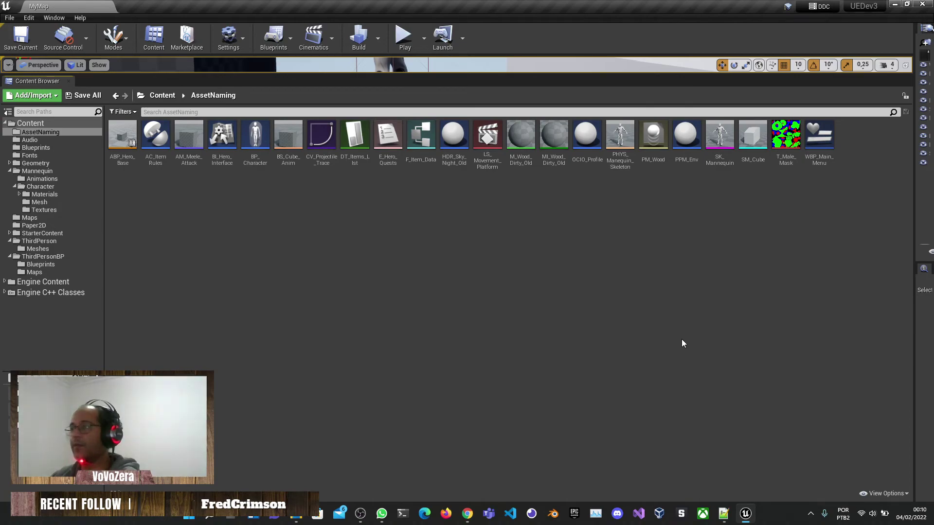
- Enlarge the level viewport above the Content Browser, then switch to the browser window
{"action": "left_click_drag", "start_coordinate": [499, 78], "coordinate": [549, 187]}
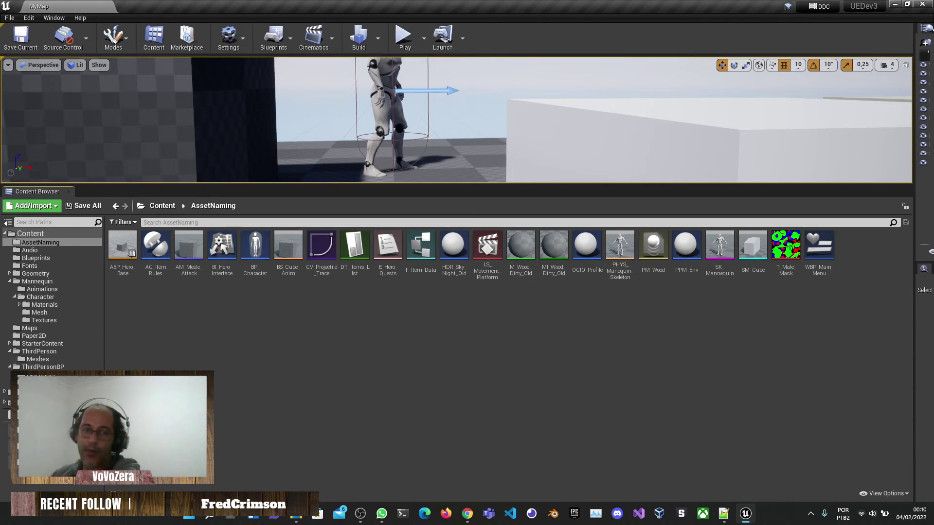
{"action": "key", "text": "alt+Tab"}
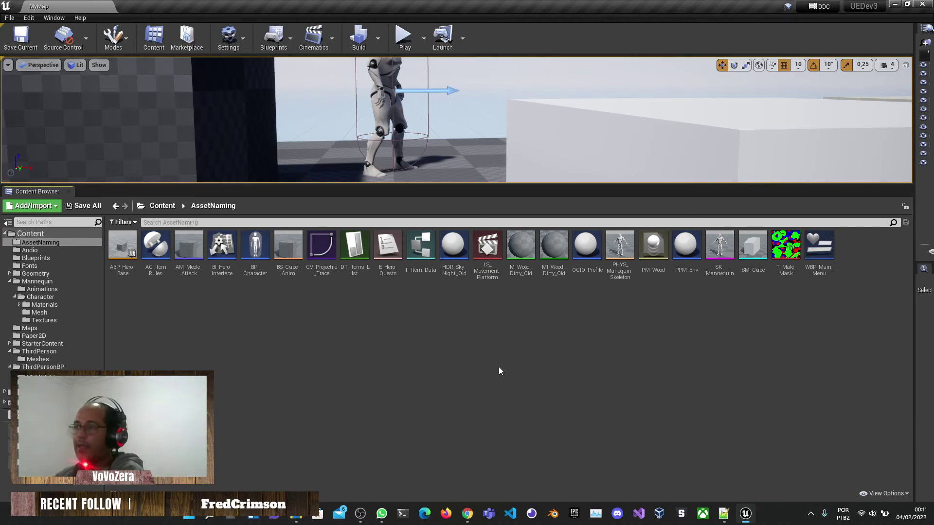
- Collapse the Mannequin and ThirdPerson folders and focus the AssetNaming asset list
{"action": "left_click", "coordinate": [10, 281]}
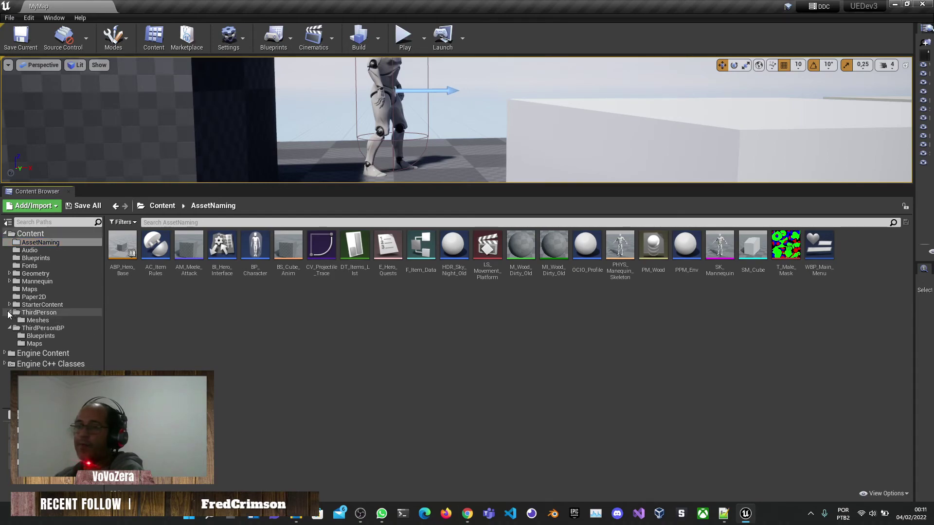
{"action": "left_click", "coordinate": [9, 312]}
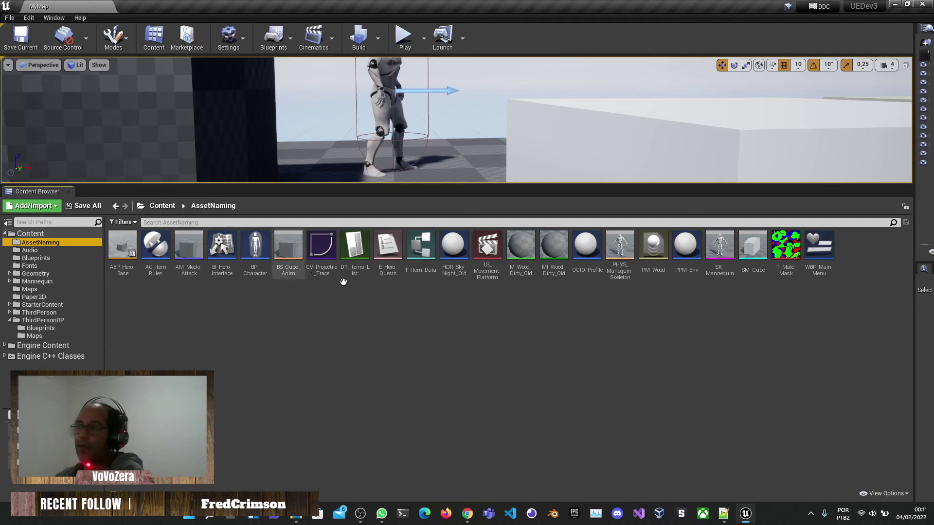
{"action": "left_click", "coordinate": [417, 332]}
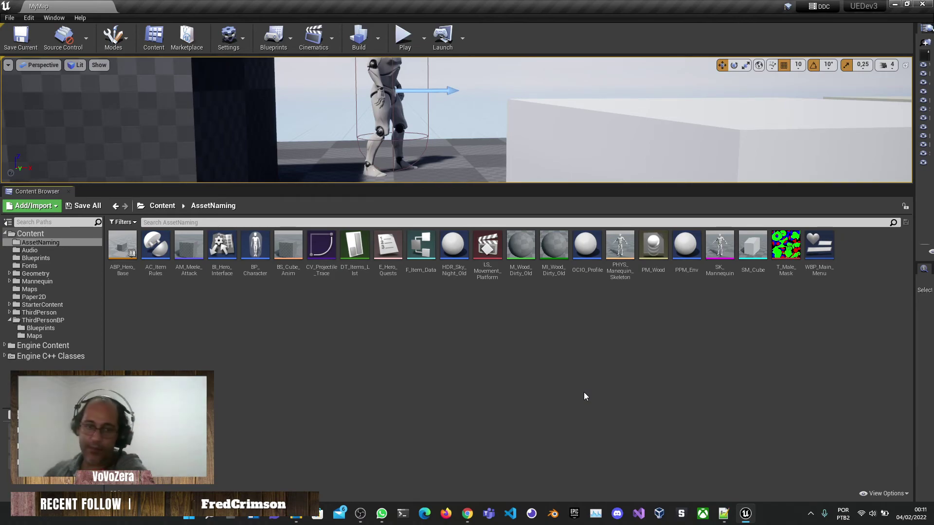
- Switch over to the browser window and back to the Unreal editor
{"action": "key", "text": "alt+Tab"}
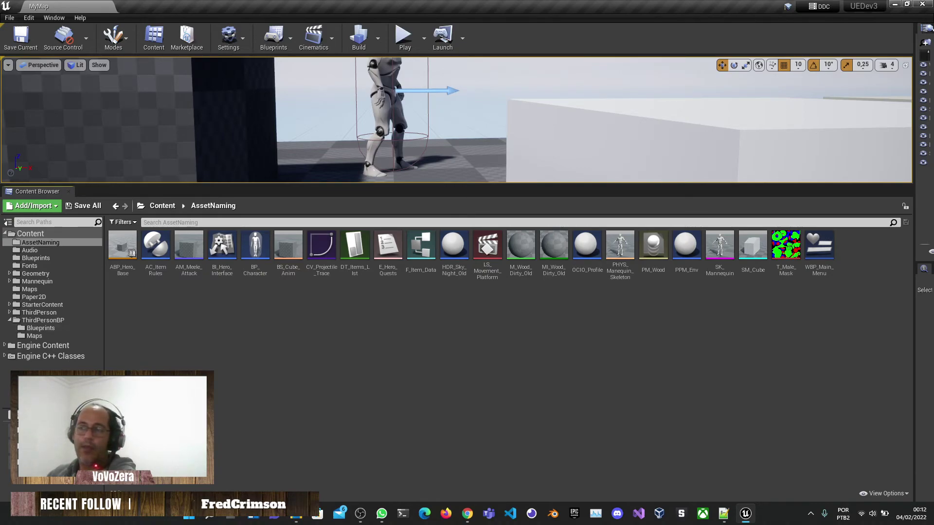
{"action": "left_click", "coordinate": [467, 514]}
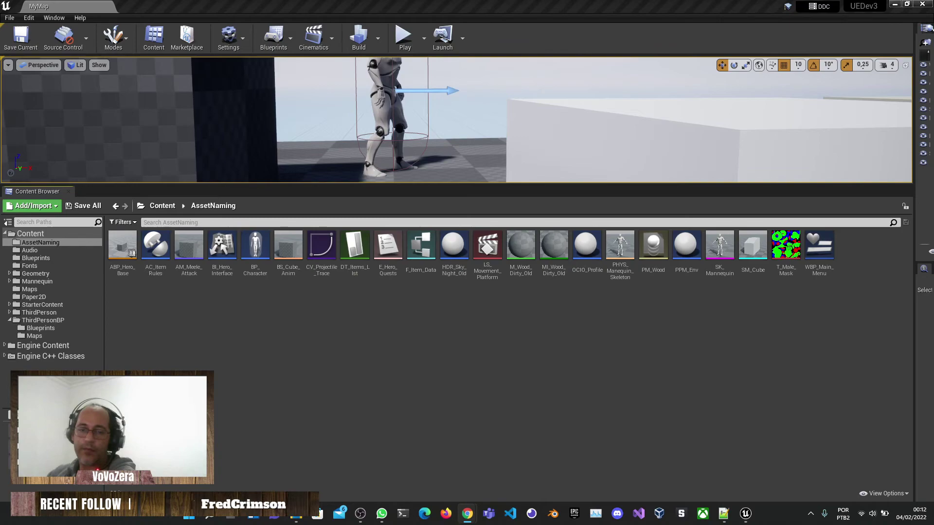
{"action": "left_click", "coordinate": [482, 372]}
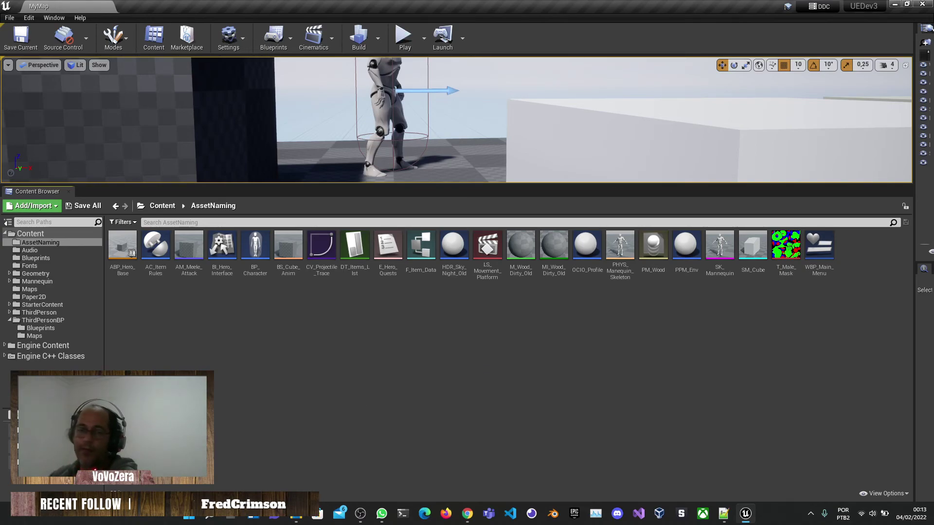
{"action": "left_click", "coordinate": [122, 248]}
{"action": "left_click", "coordinate": [818, 252], "text": "shift"}
{"action": "left_click", "coordinate": [793, 317]}
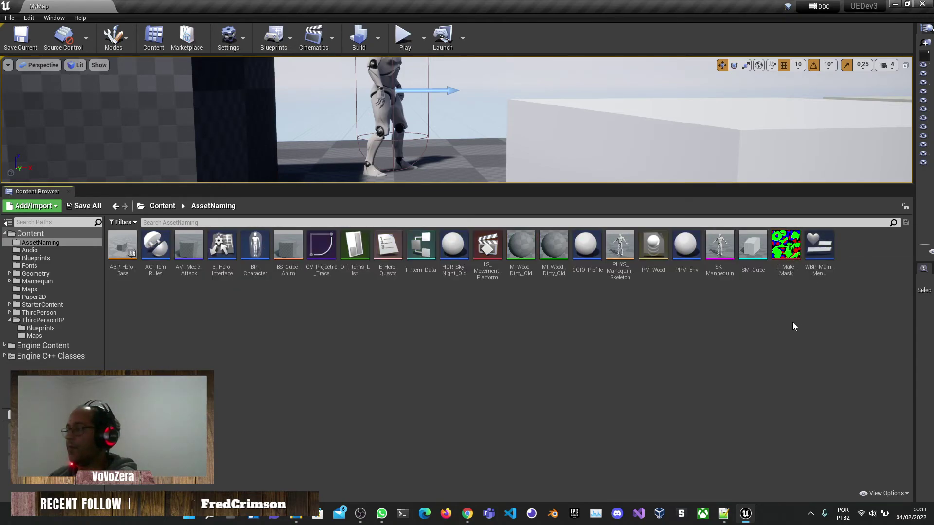
{"action": "left_click", "coordinate": [819, 247]}
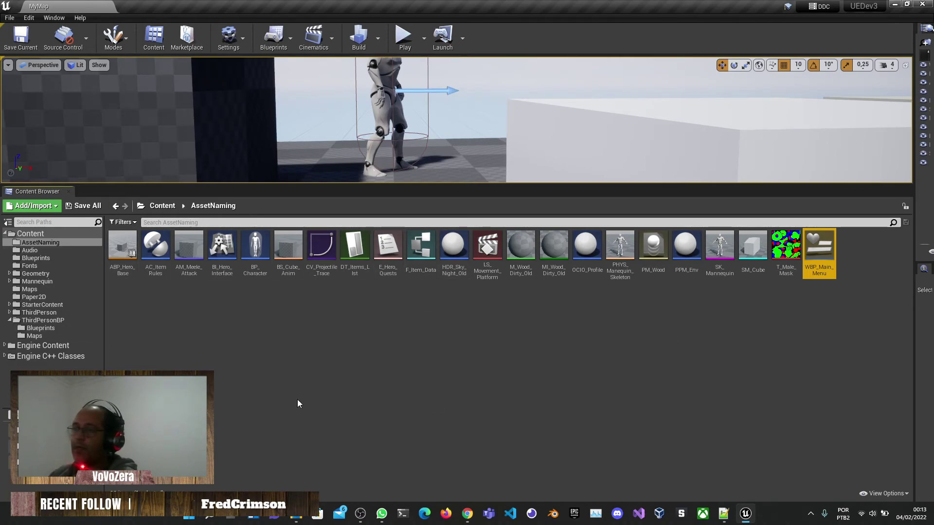
{"action": "left_click", "coordinate": [126, 252]}
{"action": "left_click", "coordinate": [833, 247], "text": "shift"}
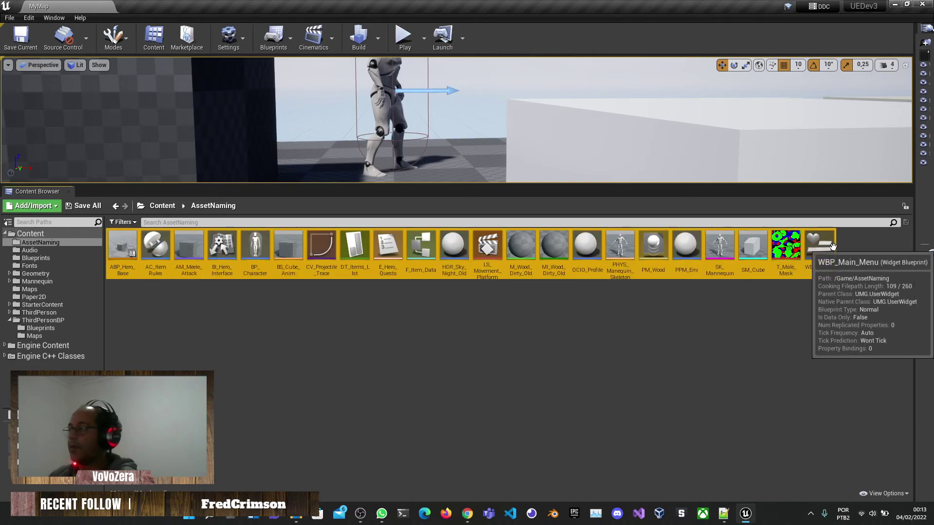
{"action": "left_click", "coordinate": [784, 342]}
{"action": "left_click", "coordinate": [124, 248]}
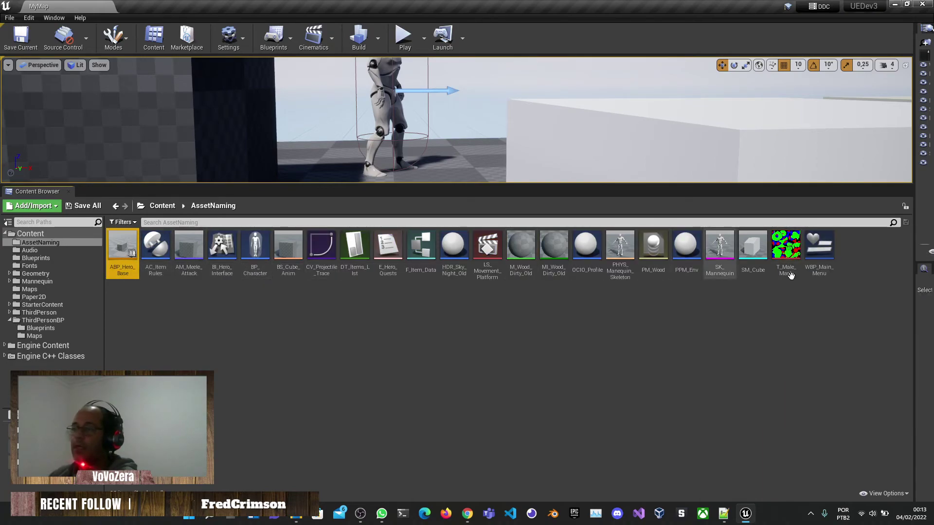
{"action": "left_click", "coordinate": [821, 247], "text": "shift"}
{"action": "left_click", "coordinate": [735, 352]}
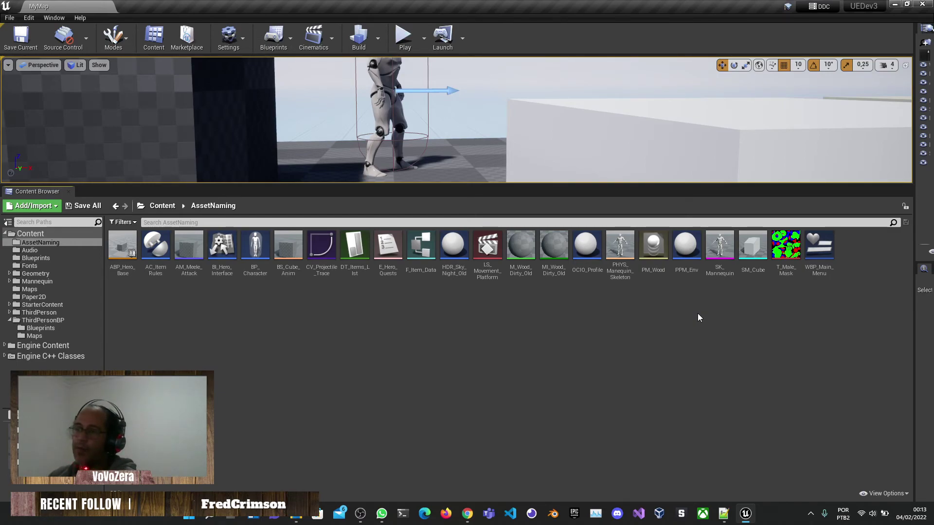
{"action": "key", "text": "alt+Tab"}
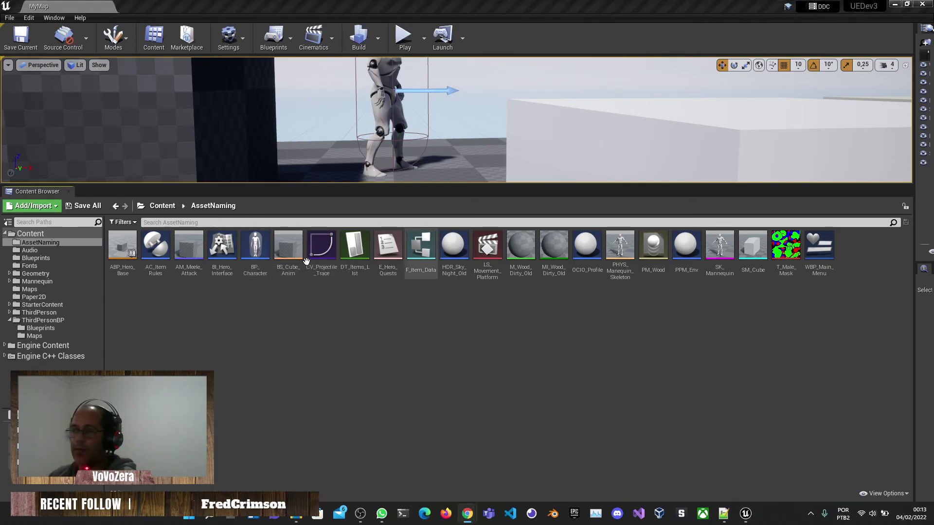
{"action": "left_click", "coordinate": [132, 256]}
{"action": "left_click", "coordinate": [620, 250]}
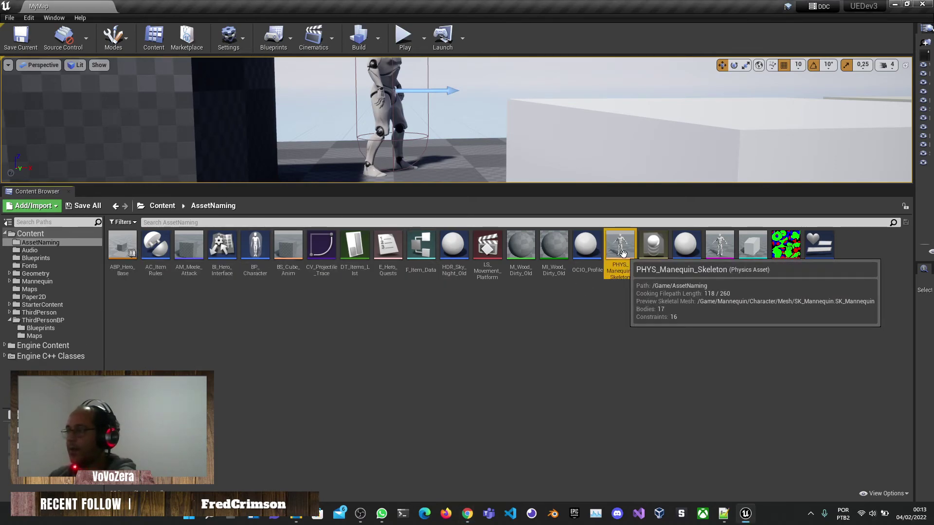
{"action": "mouse_move", "coordinate": [190, 275]}
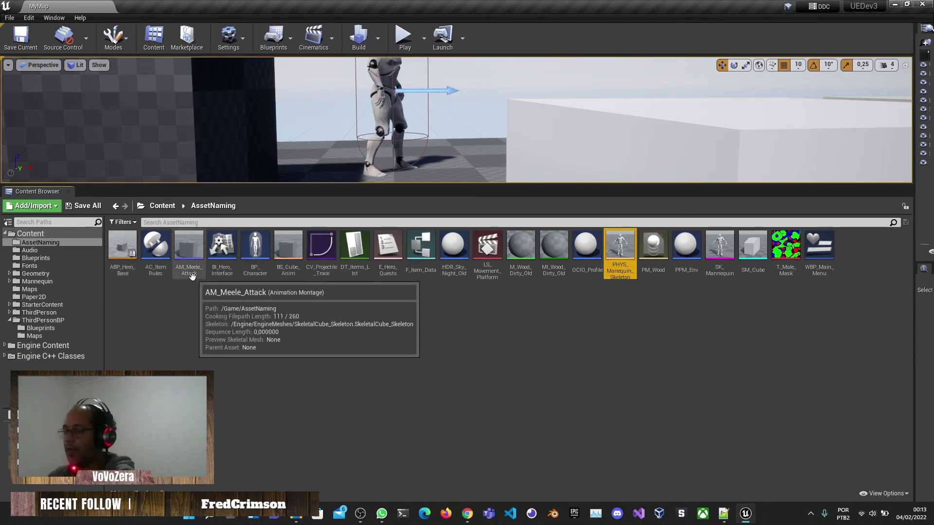
{"action": "left_click", "coordinate": [491, 326]}
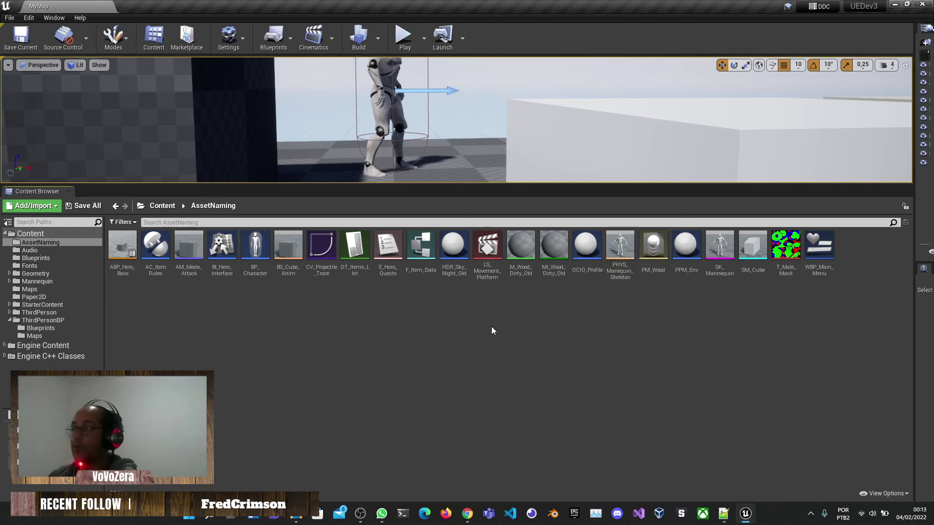
{"action": "left_click", "coordinate": [123, 247]}
{"action": "left_click", "coordinate": [820, 248], "text": "shift"}
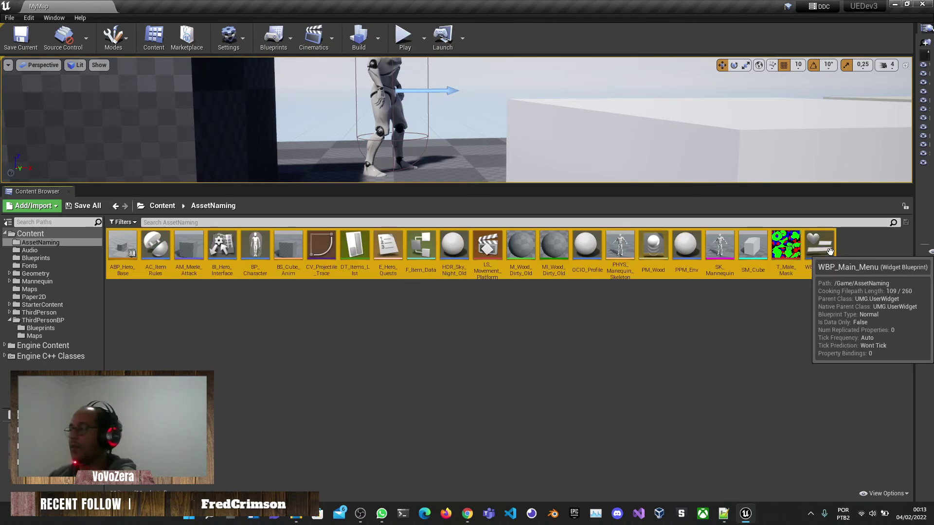
{"action": "key", "text": "alt+Tab"}
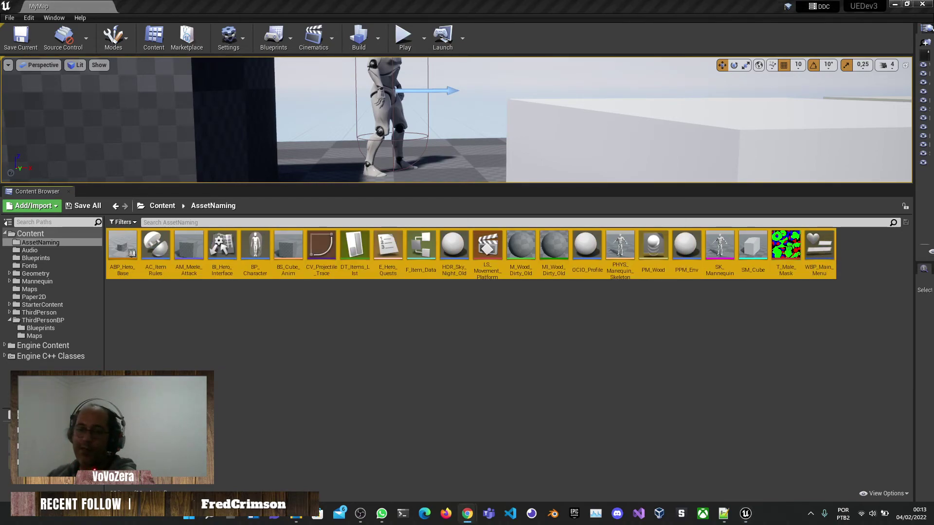
{"action": "left_click", "coordinate": [618, 368]}
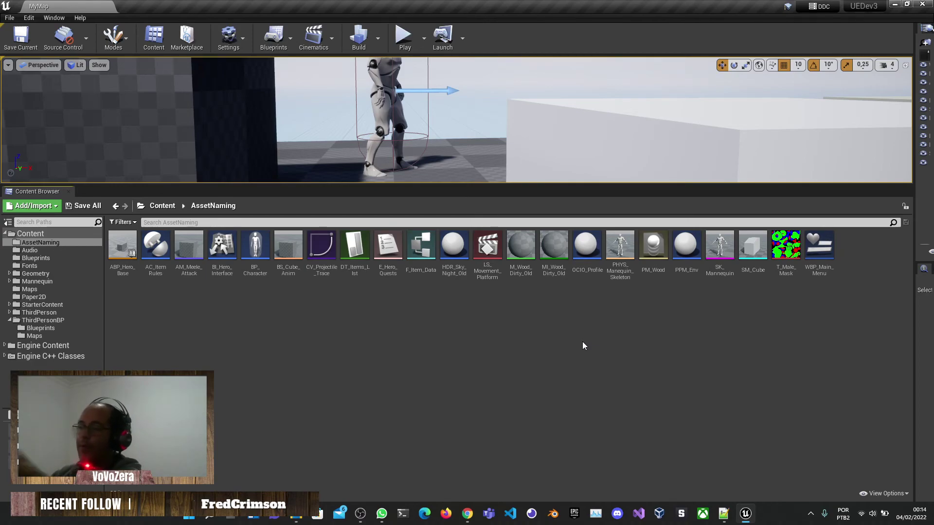
- Bring Chrome's episode-4.jpg stream thumbnail window to the front
{"action": "key", "text": "alt+Tab"}
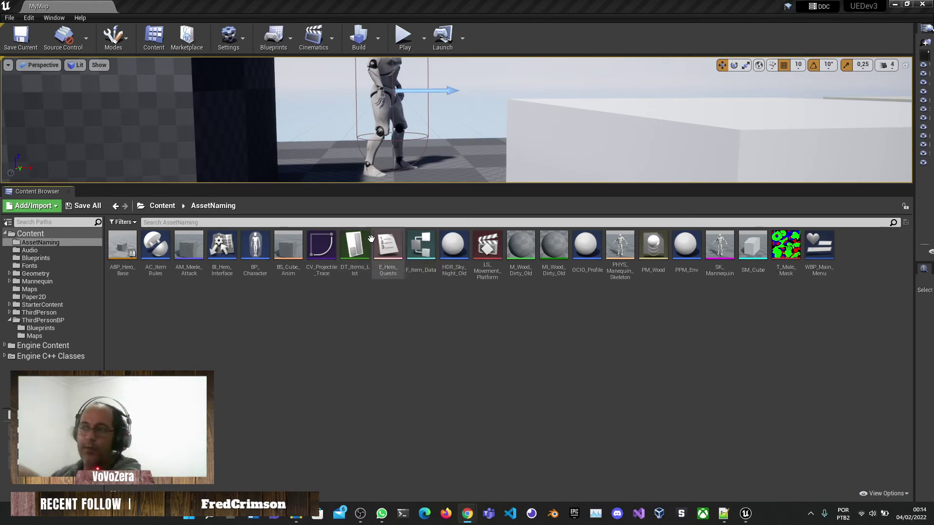
{"action": "left_click", "coordinate": [435, 389]}
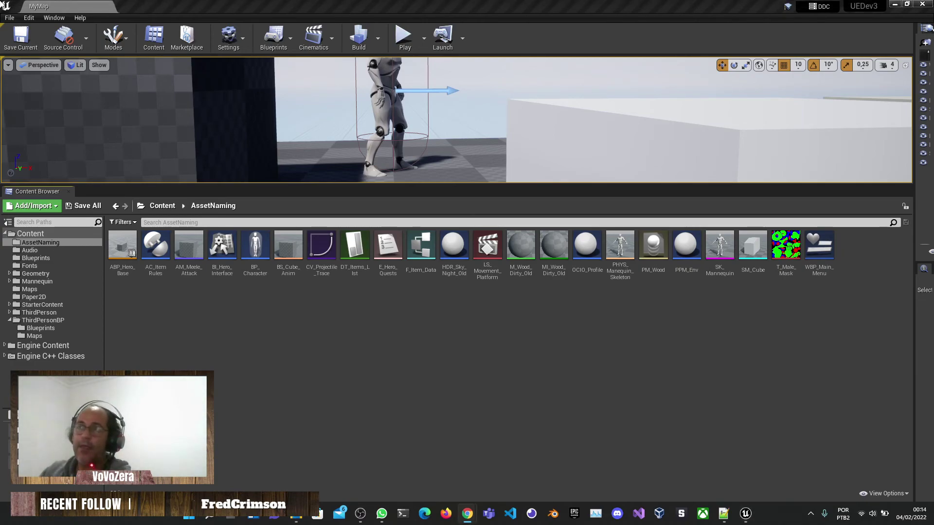
{"action": "mouse_move", "coordinate": [469, 514]}
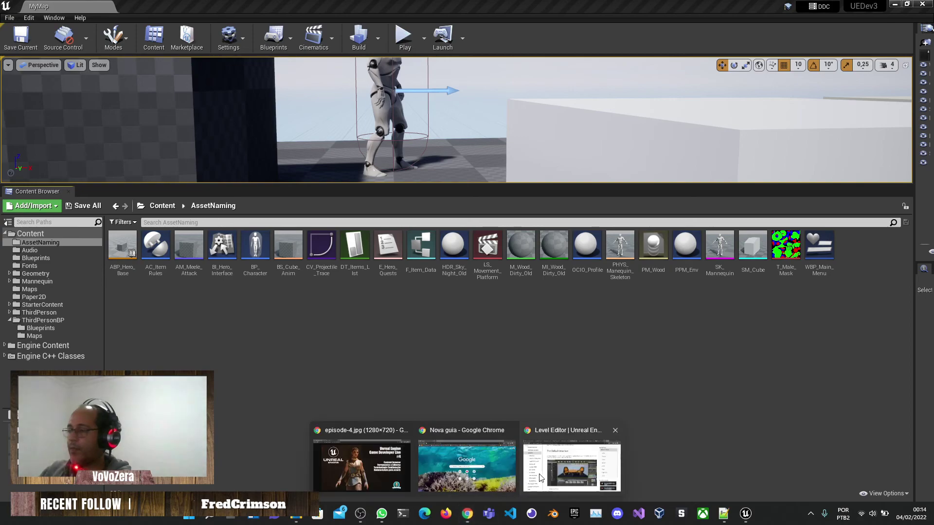
{"action": "left_click", "coordinate": [389, 477]}
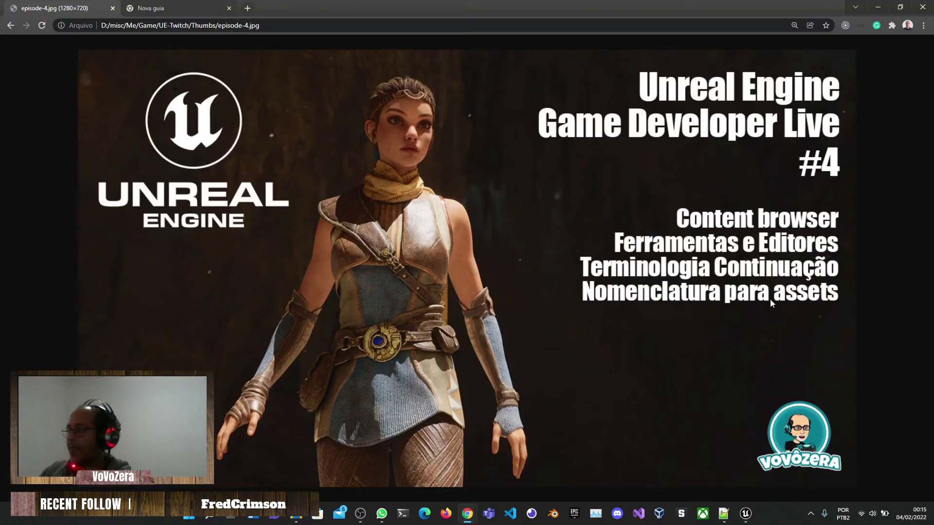
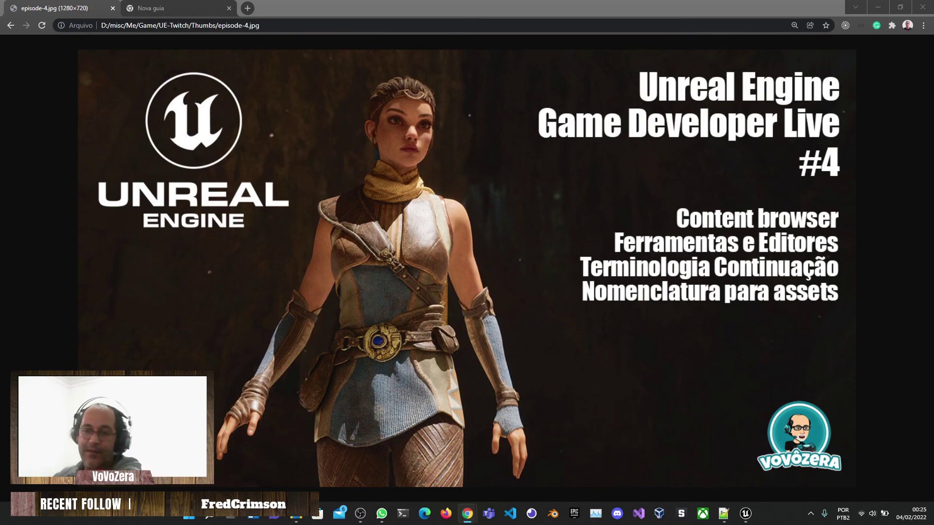
{"action": "key", "text": "alt+Tab"}
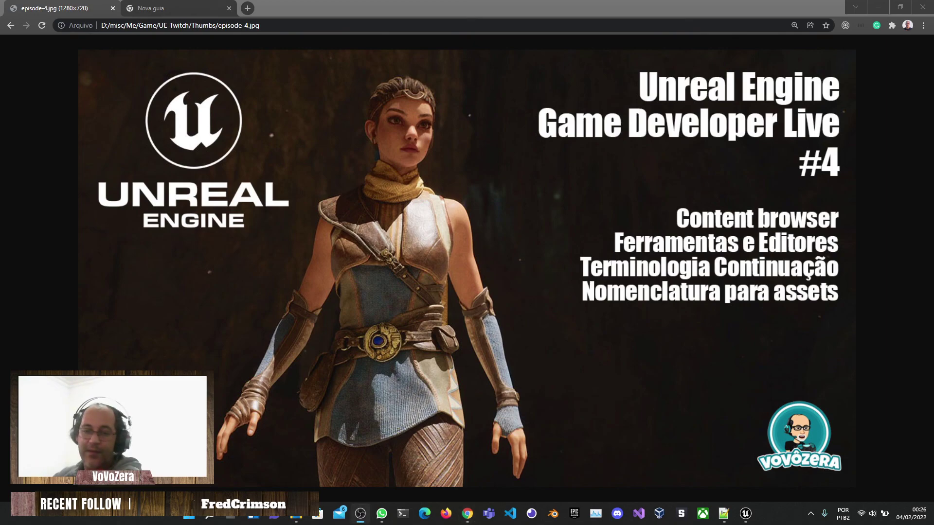